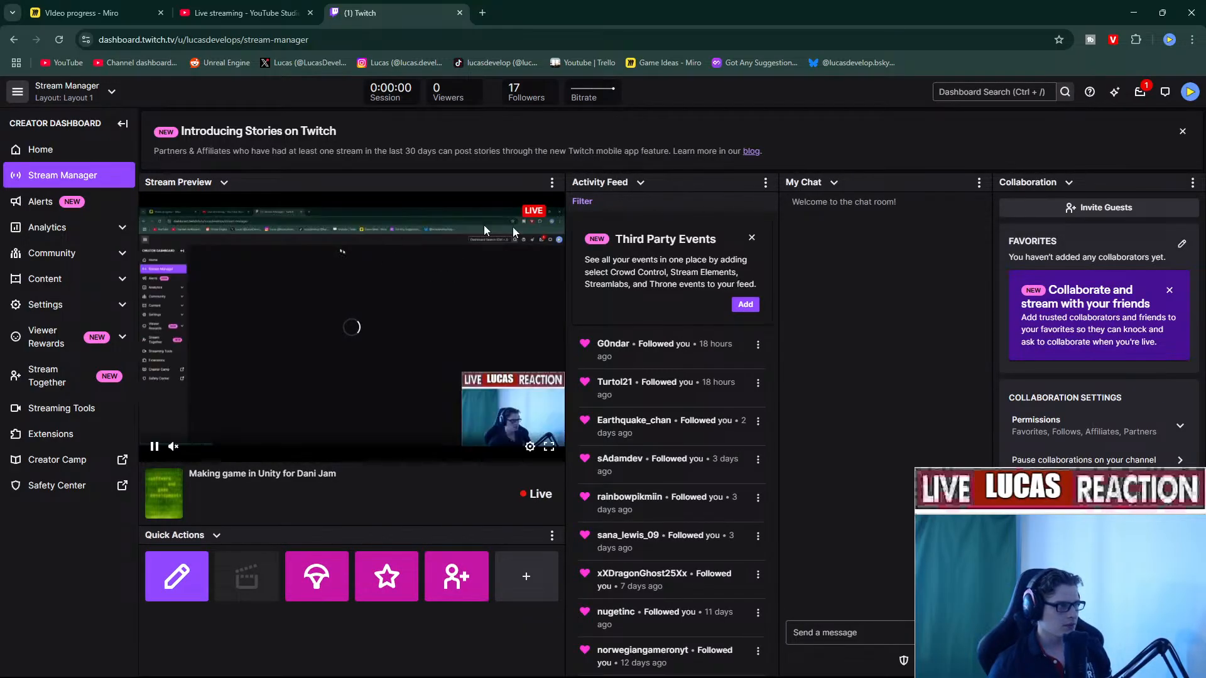
Pop Twitch's chat out into a separate window, move it aside, and switch to YouTube Studio.
click(978, 184)
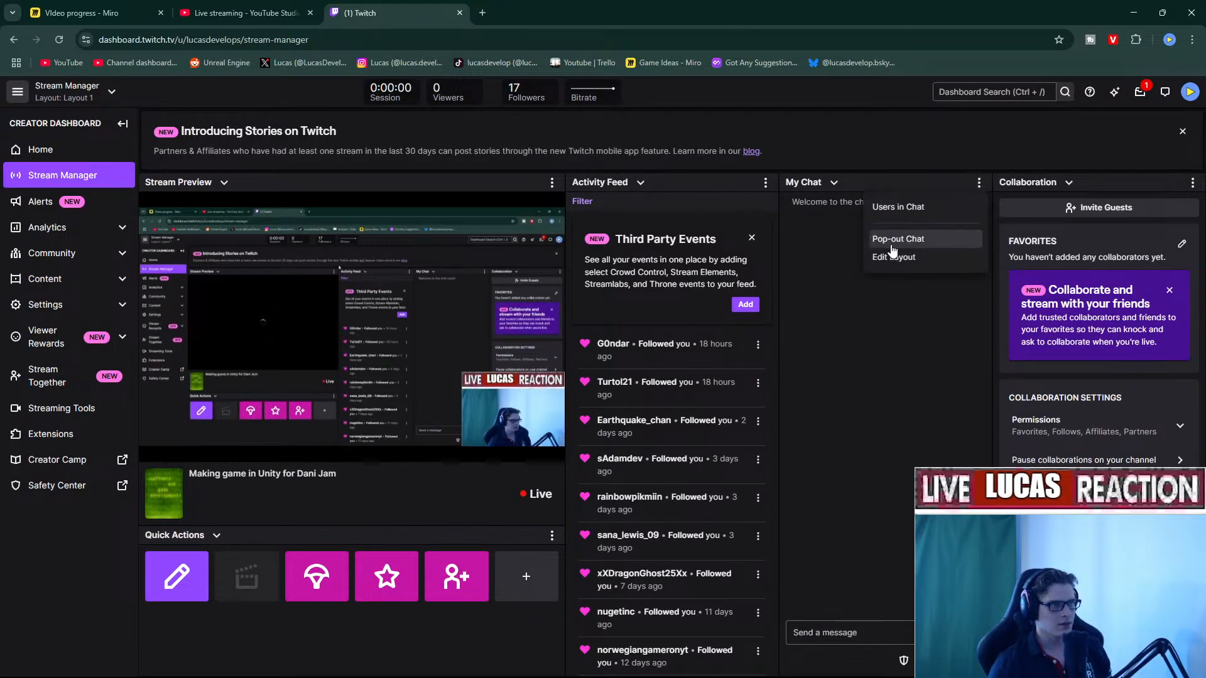
click(896, 239)
drag(672, 241, 1203, 10)
click(246, 13)
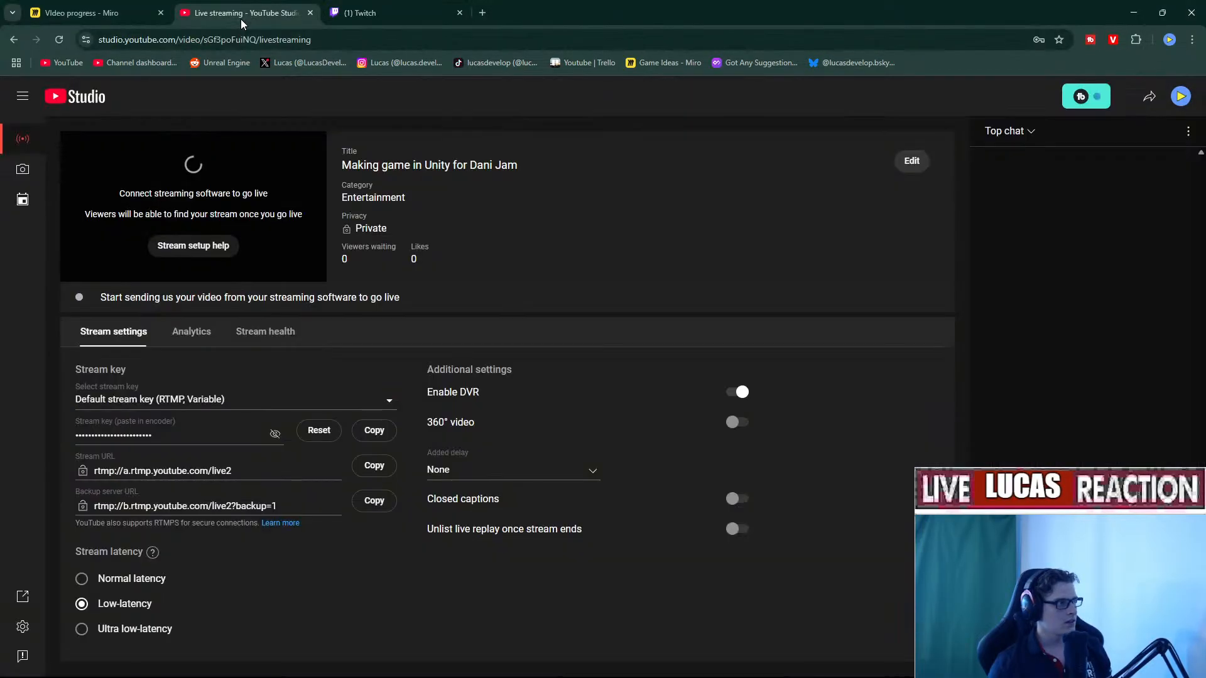
Change the live stream's visibility to Public and save the details.
click(911, 161)
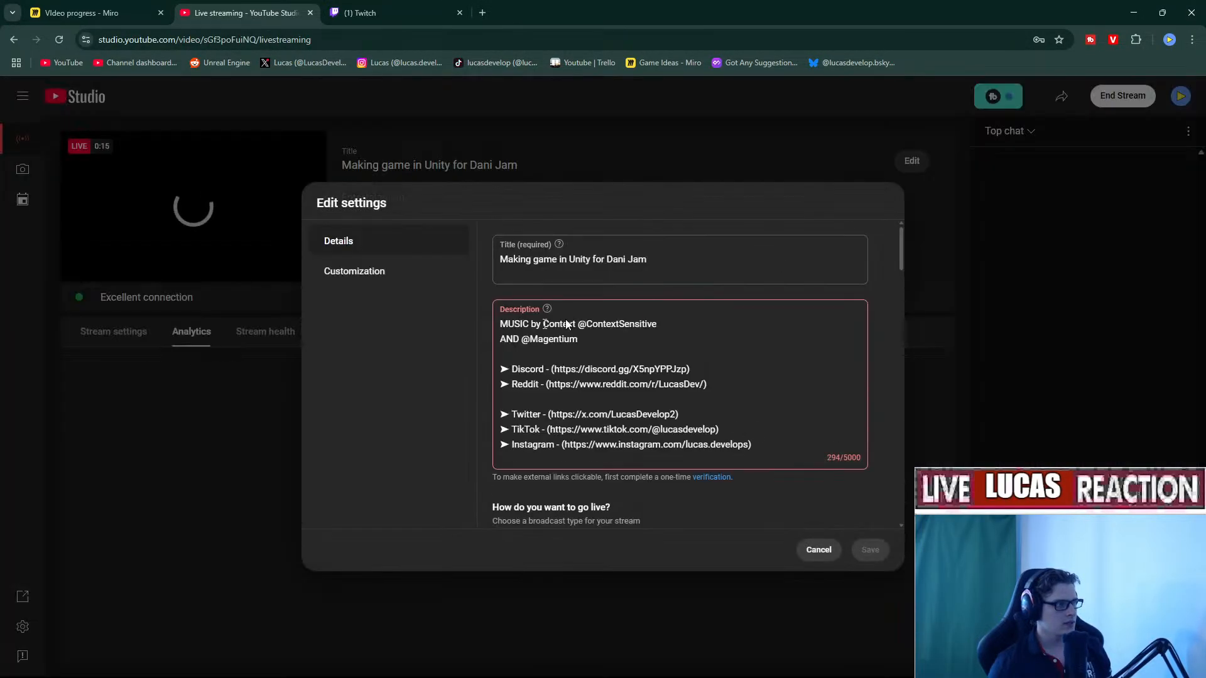
scroll(553, 295, down, 5)
click(571, 281)
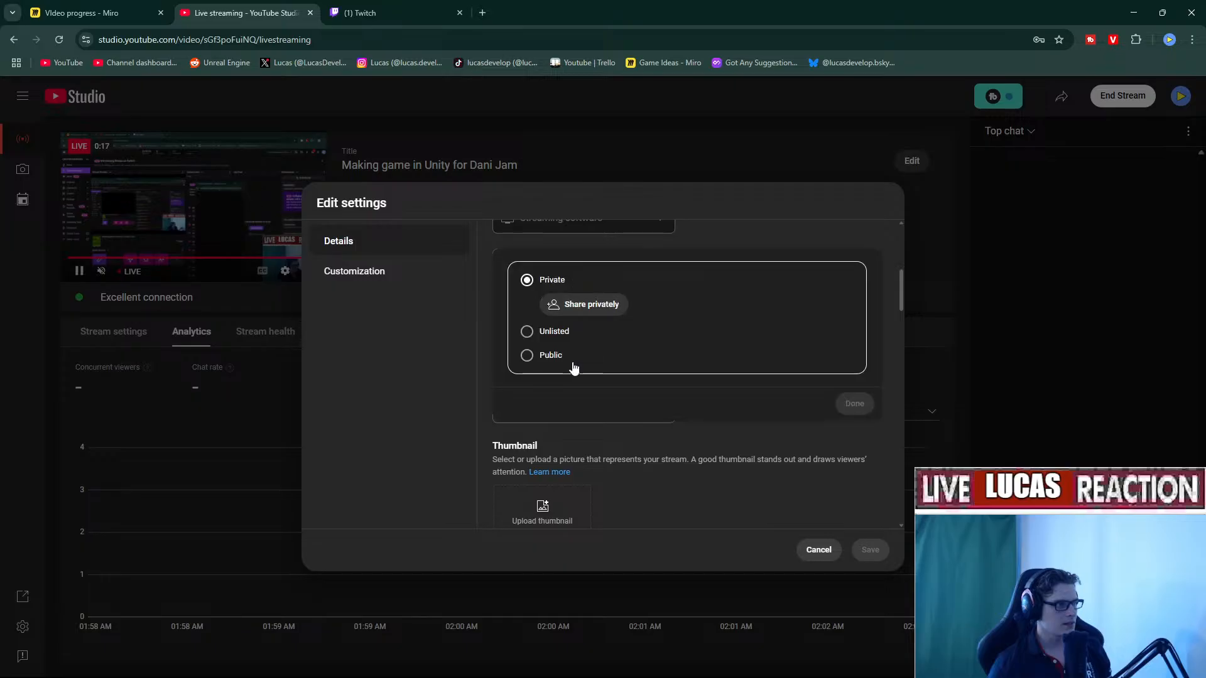
click(551, 352)
click(853, 376)
click(869, 551)
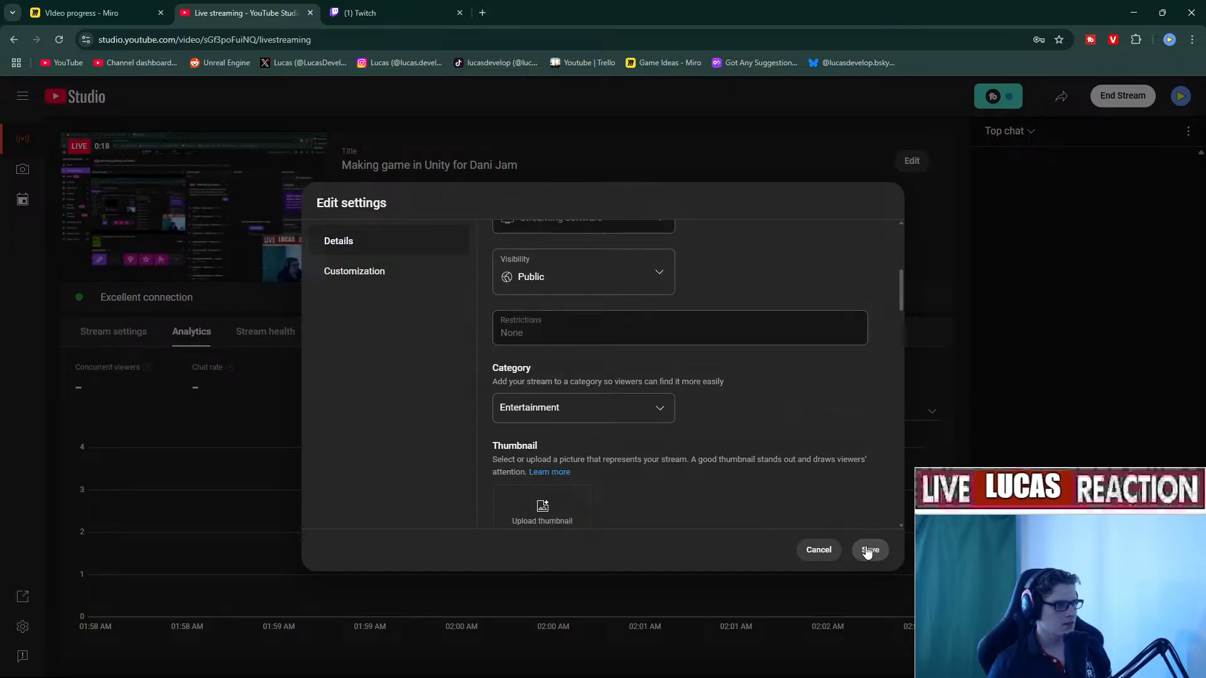
Pop the YouTube live chat out into its own window and move it off screen.
click(1190, 134)
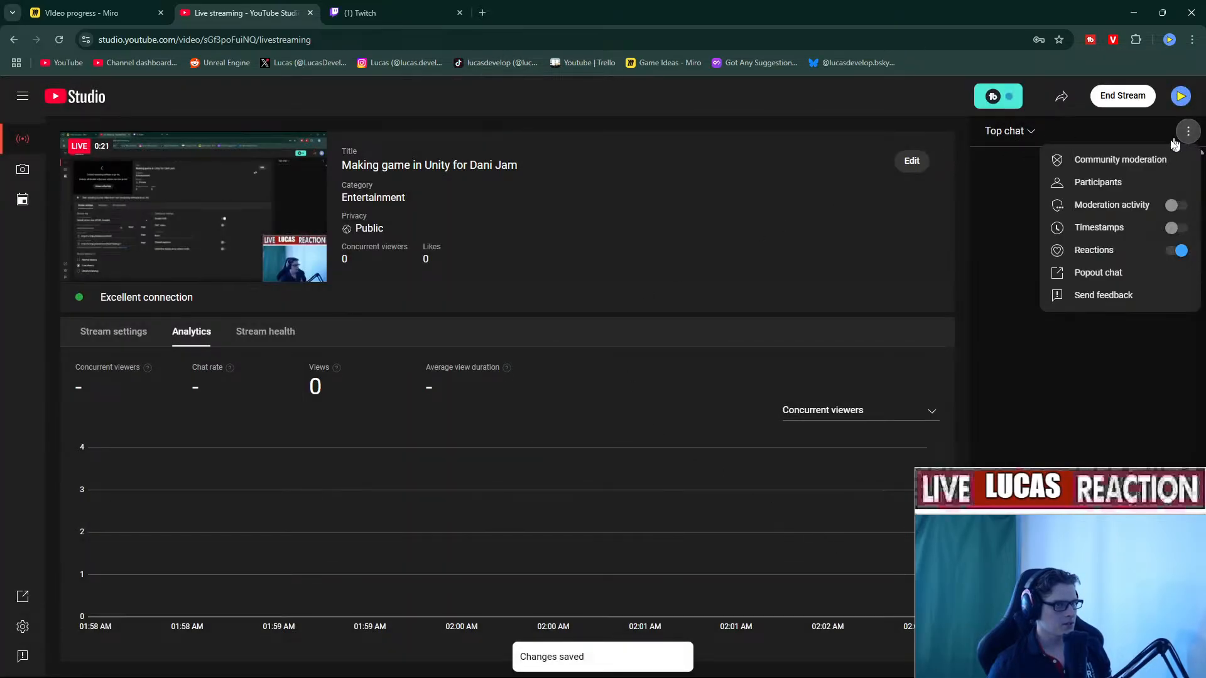
click(1099, 274)
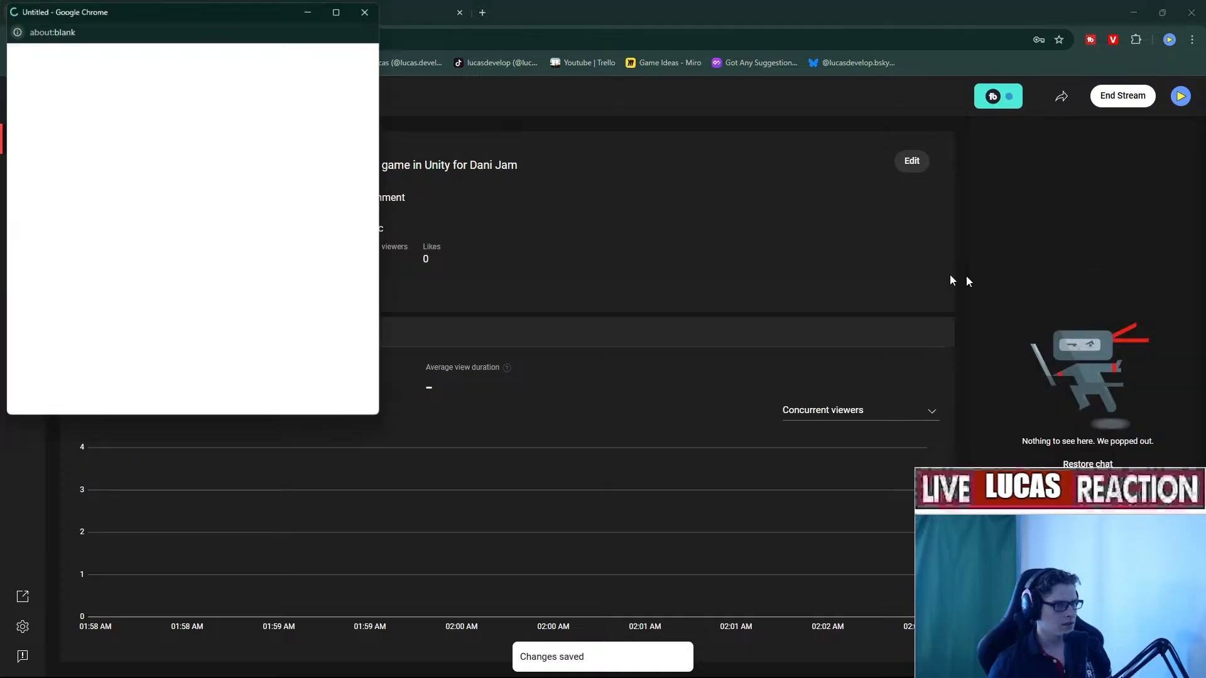
drag(166, 11, 0, 12)
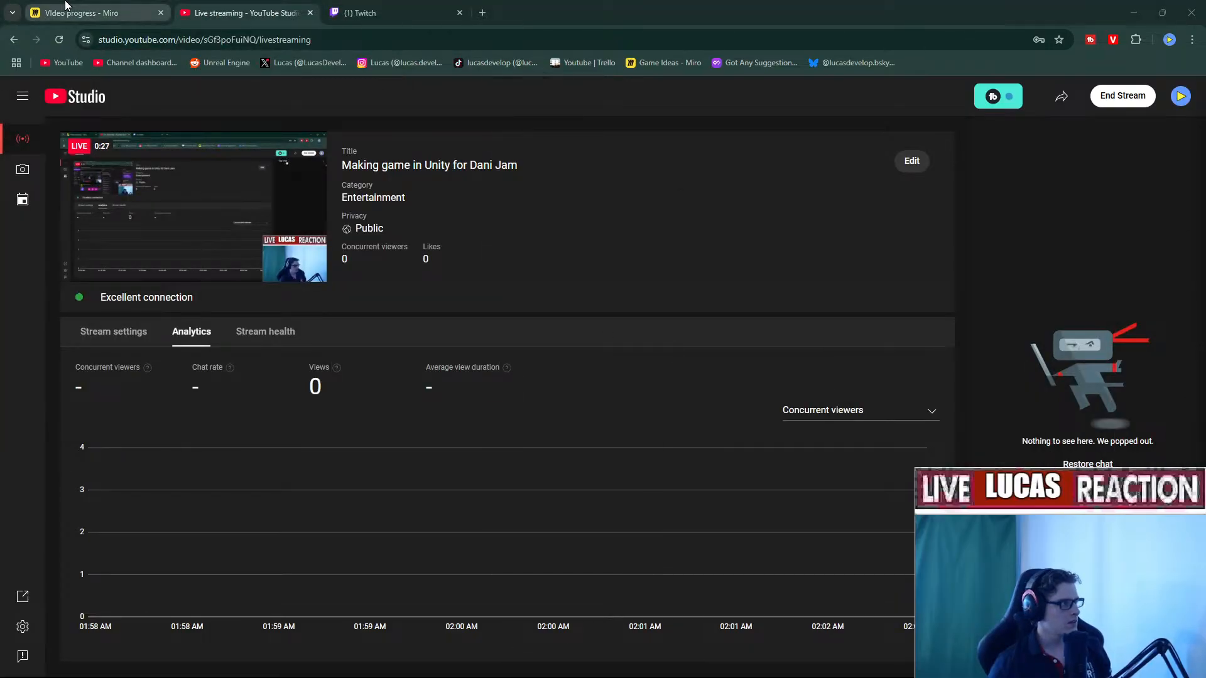
Look over the reference images on the 'Video progress' Miro board, then minimize the browser.
click(94, 13)
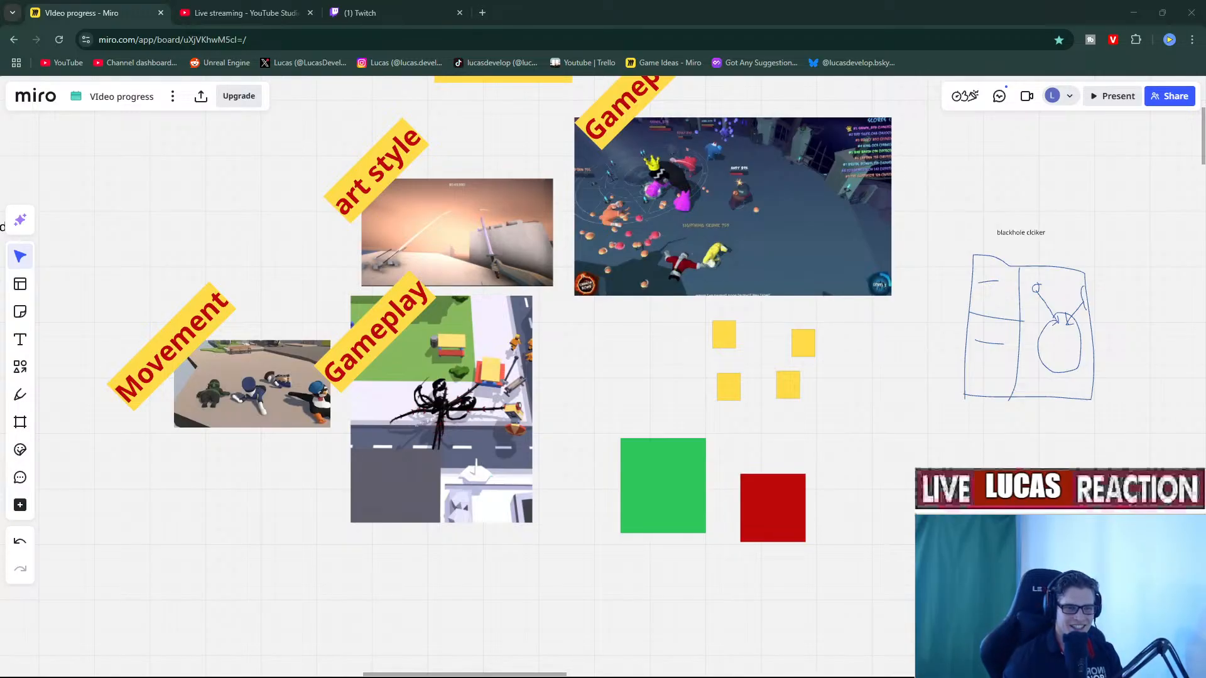
right_drag(672, 477, 767, 572)
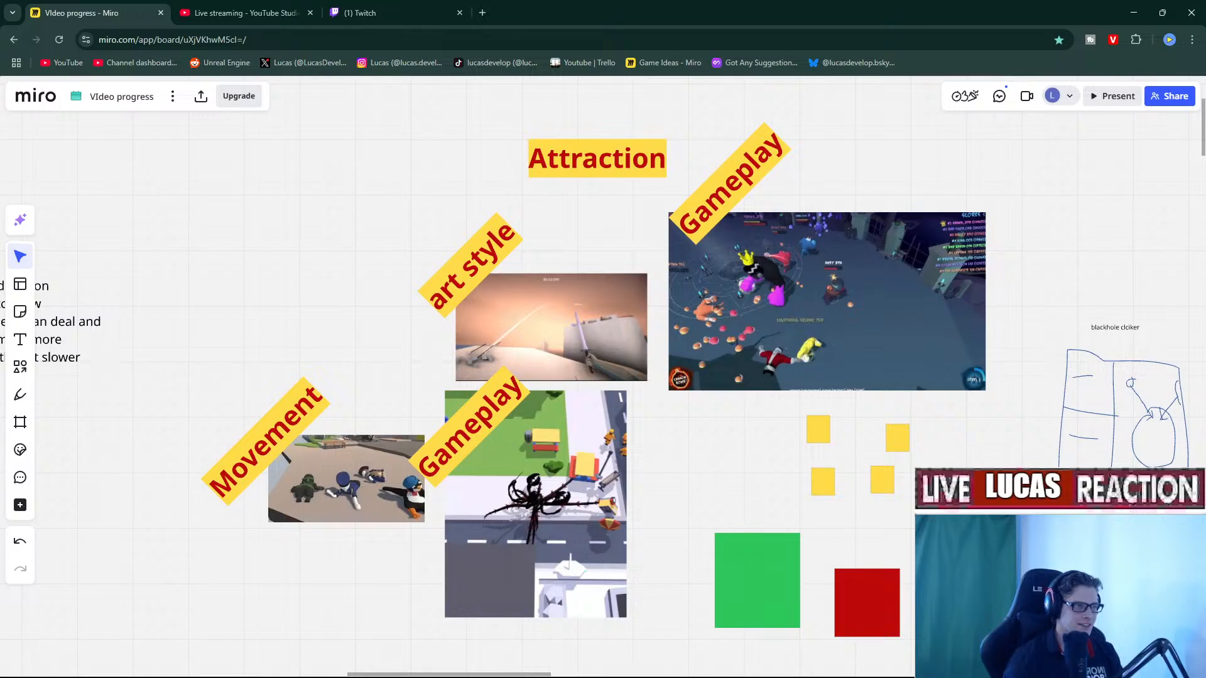
click(1131, 14)
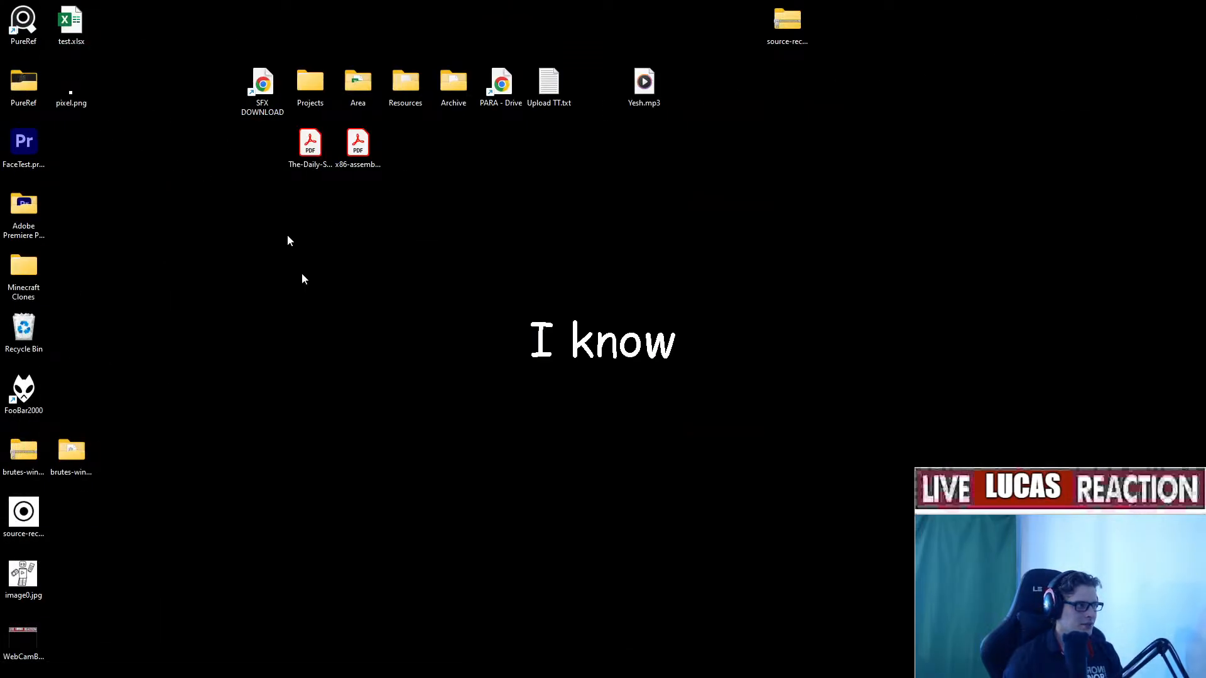
Launch Unity Hub from the taskbar search and open the Chungustraction project.
click(555, 659)
text(hub)
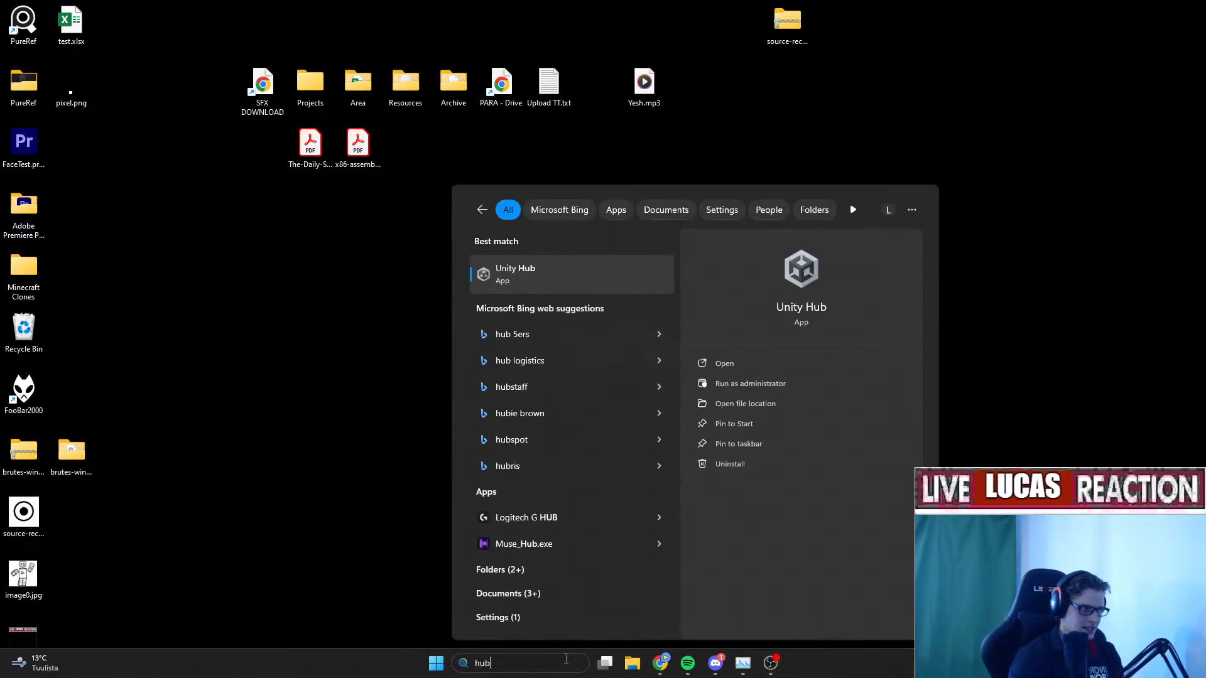
key(Return)
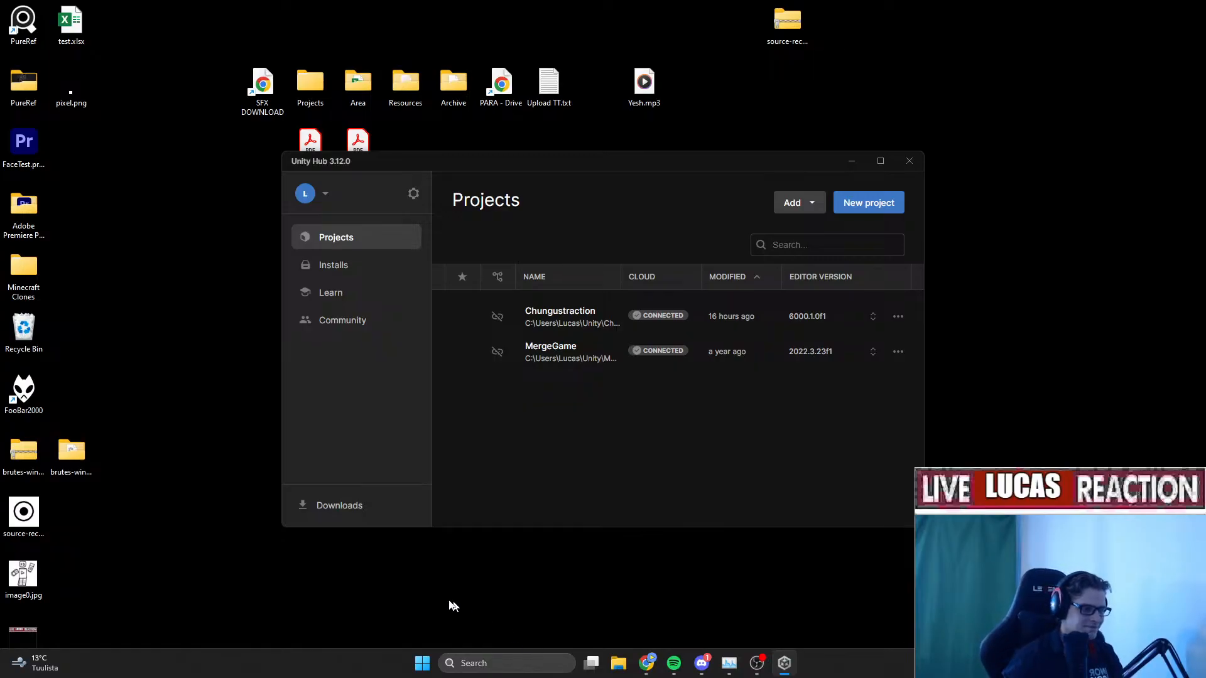
click(551, 329)
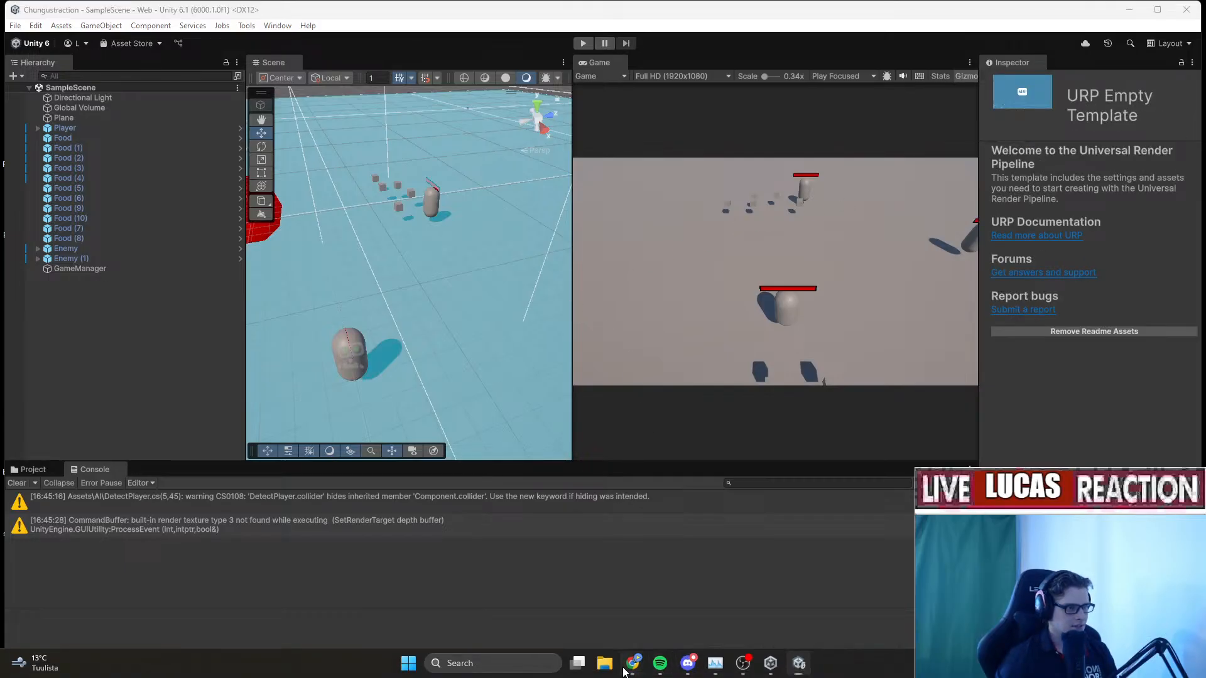
Bring the Miro 'Video progress' board back to the front and pan it up-left.
mouse_move(633, 664)
click(608, 619)
middle_drag(759, 423, 595, 229)
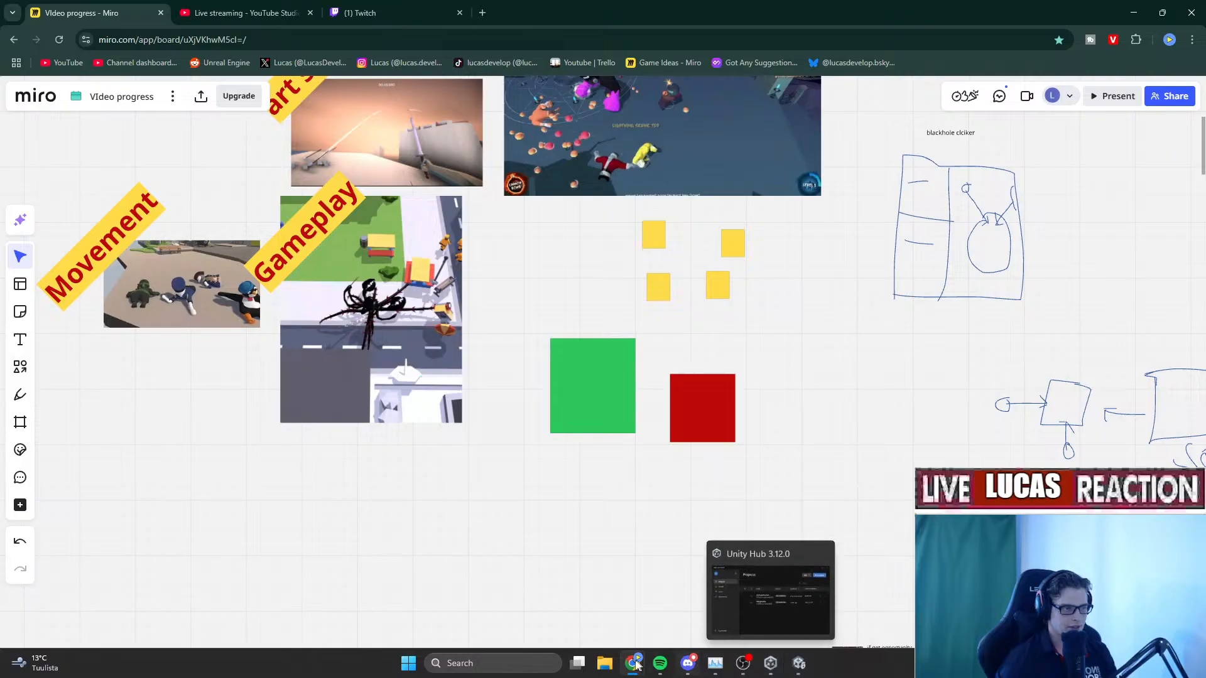
Check the Videos folder in File Explorer, then minimize it.
click(604, 663)
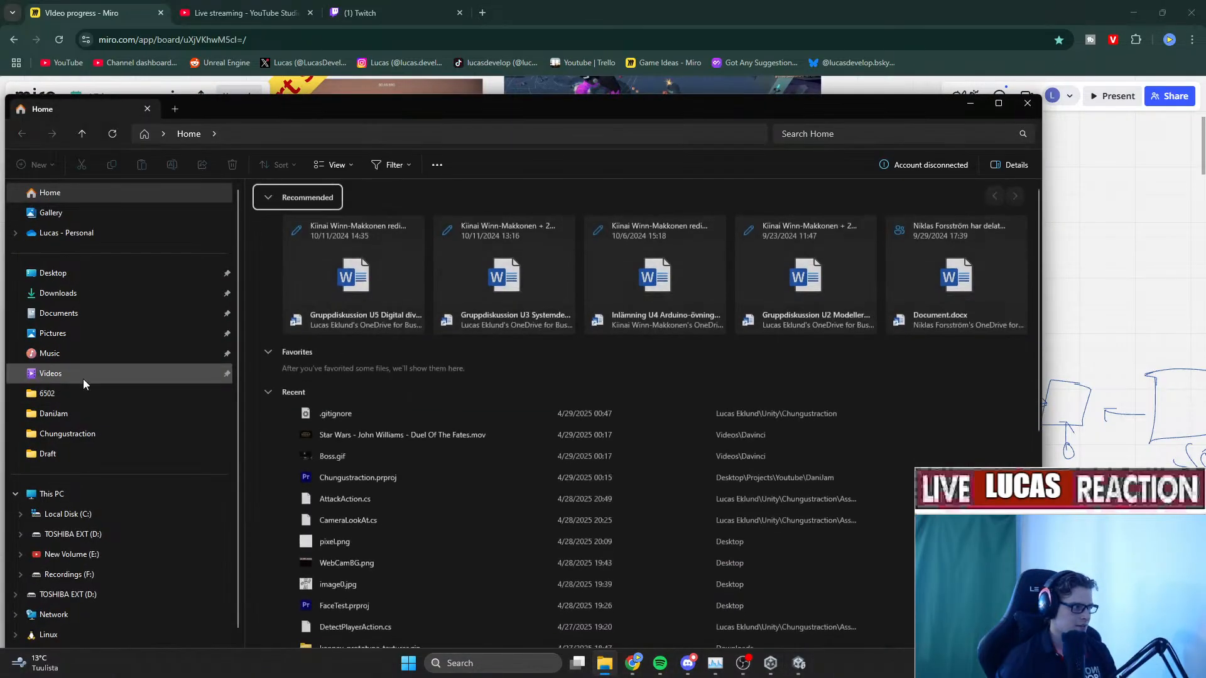
click(82, 377)
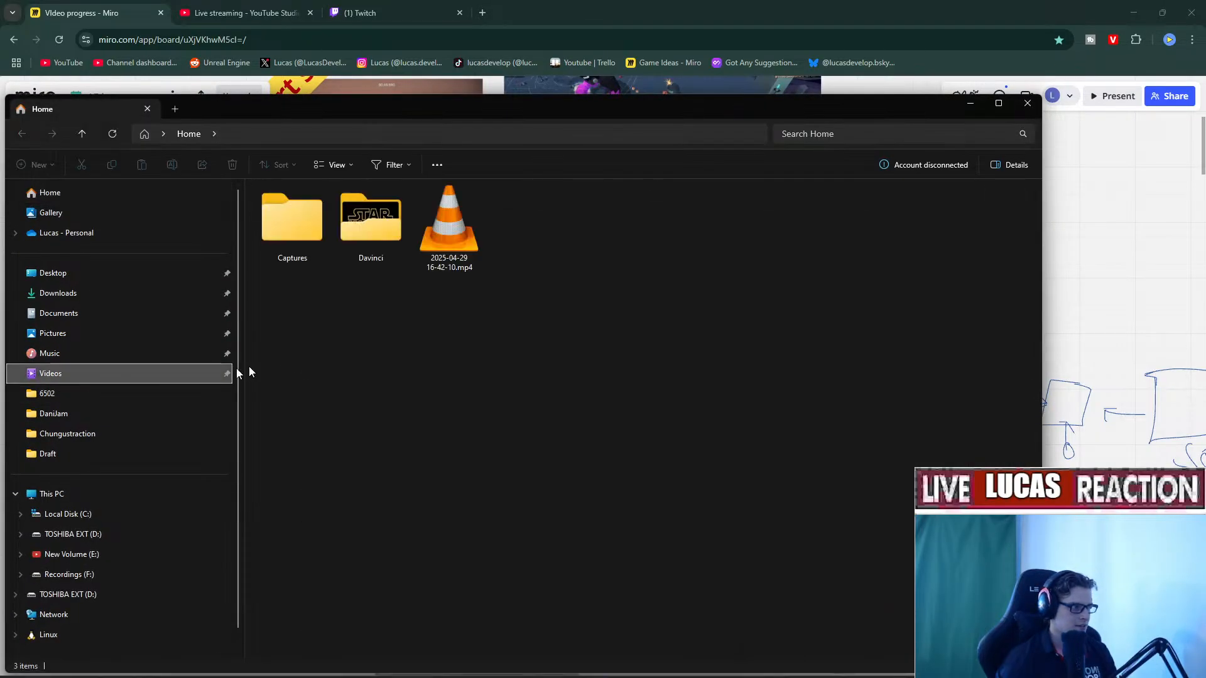
click(963, 107)
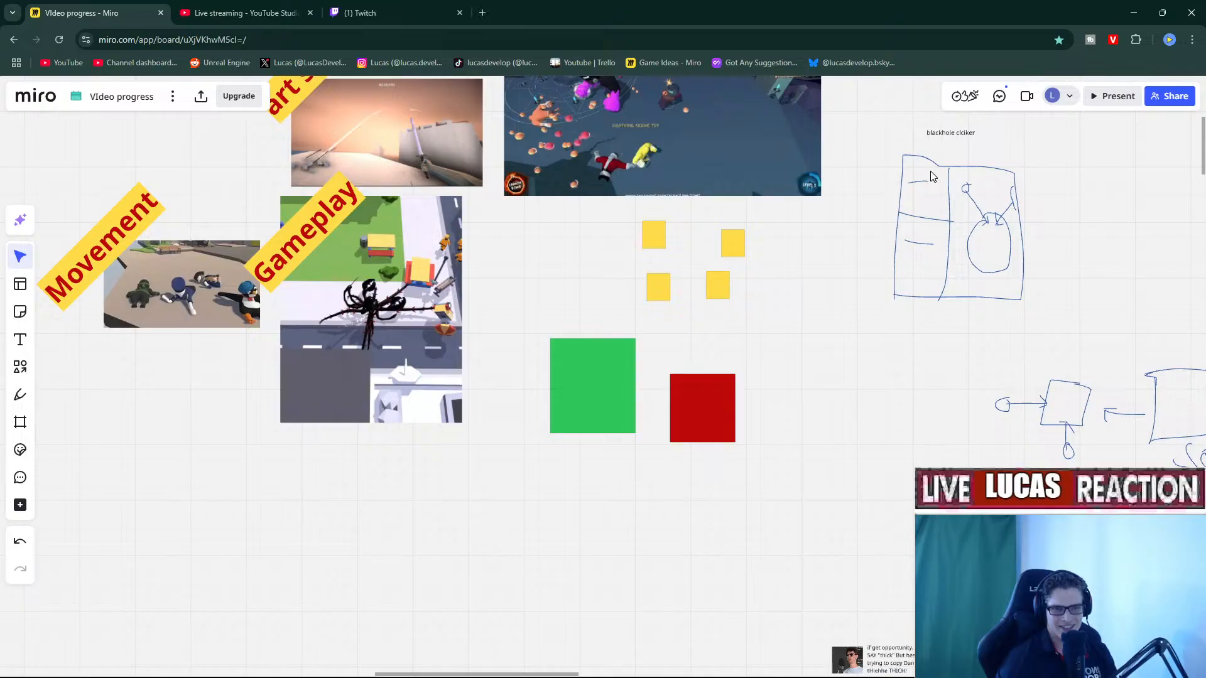
Pan and zoom the Miro board to the enemy behaviour notes, then open a blank tab.
right_drag(835, 239, 806, 355)
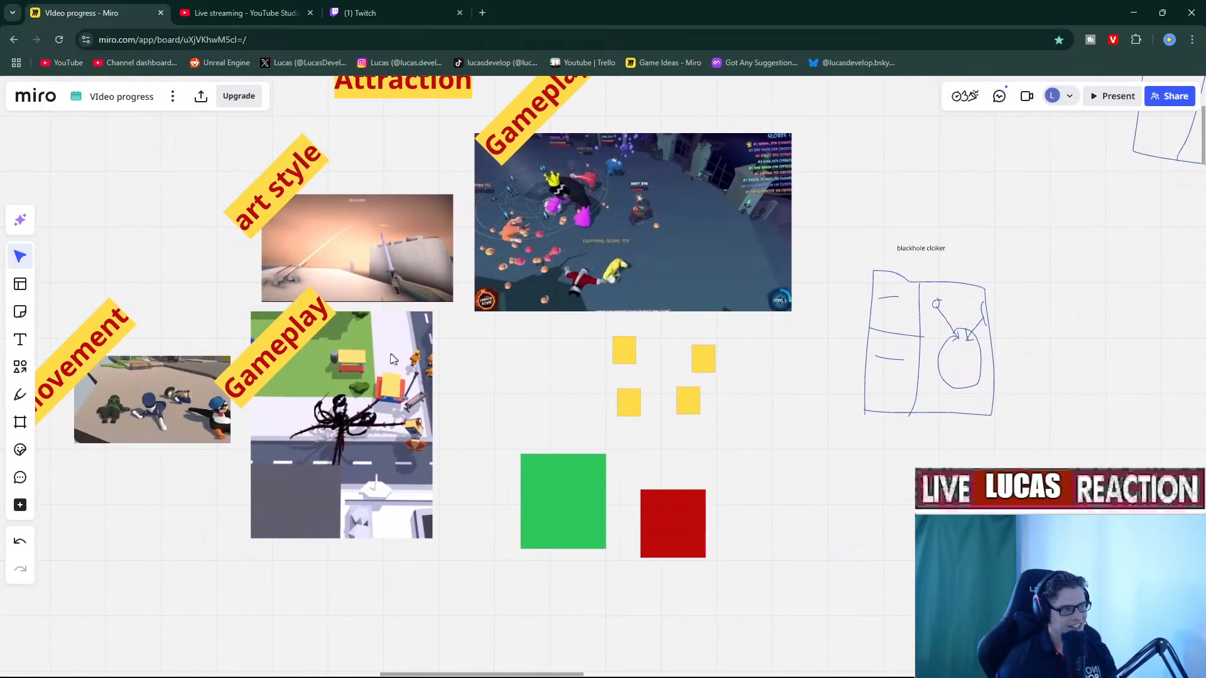
right_drag(392, 359, 724, 372)
scroll(725, 372, down, 10)
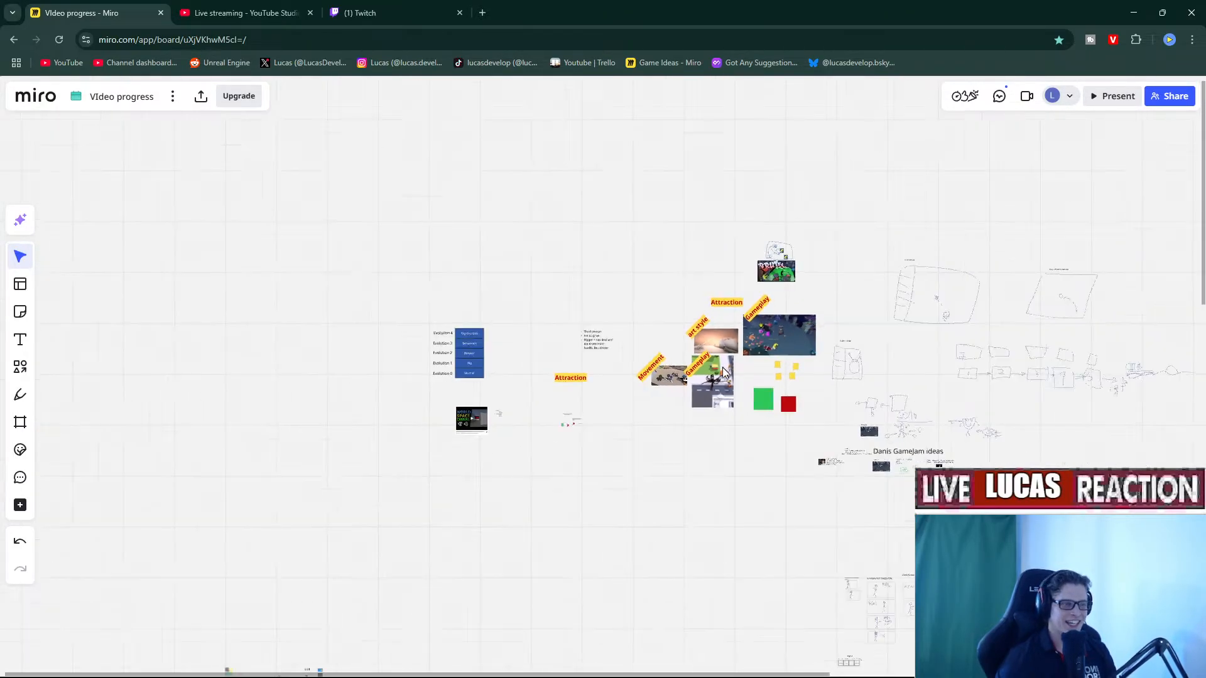
scroll(723, 372, up, 6)
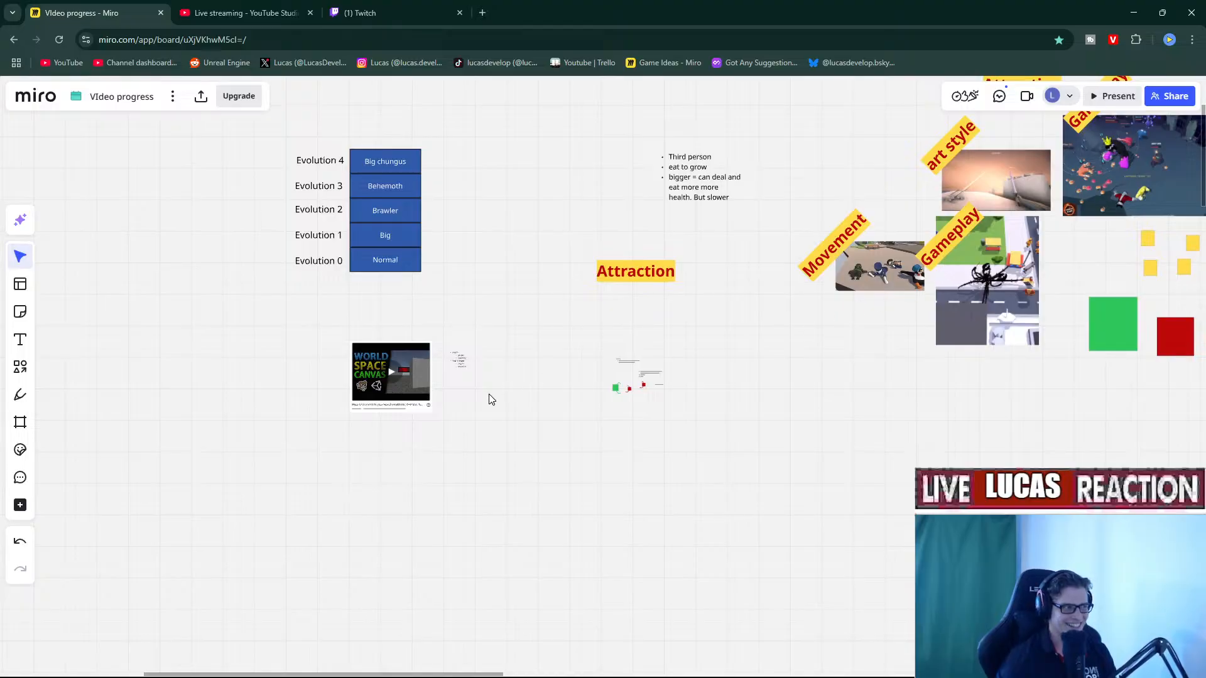
right_drag(491, 399, 676, 400)
scroll(816, 372, up, 3)
scroll(730, 452, up, 3)
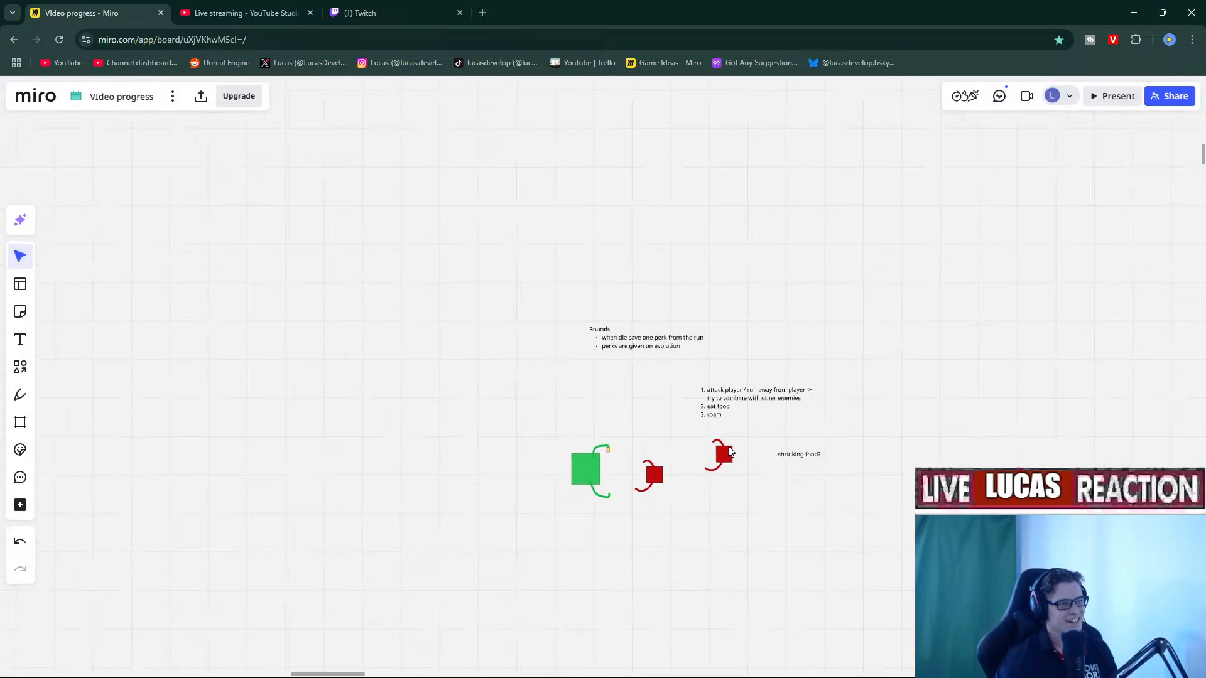
click(479, 15)
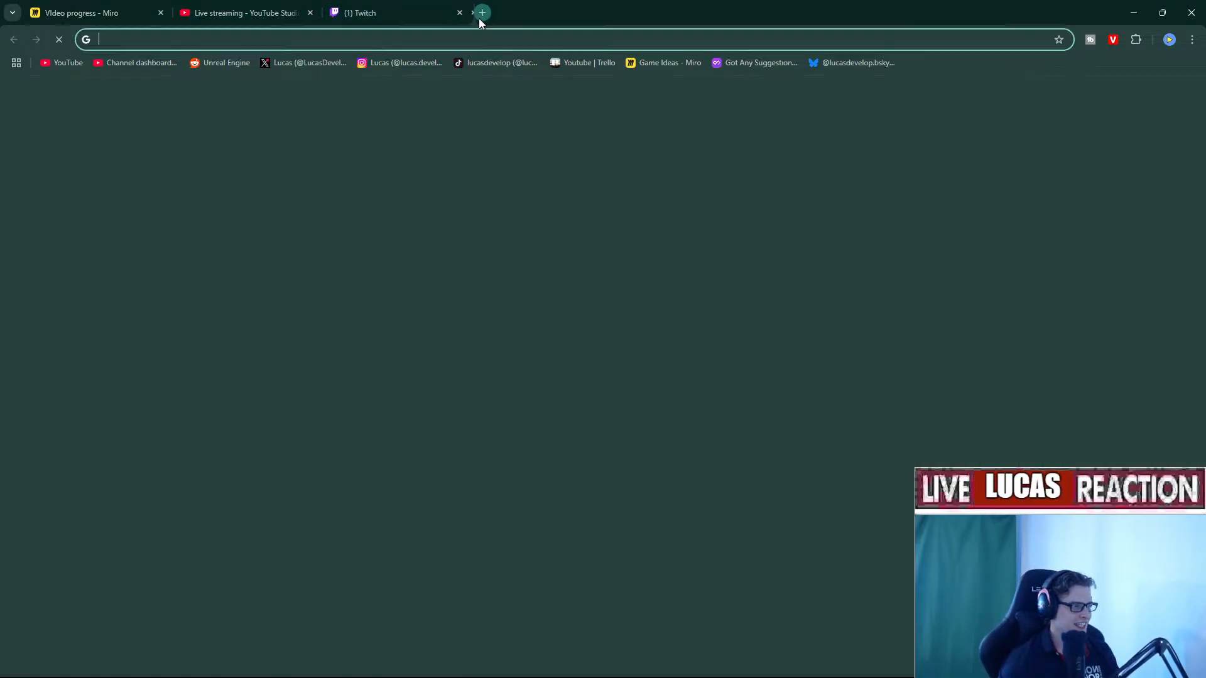
Load Trello in a new tab, after closing a stray Reddit page, and place it before Twitch.
text(re)
key(Return)
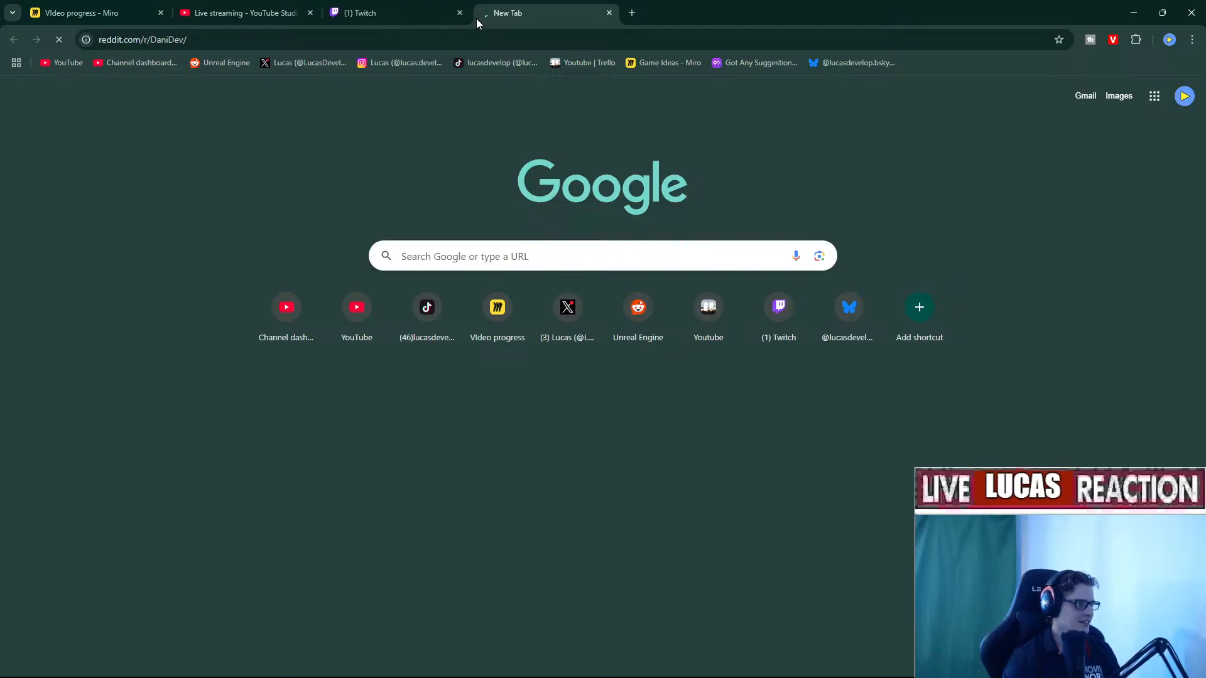
key(ctrl+w)
click(478, 16)
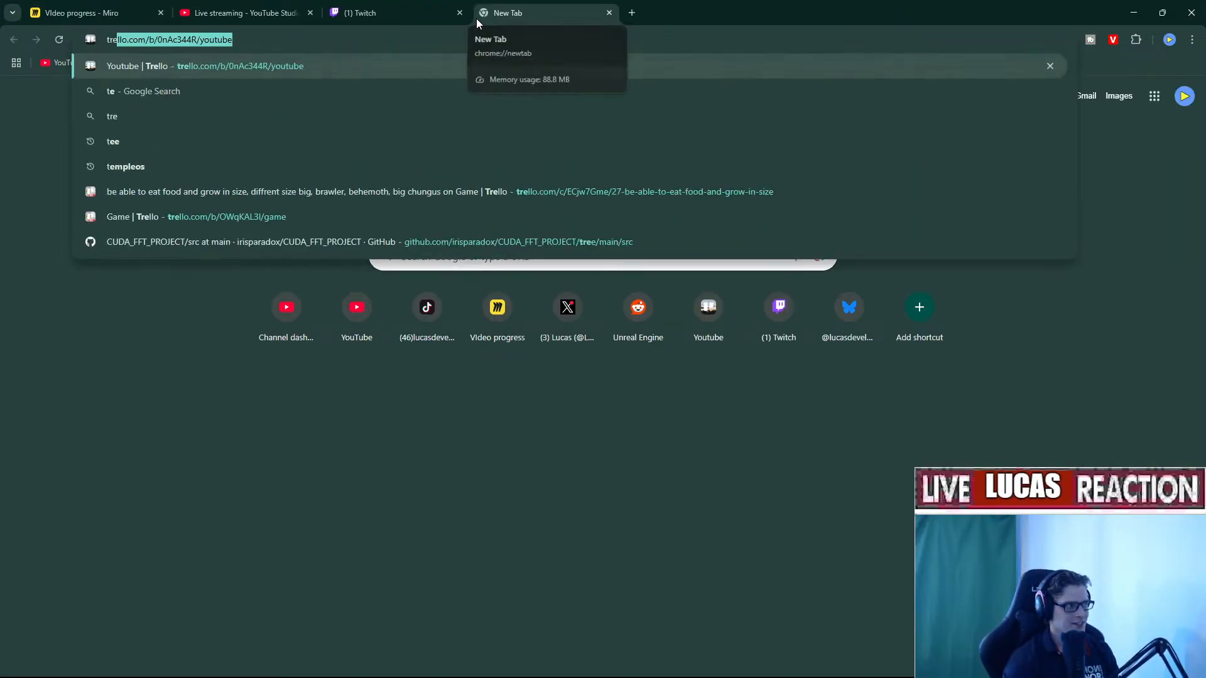
key(Return)
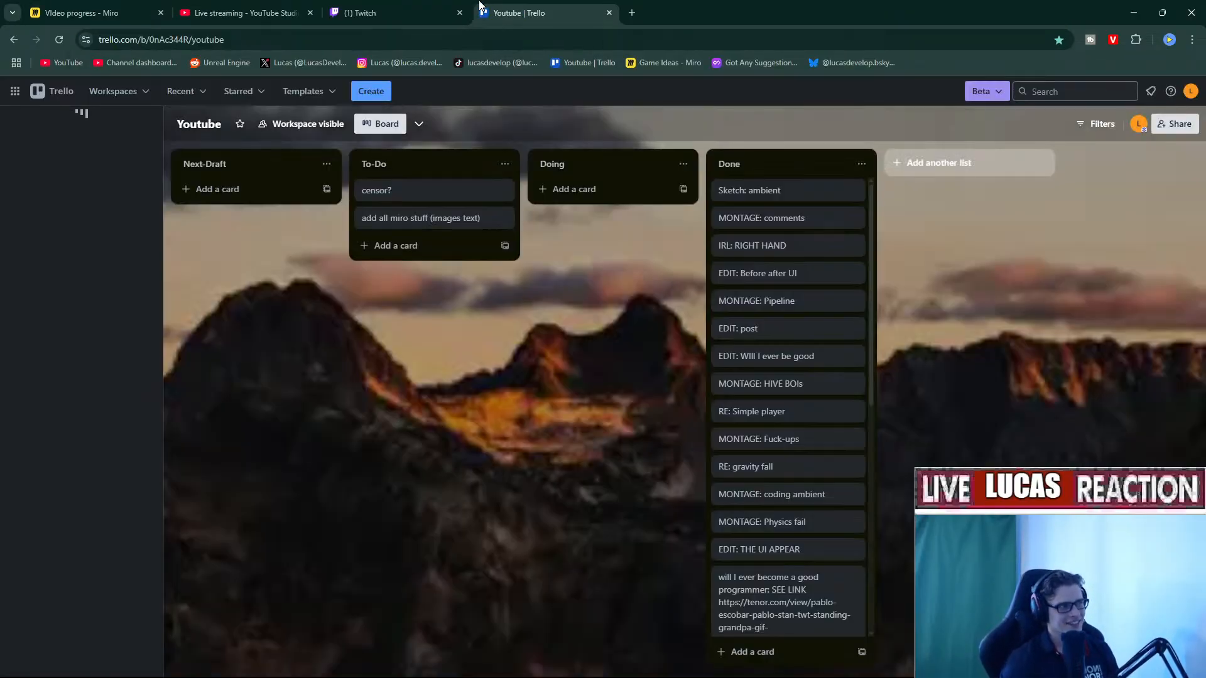
drag(476, 17, 235, 7)
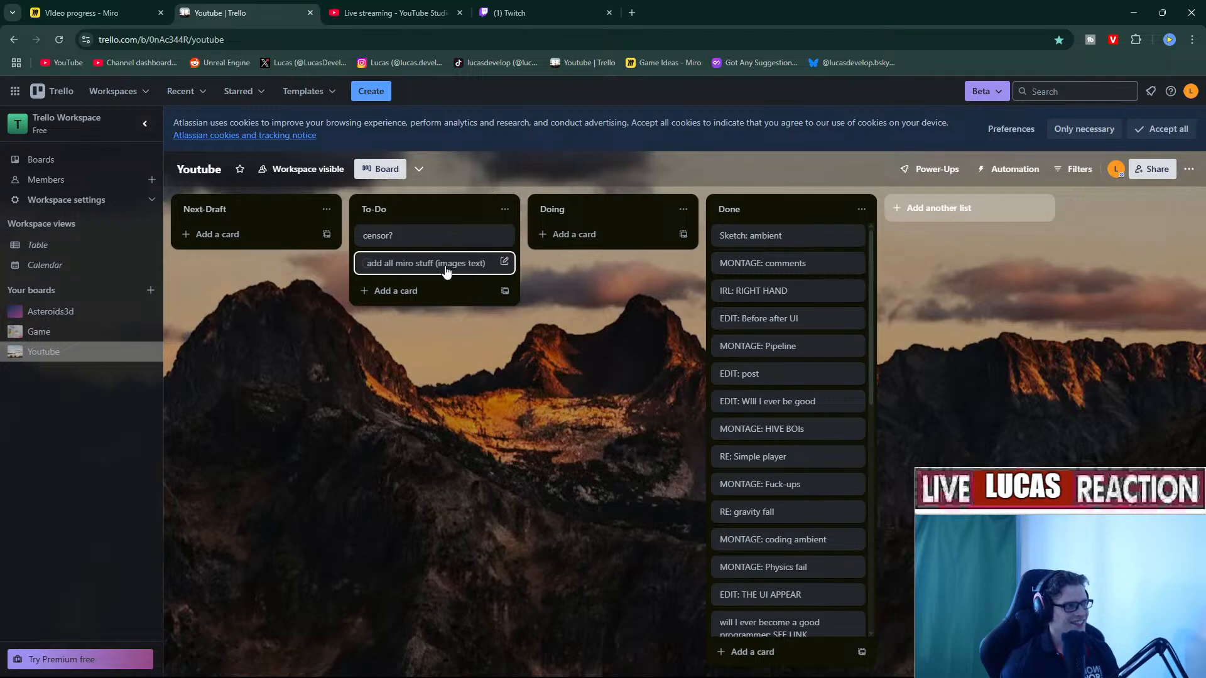
Move the Game board's 'enemies roam' card from ToDo to Doing, then return to Unity.
click(29, 329)
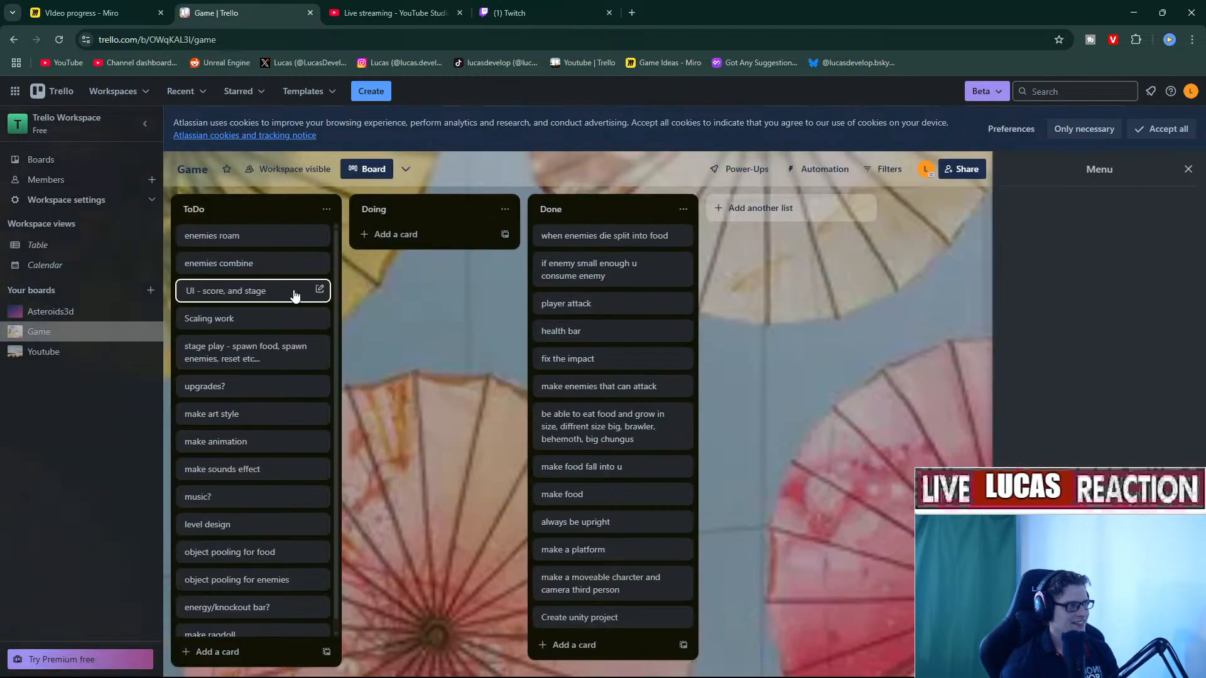
drag(249, 243, 409, 242)
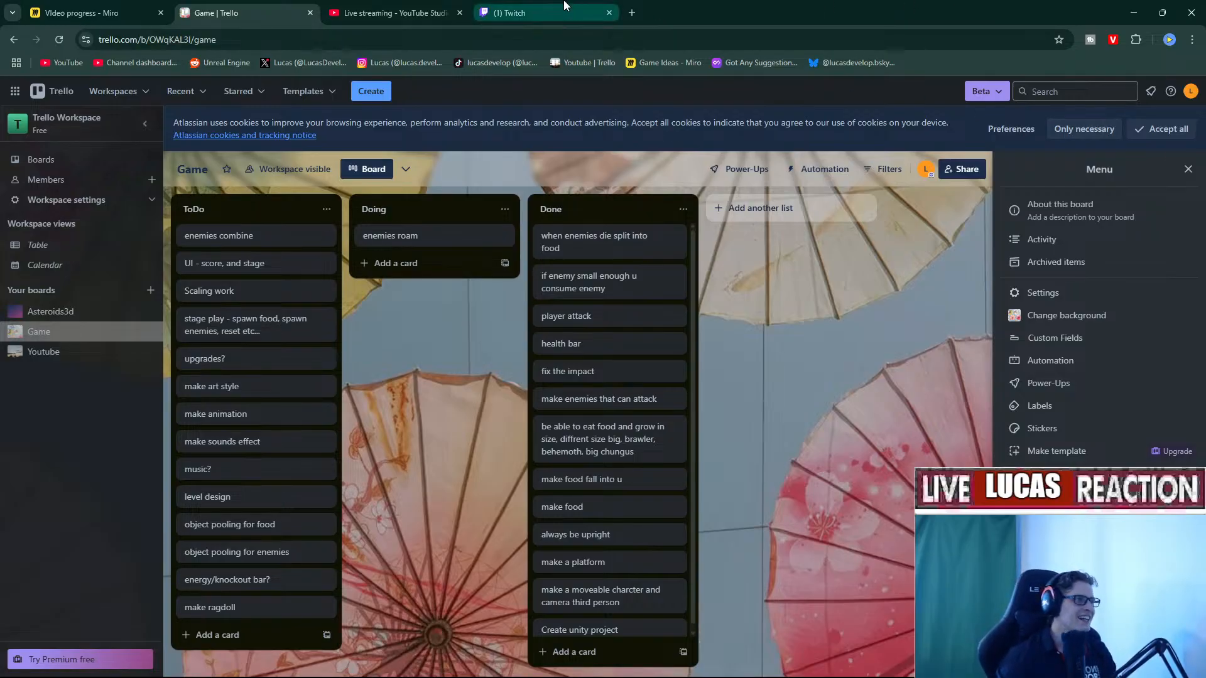
click(444, 5)
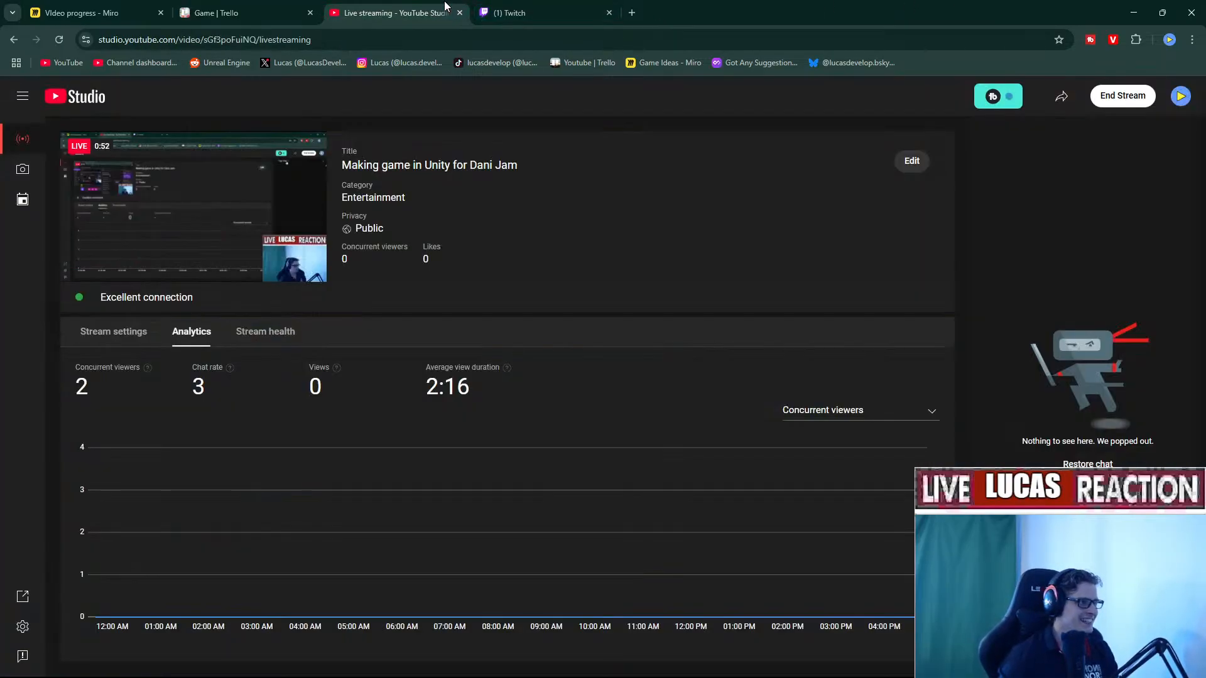
click(252, 7)
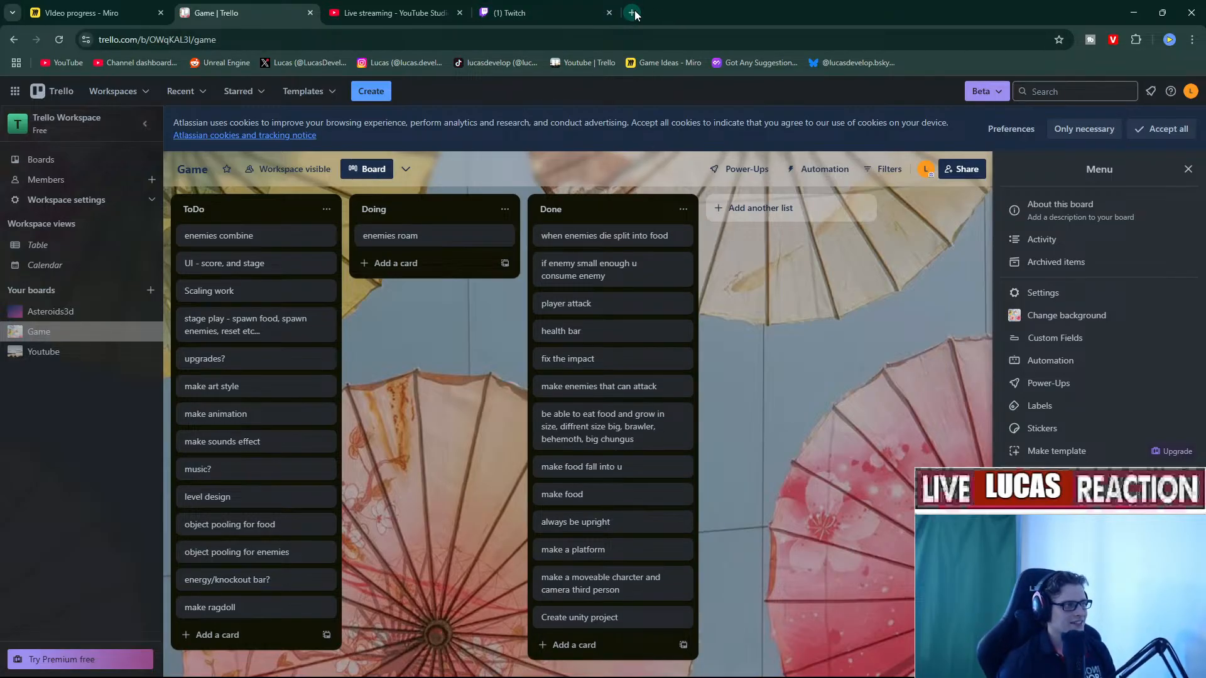
key(alt+Tab)
click(653, 170)
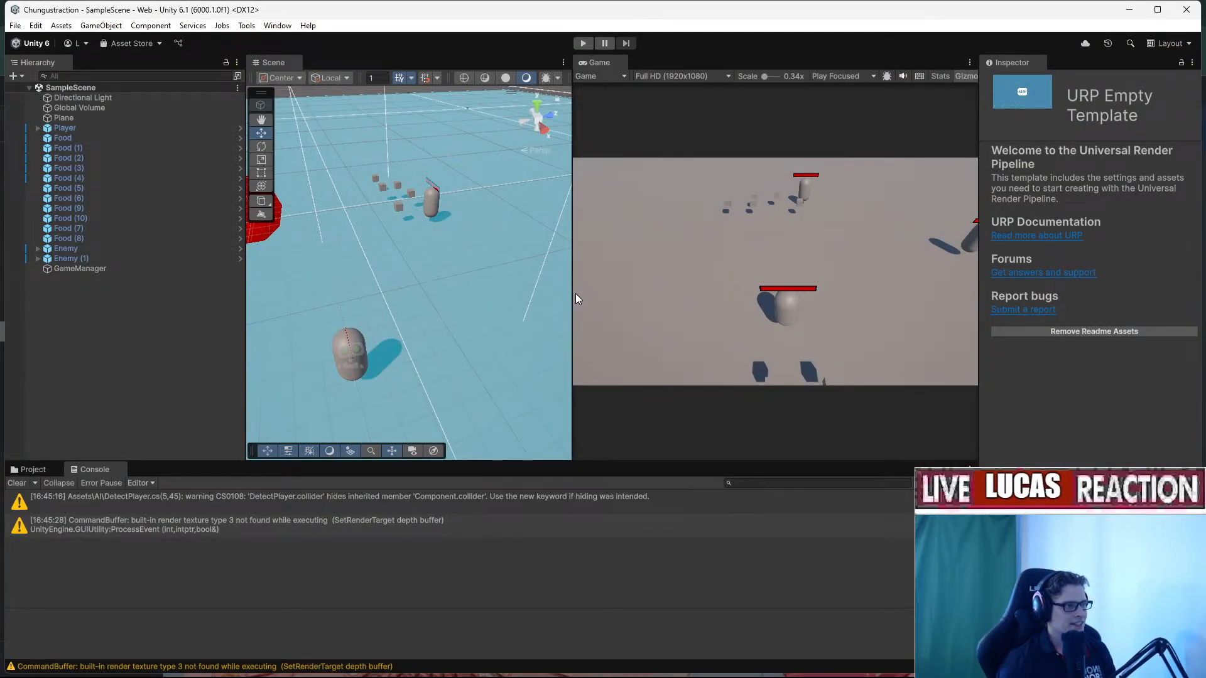
Widen the Scene view, read the DetectPlayer CS0108 warning, orbit the scene, and select Enemy.
drag(573, 293, 626, 293)
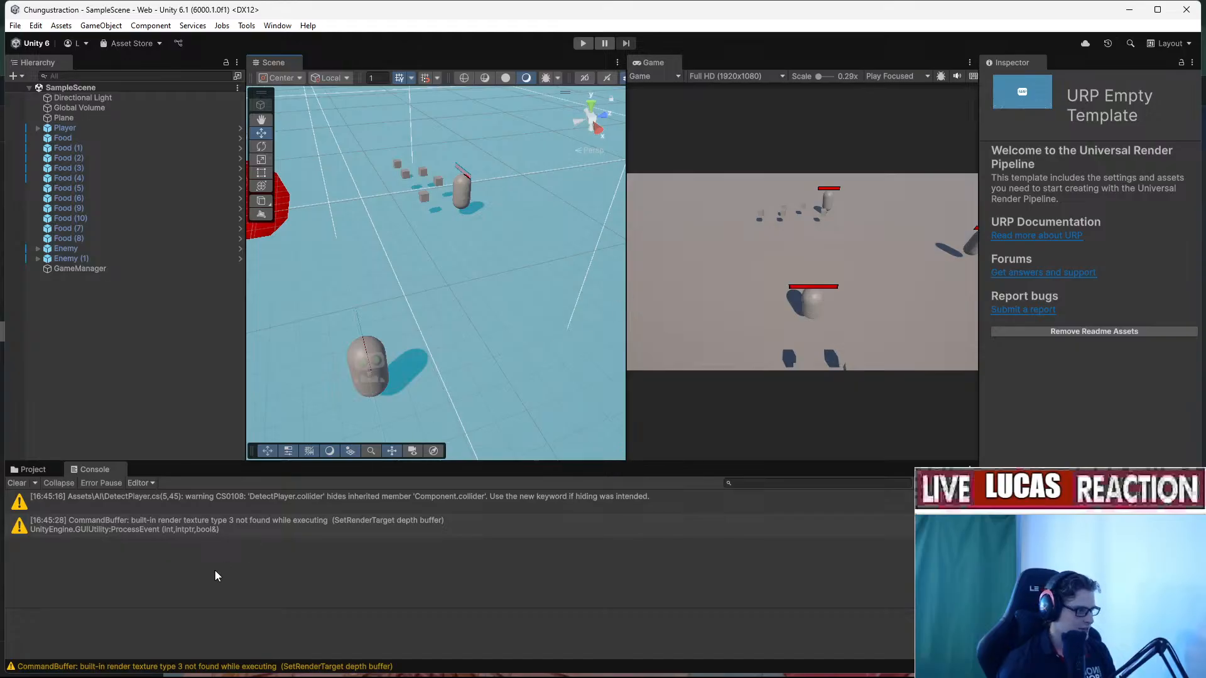
click(290, 534)
click(325, 501)
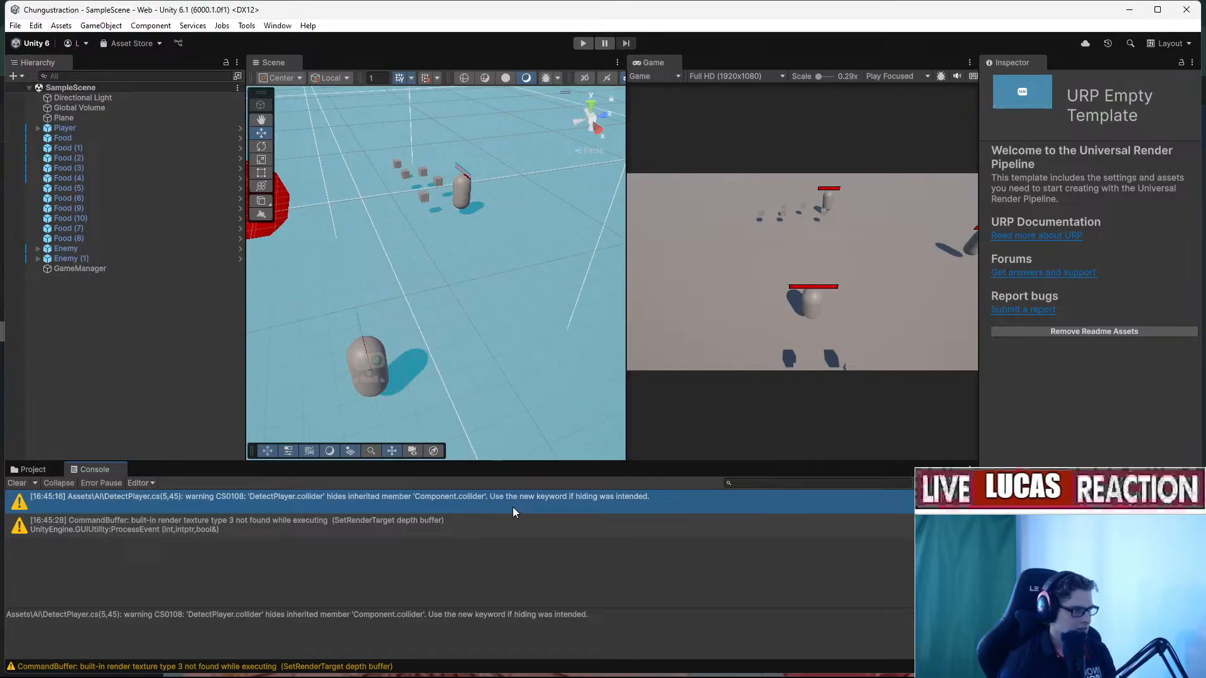
right_drag(518, 398, 509, 352)
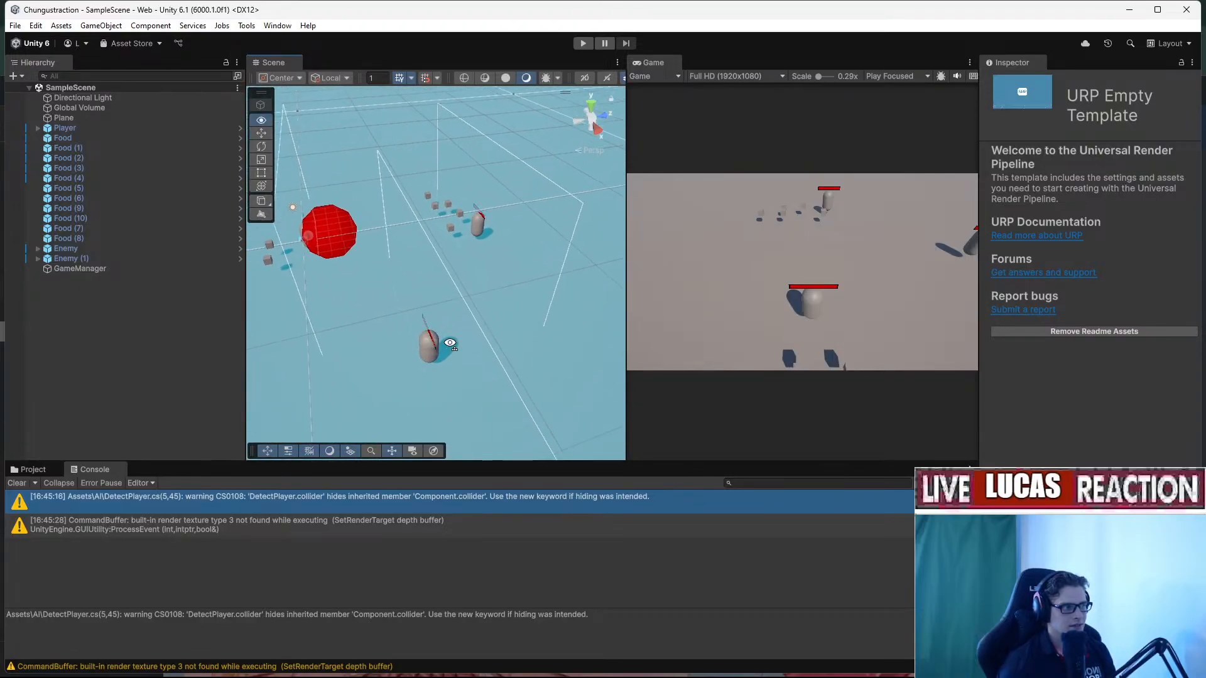
click(112, 249)
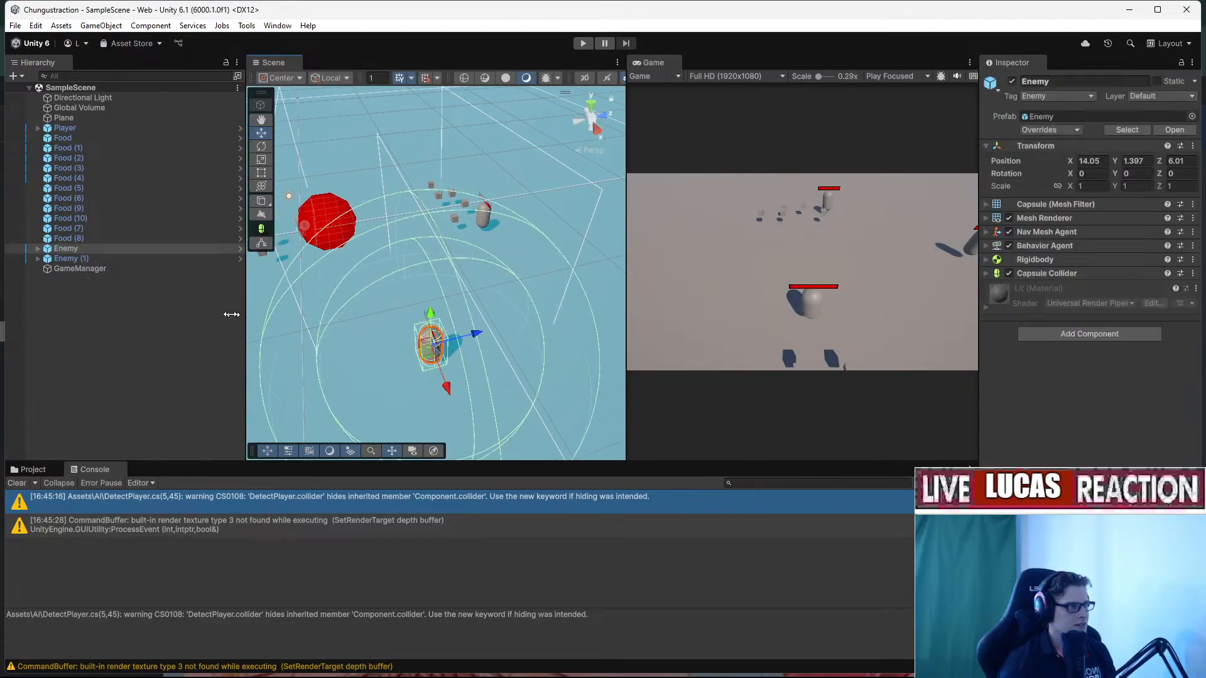
Inspect Enemy's DetectPlayer child (radius-7 trigger collider), then browse the Assets/Prefab folder.
click(37, 249)
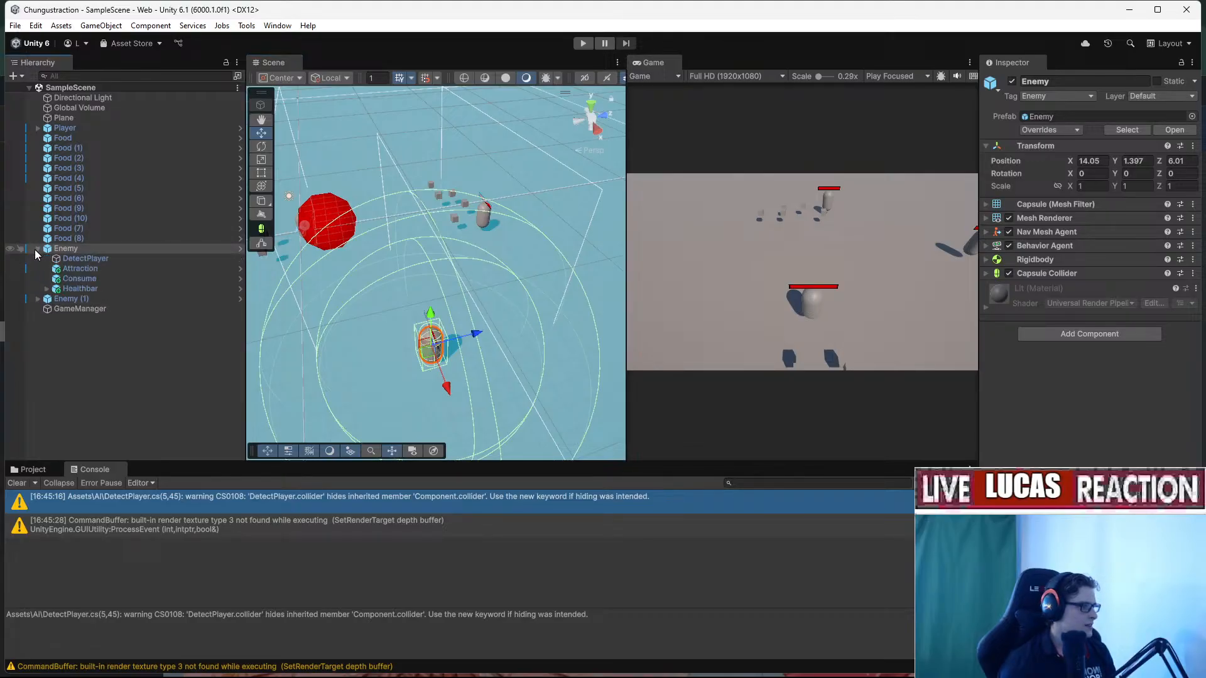
click(83, 260)
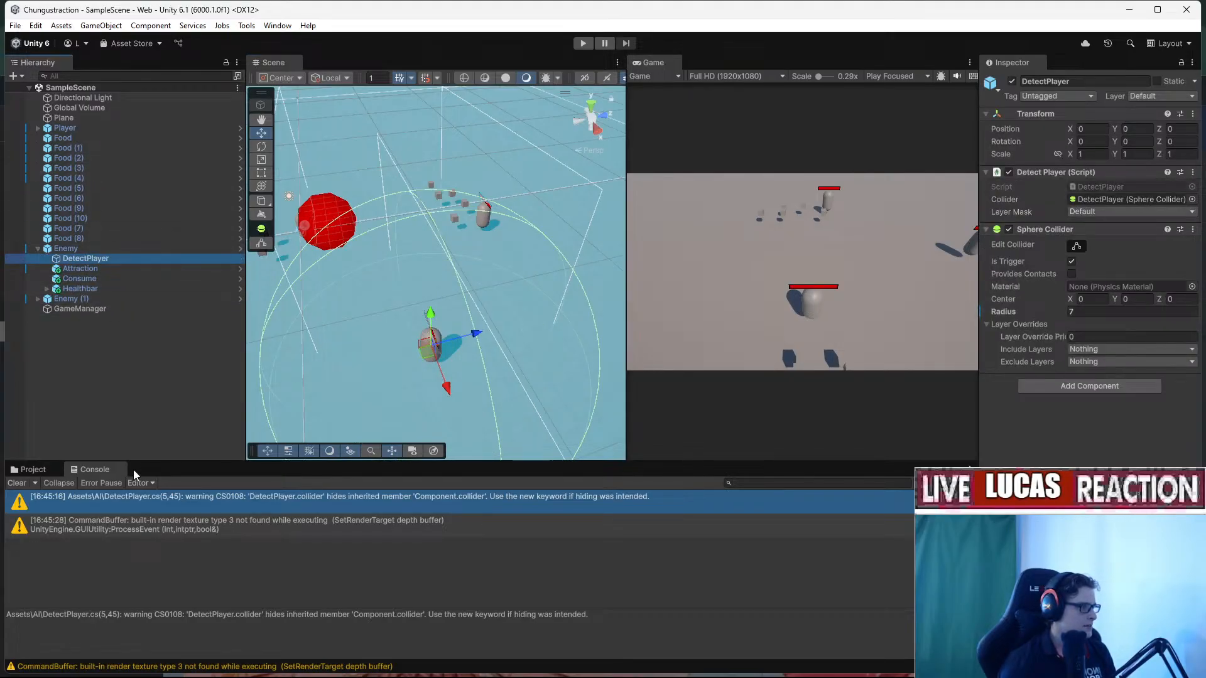
click(32, 470)
click(54, 566)
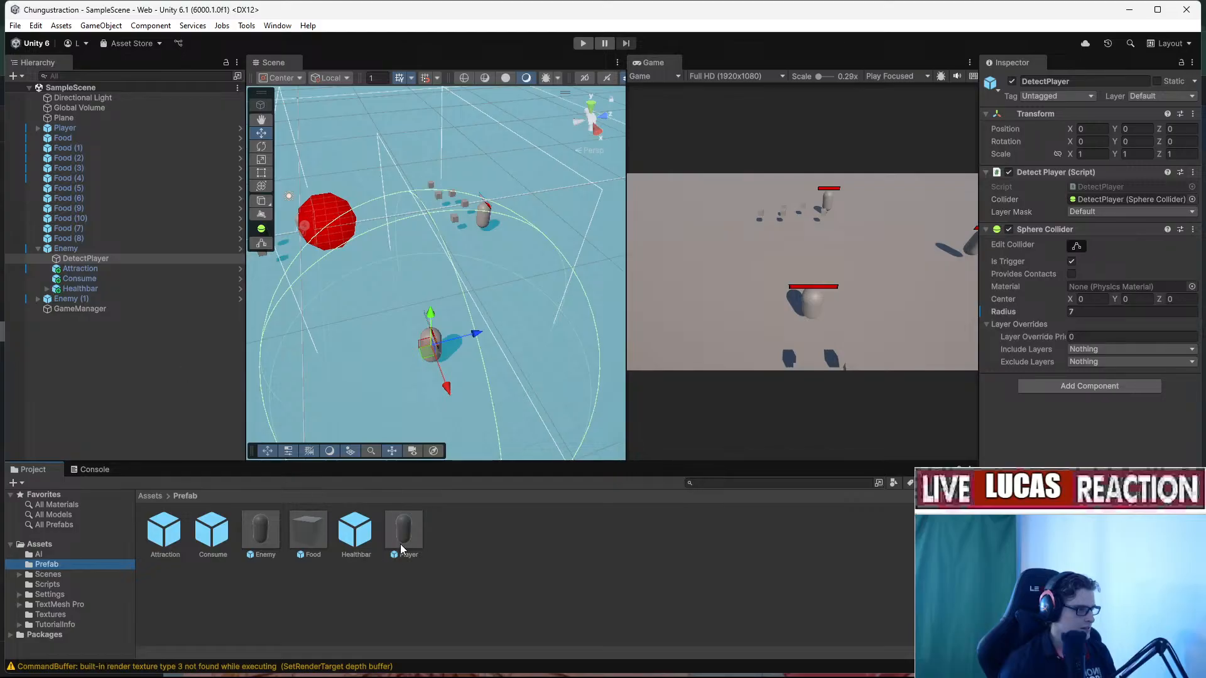
Open the Enemy prefab and frame its DetectPlayer sphere collider (radius 5.48).
double_click(269, 530)
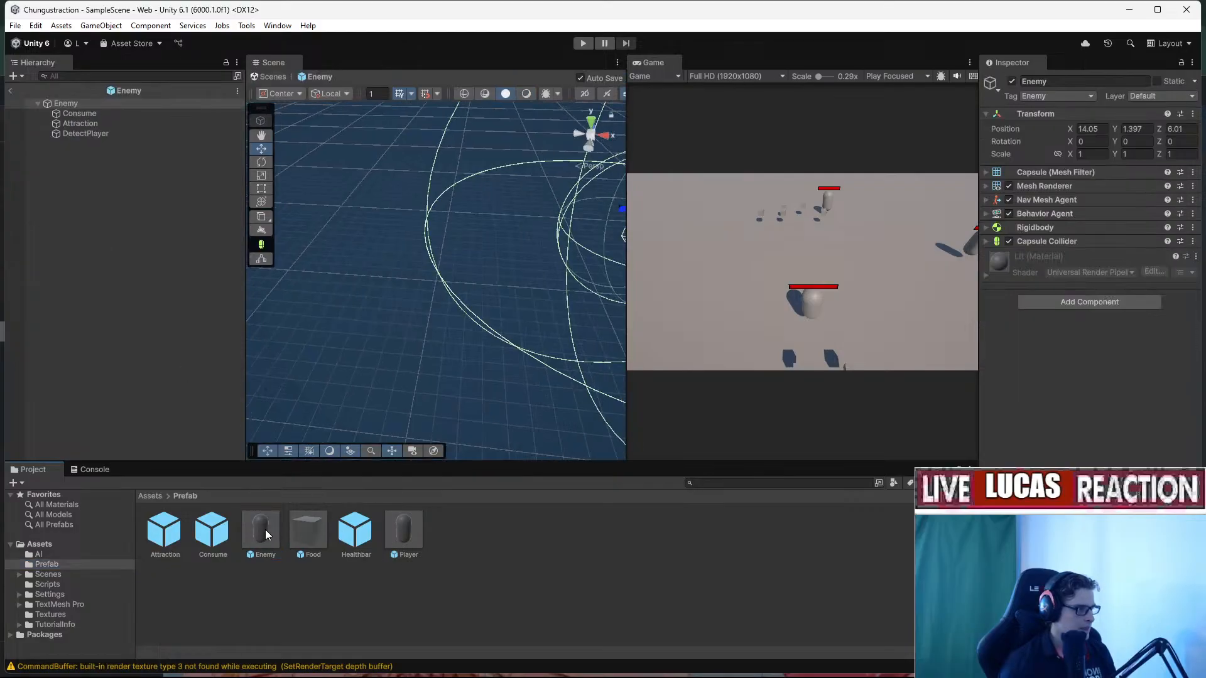
click(80, 134)
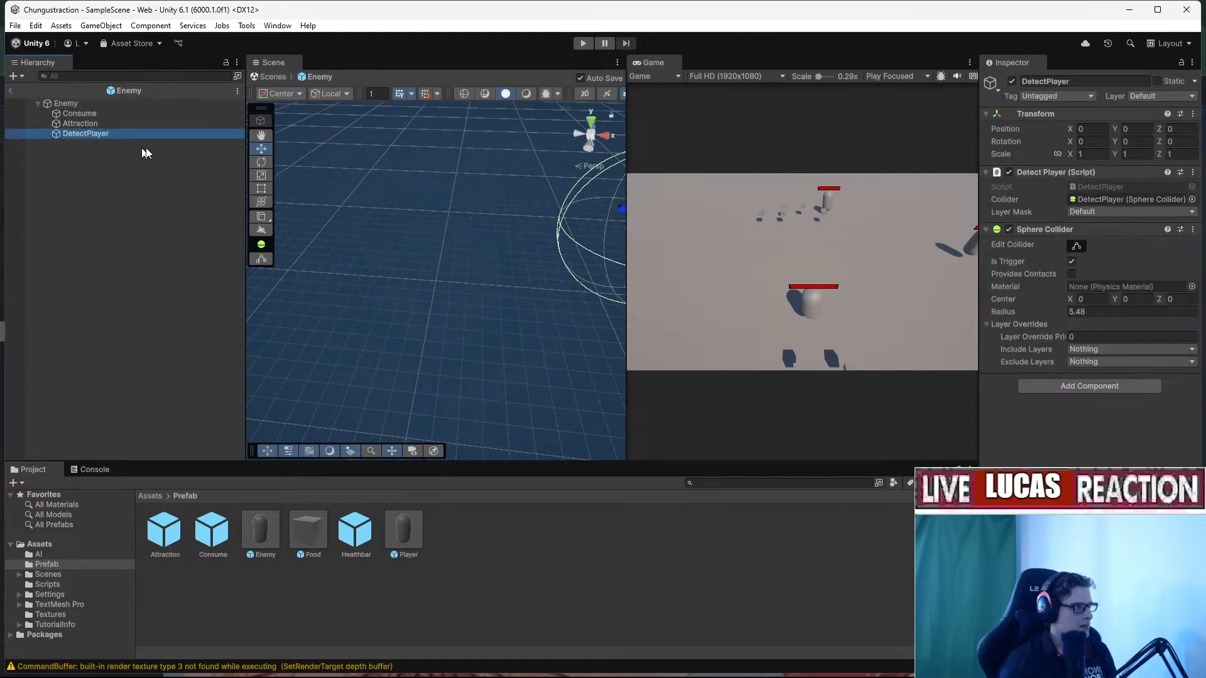
key(f)
Fly around the detection sphere to view it and the Enemy capsule from several angles.
right_drag(554, 228, 525, 191)
key(w)
right_drag(573, 299, 493, 315)
key(s)
key(w)
key(s)
key(s)
key(d)
key(a)
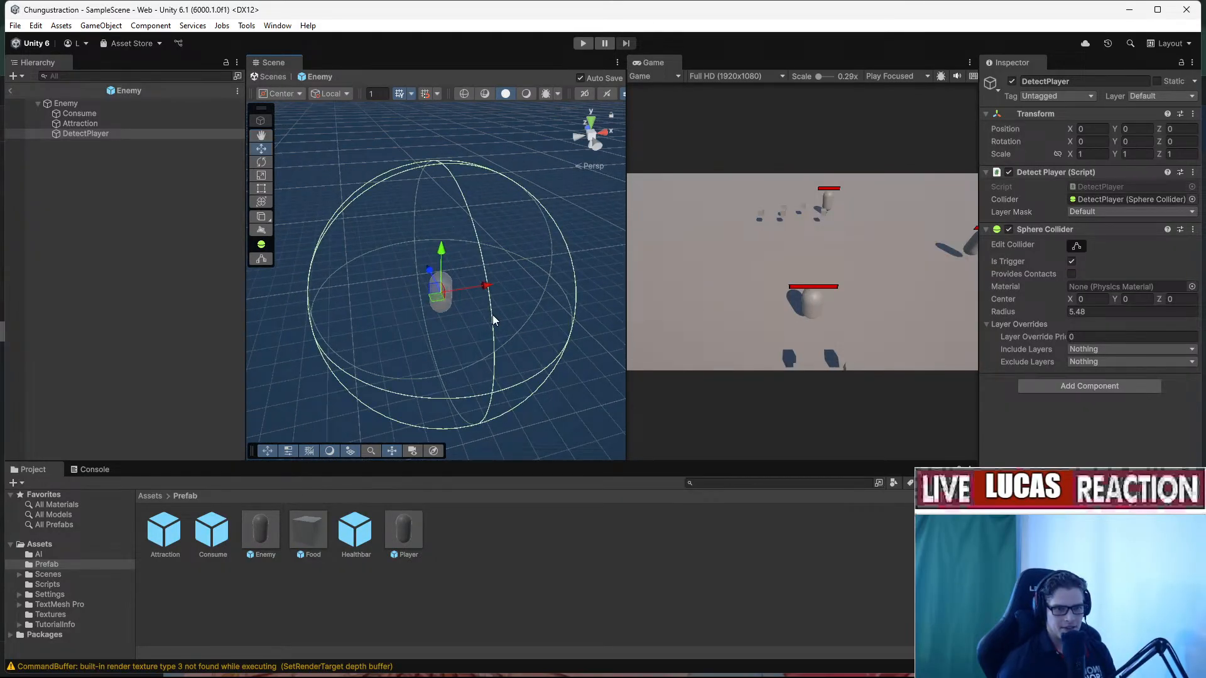
right_drag(494, 319, 469, 362)
key(w)
key(s)
Open the warning's DetectPlayer.cs script in Rider from the Console.
click(95, 470)
key(w)
double_click(386, 500)
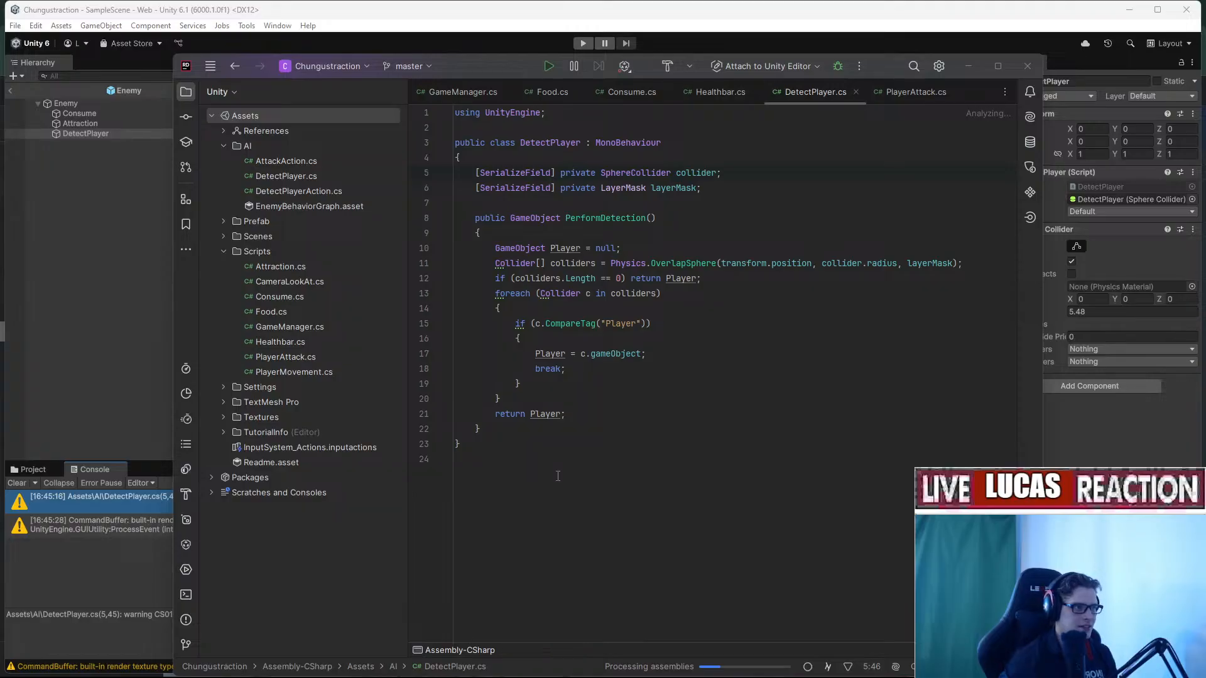
Move the Rider window aside and examine the layerMask, collider and radius code in DetectPlayer.cs.
click(769, 280)
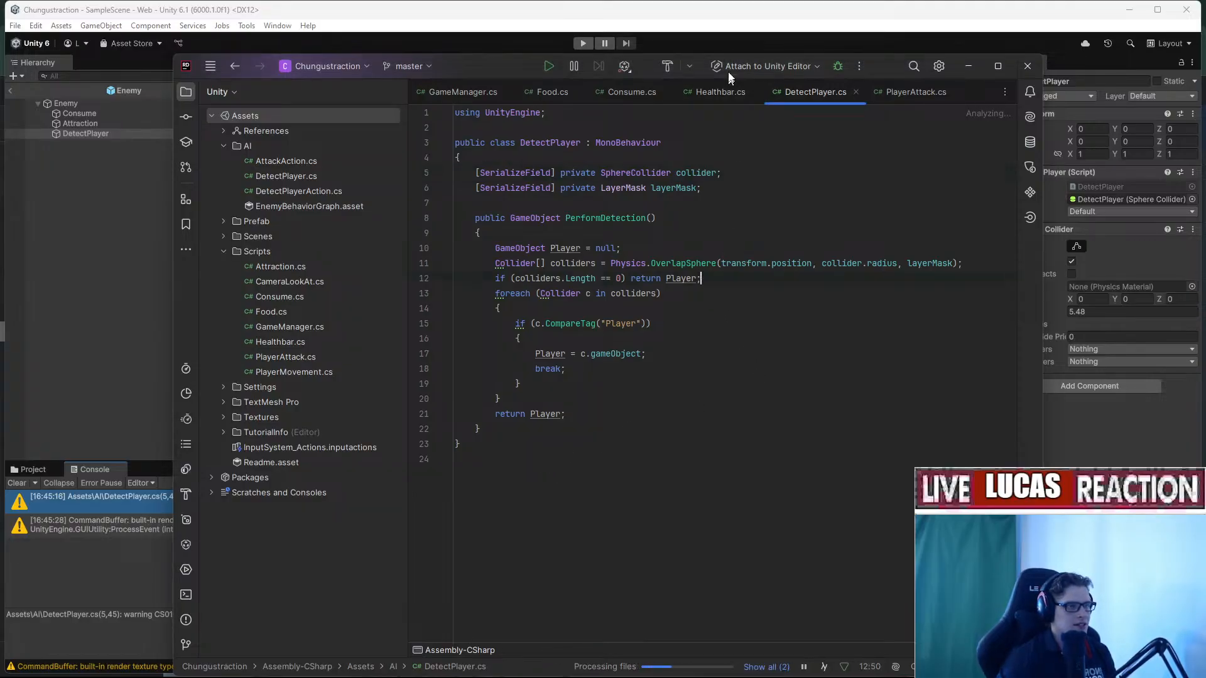
drag(892, 62, 807, 47)
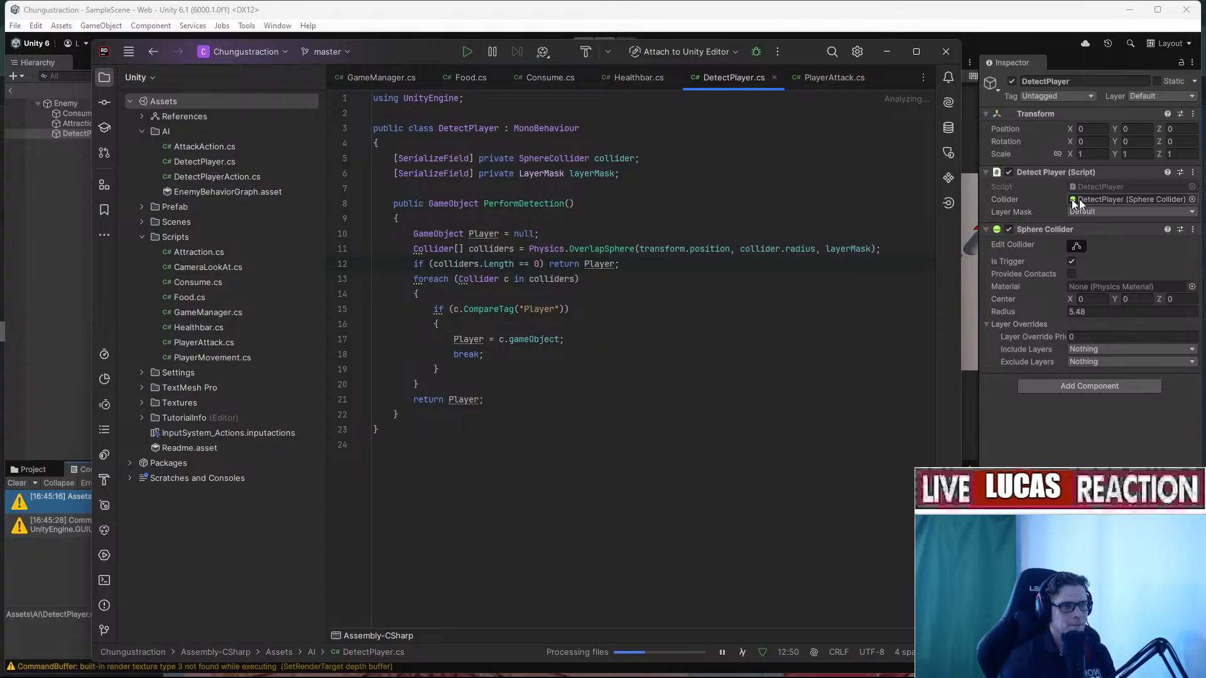
click(494, 175)
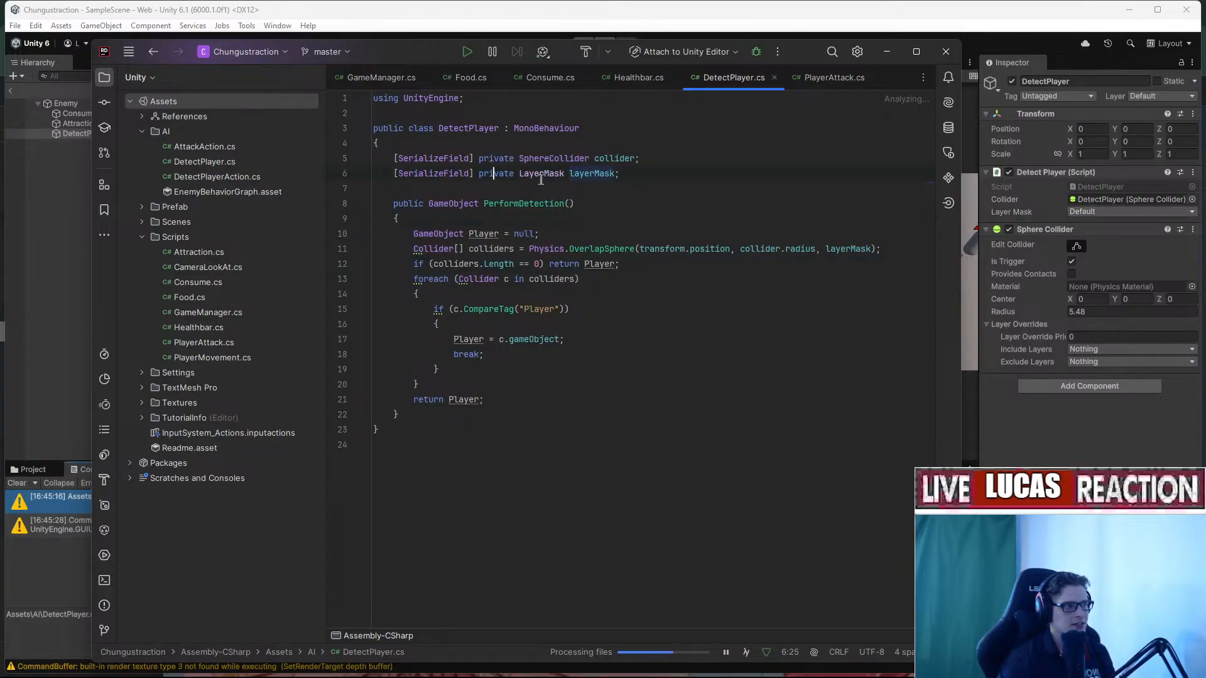
click(597, 174)
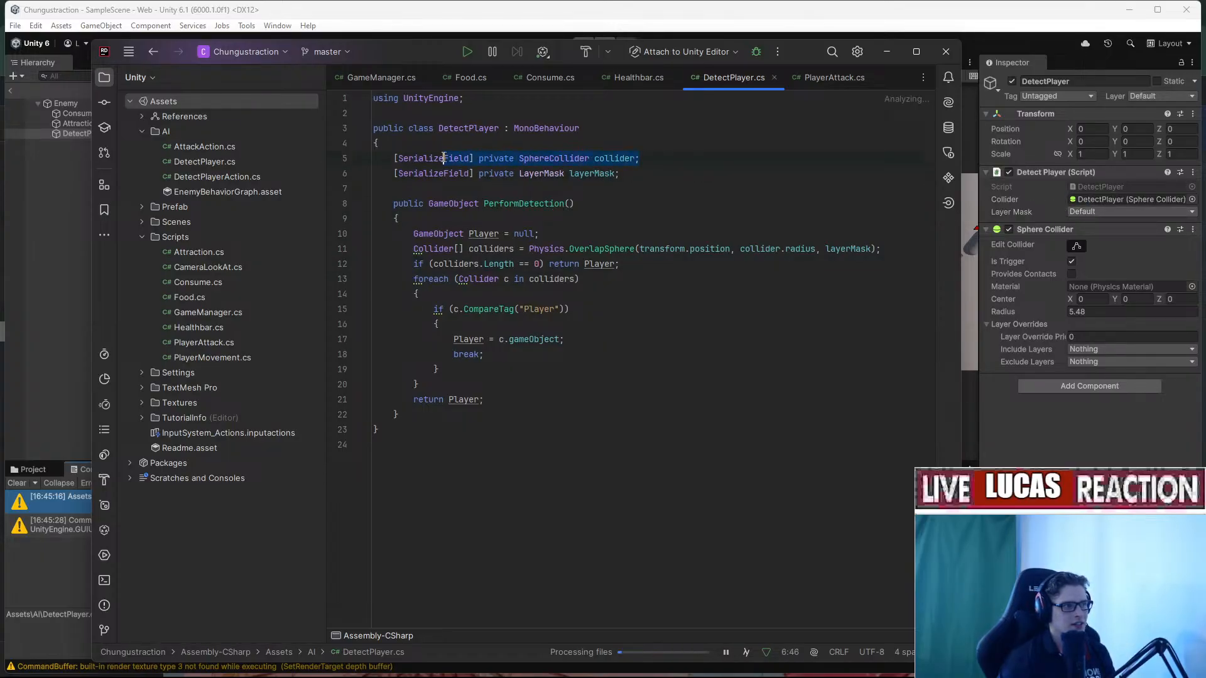
click(534, 174)
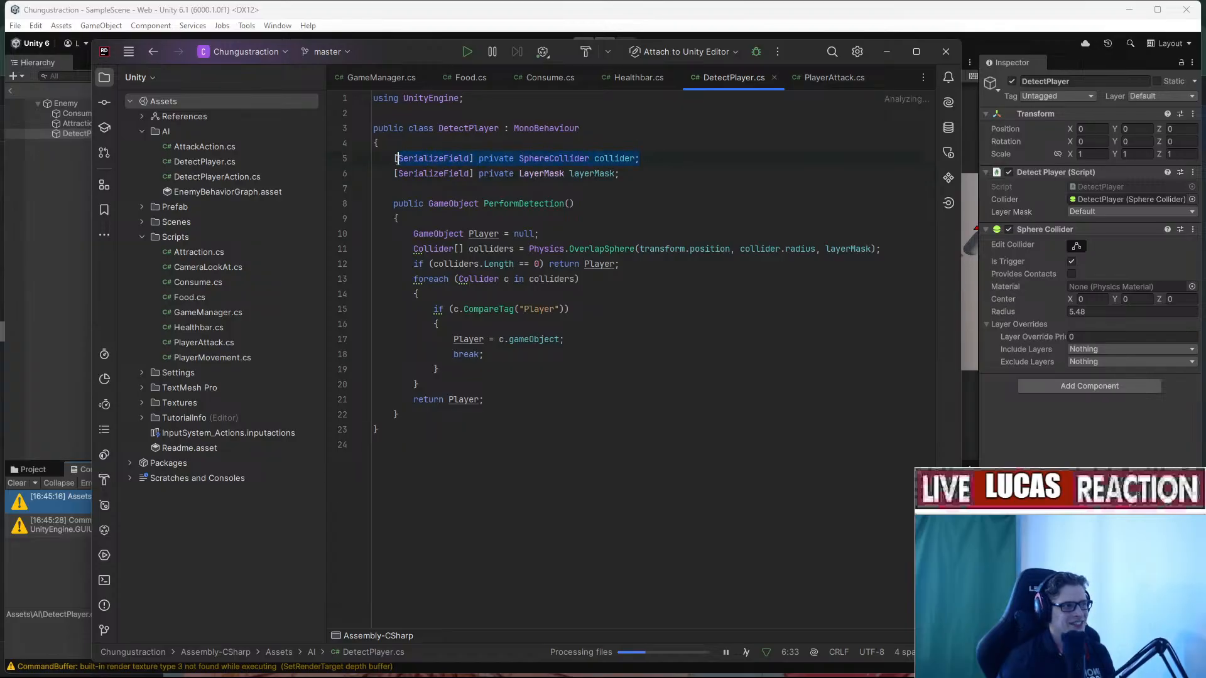
double_click(614, 158)
double_click(801, 249)
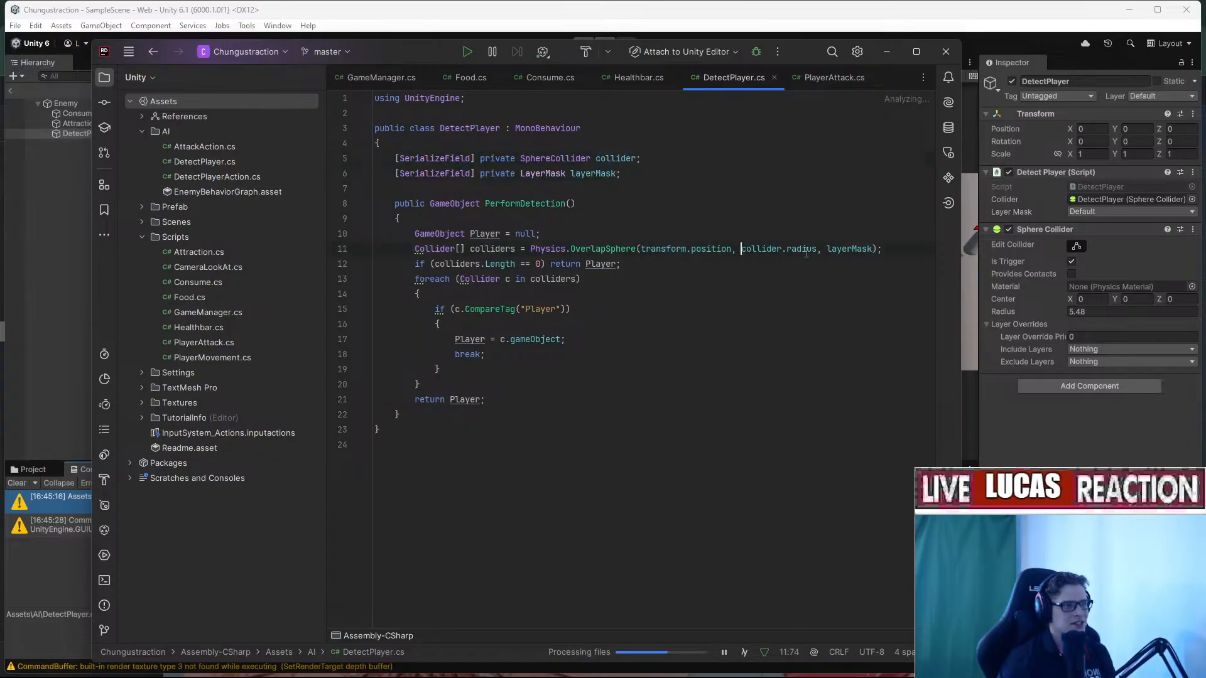
Review the OverlapSphere call and the collider field's usages, then minimize Rider.
drag(804, 51, 787, 89)
drag(694, 284, 794, 285)
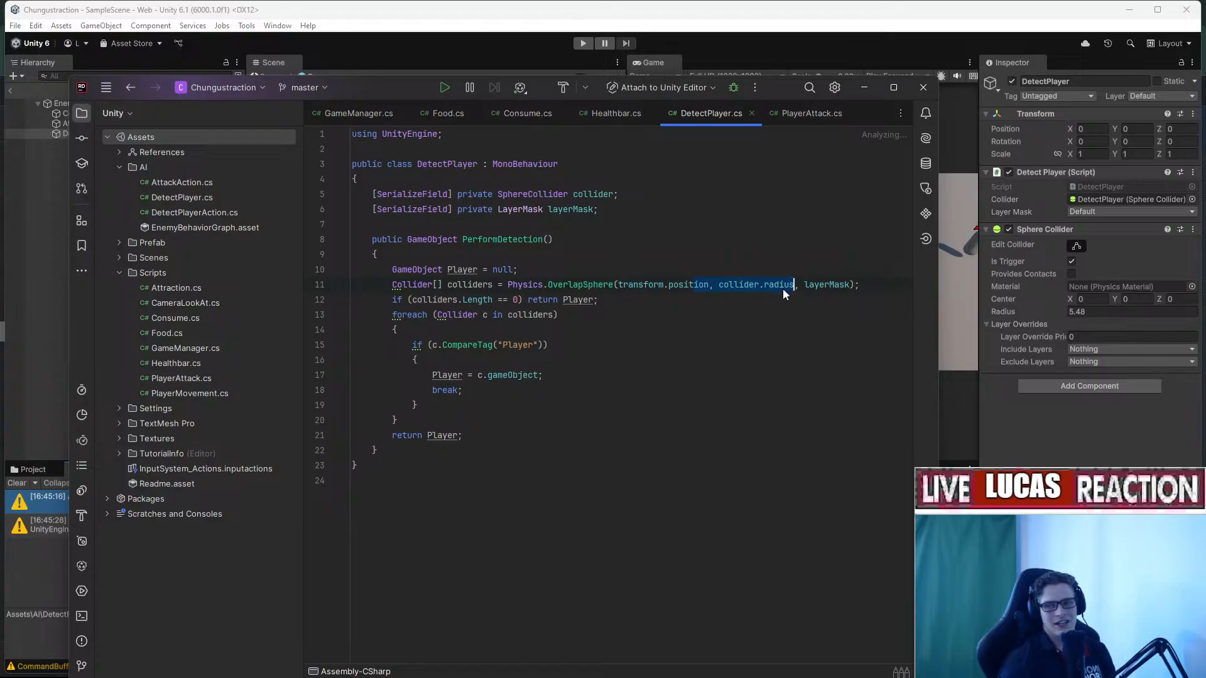
click(597, 330)
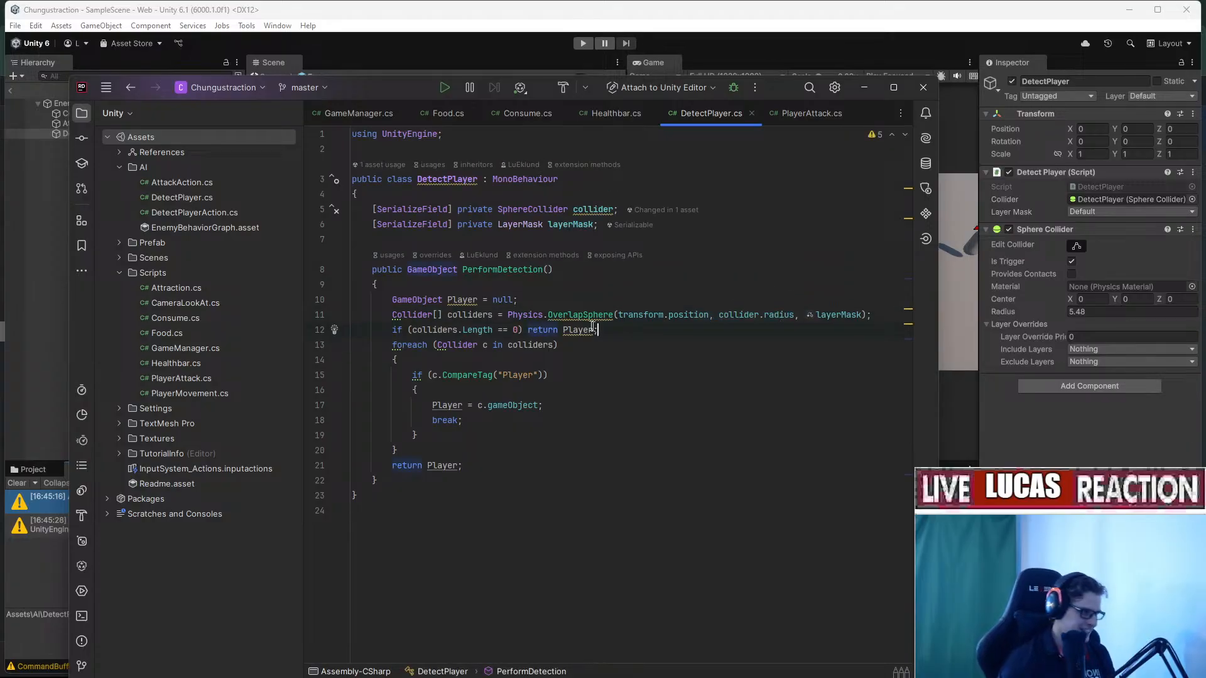
click(573, 315)
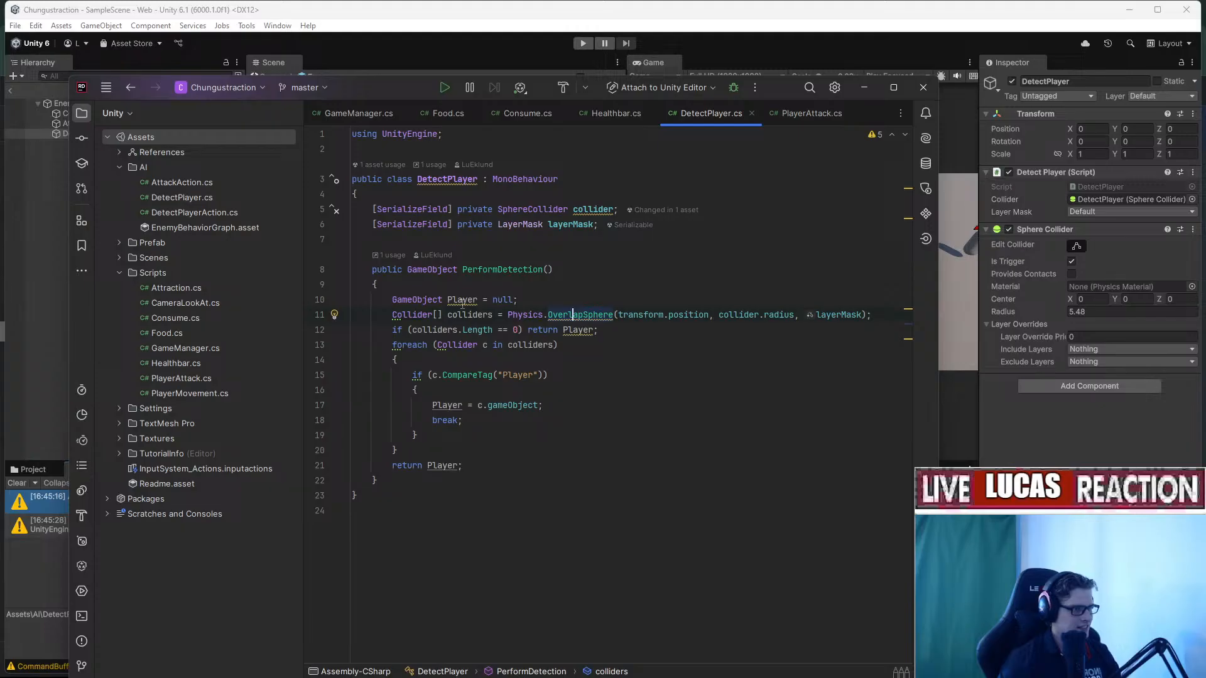
mouse_move(462, 302)
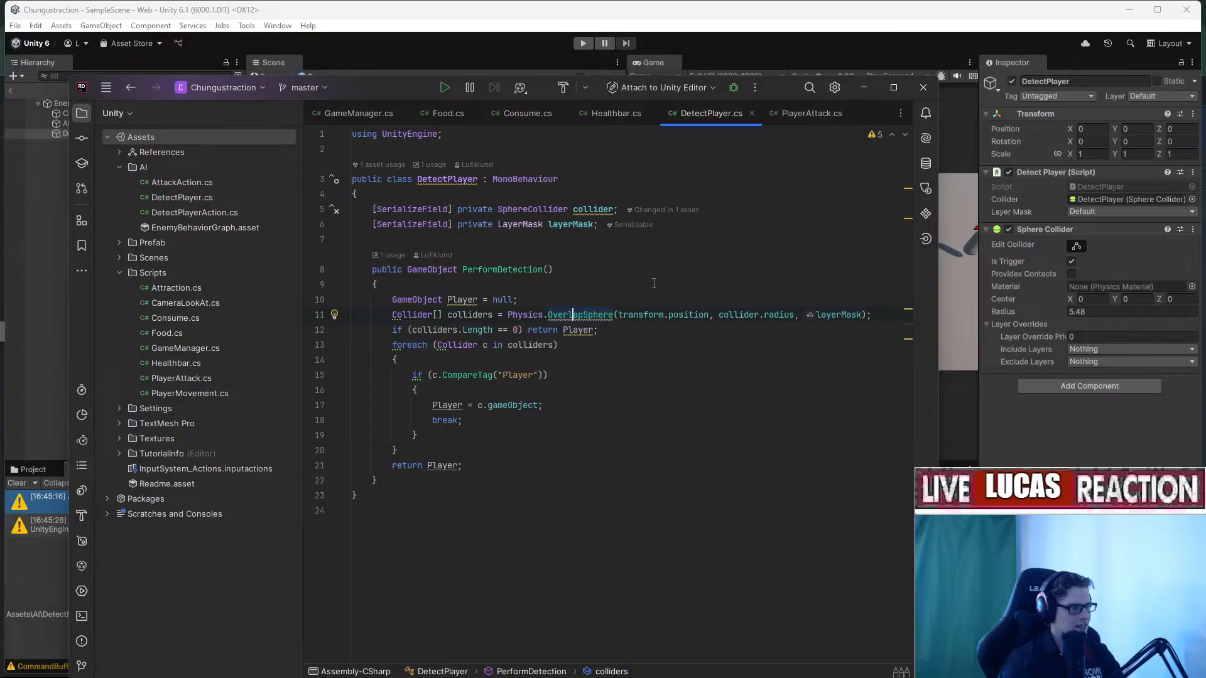
click(591, 210)
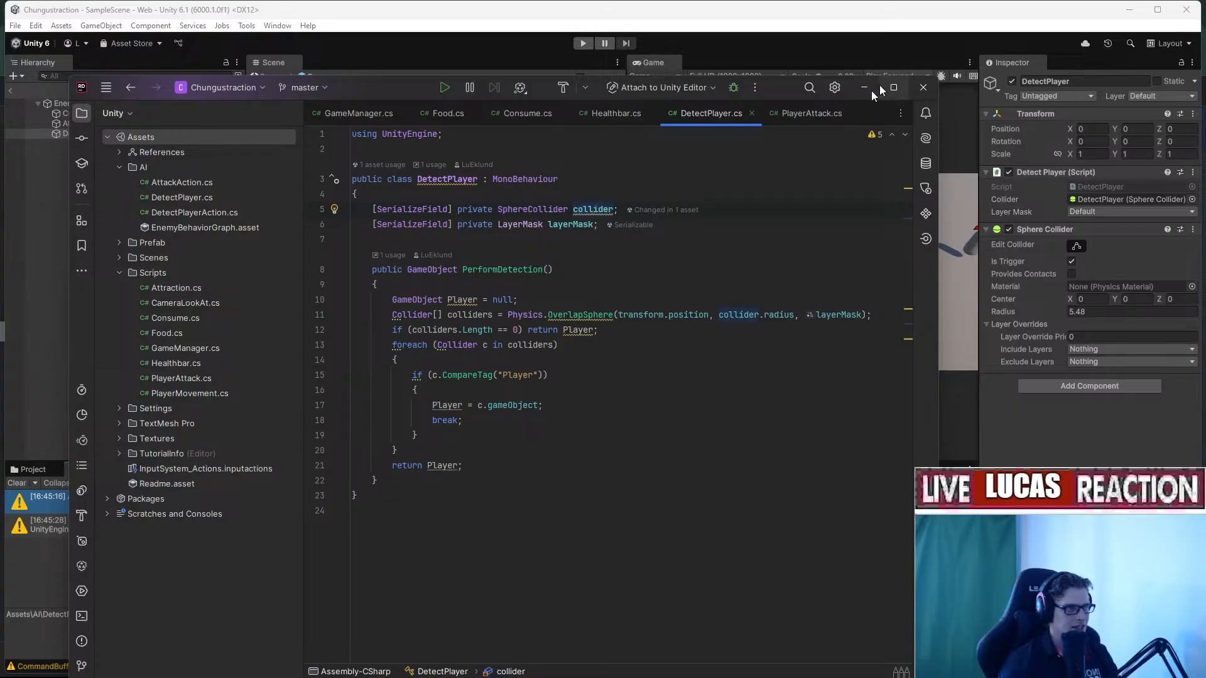
click(731, 201)
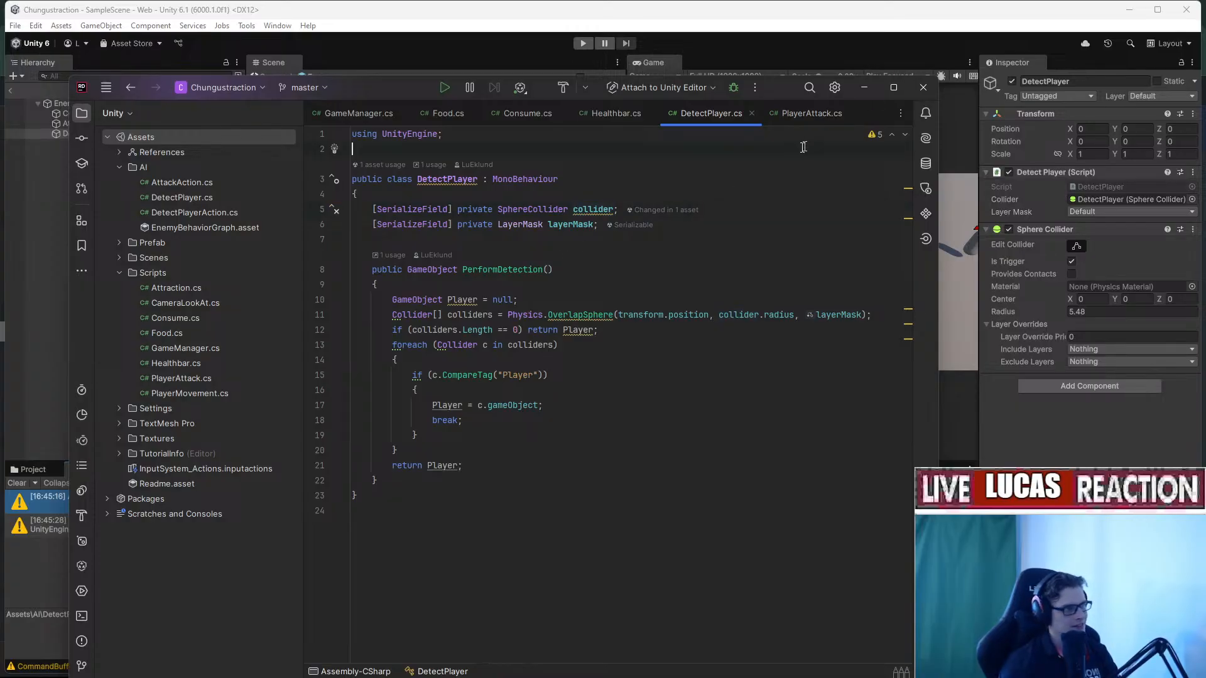
click(862, 93)
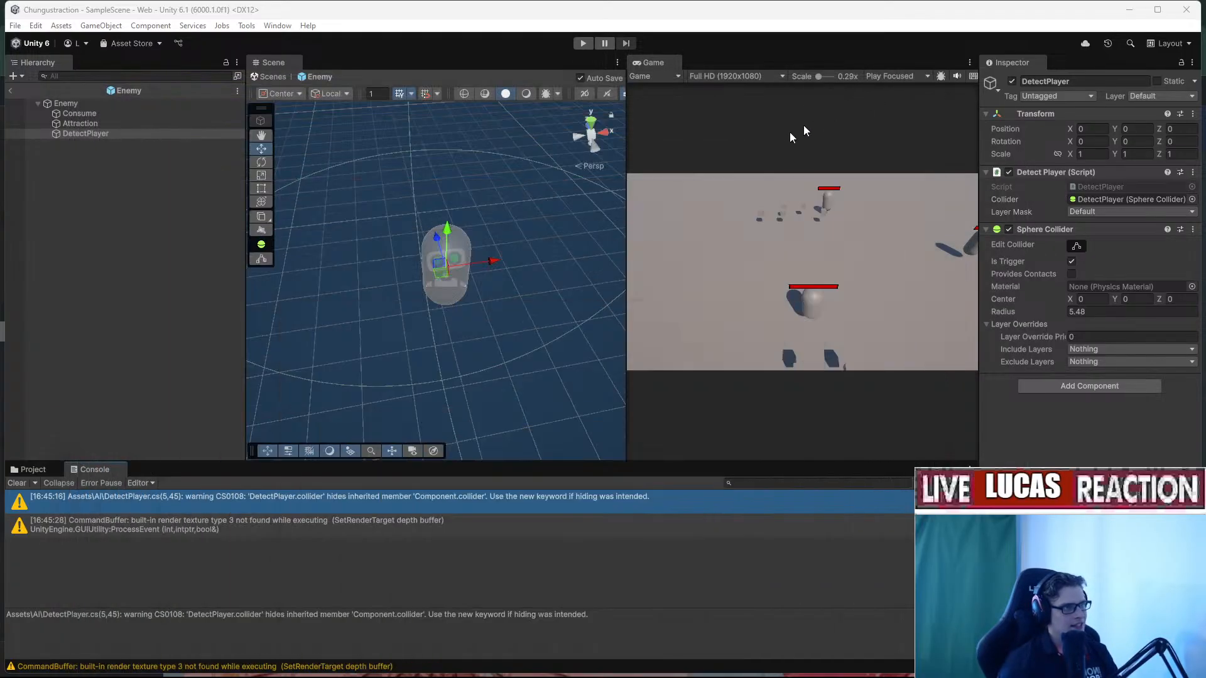
Exit the Enemy prefab back to SampleScene.
right_drag(518, 250, 468, 170)
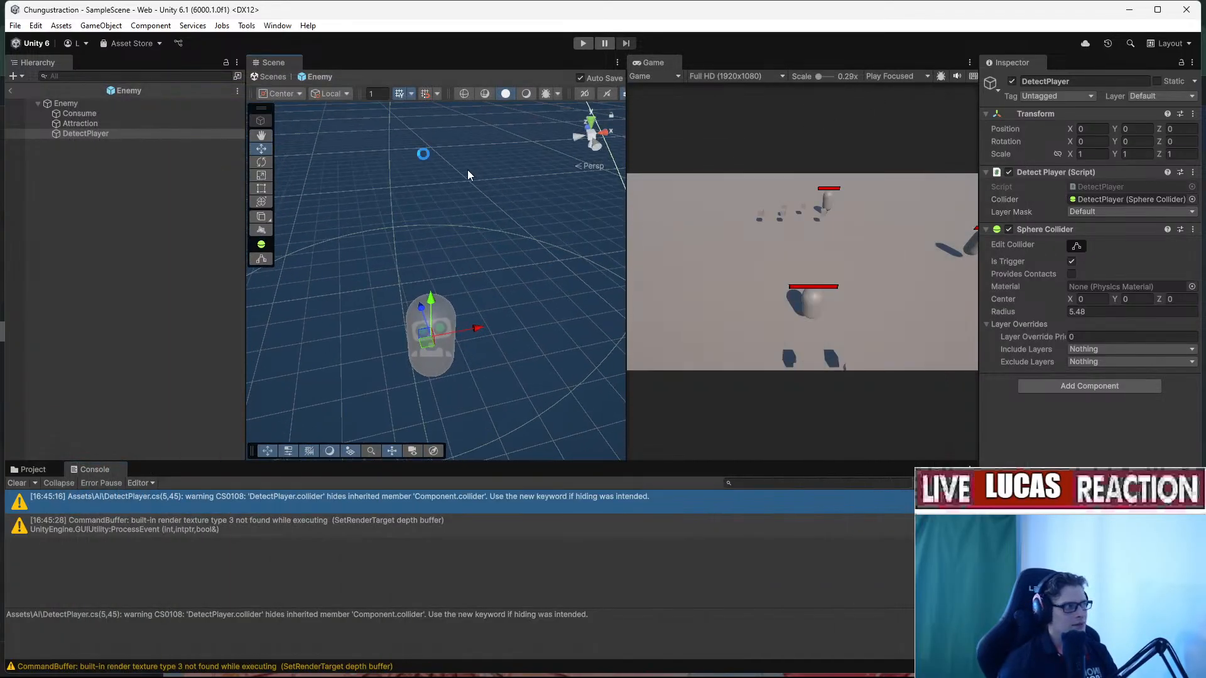
click(10, 90)
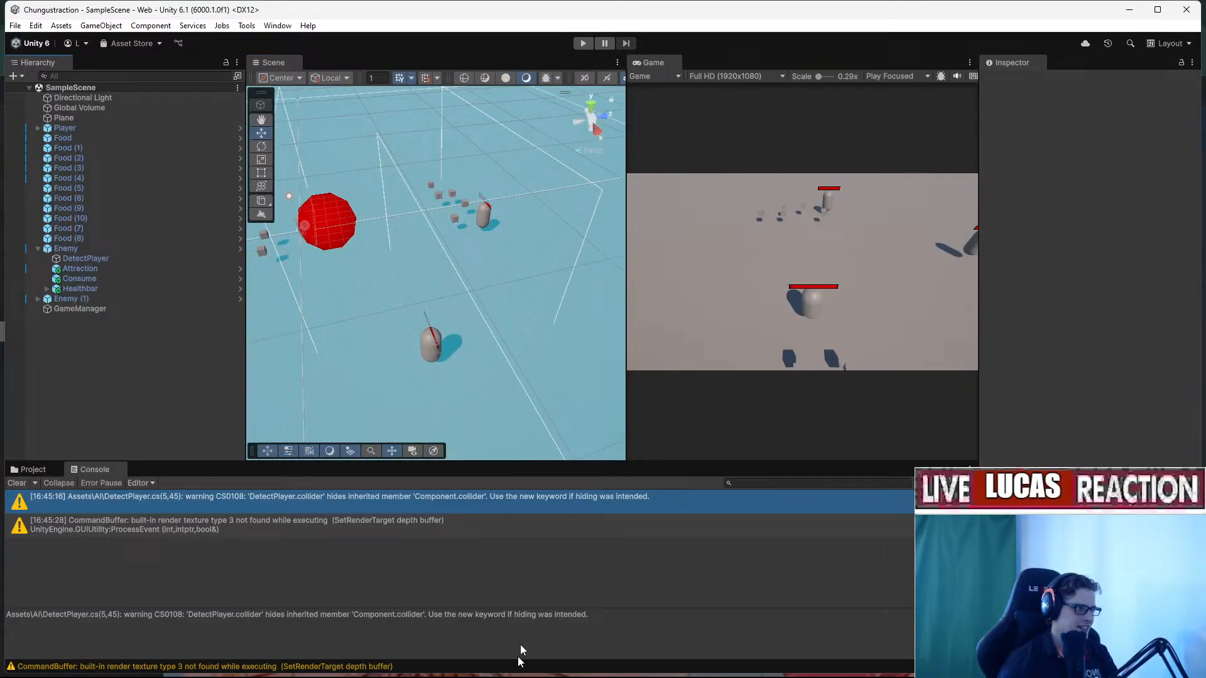
right_drag(535, 281, 467, 335)
Glance through the Trello and Miro tabs in Chrome, then minimize Chrome.
key(alt+Tab)
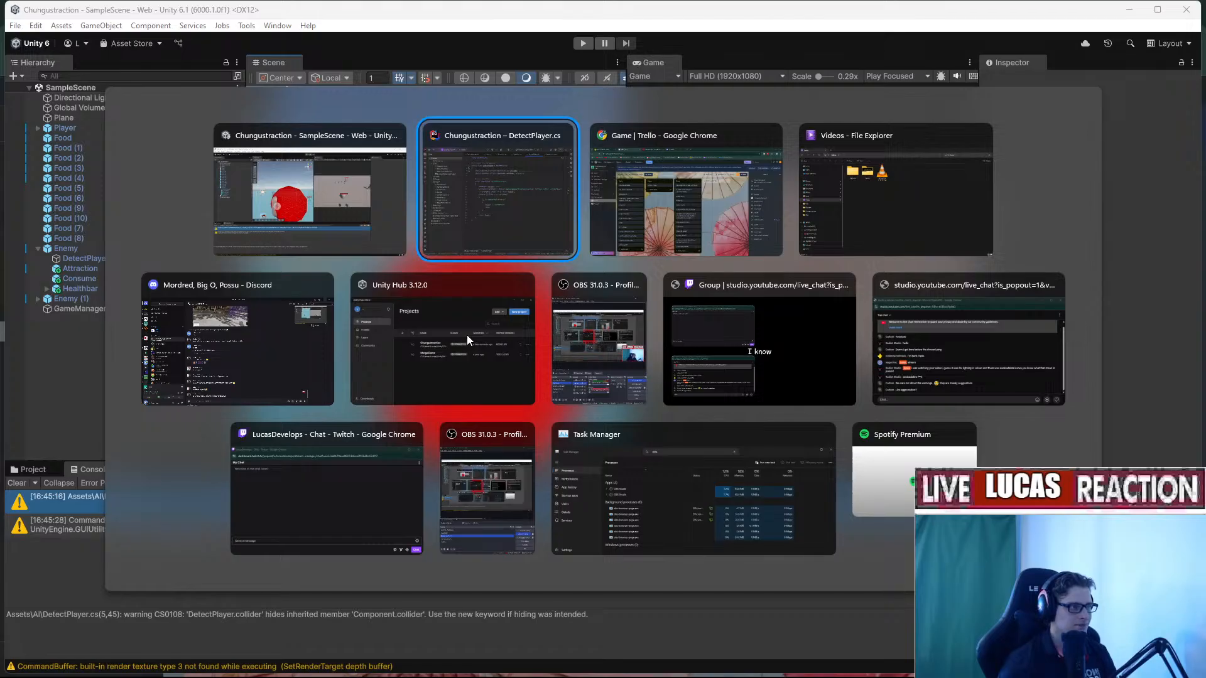
key(alt+Tab)
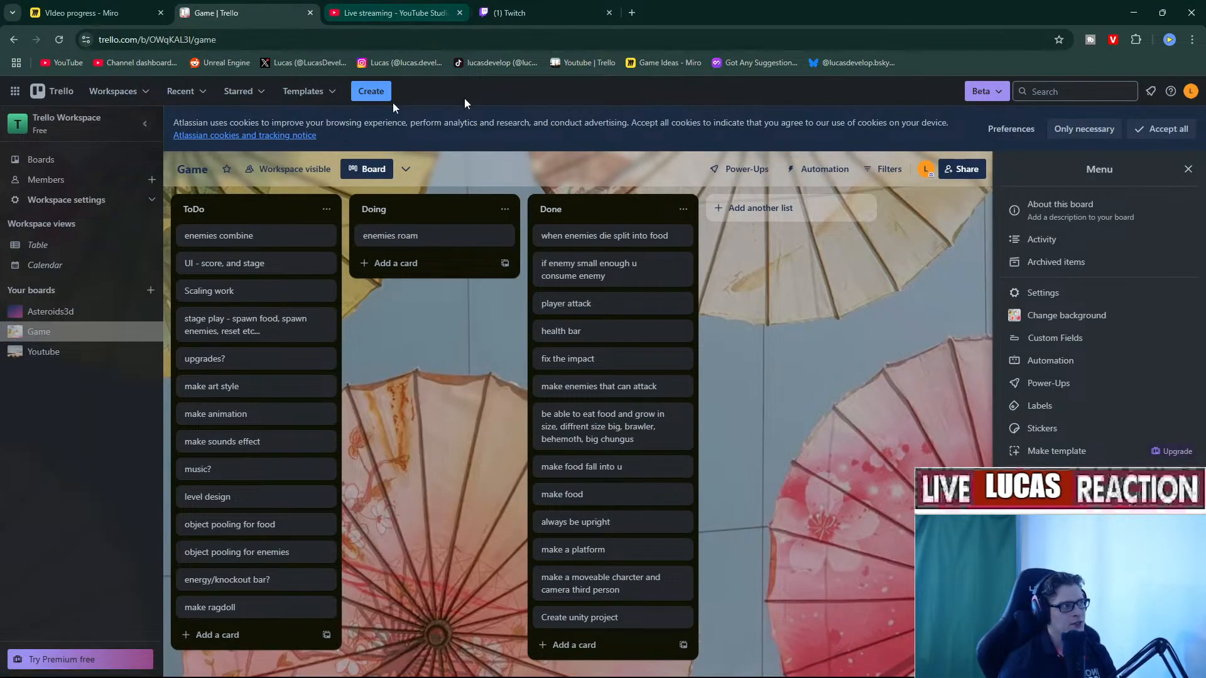
click(88, 13)
click(632, 13)
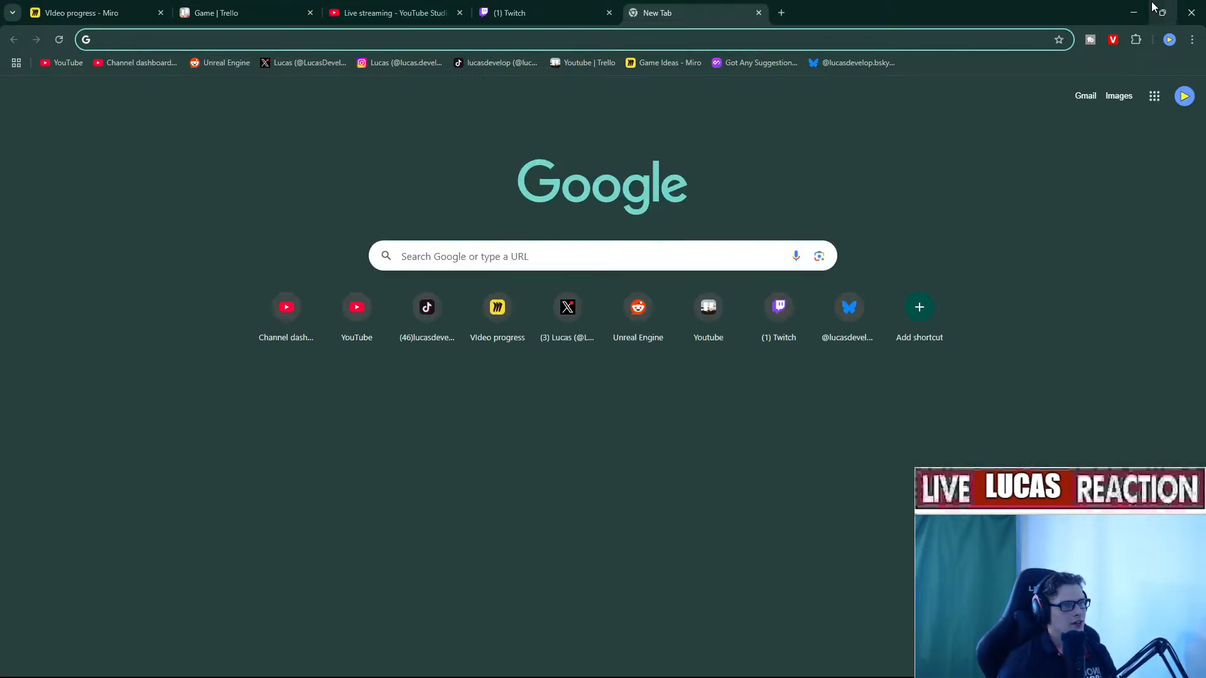
click(1133, 13)
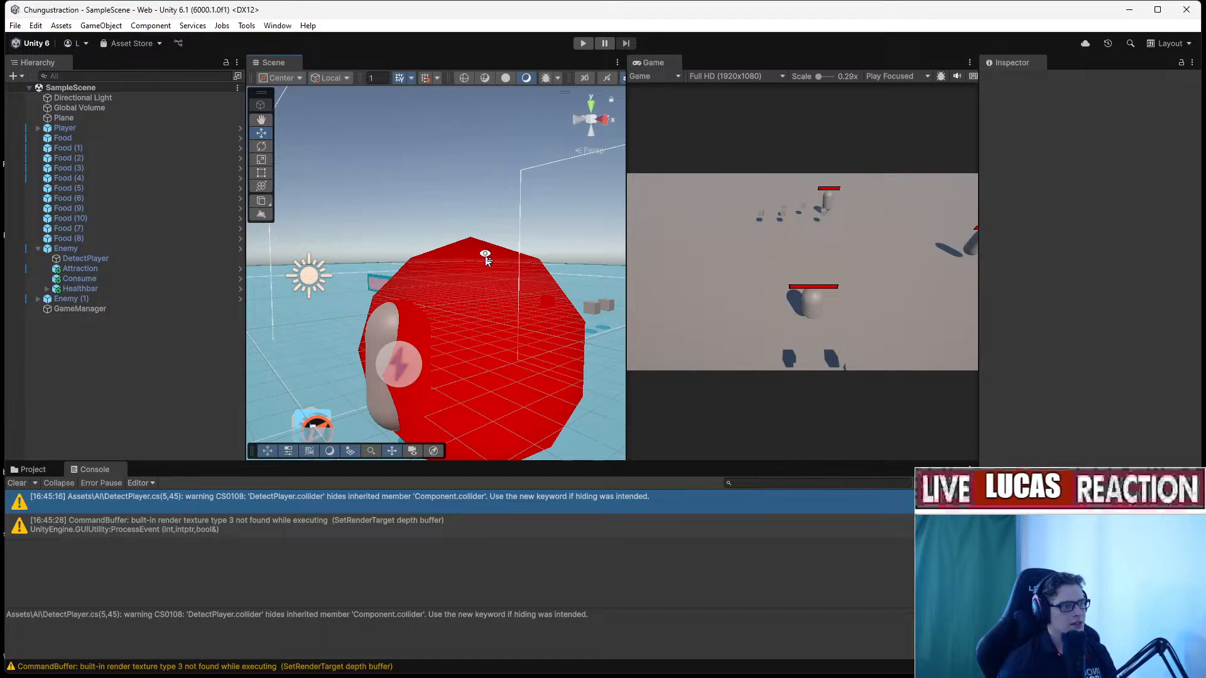
Back in Unity, select EnemyBehaviorGraph in the Project panel's Assets/AI folder.
right_drag(486, 258, 517, 256)
key(alt+Tab)
key(alt+Tab)
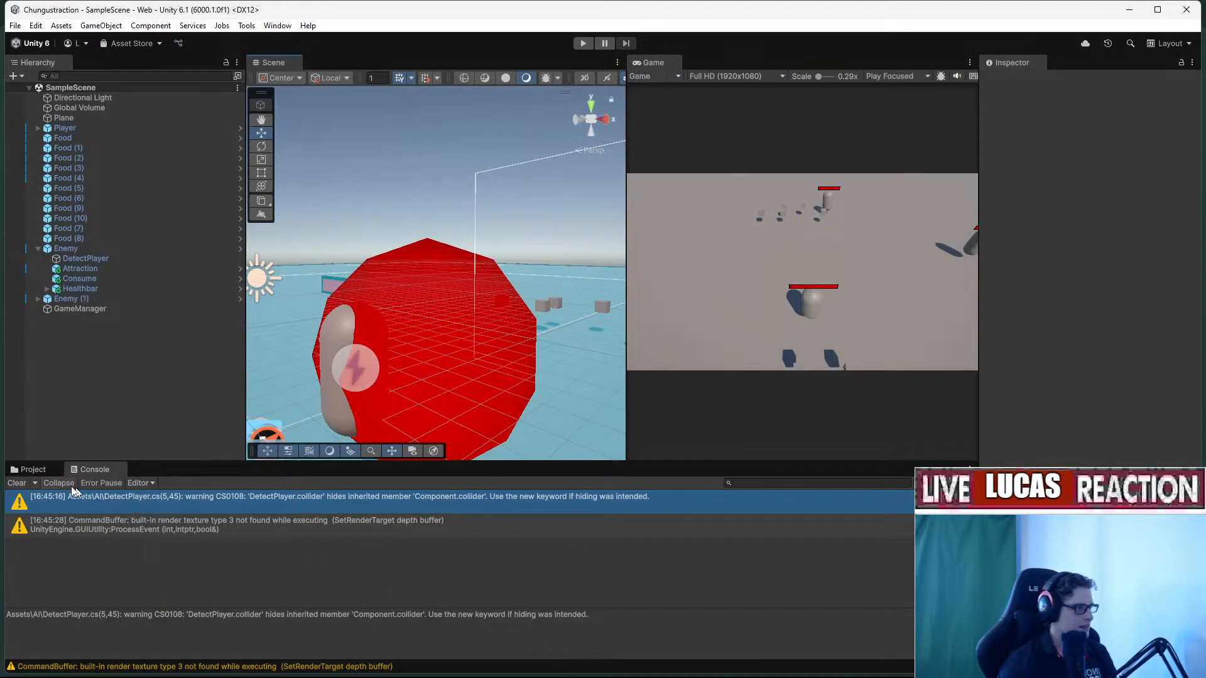
click(34, 469)
click(311, 531)
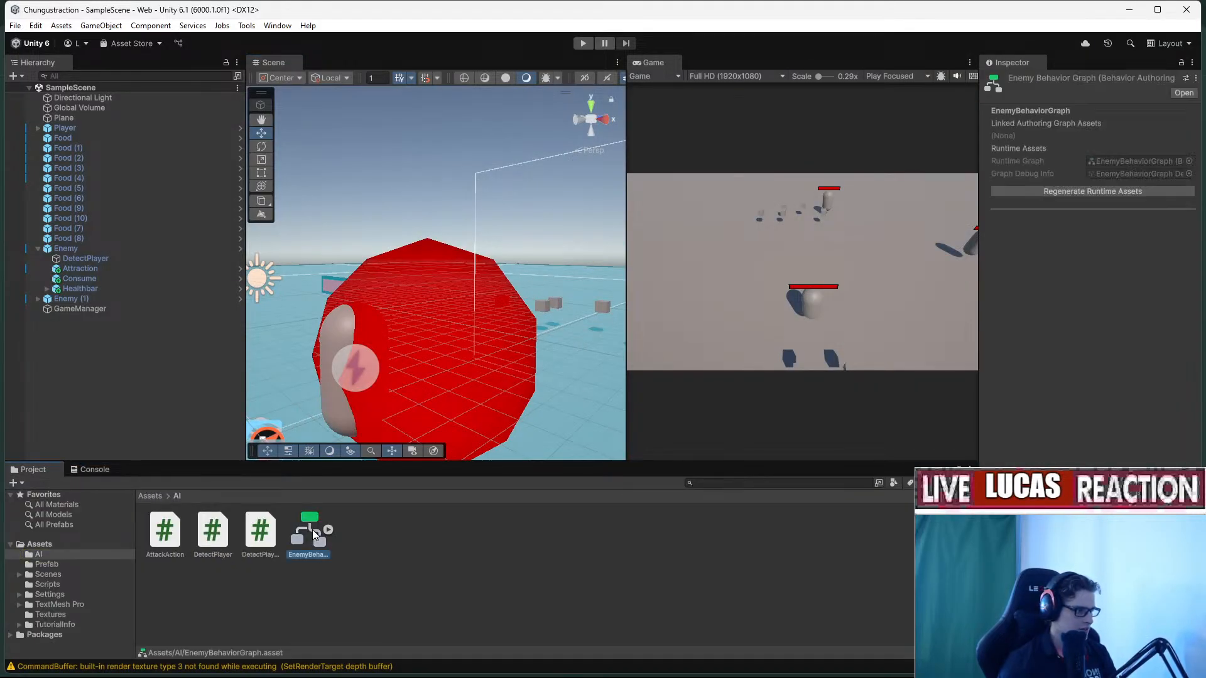
Open EnemyBehaviorGraph and add a Random node found by searching 'rand'.
double_click(311, 530)
right_click(487, 261)
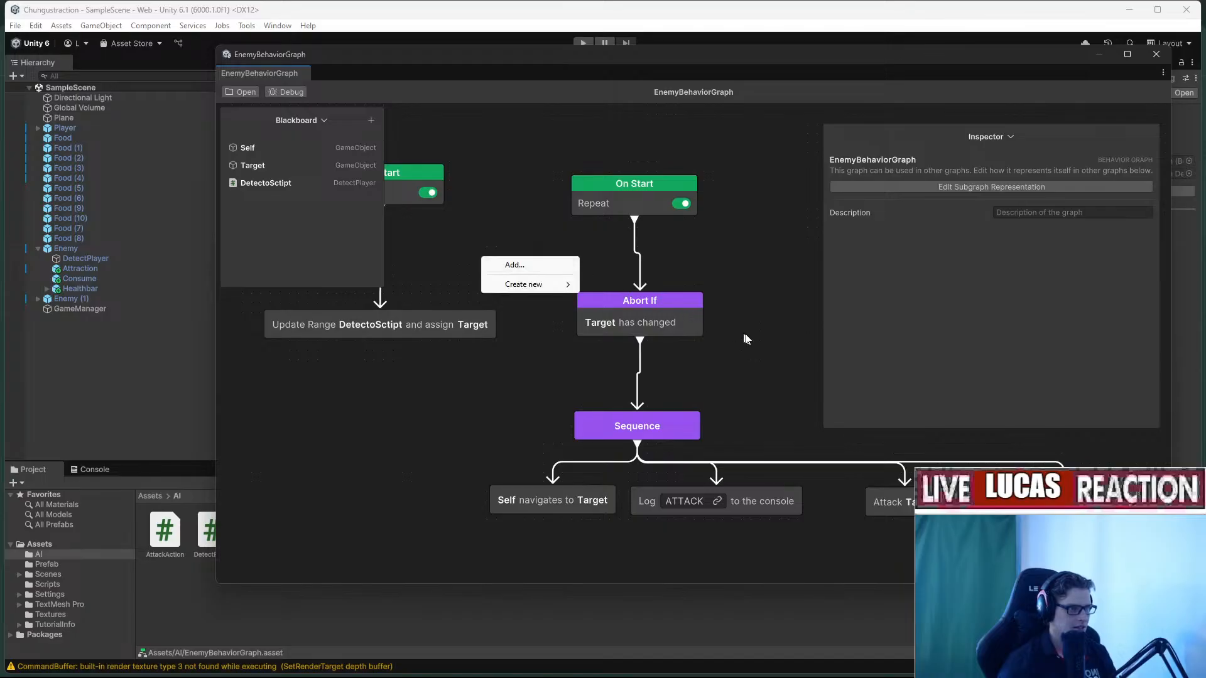
middle_drag(765, 356, 614, 342)
right_click(622, 347)
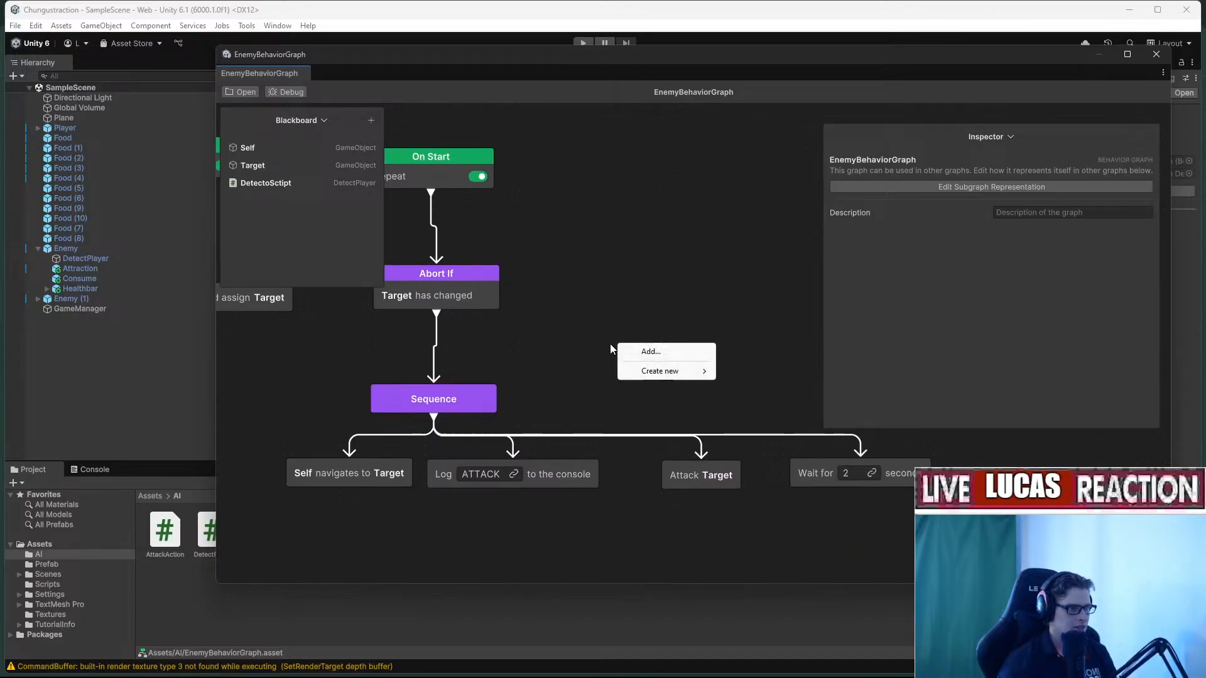
click(658, 351)
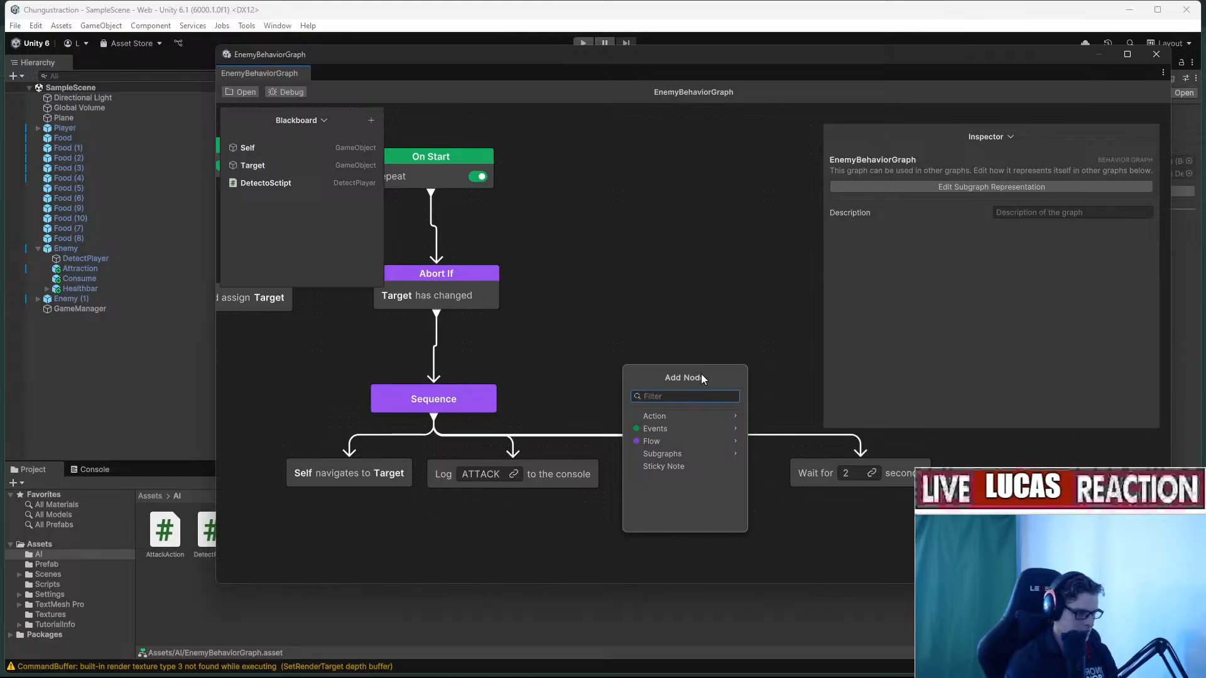
text(r)
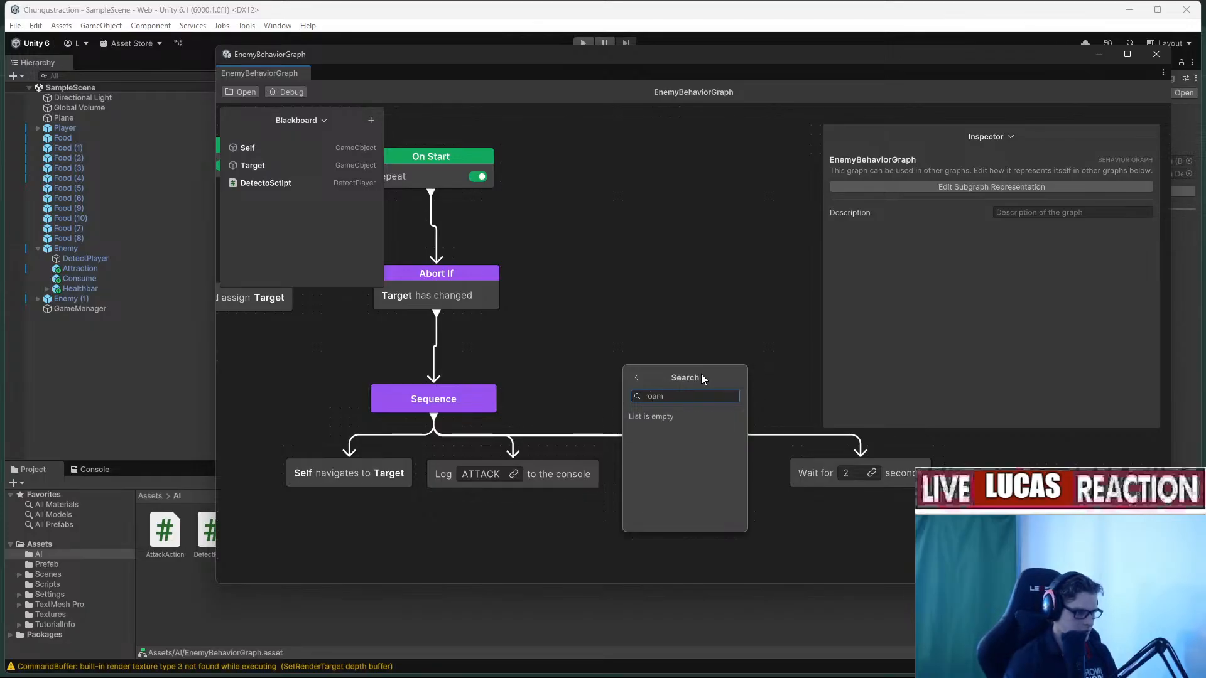
text(and)
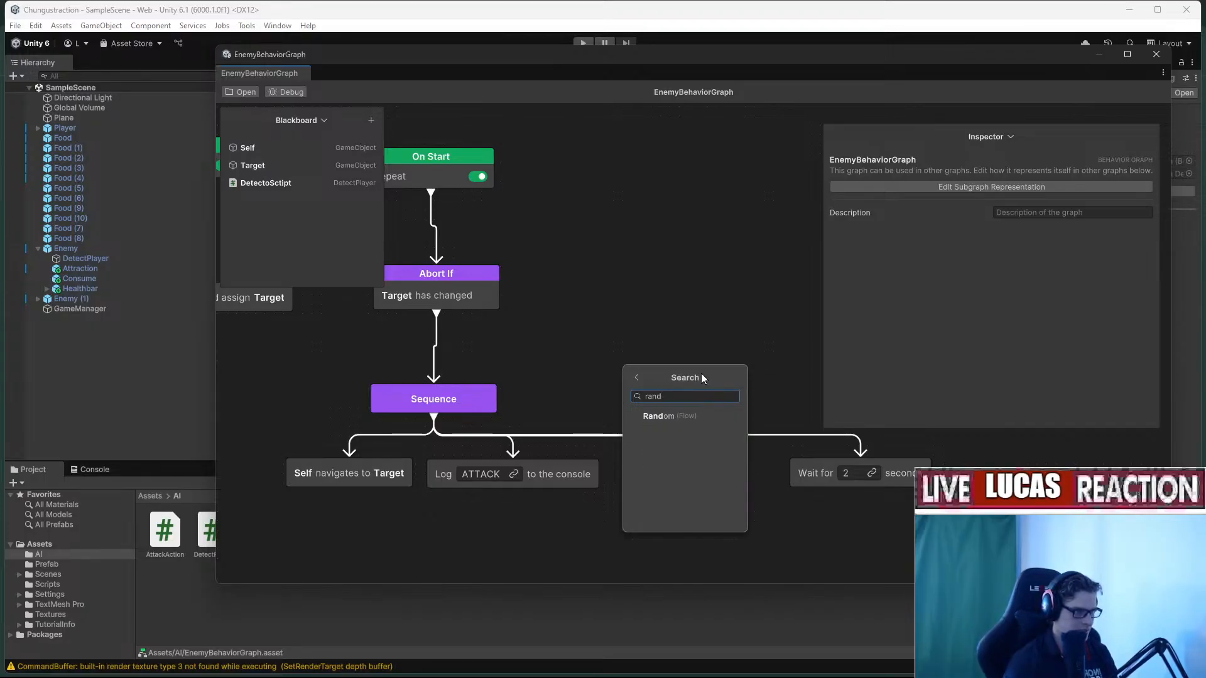
click(684, 416)
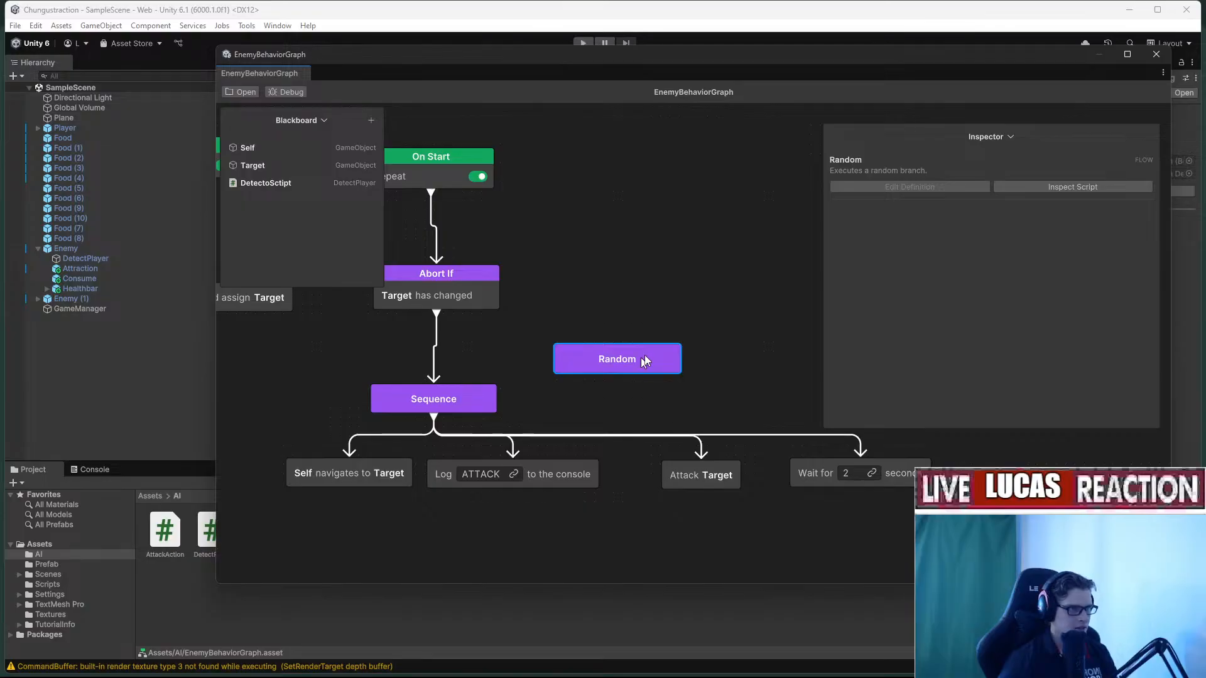
Try wiring the Random node, then delete it and switch to the browser.
mouse_move(619, 379)
mouse_down()
mouse_move(633, 375)
mouse_move(626, 395)
mouse_move(718, 413)
mouse_up()
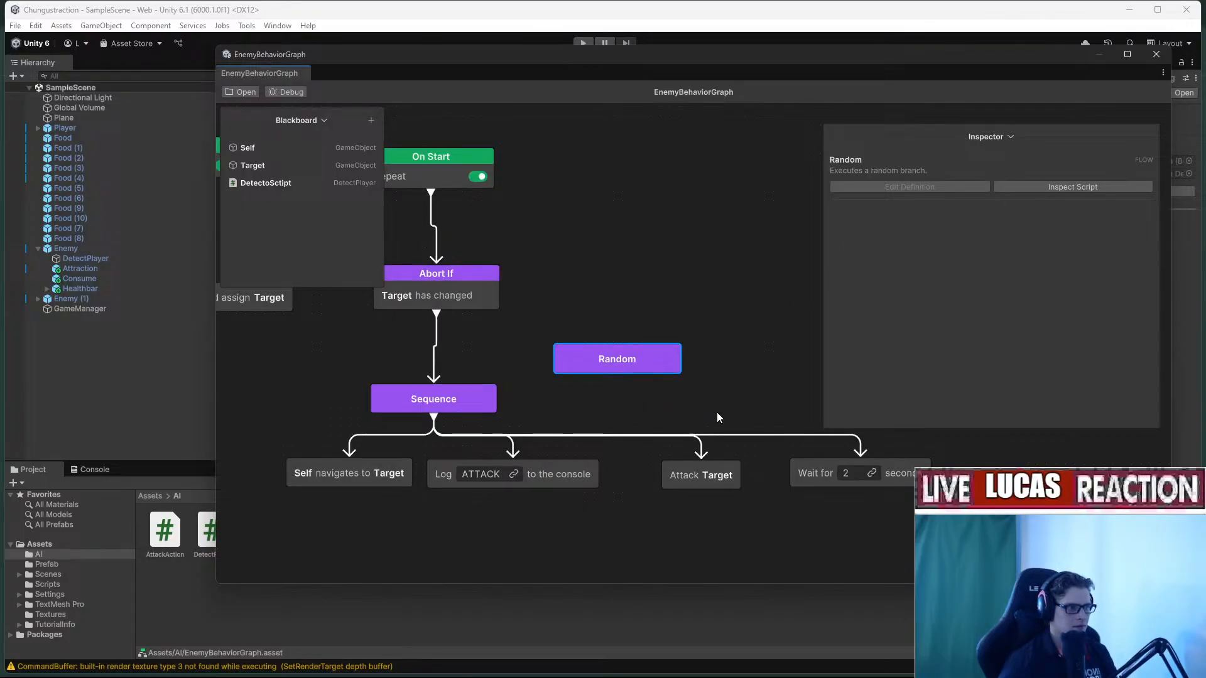
click(651, 360)
mouse_move(619, 340)
mouse_down()
mouse_move(636, 340)
mouse_move(631, 356)
mouse_up()
click(631, 356)
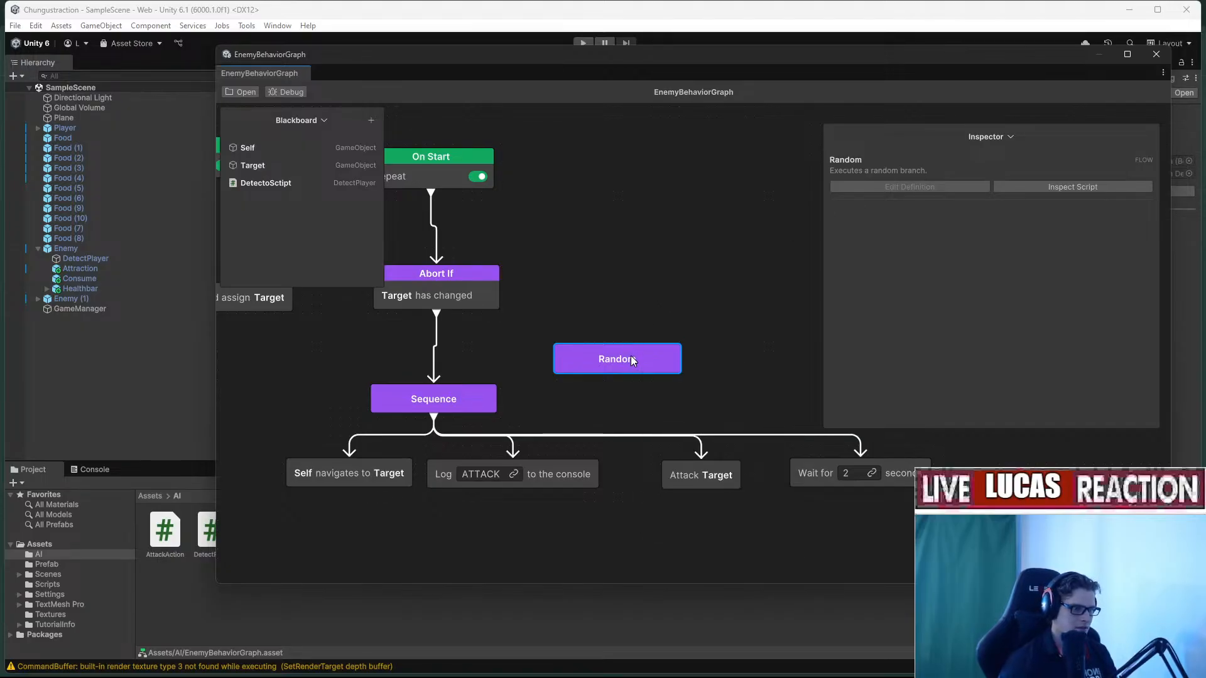
key(Delete)
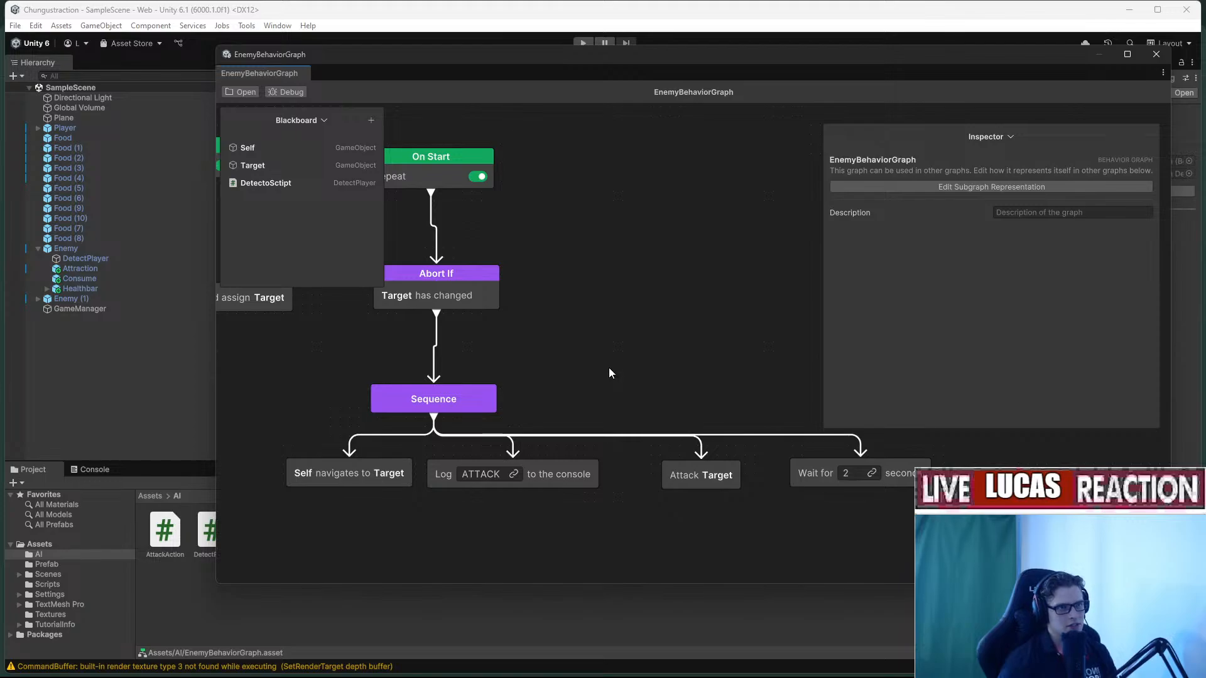
drag(561, 63, 496, 110)
key(alt+Tab)
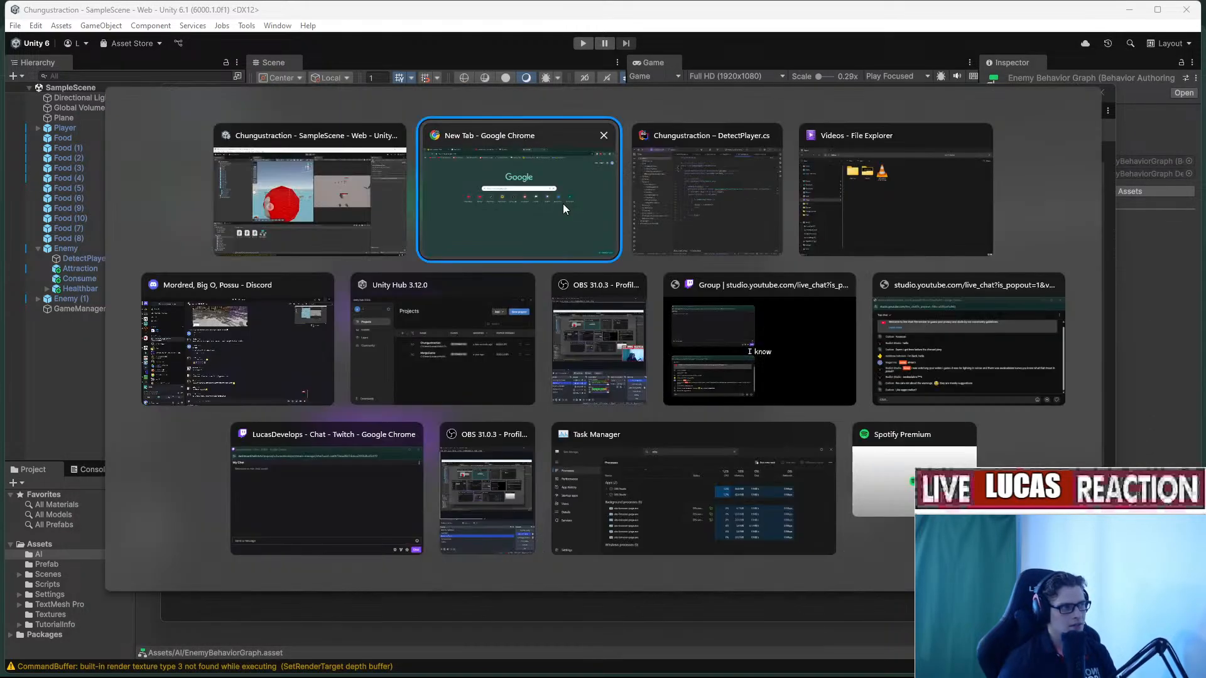
Search Google for 'unity AI behaviour random movement'.
click(357, 39)
text(u)
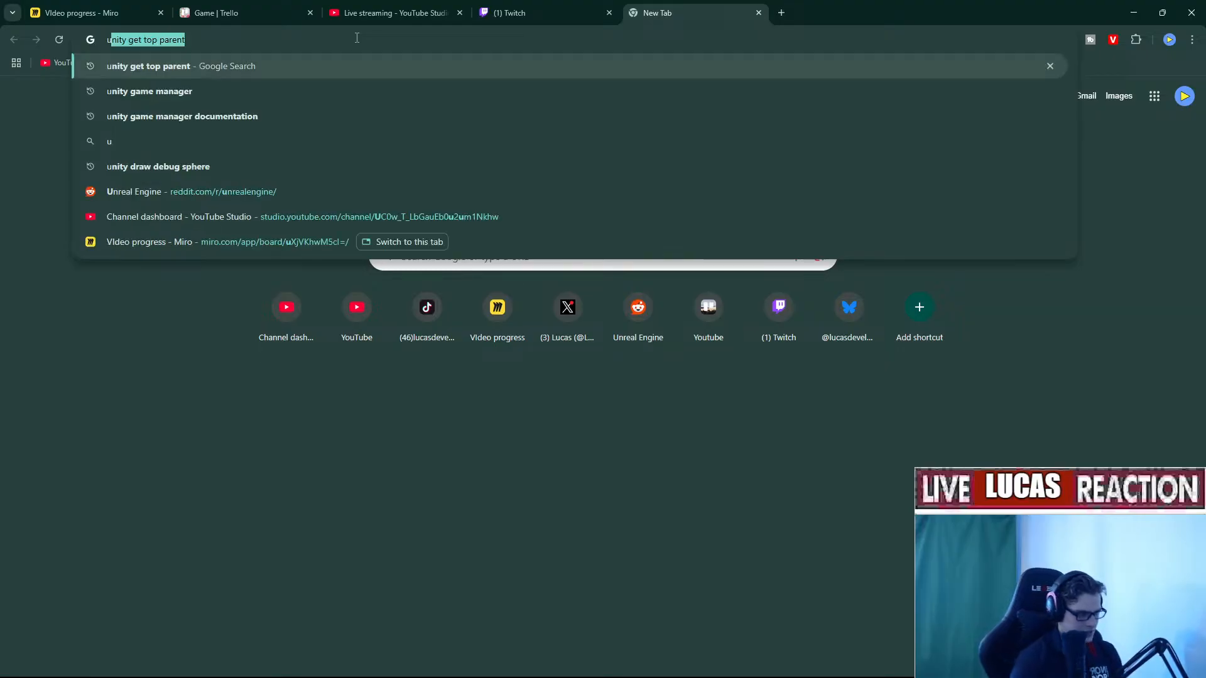
text(nity)
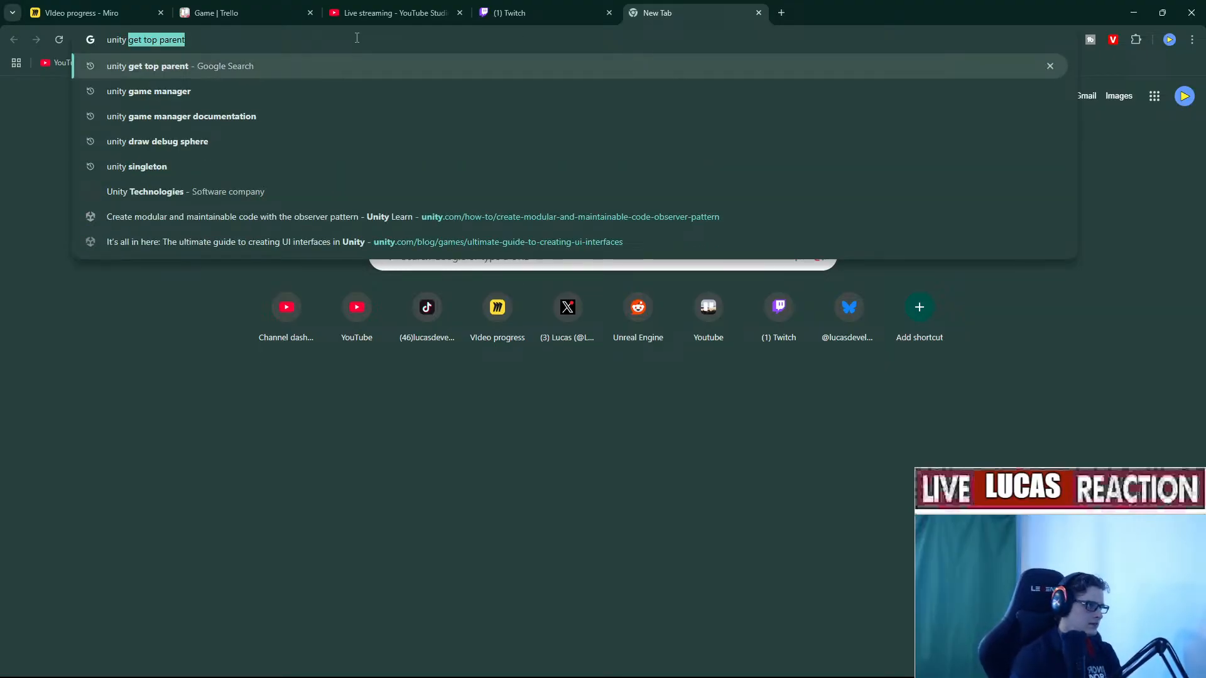
text( AI )
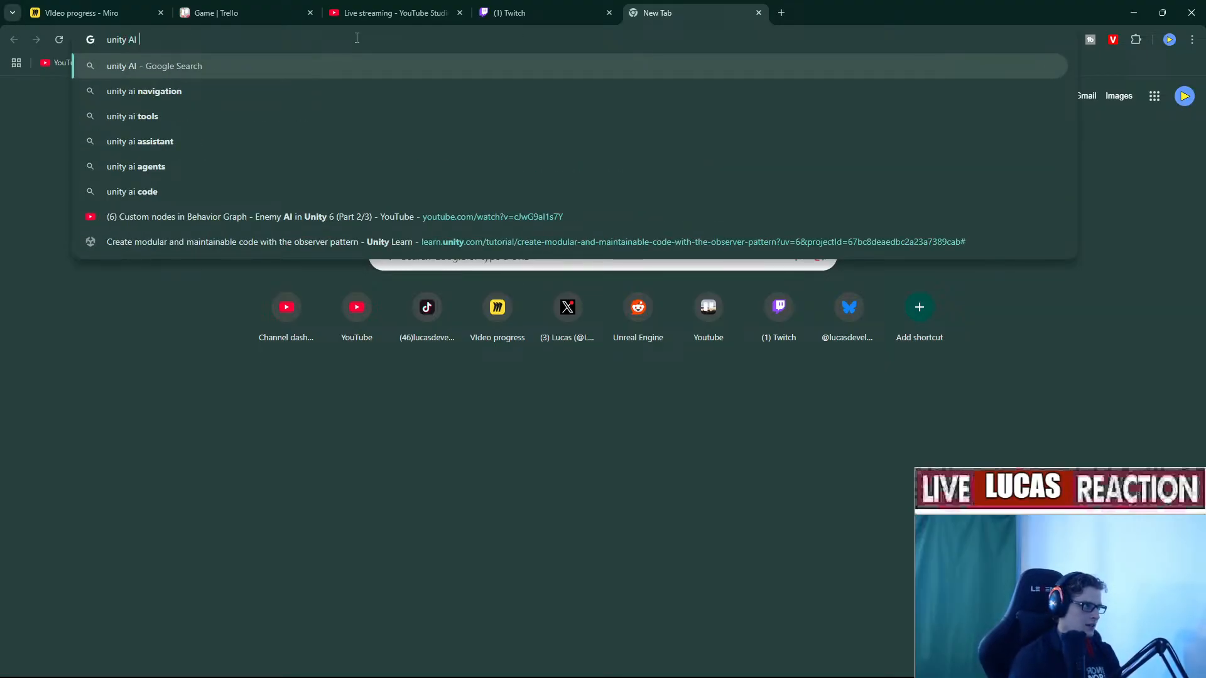
text(be)
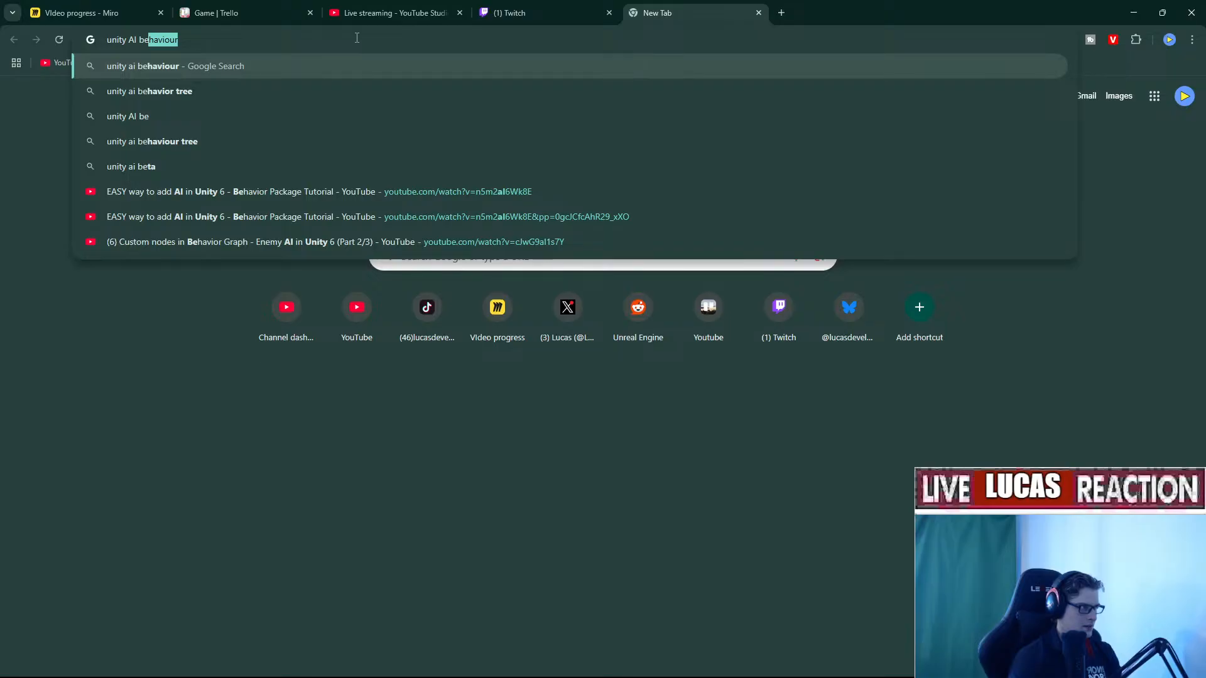
text(haviour ramd)
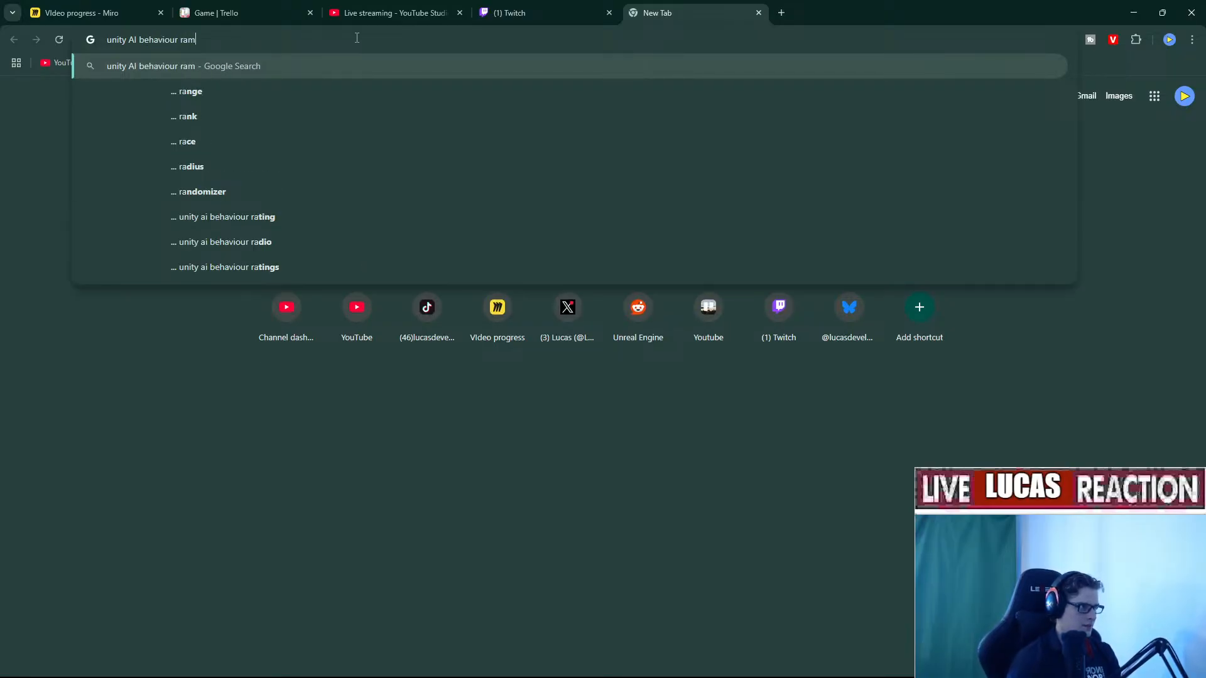
text(om)
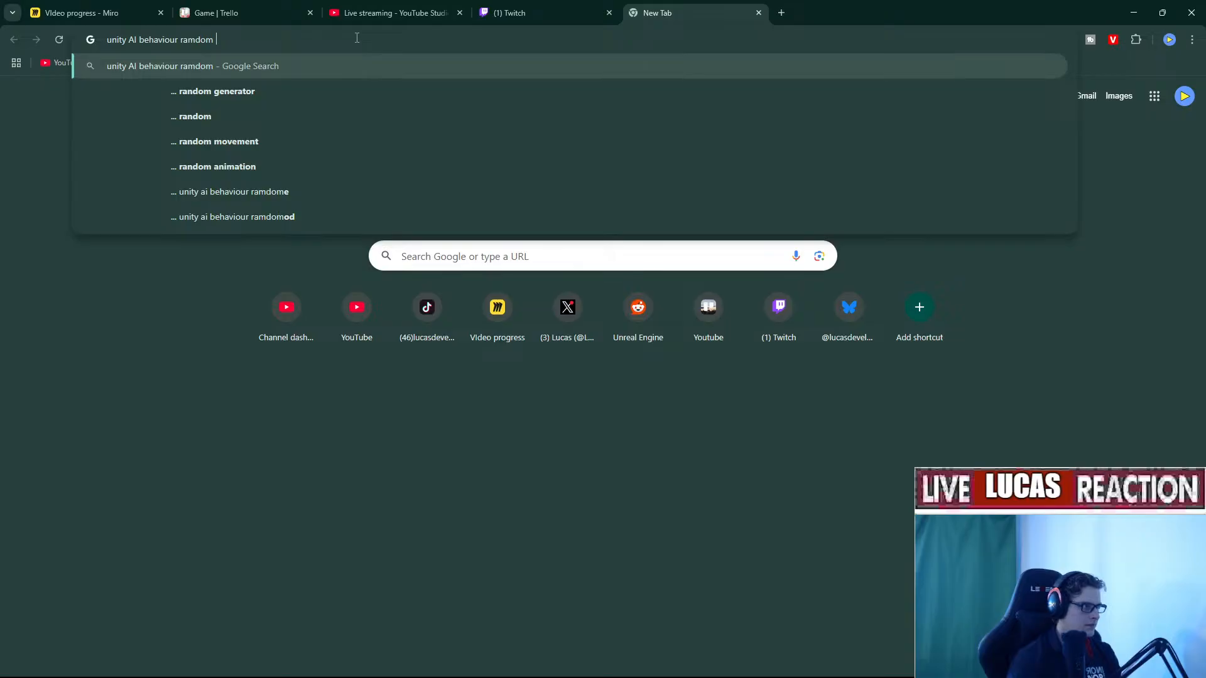
key(Down)
key(Down)
key(Down)
key(Return)
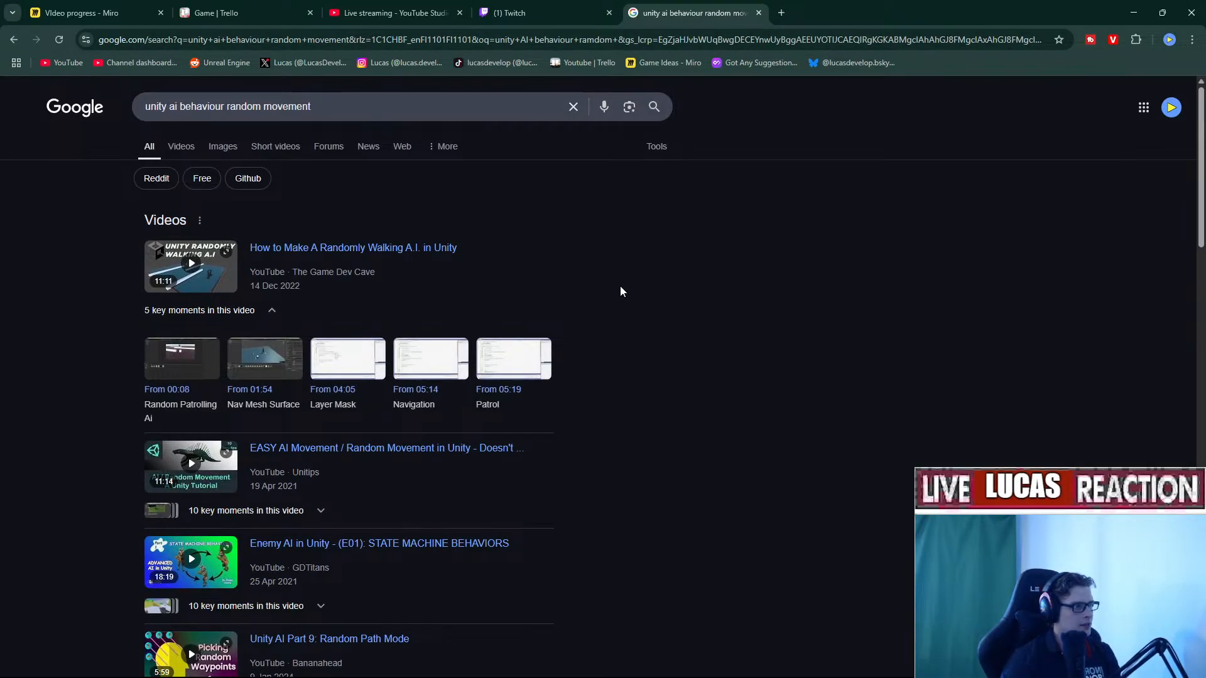
Open the tutorial video, Random AI walking thread and Animal AI thread in new tabs.
right_click(423, 272)
click(451, 273)
scroll(423, 323, down, 6)
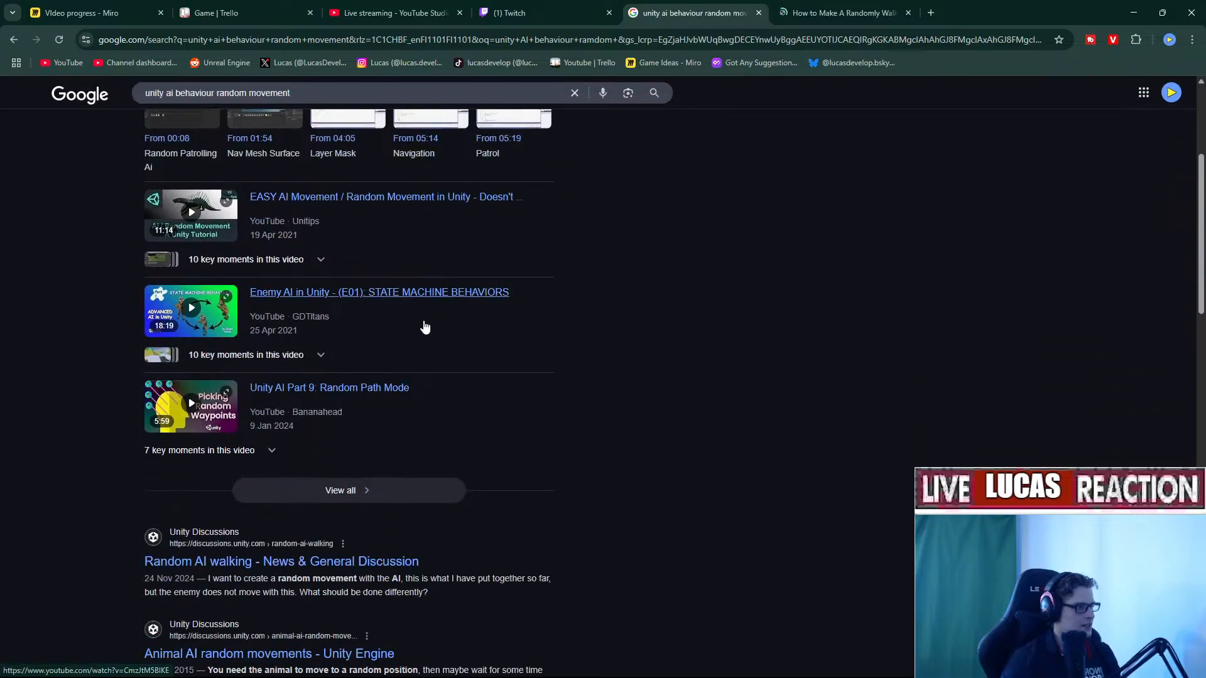
right_click(165, 442)
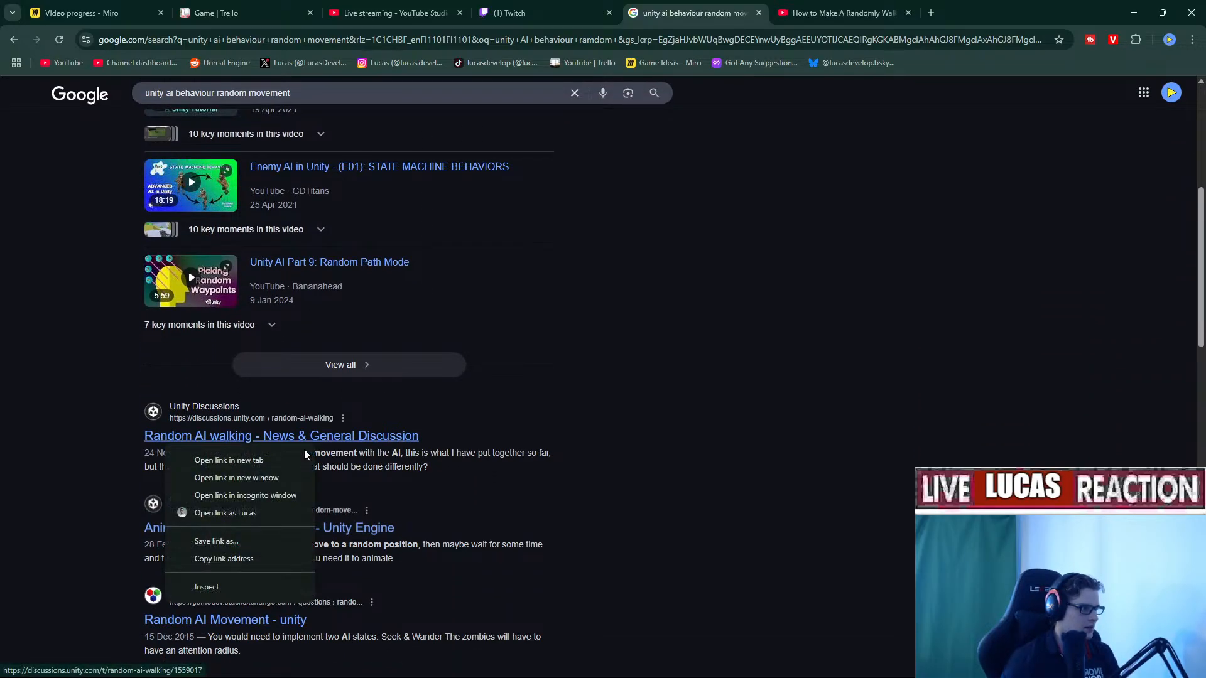
click(303, 455)
right_click(342, 436)
click(371, 443)
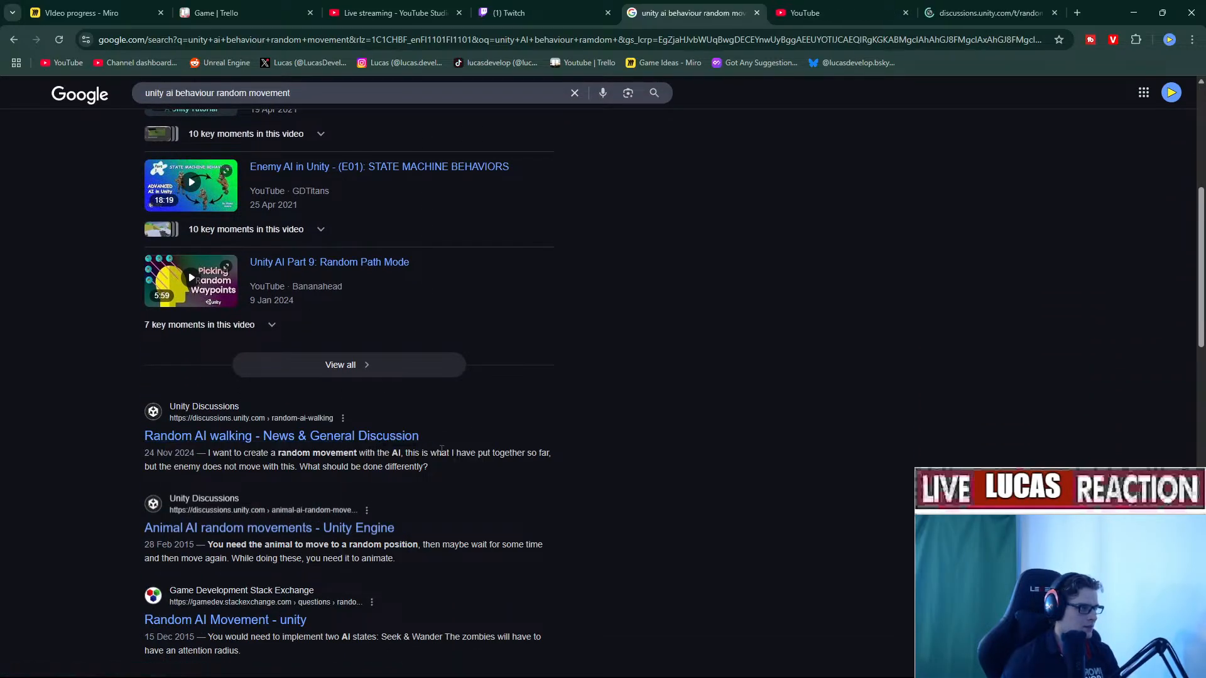
scroll(371, 441, down, 3)
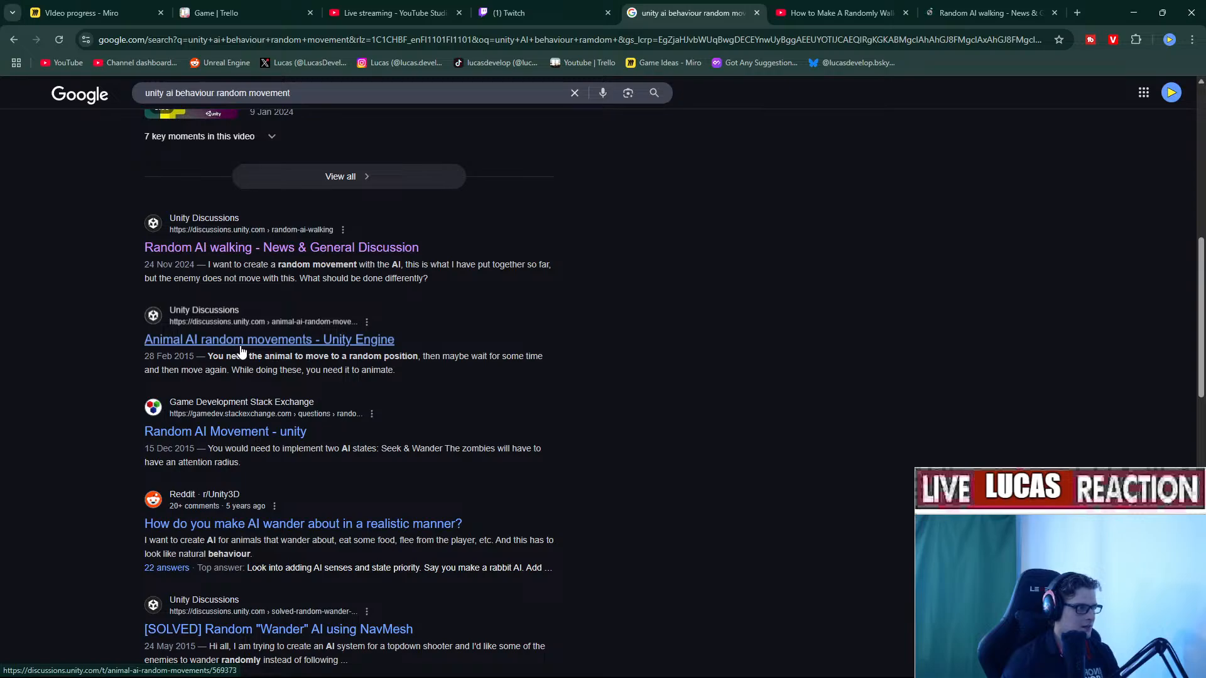
right_click(274, 349)
click(308, 358)
scroll(627, 413, down, 1)
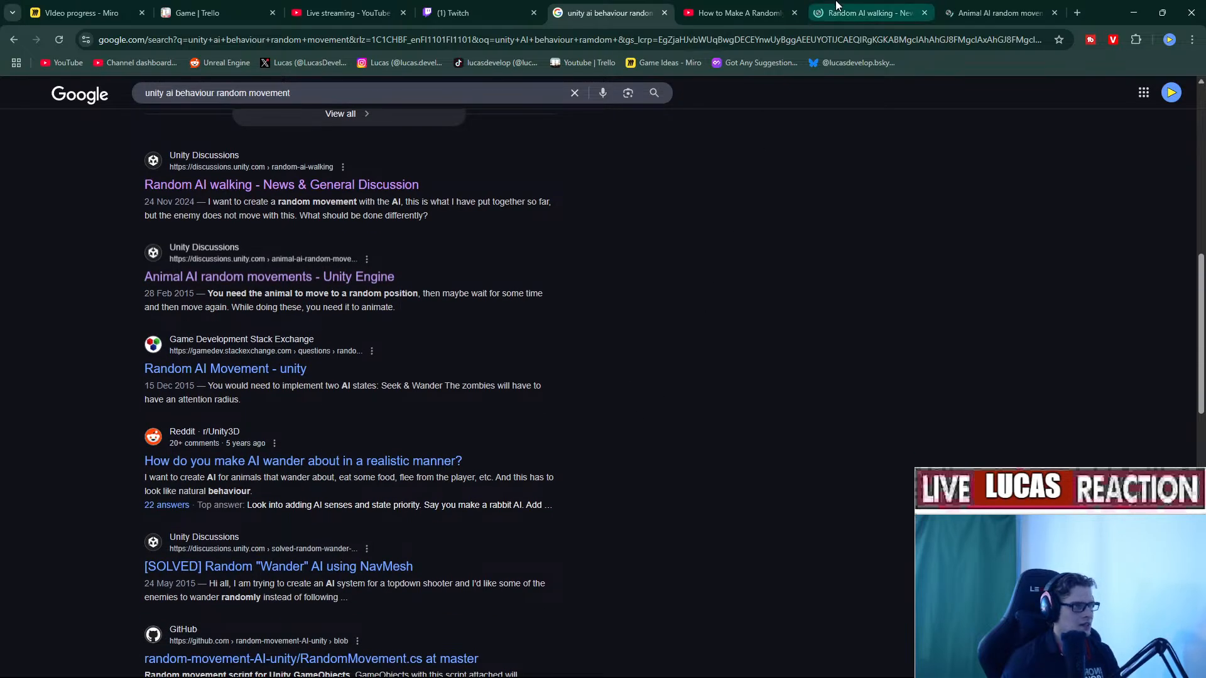
Reorder the forum thread tabs and skim the Random AI walking thread.
click(933, 5)
drag(866, 4, 758, 5)
drag(984, 5, 754, 12)
scroll(749, 378, down, 10)
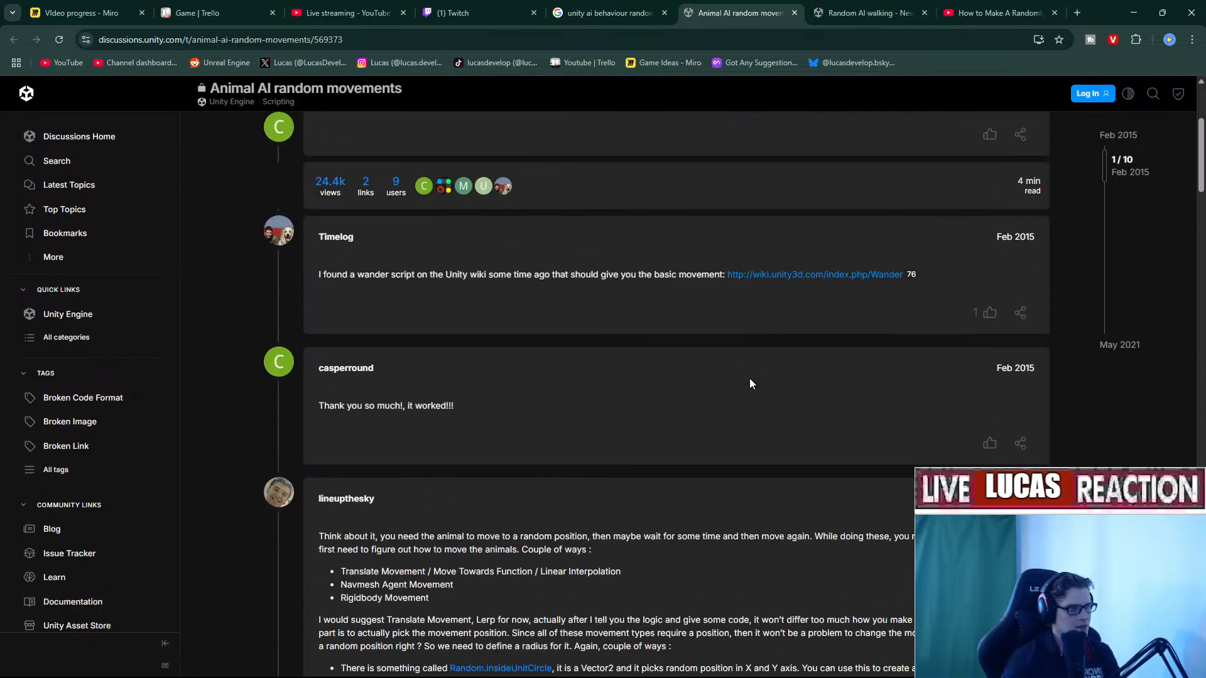
scroll(749, 384, down, 2)
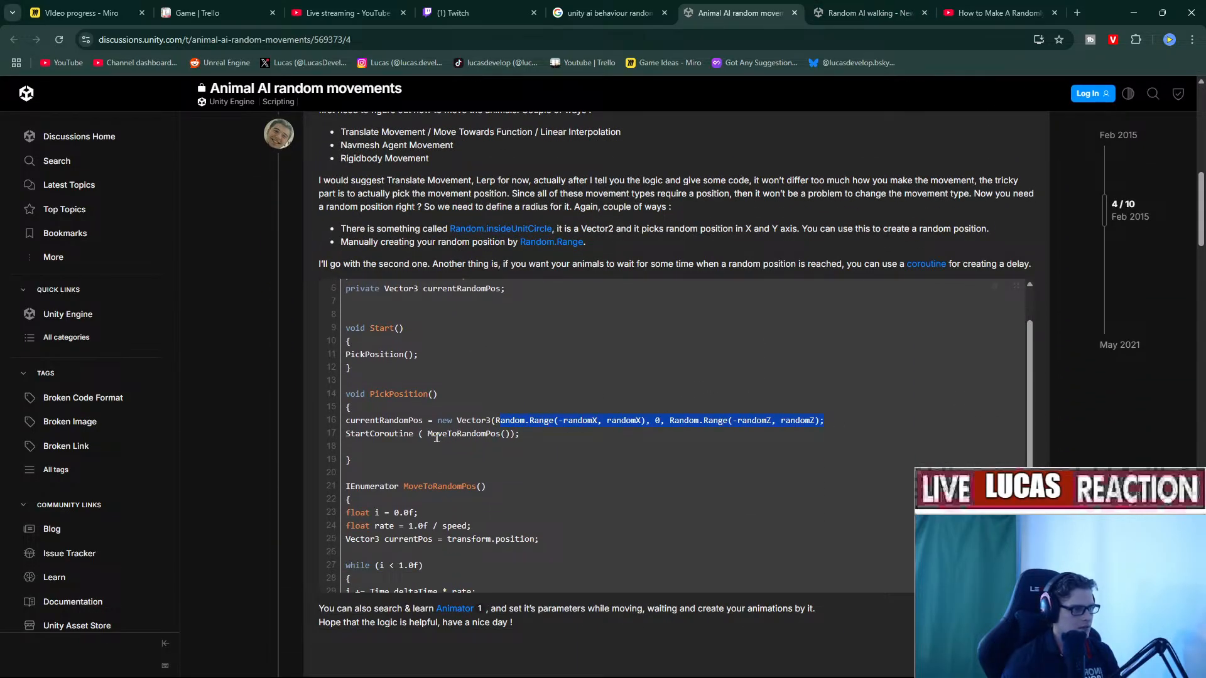
scroll(385, 433, down, 4)
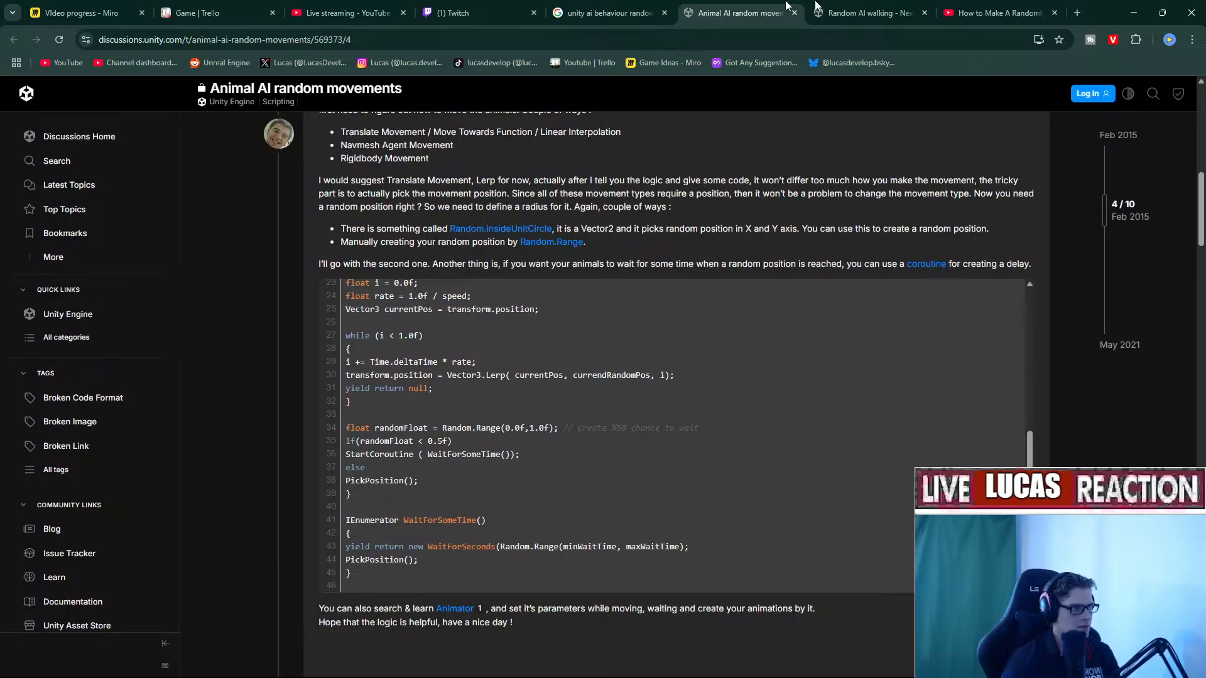
click(867, 13)
scroll(443, 427, down, 4)
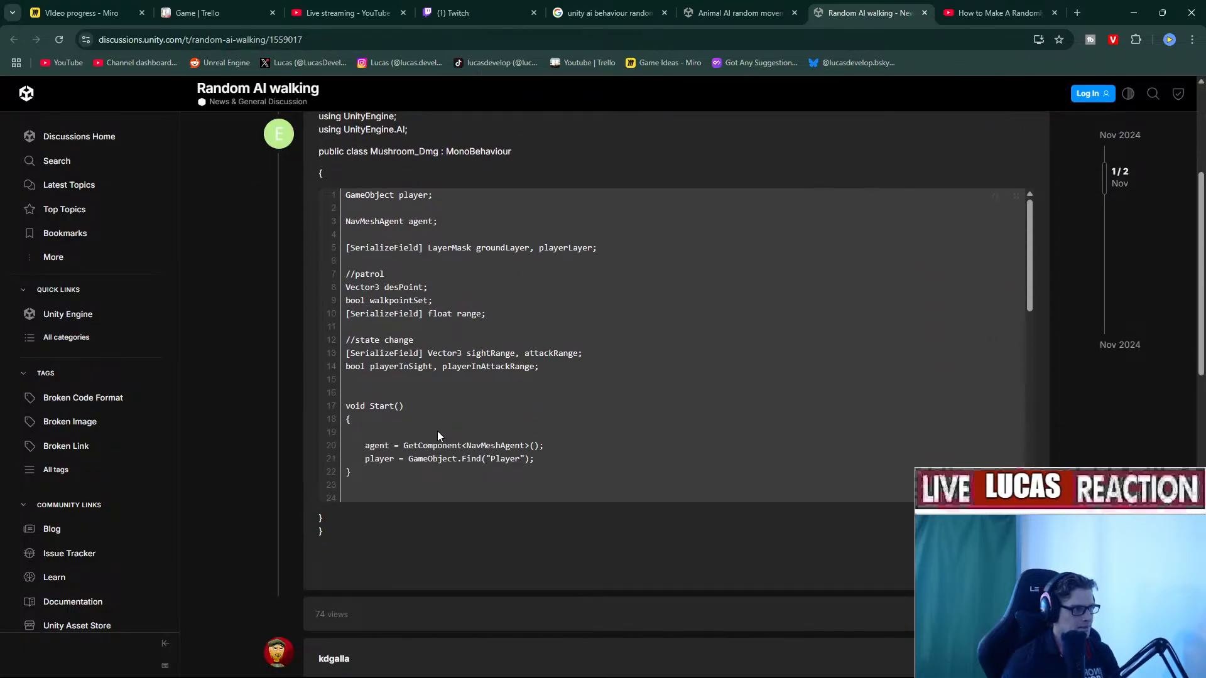
scroll(437, 431, up, 3)
Set the randomly walking AI tutorial to about half volume and 2x playback speed.
click(998, 13)
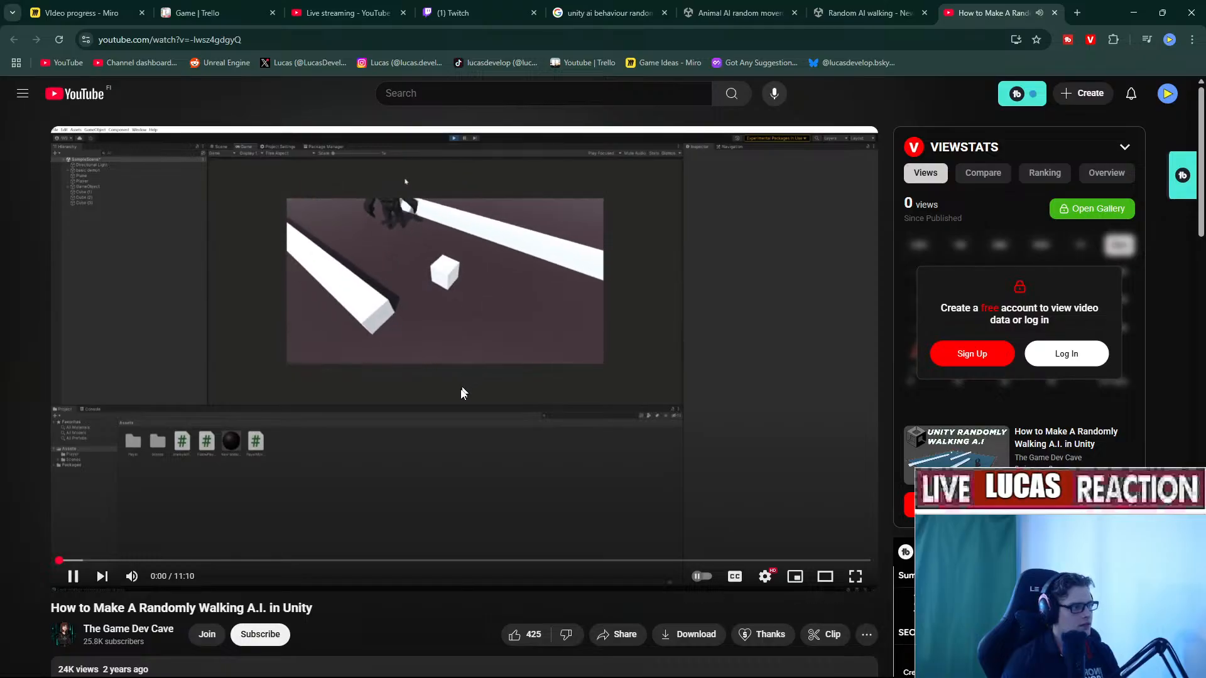
click(766, 578)
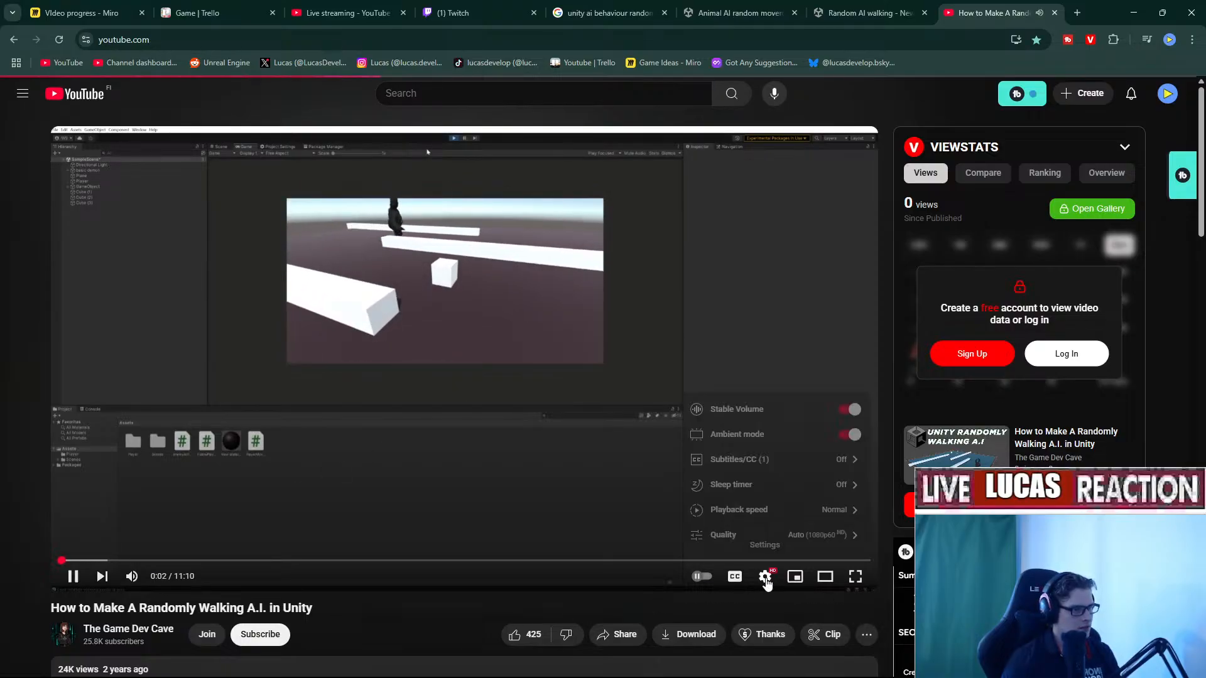
key(alt+Left)
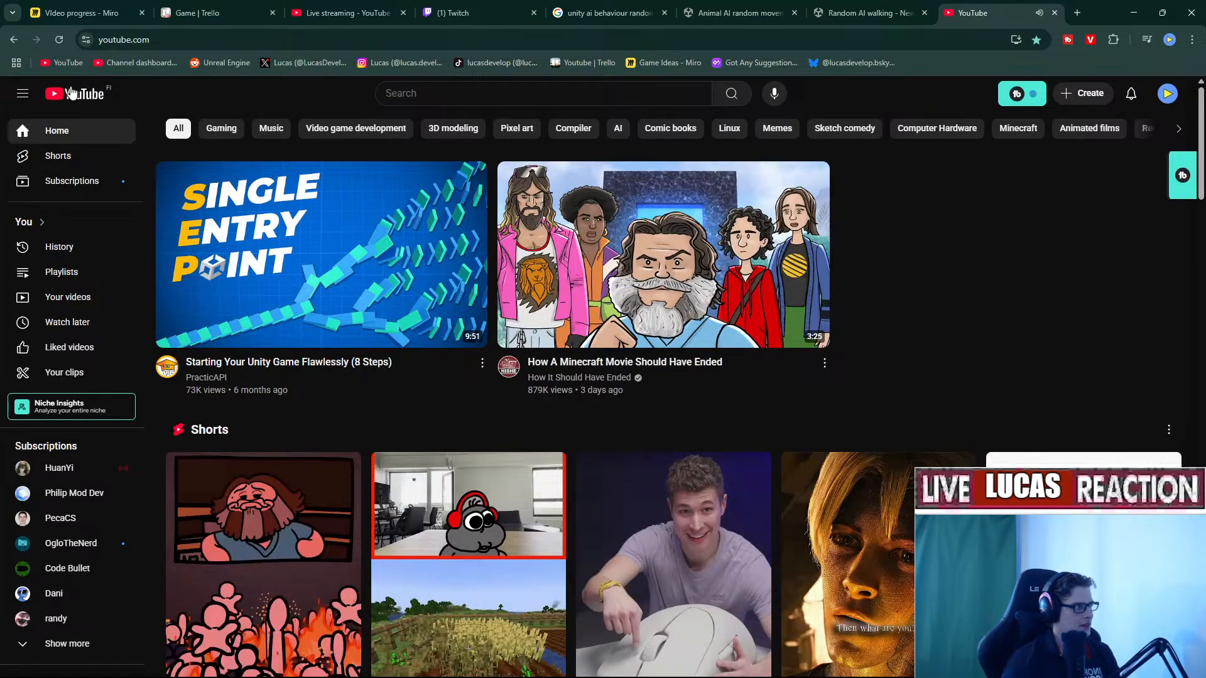
click(1062, 562)
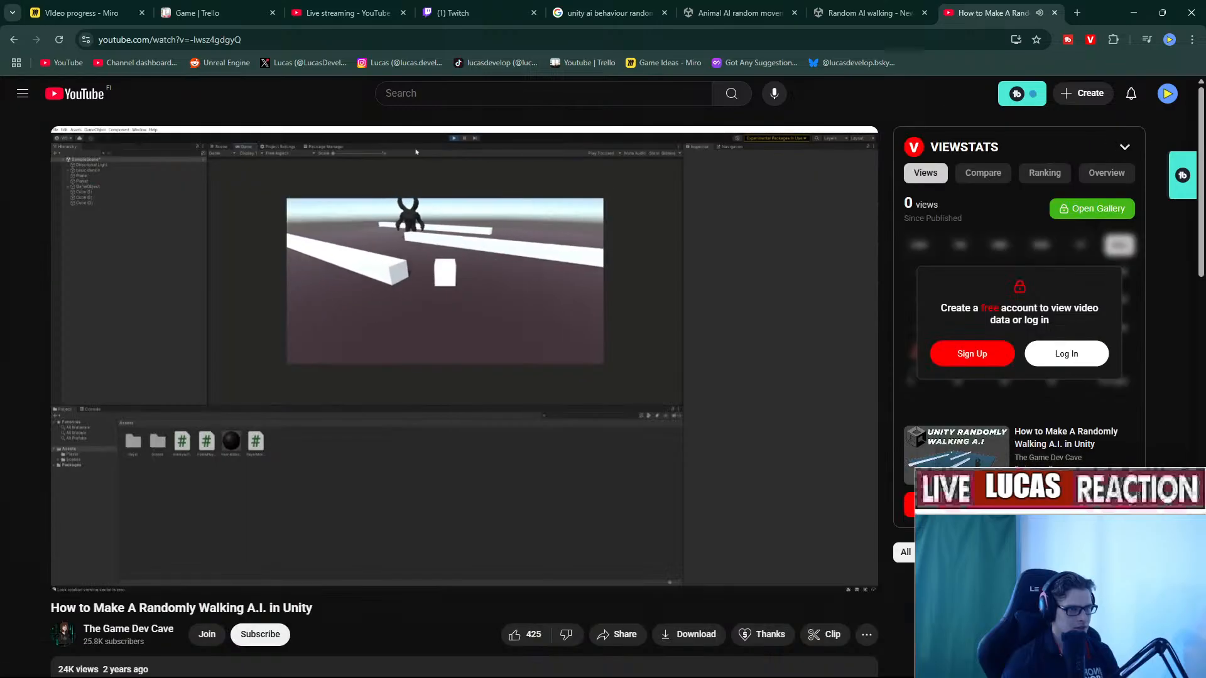
click(765, 576)
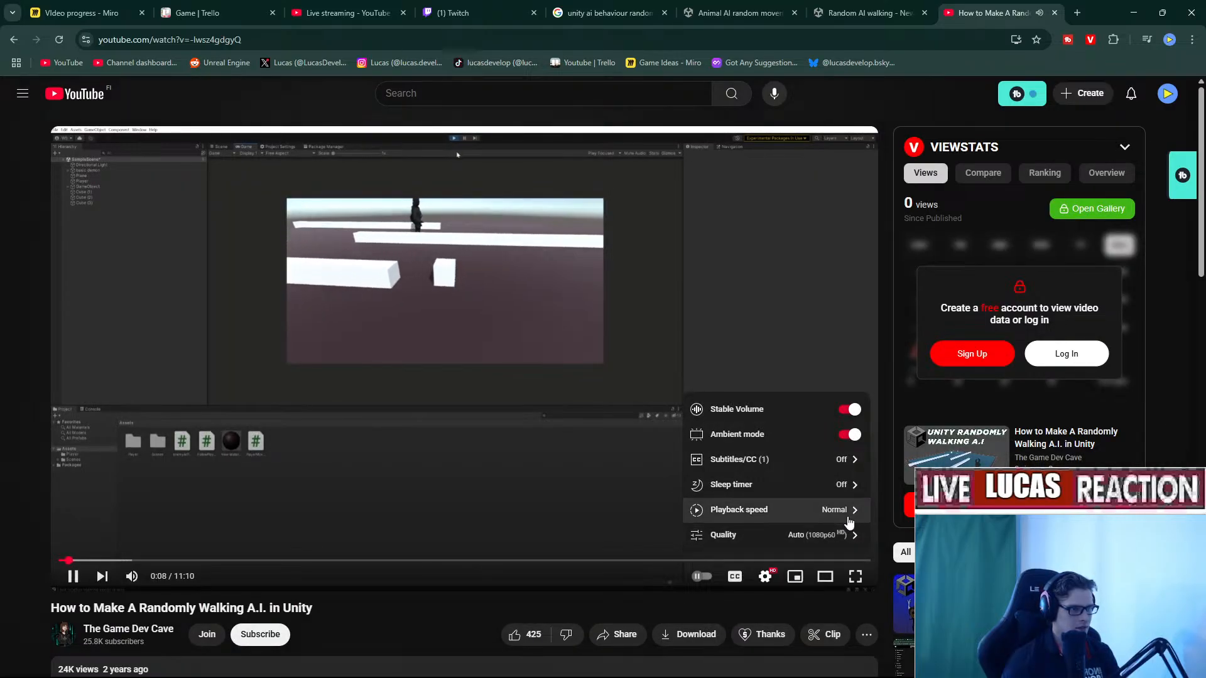
click(165, 576)
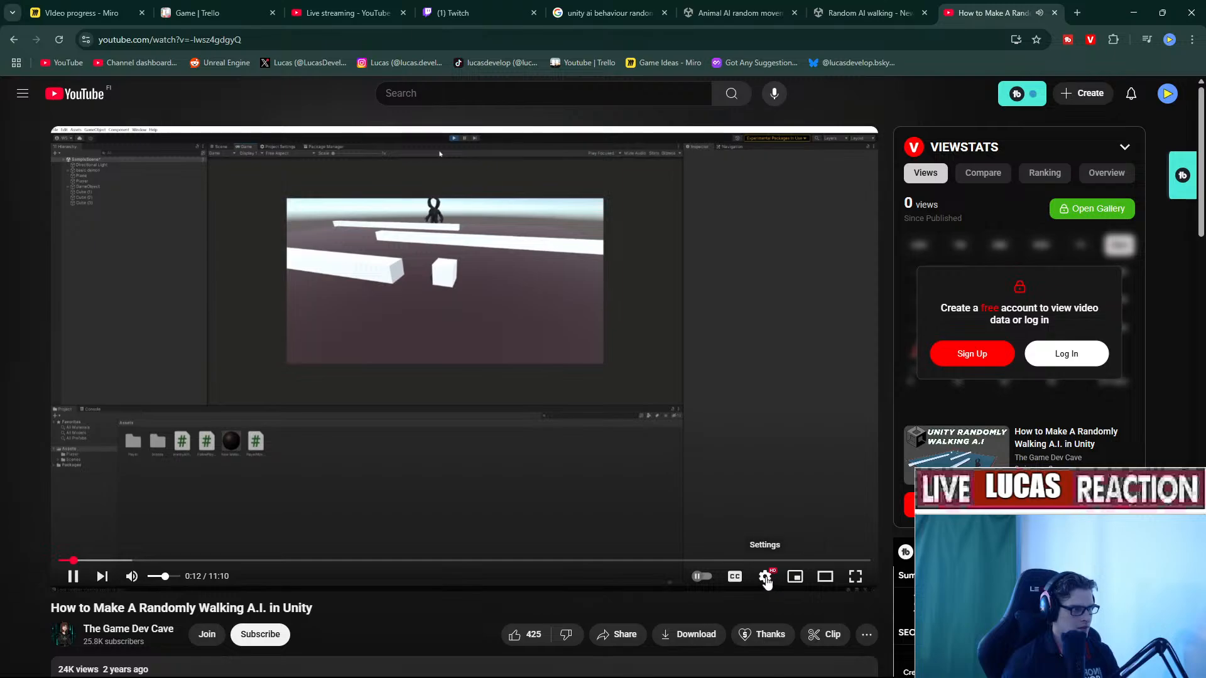
click(765, 577)
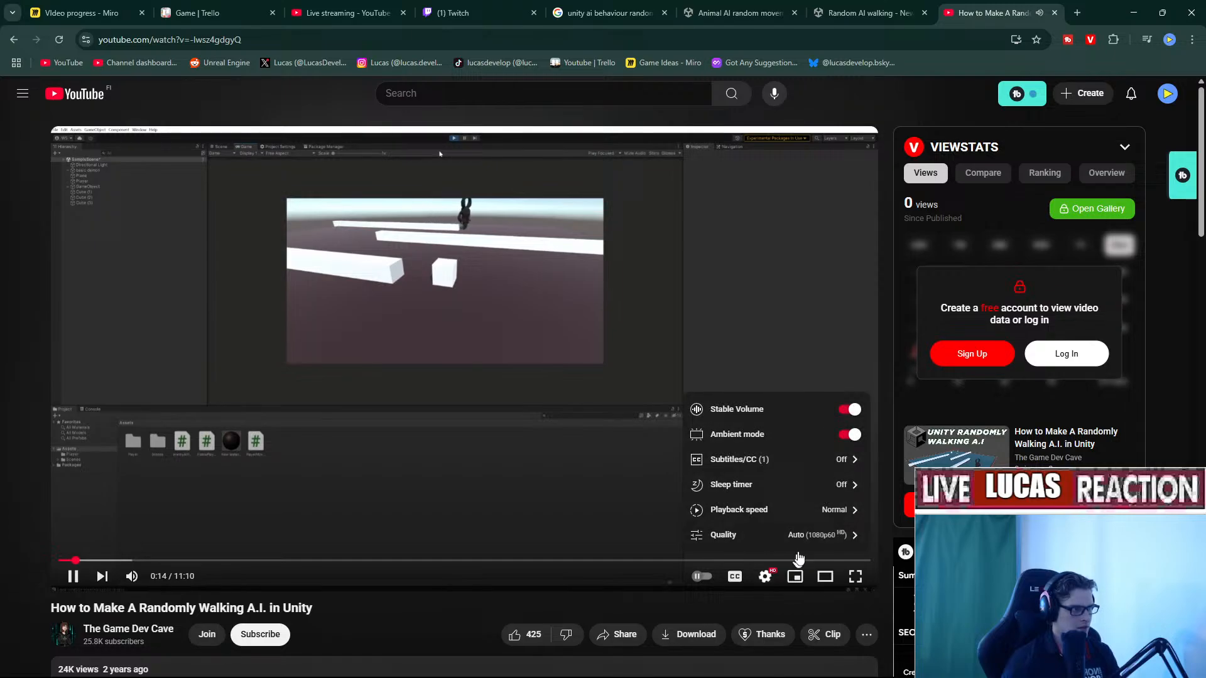
click(844, 510)
scroll(798, 515, down, 2)
click(753, 536)
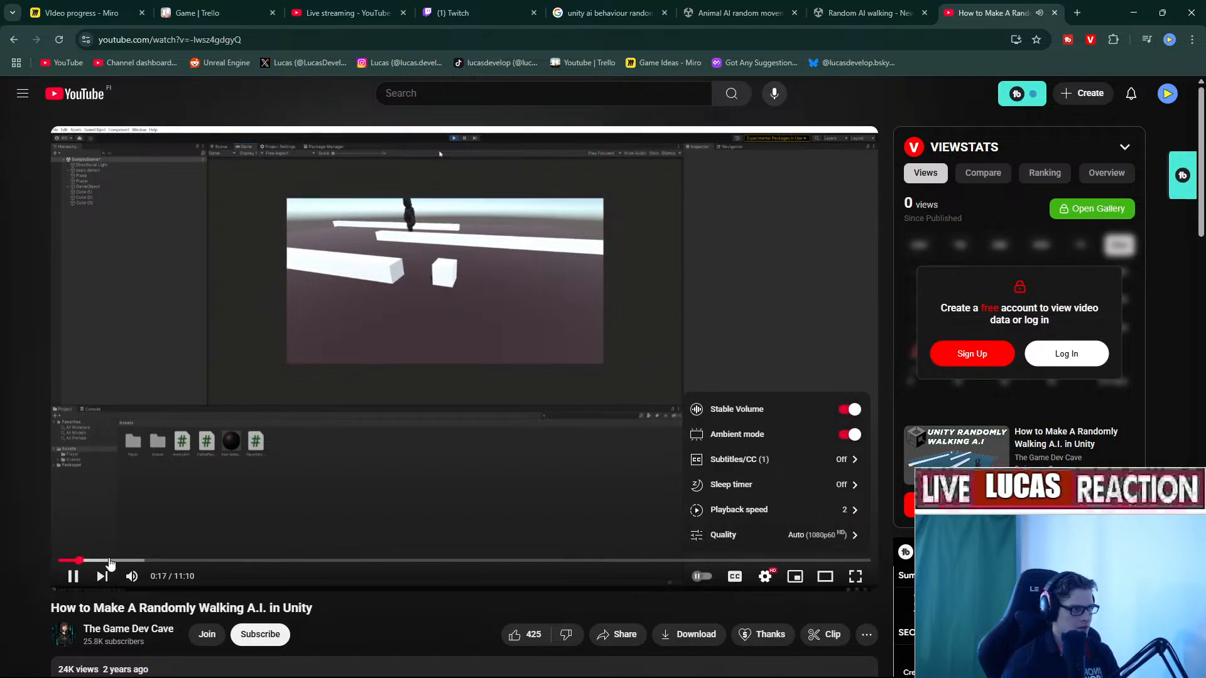
Skim the tutorial from about 1:19 through the patrol script code to the ending.
click(111, 559)
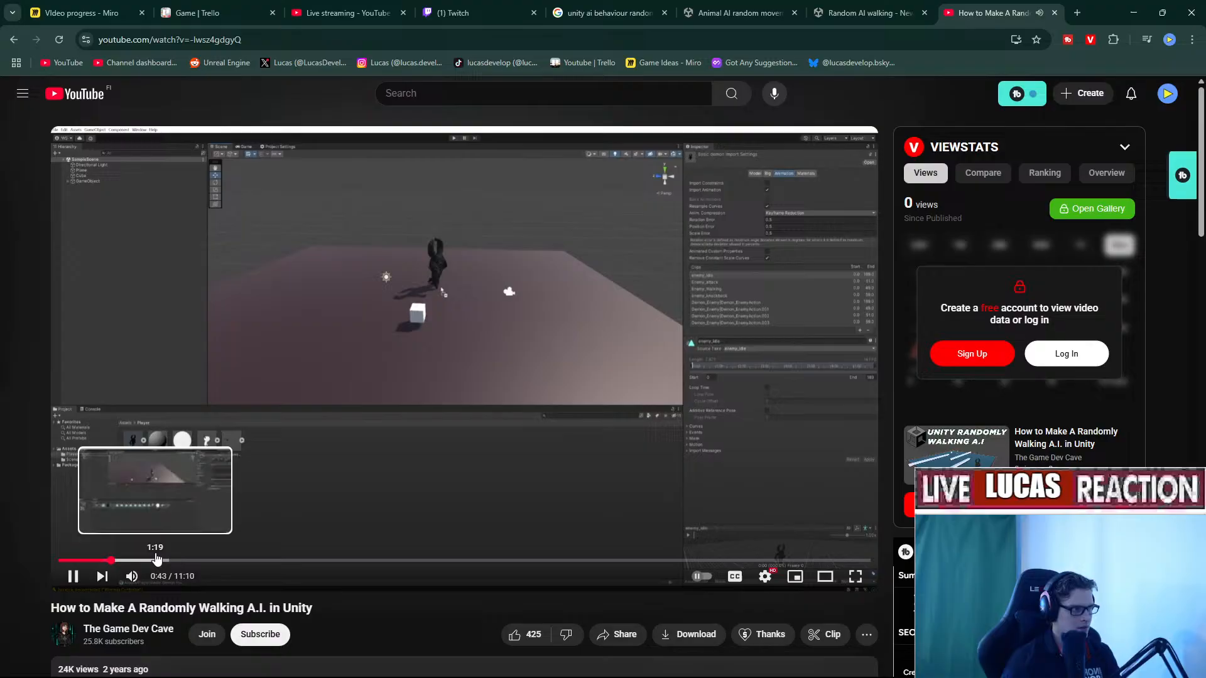
click(157, 560)
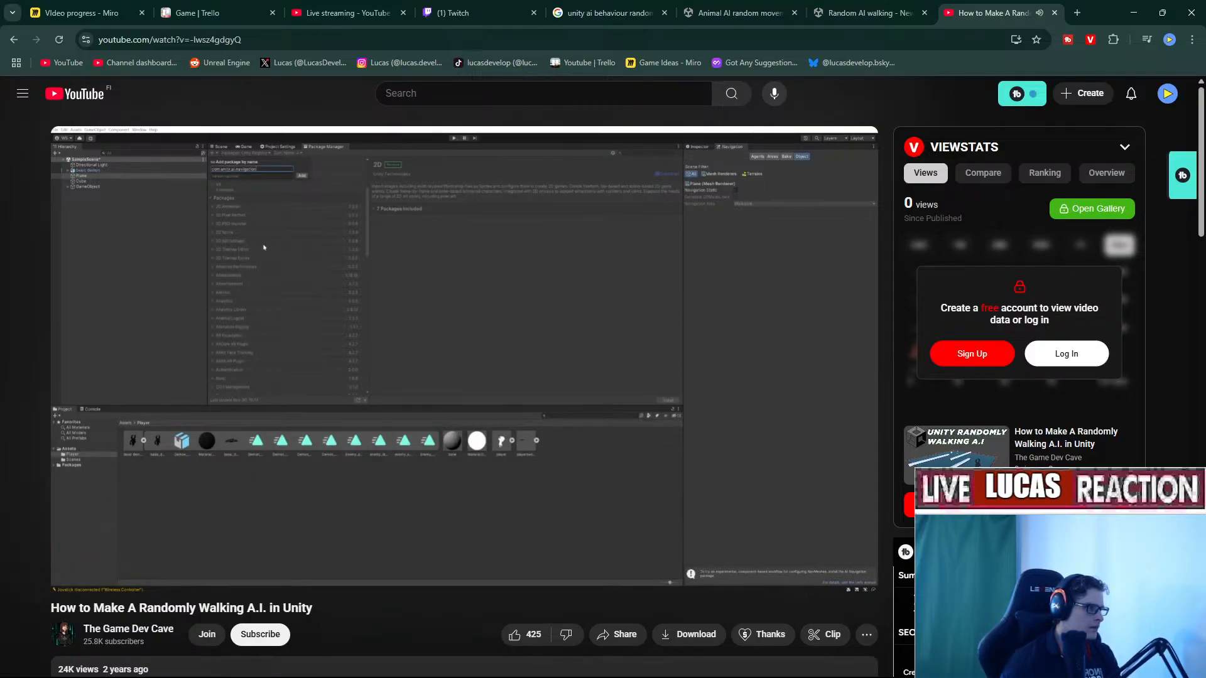
key(Right)
key(Right)
key(Right)
key(Right)
key(Right)
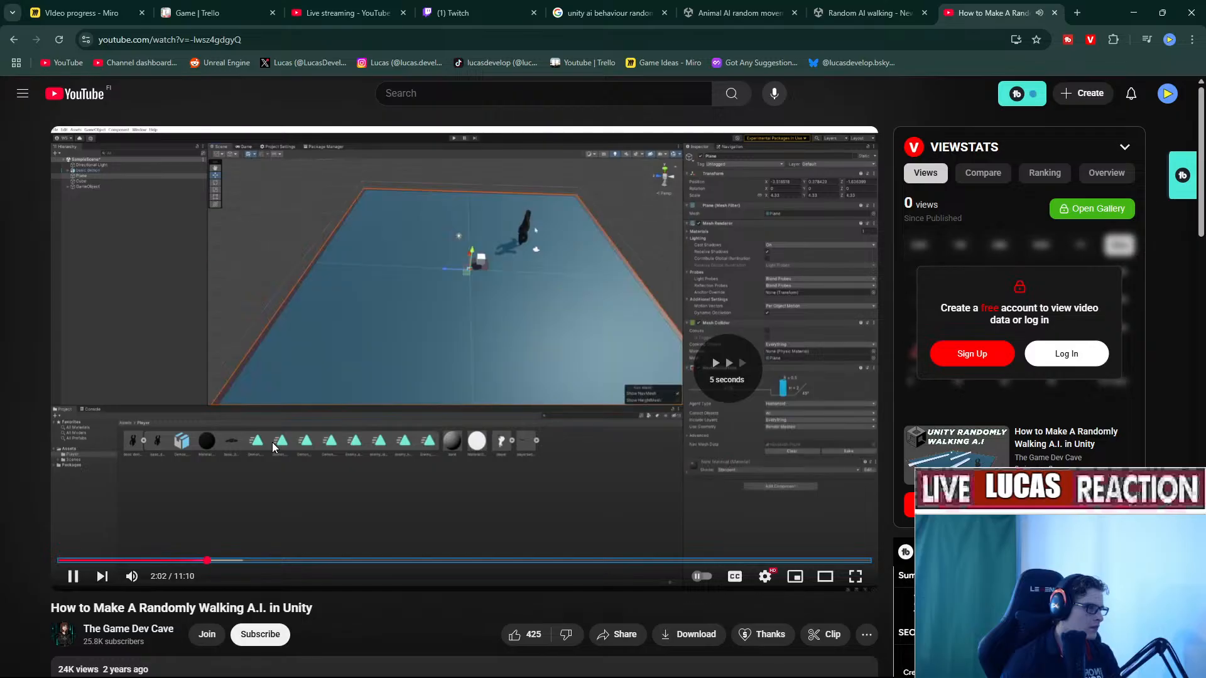
key(Right)
key(Right)
key(Right)
key(Right)
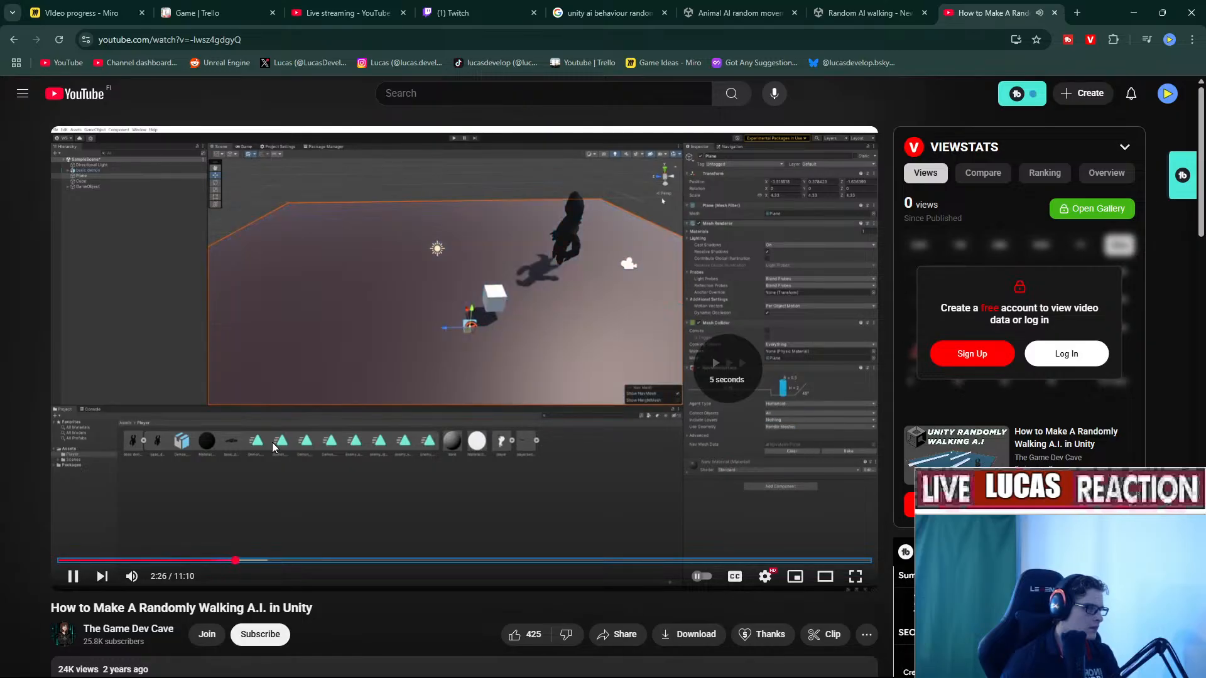
key(Right)
key(Right)
key(Right)
key(Right)
key(Right)
key(Right)
key(Right)
key(Right)
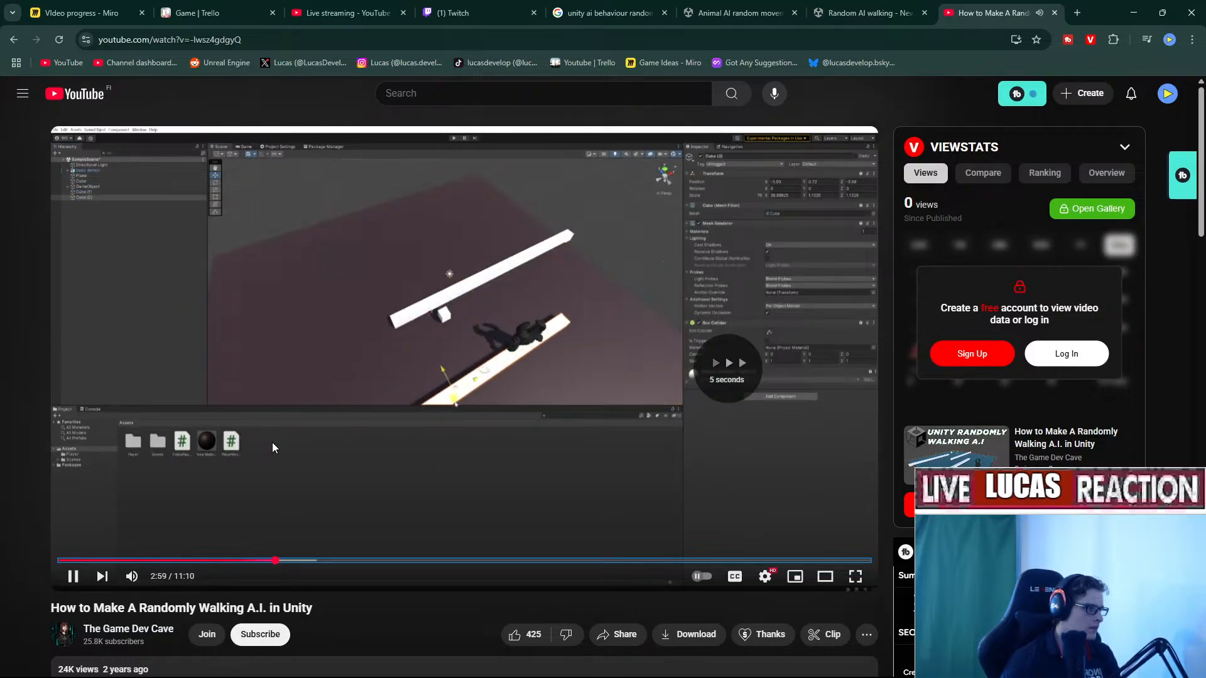
key(Right)
key(Right)
key(Right)
key(Right)
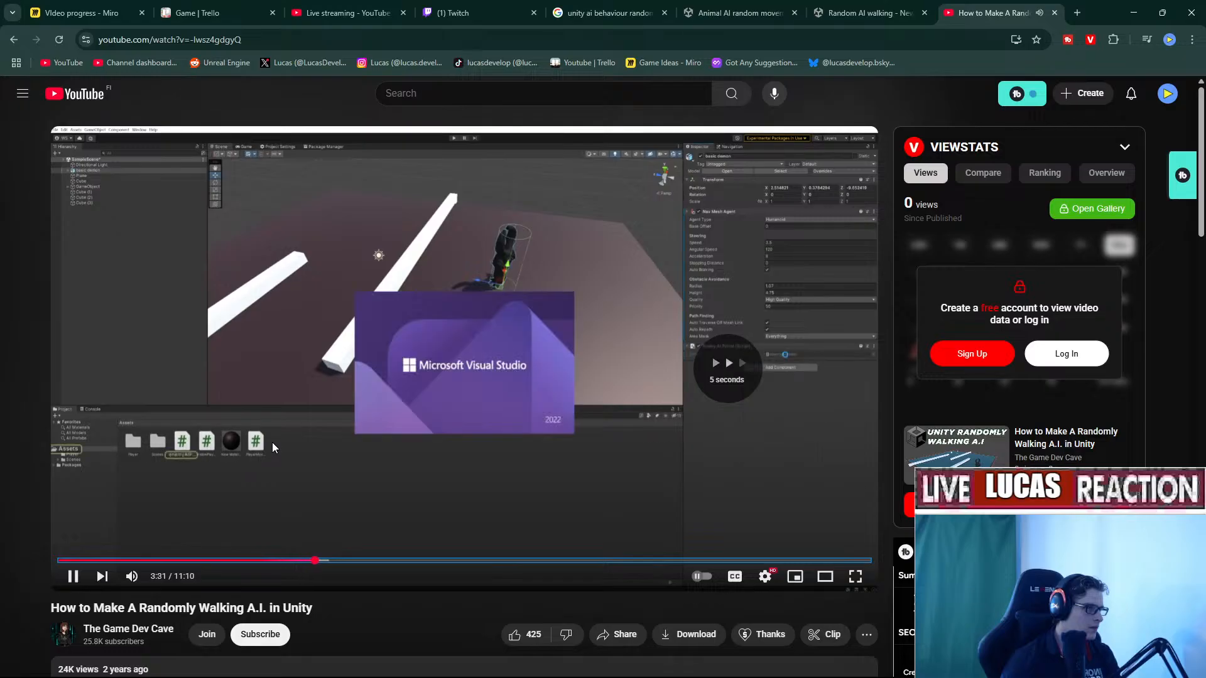
key(Right)
key(Right)
key(Right)
key(Right)
key(Right)
key(Right)
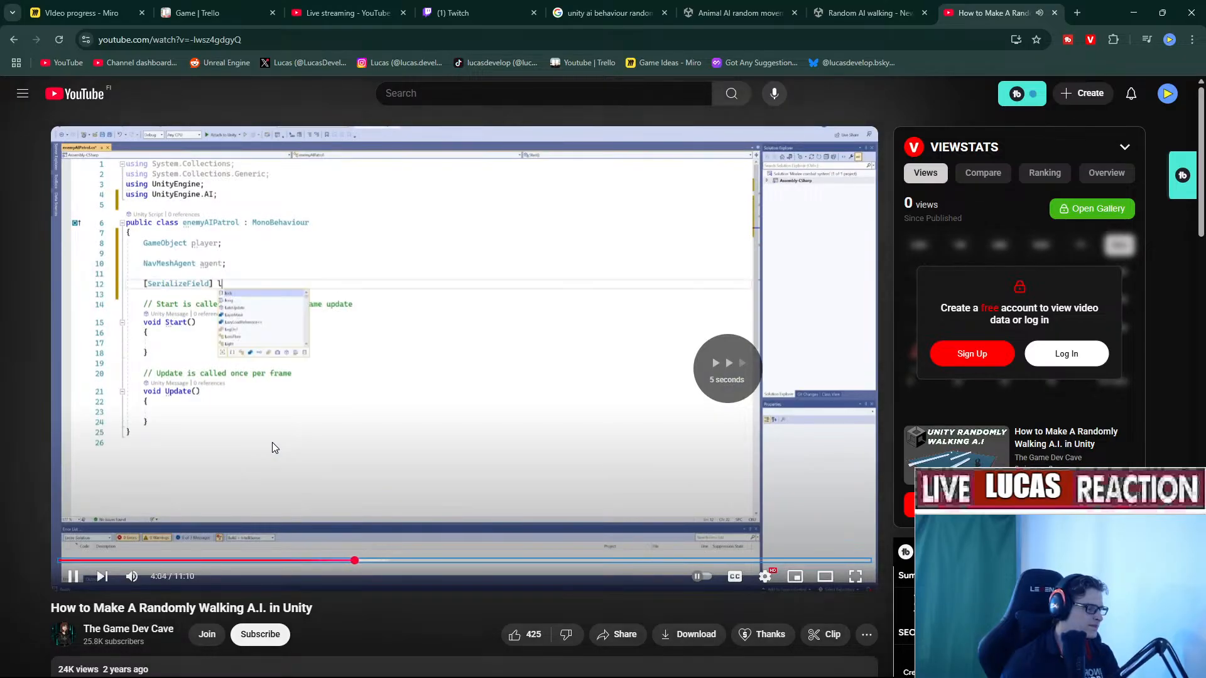
key(Right)
key(Right)
key(Right)
key(Right)
key(Right)
key(Right)
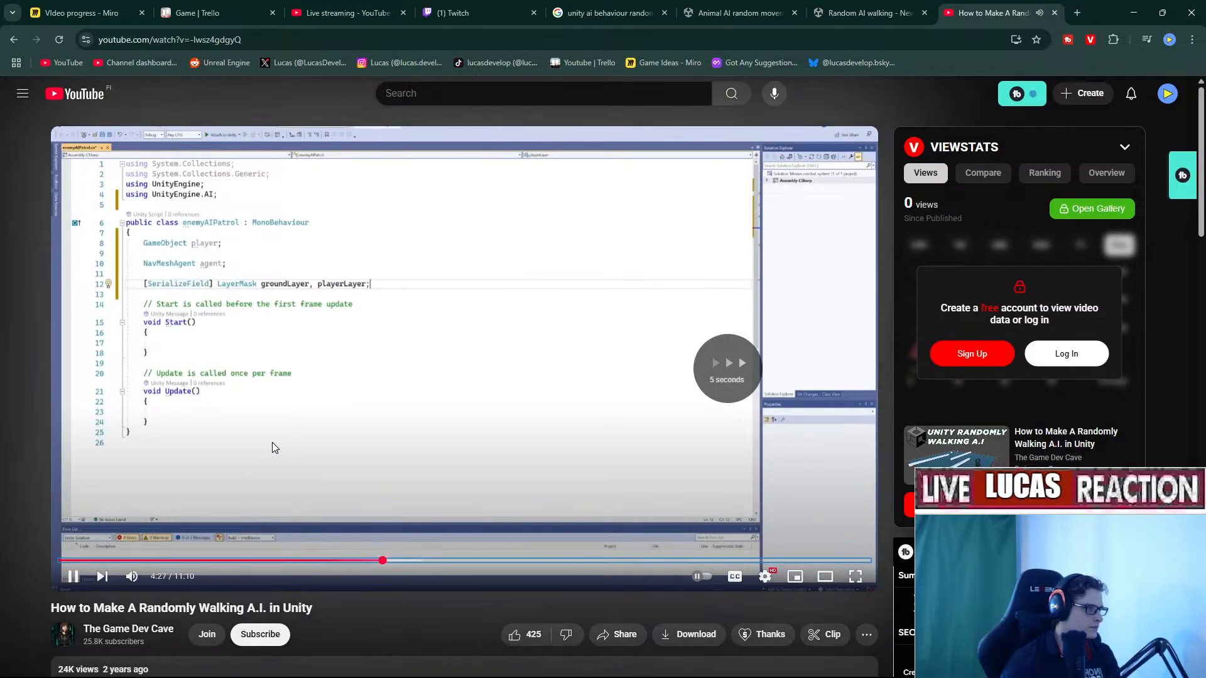
key(Right)
key(Right)
key(Right)
key(Right)
key(Right)
key(Right)
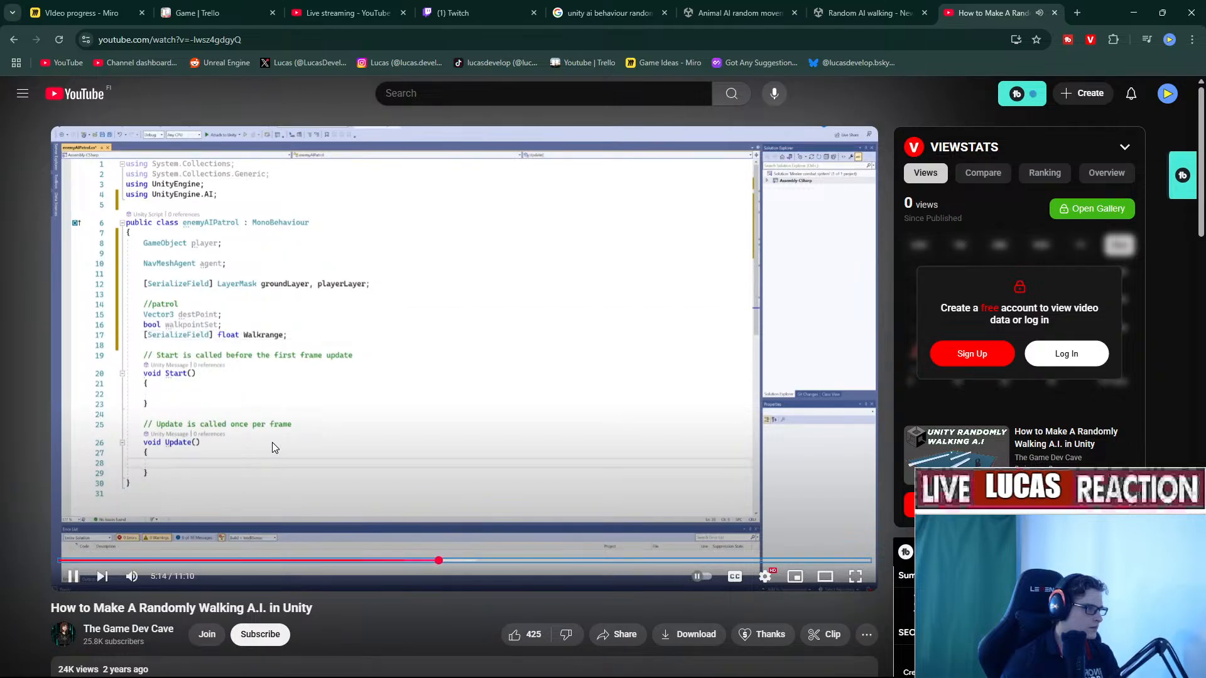
key(Right)
key(Right)
key(Right)
key(Right)
key(Right)
key(Right)
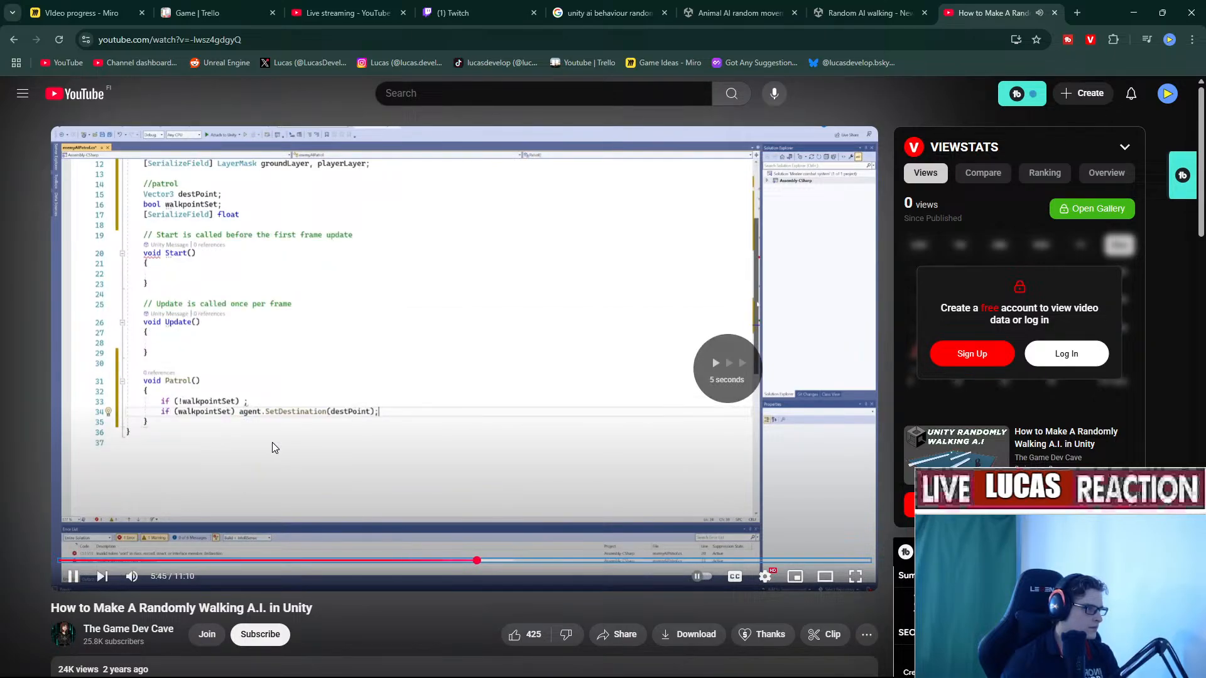
key(Right)
key(Right)
key(Right)
key(Right)
key(Right)
key(Right)
key(Right)
key(Right)
key(Right)
key(Right)
key(Right)
key(Right)
key(Right)
key(Right)
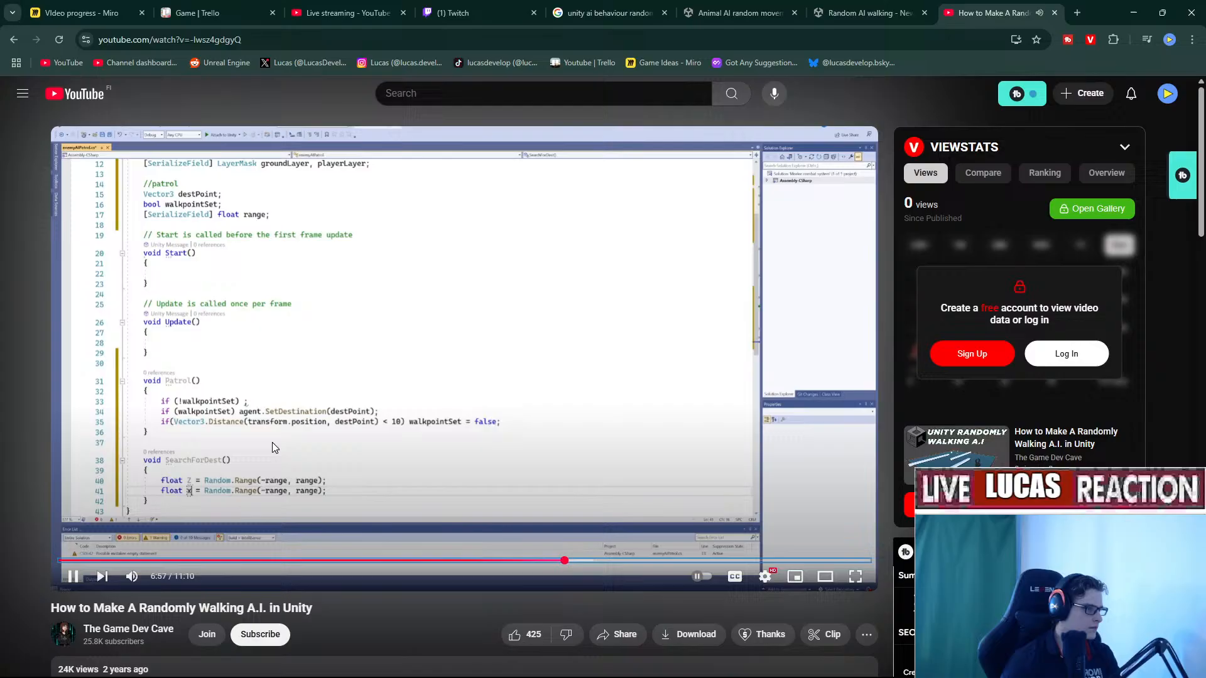
key(Right)
key(Right)
key(Right)
key(Right)
key(Right)
key(Right)
key(Right)
key(Right)
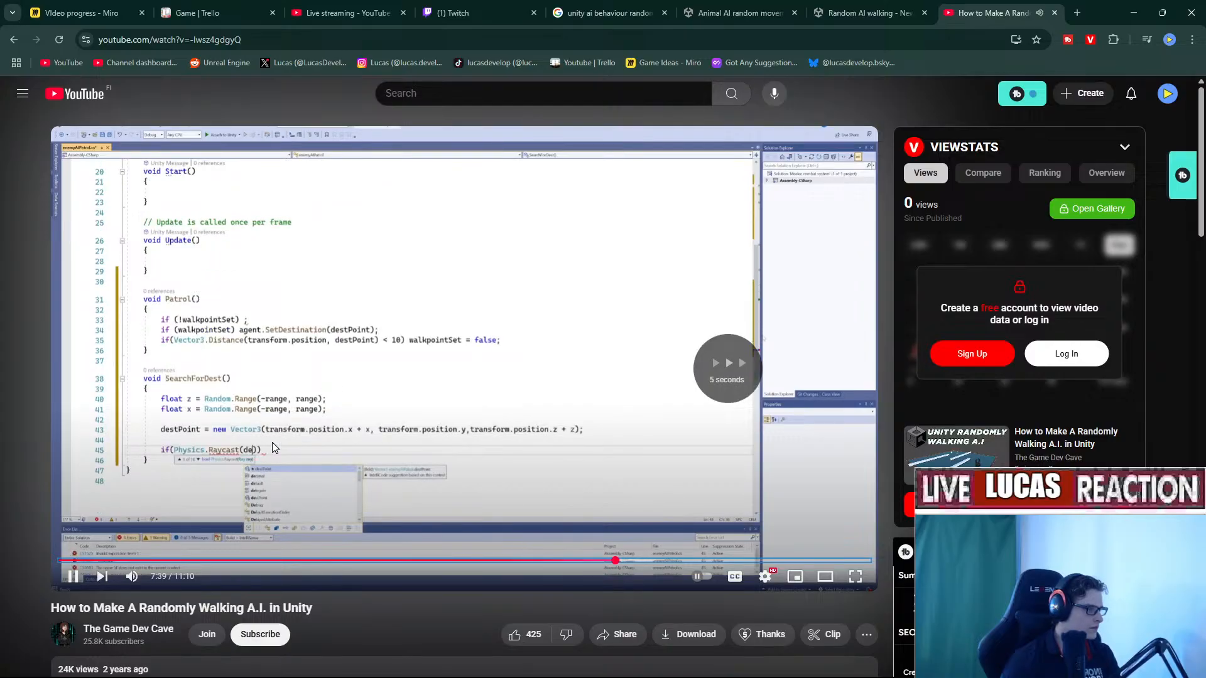
key(Right)
key(Right)
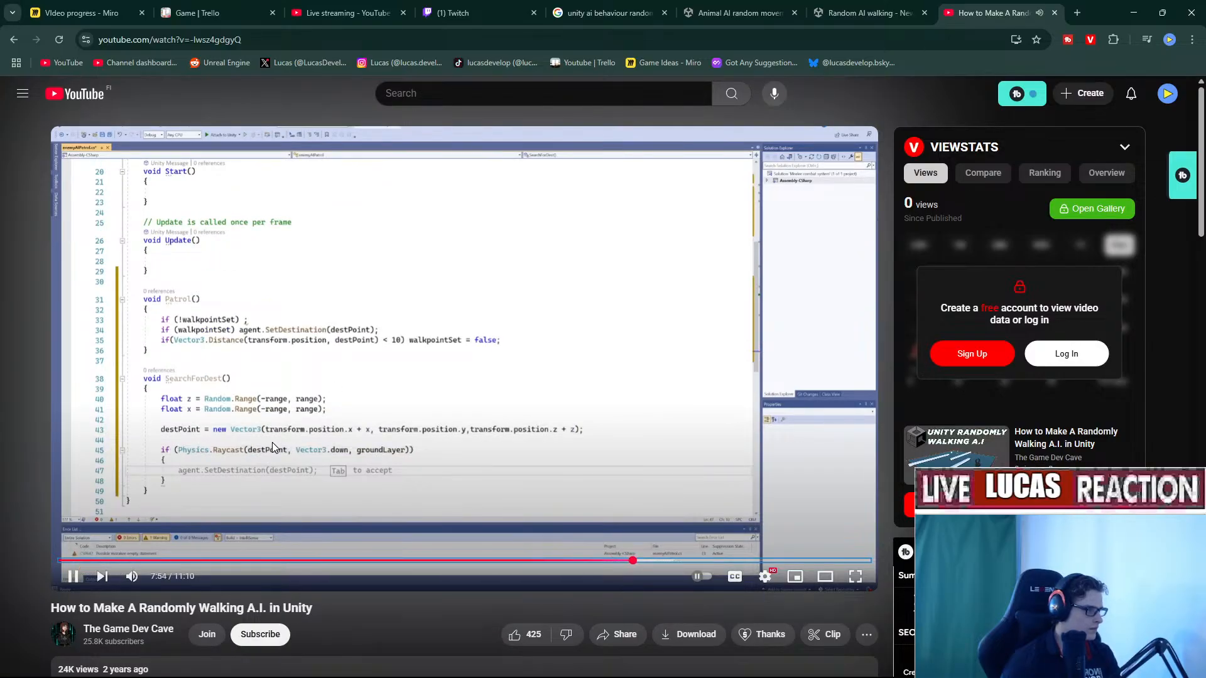
key(Right)
key(Right)
key(Right)
key(Right)
key(Right)
key(Right)
key(Right)
key(Right)
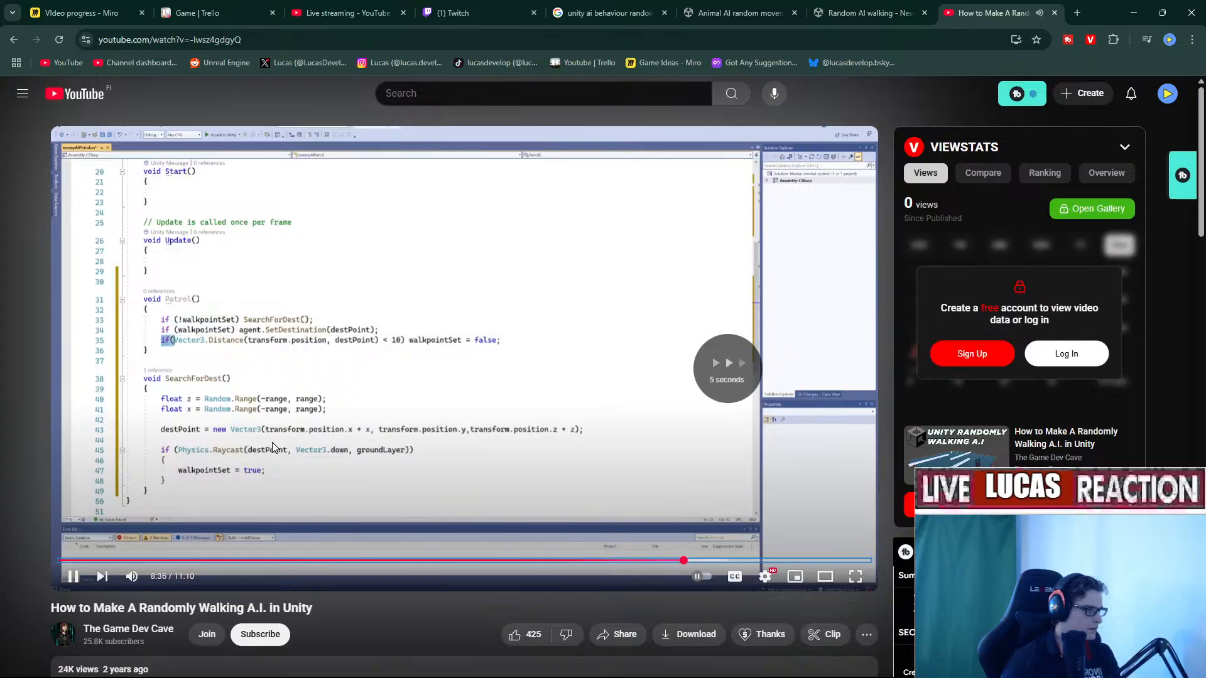
key(Right)
key(Right)
key(Right)
key(Right)
key(Right)
key(Right)
key(Right)
key(Right)
key(Right)
key(Right)
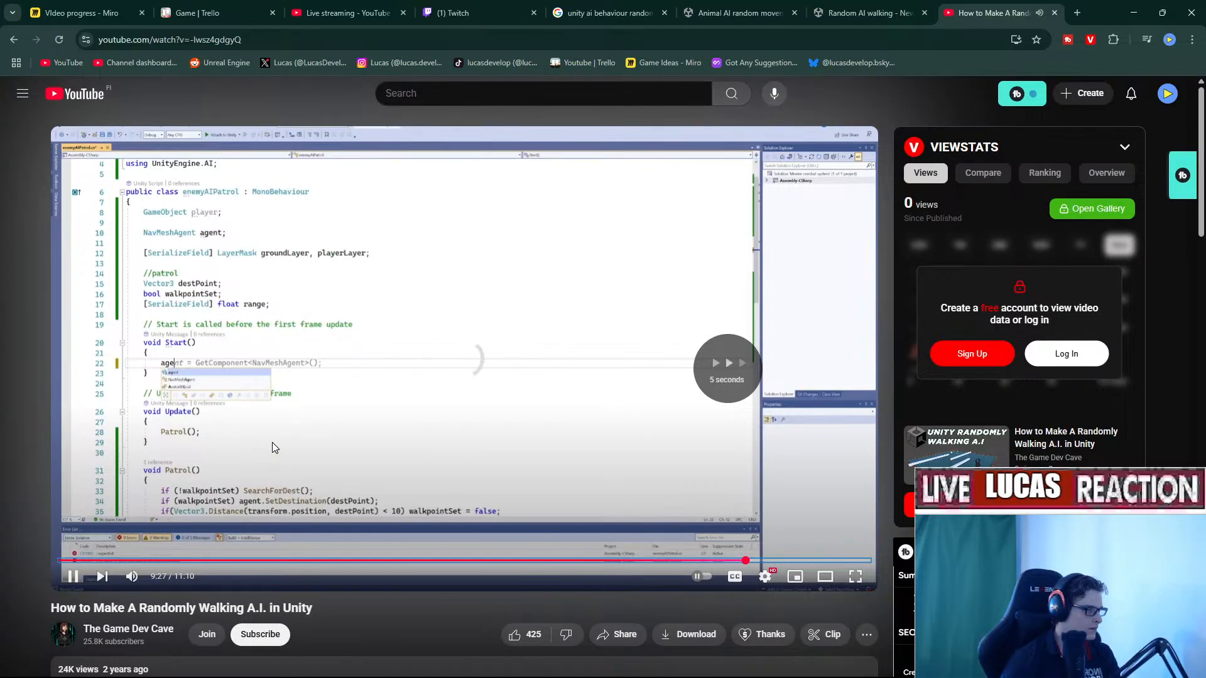
key(Right)
key(Right)
key(Right)
key(Right)
key(Right)
key(Right)
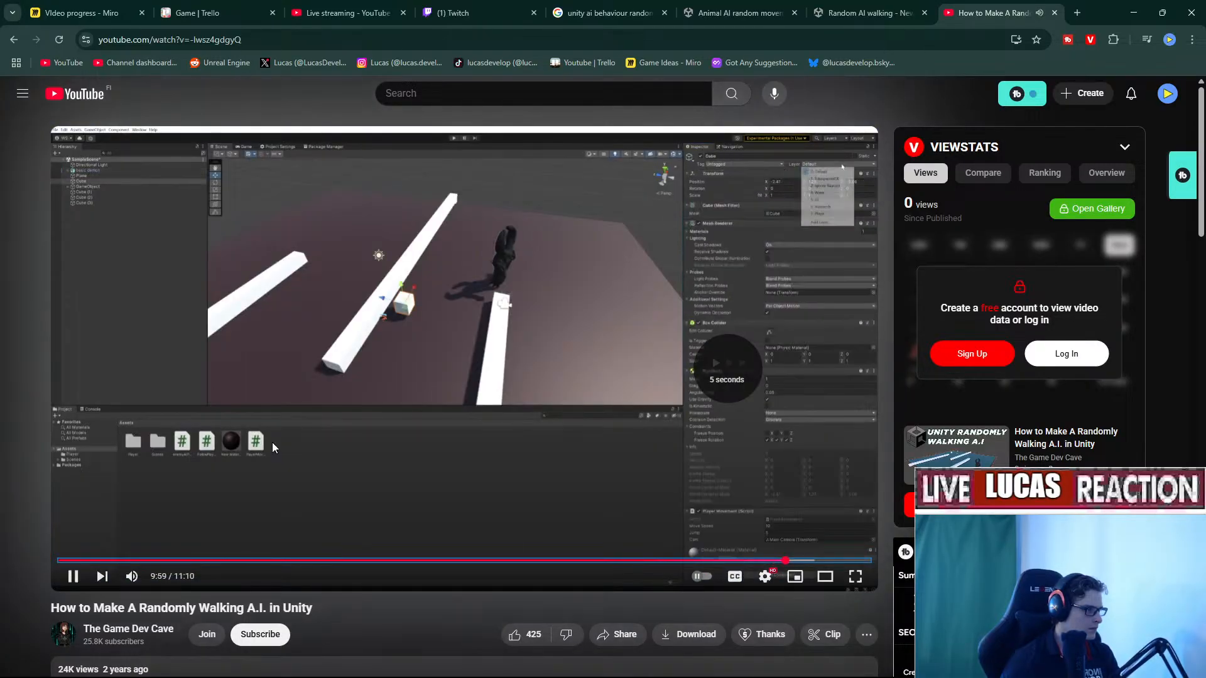
key(Right)
key(Right)
key(Right)
key(Right)
key(Right)
key(Right)
key(Right)
key(Right)
key(Right)
key(Right)
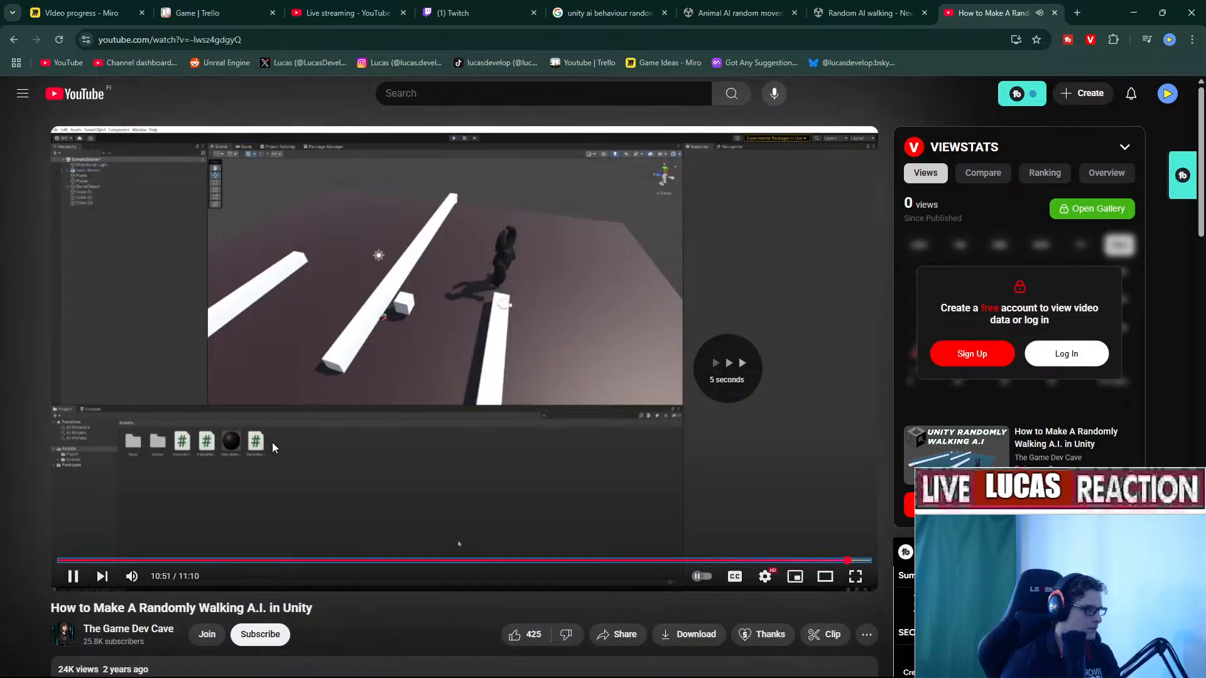
key(Right)
key(Right)
key(Right)
key(Right)
key(Left)
key(Left)
key(Left)
key(Left)
key(Left)
key(Left)
key(Left)
key(Left)
key(Left)
key(Left)
key(Left)
key(Left)
key(Left)
key(Left)
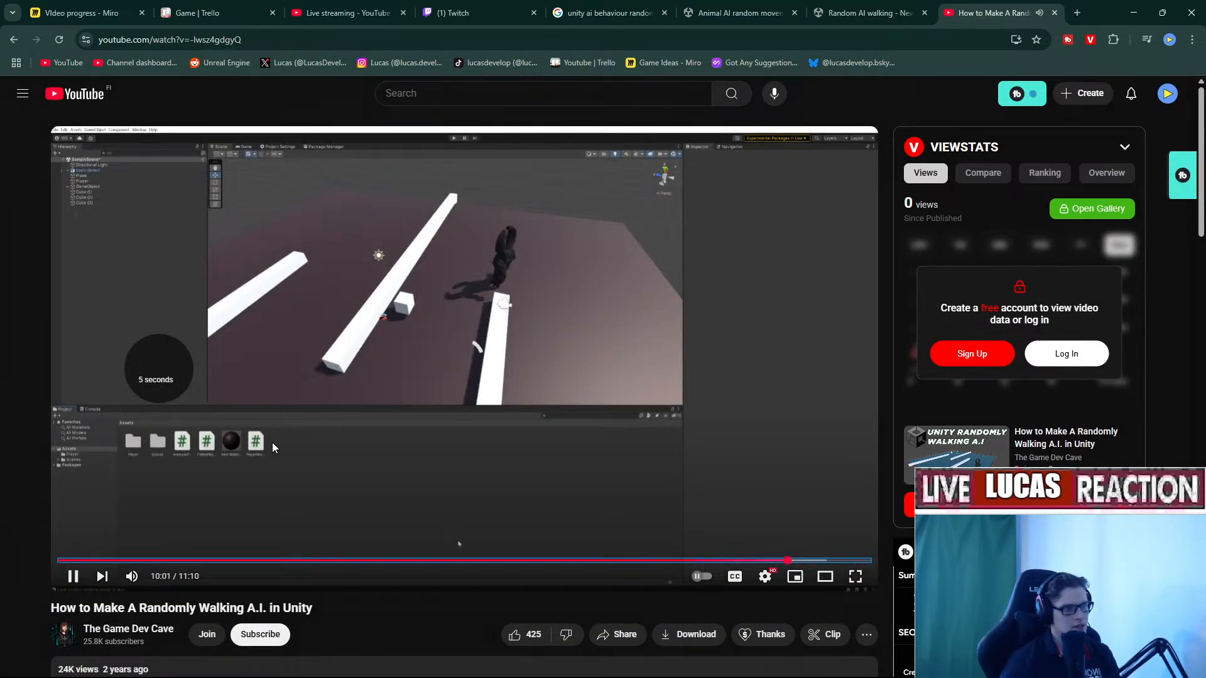
Check the Random AI walking and Animal AI forum threads, then return to Unity.
key(ctrl+shift+Tab)
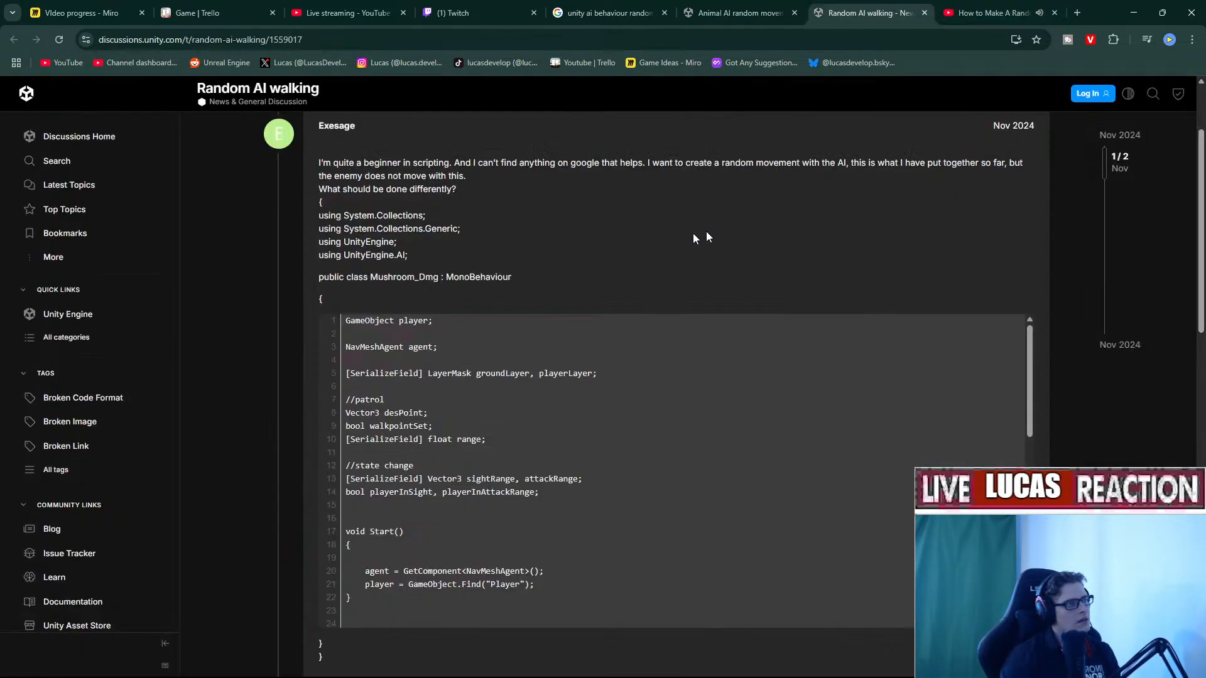
click(748, 7)
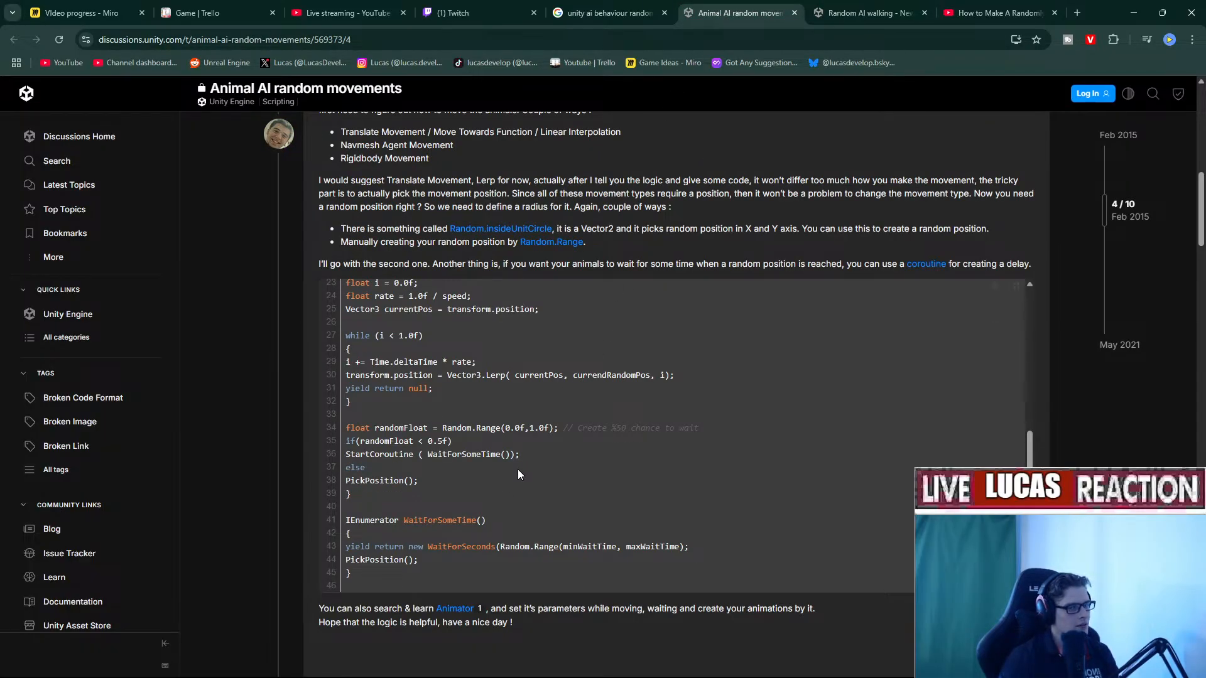
click(1132, 13)
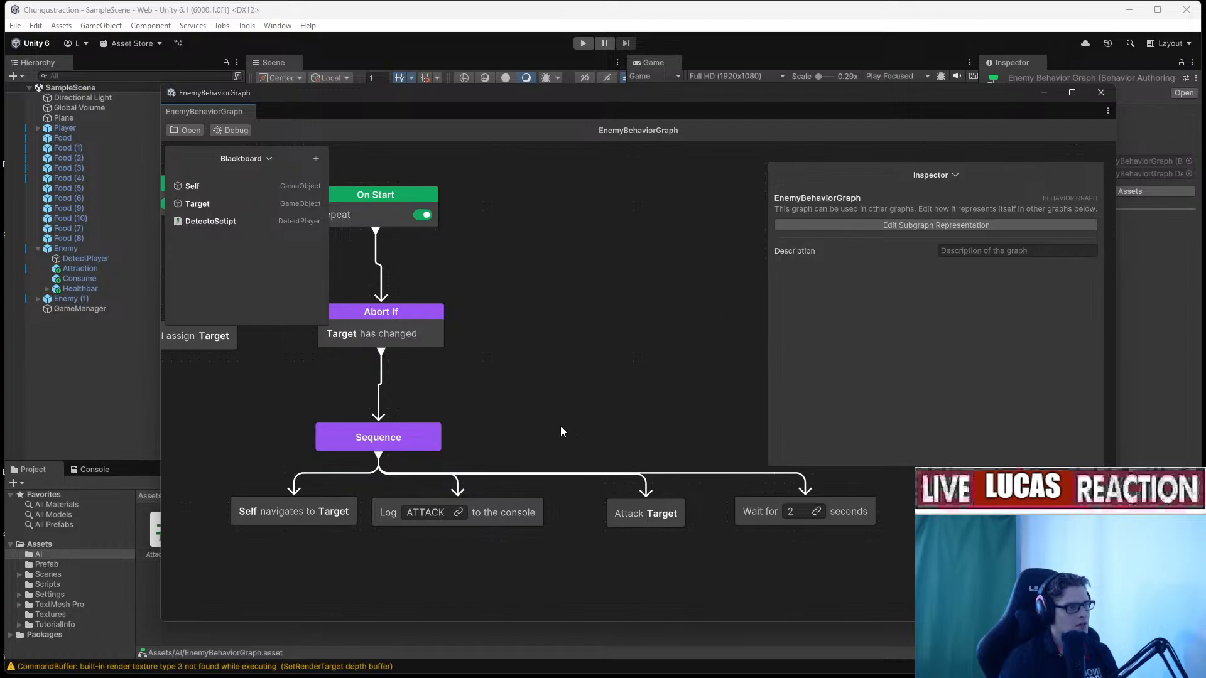
middle_drag(560, 431, 570, 381)
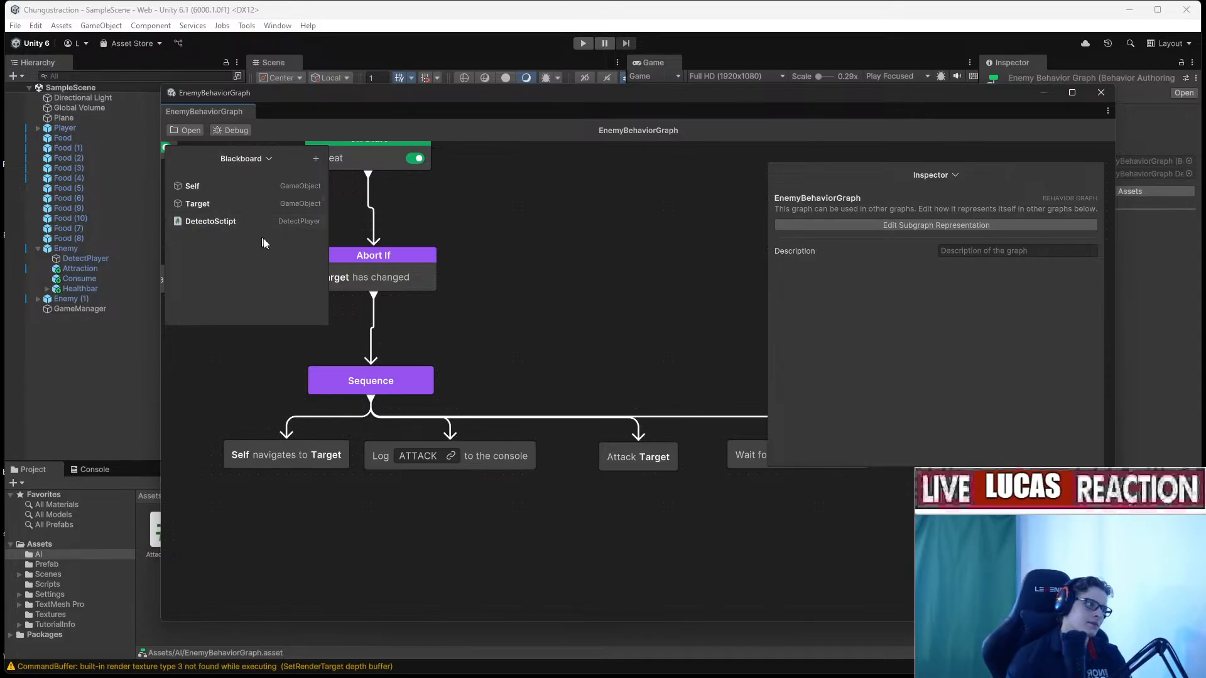
Add an exposed Vector3 blackboard variable called MoveTo, defaulting to 0,0,0.
click(316, 159)
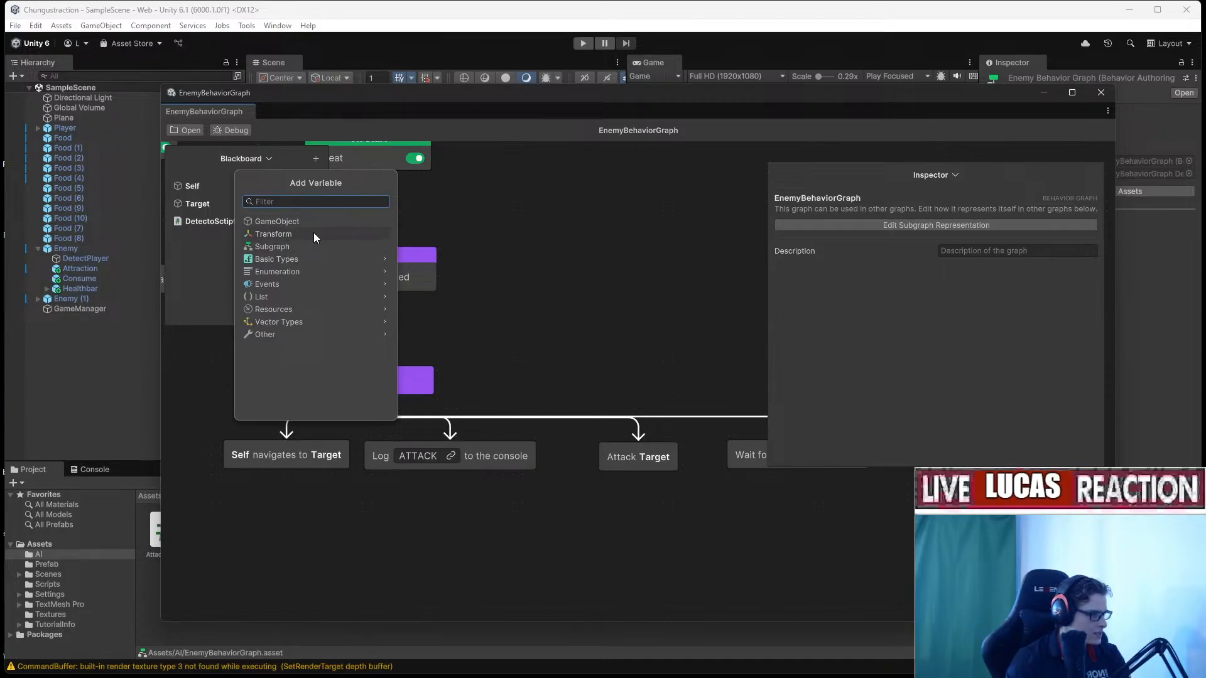
text(vect)
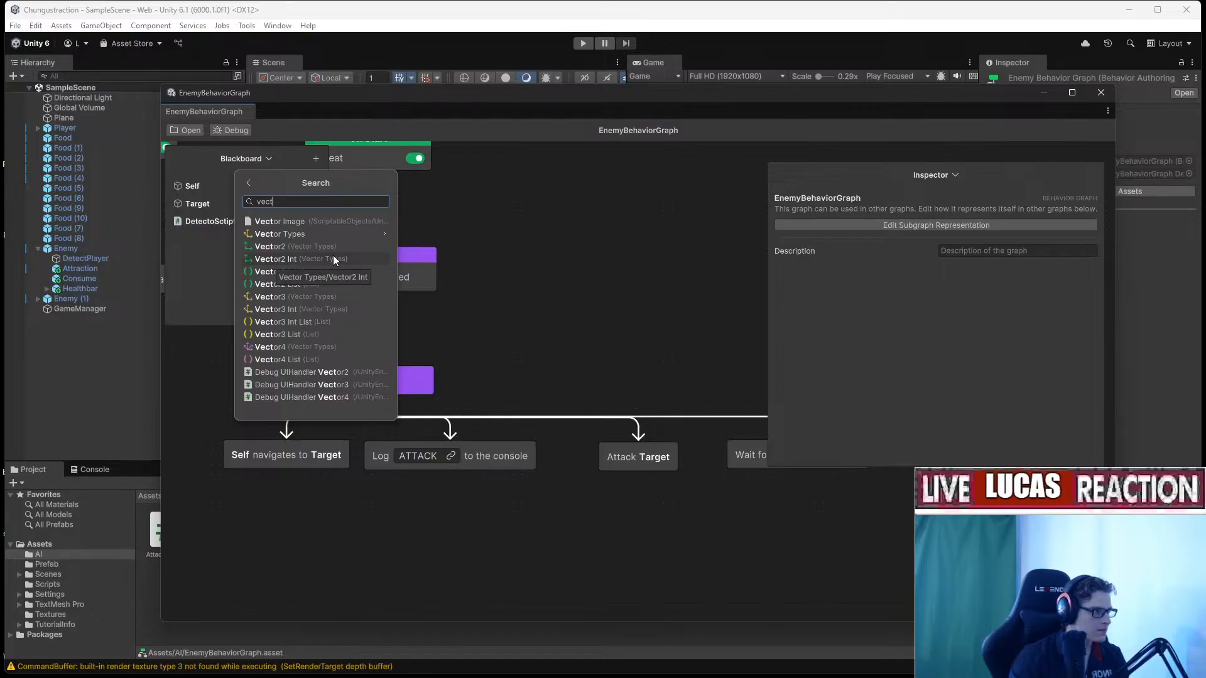
text(or3)
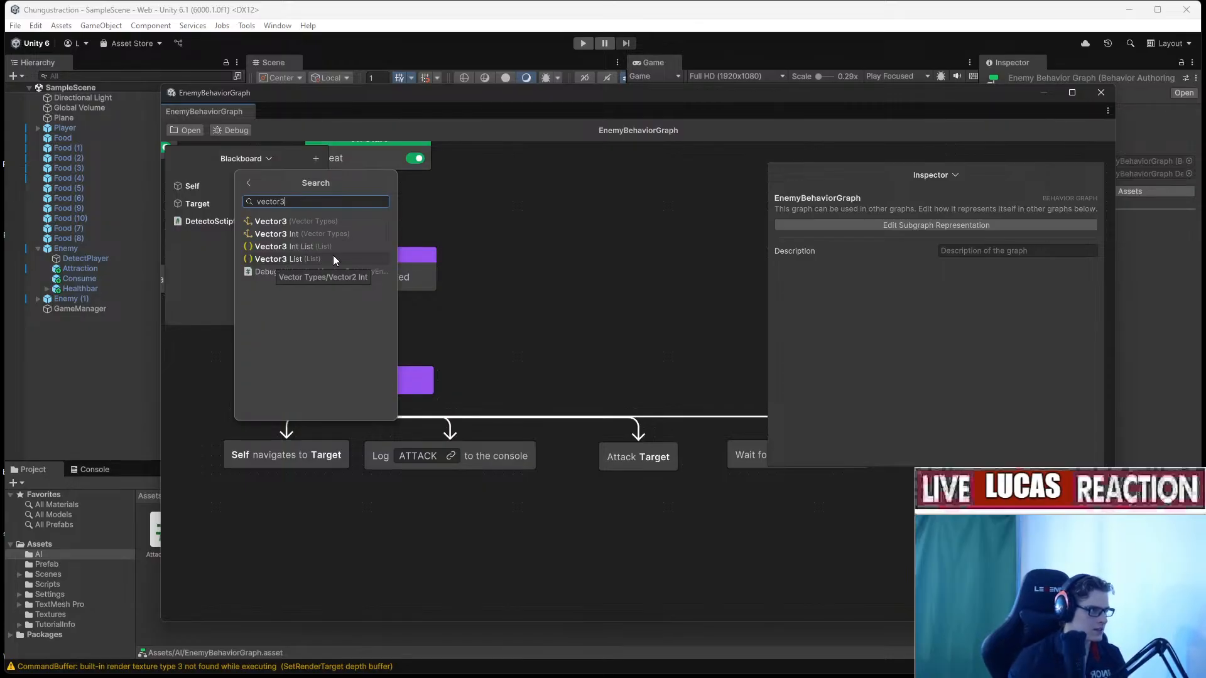
key(ctrl+a)
click(350, 217)
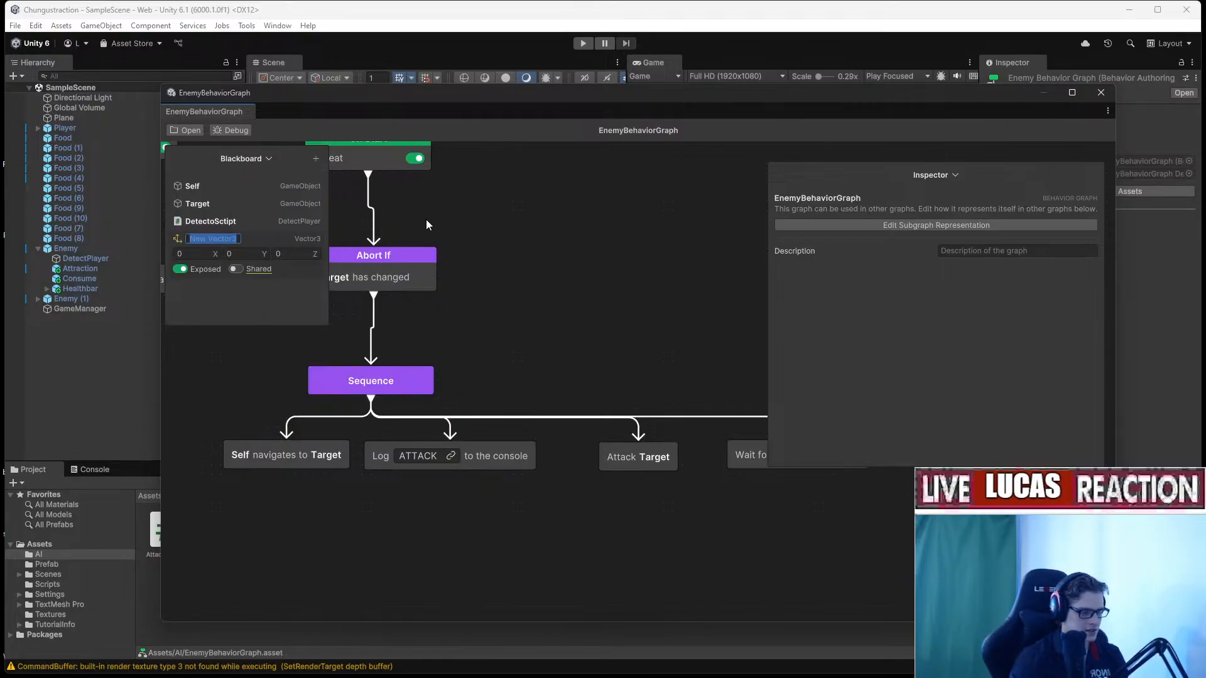
text(MoveTo)
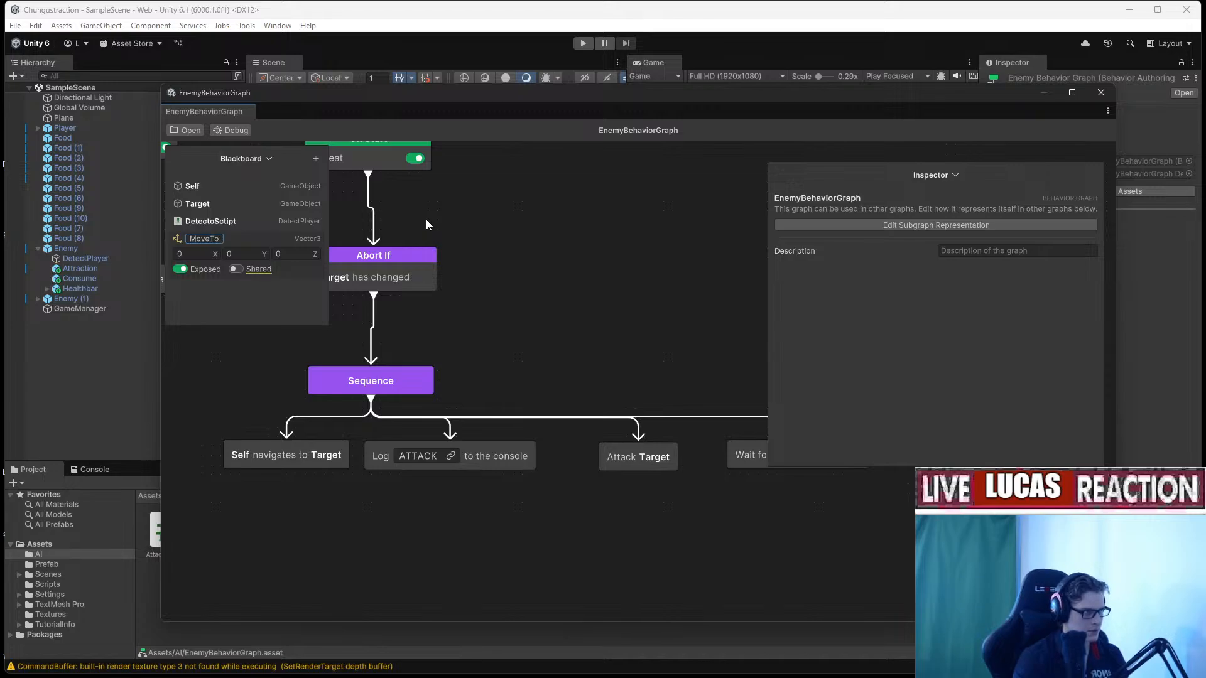
key(Return)
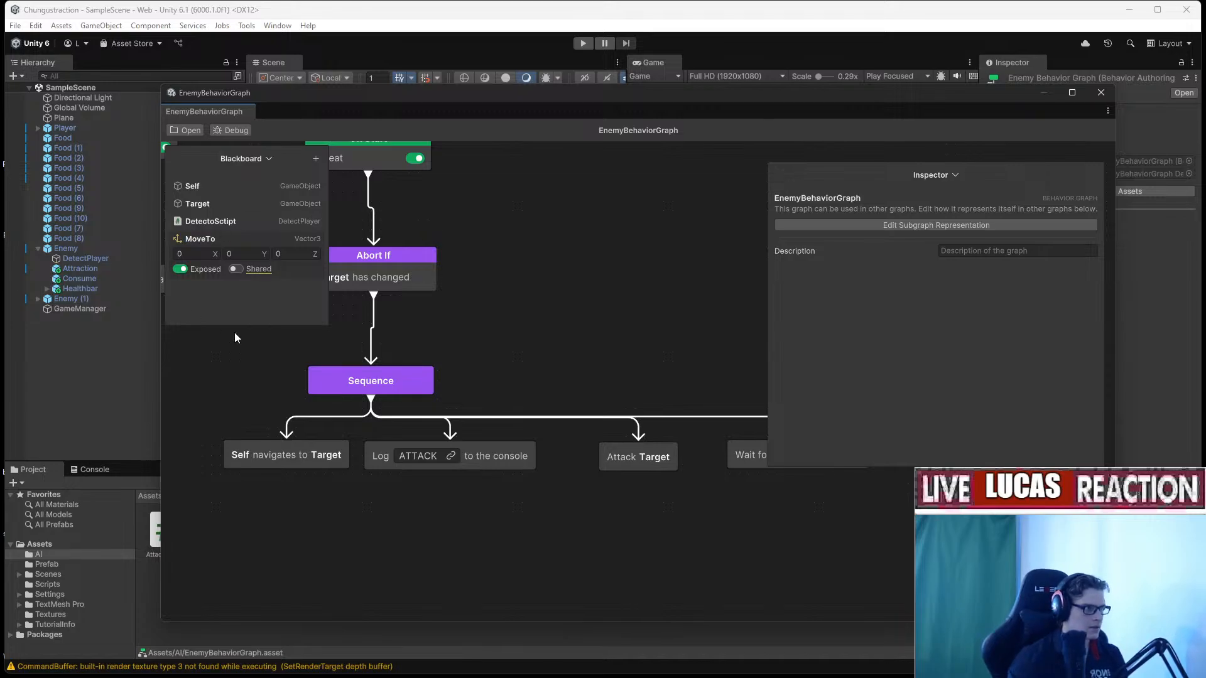
middle_drag(464, 343, 598, 301)
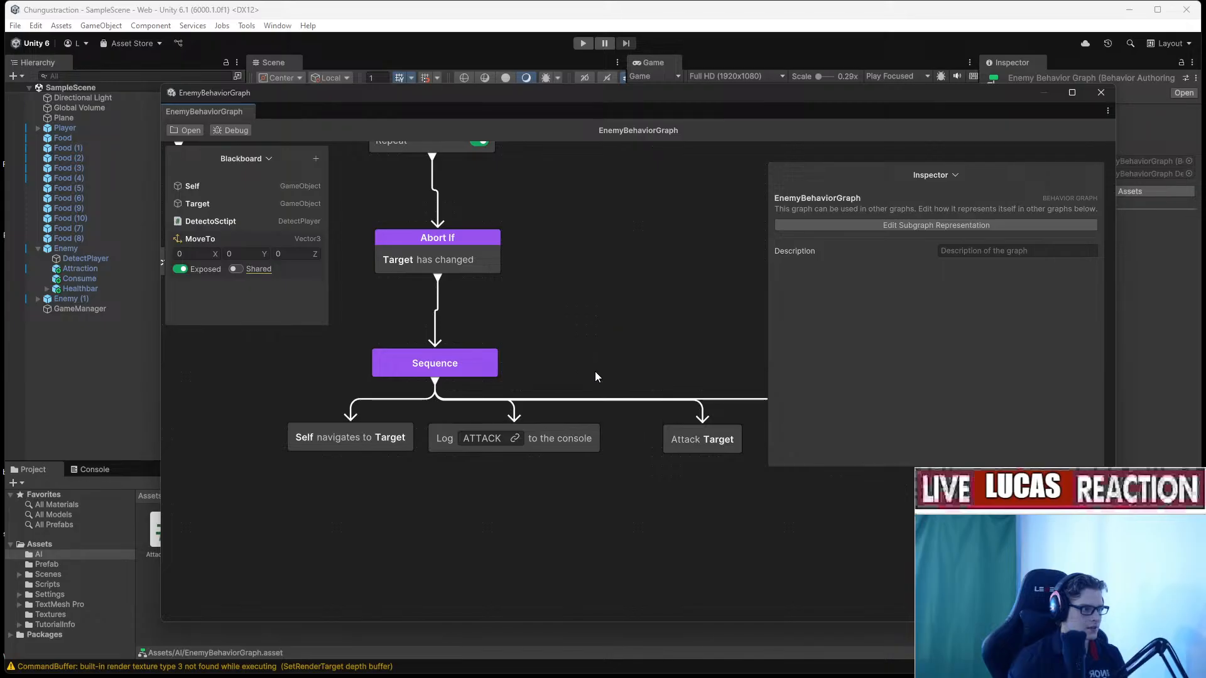
middle_drag(591, 498, 626, 513)
click(506, 380)
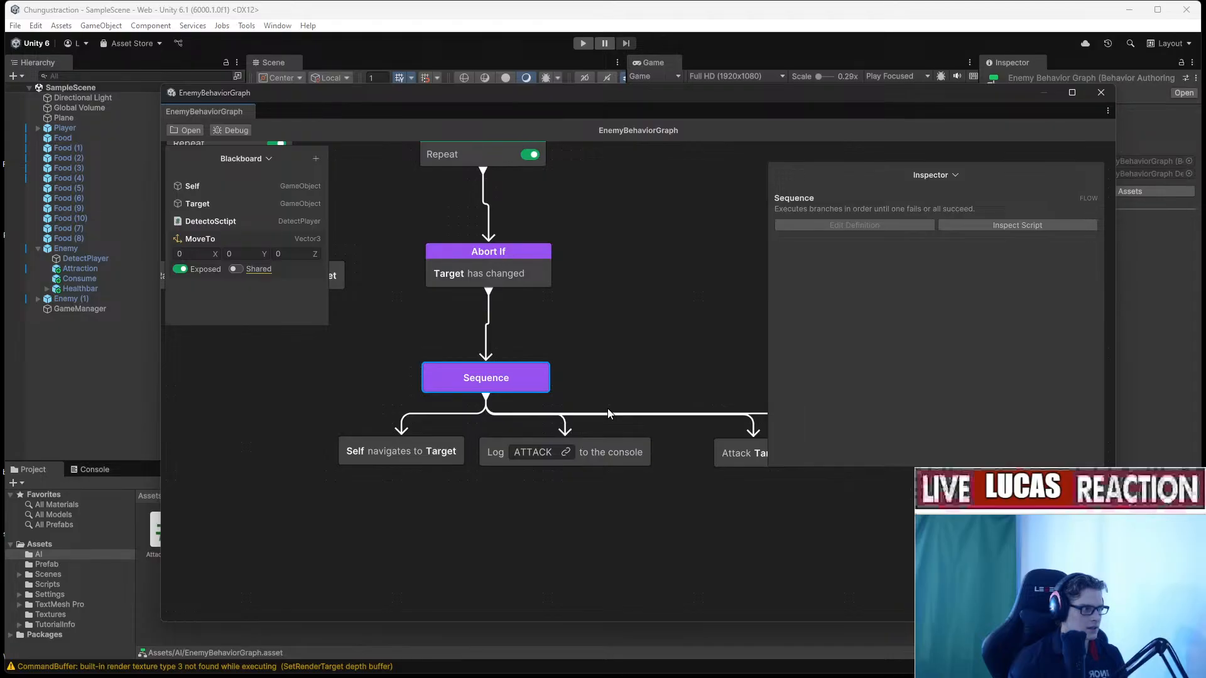
Create a new MonoBehaviour script in Assets/AI named GenerateLocationToMoveTo.
drag(611, 94, 828, 82)
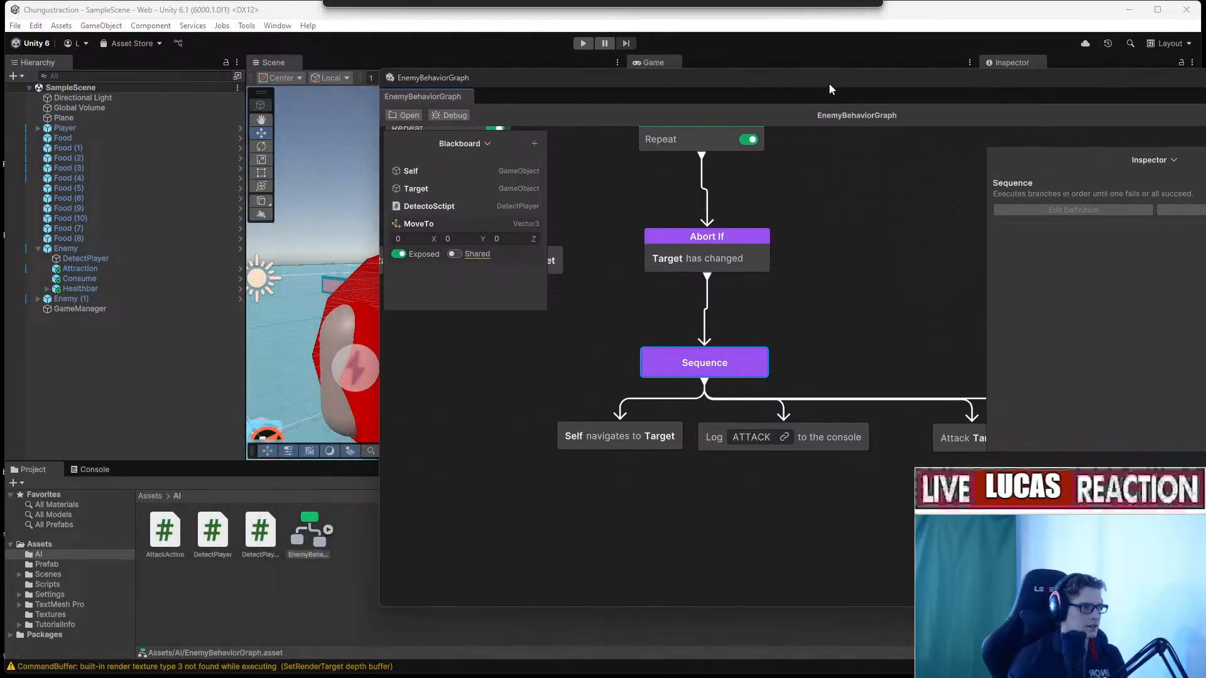
right_click(331, 585)
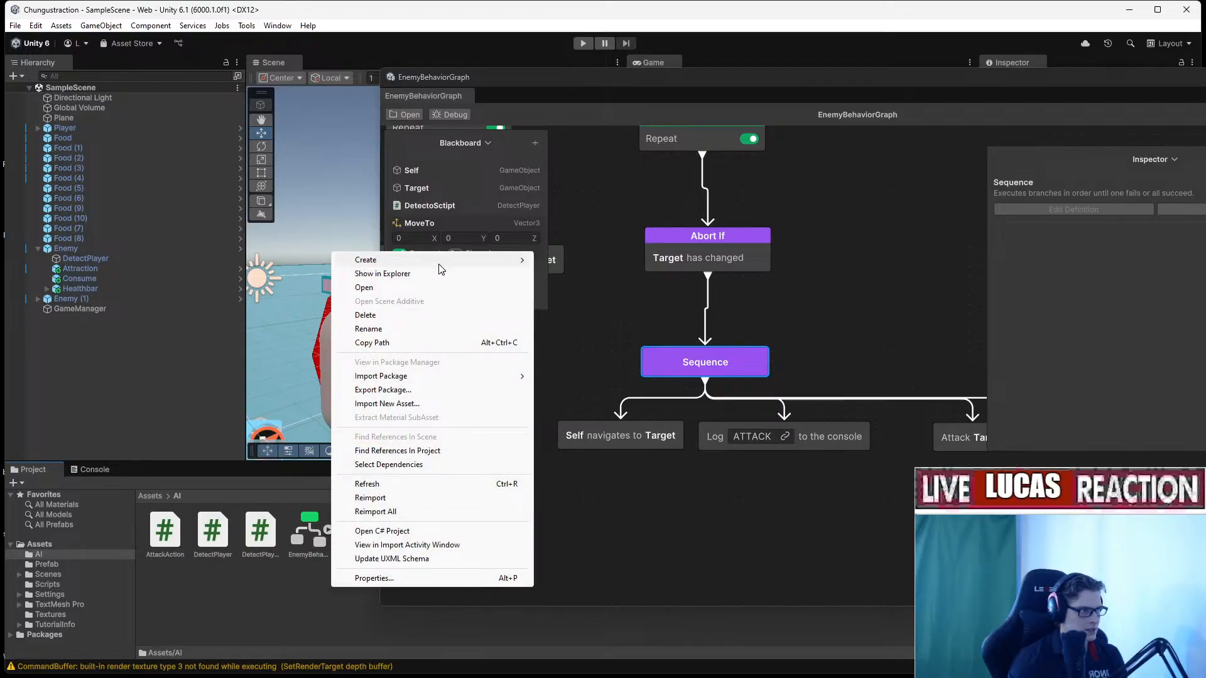
mouse_move(367, 260)
click(603, 288)
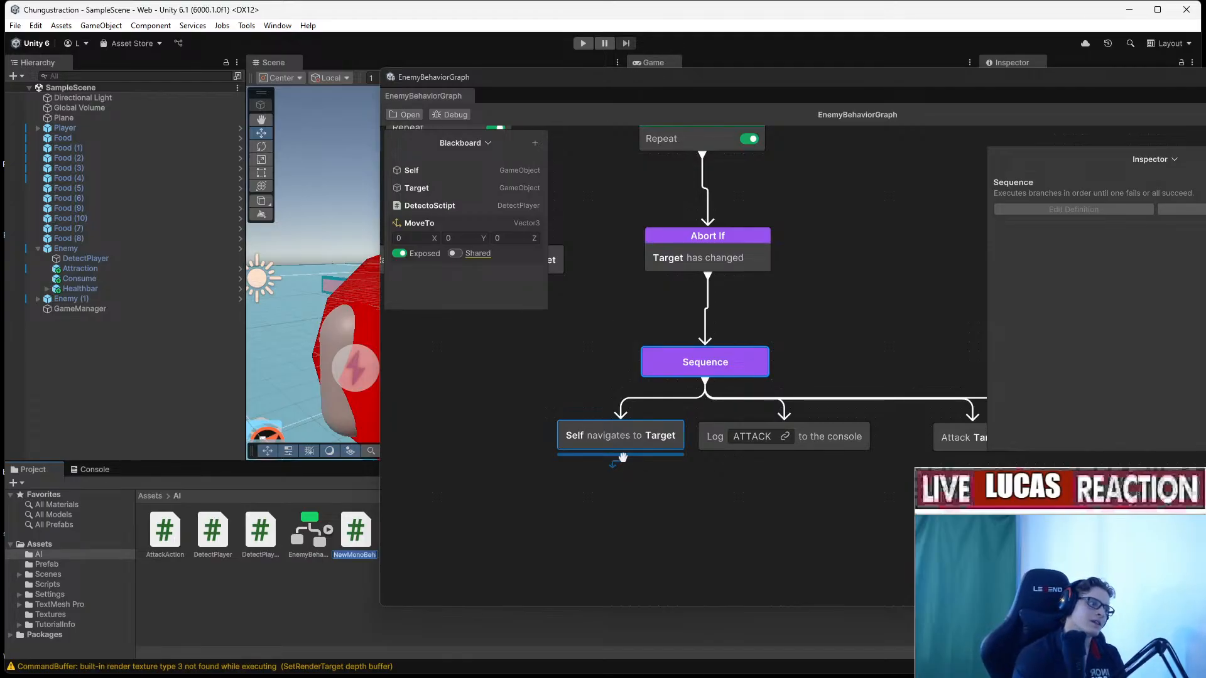
text(Gener)
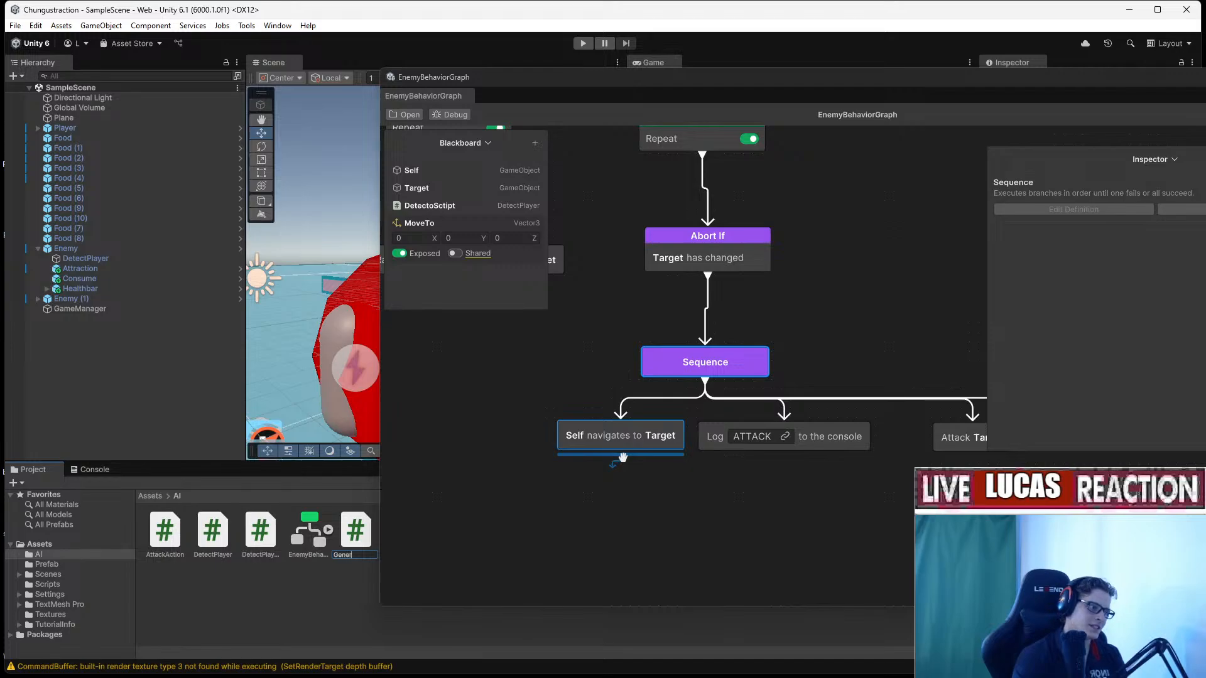
text(ateL)
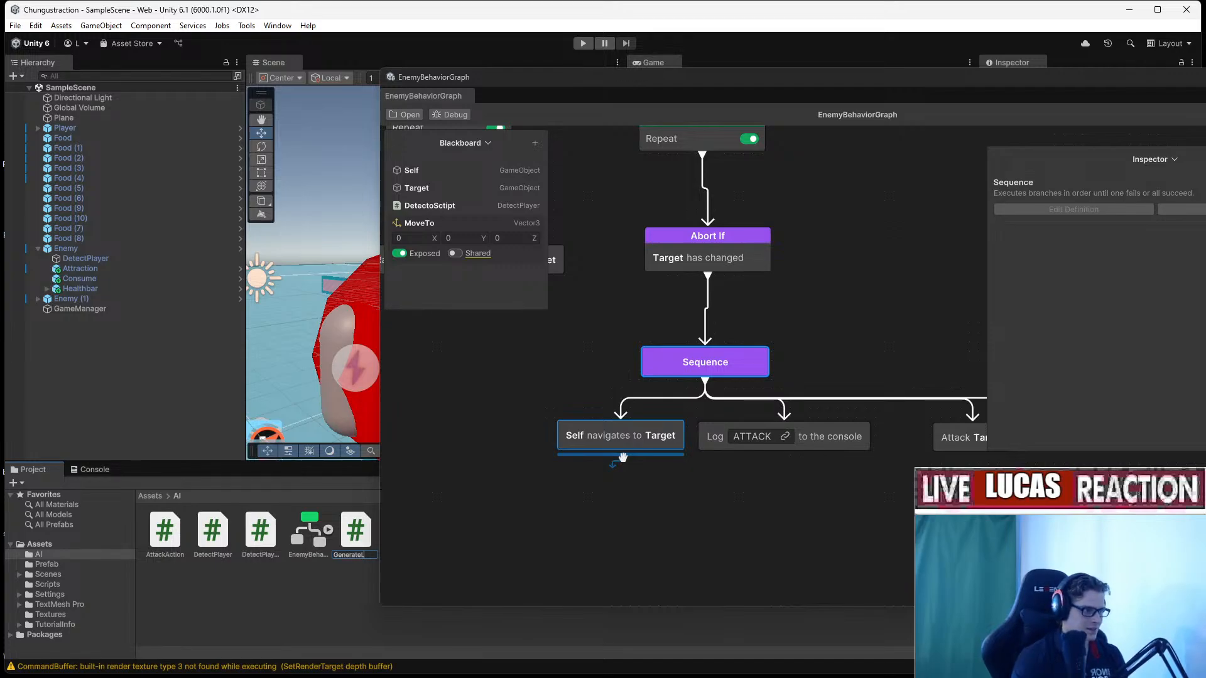
text(ocation)
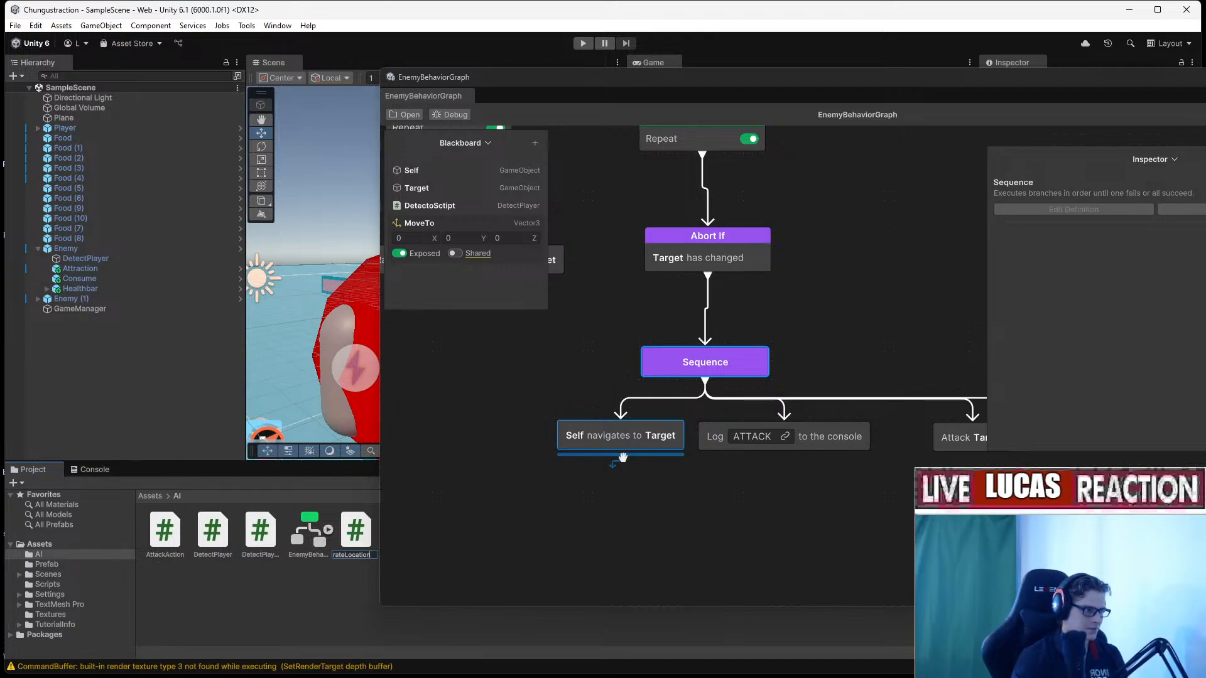
text(T)
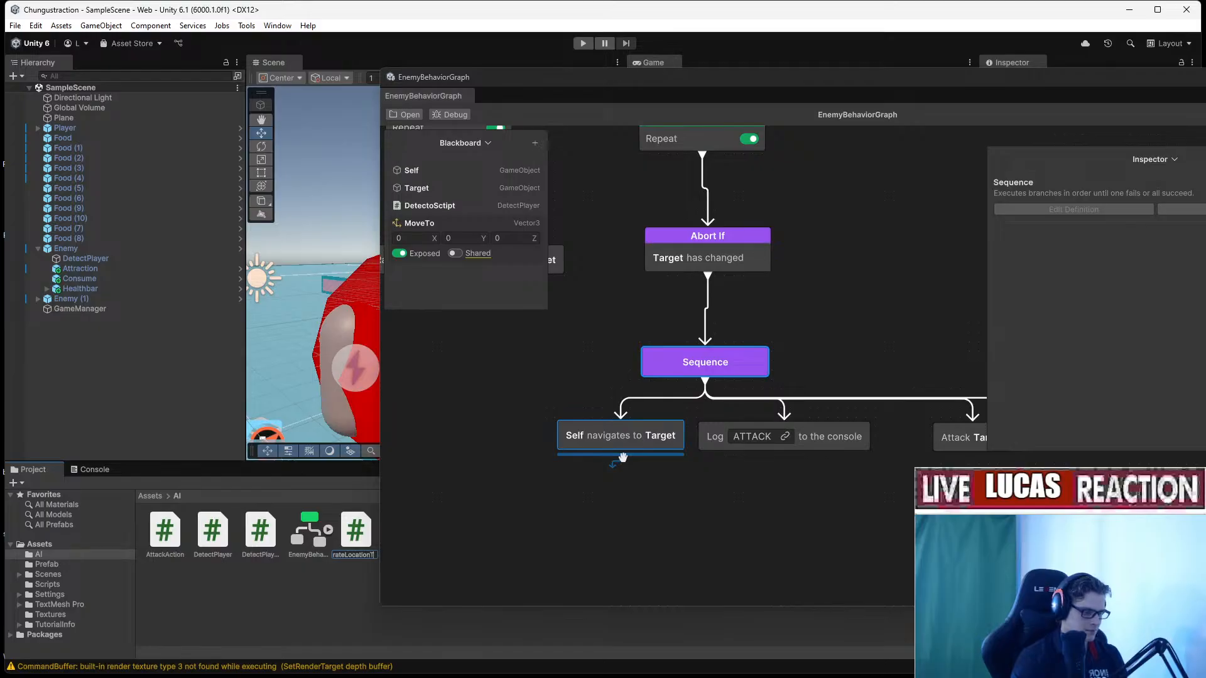
text(oMoveTo)
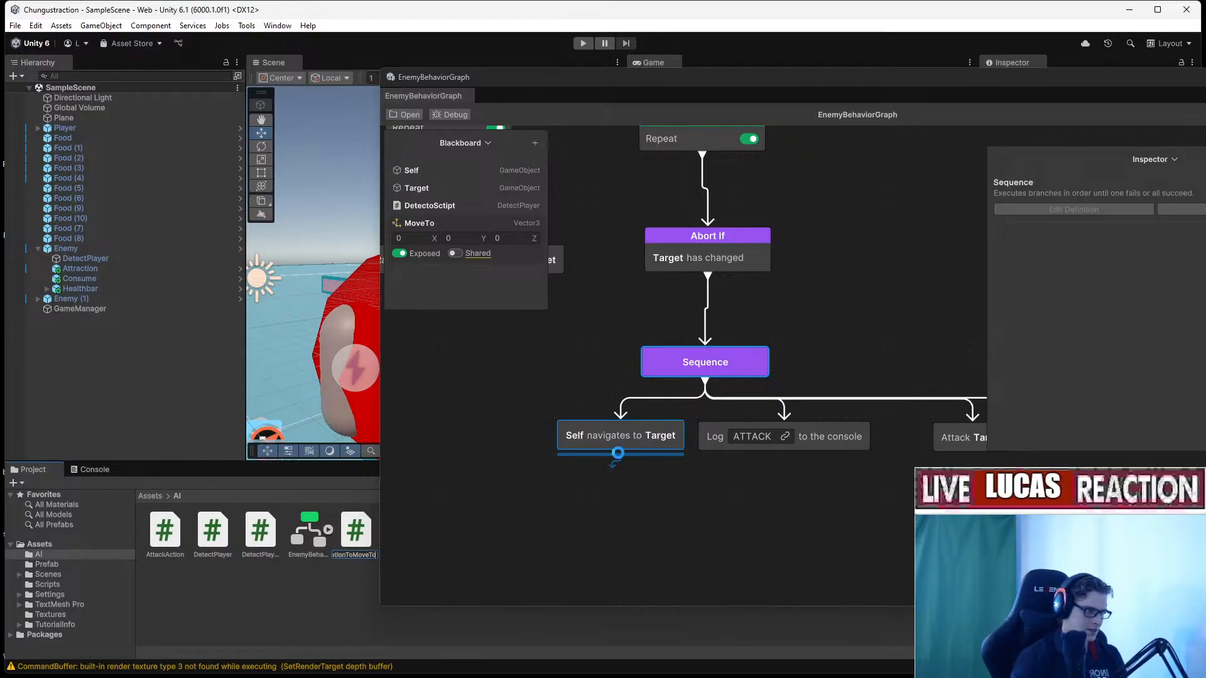
key(Return)
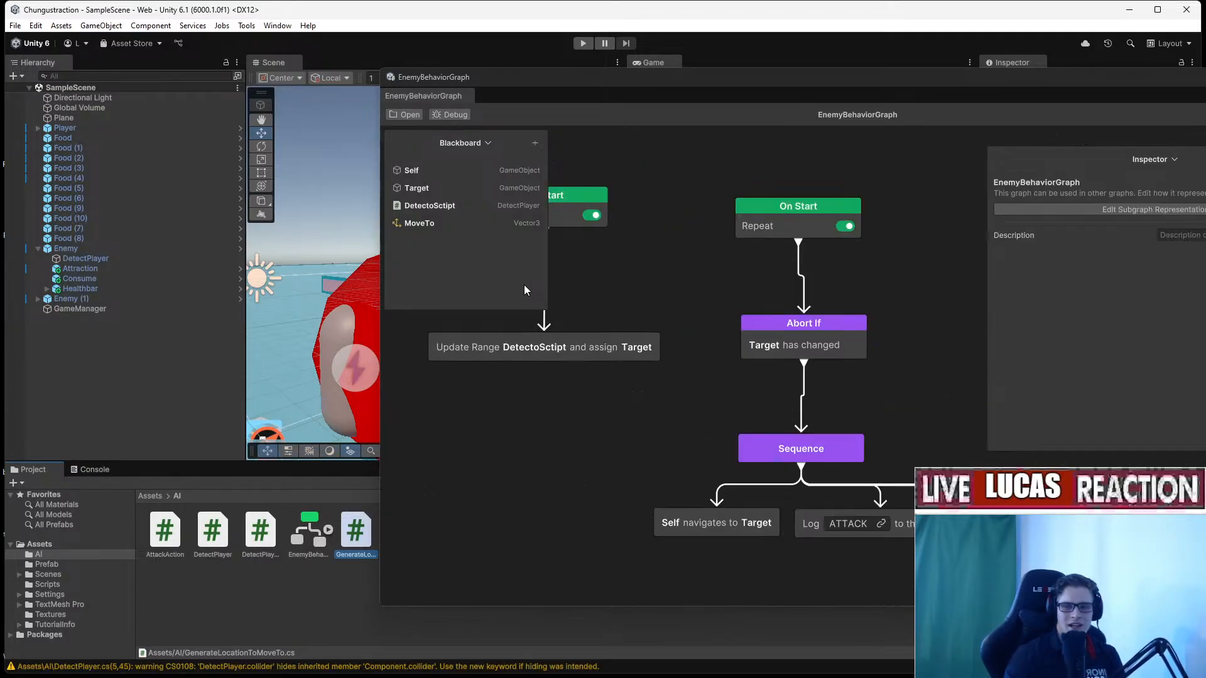
Open GenerateLocationToMoveTo.cs in Rider, then open DetectPlayer.cs for reference.
click(812, 665)
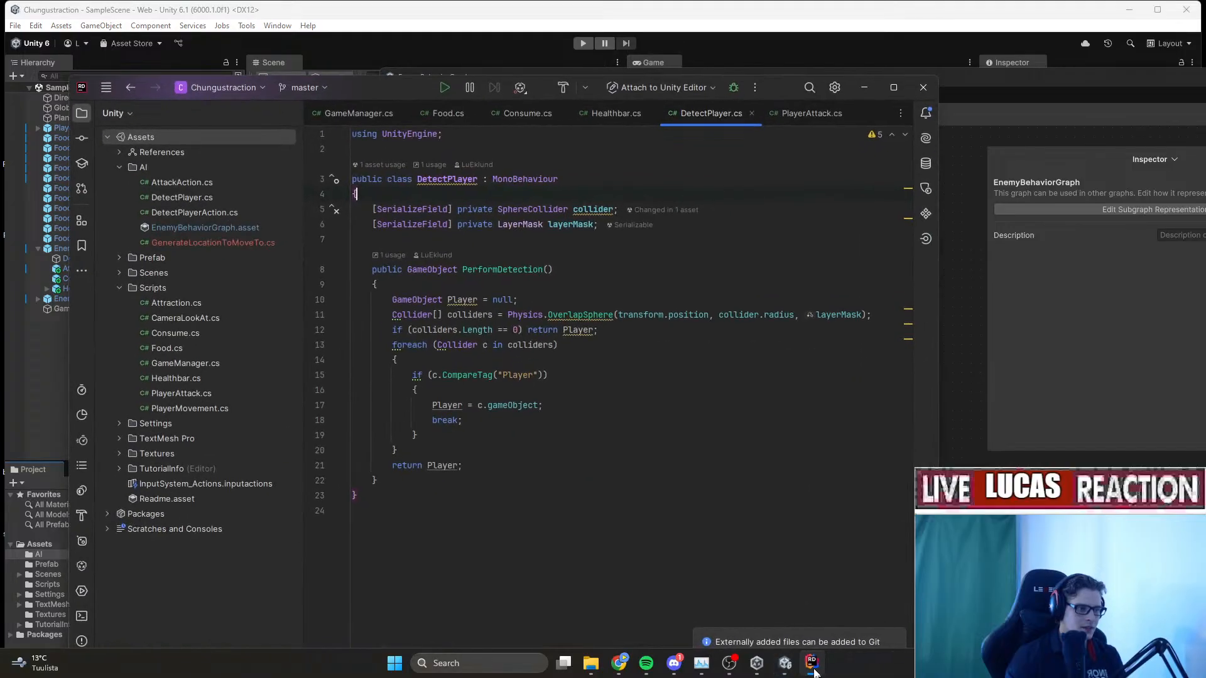
click(207, 245)
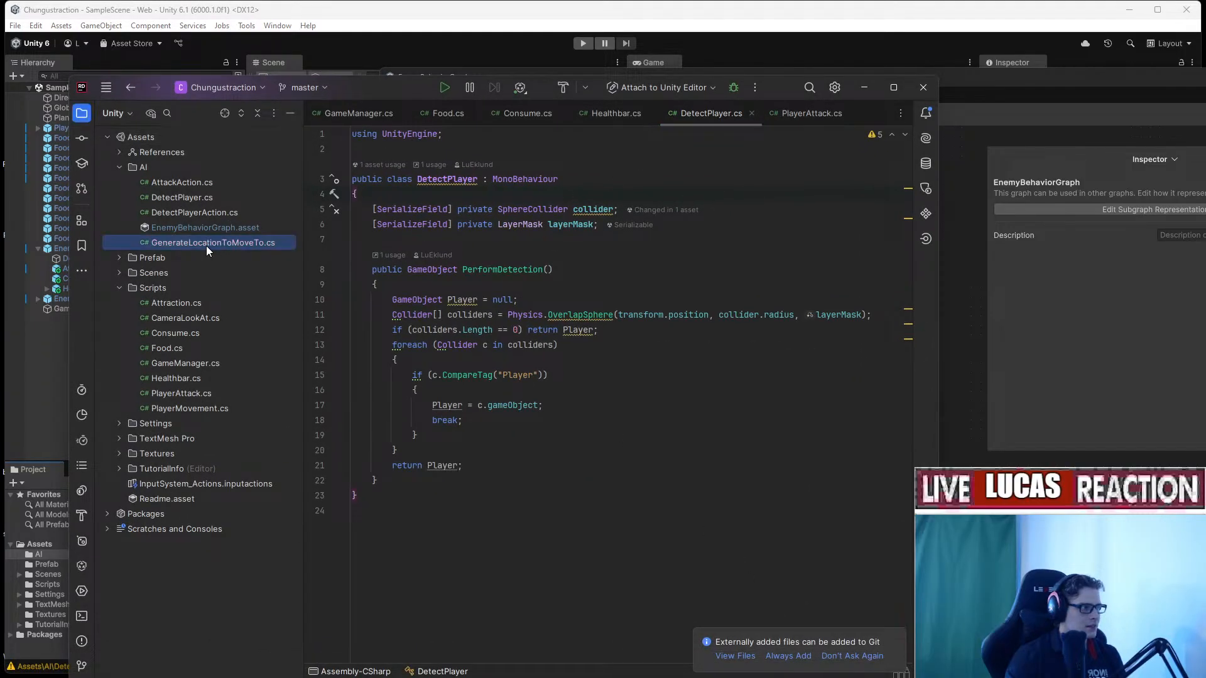
double_click(206, 246)
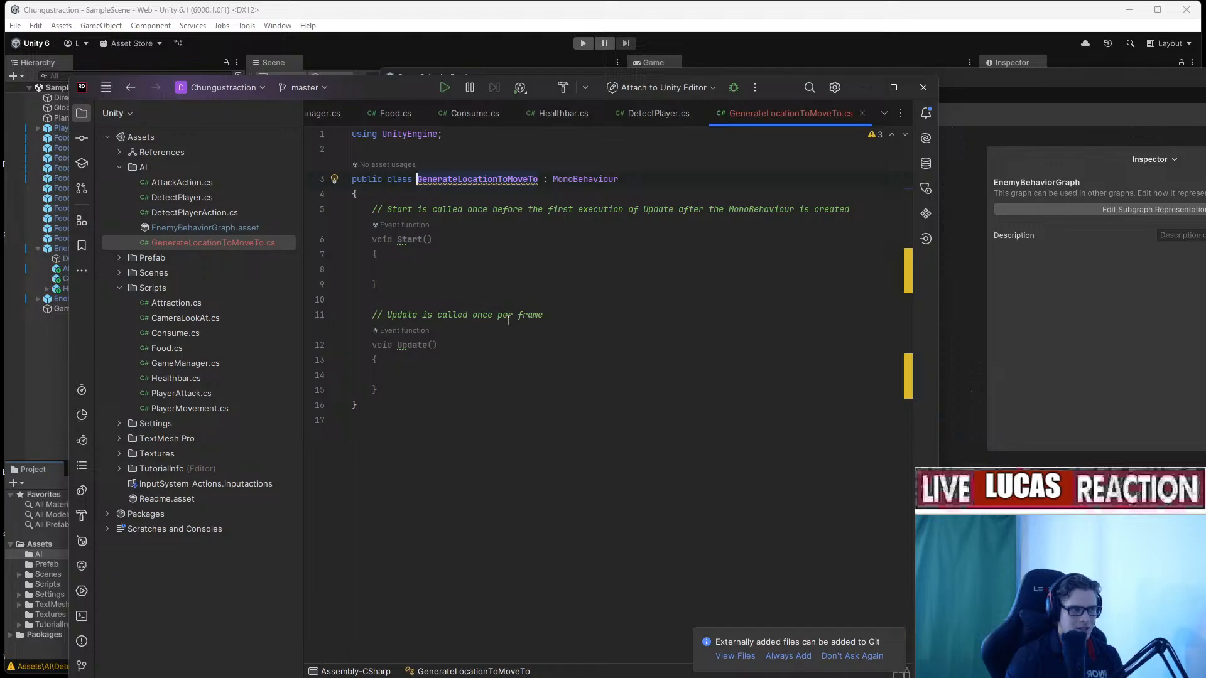
drag(770, 92, 809, 162)
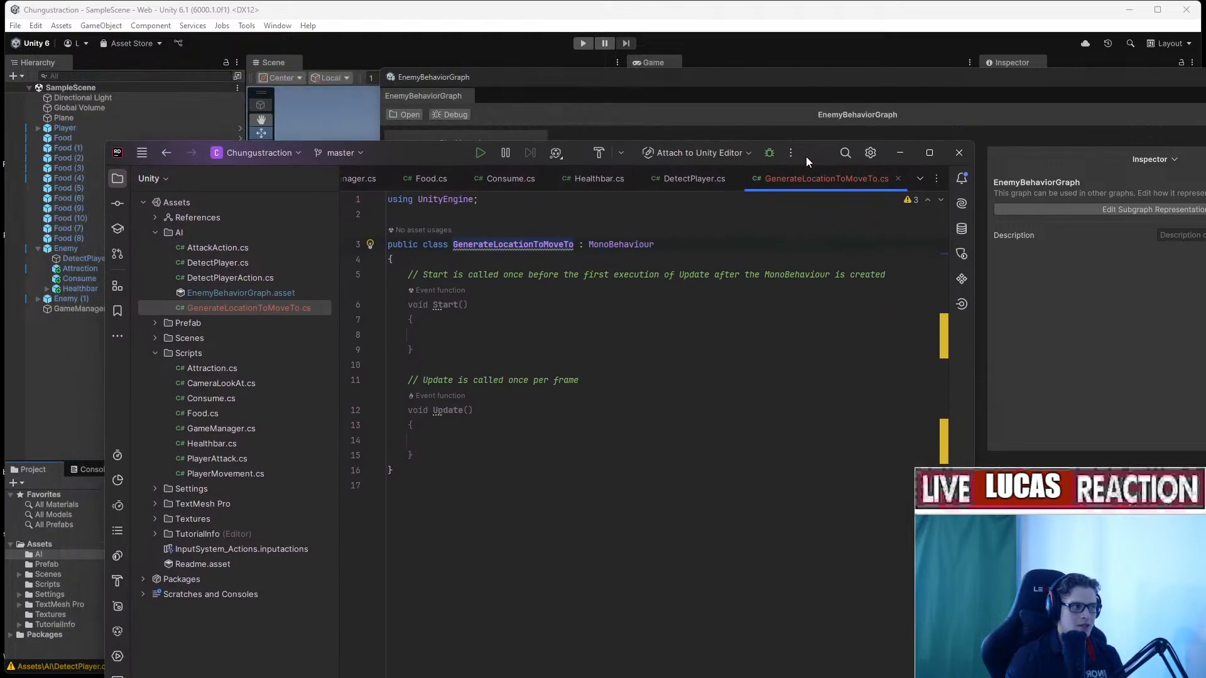
double_click(250, 266)
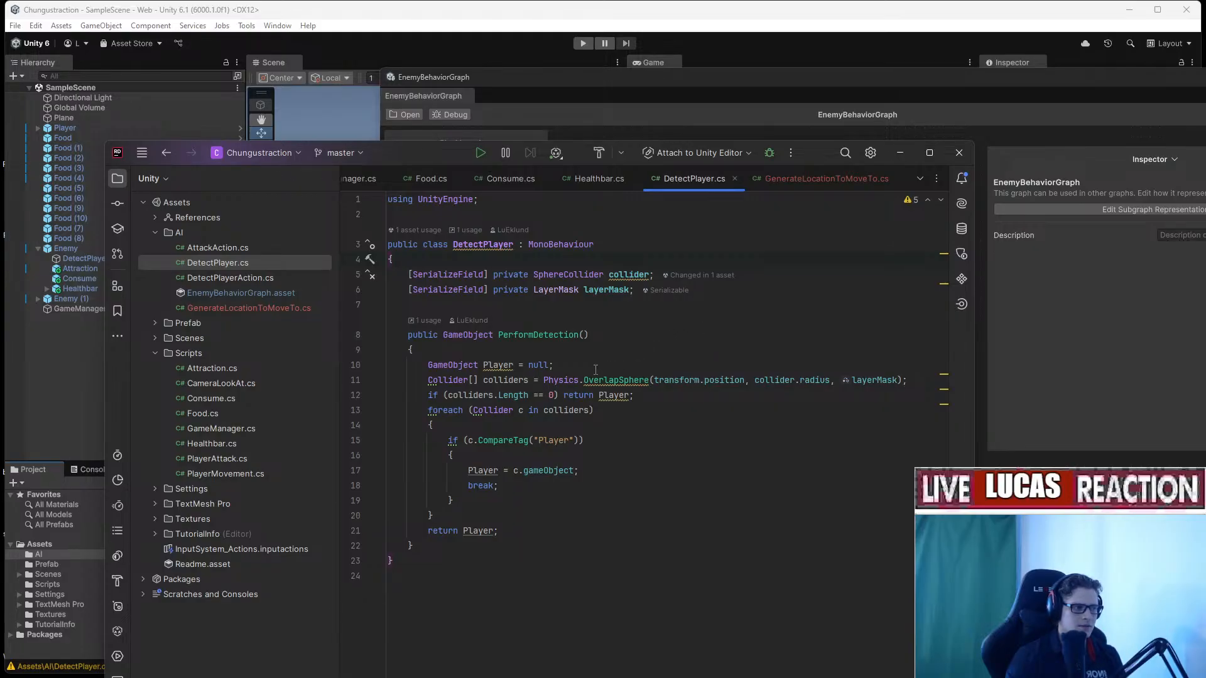
Clear the Start and Update stubs out of the GenerateLocationToMoveTo class.
double_click(250, 308)
click(651, 334)
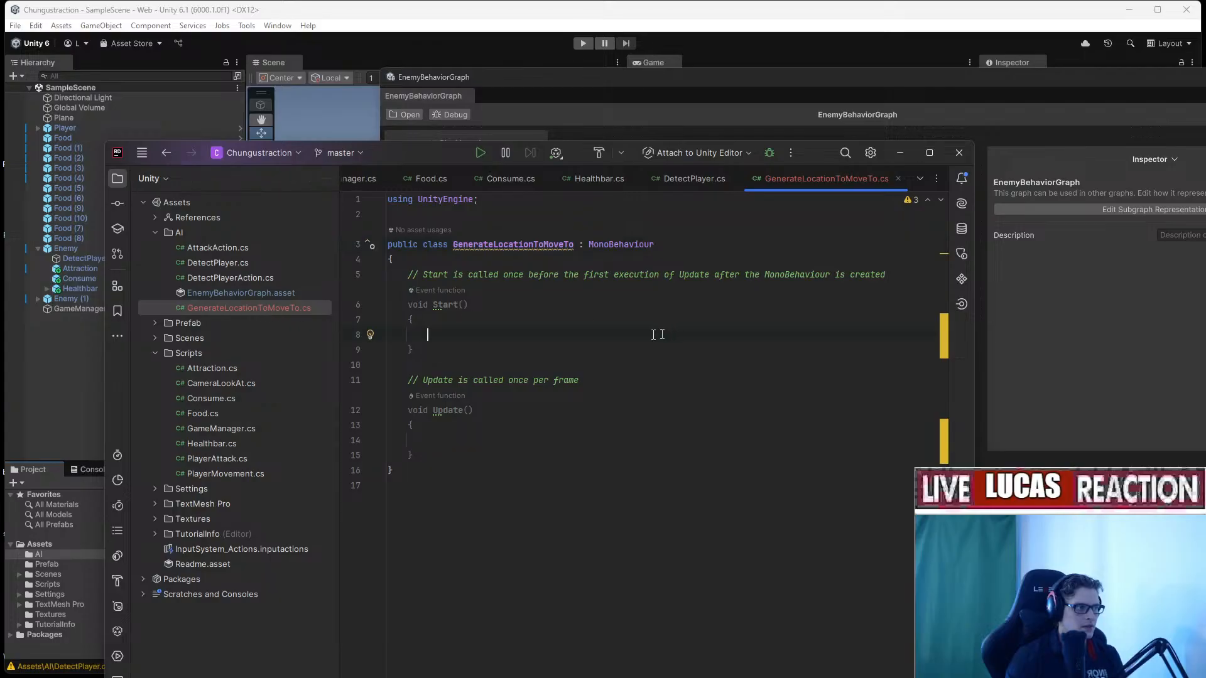
drag(471, 459, 331, 273)
key(BackSpace)
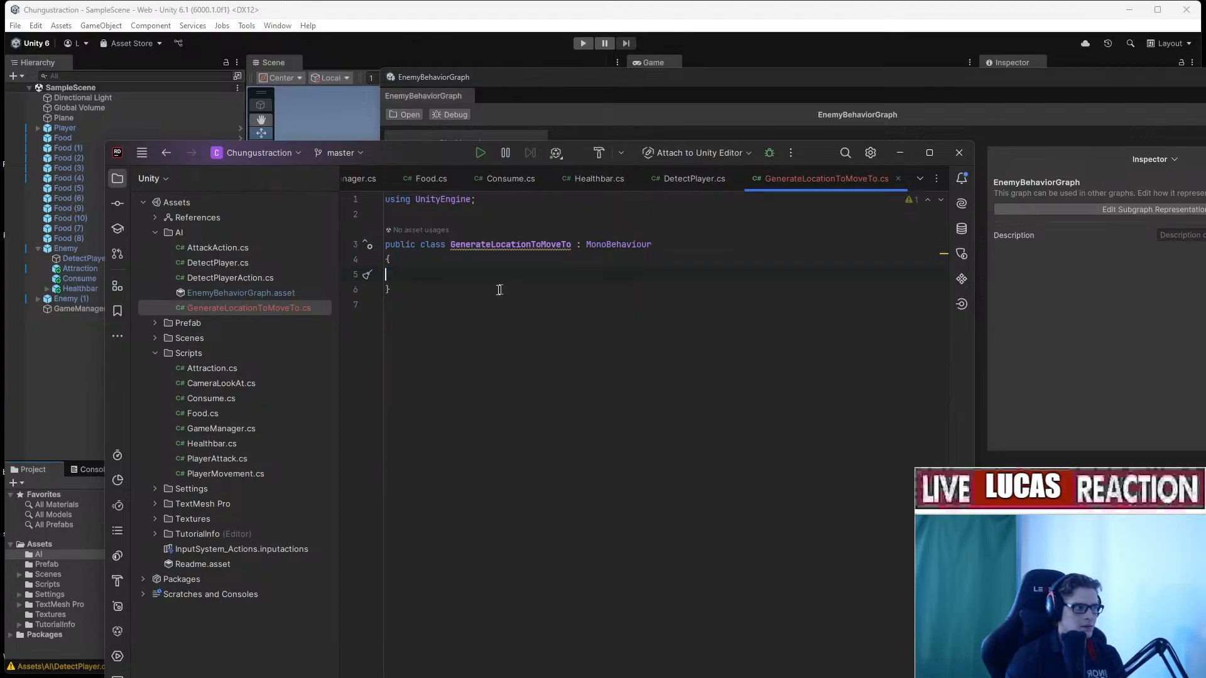
key(Tab)
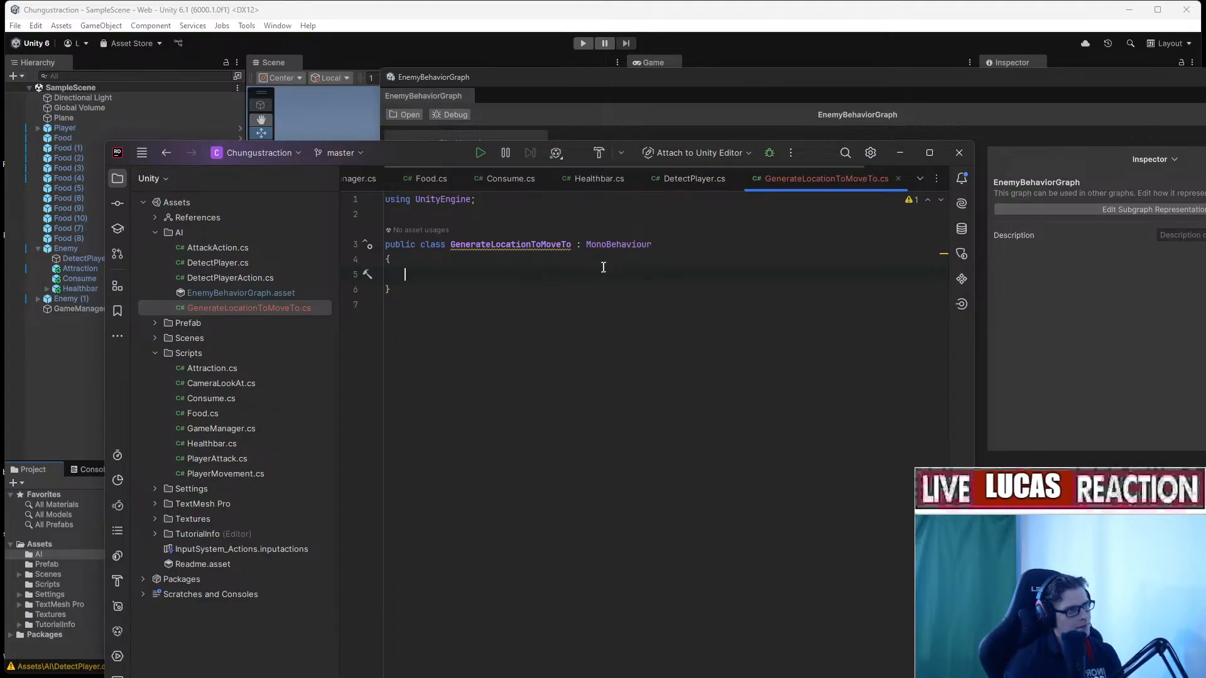
text(Gene)
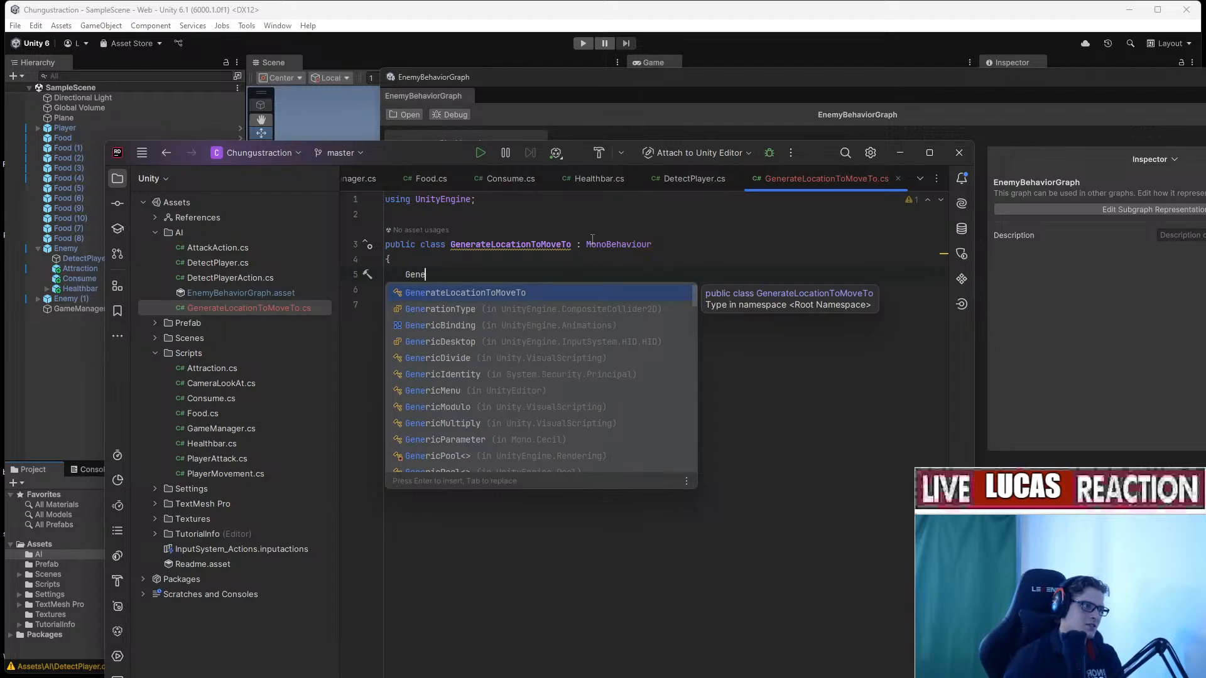
click(506, 276)
key(ctrl+x)
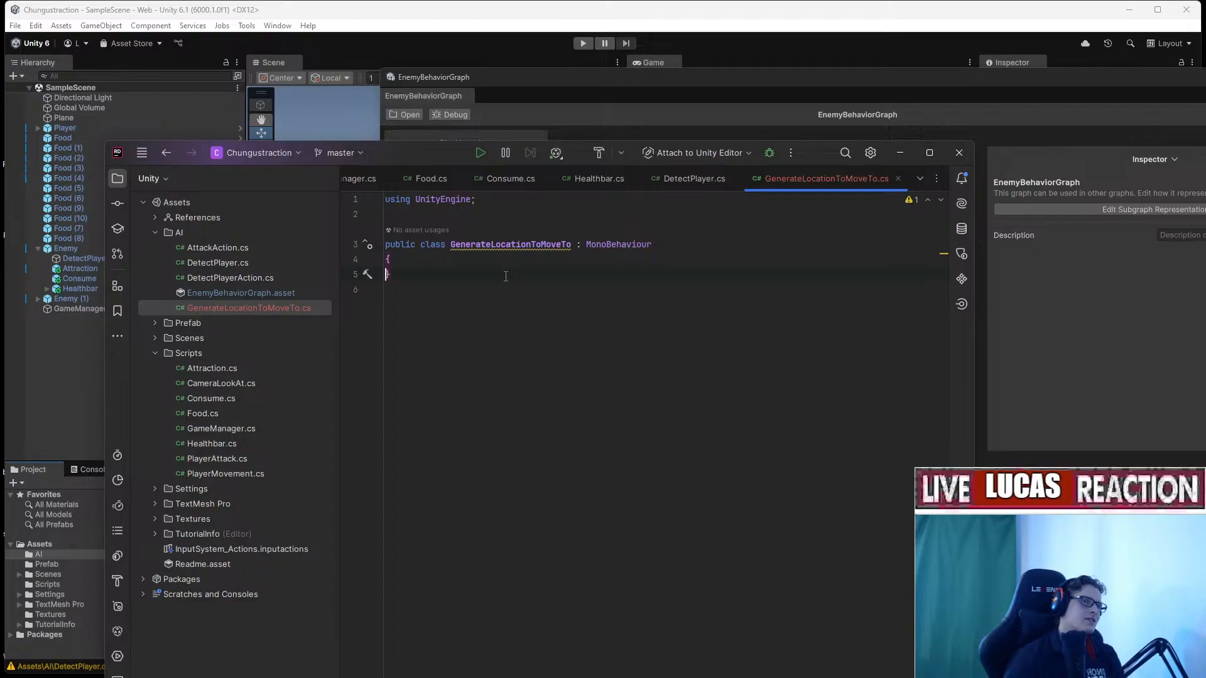
Delete the GenerateLocationToMoveTo.cs file and return to Unity.
click(225, 309)
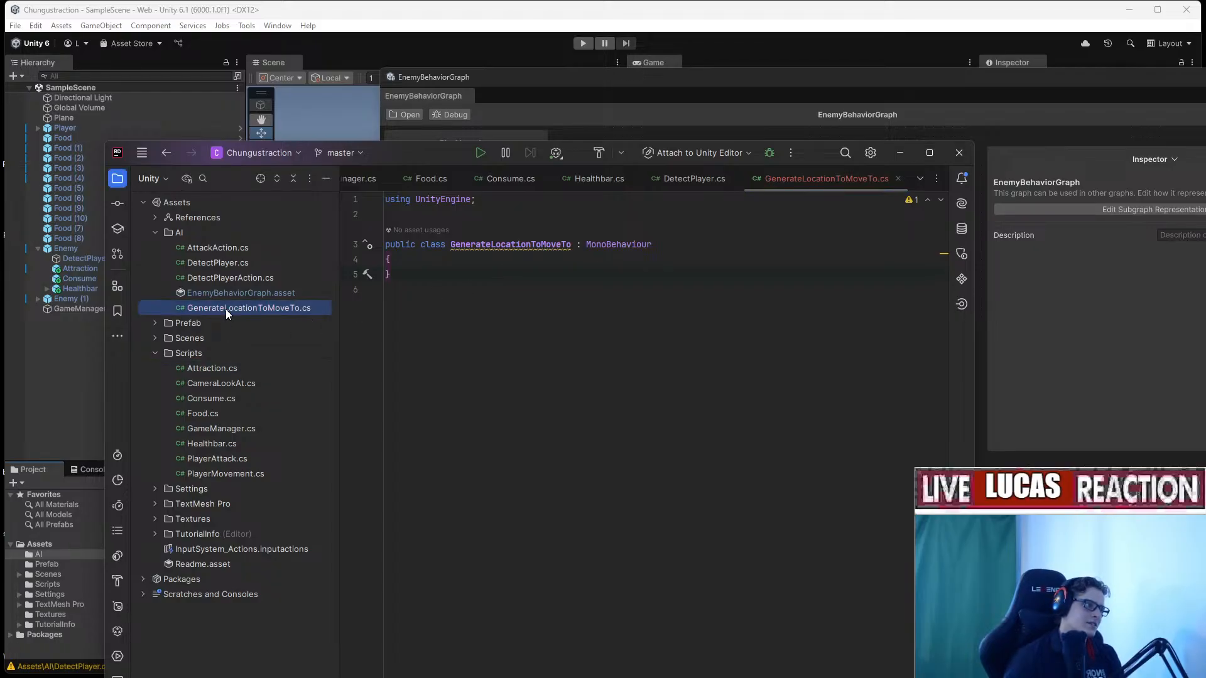
key(Delete)
key(Return)
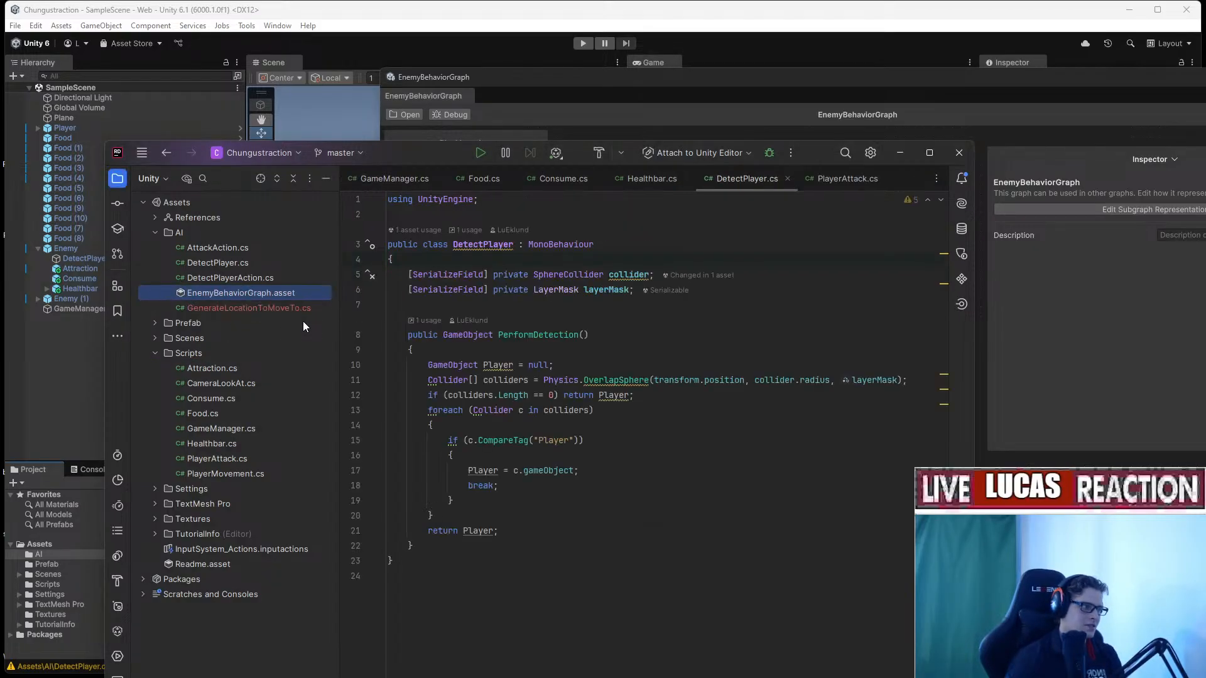
click(909, 155)
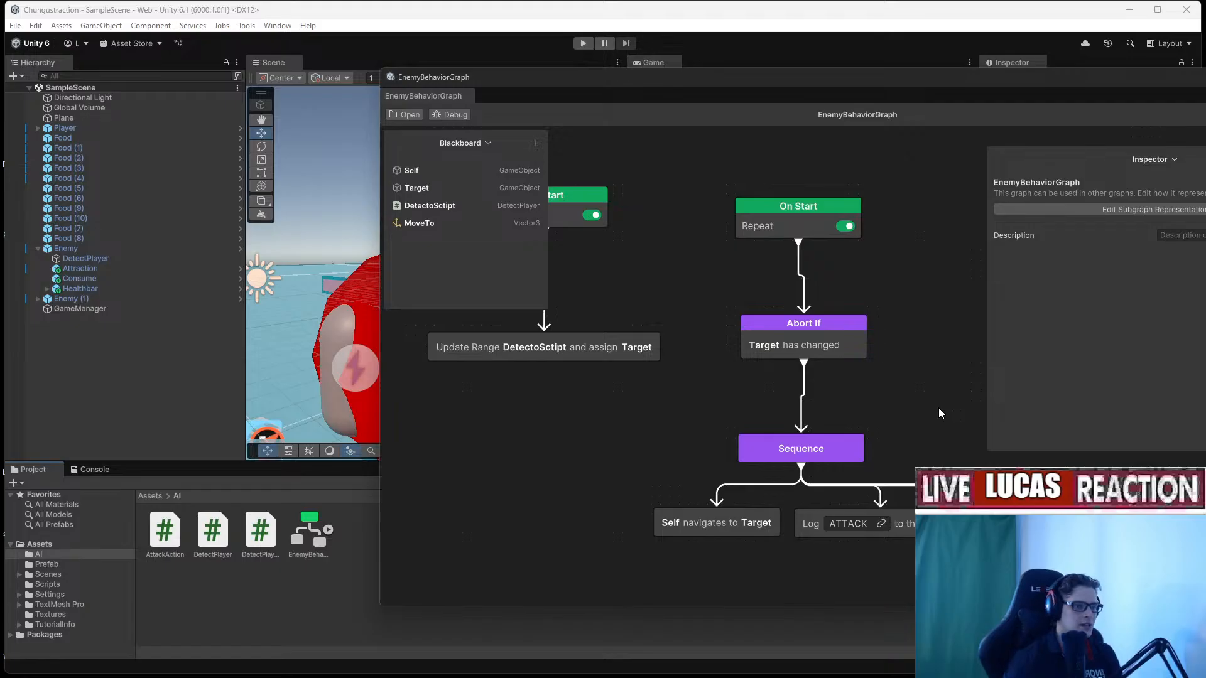
Browse the Action node category in the graph's Add Node panel.
middle_drag(892, 414, 575, 454)
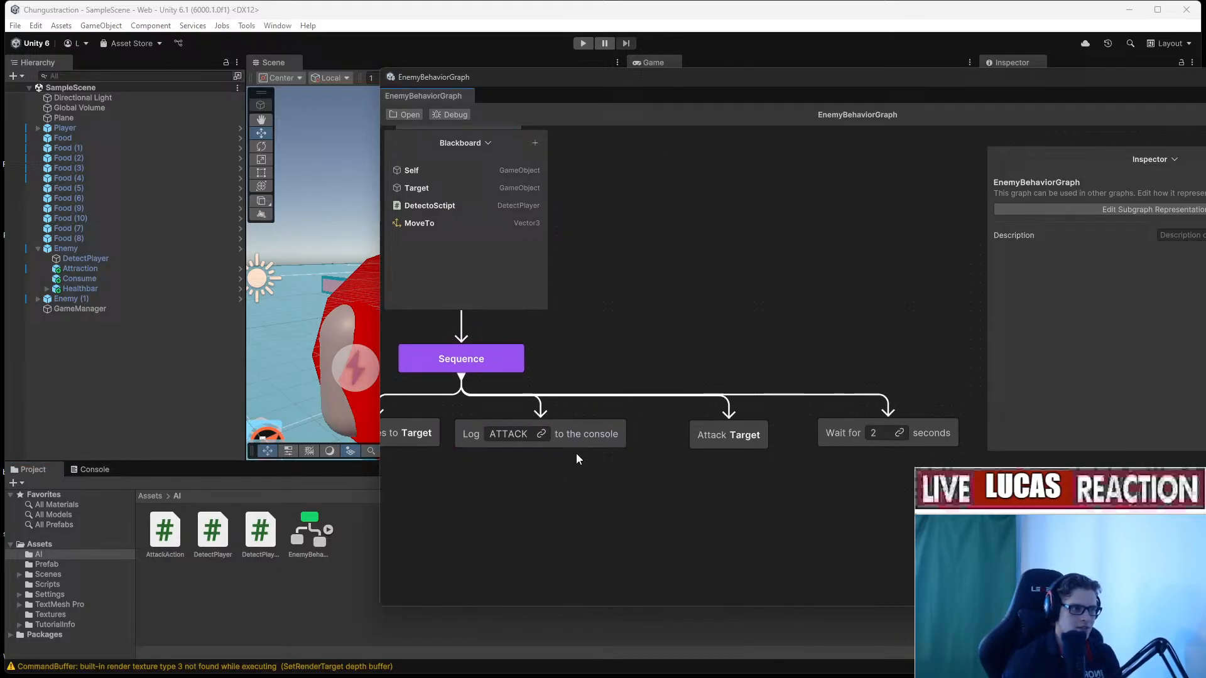
right_click(658, 329)
mouse_move(693, 358)
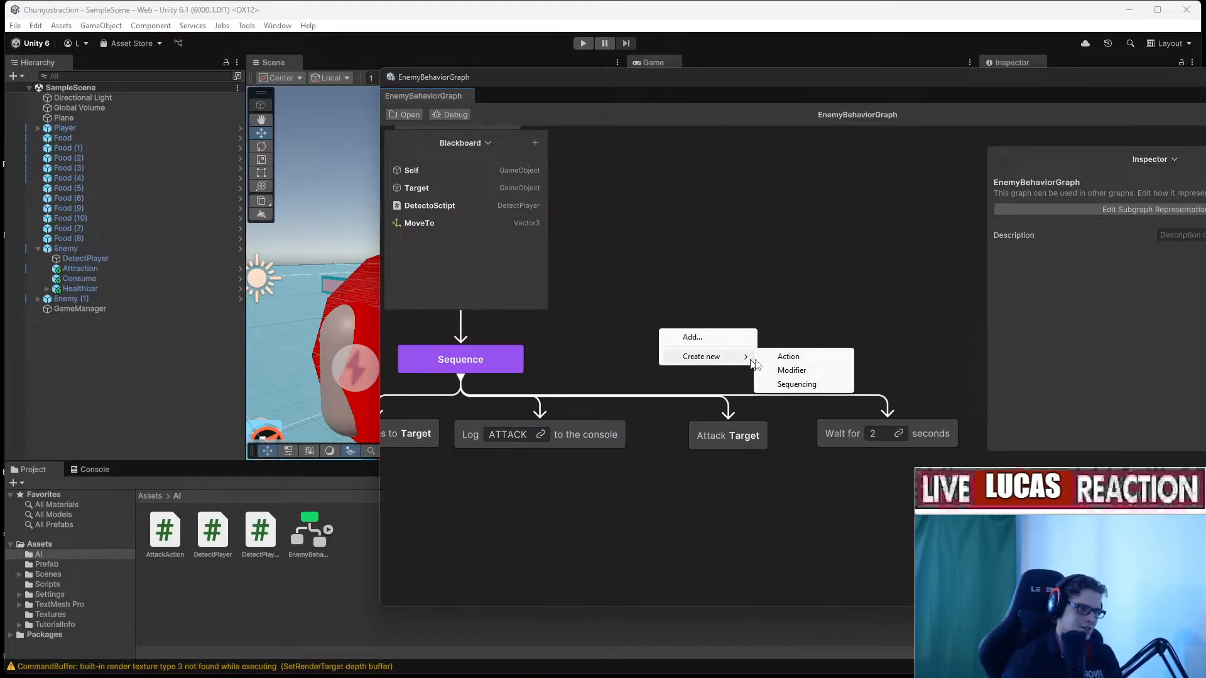
click(685, 338)
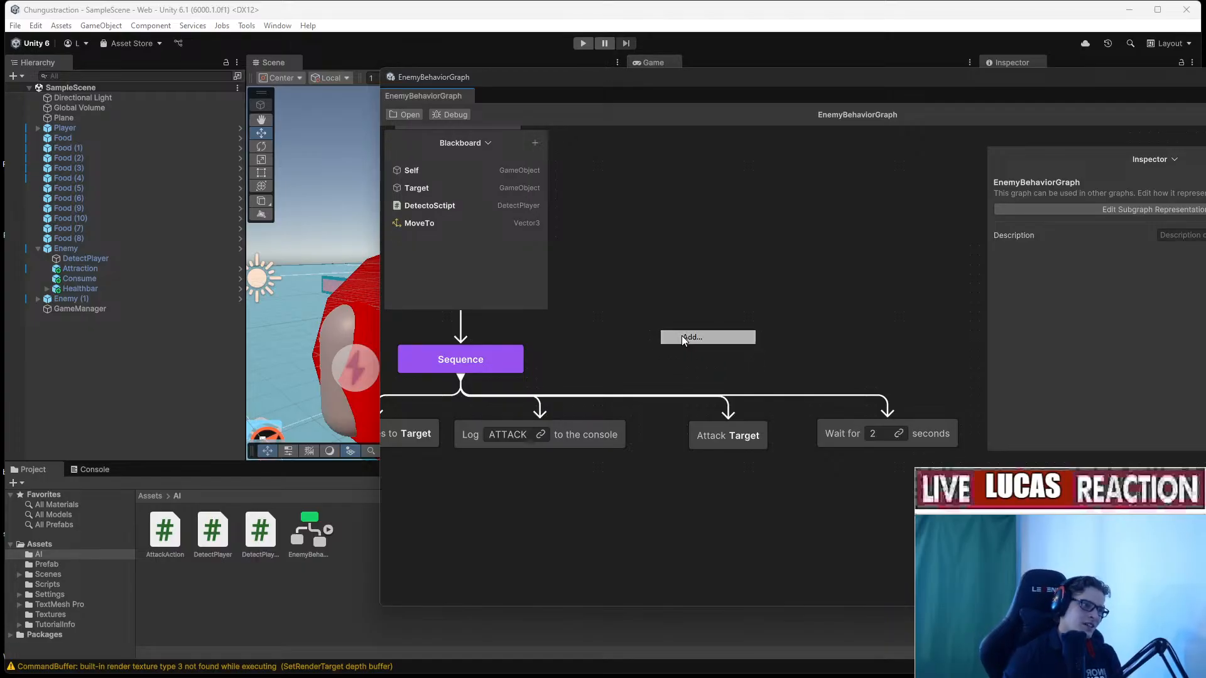
click(725, 401)
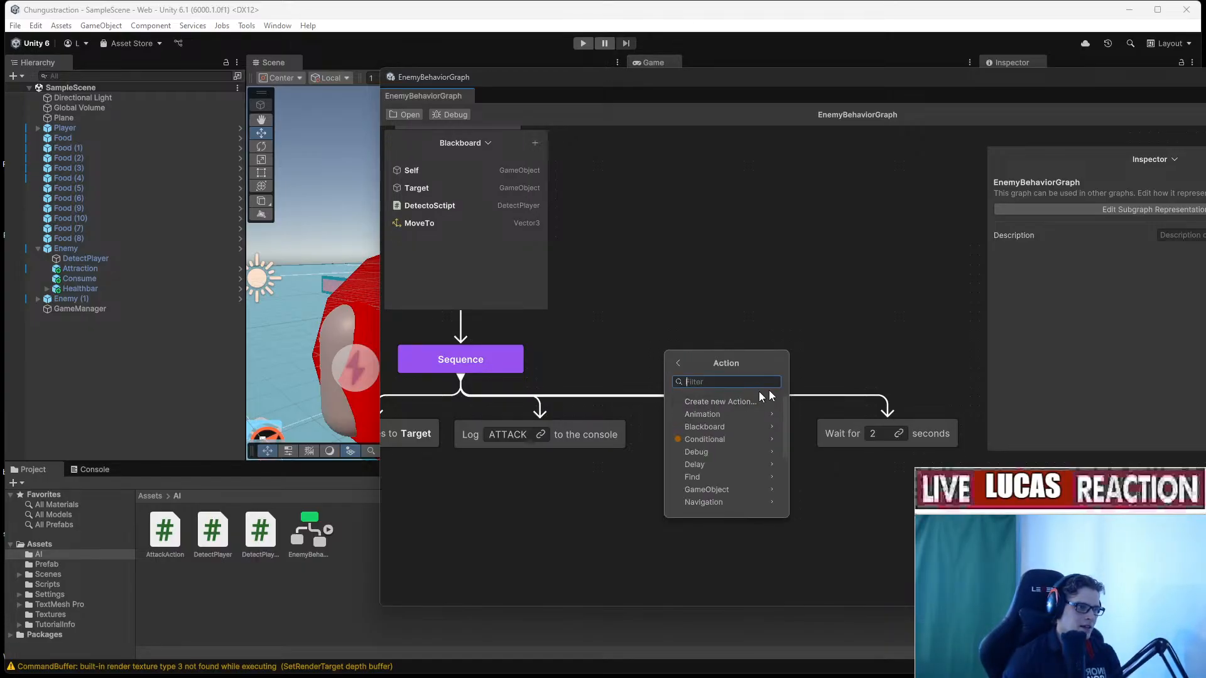
Start a new custom action named RnadomMove, leaving its description blank.
right_click(650, 364)
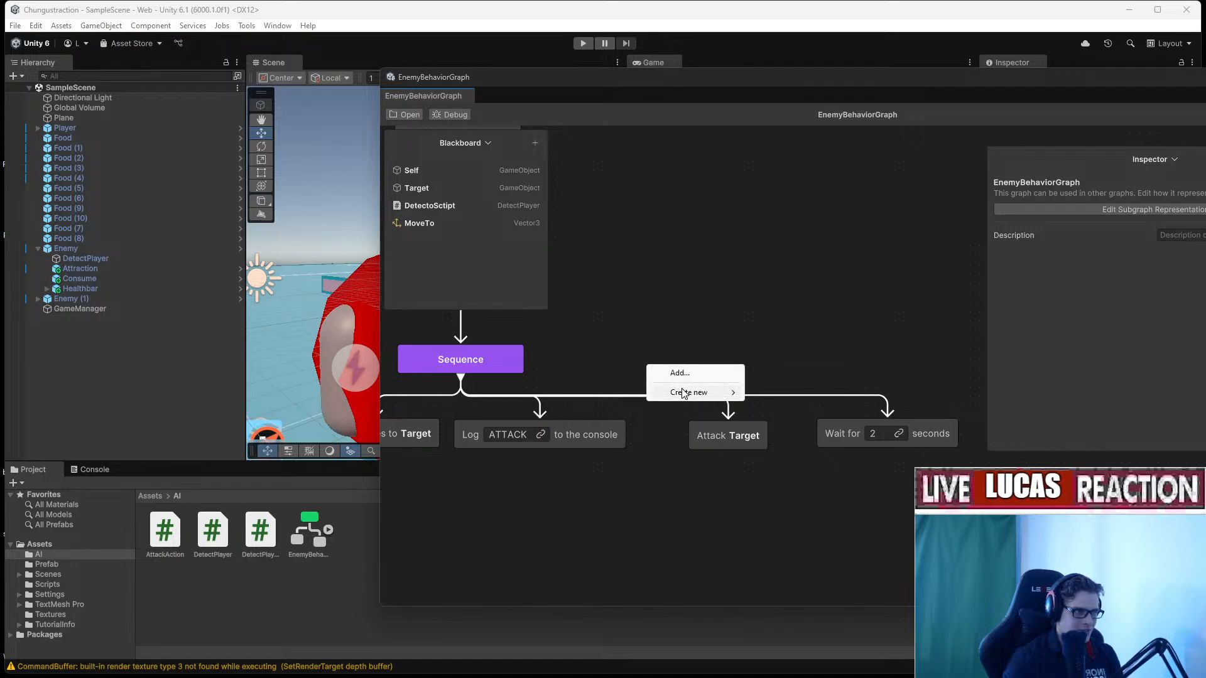
mouse_move(684, 392)
click(768, 394)
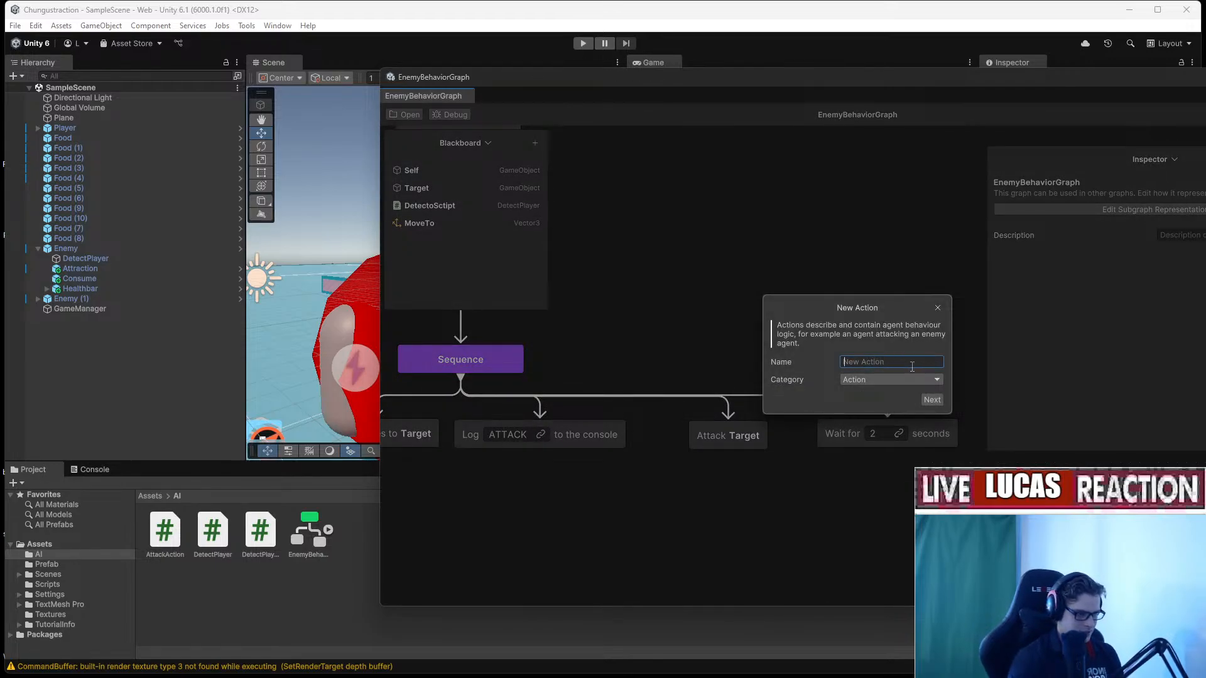
text(Rnado)
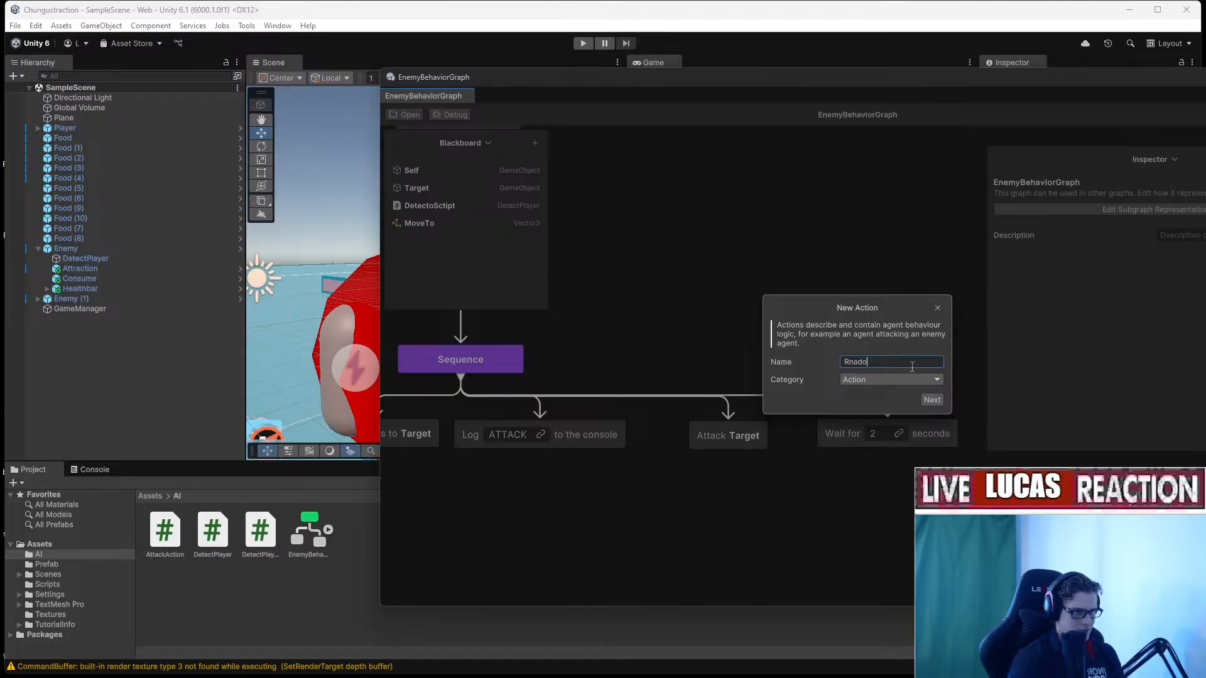
text(mMove)
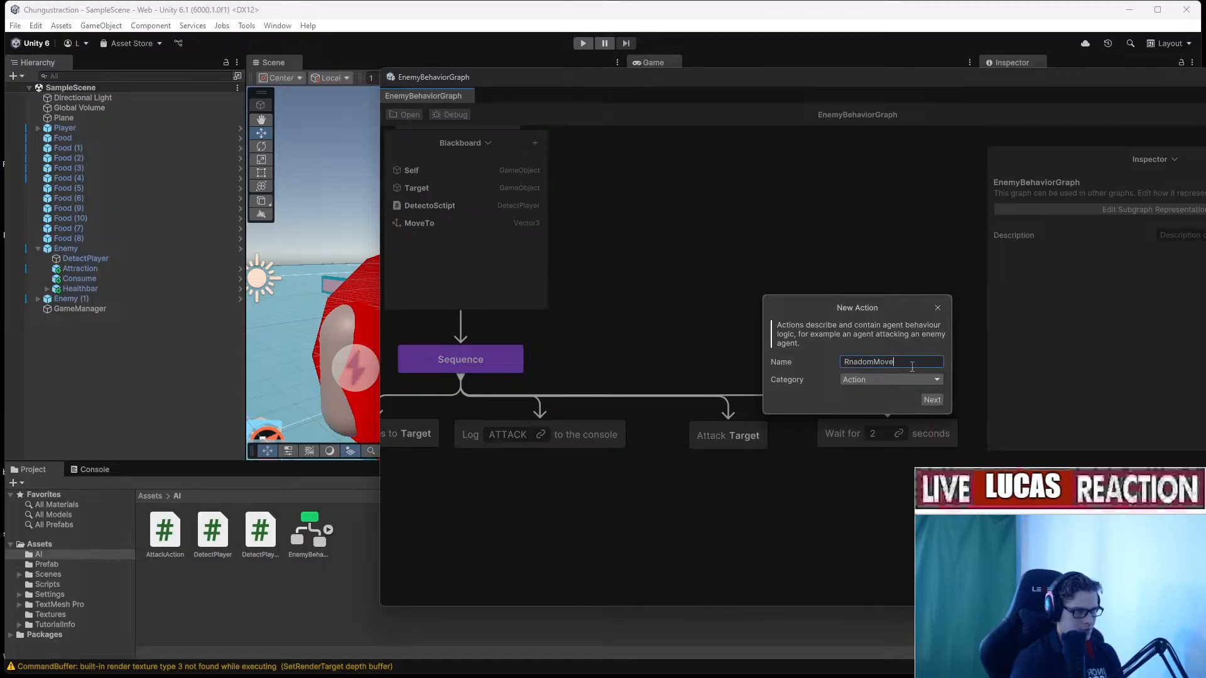
click(933, 400)
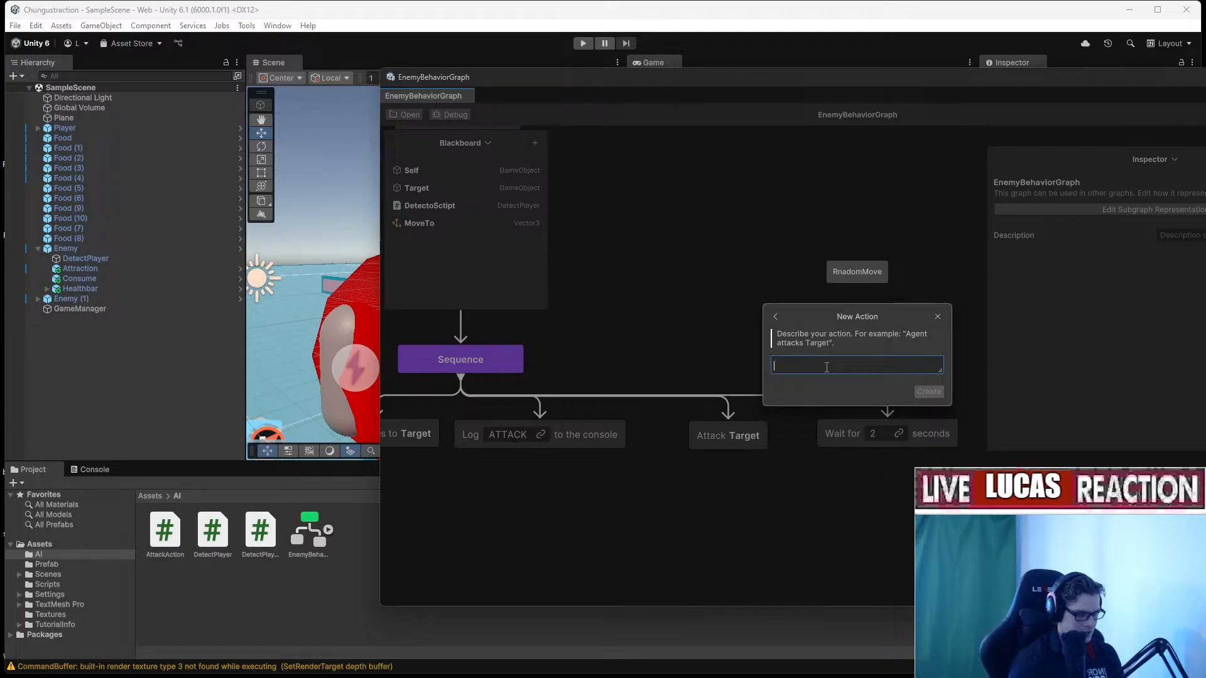
text(Move to)
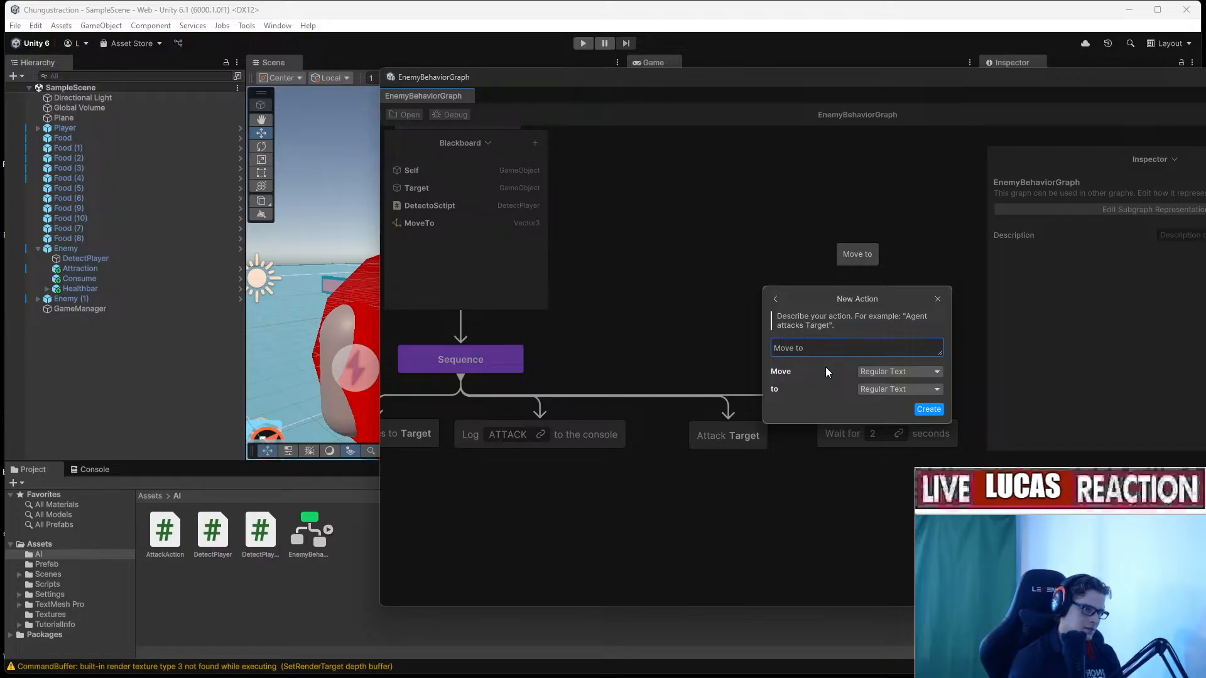
key(BackSpace)
key(BackSpace)
key(BackSpace)
key(BackSpace)
key(BackSpace)
key(BackSpace)
key(BackSpace)
key(BackSpace)
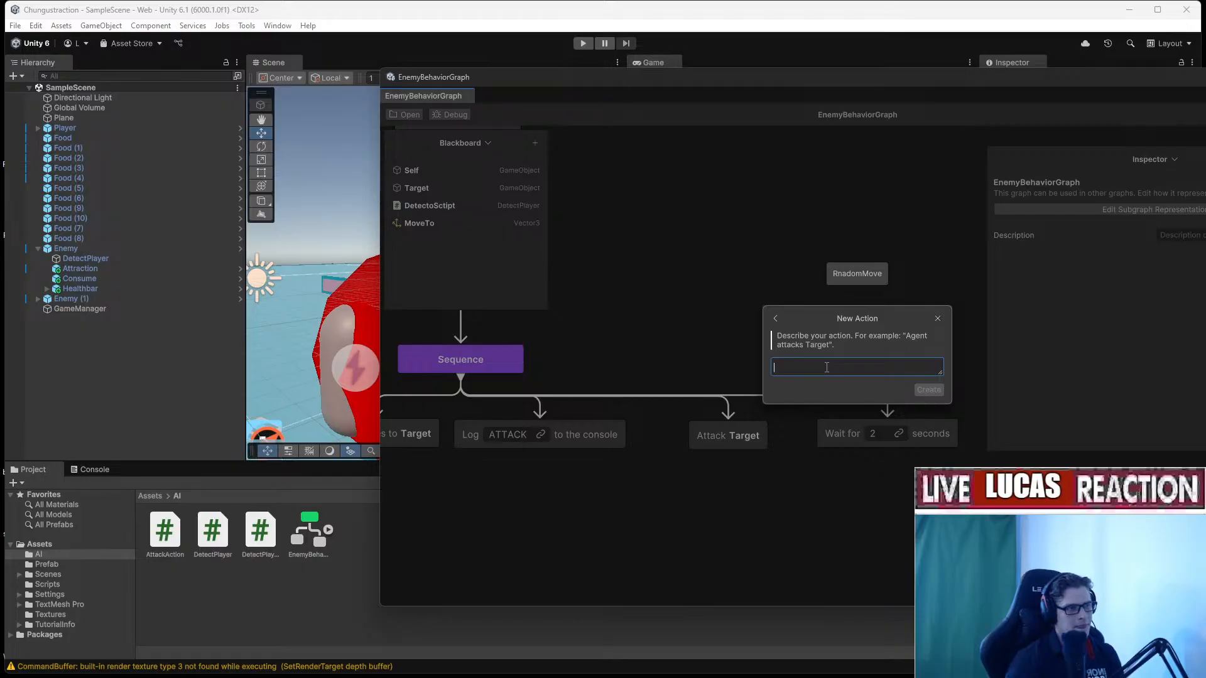
Rename the new action from RnadomMove to GenerateLocation.
click(775, 318)
click(915, 364)
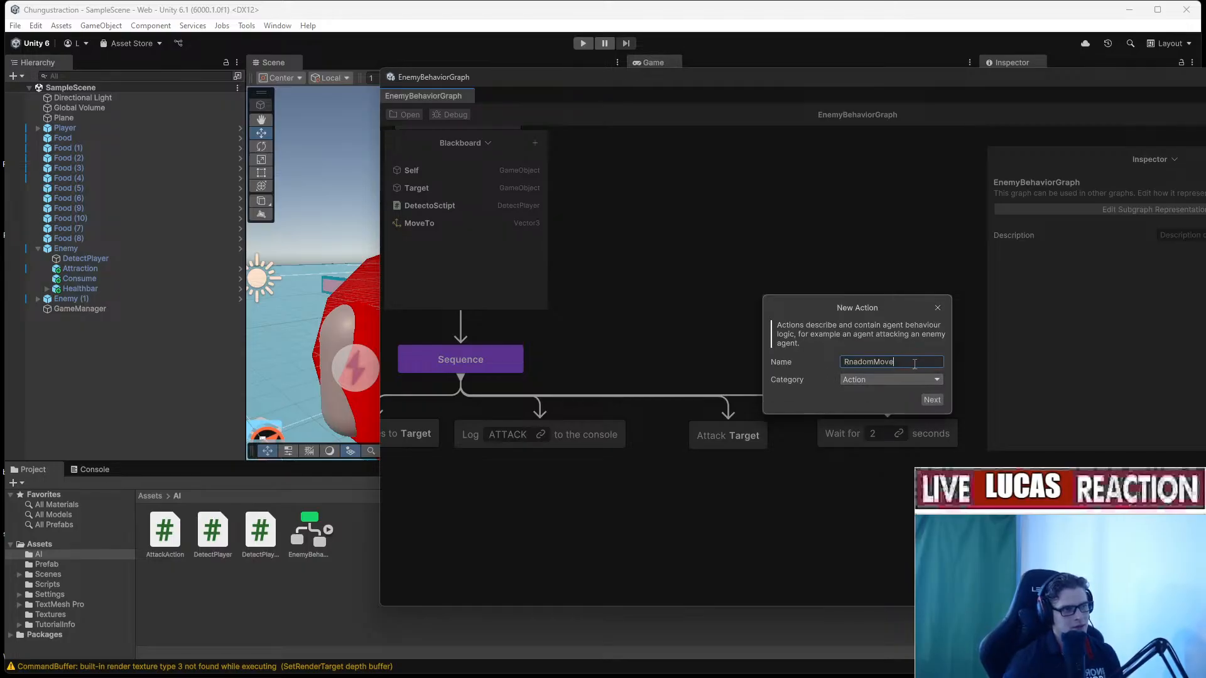
drag(915, 364, 794, 351)
text(Gene)
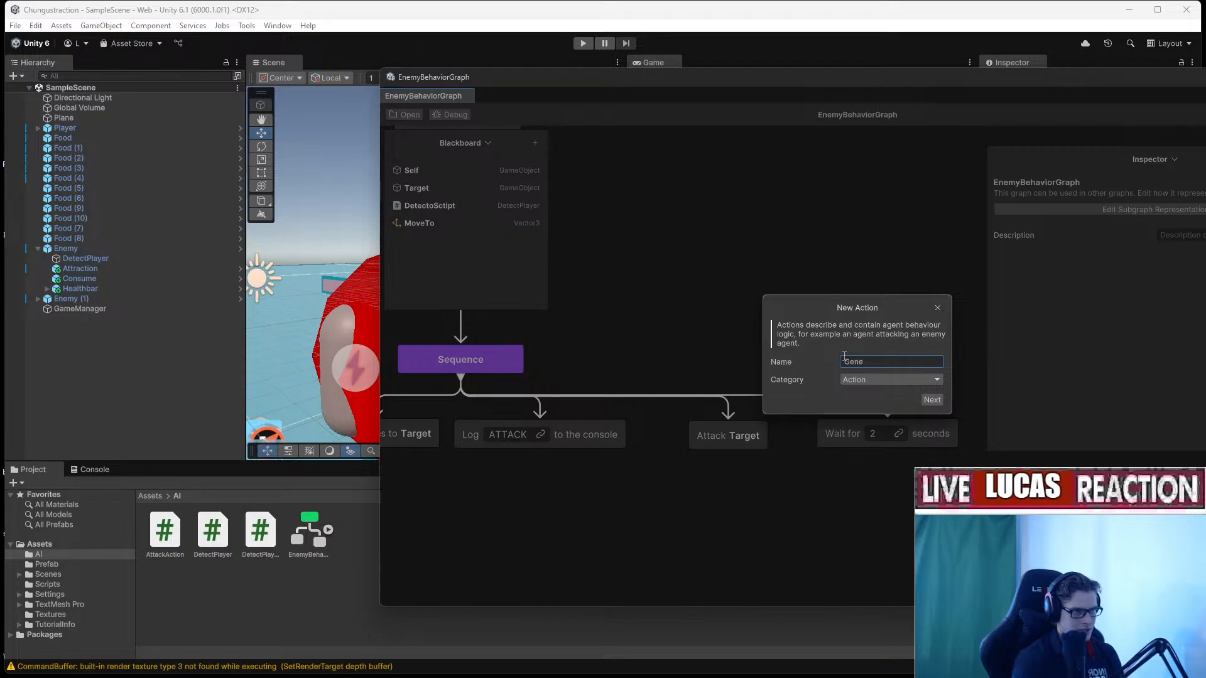
text(rateLocation)
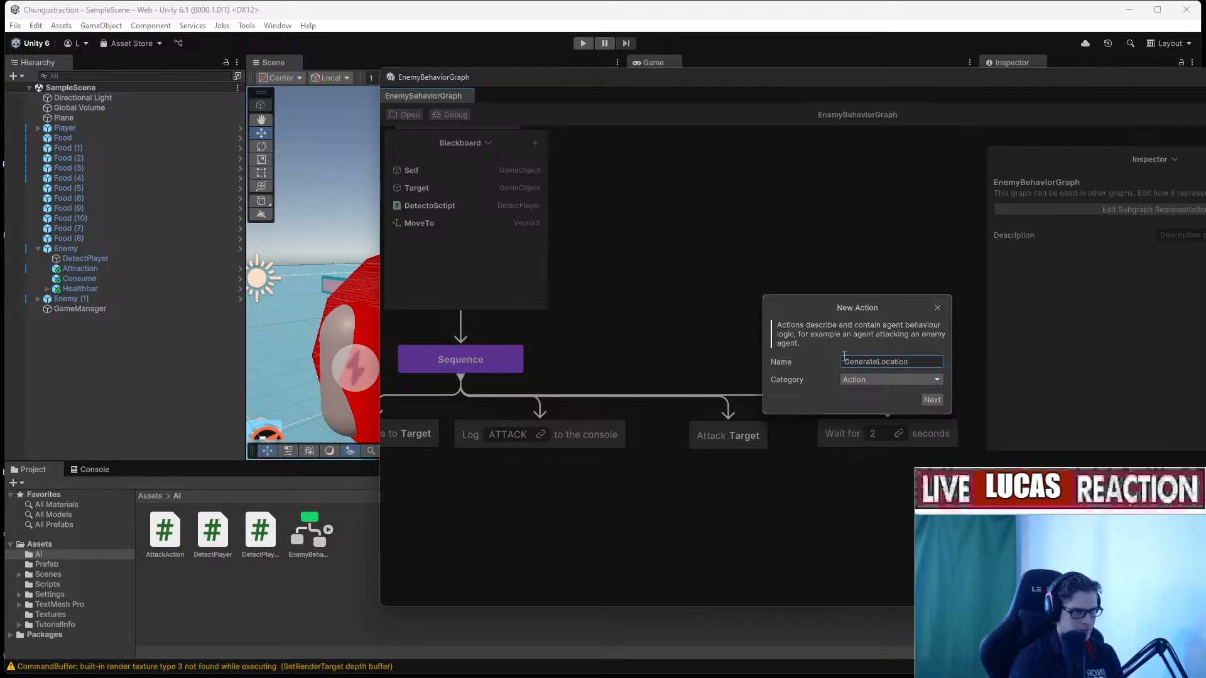
Describe the action as 'Generate Random Location' and open the Location type choices.
click(931, 402)
text(G)
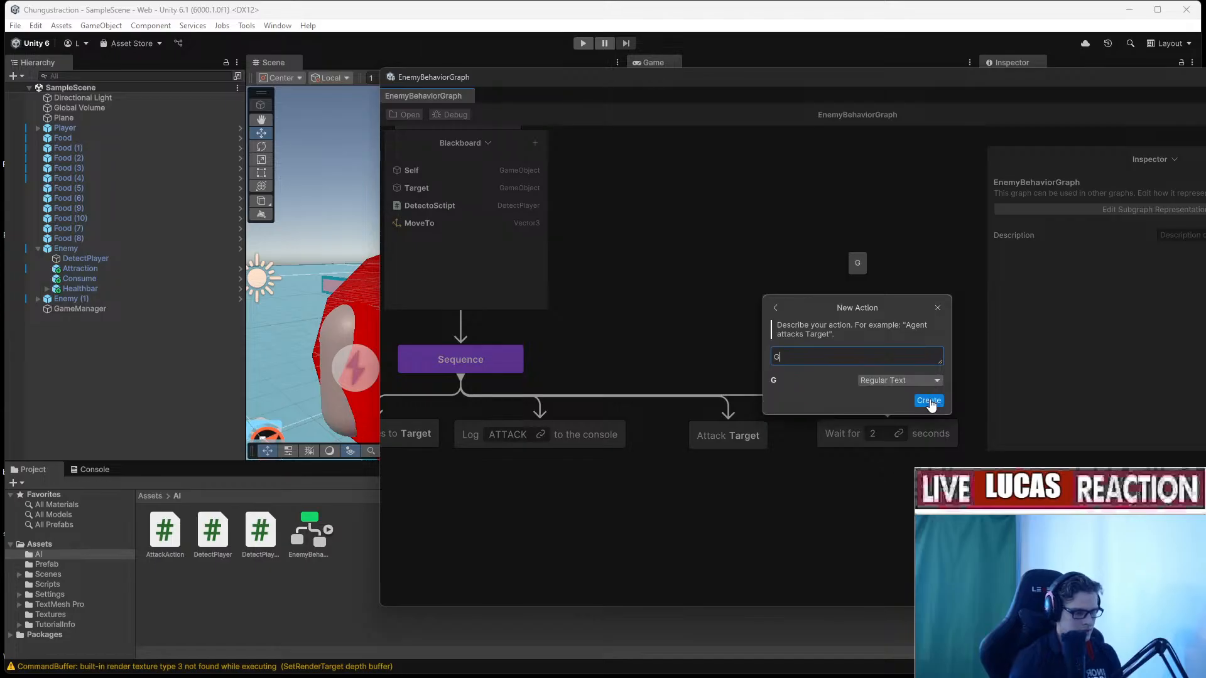
text(enerate )
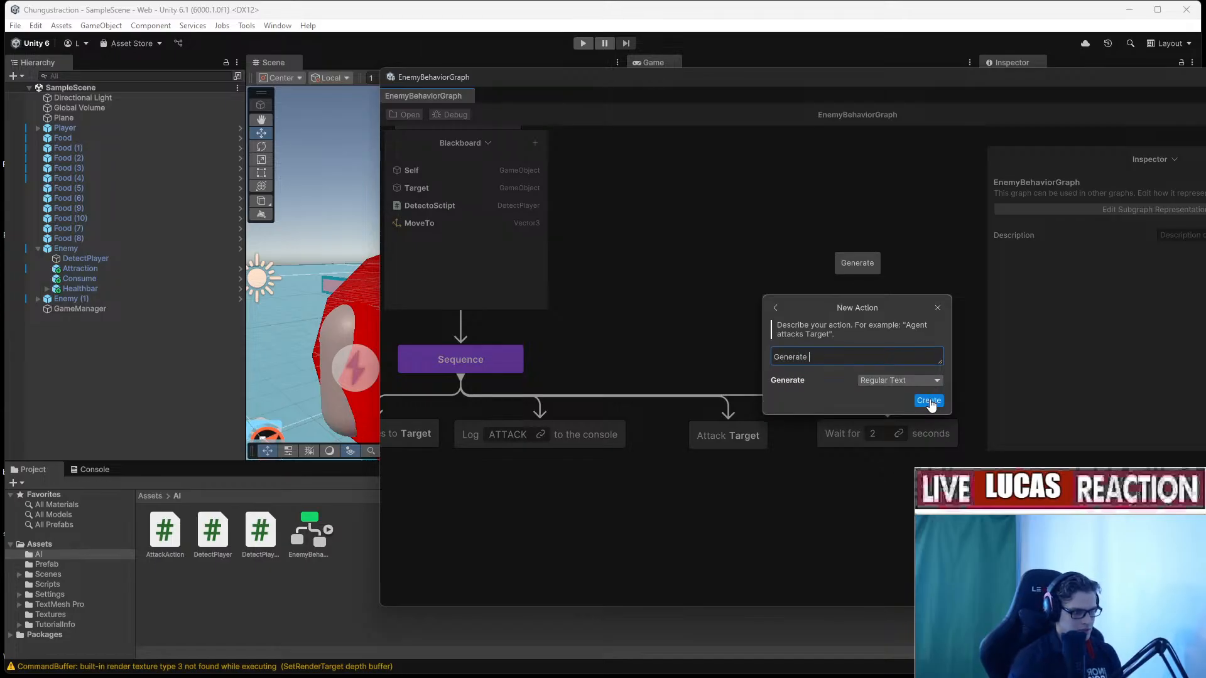
text(Random Location)
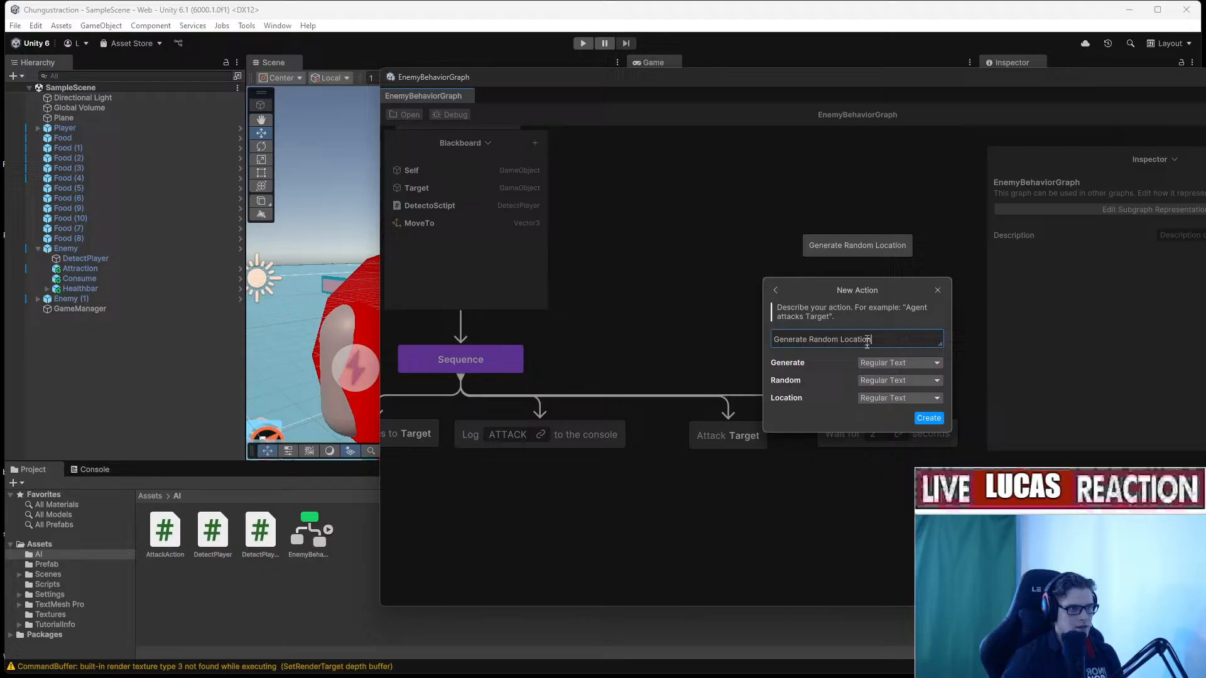
click(879, 398)
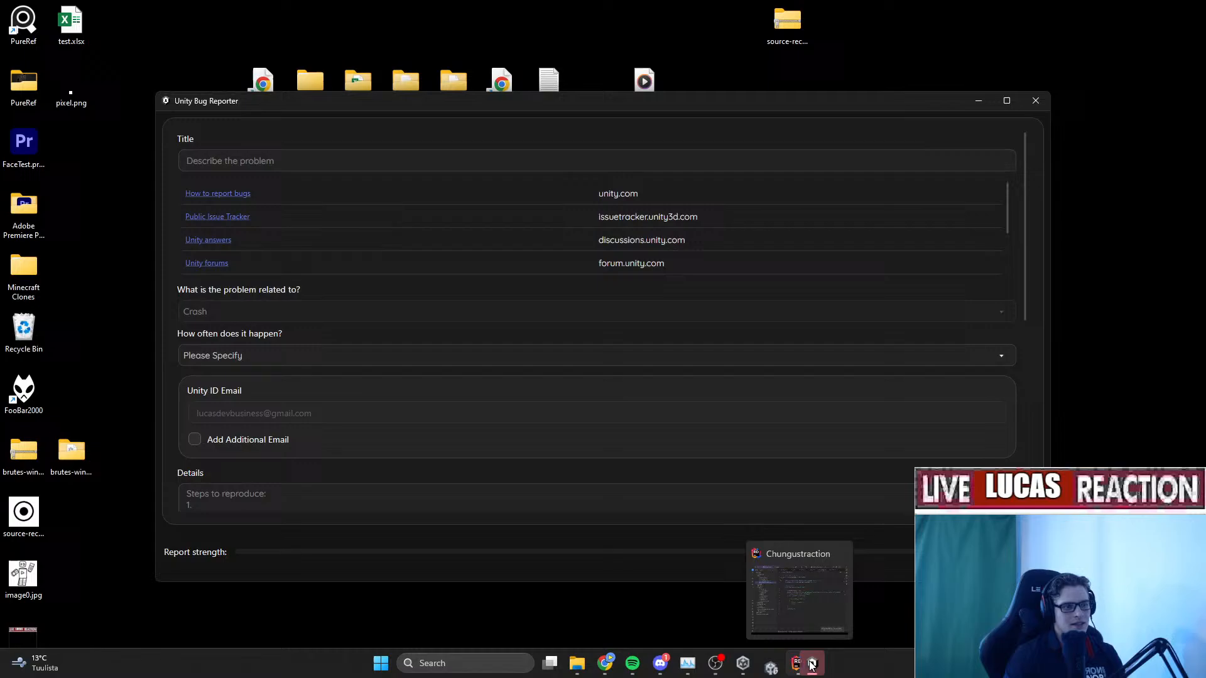
click(811, 664)
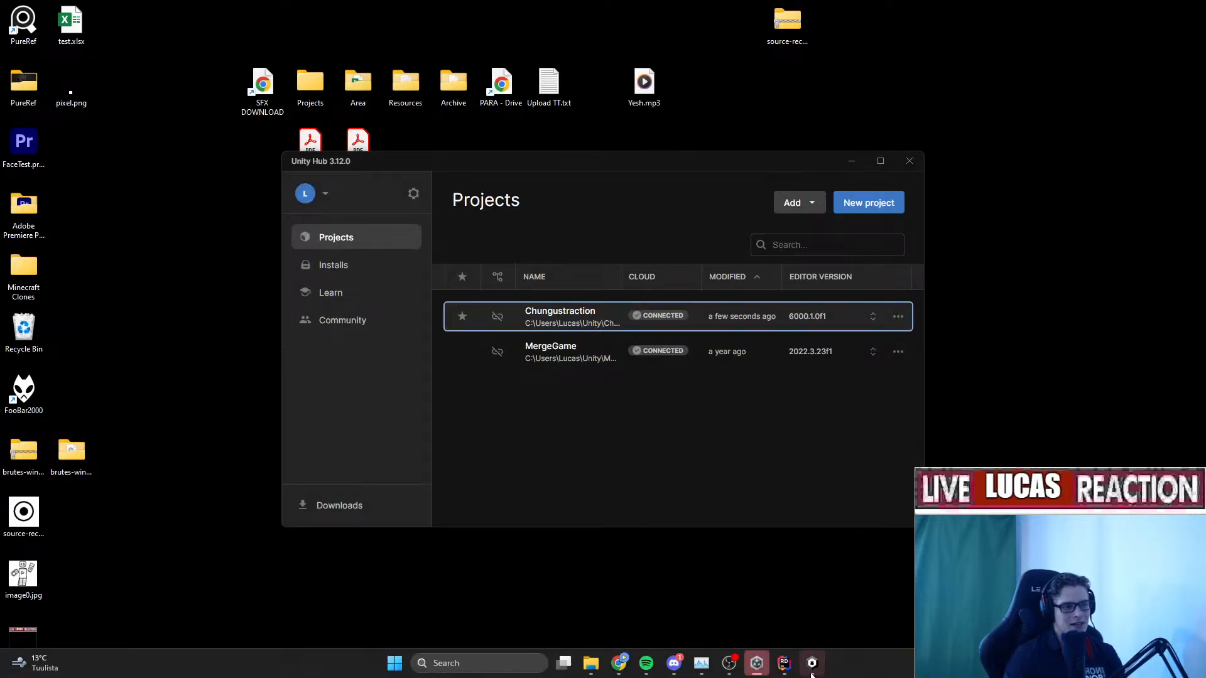
Close the Unity Bug Reporter crash window and reopen Chungustraction from Unity Hub.
click(811, 663)
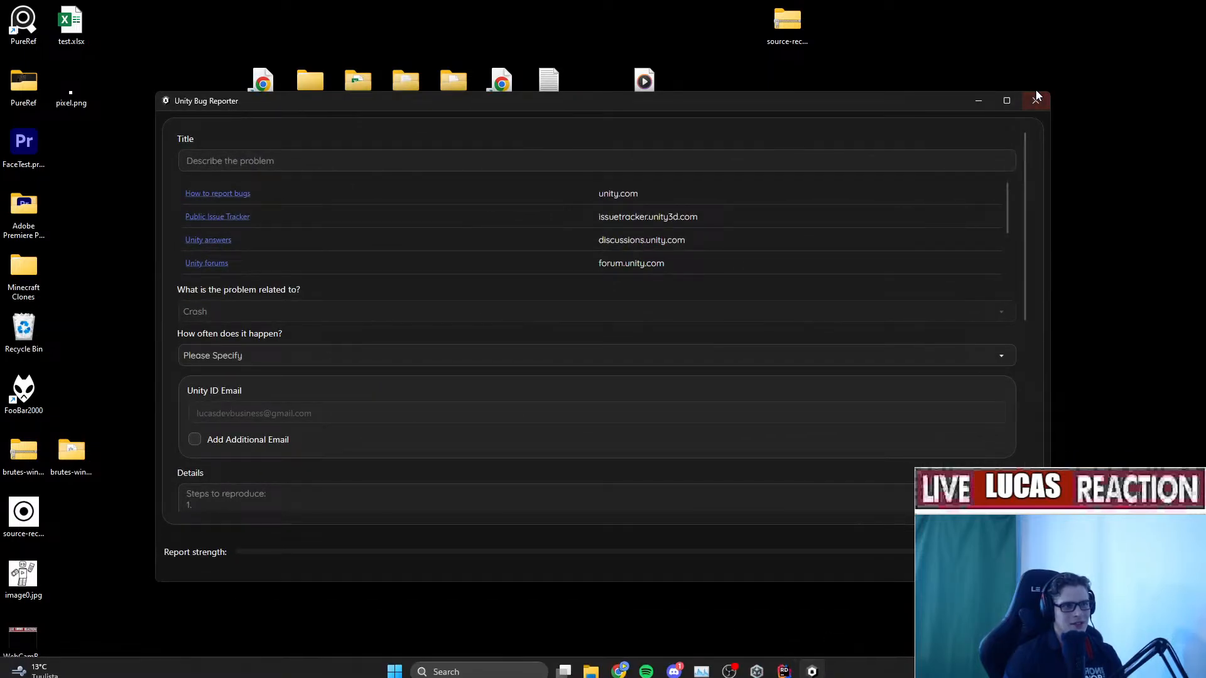
click(1036, 100)
click(549, 332)
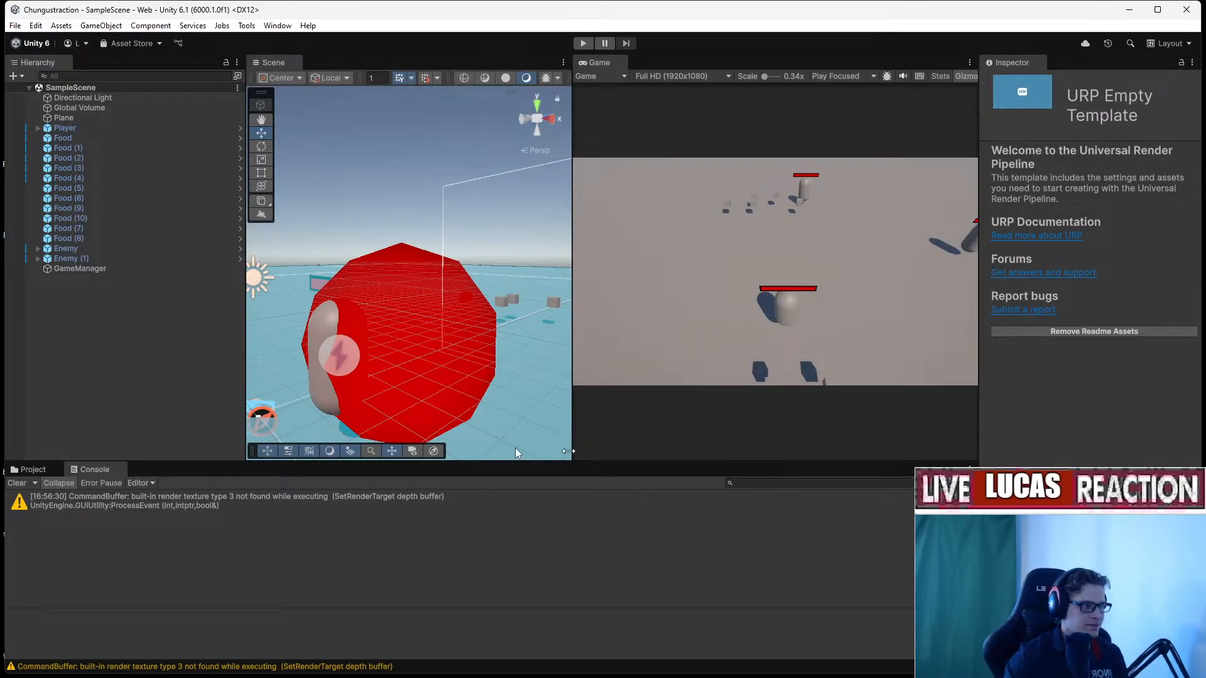
Open EnemyBehaviorGraph from the Assets > AI folder in the Project tab.
click(32, 469)
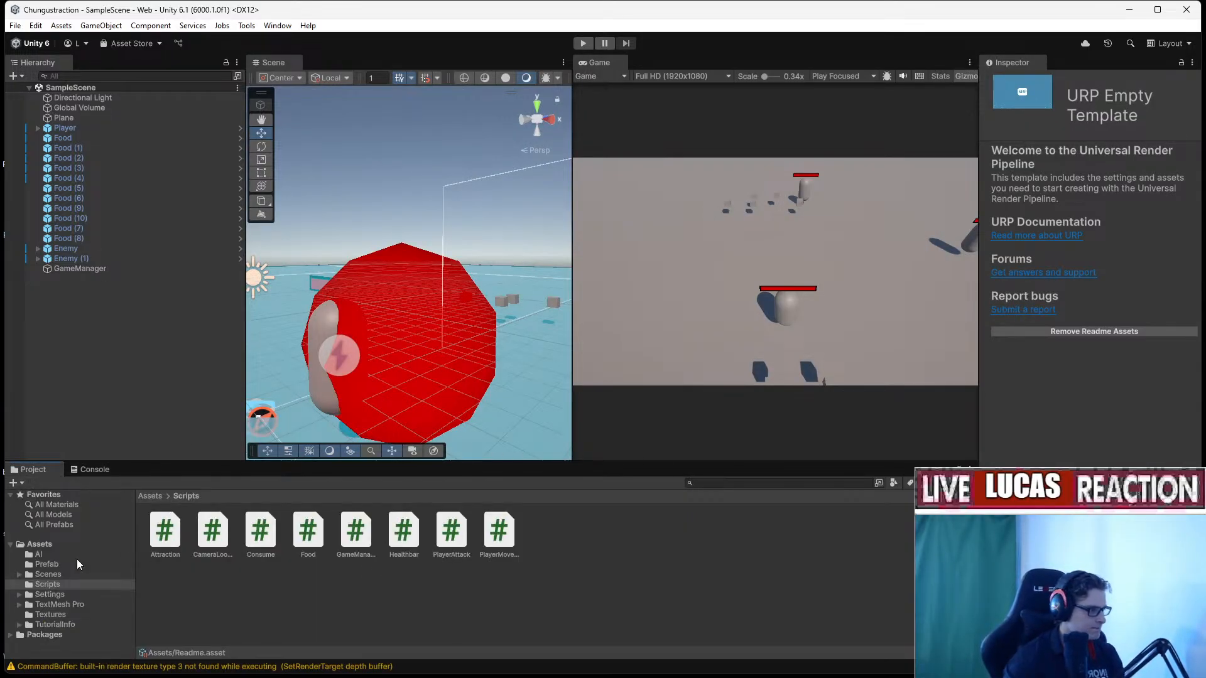
click(45, 545)
click(39, 554)
double_click(308, 531)
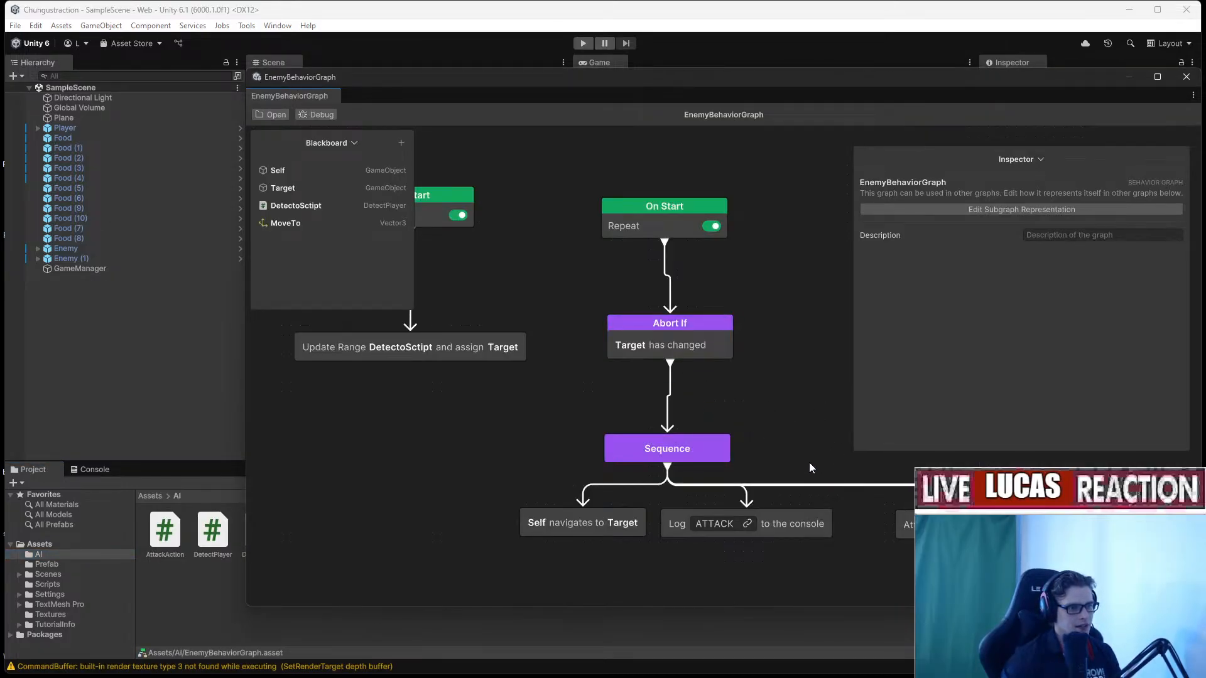
Pan to the Sequence branches and browse the graph's node creation options.
right_click(600, 371)
click(778, 427)
middle_drag(772, 429, 591, 355)
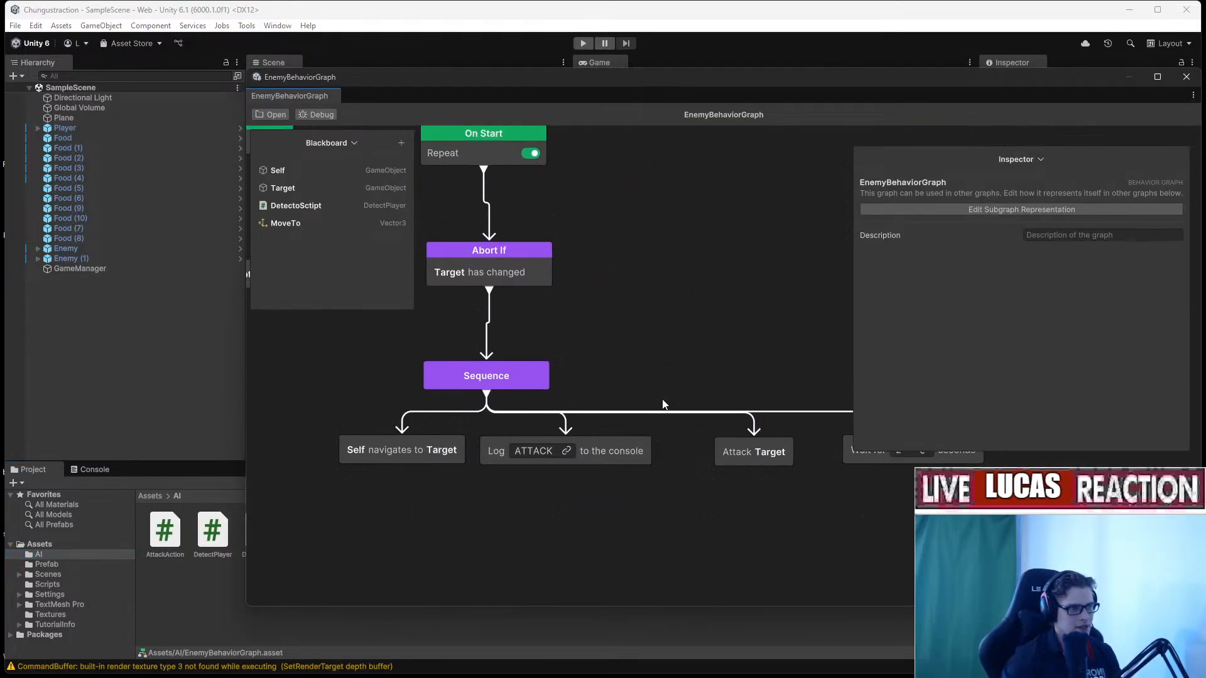
right_click(662, 400)
click(708, 409)
Start a new custom Action node and name it GenerateLocation.
click(676, 393)
right_click(675, 393)
mouse_move(707, 421)
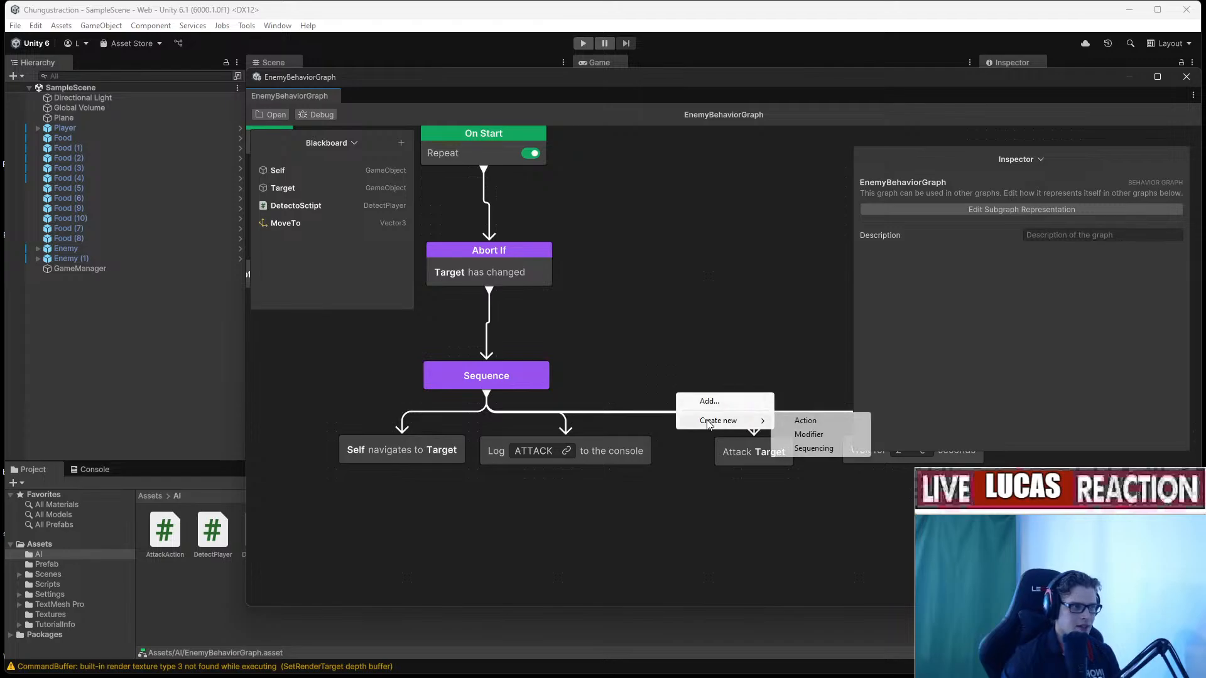
click(810, 421)
click(792, 357)
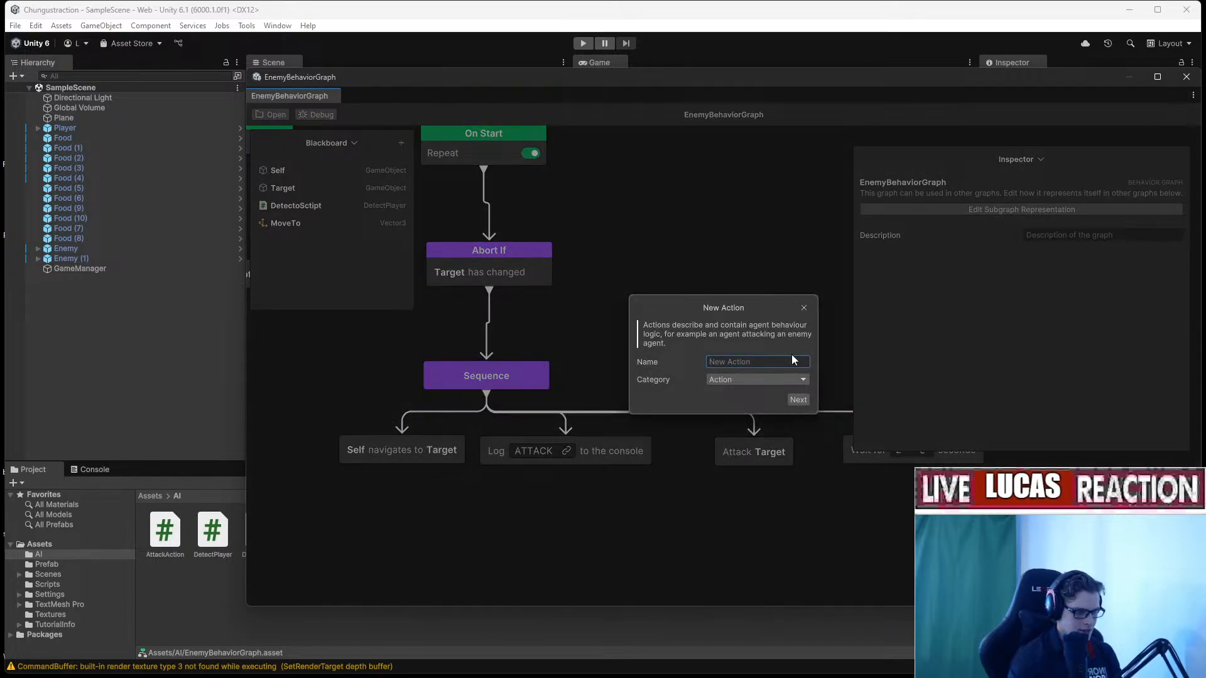
text(N)
key(BackSpace)
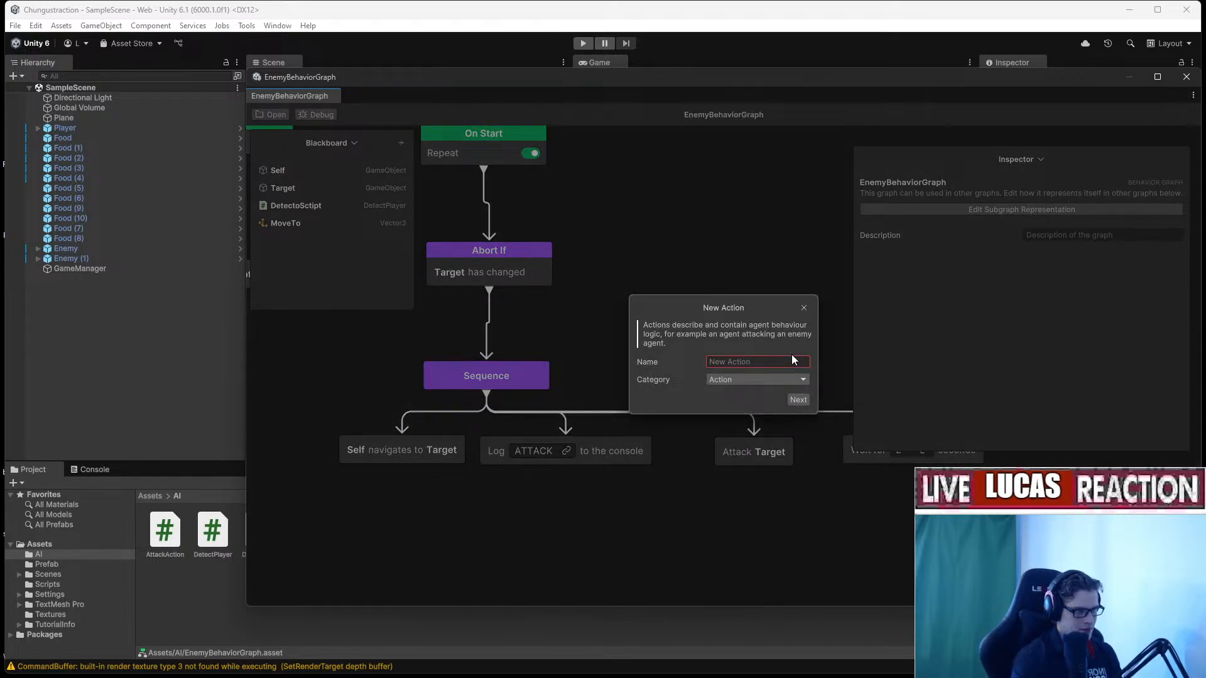
text(Gener)
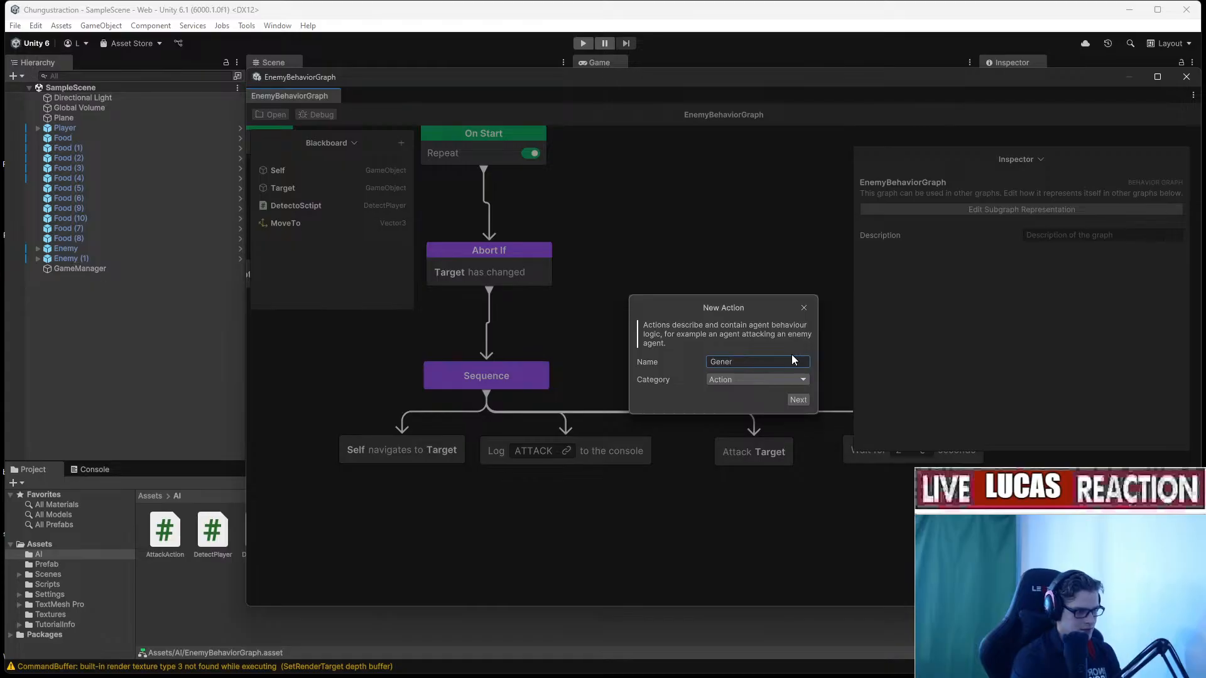
text(ateRandom)
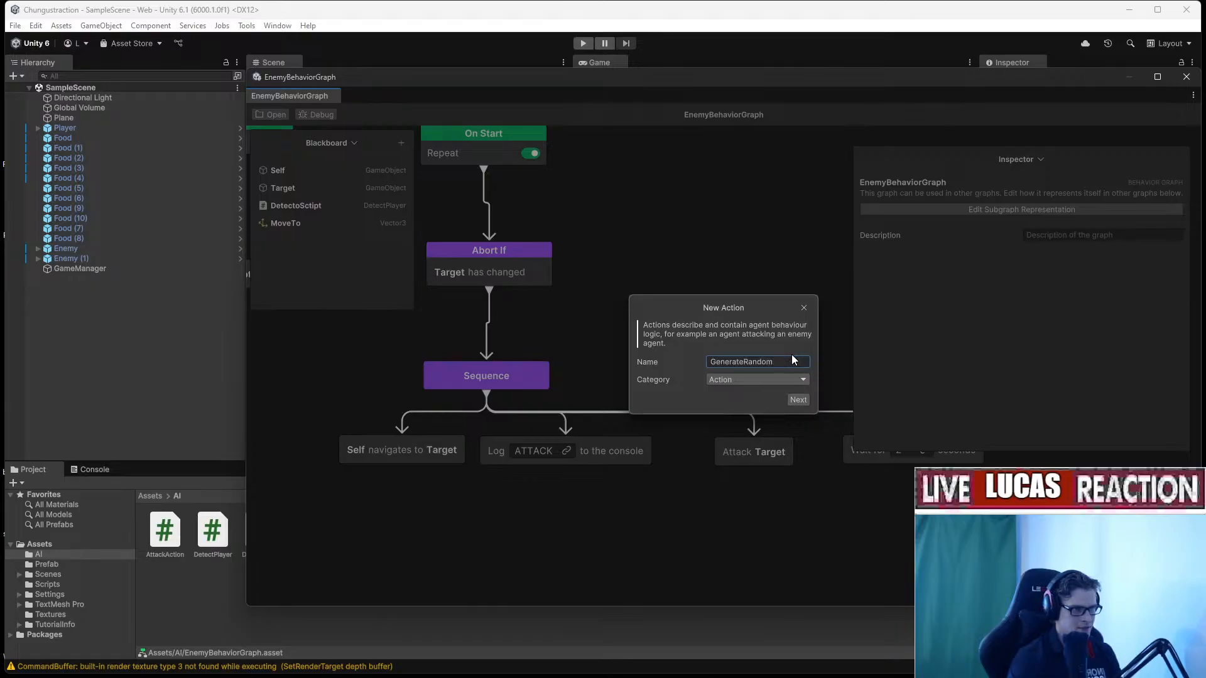
key(BackSpace)
key(BackSpace)
key(BackSpace)
key(BackSpace)
key(BackSpace)
key(BackSpace)
text(Locatio)
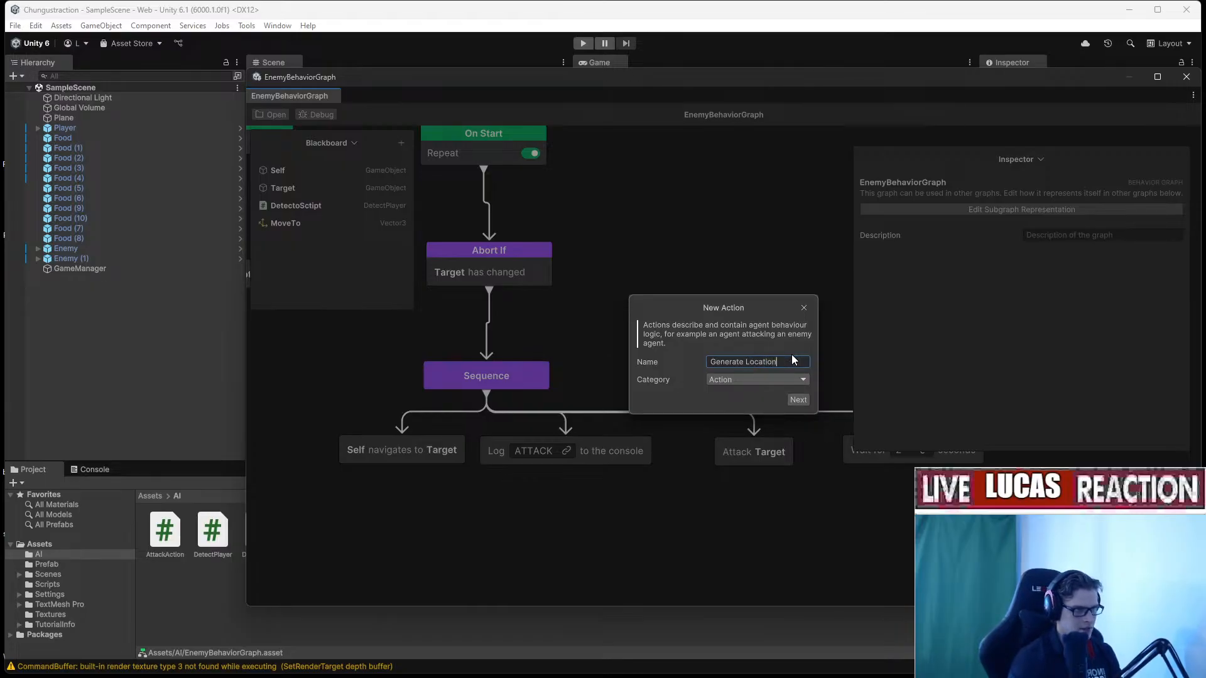
Describe the action as 'Generate Random Location', make Location a Vector3, and create it.
click(799, 399)
text(Generate Ra)
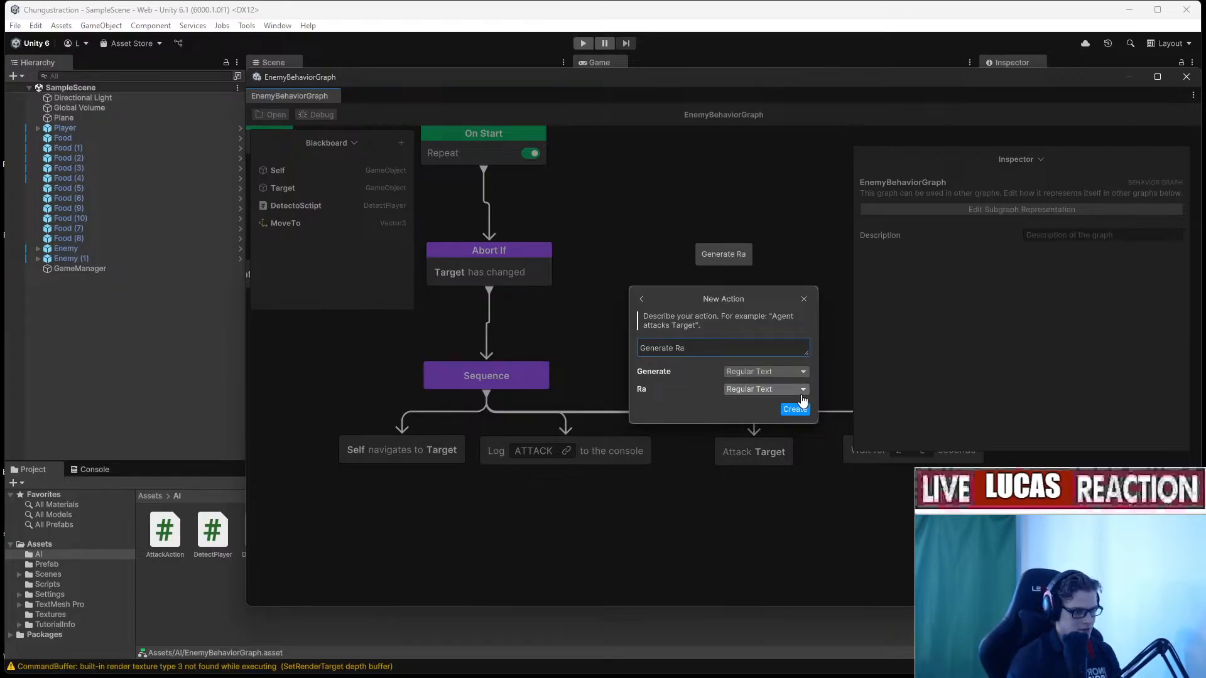
text(ndom Loca)
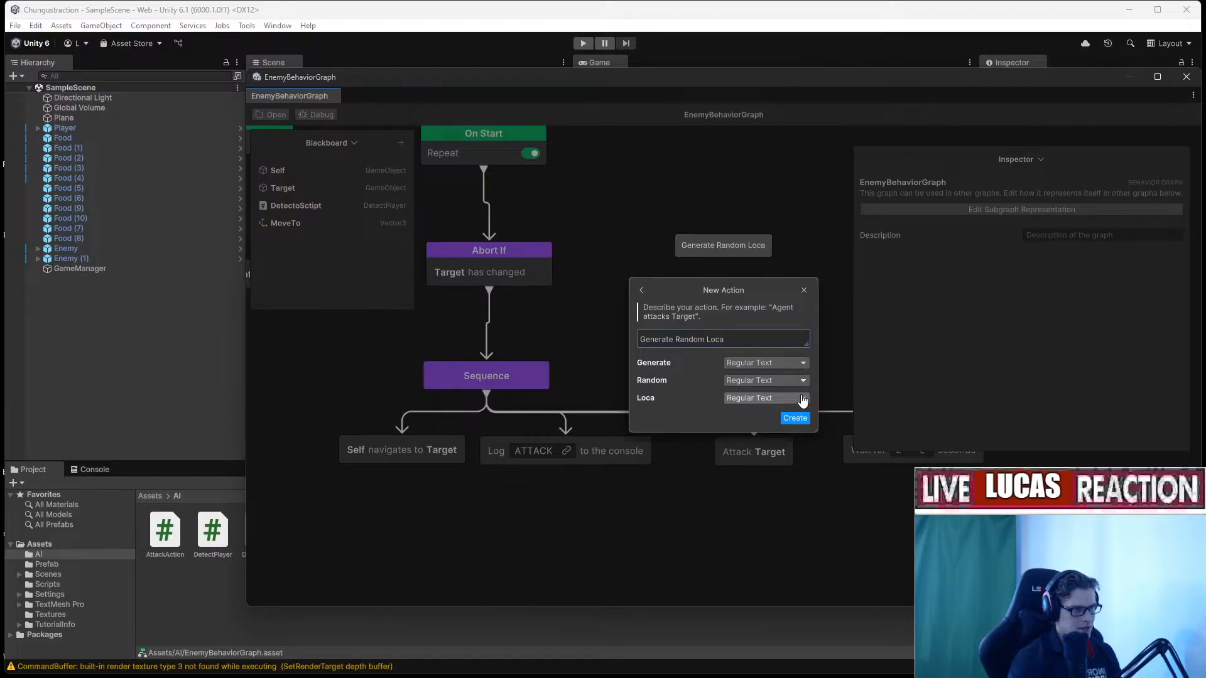
text(tion)
click(788, 398)
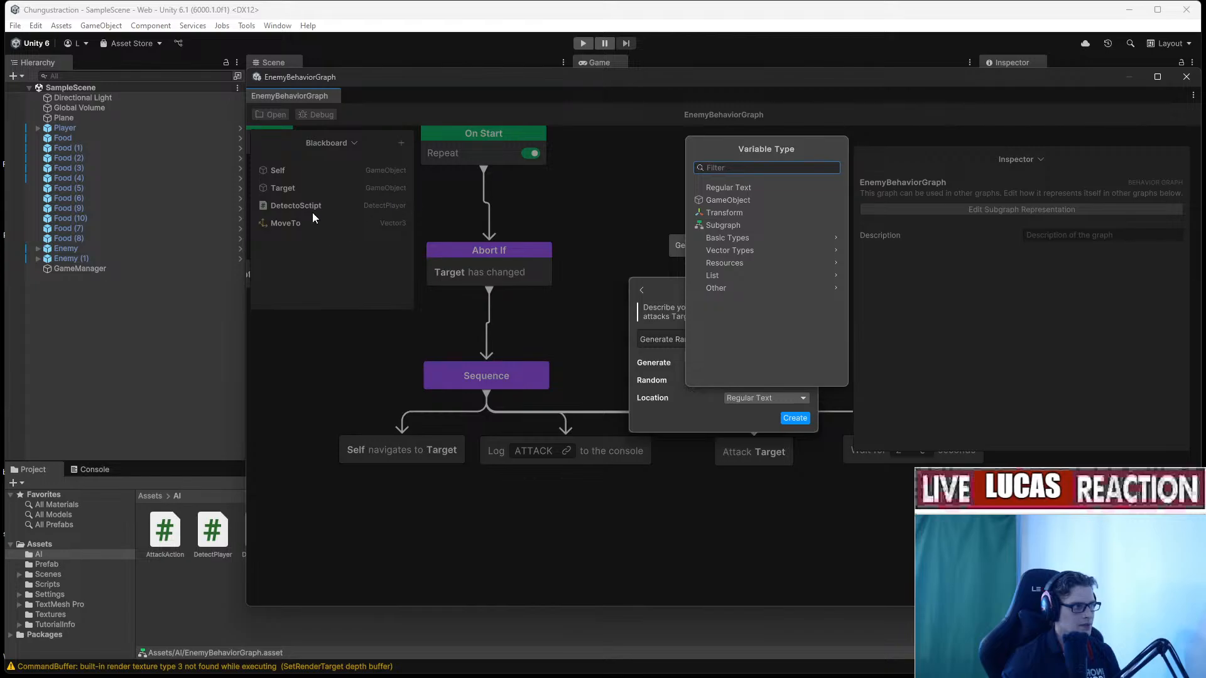
text(Move)
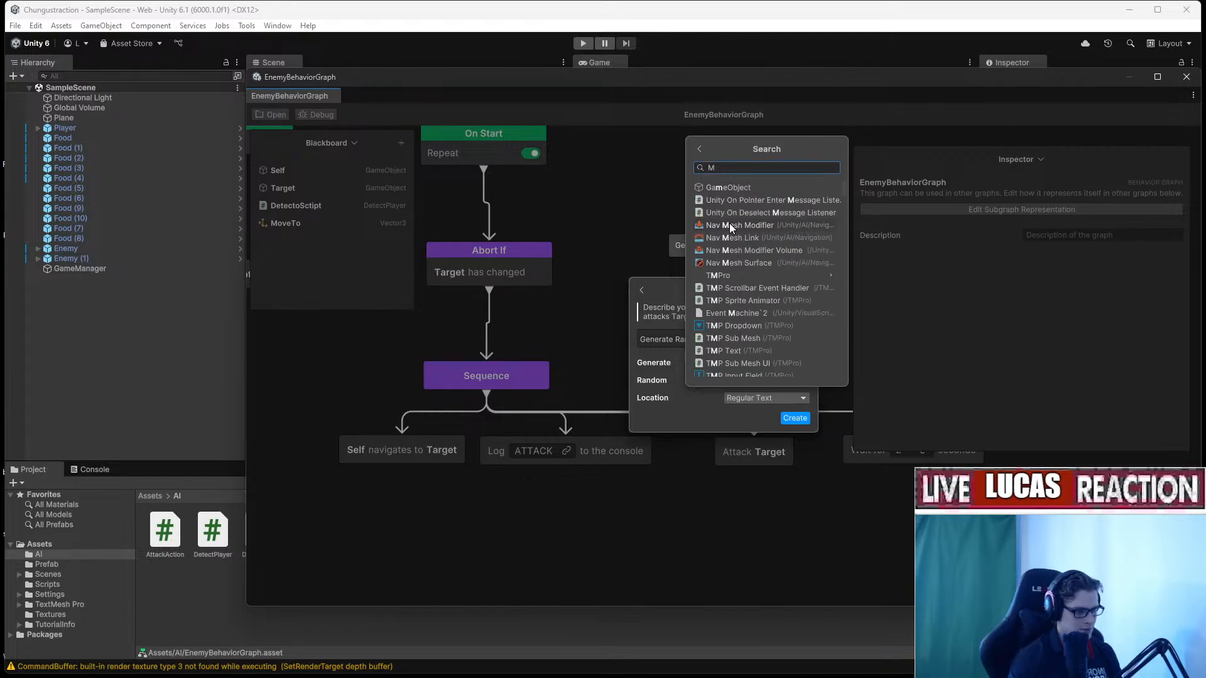
key(BackSpace)
key(BackSpace)
key(BackSpace)
key(BackSpace)
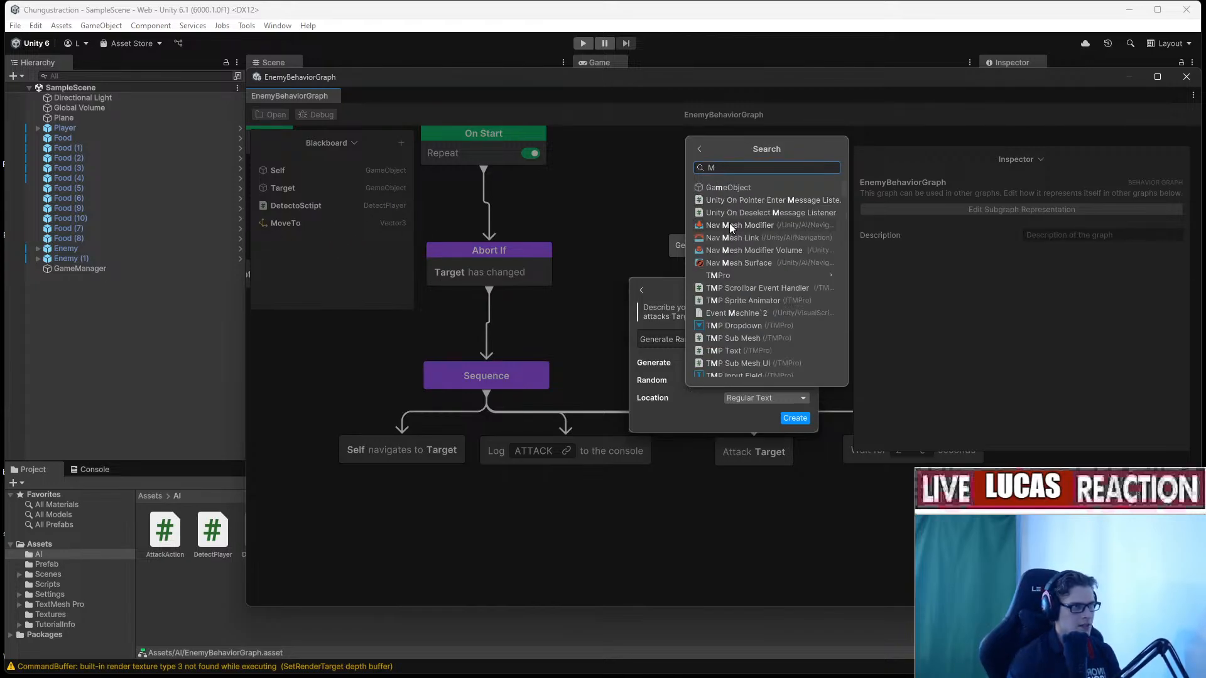
text(Vector)
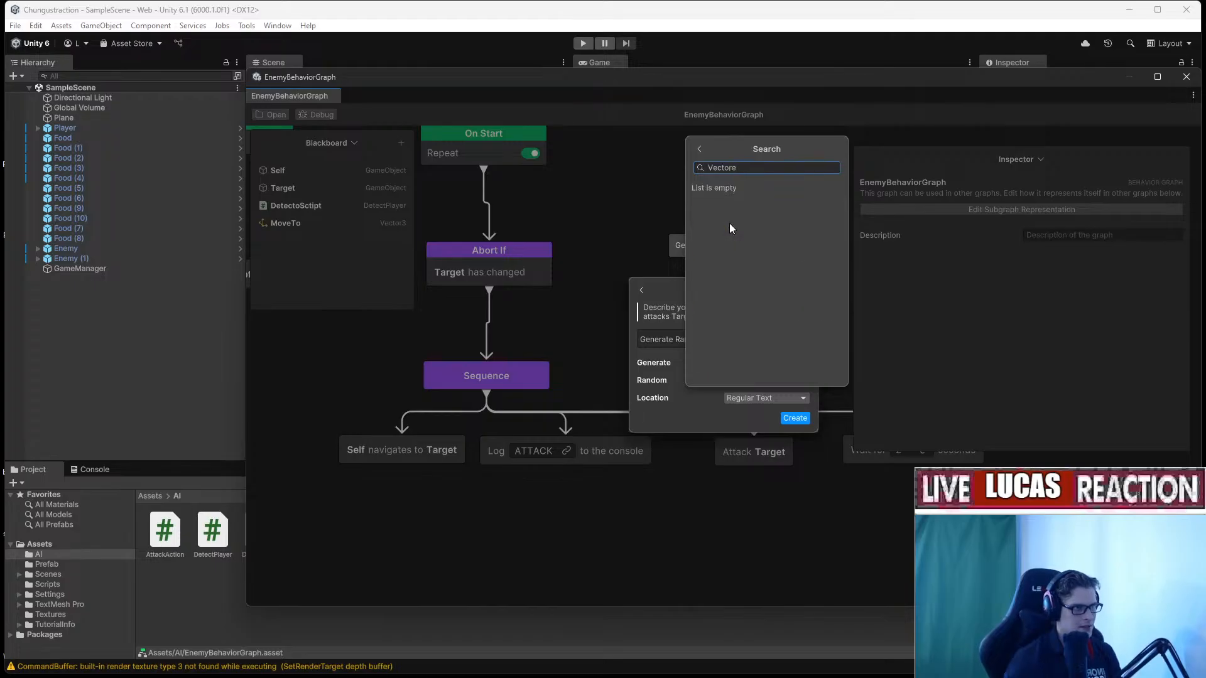
click(751, 213)
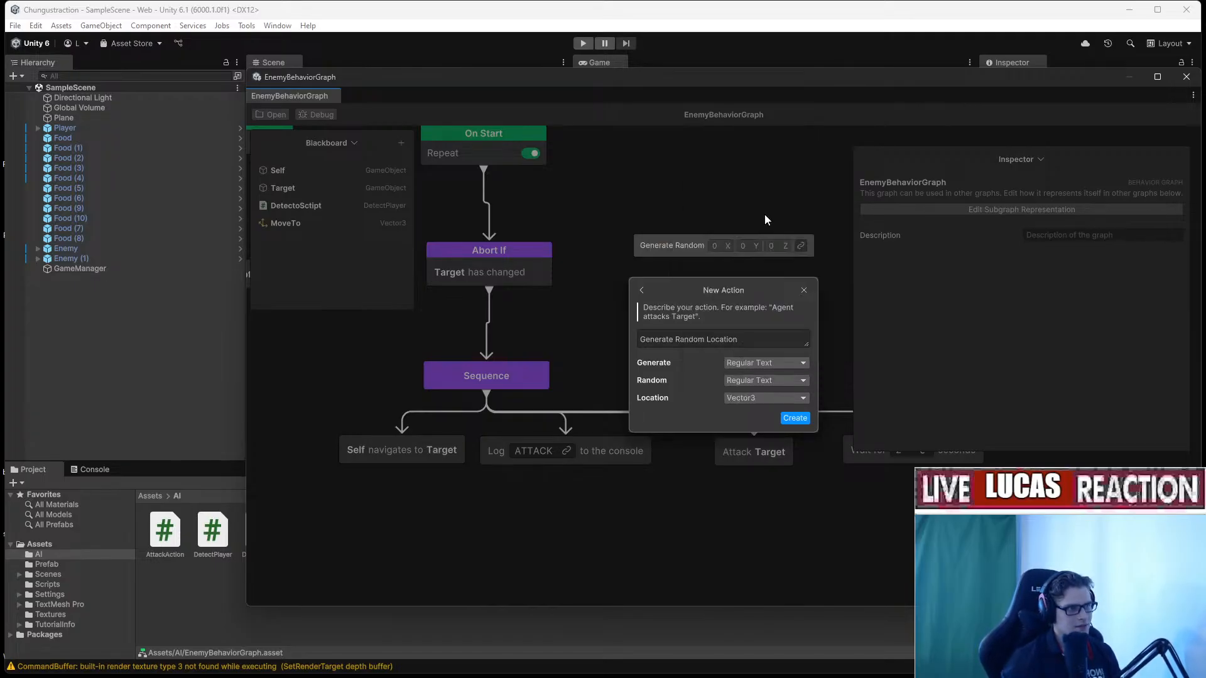
click(795, 420)
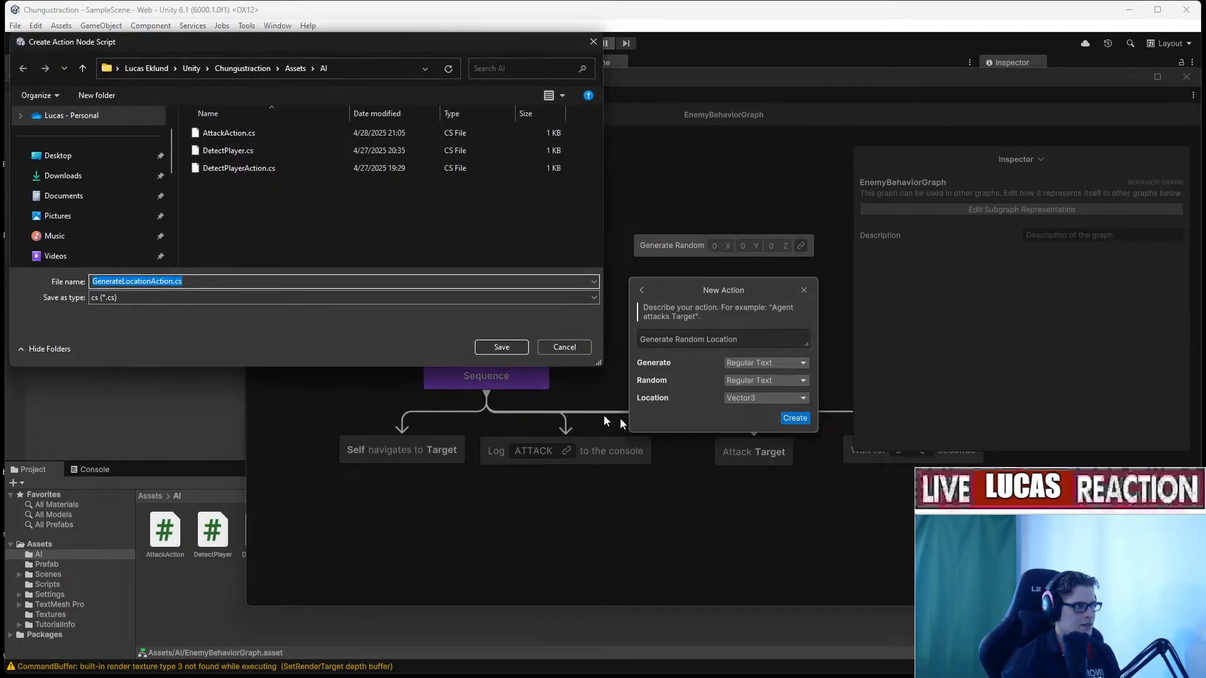
Save GenerateLocationAction.cs and position the new Generate Random node in the graph.
click(498, 344)
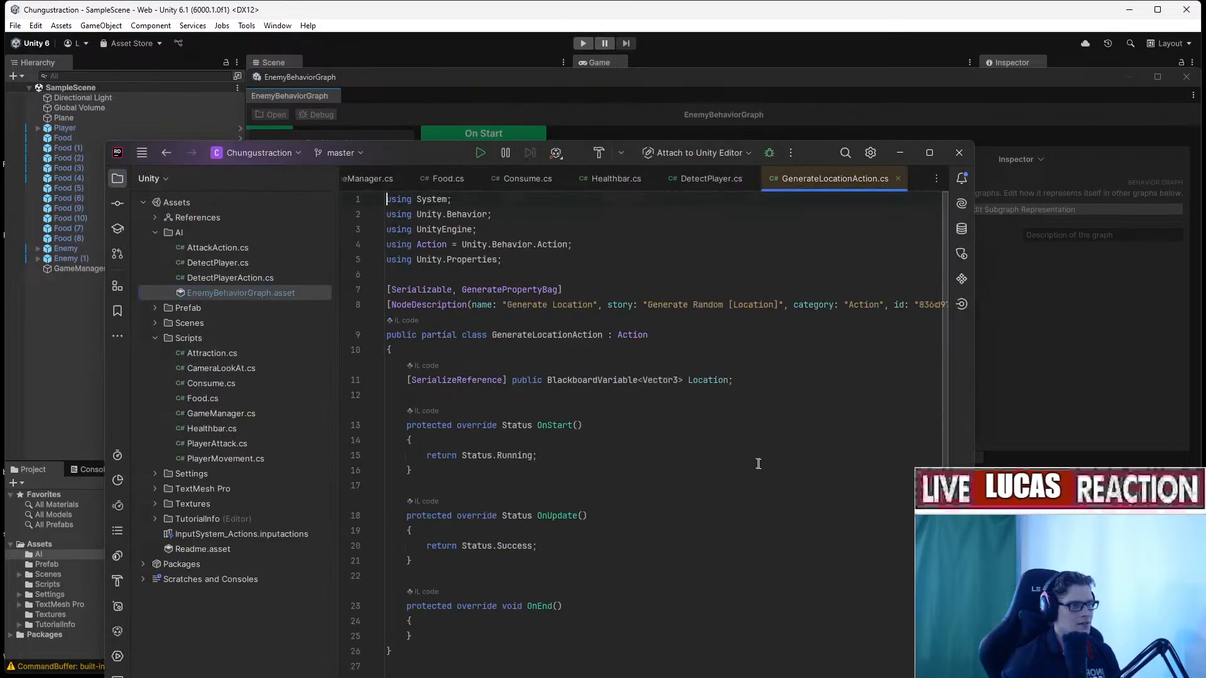
click(708, 137)
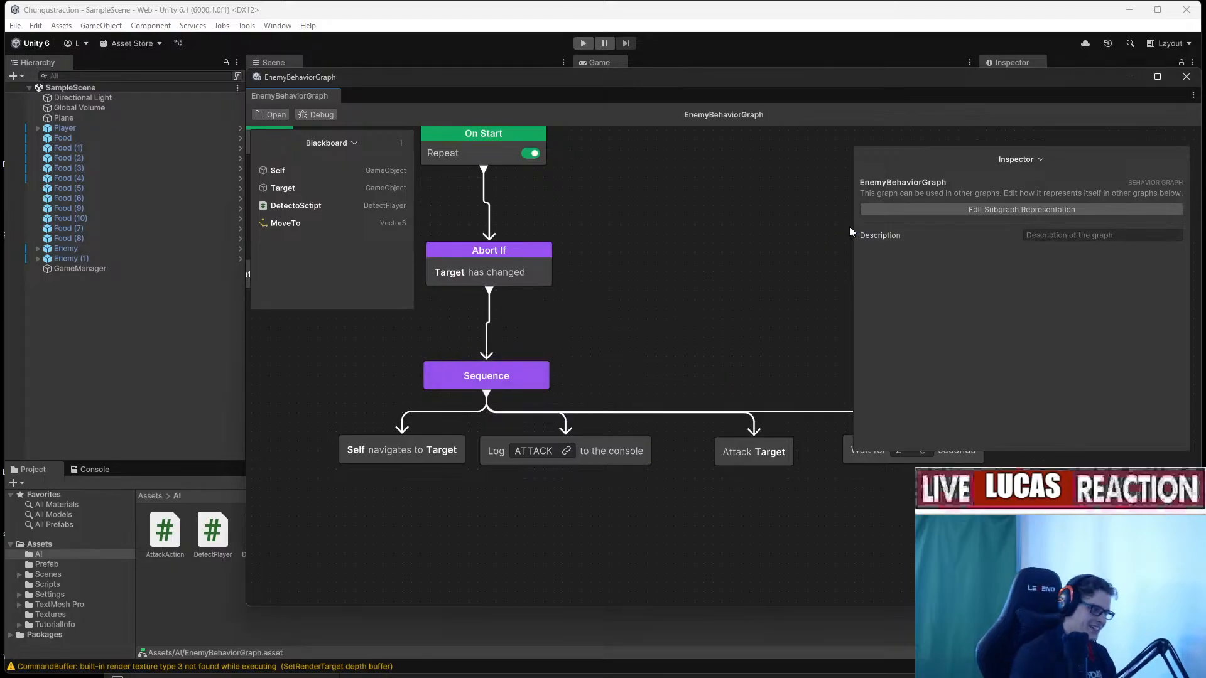
middle_drag(789, 325, 613, 194)
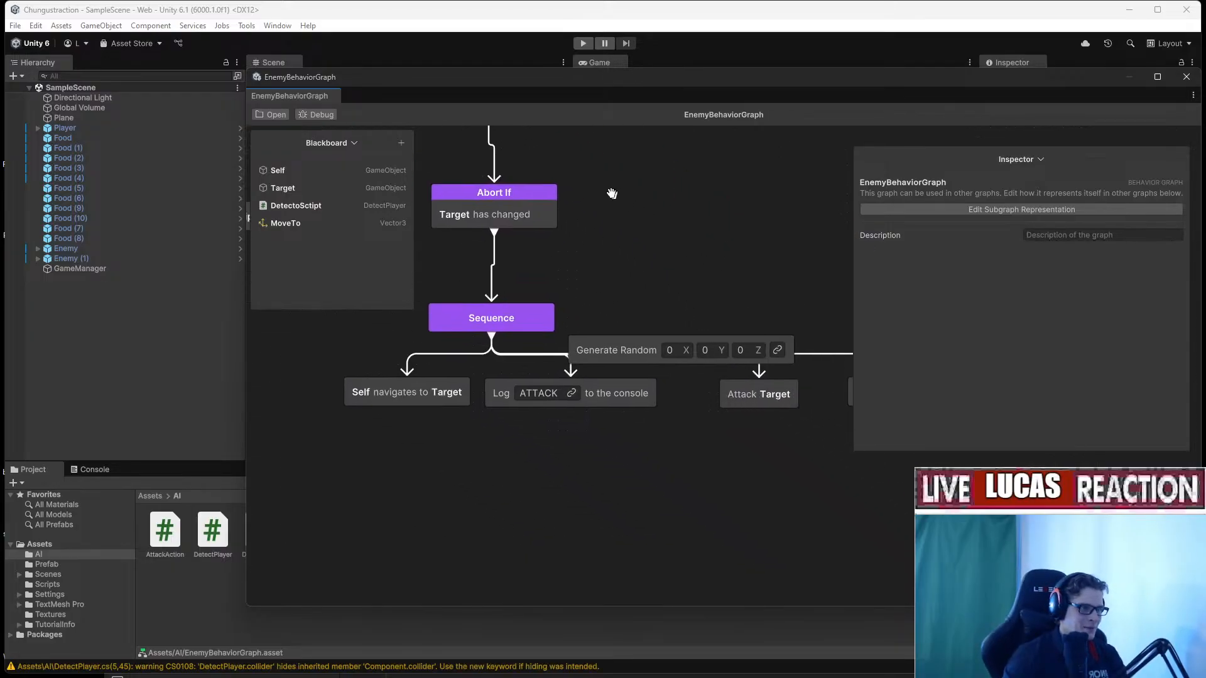
drag(621, 347, 650, 456)
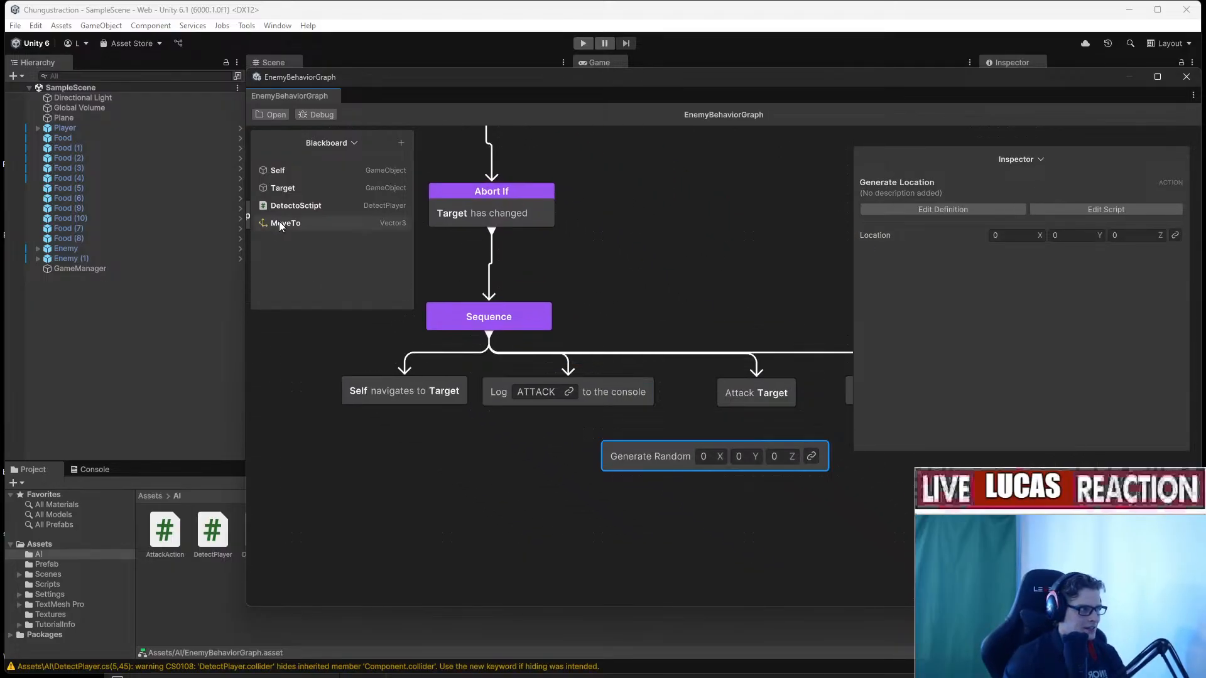
Bind the Generate Random node's Location to MoveTo and place it above the branches.
drag(280, 223, 751, 459)
middle_drag(792, 487, 687, 491)
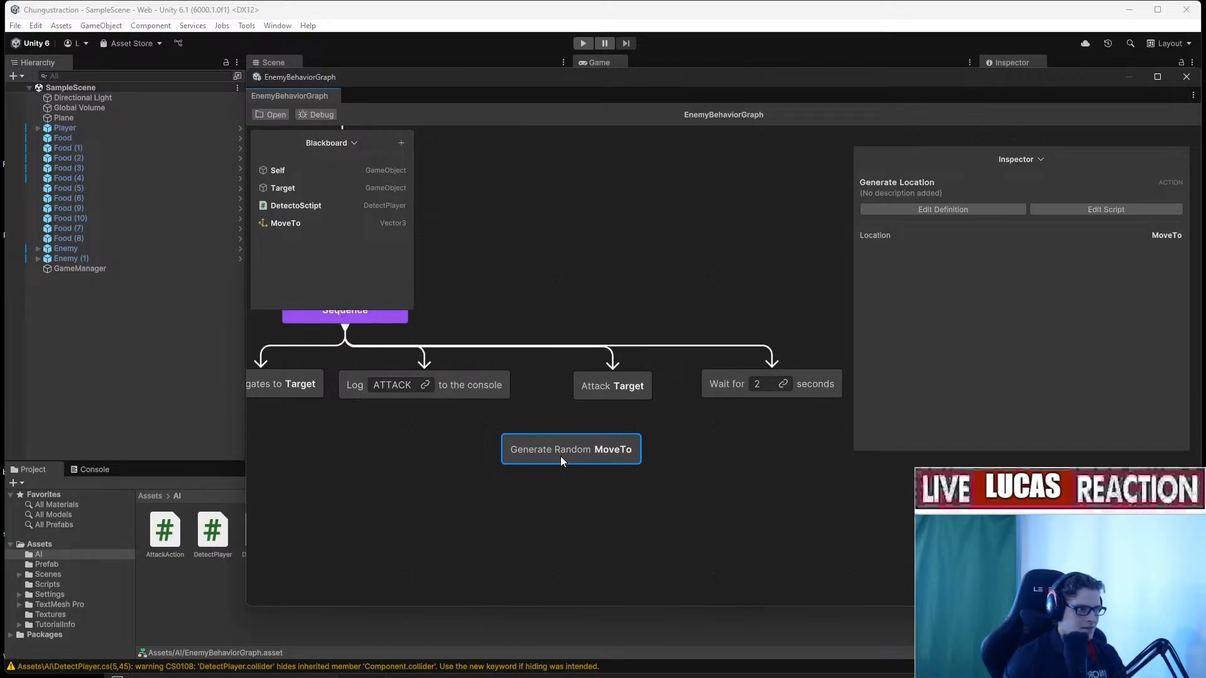
drag(560, 456, 538, 314)
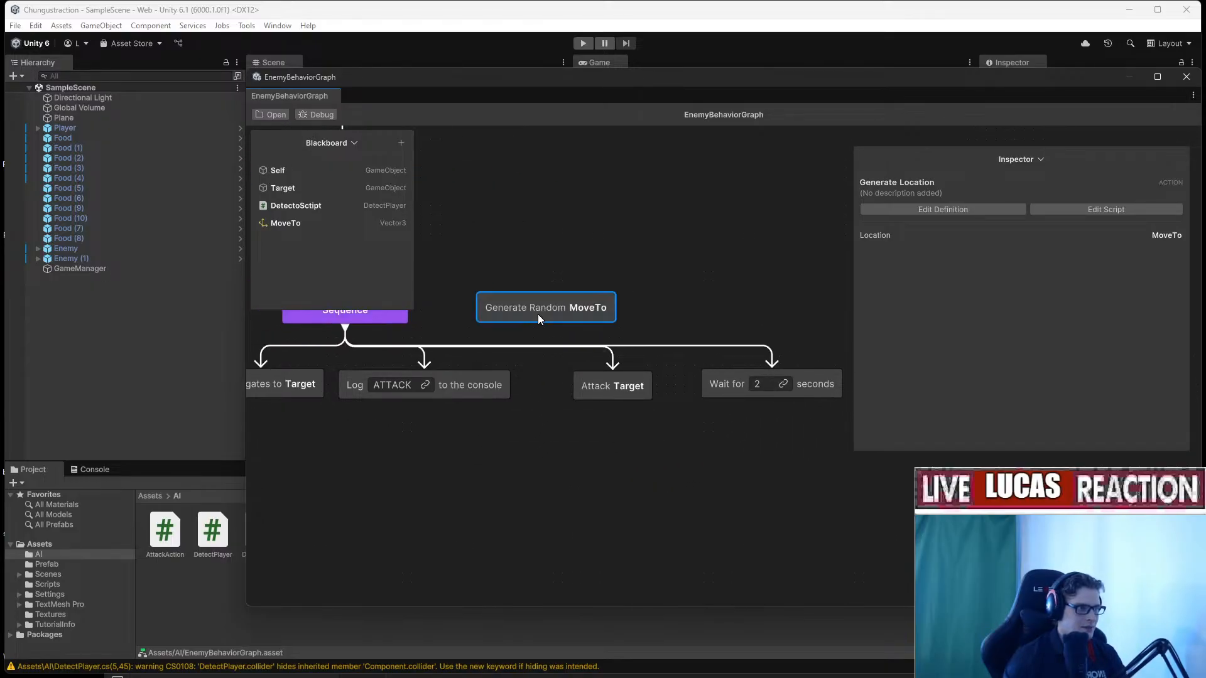
key(alt+Tab)
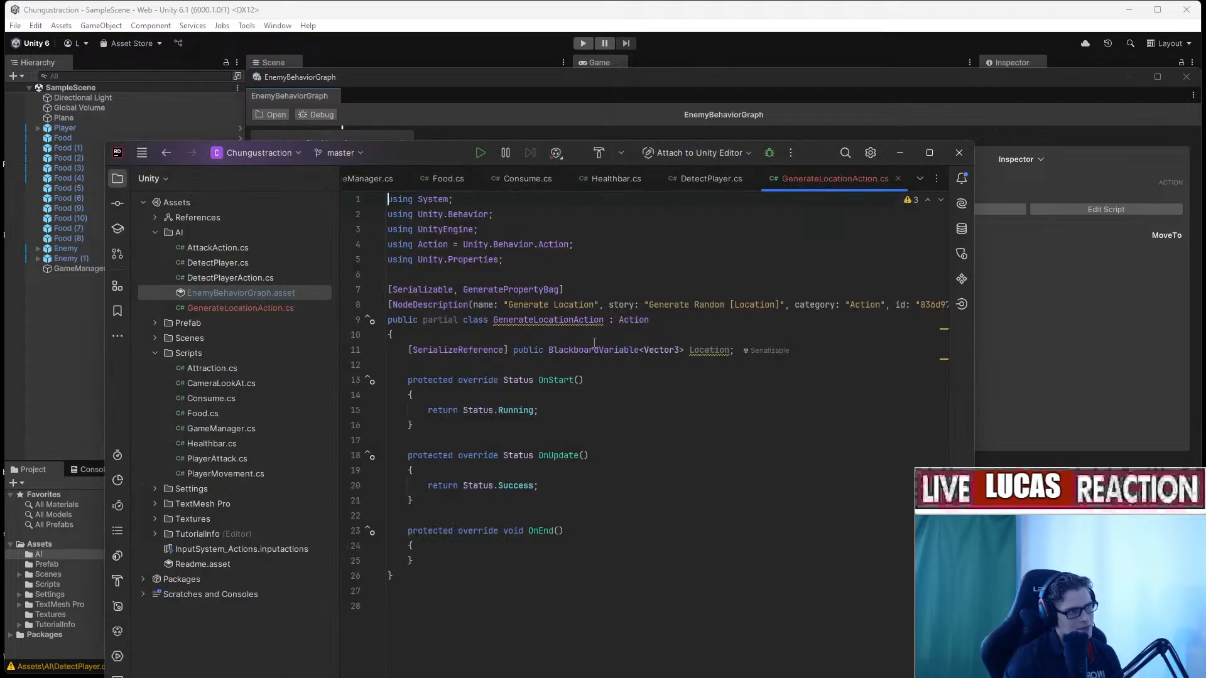
Insert 'To' in the line 8 story so it reads 'Generate Random To [Location]', checking the node in Unity.
double_click(817, 159)
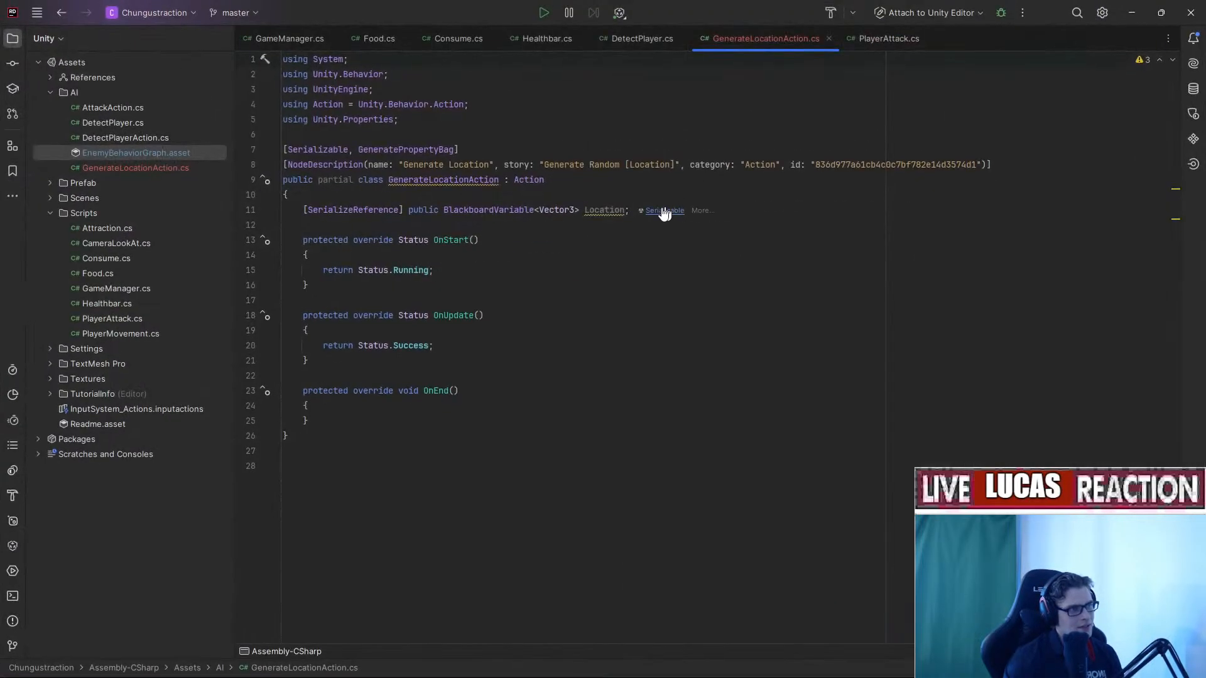
click(604, 165)
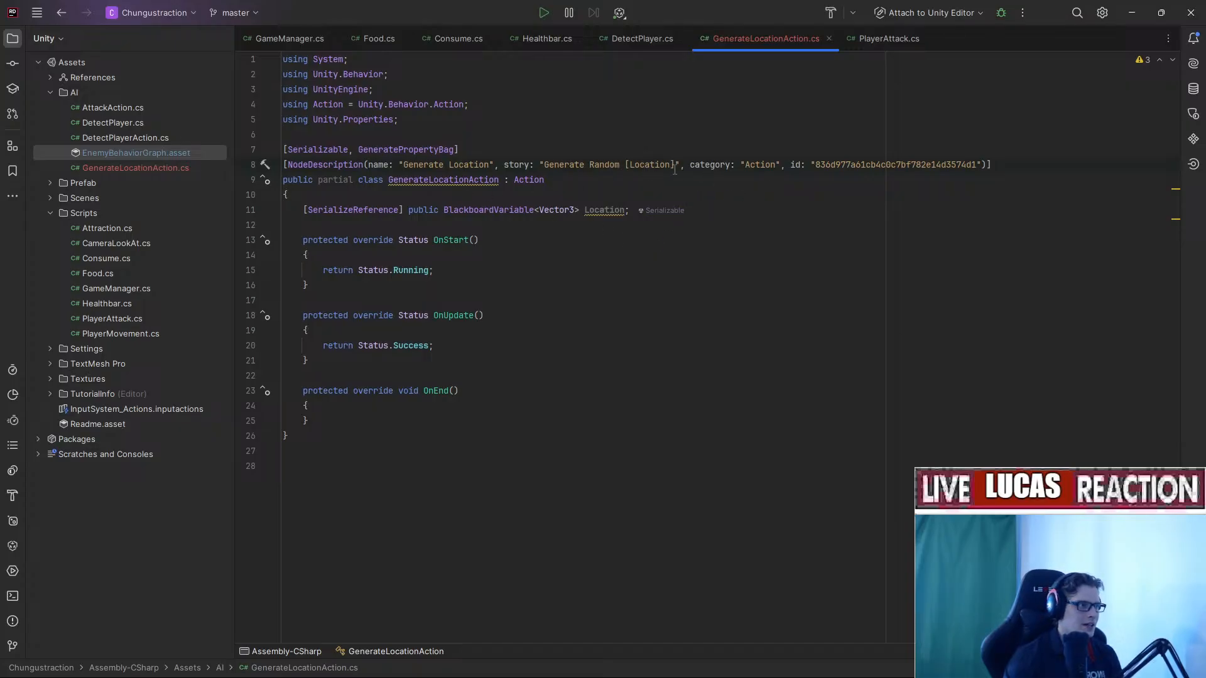
text(To)
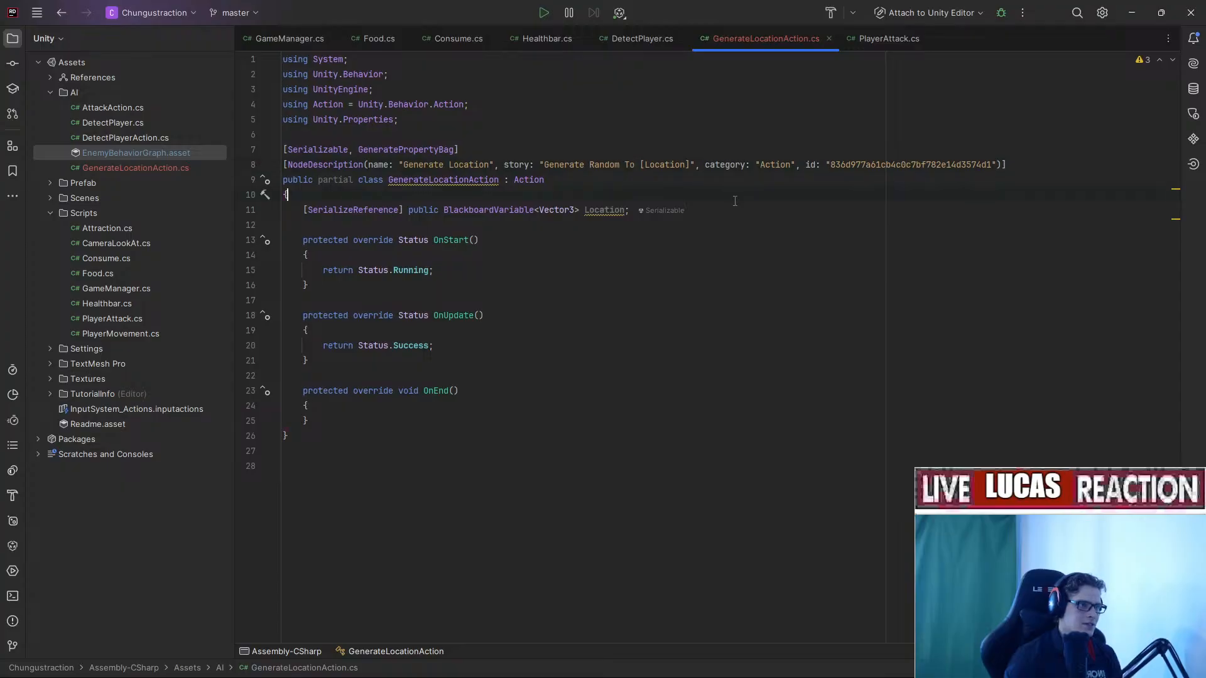
key(alt+Tab)
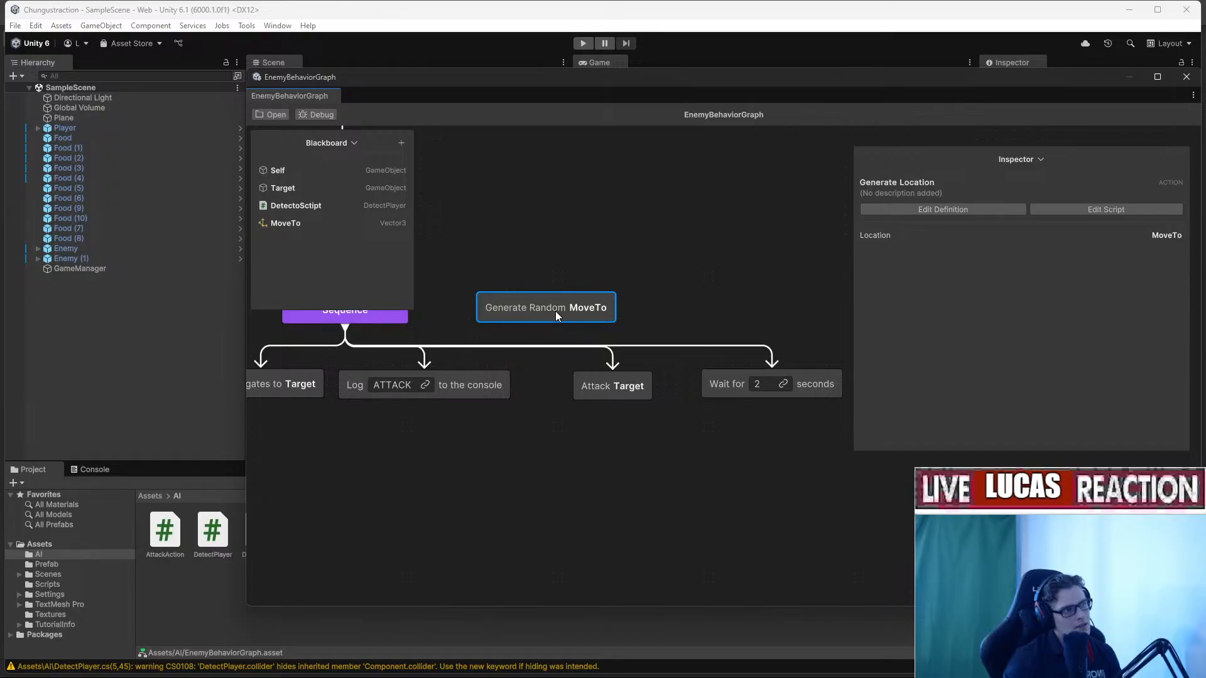
middle_drag(769, 356, 532, 268)
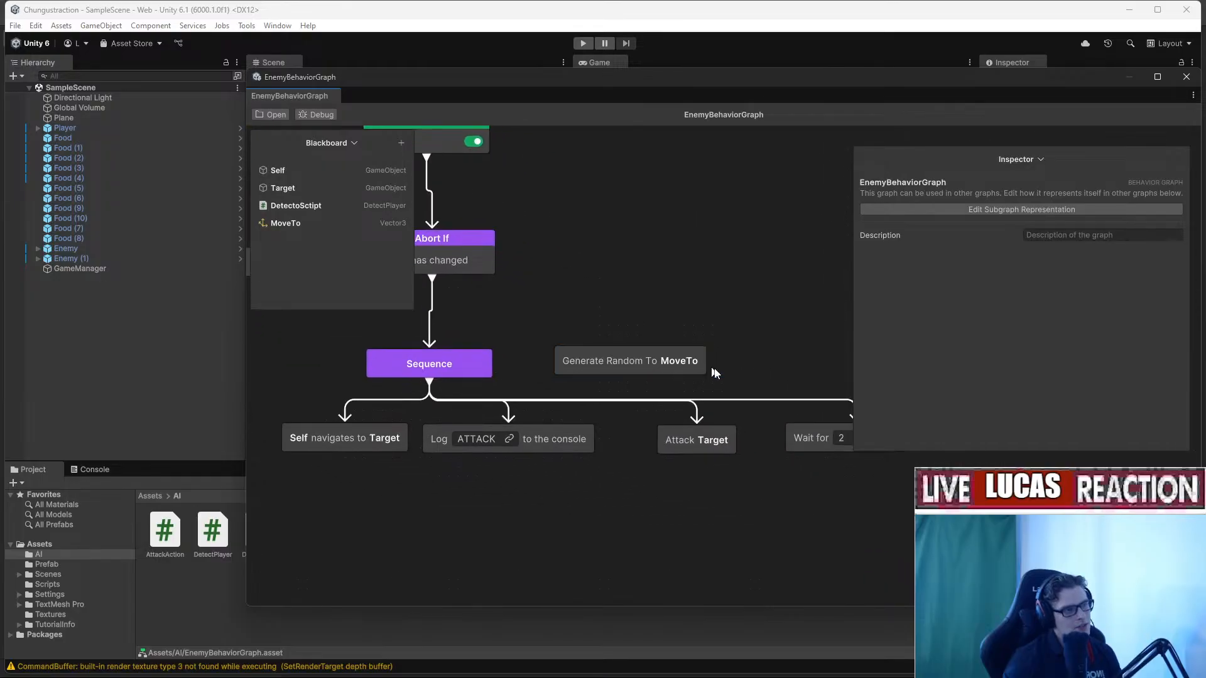
middle_drag(734, 381, 722, 311)
key(alt+Tab)
click(548, 286)
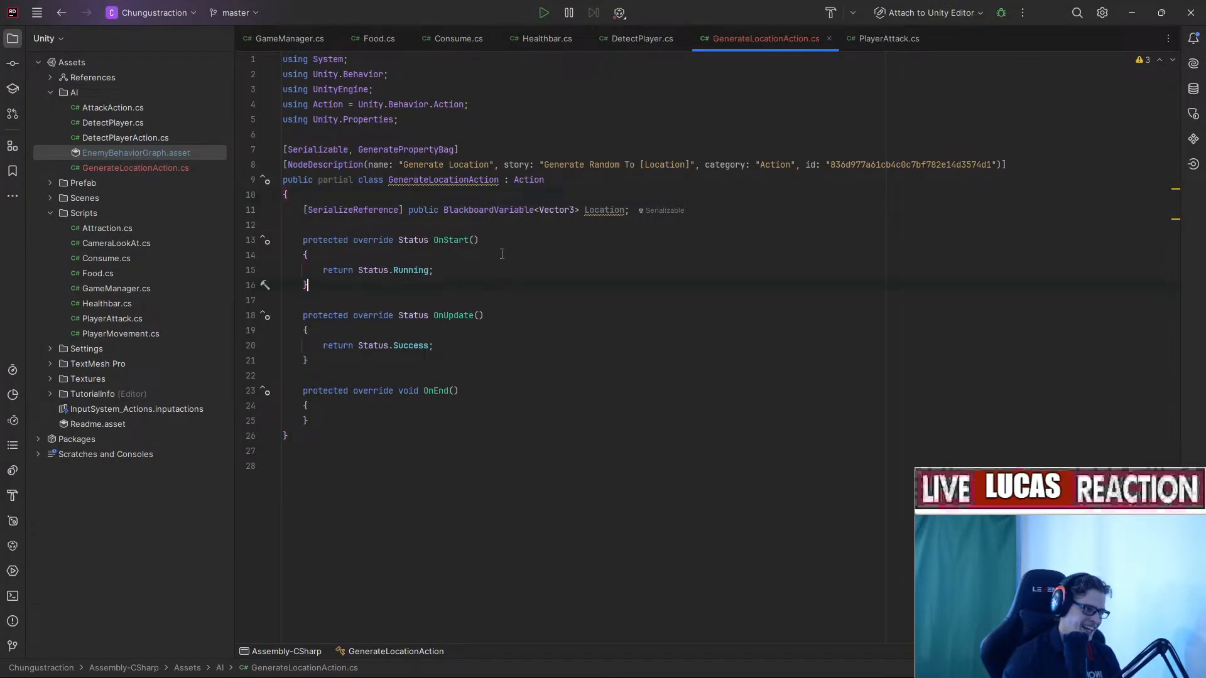
Delete the unused OnStart and OnEnd methods from GenerateLocationAction.
click(500, 254)
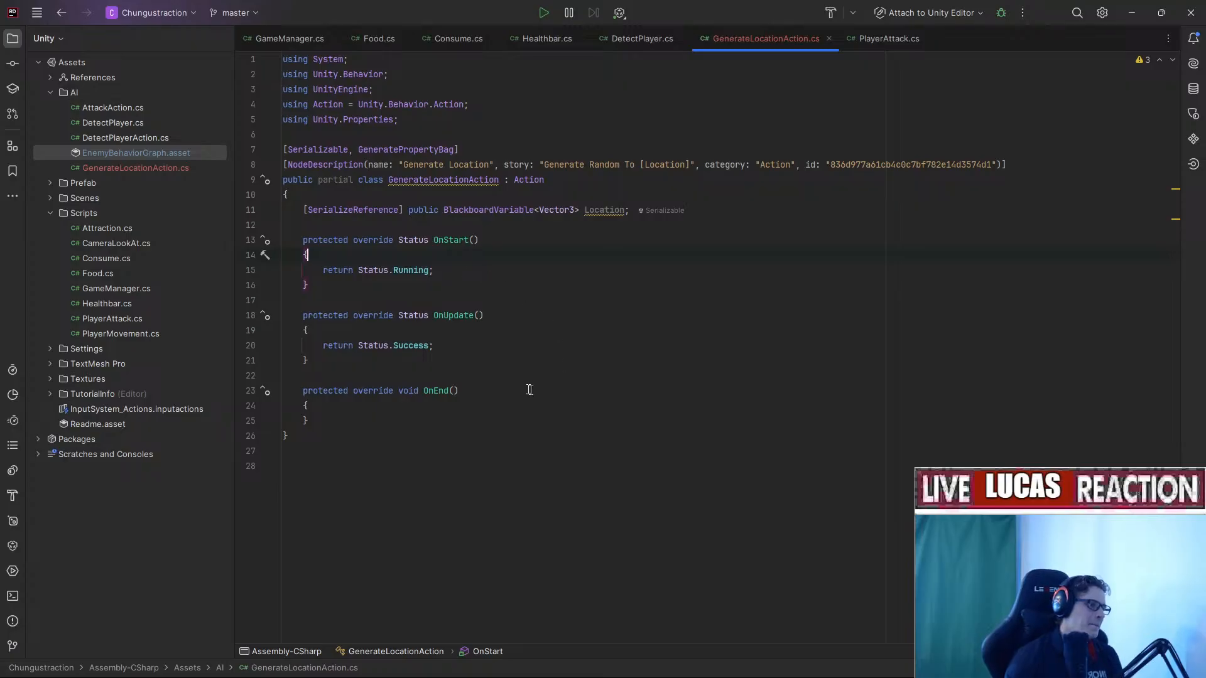
click(478, 315)
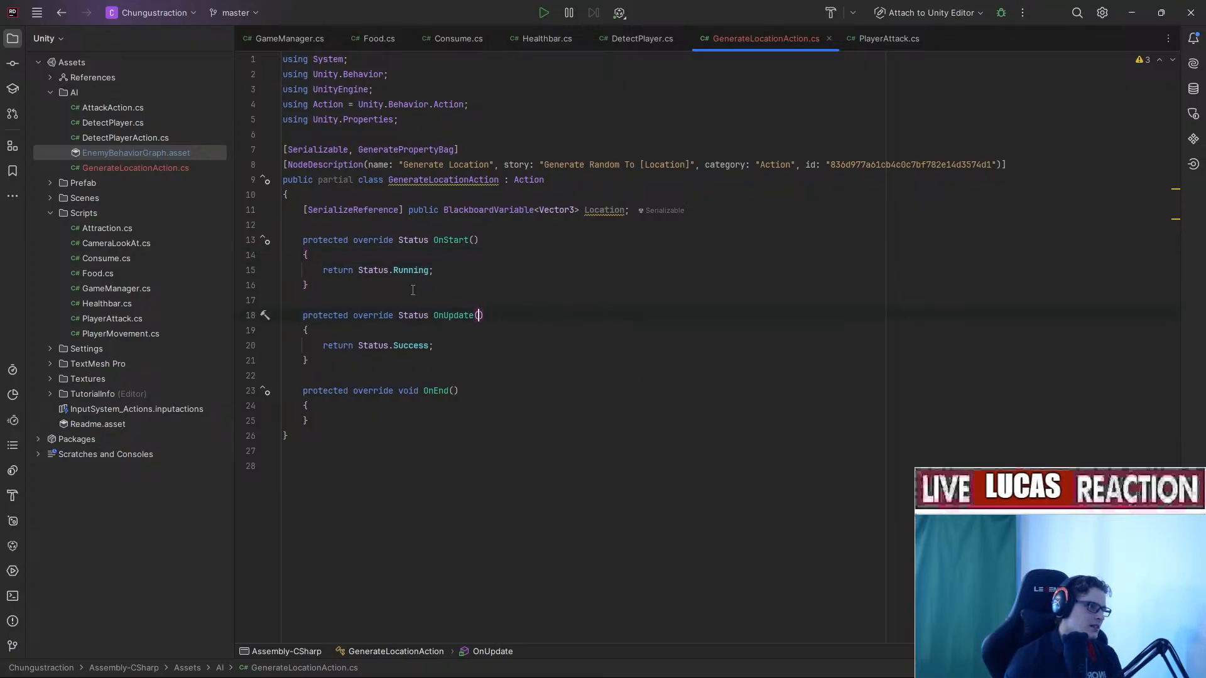
drag(458, 296, 244, 229)
key(BackSpace)
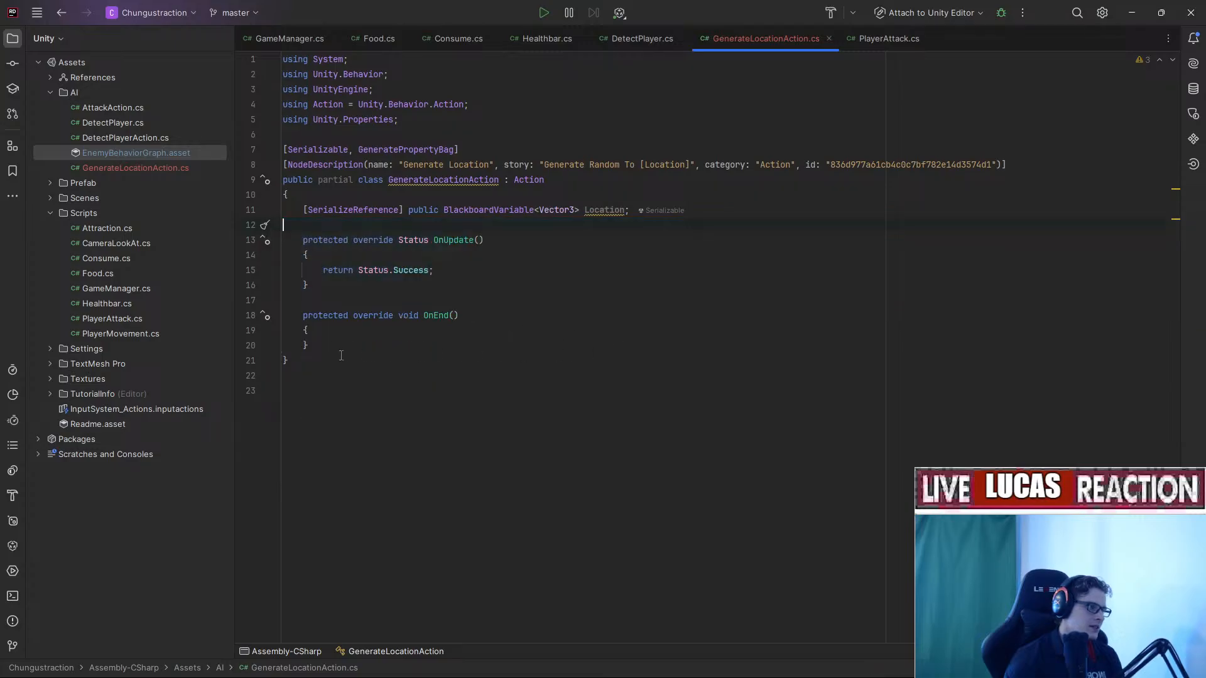
drag(341, 355, 261, 309)
key(BackSpace)
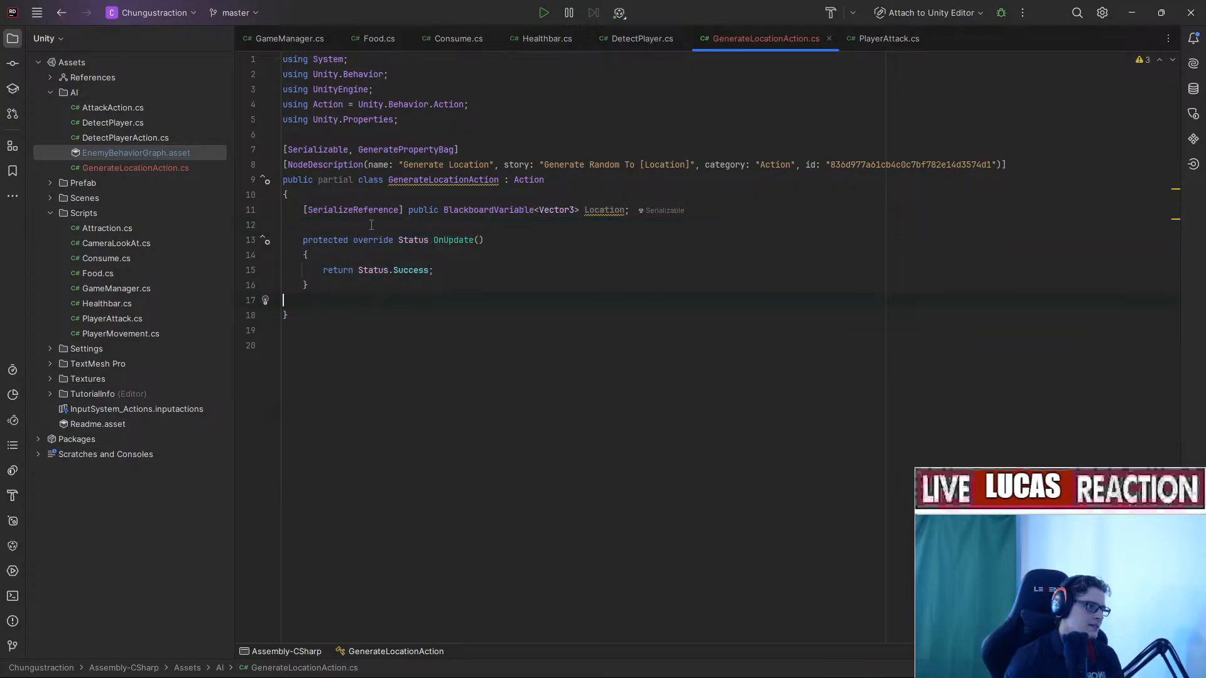
Add a Location assignment using Random.Range(0f, 10f) values inside OnUpdate.
click(616, 209)
click(498, 255)
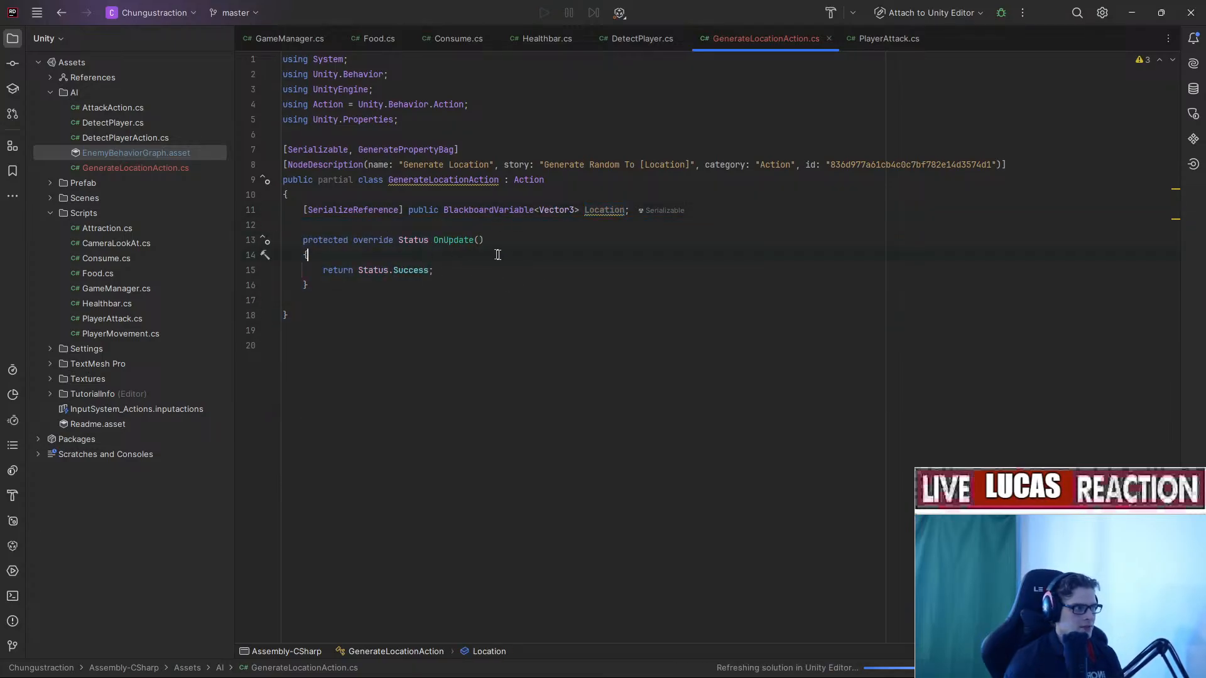
key(Return)
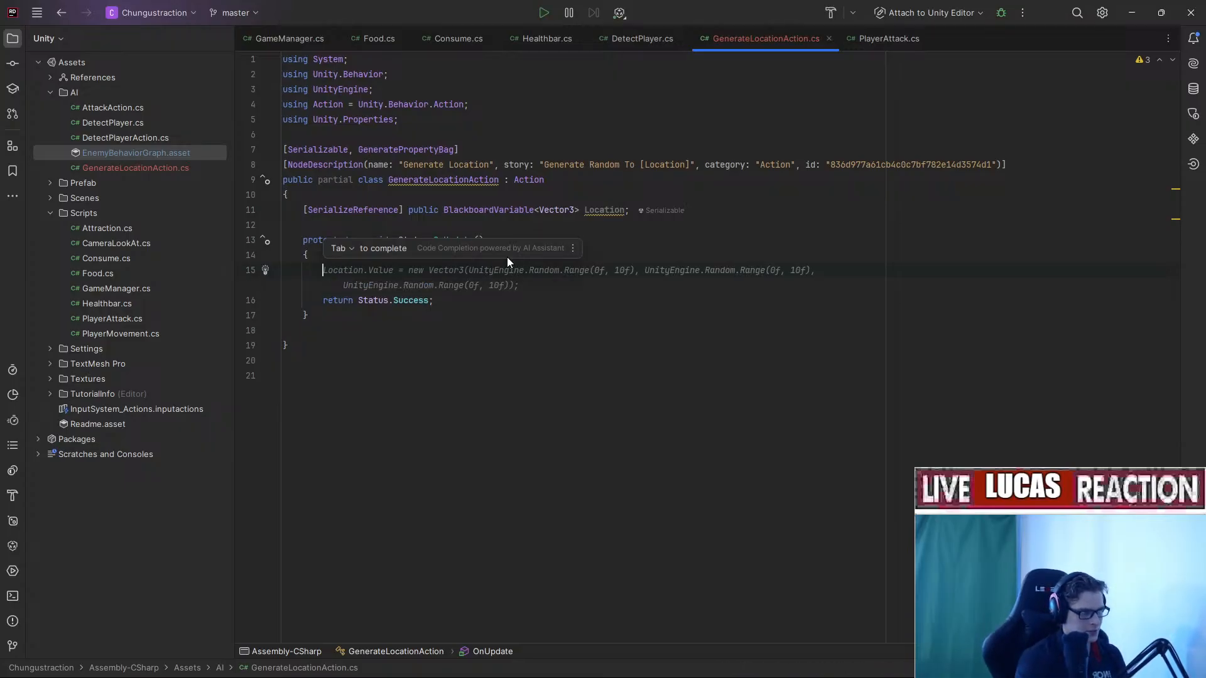
key(Tab)
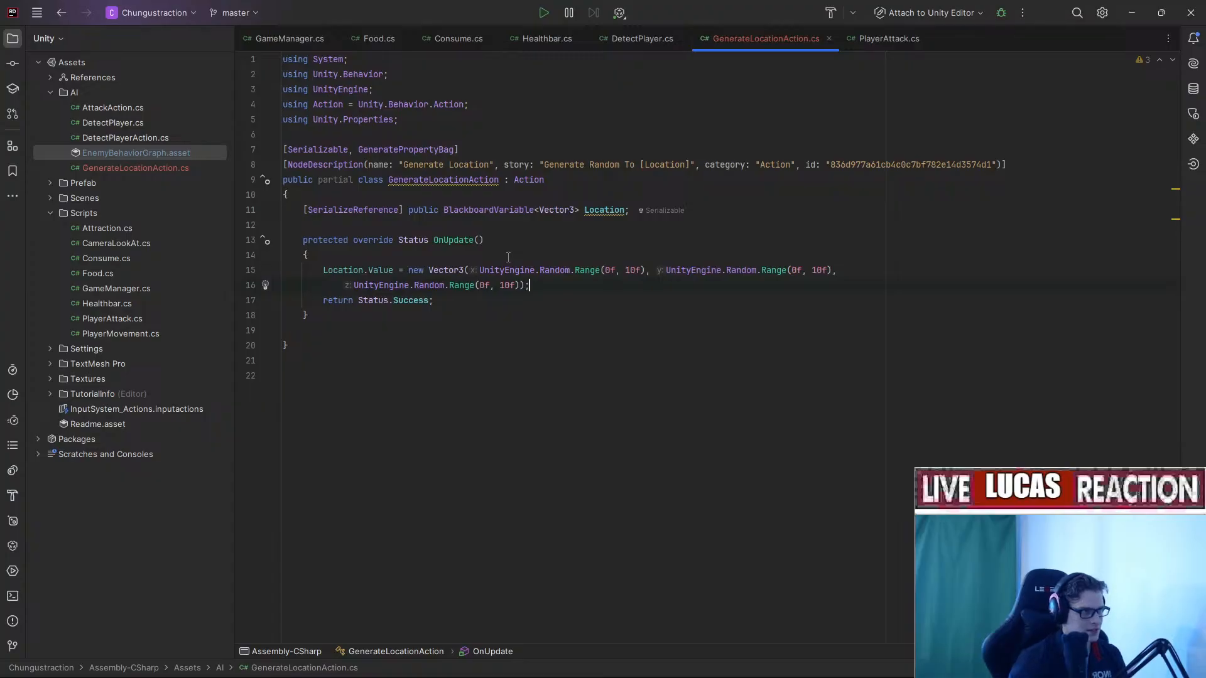
drag(479, 270, 832, 271)
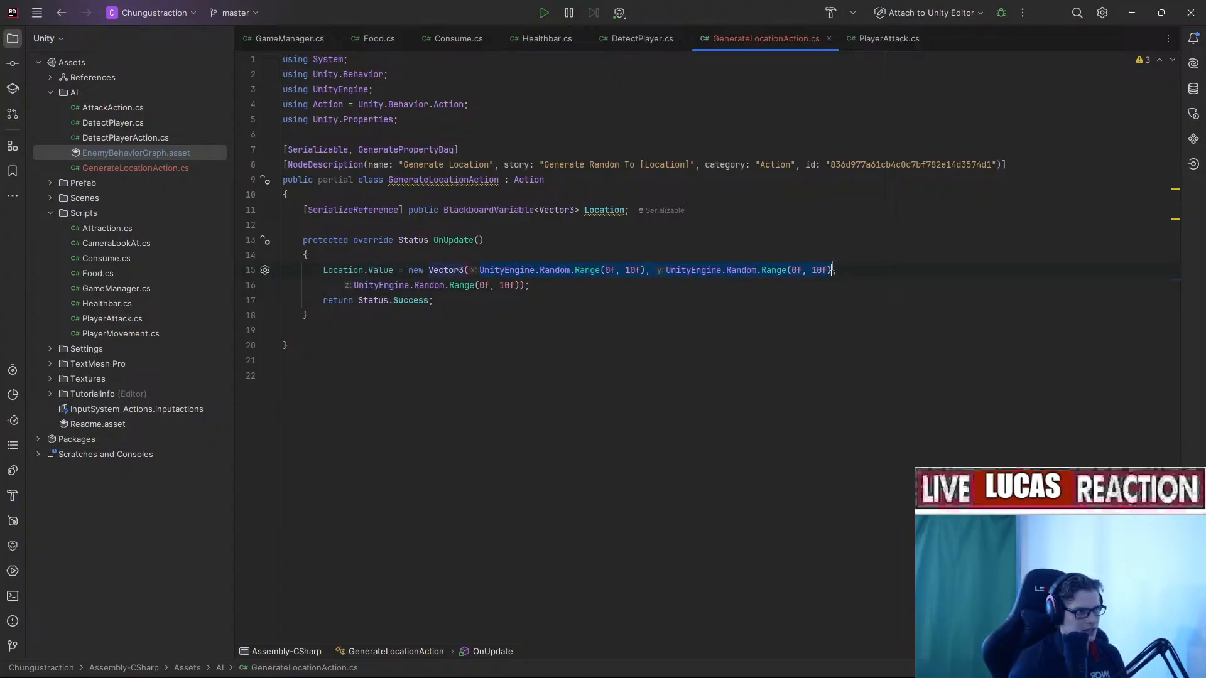
mouse_move(529, 286)
mouse_down()
mouse_move(553, 270)
mouse_move(535, 270)
mouse_up()
click(524, 300)
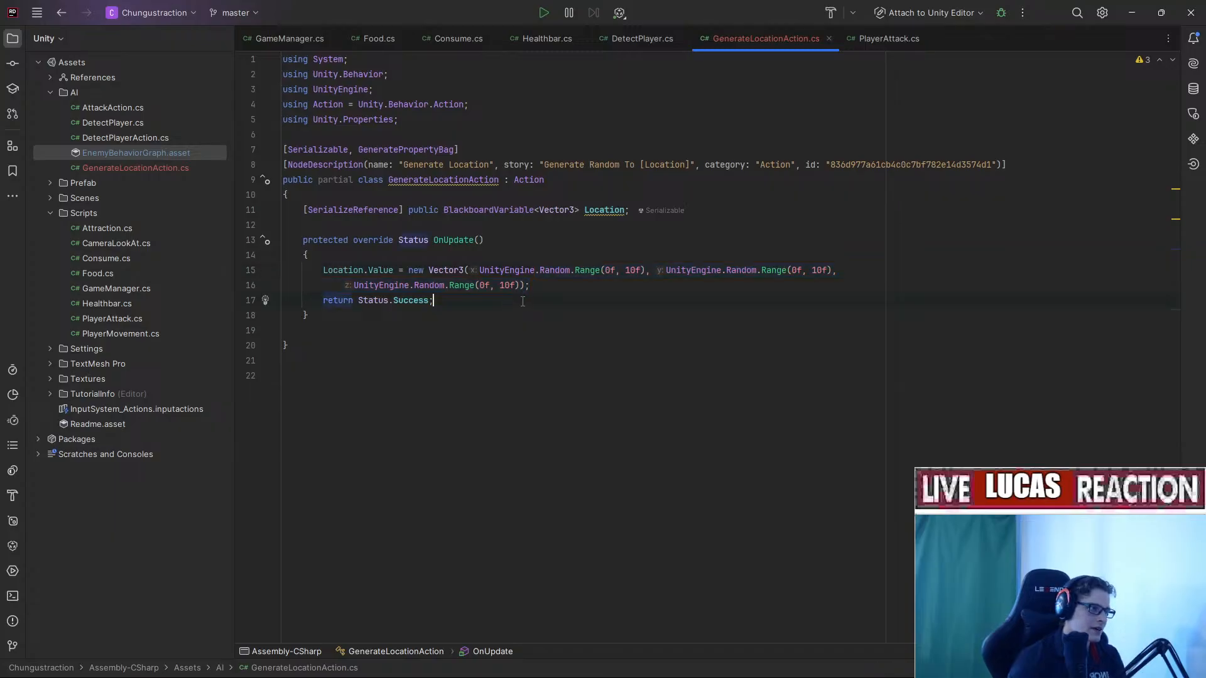
click(398, 274)
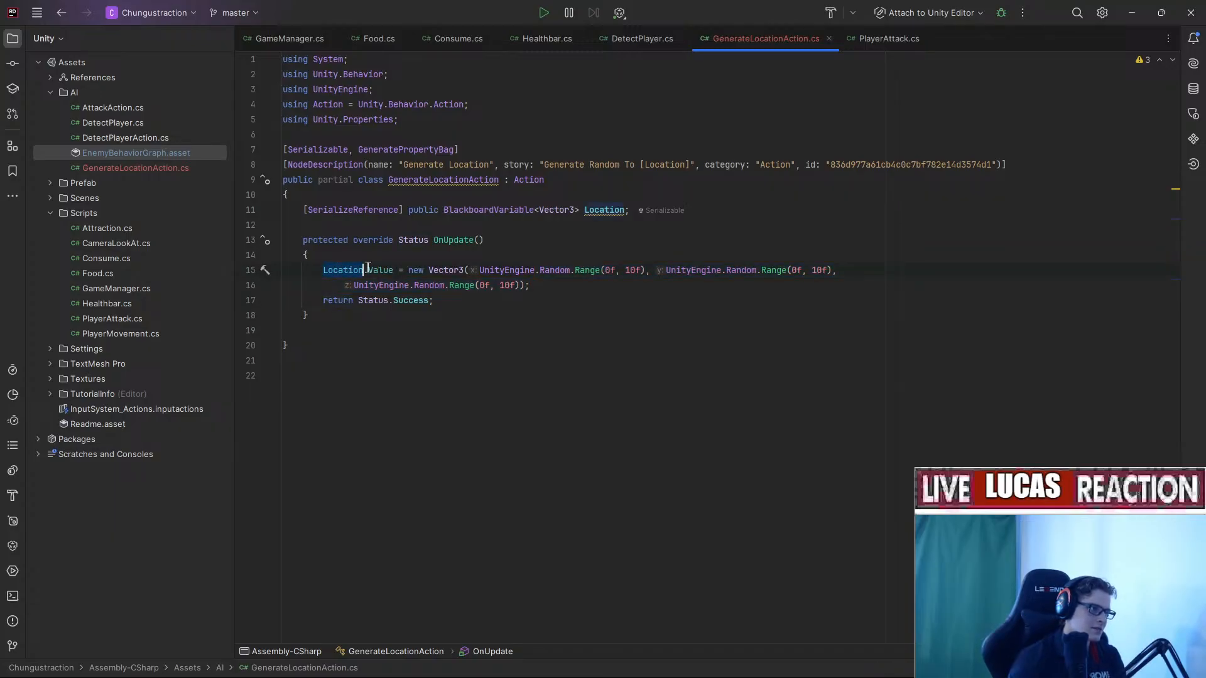
click(525, 270)
click(605, 284)
click(726, 270)
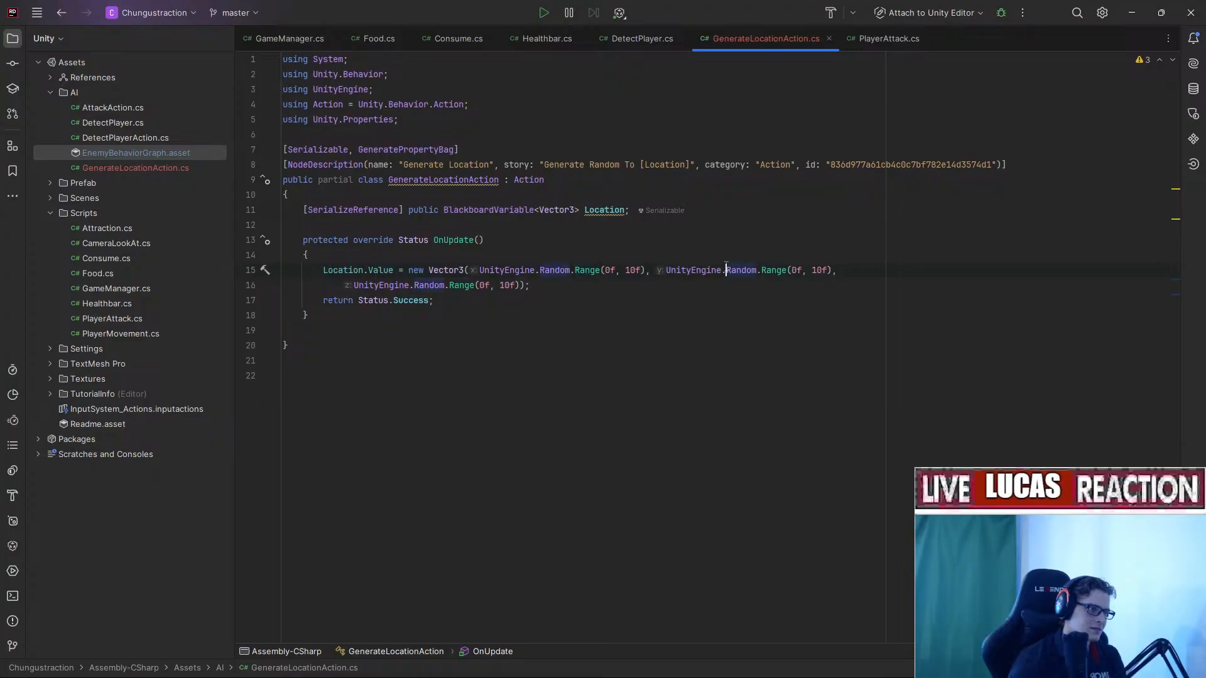
click(557, 290)
click(477, 300)
Replace the random y argument with Location.Value.y and recompile in Unity.
click(668, 270)
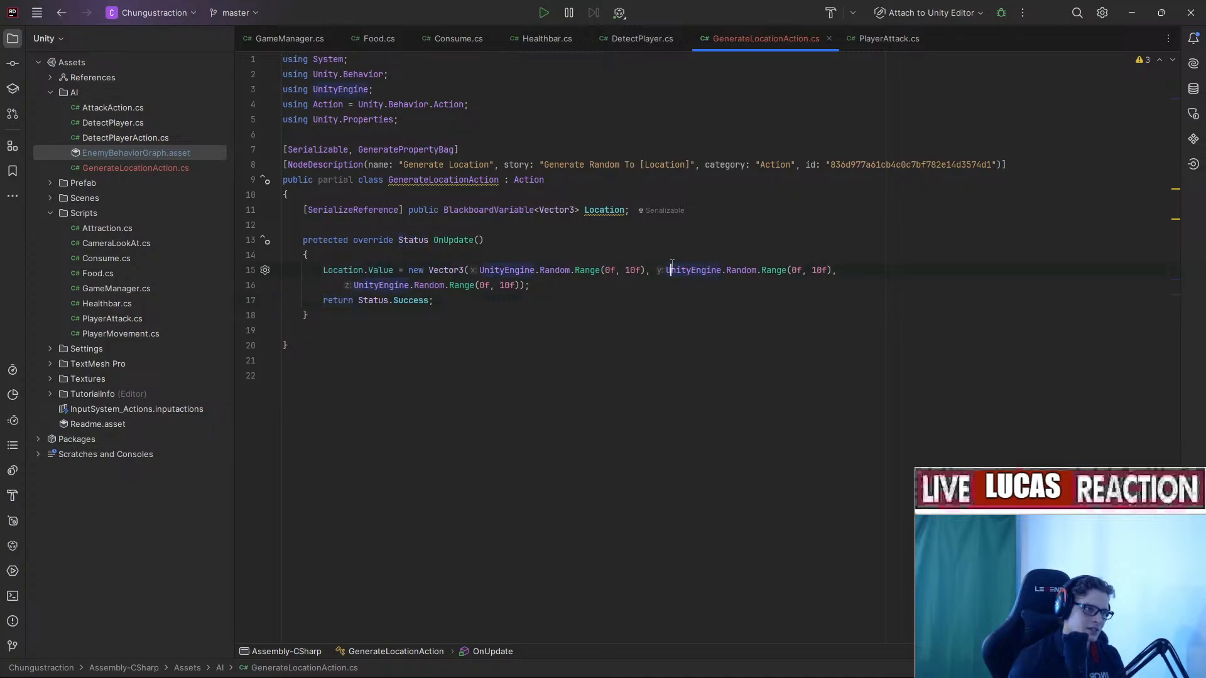
key(ctrl+shift+Right)
key(ctrl+shift+Right)
key(ctrl+shift+Right)
key(ctrl+shift+Right)
key(ctrl+shift+Right)
key(ctrl+shift+Right)
key(ctrl+shift+Right)
key(ctrl+shift+Right)
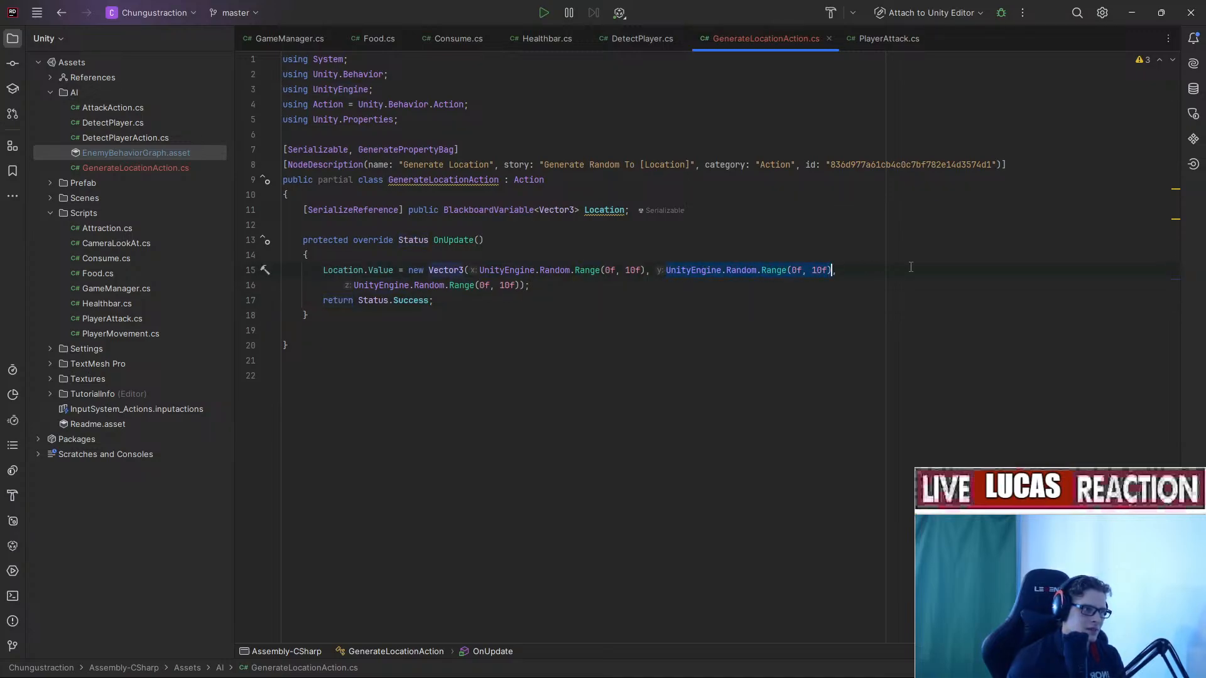
key(BackSpace)
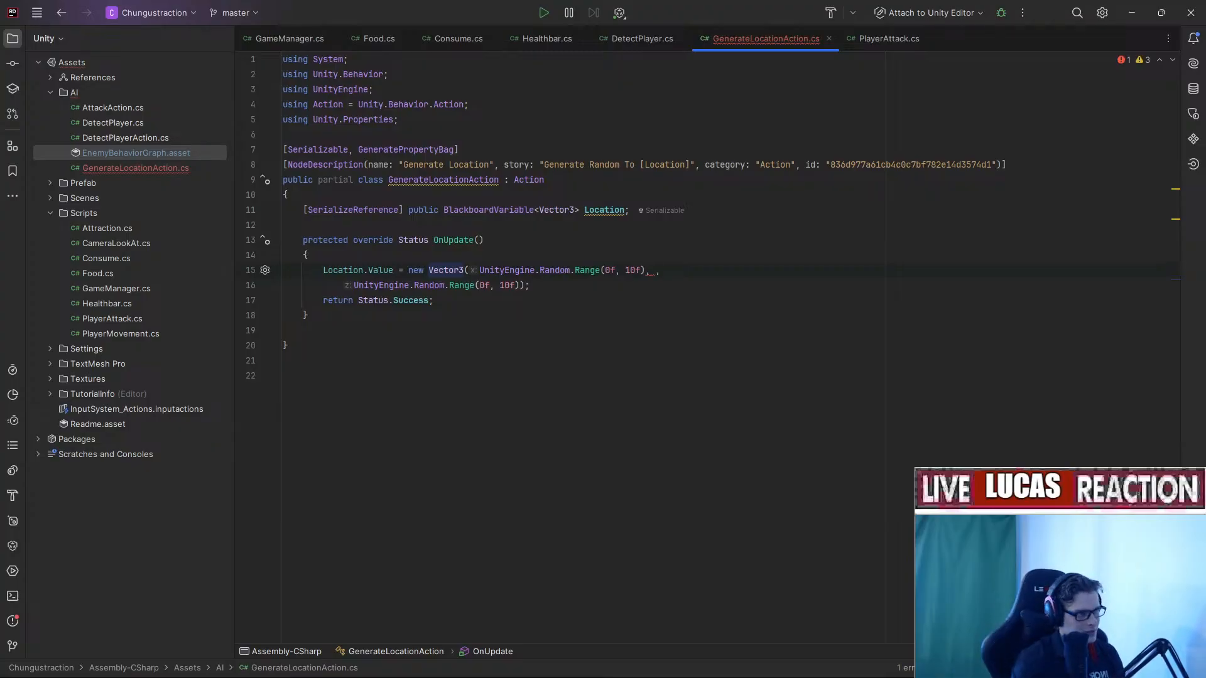
text(Lo)
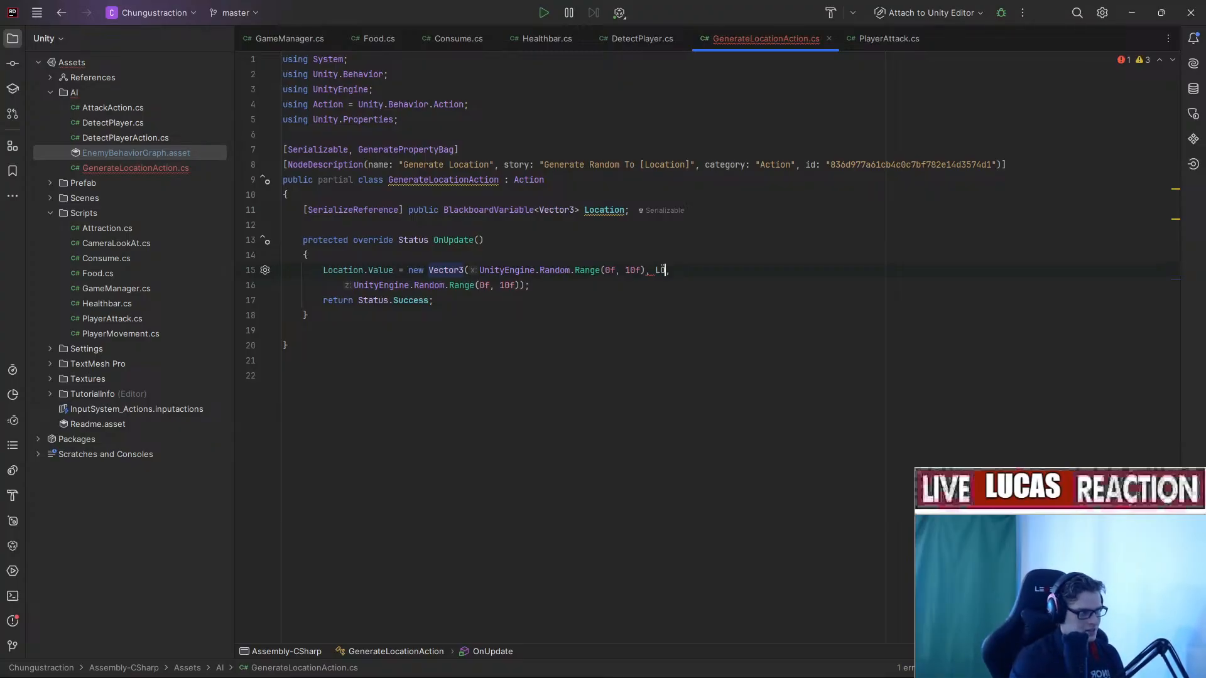
text(ocation.)
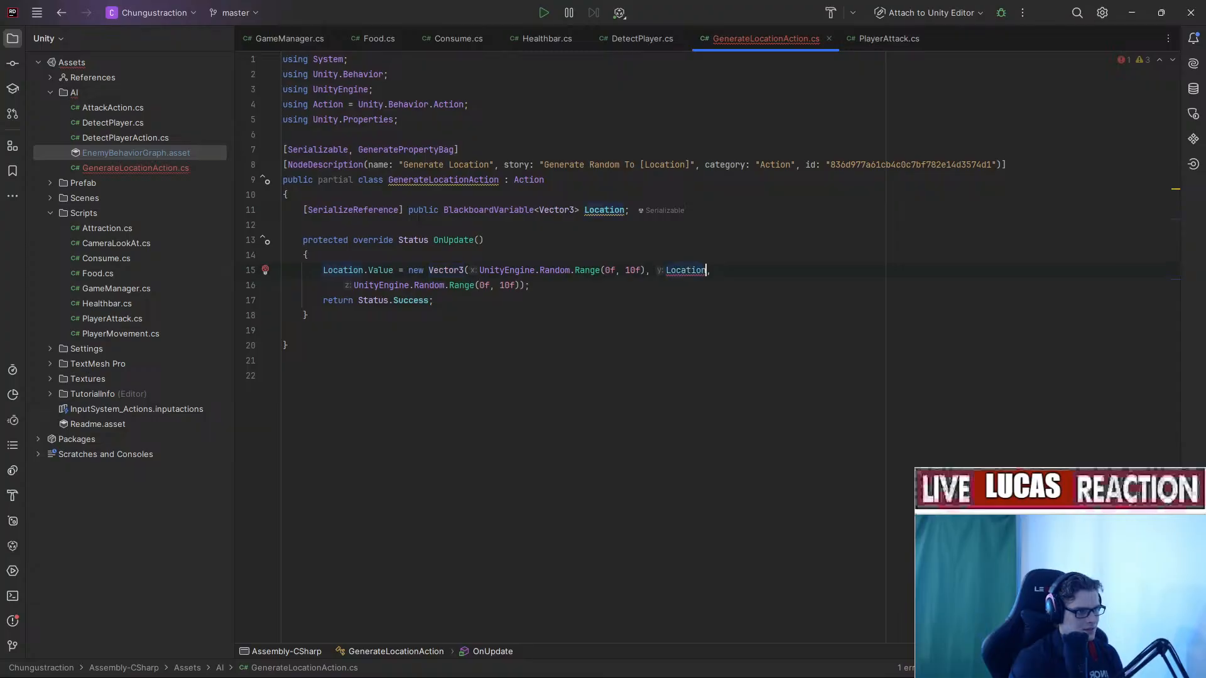
key(Return)
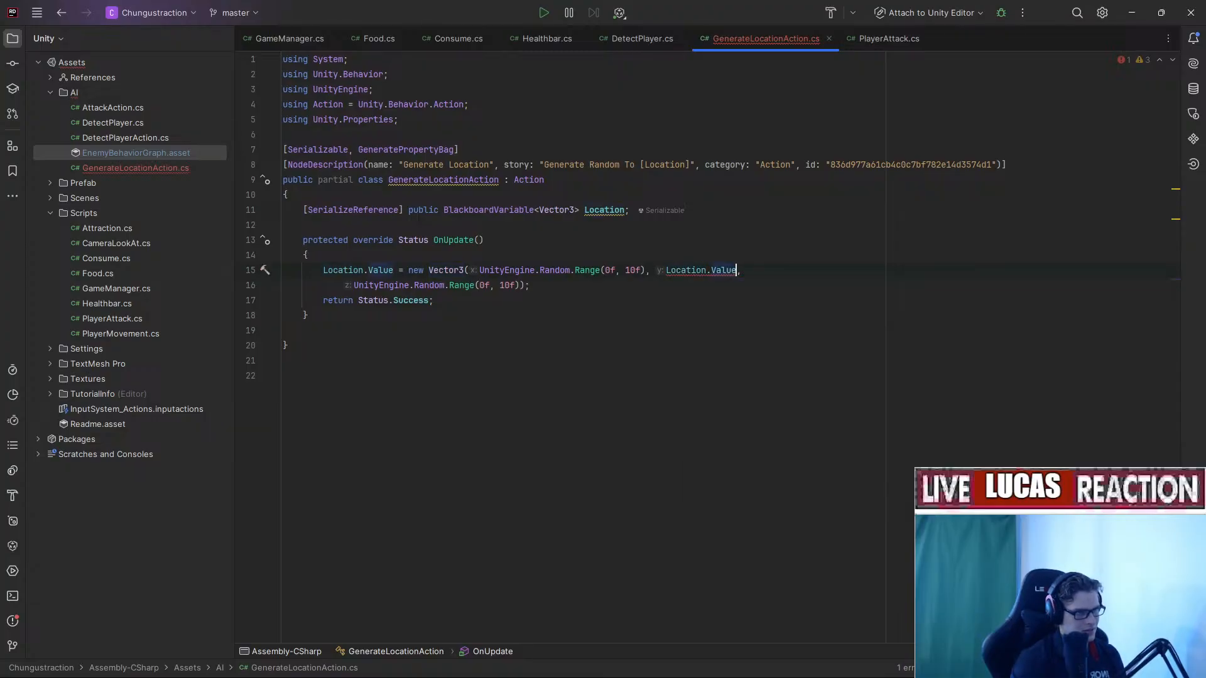
text(.y)
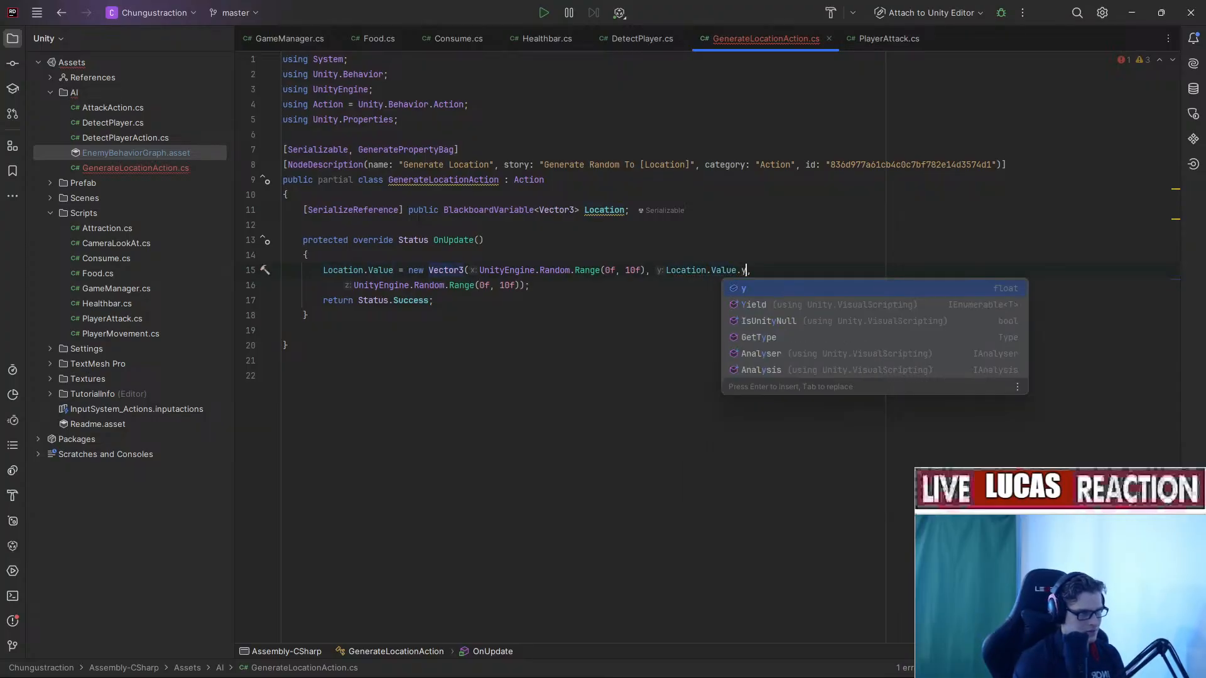
key(Return)
key(alt+Tab)
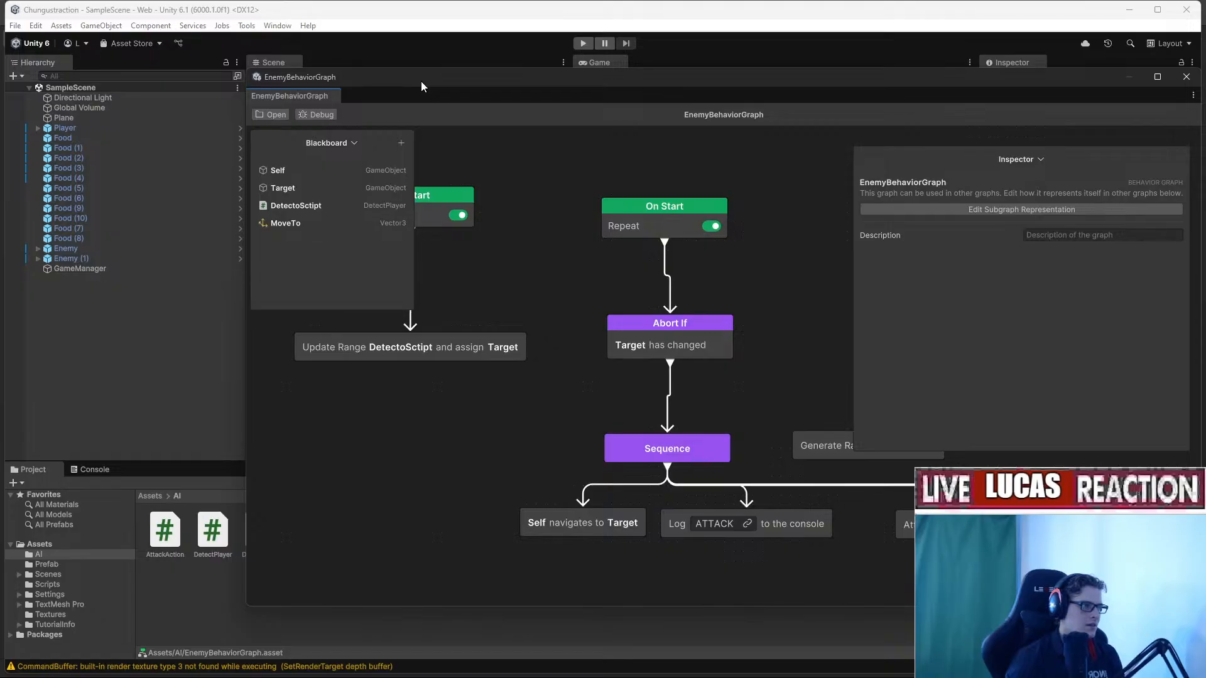
drag(421, 81, 1205, 351)
right_drag(507, 258, 488, 276)
key(w)
click(463, 281)
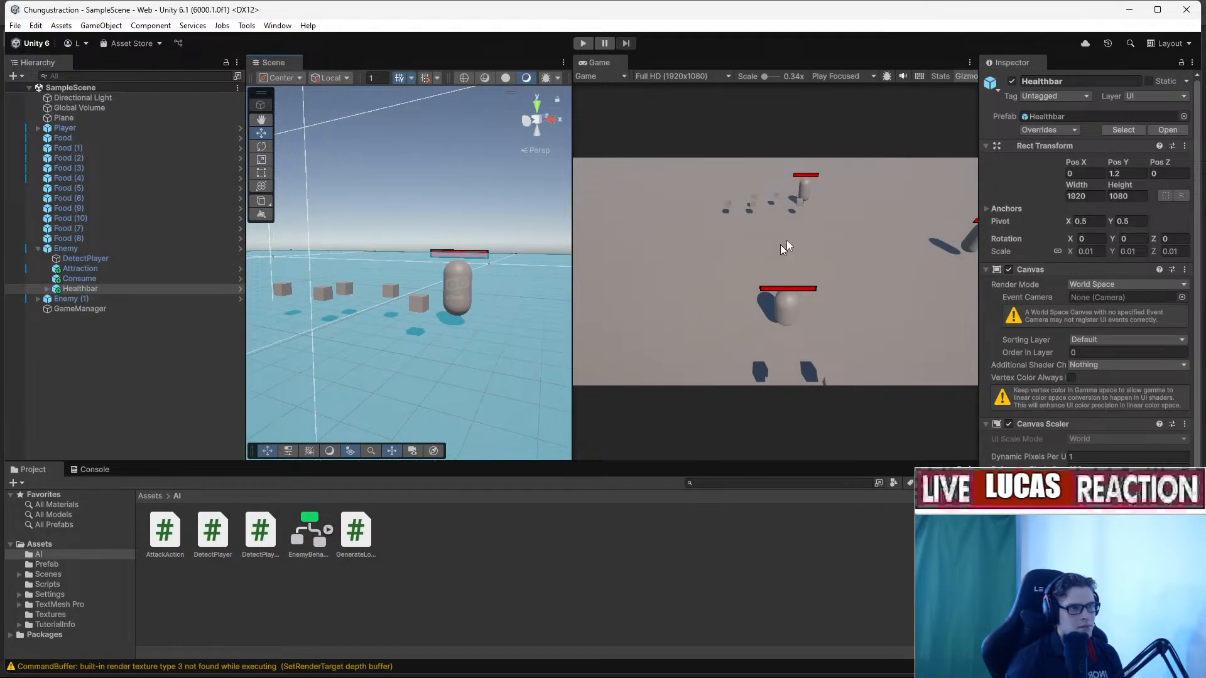
click(1121, 169)
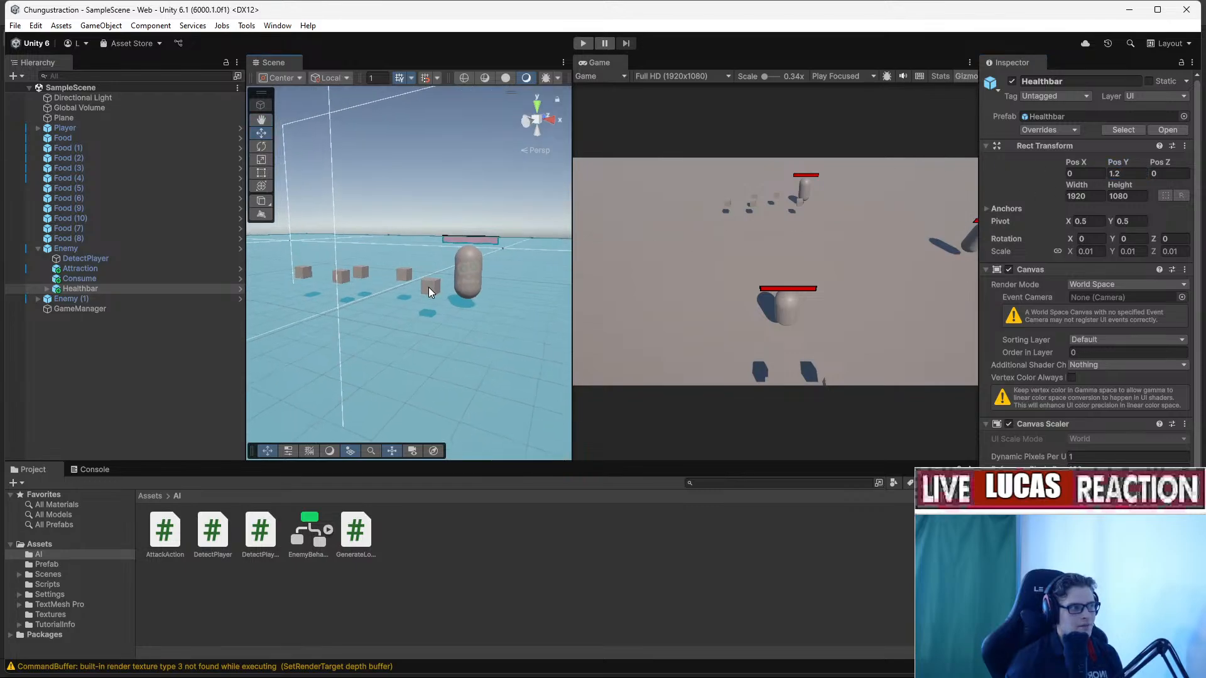
click(429, 288)
click(1125, 161)
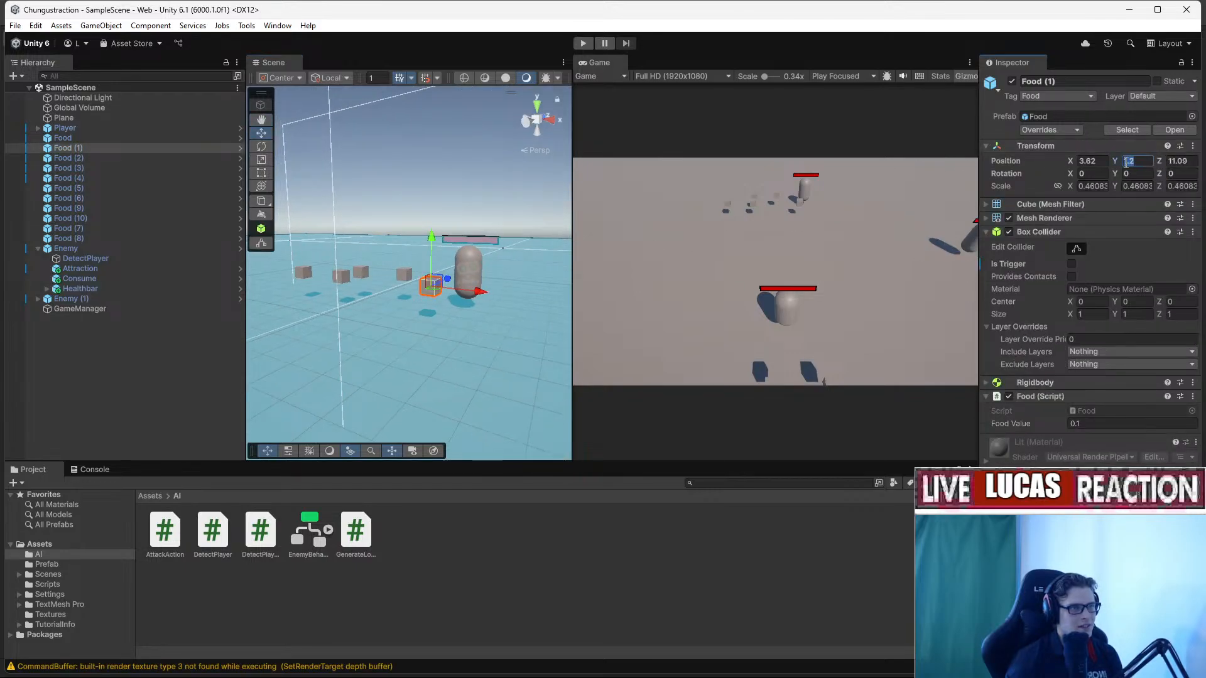
drag(1118, 160, 1101, 162)
key(ctrl+z)
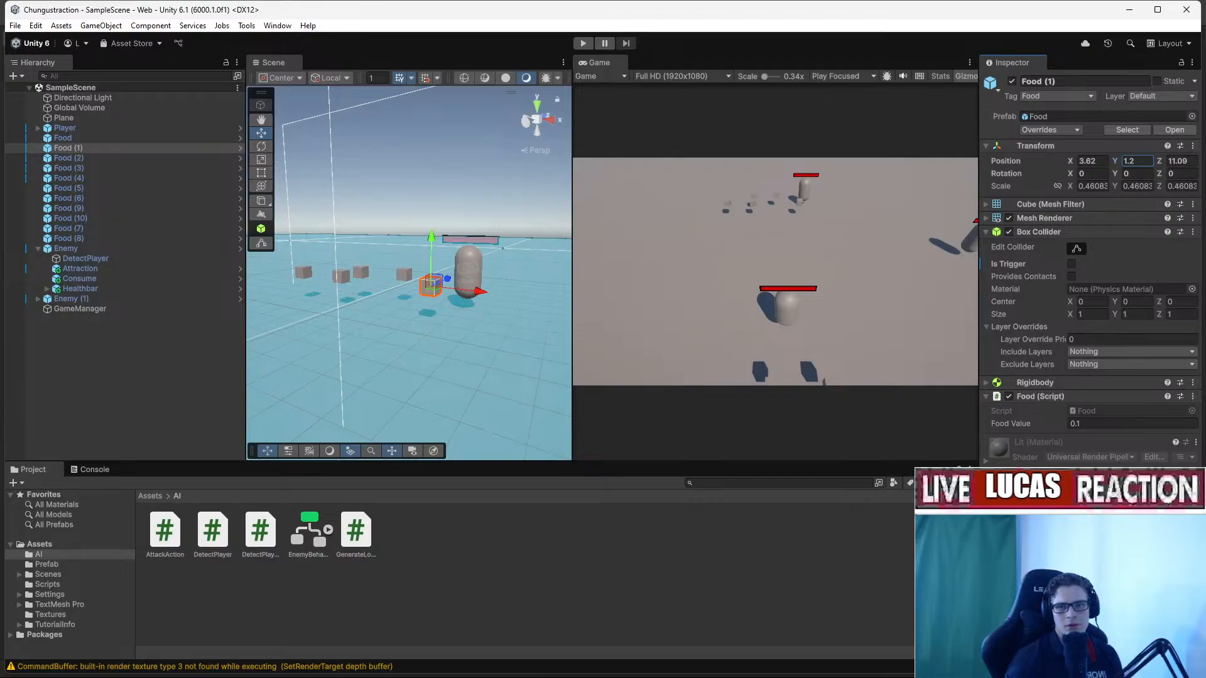
drag(529, 169, 447, 83)
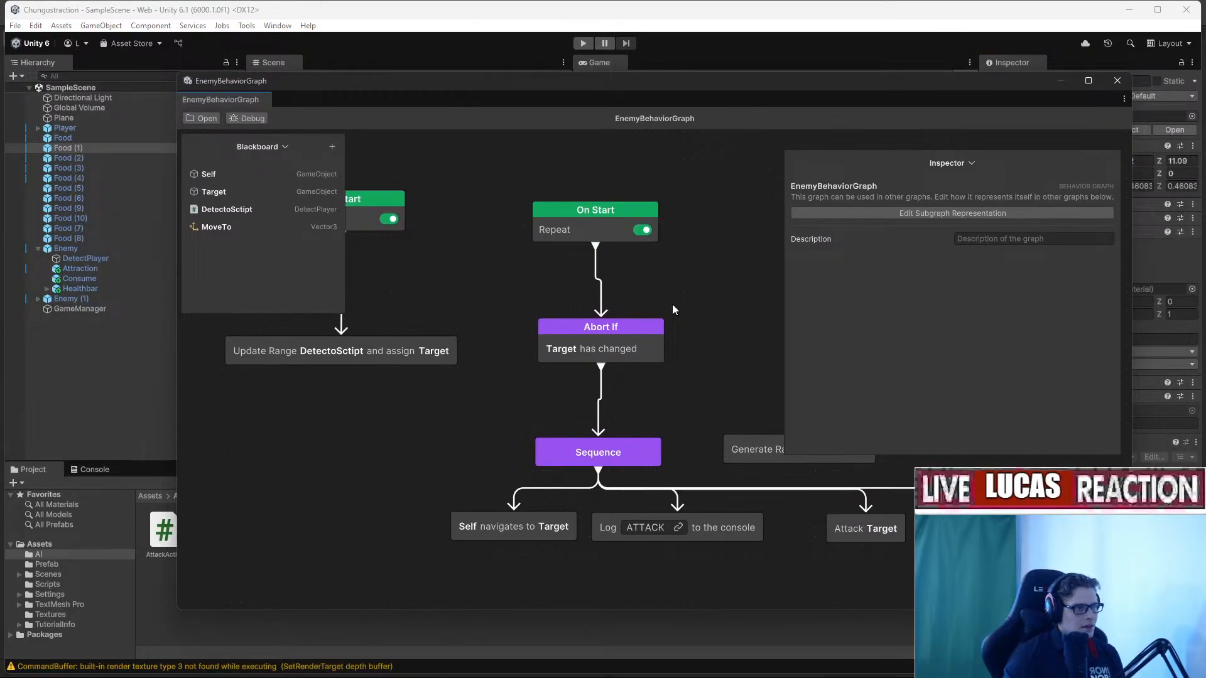
Add a Conditional Branch node by searching 'bran' from the canvas Add menu.
middle_drag(672, 304, 622, 385)
middle_drag(586, 449, 533, 405)
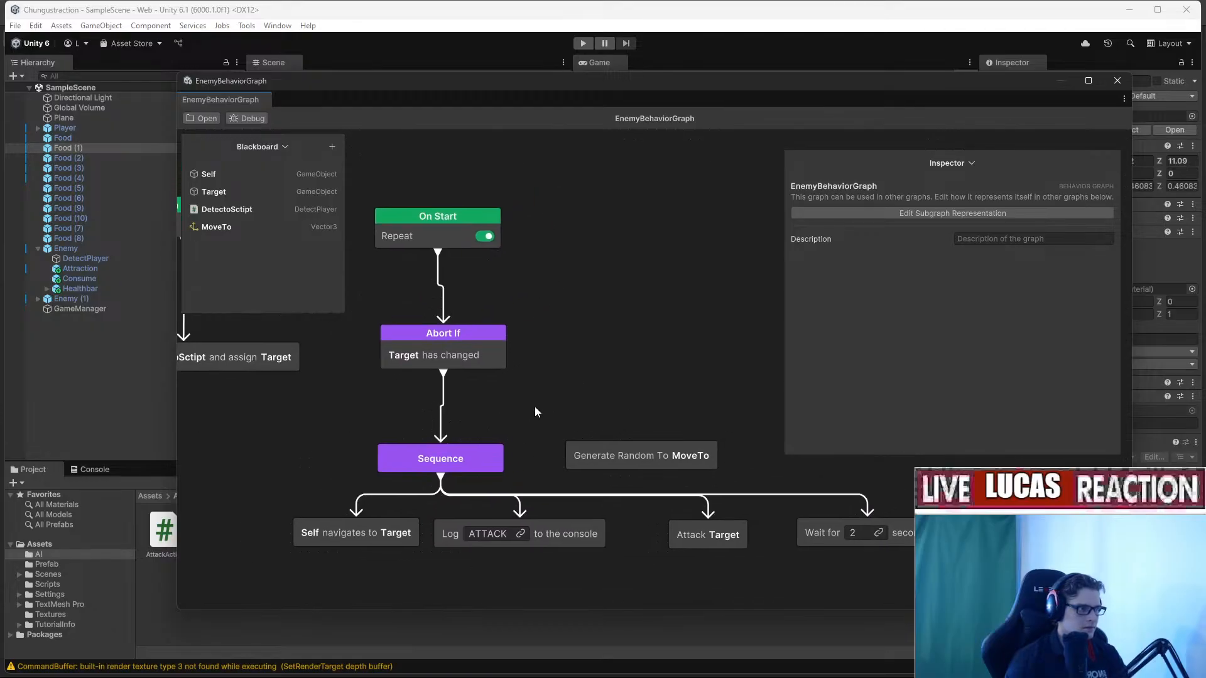
right_click(526, 304)
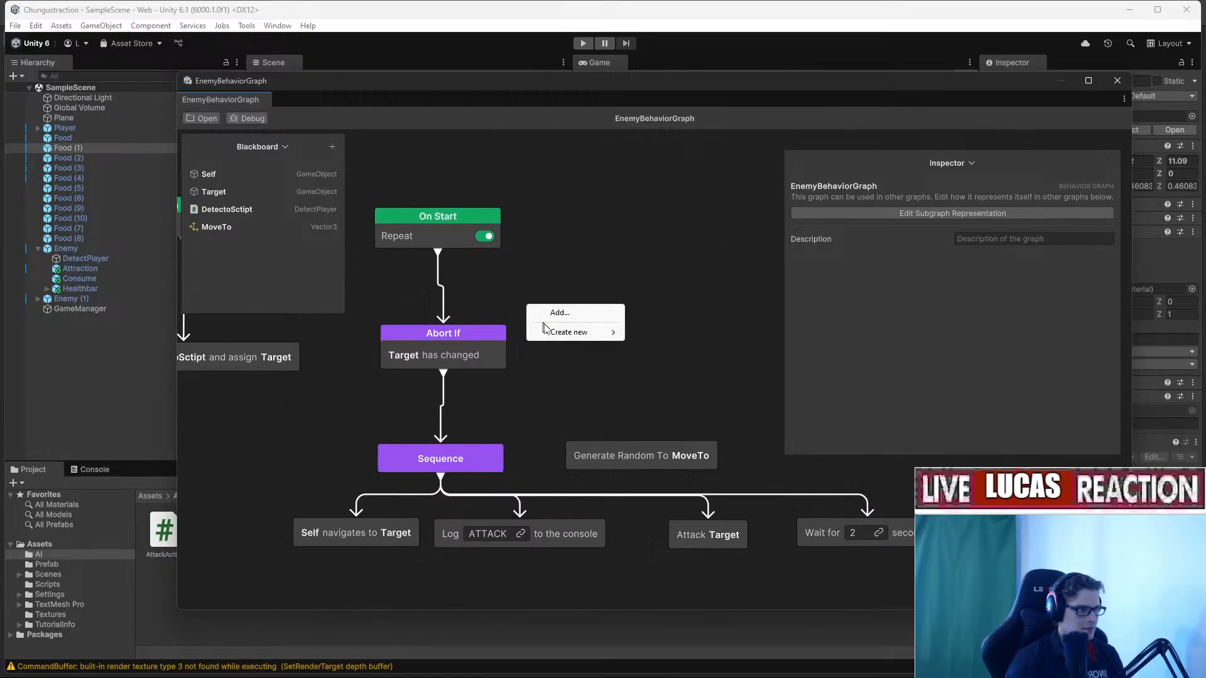
mouse_move(555, 333)
click(577, 313)
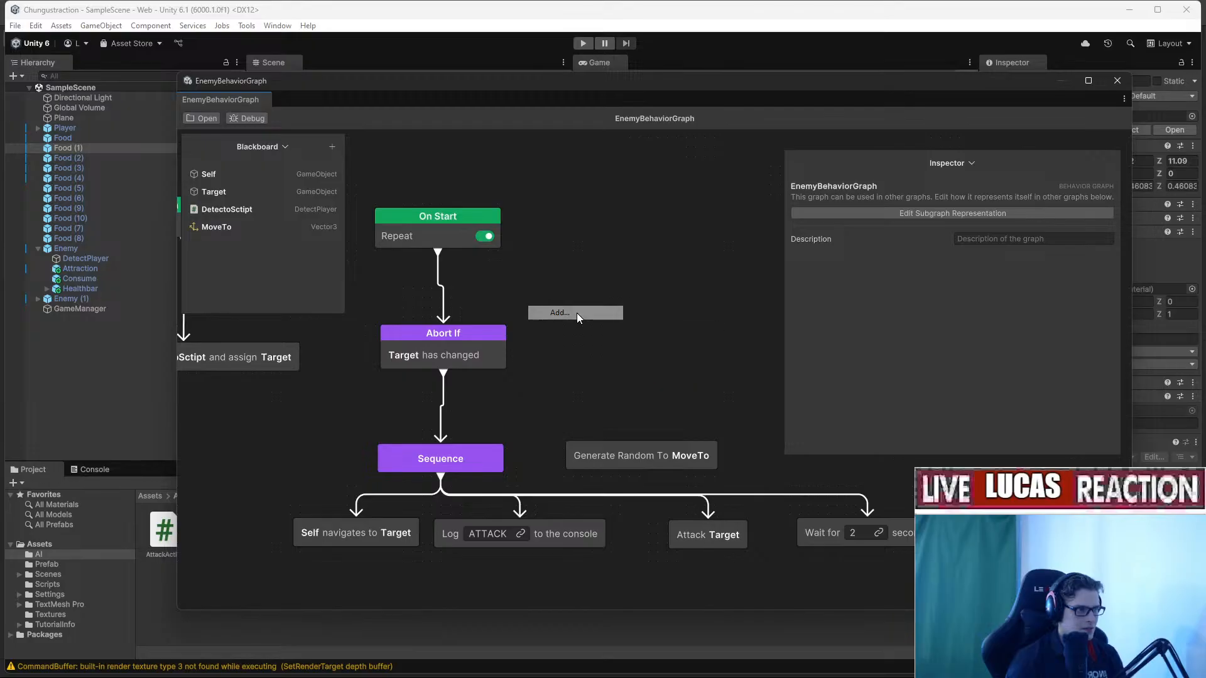
text(bran)
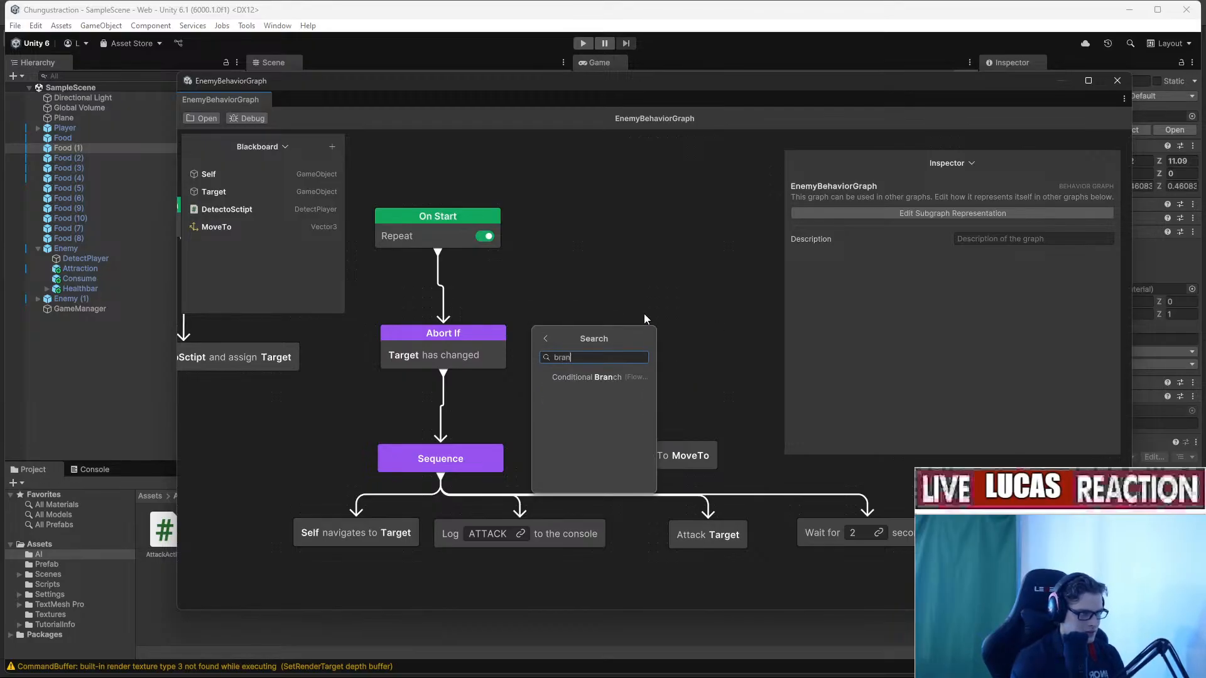
click(609, 378)
middle_drag(628, 336, 737, 295)
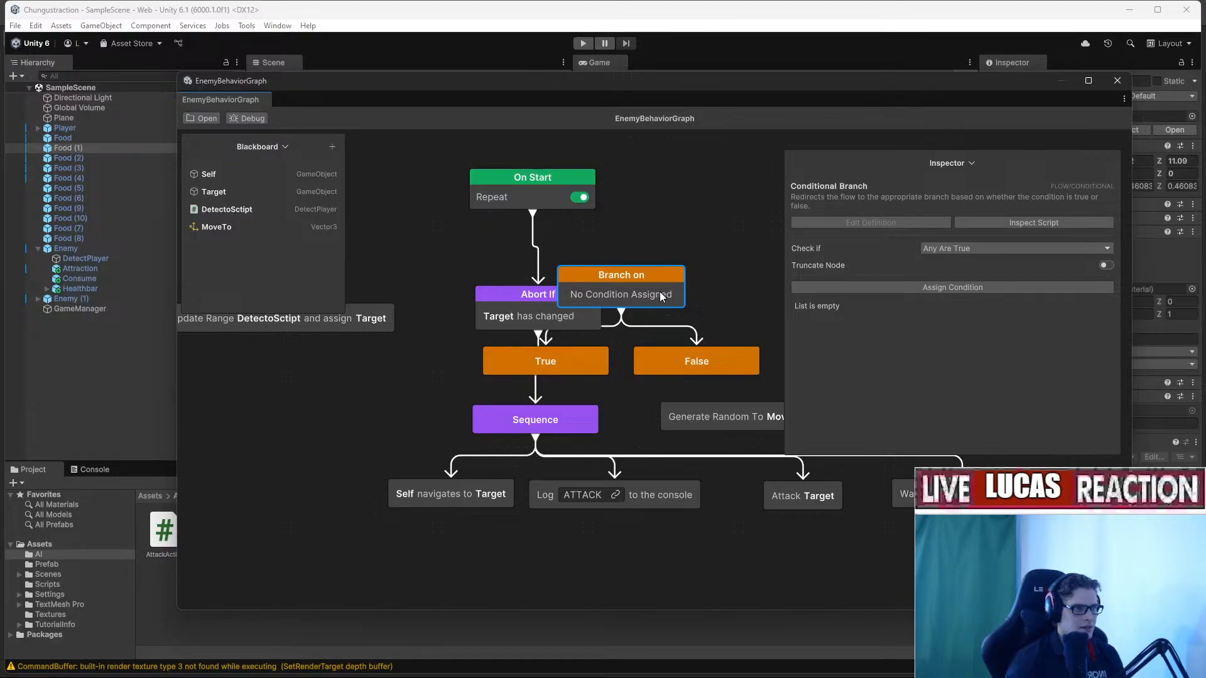
Give the branch a Variable Comparison condition on the Target variable.
click(864, 288)
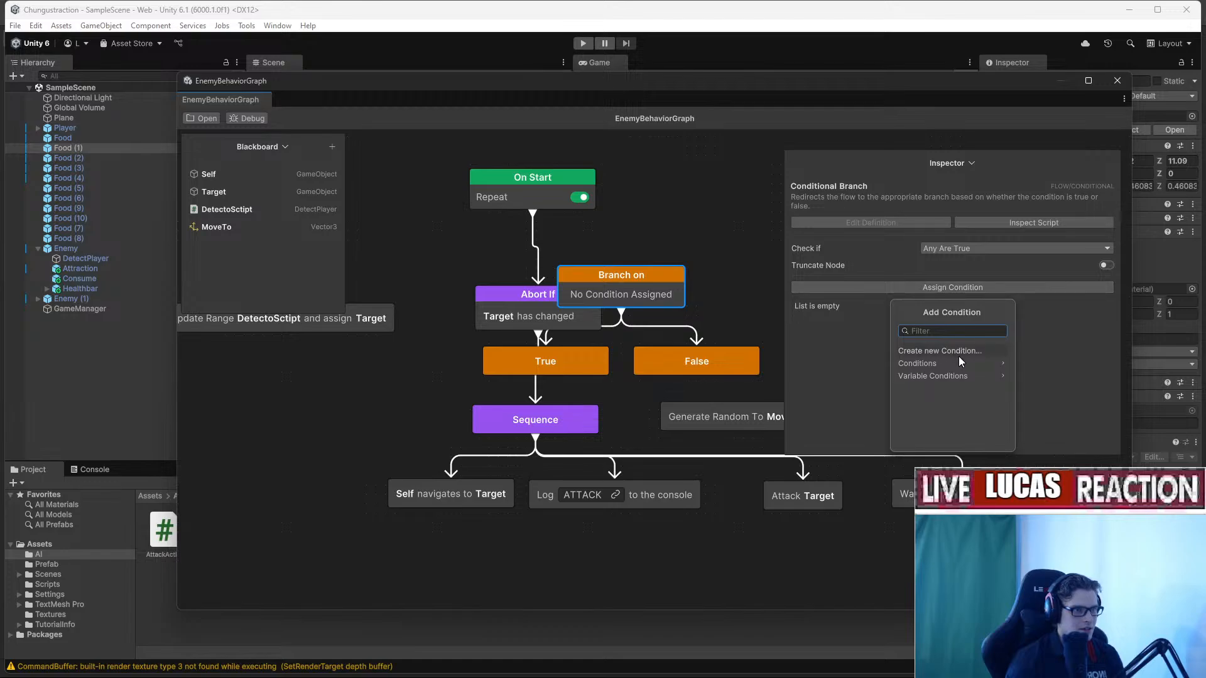
click(982, 375)
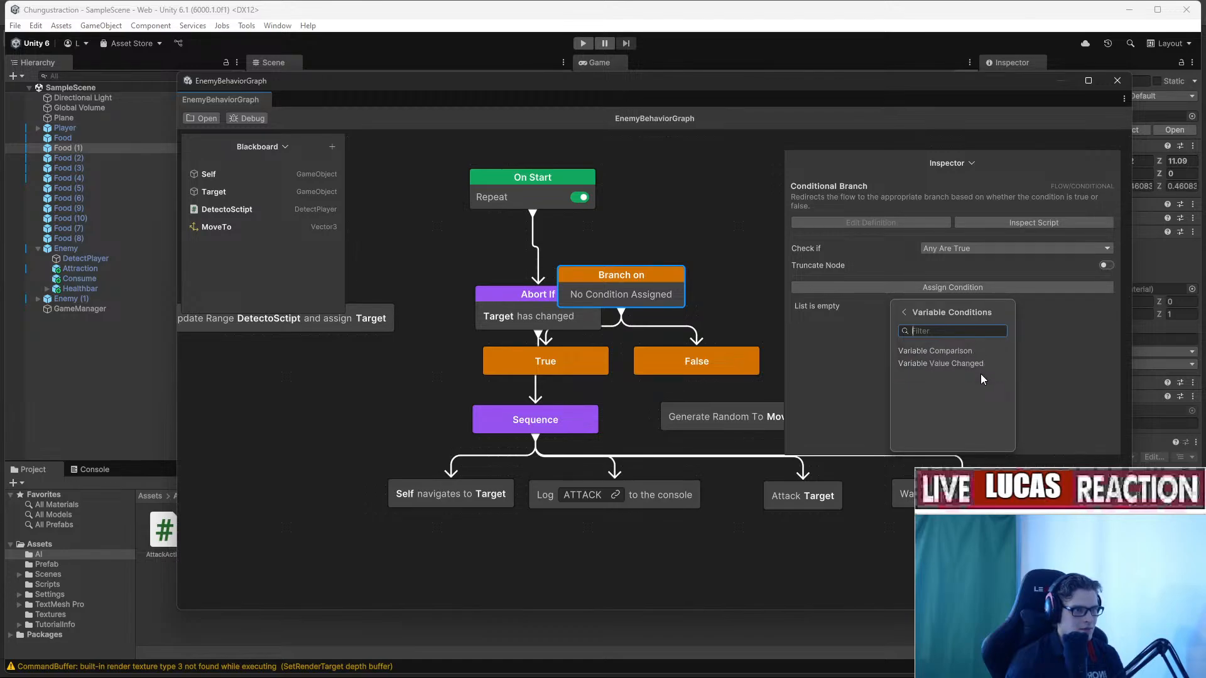
click(986, 352)
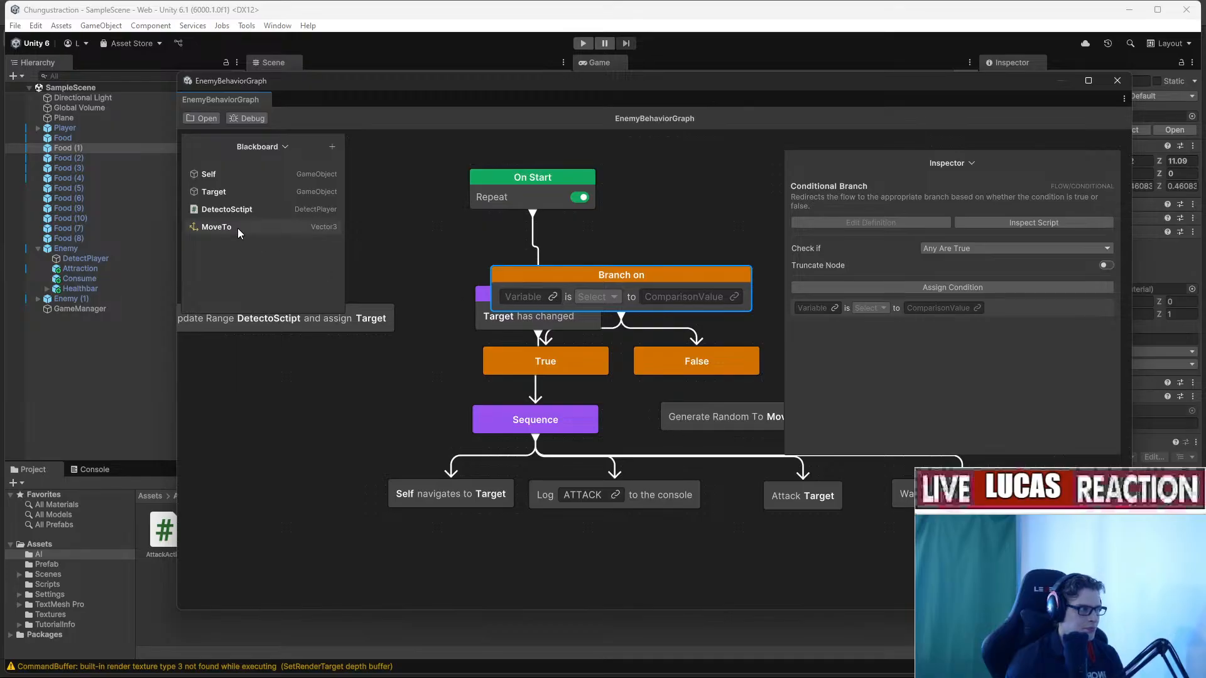
drag(246, 198, 552, 299)
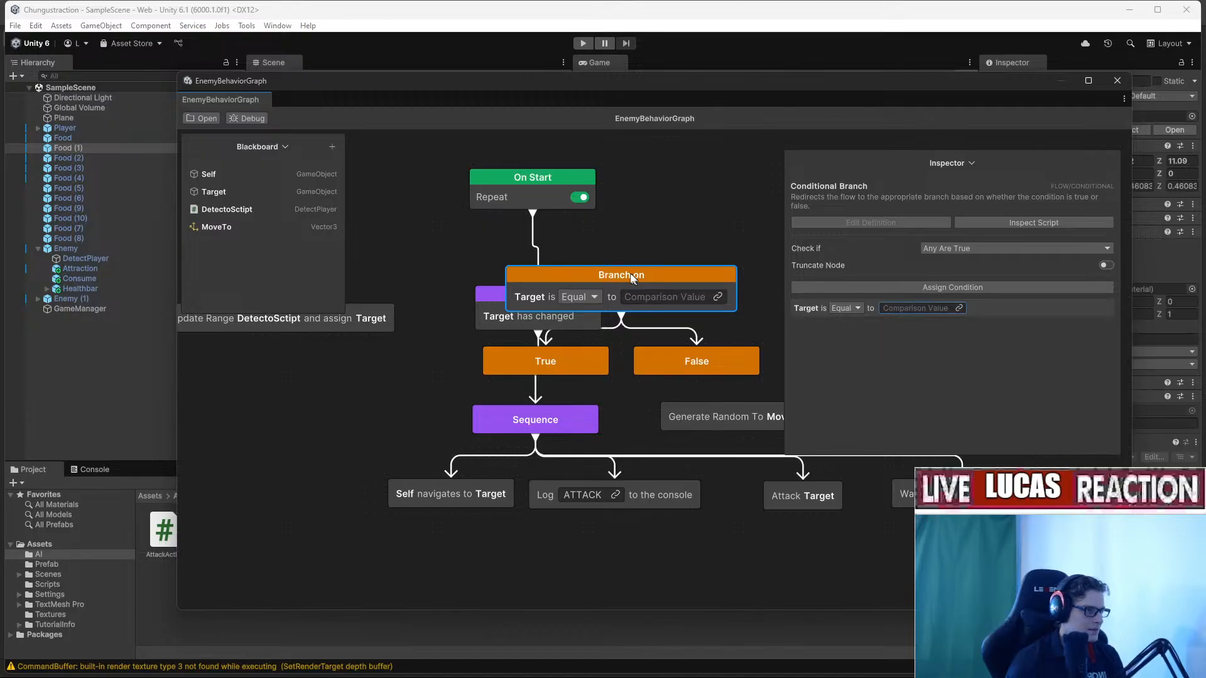
drag(633, 274, 703, 268)
Keep the comparison set to Equal and link On Start to the Branch on node.
click(619, 295)
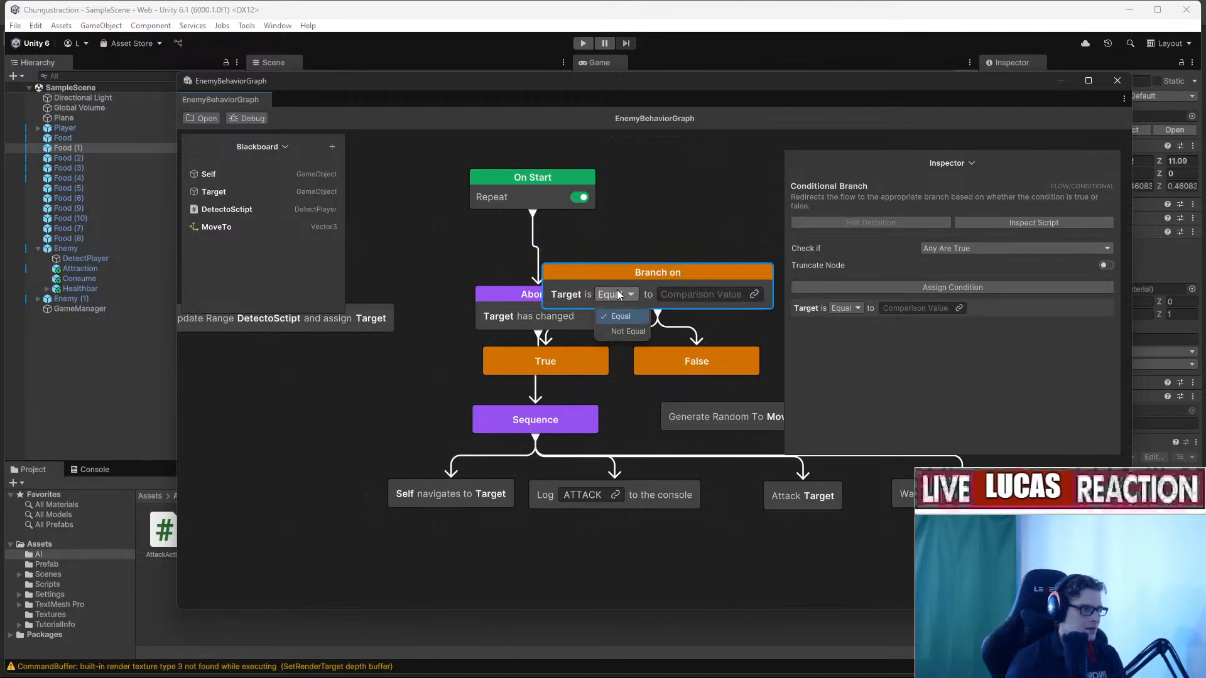
click(633, 333)
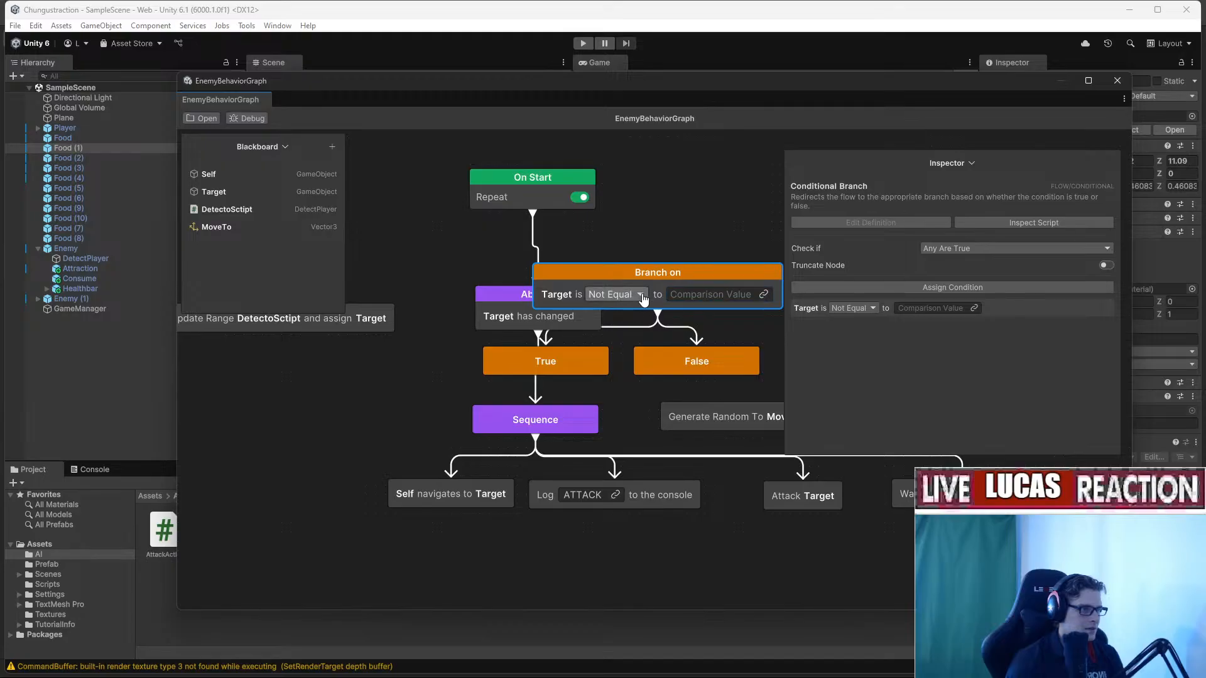
click(640, 294)
click(630, 318)
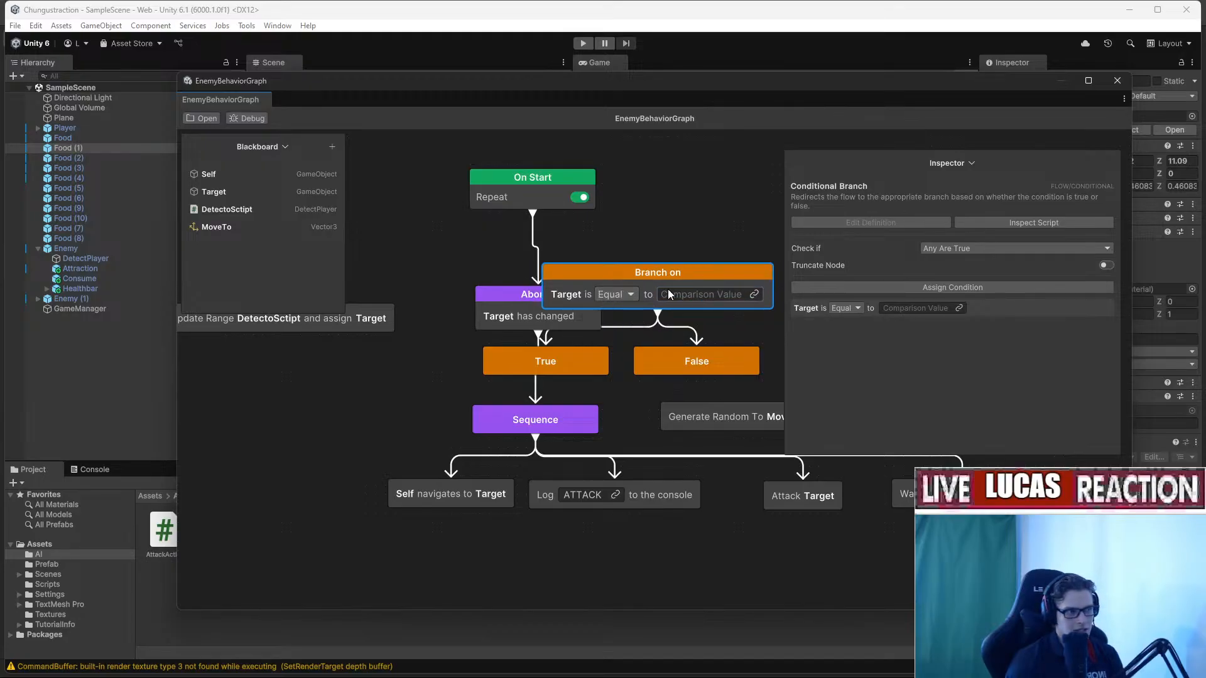
drag(533, 215, 668, 268)
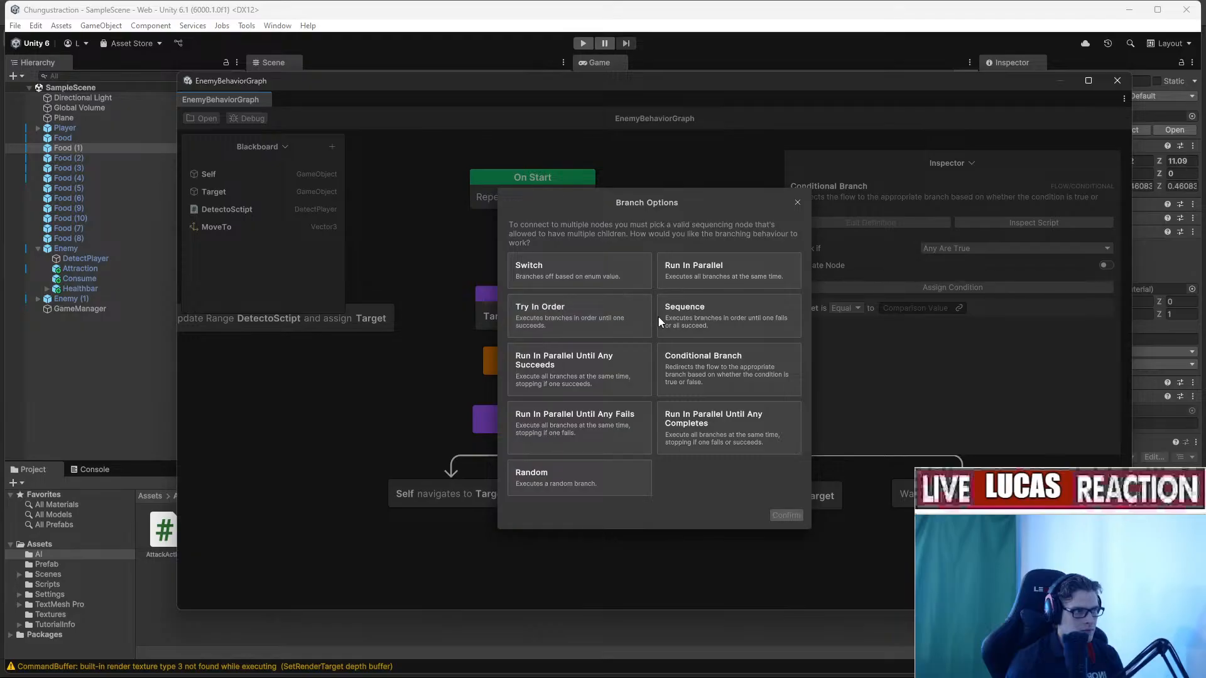
Confirm Conditional Branch, wire On Start straight to Branch on, and delete the Abort If node.
click(798, 203)
drag(561, 247, 471, 244)
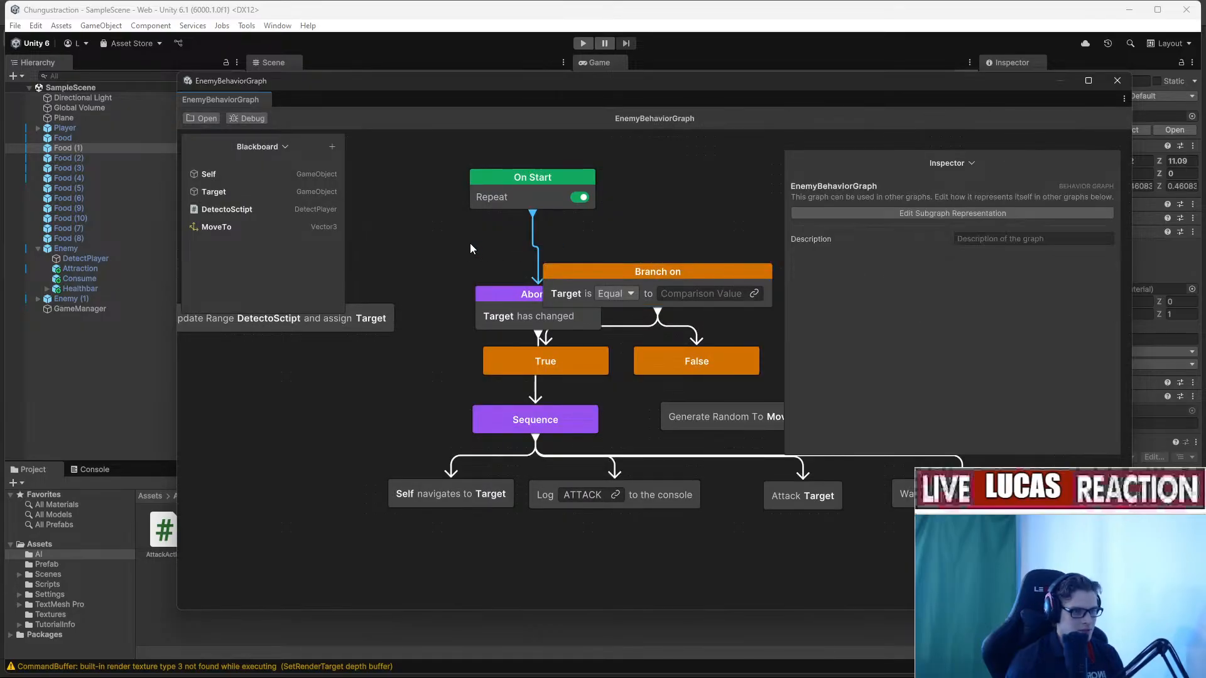
key(Delete)
drag(534, 214, 654, 280)
middle_drag(654, 280, 646, 218)
click(508, 240)
key(Delete)
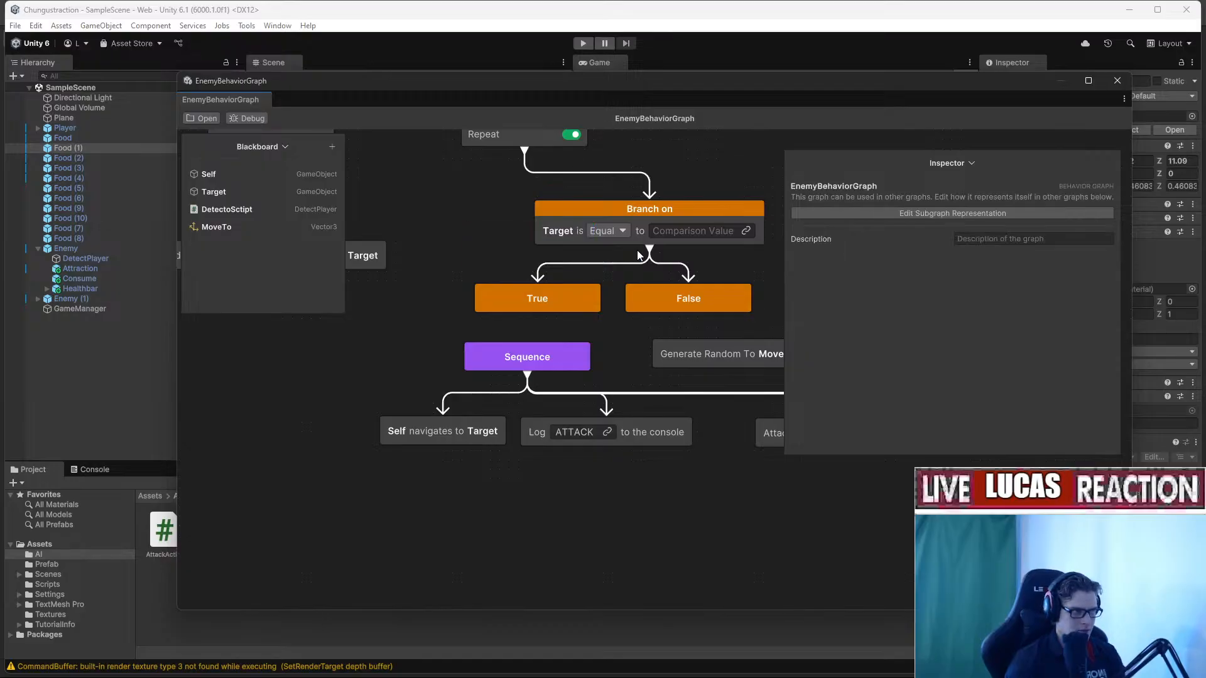
drag(668, 209, 623, 206)
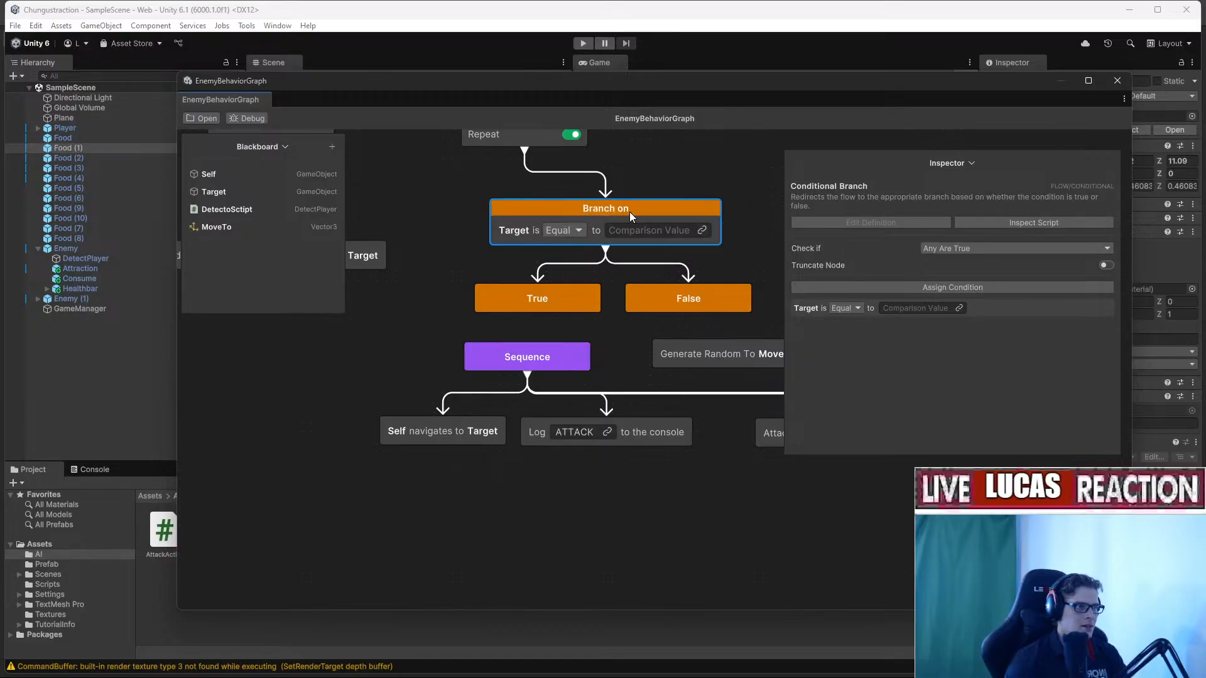
middle_drag(630, 212, 592, 245)
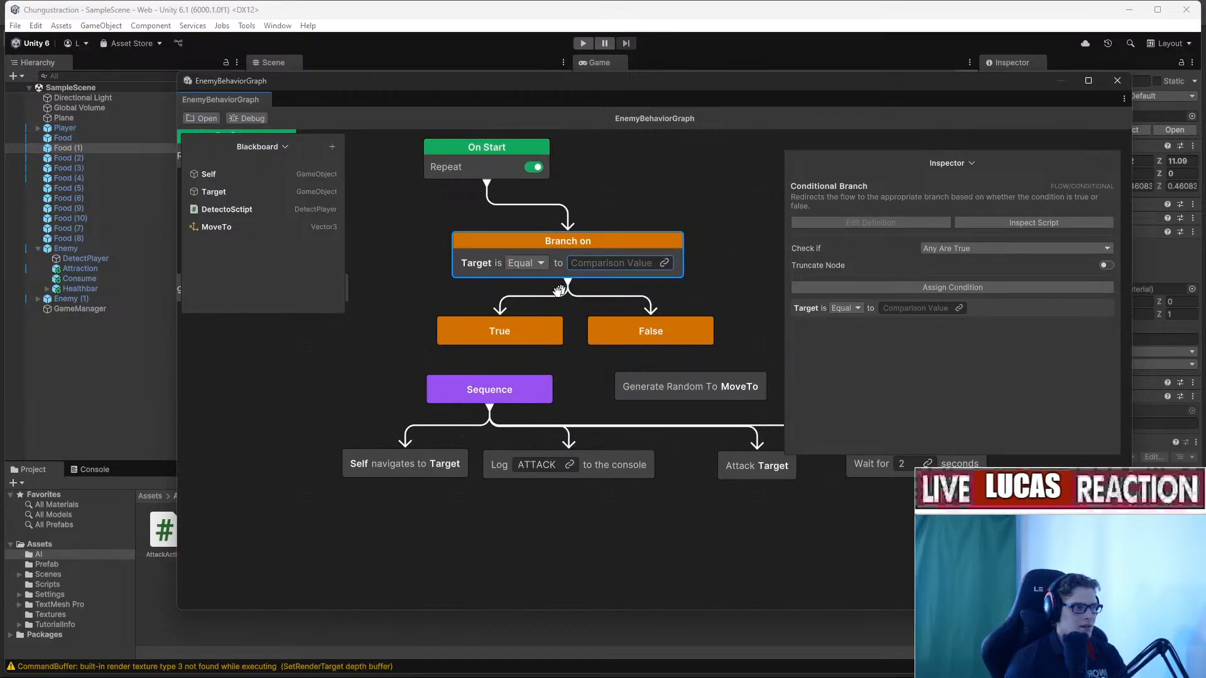
Place False above the Sequence and move True to the right of the branch.
drag(600, 327, 348, 318)
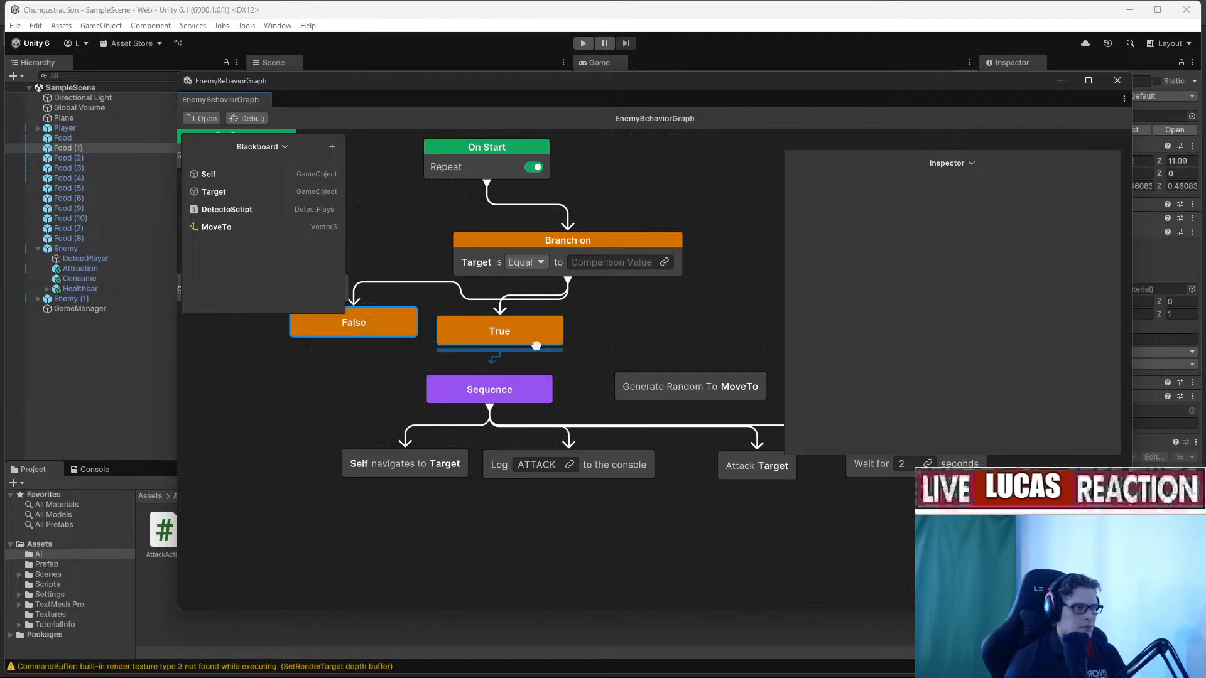
drag(533, 340, 696, 324)
drag(391, 325, 496, 389)
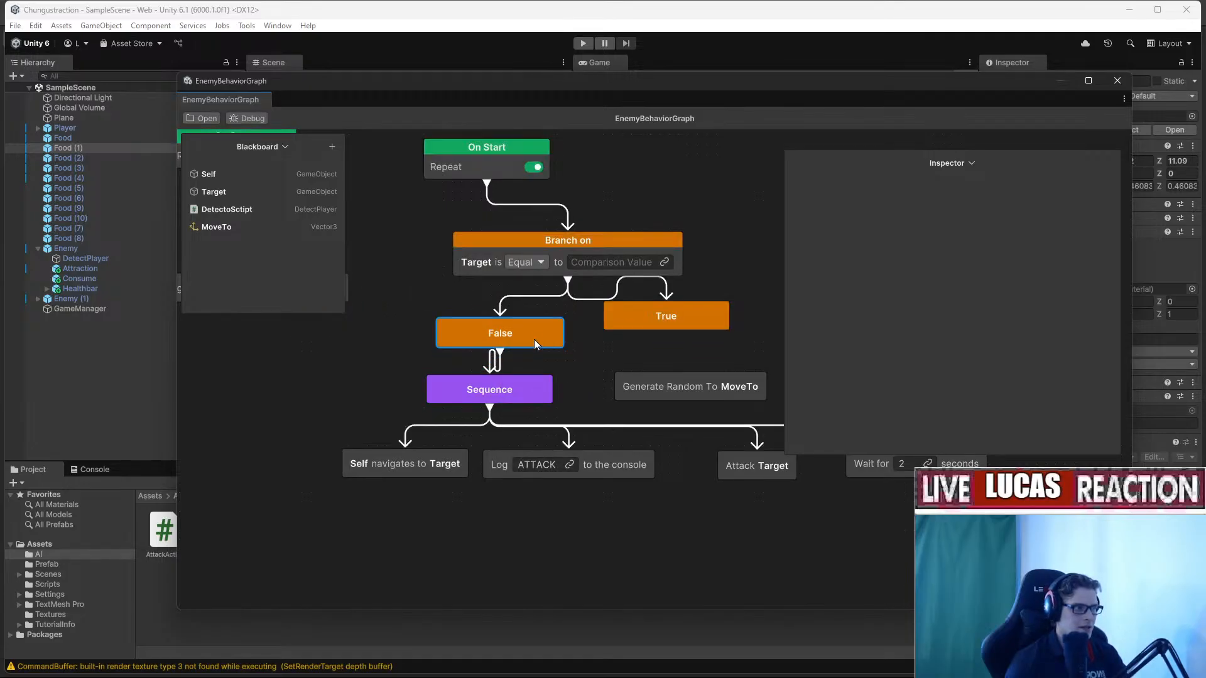
mouse_move(534, 344)
mouse_down()
mouse_move(535, 308)
mouse_move(524, 331)
mouse_up()
middle_drag(578, 346, 495, 373)
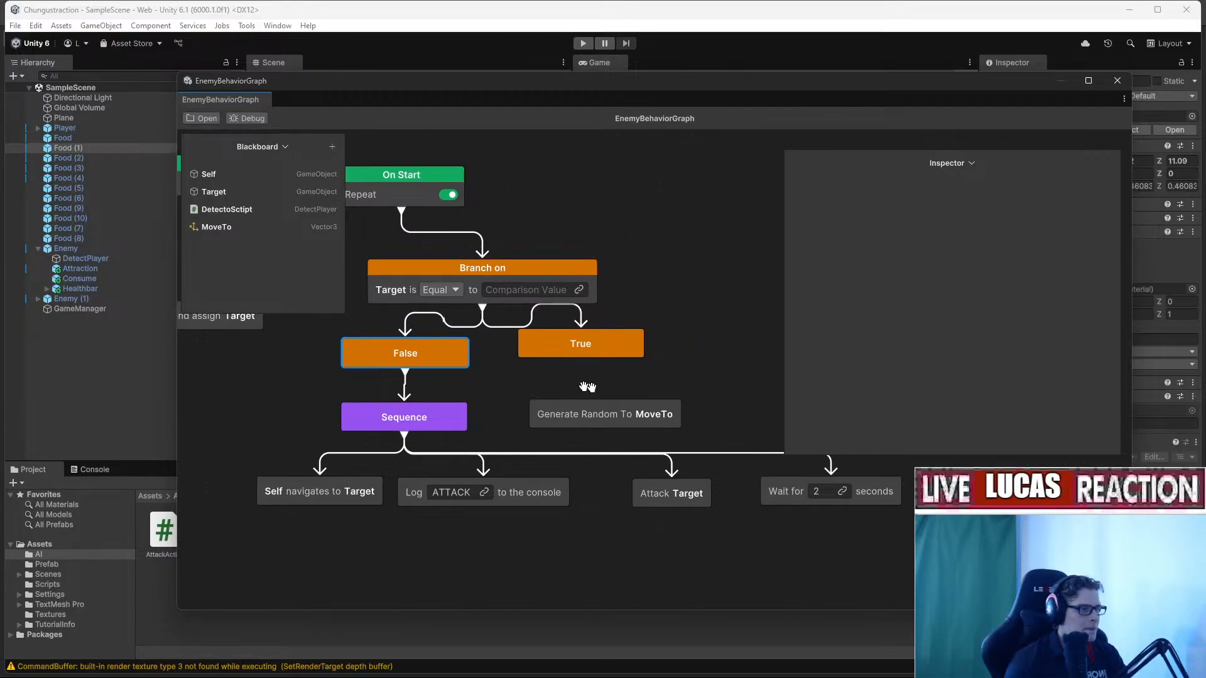
Move Generate Random To MoveTo beside True and link True into it.
middle_drag(588, 386, 451, 421)
drag(456, 436, 648, 376)
drag(447, 394, 654, 392)
middle_drag(720, 452, 626, 431)
middle_drag(689, 402, 599, 392)
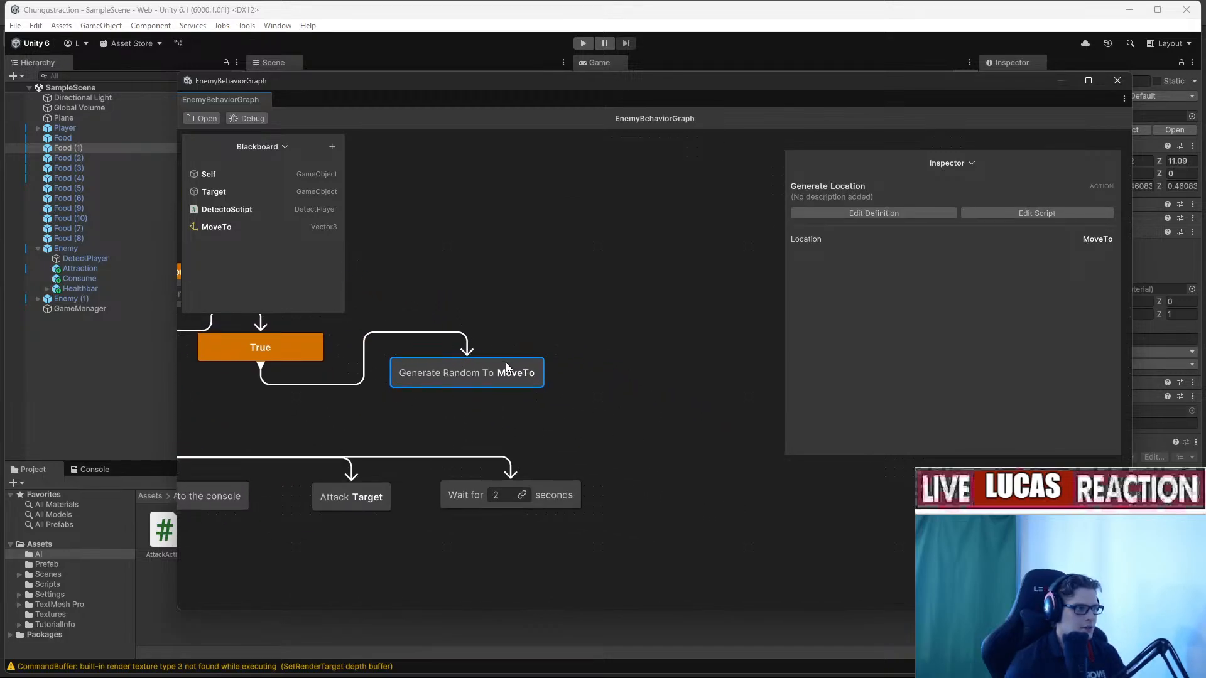
Paste a copy of the Self navigates to Target node and unlink its Target field.
right_click(623, 376)
click(461, 417)
middle_drag(472, 416, 772, 367)
click(351, 446)
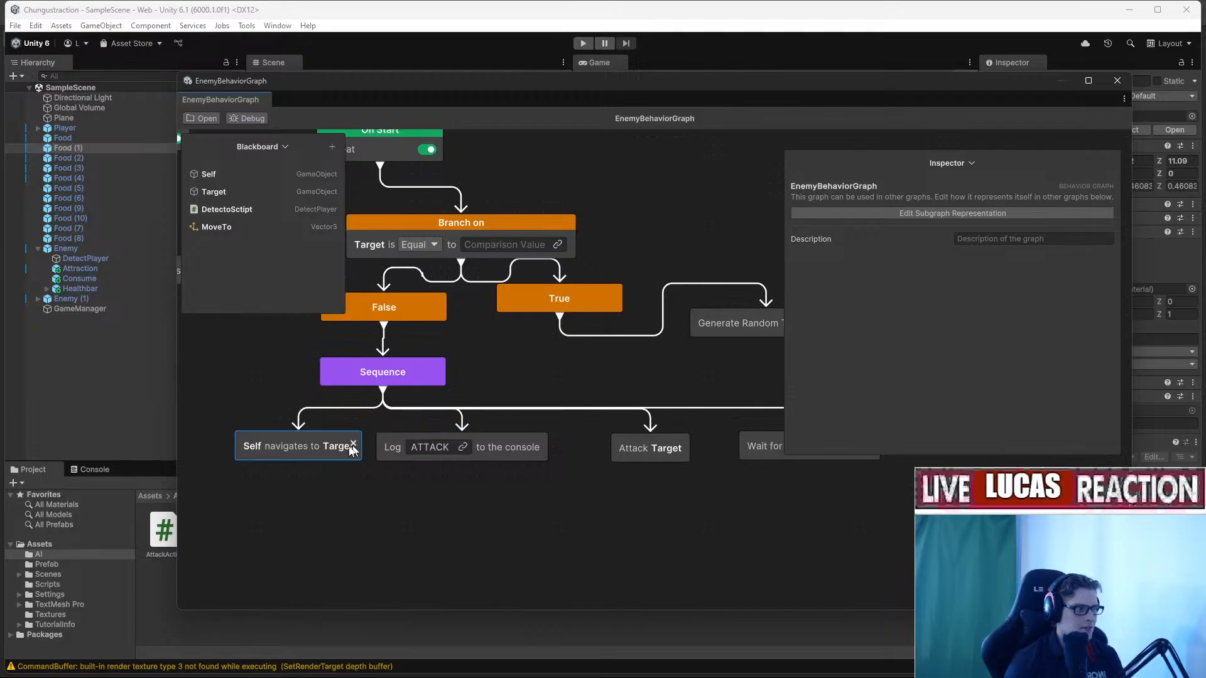
middle_drag(524, 487, 273, 506)
key(ctrl+v)
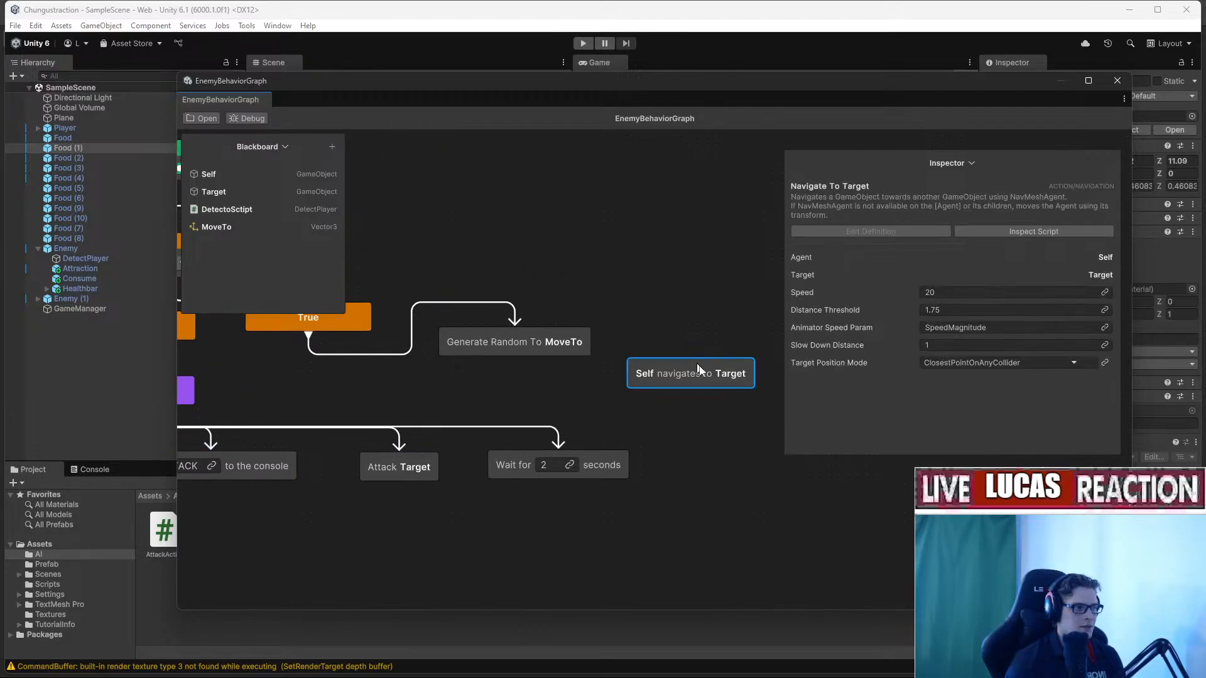
drag(688, 371, 686, 348)
drag(218, 228, 722, 347)
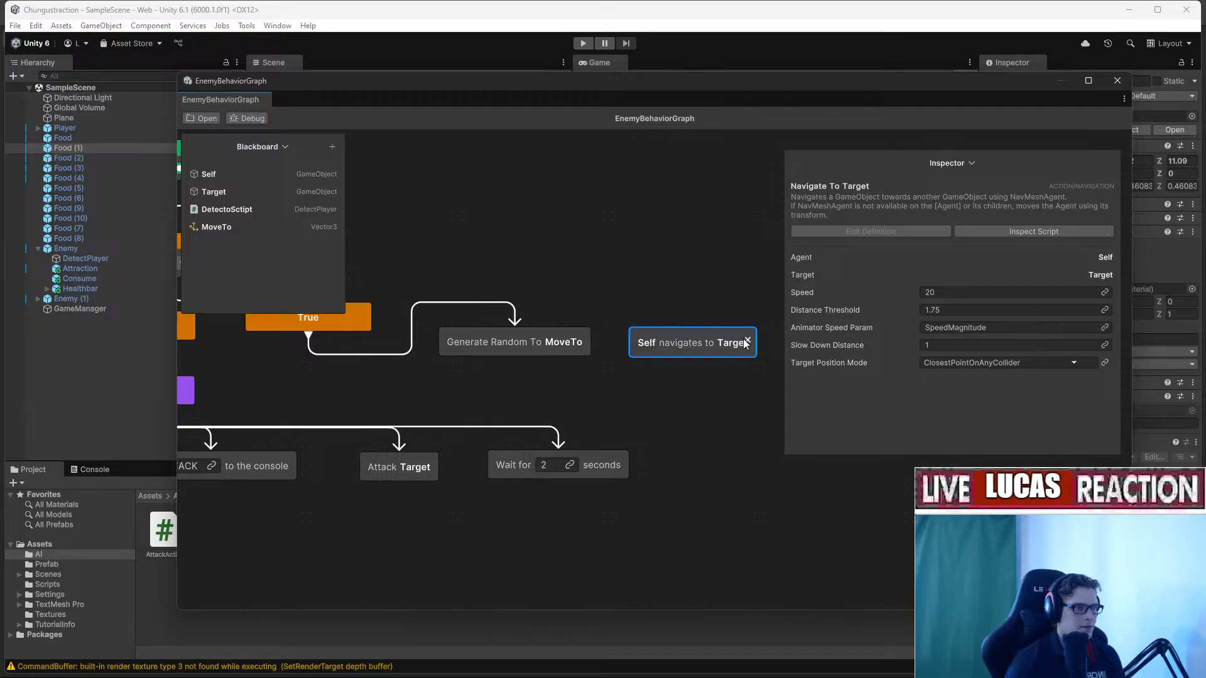
click(748, 345)
drag(217, 227, 741, 351)
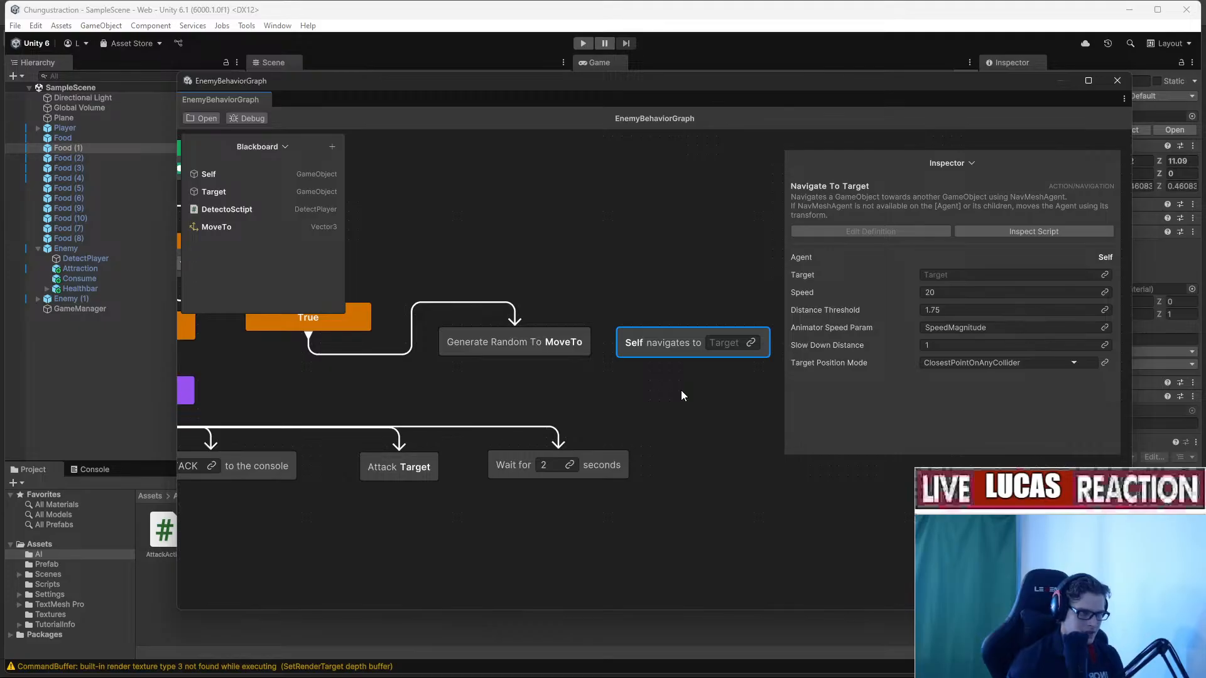
Delete the copied node and add a Navigate To Location node beside Generate Random To MoveTo.
key(Delete)
right_click(707, 344)
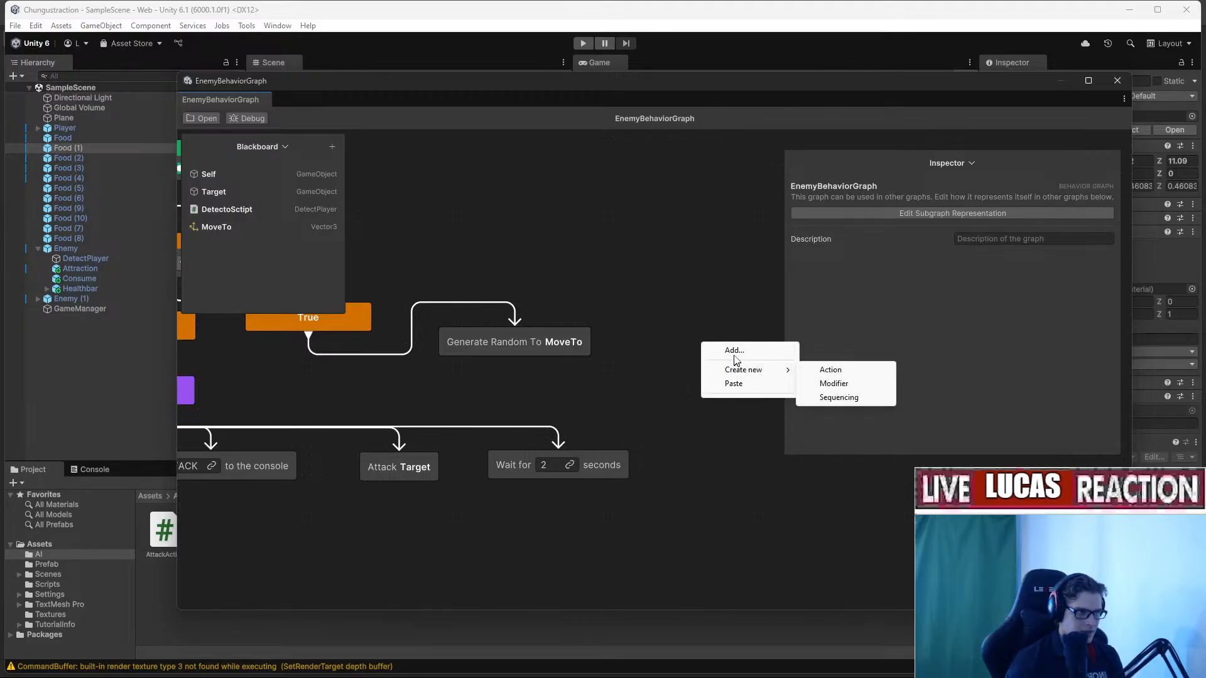
click(732, 367)
text(navi)
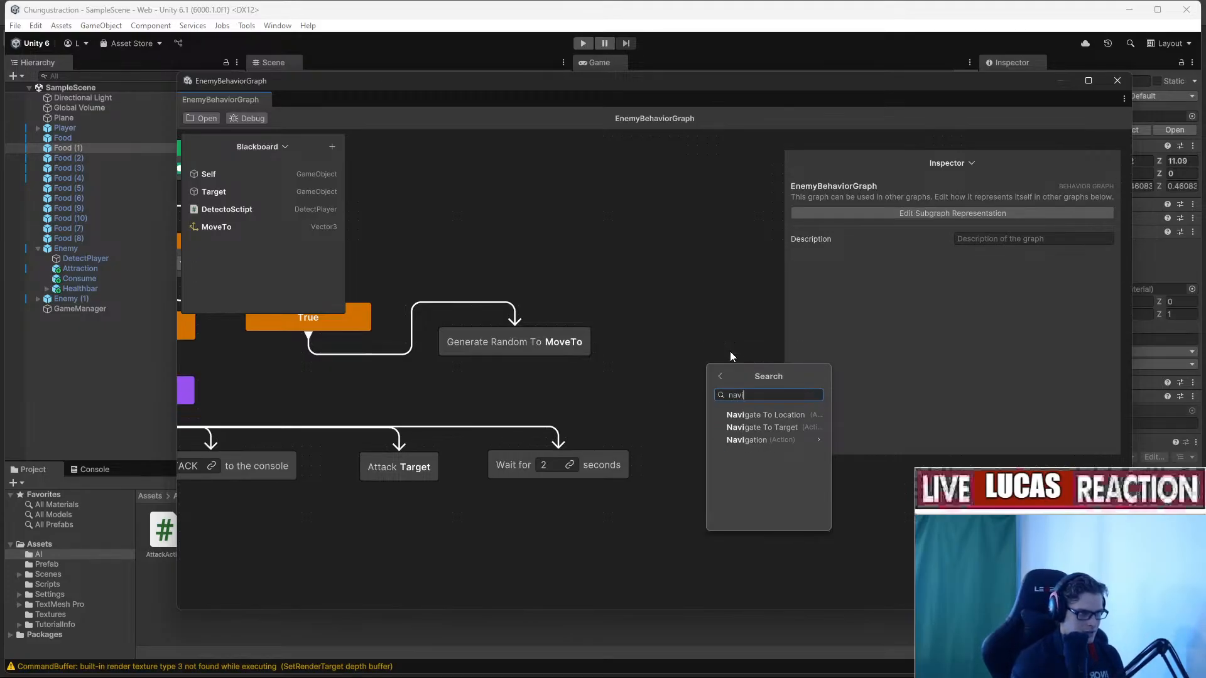
click(810, 415)
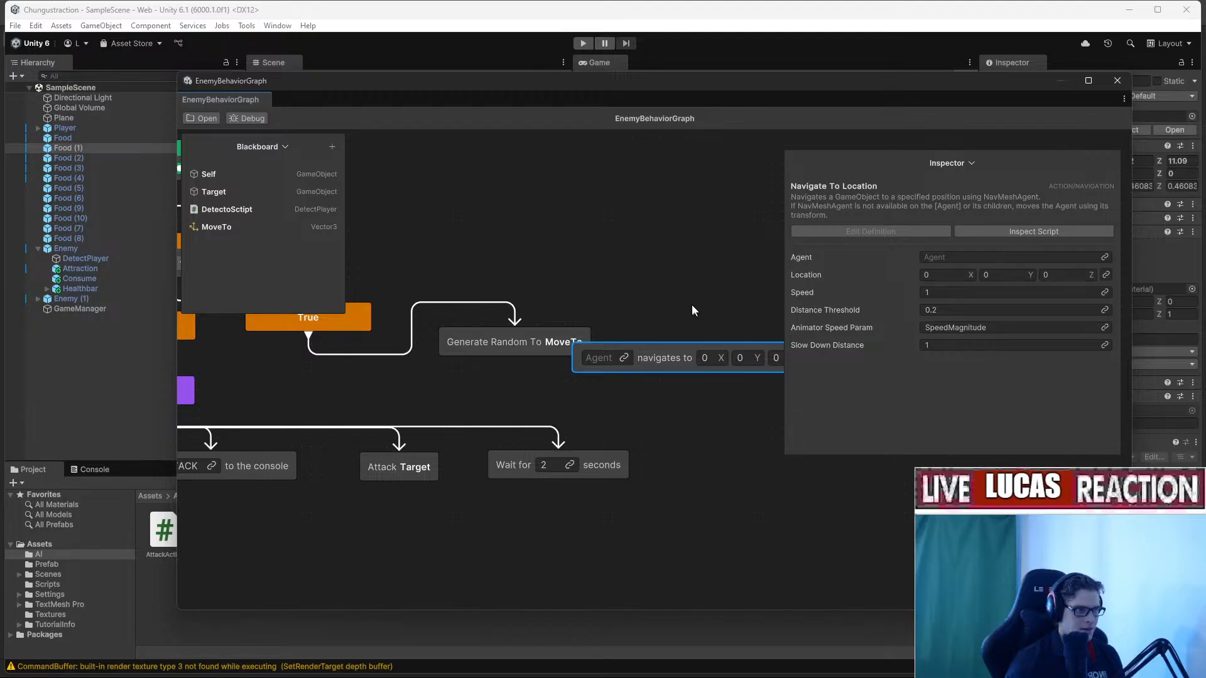
middle_drag(691, 305, 556, 306)
drag(541, 353, 581, 339)
middle_drag(527, 332, 696, 367)
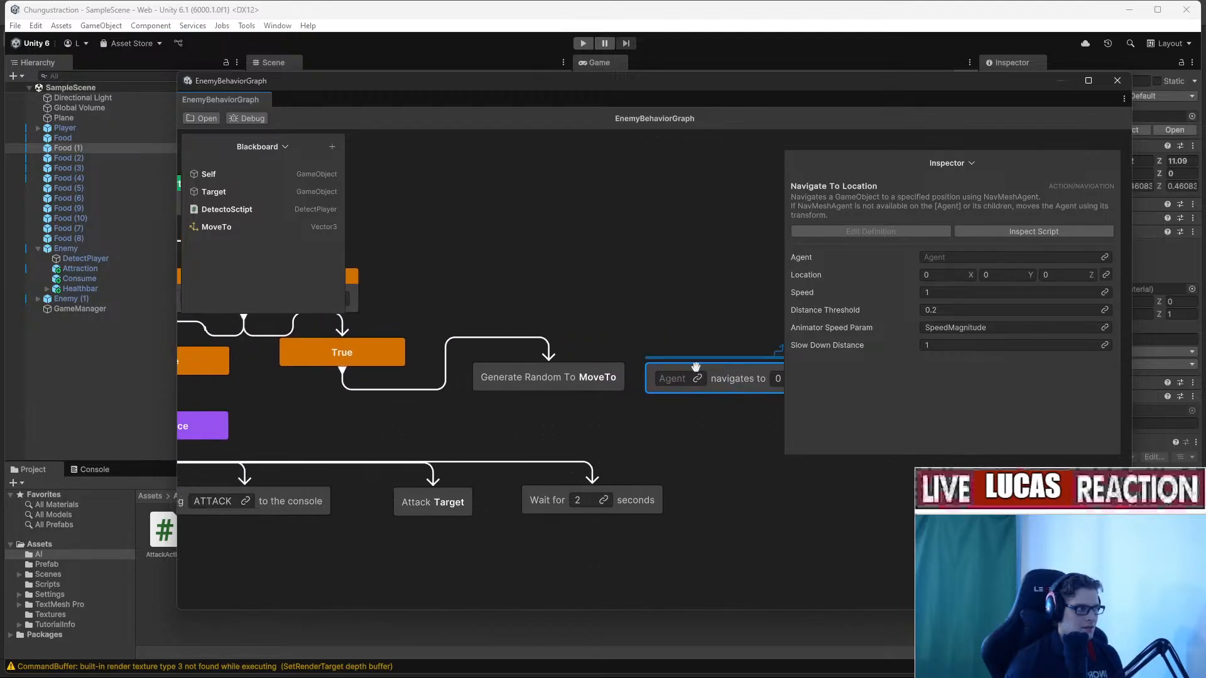
Set the Navigate To Location node's Agent to Self and Location to MoveTo.
drag(209, 174, 669, 379)
middle_drag(657, 320, 496, 314)
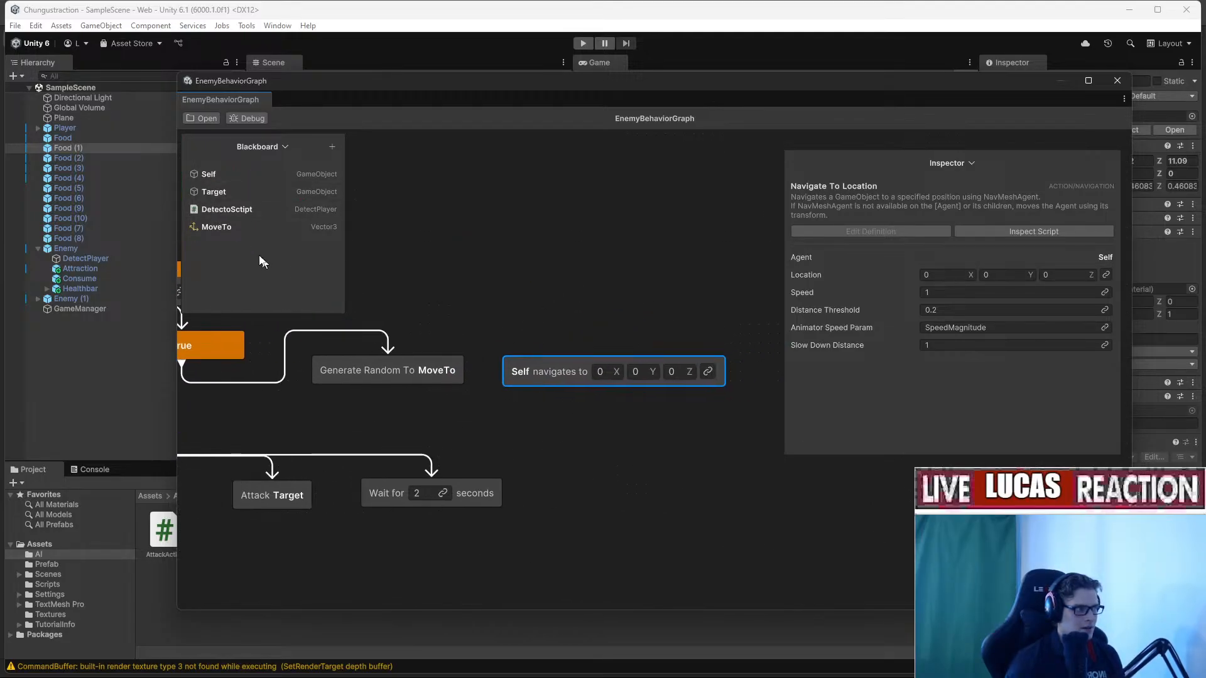
drag(216, 227, 619, 375)
middle_drag(648, 330, 681, 329)
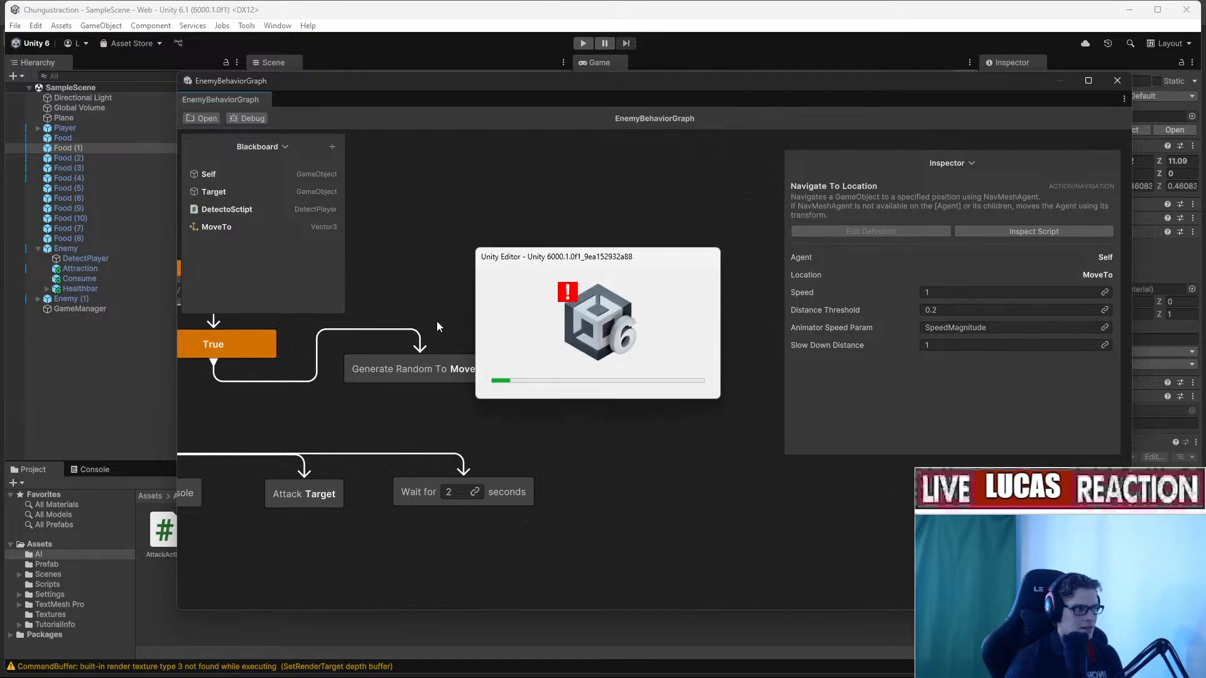
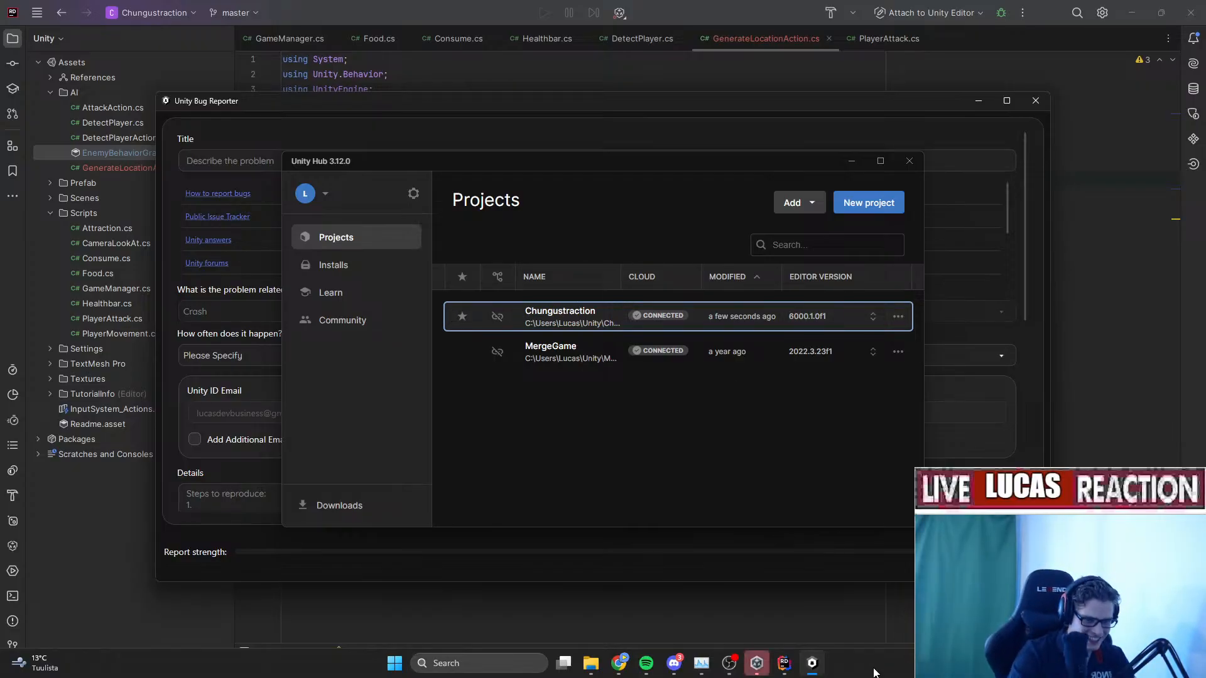
Close the Unity Bug Reporter window and relaunch Chungustraction from Unity Hub.
click(808, 671)
click(809, 672)
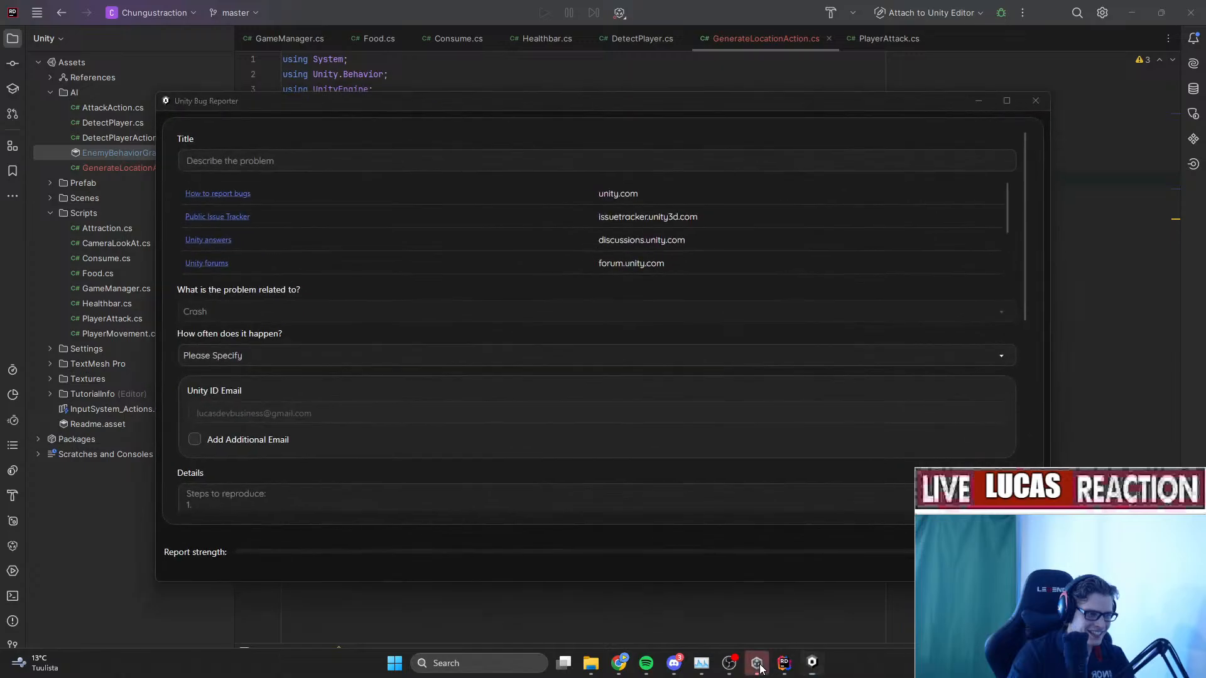
click(758, 668)
click(758, 669)
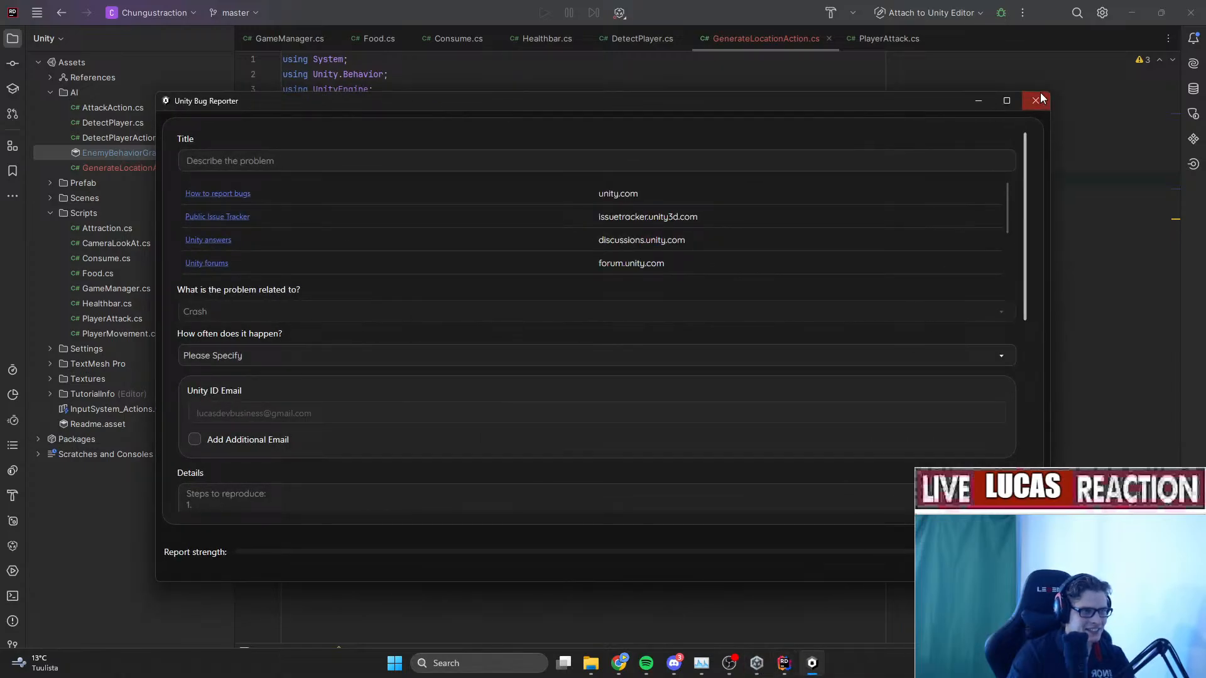
click(1035, 101)
click(810, 667)
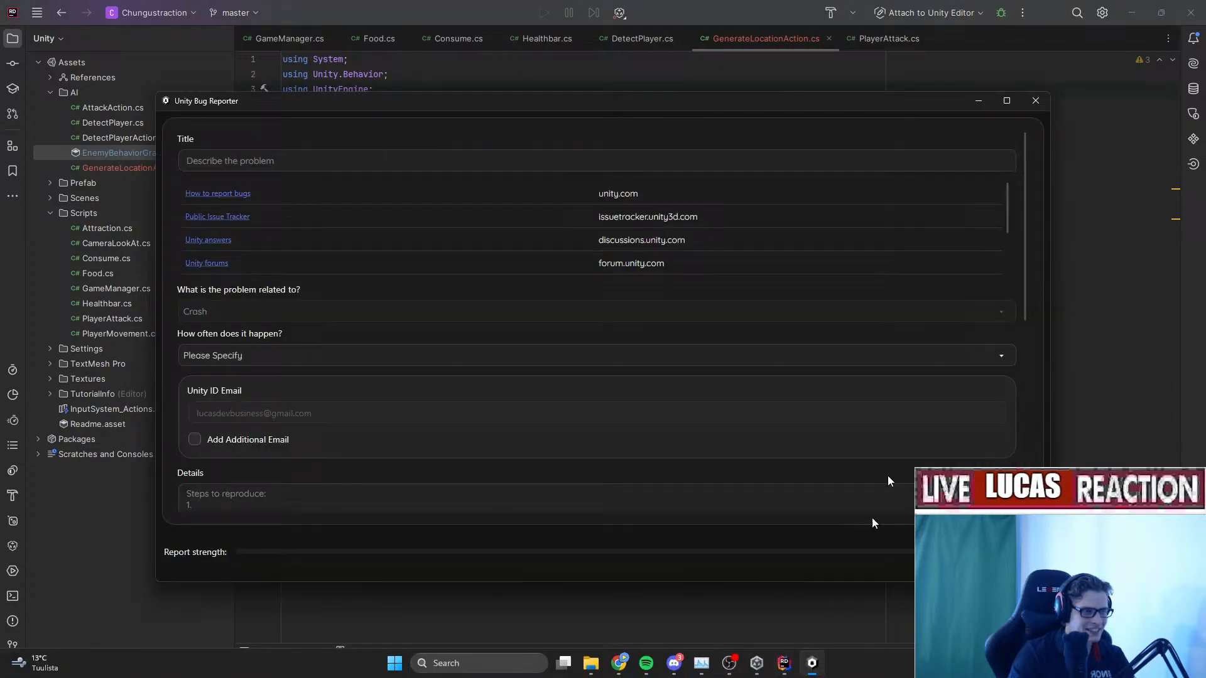
click(1036, 102)
click(757, 663)
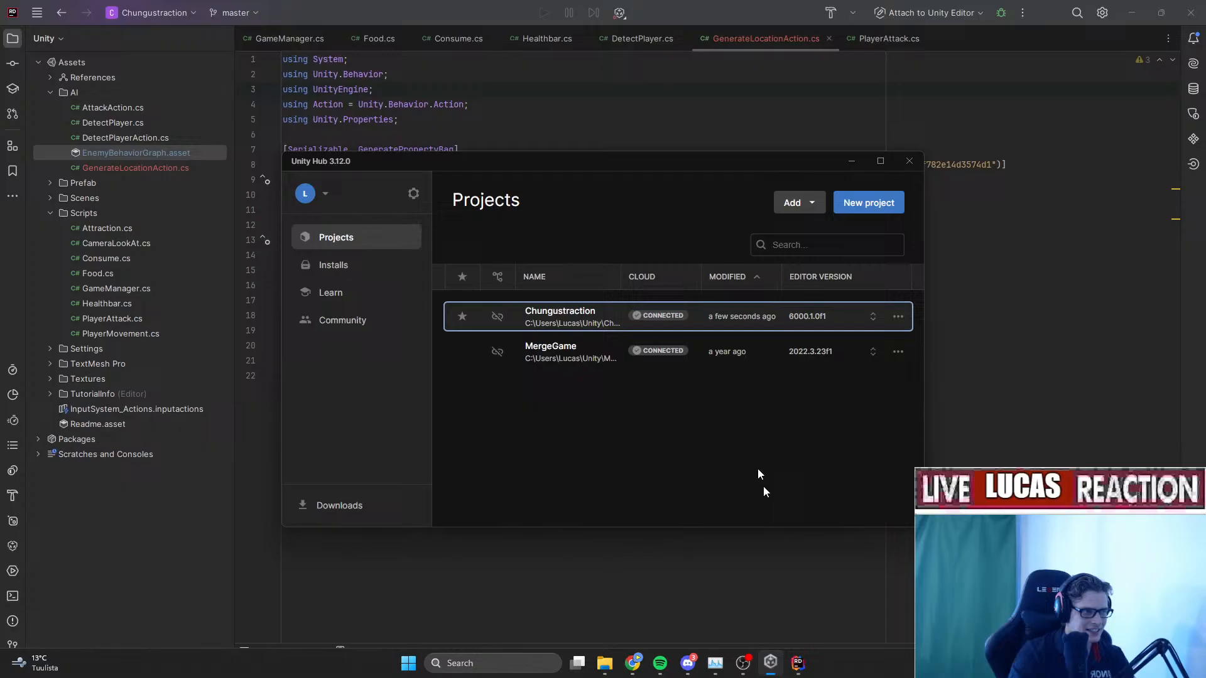
click(567, 325)
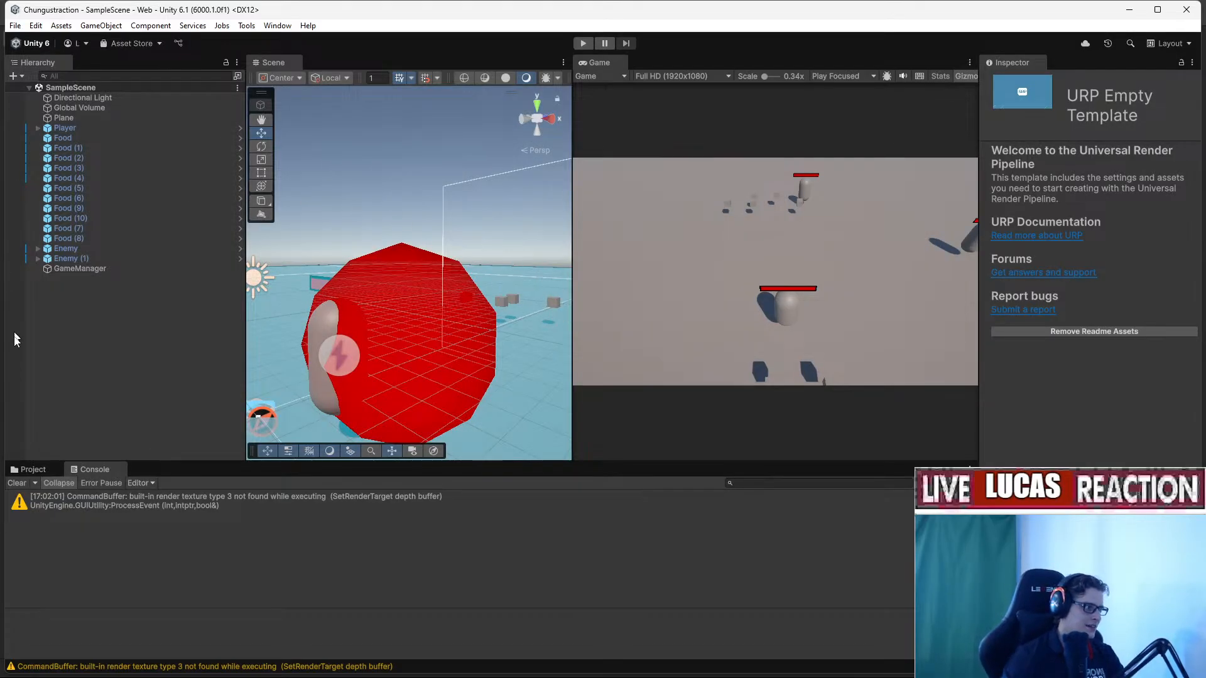
Open Assets/AI/EnemyBehaviorGraph and delete the Log ATTACK node.
click(35, 469)
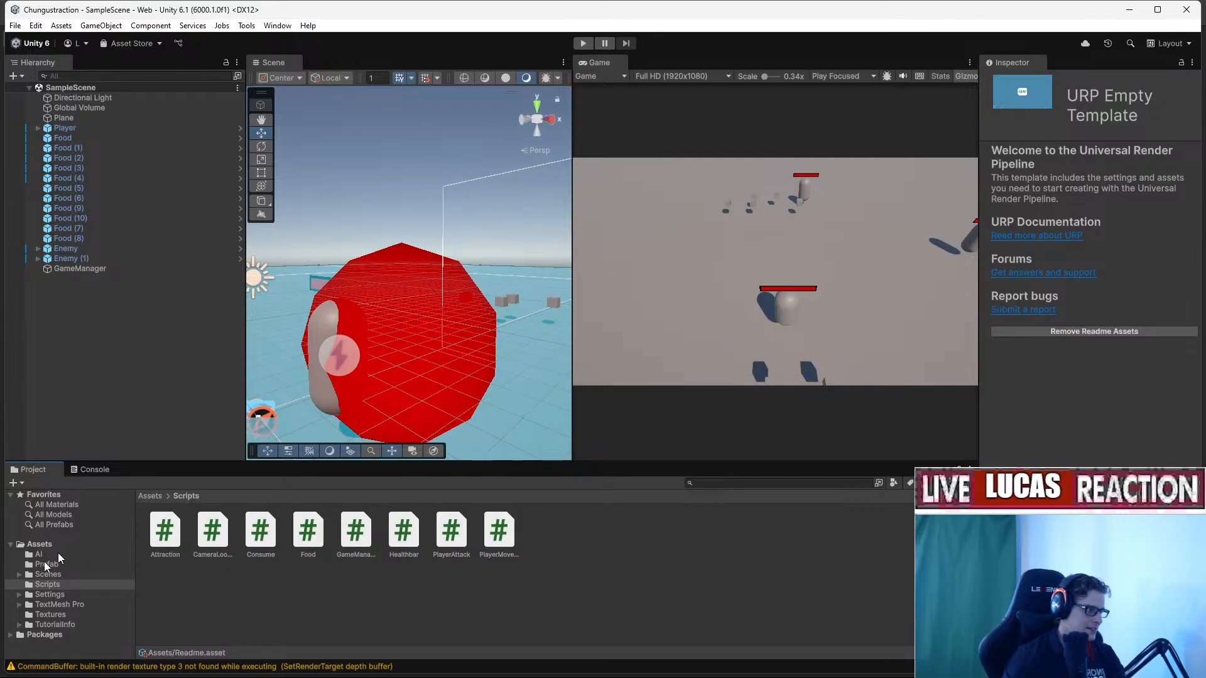
click(39, 555)
double_click(308, 530)
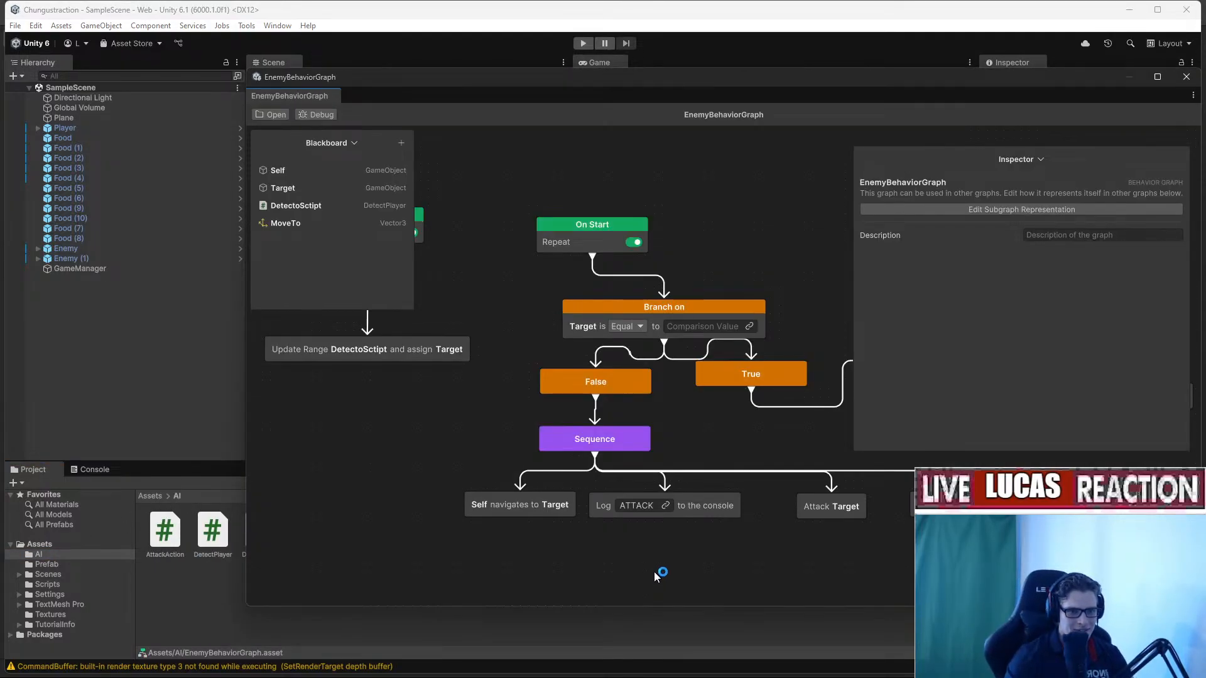
middle_drag(699, 452, 542, 462)
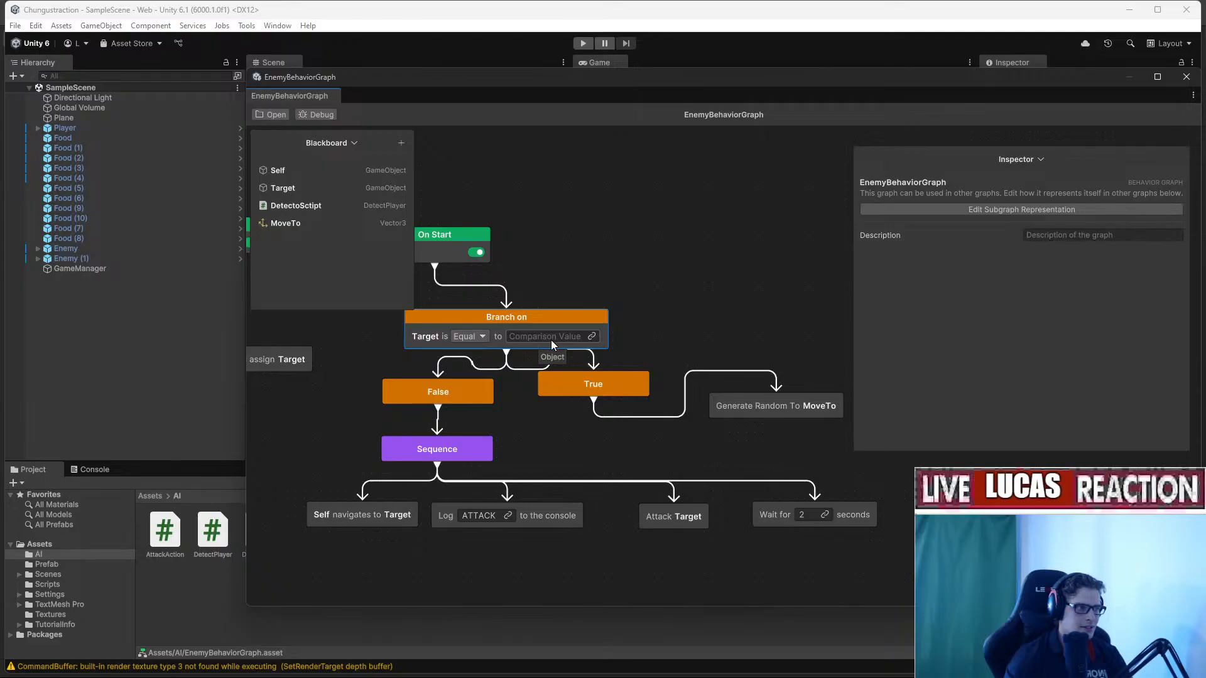
middle_drag(701, 407, 559, 380)
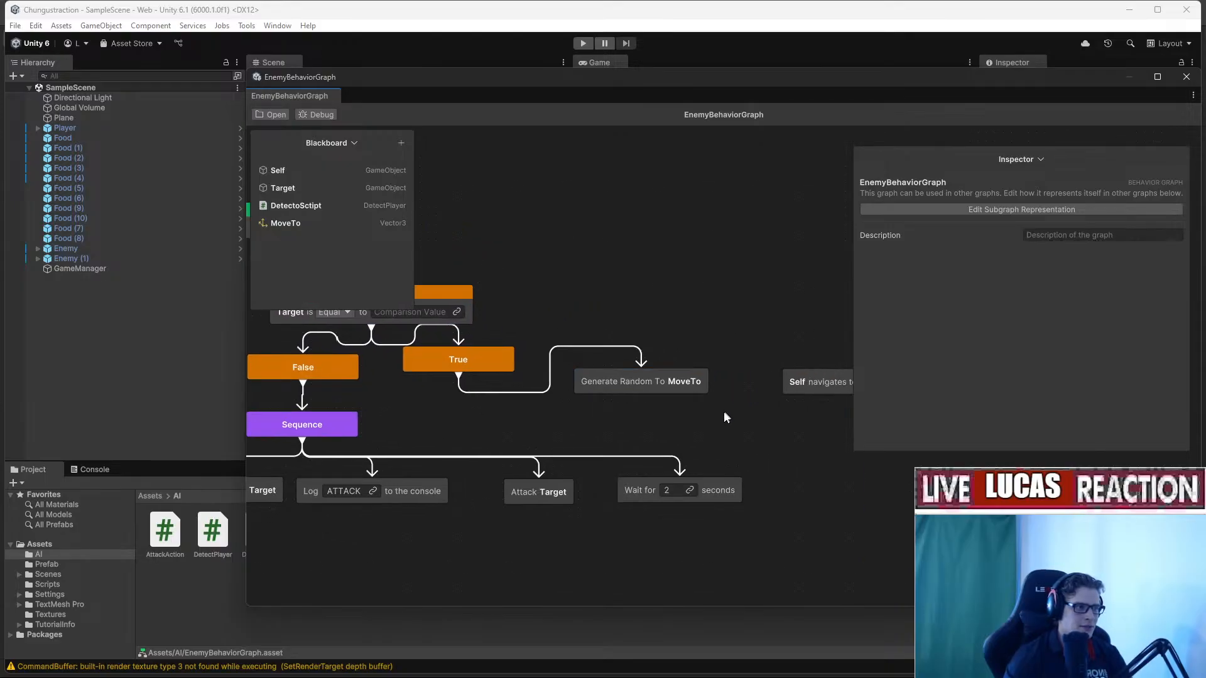
middle_drag(726, 418, 580, 414)
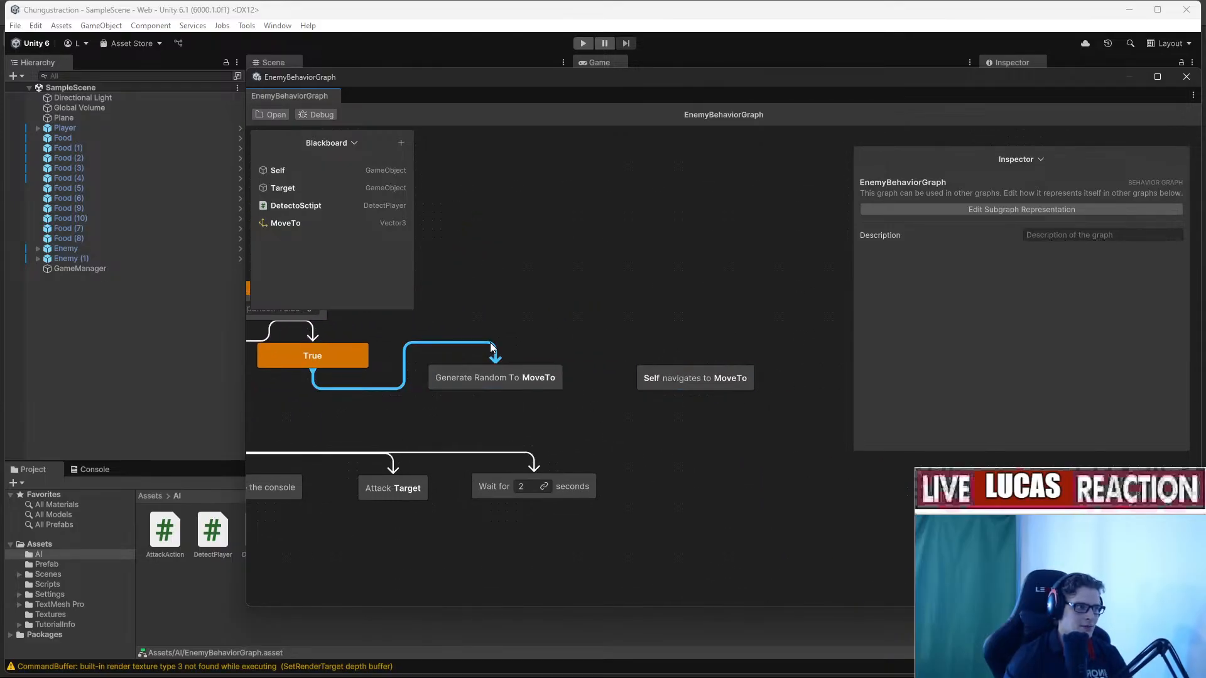
middle_drag(517, 346, 710, 336)
middle_drag(419, 402, 591, 386)
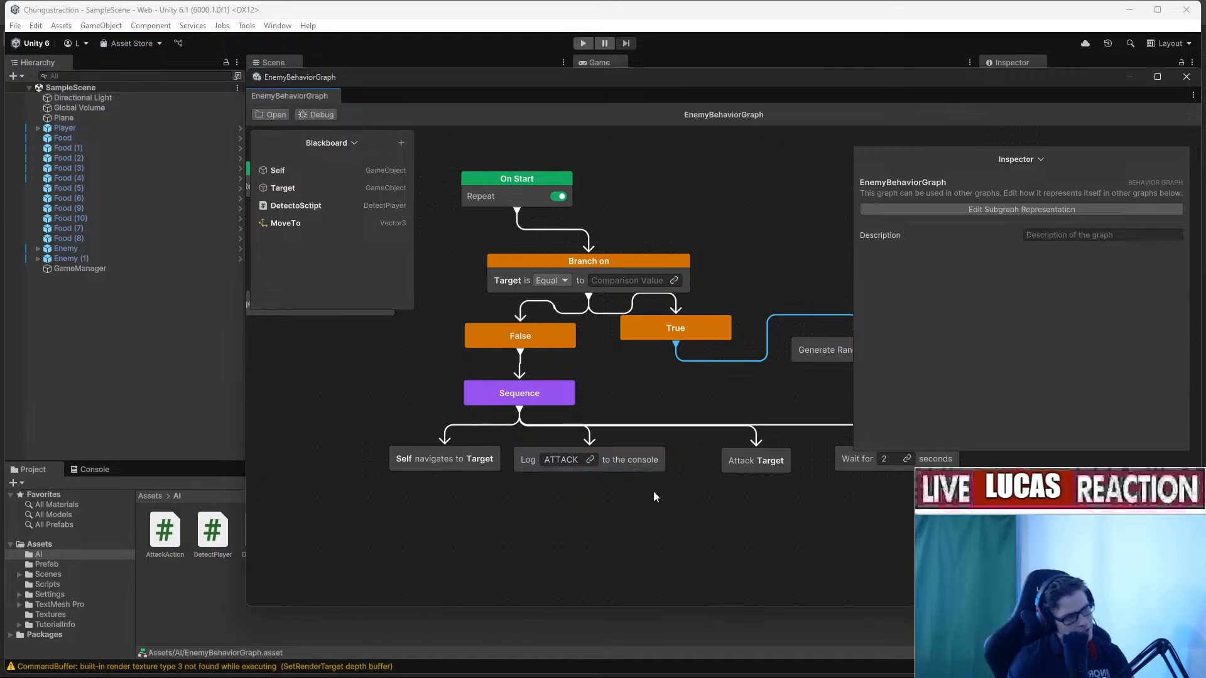
click(577, 458)
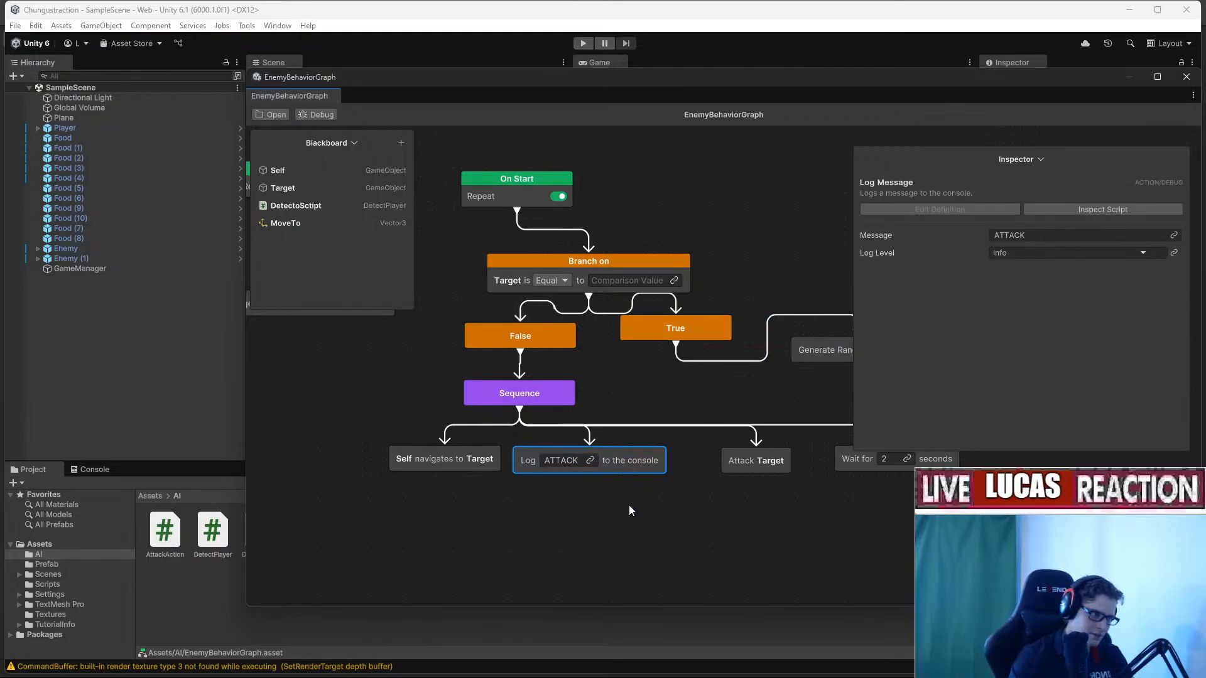
key(Delete)
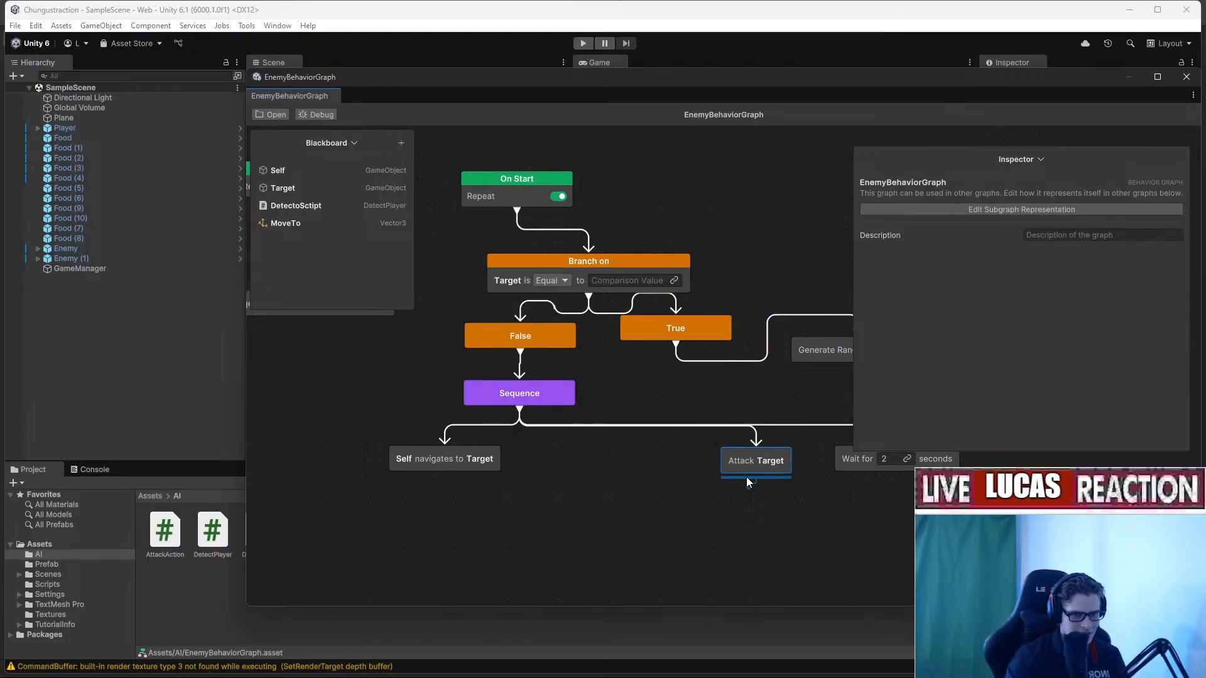
Attach Self navigates to MoveTo under Generate Random To MoveTo.
middle_drag(747, 483, 557, 501)
middle_drag(752, 432, 646, 296)
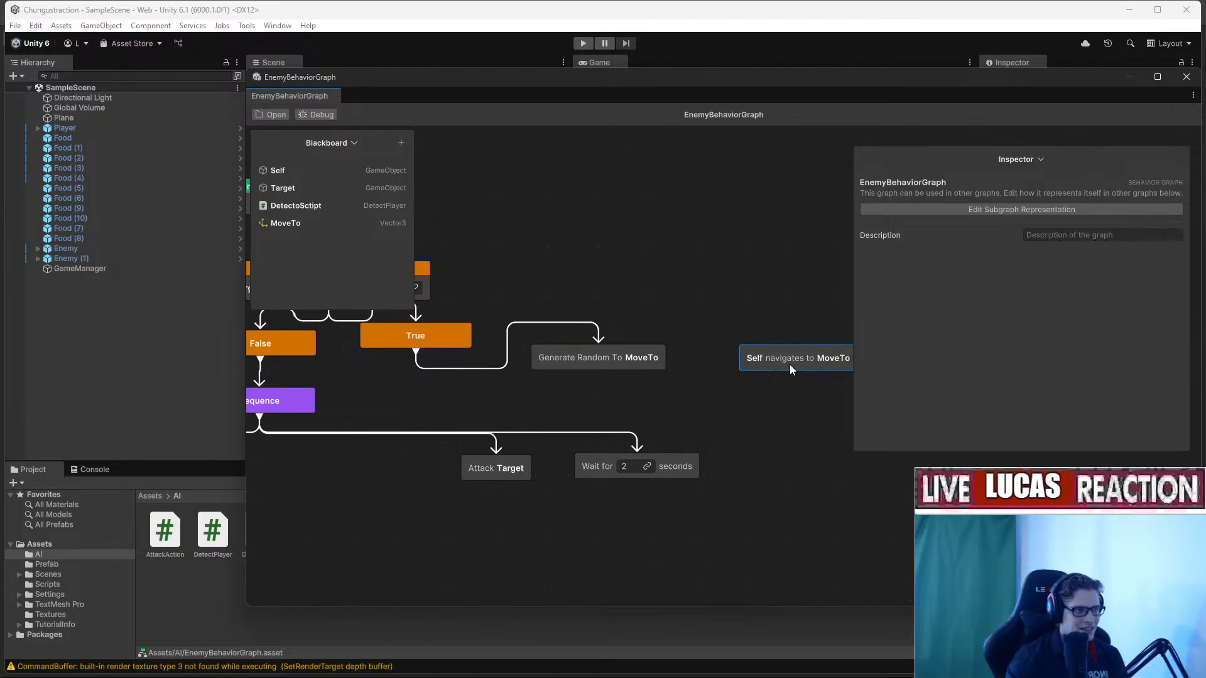
drag(789, 364, 587, 368)
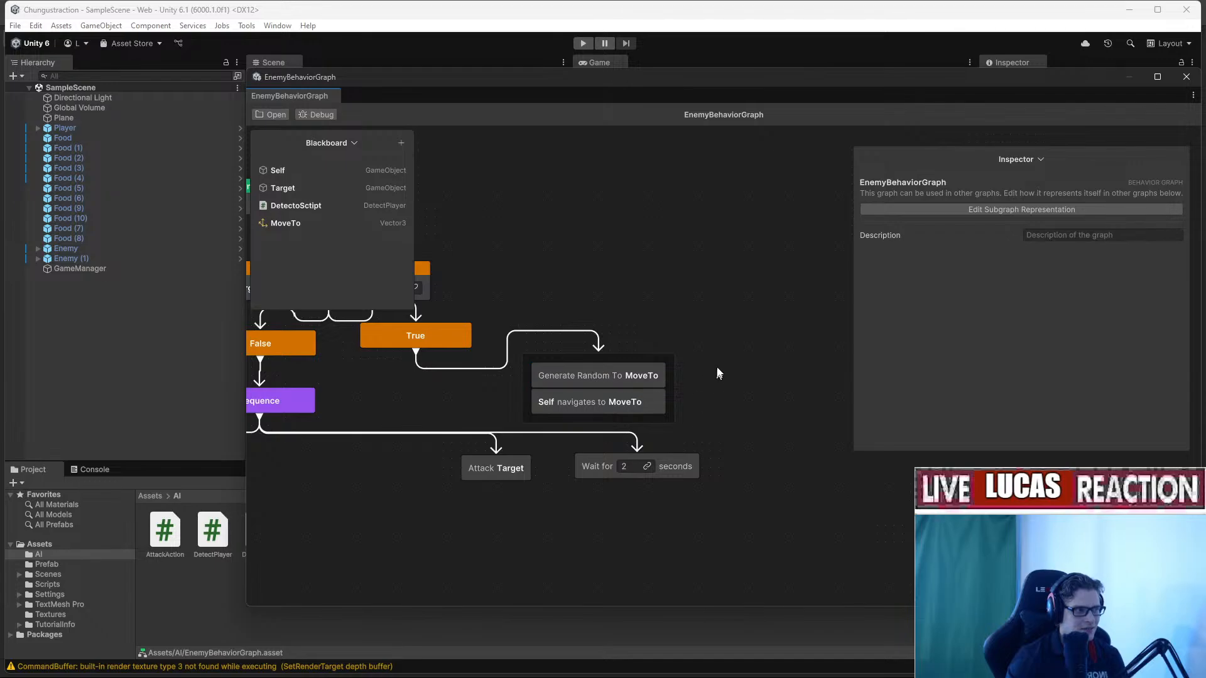
Zoom out to review the whole graph, then close the behavior graph window.
middle_drag(685, 373, 875, 328)
middle_drag(586, 395, 624, 461)
scroll(626, 466, down, 5)
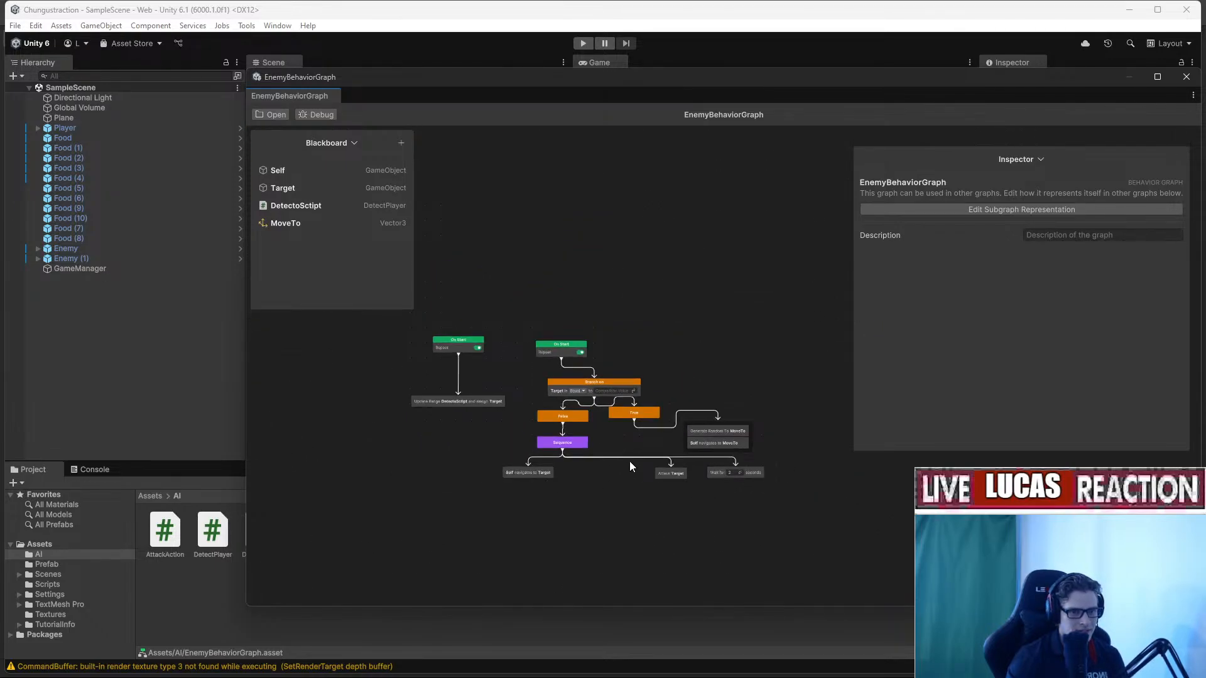
middle_drag(642, 473, 711, 421)
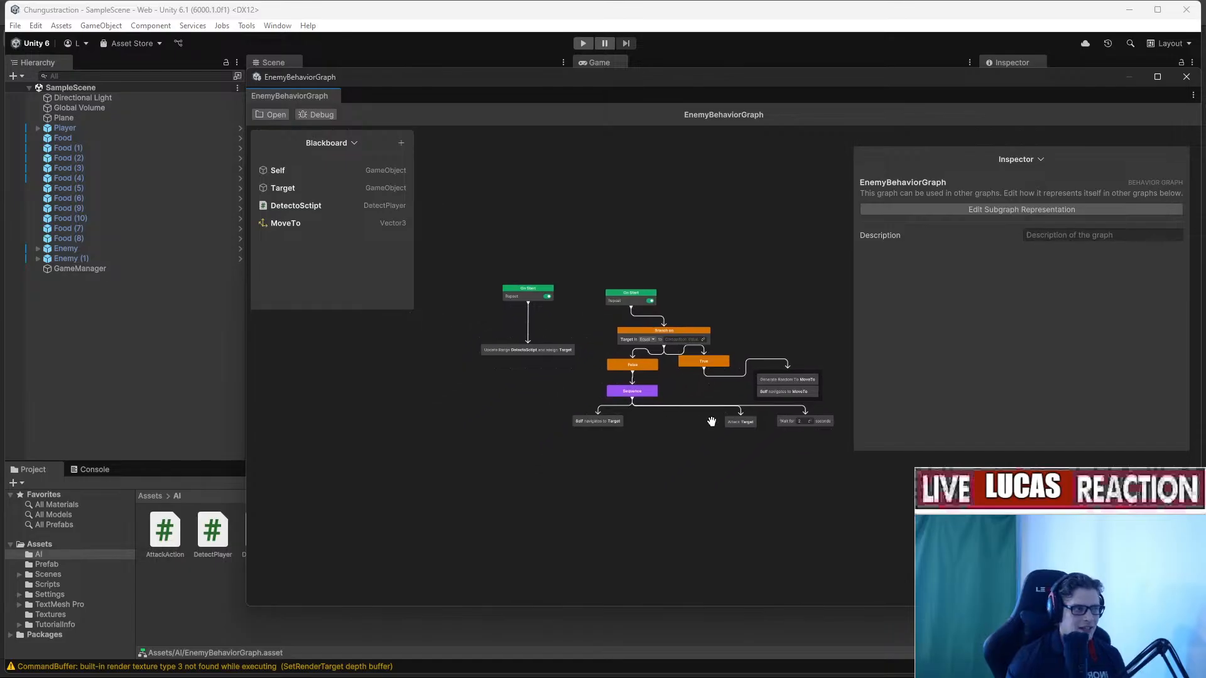
scroll(697, 407, up, 4)
scroll(694, 409, down, 4)
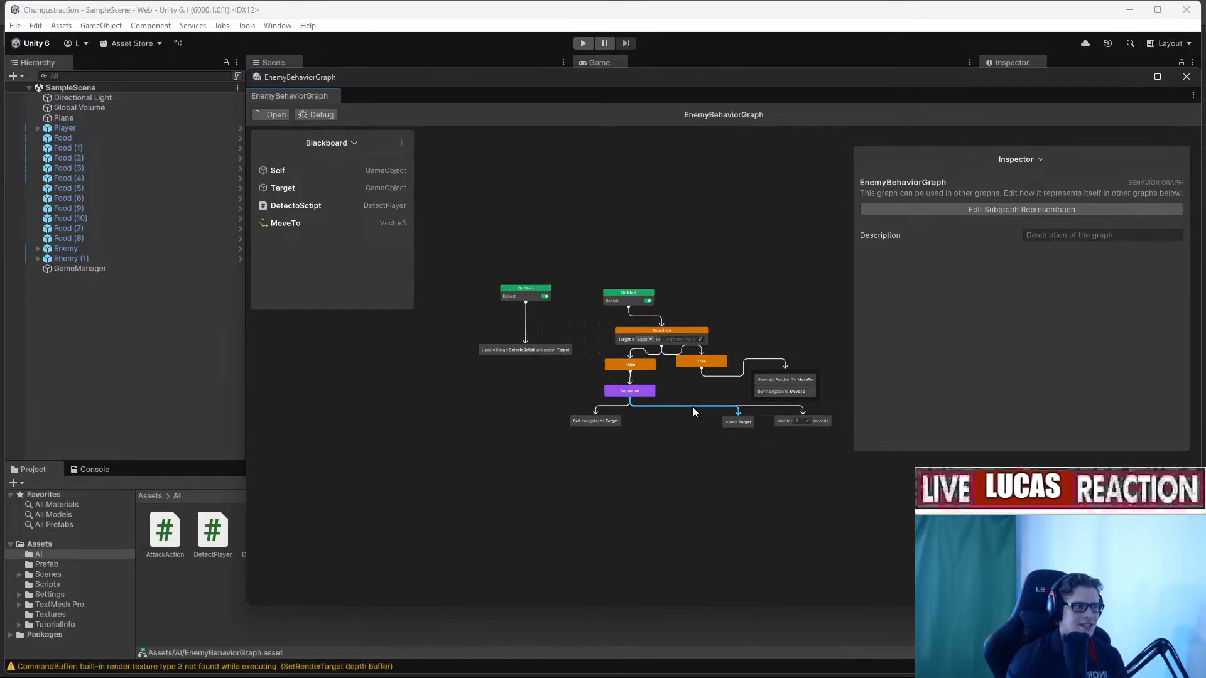
scroll(547, 373, up, 4)
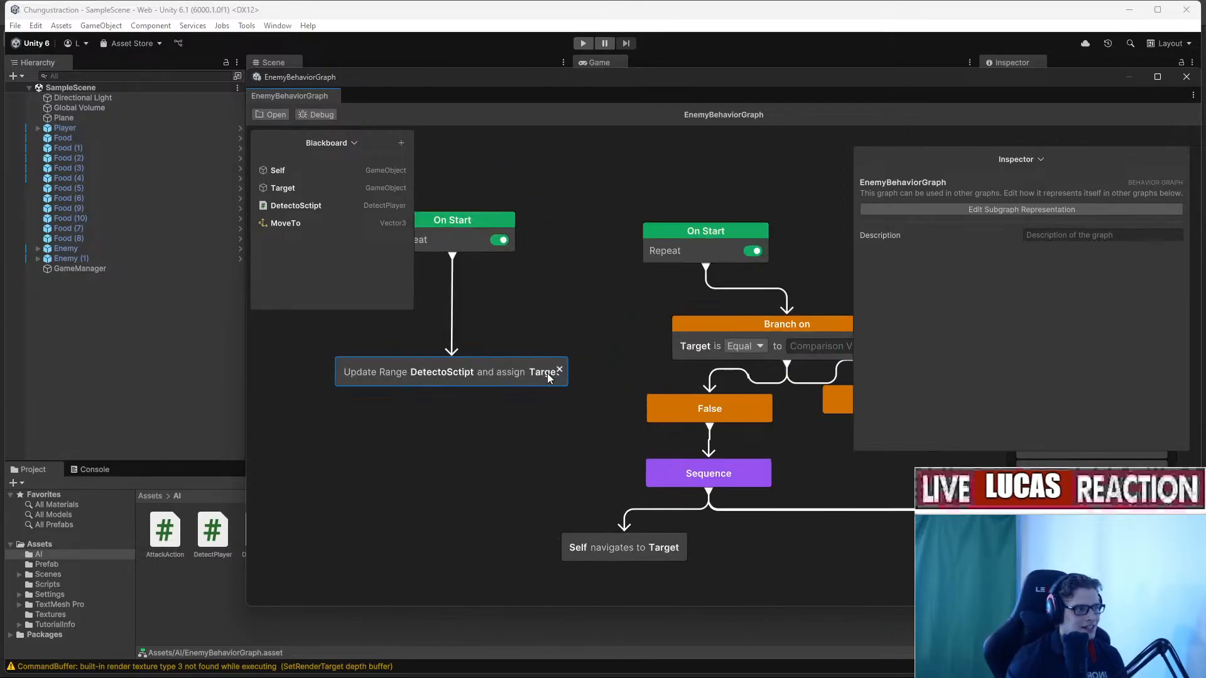
scroll(639, 385, down, 6)
middle_drag(725, 376, 672, 341)
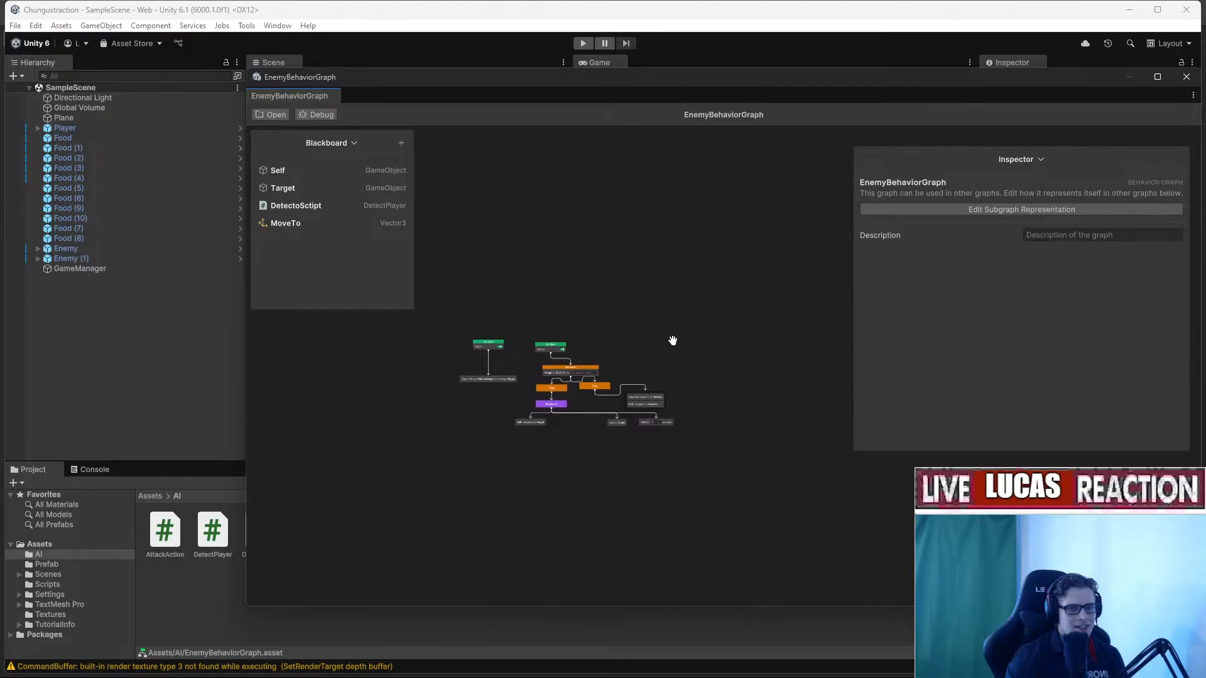
drag(649, 83, 538, 93)
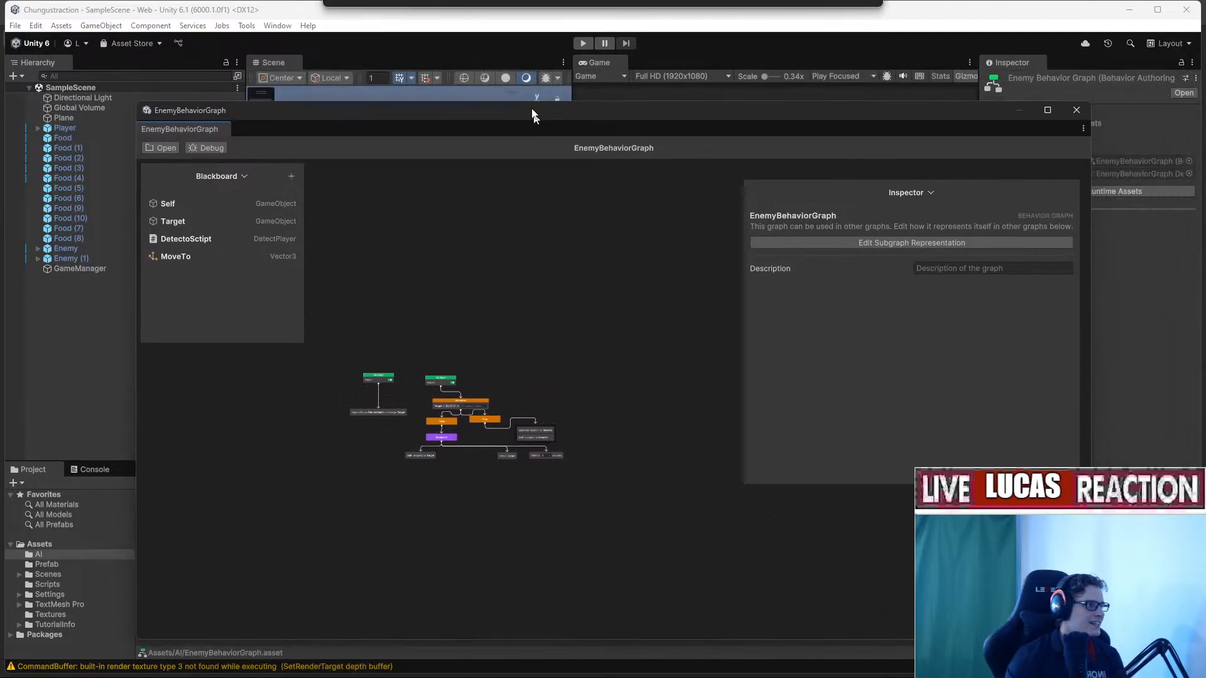
click(1074, 88)
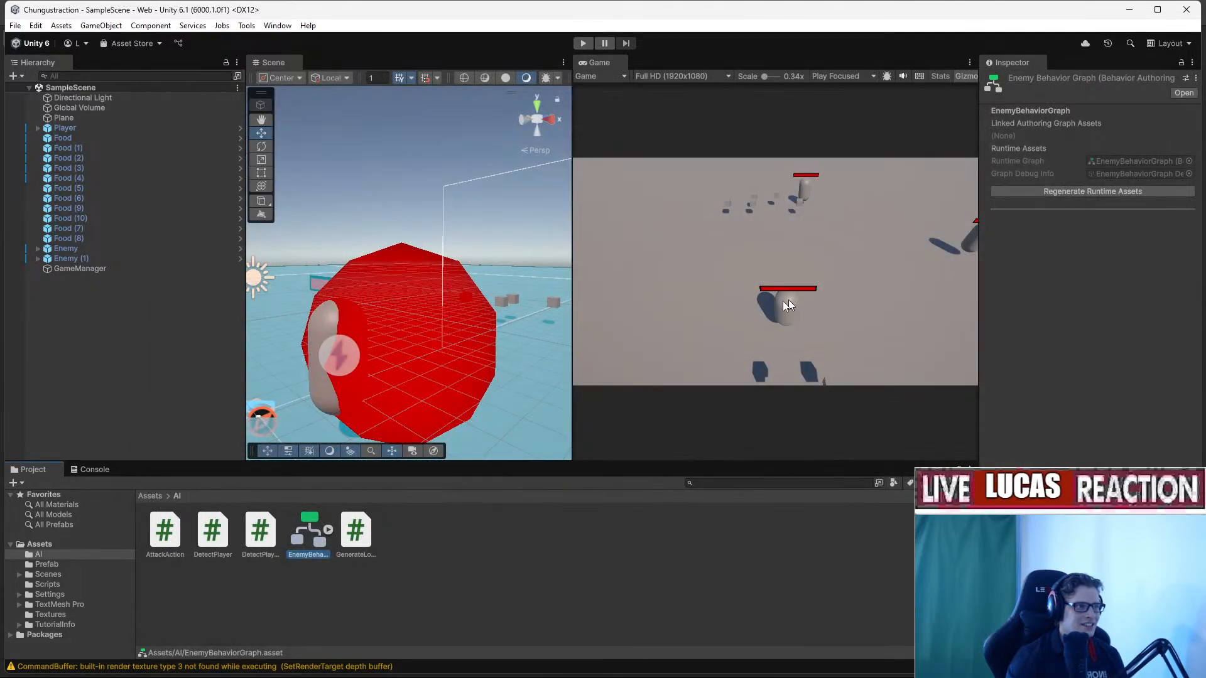
Widen the Scene view and enter Play mode to test the enemy.
drag(574, 234, 609, 234)
click(583, 42)
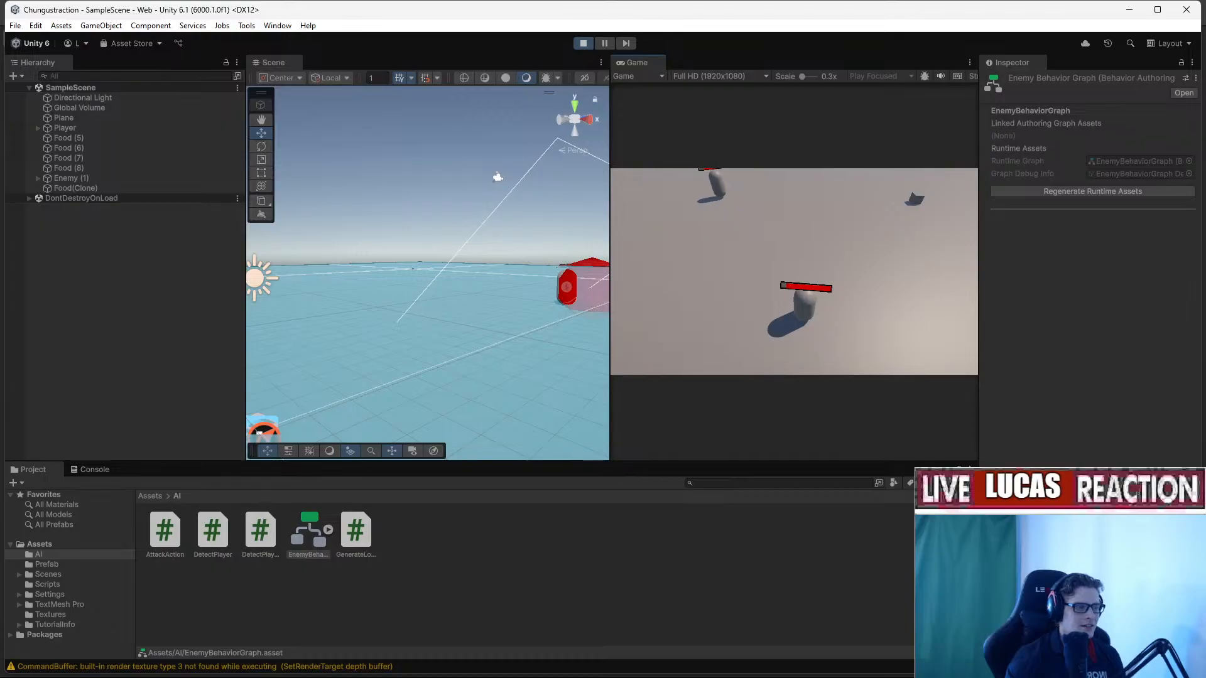
key(alt+Tab)
key(alt+Tab)
Fly the Scene camera to Enemy (1), select and watch it, then reopen EnemyBehaviorGraph.
click(498, 243)
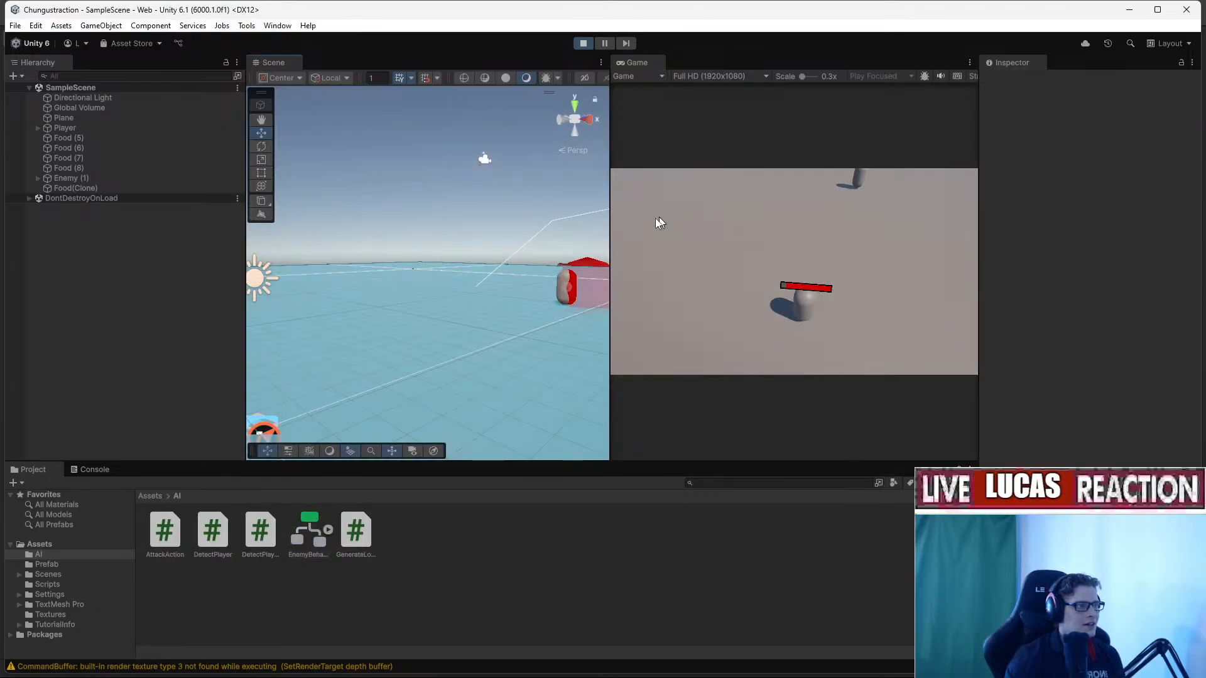
key(w)
right_drag(454, 178, 715, 230)
mouse_move(511, 281)
right_down()
mouse_move(520, 334)
mouse_move(506, 411)
mouse_move(465, 226)
mouse_move(474, 172)
mouse_move(481, 221)
right_up()
click(473, 402)
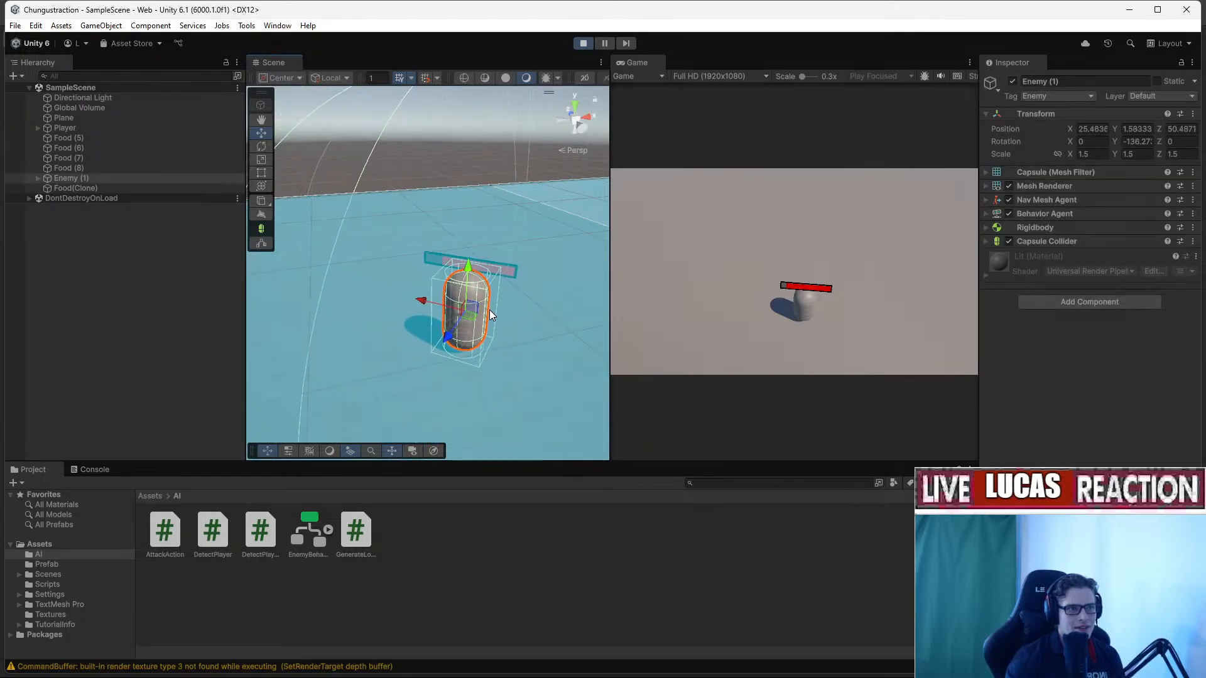
mouse_move(492, 312)
right_down()
mouse_move(499, 253)
mouse_move(501, 287)
mouse_move(477, 288)
mouse_move(434, 261)
mouse_move(426, 285)
mouse_move(479, 269)
mouse_move(452, 258)
mouse_move(473, 291)
mouse_move(463, 372)
mouse_move(458, 353)
mouse_move(479, 324)
mouse_move(549, 317)
mouse_move(523, 281)
mouse_move(605, 284)
mouse_move(601, 308)
right_up()
key(w)
key(s)
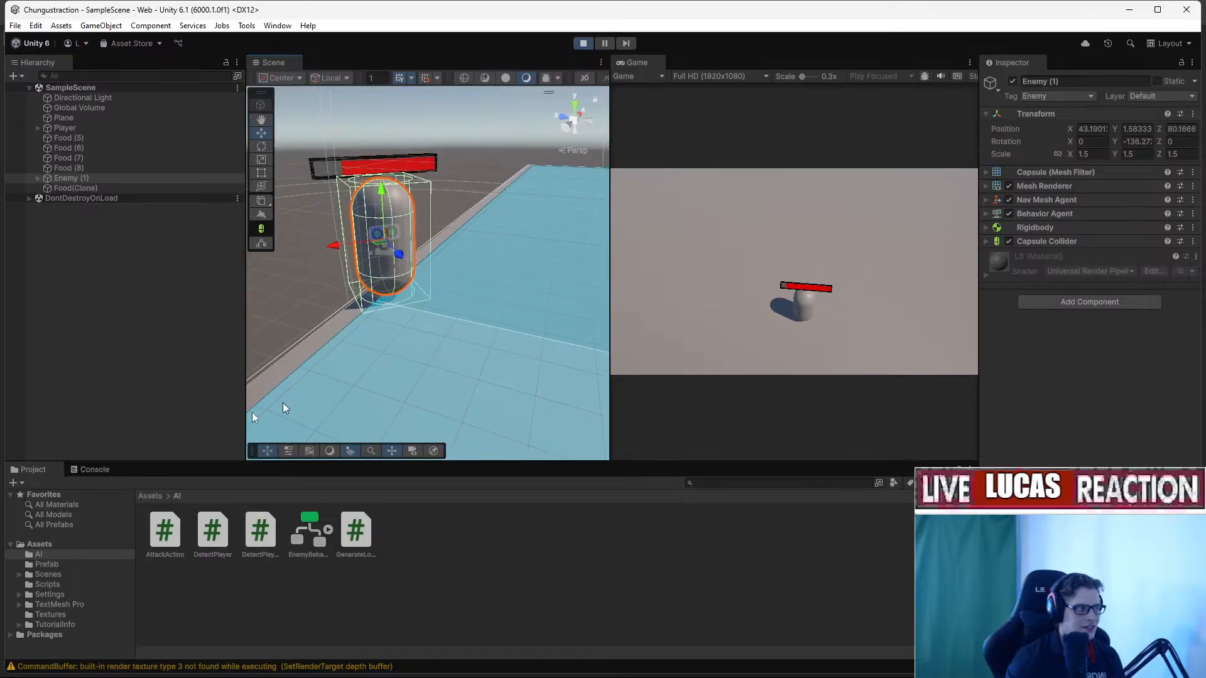
double_click(308, 540)
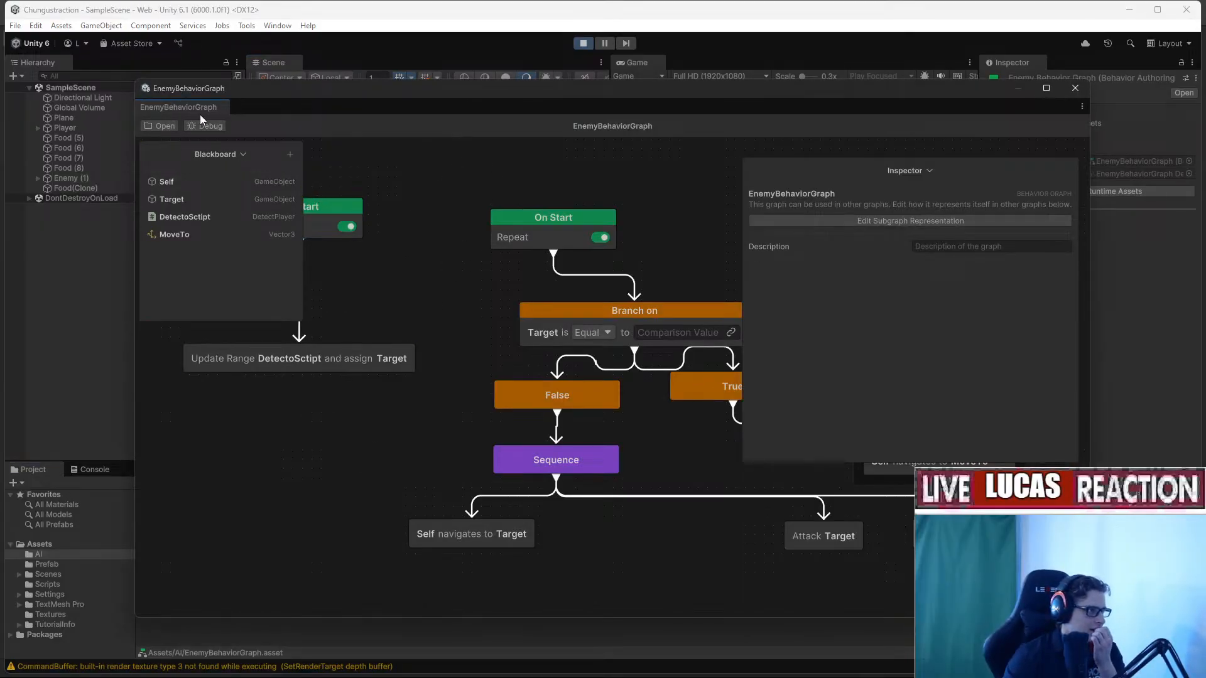
click(206, 127)
click(176, 216)
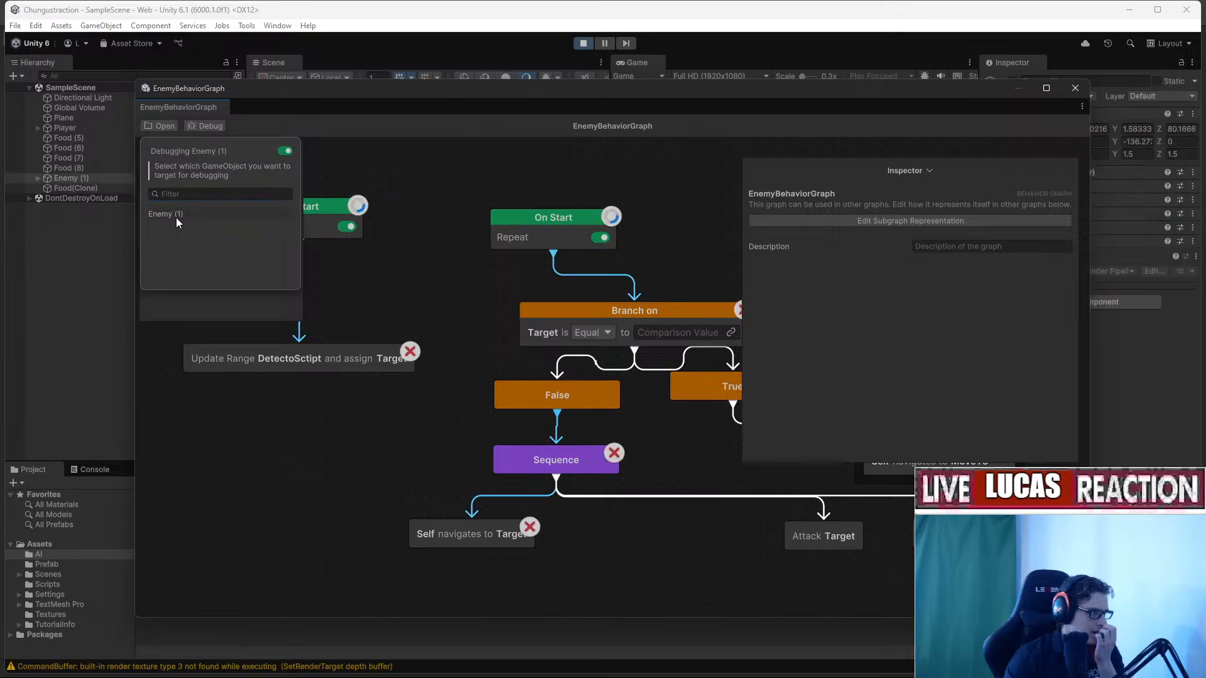
middle_drag(469, 327, 373, 313)
middle_drag(645, 258, 587, 400)
drag(634, 98, 654, 0)
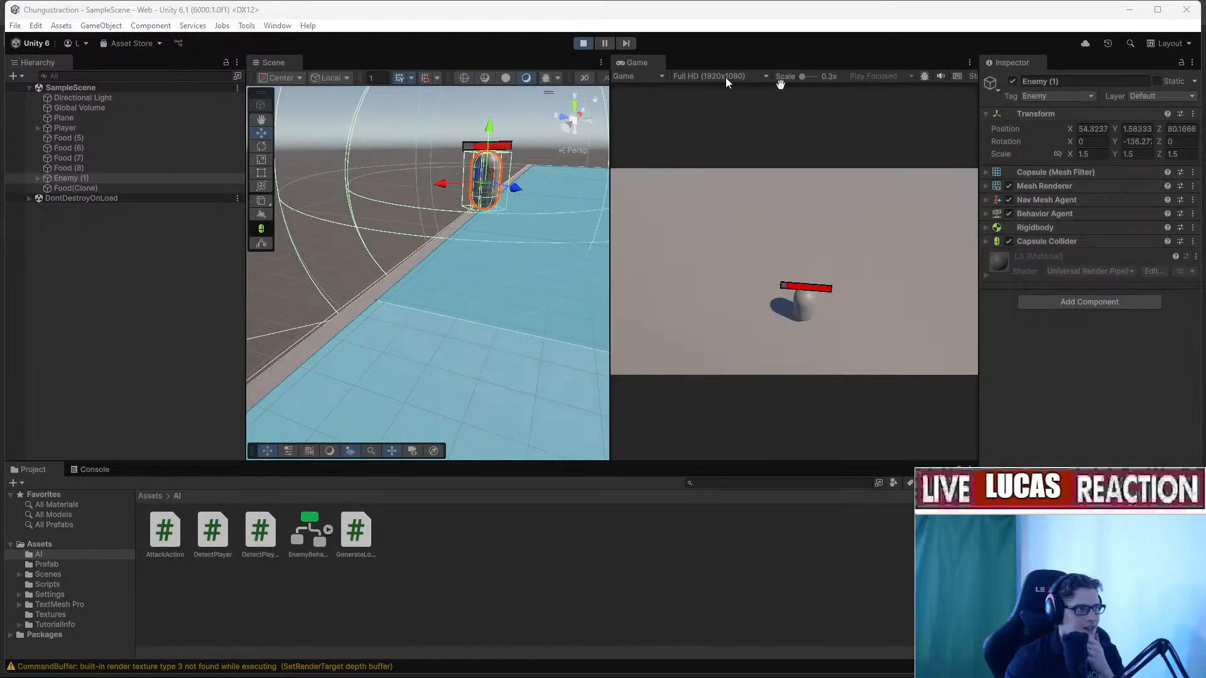
click(579, 46)
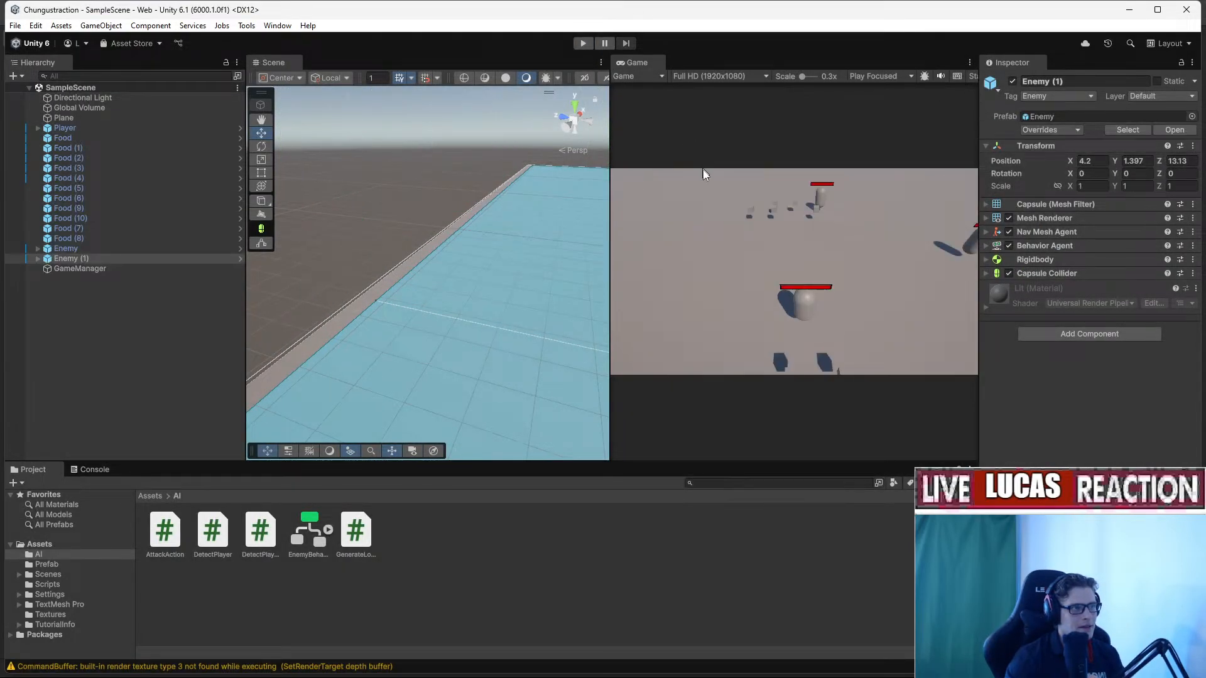
click(583, 44)
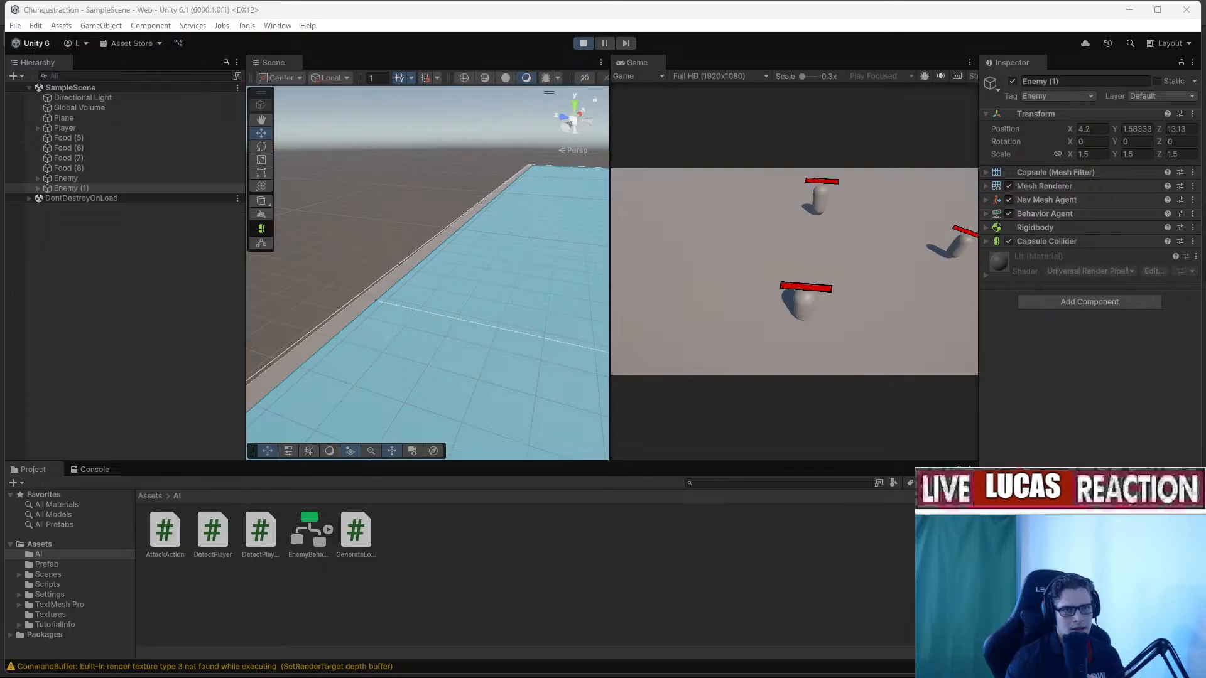
click(66, 178)
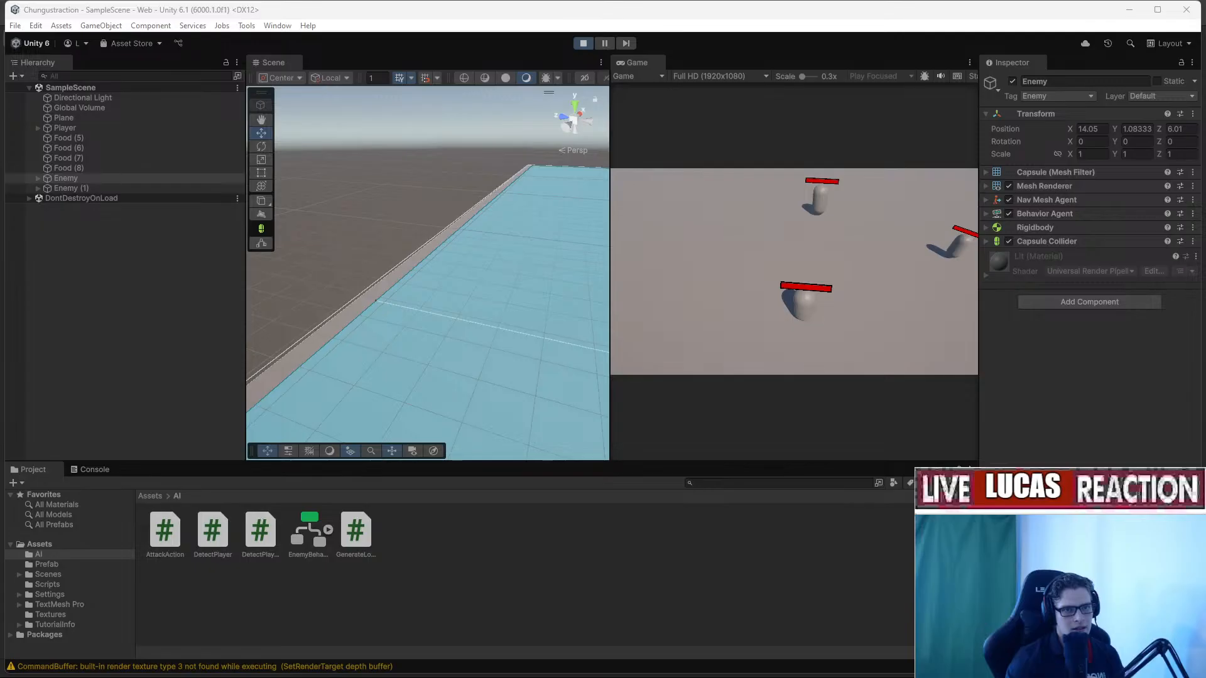
click(71, 188)
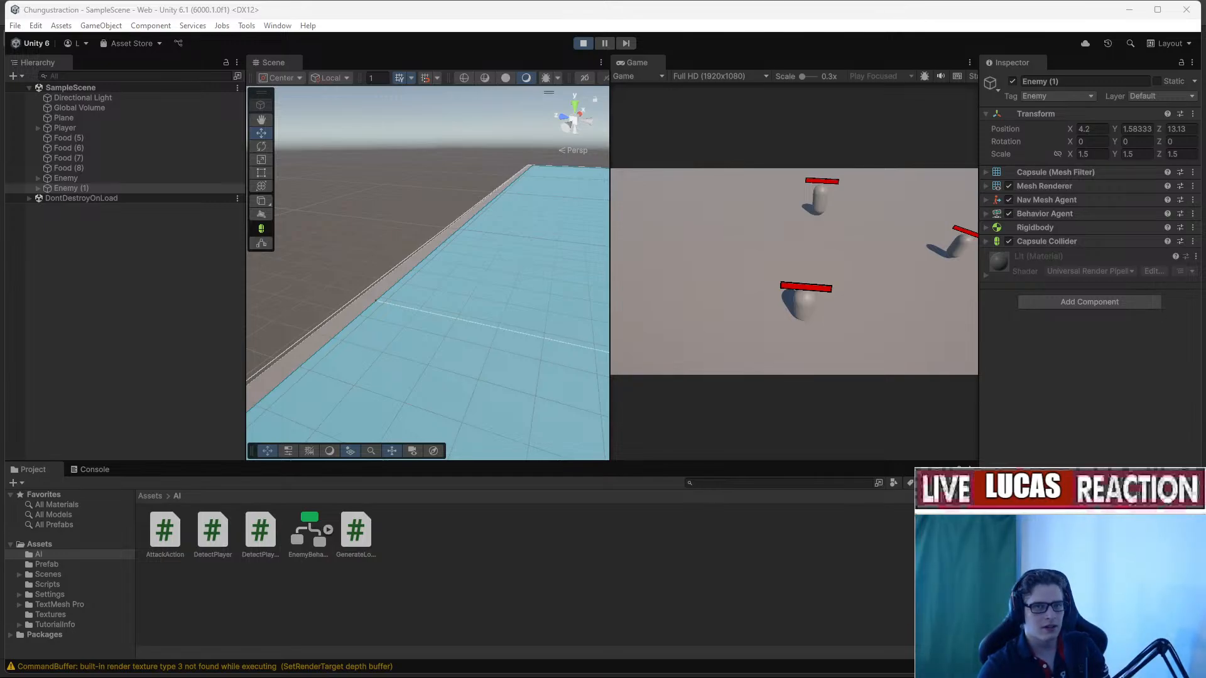
Stop Play mode and try a Check Distance condition on the Branch on node.
click(584, 43)
drag(1205, 59, 628, 71)
right_click(615, 294)
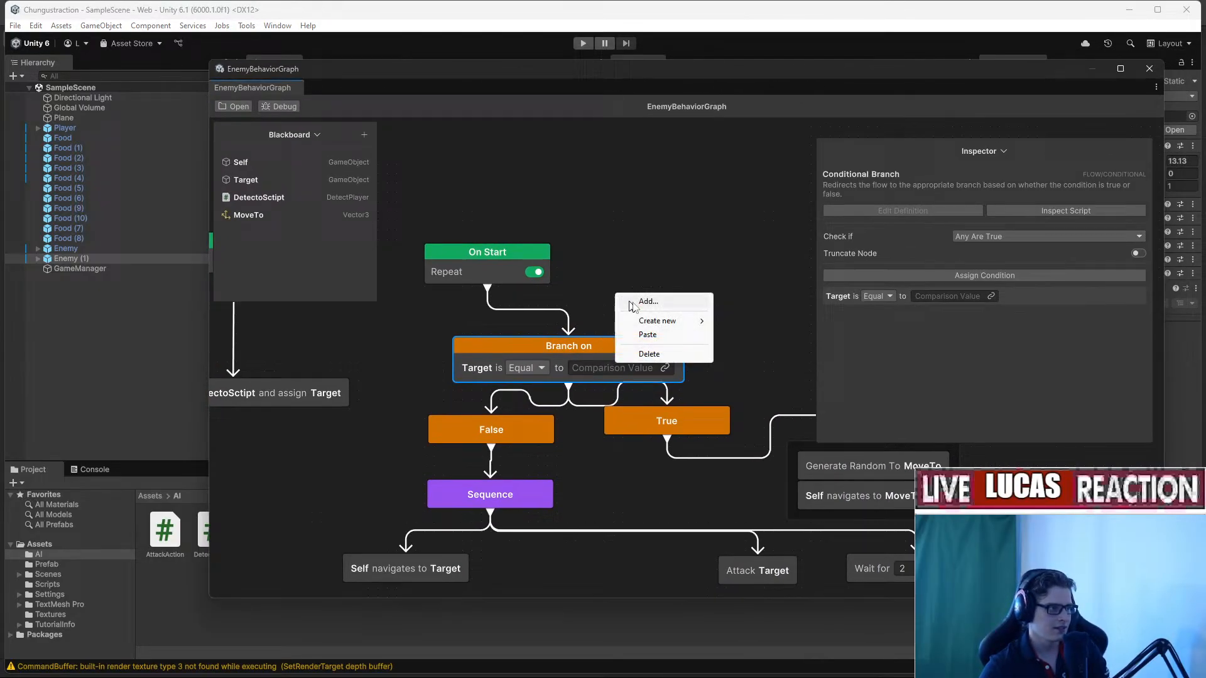
click(623, 253)
click(657, 346)
click(901, 277)
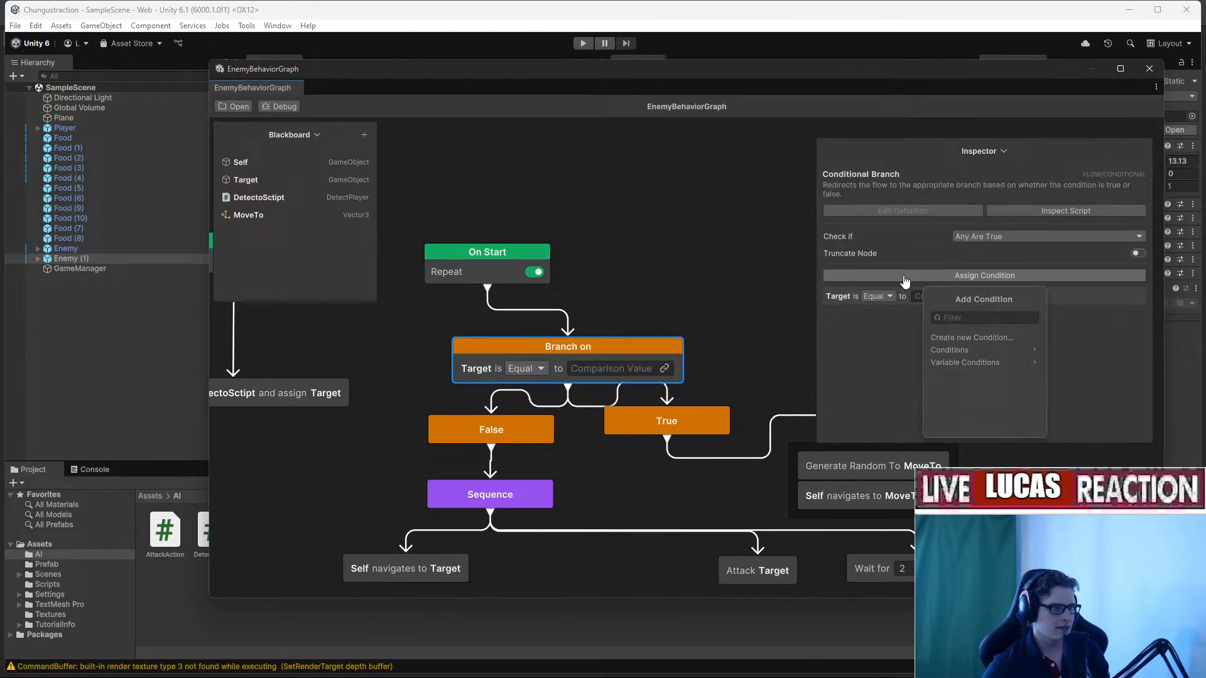
click(1020, 355)
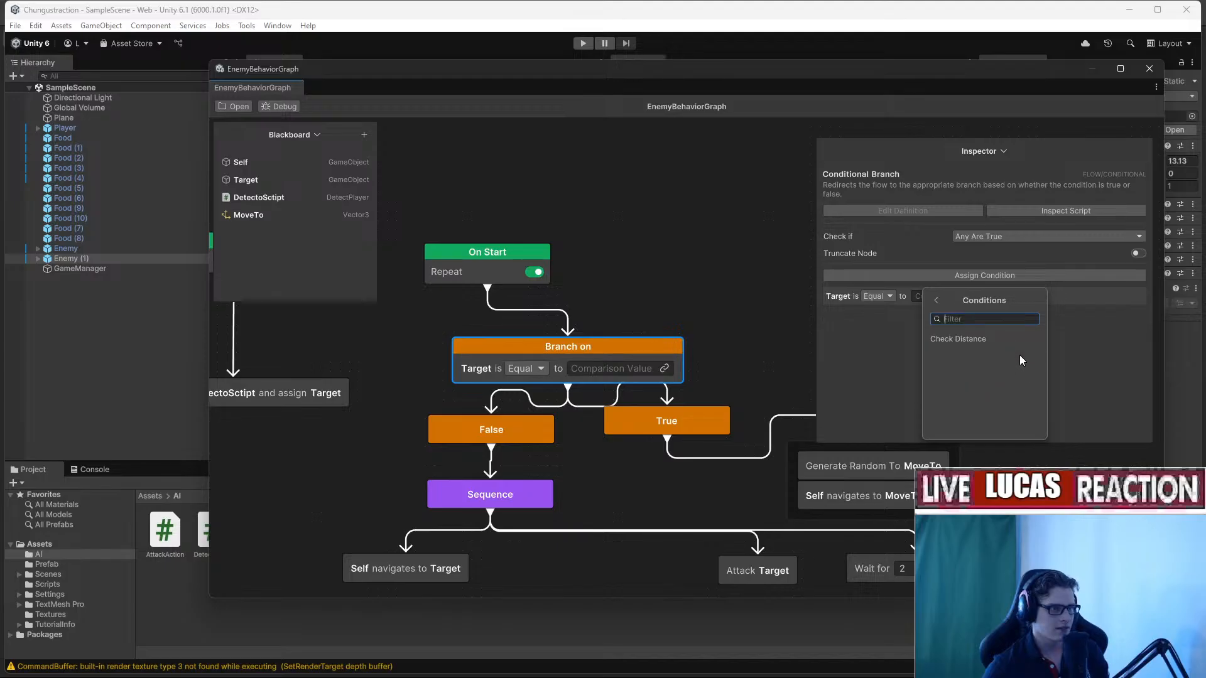
click(1004, 340)
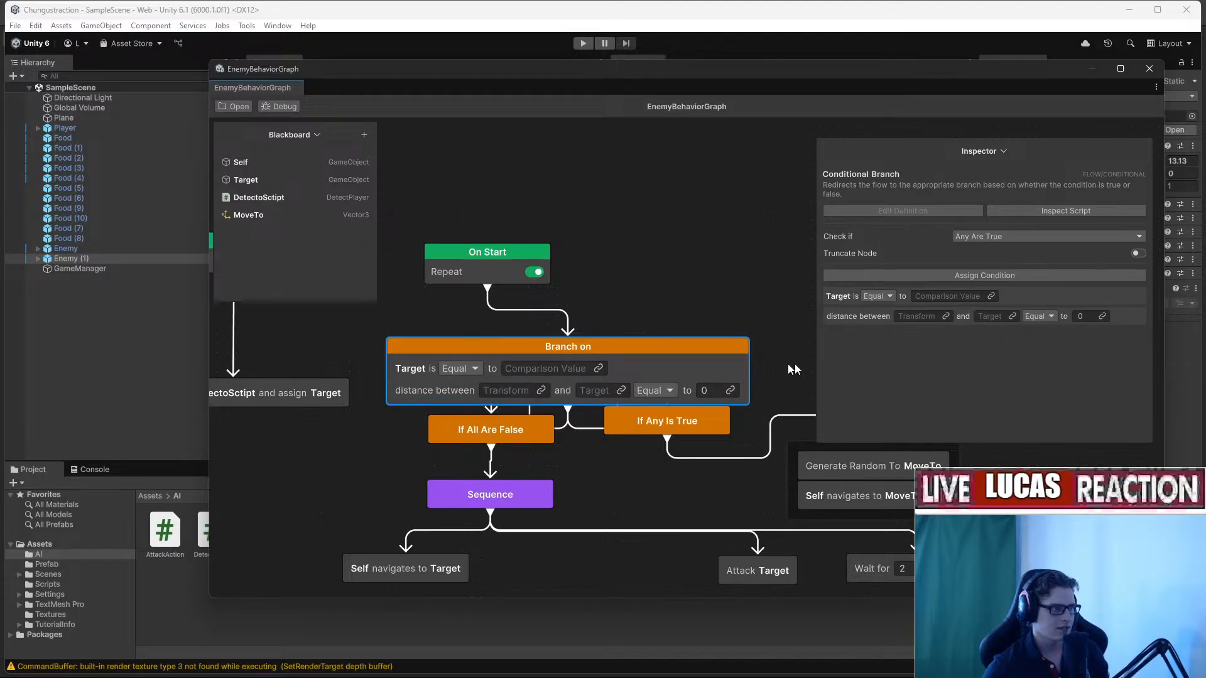
Delete the Branch, True and False nodes, then undo to restore them.
key(Delete)
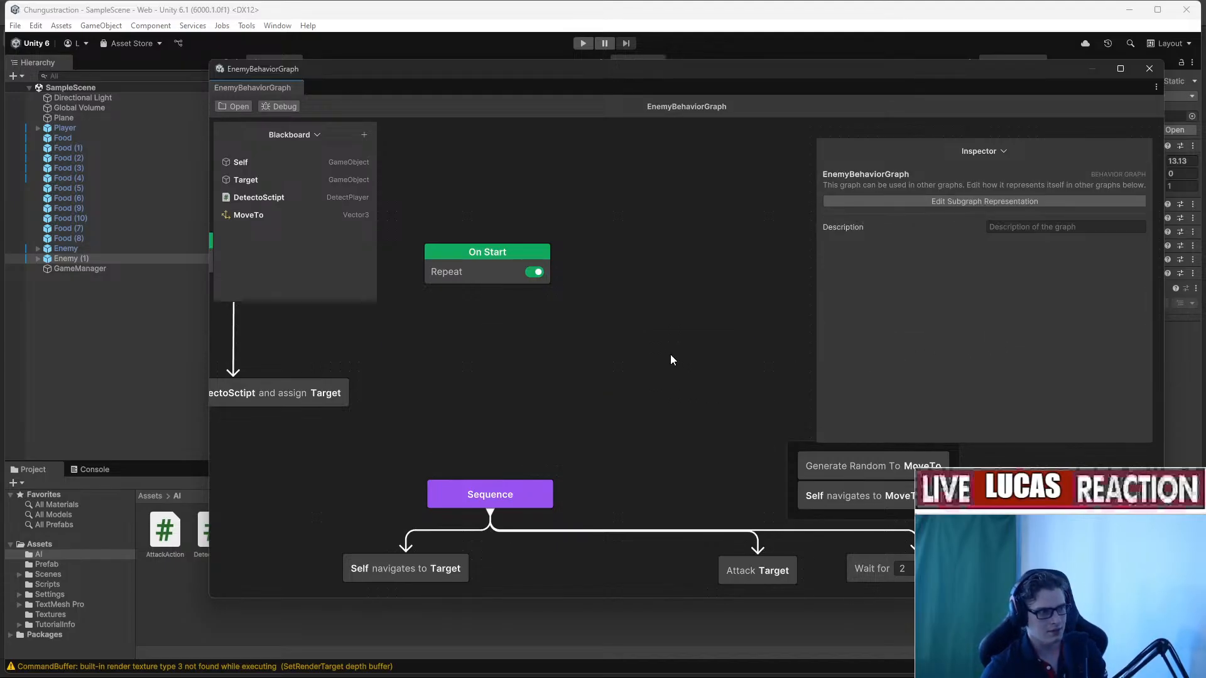
middle_drag(671, 356, 609, 341)
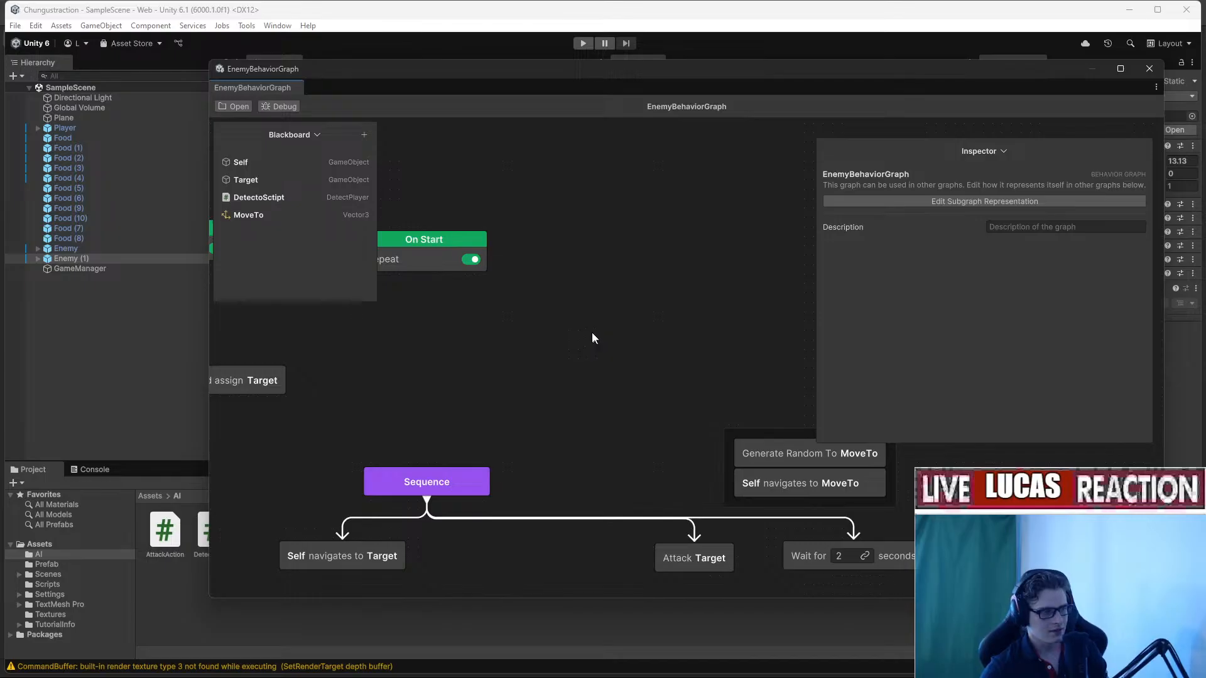
key(ctrl+z)
key(ctrl+z)
key(ctrl+z)
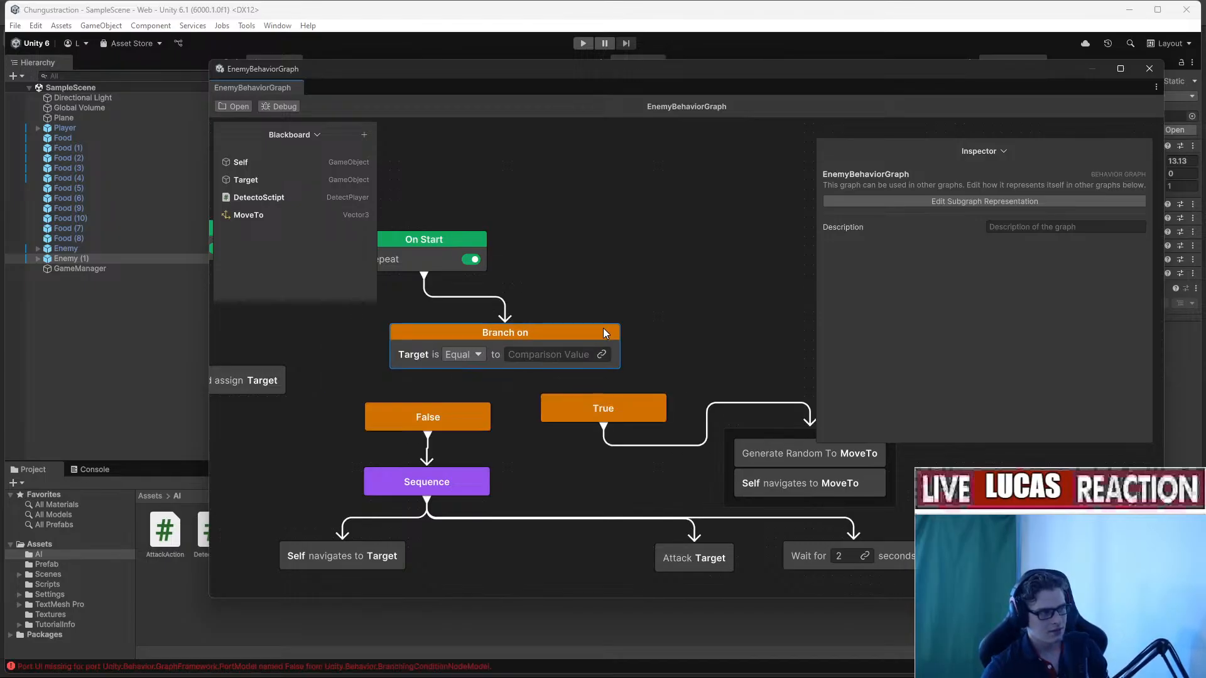
drag(352, 353, 618, 427)
key(Delete)
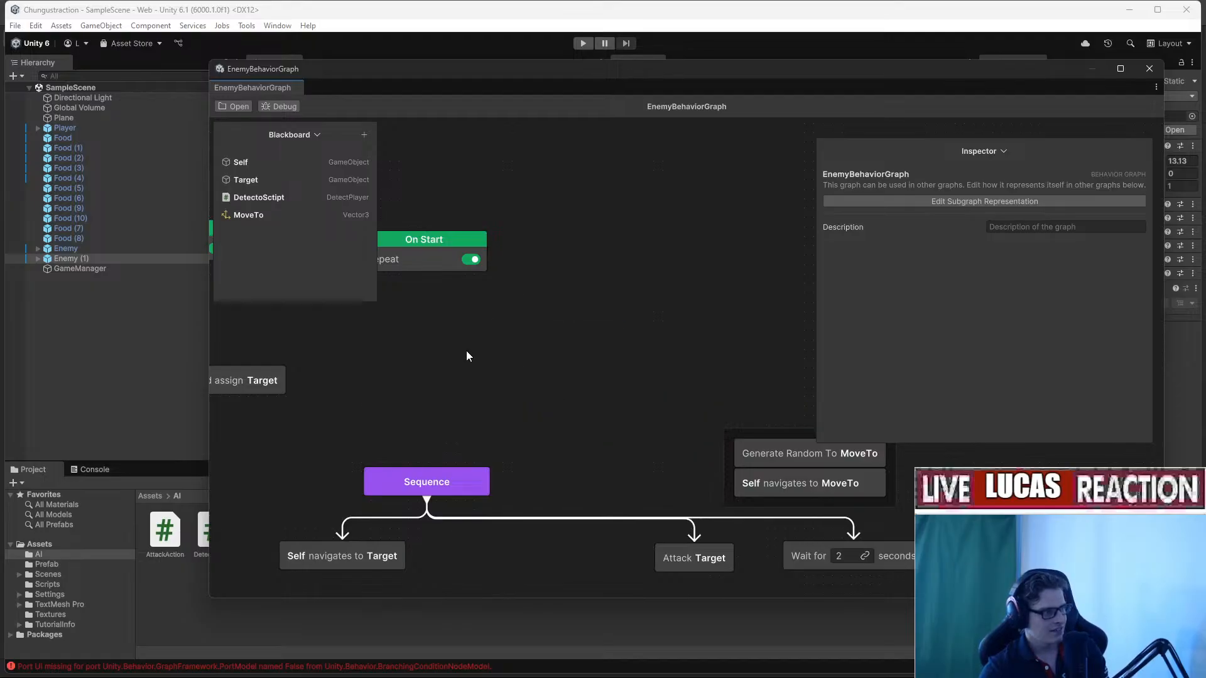
right_click(466, 351)
click(553, 300)
key(ctrl+z)
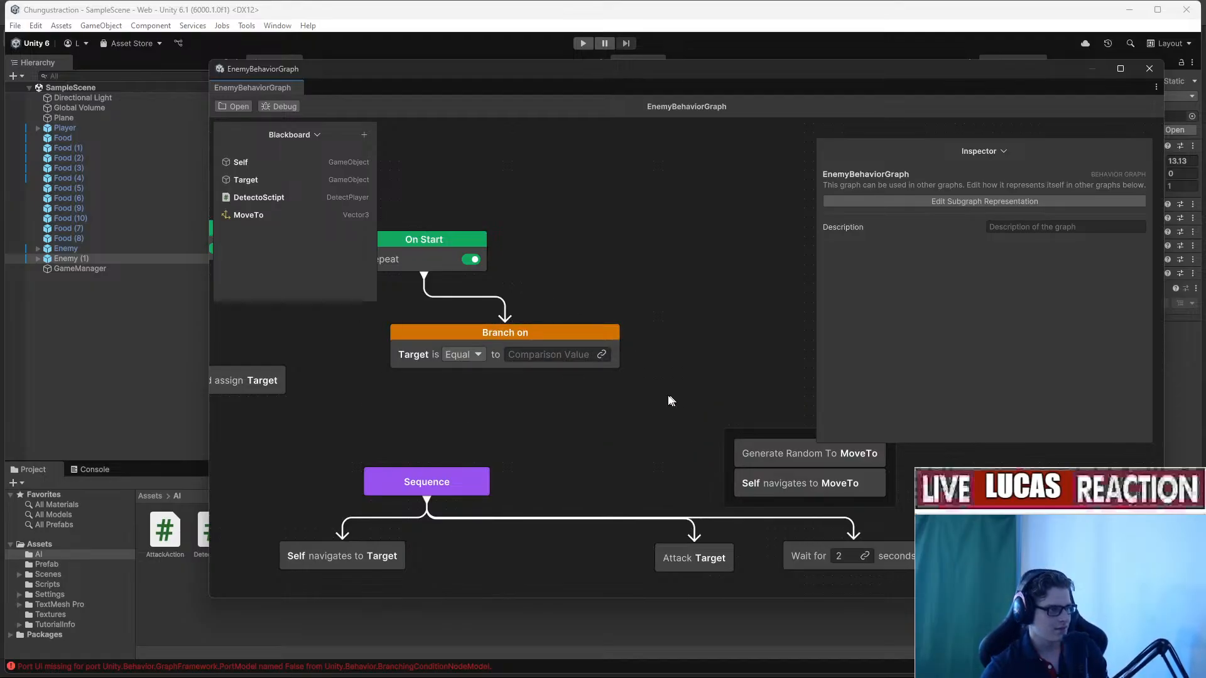
Add a Variable Value Changed condition to the Branch on node.
click(616, 349)
click(953, 276)
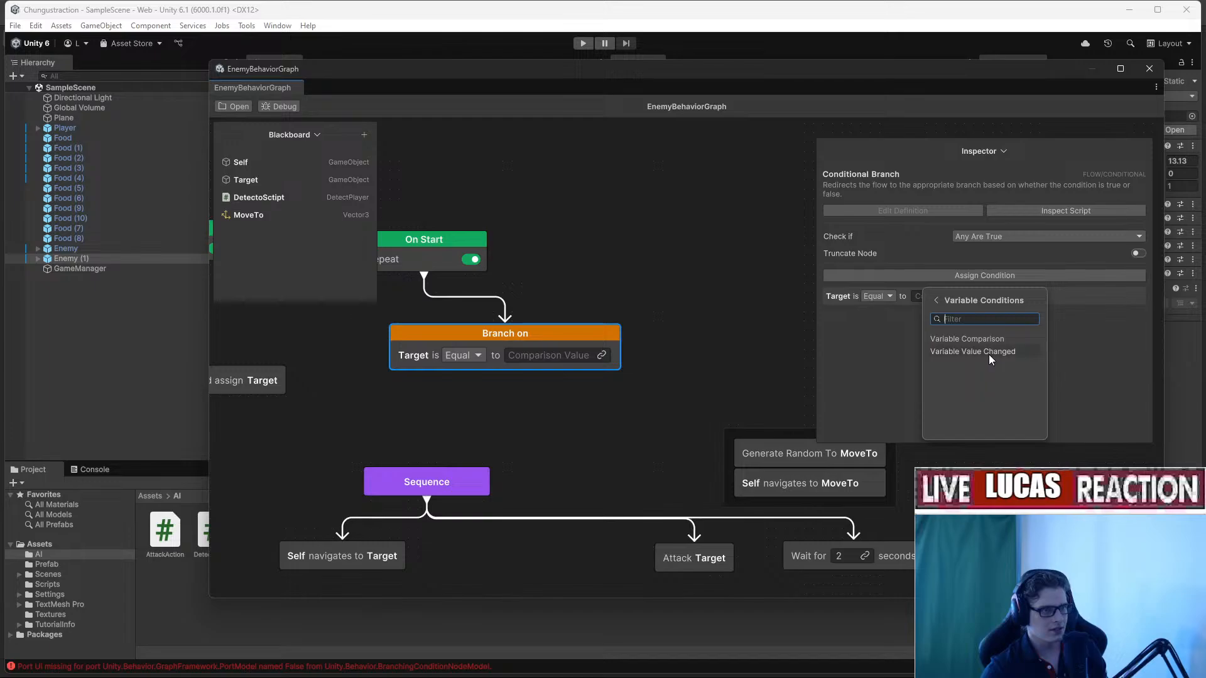
click(988, 351)
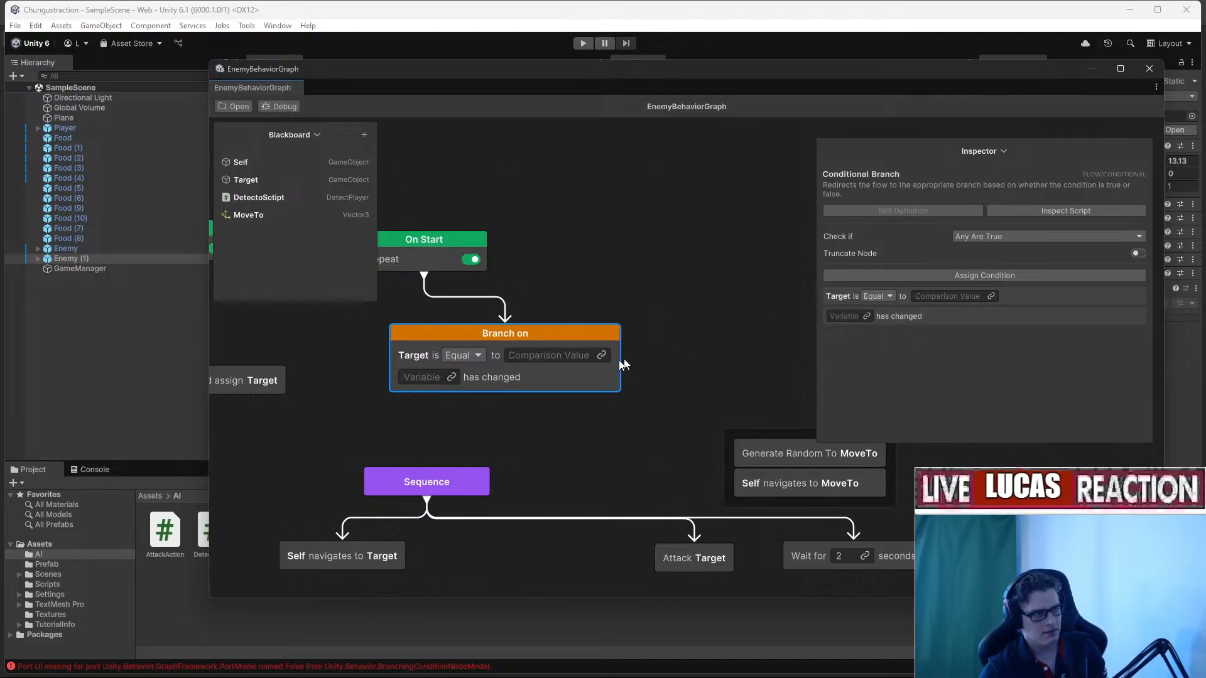
Delete the Branch on node and drag On Start's output to bring up Branch Options.
key(Delete)
middle_drag(505, 292, 576, 301)
drag(486, 285, 538, 481)
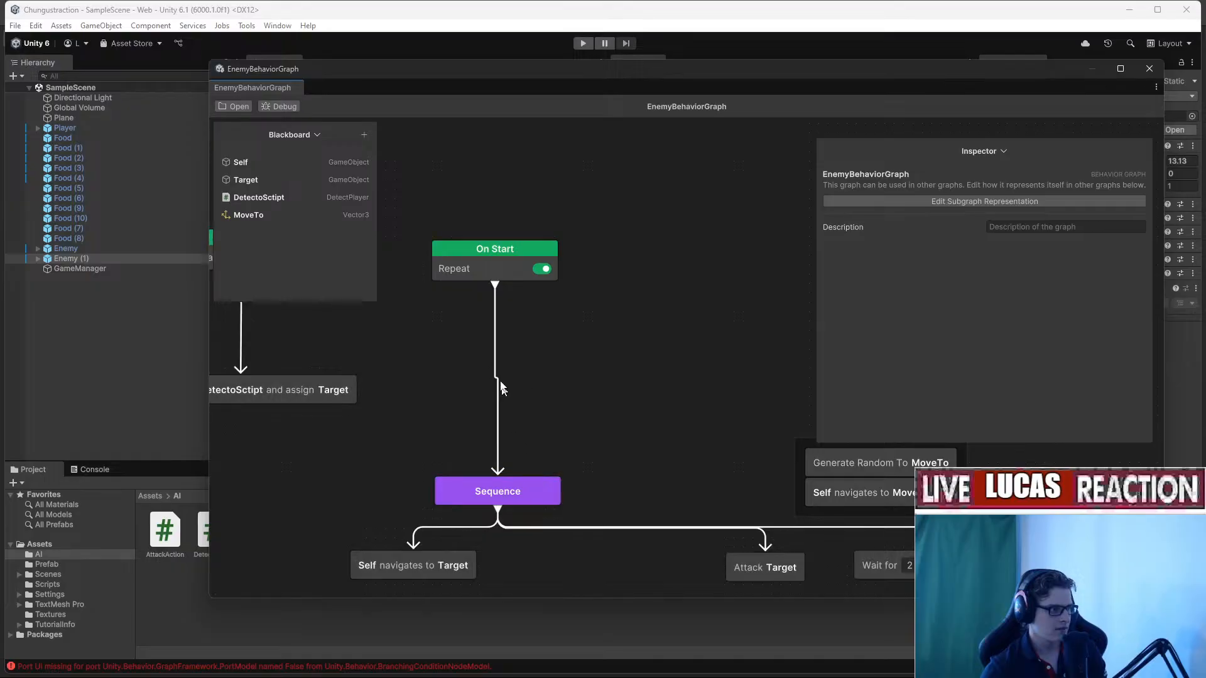
drag(497, 284, 824, 441)
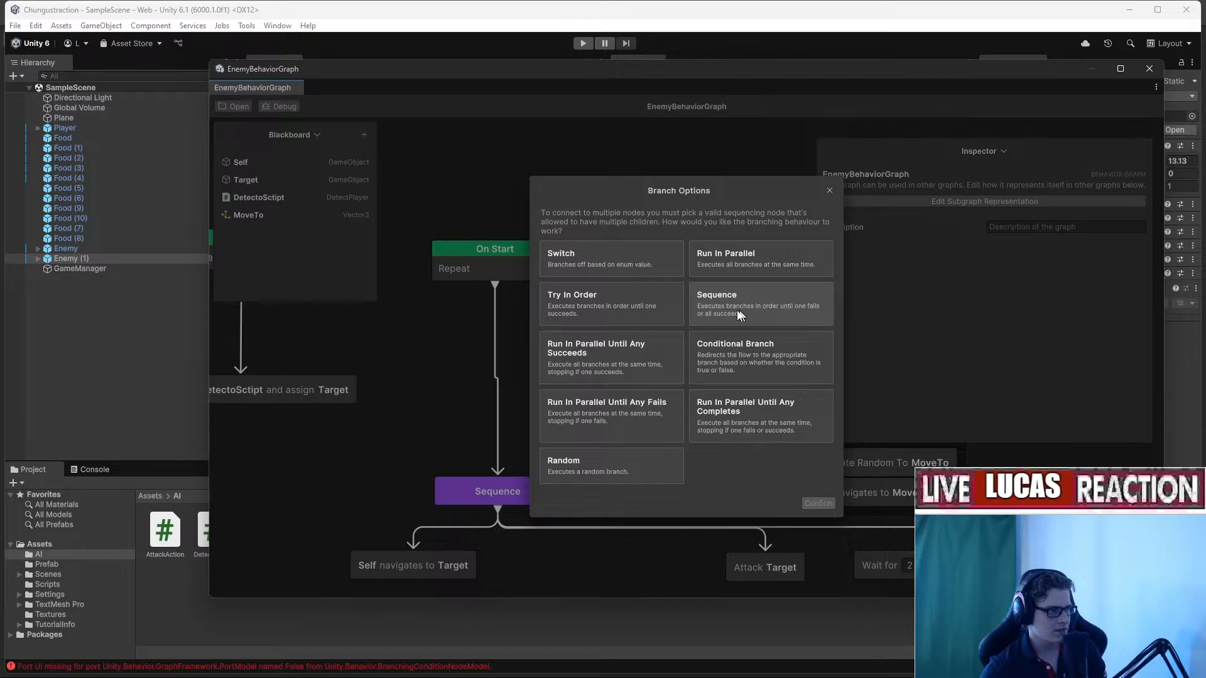
Insert a Switch node after On Start, then delete it.
click(622, 266)
click(819, 504)
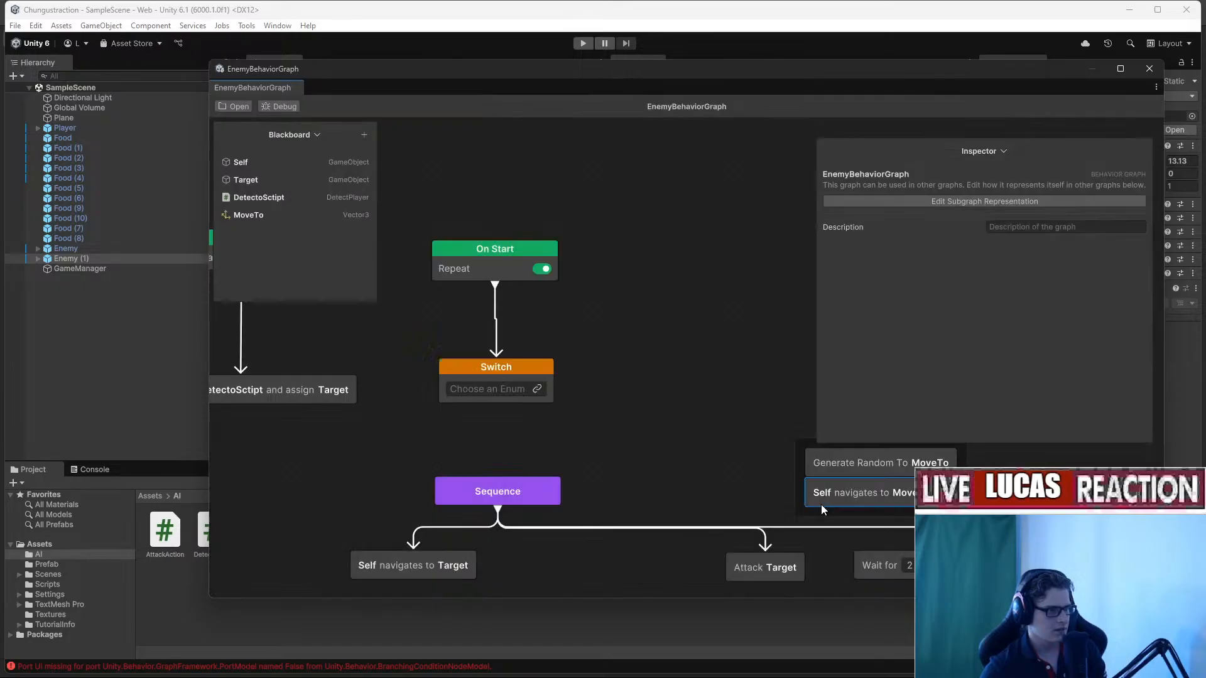
drag(512, 405, 549, 384)
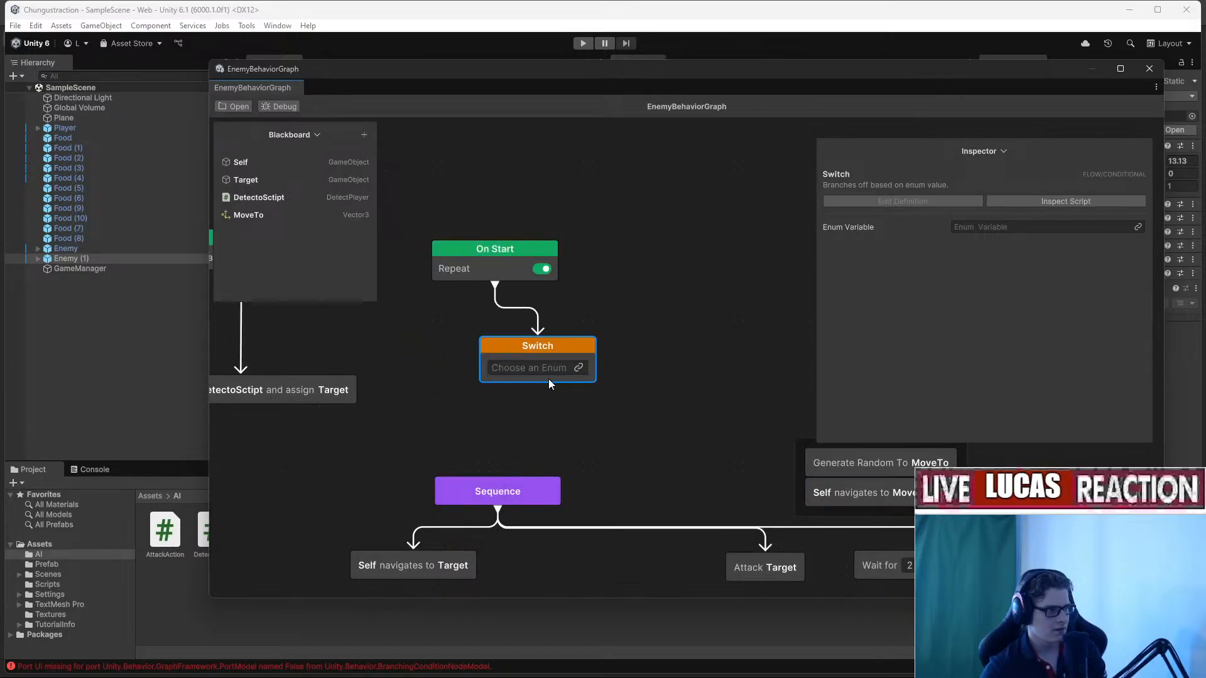
key(Delete)
Add a Conditional Branch node by searching 'bran' in the Add menu.
right_click(516, 355)
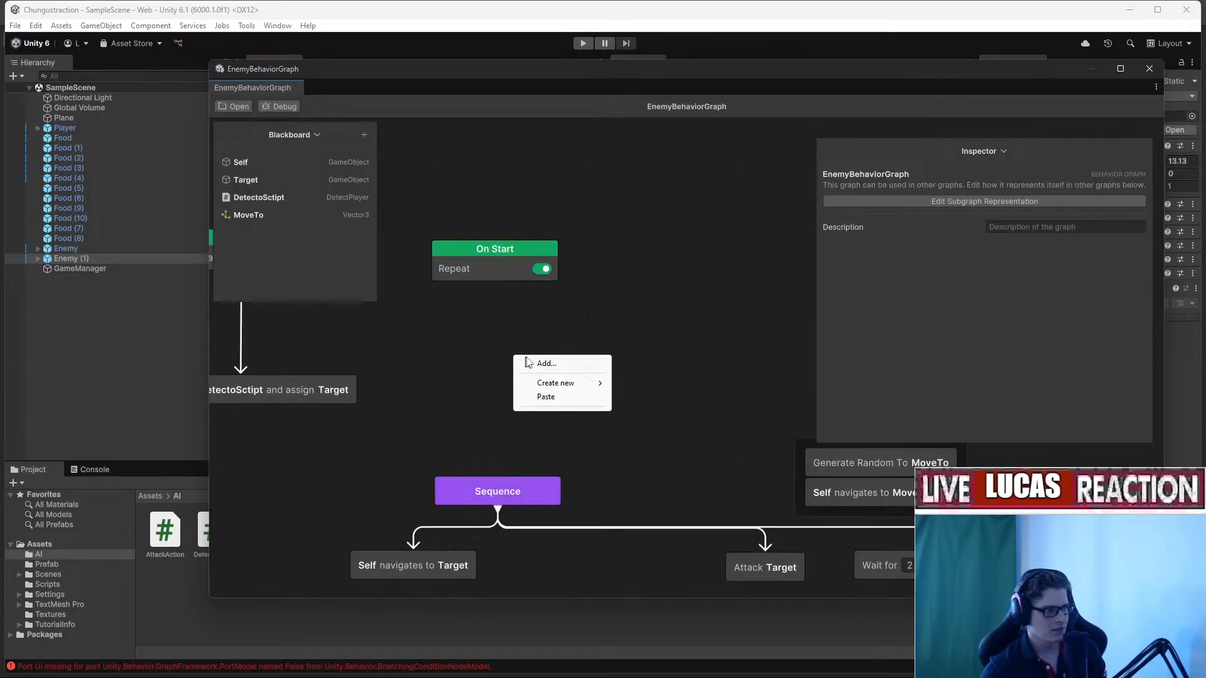
click(574, 364)
text(bran)
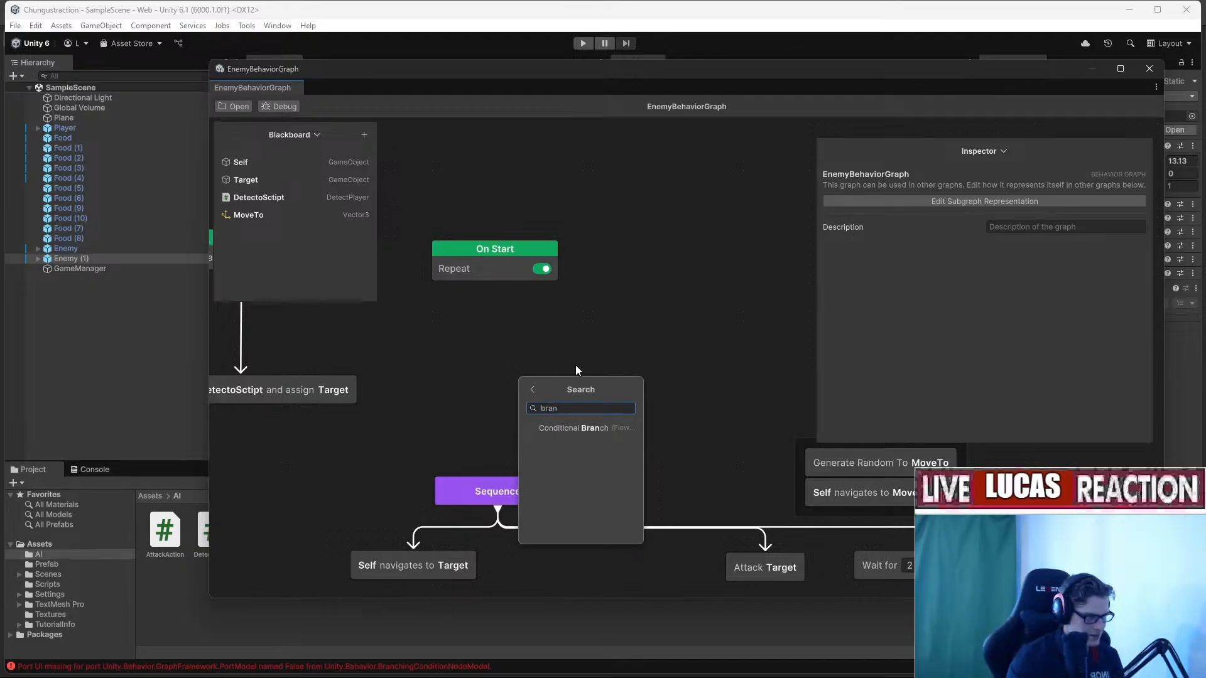
click(594, 431)
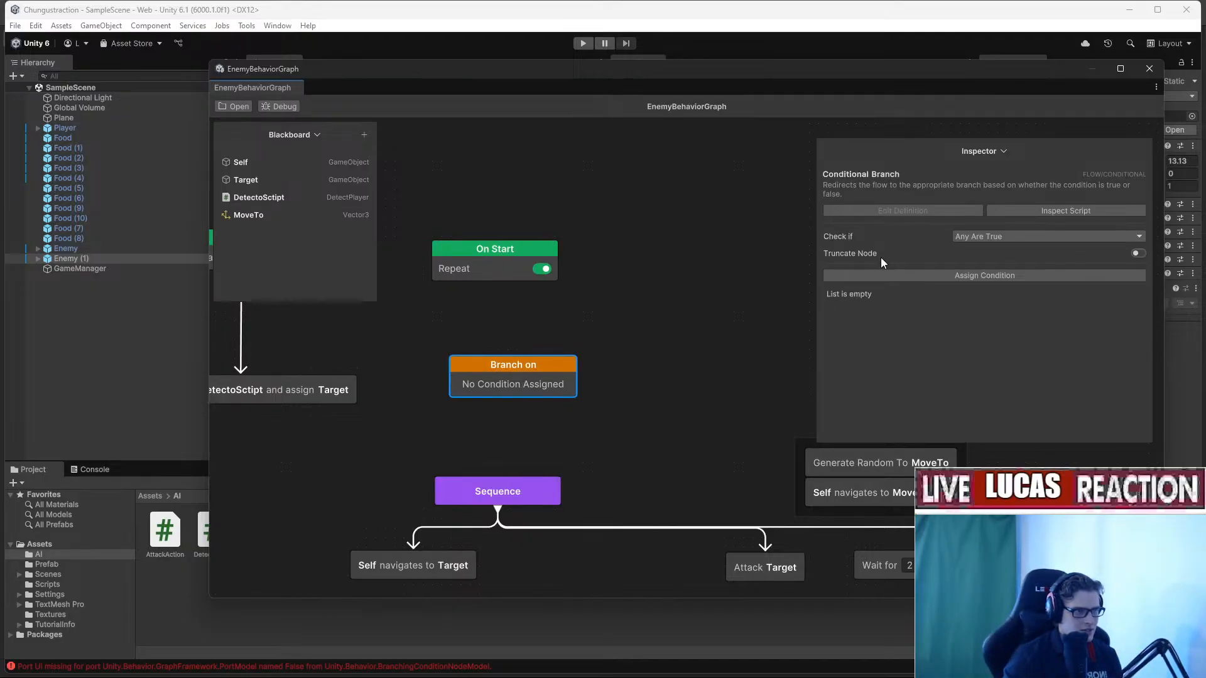
Assign a Variable Comparison condition and link Target into its variable slot.
click(917, 276)
click(974, 364)
click(988, 347)
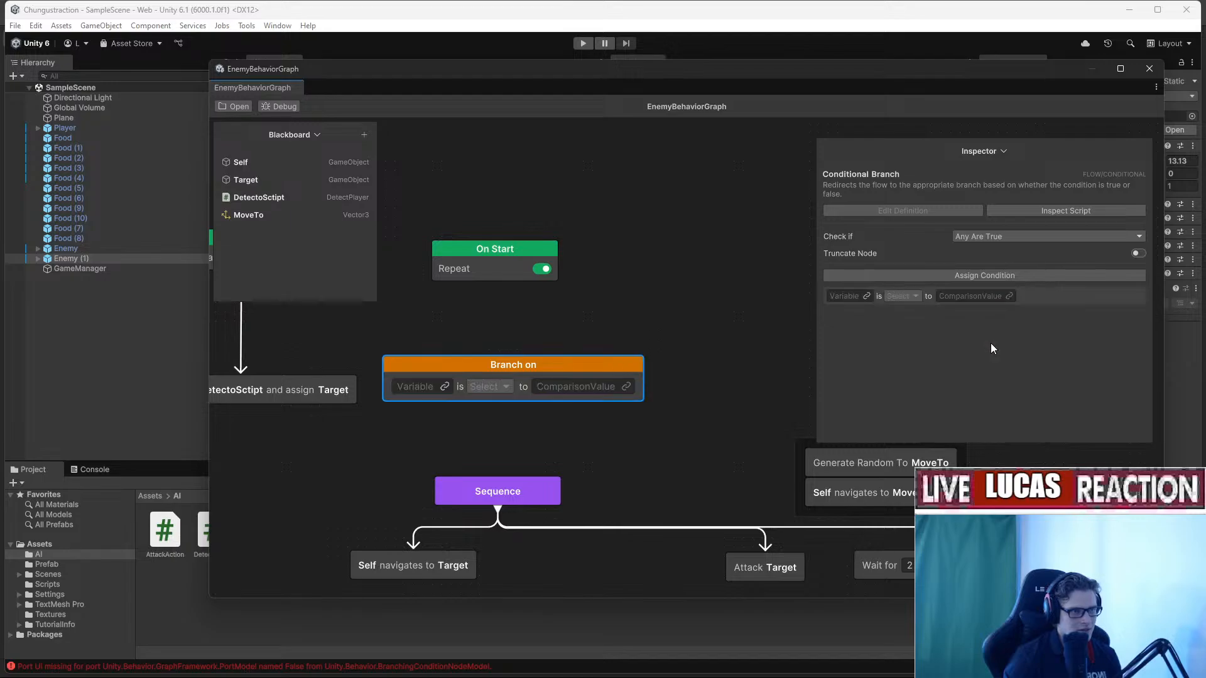
drag(464, 368, 523, 328)
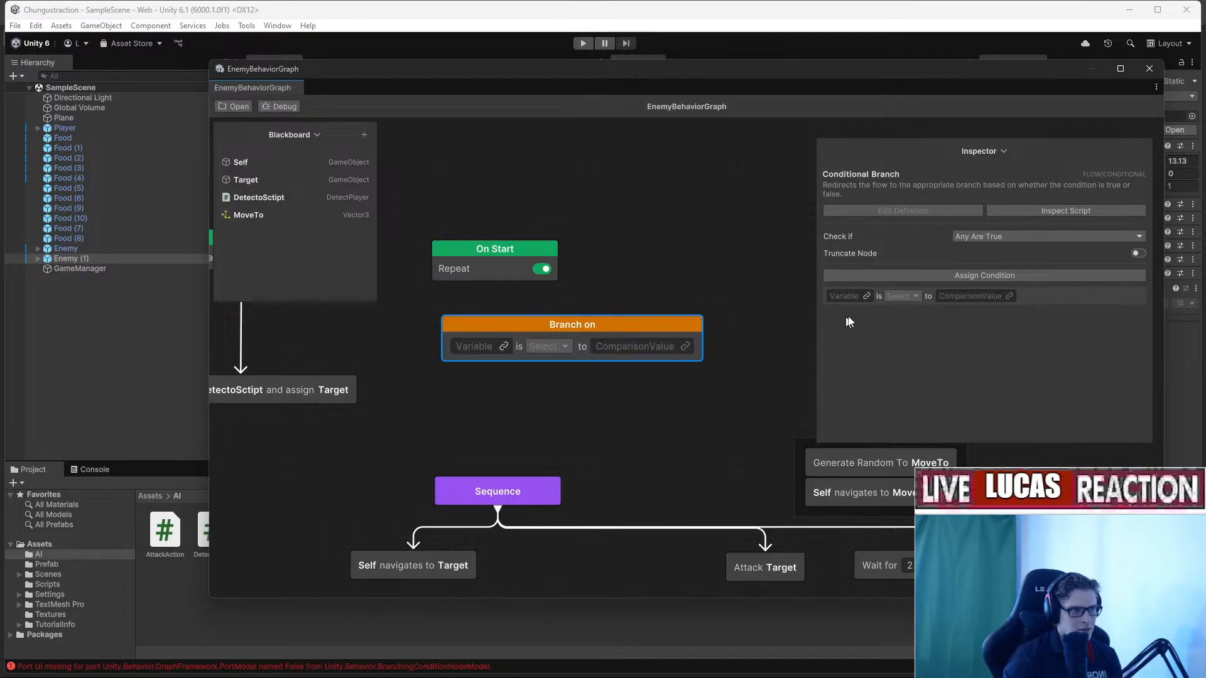
click(502, 346)
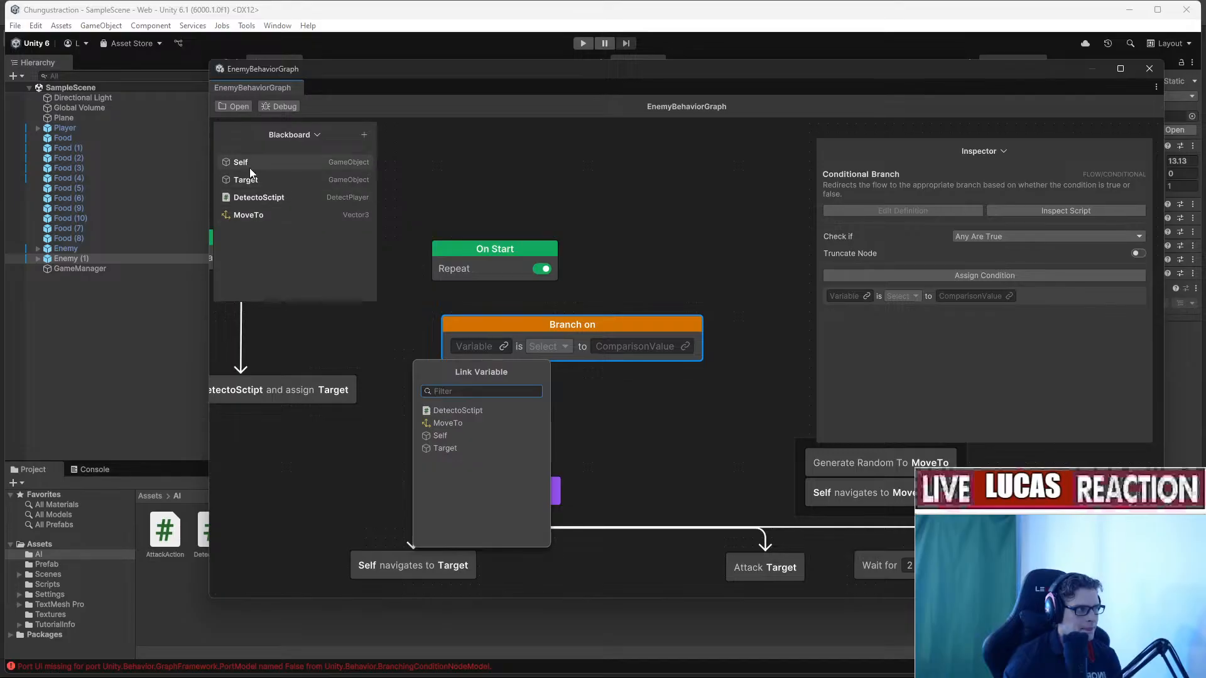
drag(251, 178, 495, 352)
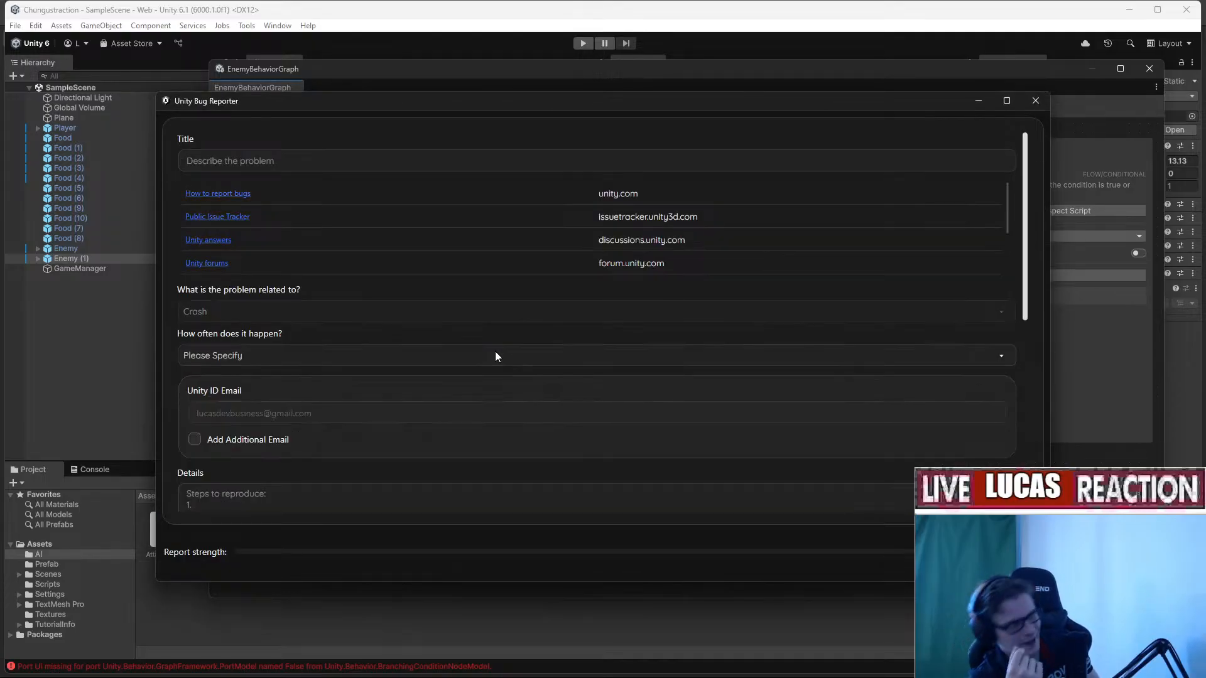
Close the Unity Bug Reporter after the editor crash.
click(1027, 103)
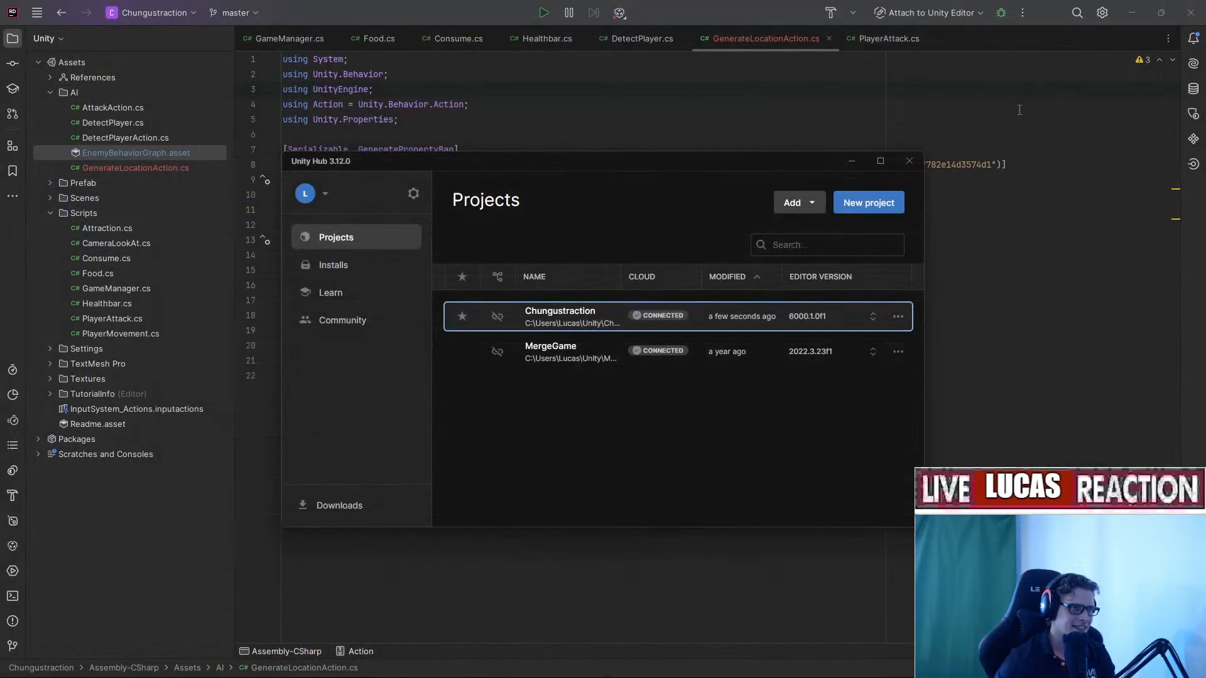
Relaunch Chungustraction from Unity Hub's Projects list.
click(547, 316)
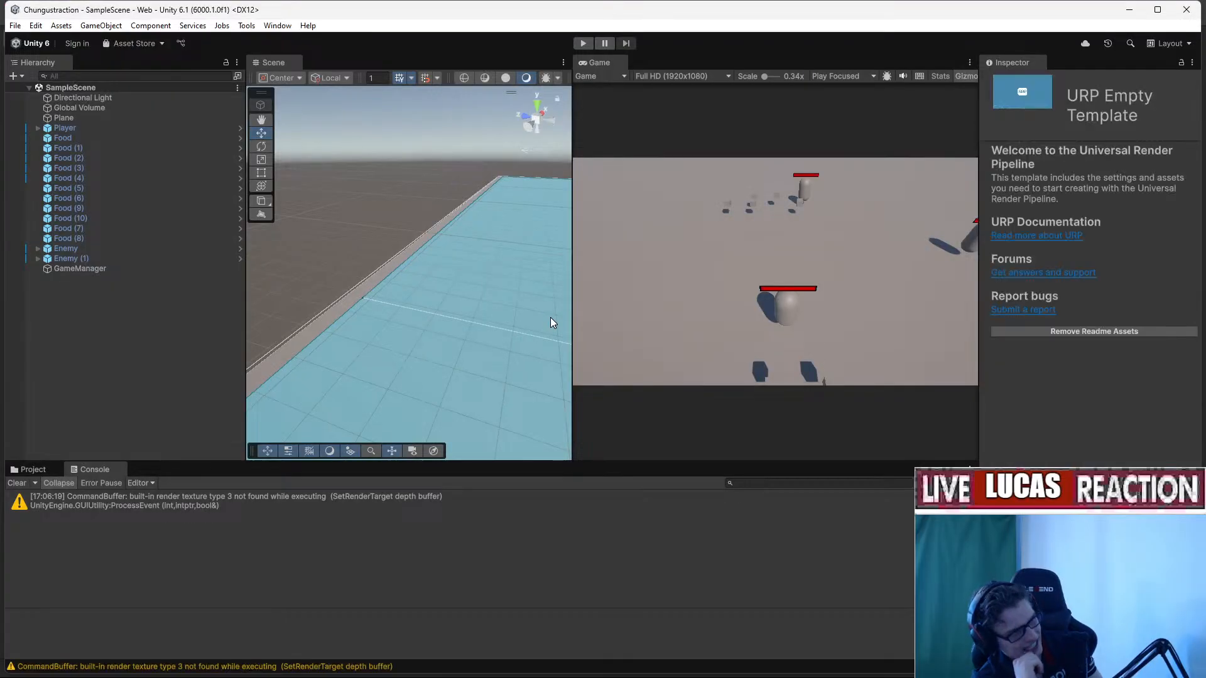
Open EnemyBehaviorGraph from Assets/AI and select the Branch on node.
click(32, 469)
click(39, 555)
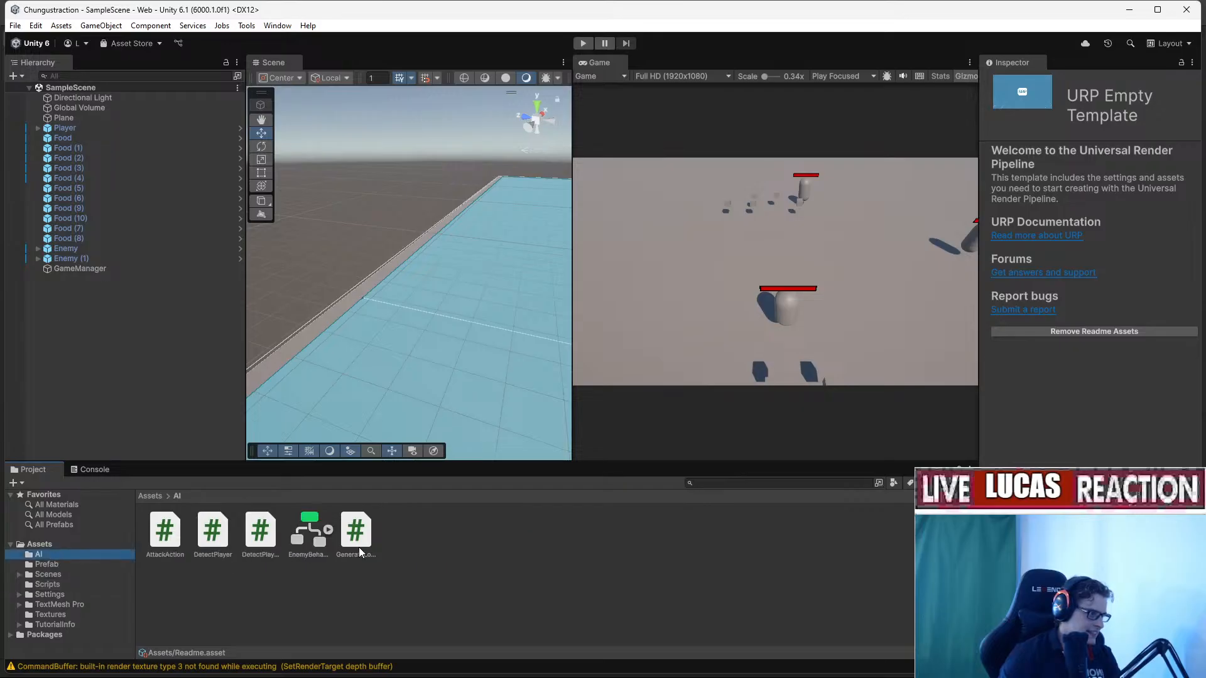
click(311, 537)
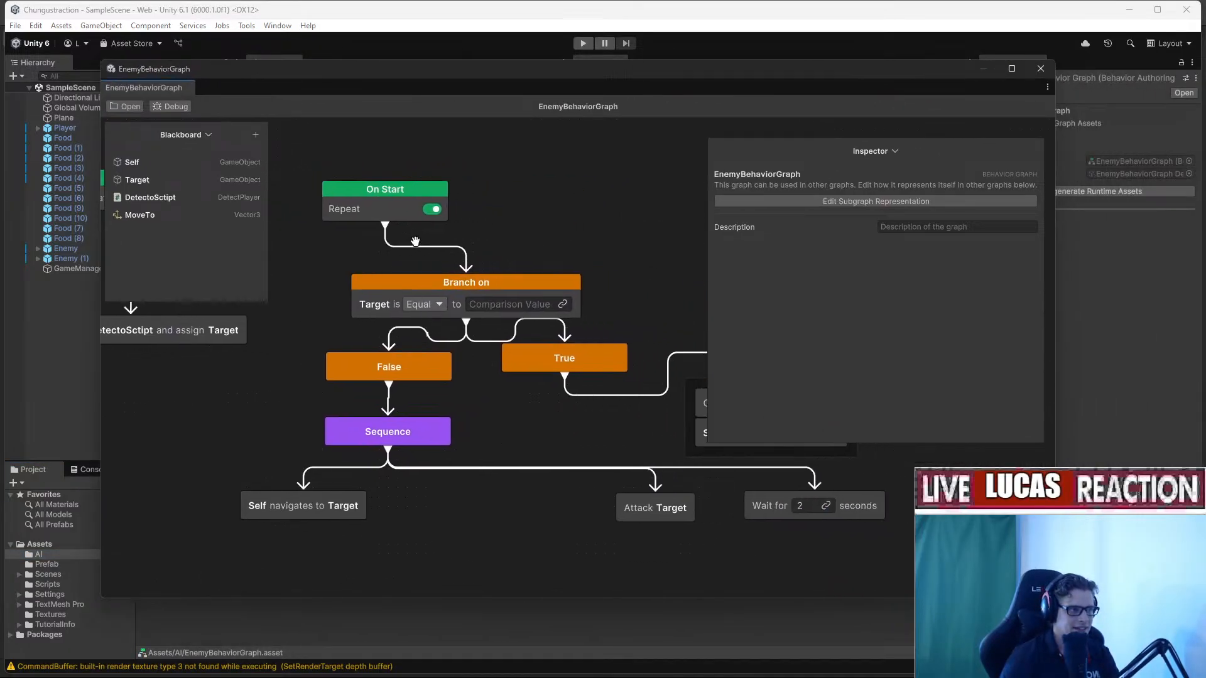
click(455, 284)
Switch the Target check to Not Equal, then delete the Branch with its True/False outputs.
click(775, 296)
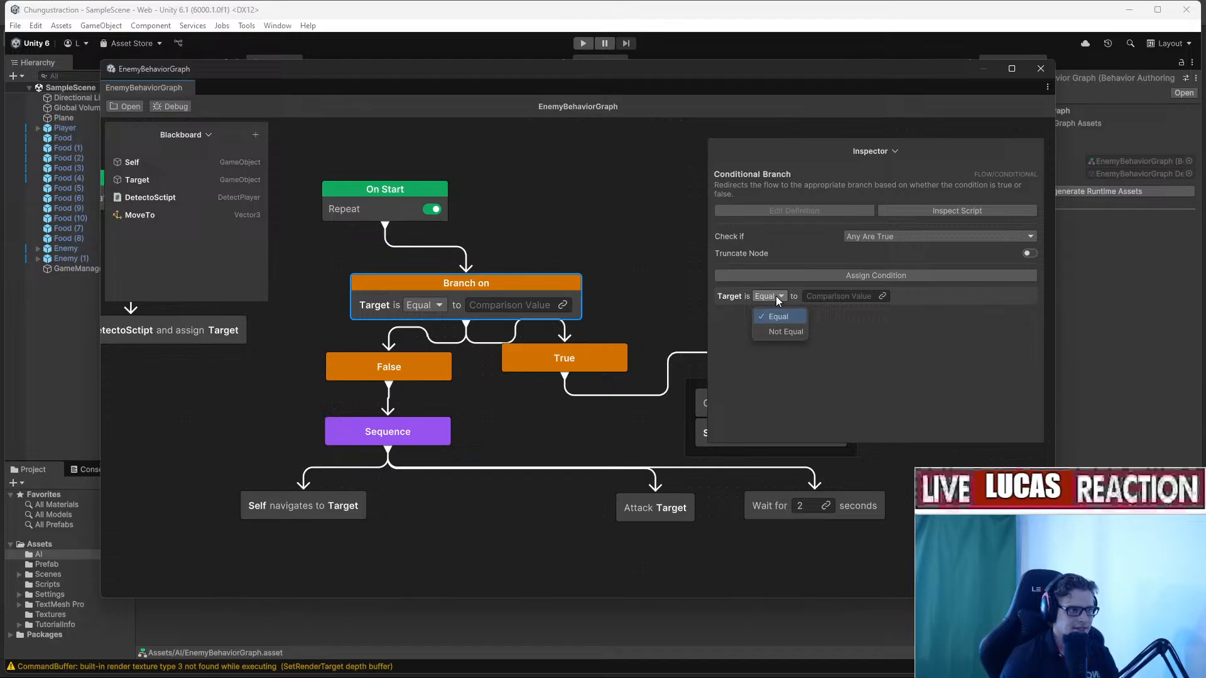
click(783, 332)
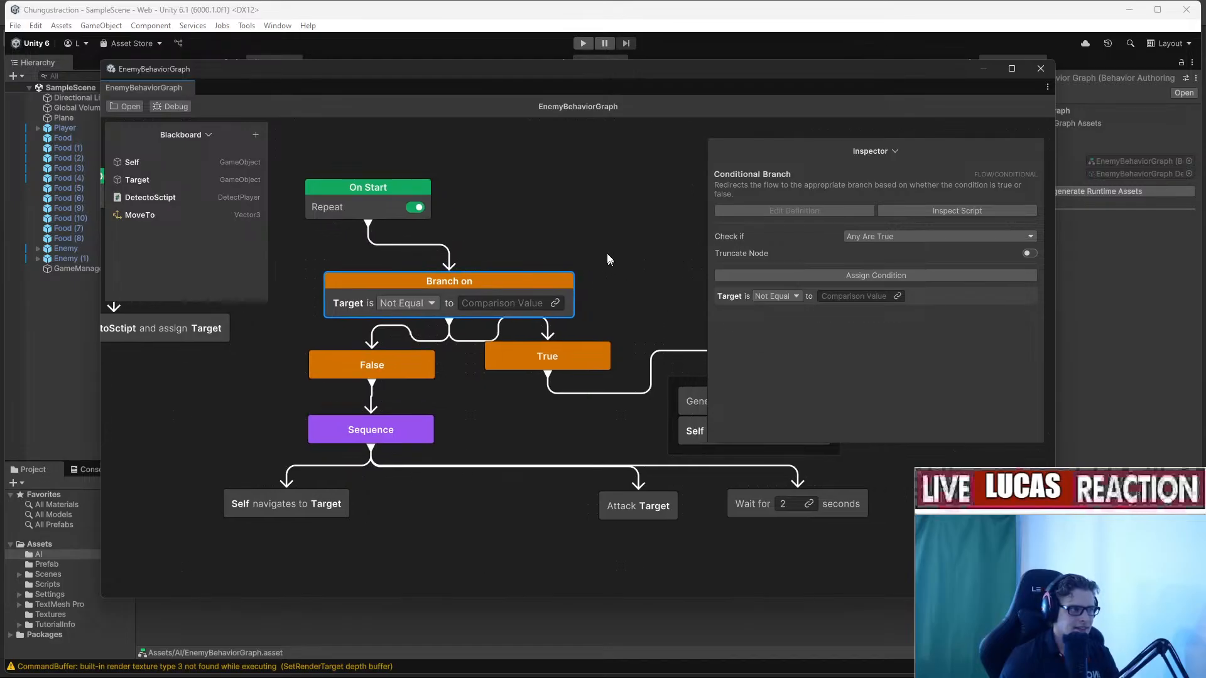
drag(588, 224, 513, 309)
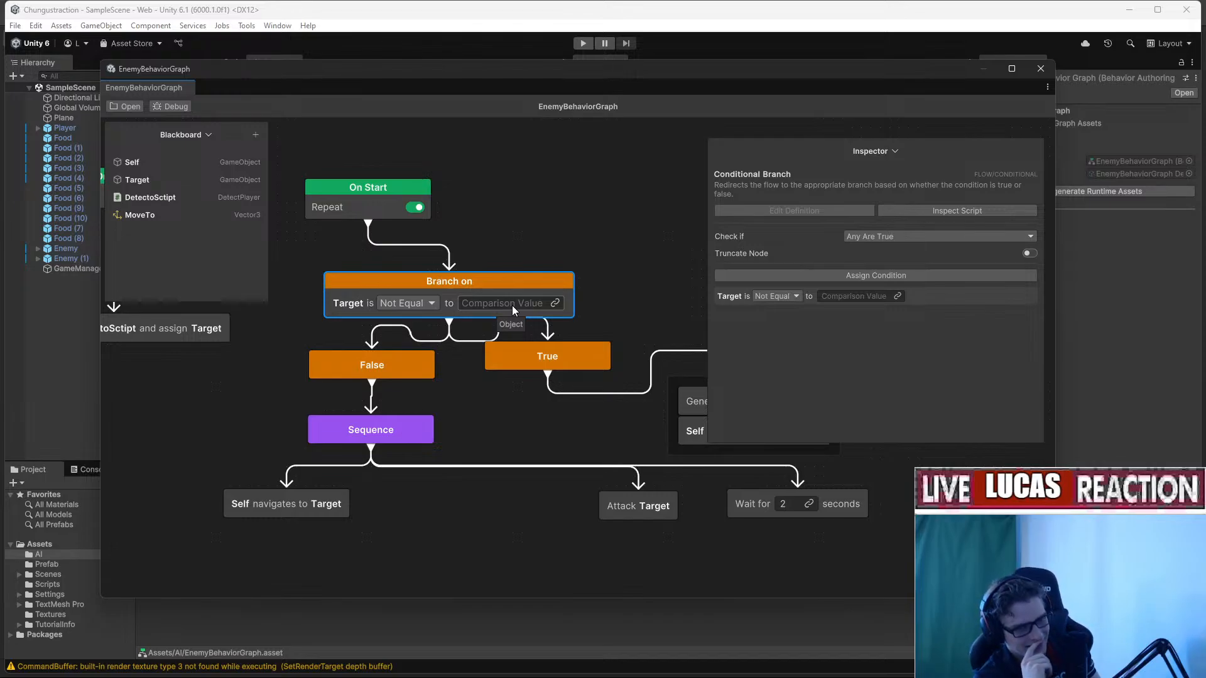
key(Delete)
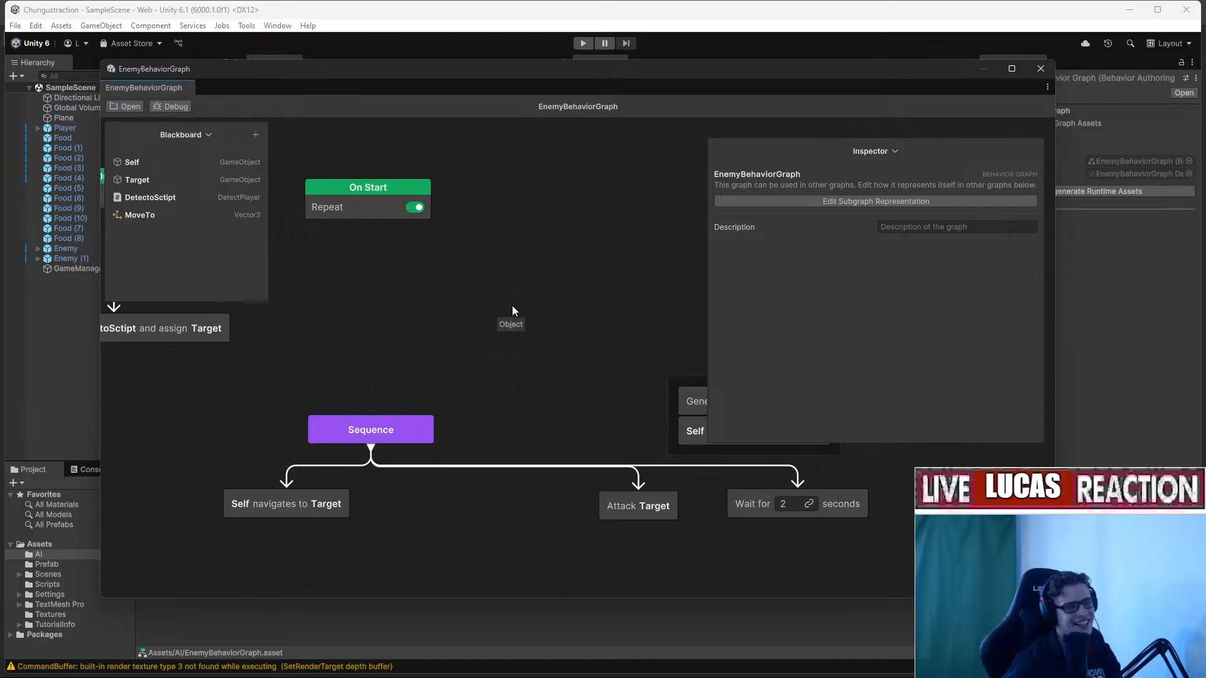
Pan the graph and move the second On Start node to the right.
scroll(283, 277, down, 6)
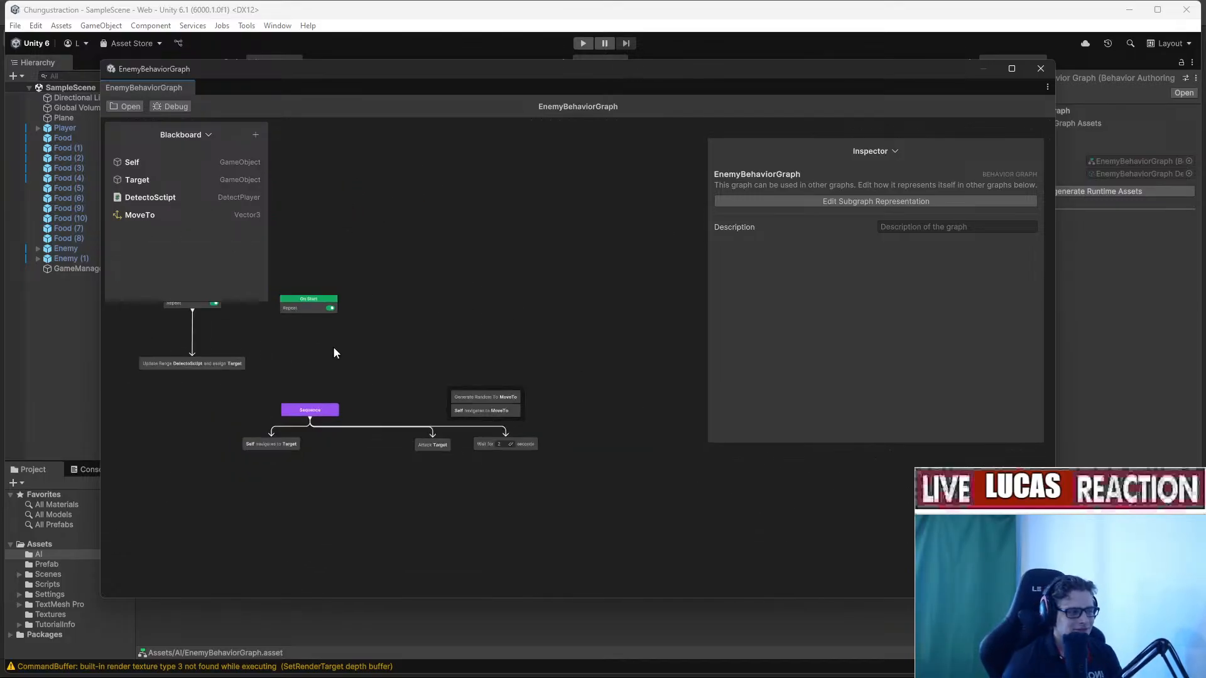
middle_drag(333, 350, 528, 348)
click(496, 295)
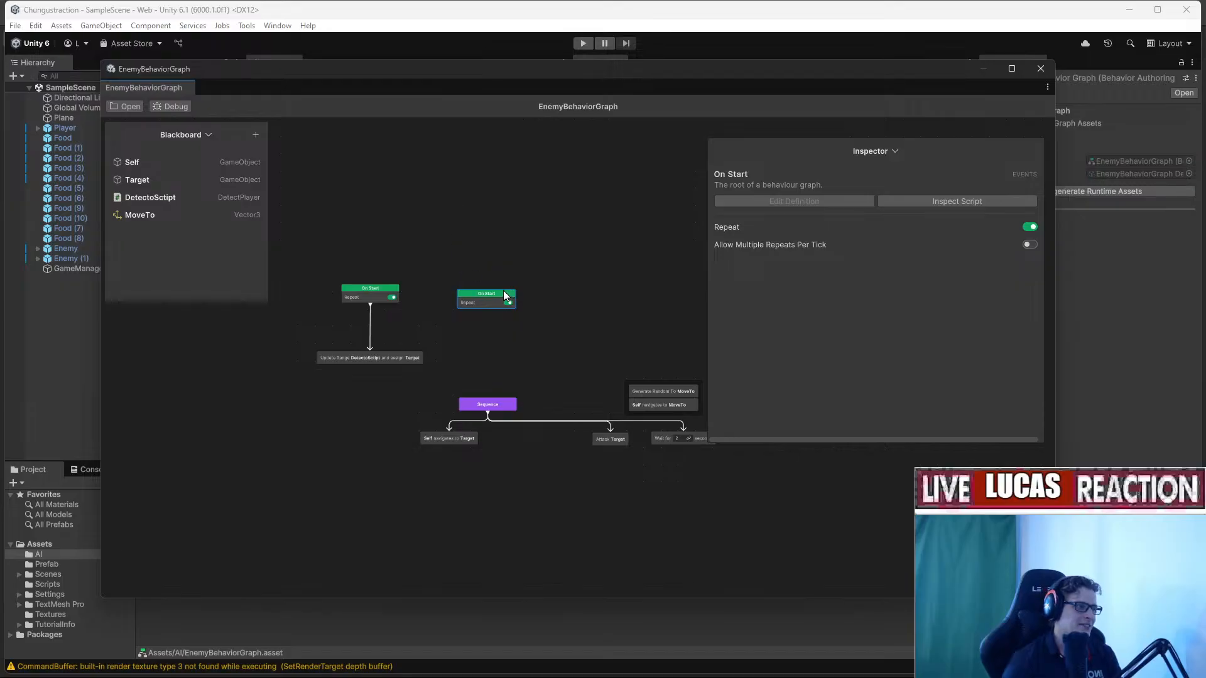
drag(503, 290, 586, 301)
scroll(602, 360, up, 4)
middle_drag(582, 359, 525, 373)
Browse the Add node list without adding anything, then link On Start to the Sequence.
right_click(472, 349)
click(474, 352)
right_click(474, 353)
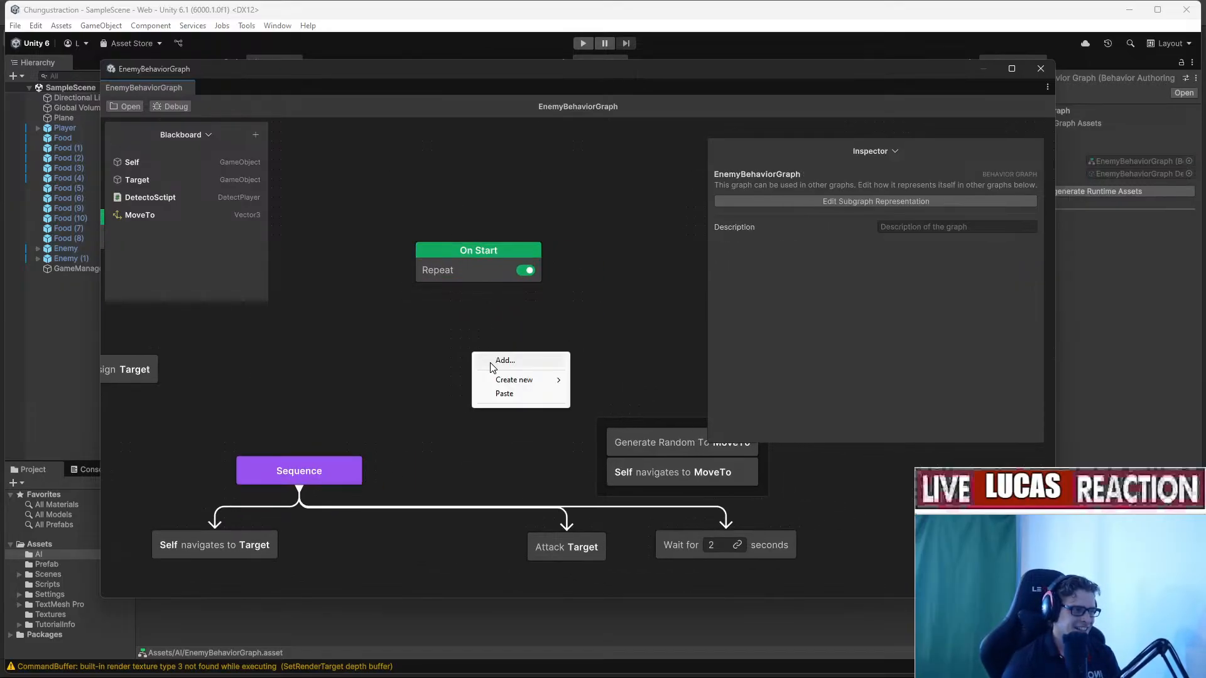
click(499, 360)
click(515, 427)
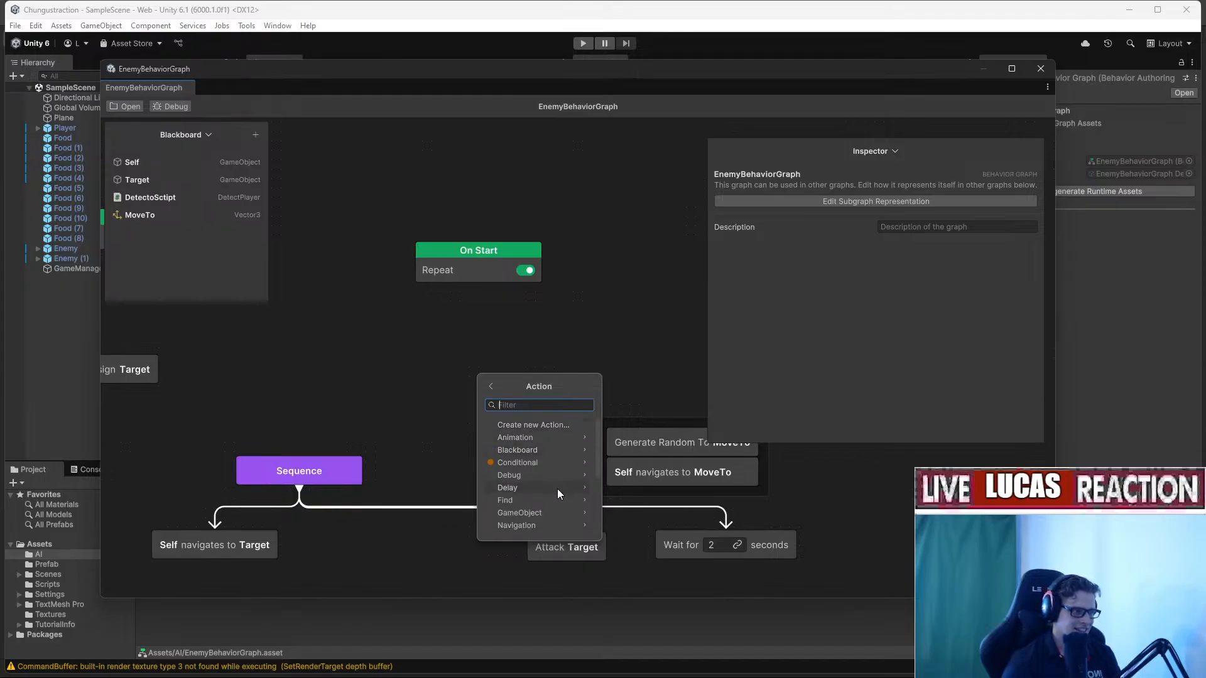
click(408, 377)
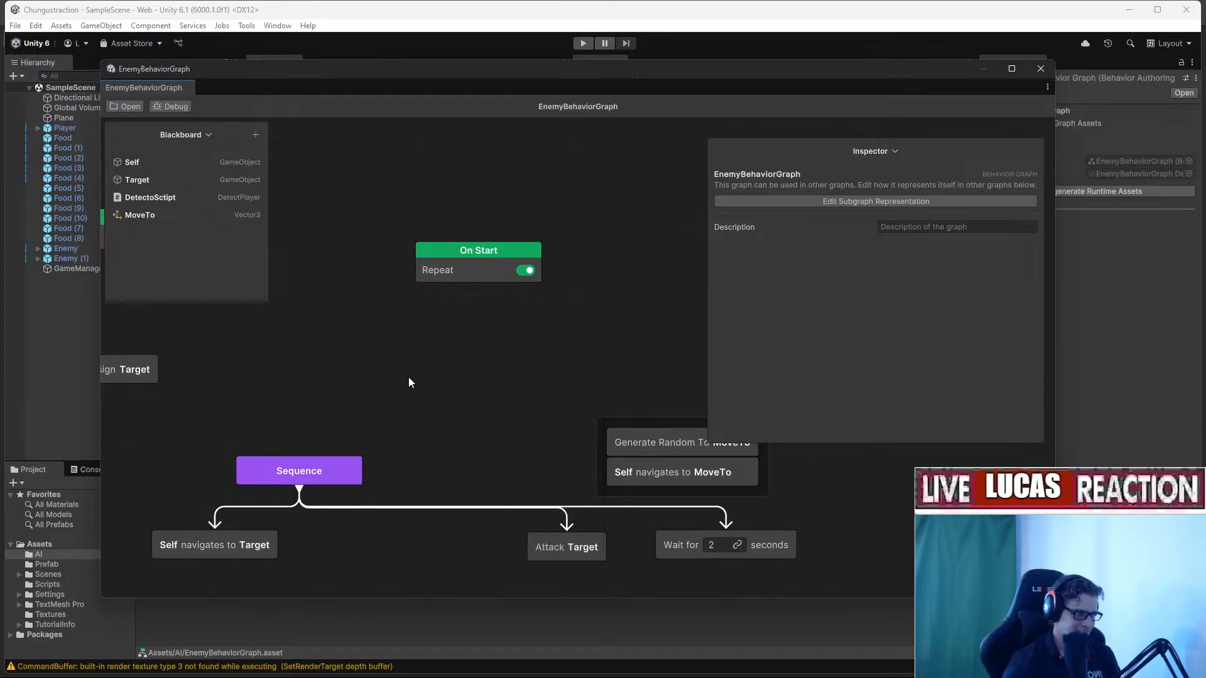
drag(466, 288, 657, 423)
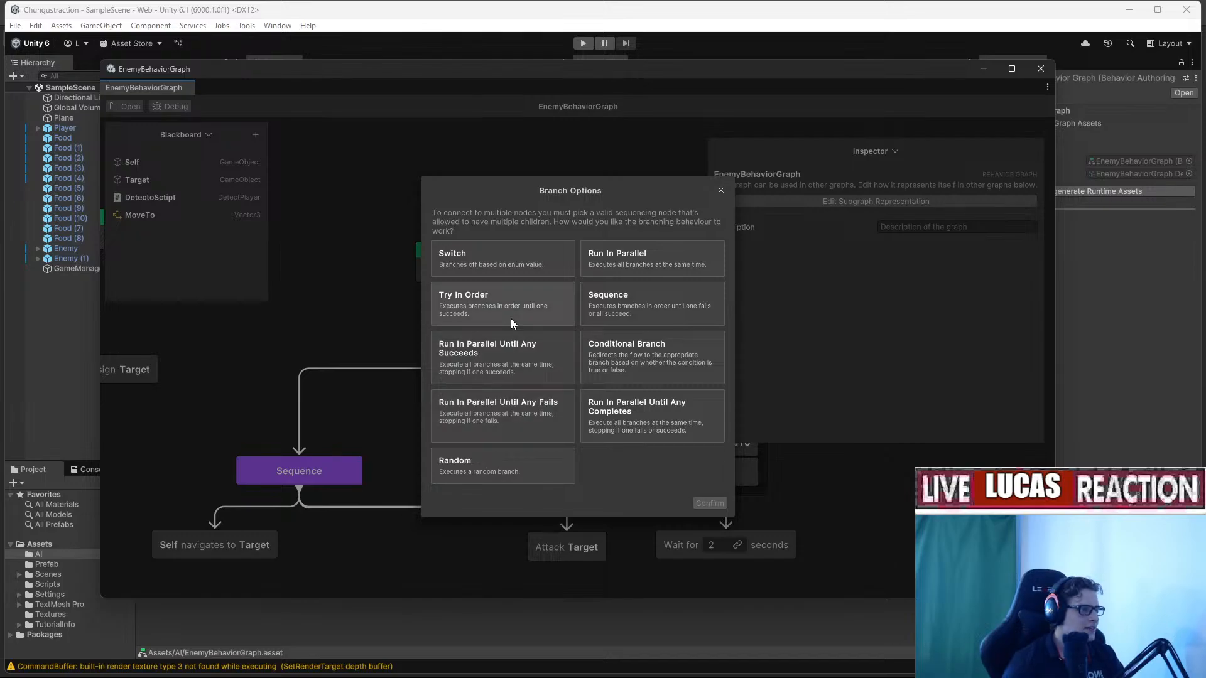
Insert a Conditional Branch after On Start and arrange its Branch, True and False nodes.
click(650, 353)
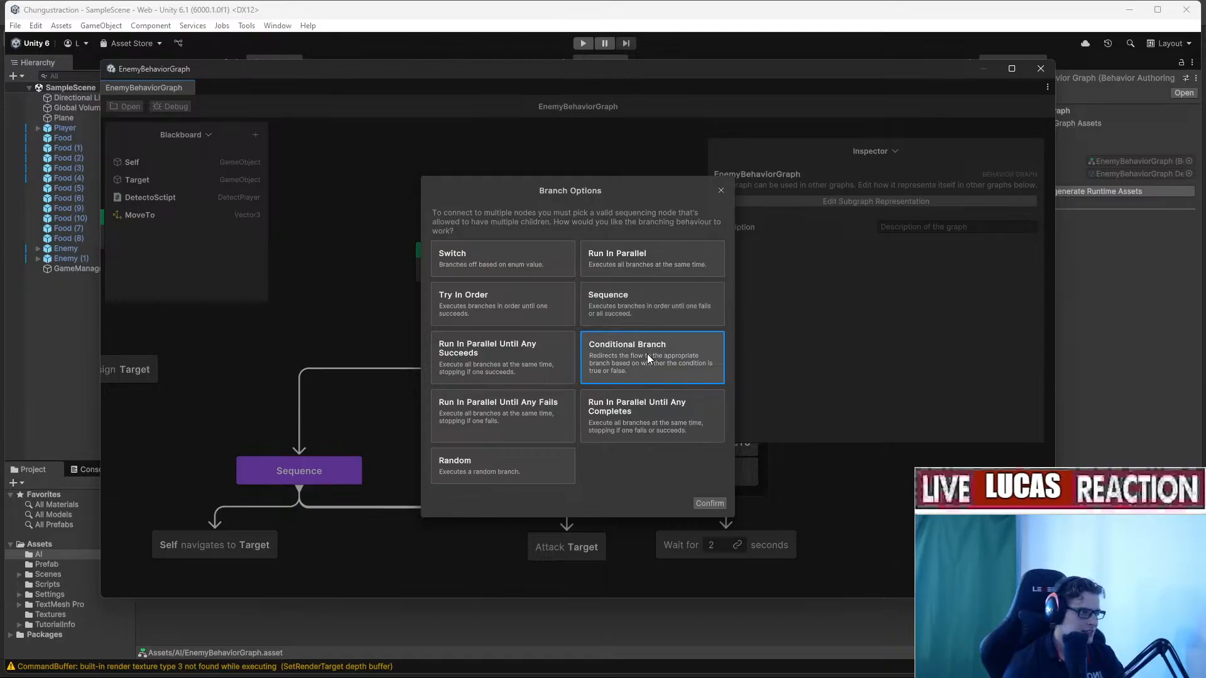
click(706, 504)
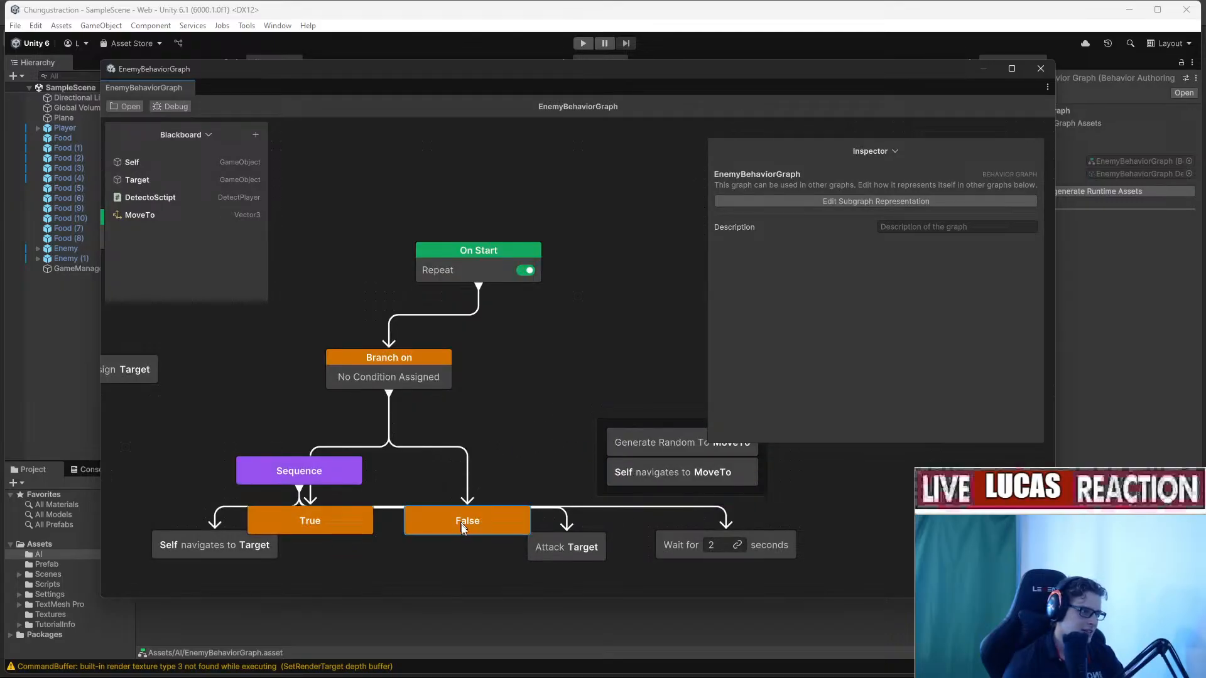
drag(468, 521, 546, 376)
drag(415, 365, 431, 327)
drag(364, 509, 337, 379)
drag(489, 242, 423, 202)
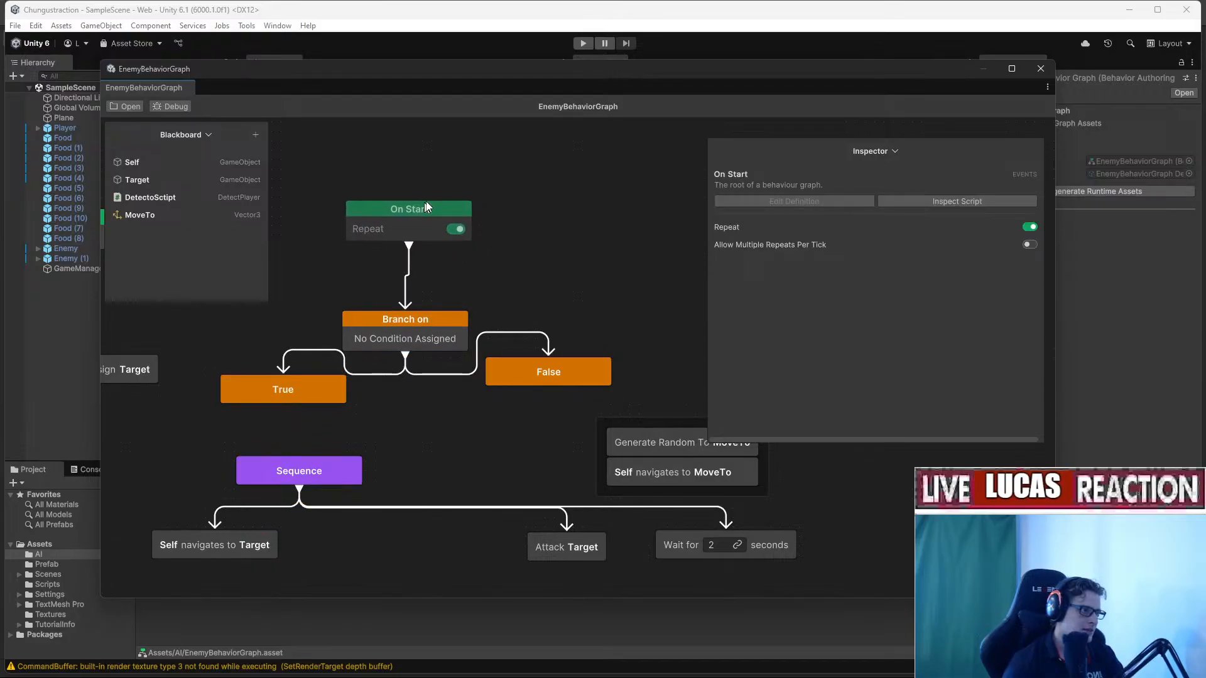
drag(420, 324, 407, 302)
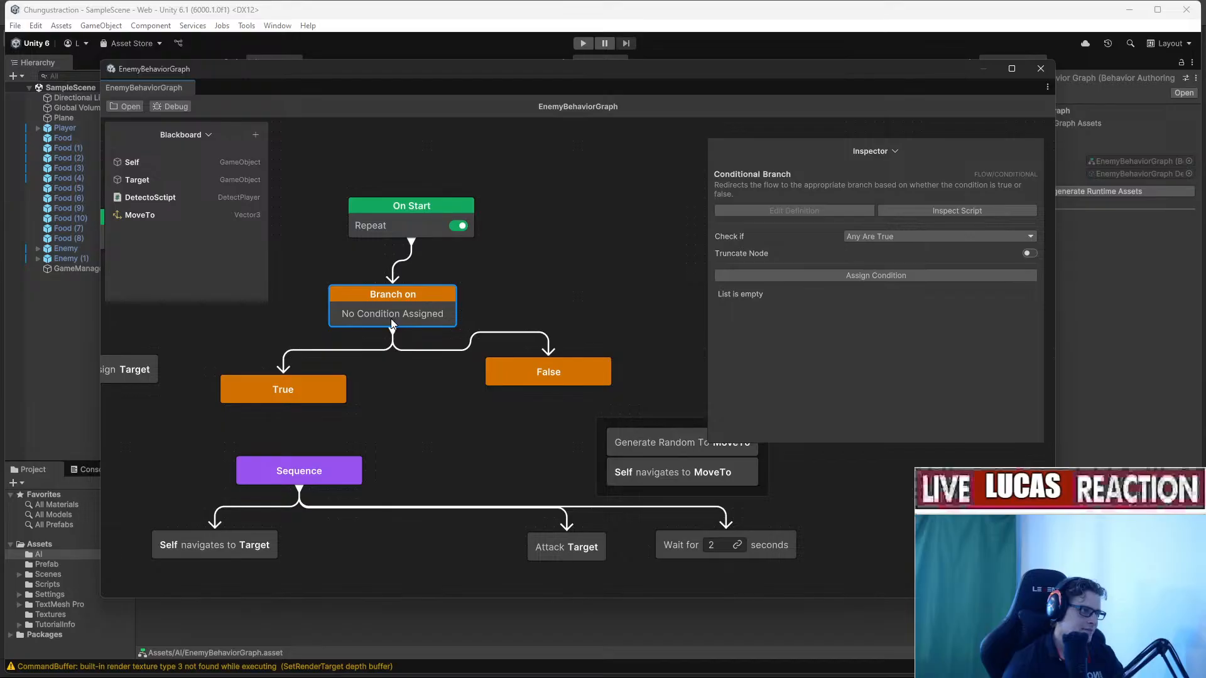
Keep Any Are True and add a Variable Value Changed condition watching Target.
click(869, 239)
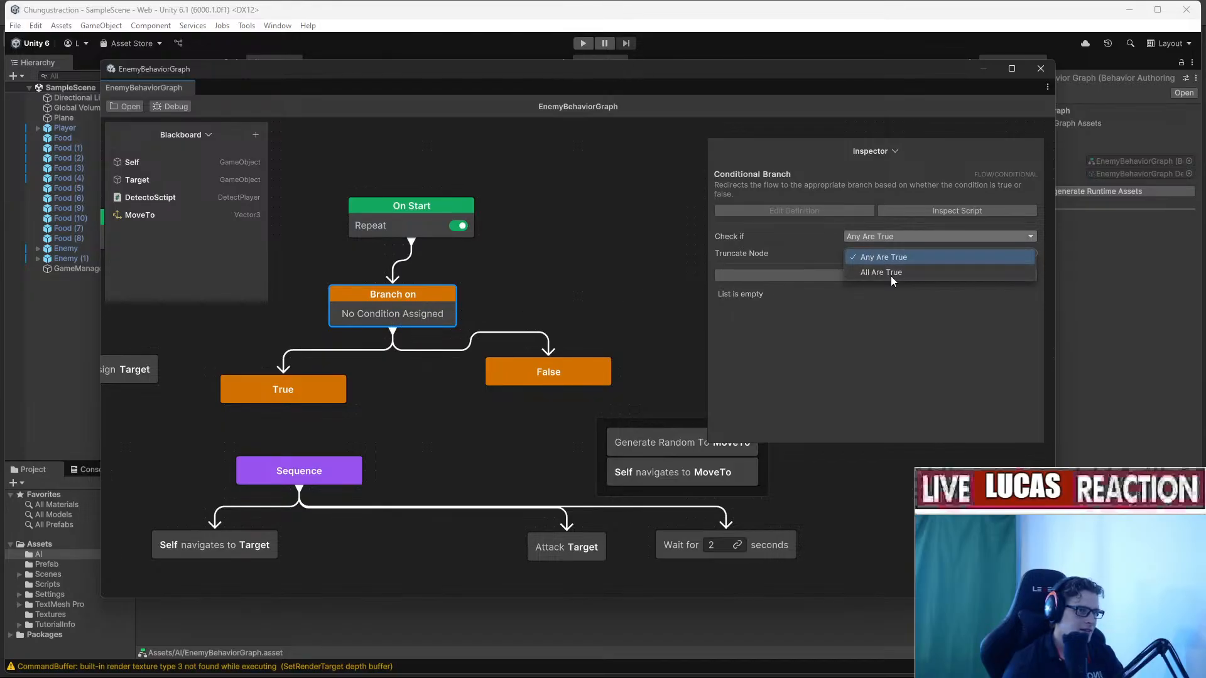
click(882, 258)
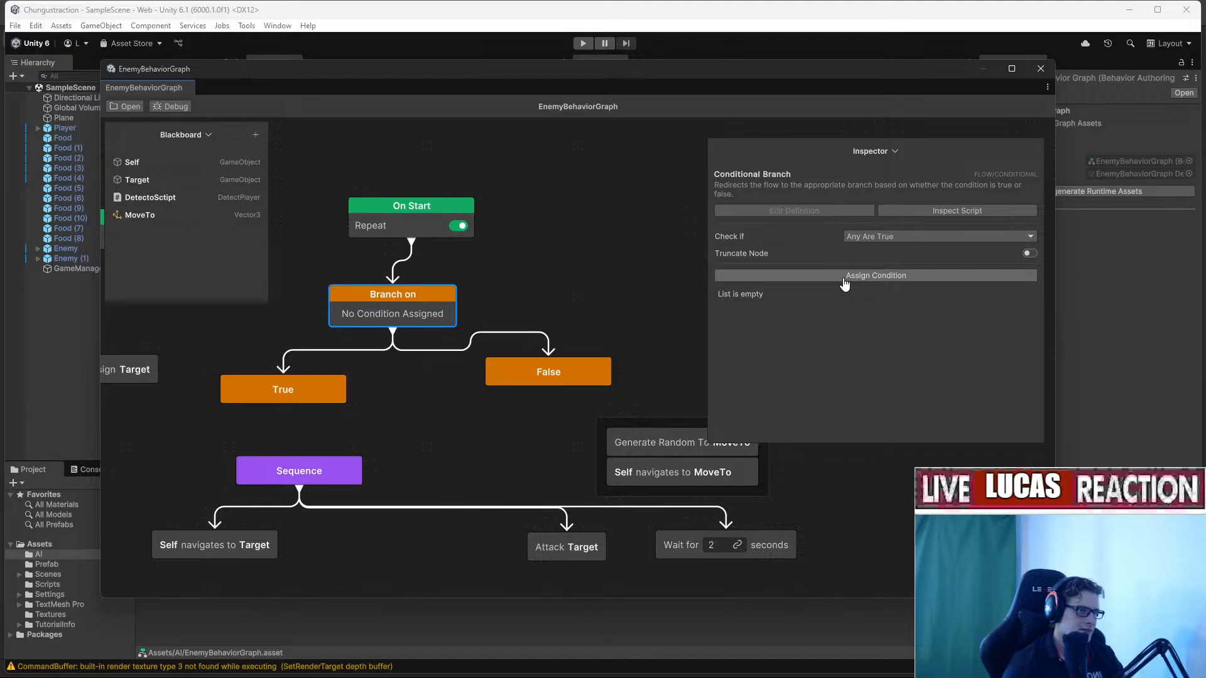
click(844, 277)
click(854, 363)
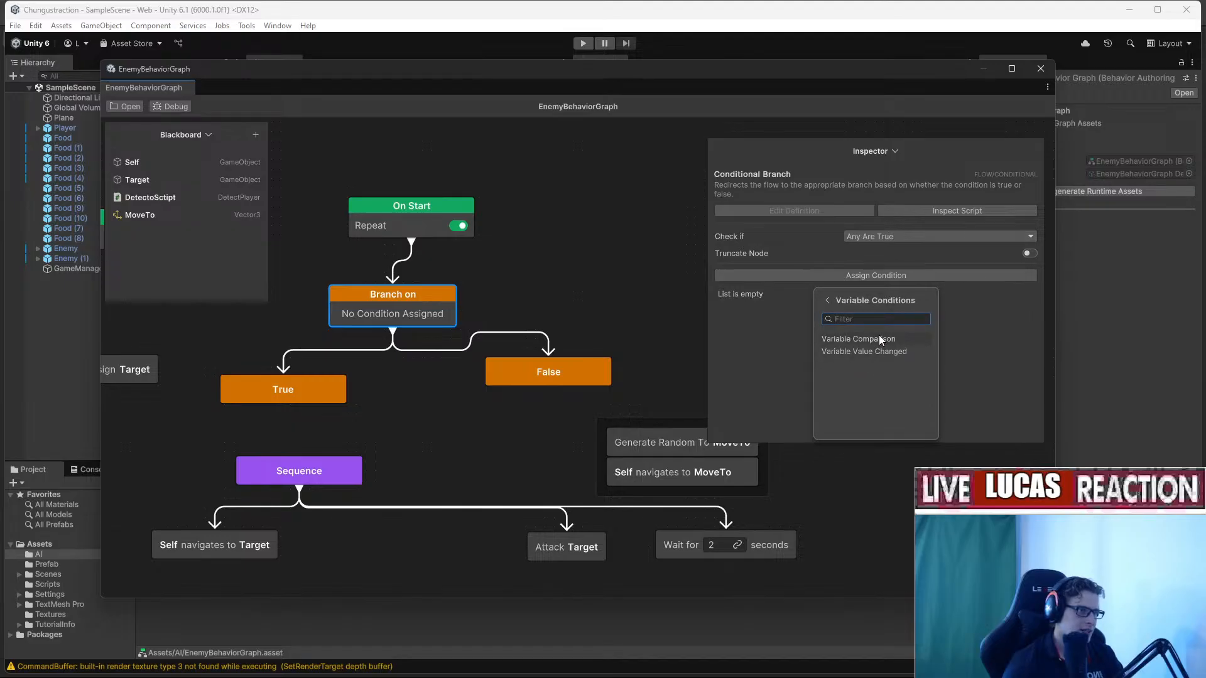
click(863, 352)
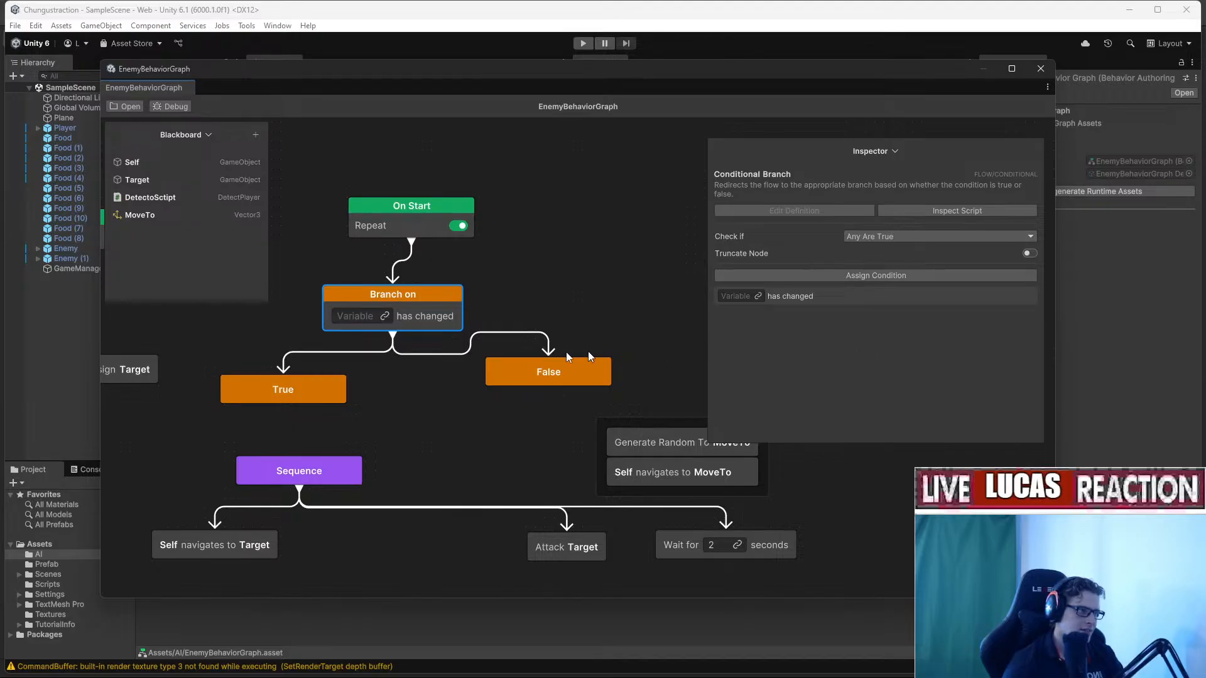
drag(137, 179, 381, 324)
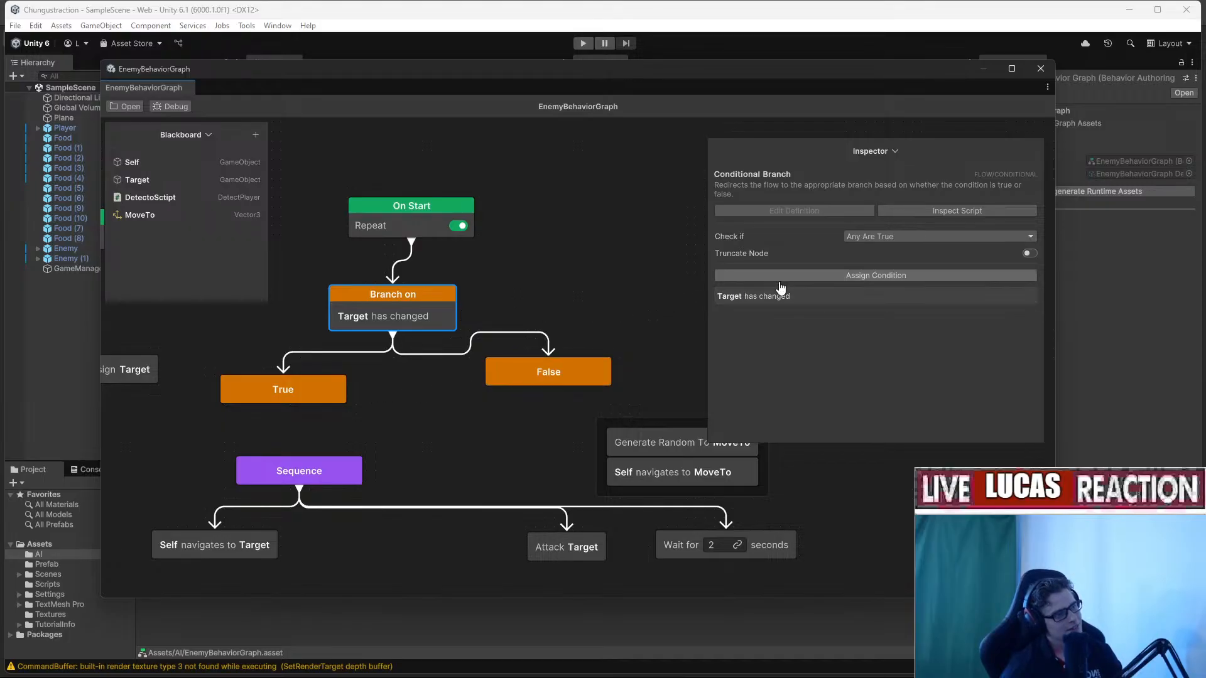
Add a Variable Comparison condition and remove the has changed condition.
click(800, 278)
click(829, 363)
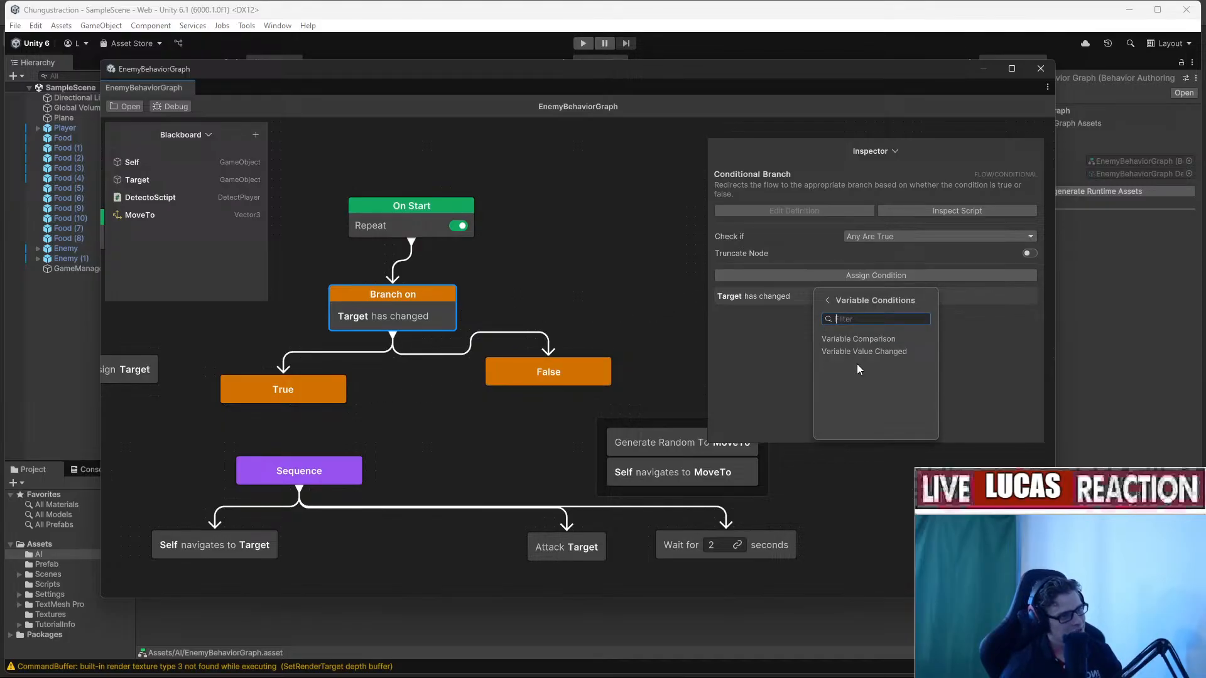
click(889, 336)
click(743, 295)
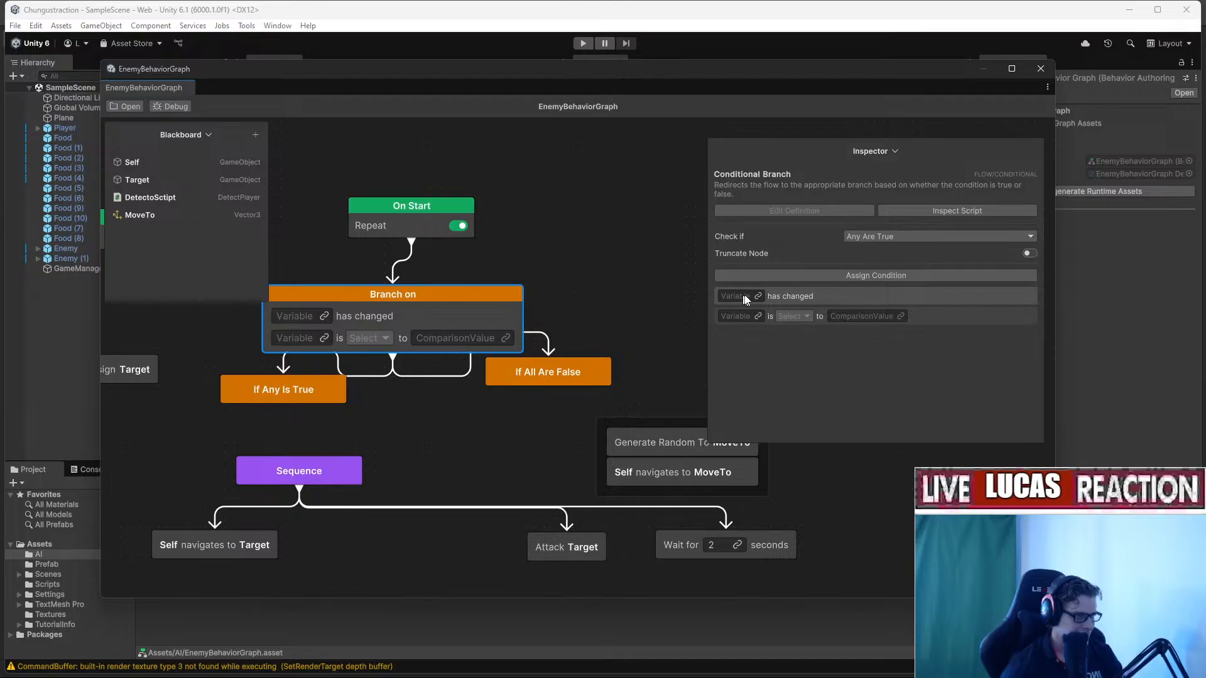
right_click(835, 299)
click(878, 302)
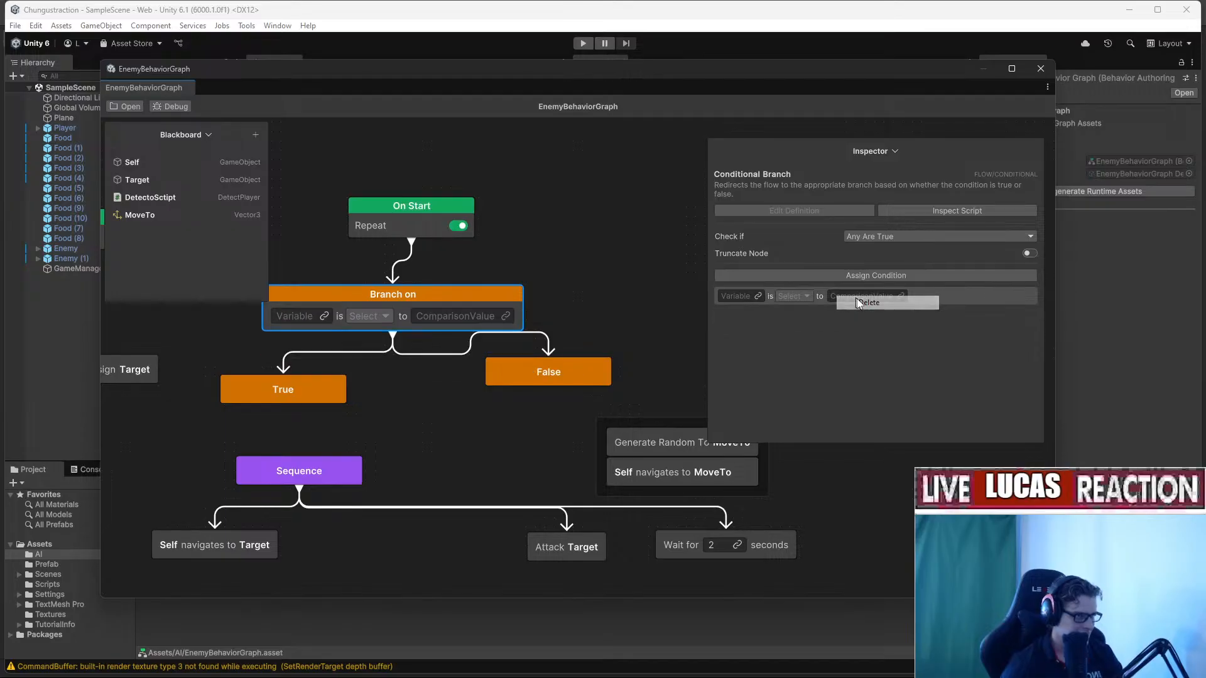
Set Target as the comparison's variable, checking Equal, and reposition the False node.
drag(387, 300, 431, 299)
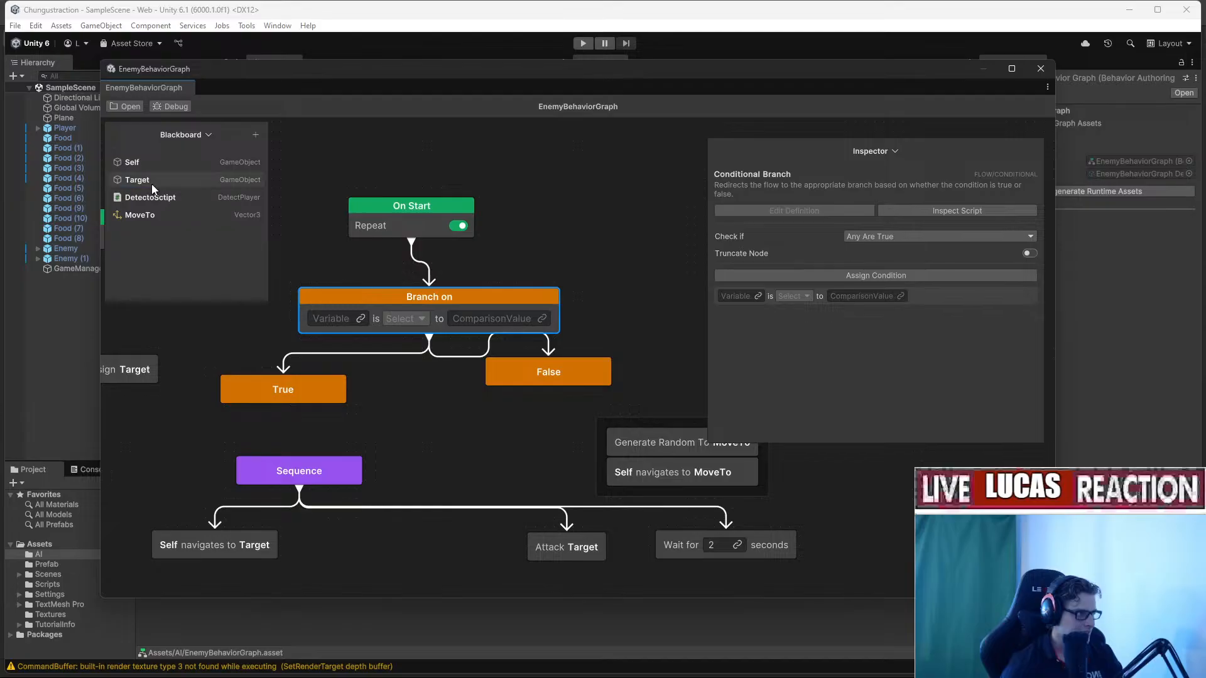
drag(148, 198, 336, 319)
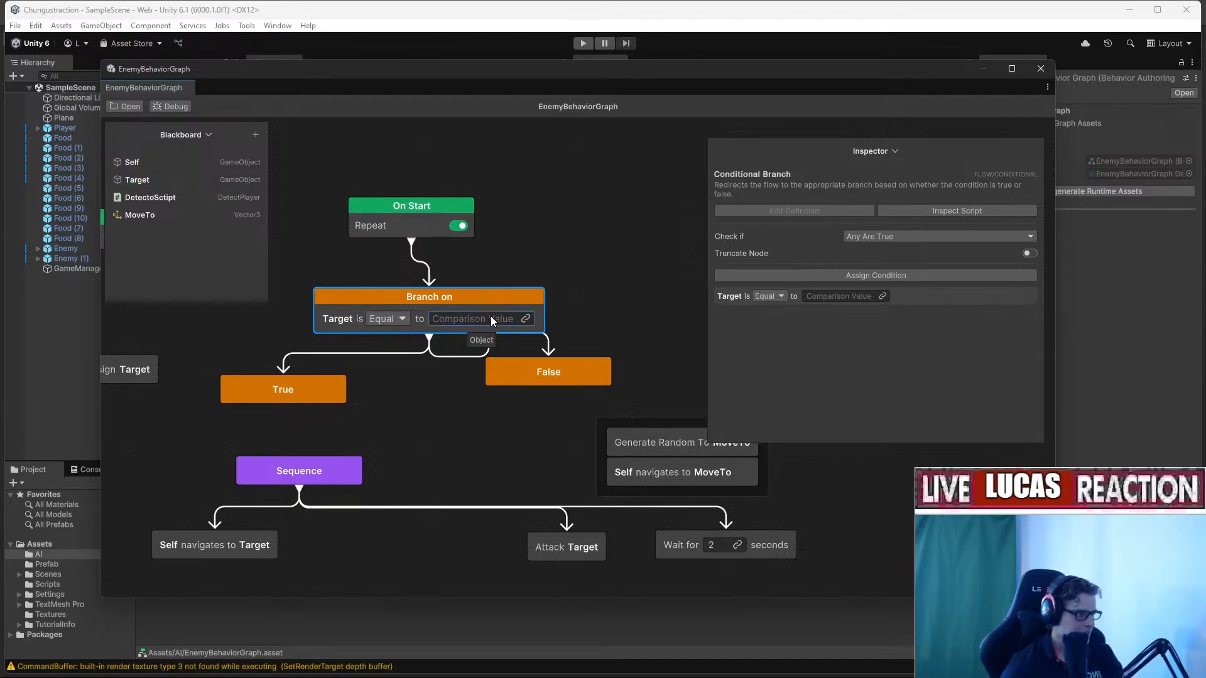
right_click(456, 320)
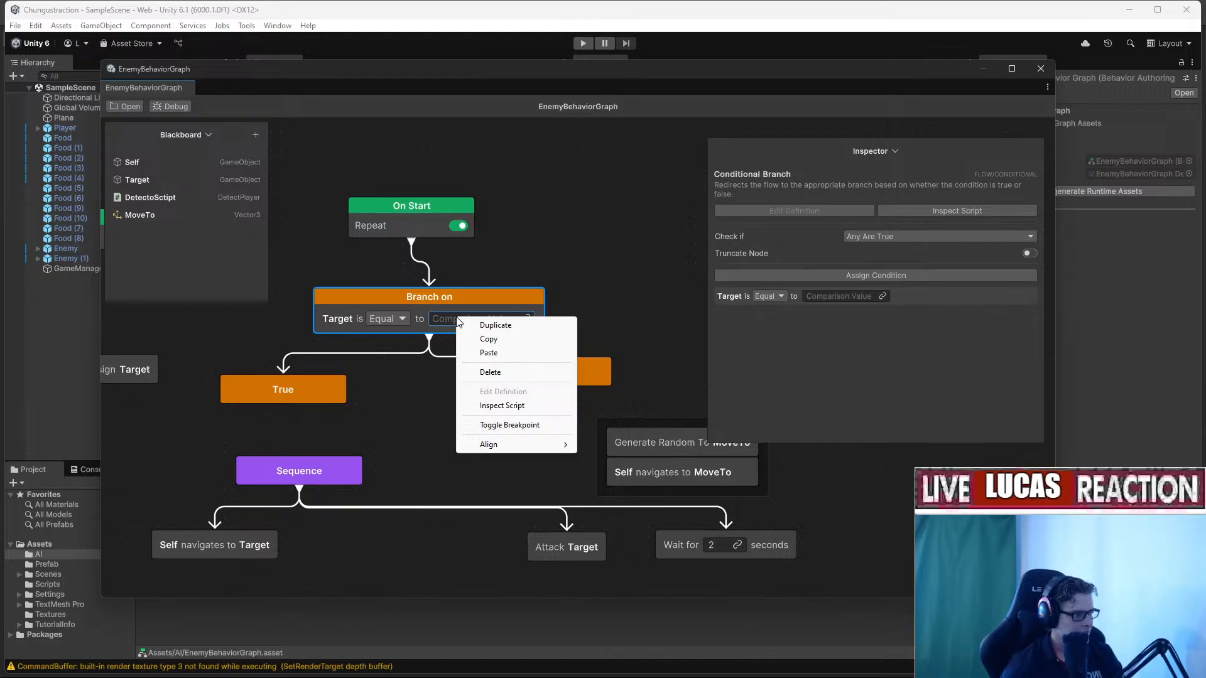
click(905, 296)
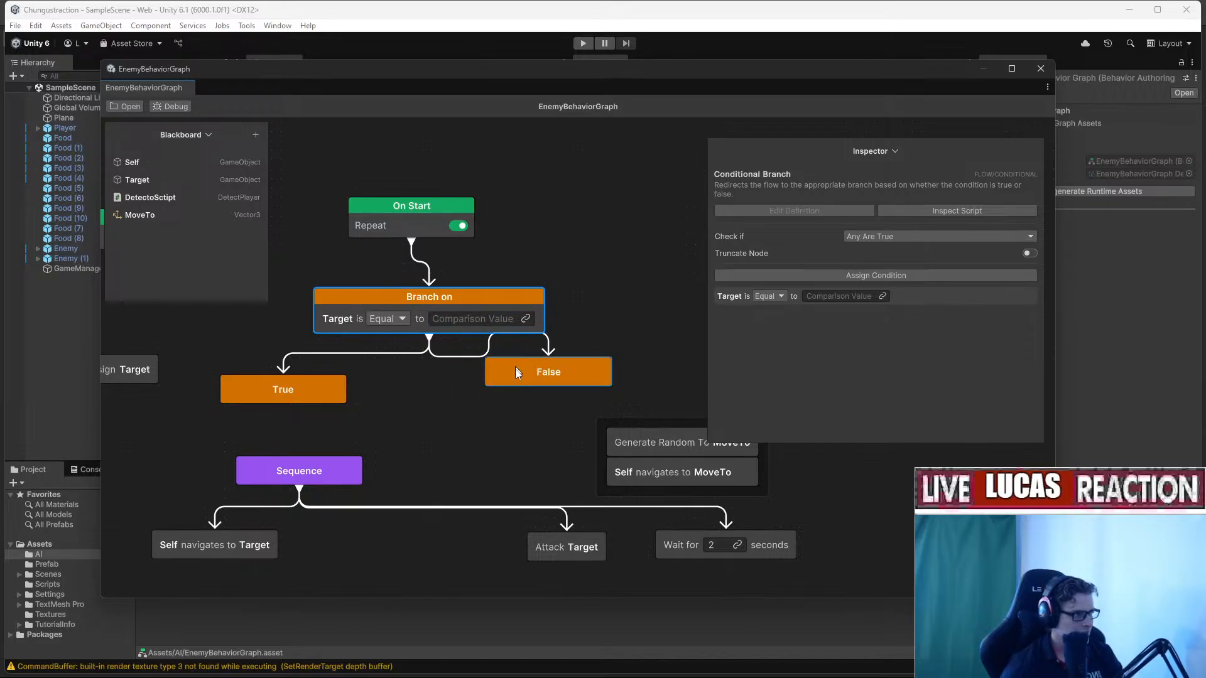
drag(532, 378, 542, 409)
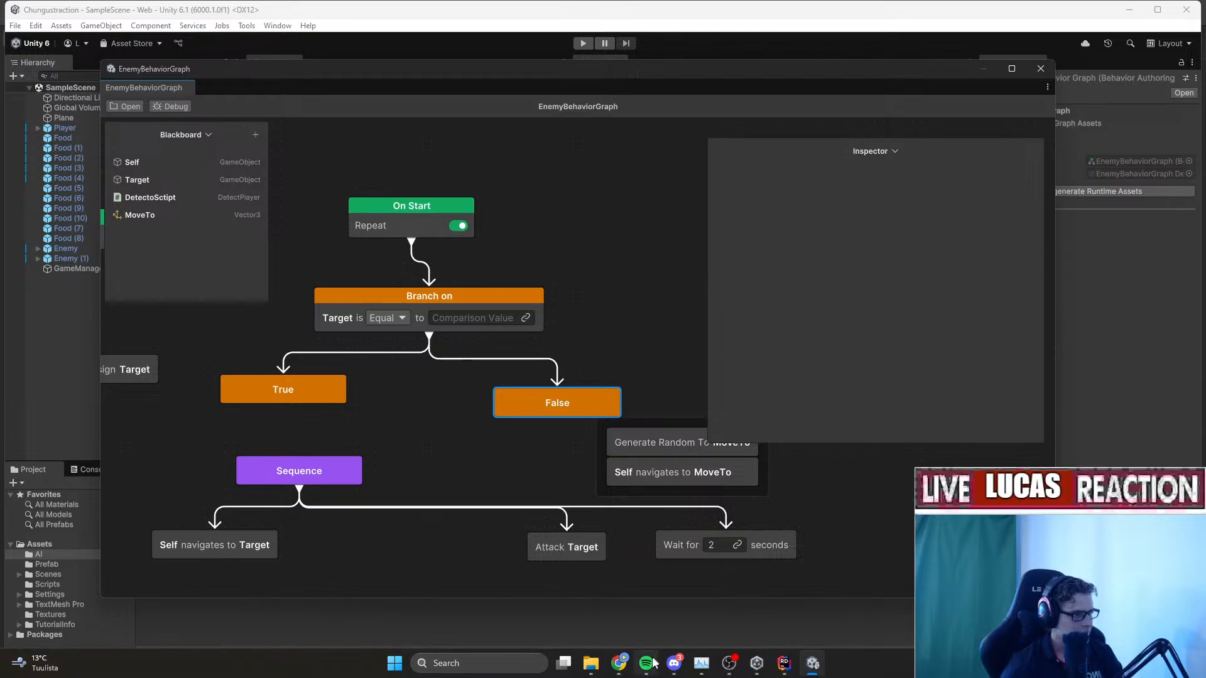
In a new Chrome tab, run a Google search for 'unity behavior null branching'.
mouse_move(627, 671)
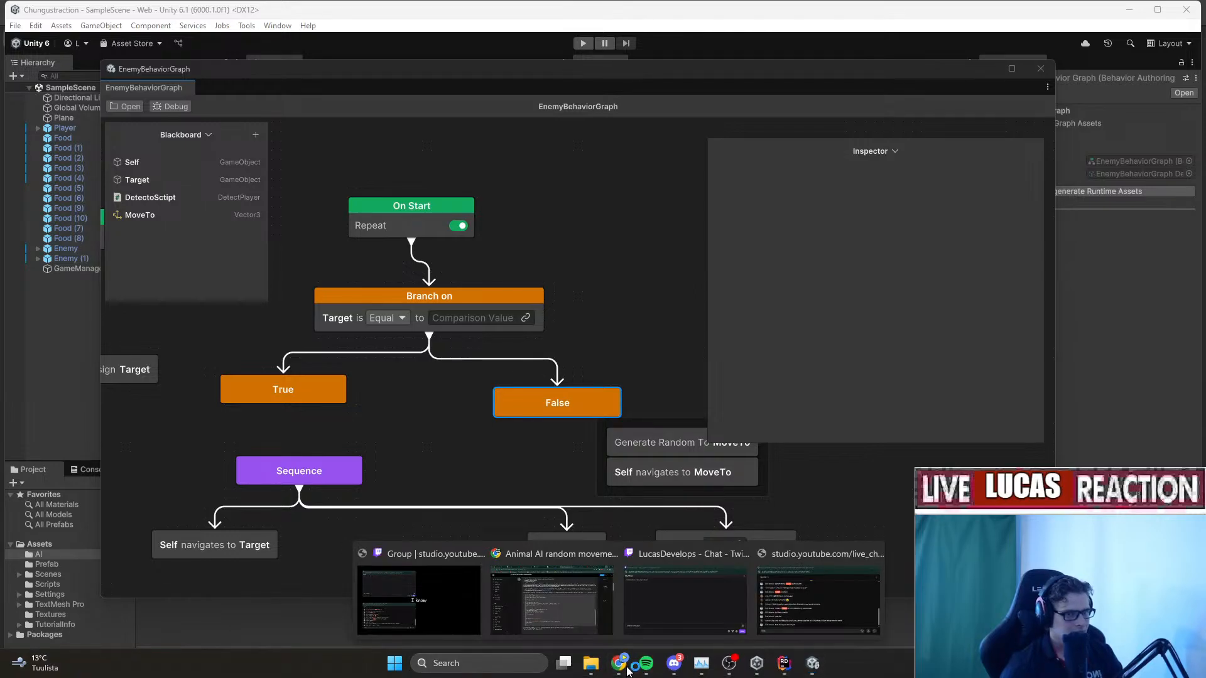
click(551, 597)
click(1077, 12)
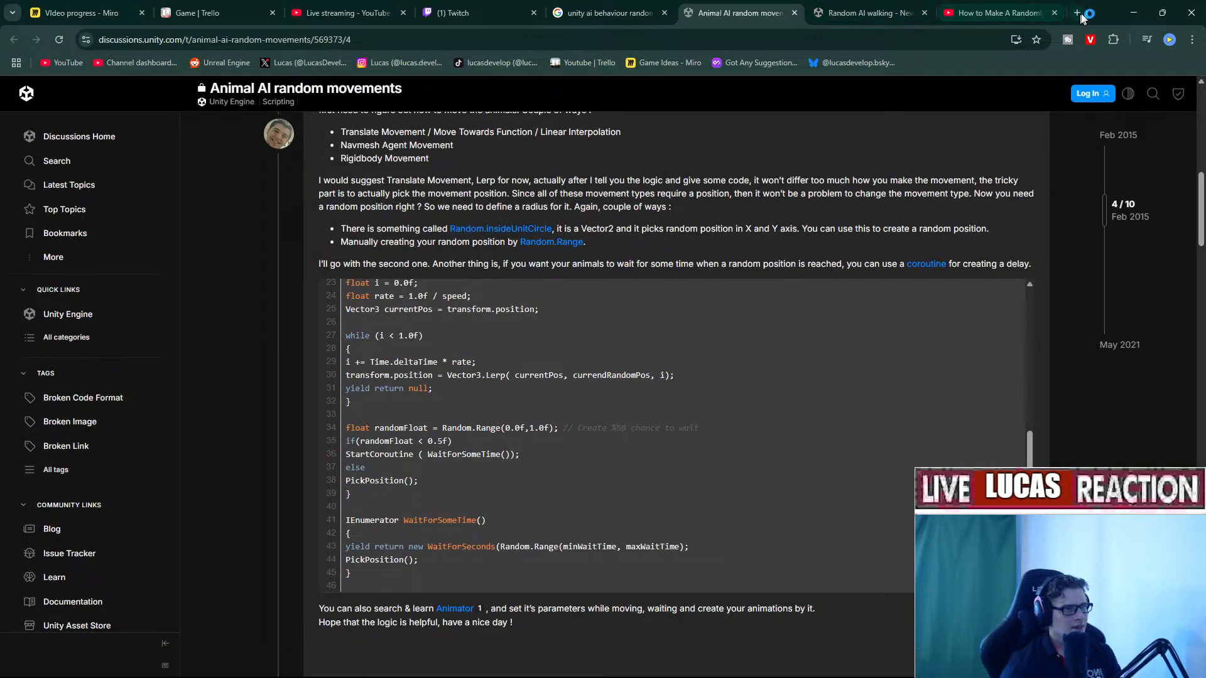
text(unity b)
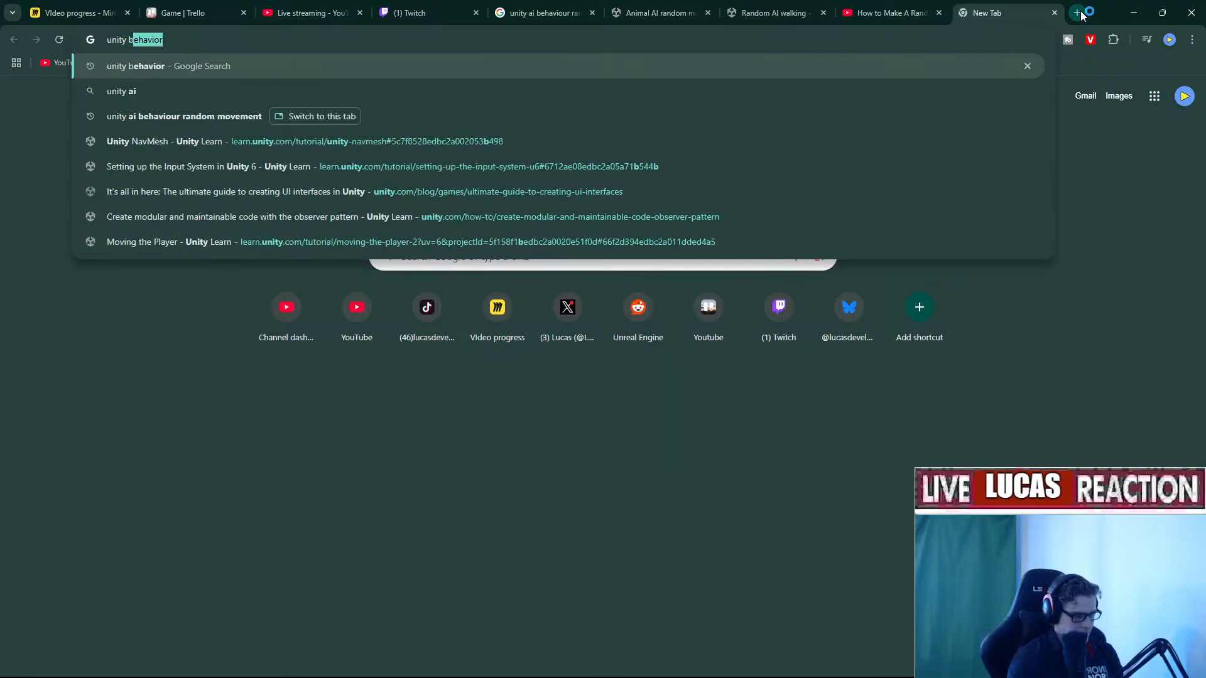
text(ehavior )
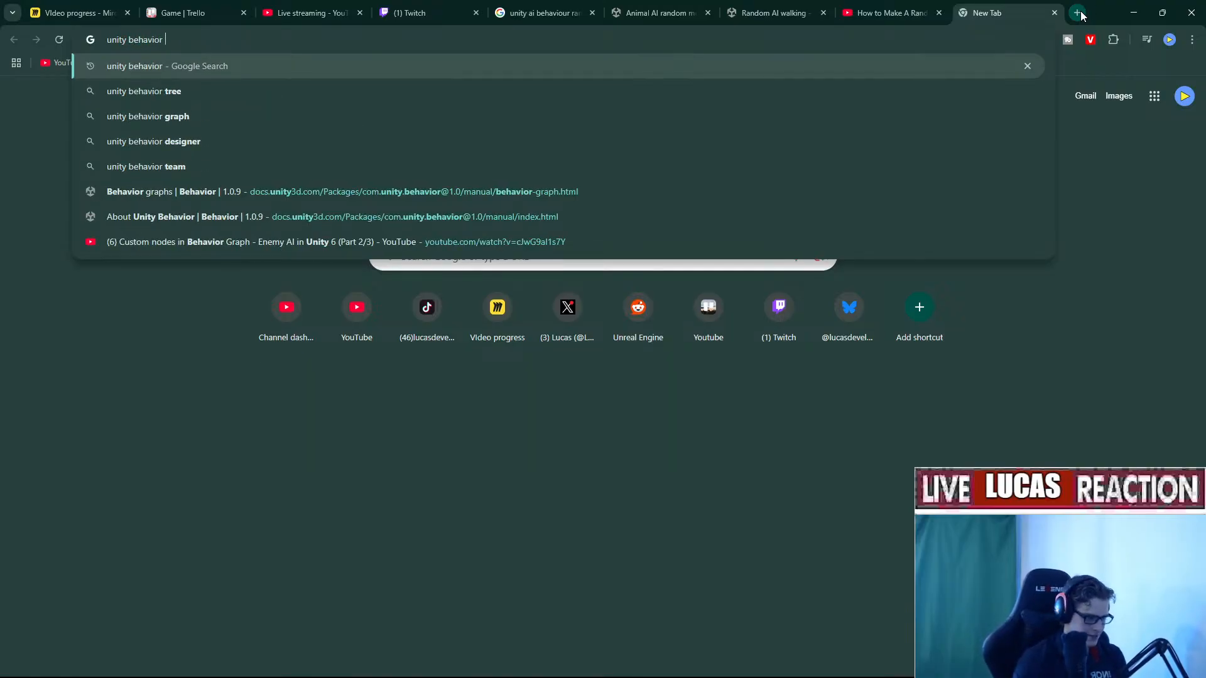
text(null bra)
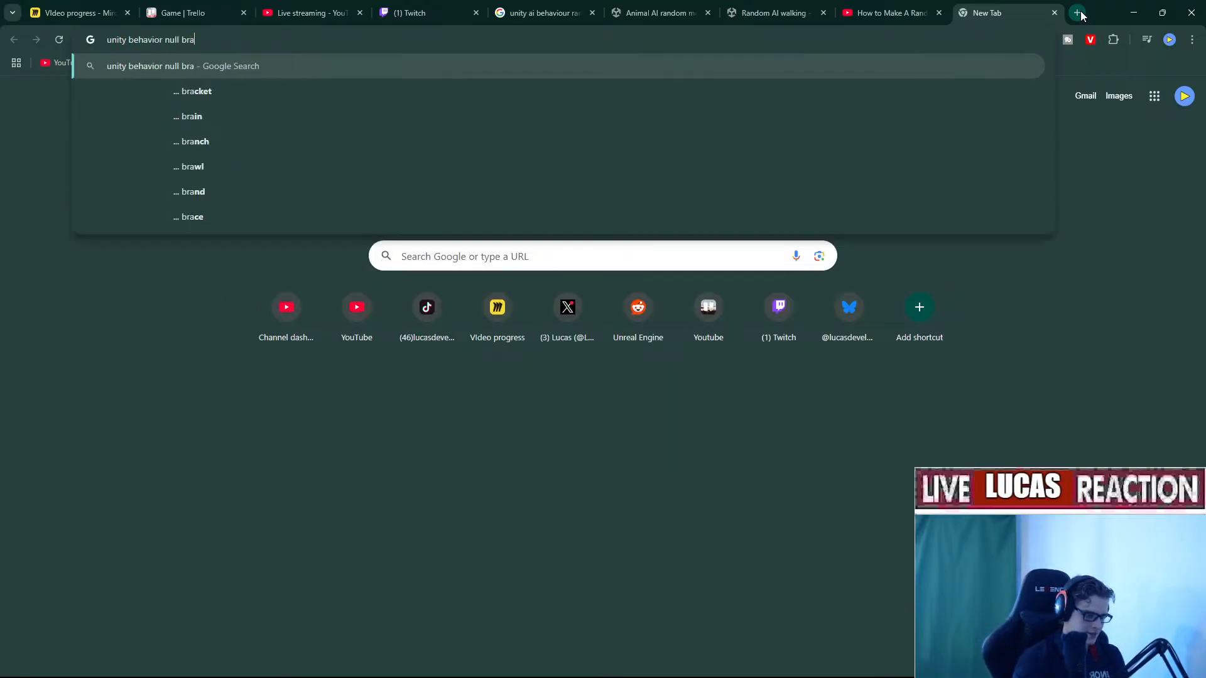
text(nching)
key(Return)
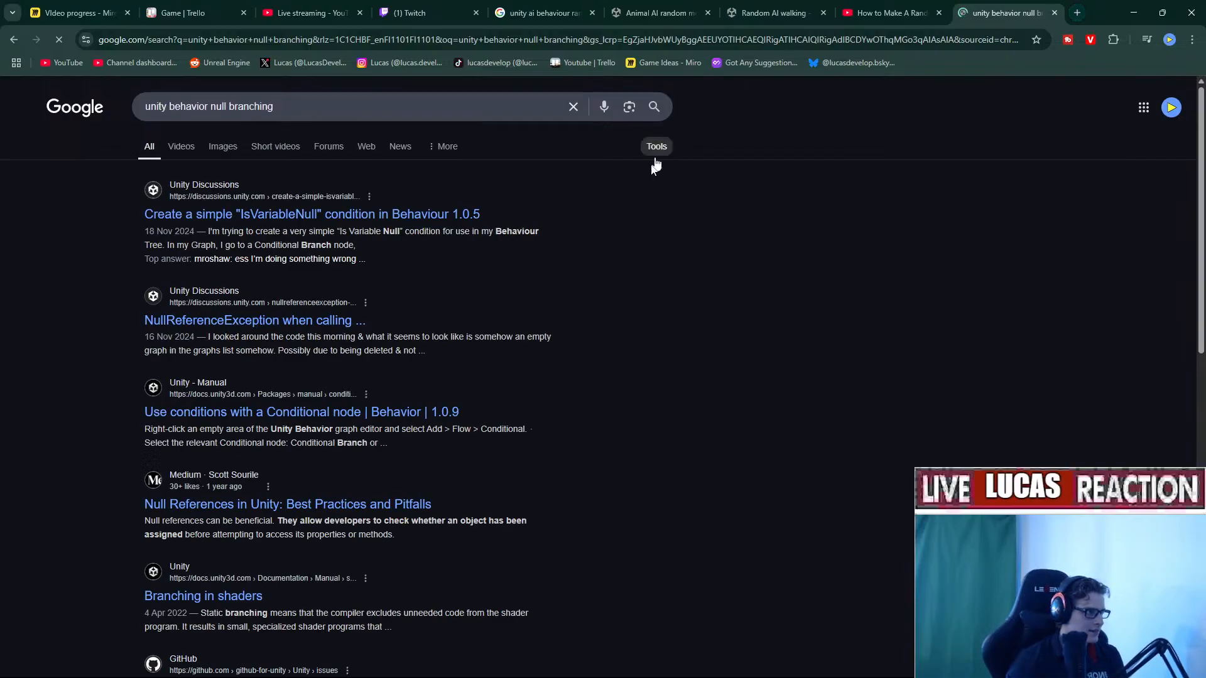
Open the first Google result, the IsVariableNull Unity Discussions thread, in a new tab.
right_click(293, 218)
click(388, 234)
click(1011, 12)
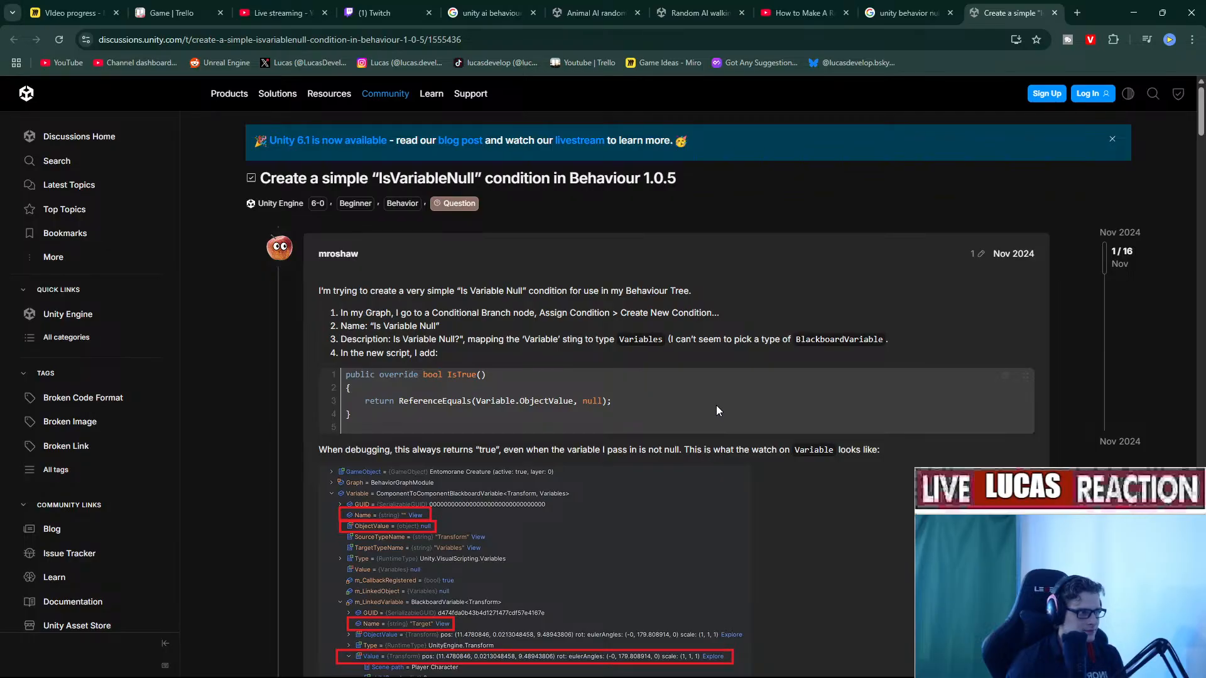
Highlight the ReferenceEquals return line in the question's code sample and skim the replies.
drag(390, 406, 642, 411)
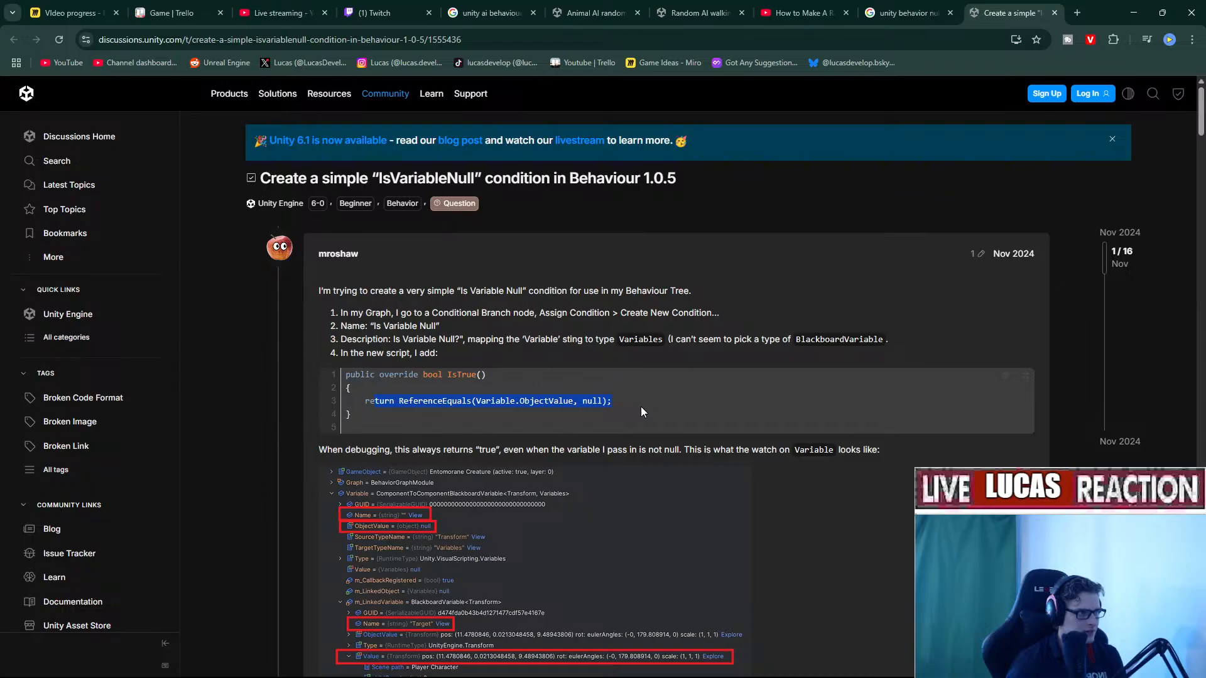
scroll(641, 405, down, 10)
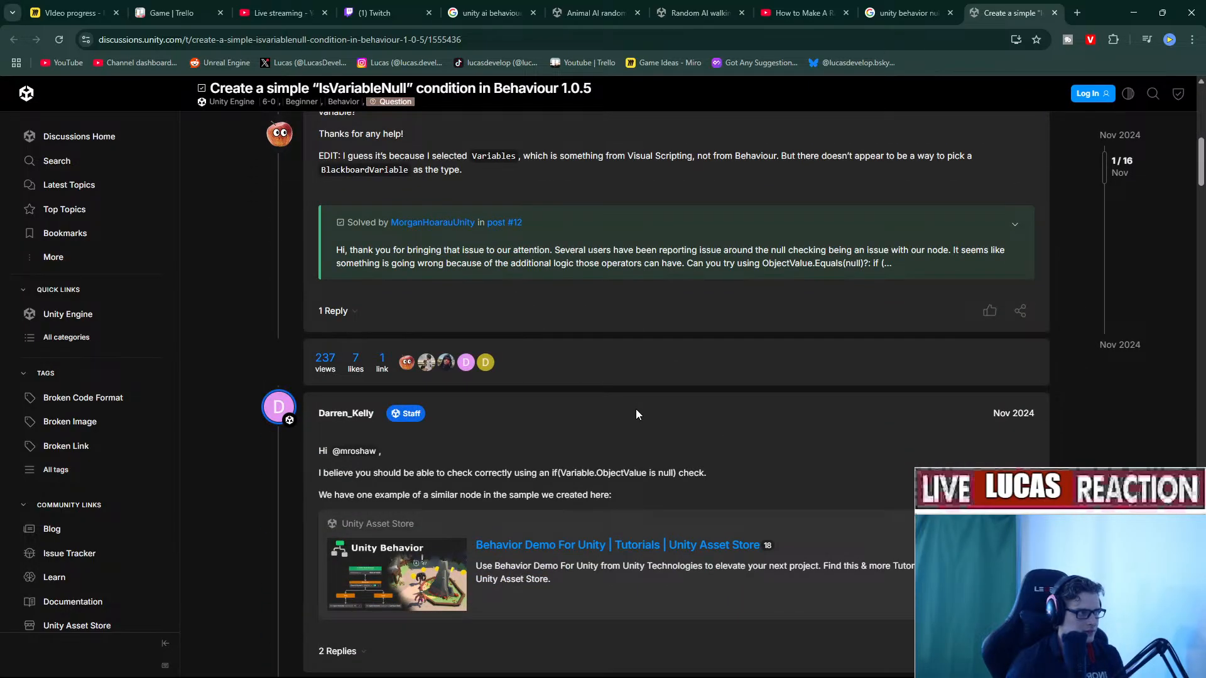
scroll(636, 409, up, 10)
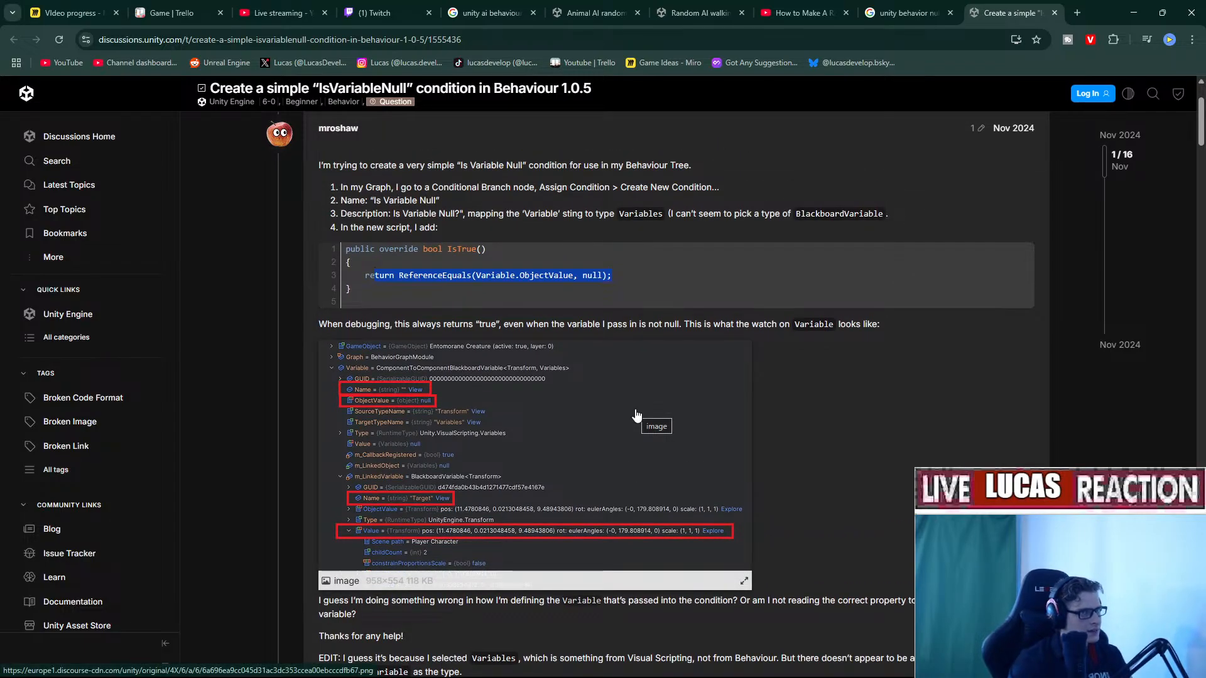
click(1134, 12)
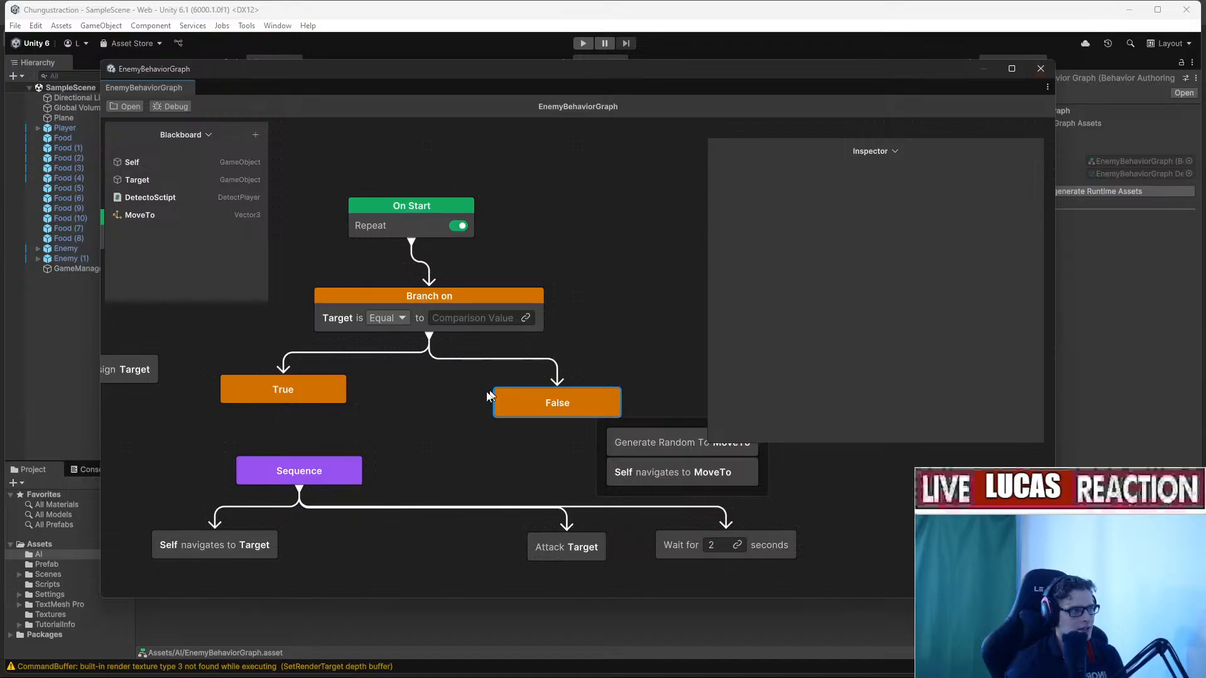
right_click(402, 404)
click(429, 408)
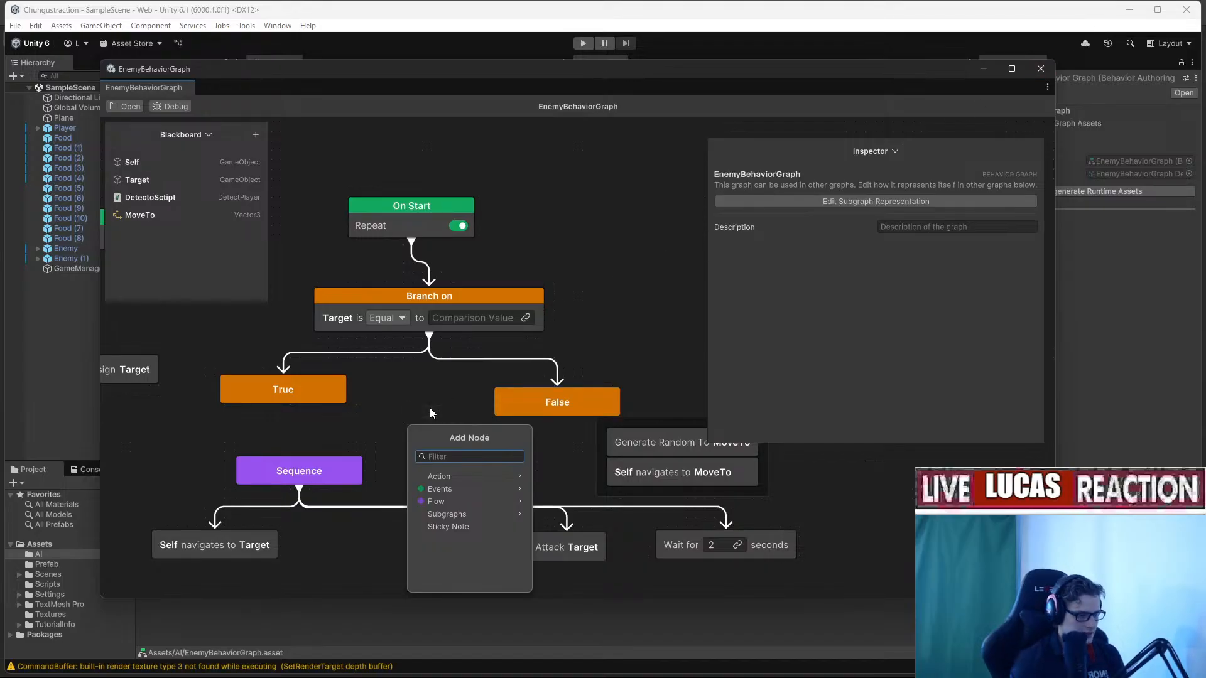
text(isnu)
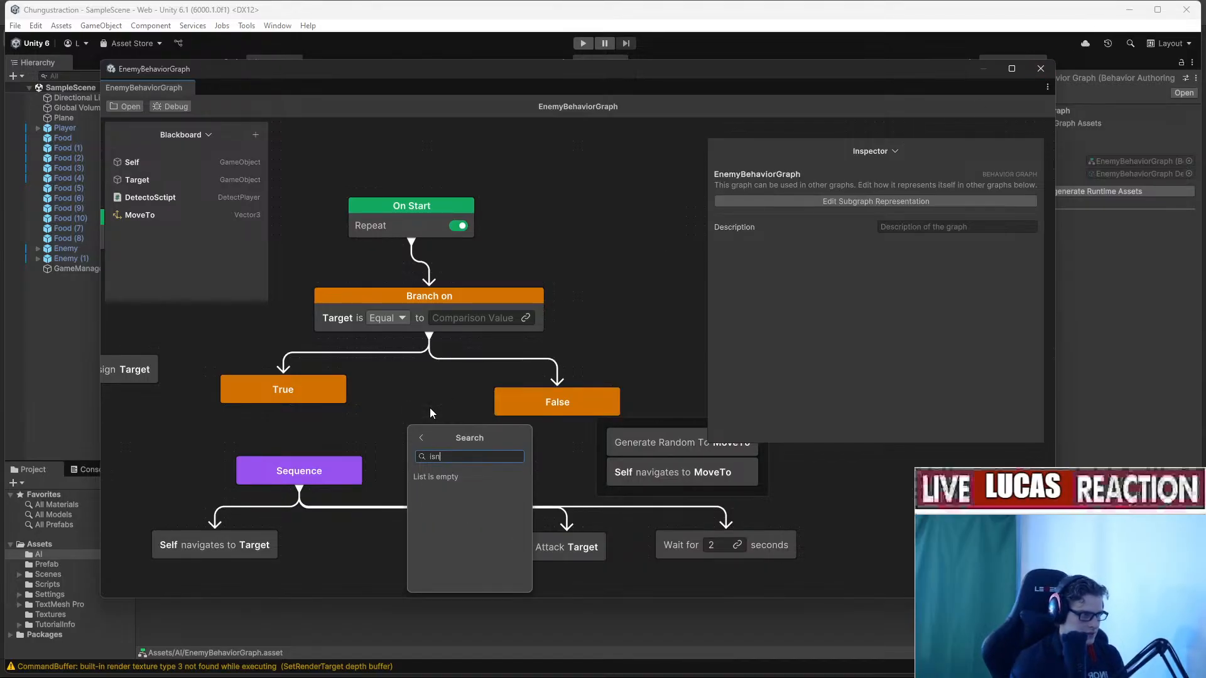
key(BackSpace)
key(BackSpace)
key(BackSpace)
key(BackSpace)
text(null)
key(BackSpace)
key(BackSpace)
key(BackSpace)
key(BackSpace)
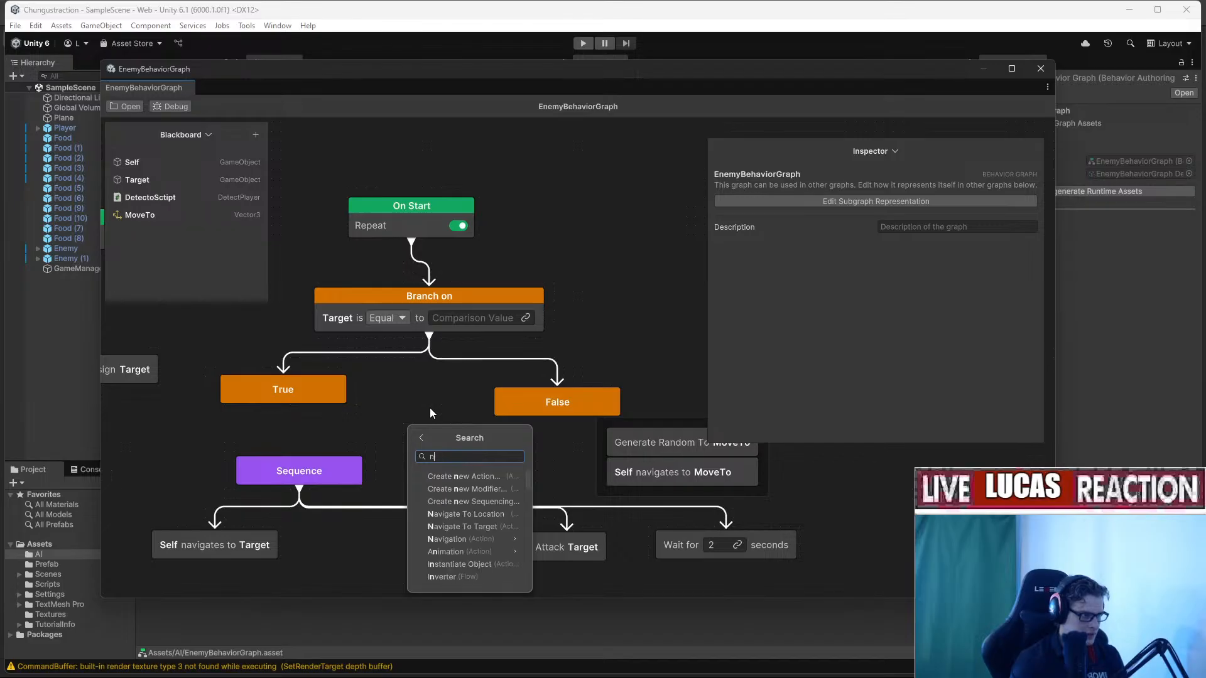
text(empty)
key(BackSpace)
key(BackSpace)
key(BackSpace)
key(BackSpace)
key(BackSpace)
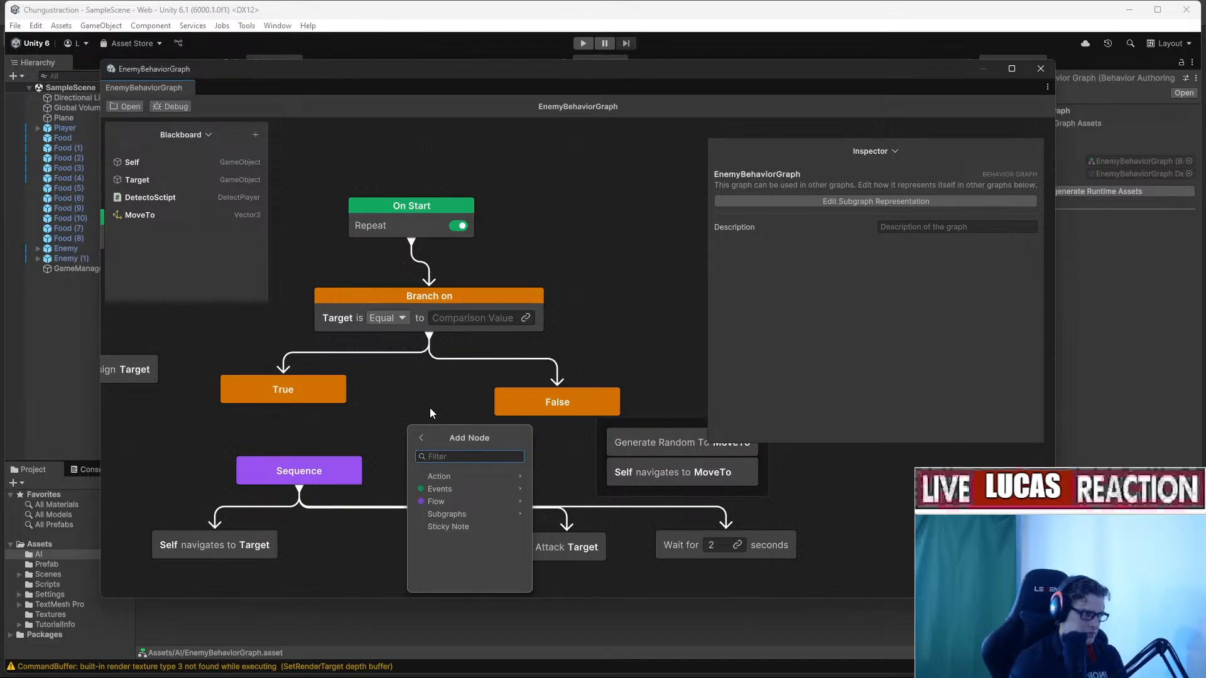
click(405, 378)
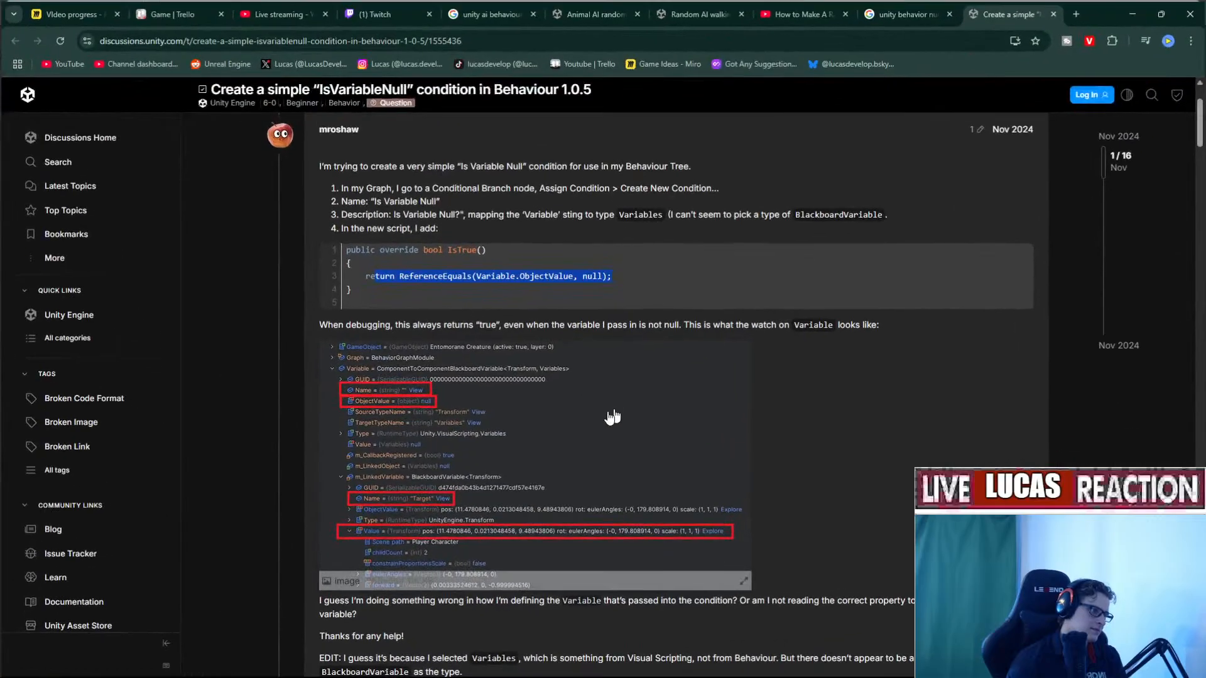
Highlight the staff reply's ObjectValue null-check suggestion in the IsVariableNull thread.
scroll(606, 411, down, 8)
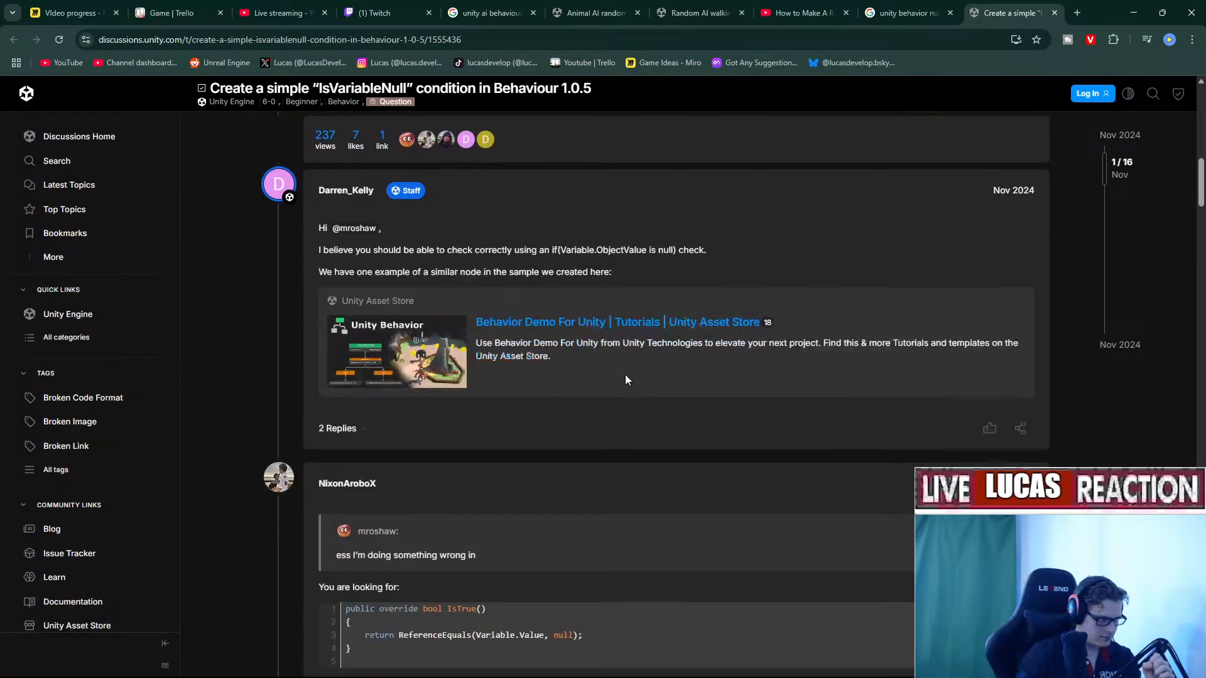
scroll(625, 377, down, 3)
scroll(609, 375, up, 1)
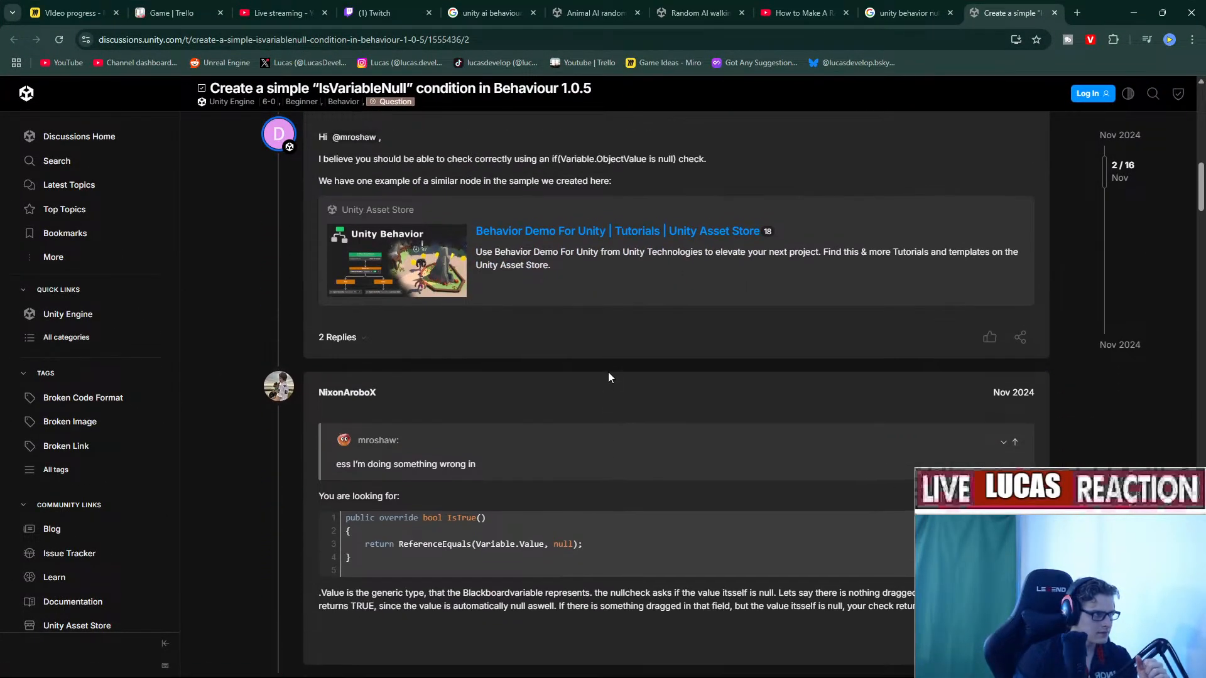
scroll(608, 377, up, 1)
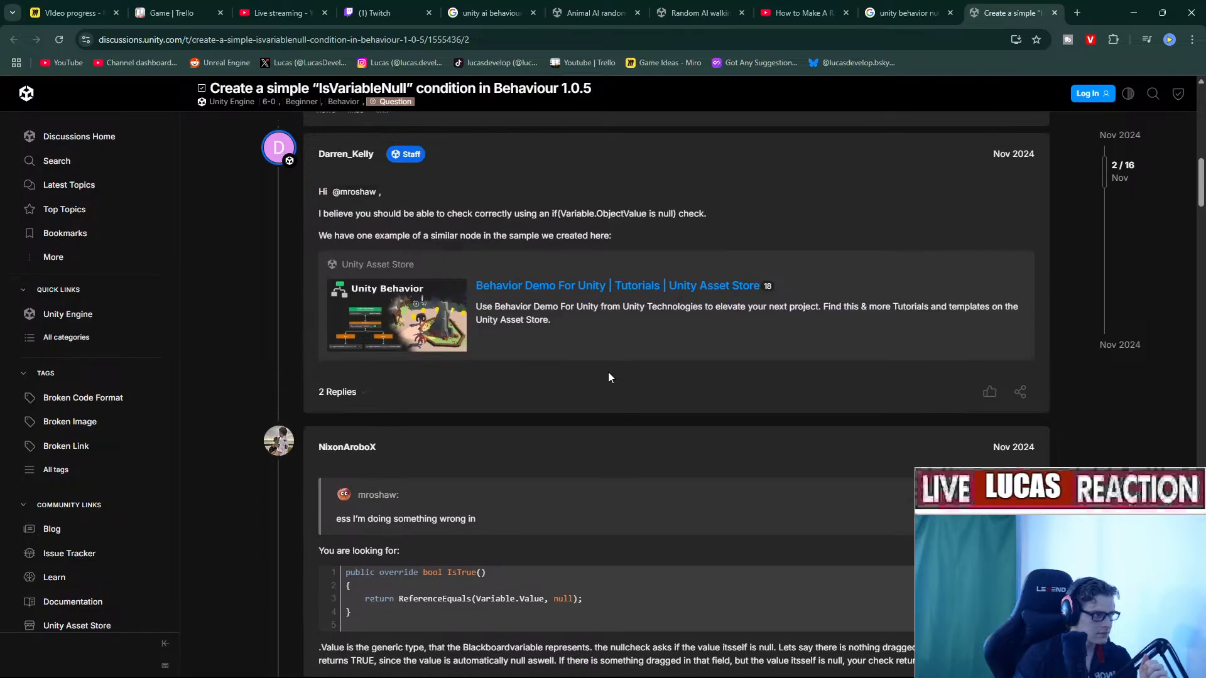
drag(372, 221, 362, 247)
scroll(535, 479, down, 2)
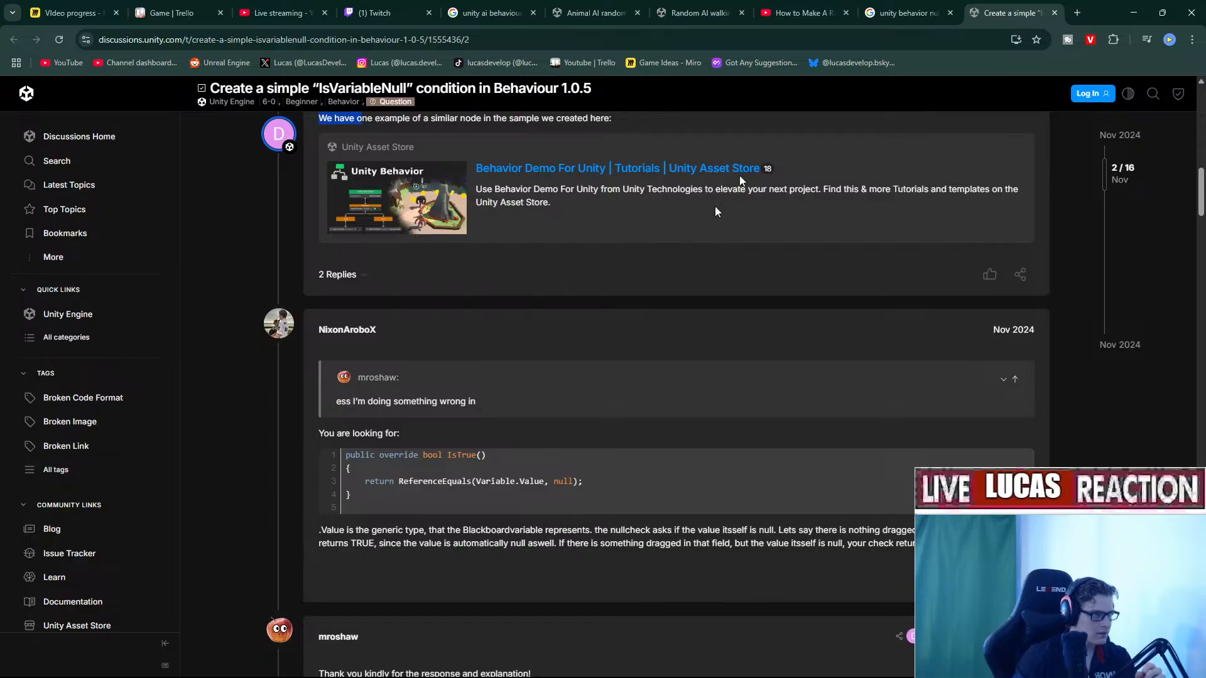
Open the NullReferenceException result from Google in its own tab and read it.
click(879, 14)
right_click(295, 322)
click(303, 335)
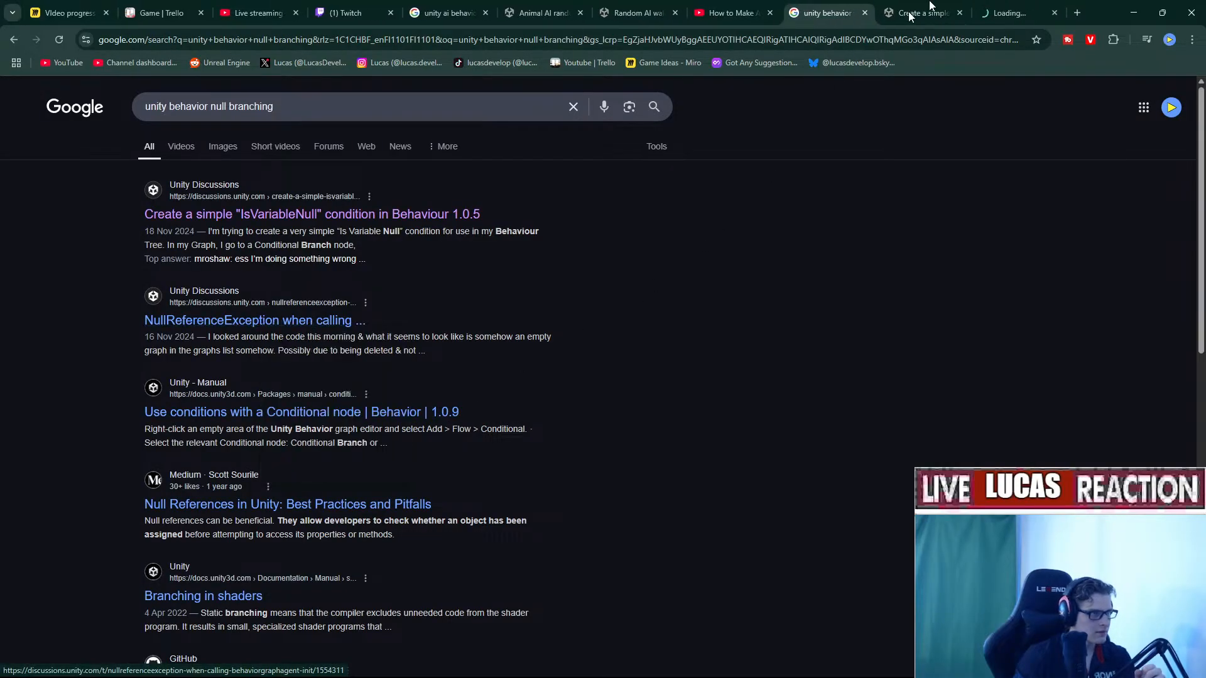
click(1015, 12)
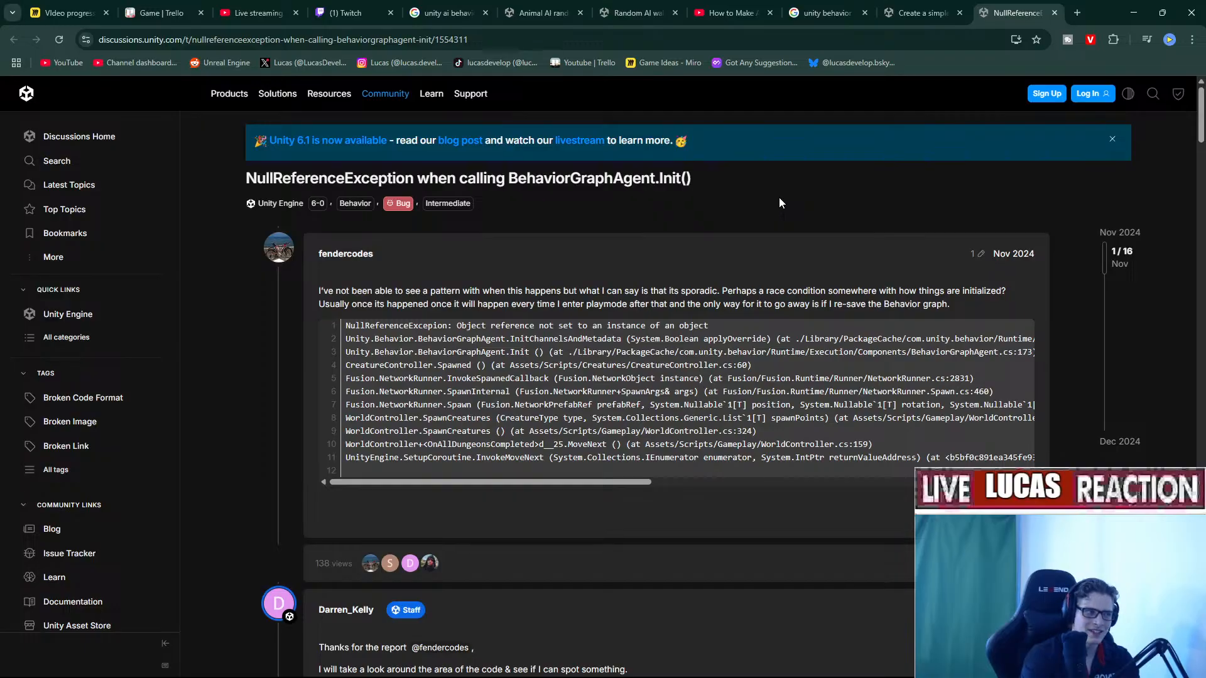
scroll(779, 203, down, 10)
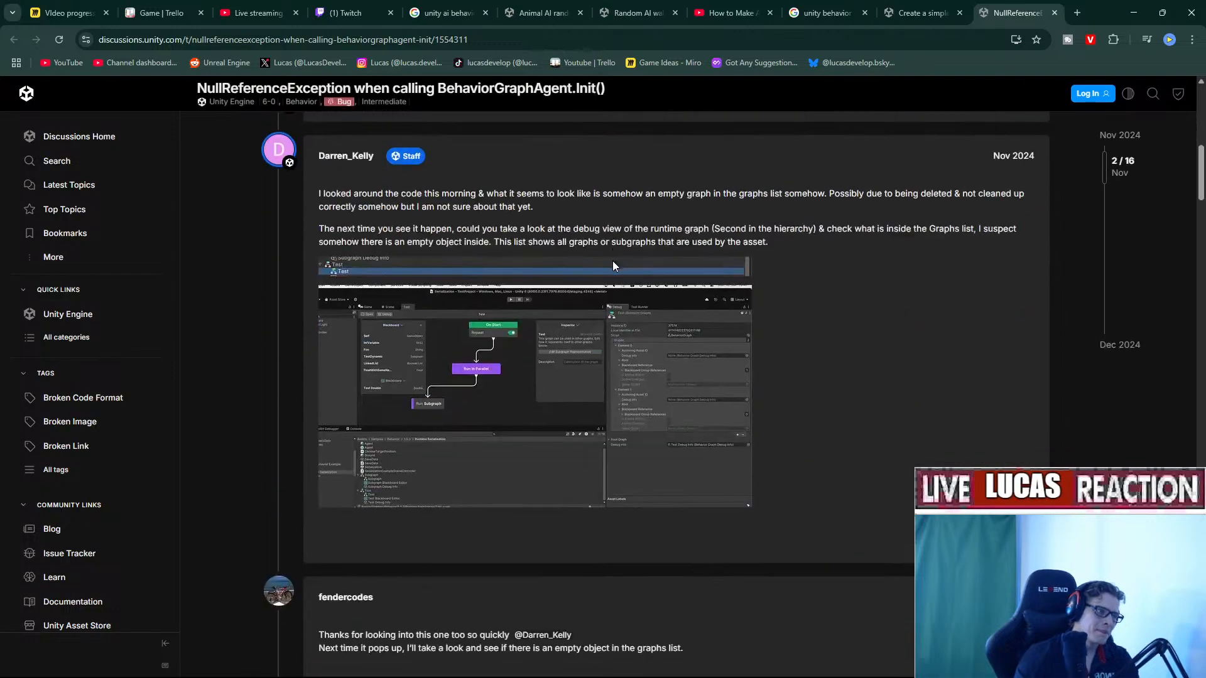
Grab the Google search query and start a new search on the YouTube tab.
click(732, 13)
click(826, 12)
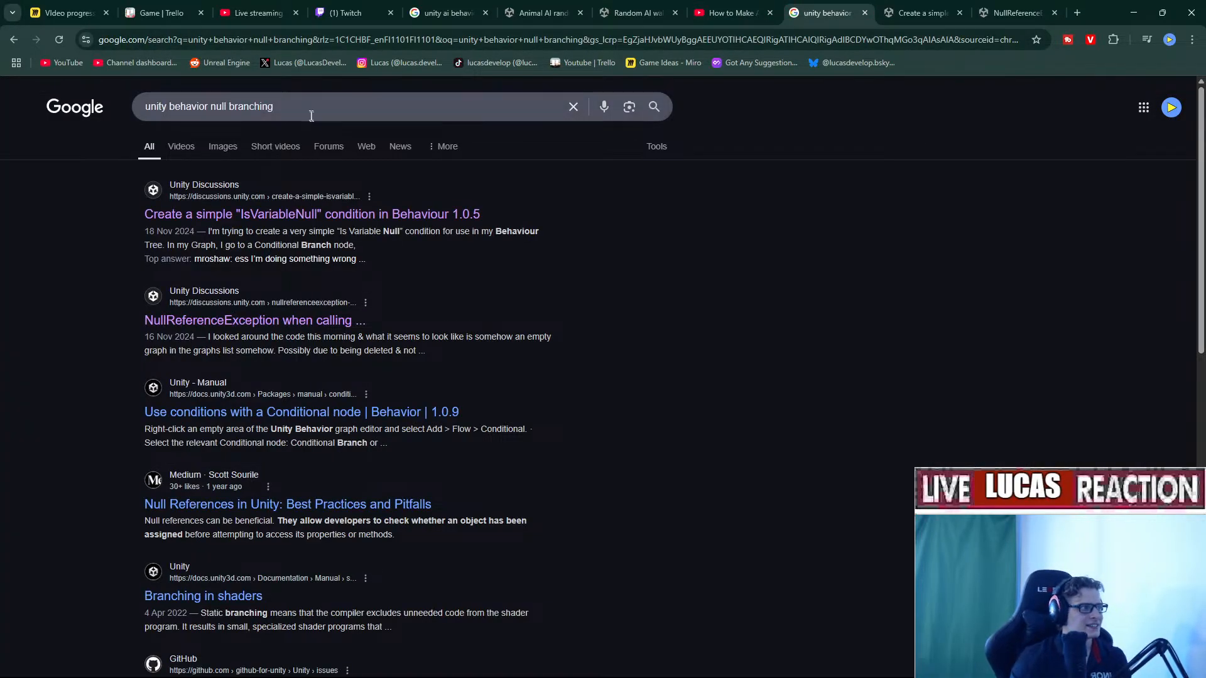
click(355, 106)
click(729, 13)
click(475, 94)
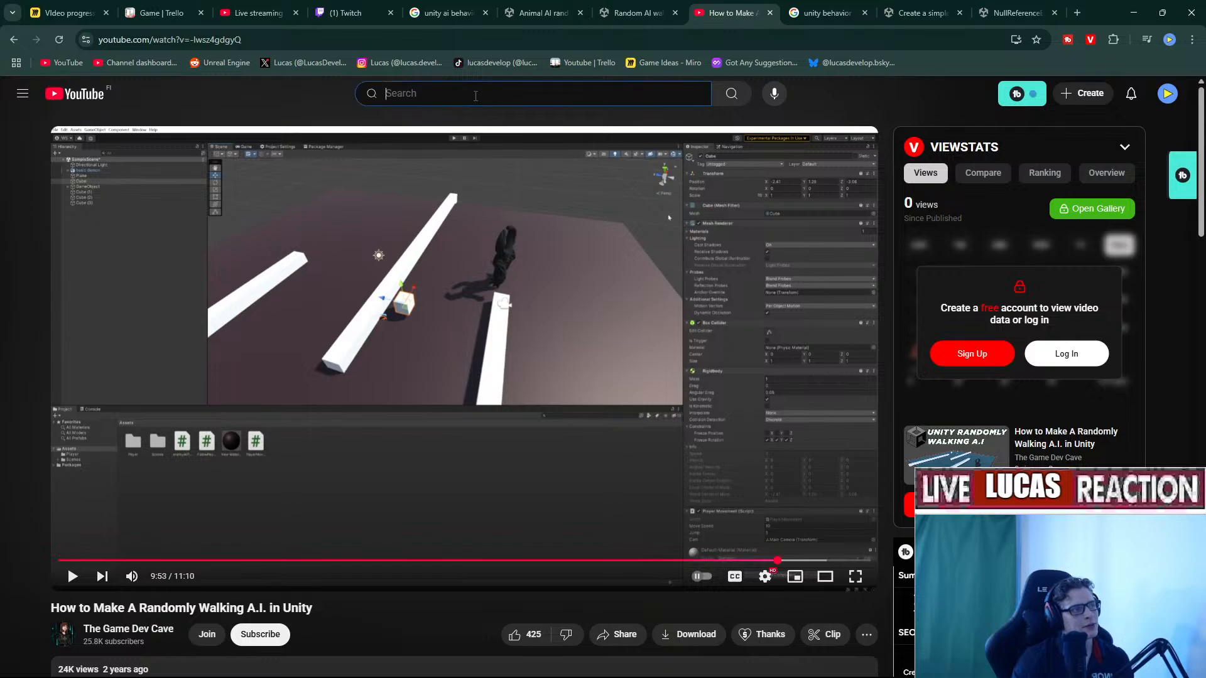
Search YouTube for 'unity behavior null branching' and open LlamAcademy's Control Flow Nodes in Unity Behavior video.
text(unity behavior null branching)
key(Return)
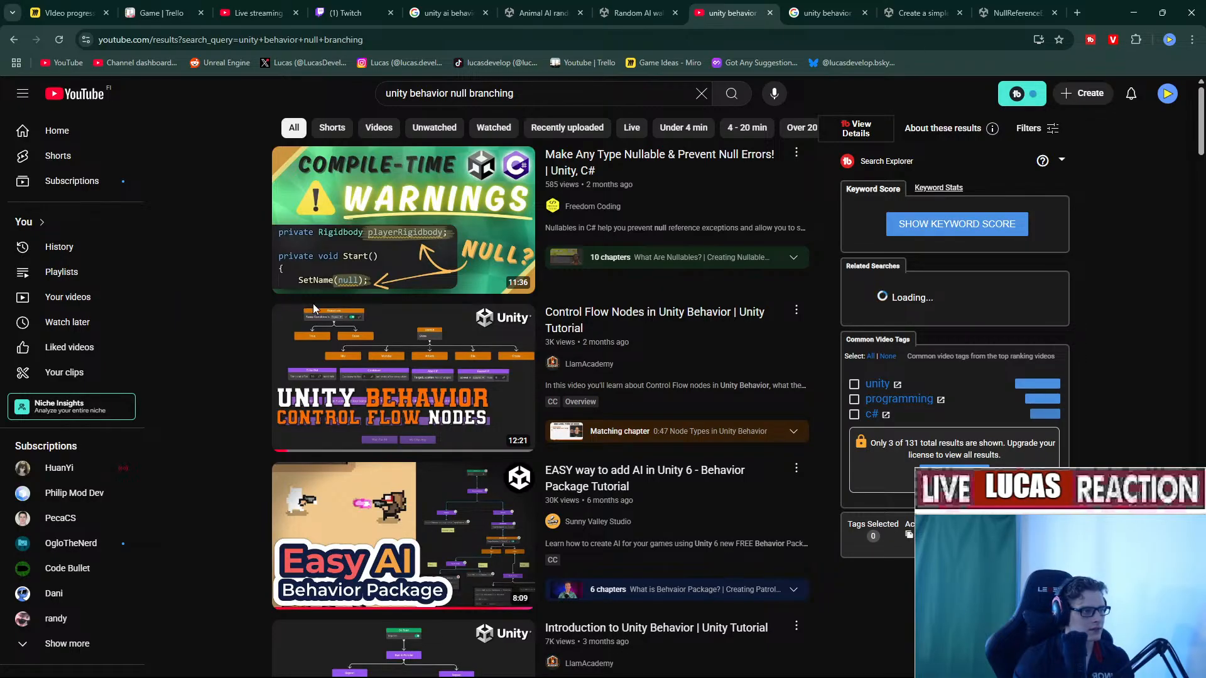
click(380, 392)
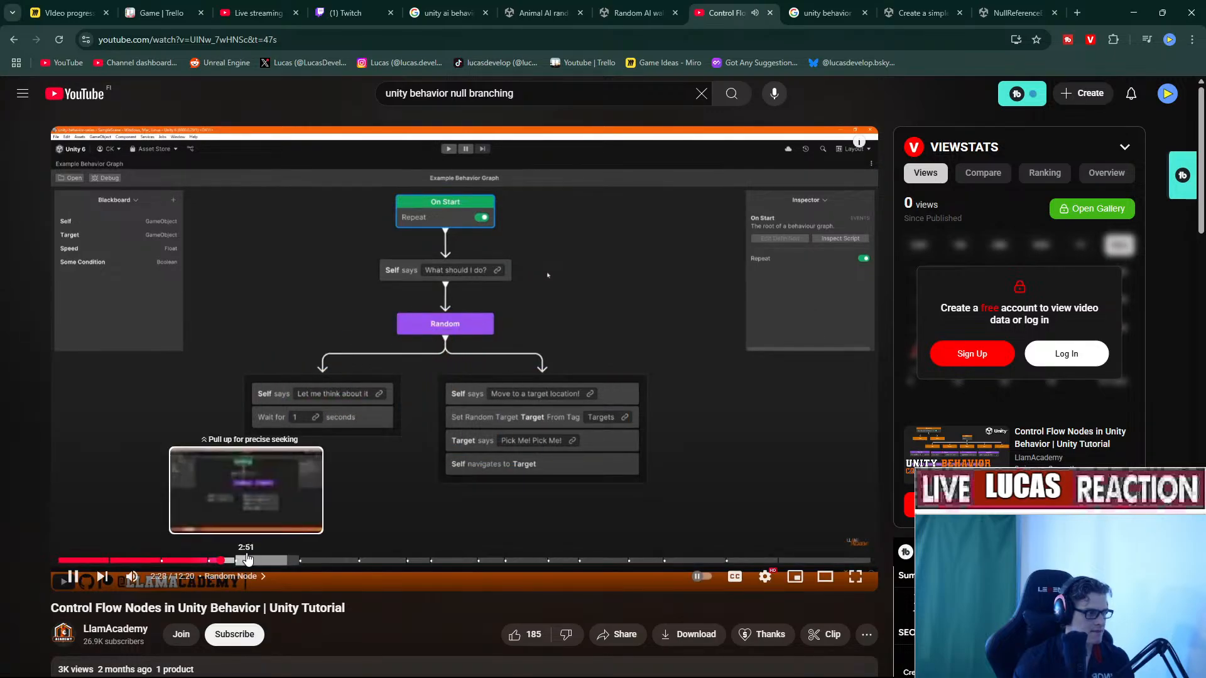
Seek the Control Flow Nodes tutorial ahead to about 3:31, pause it, then resume playback.
click(246, 561)
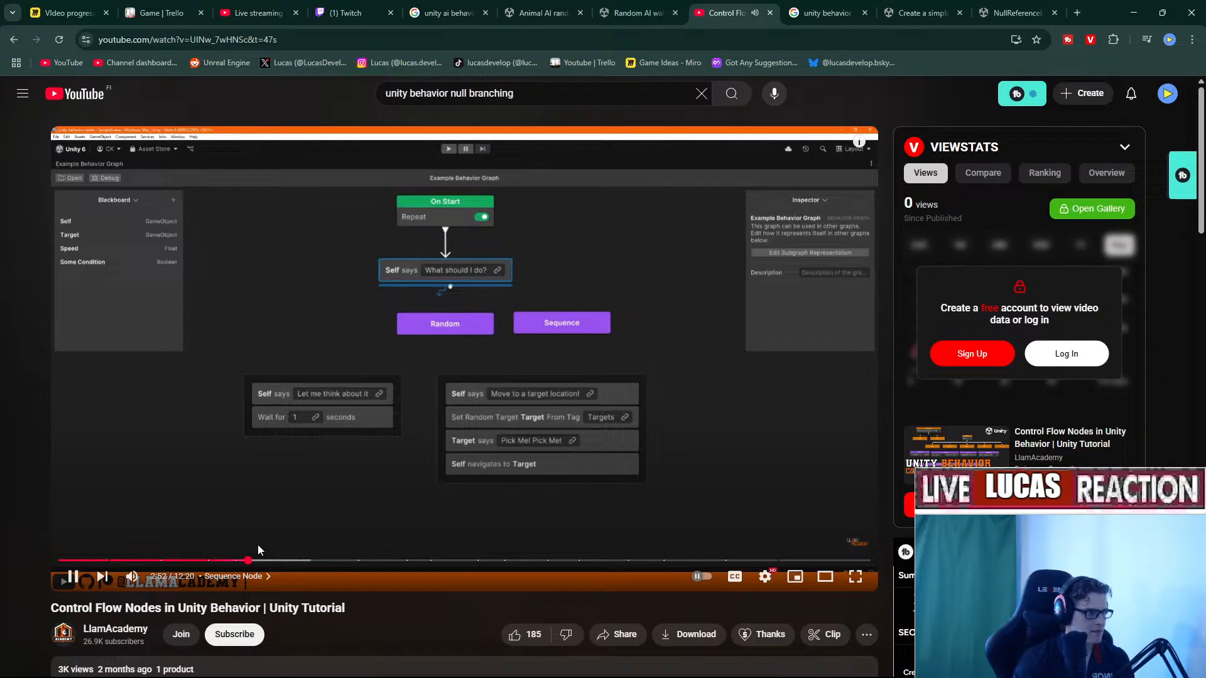
drag(258, 560, 311, 561)
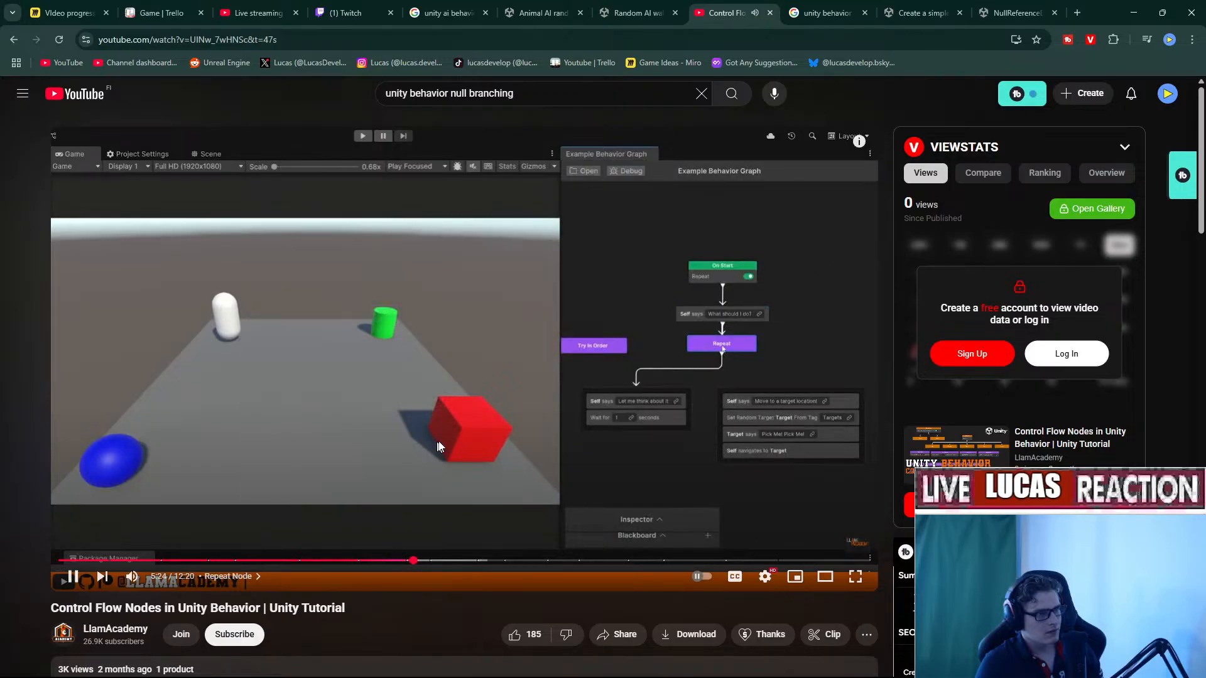
click(440, 439)
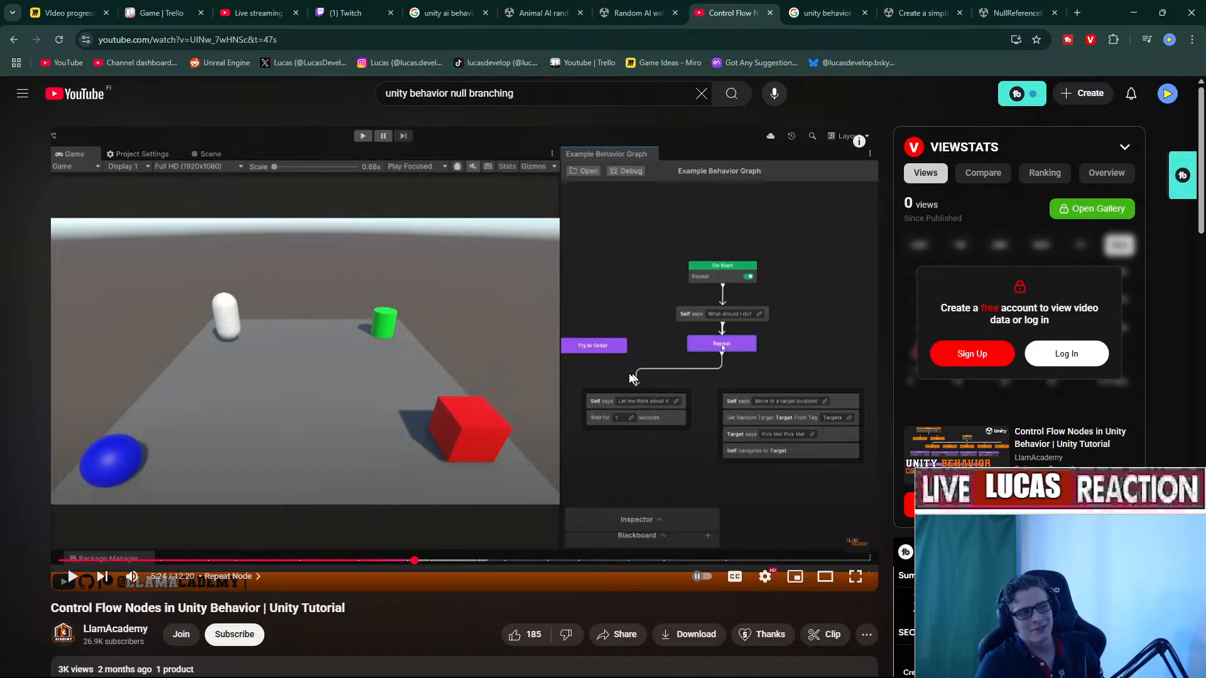
click(661, 425)
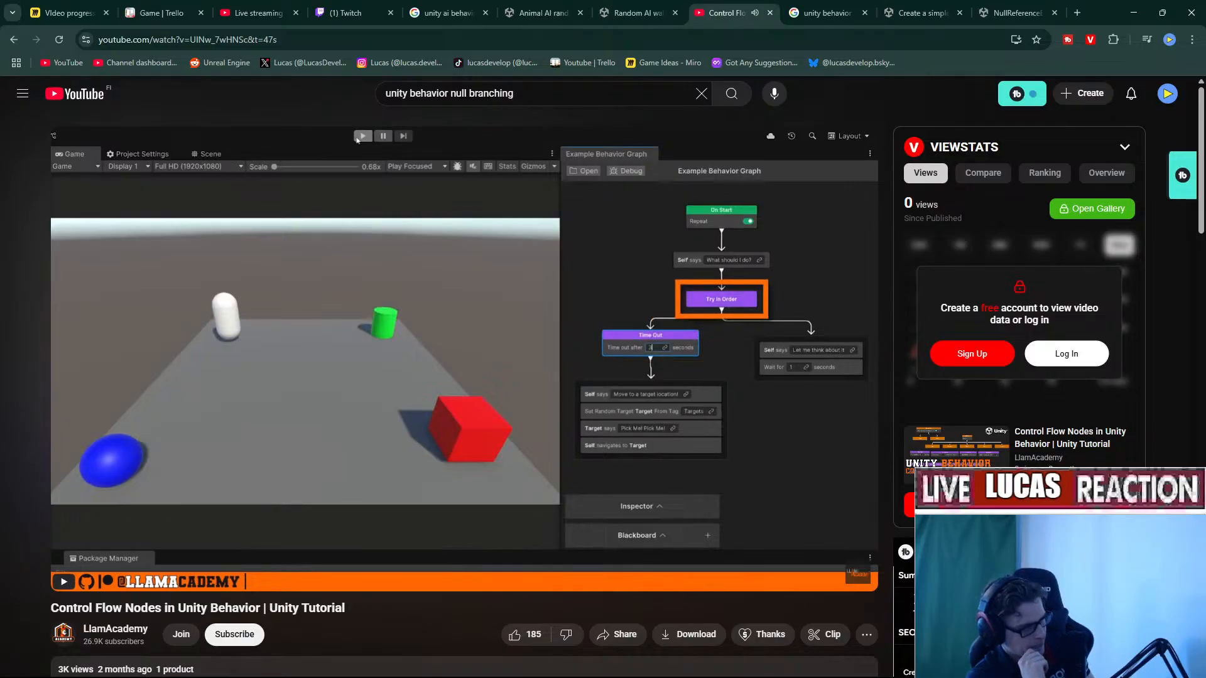
Skip the tutorial forward in five-second jumps to its Restart Node chapter around 7:33.
key(Right)
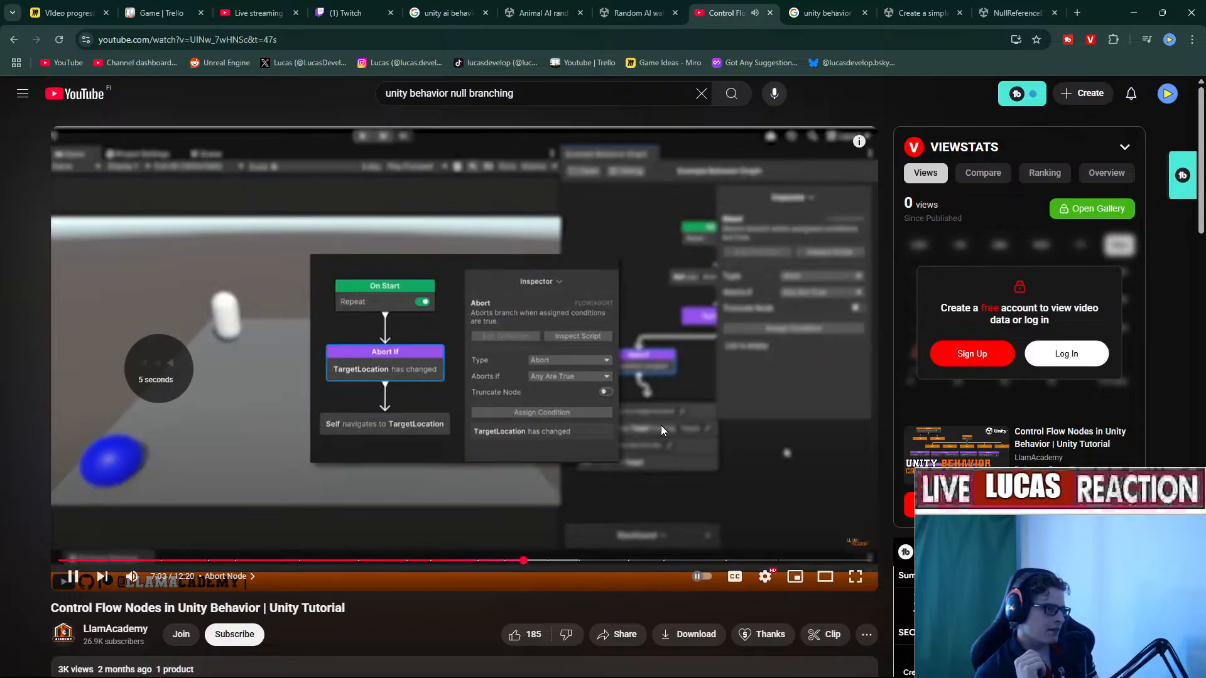
key(Left)
key(Right)
key(Right)
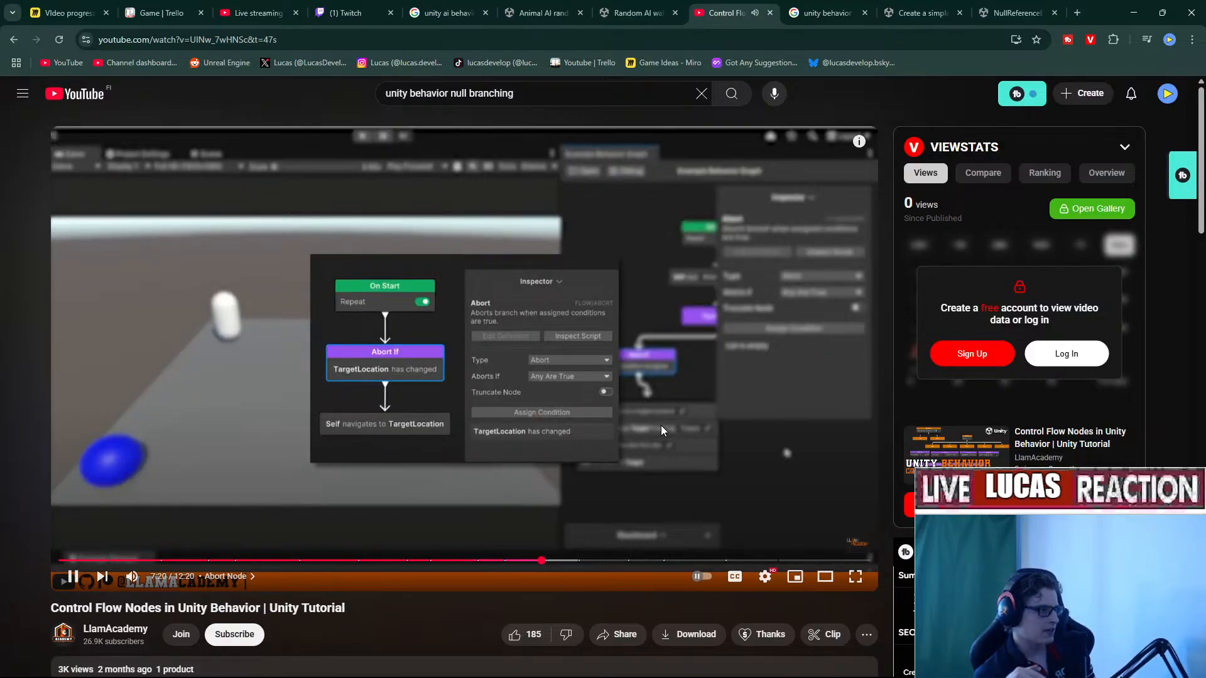
key(Right)
key(Right)
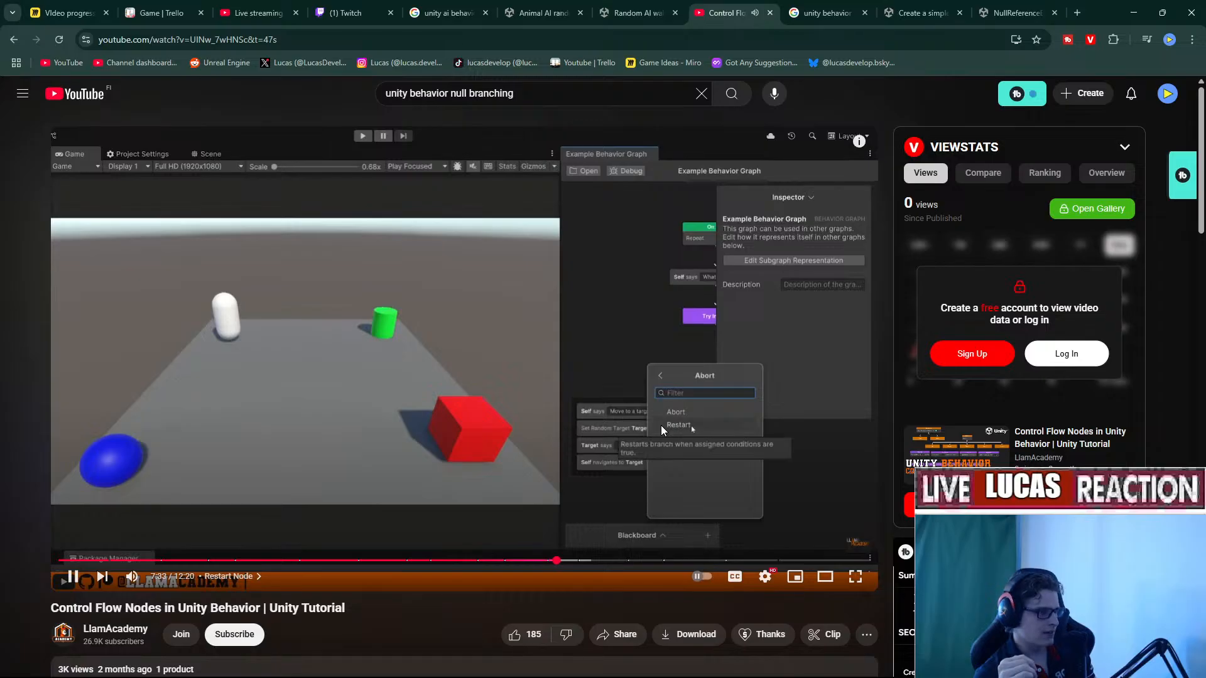
key(Right)
key(Right)
key(Right)
key(Right)
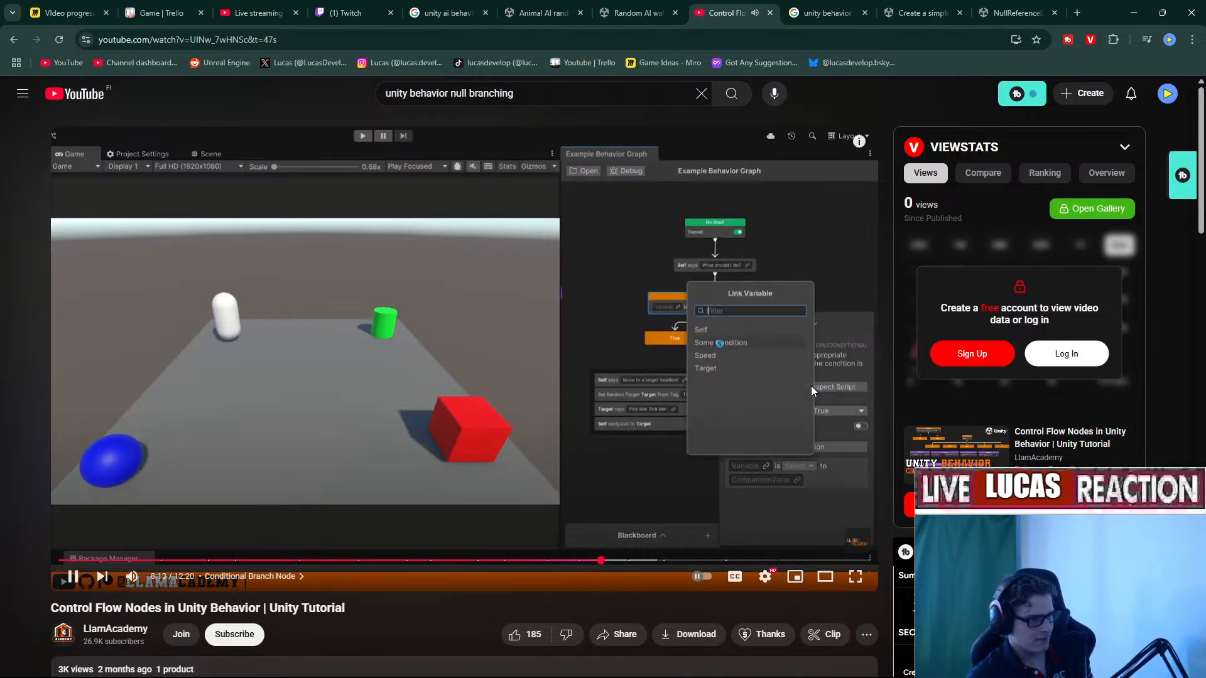
Rewind the tutorial to 8:04 and play through the Conditional Branch part.
click(661, 535)
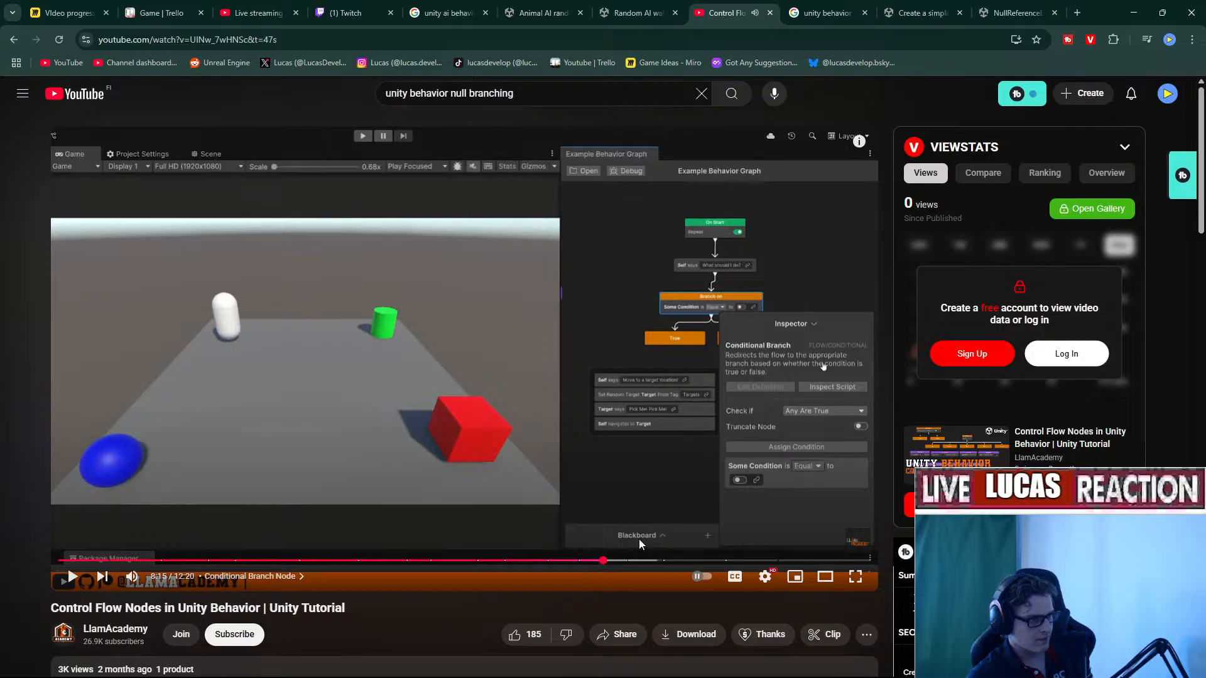
click(592, 560)
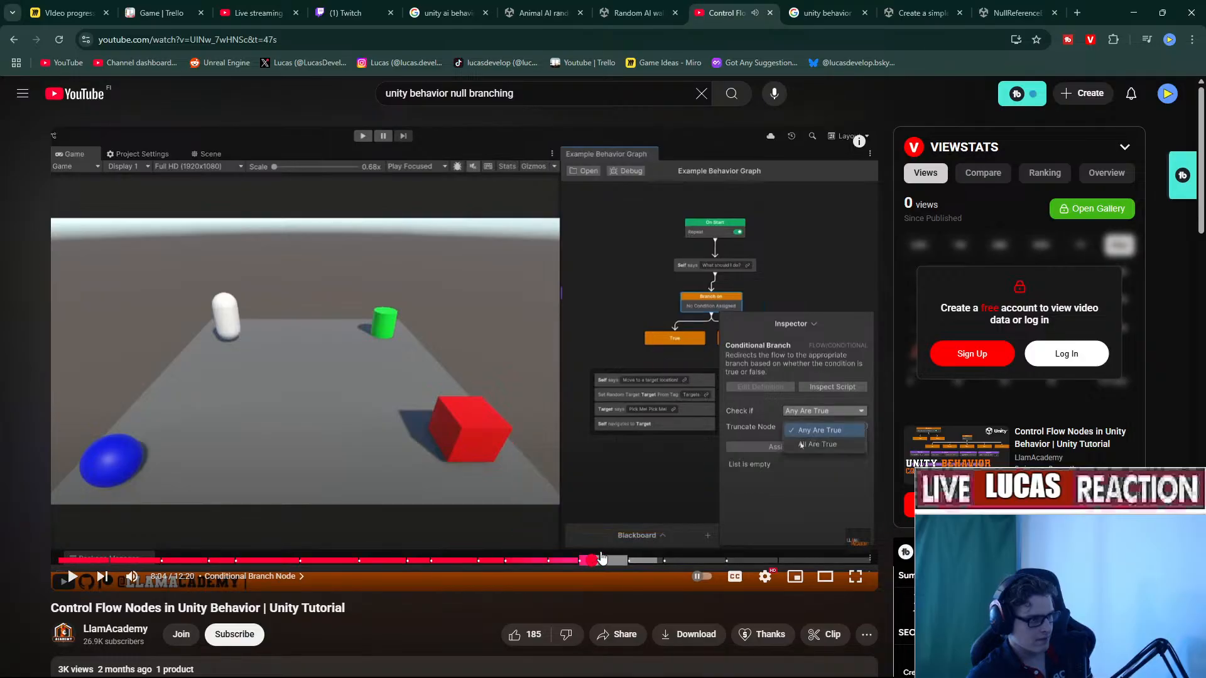
click(778, 487)
click(765, 576)
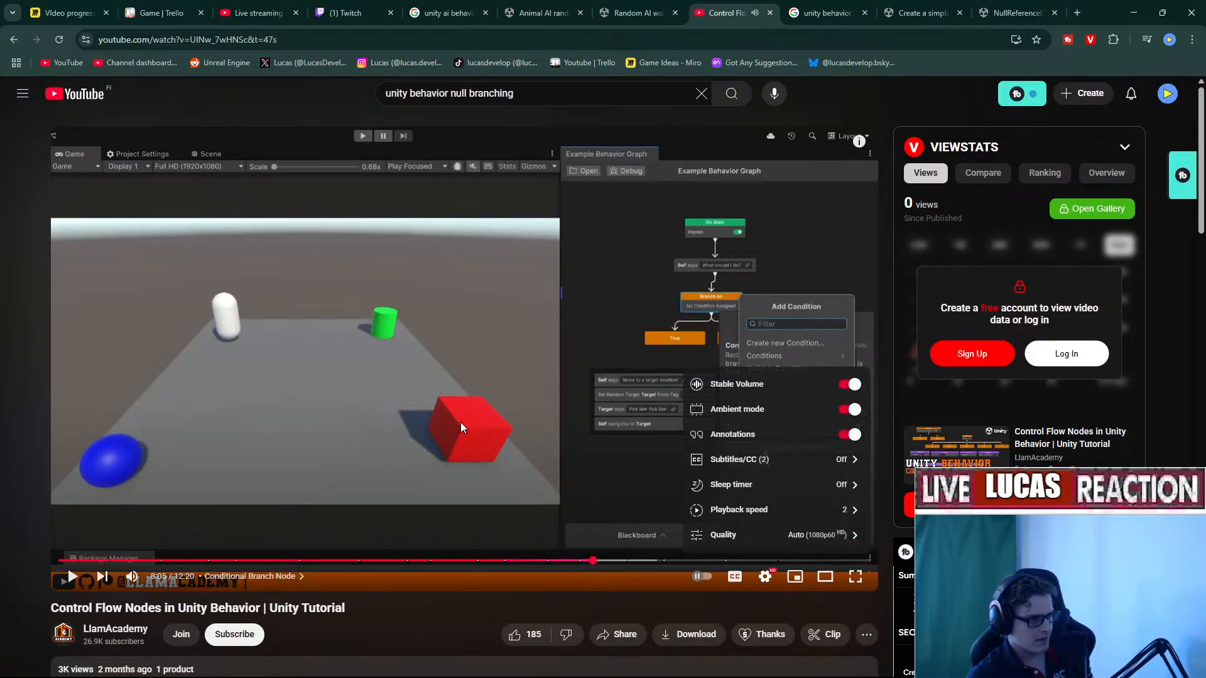
click(462, 422)
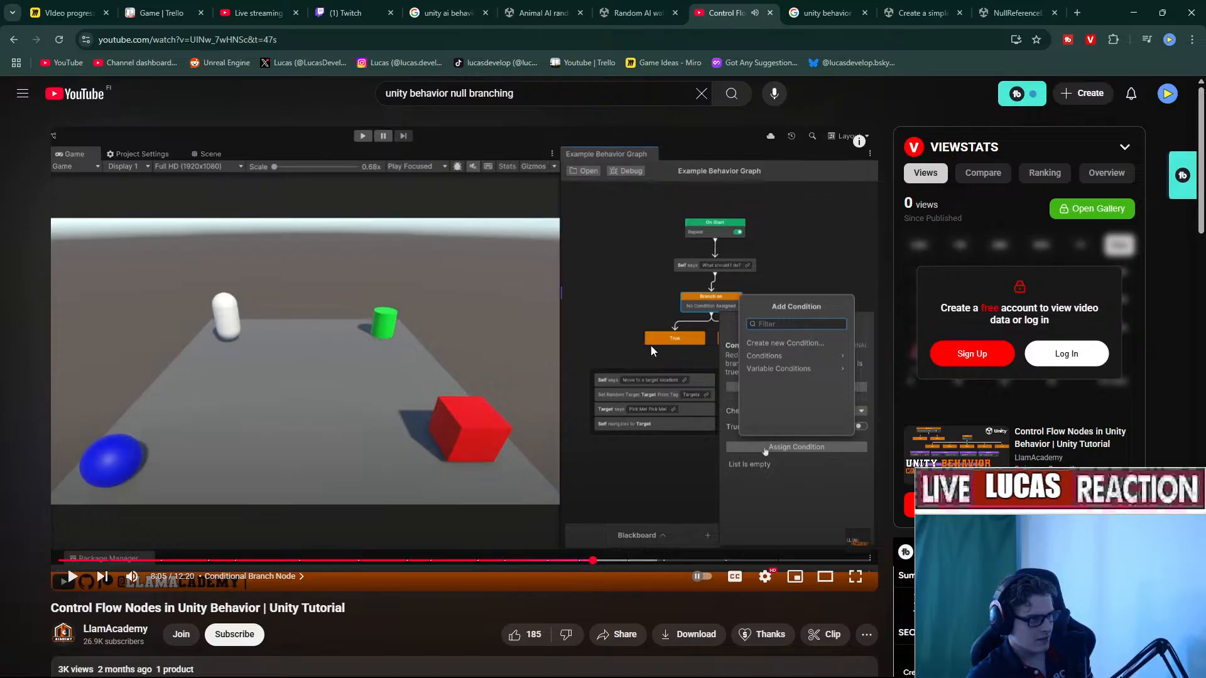
click(687, 356)
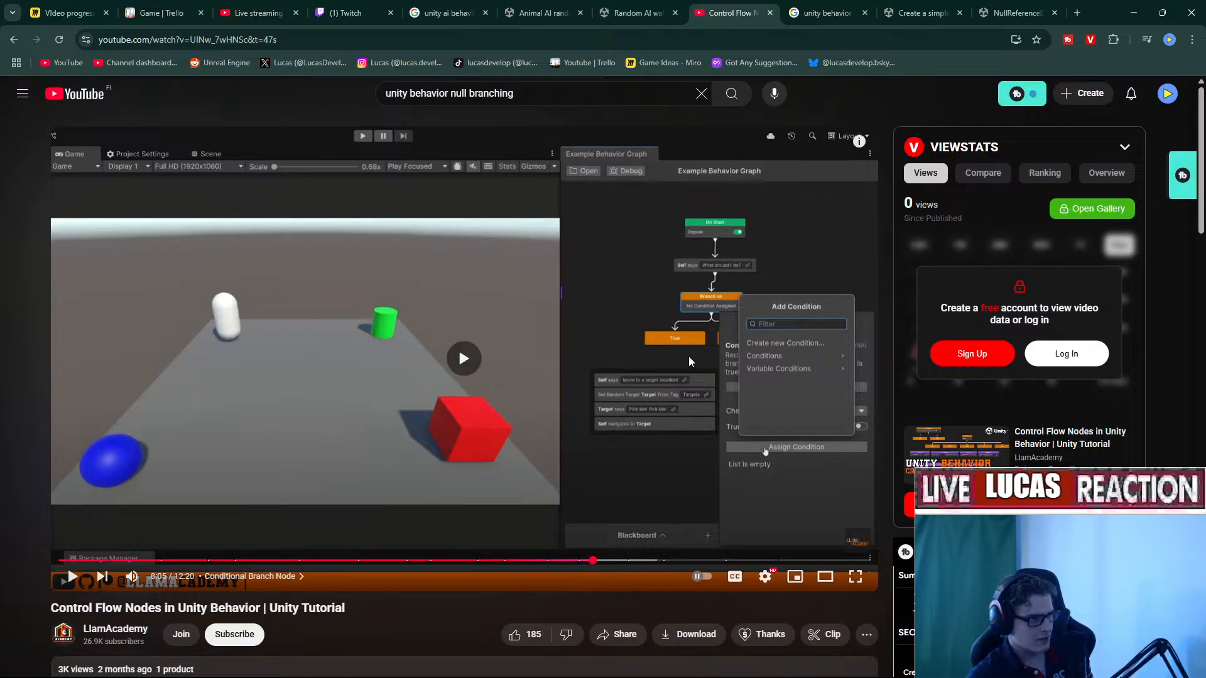
Pause the tutorial at 8:13 on the branch settings and minimize Chrome to show Unity.
click(811, 406)
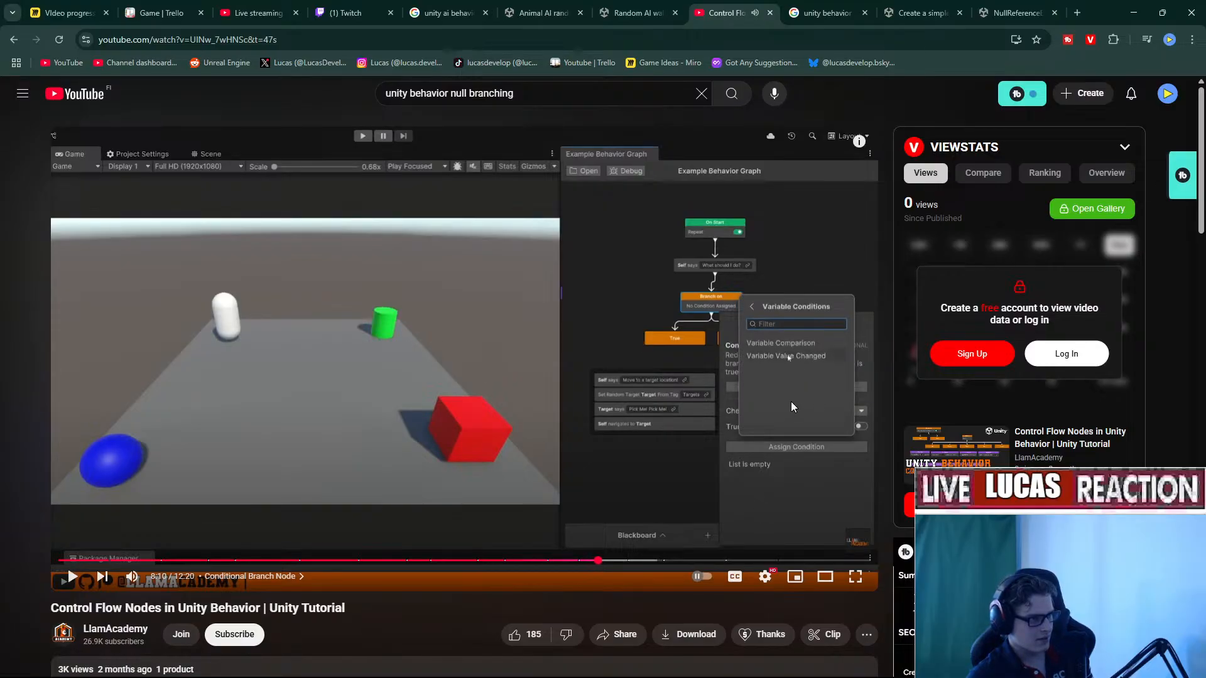
click(794, 403)
click(796, 398)
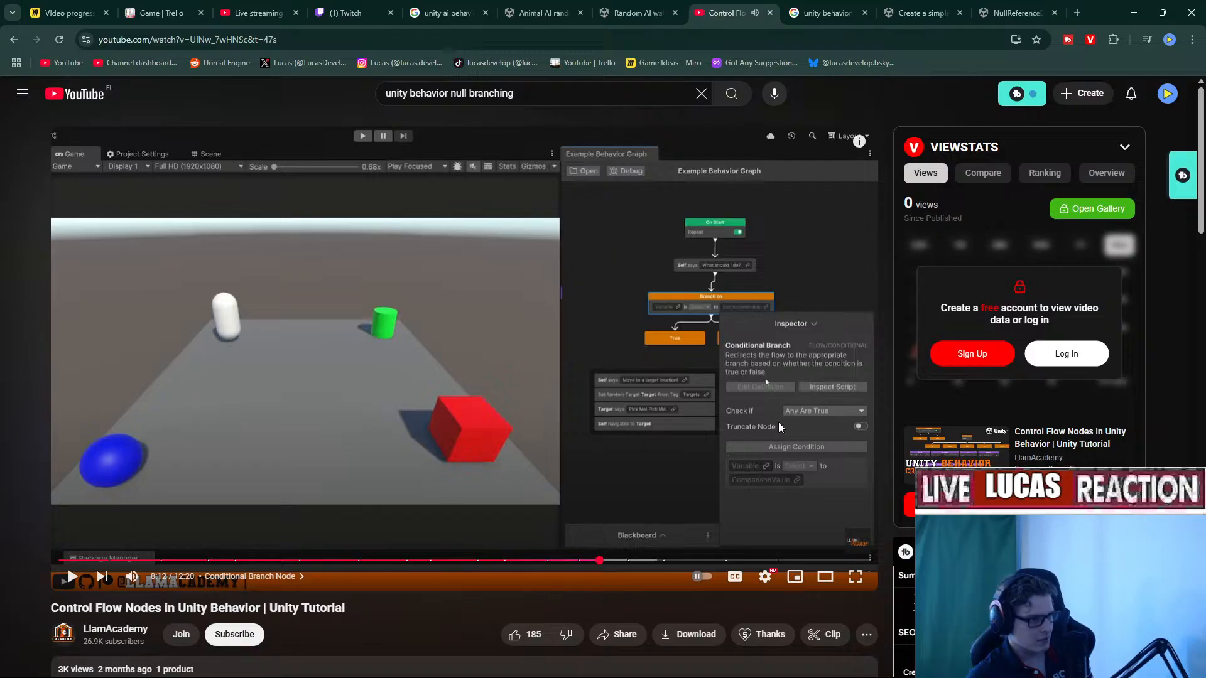
click(781, 422)
click(808, 405)
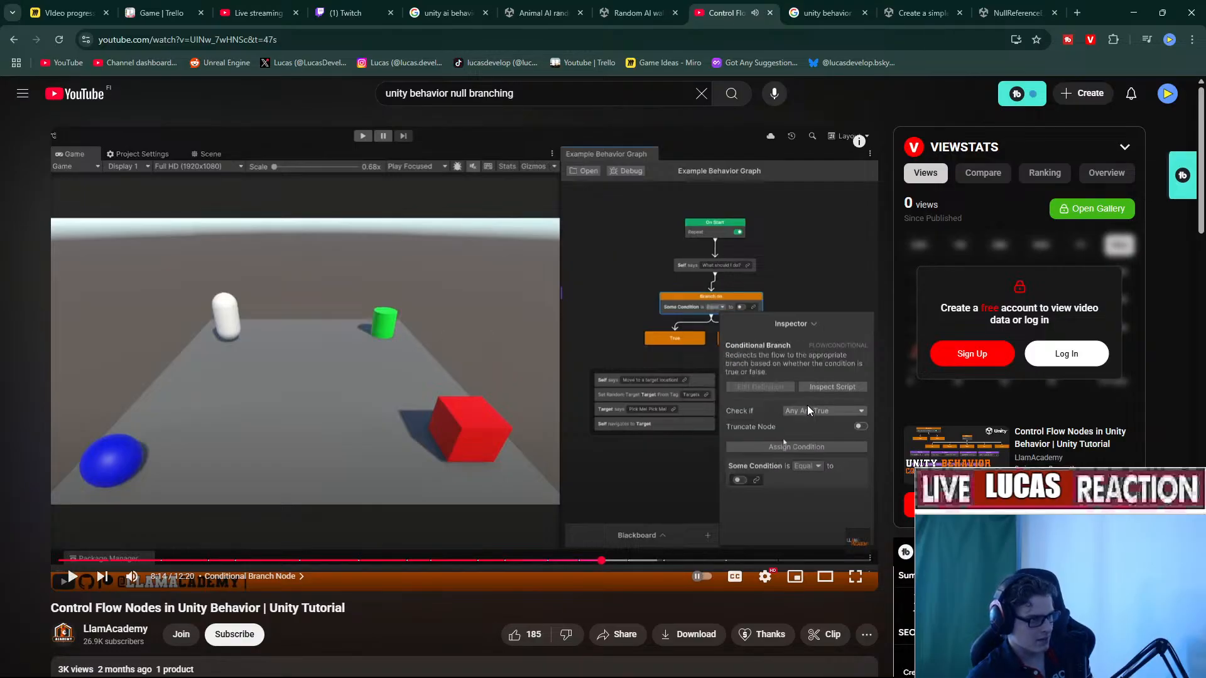
click(600, 561)
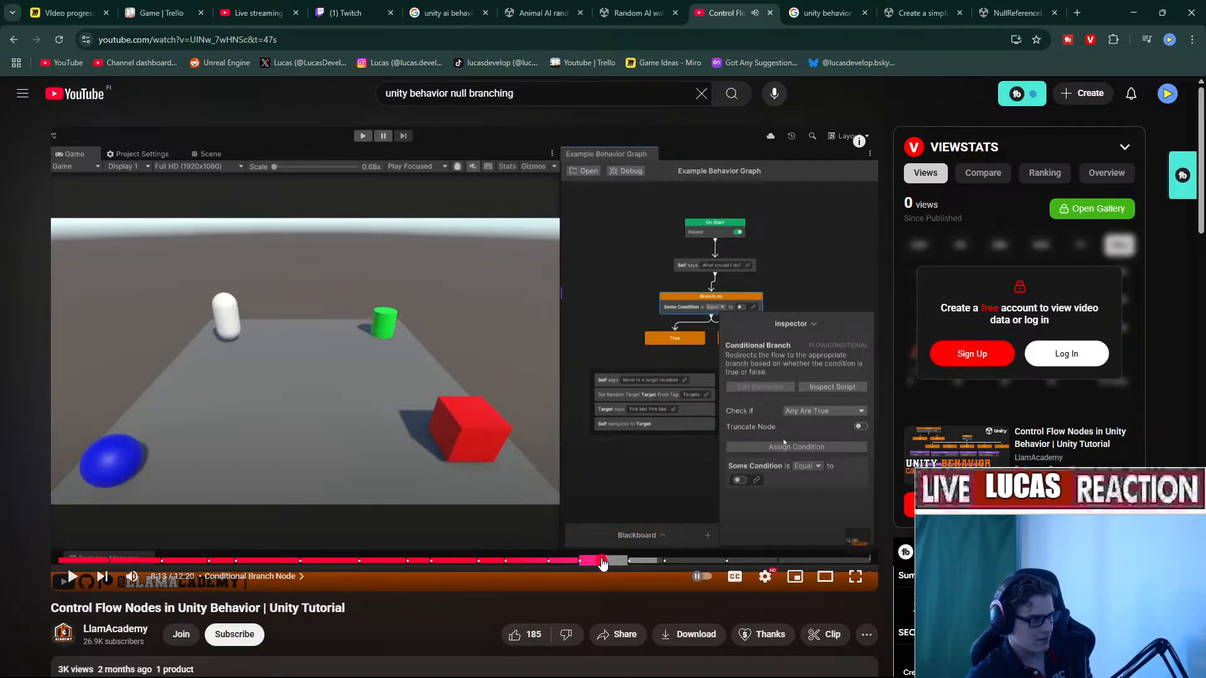
click(1131, 17)
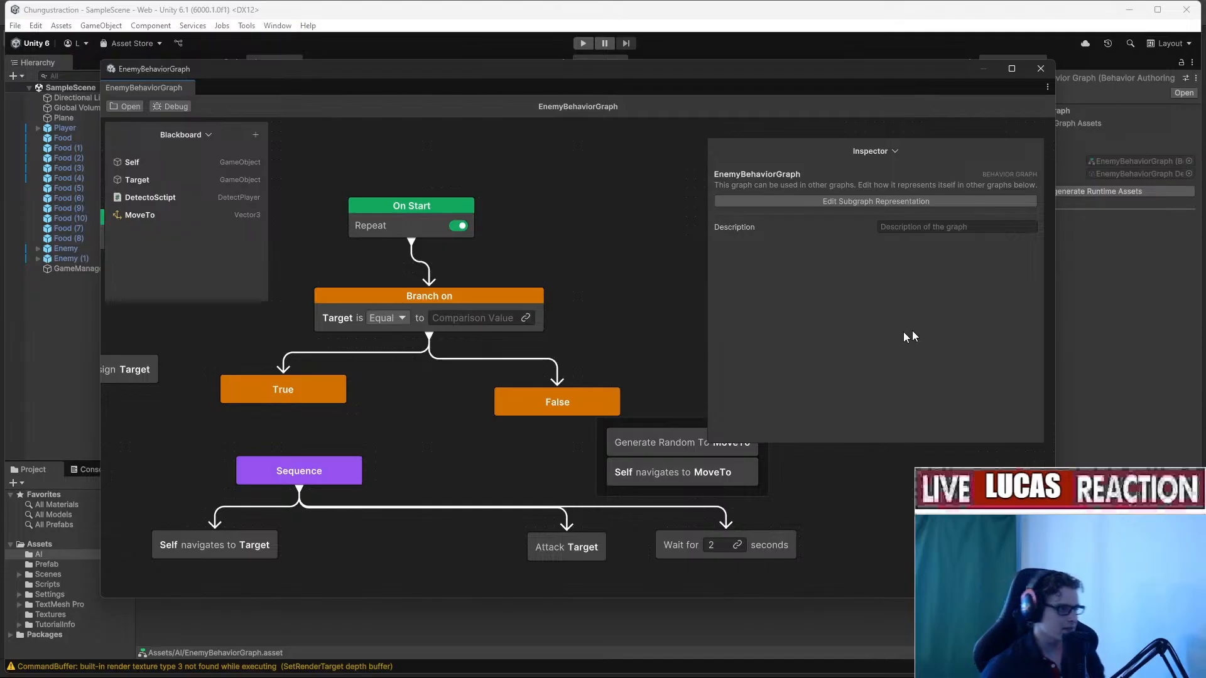
Select the Branch on node and unlink Target from its condition, leaving Variable unassigned.
key(space)
click(412, 304)
click(390, 303)
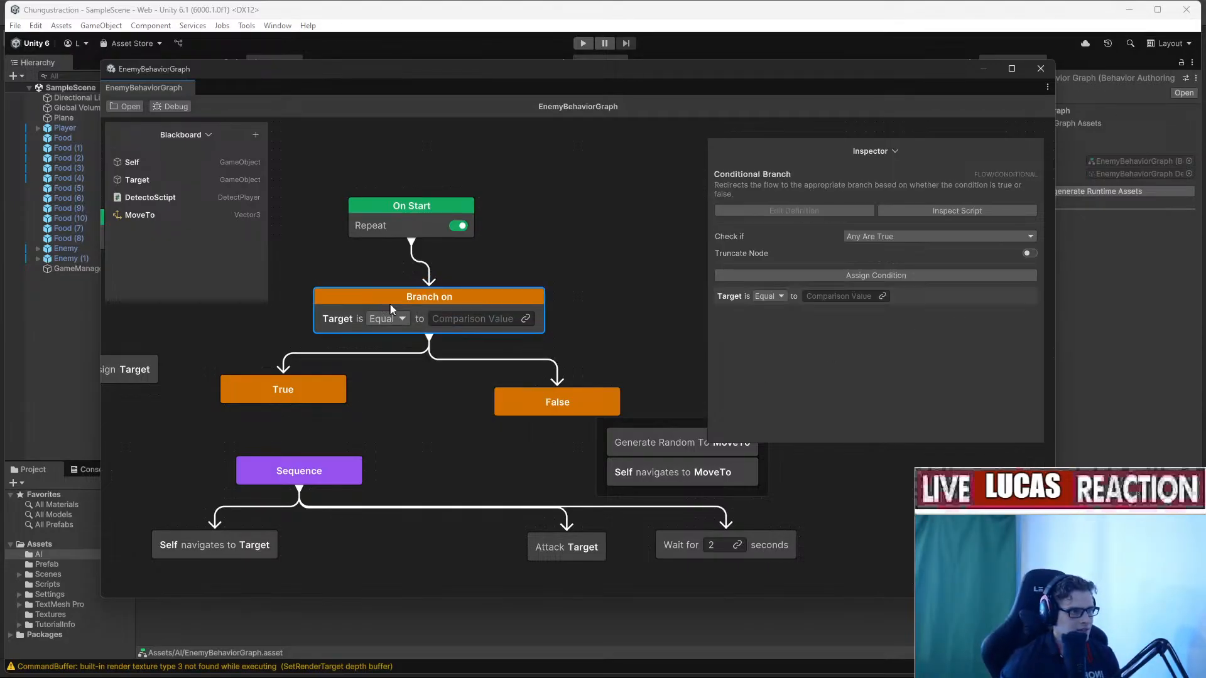
click(783, 300)
click(782, 300)
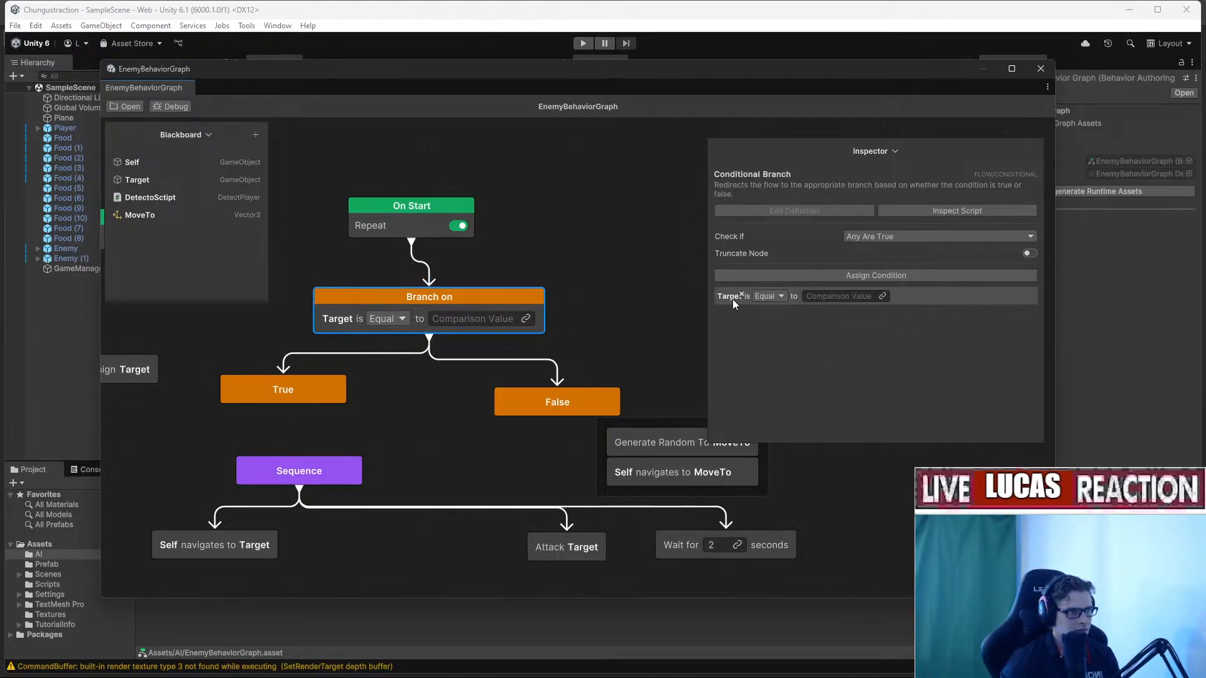
click(742, 295)
click(758, 296)
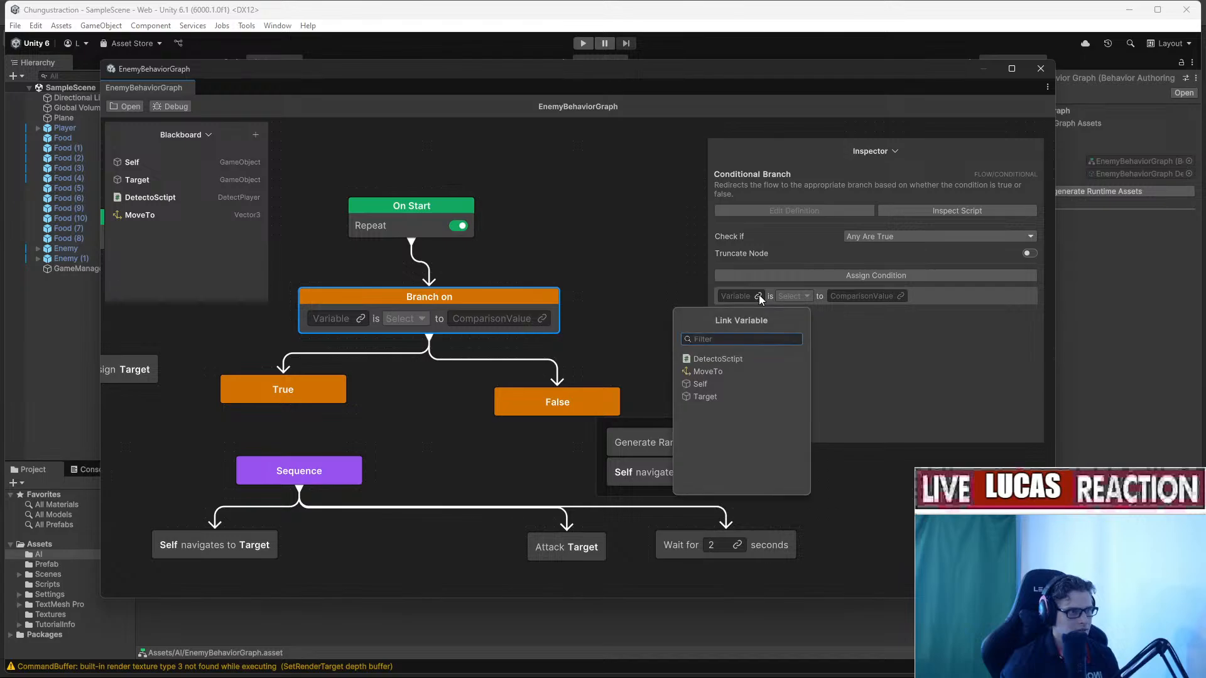
click(761, 296)
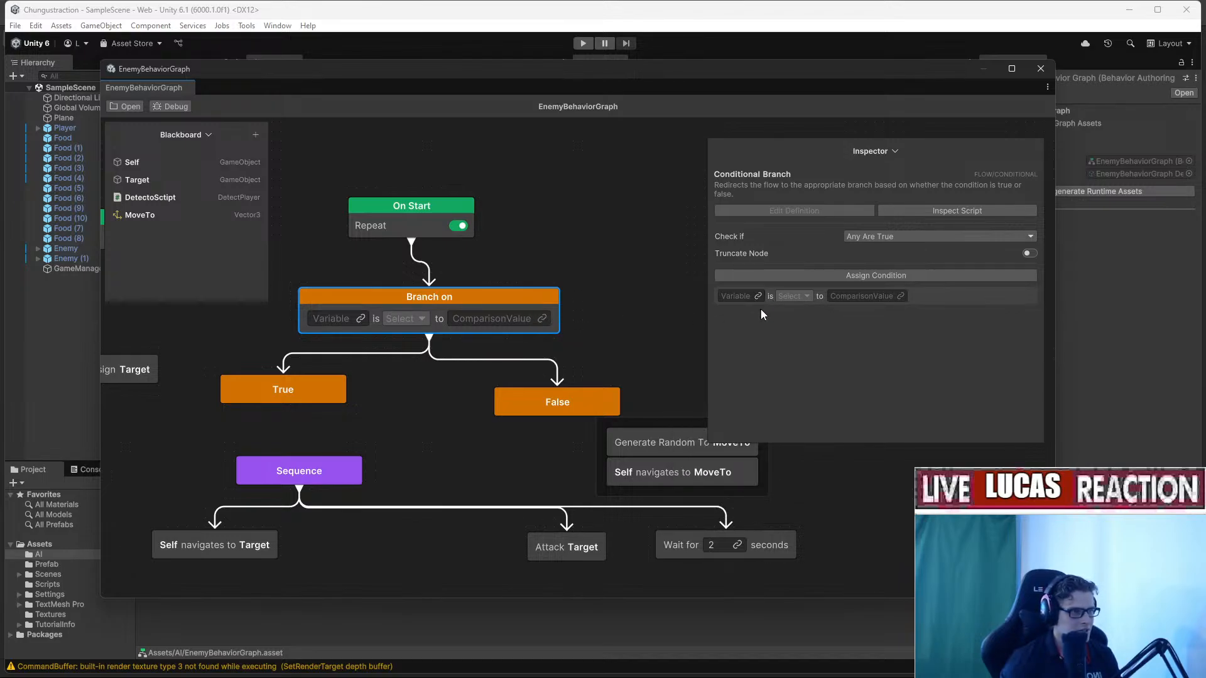
Reset the YouTube tutorial's playback speed to Normal, turn captions off, and resume it.
key(alt+Tab)
click(746, 584)
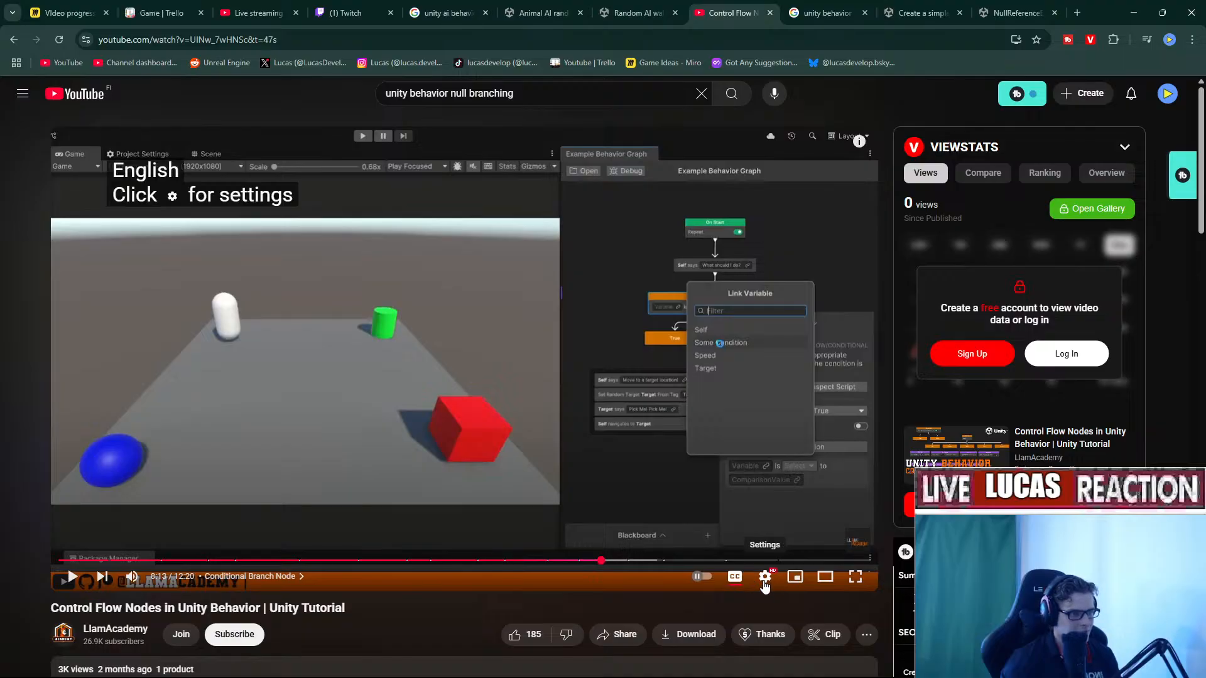
click(765, 576)
click(842, 510)
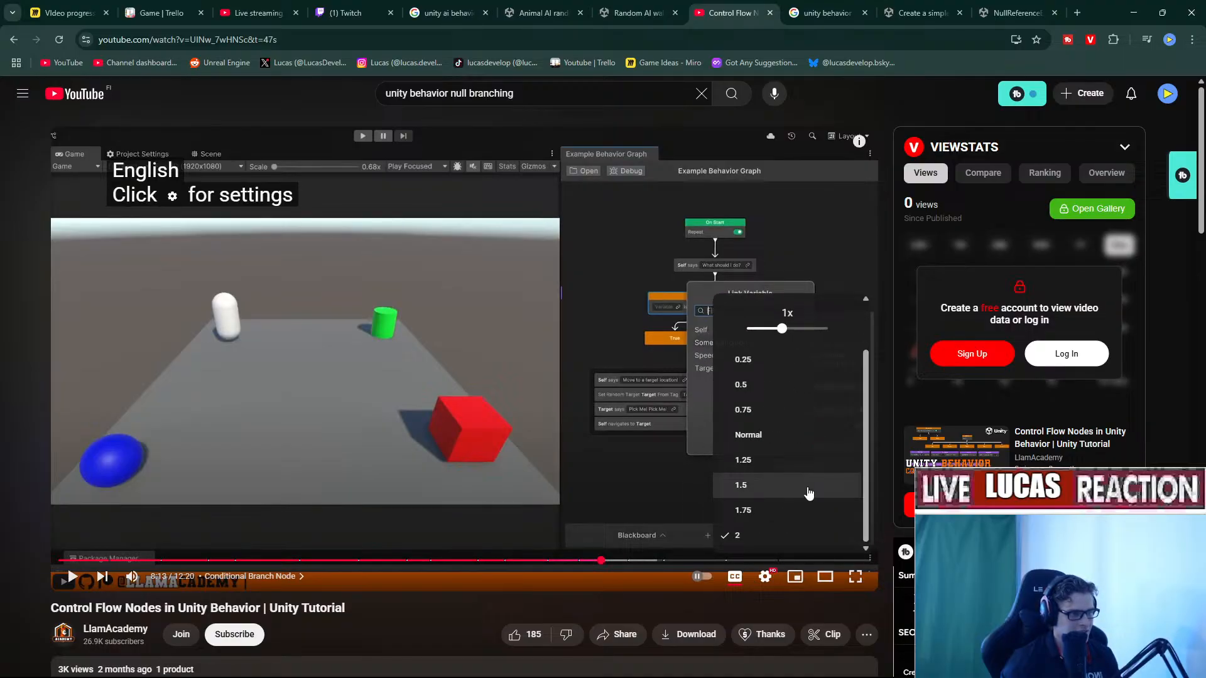
click(797, 432)
click(734, 577)
click(571, 439)
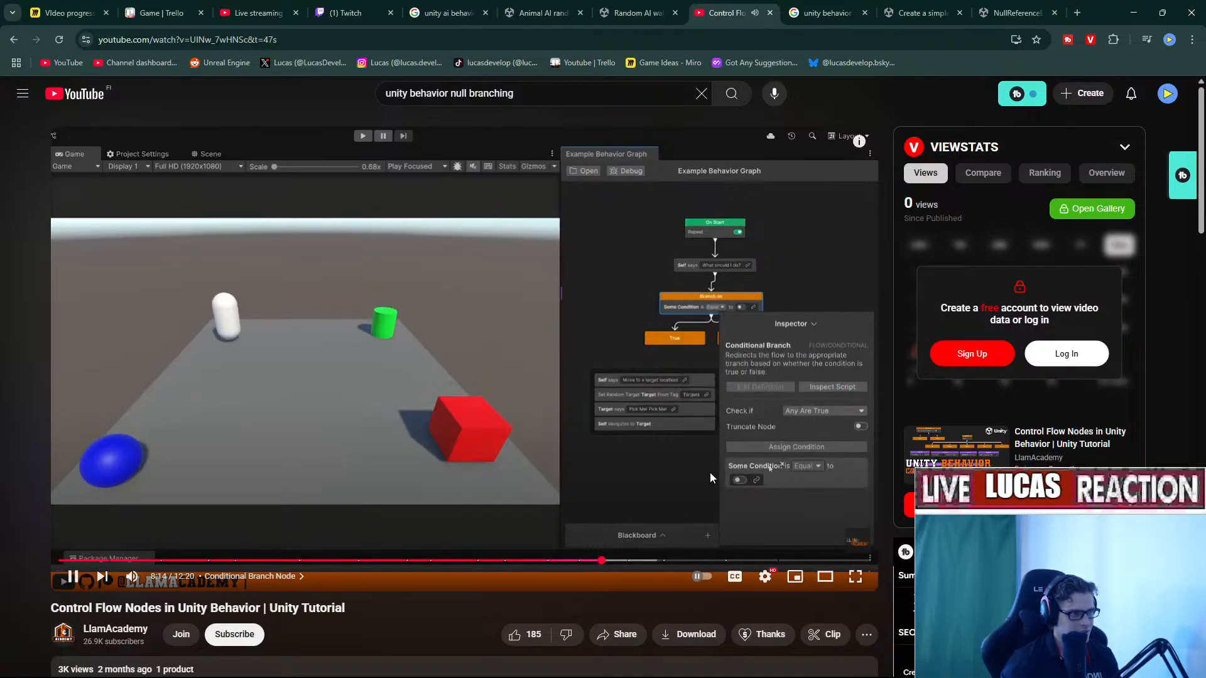
key(alt+Tab)
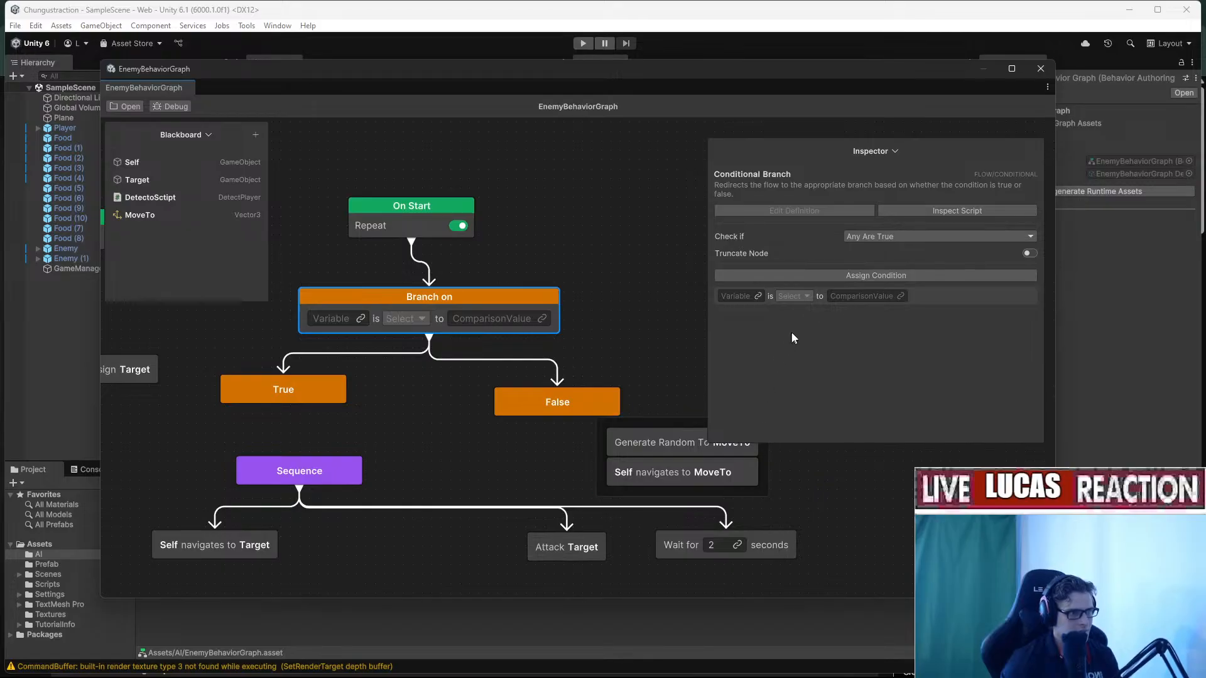
click(867, 276)
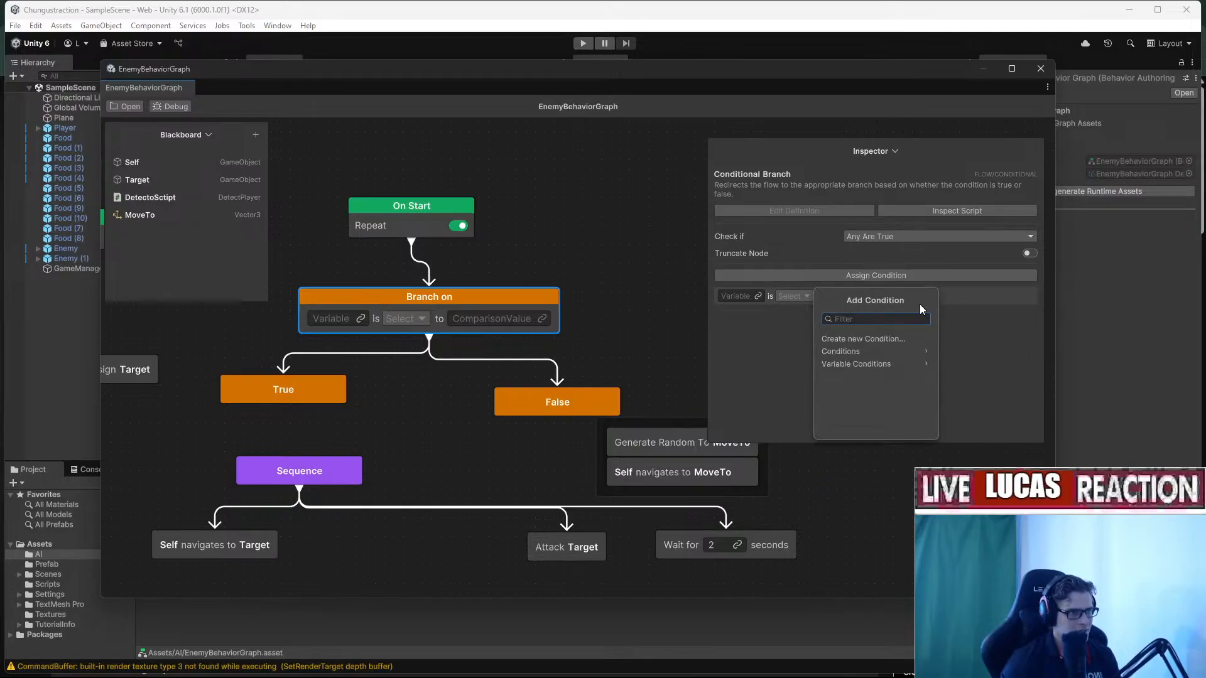
Add a second Variable Comparison condition from Variable Conditions to the Branch on node.
click(890, 352)
click(793, 368)
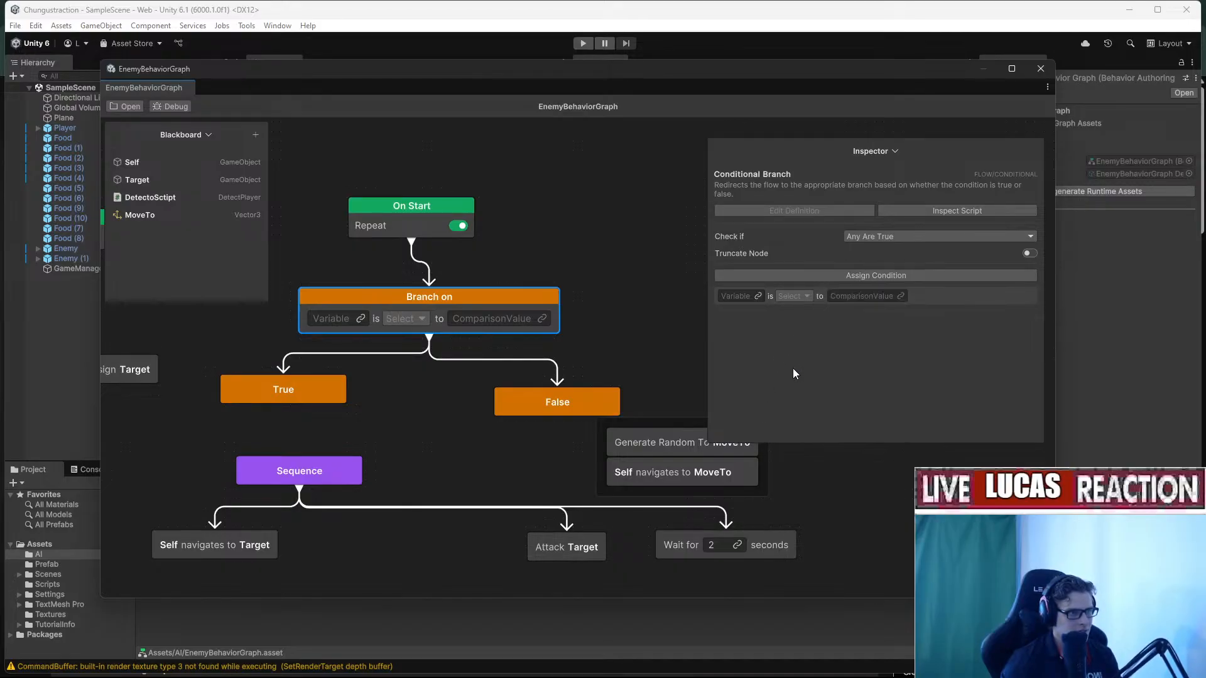
click(821, 277)
click(876, 367)
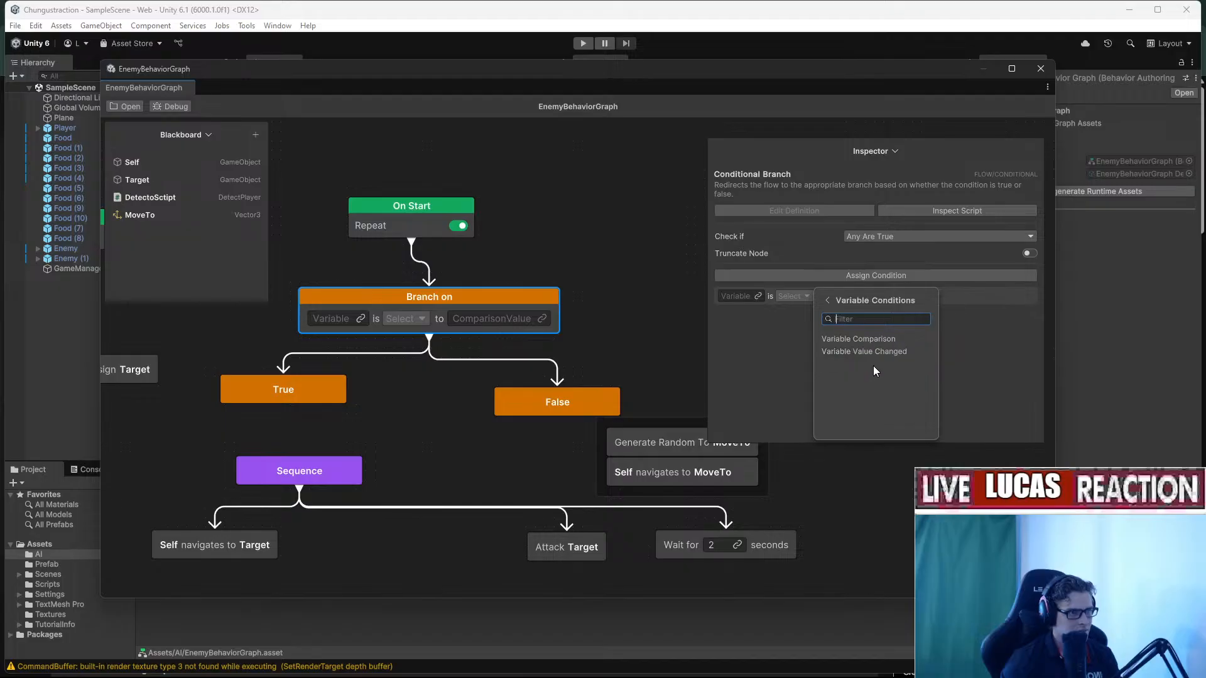
click(902, 339)
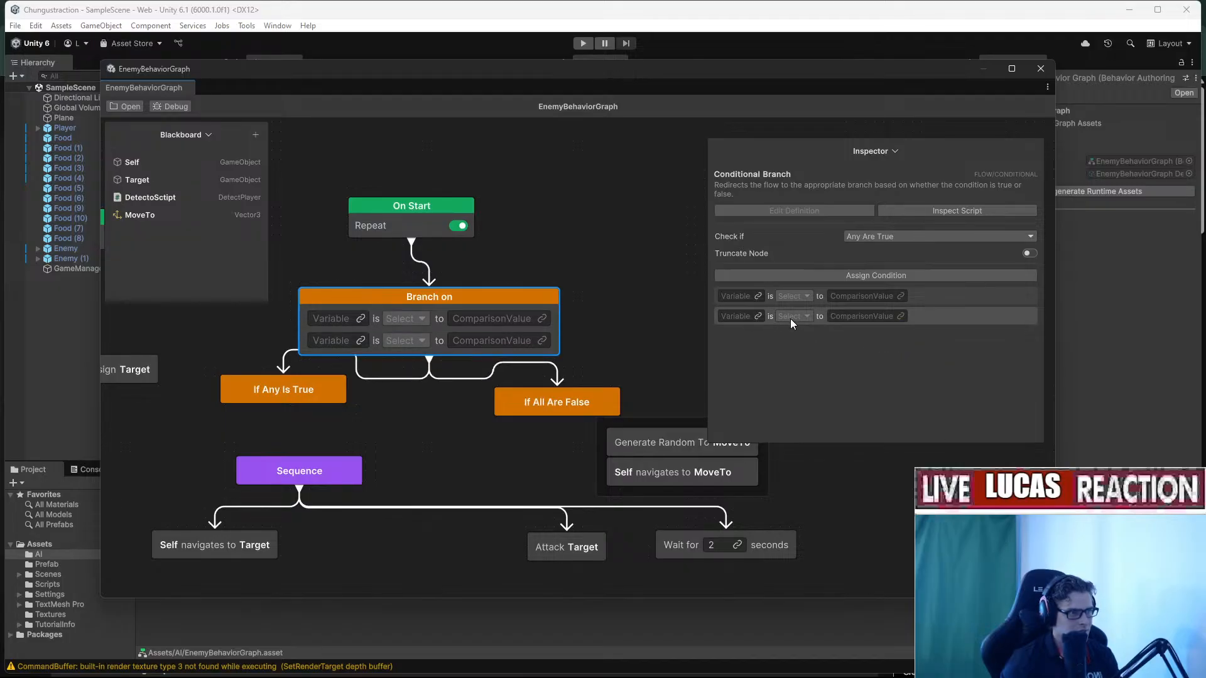
Switch to the YouTube tutorial and briefly play, then pause it.
key(alt+Tab)
click(721, 417)
click(797, 414)
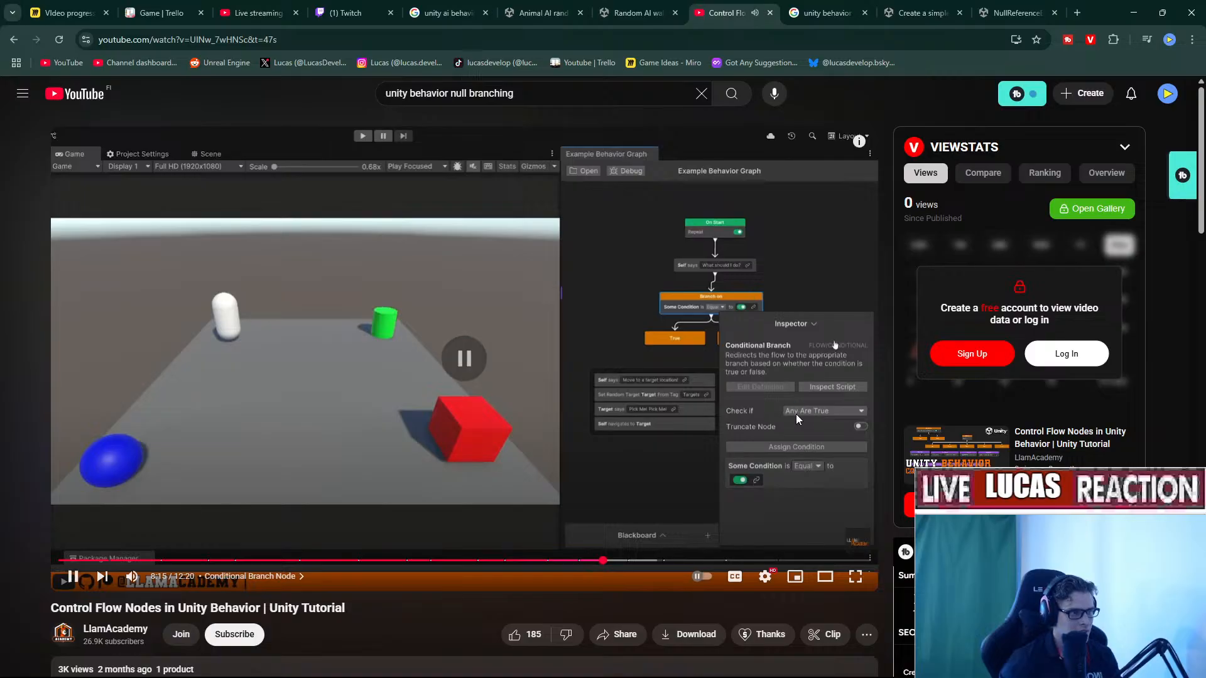
Rewind the tutorial to its Link Variable list at 8:13, pause, and return to Unity.
key(Left)
key(space)
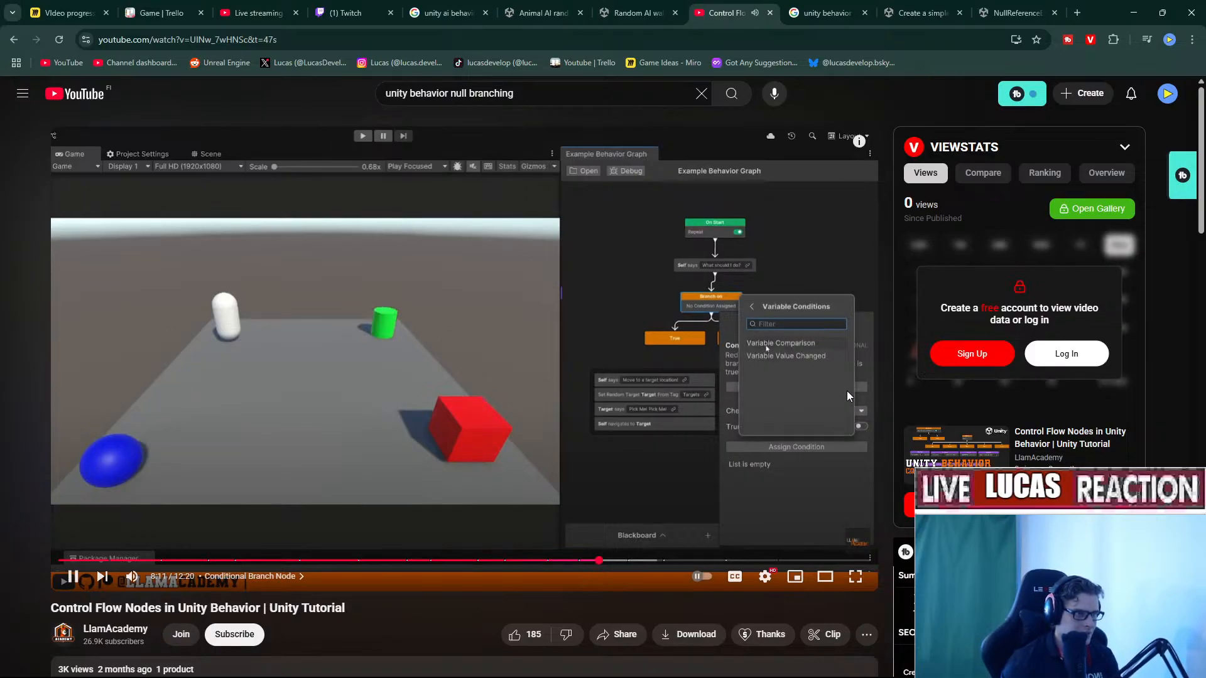
click(847, 391)
click(855, 458)
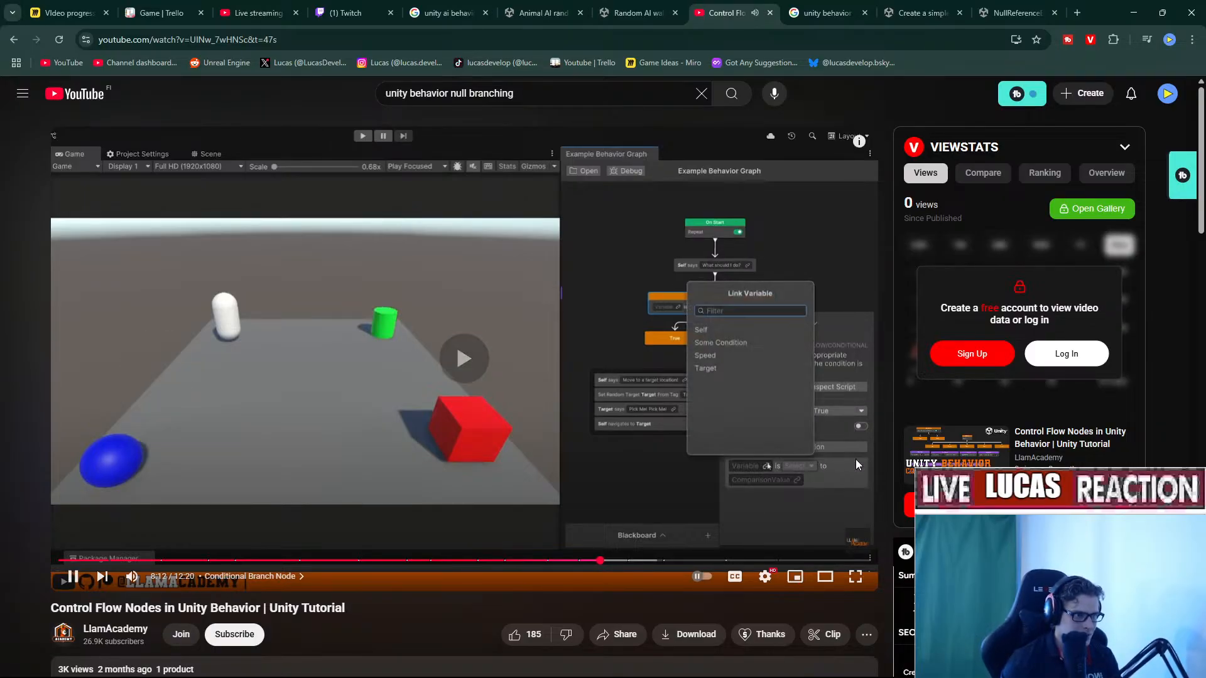
click(804, 412)
click(794, 379)
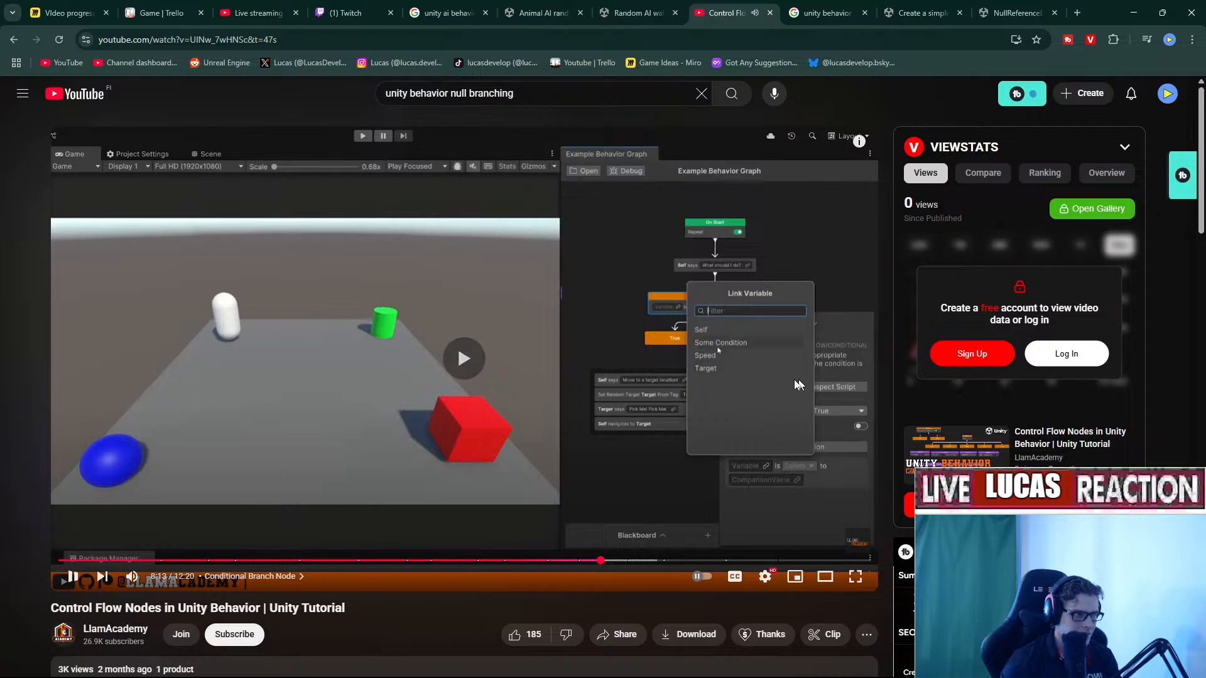
click(804, 378)
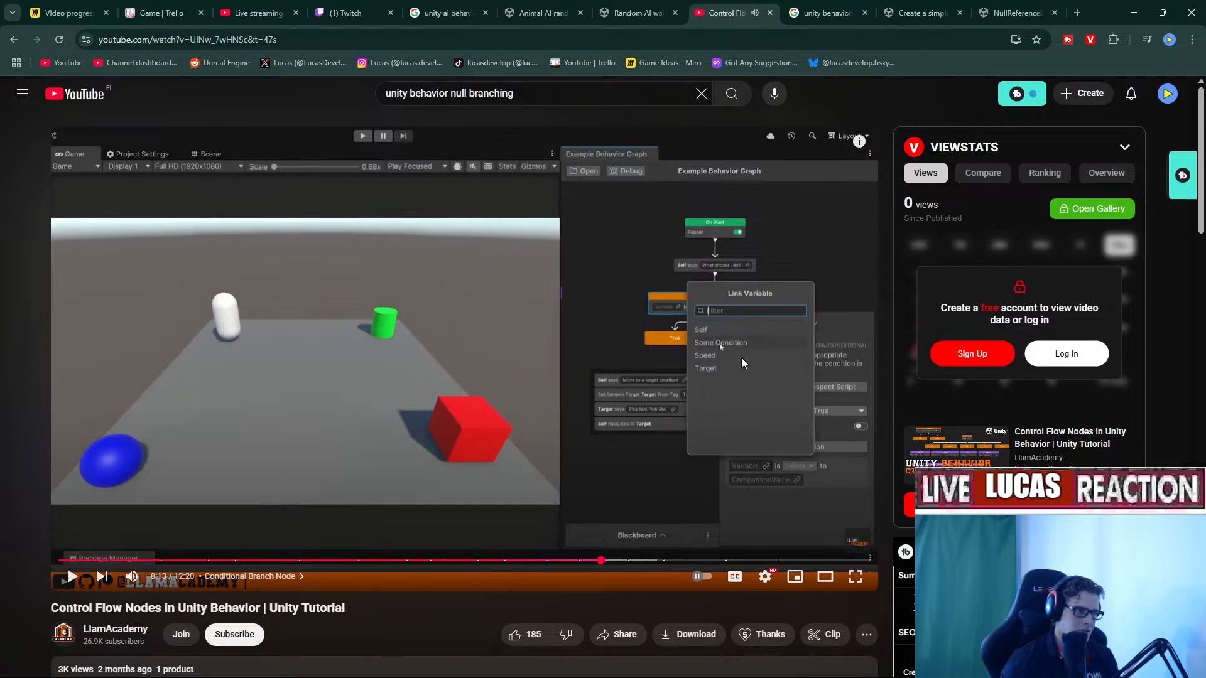
key(alt+Tab)
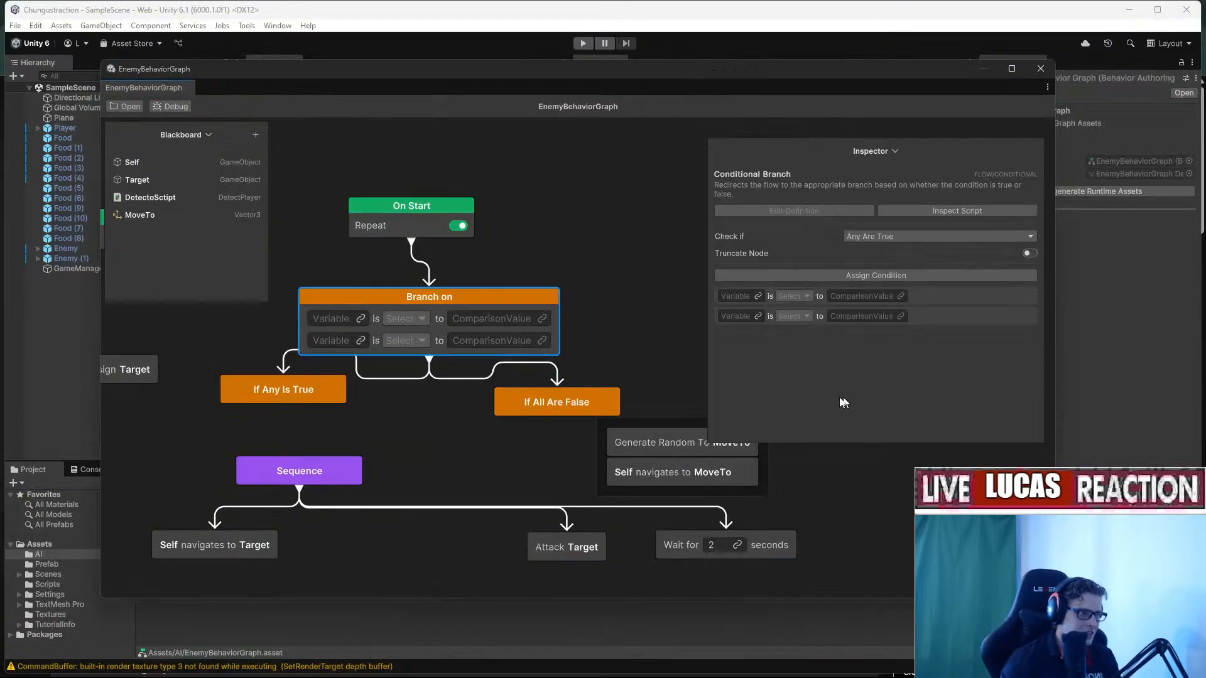
Link the Target variable to the branch's first condition.
click(757, 296)
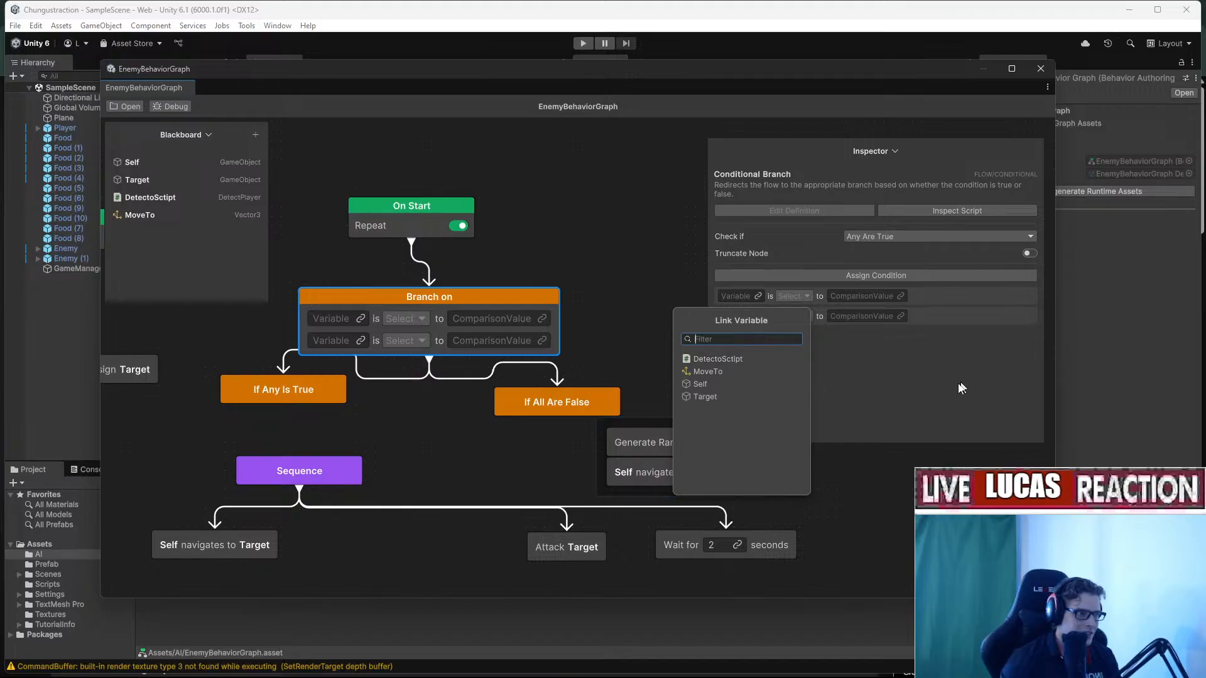
text(some)
click(891, 368)
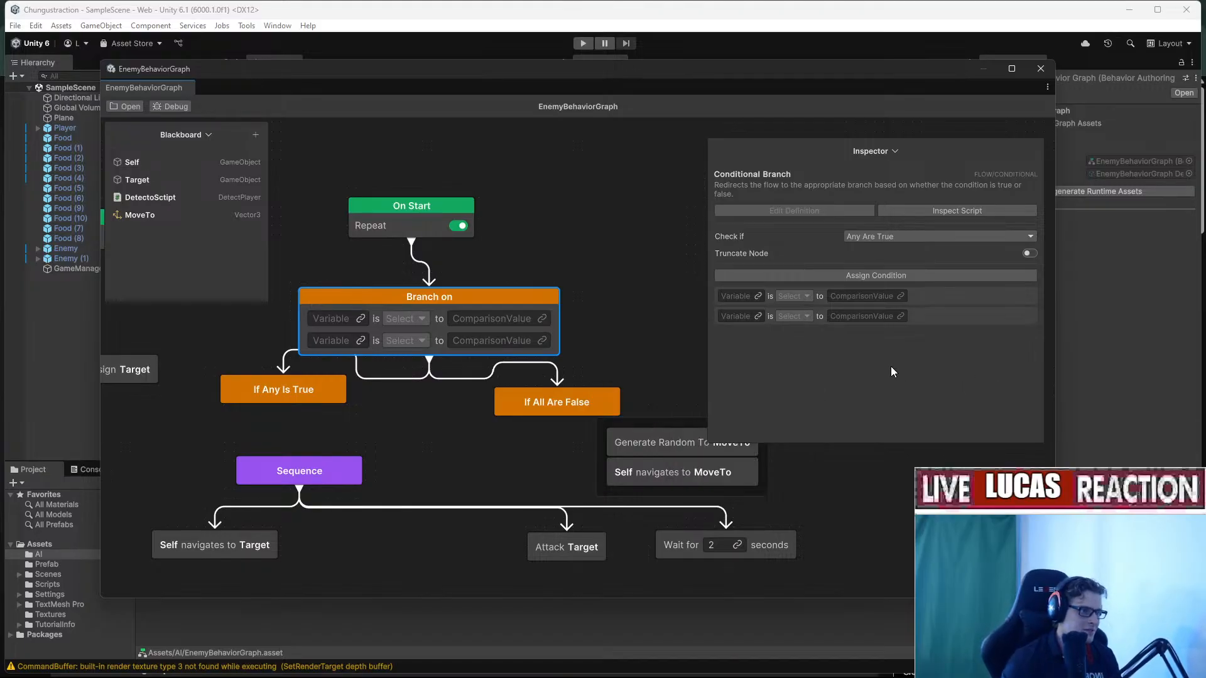
click(757, 296)
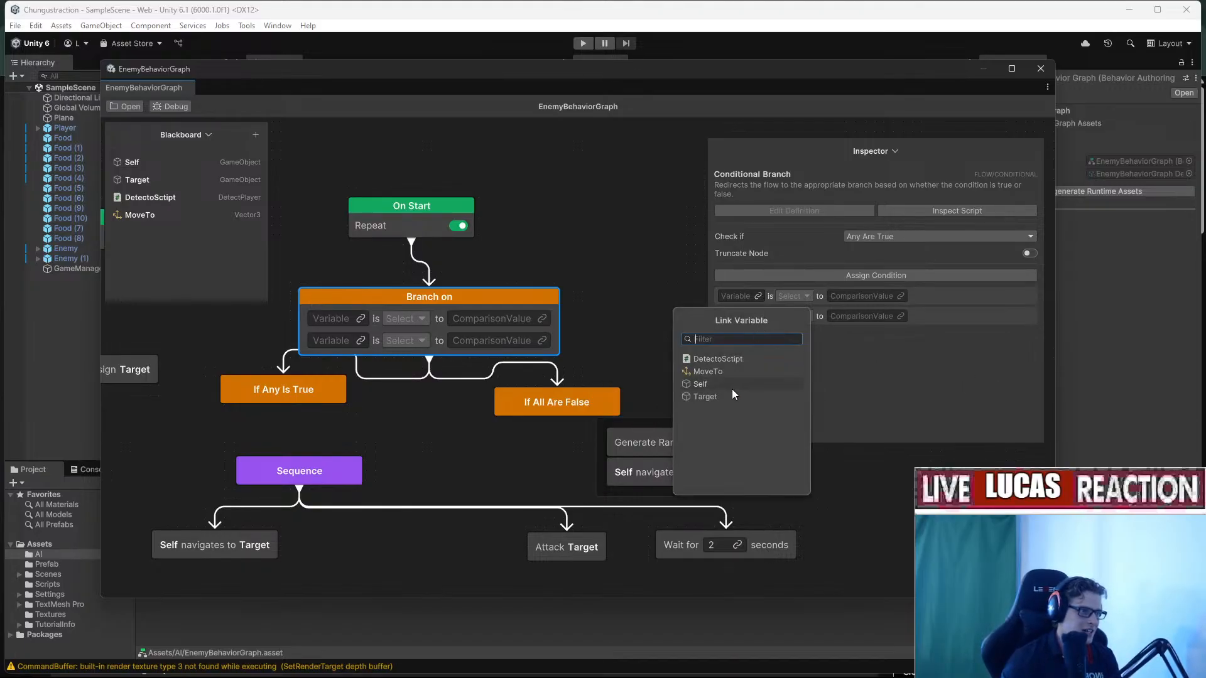
click(738, 399)
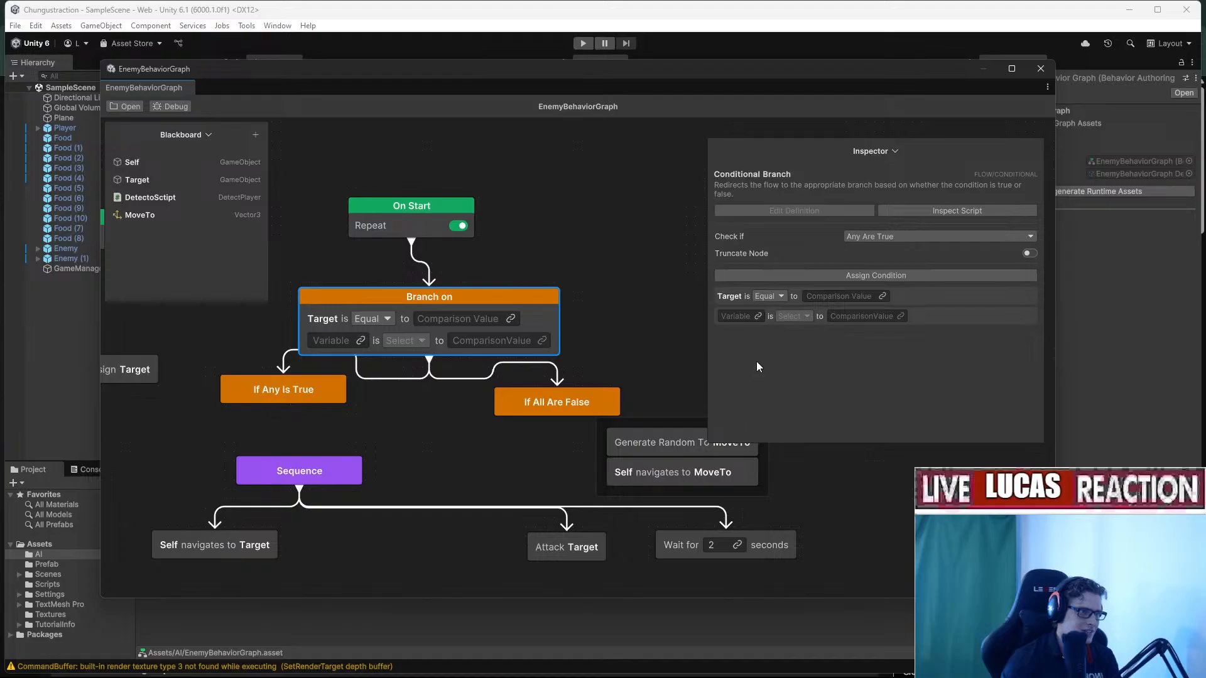
key(alt+Tab)
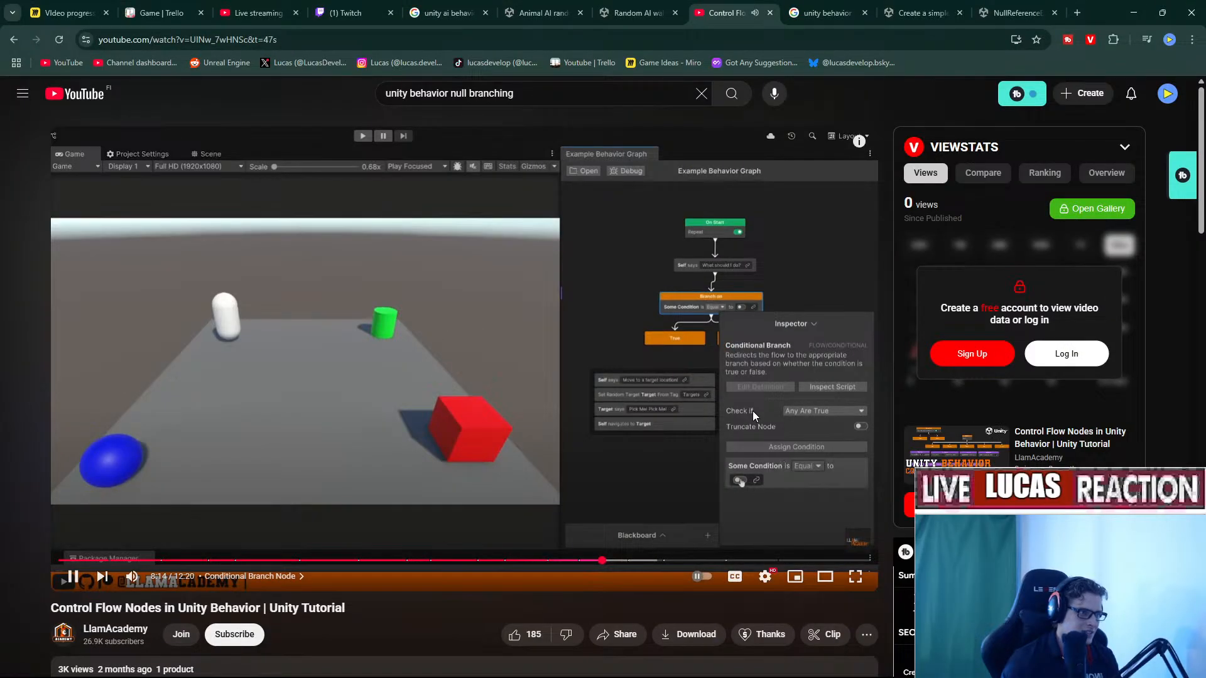
click(780, 479)
key(alt+Tab)
Compare the first condition against the Target blackboard variable, keeping Equal.
click(883, 296)
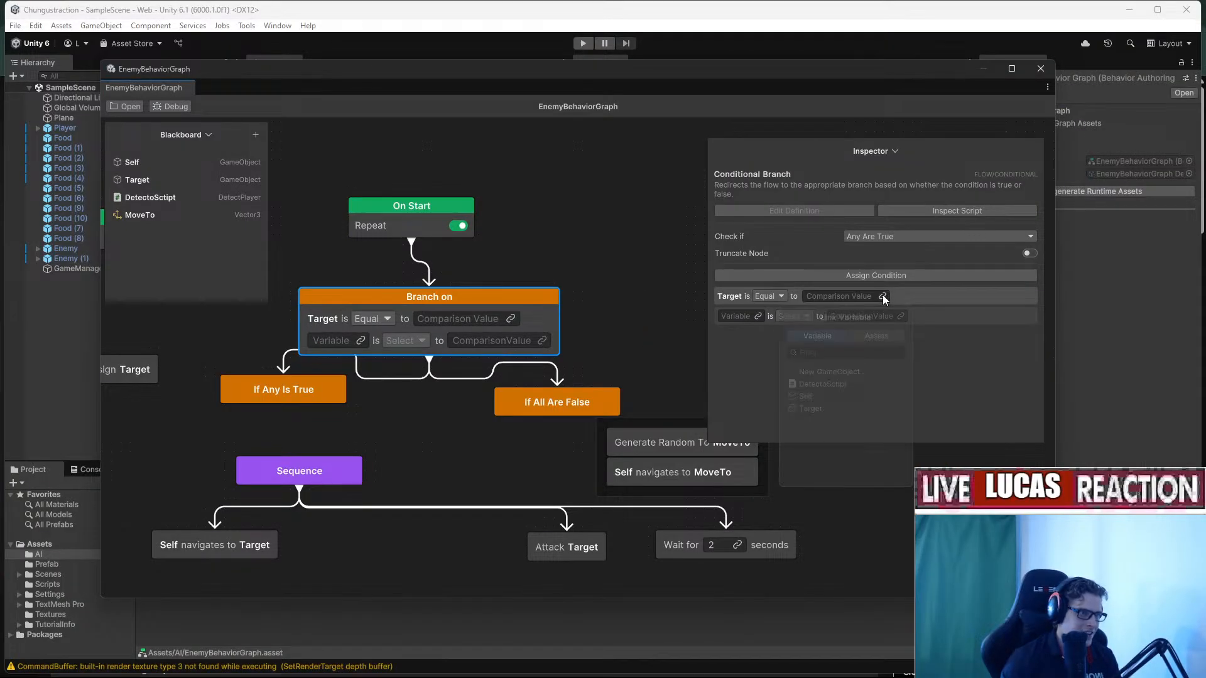
click(877, 339)
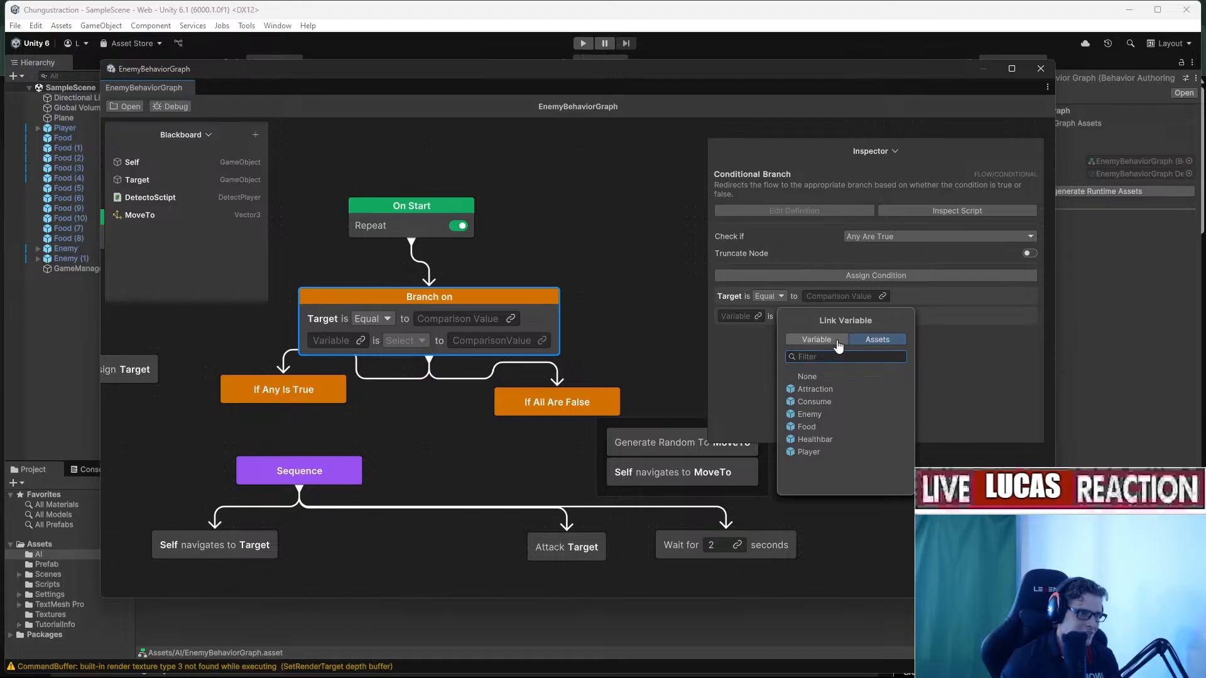
click(839, 345)
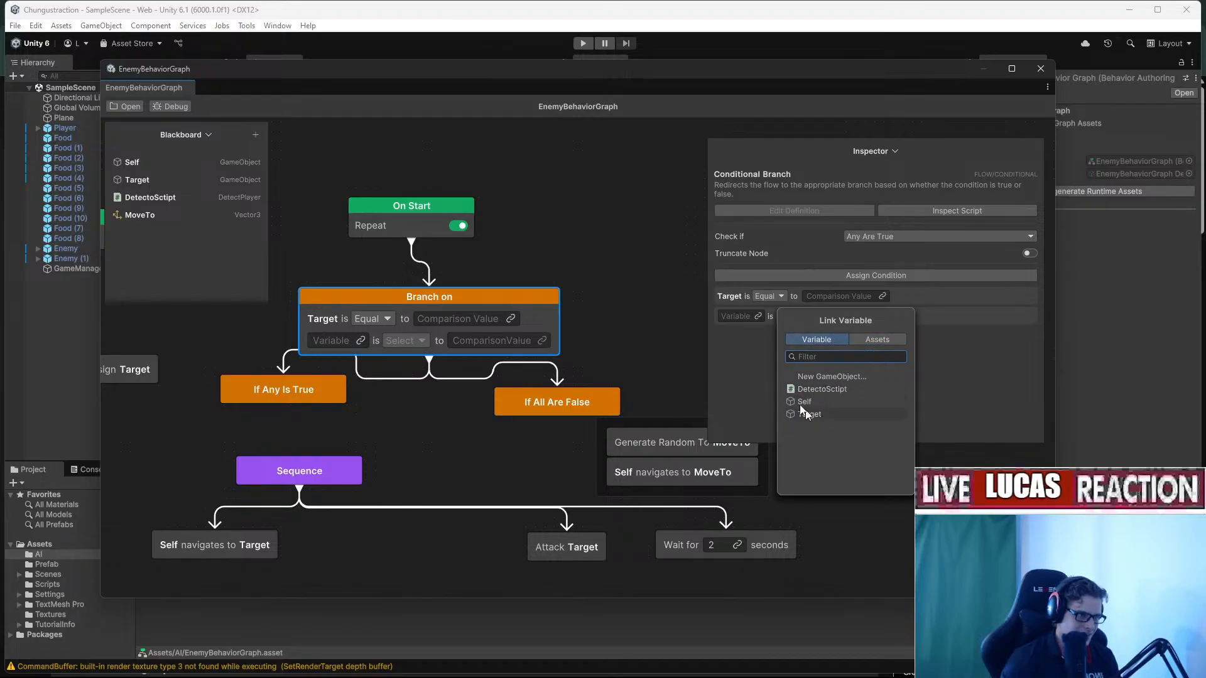
click(868, 412)
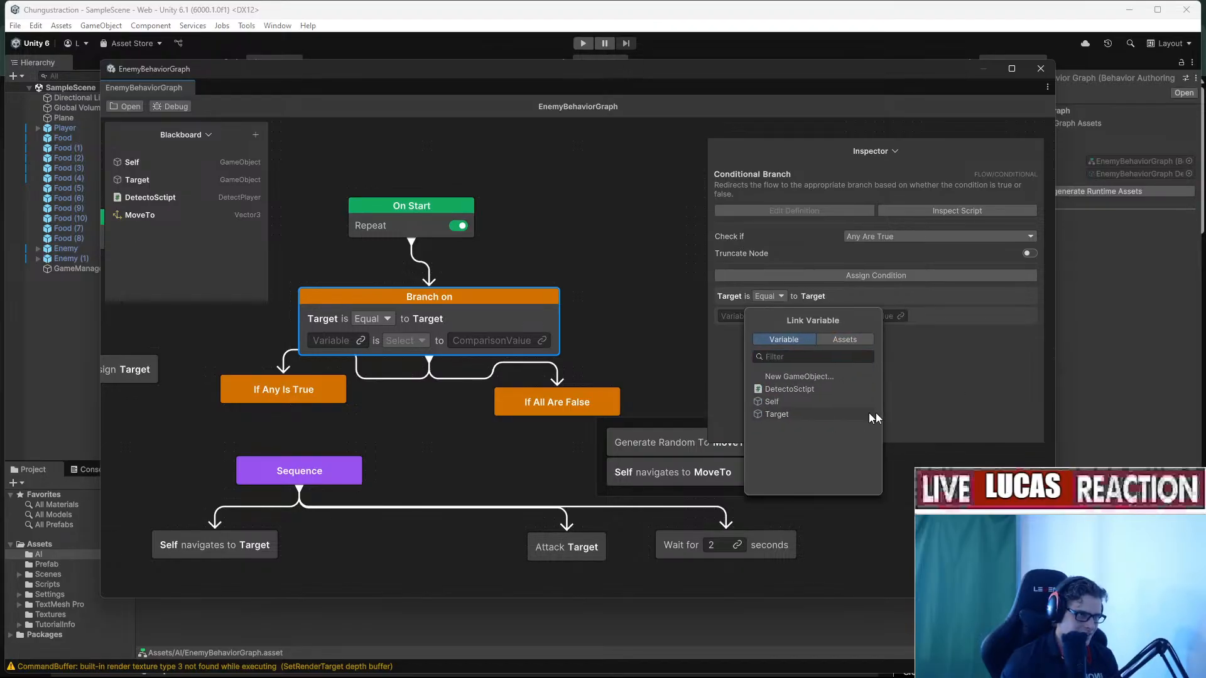
click(782, 297)
click(777, 316)
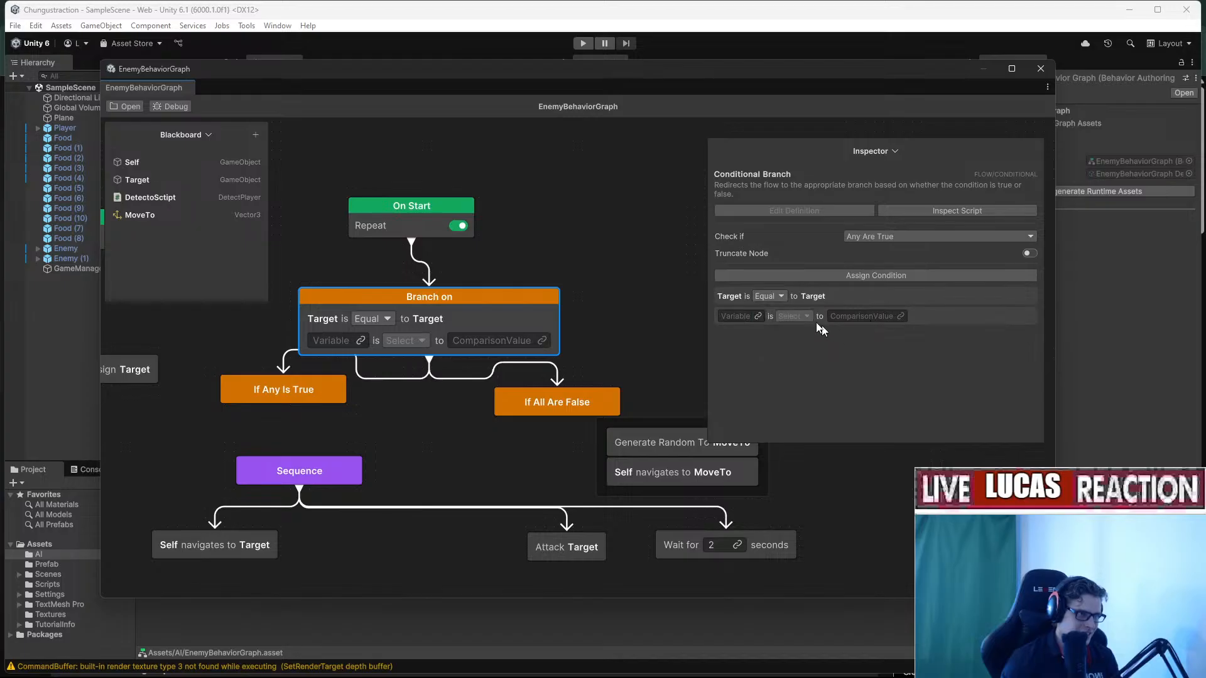
Link MoveTo to the second condition, Equal to the zero vector, replacing DetectoSctipt.
click(758, 317)
click(718, 375)
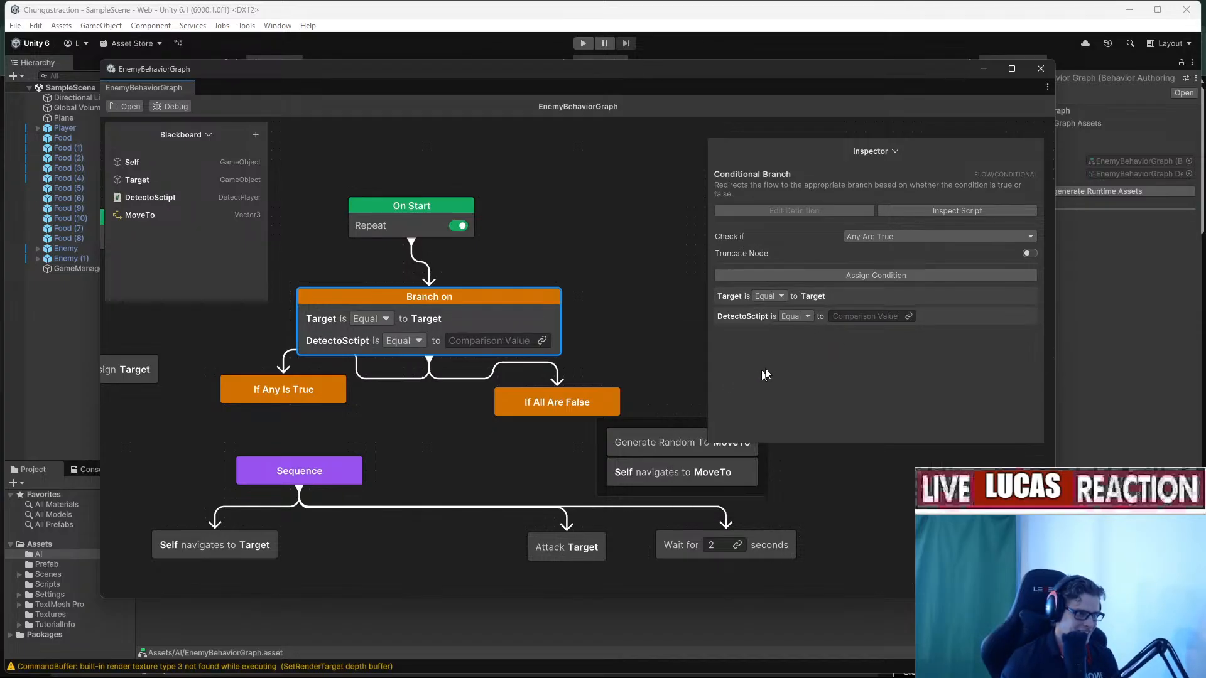
click(808, 318)
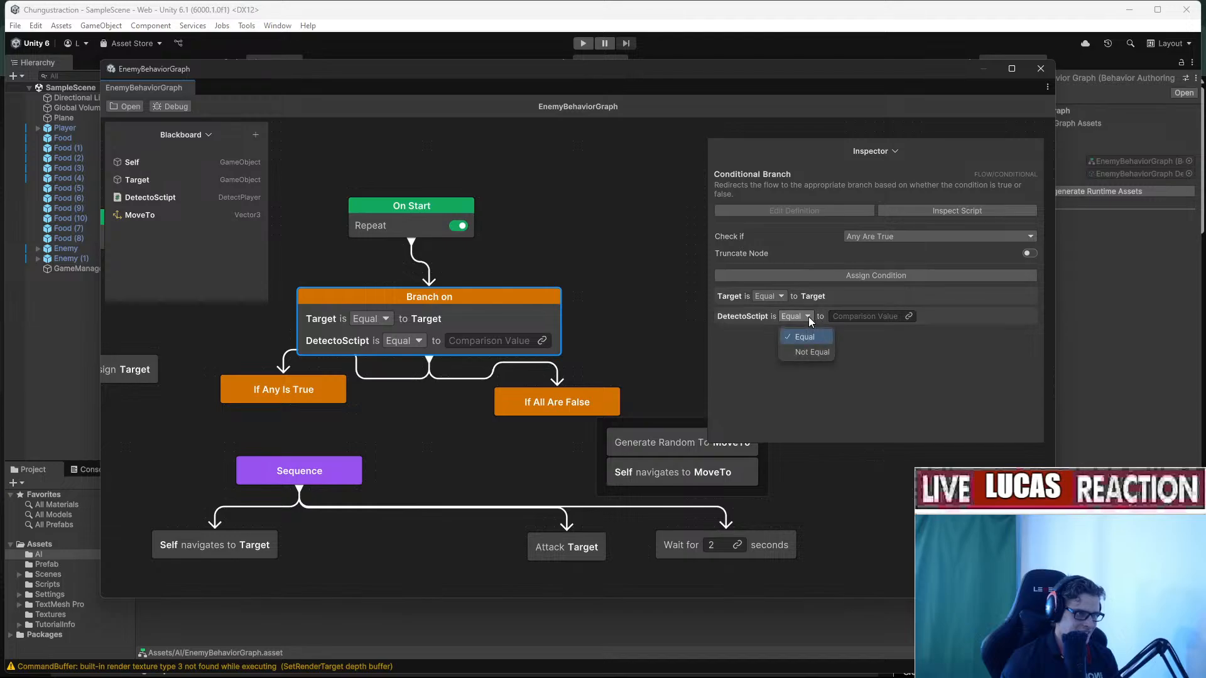
click(767, 316)
click(762, 318)
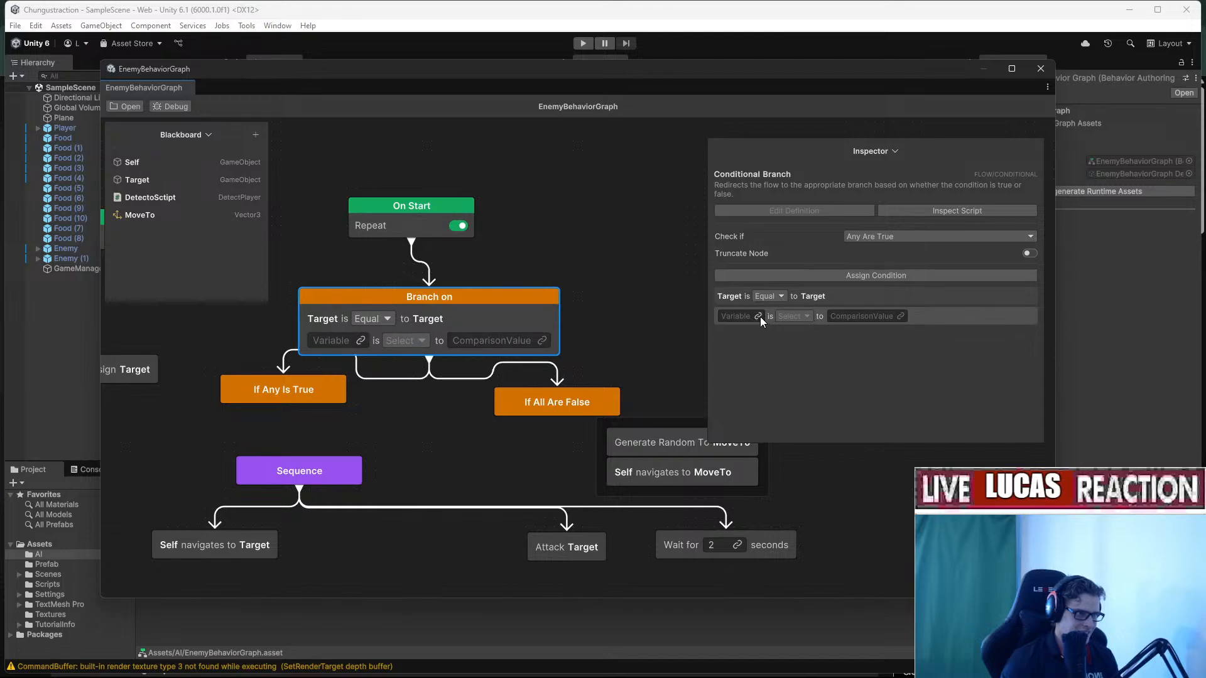
click(758, 316)
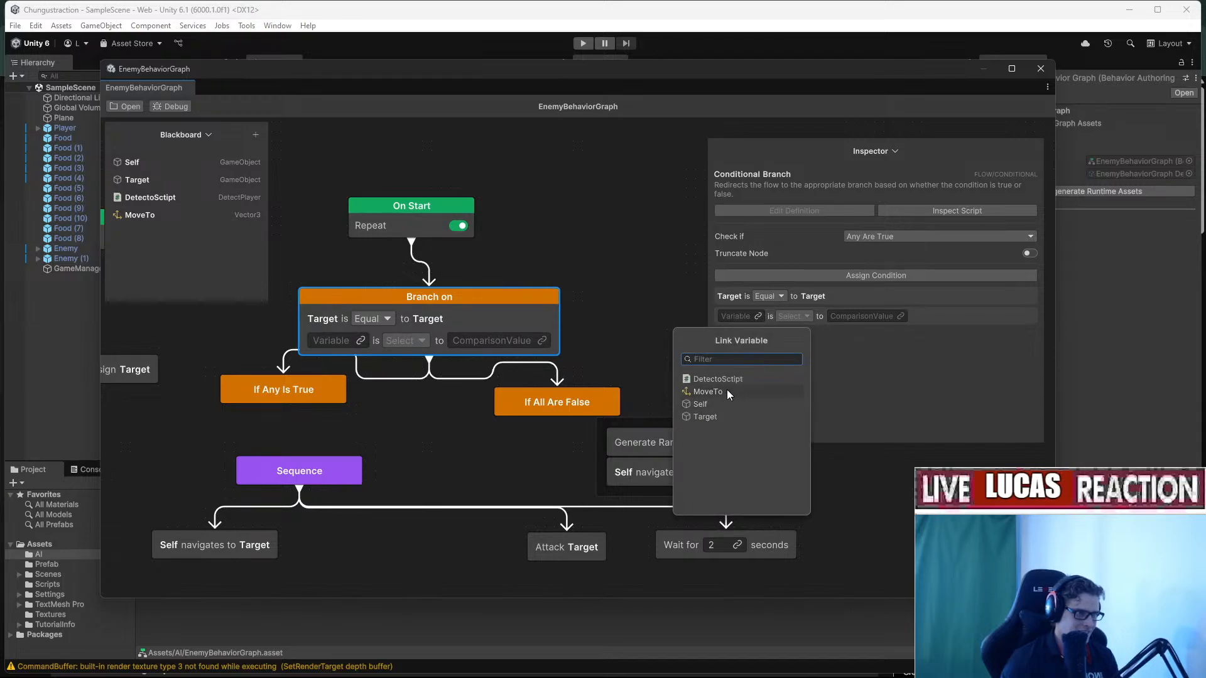
click(727, 392)
click(782, 317)
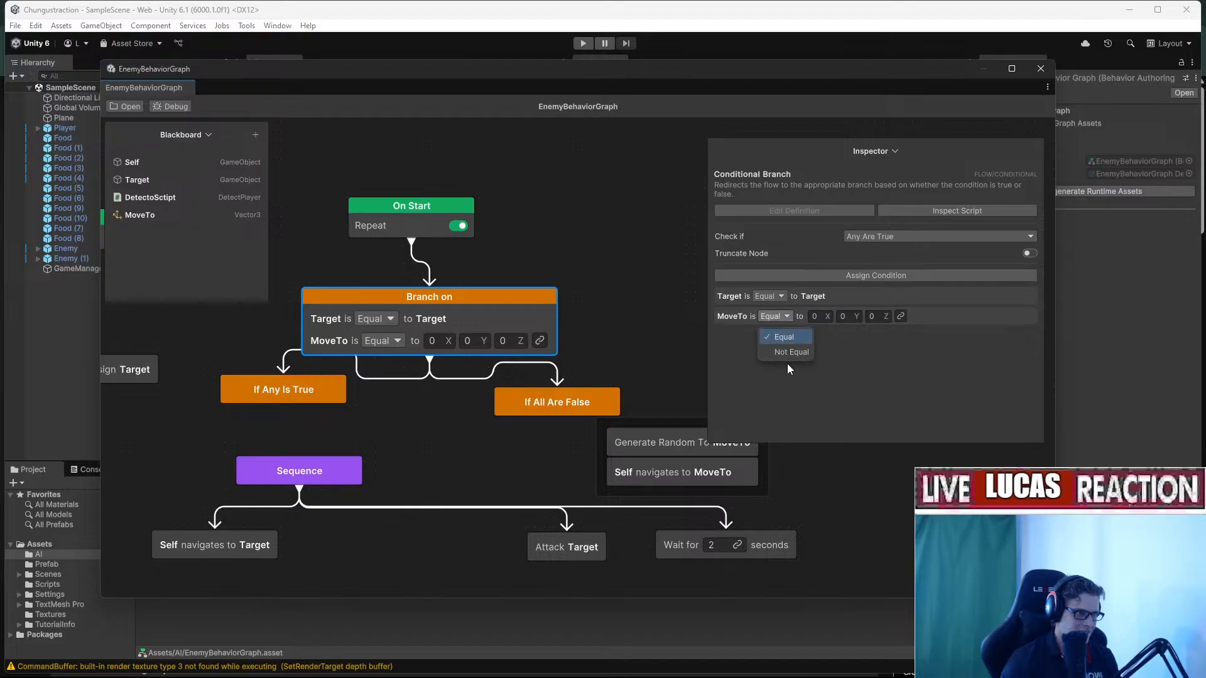
click(786, 371)
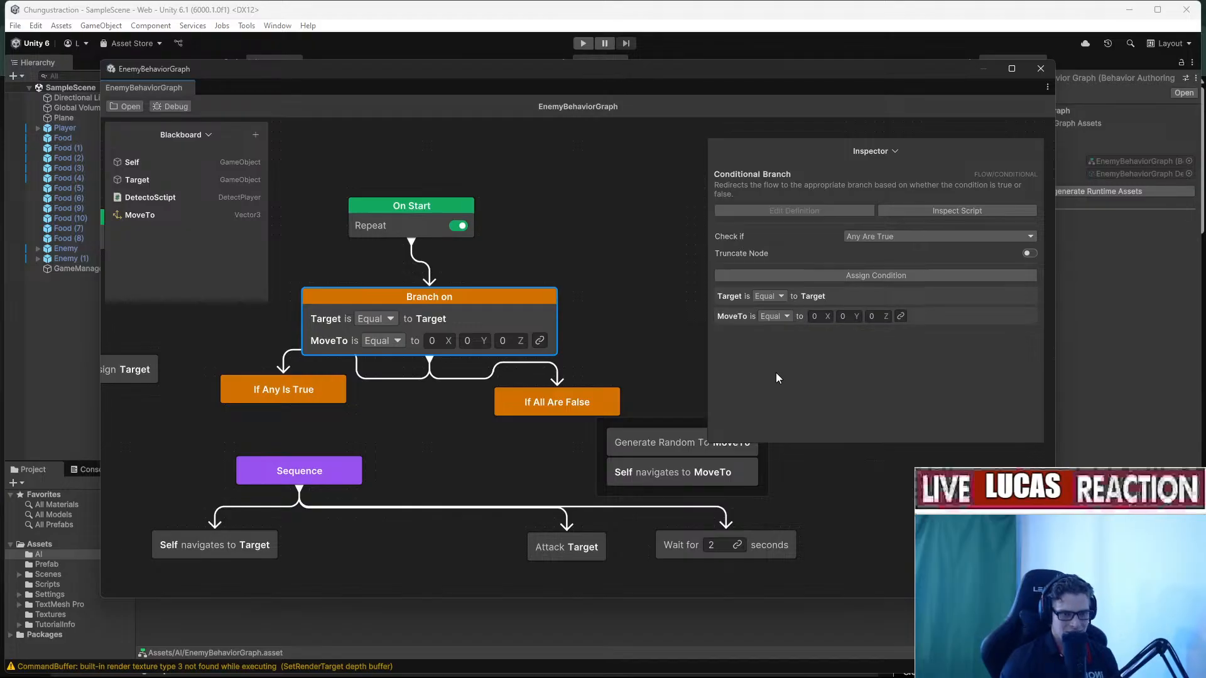
Keep Any Are True as how the Branch on node combines its conditions.
key(alt+Tab)
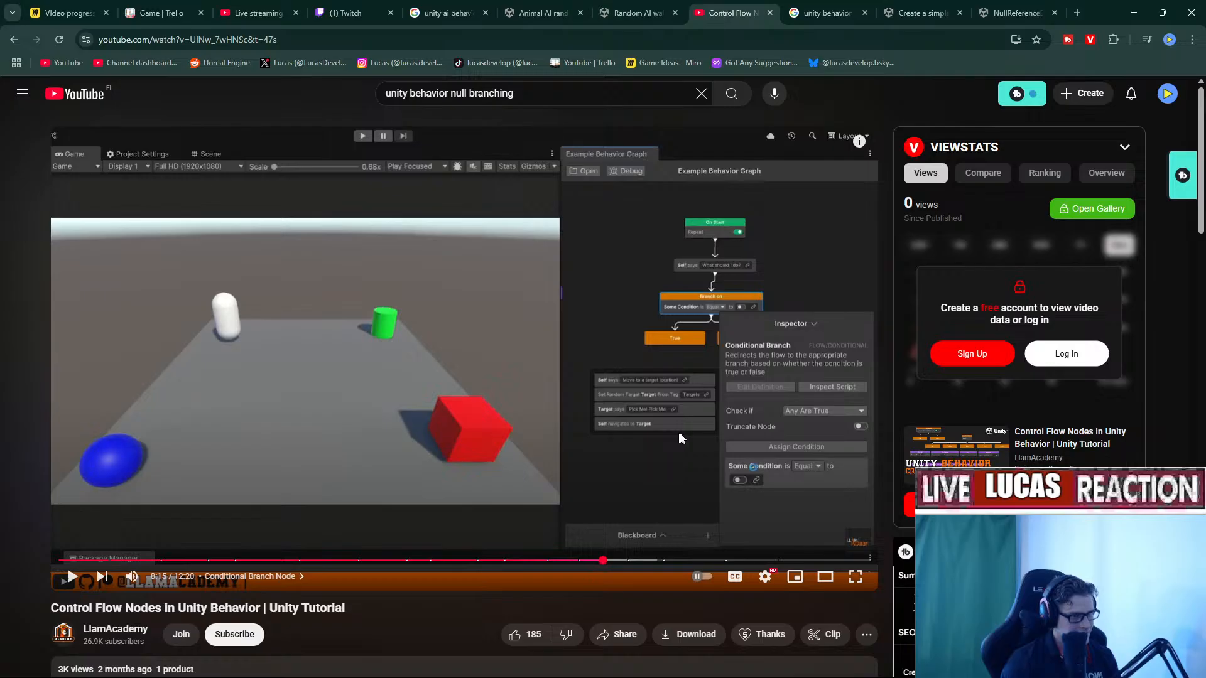
key(alt+Tab)
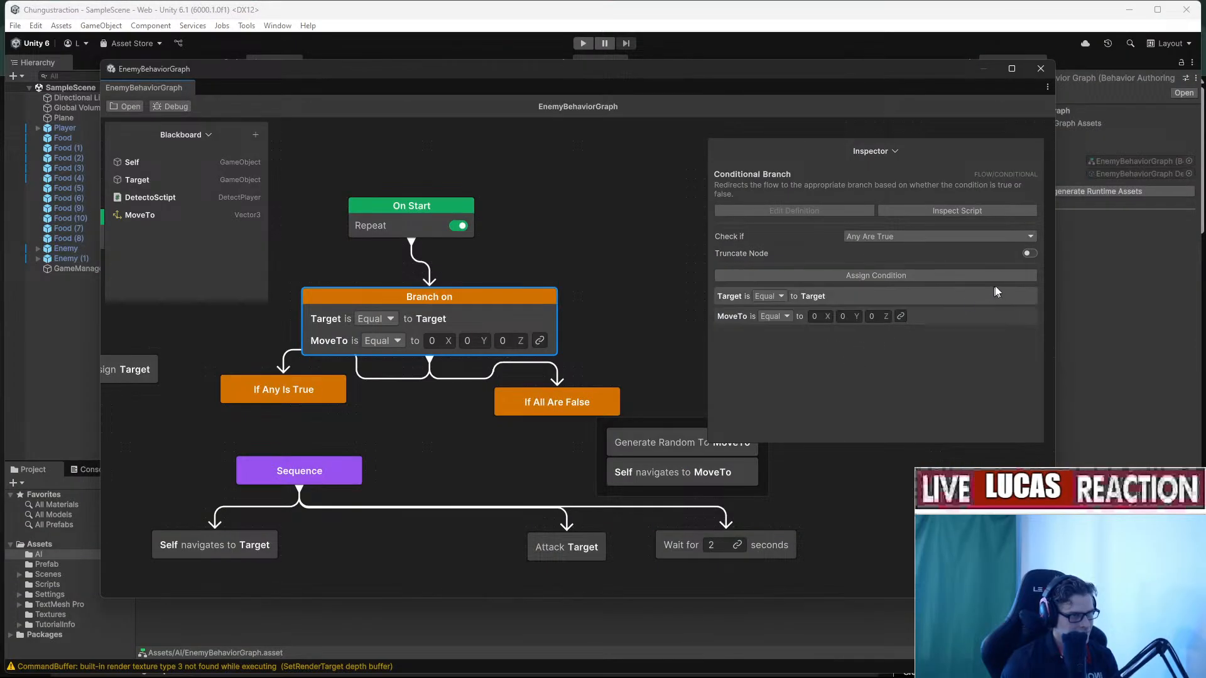
click(1030, 253)
click(1029, 254)
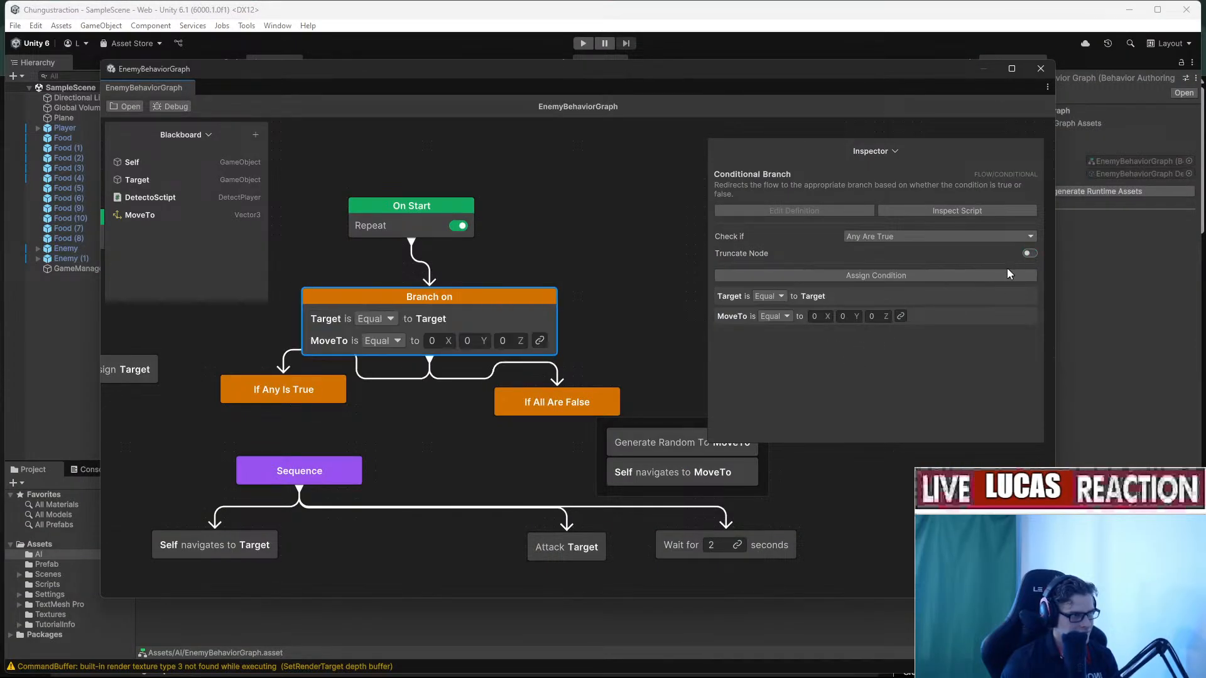
click(989, 239)
click(989, 240)
key(alt+Tab)
key(alt+Tab)
click(256, 135)
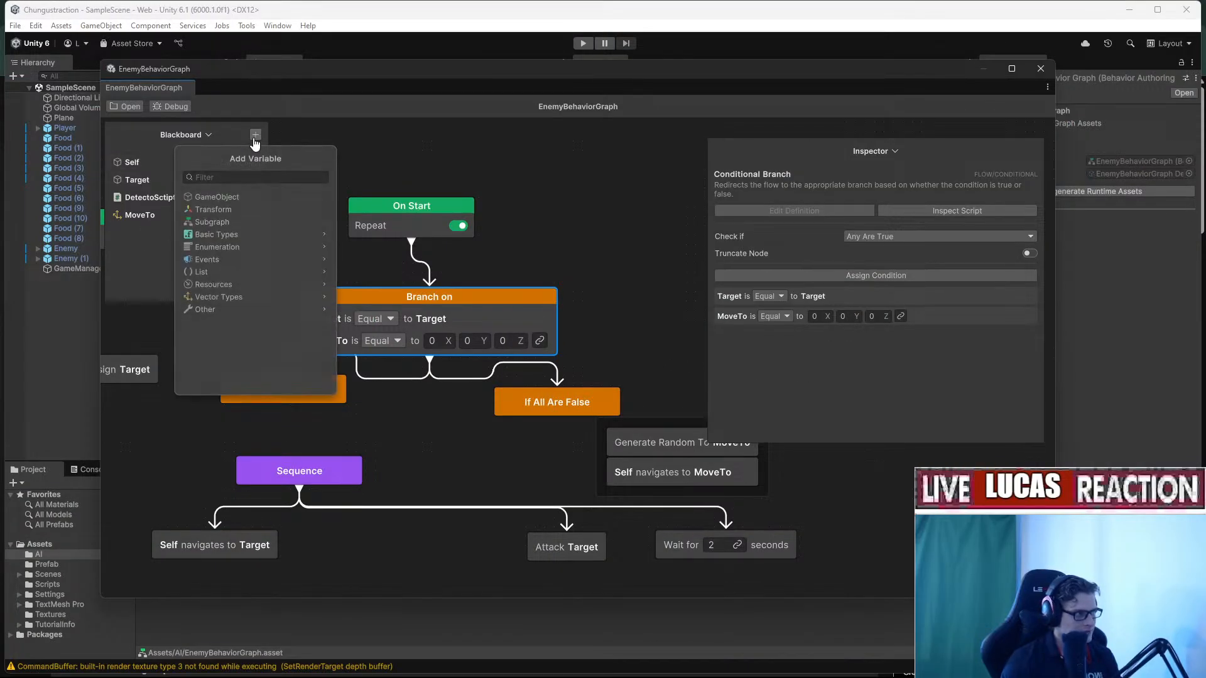
Add a Boolean blackboard variable named test.
text(bole)
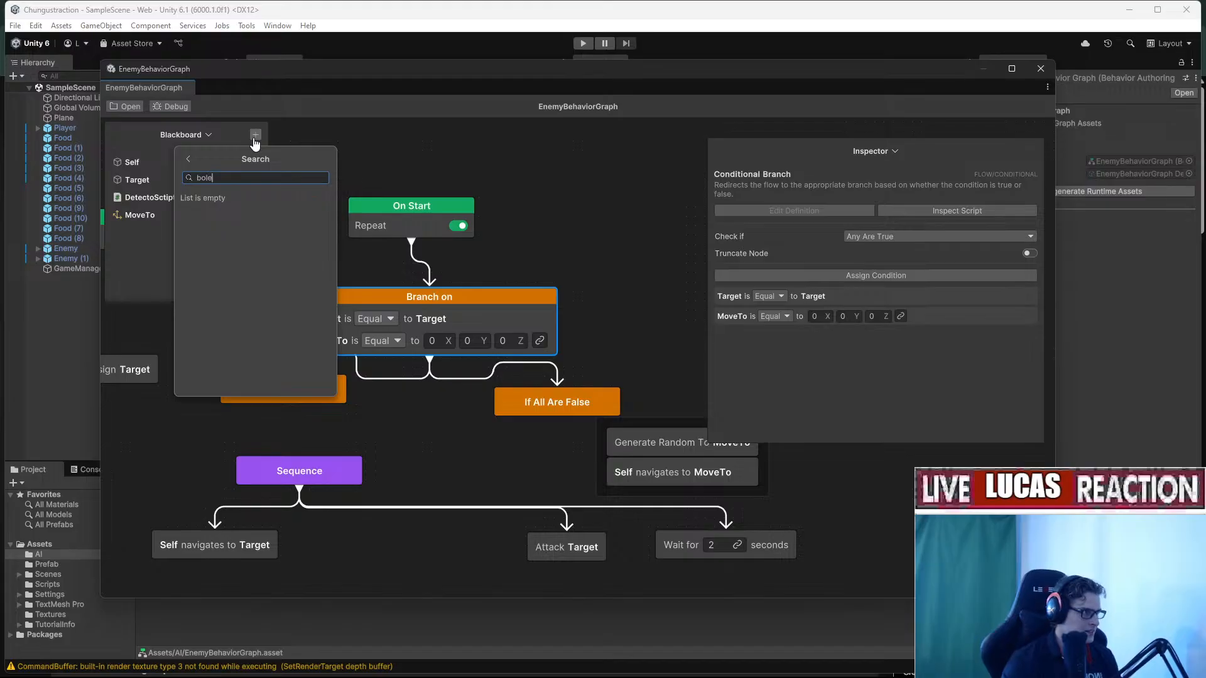
text(ol)
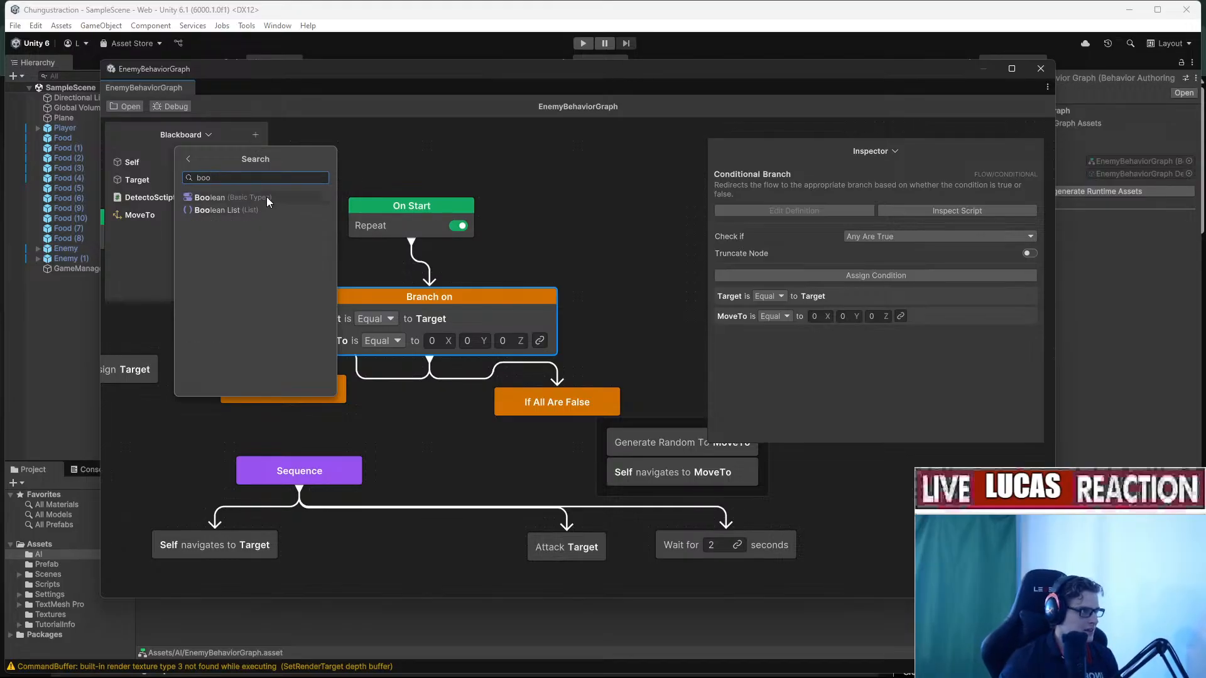
click(267, 197)
text(test)
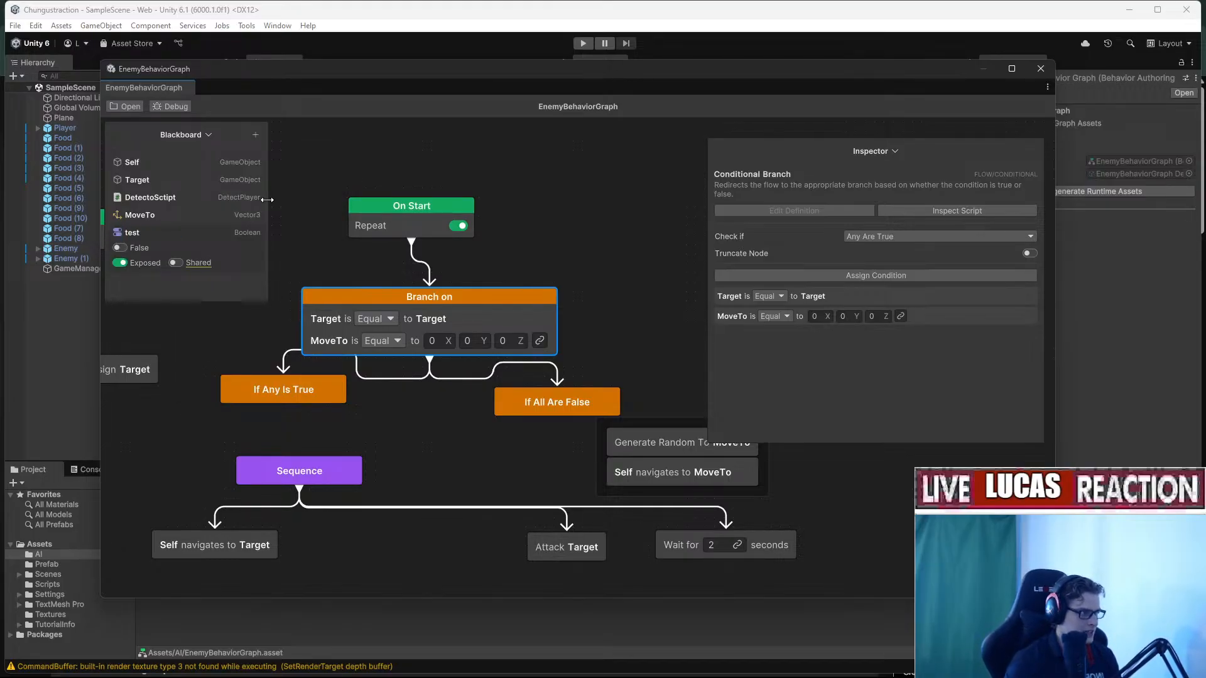
Replace the linked variables and make the first condition check test equals false.
click(741, 295)
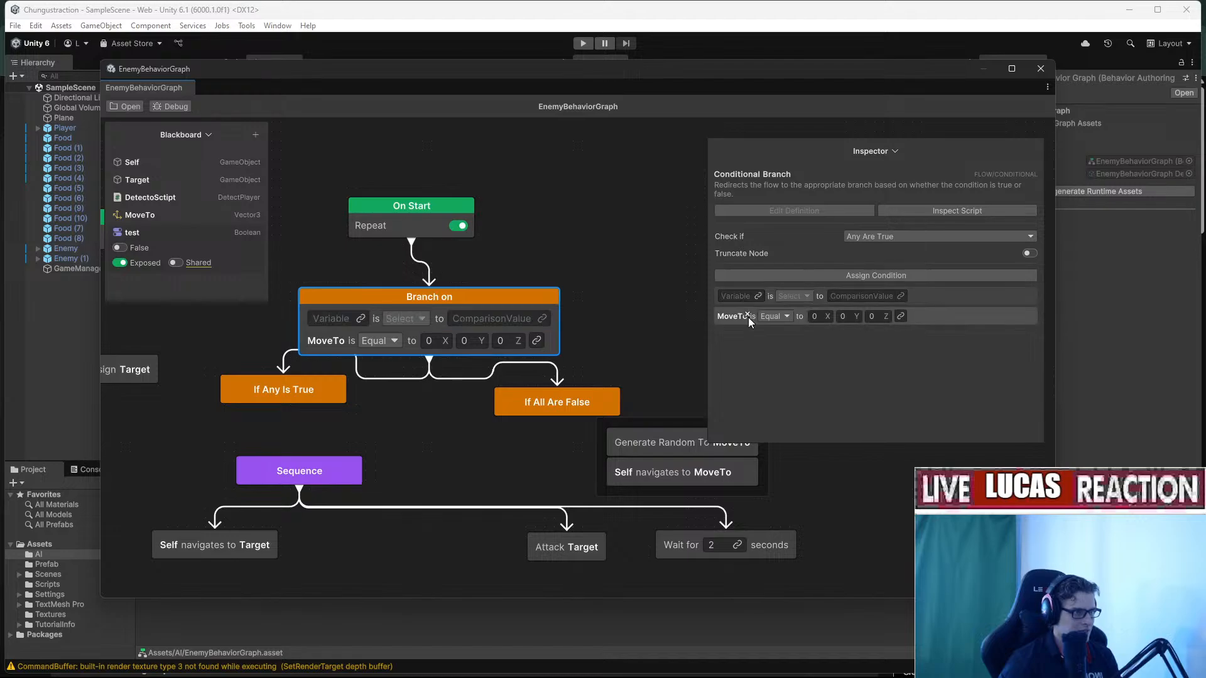
click(749, 317)
click(758, 296)
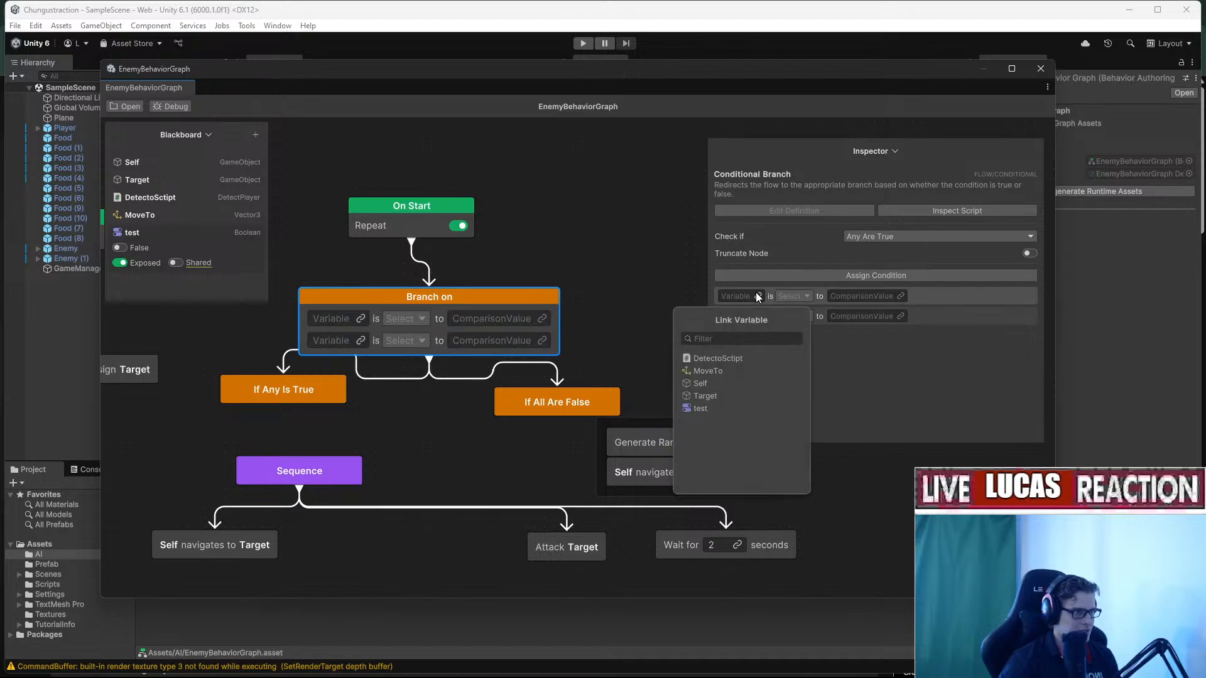
click(716, 408)
click(804, 301)
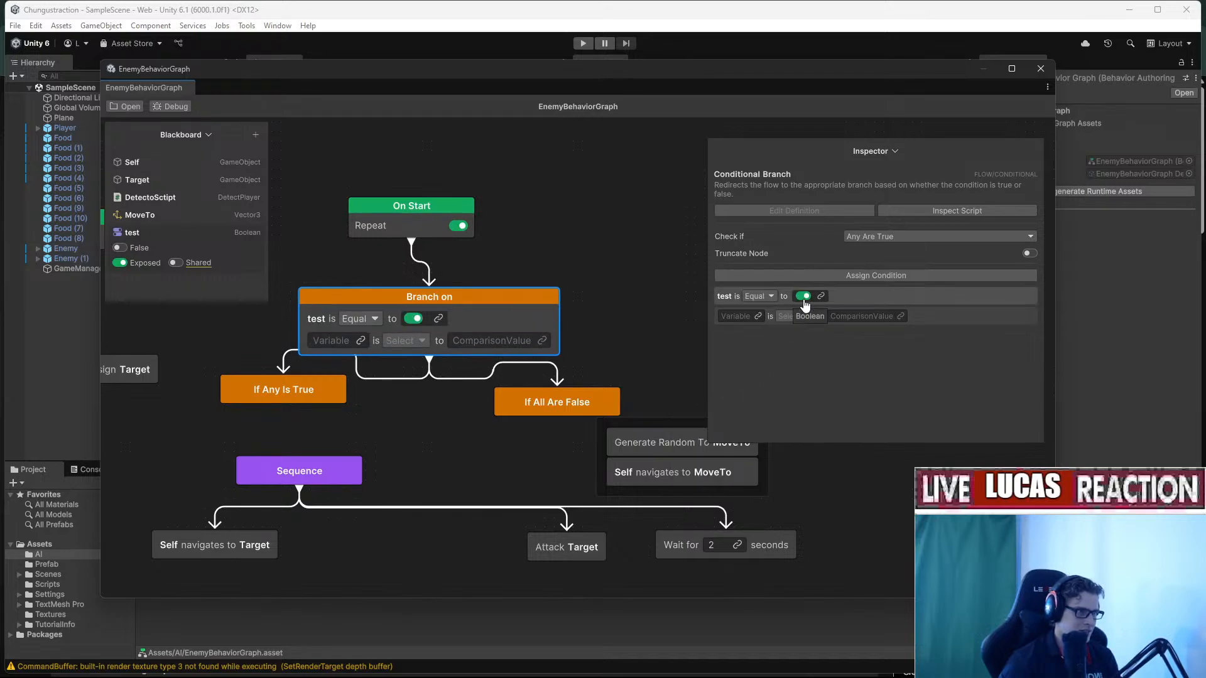
click(804, 301)
click(804, 299)
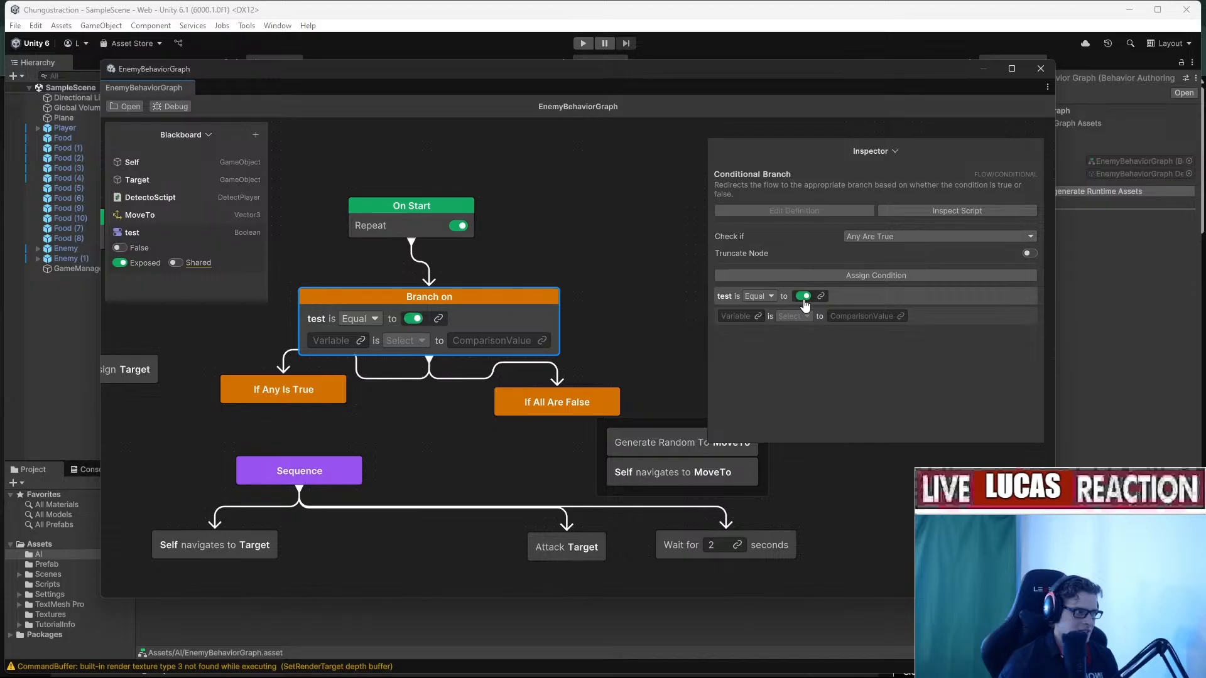
click(804, 298)
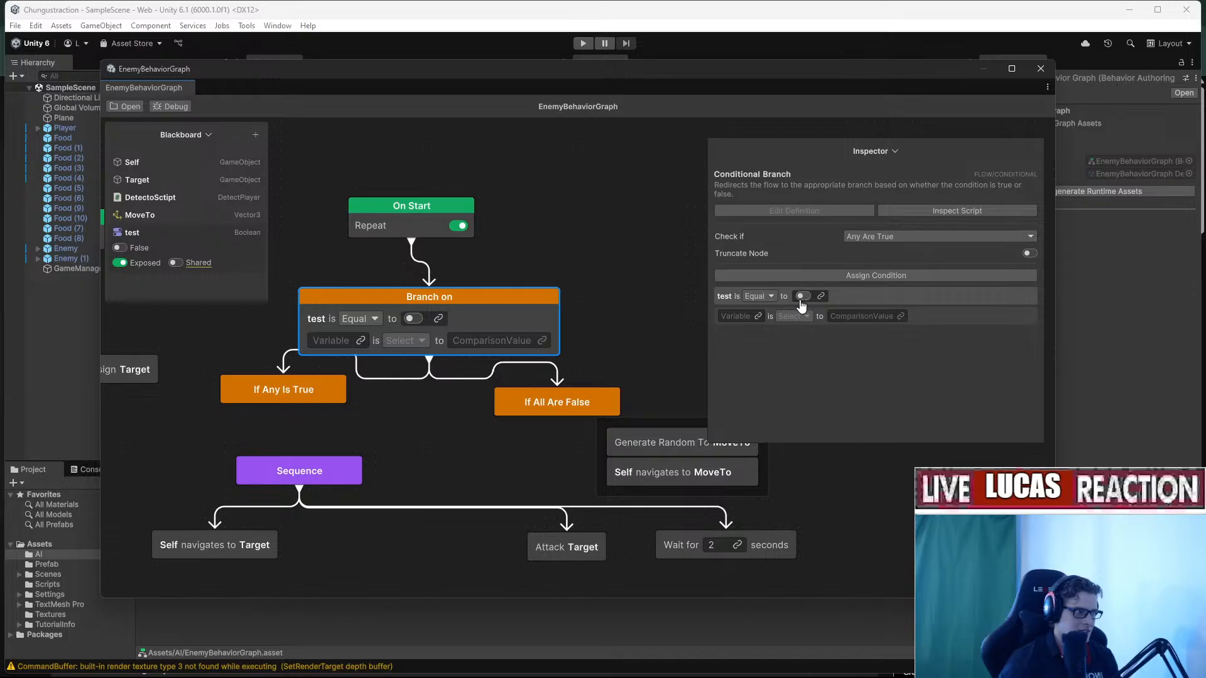
Delete the second condition and bring the True and False paths into view.
right_click(1014, 317)
click(1067, 326)
middle_drag(617, 341, 704, 432)
middle_drag(530, 448, 568, 444)
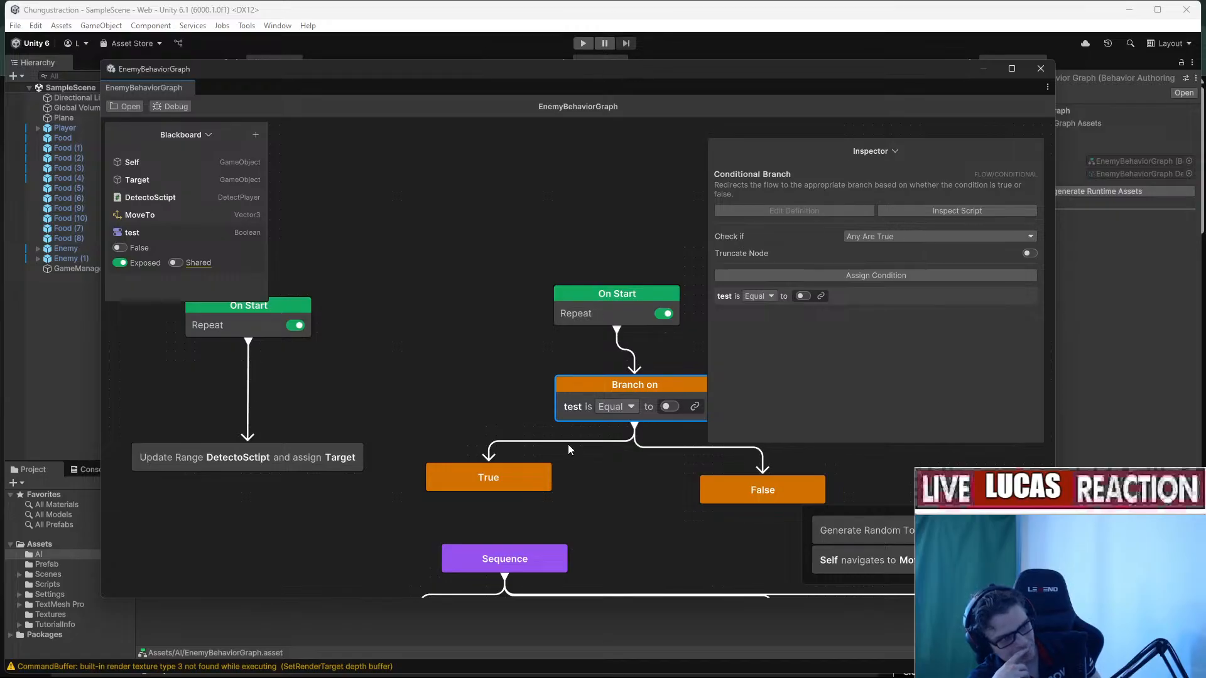
Watch the tutorial at 2x speed to the Inverter & Succeeder Nodes chapter, pause, then minimize Chrome.
key(alt+Tab)
click(576, 444)
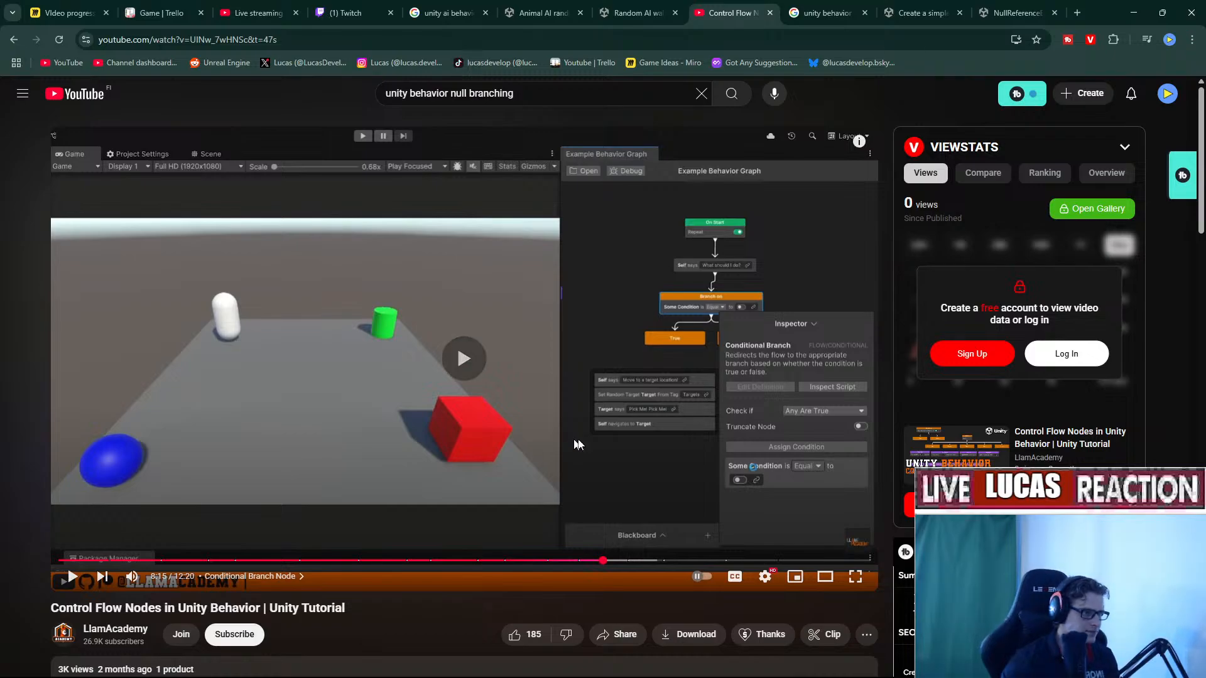
click(772, 578)
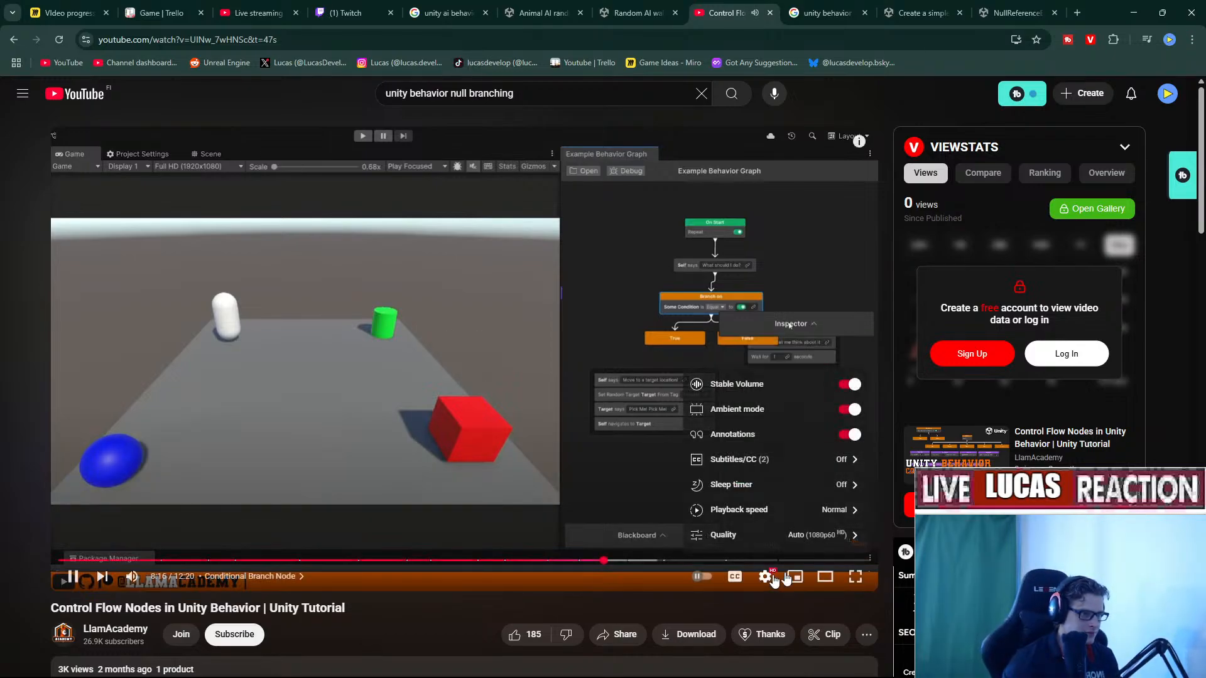
click(839, 520)
scroll(798, 538, down, 2)
click(778, 537)
click(768, 577)
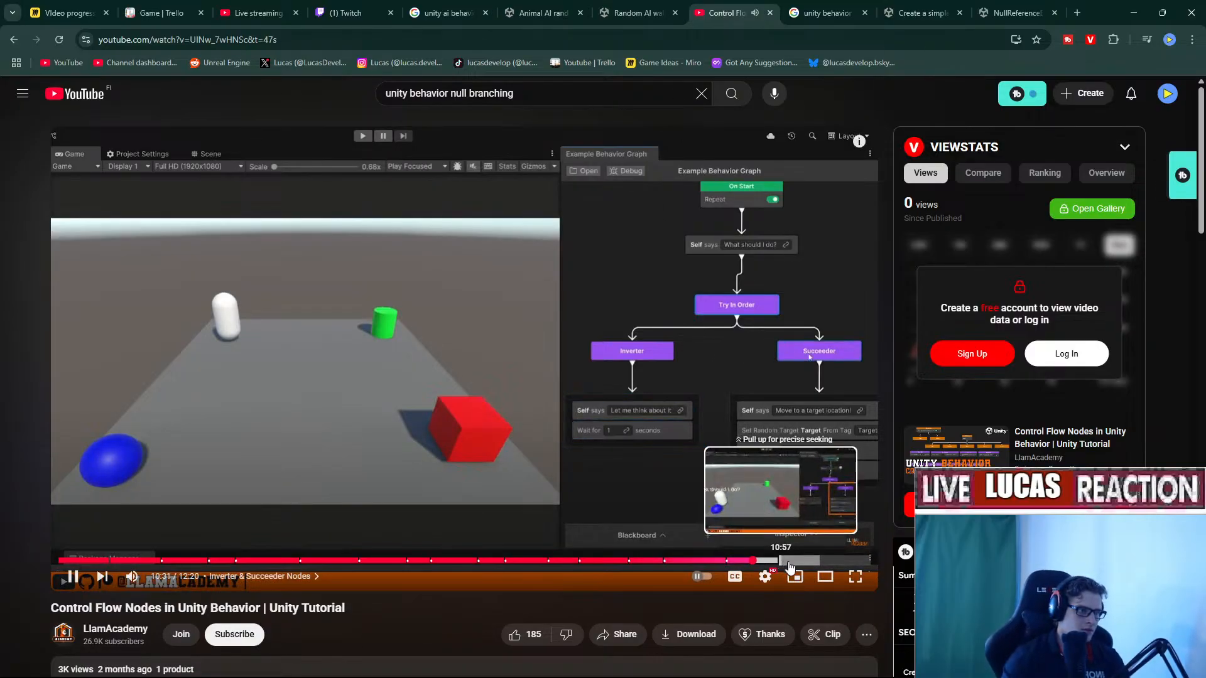
key(space)
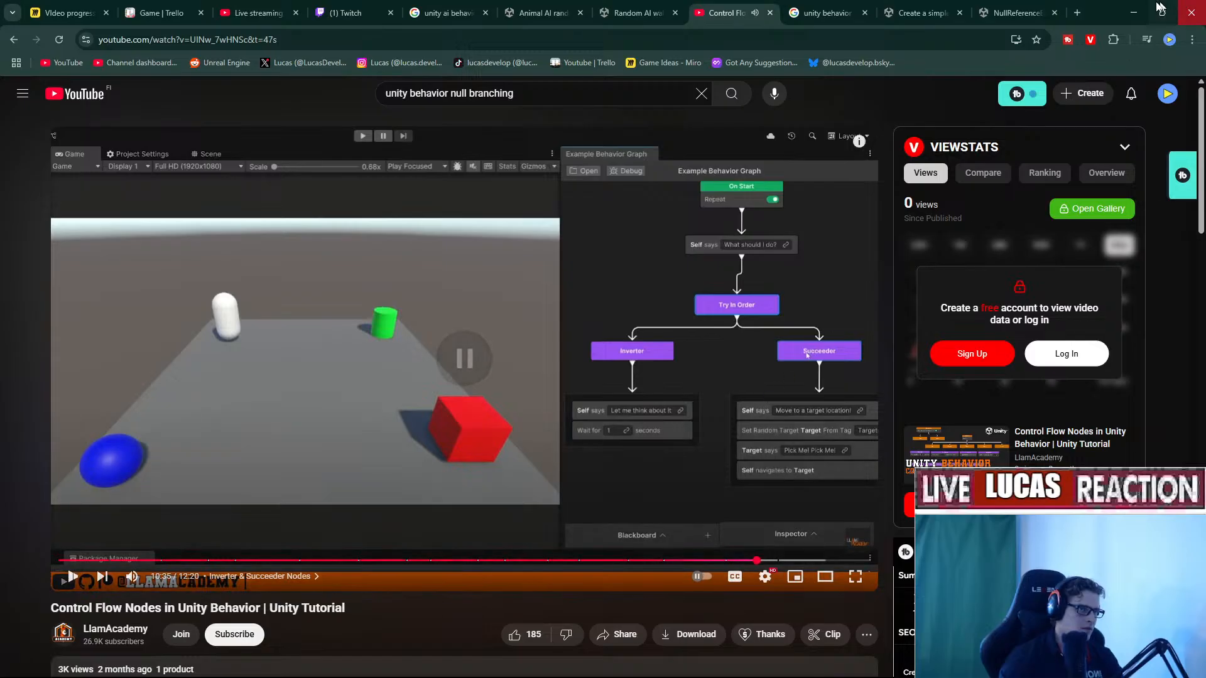
click(1134, 12)
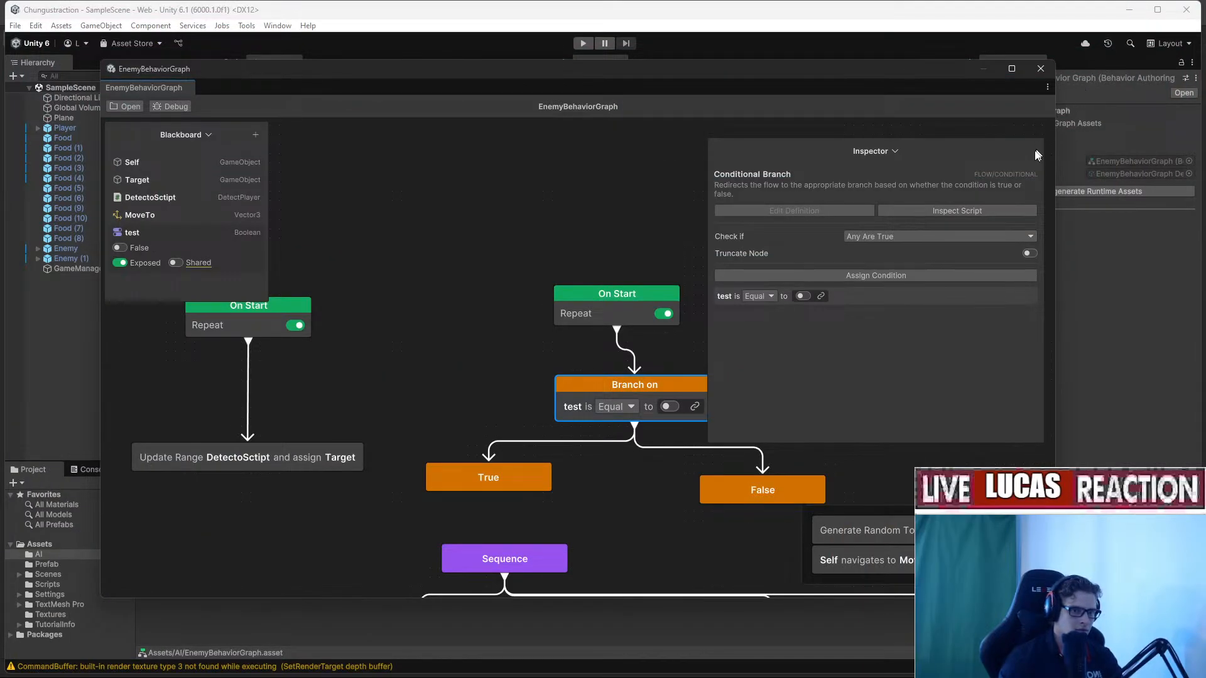
middle_drag(618, 378, 550, 311)
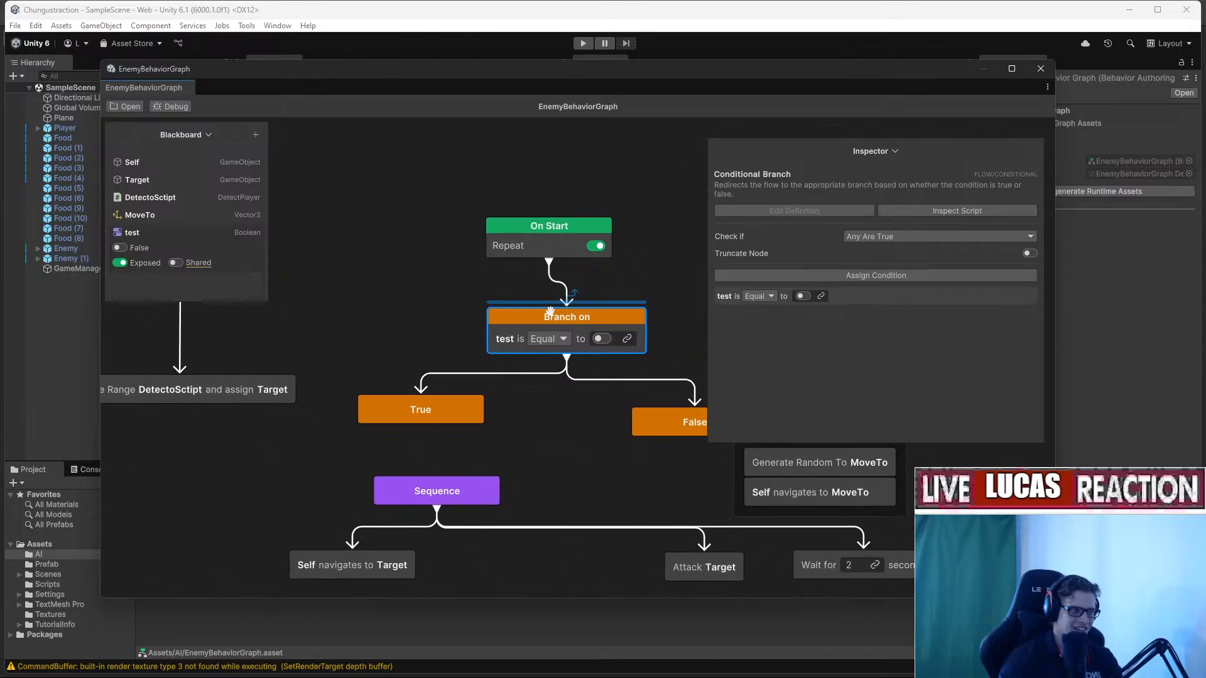
middle_drag(614, 483, 567, 442)
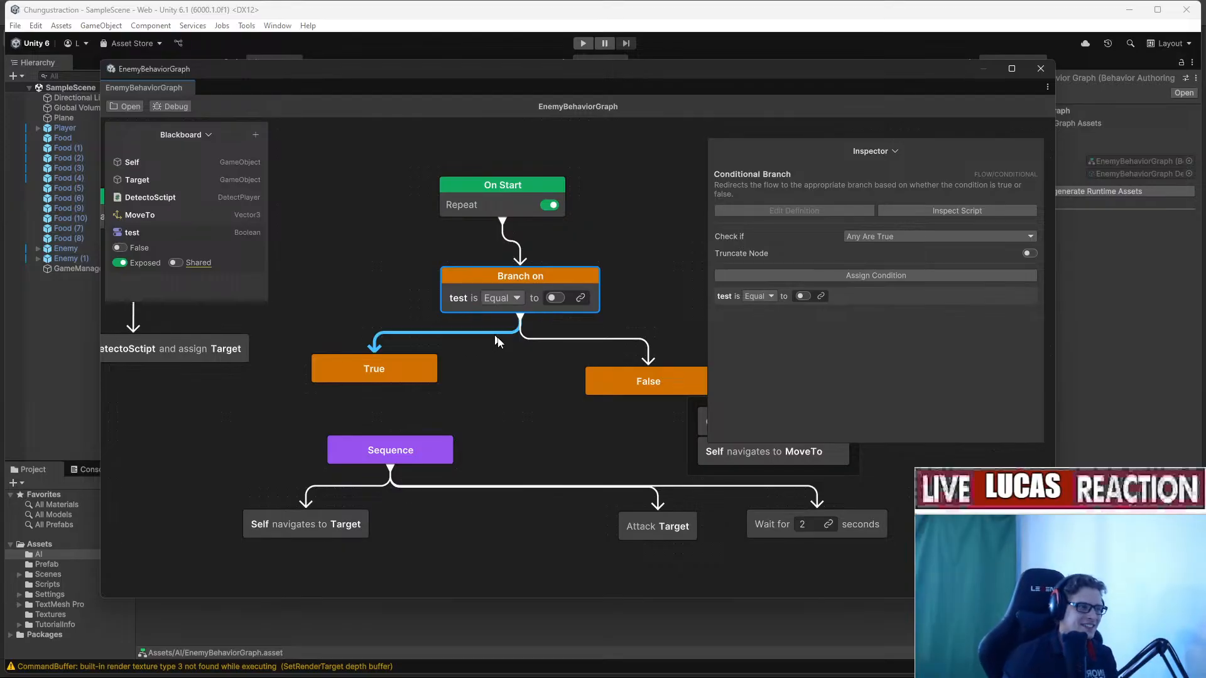
middle_drag(499, 348, 503, 382)
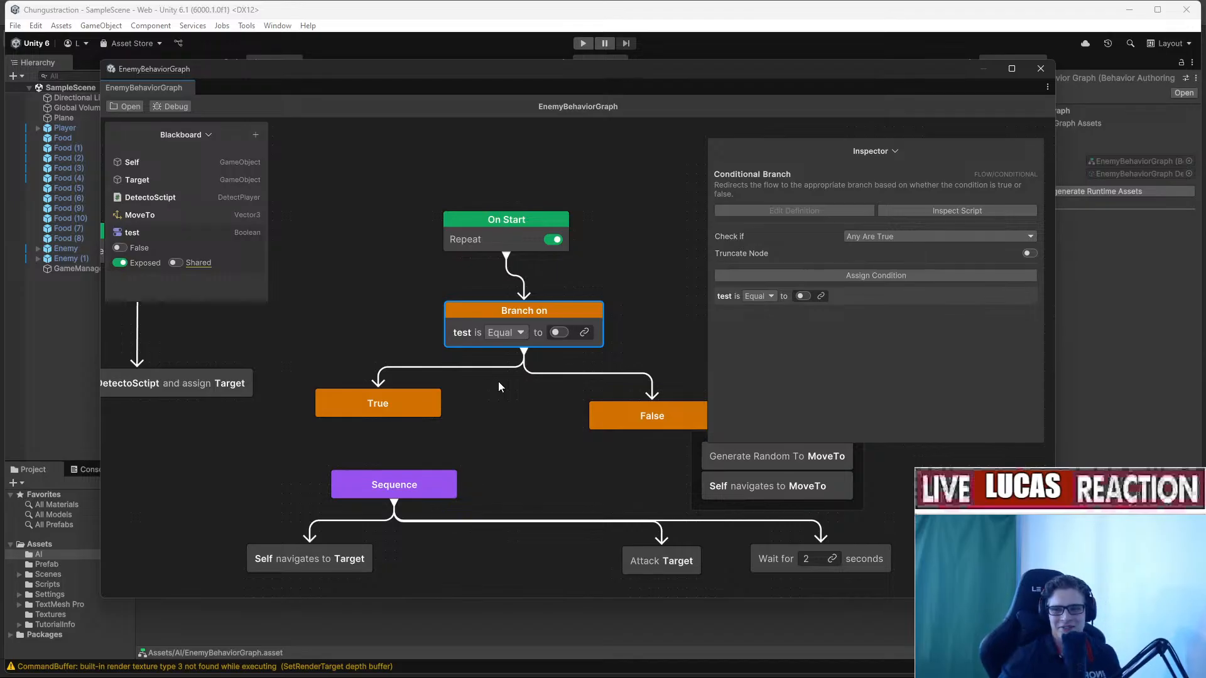
Delete the test Boolean variable from the Blackboard.
click(167, 233)
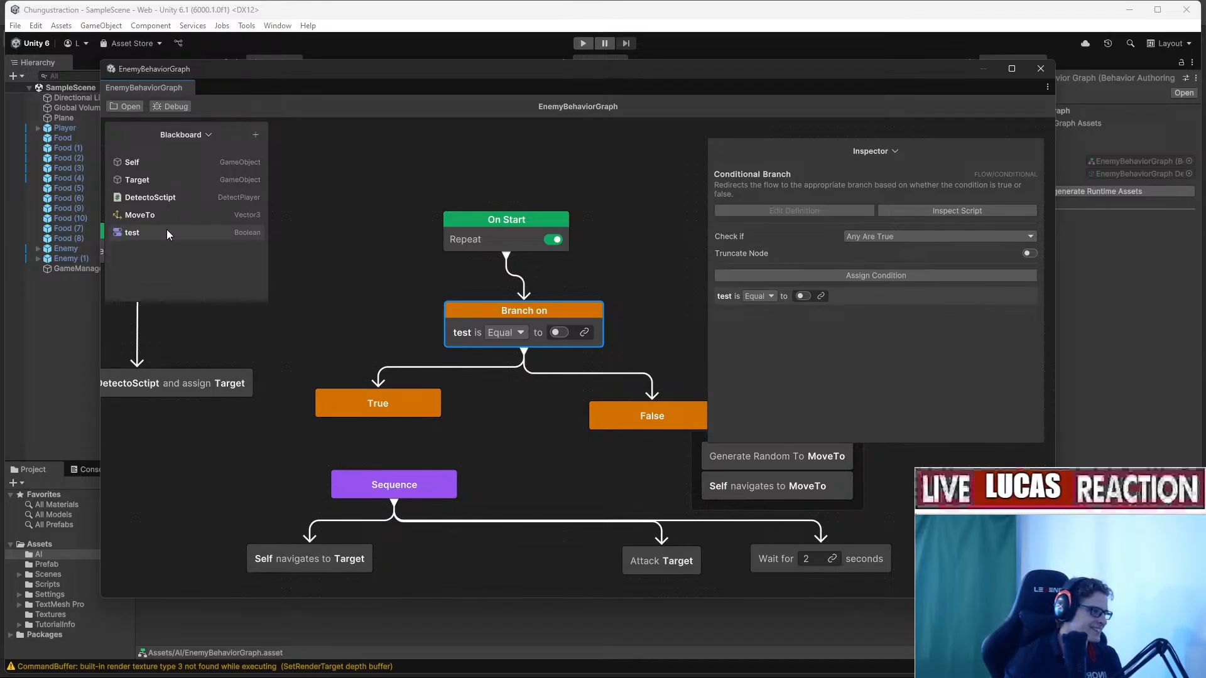
click(167, 233)
click(166, 233)
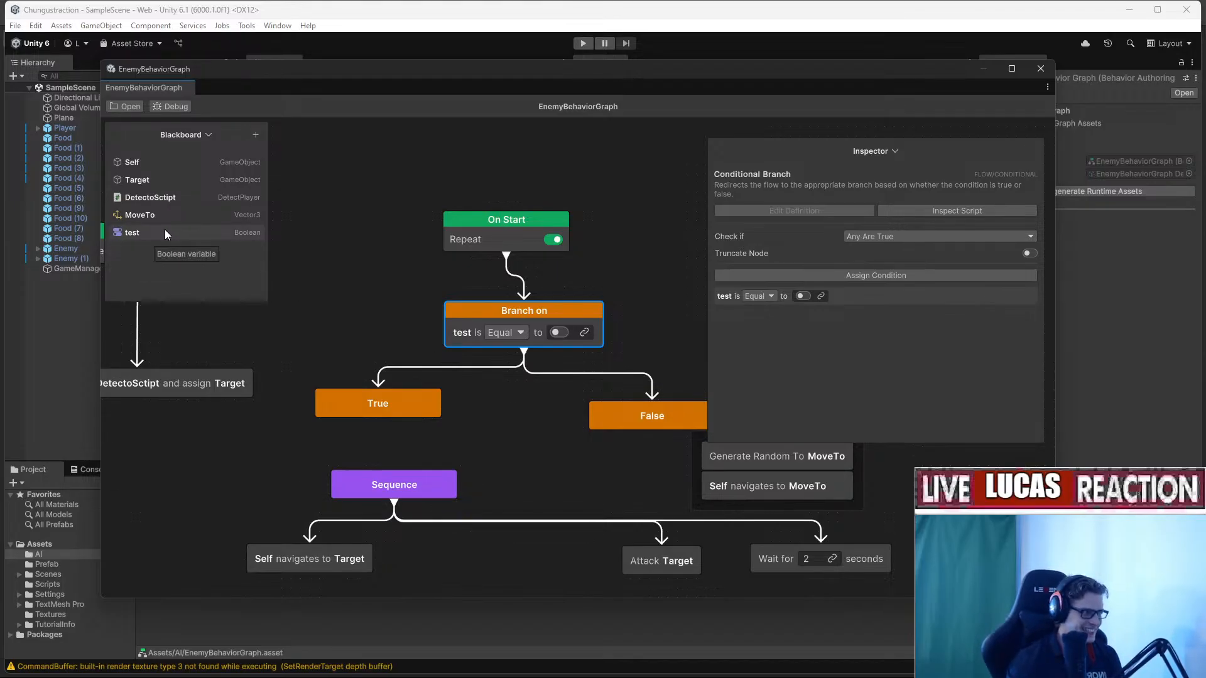
right_click(165, 233)
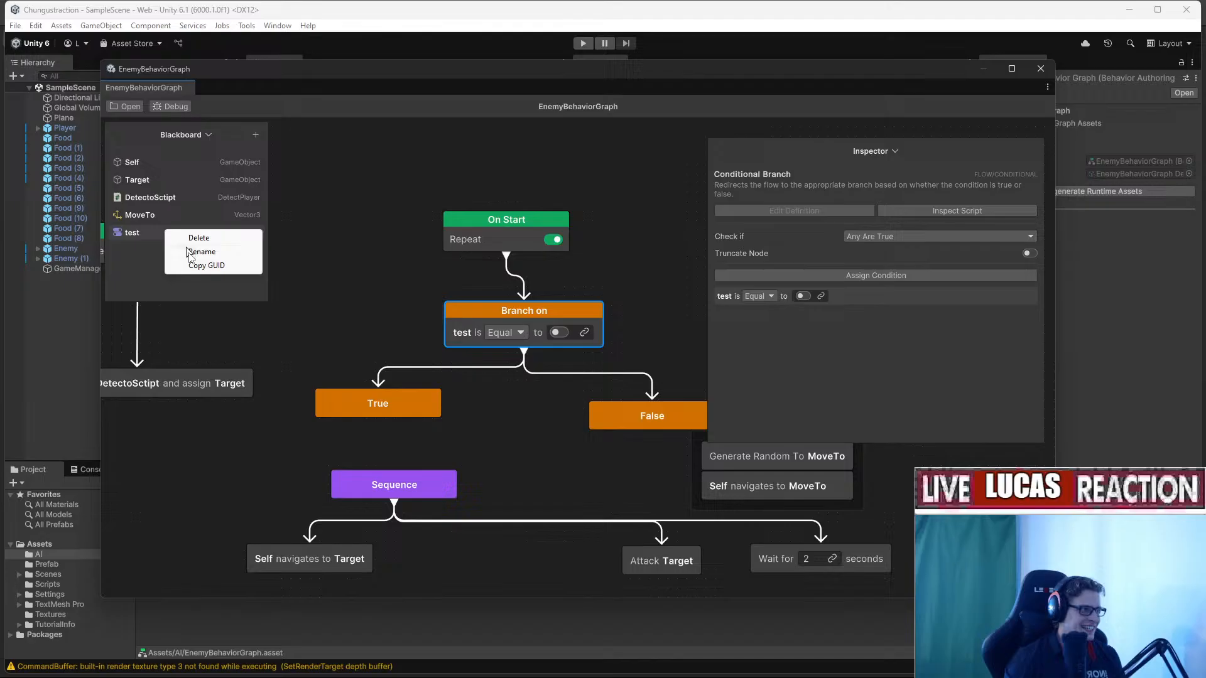
click(225, 251)
Remove the Branch on node together with its True and False outcomes.
middle_drag(560, 314, 499, 290)
right_click(438, 428)
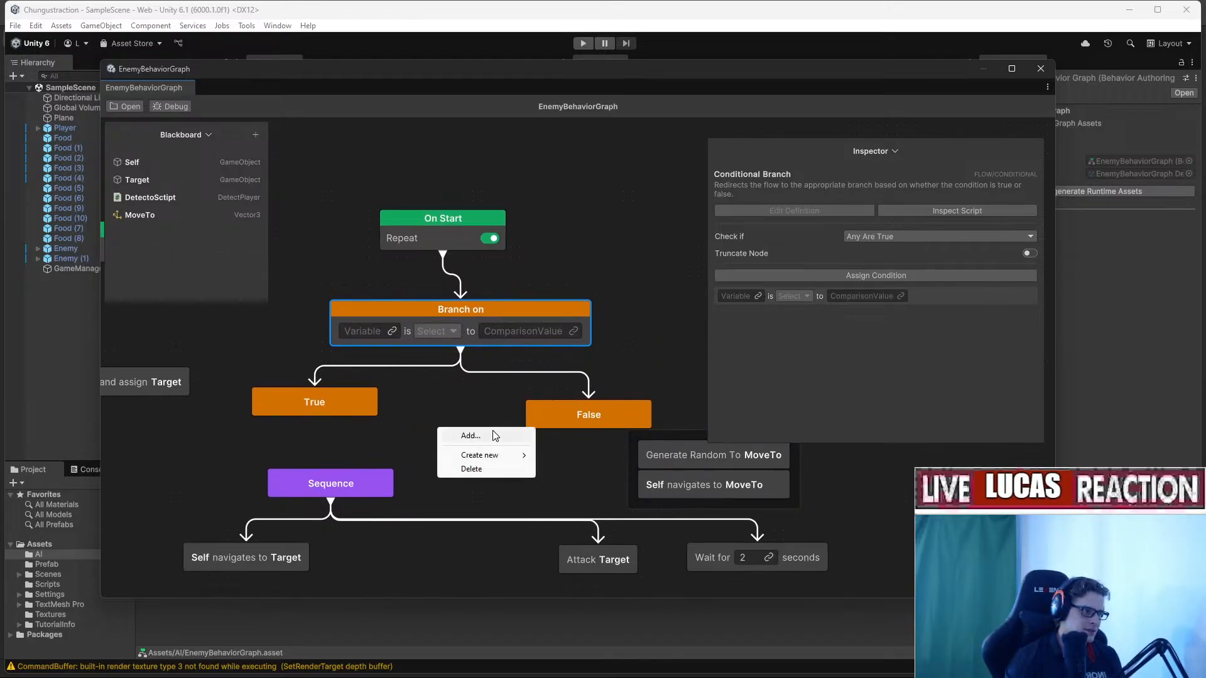
click(470, 436)
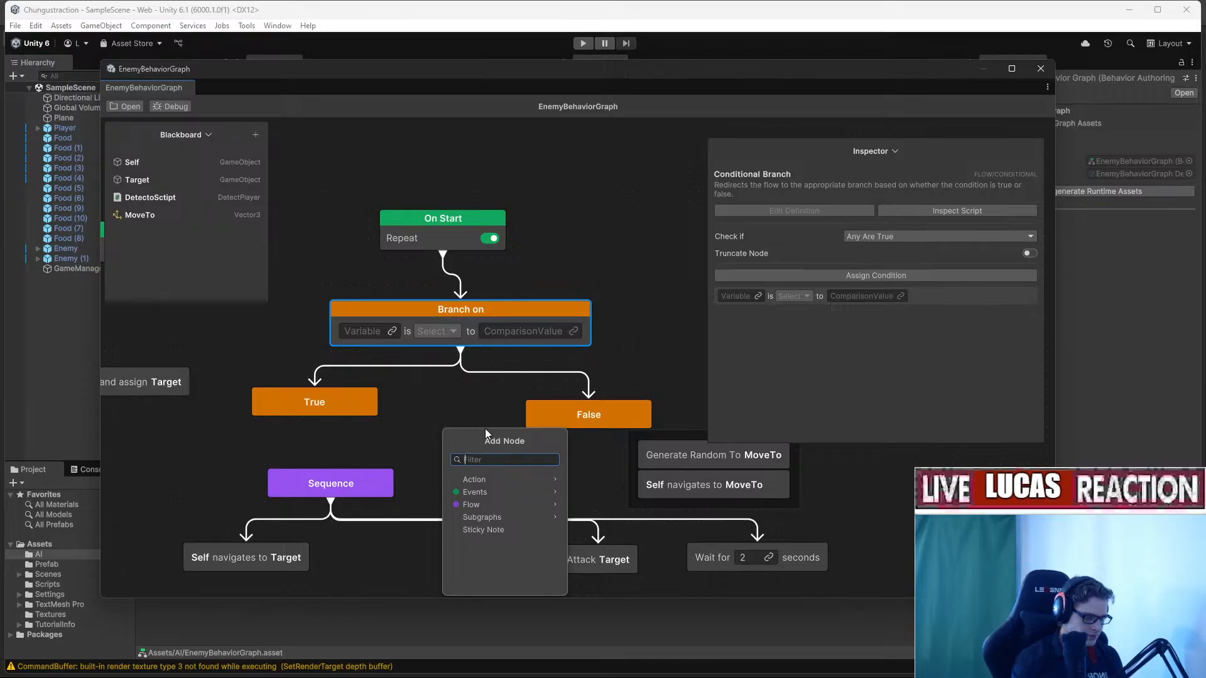
text(in or)
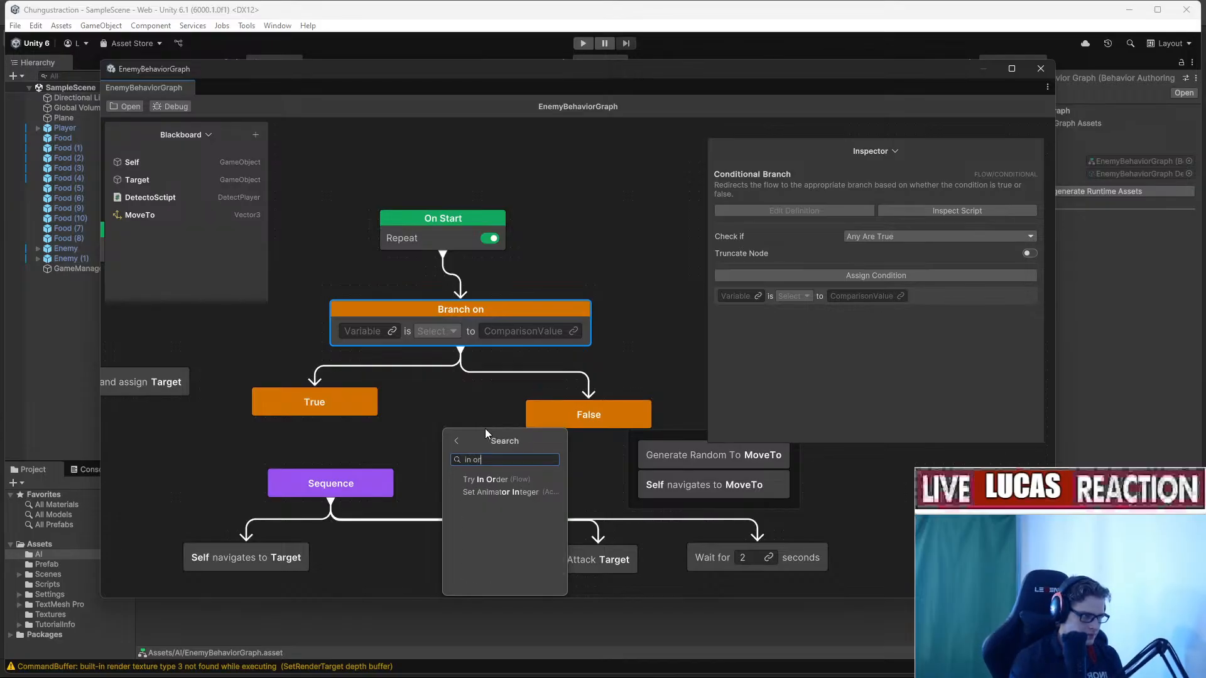
click(446, 393)
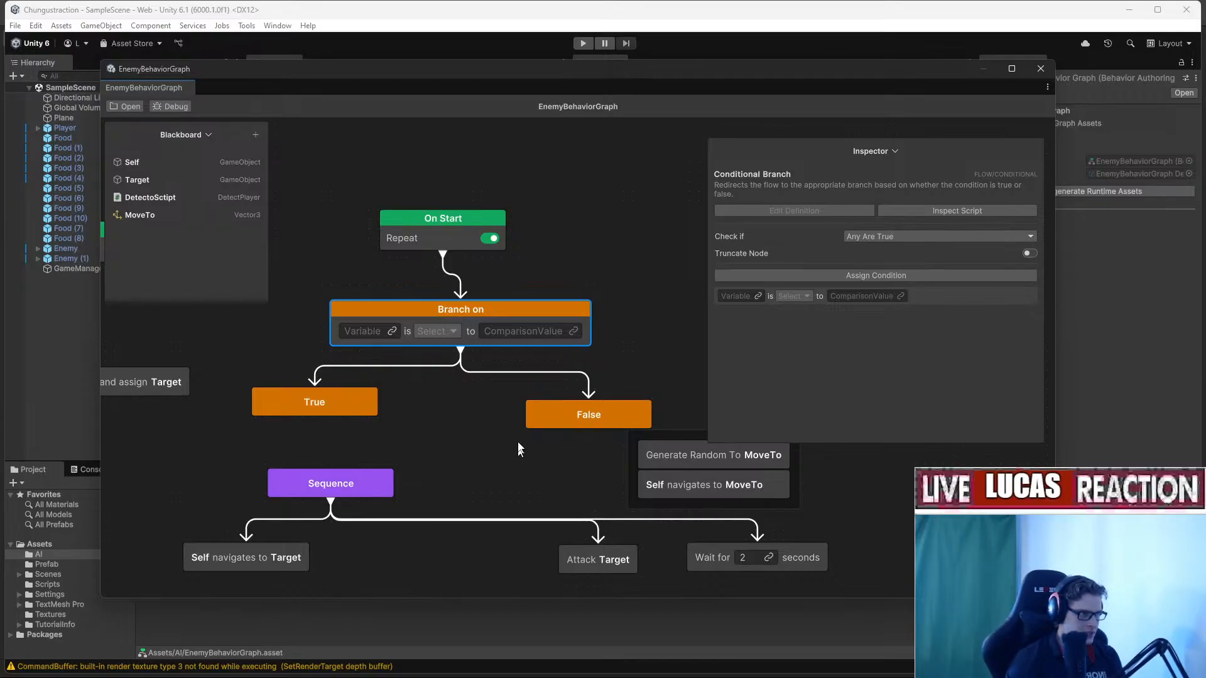
drag(566, 456, 299, 314)
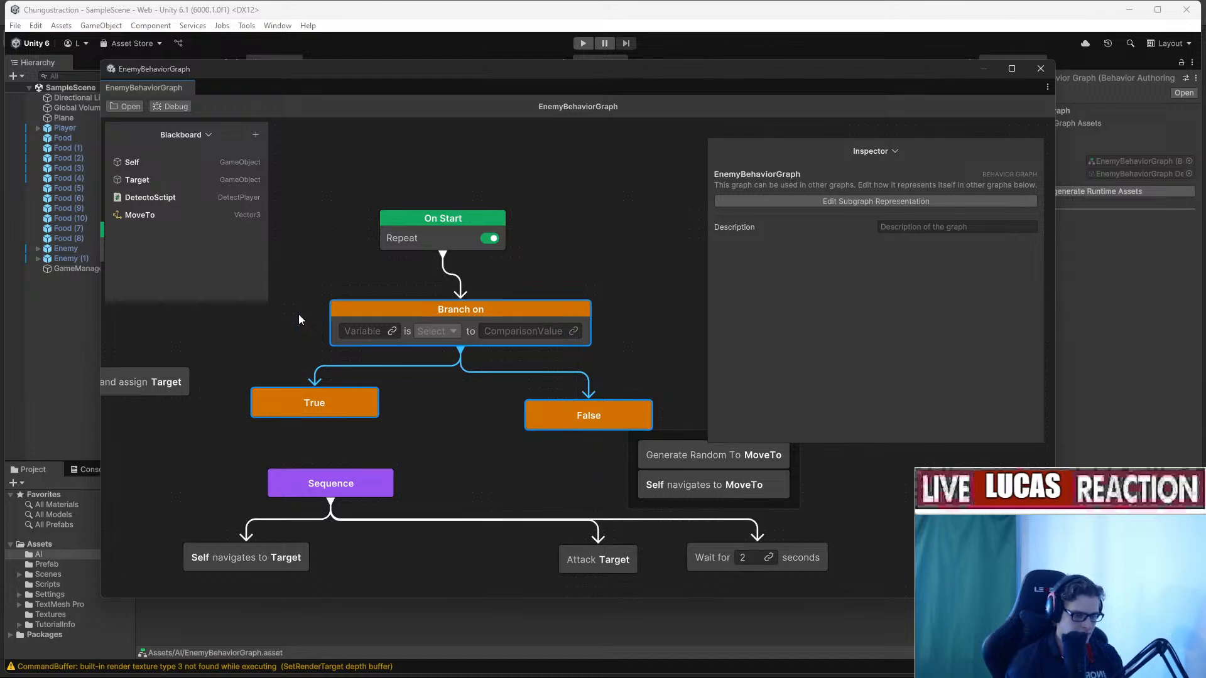
key(Delete)
middle_drag(472, 355, 492, 338)
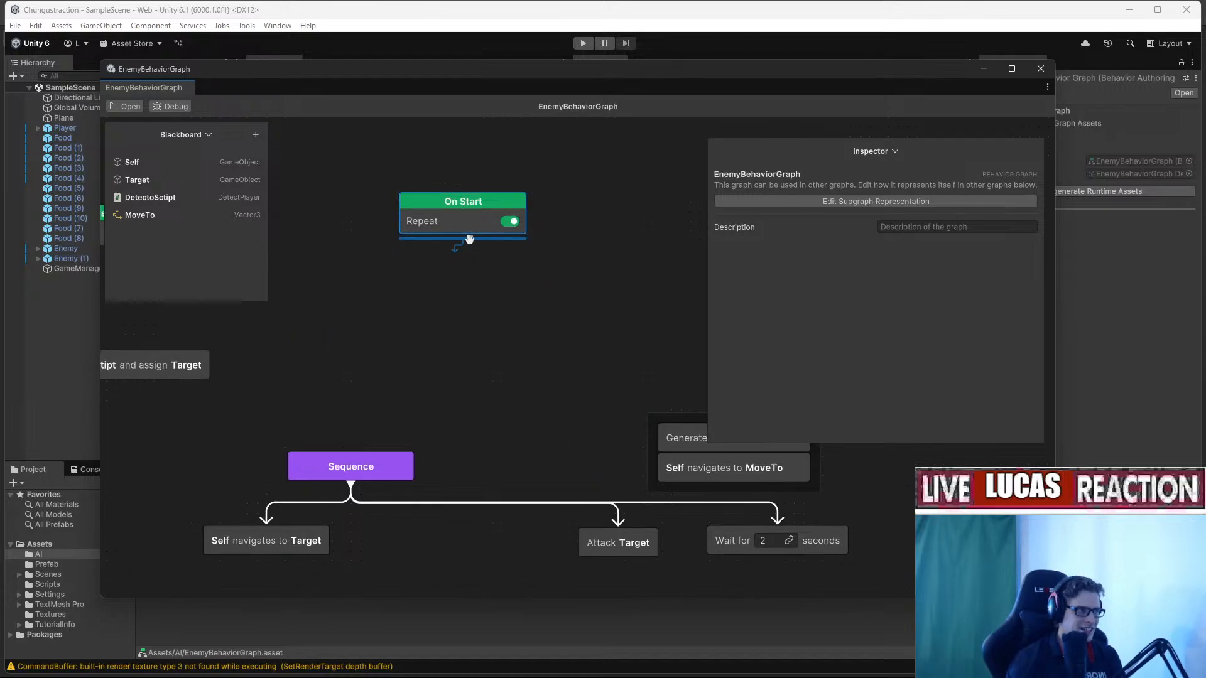
Connect On Start to the Sequence and random-move nodes through a Try In Order node.
drag(470, 240, 353, 465)
drag(473, 232, 691, 433)
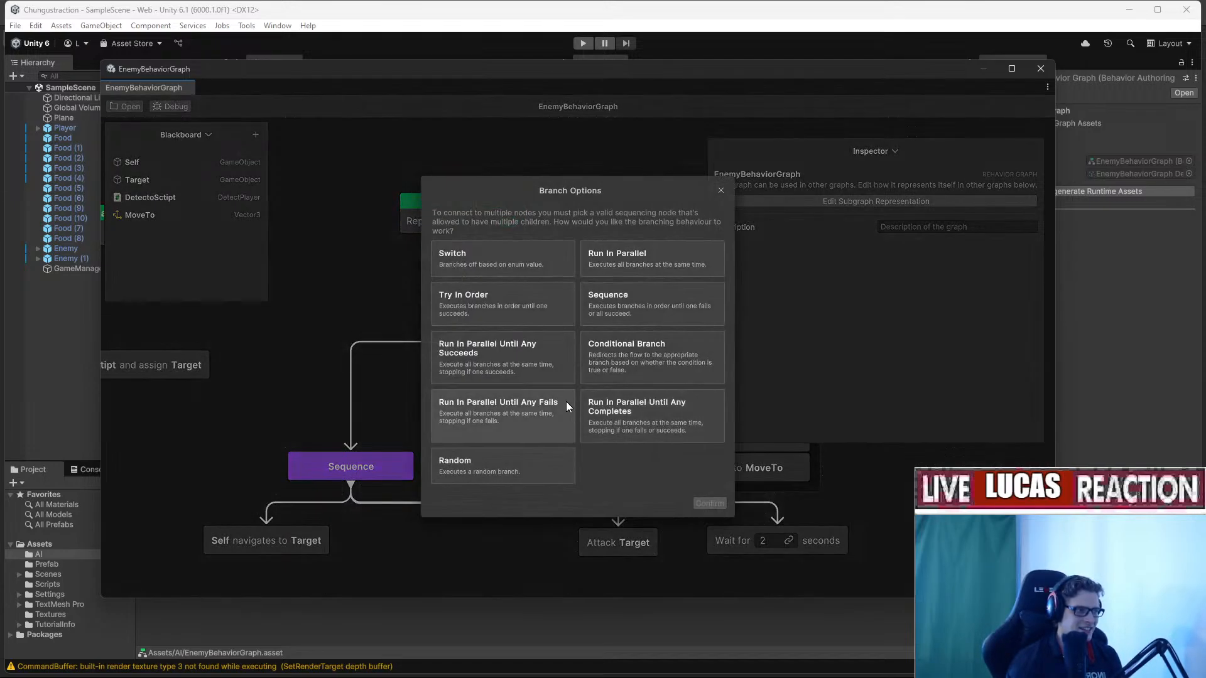
click(504, 319)
click(709, 504)
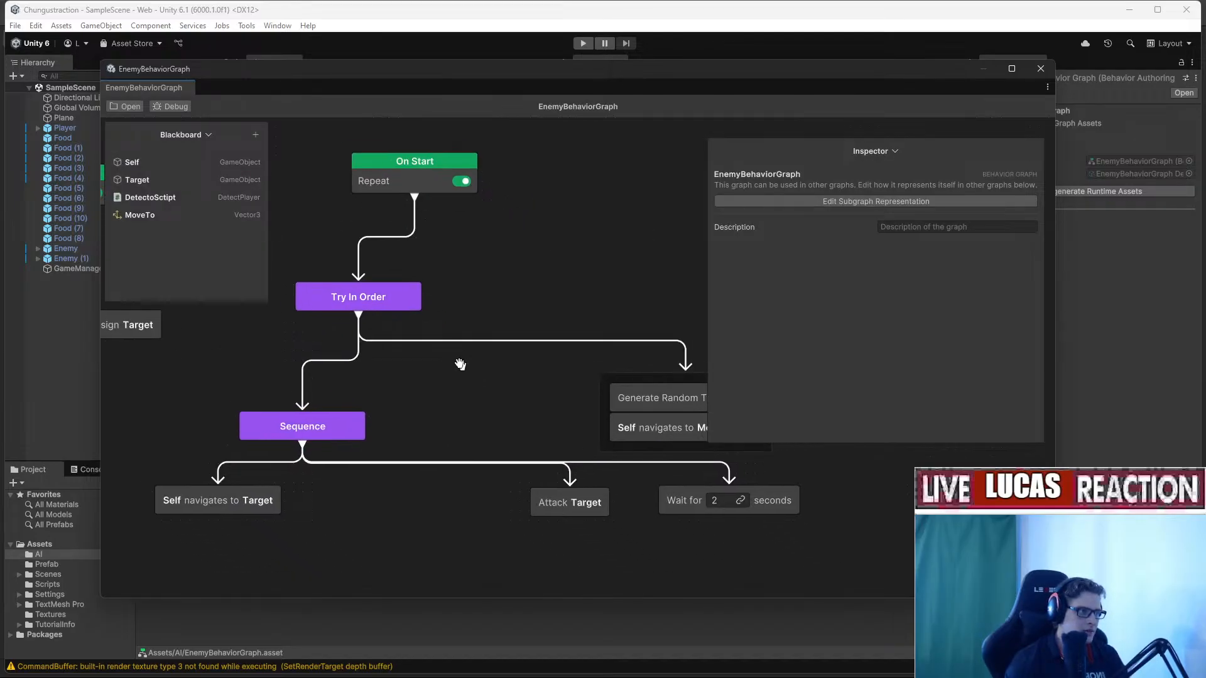
Add an Abort If node above the attack Sequence.
right_click(344, 325)
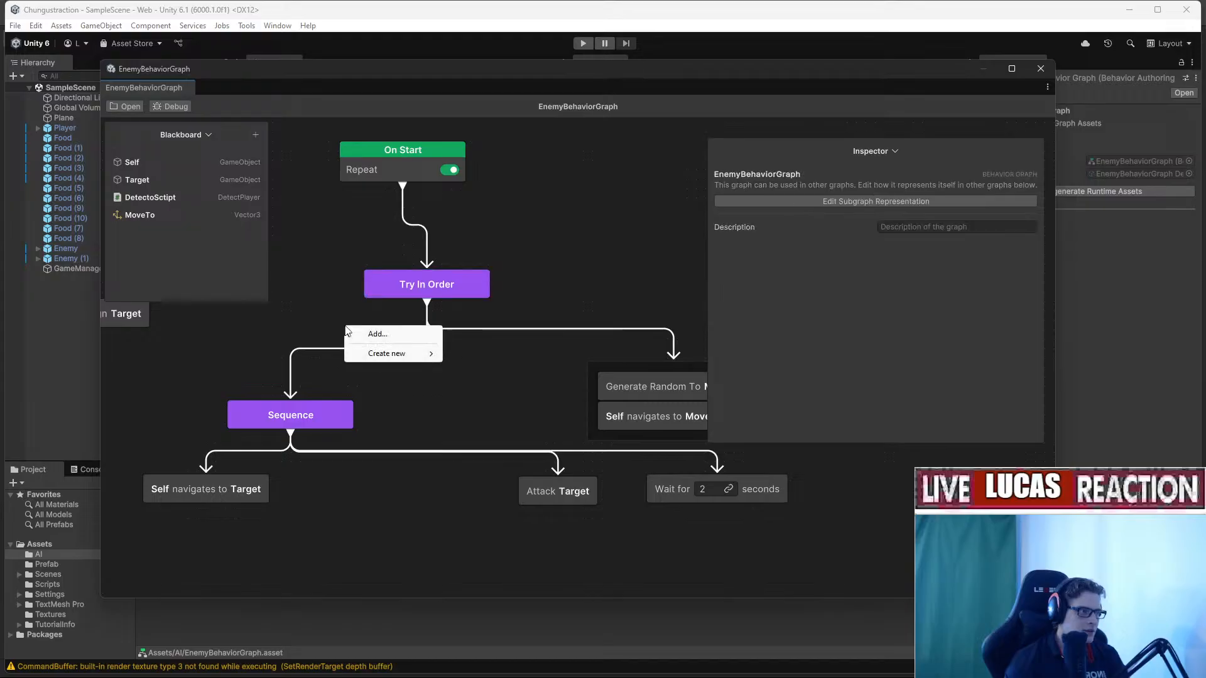
click(378, 334)
text(abo)
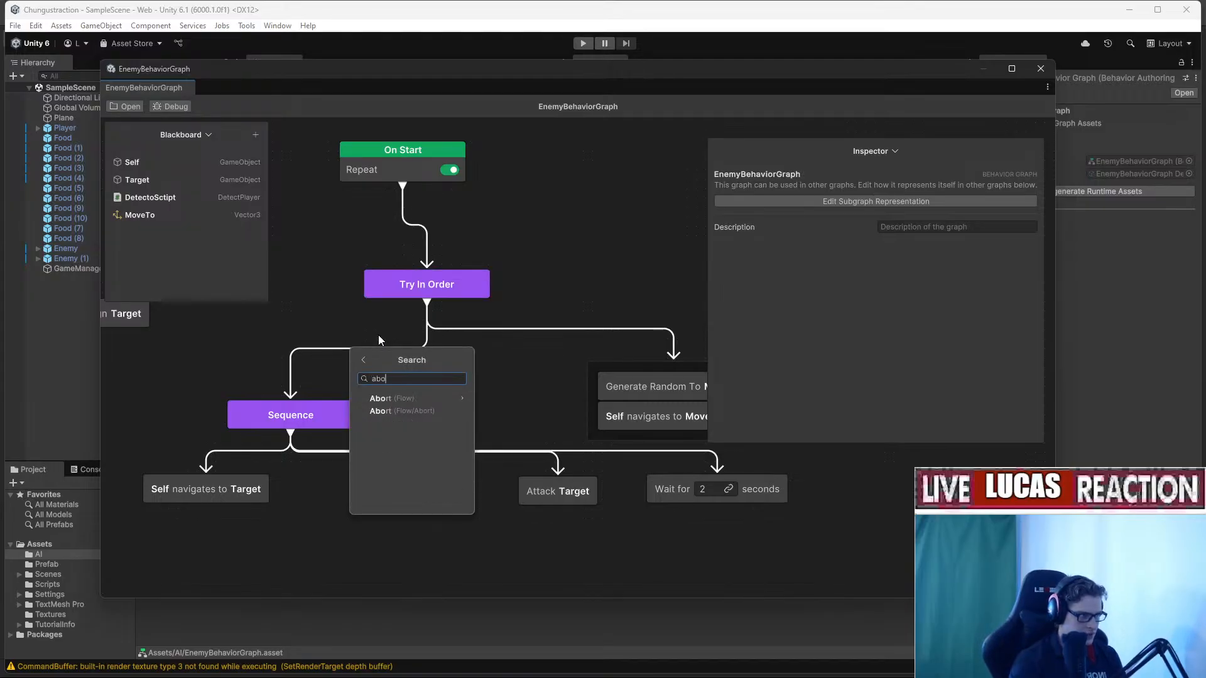
click(449, 398)
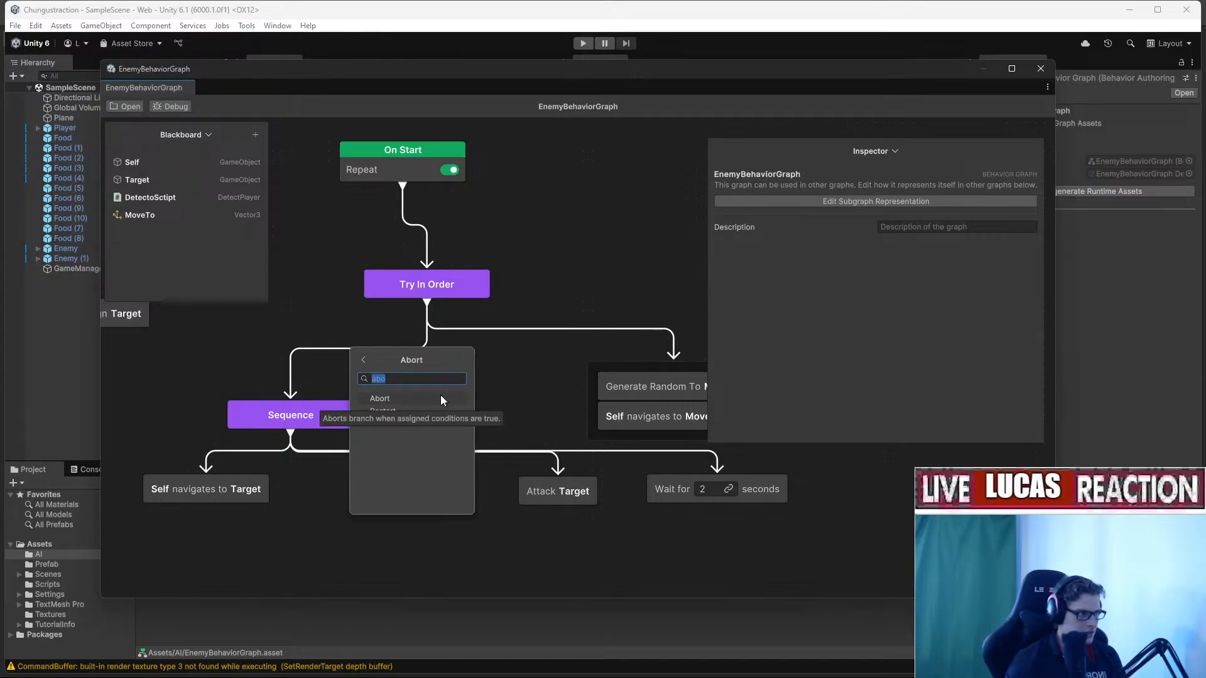
click(399, 397)
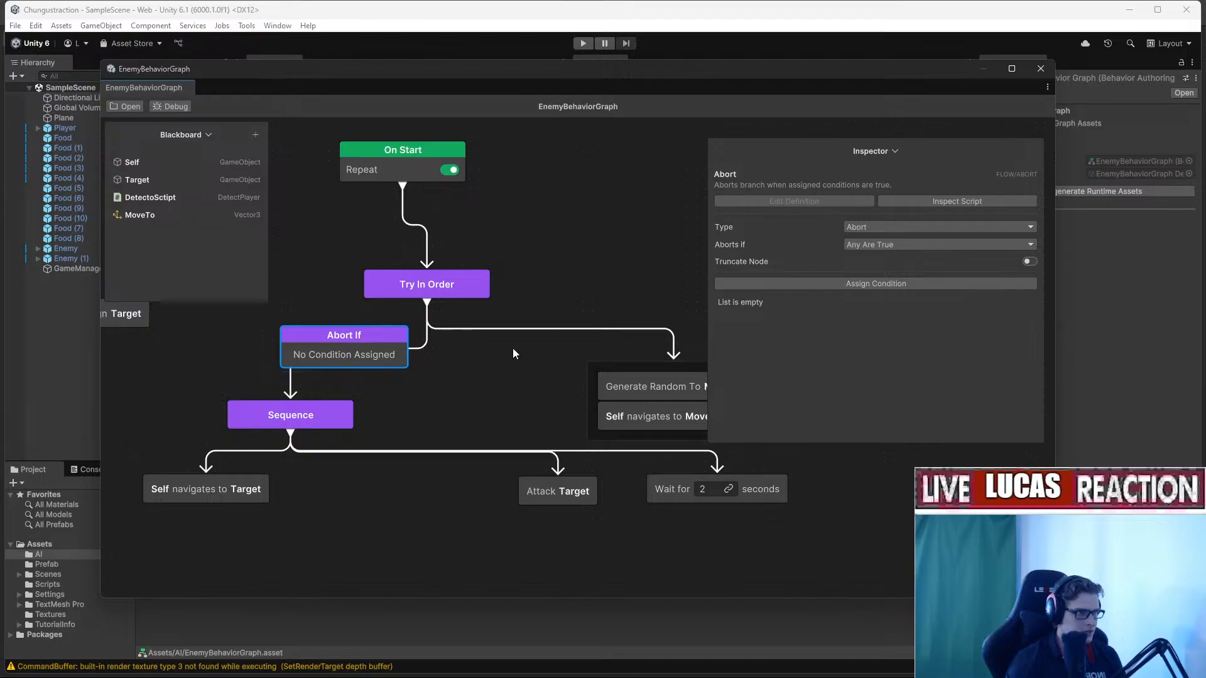
Give Abort If a Variable Comparison condition with Target as the compared variable.
drag(339, 360, 310, 348)
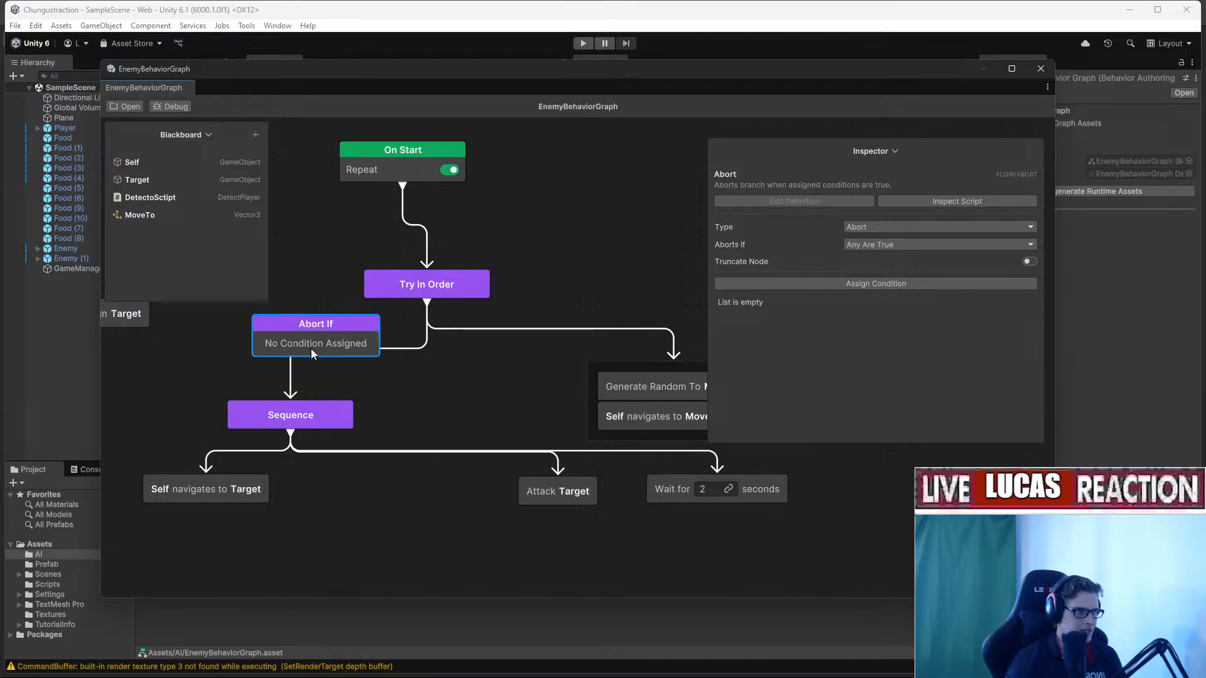
click(849, 289)
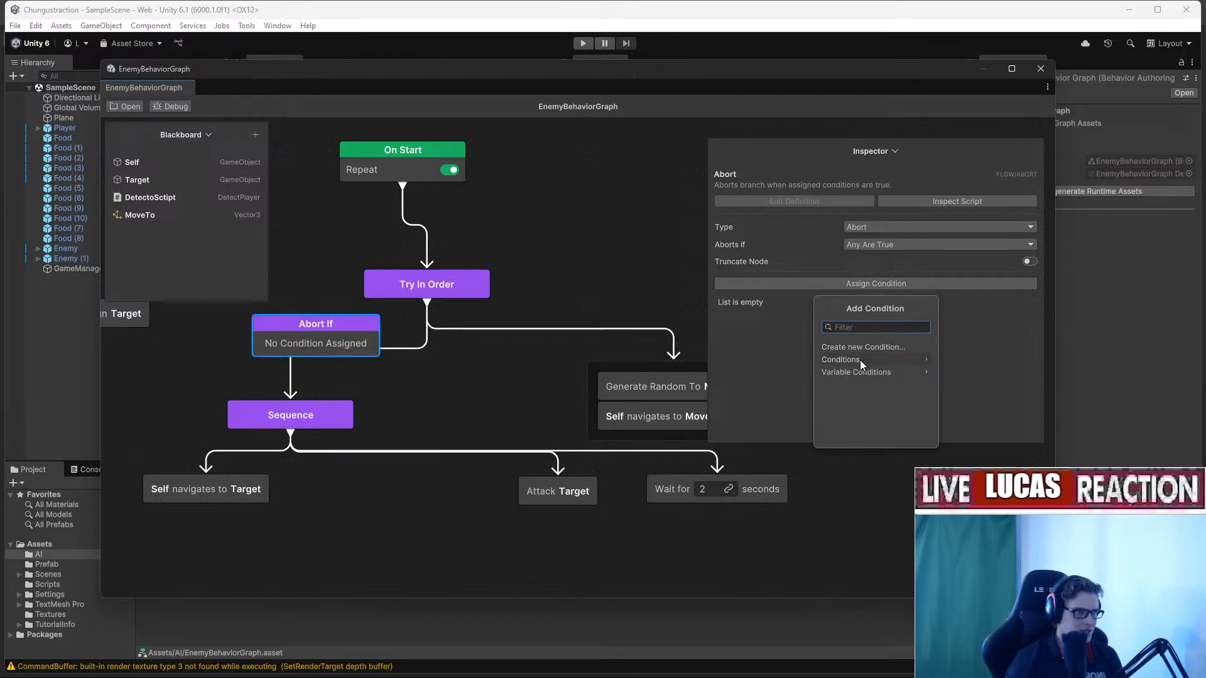
click(861, 375)
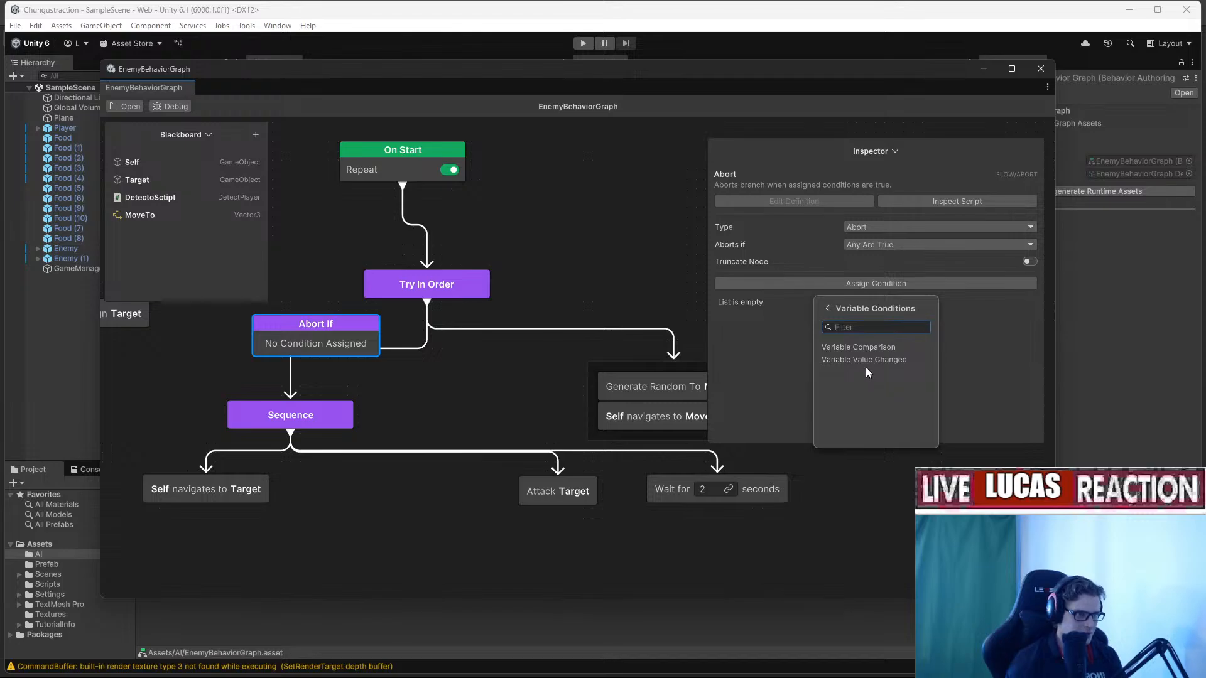
click(872, 348)
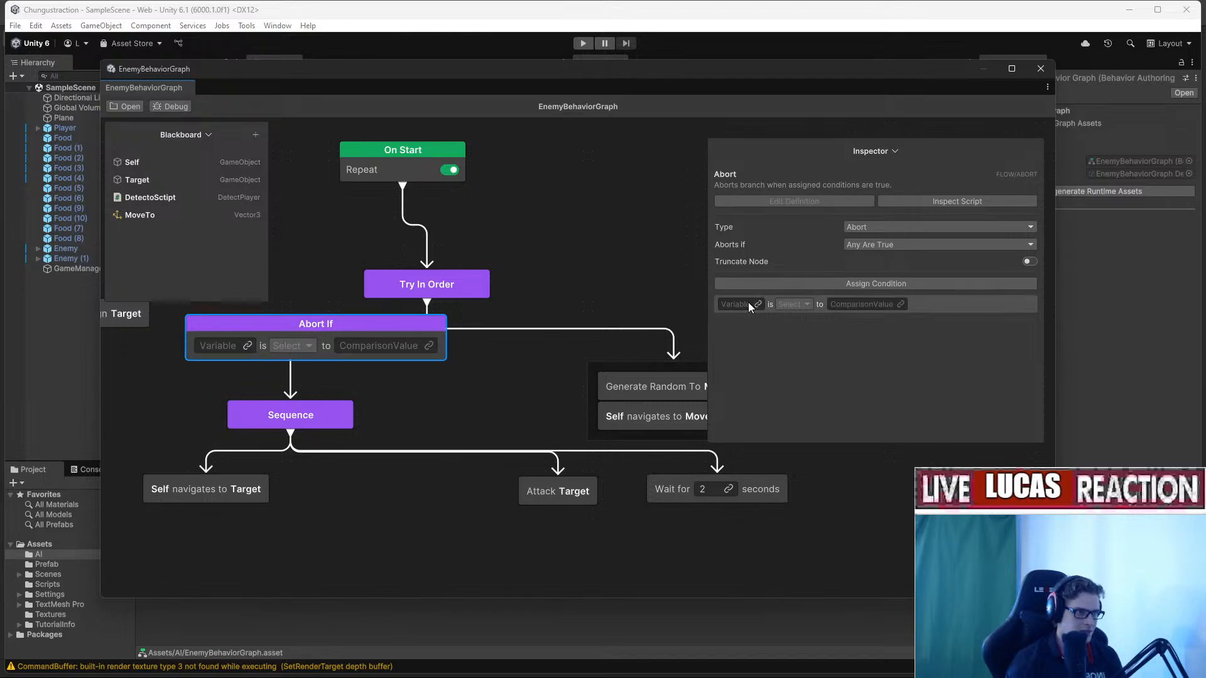
middle_drag(402, 370, 575, 392)
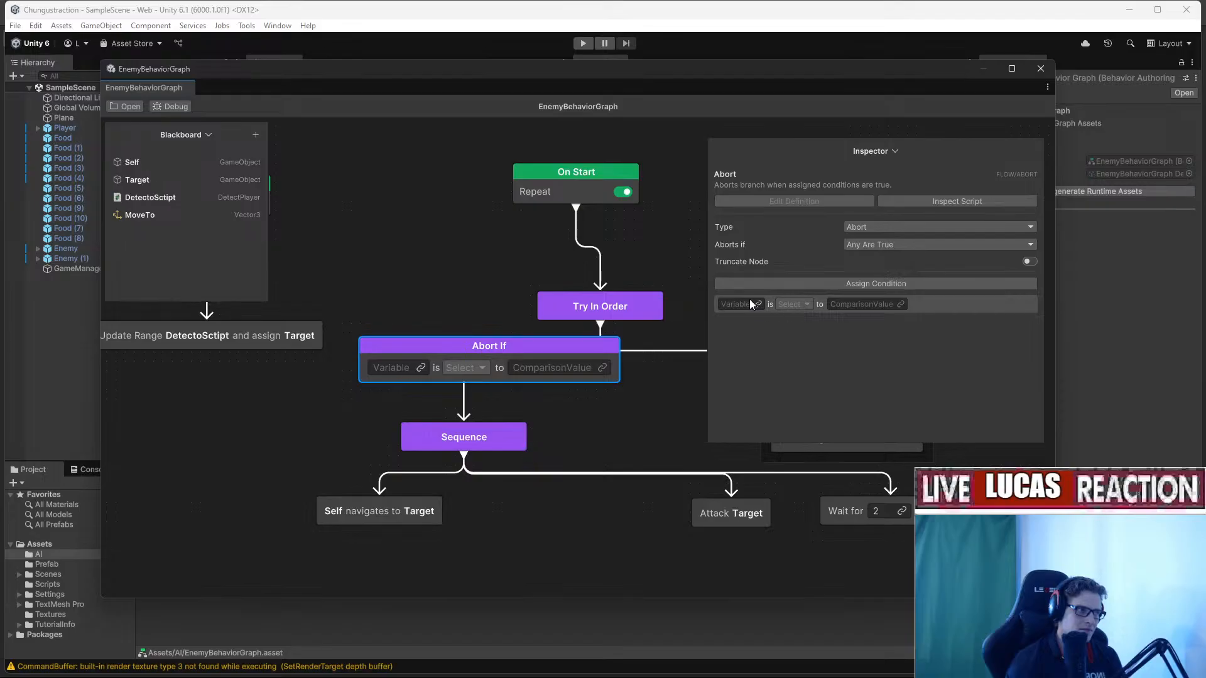
drag(141, 180, 842, 306)
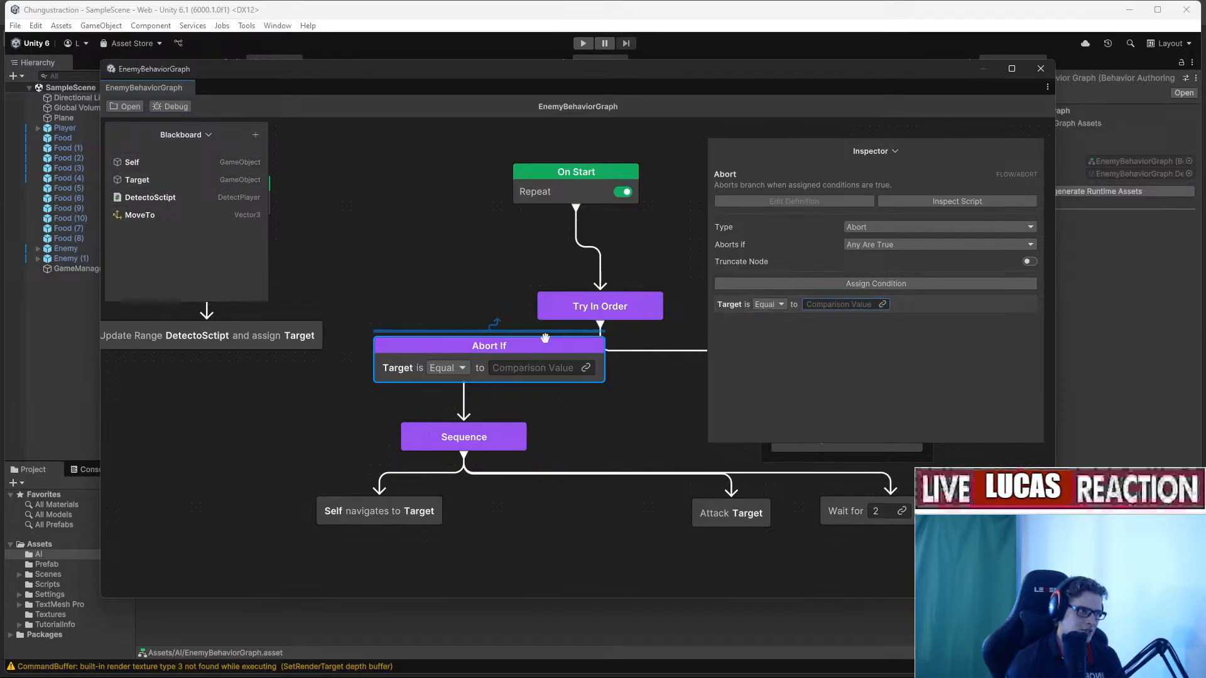
Keep Any Are True for the abort and browse other conditions without adding one.
click(884, 245)
click(884, 263)
click(874, 283)
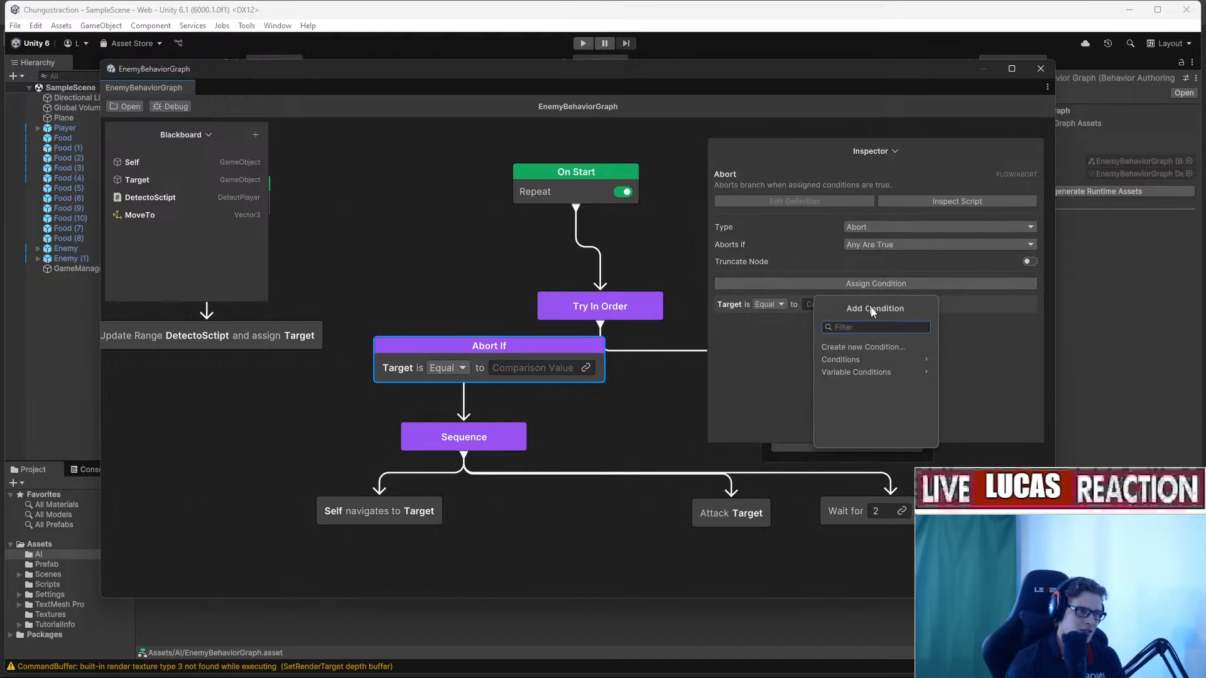
click(891, 347)
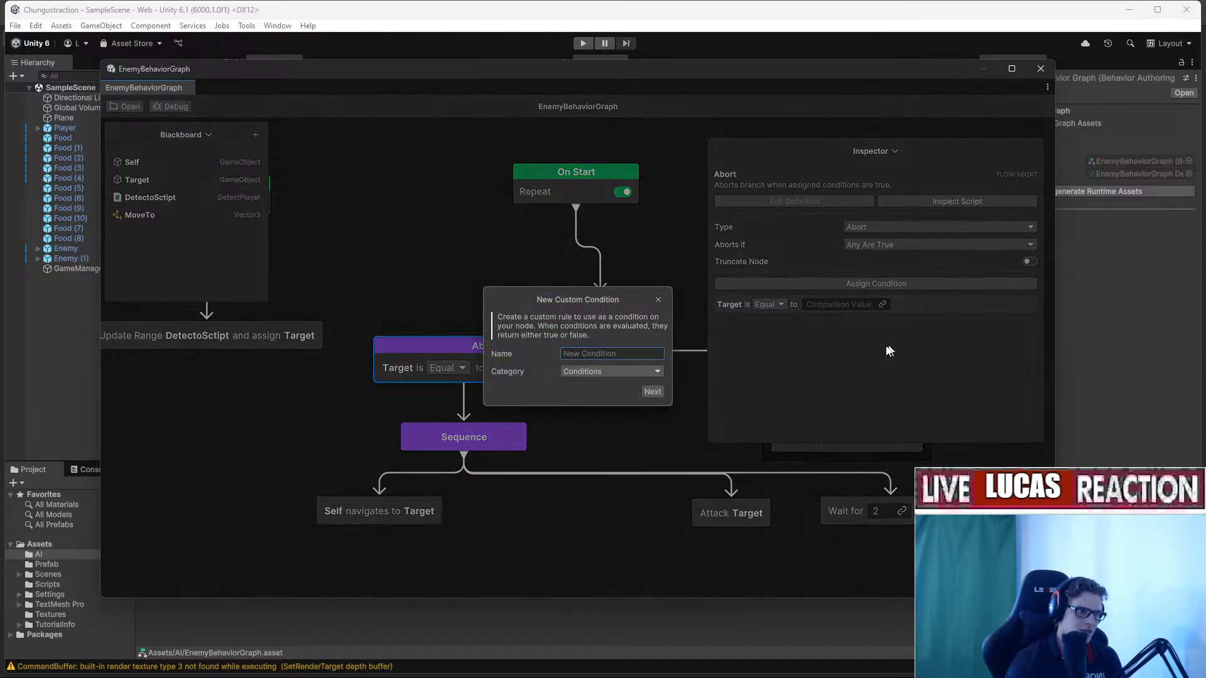
click(658, 310)
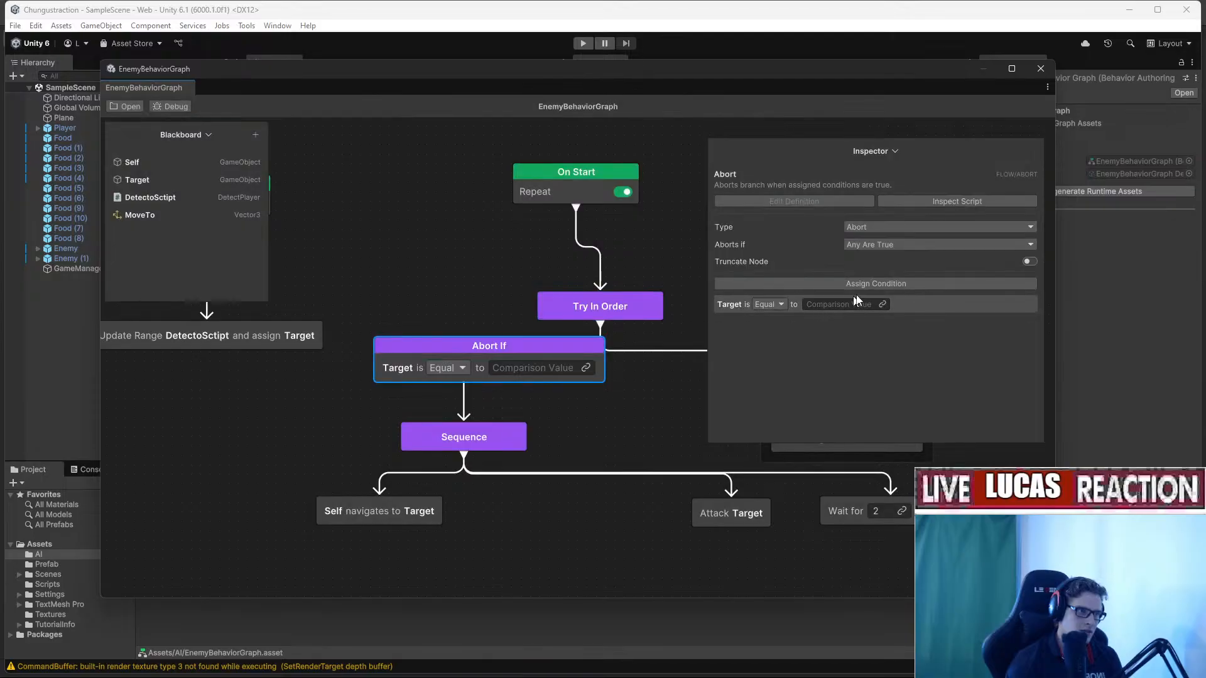
click(876, 284)
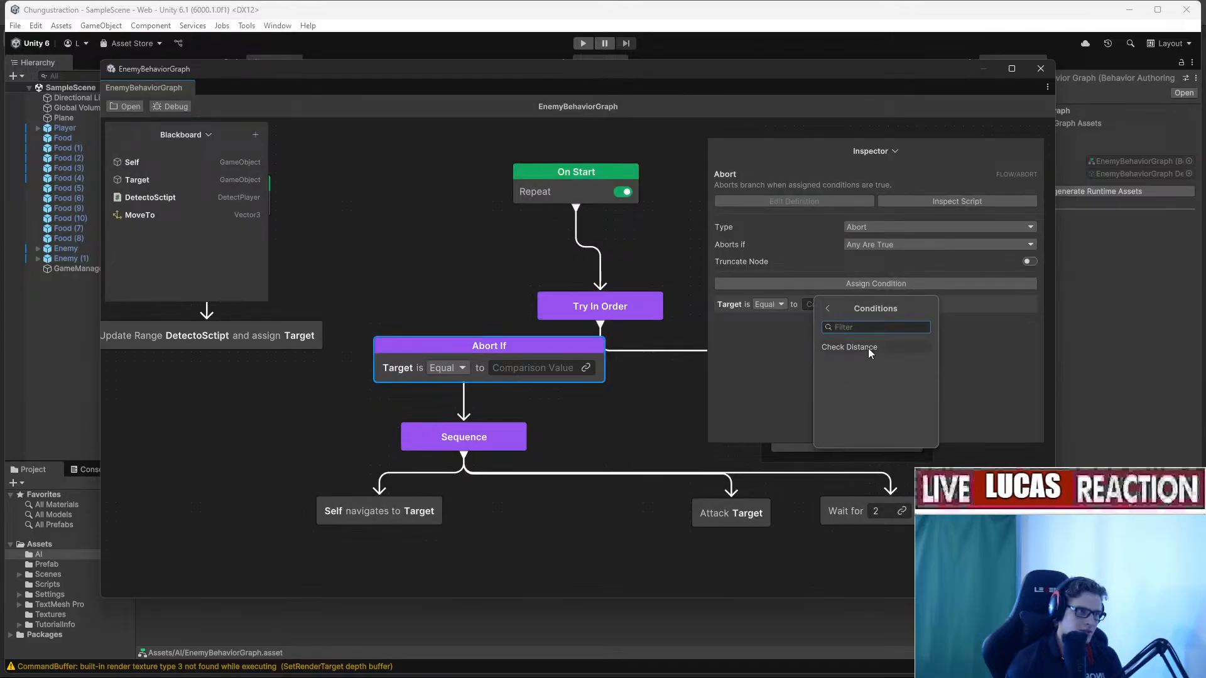
click(868, 348)
click(841, 284)
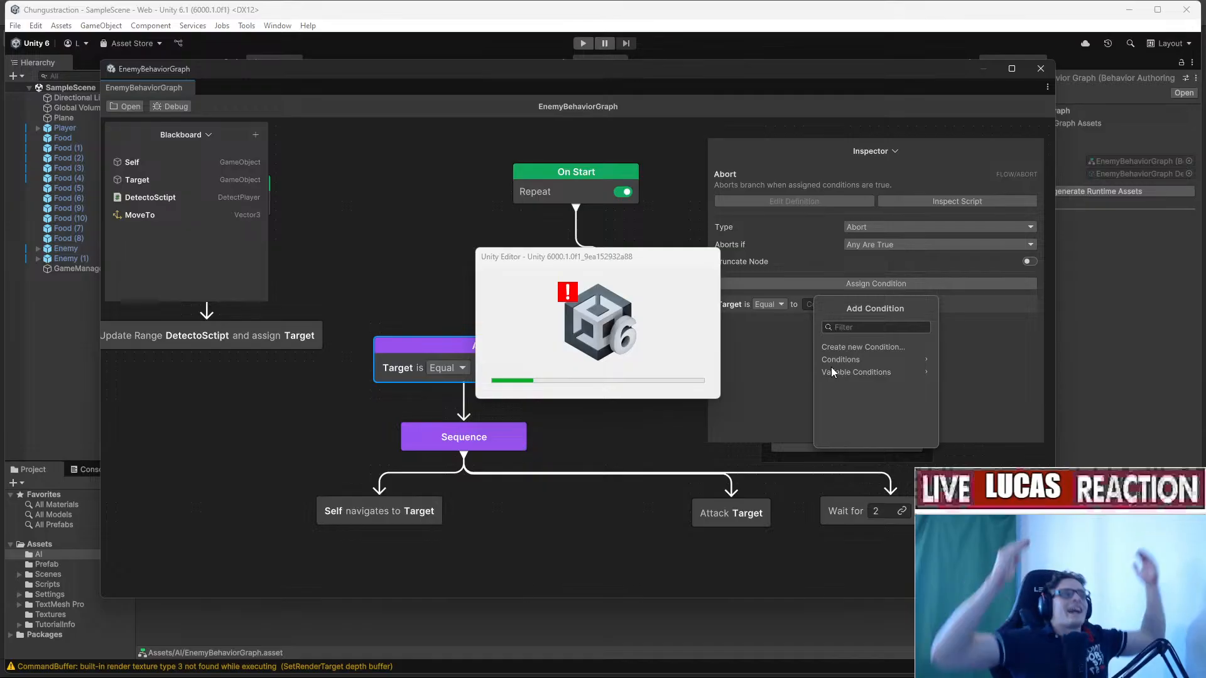
Open Sunny Valley Studio's 'EASY way to add AI in Unity 6 - Behavior Package Tutorial' video.
key(alt+Tab)
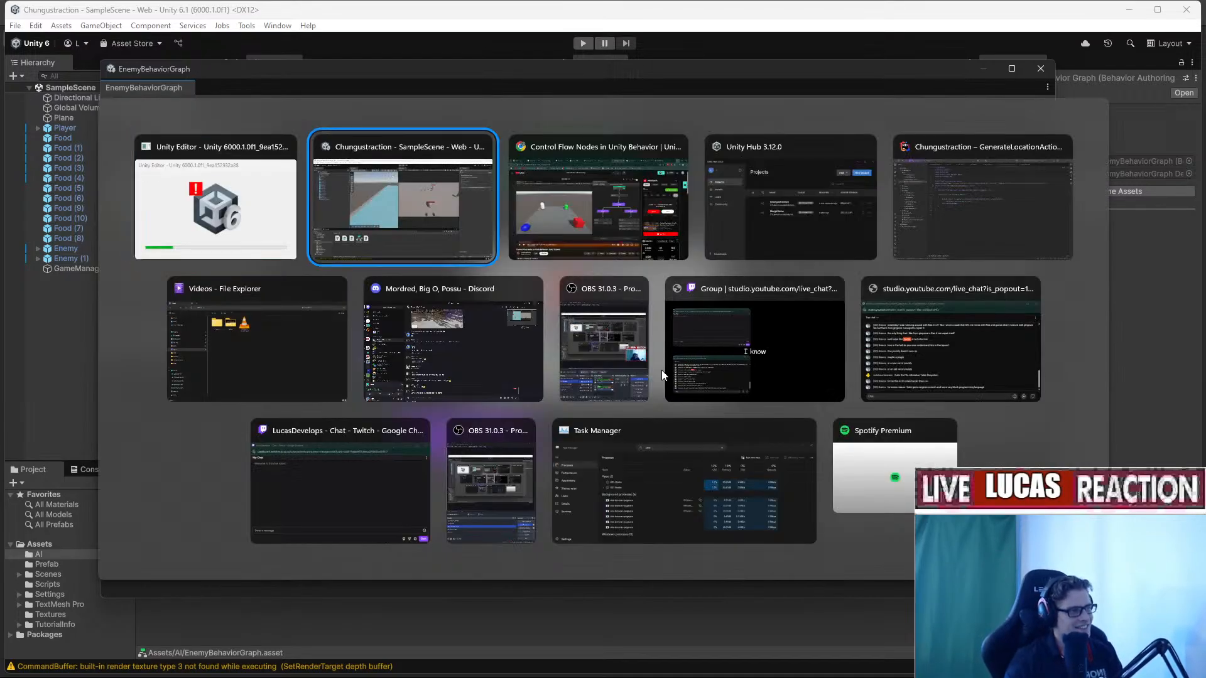
key(alt+Left)
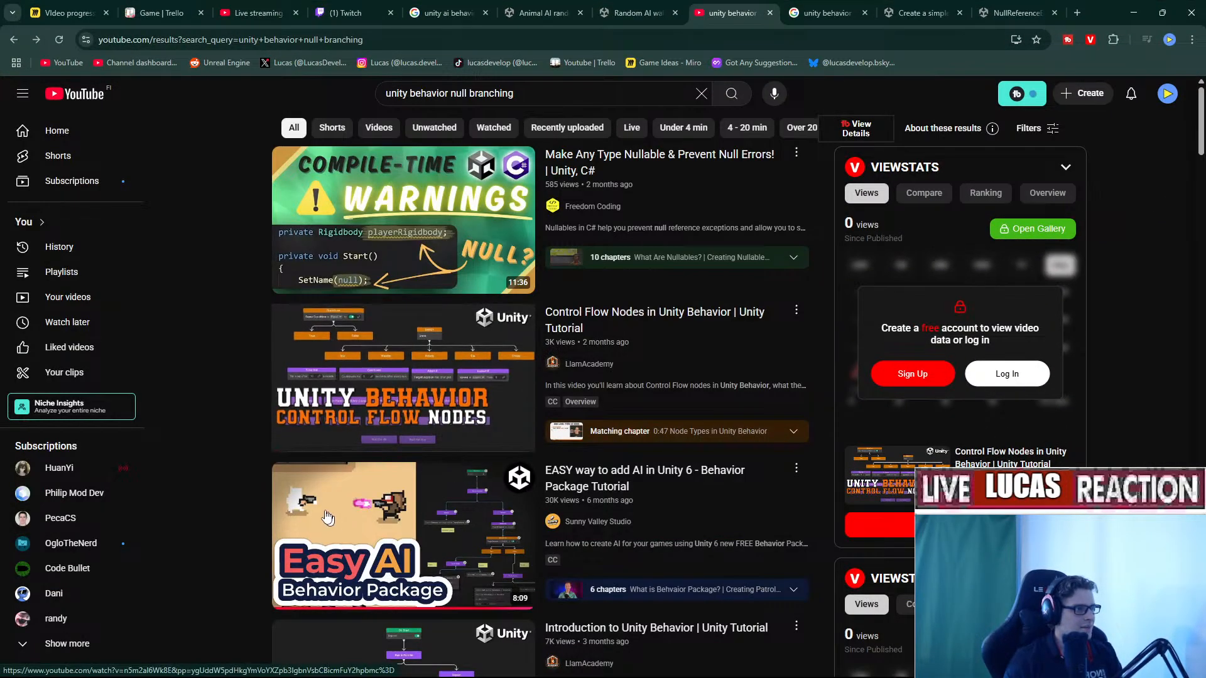
scroll(461, 352, down, 5)
click(402, 540)
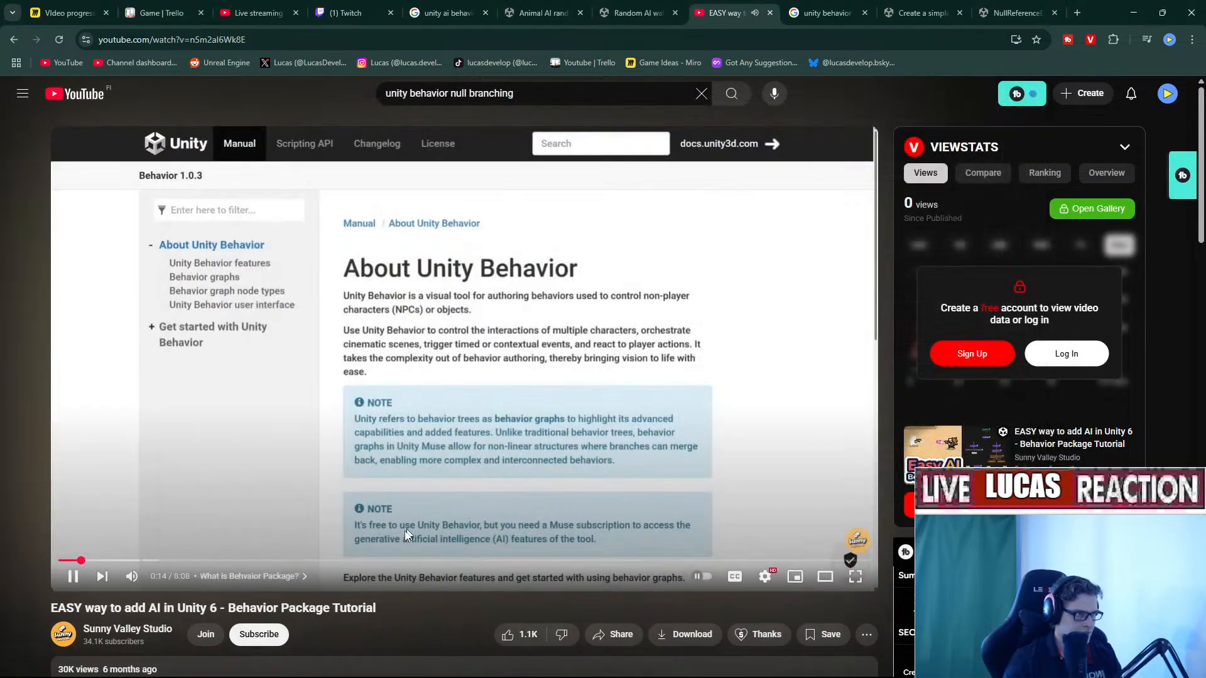
Reopen the Chungustraction project, then skim the tutorial through to the New Enum Type part.
click(775, 670)
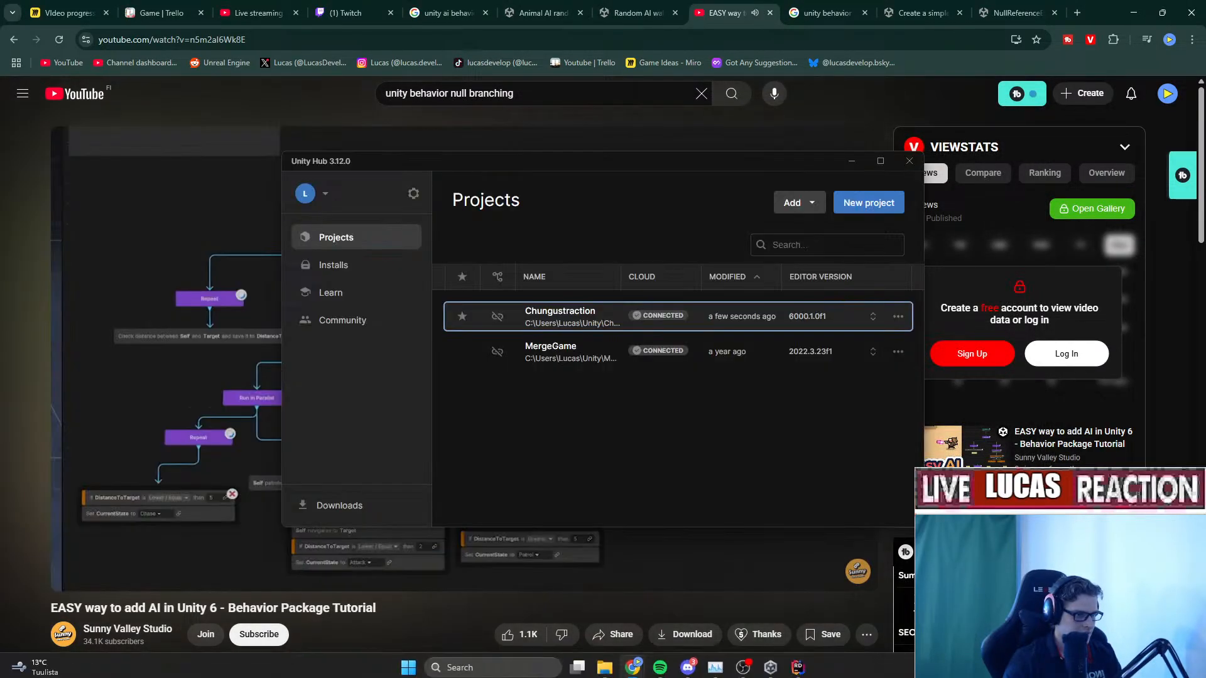
click(573, 311)
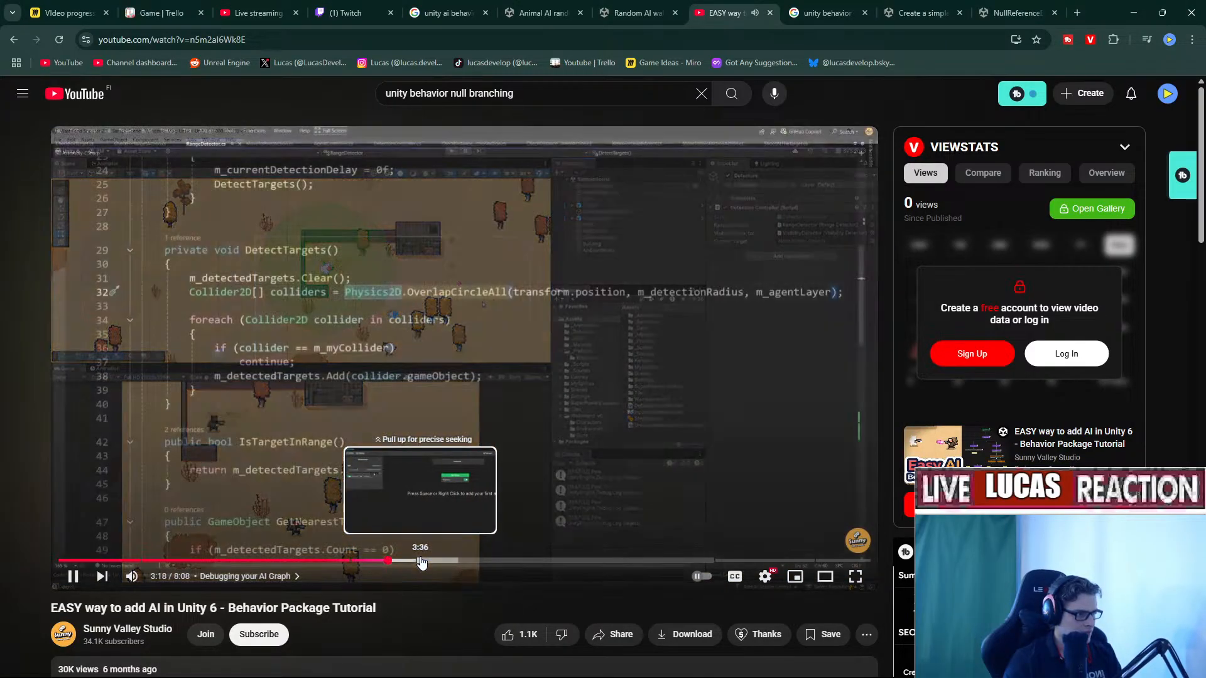
click(421, 561)
click(473, 561)
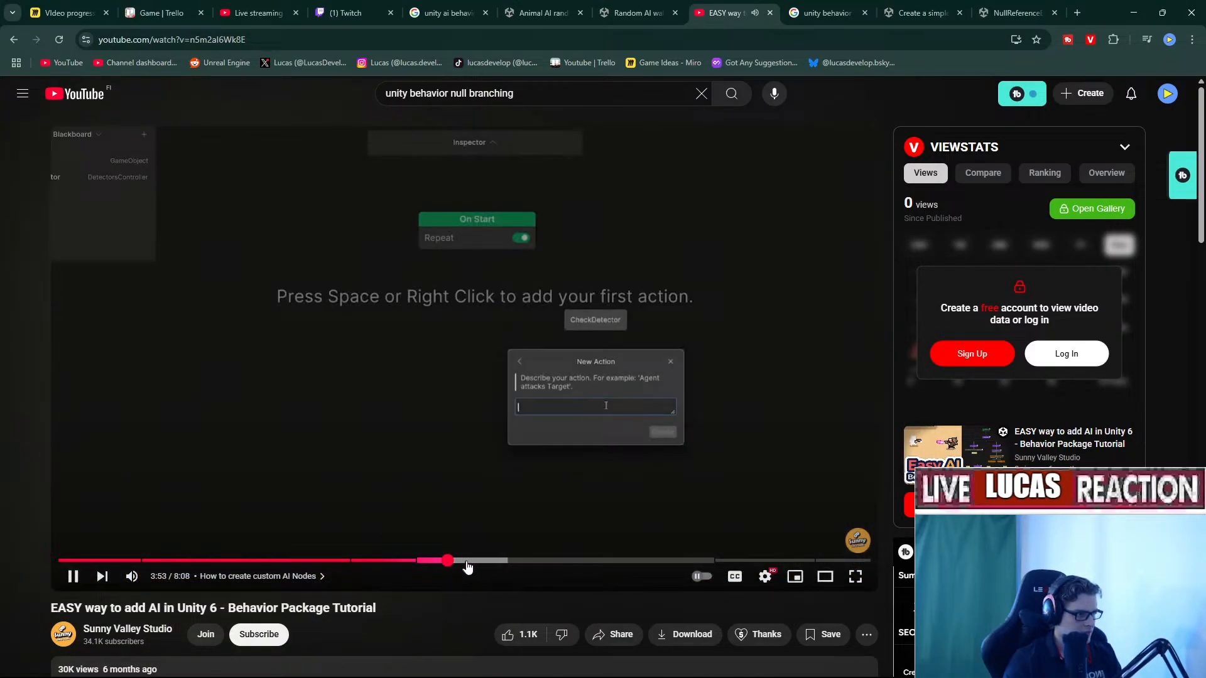
click(500, 561)
click(526, 561)
click(559, 562)
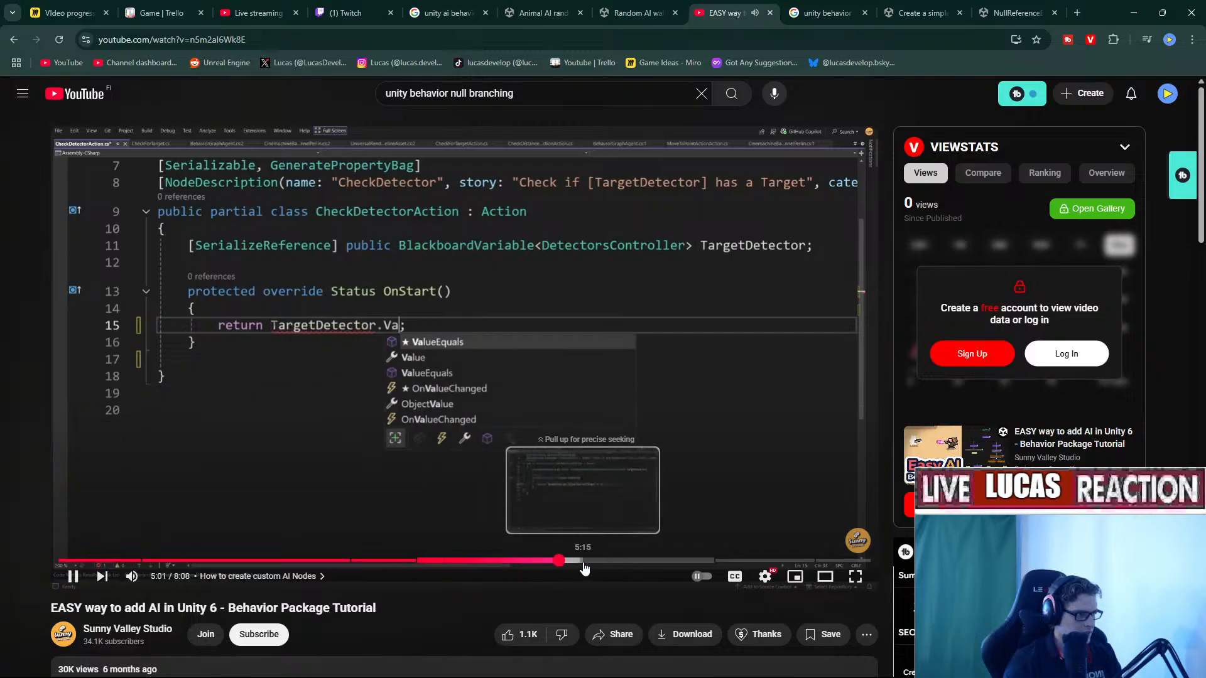
click(584, 562)
click(595, 562)
click(627, 562)
click(650, 562)
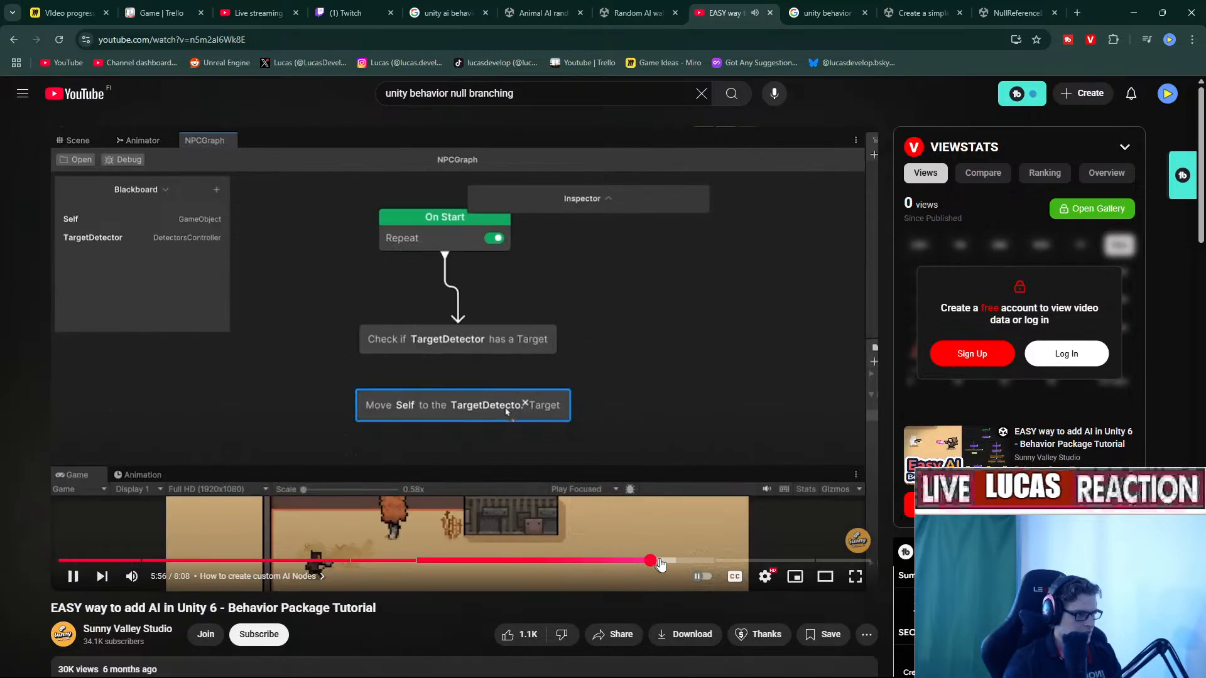
click(698, 562)
click(714, 562)
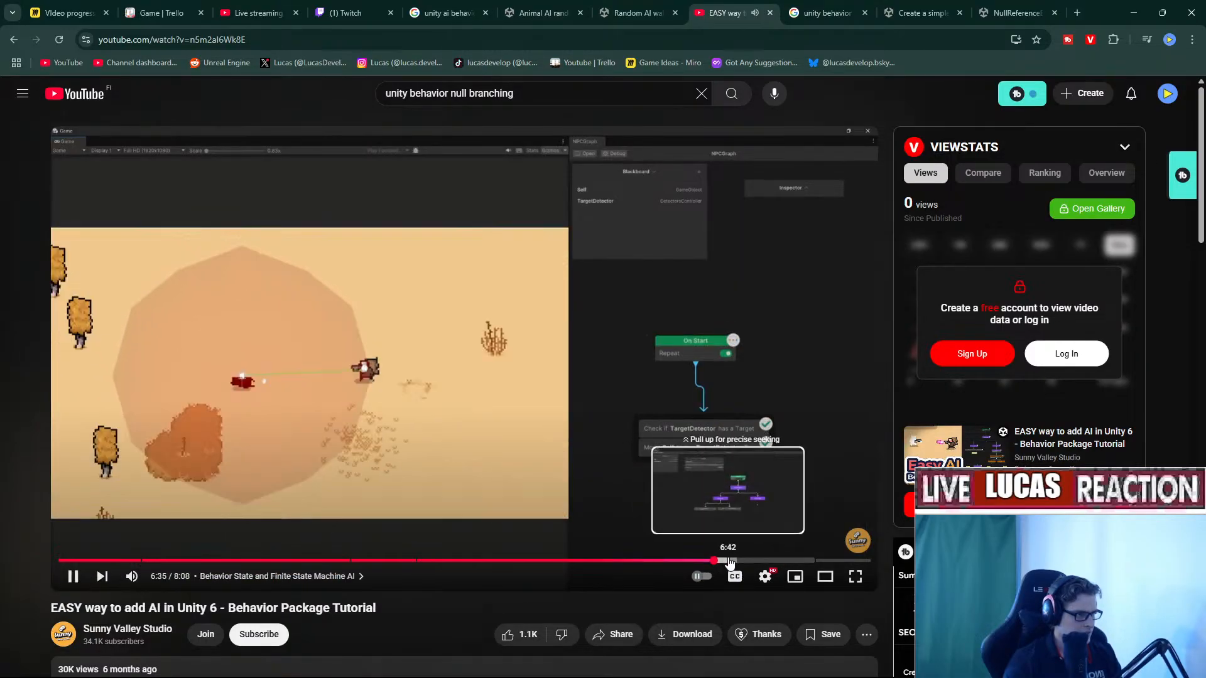
click(728, 563)
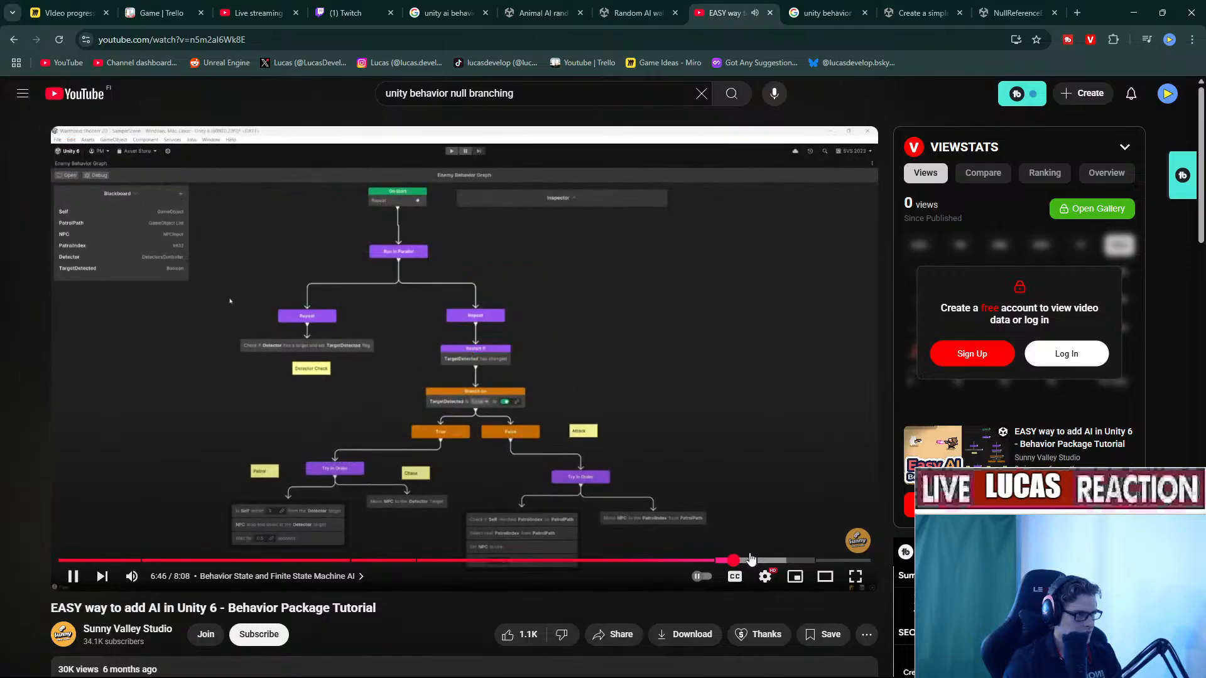
click(717, 561)
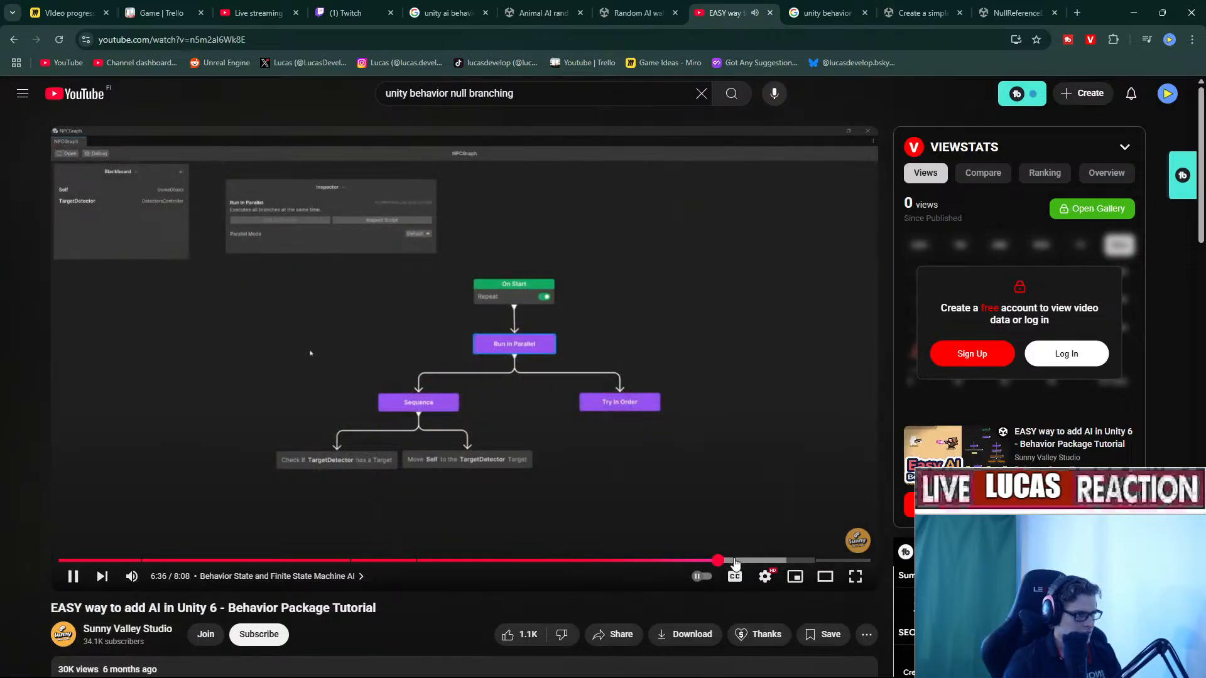
click(777, 561)
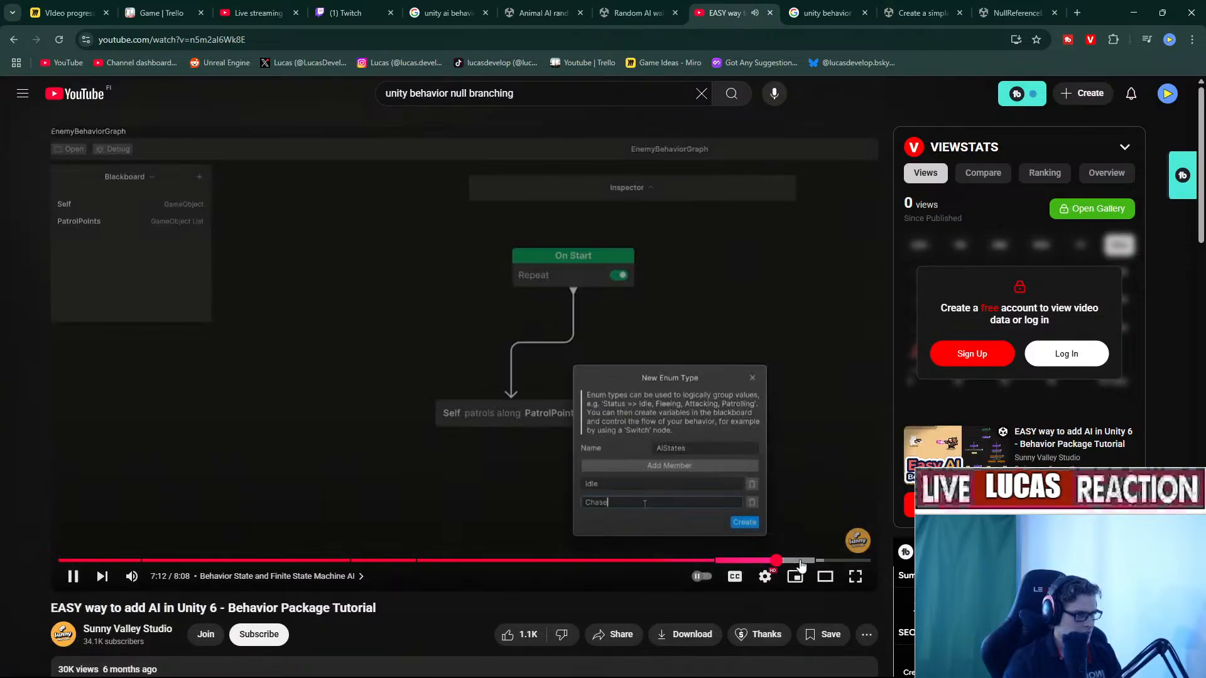
click(529, 429)
Skim the video from the Inspector setup near 0:58 through debugging, custom node code and game scene.
scroll(537, 432, down, 6)
scroll(536, 432, up, 4)
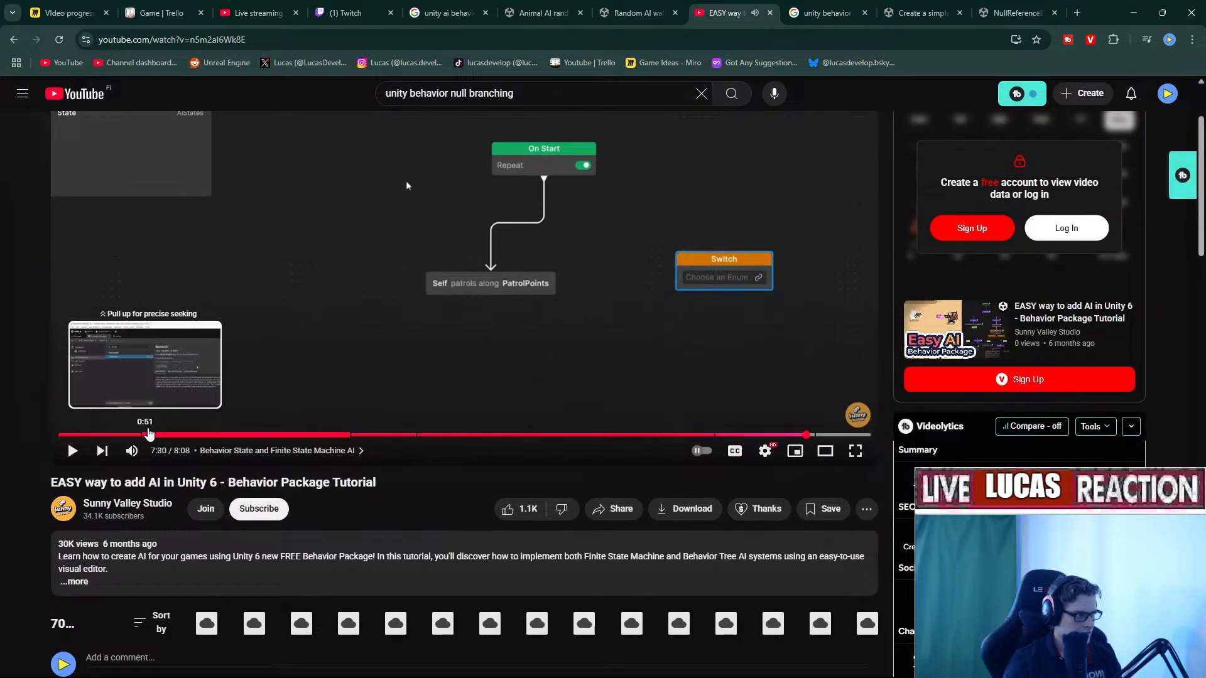
click(157, 433)
scroll(176, 534, up, 2)
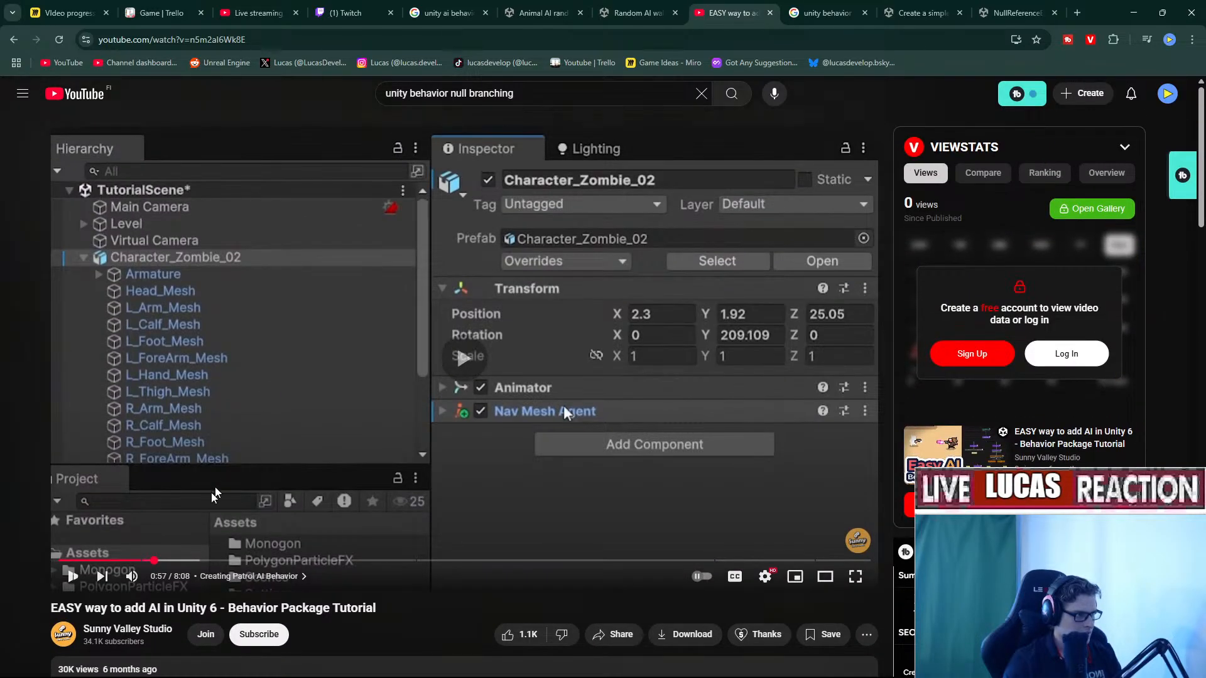
click(183, 559)
click(238, 559)
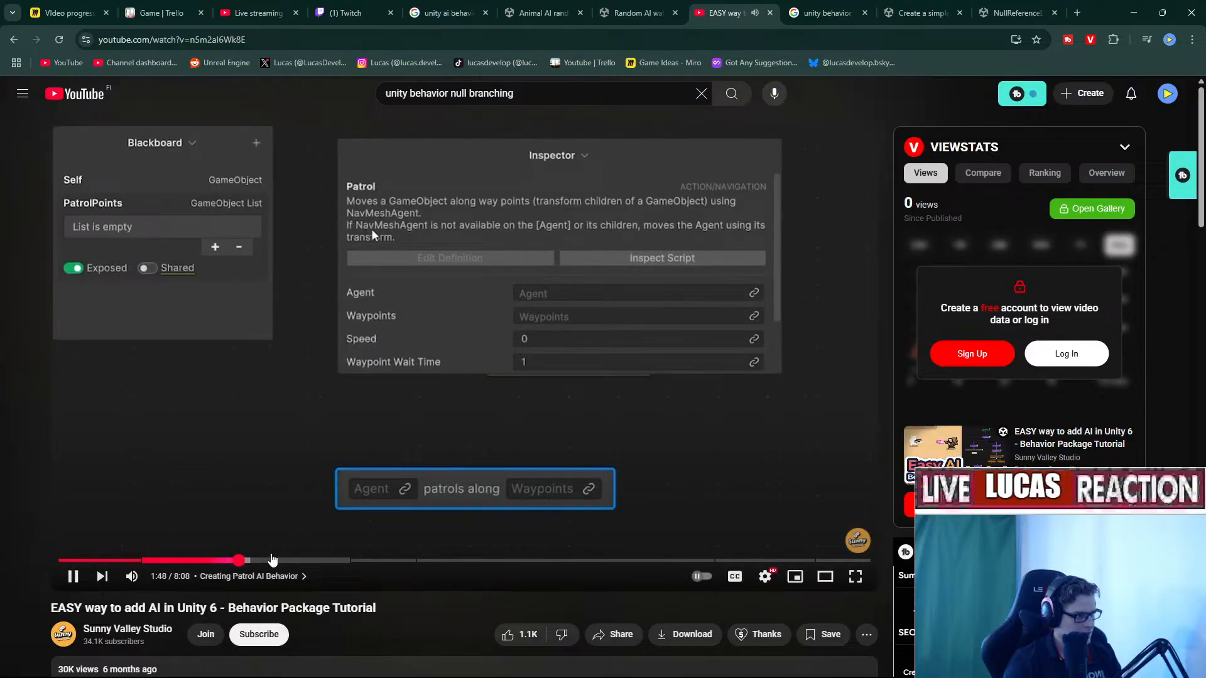
click(267, 559)
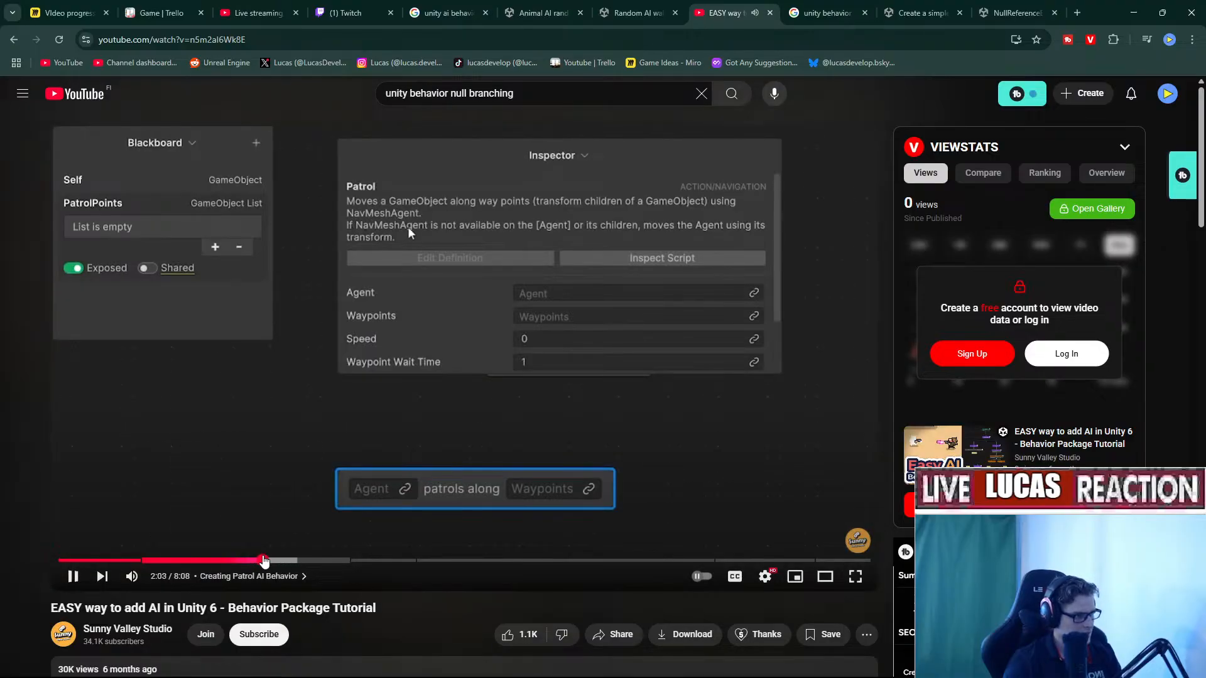
click(151, 559)
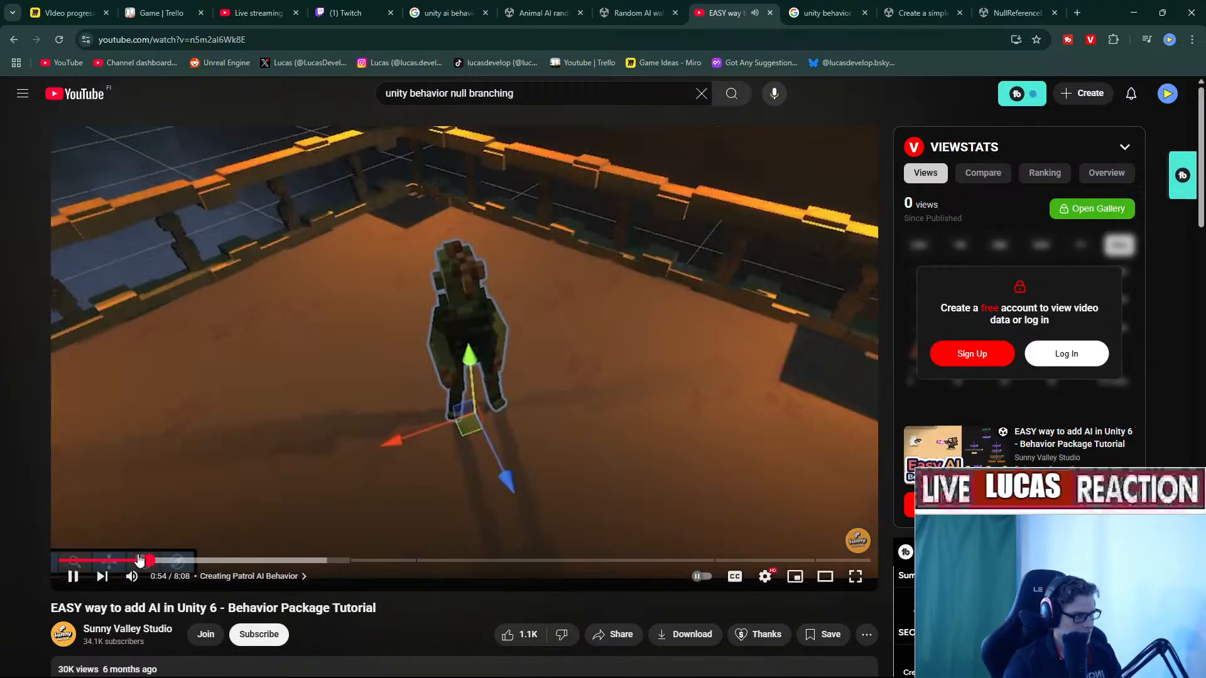
click(274, 559)
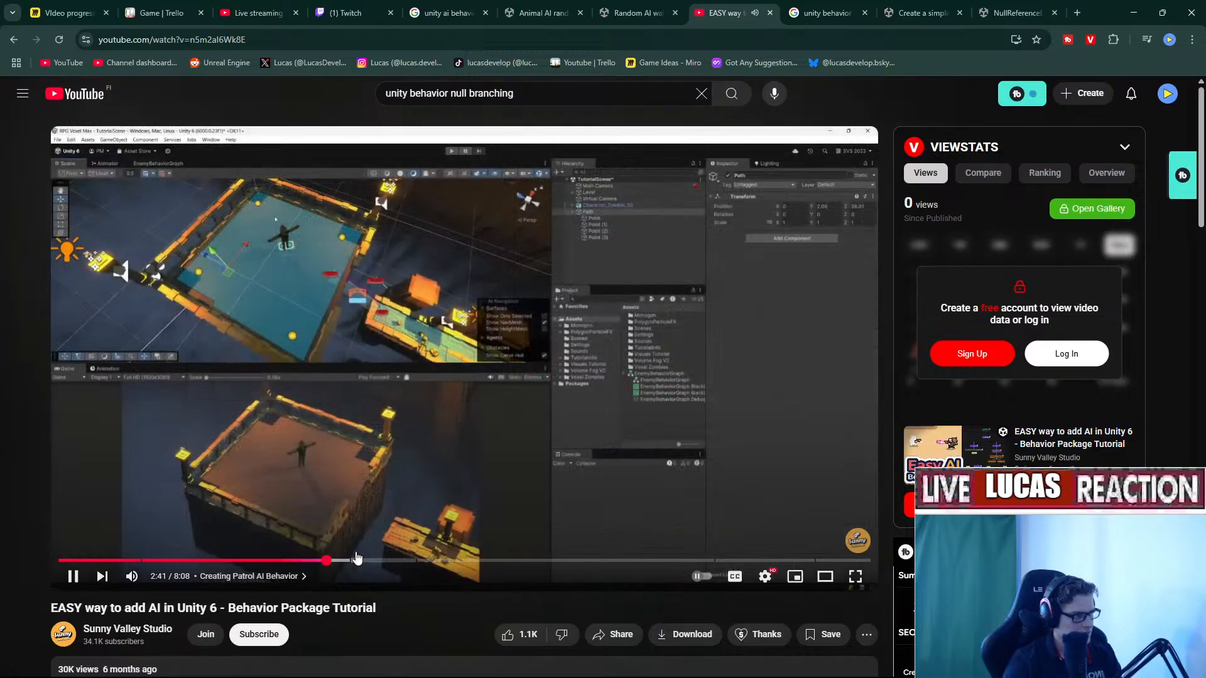
click(373, 560)
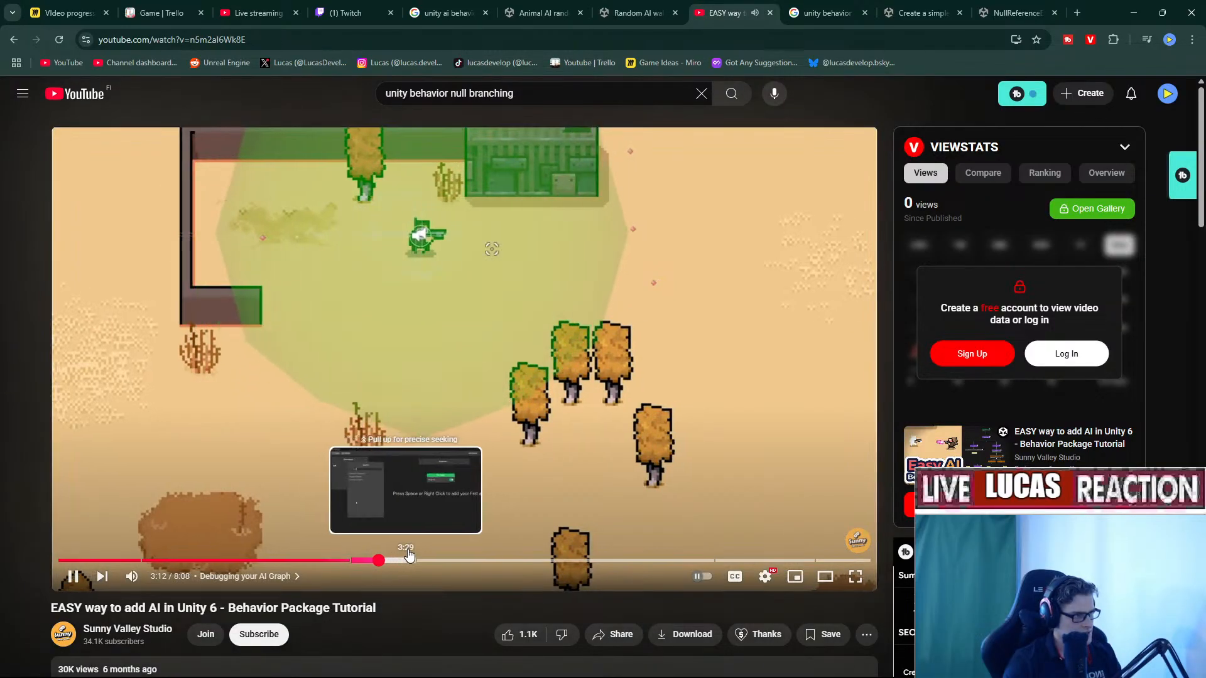
click(413, 559)
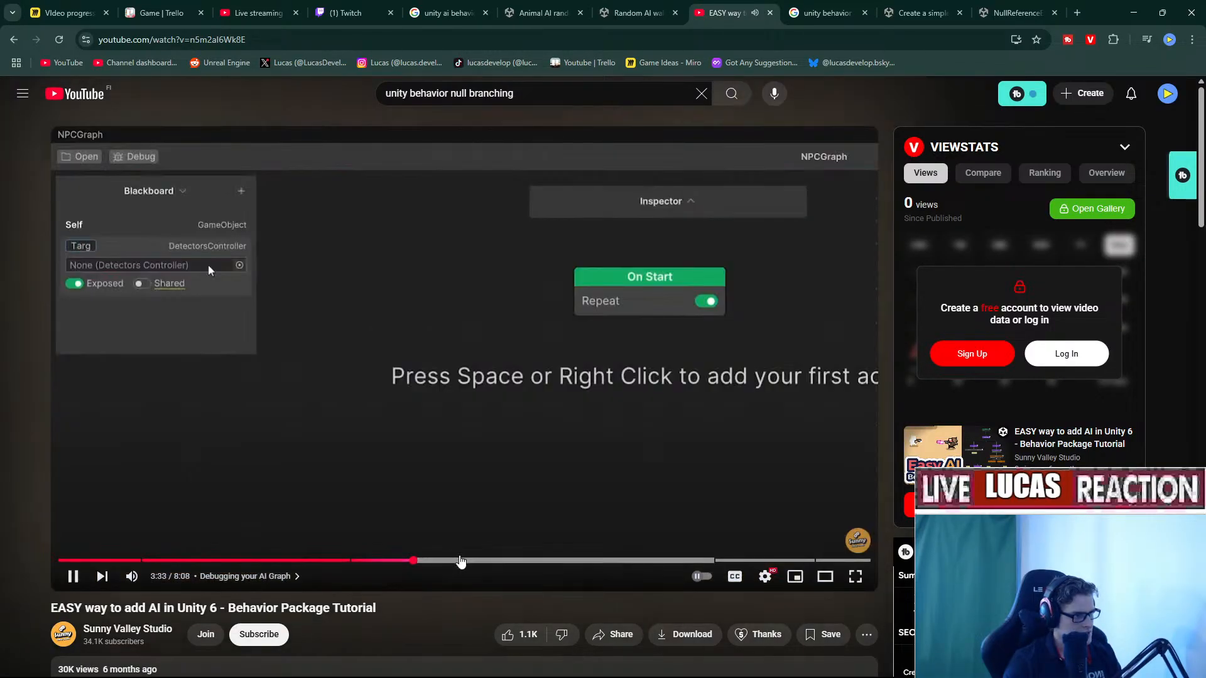
click(461, 560)
click(552, 559)
click(602, 559)
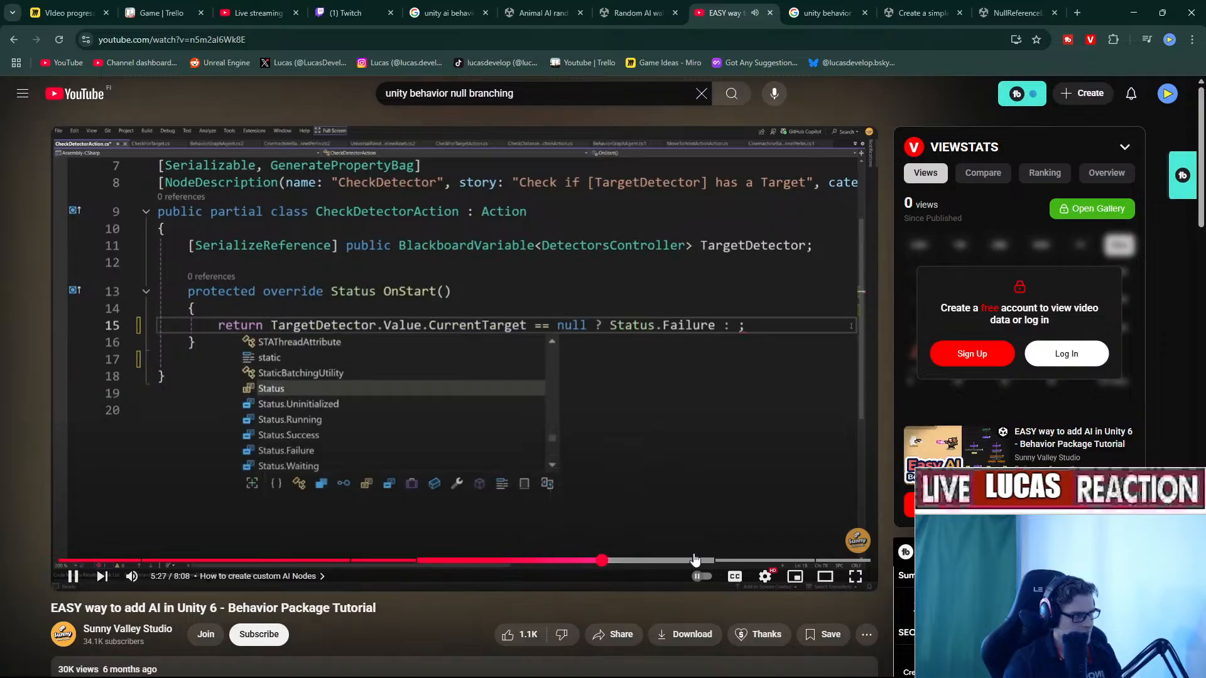
click(694, 559)
scroll(594, 460, down, 15)
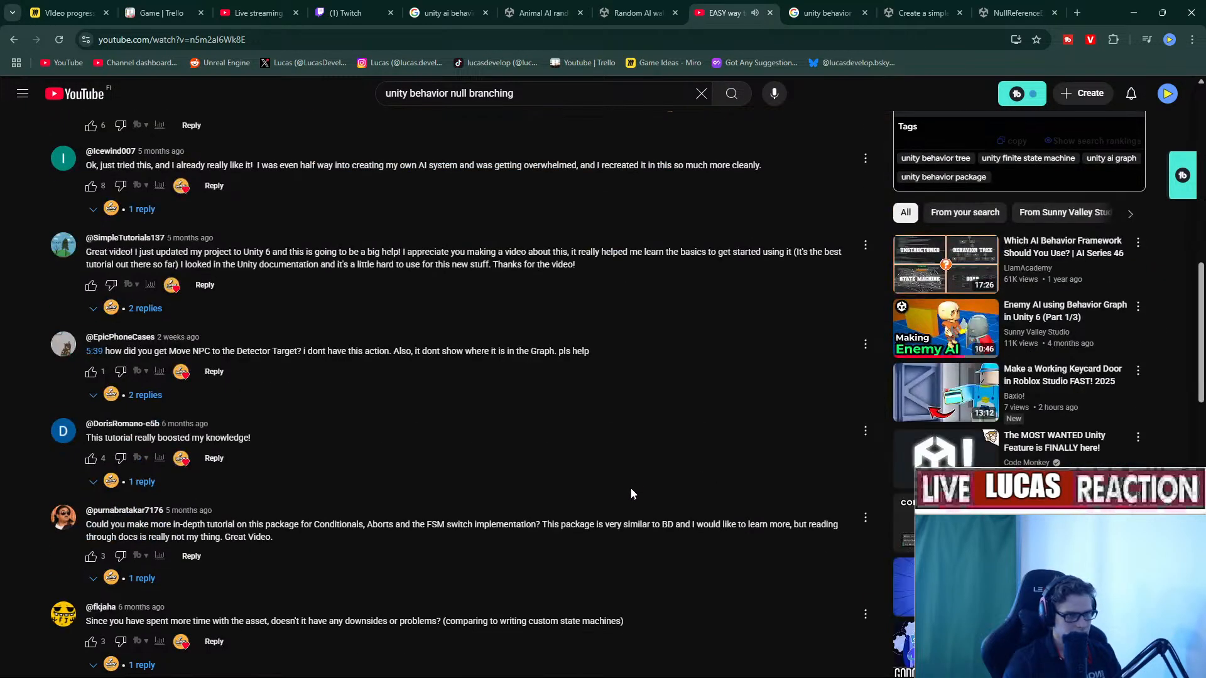
Open the Enemy AI Part 1 video in a new tab and play it.
right_click(932, 341)
click(994, 358)
click(707, 13)
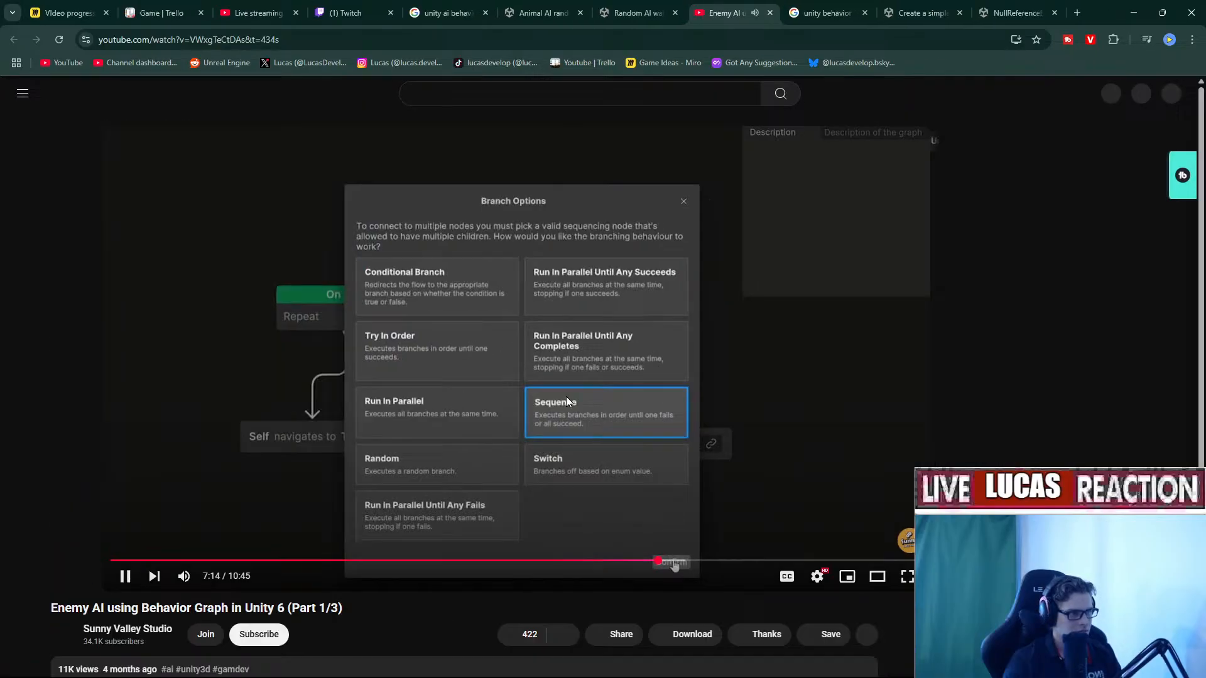
click(568, 457)
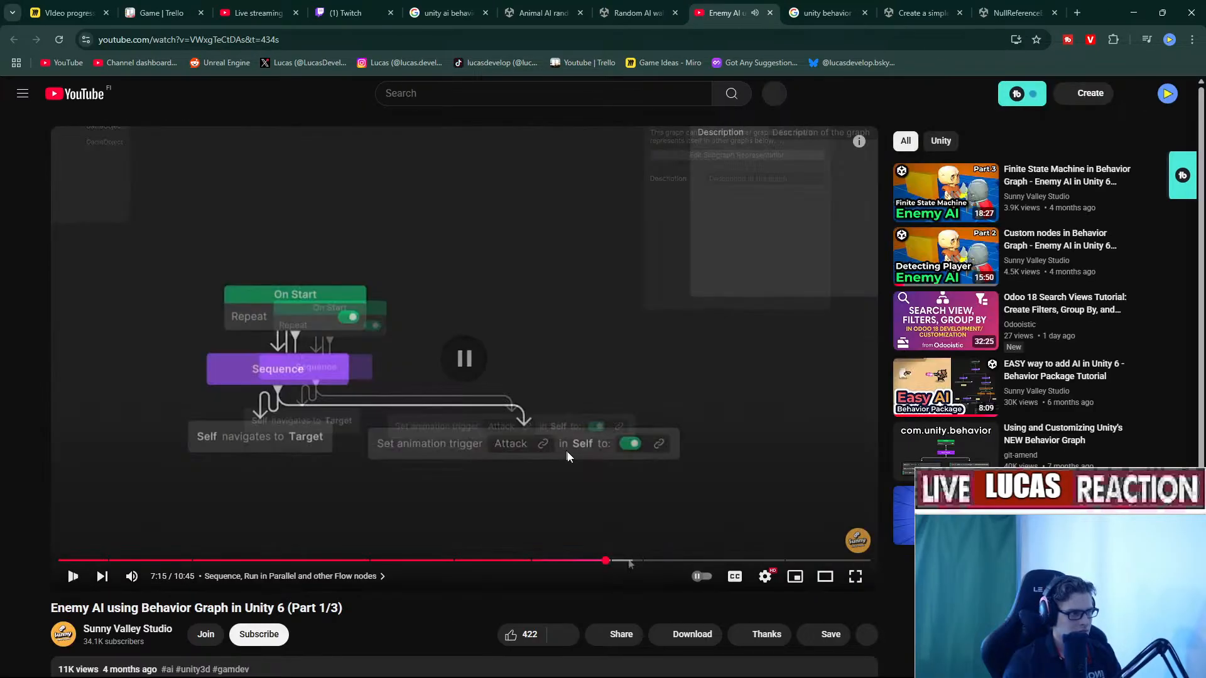
click(570, 458)
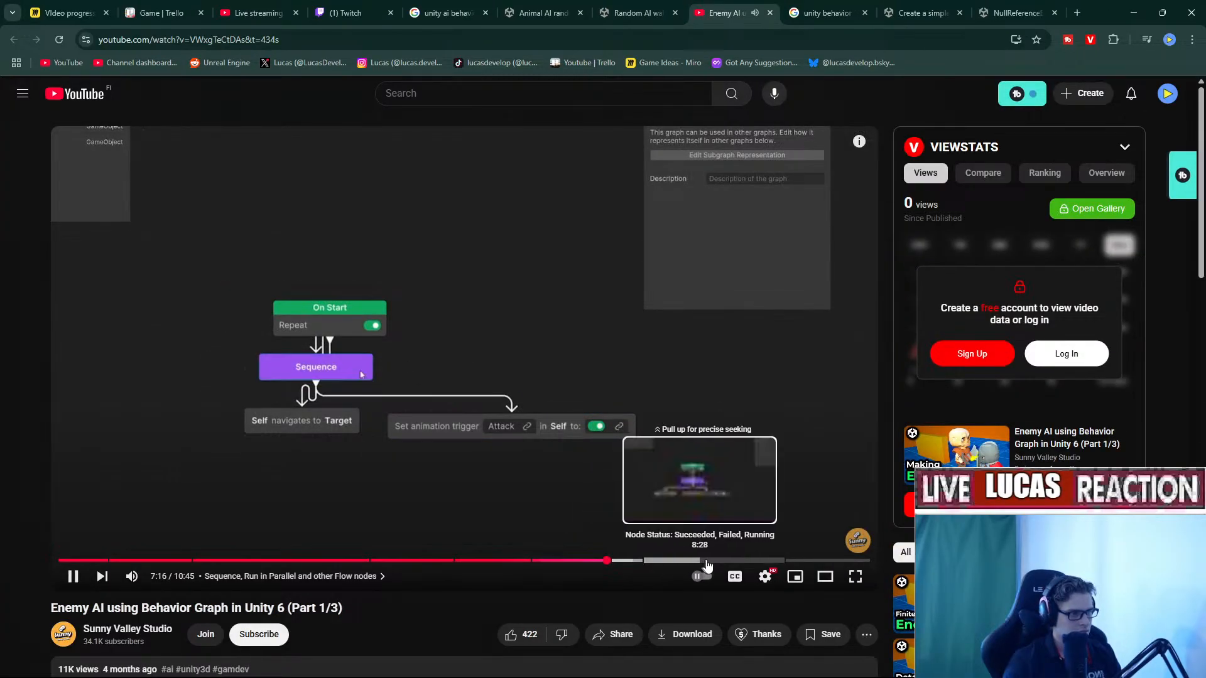
Start the related Custom nodes in Behavior Graph video.
scroll(681, 415, down, 5)
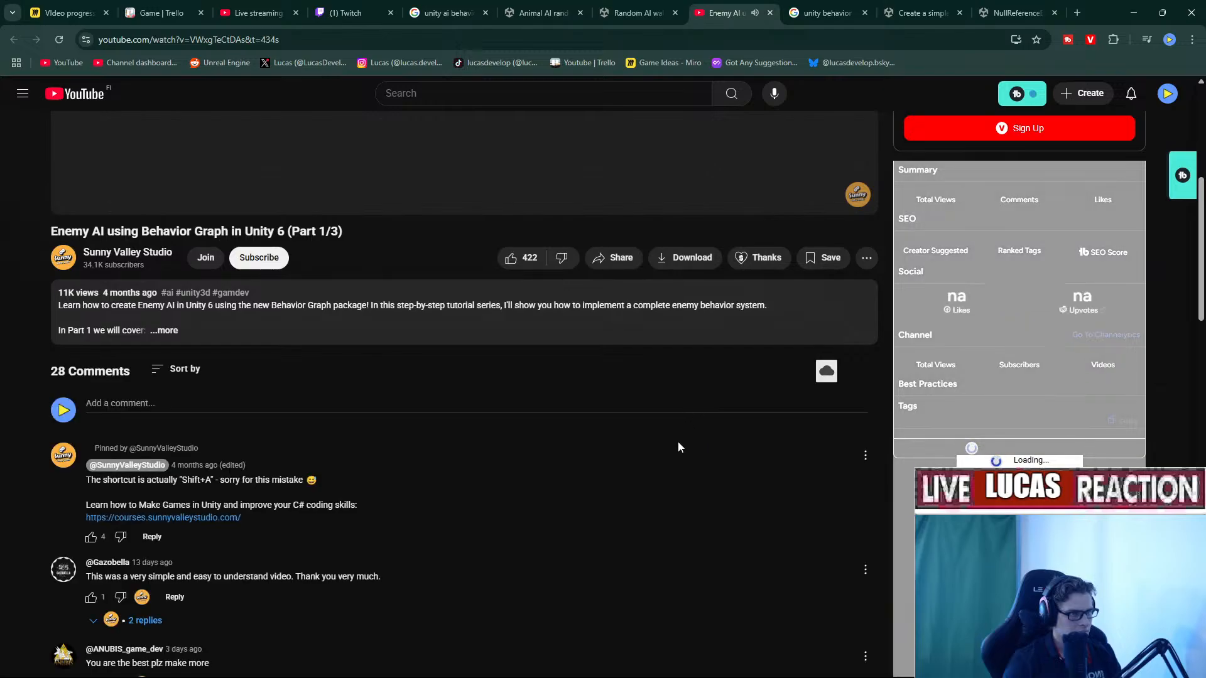
scroll(679, 447, down, 6)
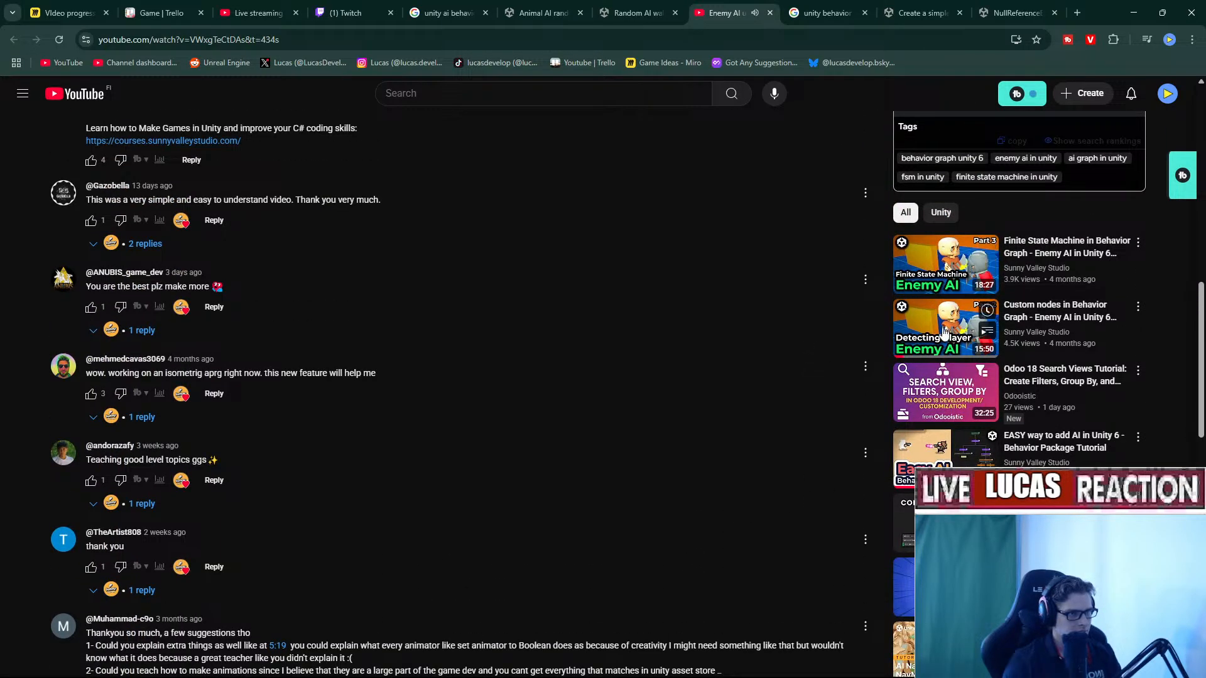
click(944, 332)
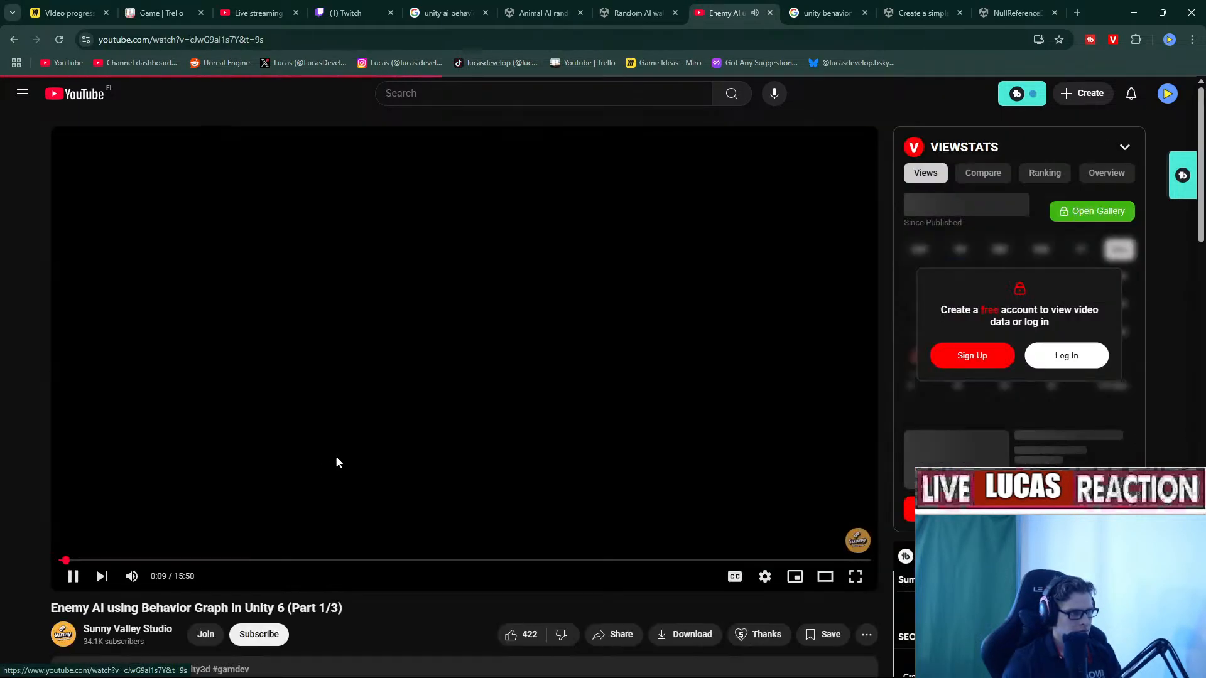
Seek the tutorial to the 'How to use Abort If node' chapter.
click(167, 561)
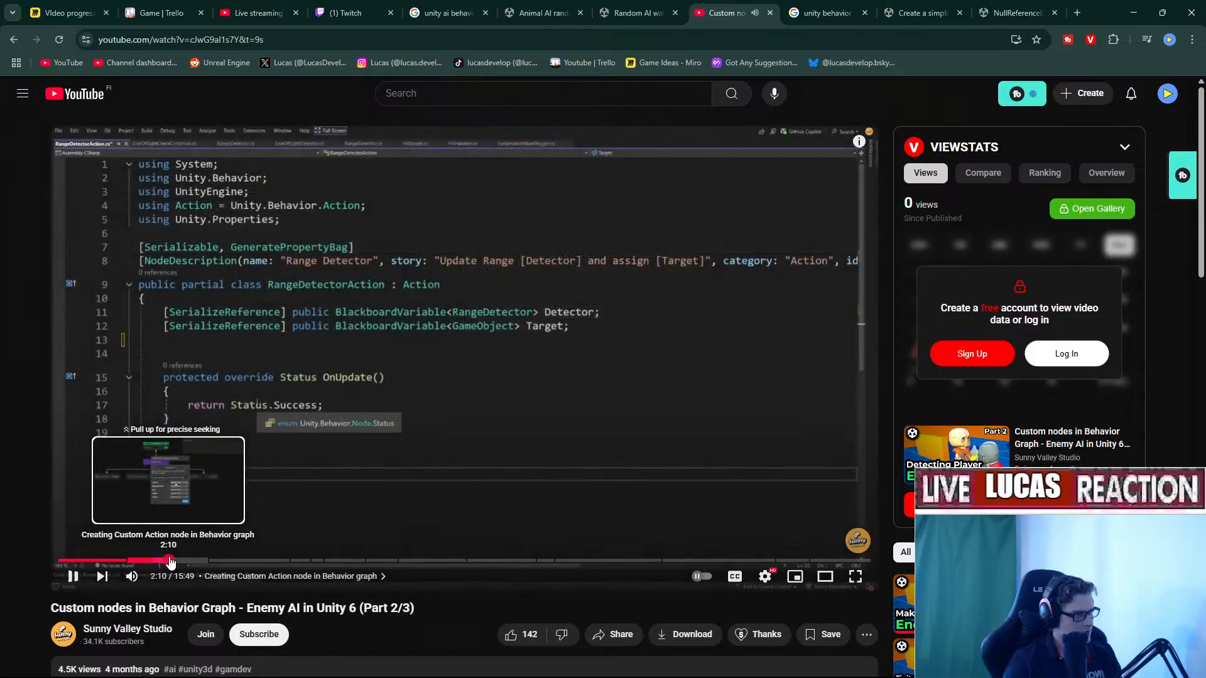
drag(169, 561, 249, 561)
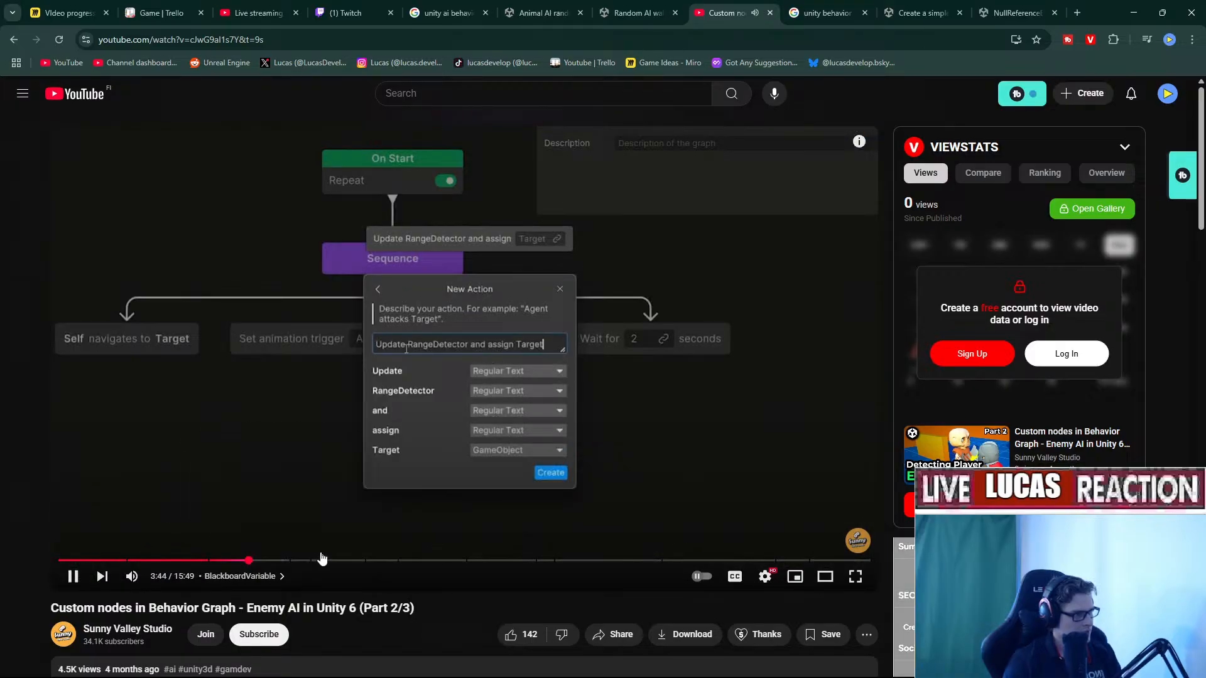
click(322, 558)
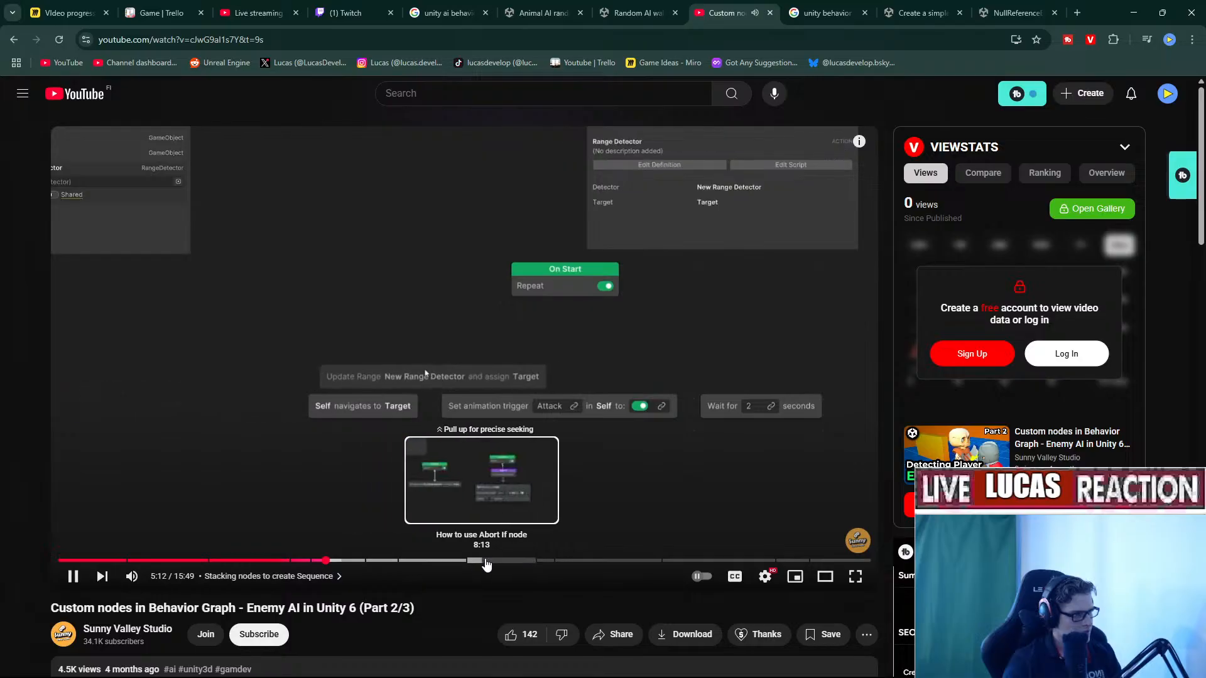
click(512, 561)
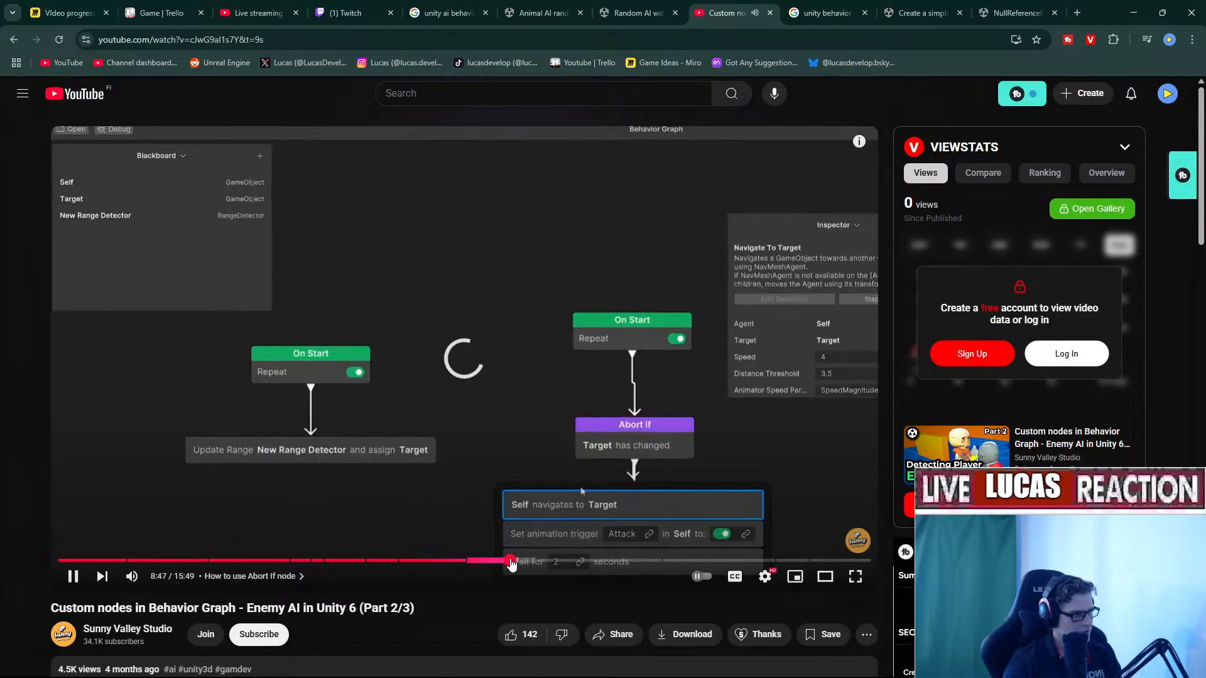
drag(511, 561, 484, 560)
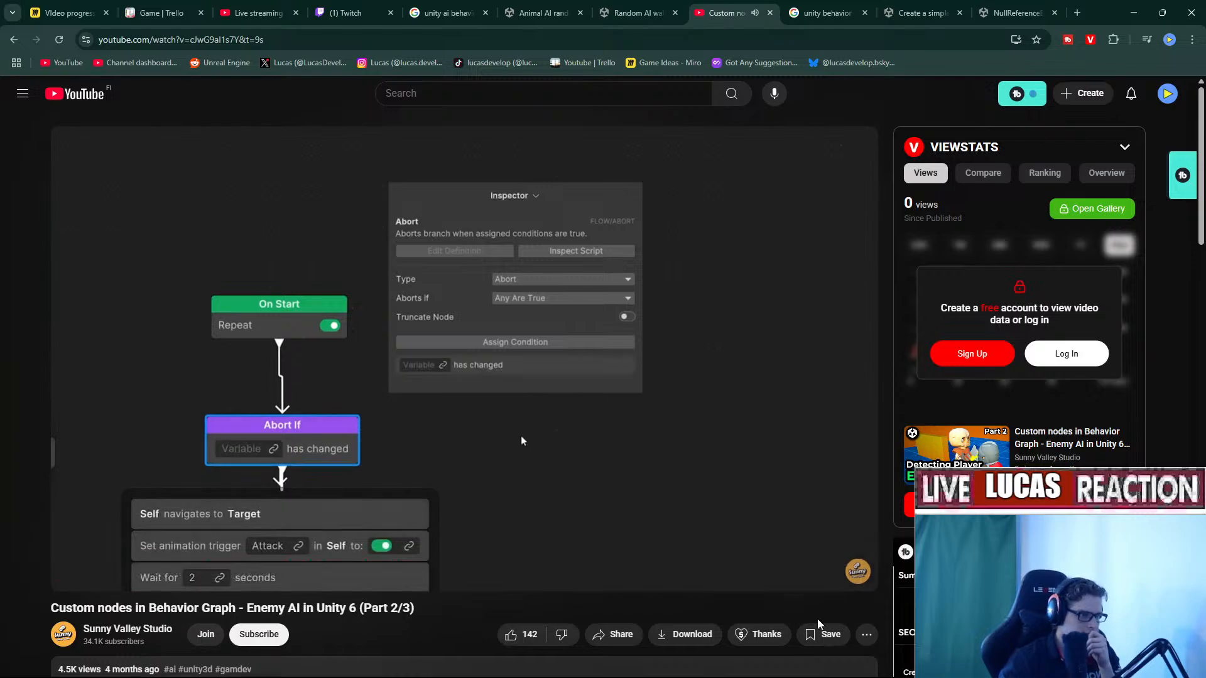
Set the video's playback speed to 2x.
click(775, 580)
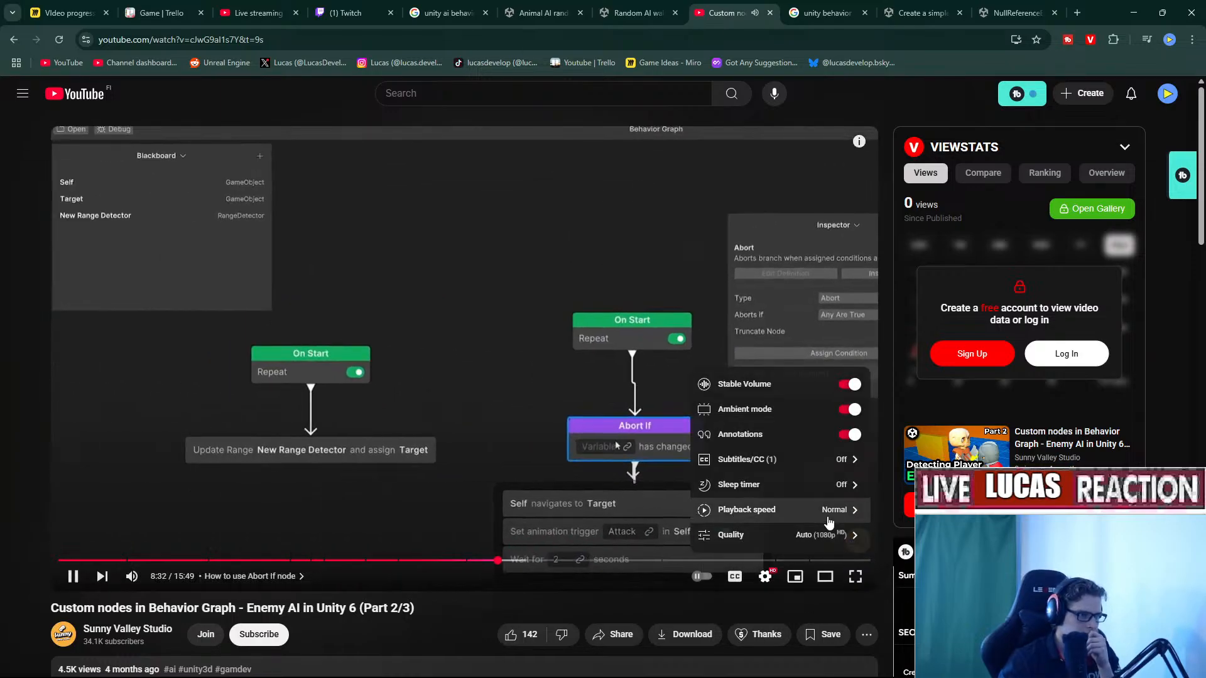
click(810, 509)
scroll(791, 409, down, 3)
scroll(787, 341, down, 1)
click(770, 349)
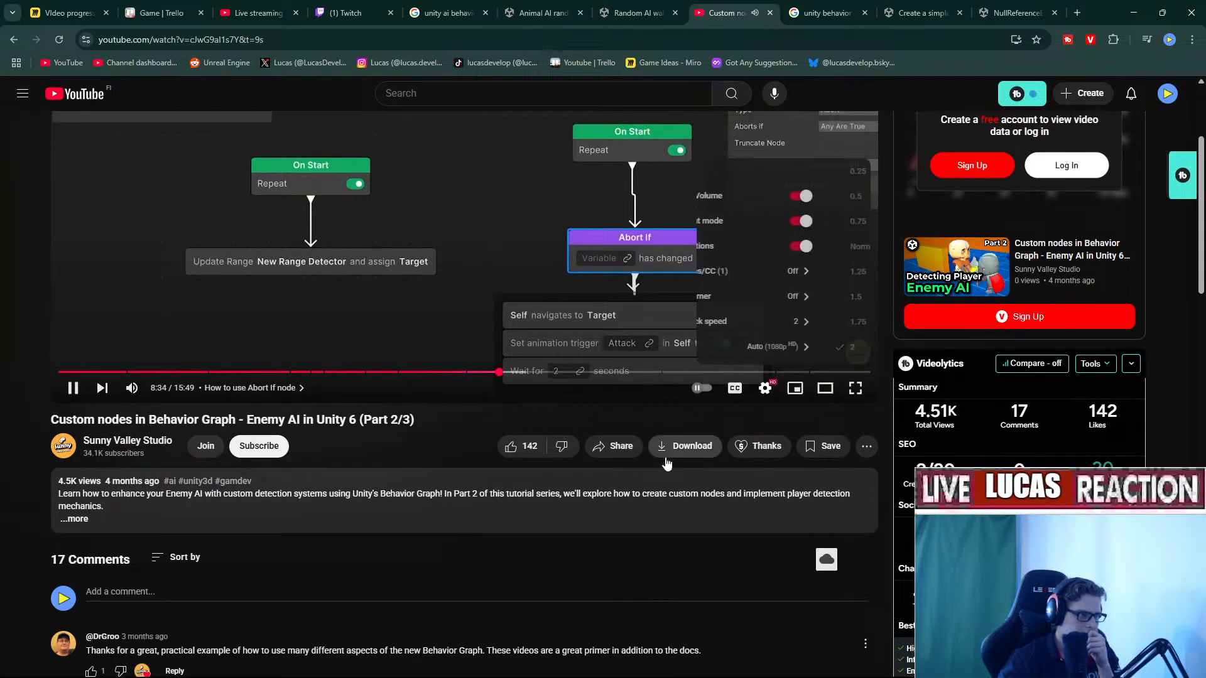
scroll(641, 446, up, 3)
click(560, 403)
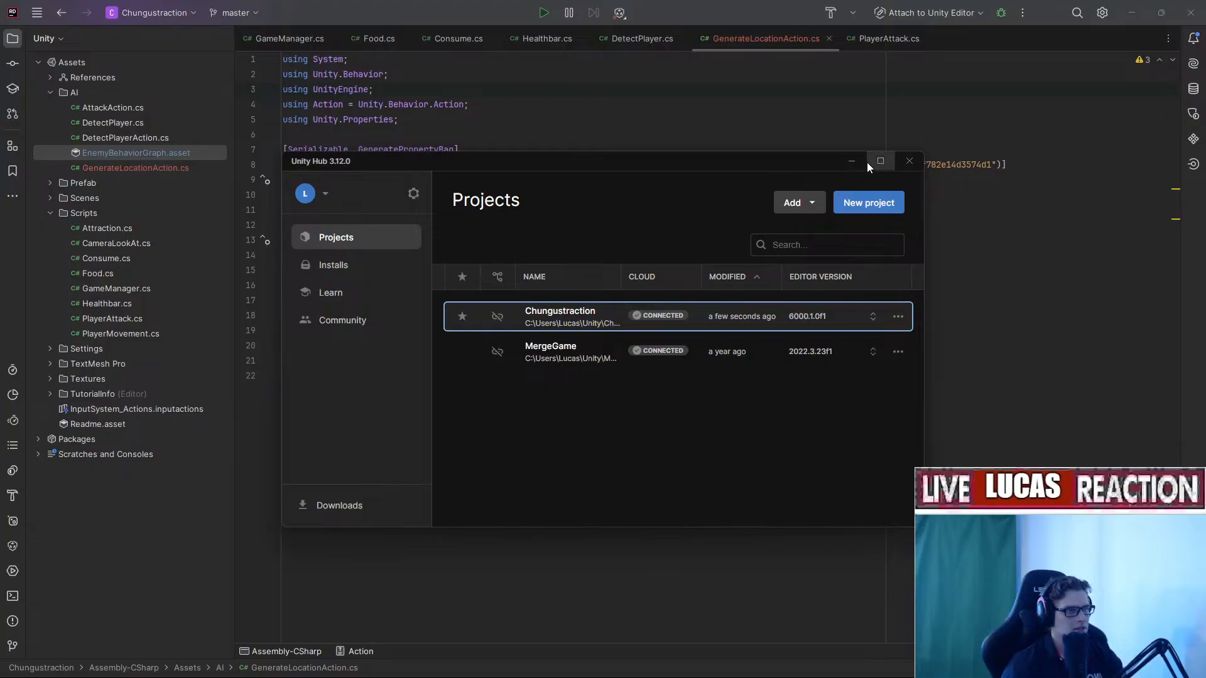
Return to the Unity editor and open EnemyBehaviorGraph from the AI folder.
click(862, 162)
click(813, 672)
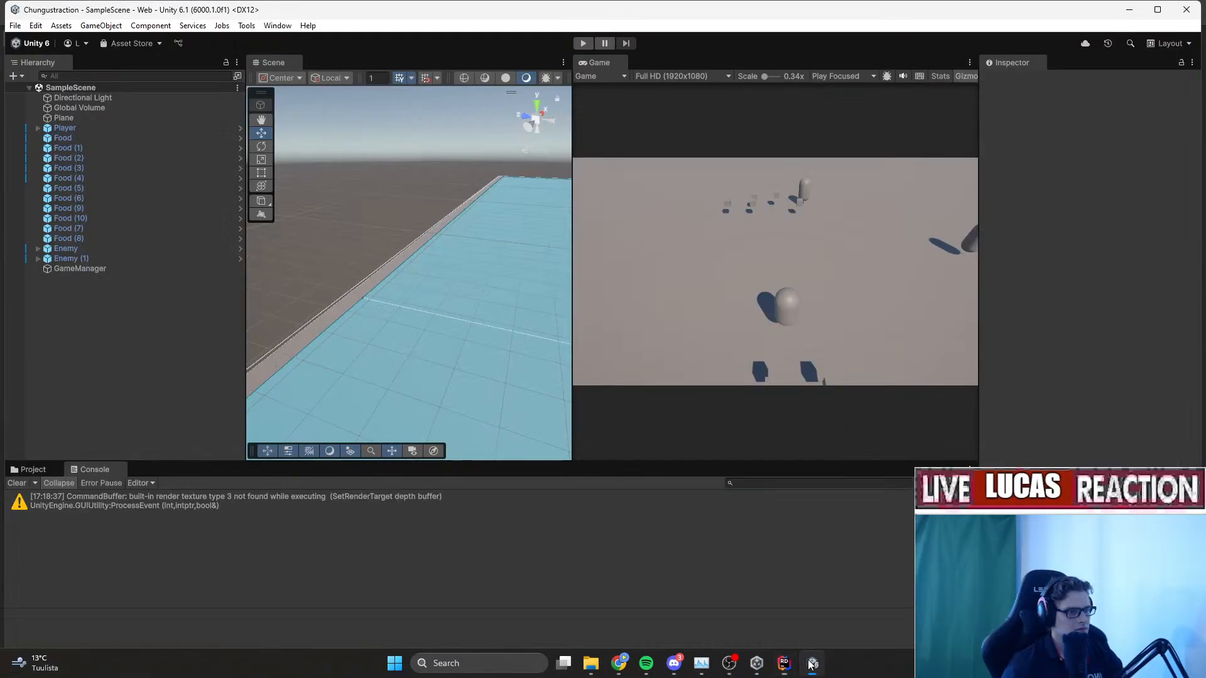
click(10, 472)
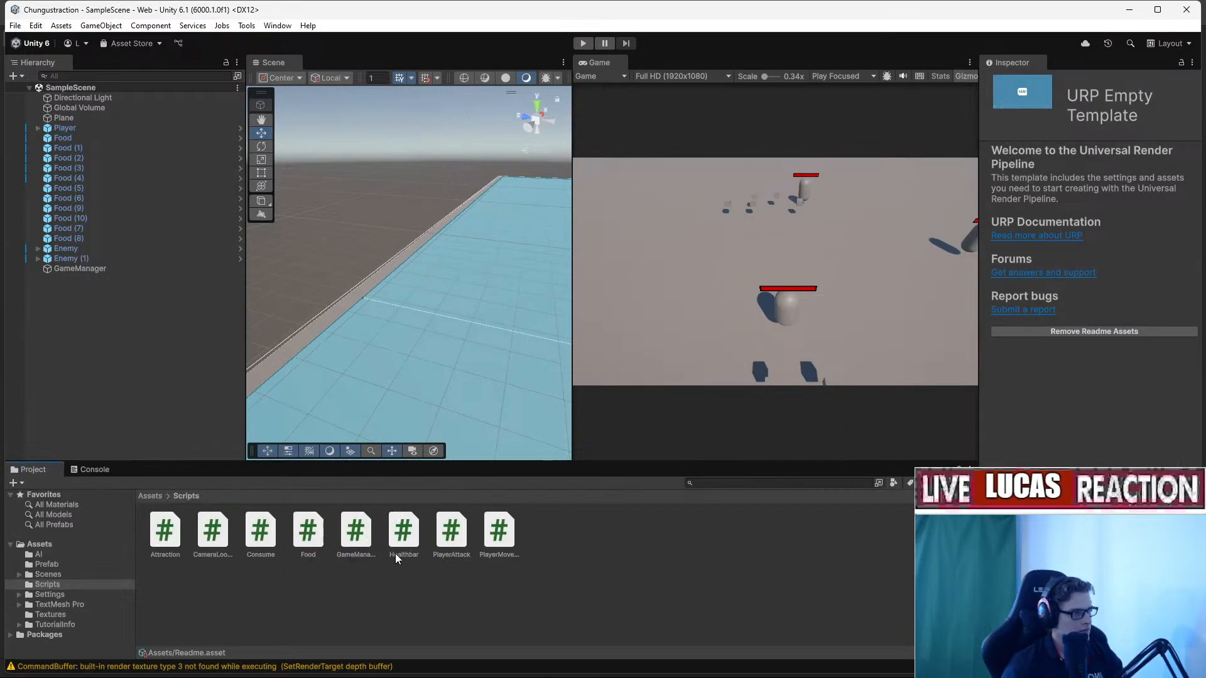
click(38, 554)
click(306, 534)
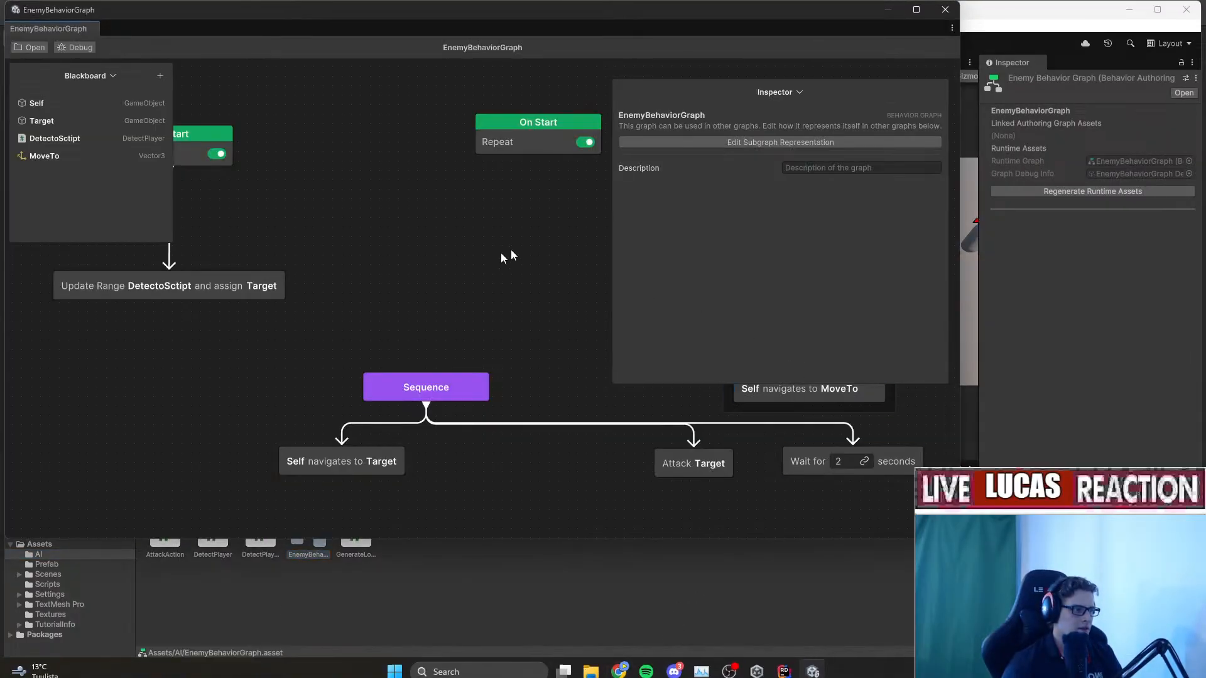
Drag wires from On Start to the Sequence and Generate Random nodes.
middle_drag(510, 251, 422, 343)
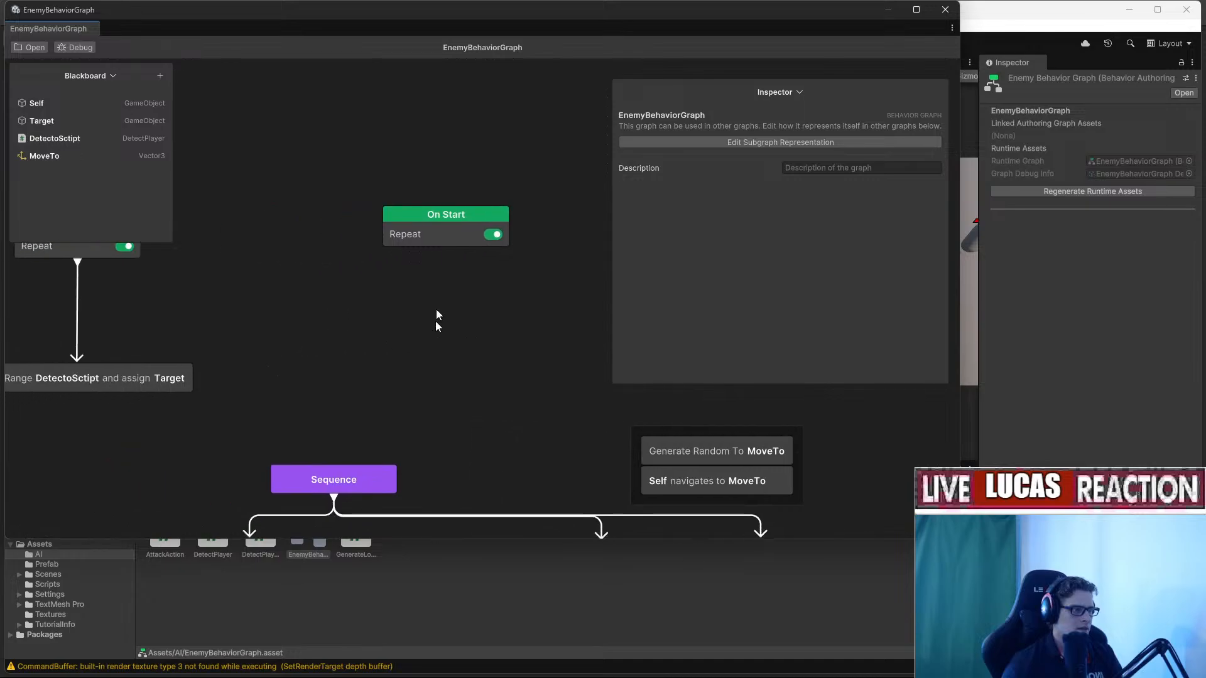
drag(446, 248, 334, 463)
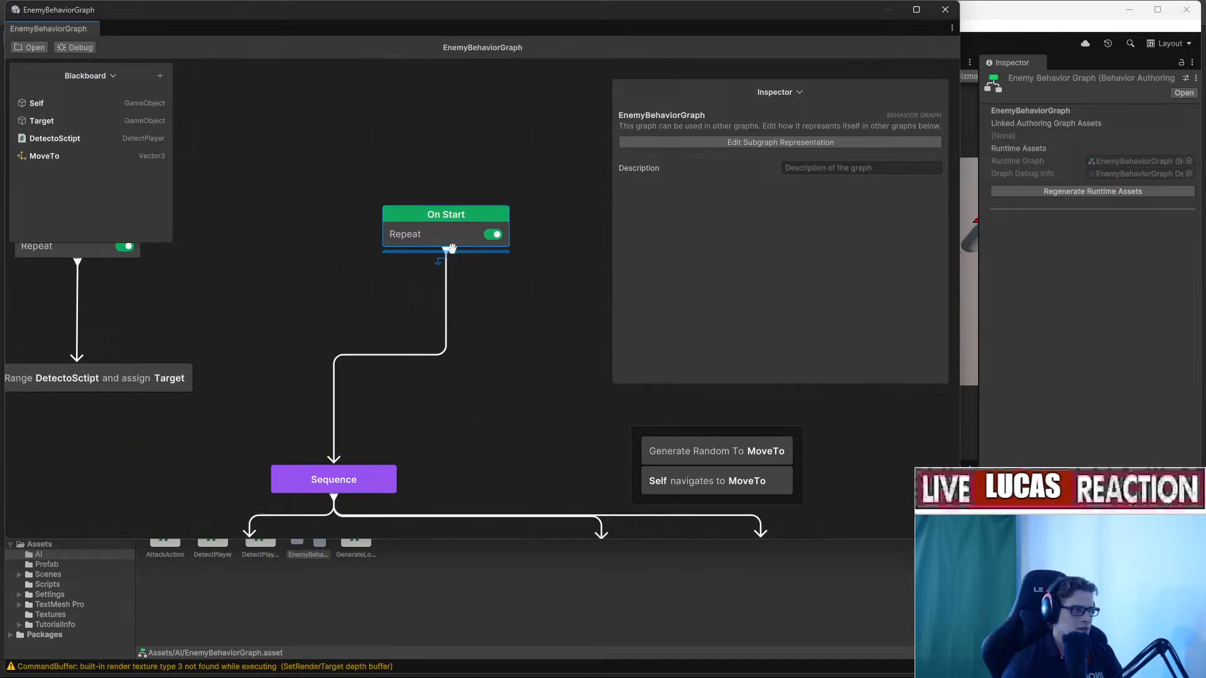
drag(447, 248, 714, 450)
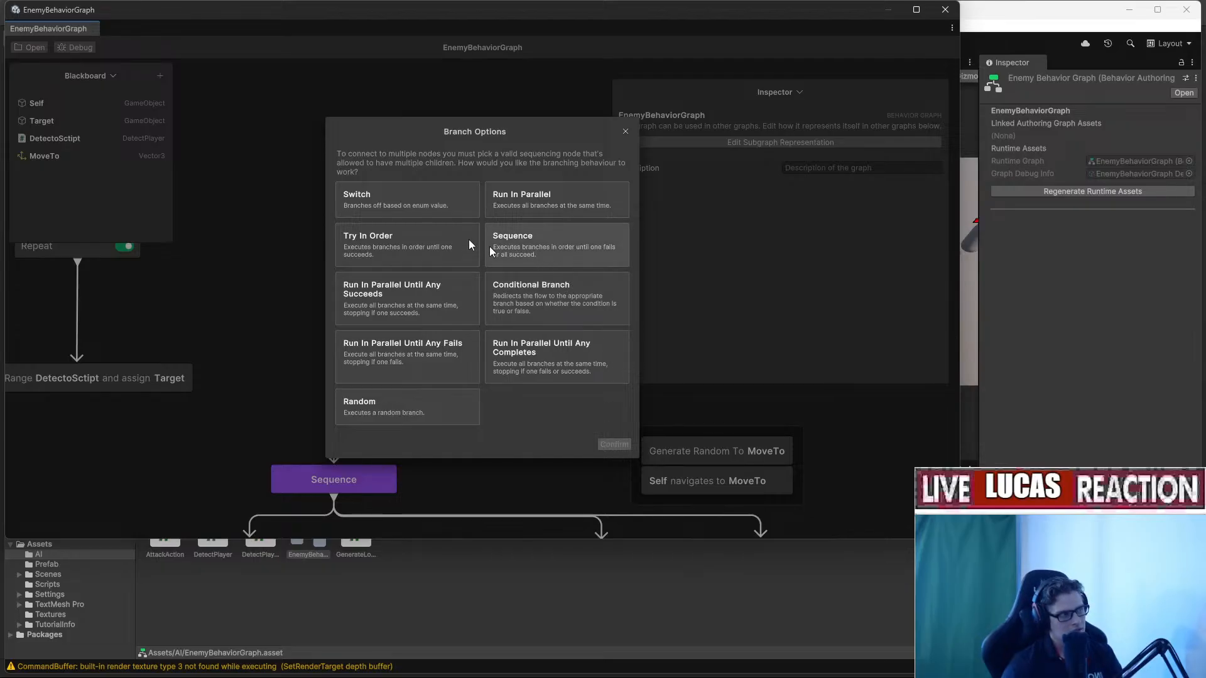
Add a Conditional Branch under On Start and arrange its True and False nodes.
click(402, 207)
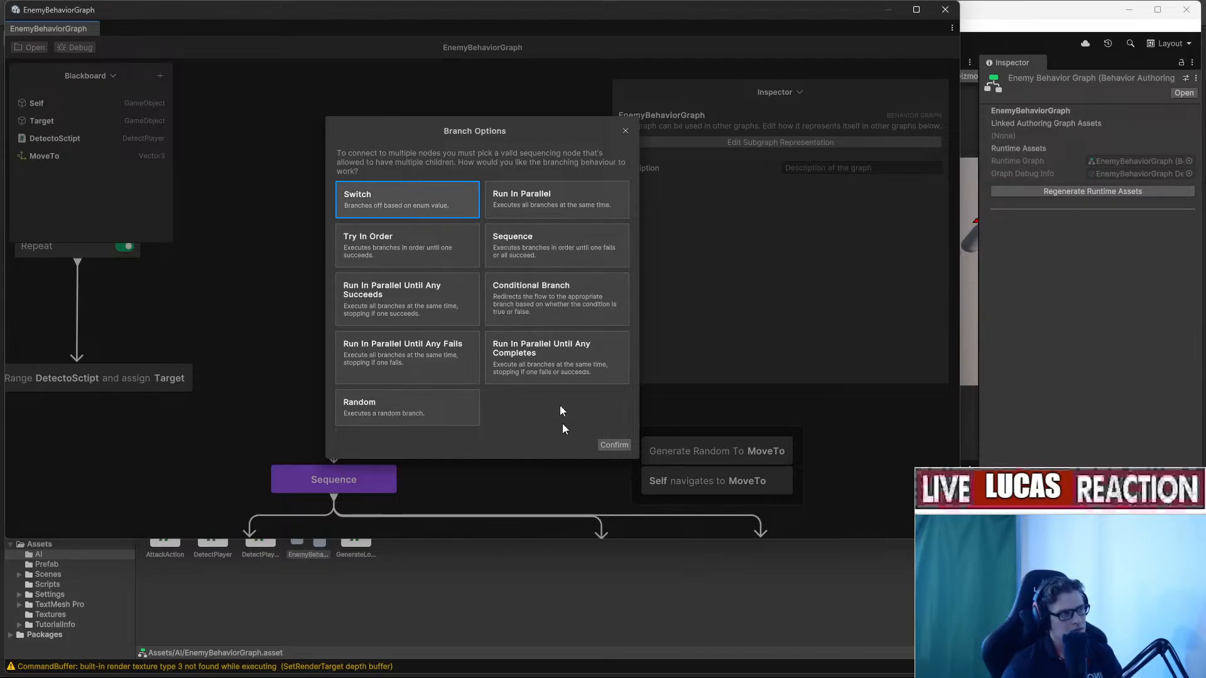
click(552, 291)
click(608, 445)
drag(382, 346, 470, 298)
middle_drag(498, 412, 495, 335)
drag(485, 434, 545, 307)
drag(320, 443, 356, 316)
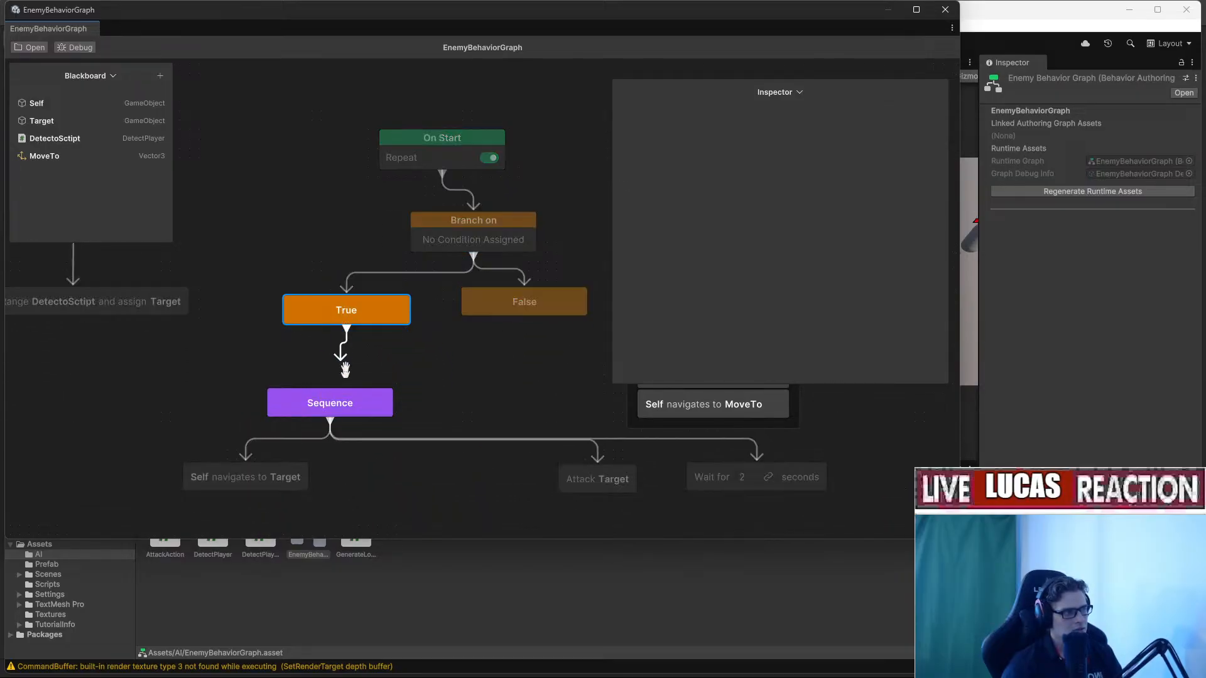
Wire True to the attack Sequence and False to the random-move nodes.
drag(342, 395, 345, 396)
middle_drag(436, 390, 307, 390)
right_click(408, 338)
click(402, 310)
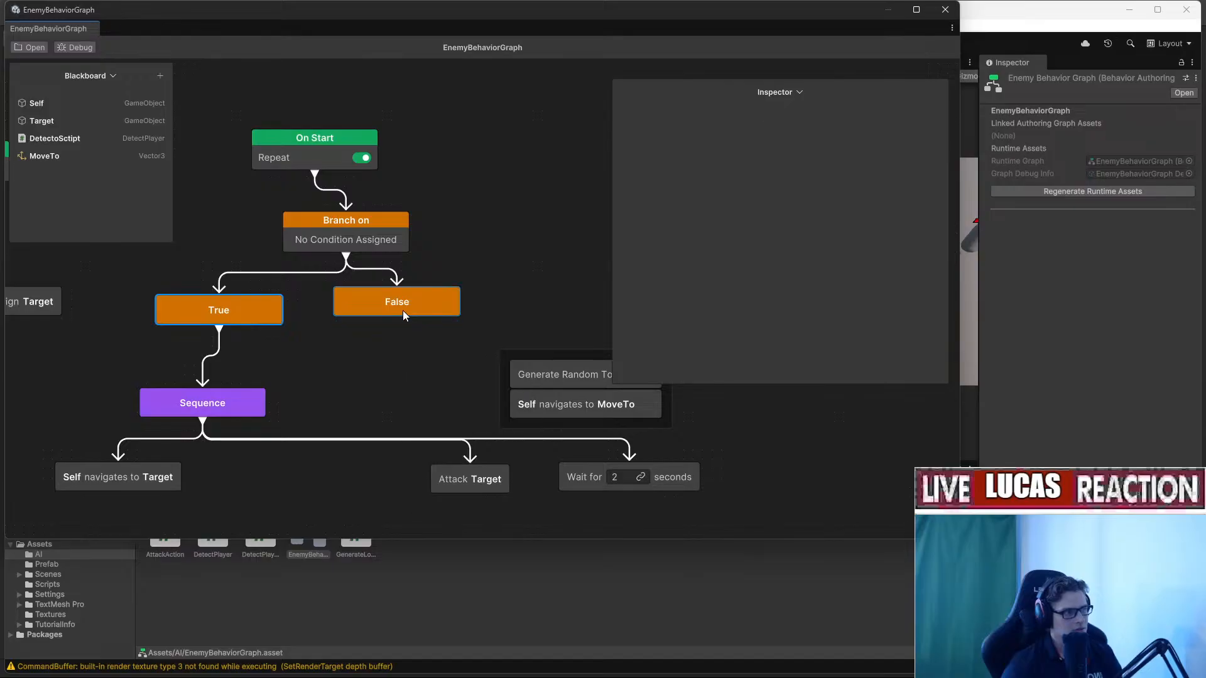
drag(397, 320, 534, 361)
middle_drag(287, 369, 319, 439)
Give the Branch on node a Variable Value Changed condition checking Target.
click(415, 305)
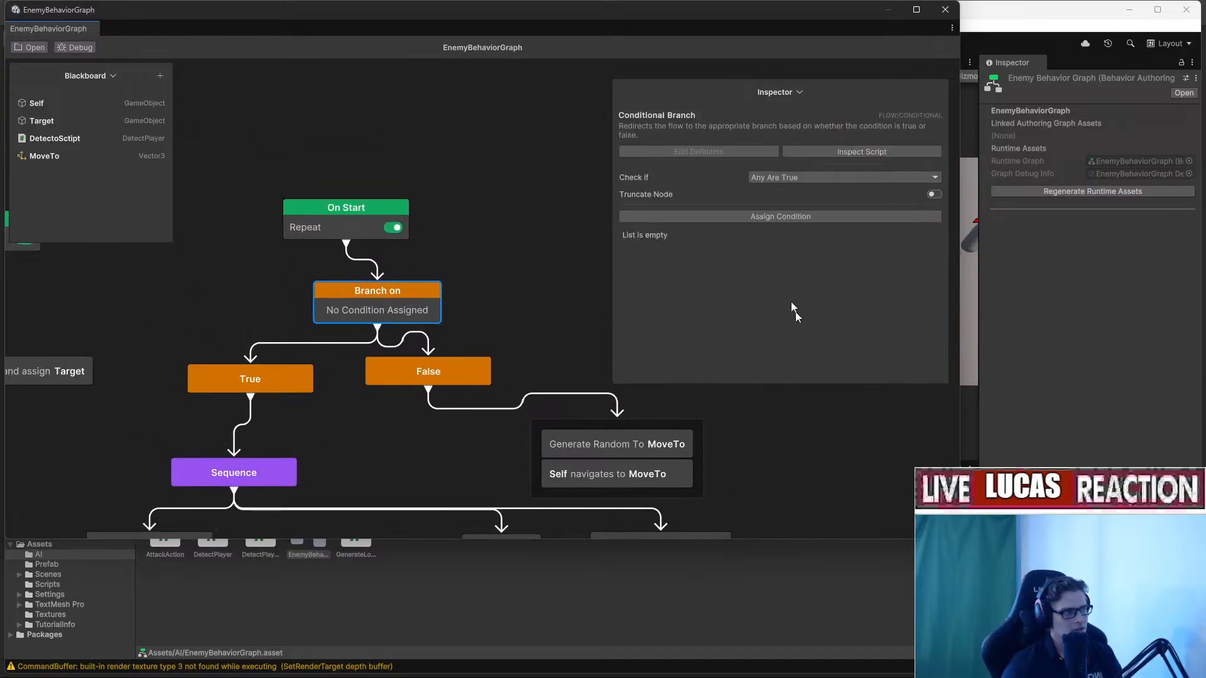
click(751, 218)
click(792, 307)
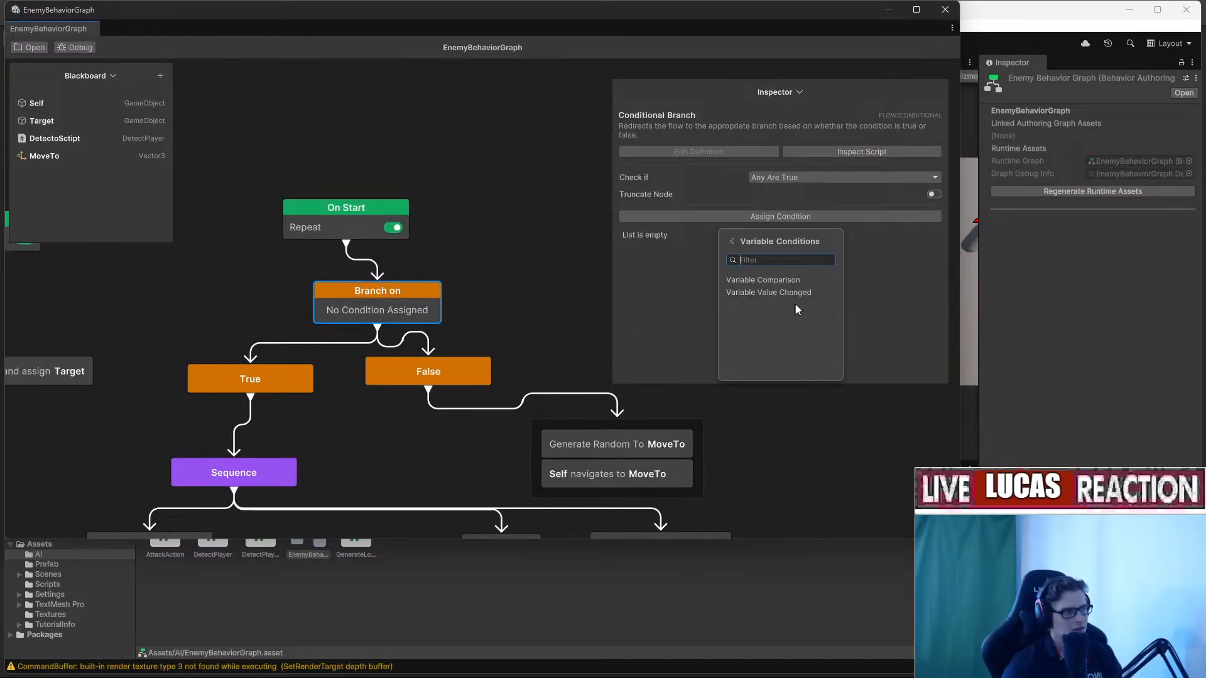
click(799, 293)
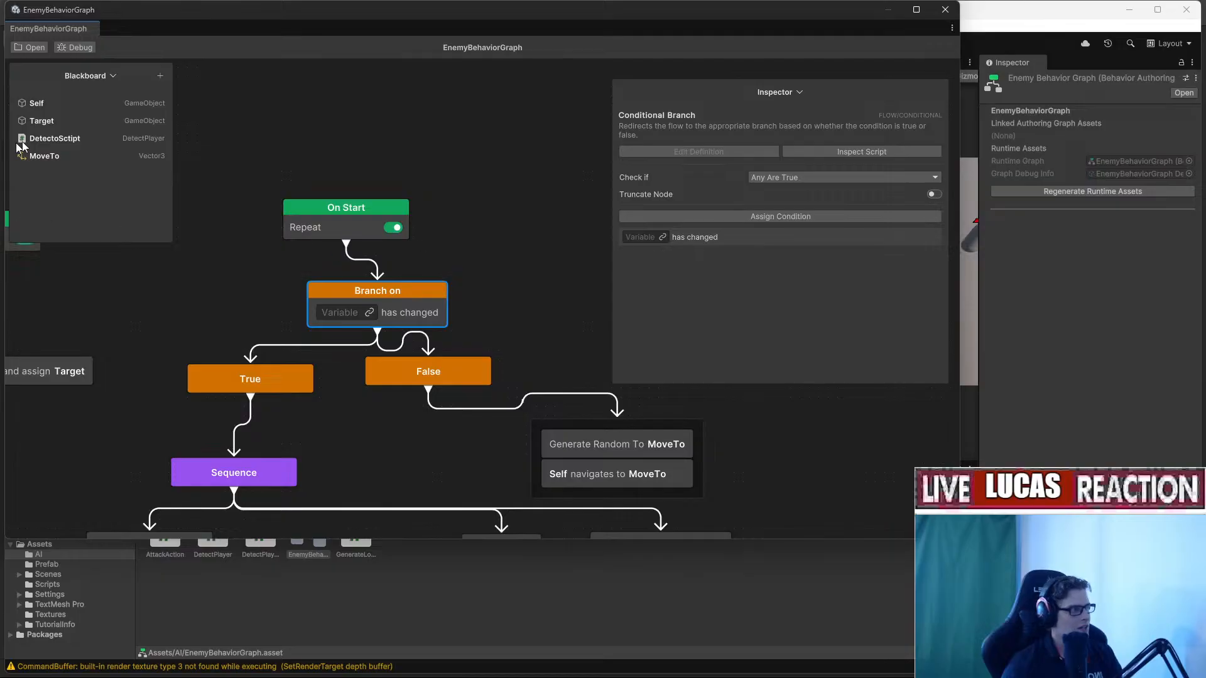
drag(355, 311, 354, 312)
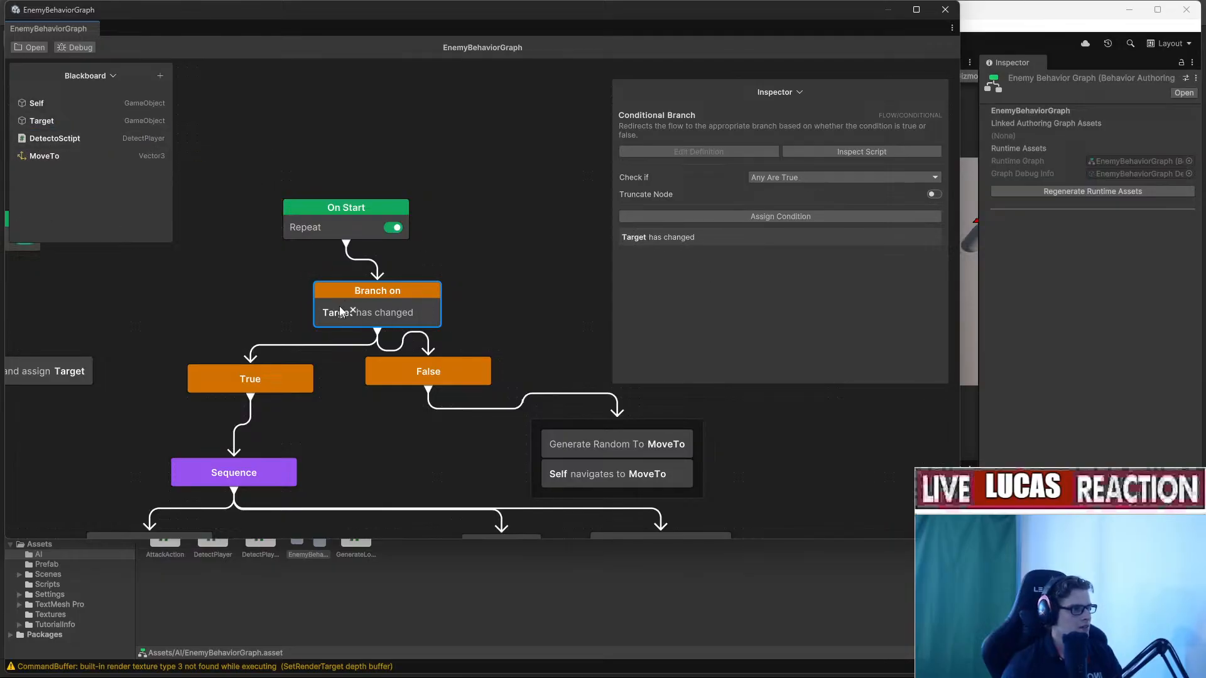
drag(711, 16, 1055, 49)
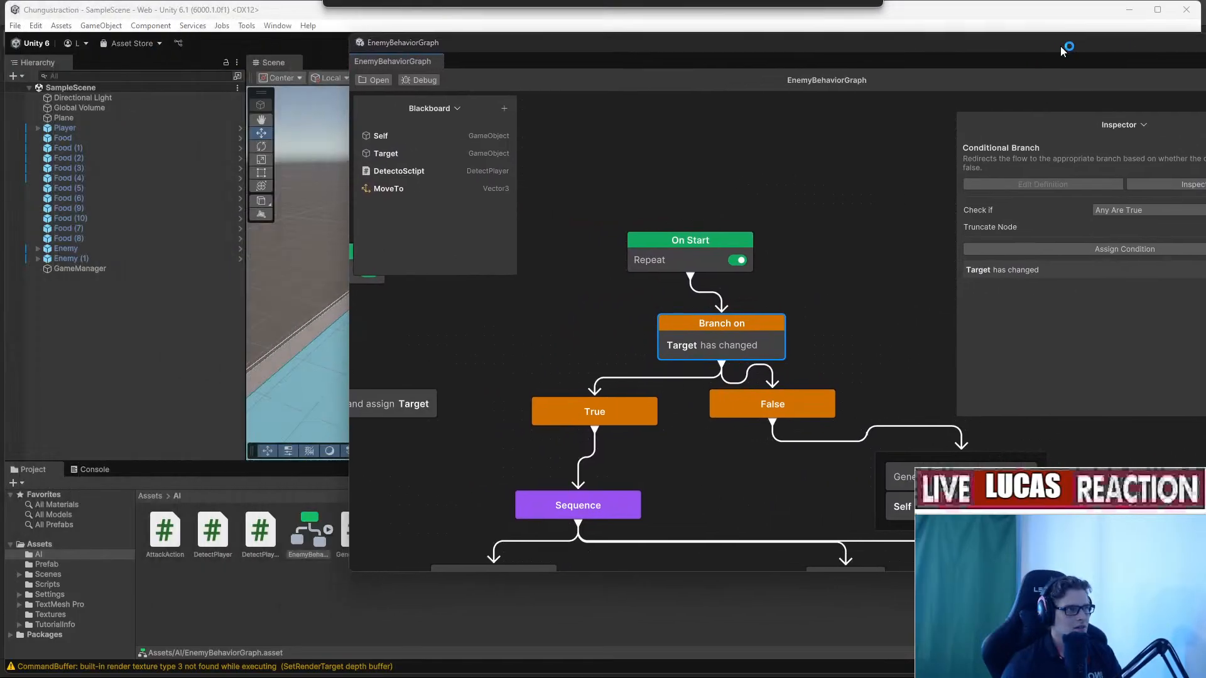
Set the graph to debug the Enemy (1) agent.
click(419, 82)
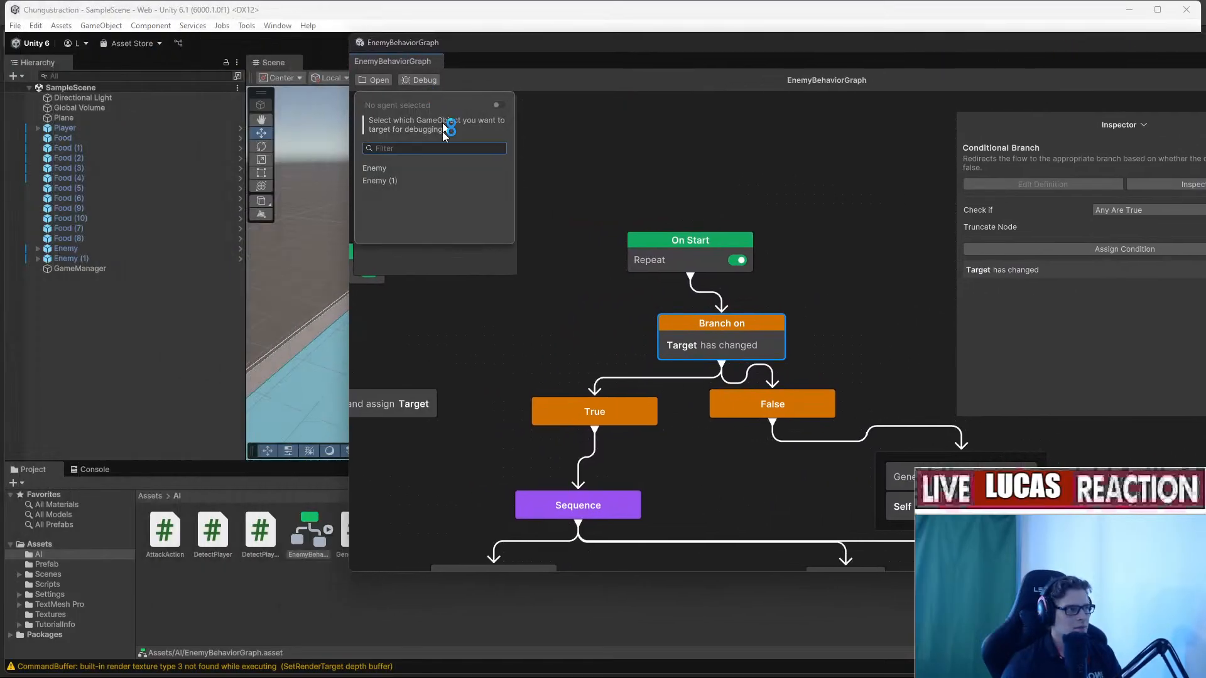
click(404, 181)
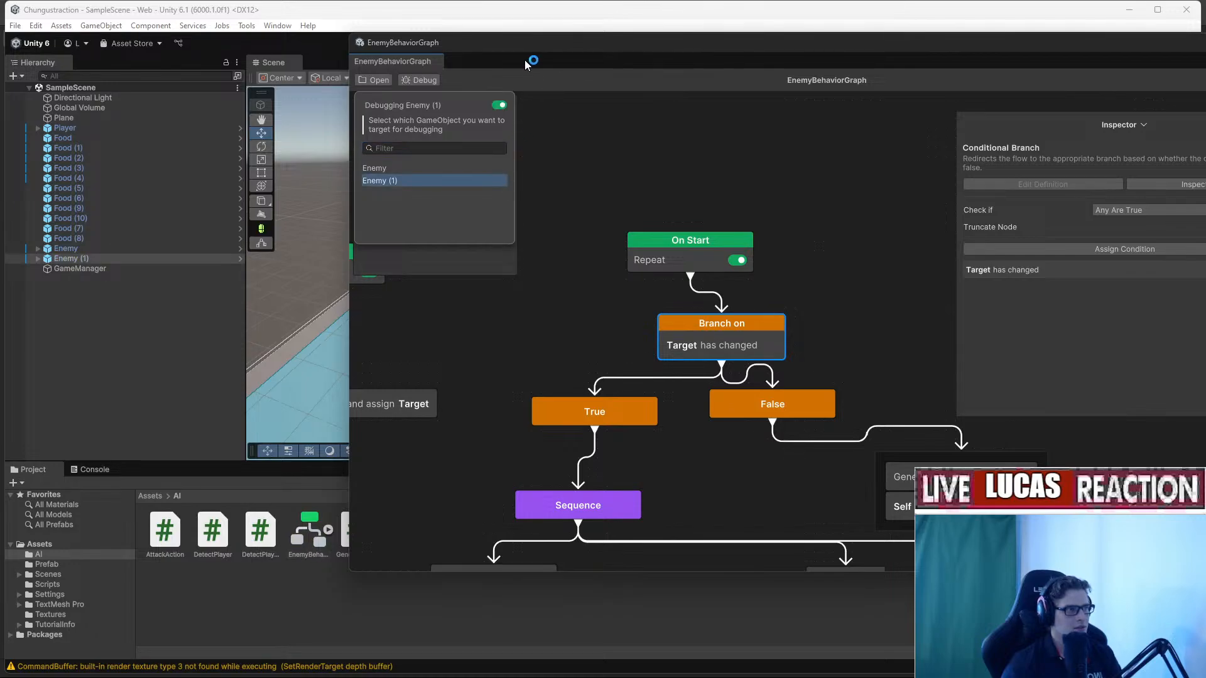
drag(525, 45, 1205, 59)
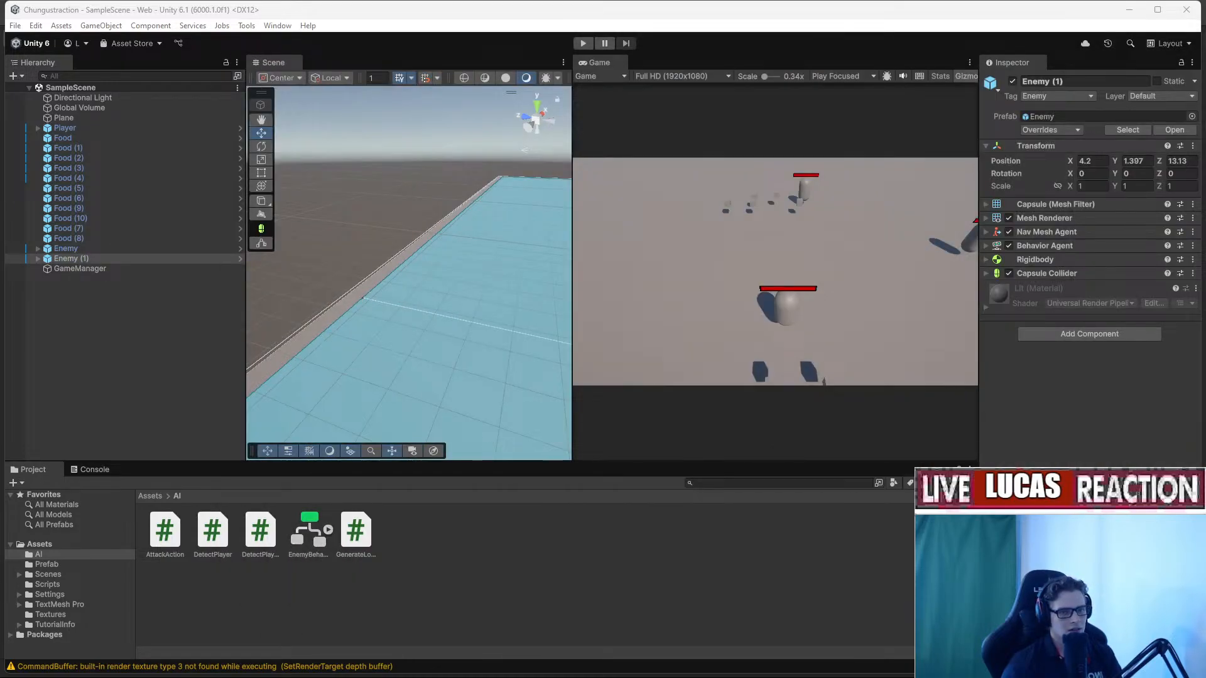
Run Play mode, watch the graph execute including the False branch, then stop.
click(583, 44)
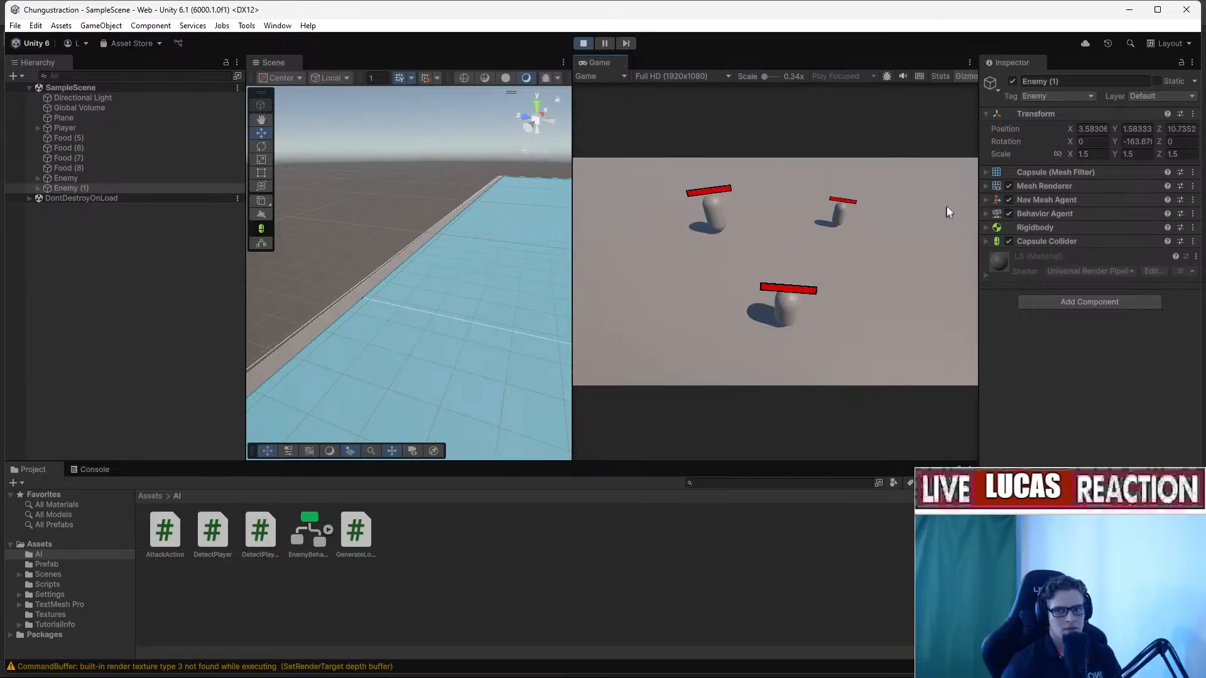
drag(1205, 103, 484, 78)
drag(988, 158, 1019, 166)
middle_drag(526, 307, 364, 288)
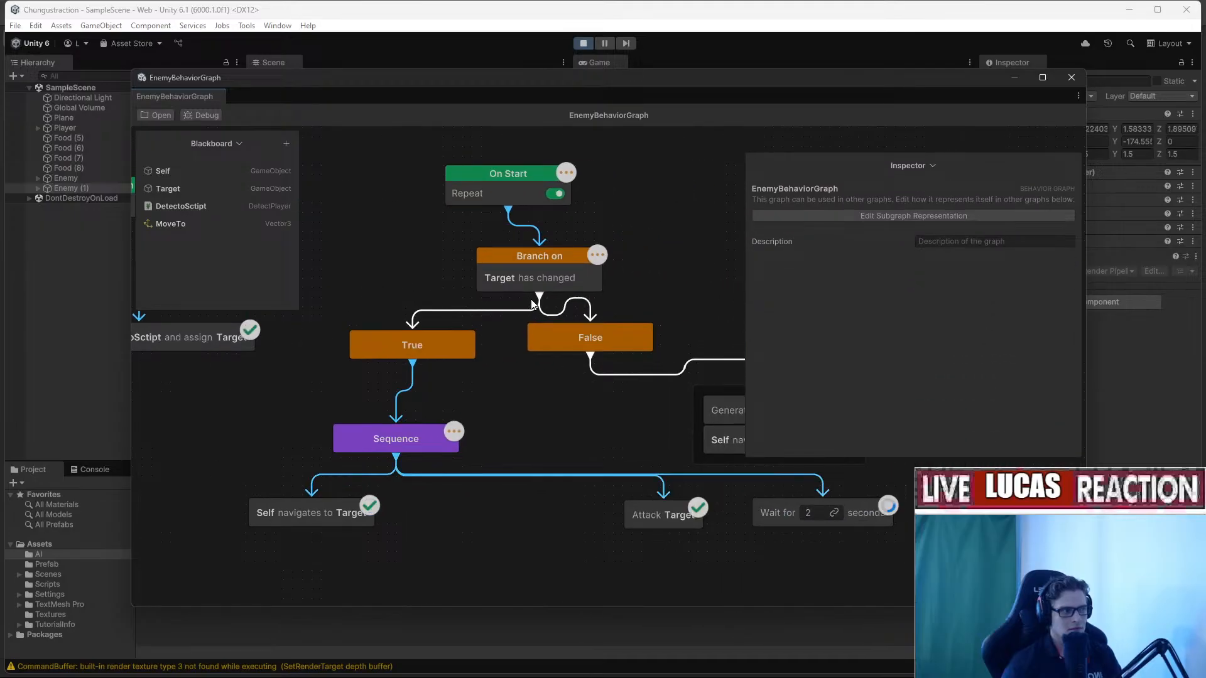
middle_drag(532, 279, 406, 335)
drag(530, 81, 1205, 129)
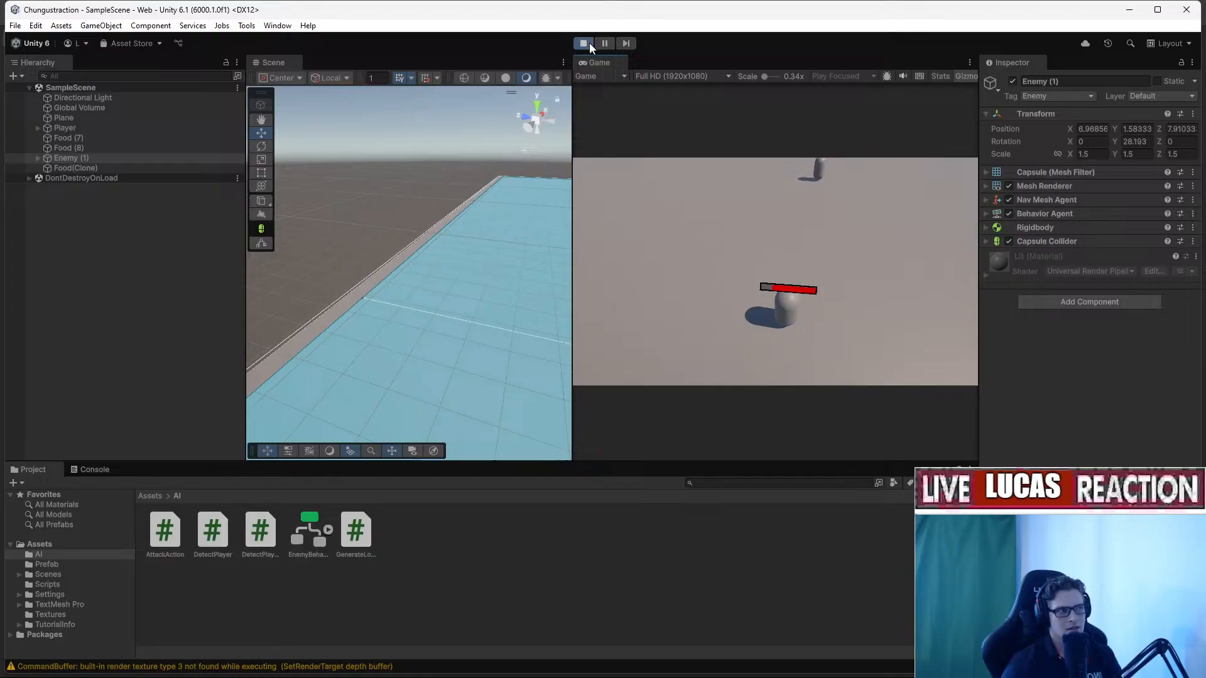
click(585, 42)
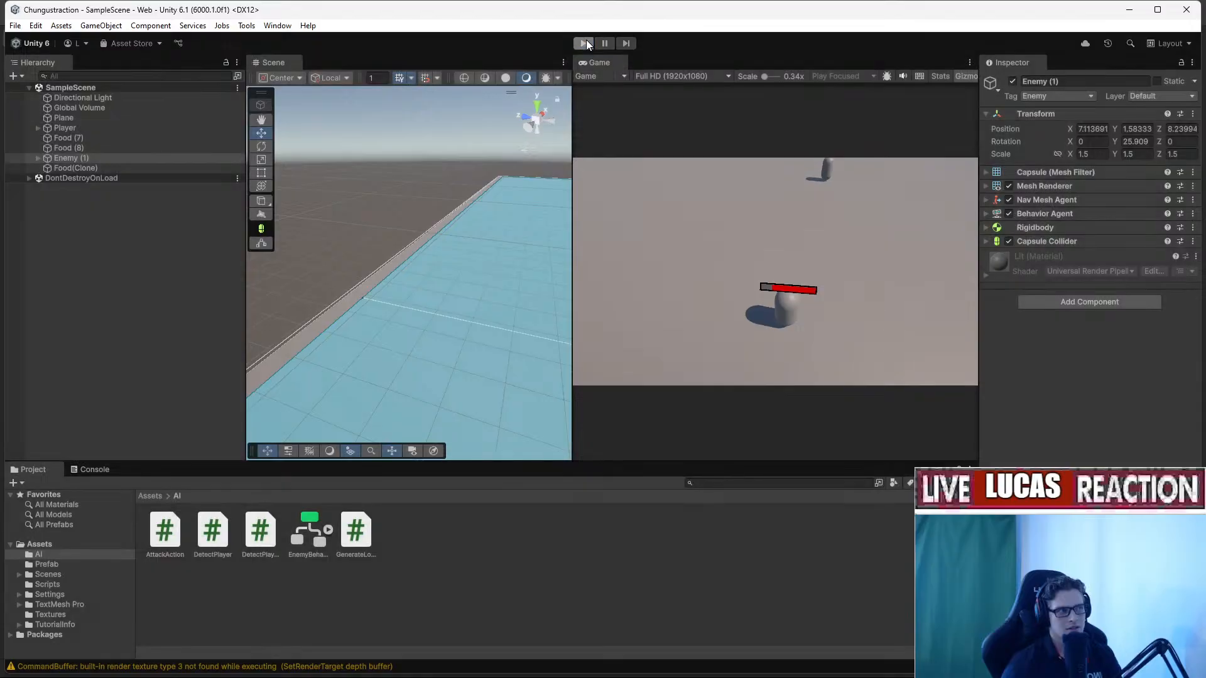
Start Play mode again and orbit the Scene view around the enemies.
click(584, 43)
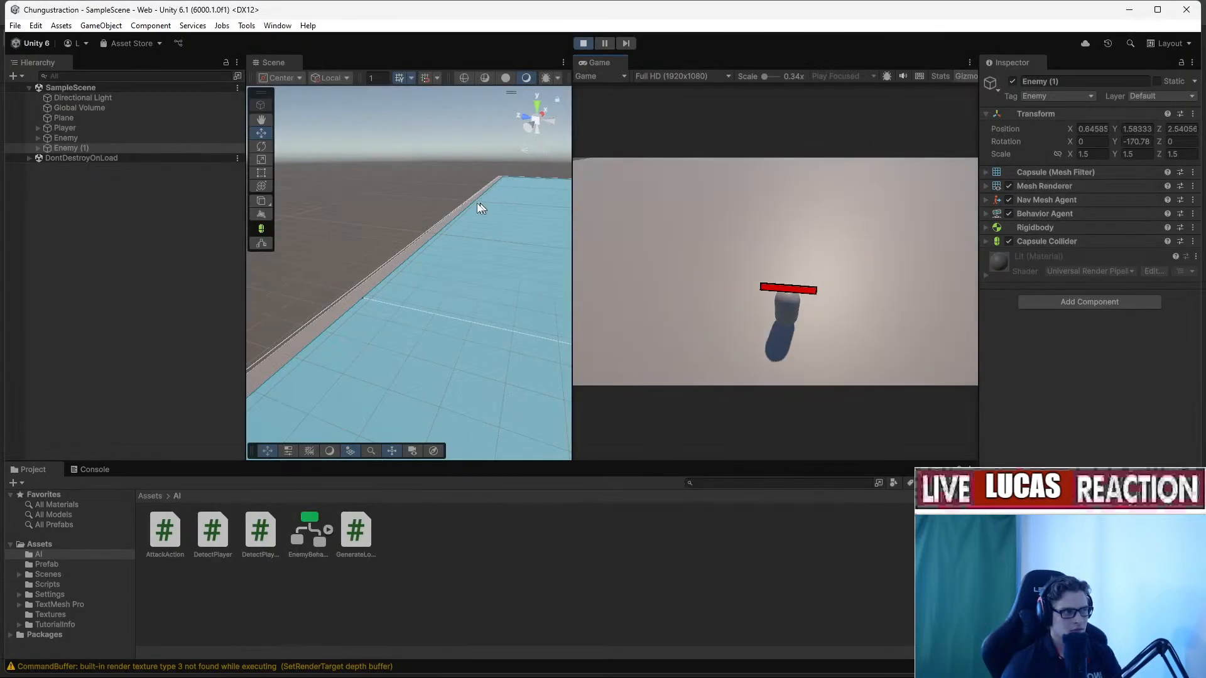
click(484, 190)
right_drag(474, 255, 447, 344)
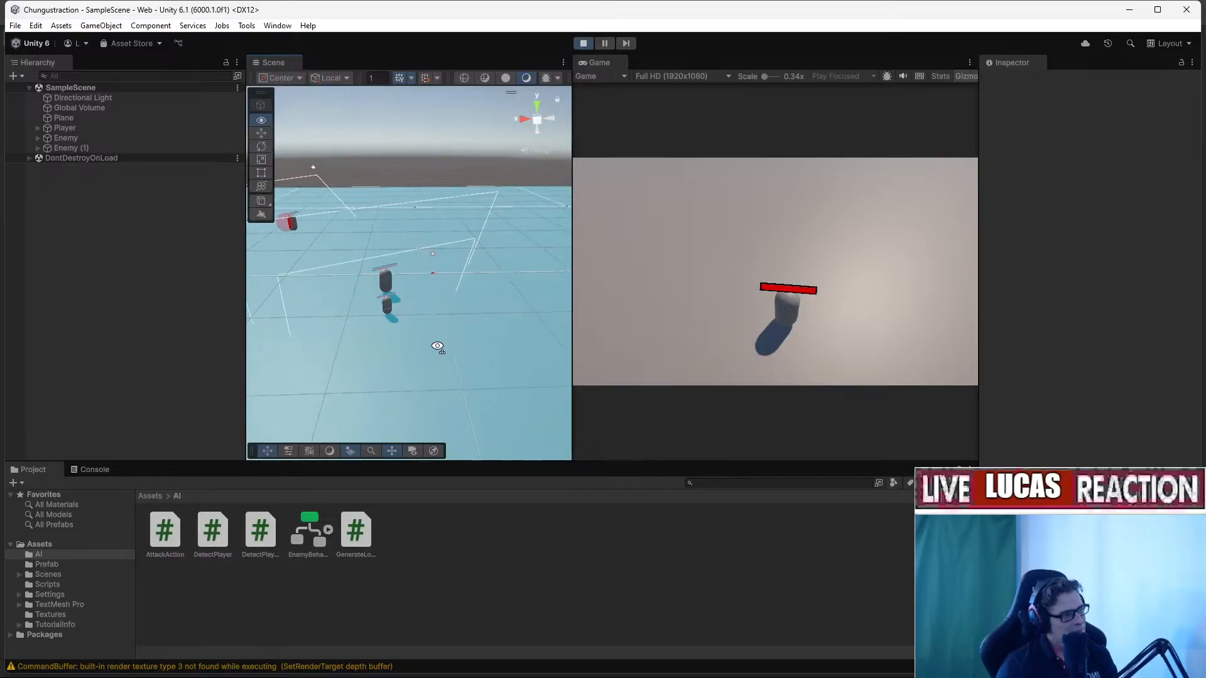
right_drag(353, 348, 350, 348)
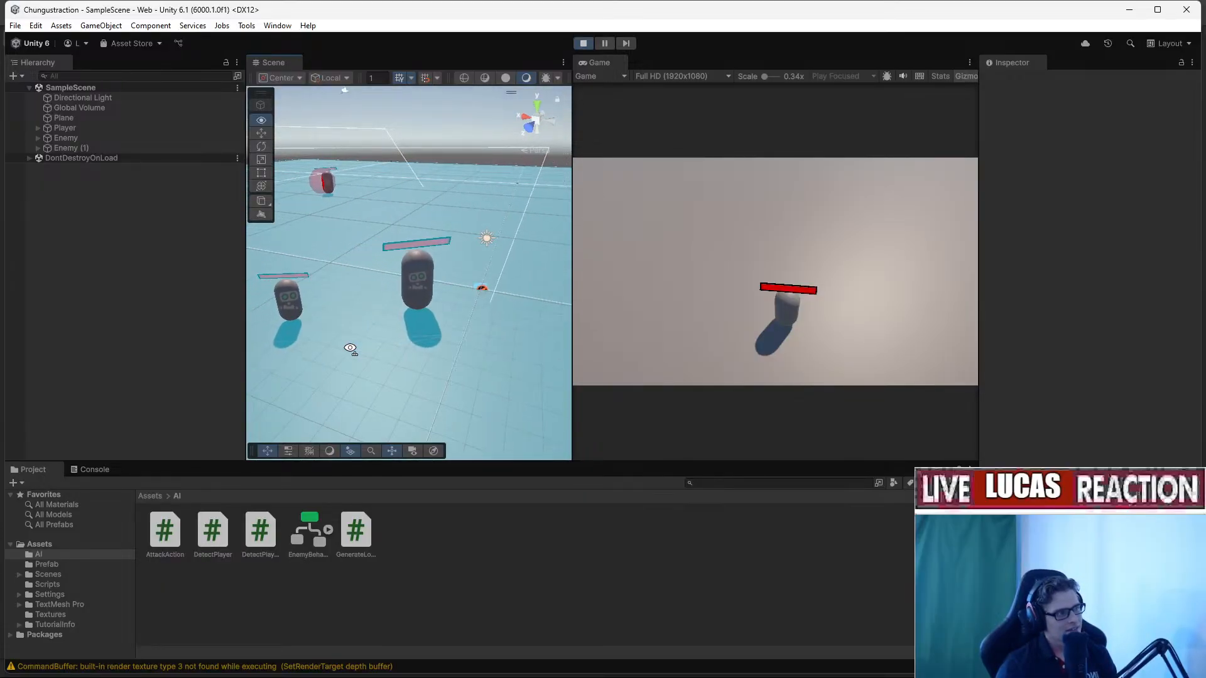
right_drag(350, 349, 411, 373)
Move the player with W and D so the enemies close in.
click(681, 333)
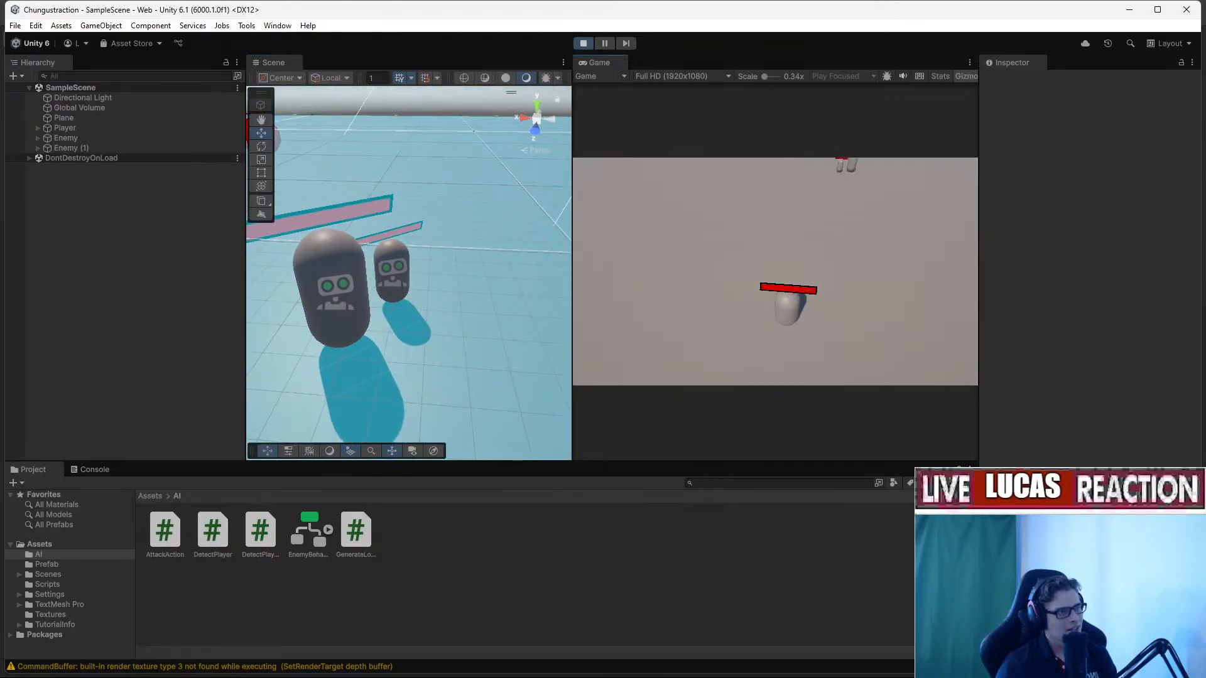
key(w)
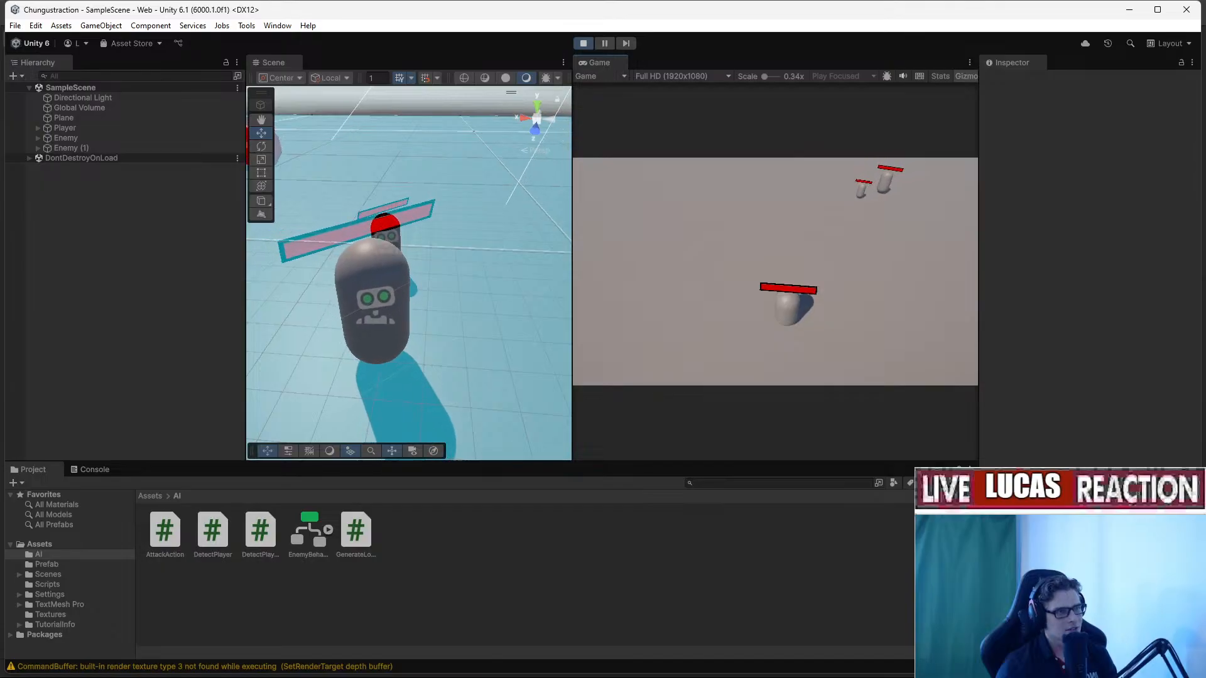
key(d)
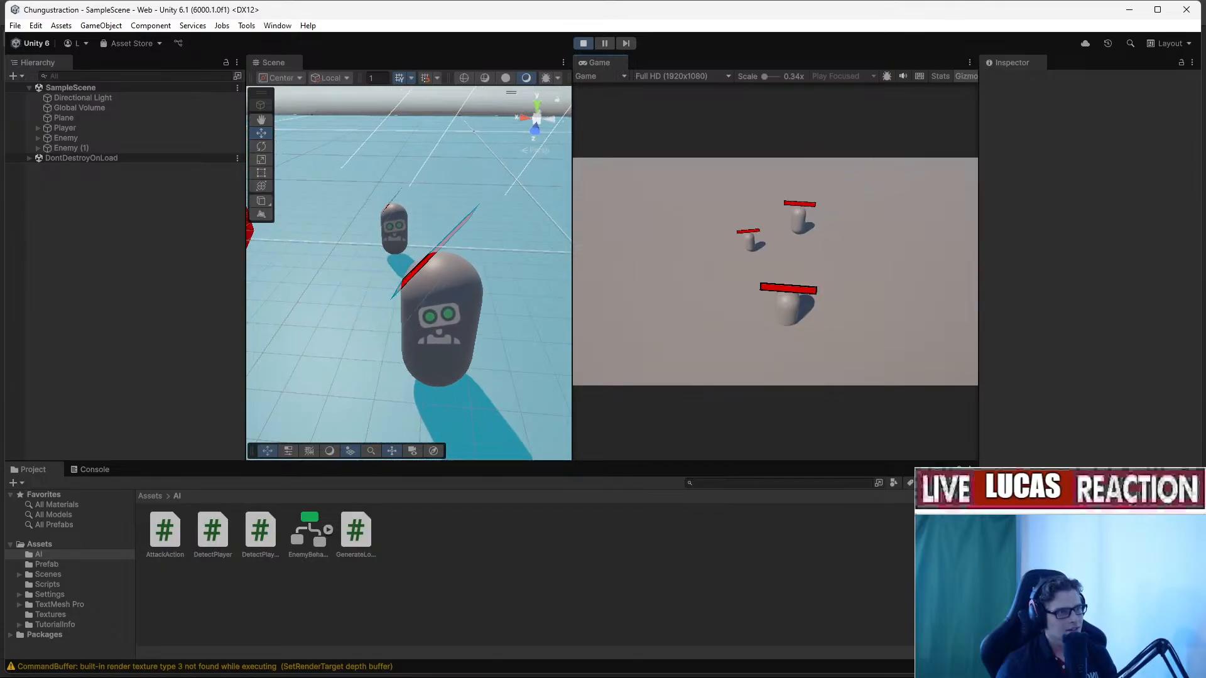
key(w)
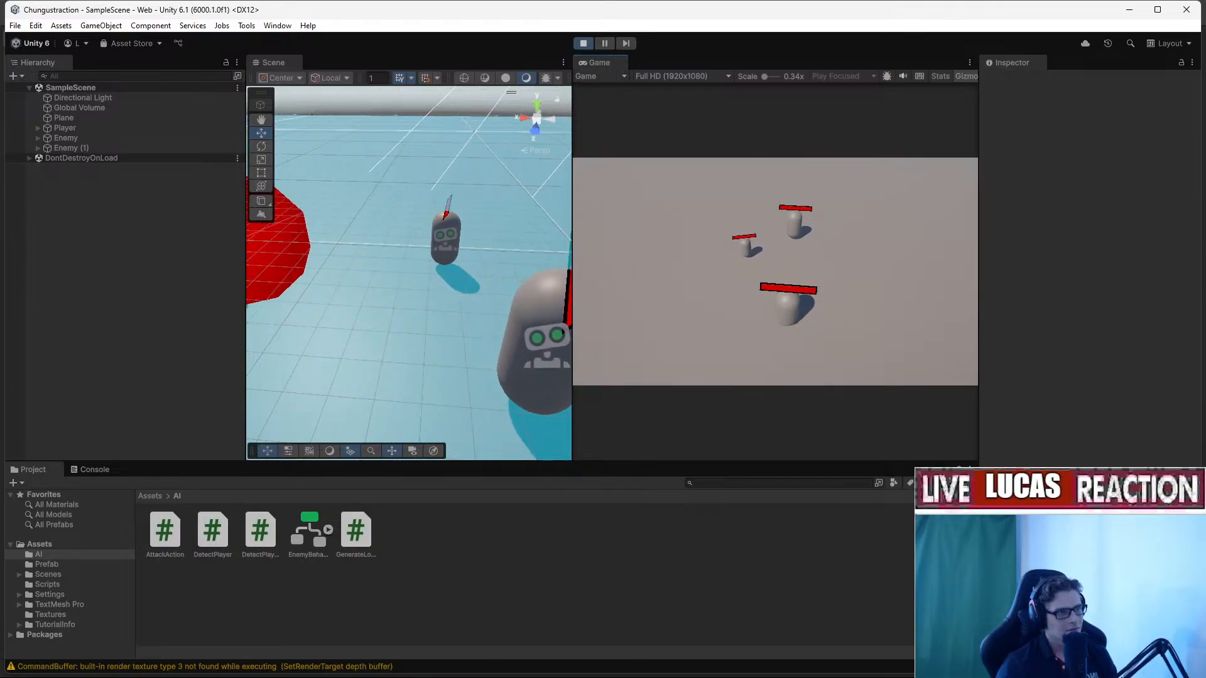
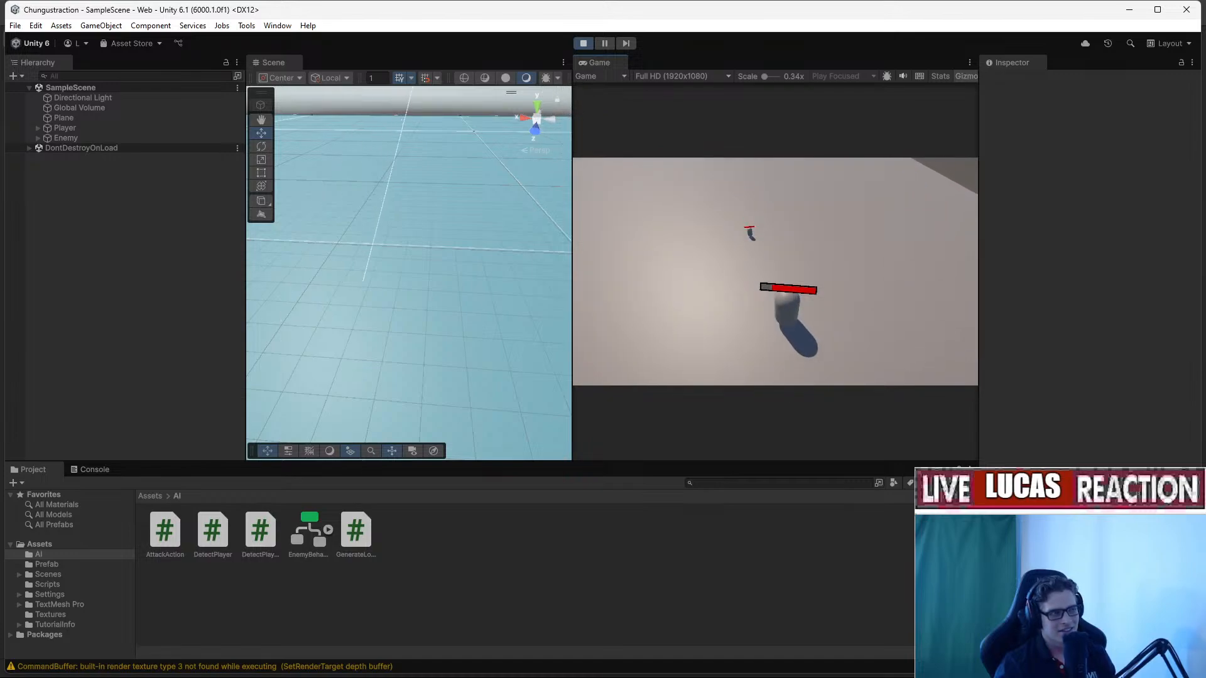
Restart Play mode and drag the EnemyBehaviorGraph window back over the editor.
key(w)
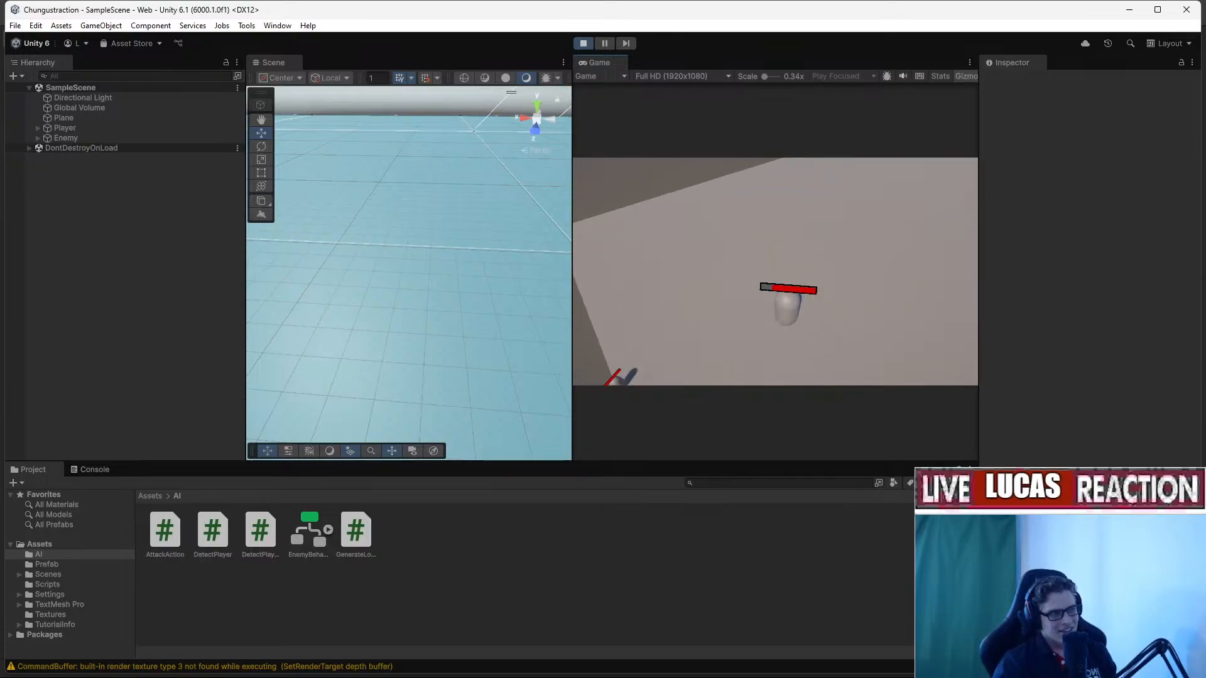
key(ctrl+p)
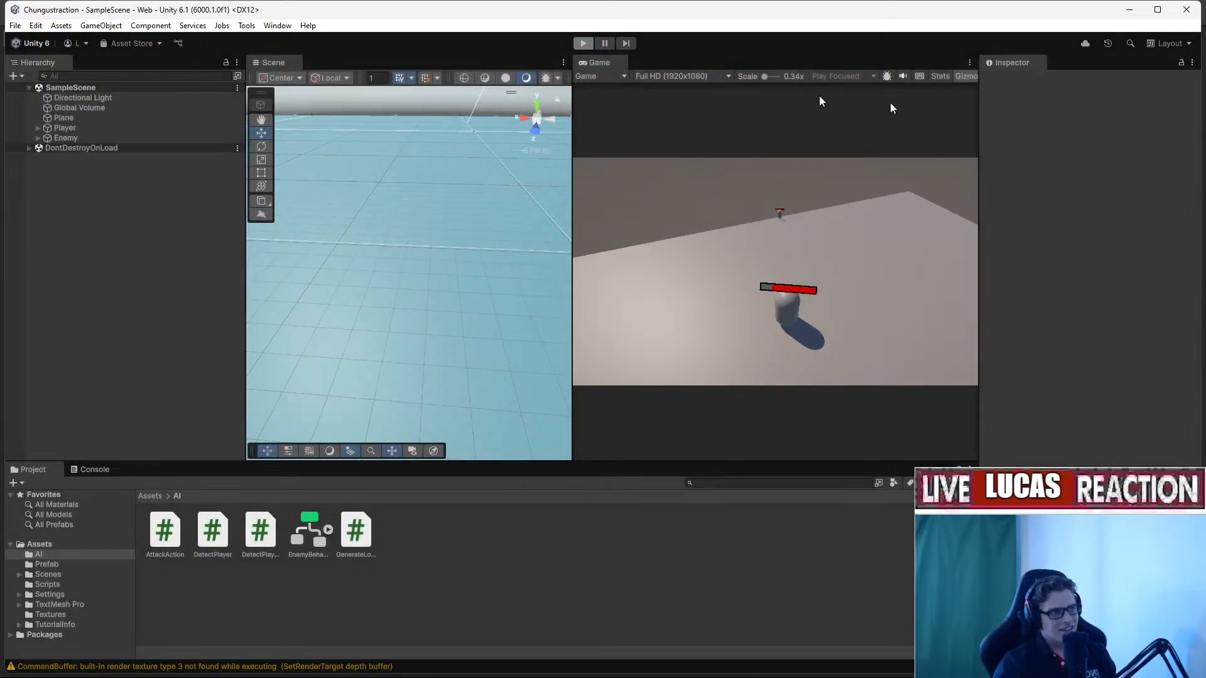
key(ctrl+p)
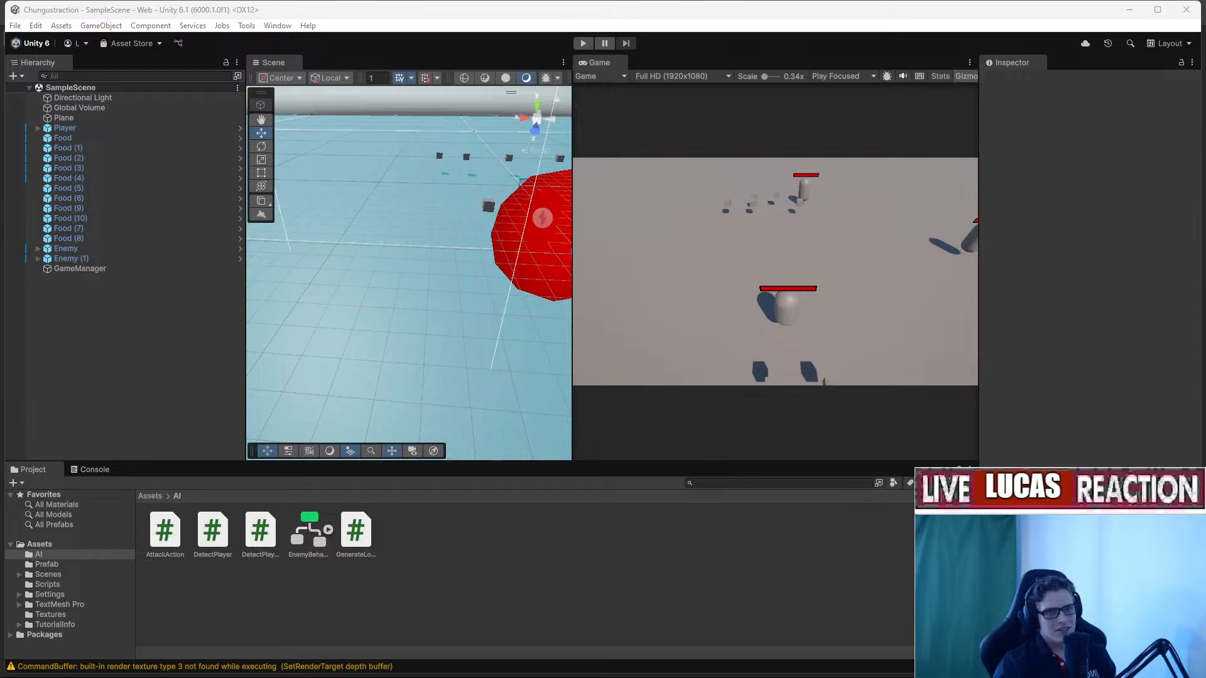
drag(1205, 251, 261, 83)
middle_drag(493, 312, 470, 304)
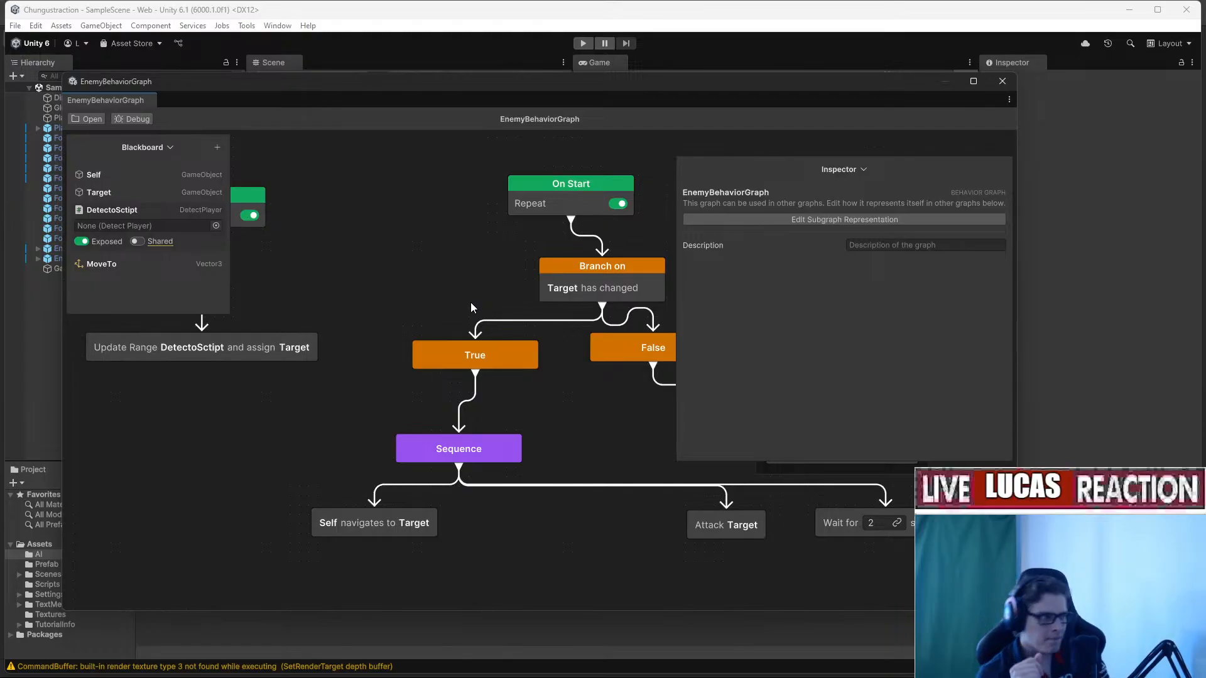
Delete the Branch on Target changed node with its True and False outputs.
middle_drag(471, 303, 339, 304)
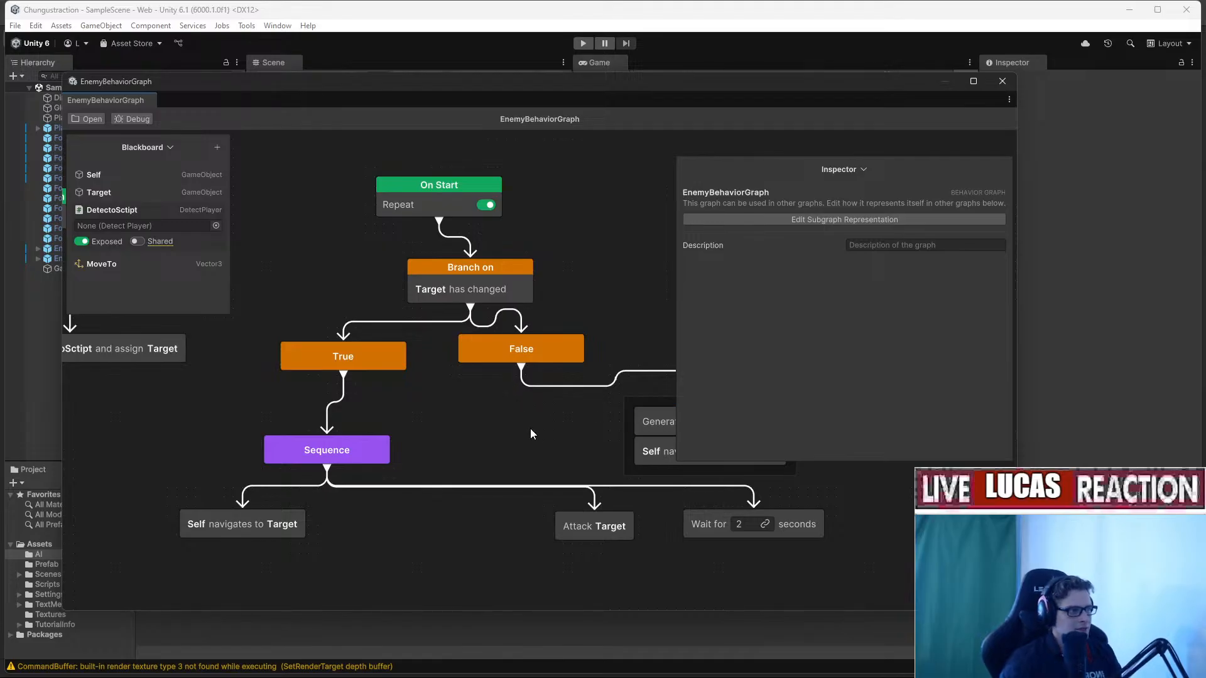
drag(530, 429, 344, 288)
key(Delete)
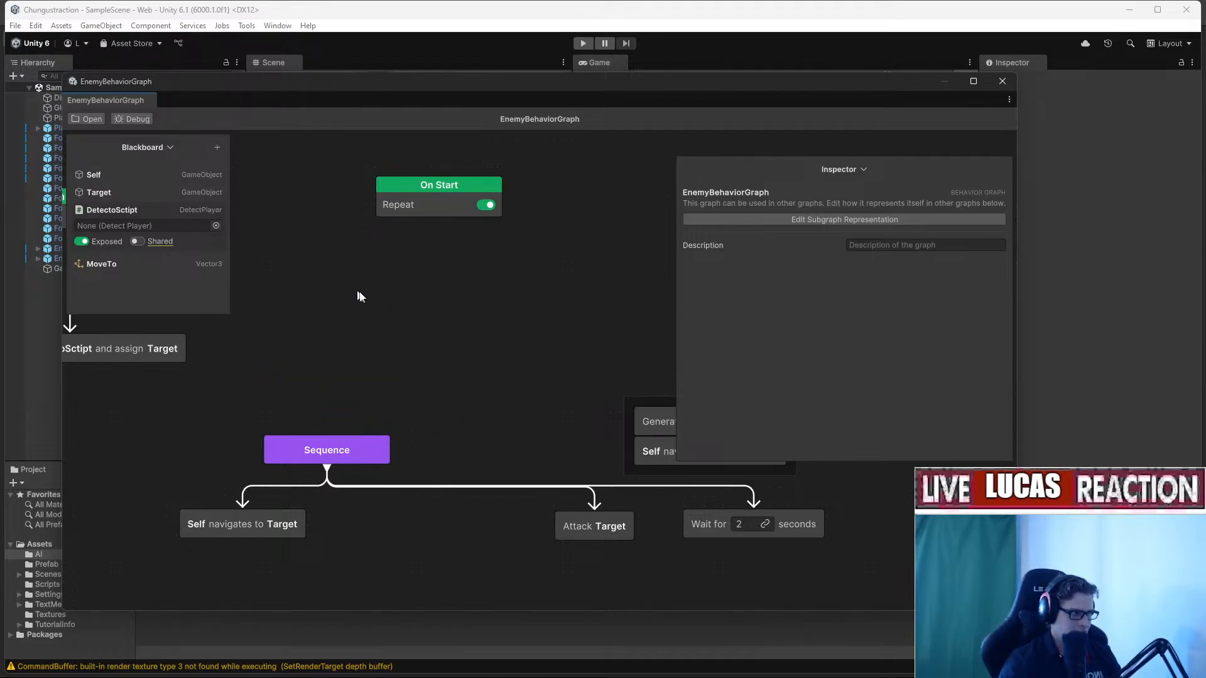
Wire On Start to the chase Sequence and wander branch through a Try In Order node.
right_click(390, 333)
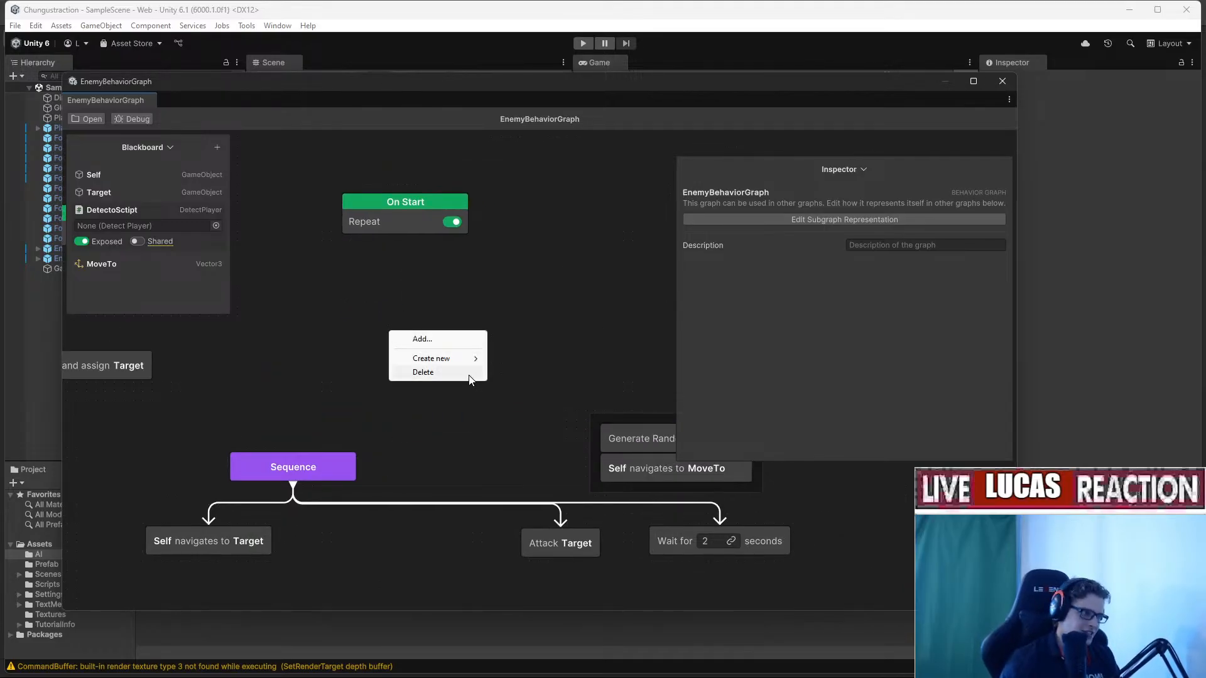
click(404, 239)
drag(403, 238, 292, 451)
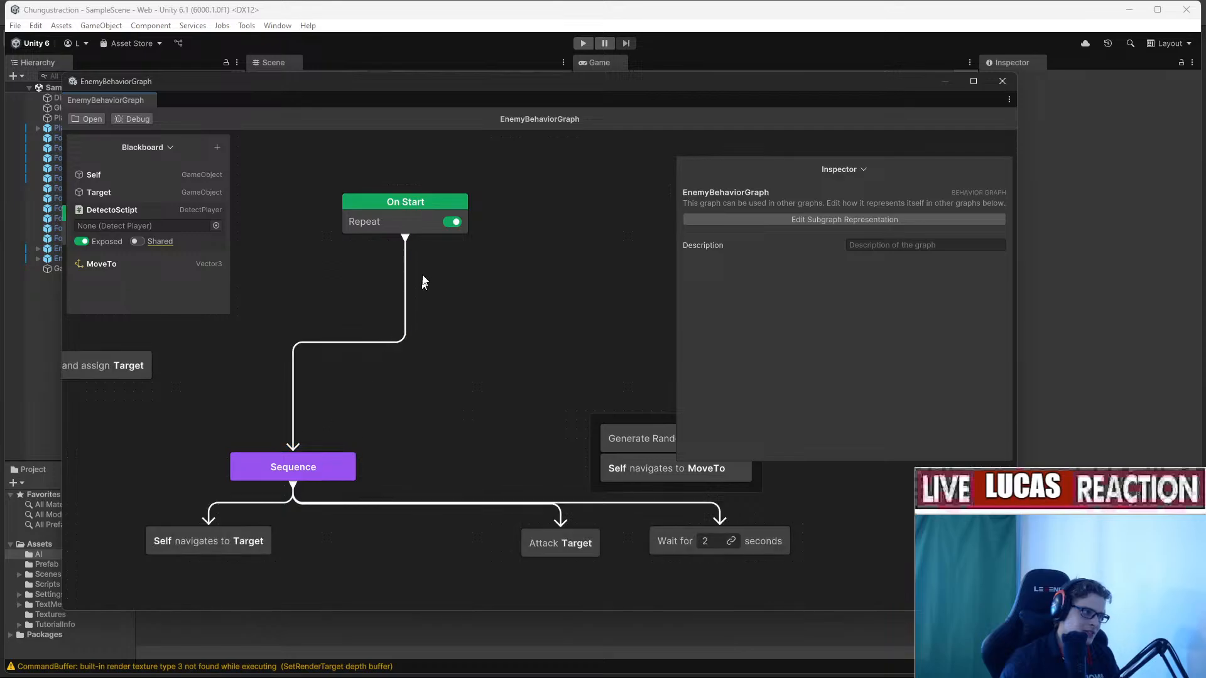
drag(405, 237, 631, 435)
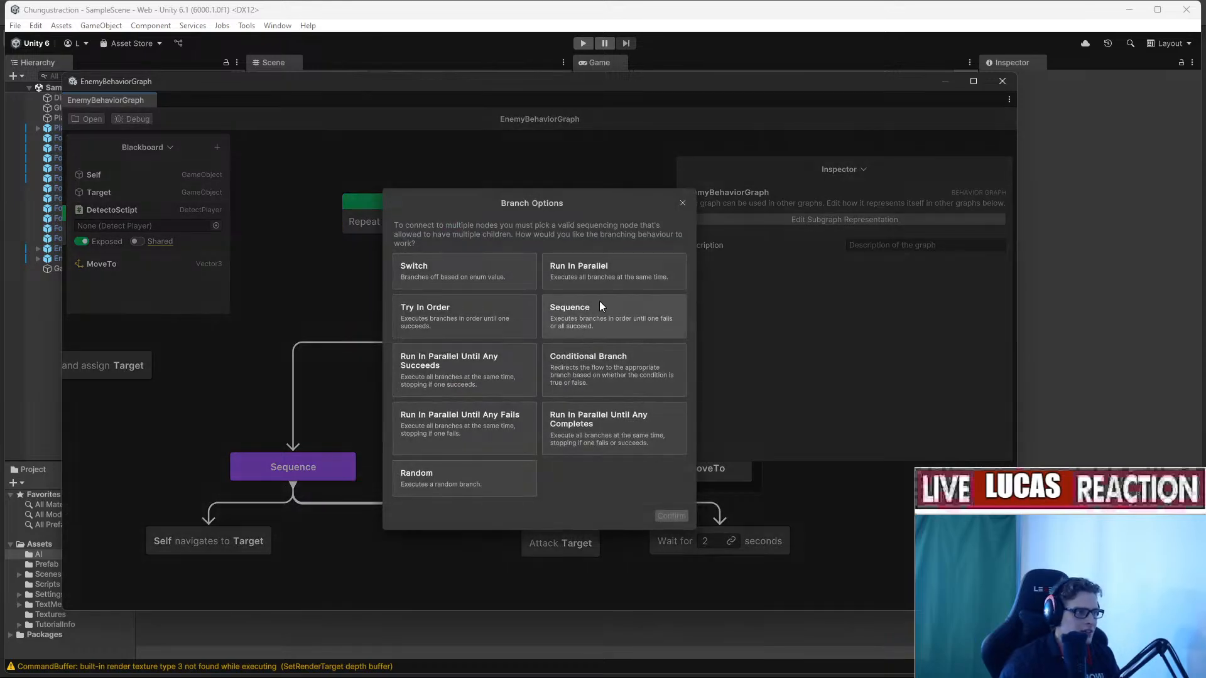
click(481, 321)
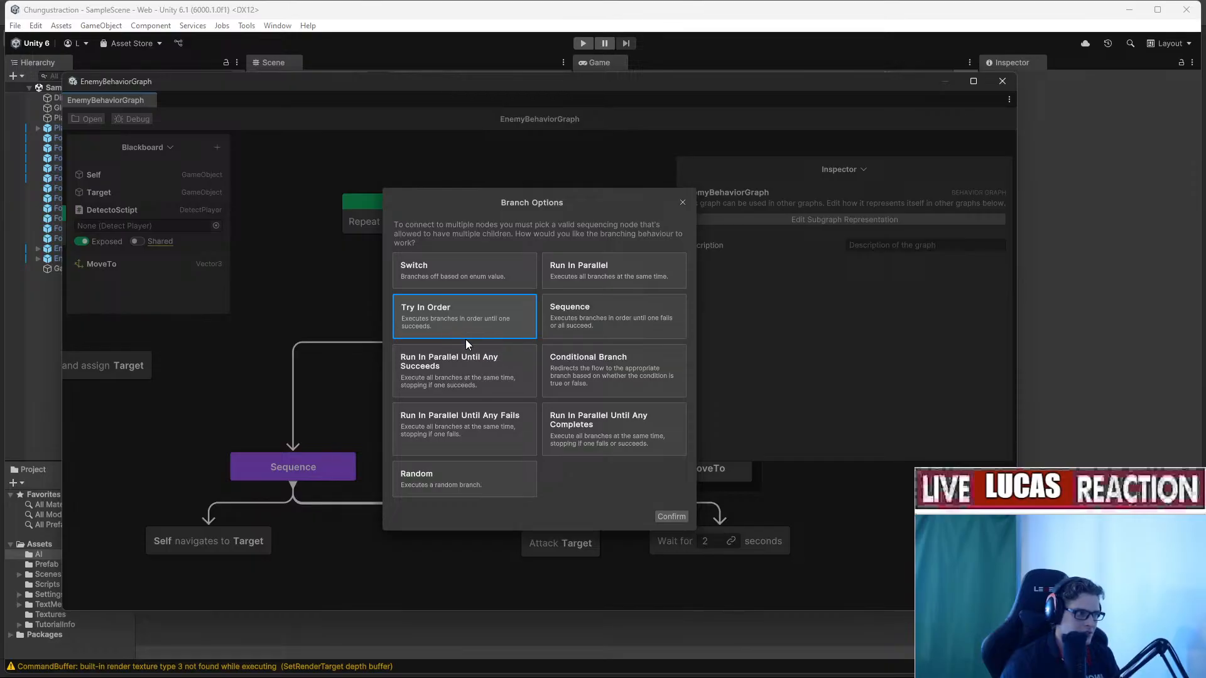
click(671, 517)
drag(385, 339, 443, 302)
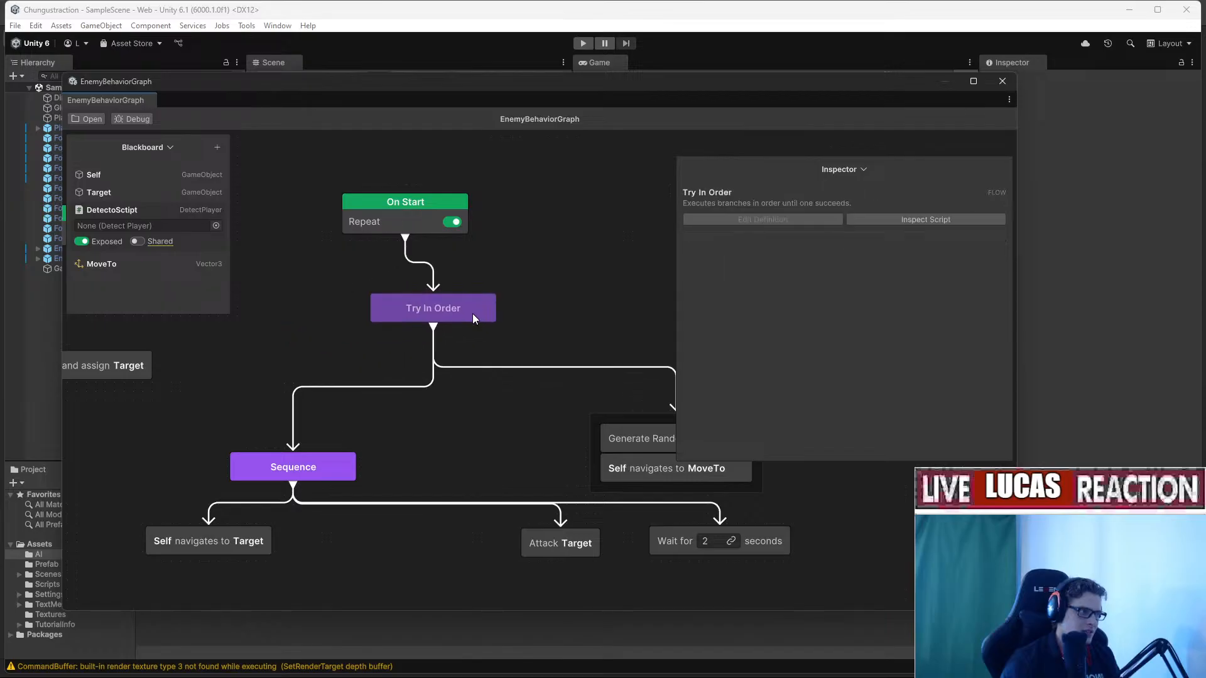
Add an Abort If node found by searching 'abort' and position it.
right_click(309, 409)
click(338, 415)
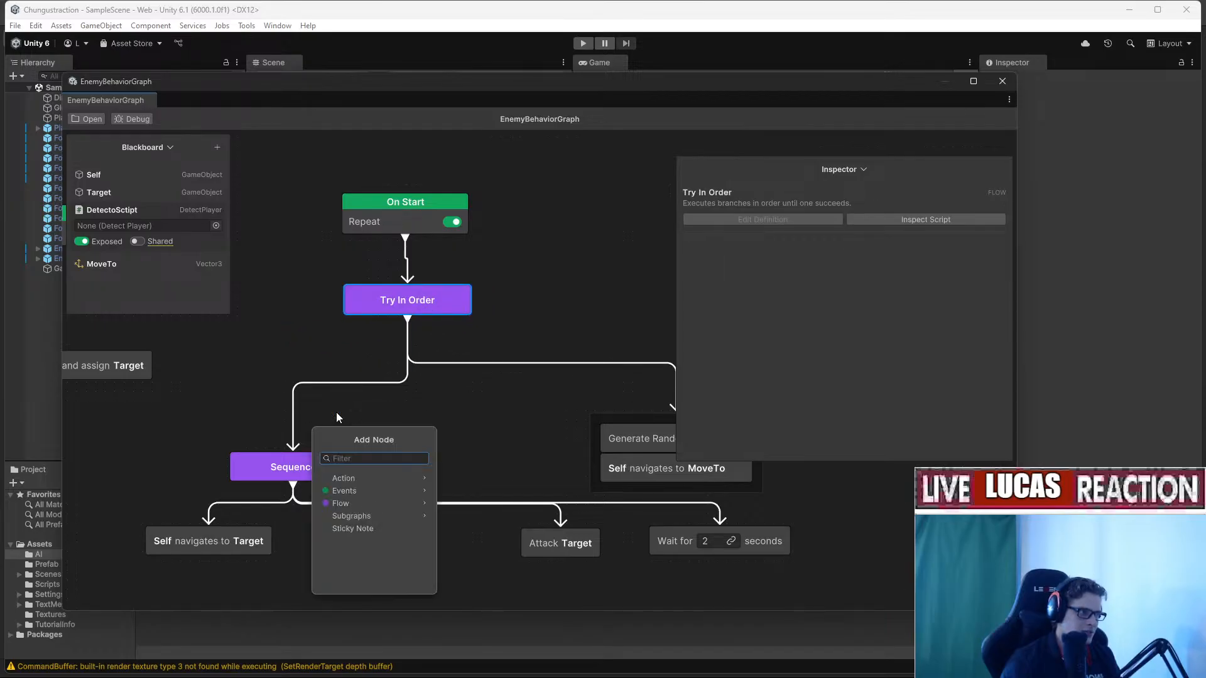
text(aboert)
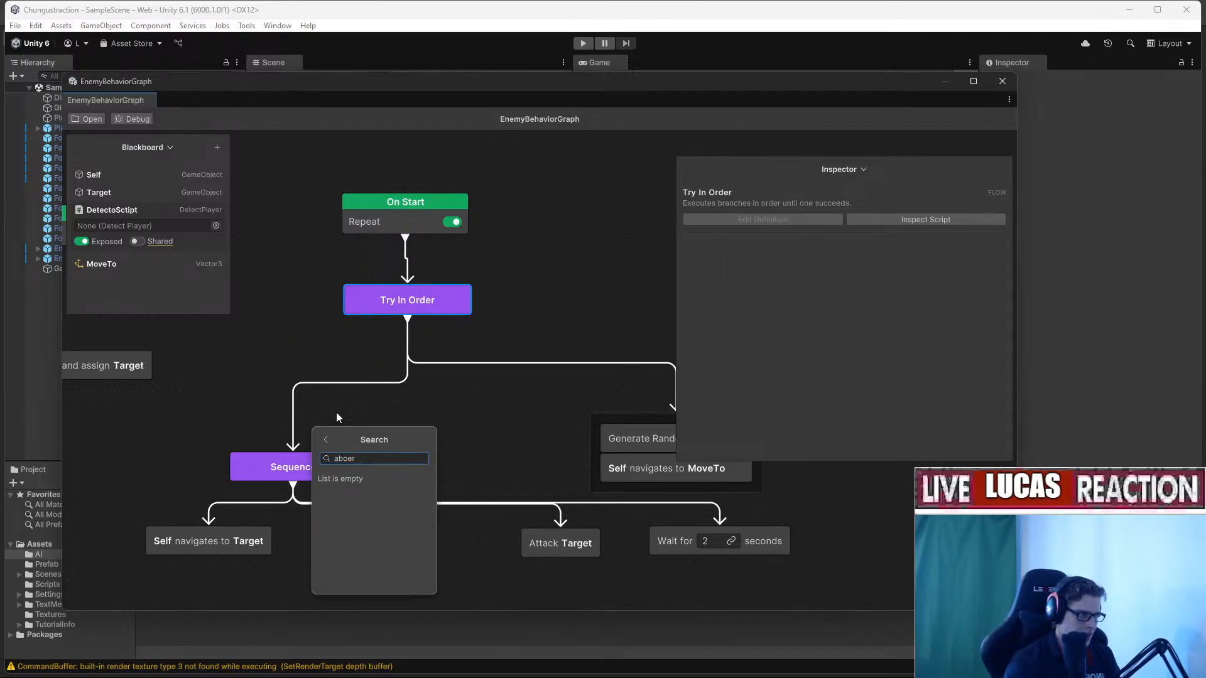
key(BackSpace)
key(BackSpace)
text(rt)
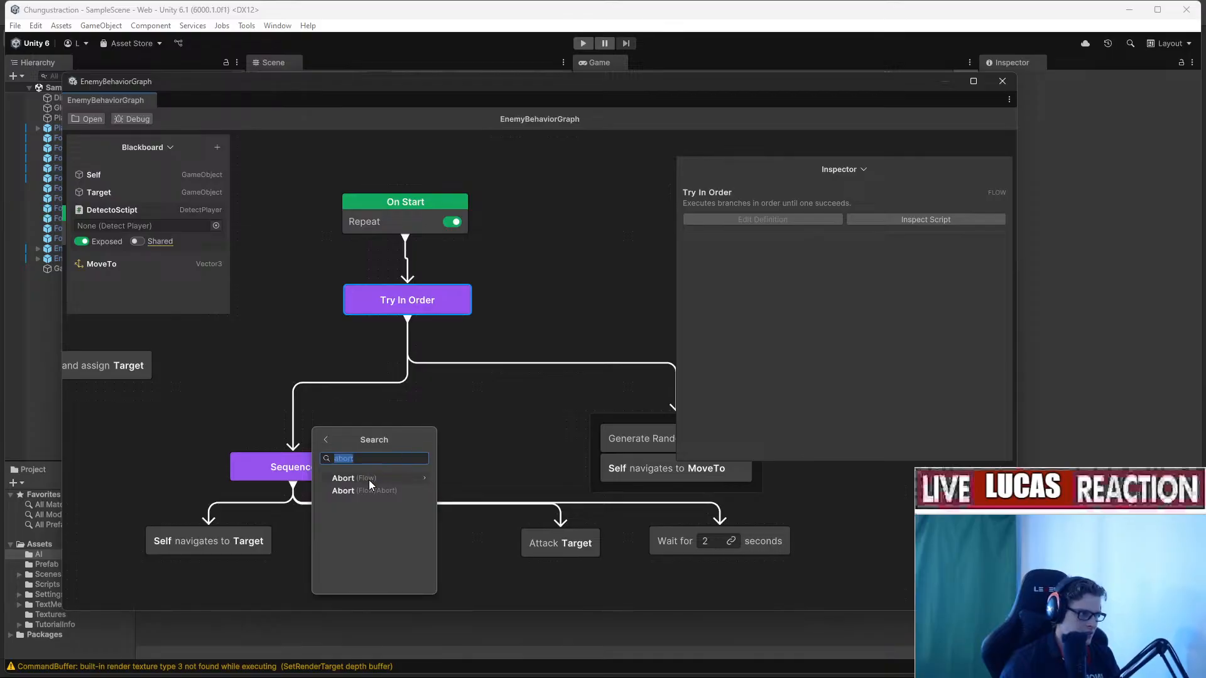
click(371, 481)
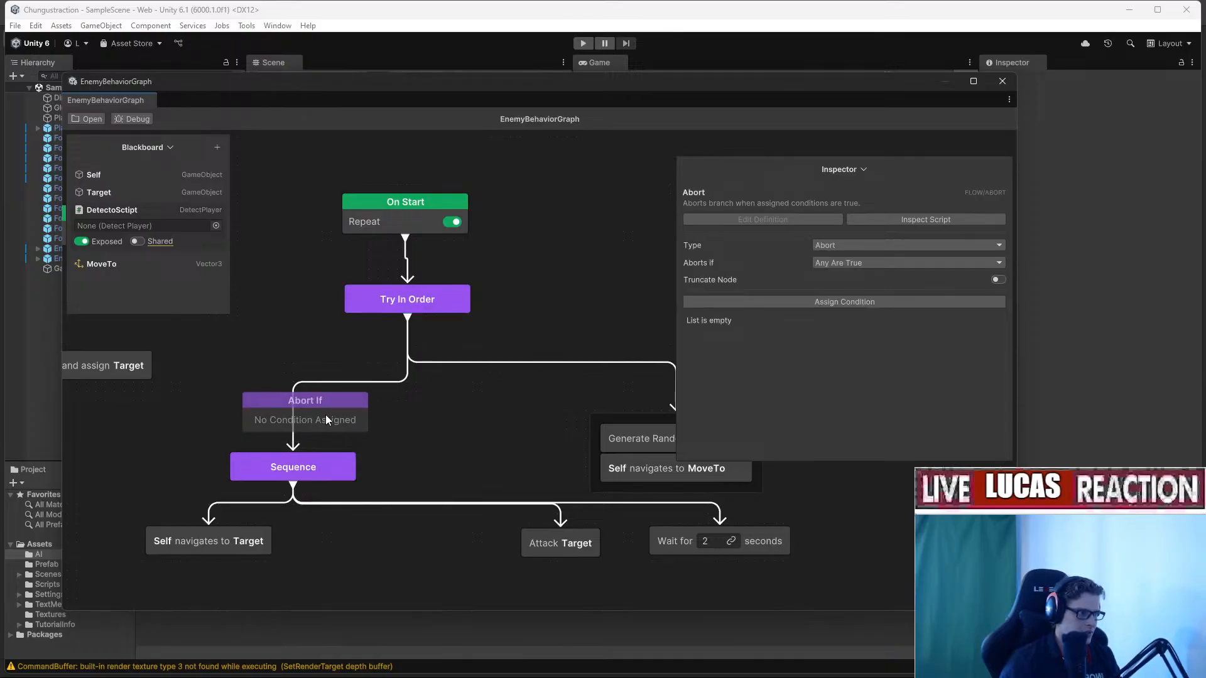
drag(302, 438, 292, 440)
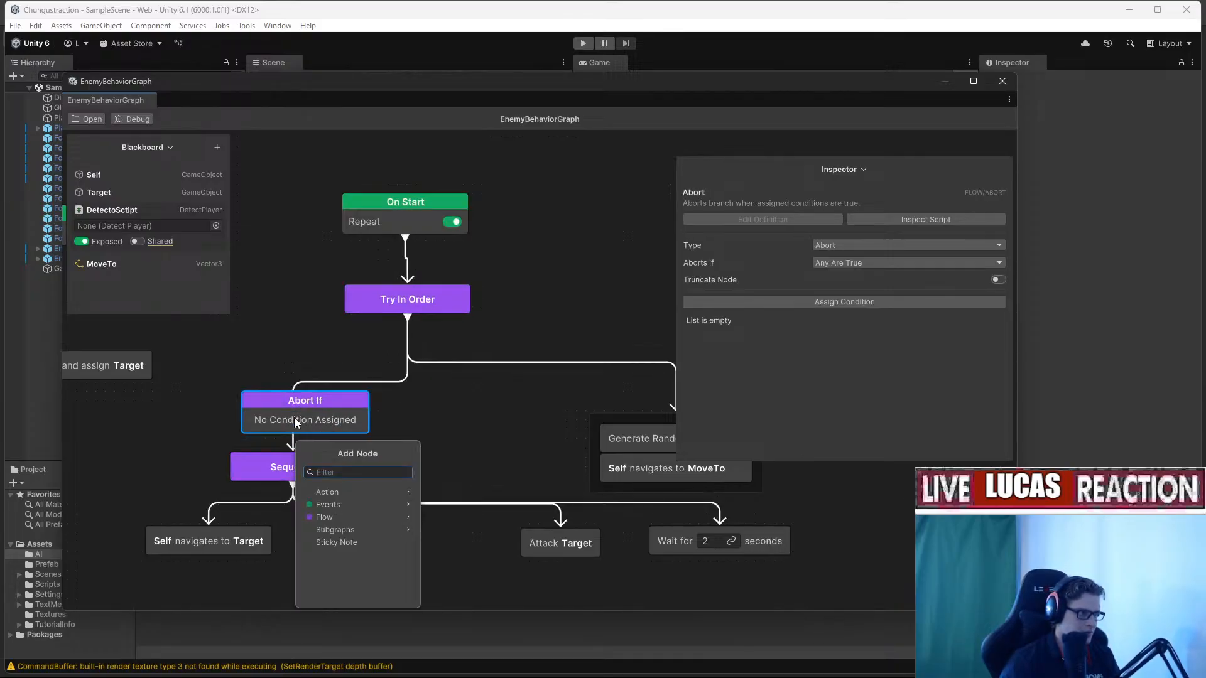
click(203, 386)
drag(260, 402, 193, 378)
Rewire the graph so Try In Order leads to Abort If, then to the Sequence.
drag(292, 450, 240, 429)
click(294, 436)
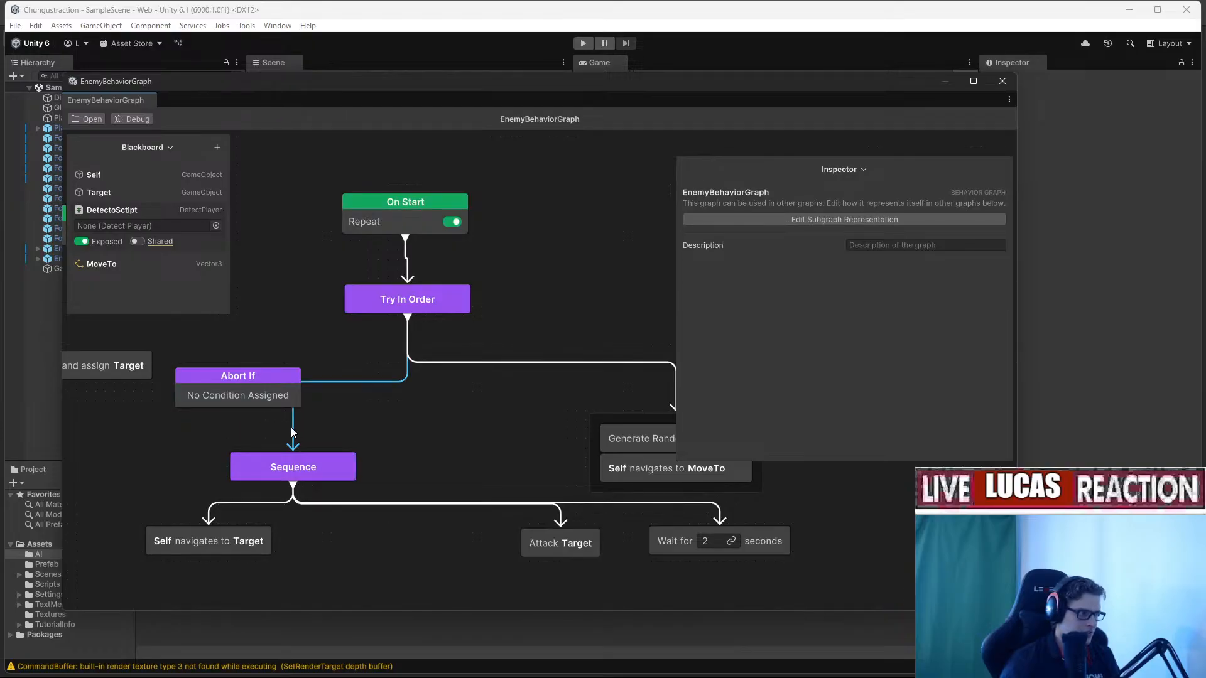
key(Delete)
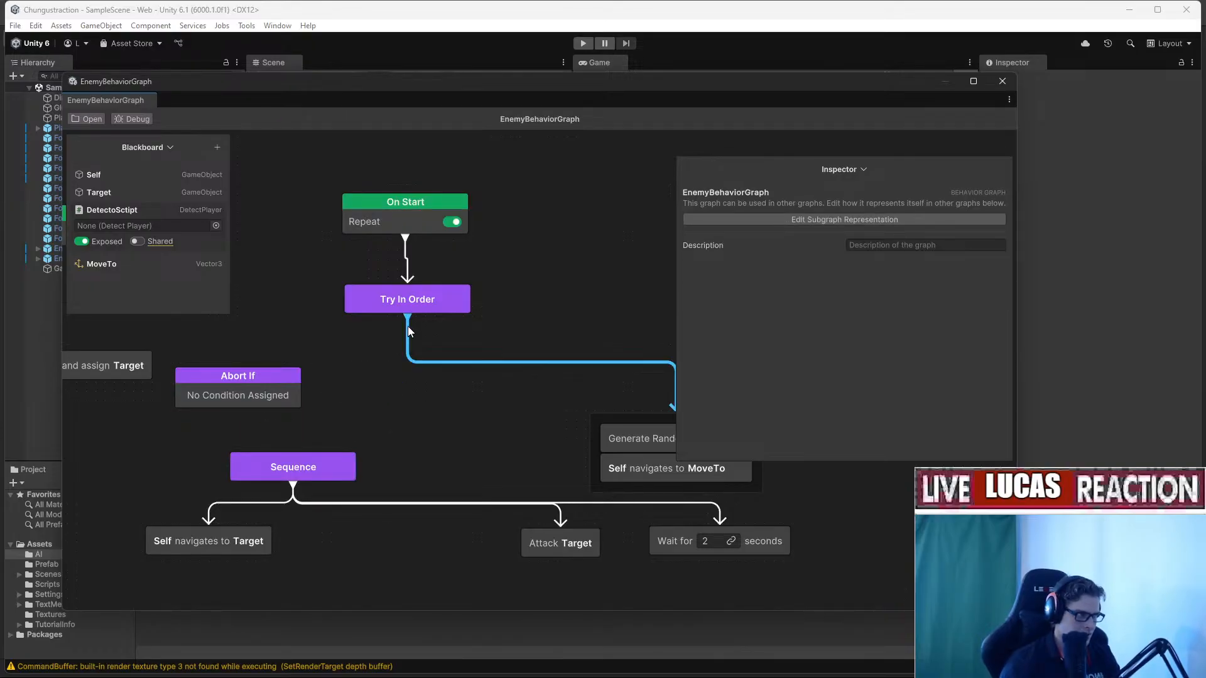
drag(408, 319, 368, 379)
drag(293, 453, 330, 397)
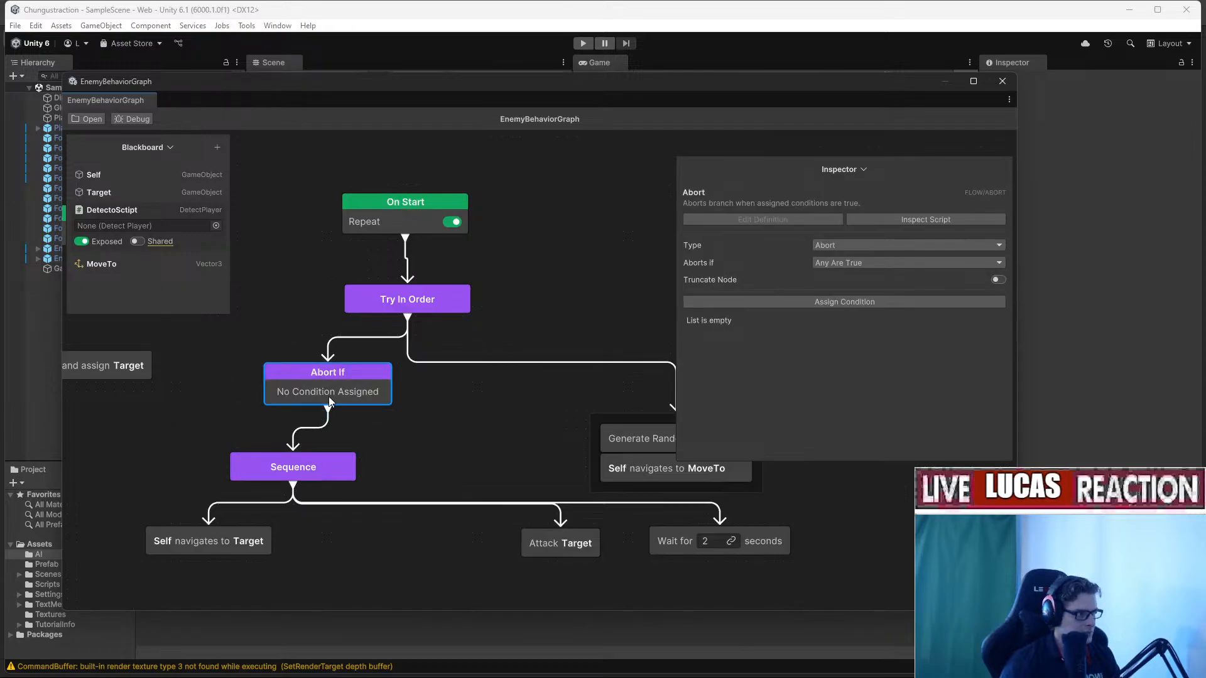
Give Abort If a Variable Value Changed condition watching the Target variable.
click(864, 302)
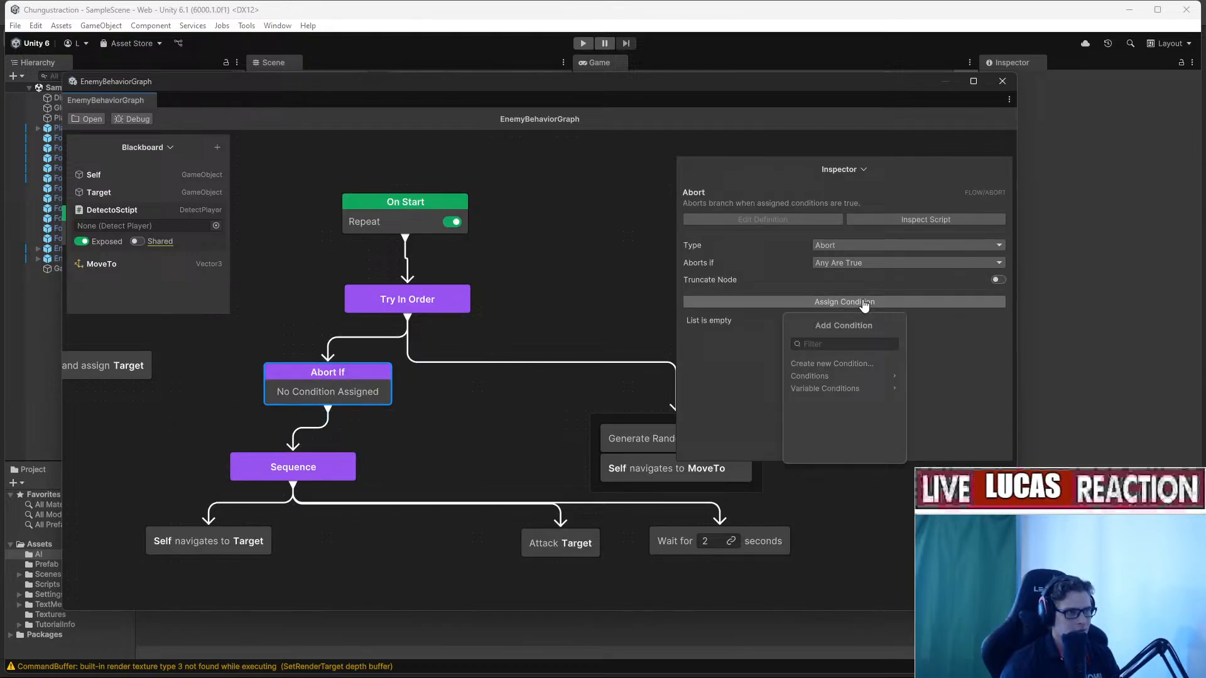
click(851, 390)
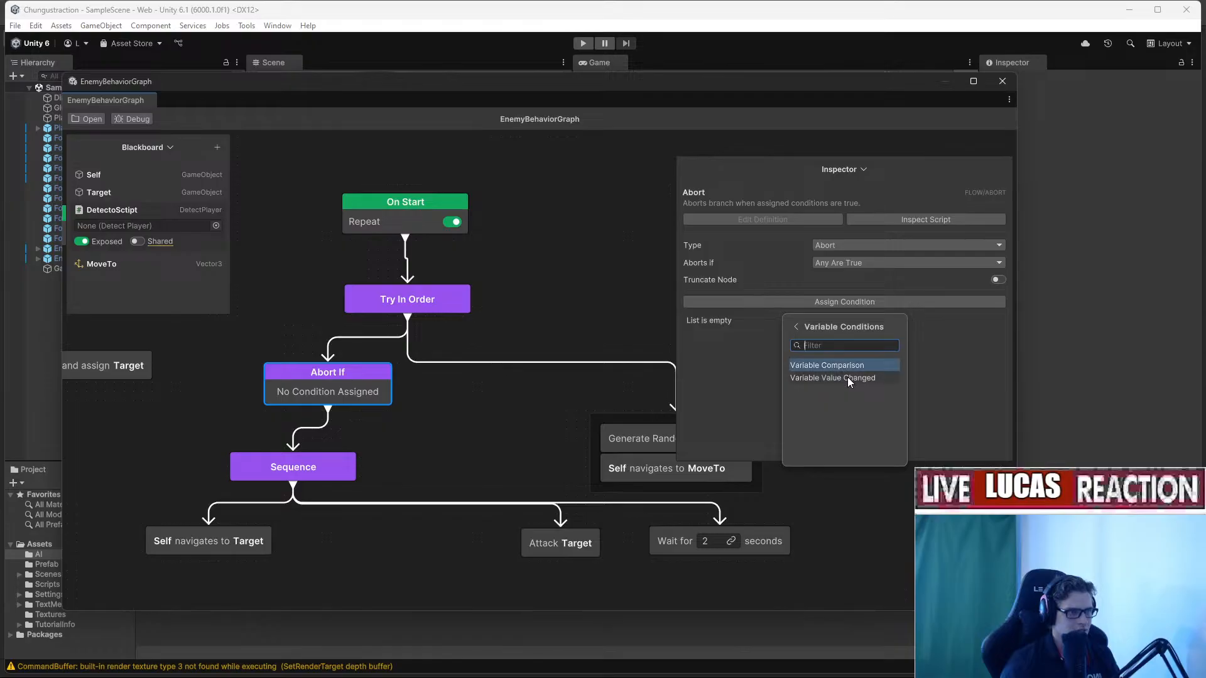
click(847, 378)
drag(127, 197, 705, 320)
middle_drag(546, 358, 532, 354)
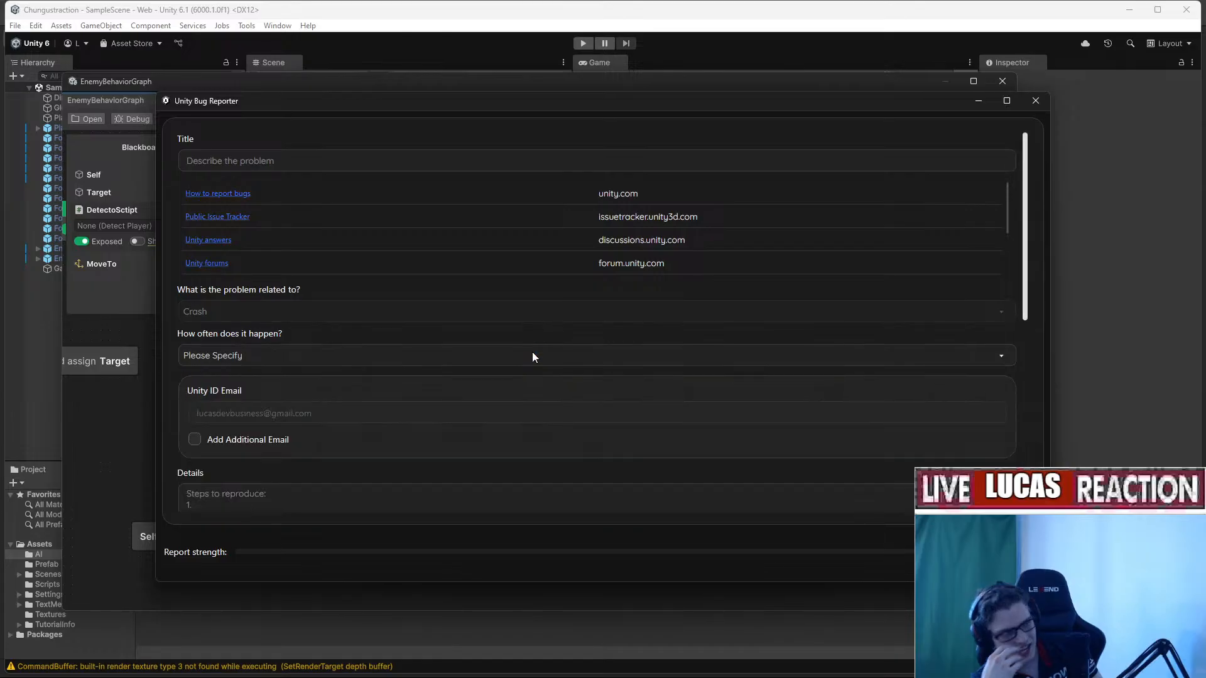
Close the Unity Bug Reporter window left by the crash.
click(1035, 100)
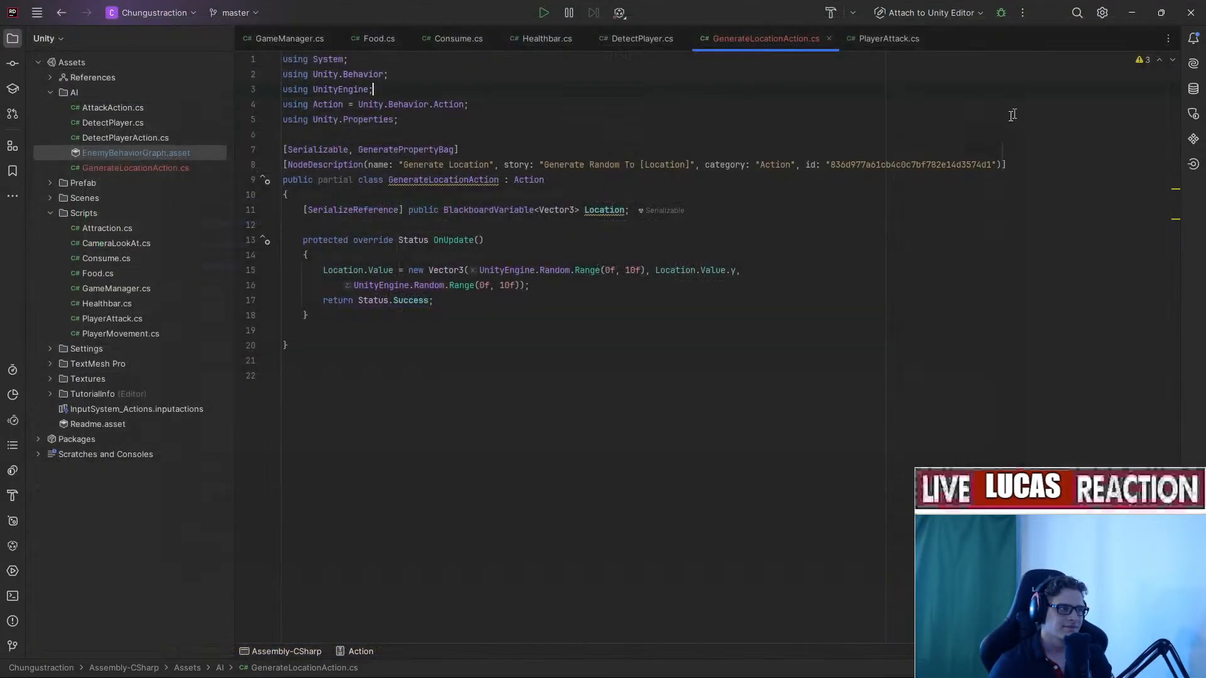
Relaunch the Chungustraction project from Unity Hub.
click(587, 323)
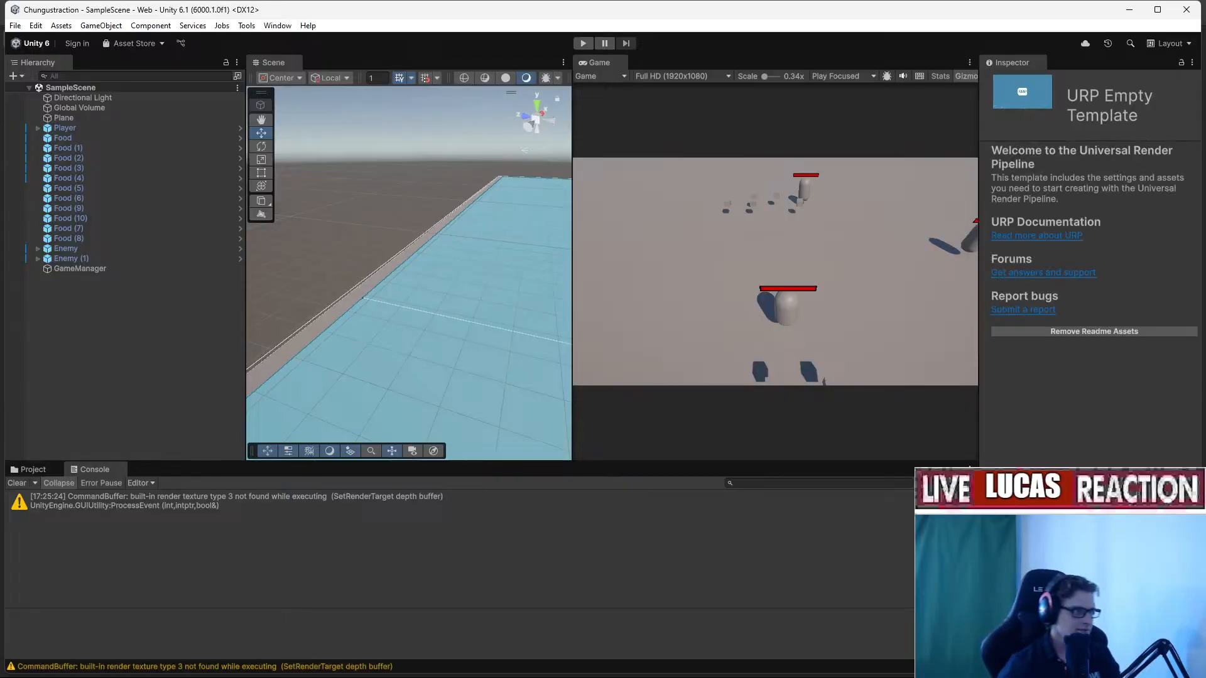
Open the Assets/AI folder and add an Abort node found by searching 'abort'.
click(31, 469)
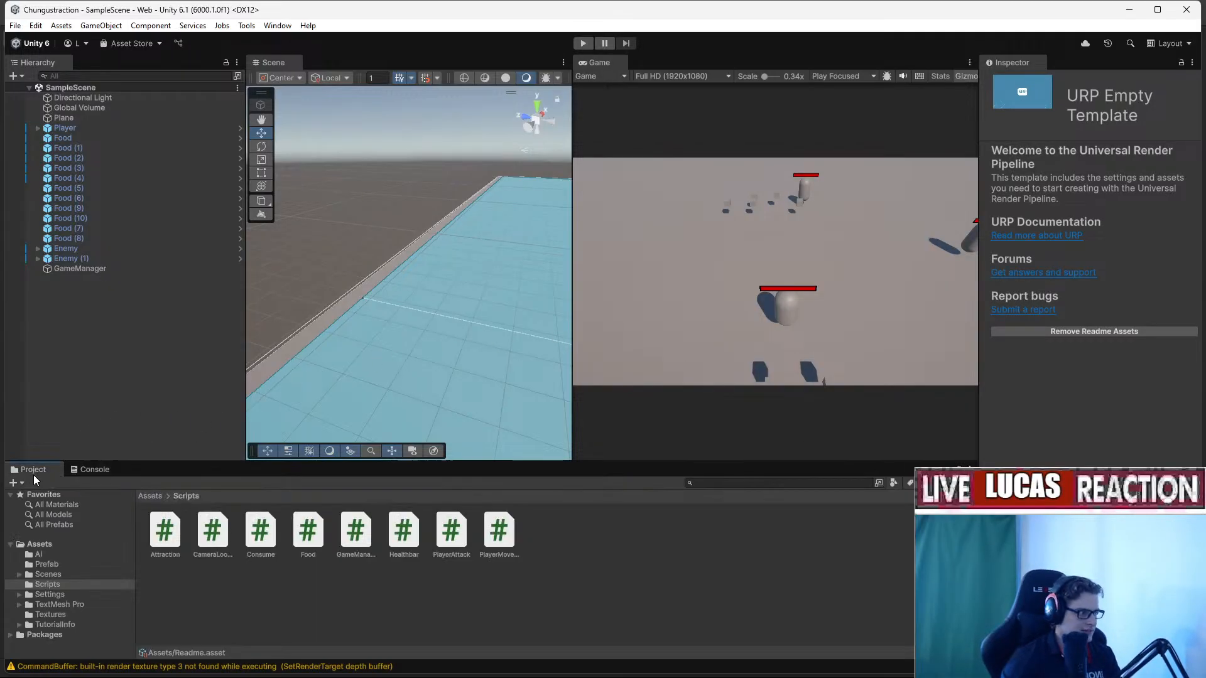
click(38, 554)
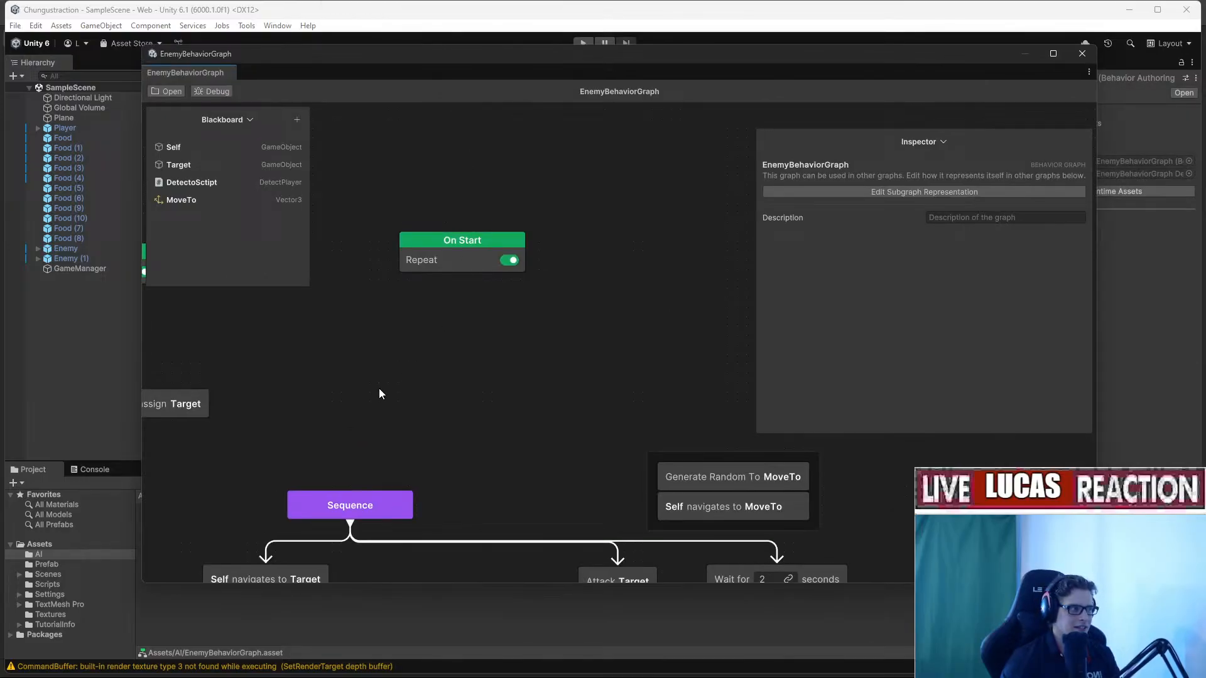
right_click(379, 389)
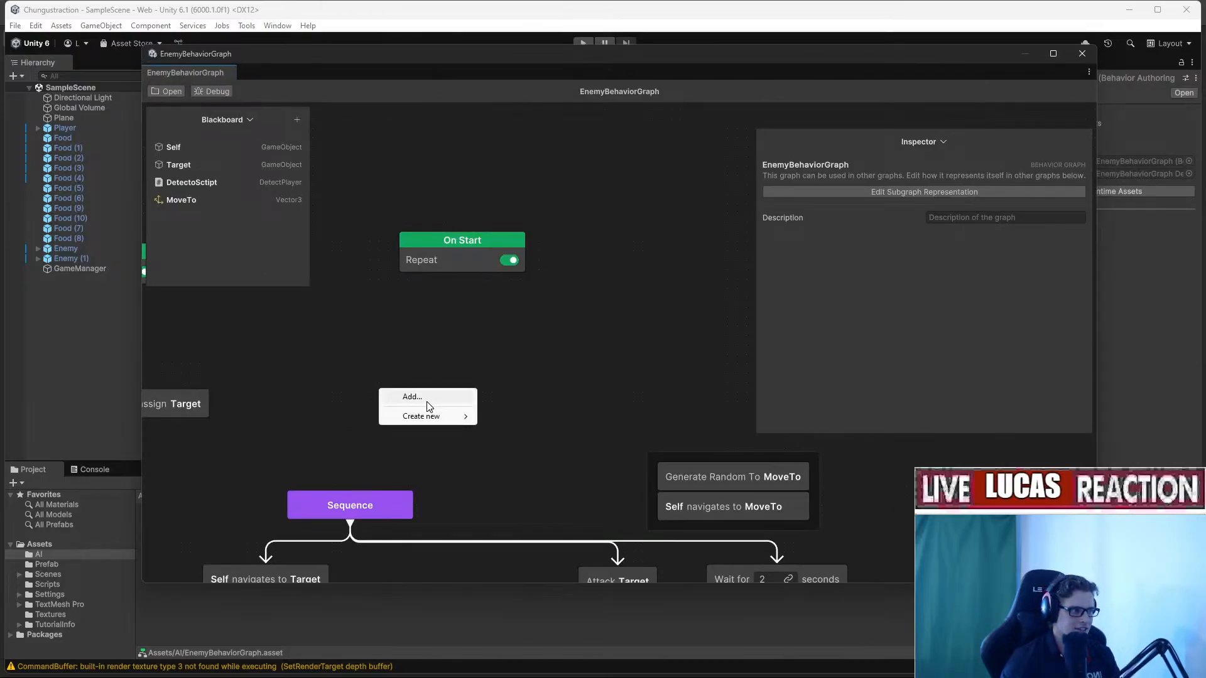
click(413, 397)
text(abort)
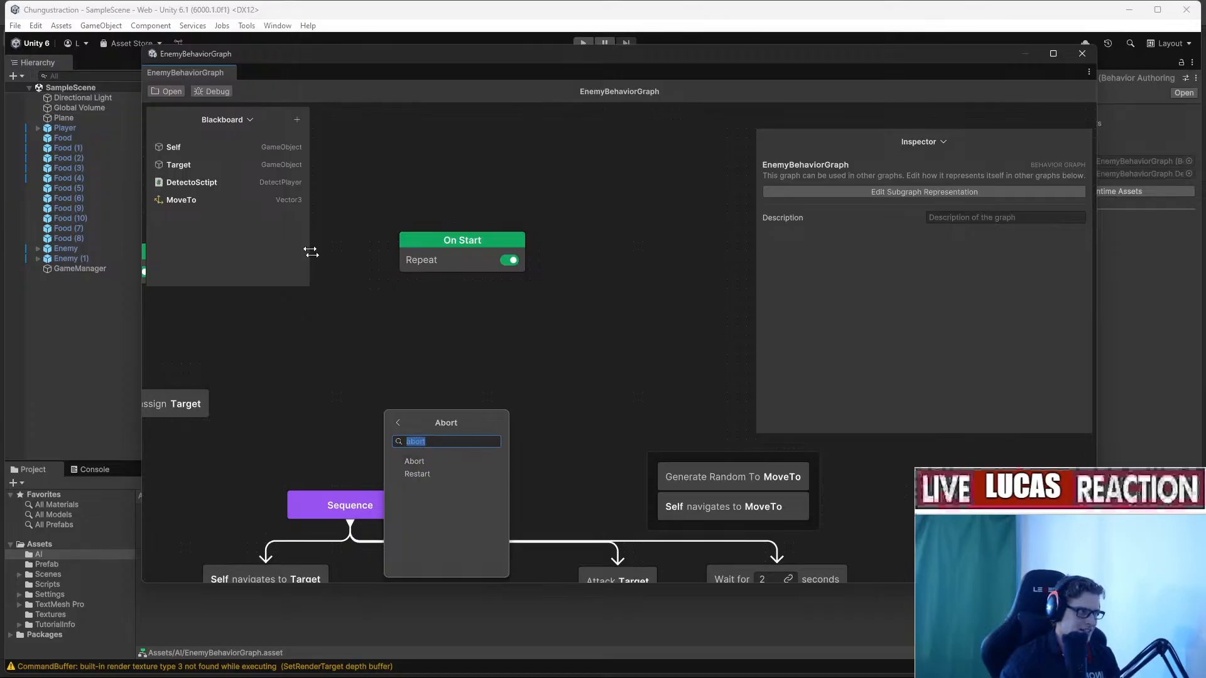
click(428, 463)
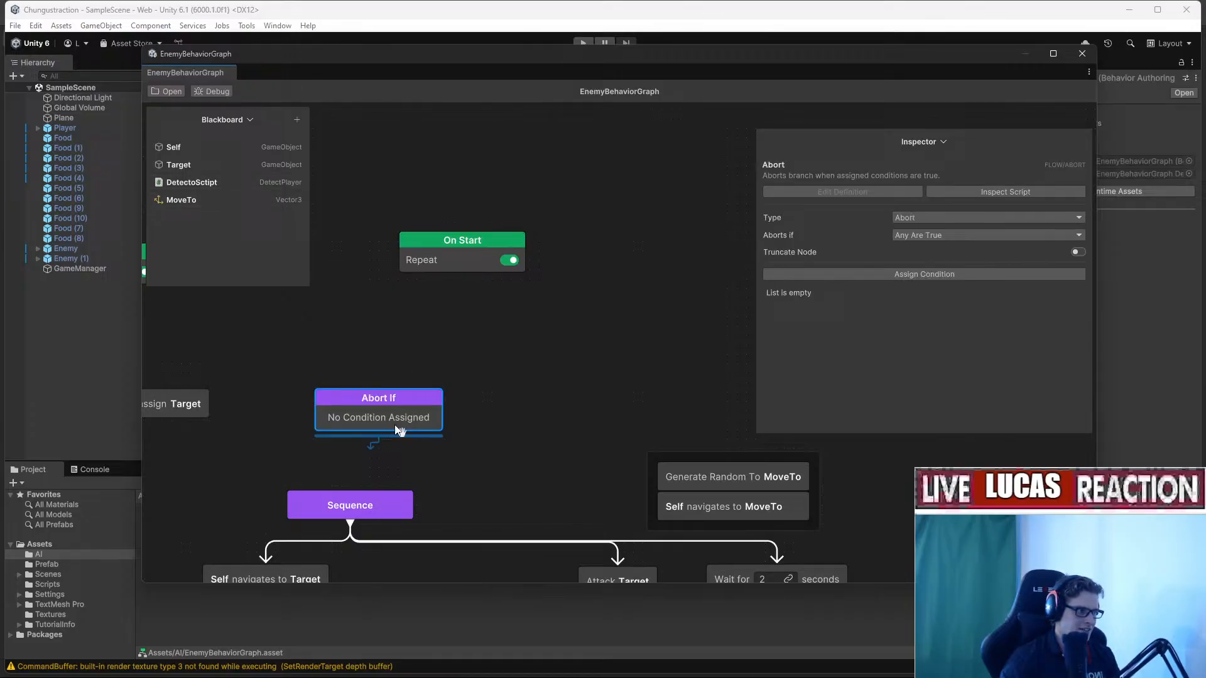
Replace the comparison condition with Variable Value Changed watching Target.
click(902, 274)
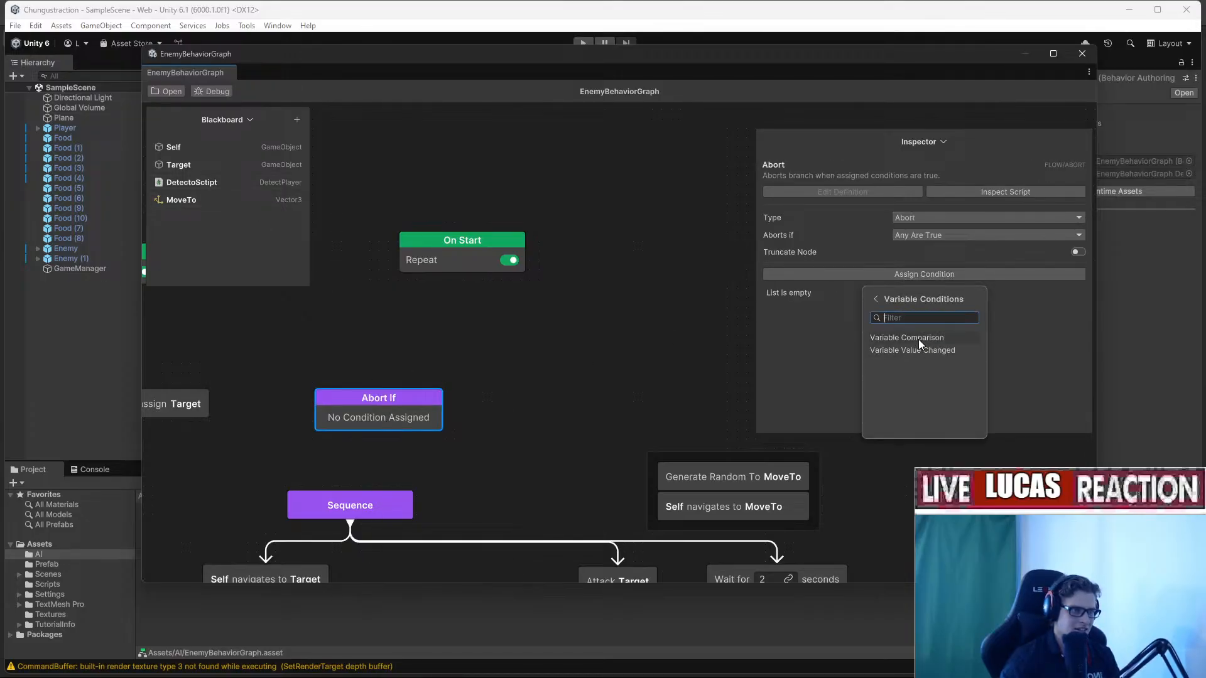
click(917, 338)
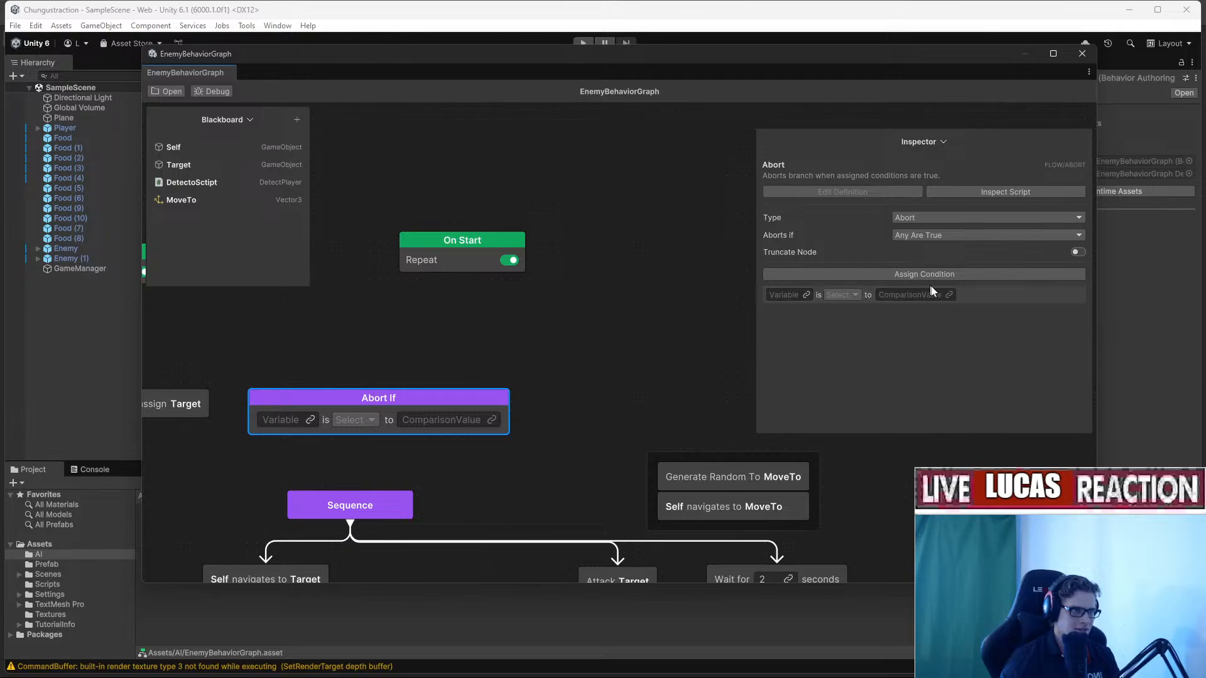
right_click(962, 294)
click(996, 303)
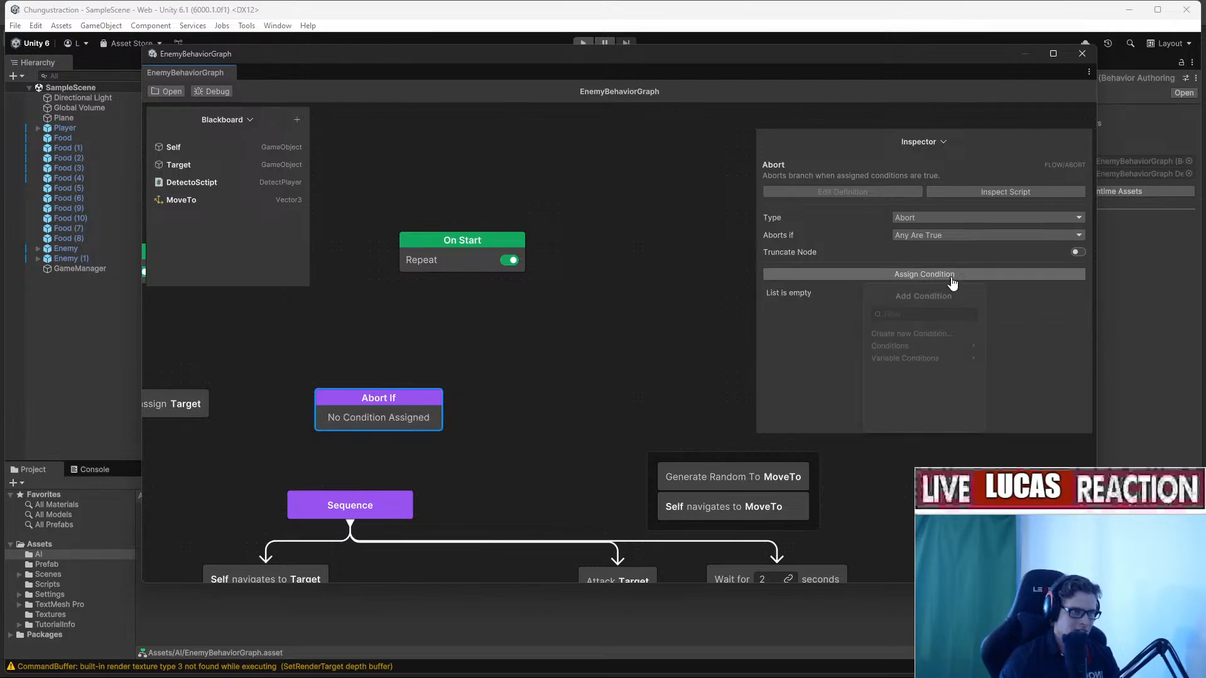
click(949, 276)
click(936, 359)
click(932, 352)
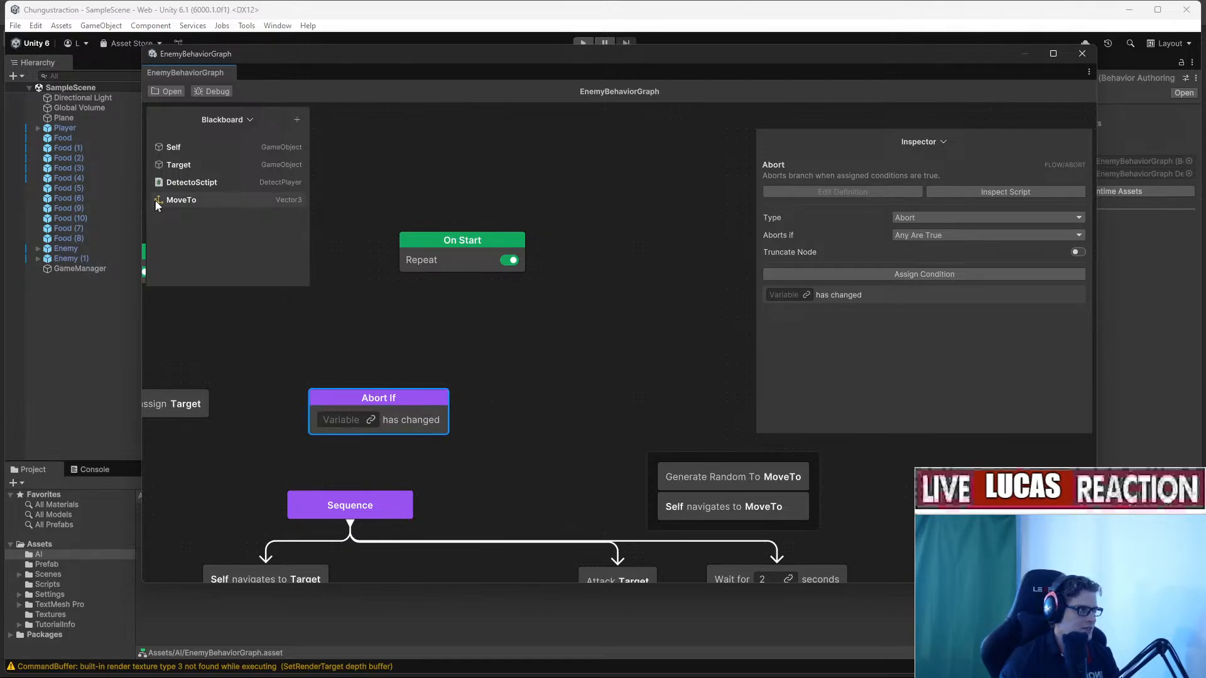
drag(182, 165, 198, 144)
drag(257, 222, 340, 190)
drag(396, 409, 369, 500)
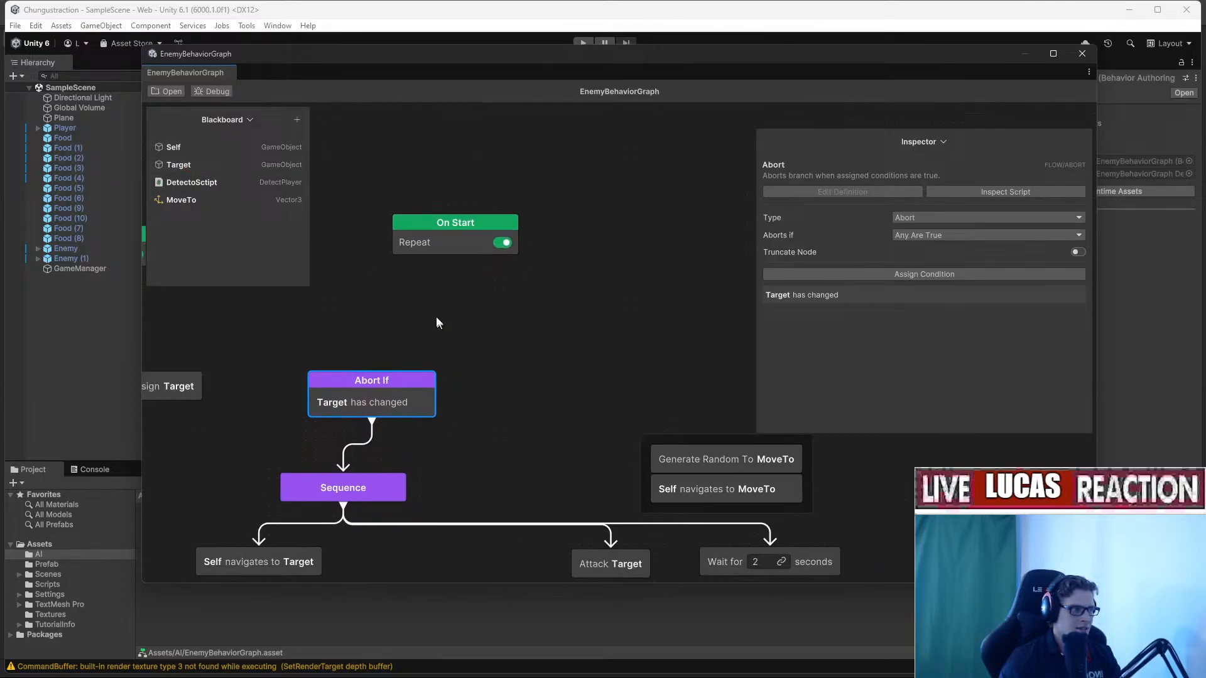
Link Abort If to the Sequence and insert a Try In Order node below On Start.
drag(457, 259, 723, 434)
click(503, 300)
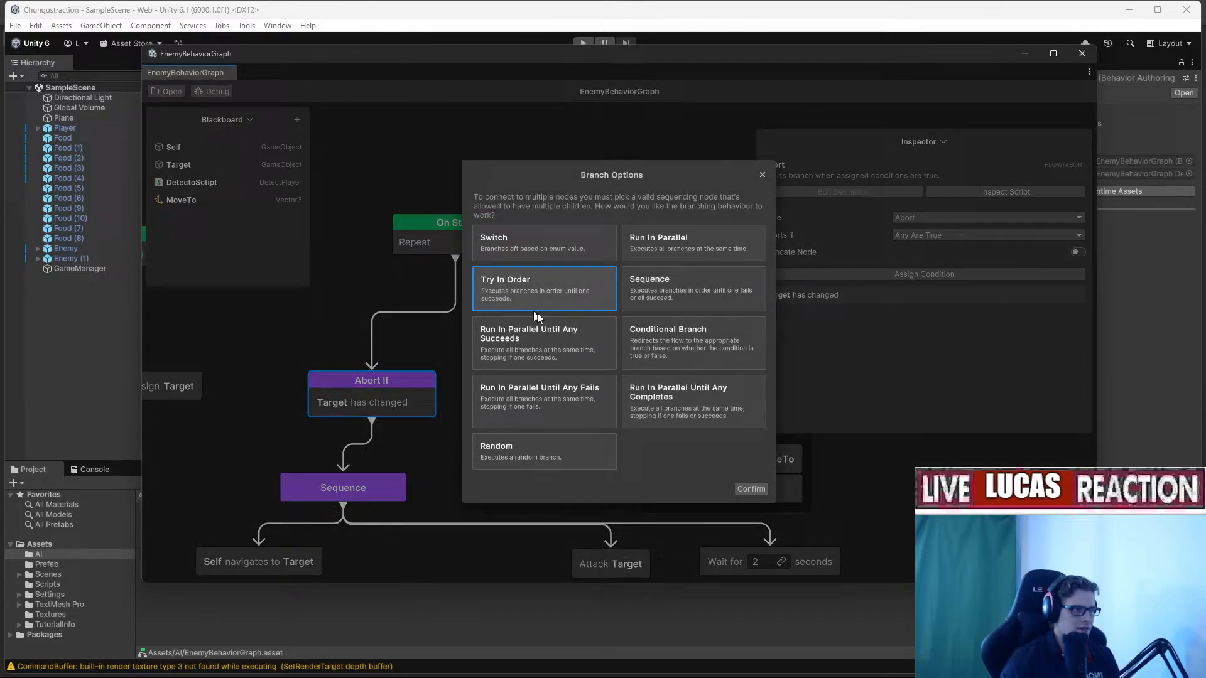
click(748, 489)
drag(465, 315, 545, 316)
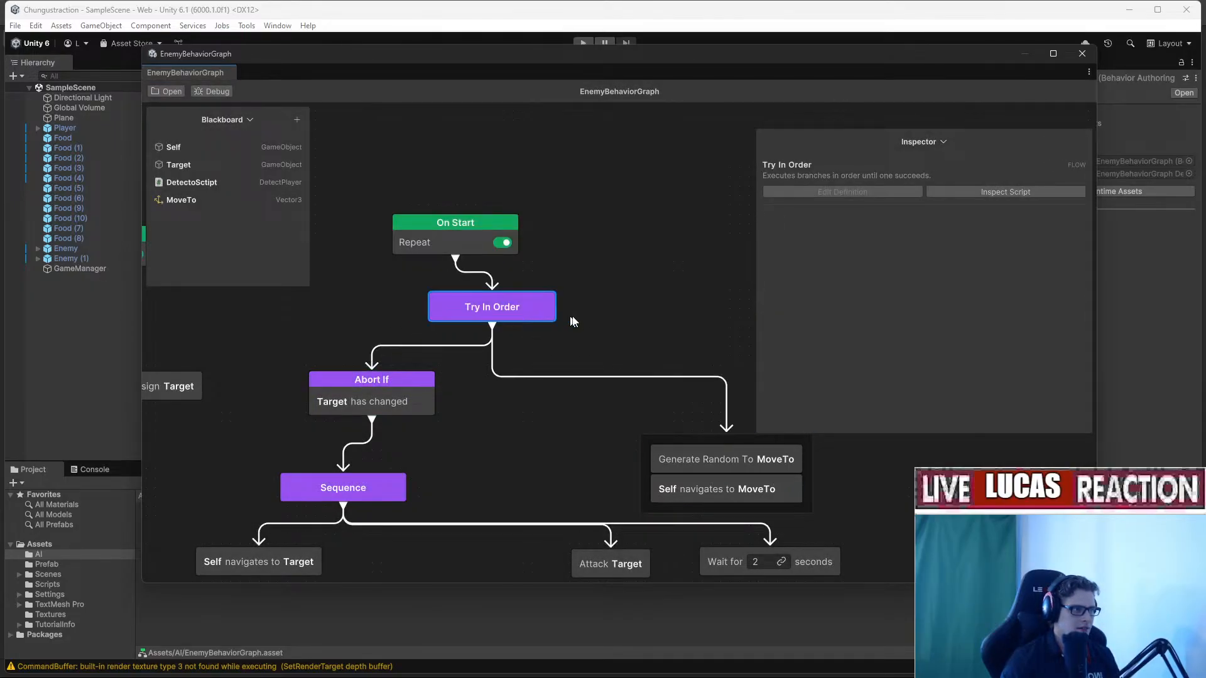
drag(781, 60, 1205, 129)
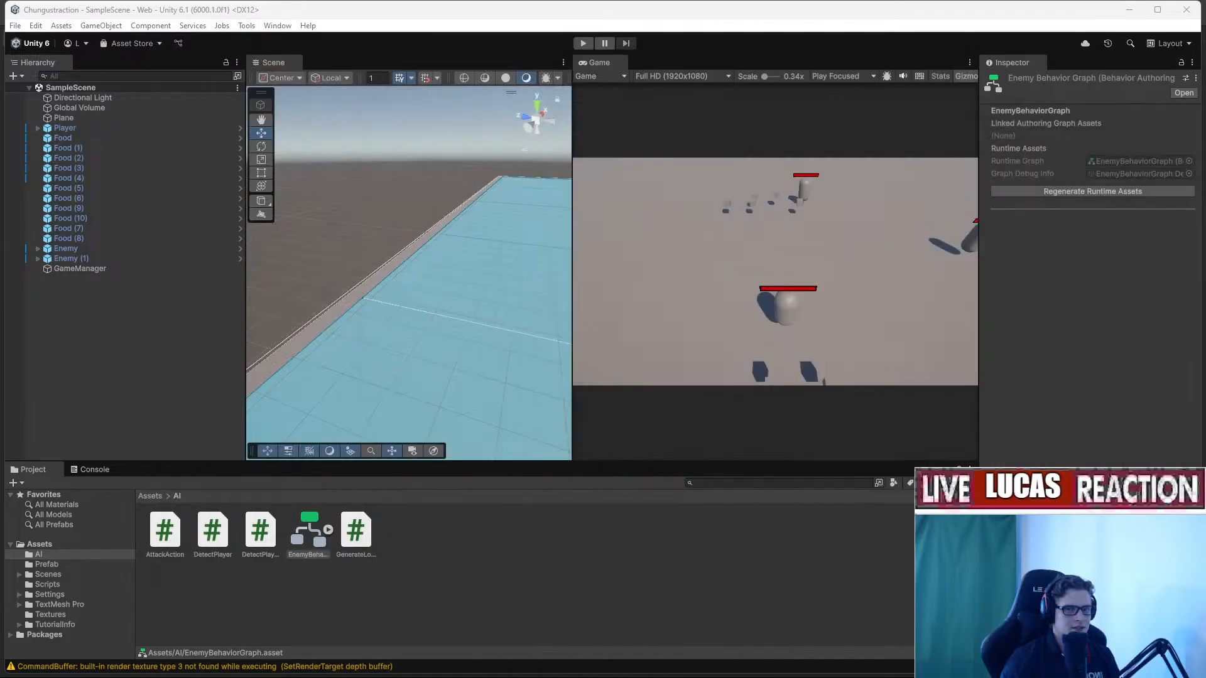
click(584, 44)
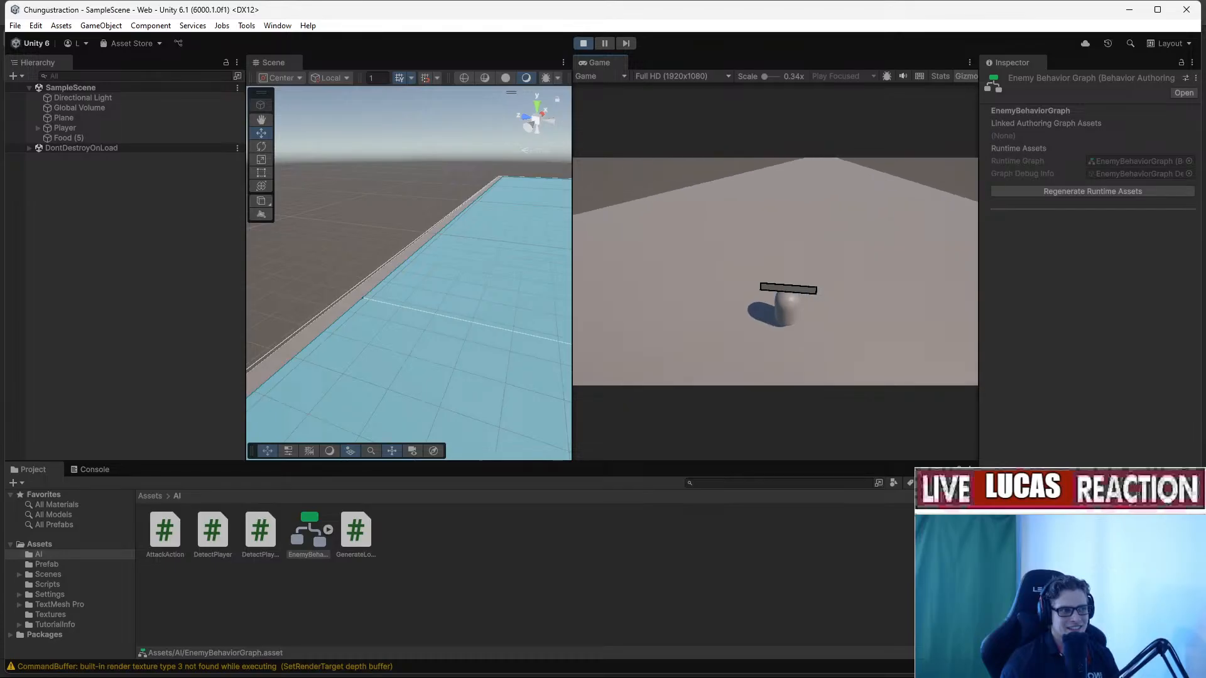
click(583, 43)
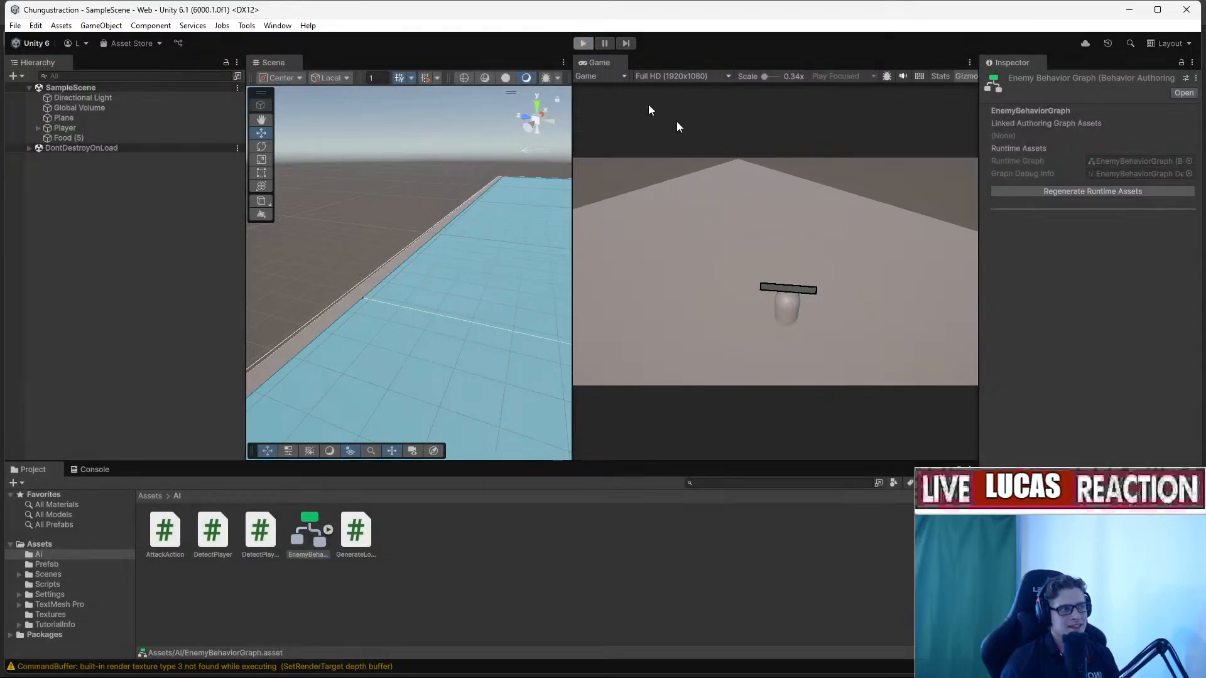
drag(1205, 214, 292, 44)
middle_drag(596, 287, 447, 308)
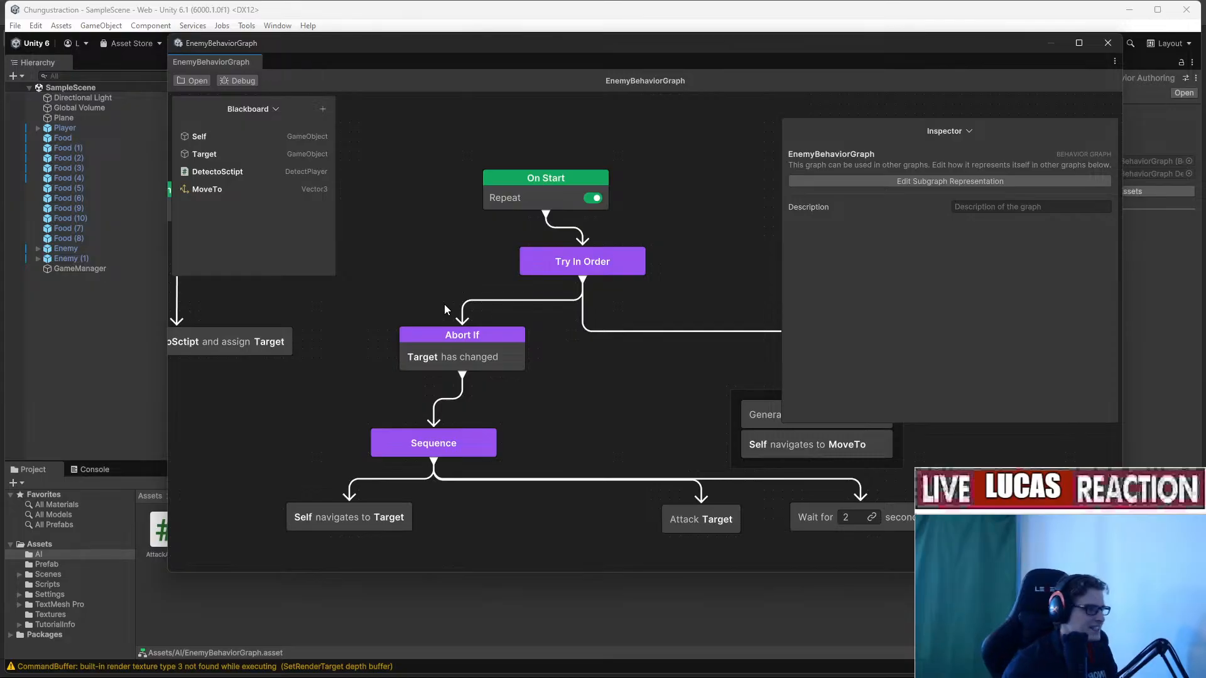
Play-test the scene, inspecting Enemy (1) in the Hierarchy, then stop the game.
drag(368, 46, 1205, 148)
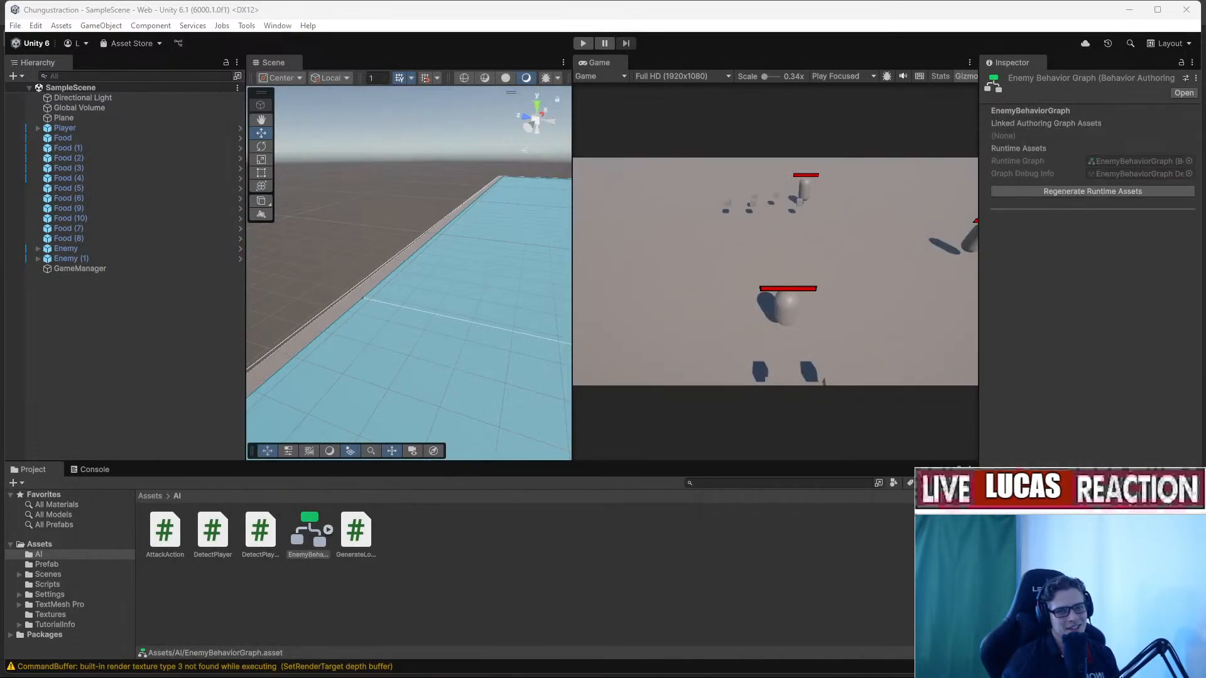
click(584, 43)
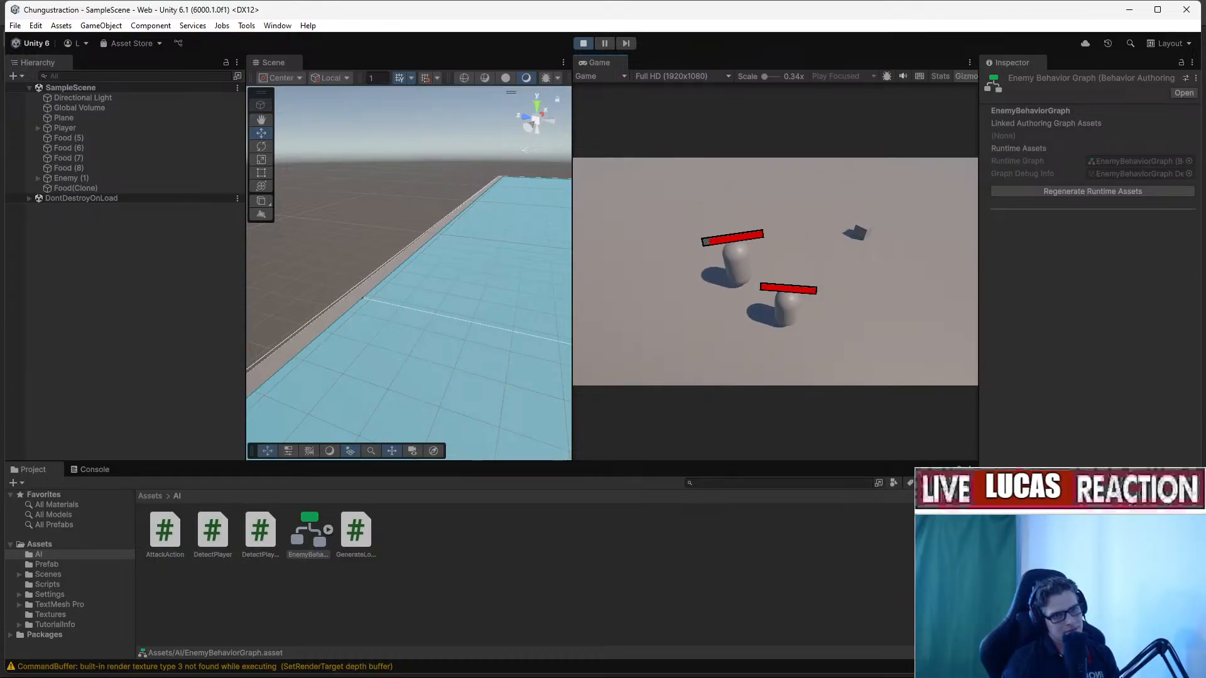
key(alt+Tab)
key(alt+Tab)
key(alt+Tab)
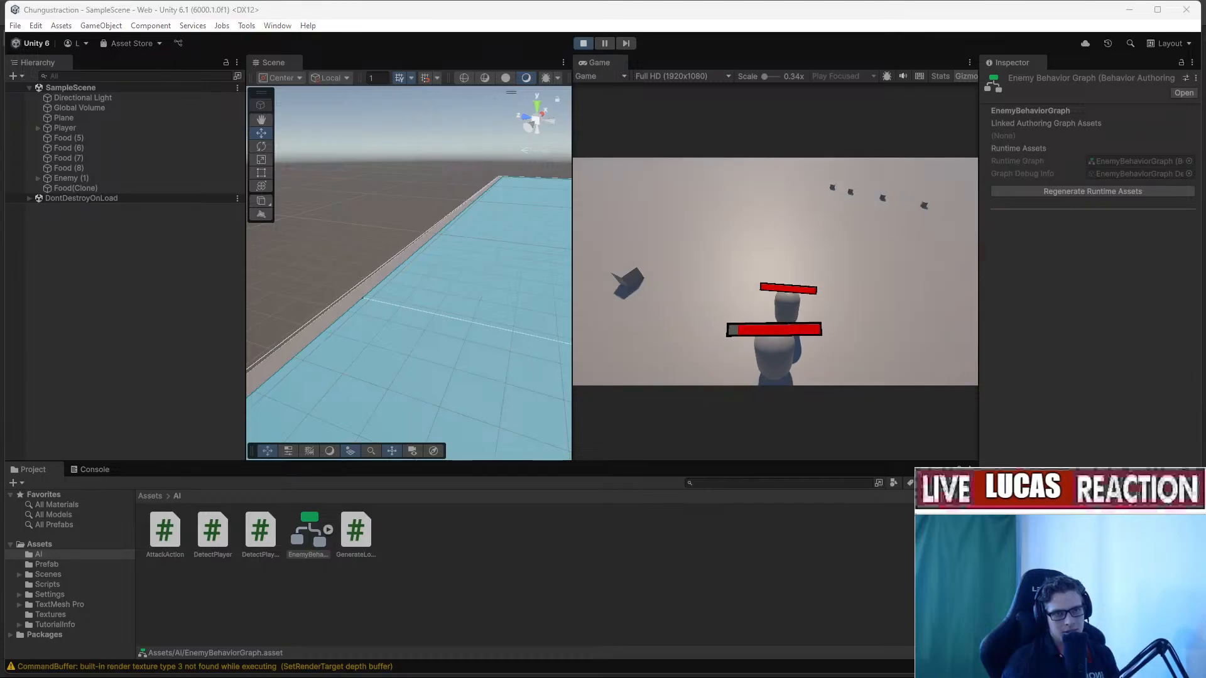
click(71, 179)
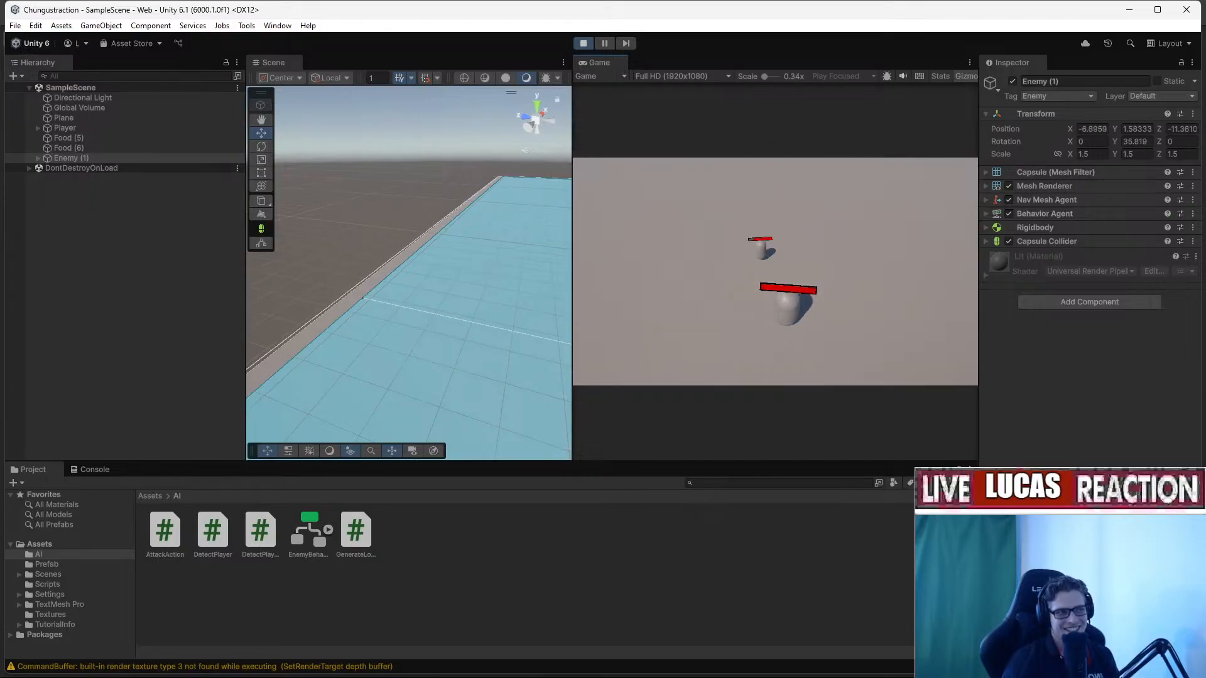
key(Escape)
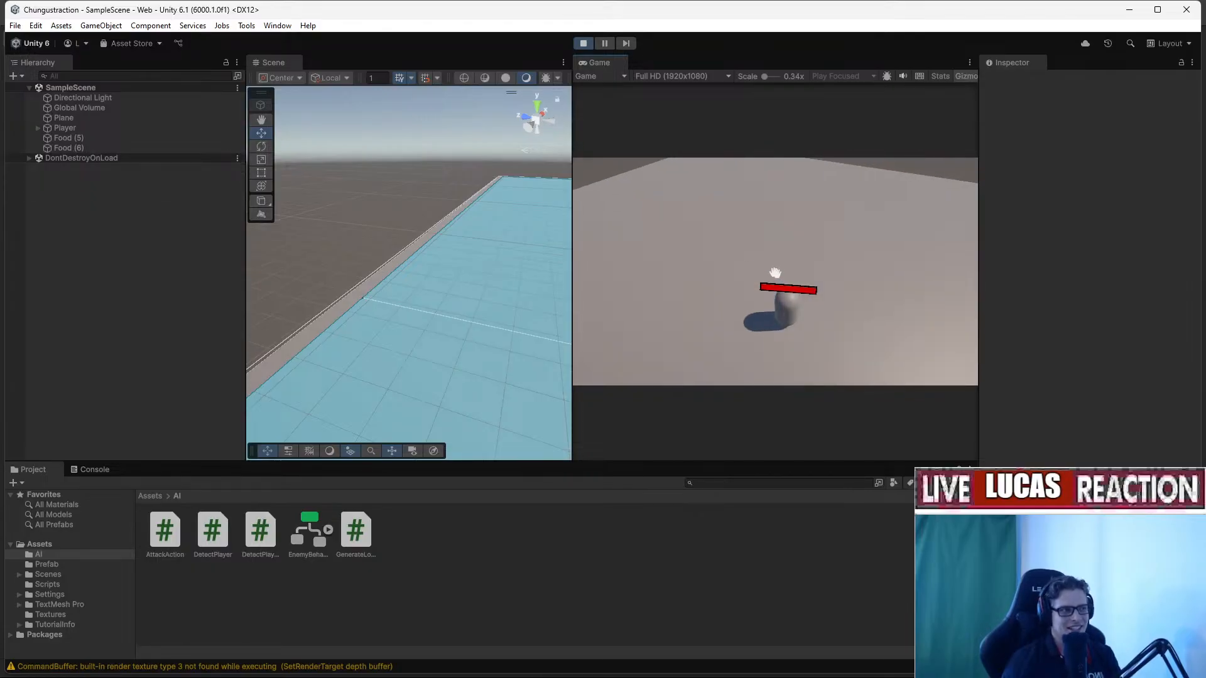
click(584, 44)
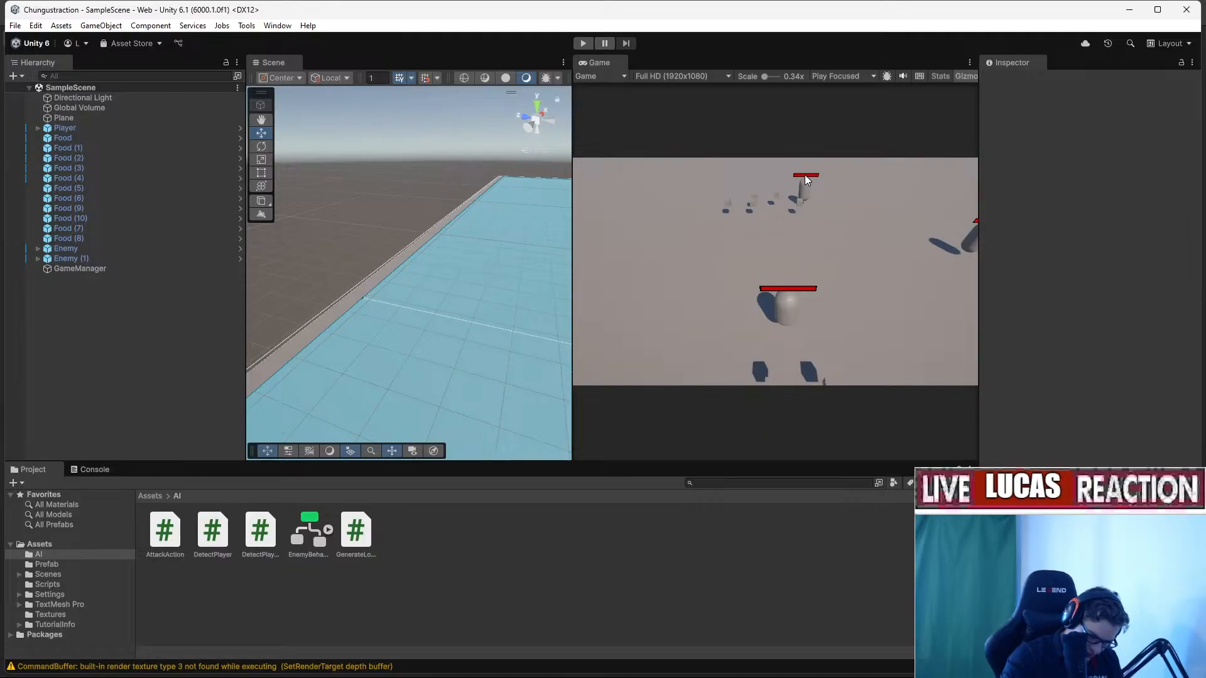
Bring the behavior graph window back with its Inspector panel collapsed.
drag(1205, 220, 172, 94)
click(810, 181)
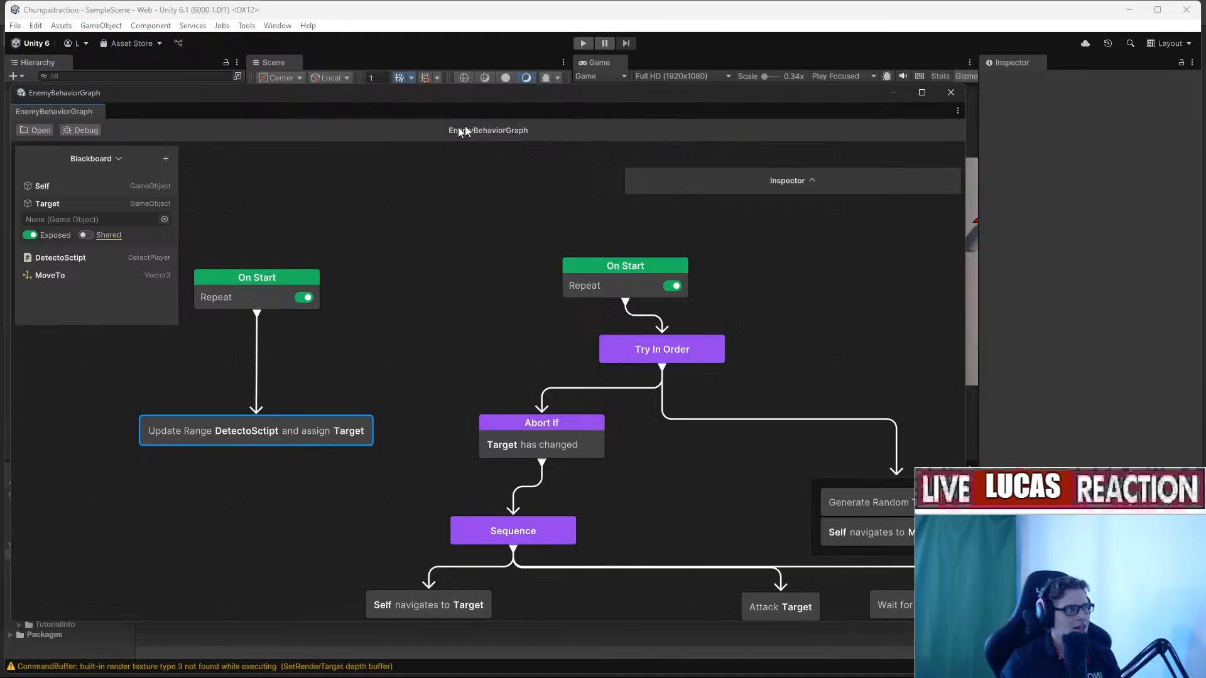
drag(147, 121, 218, 91)
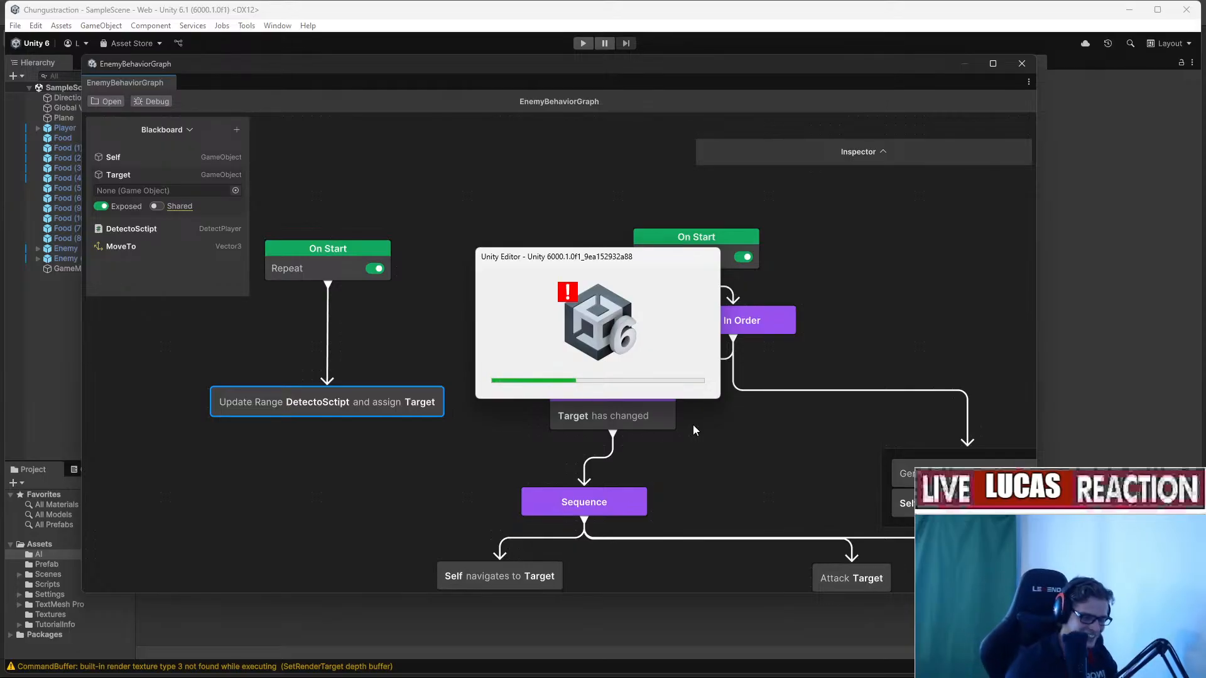
Capture and save a screenshot of the behavior graph area.
key(super+shift+s)
drag(355, 196, 848, 511)
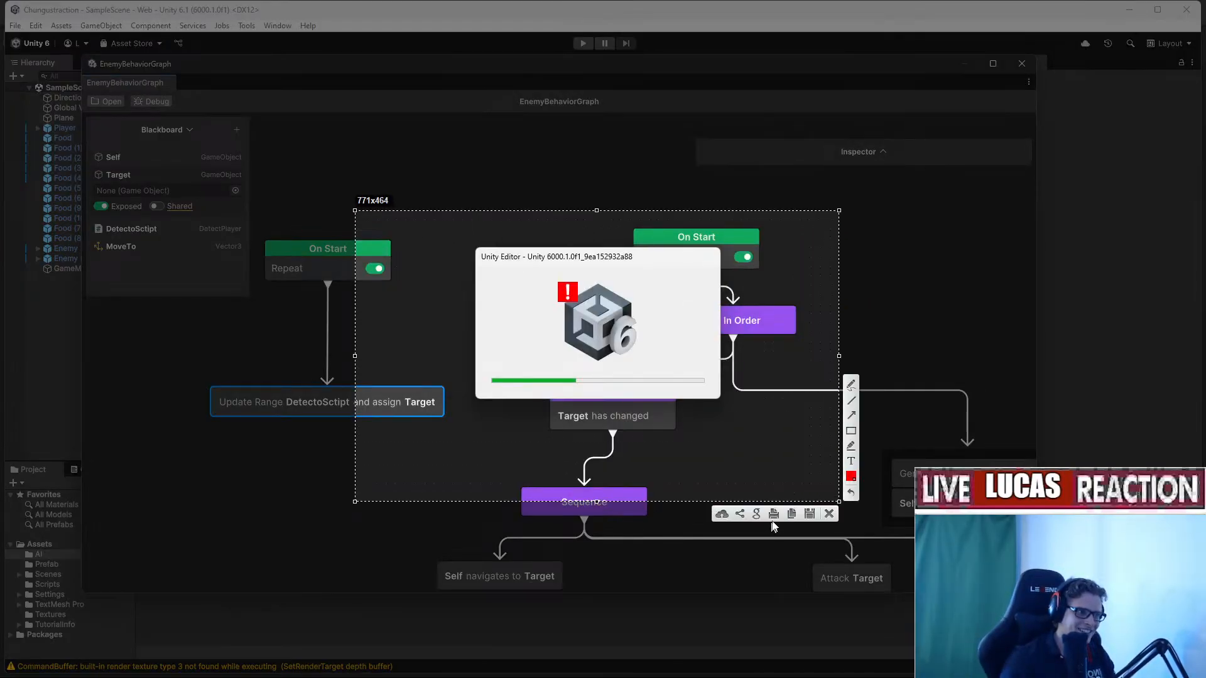
click(792, 520)
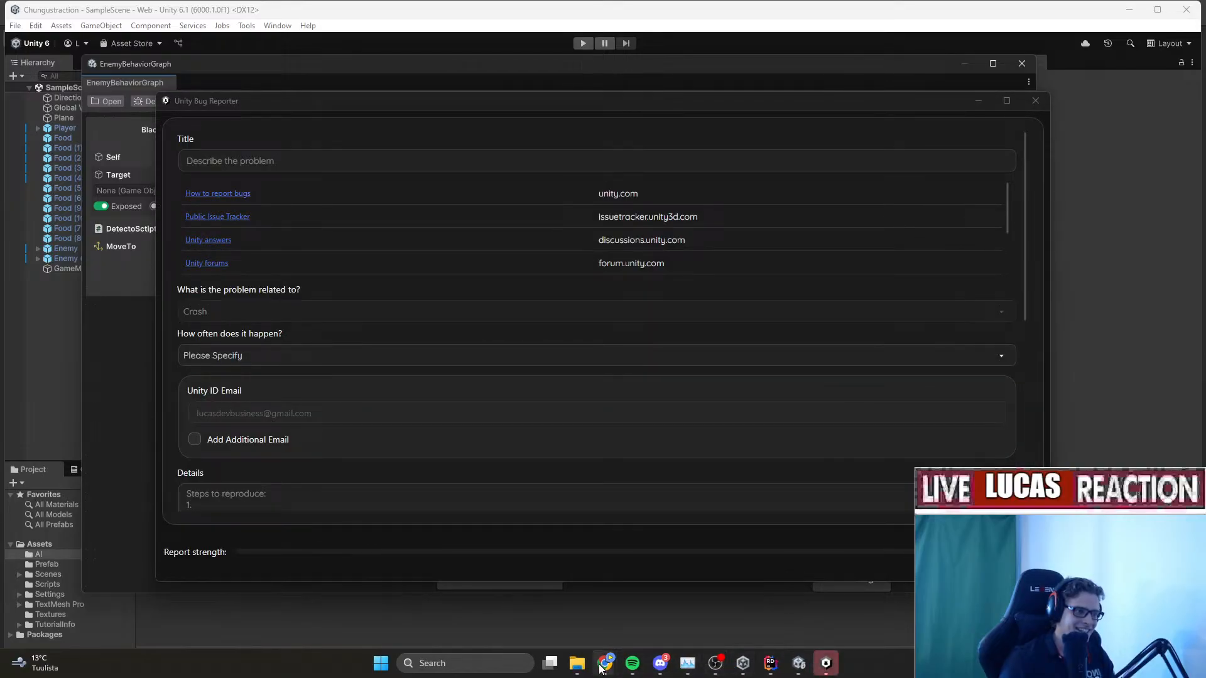
Bring the YouTube tutorial browser forward, opening and closing a new tab.
mouse_move(600, 669)
click(559, 624)
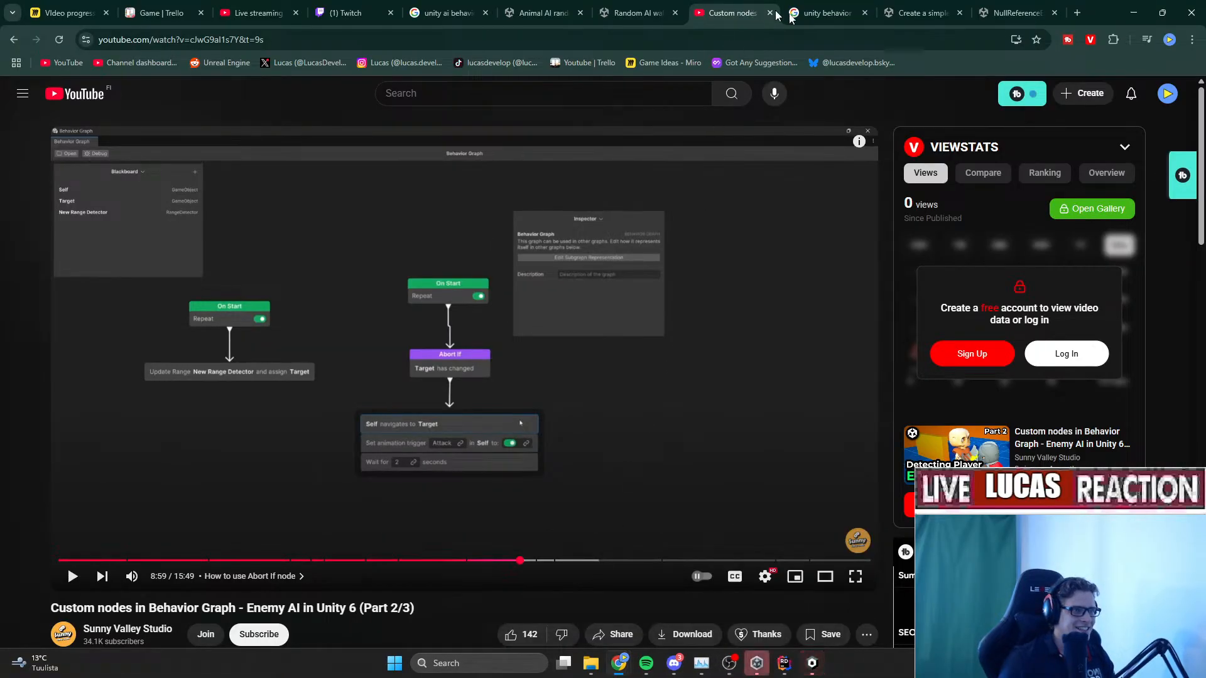
key(ctrl+t)
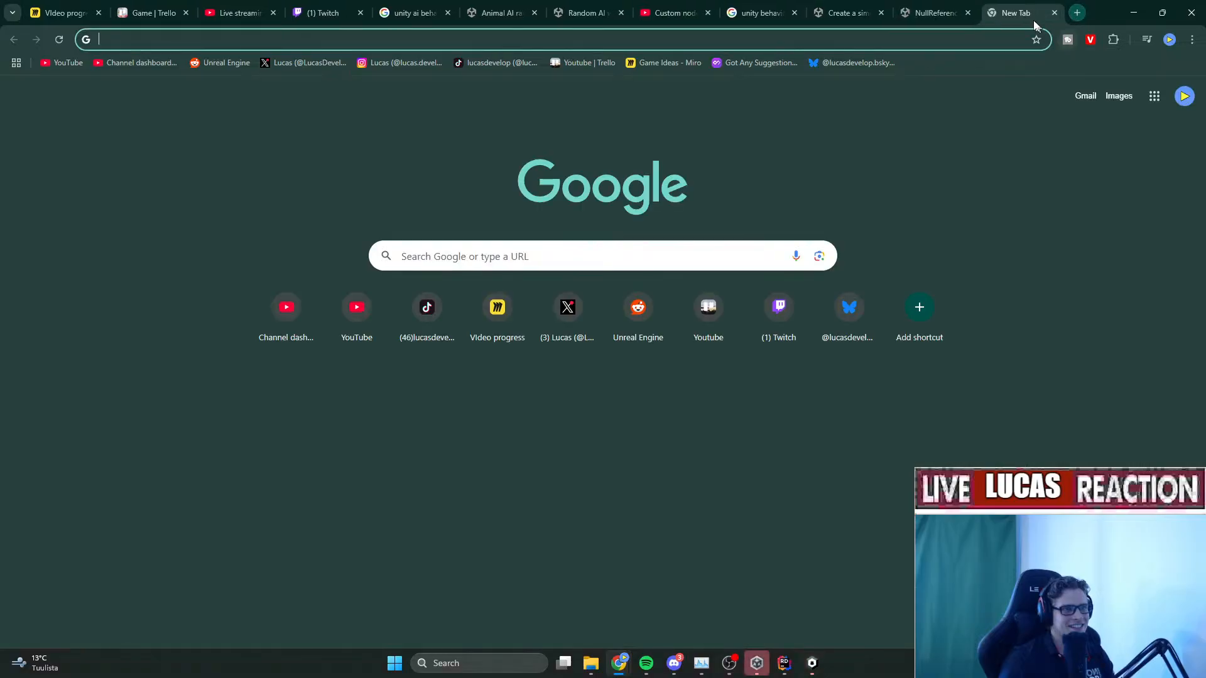
click(1054, 12)
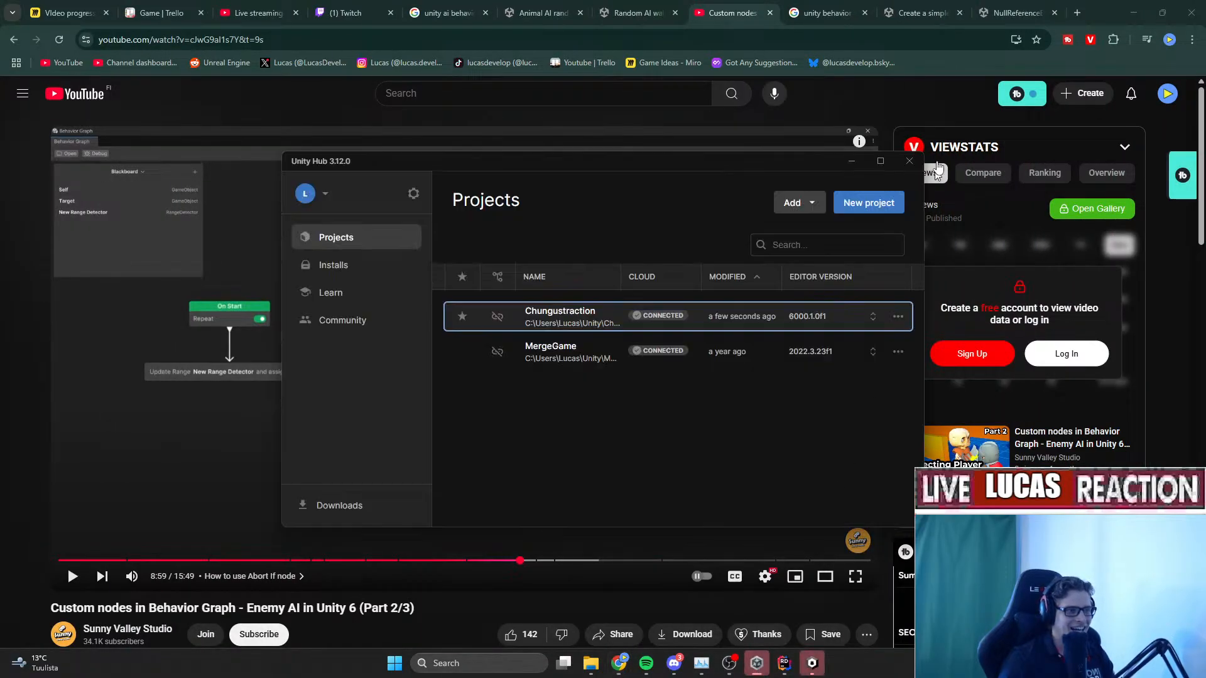
Close the Bug Reporter, reopen Chungustraction from Unity Hub, and return to the editor.
click(813, 663)
scroll(842, 496, down, 3)
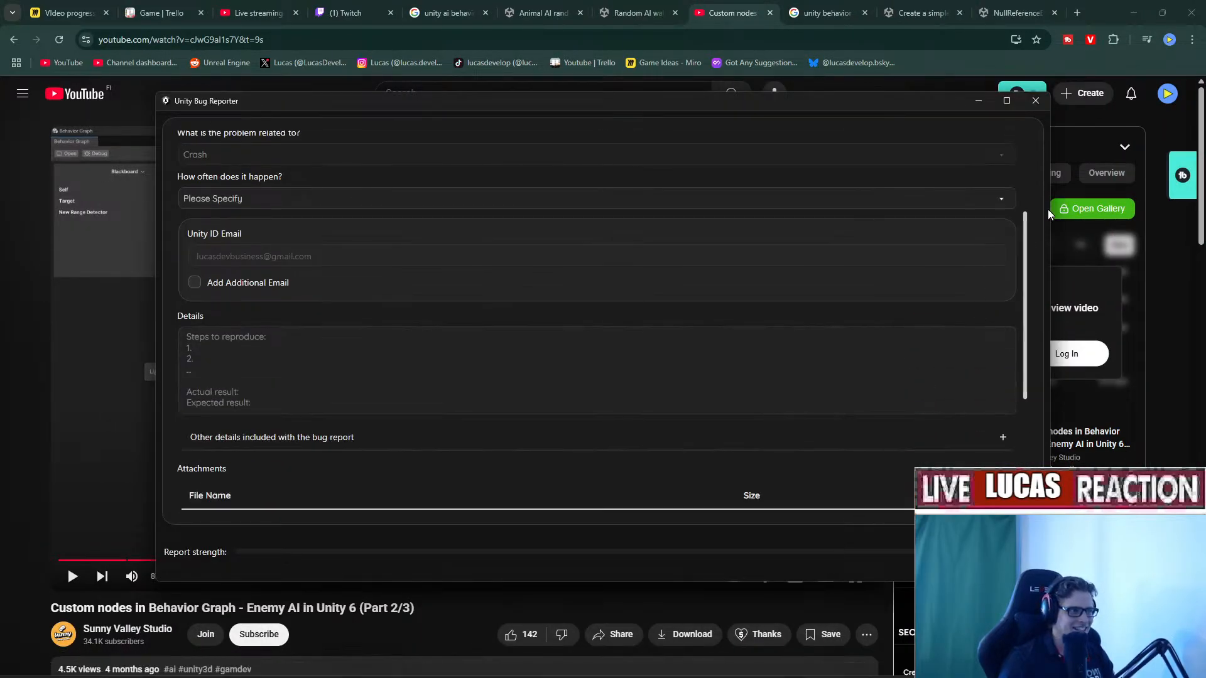
scroll(917, 349, down, 3)
click(1035, 101)
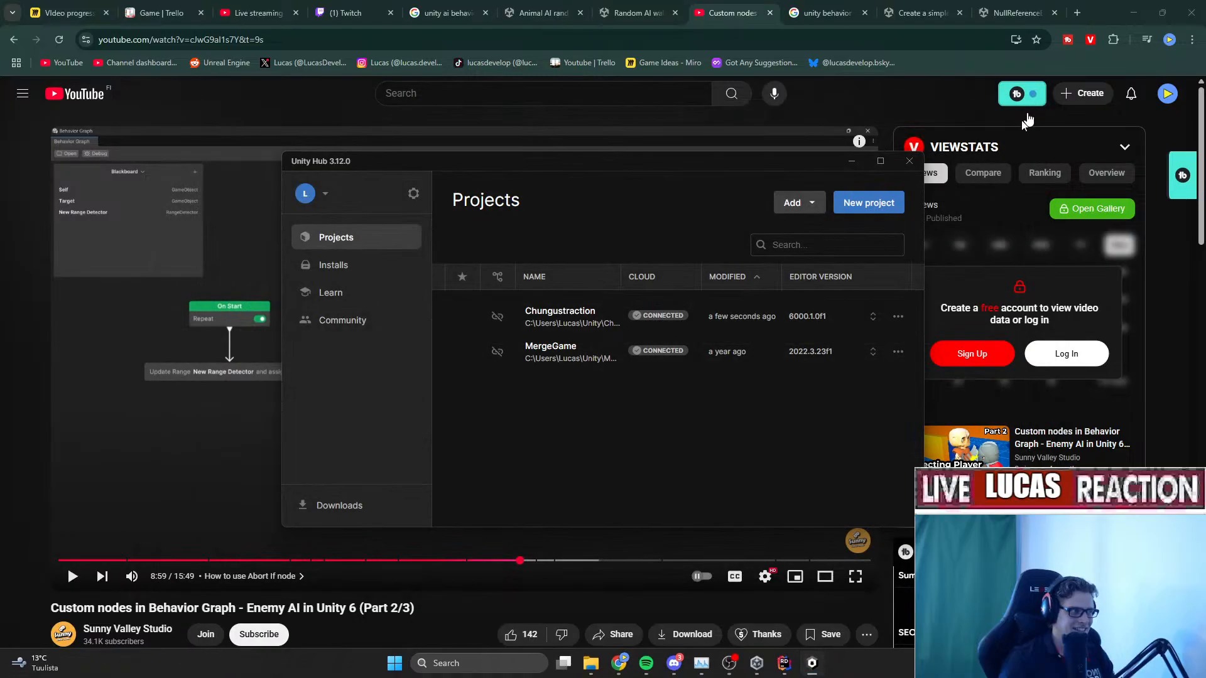
click(622, 316)
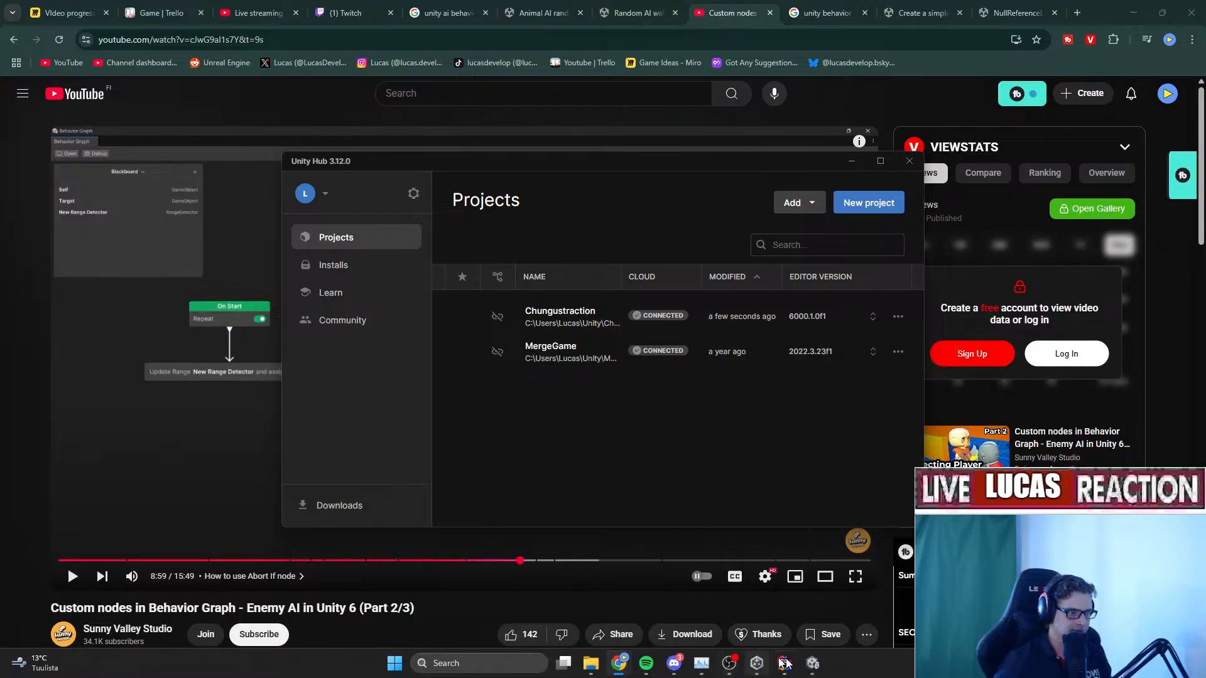
click(812, 663)
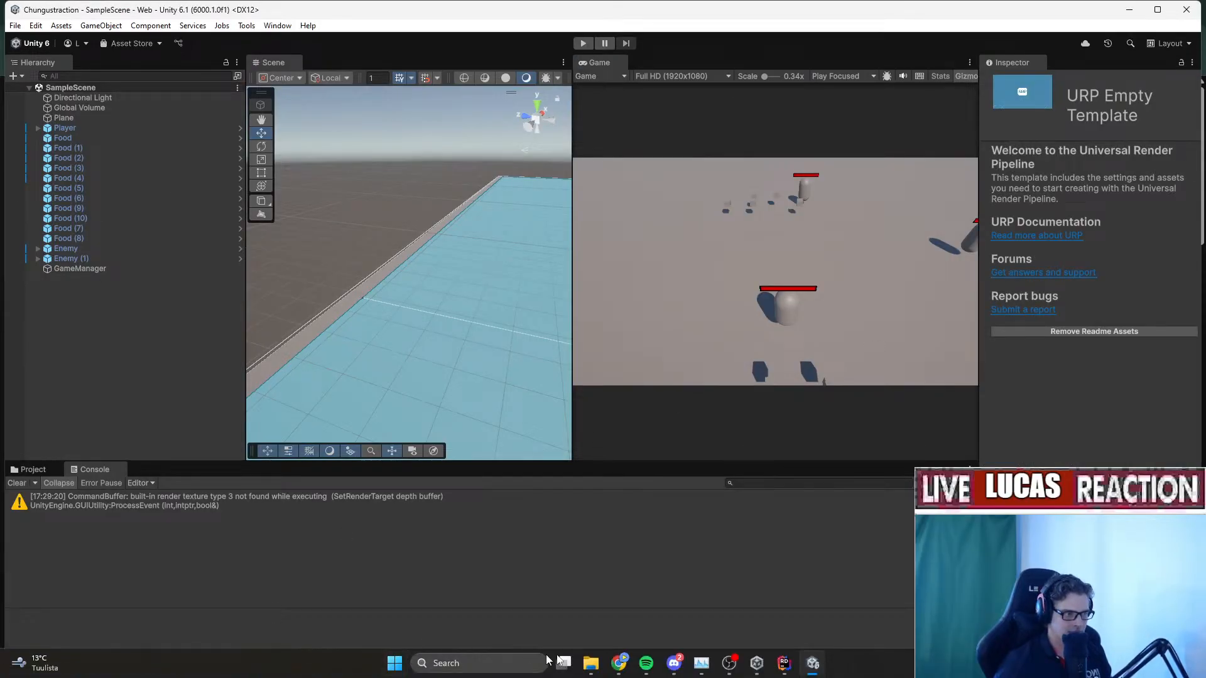
Open the EnemyBehaviorGraph asset from the Assets/AI folder in the graph editor.
click(674, 663)
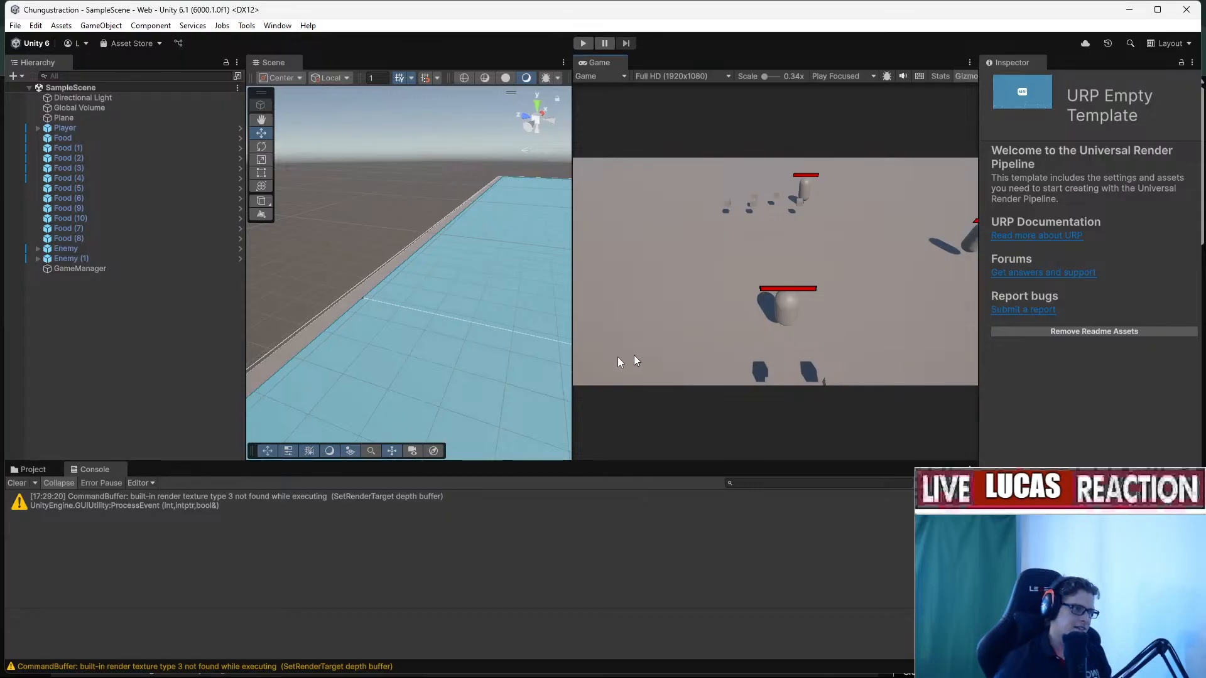
click(32, 469)
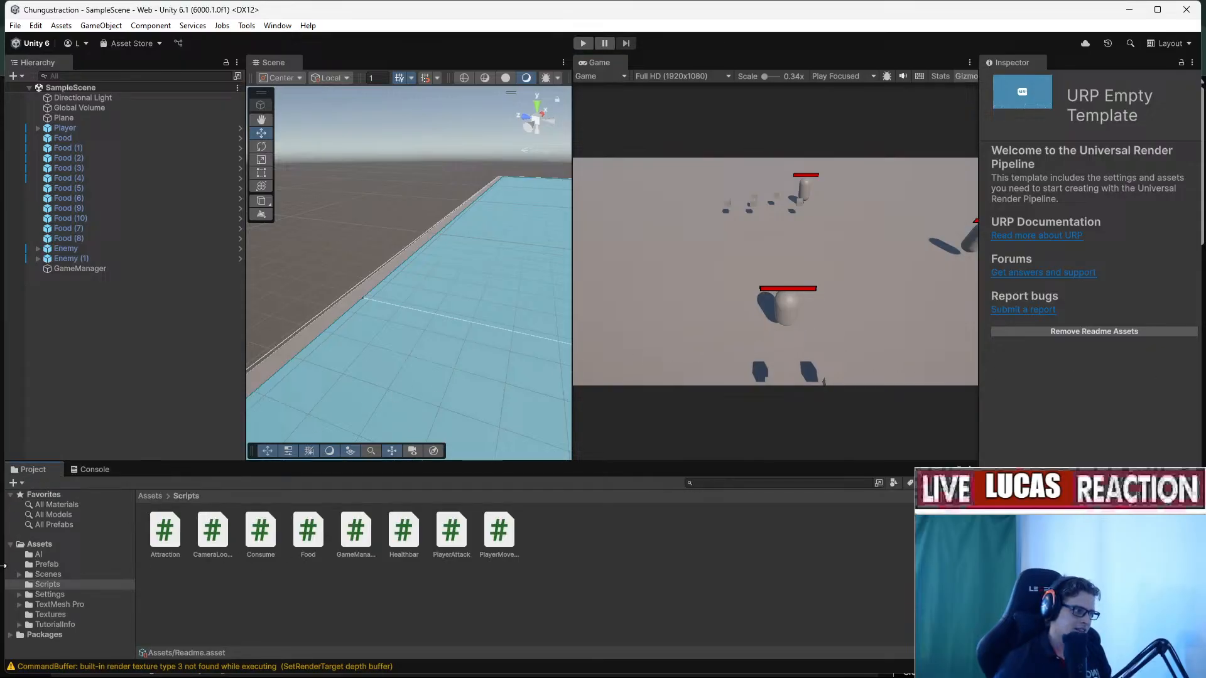
click(38, 554)
click(307, 537)
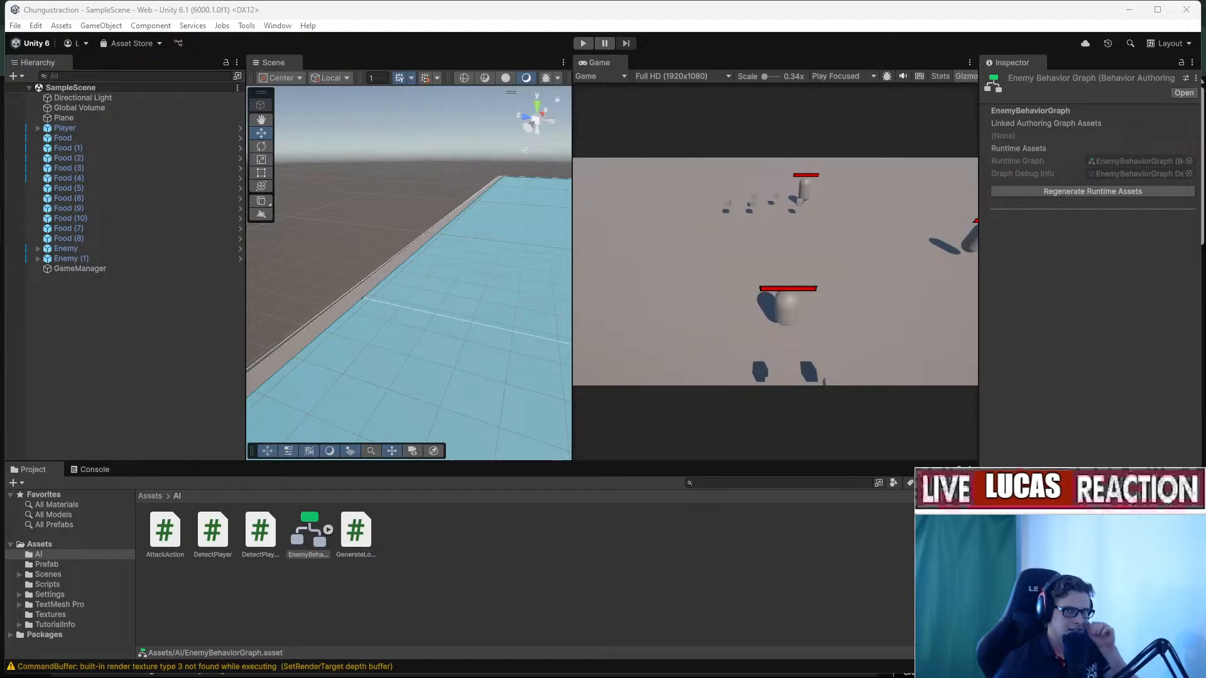
double_click(308, 537)
drag(579, 127, 390, 80)
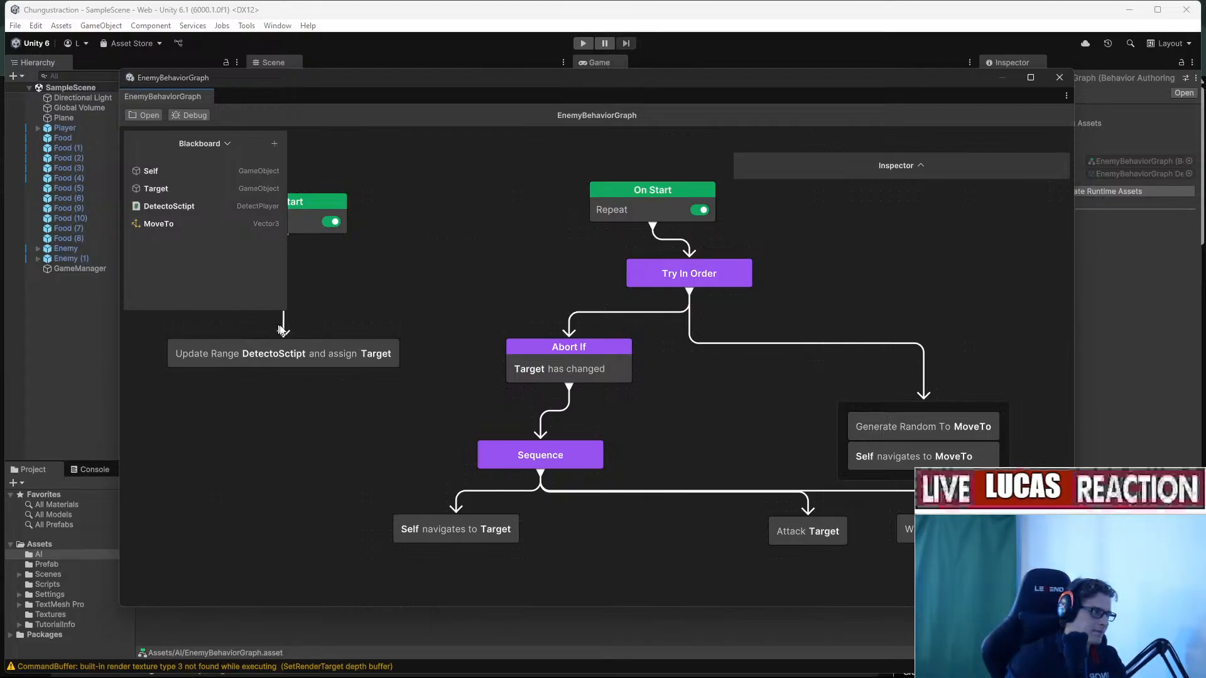
Select the Update Range detection node, then switch to JetBrains Rider.
click(293, 349)
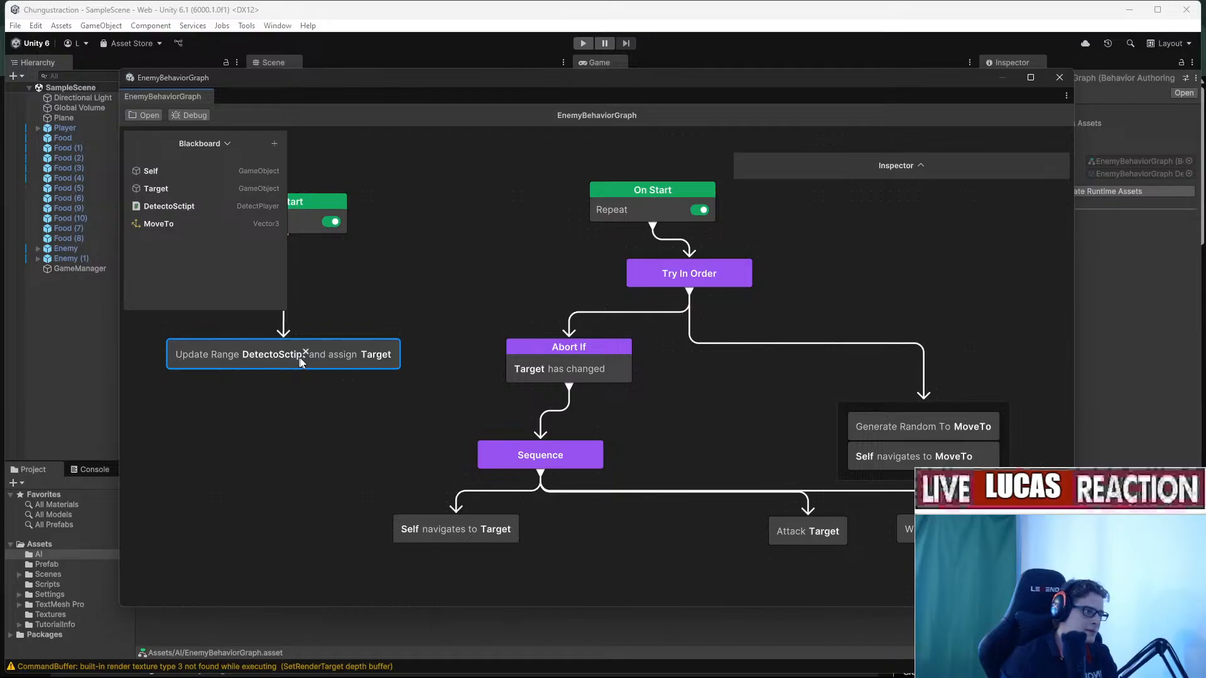
mouse_move(707, 676)
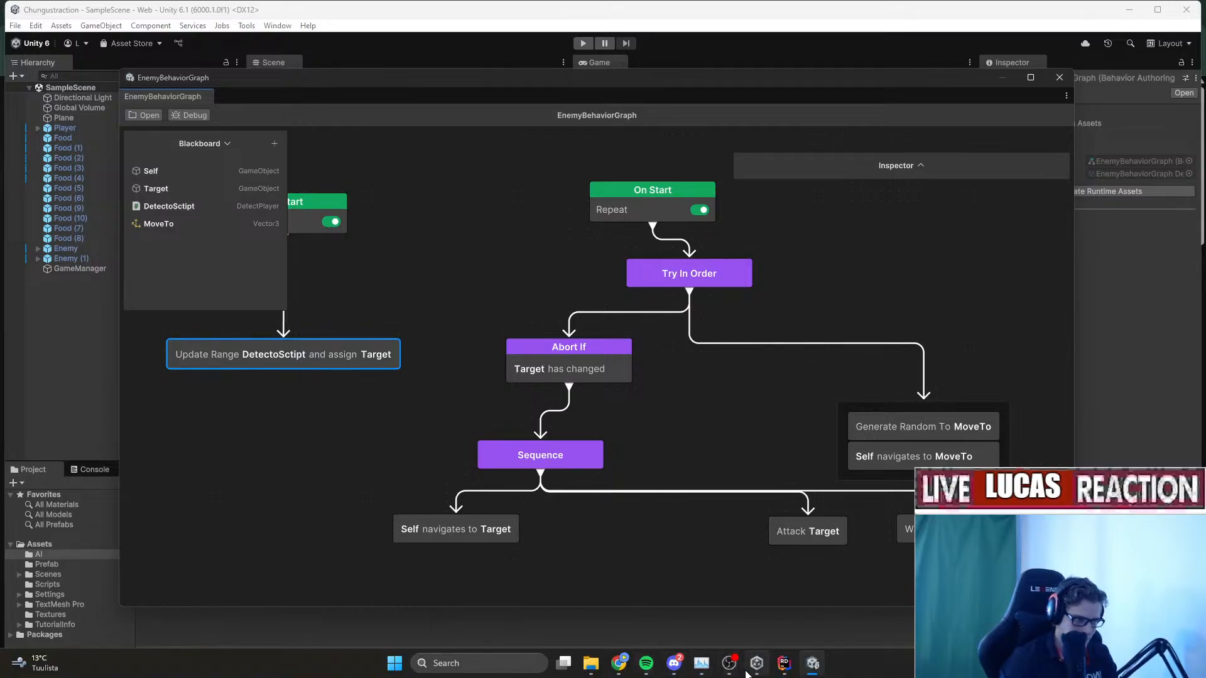
click(782, 664)
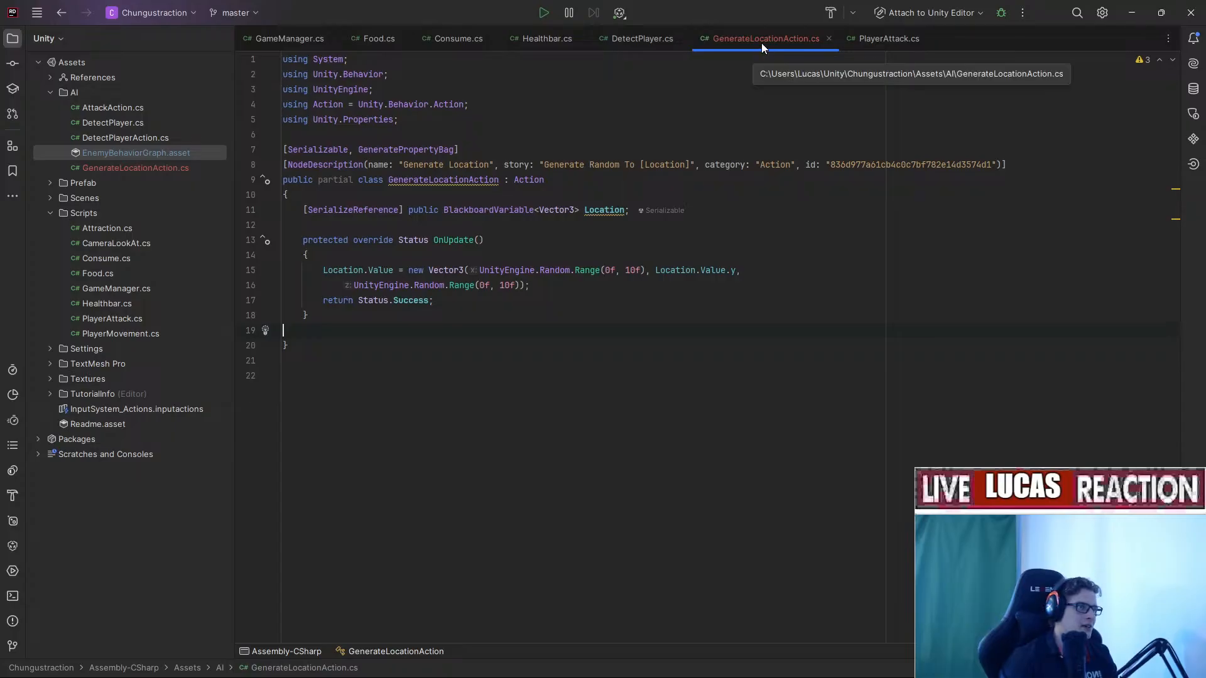
Switch to DetectPlayerAction.cs and append 'and update [bool]' to the node story text.
click(828, 39)
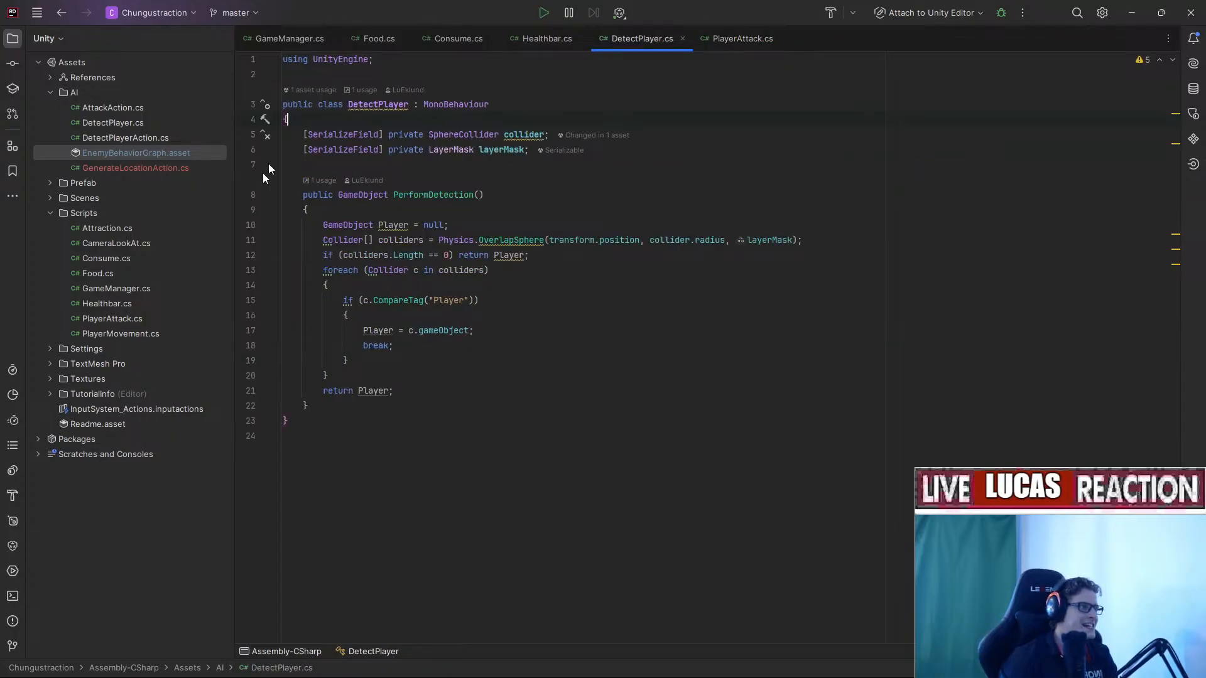
double_click(145, 140)
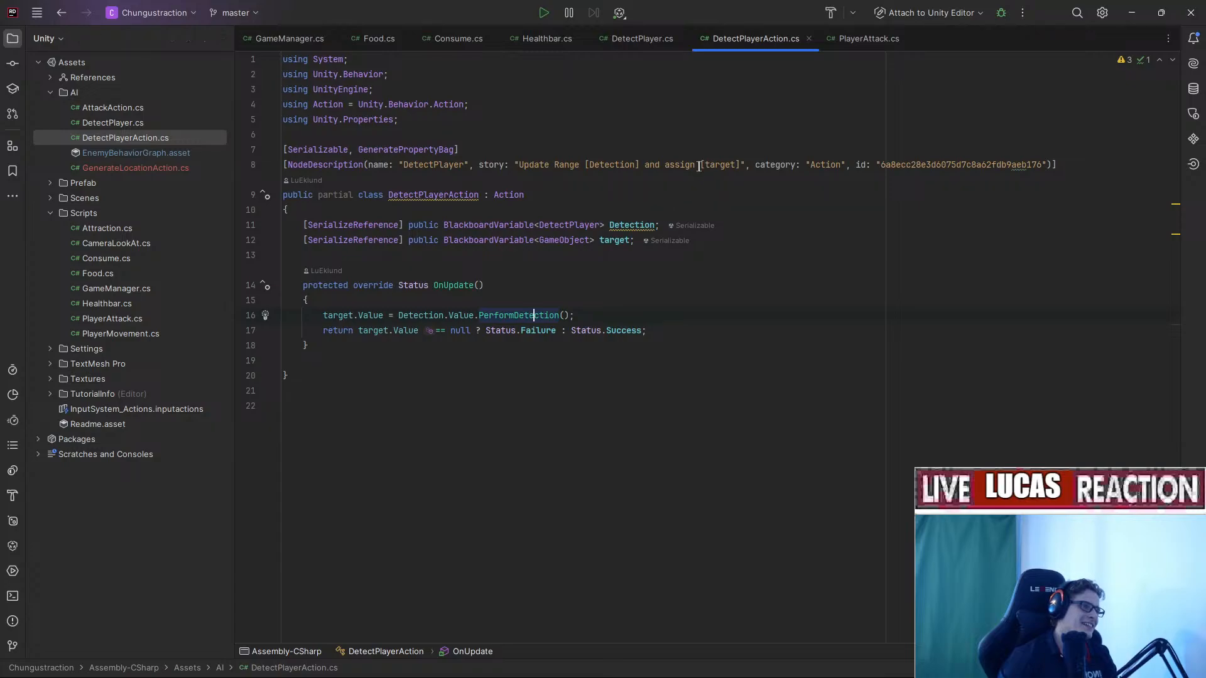
click(699, 165)
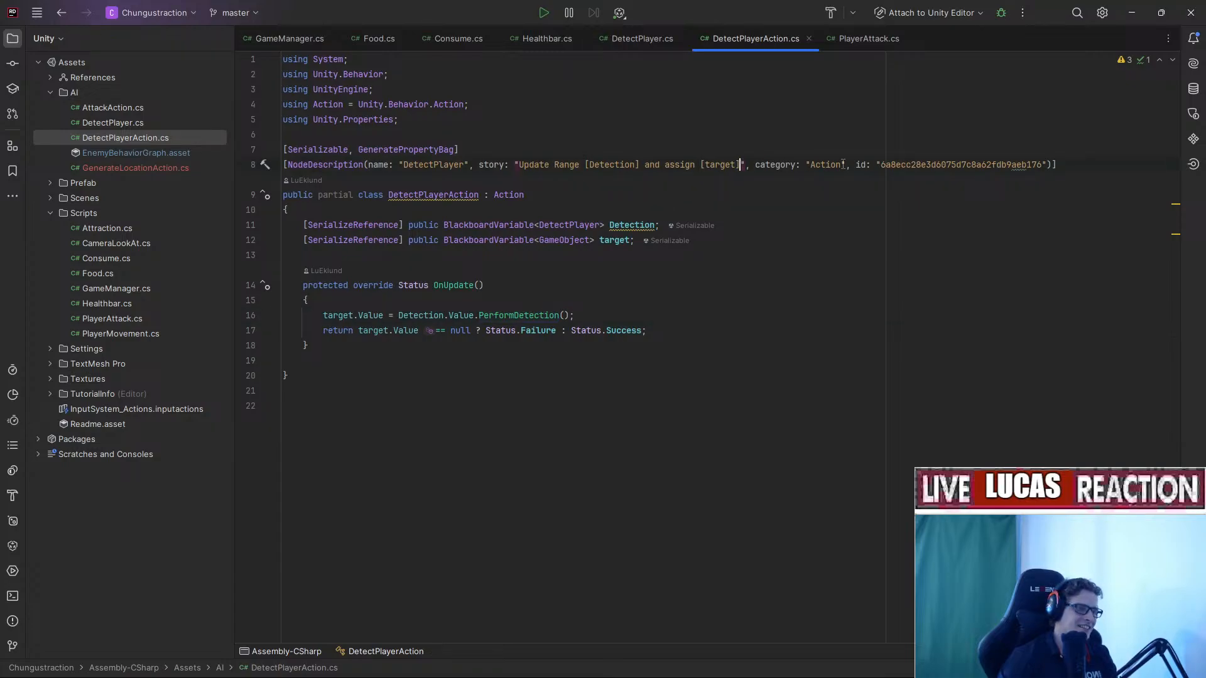
text([t)
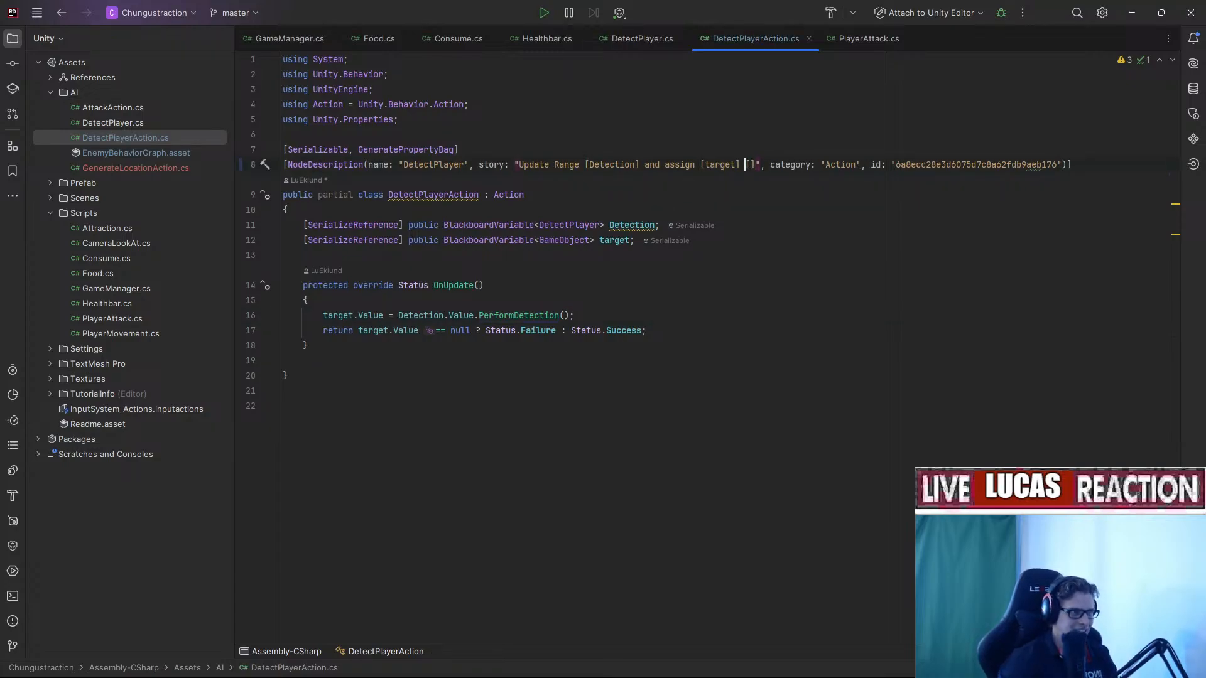
text(arget] and update)
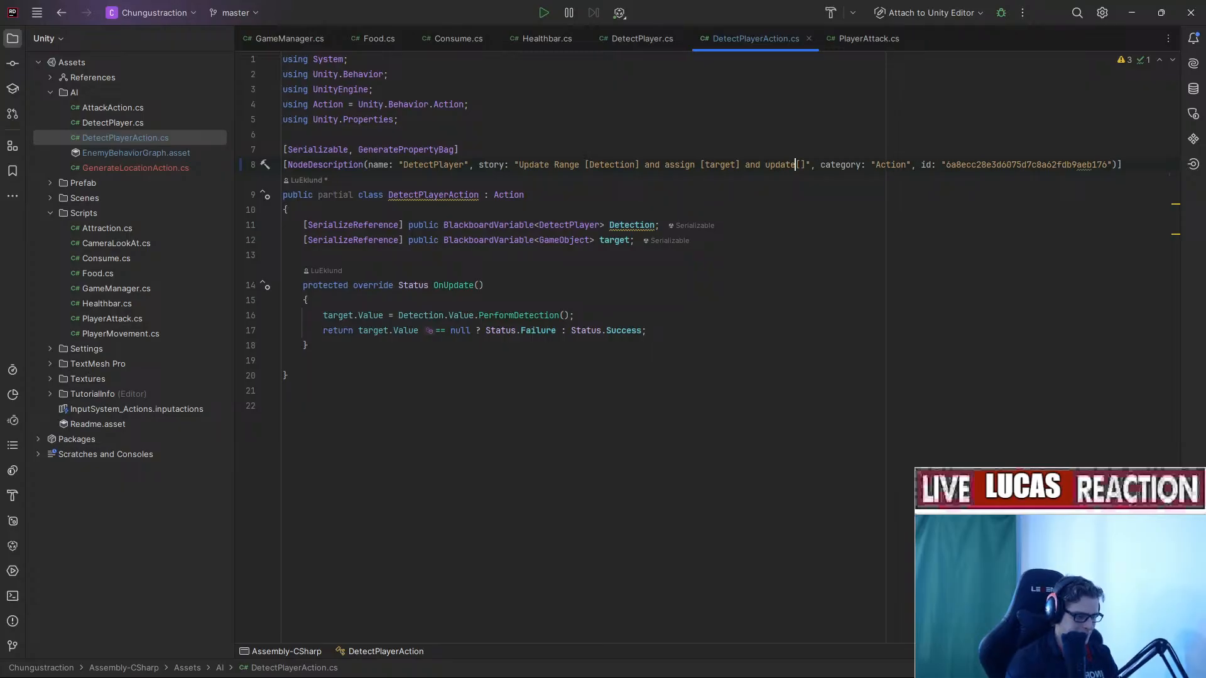
key(Right)
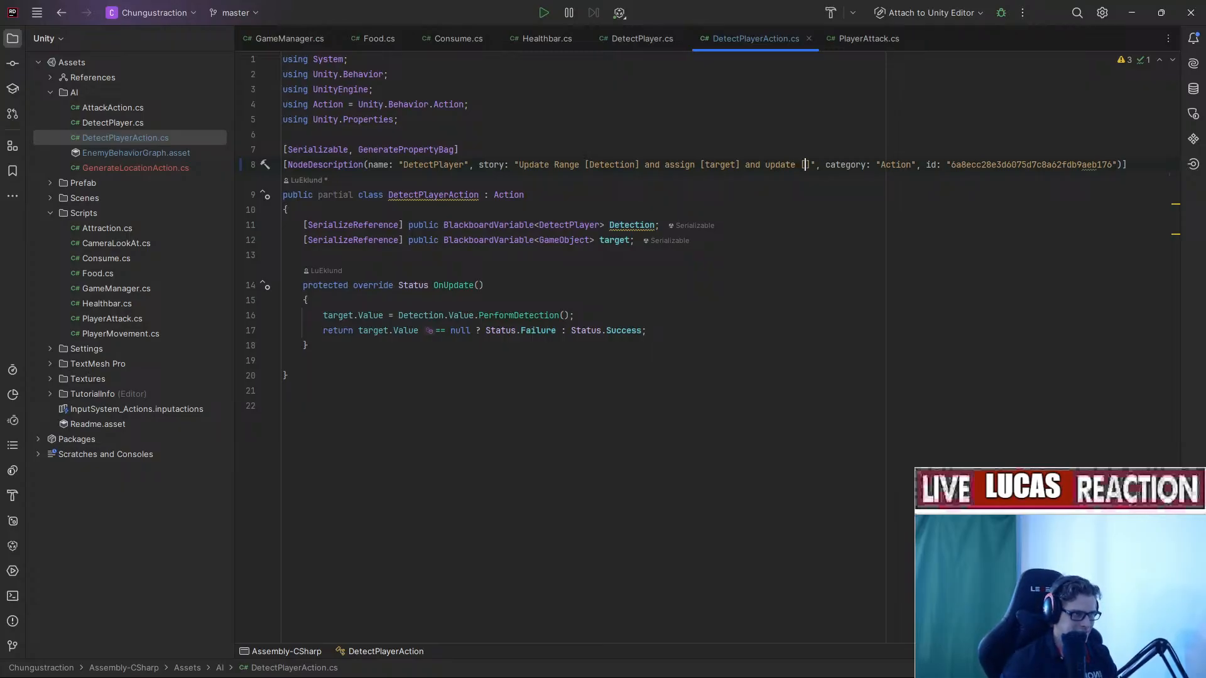
text(bool)
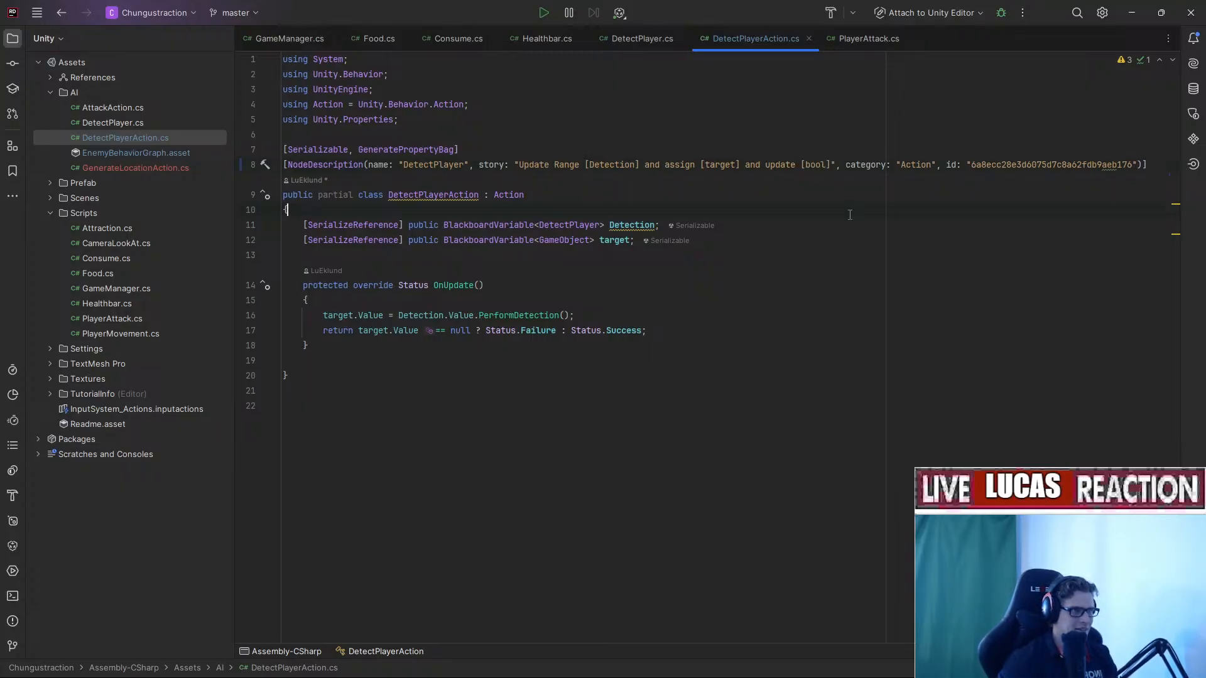
Duplicate the target field declaration as a Boolean blackboard field named bool.
key(Down)
key(Down)
key(Down)
key(Down)
key(ctrl+c)
key(Down)
key(ctrl+v)
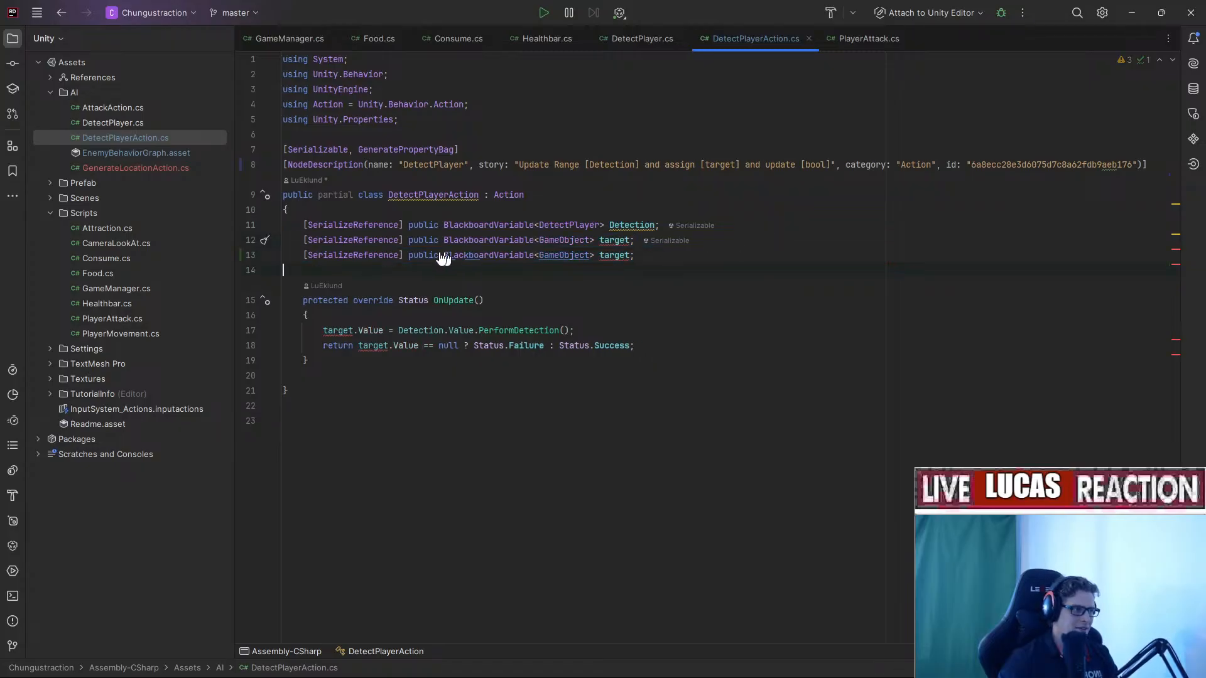
double_click(611, 255)
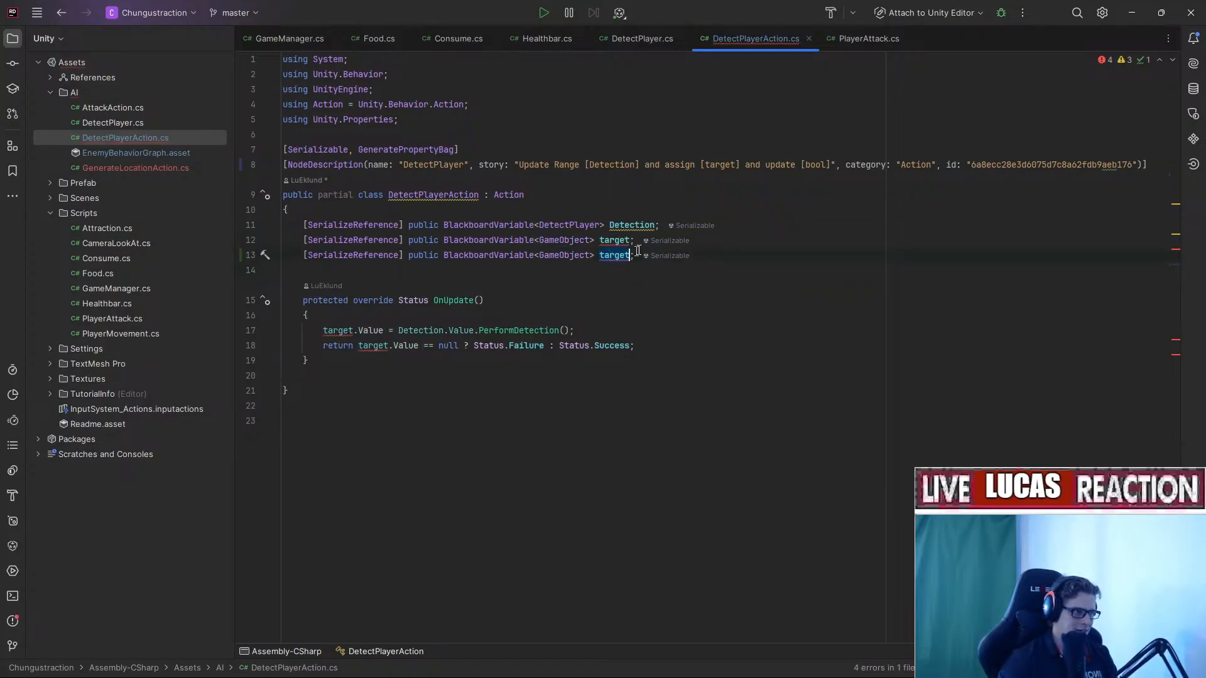
text(bool)
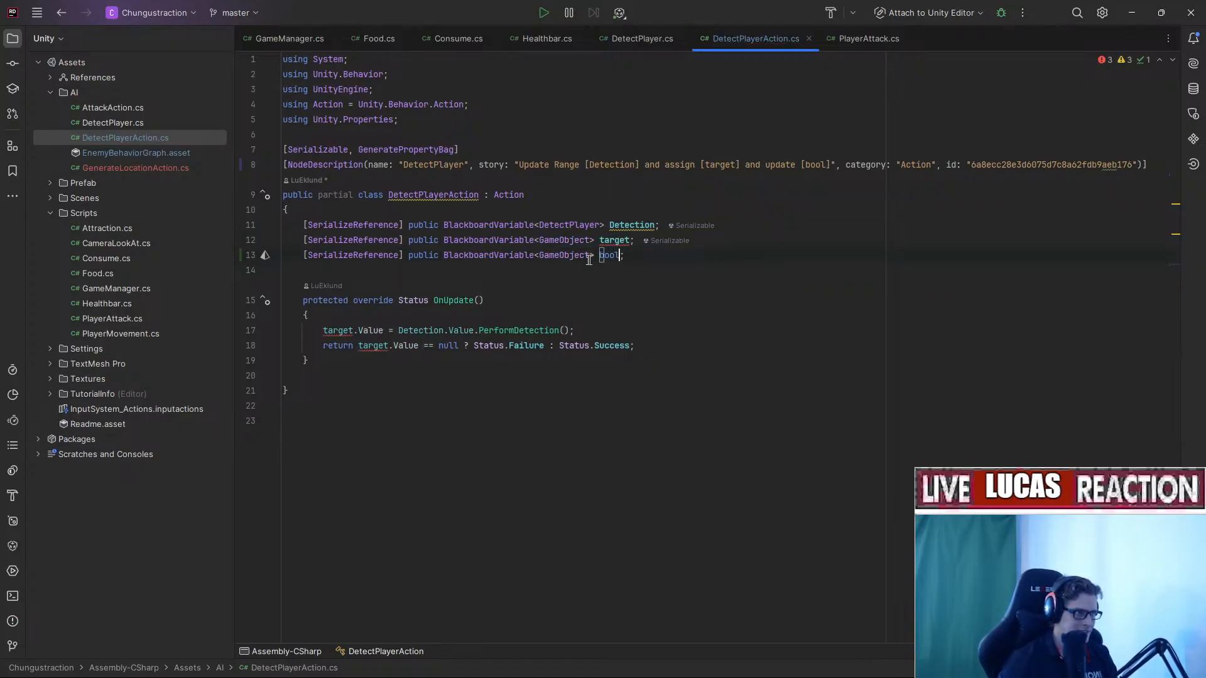
double_click(559, 257)
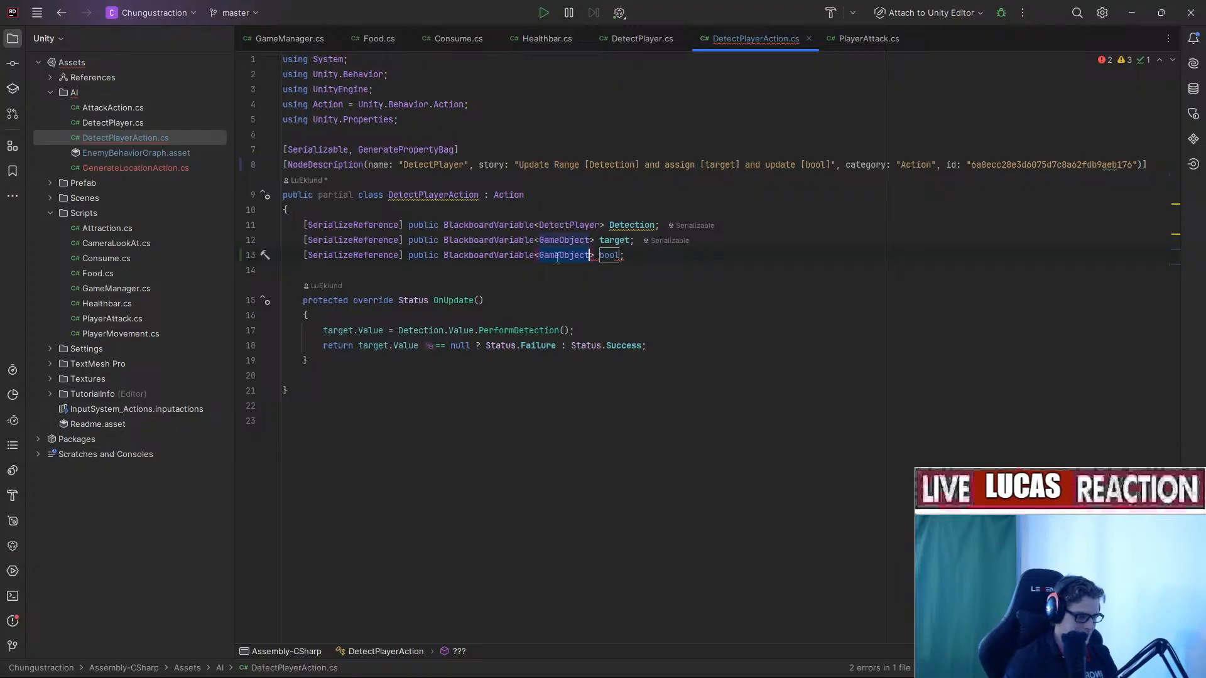
text(<B)
key(BackSpace)
key(BackSpace)
text(Bole)
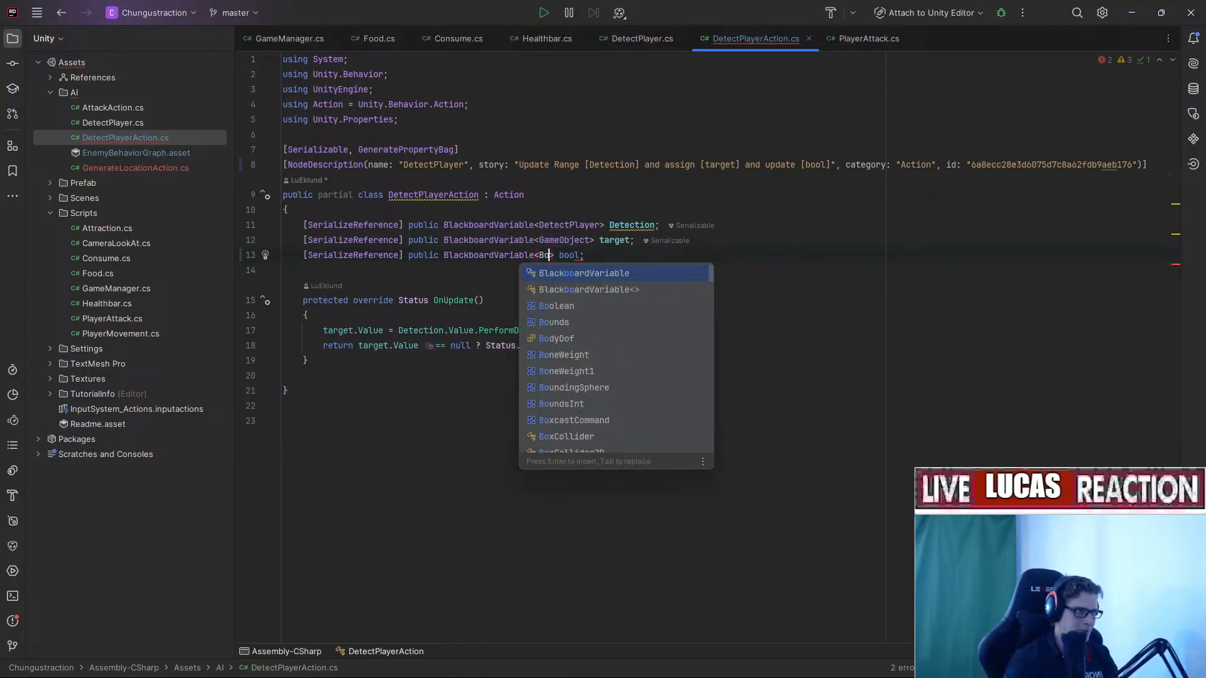
key(BackSpace)
key(BackSpace)
text(olean)
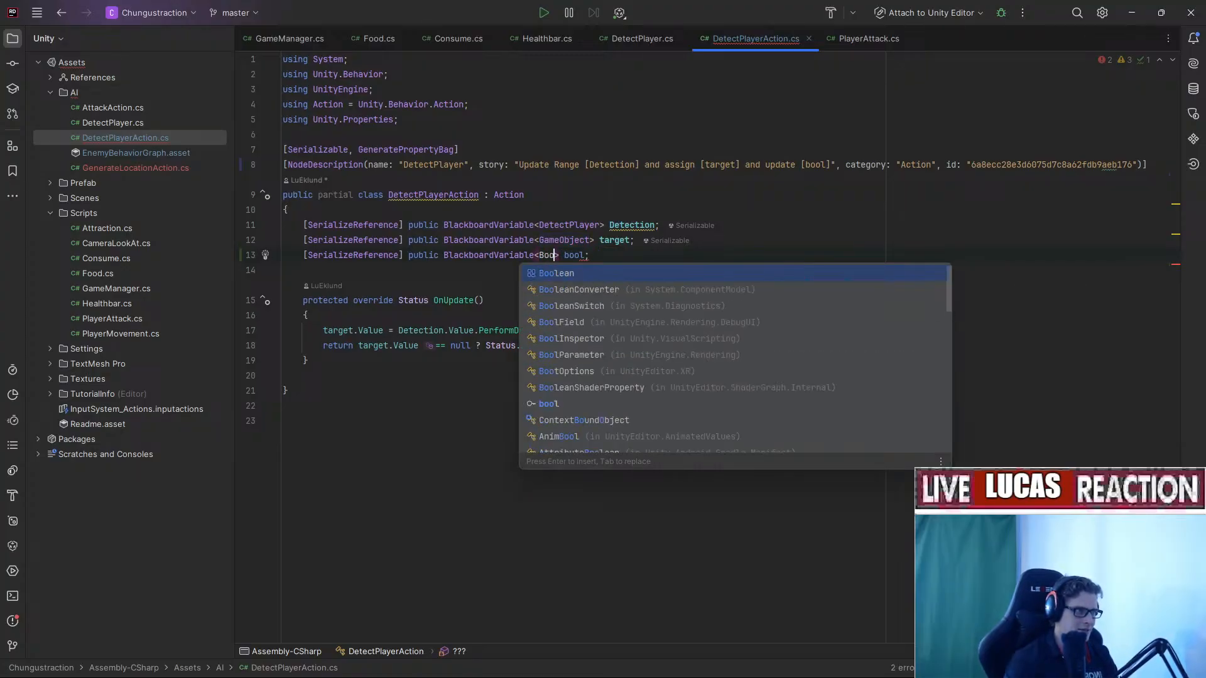
key(Return)
click(645, 291)
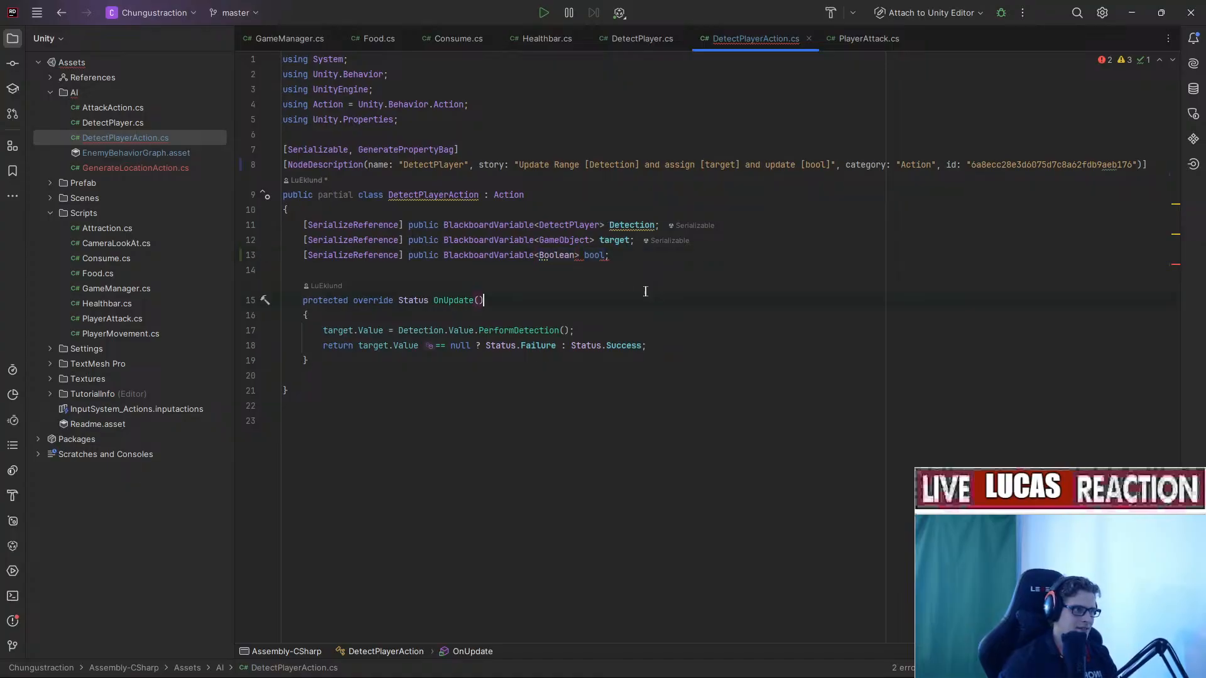
Rename the story variable and the Boolean field to boolValue, then save the file.
click(827, 165)
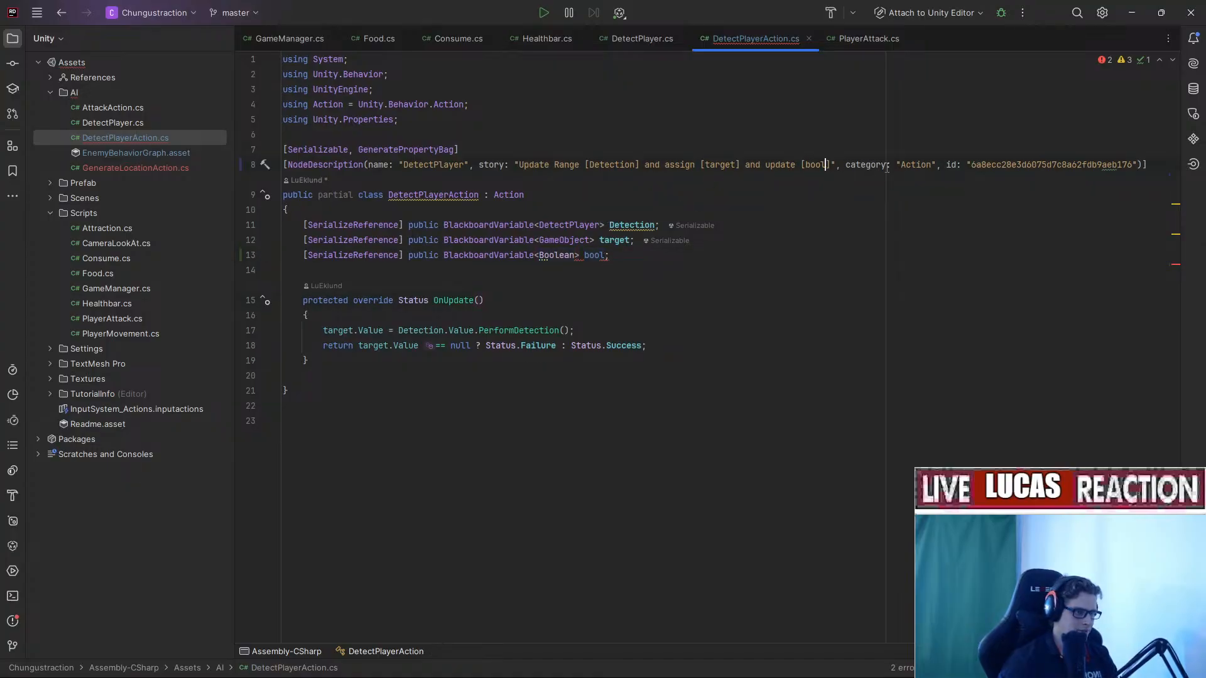
text(Value)
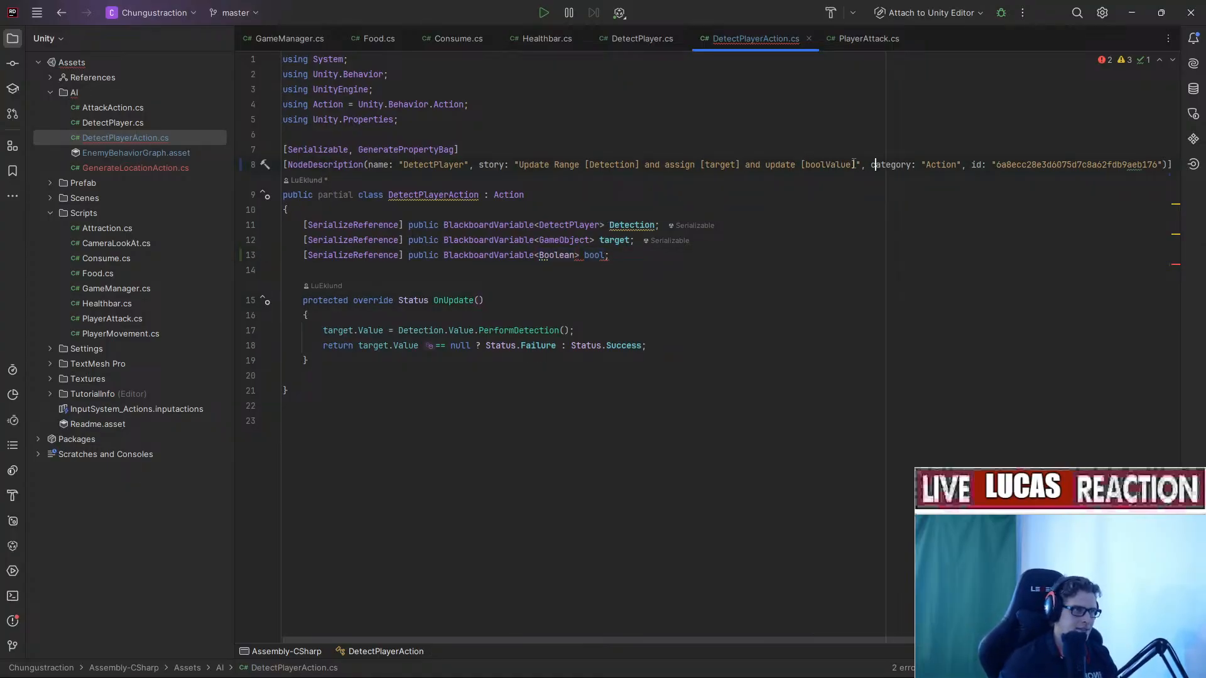
double_click(599, 256)
text(boolValue)
click(838, 207)
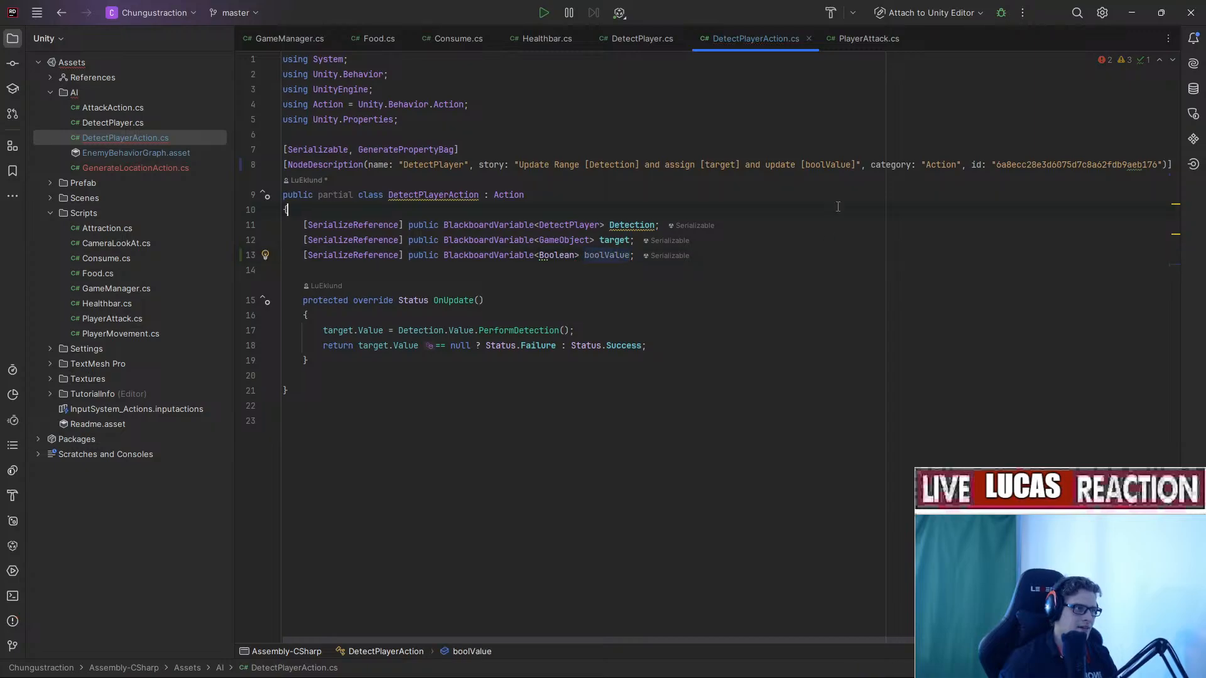
click(631, 273)
key(ctrl+s)
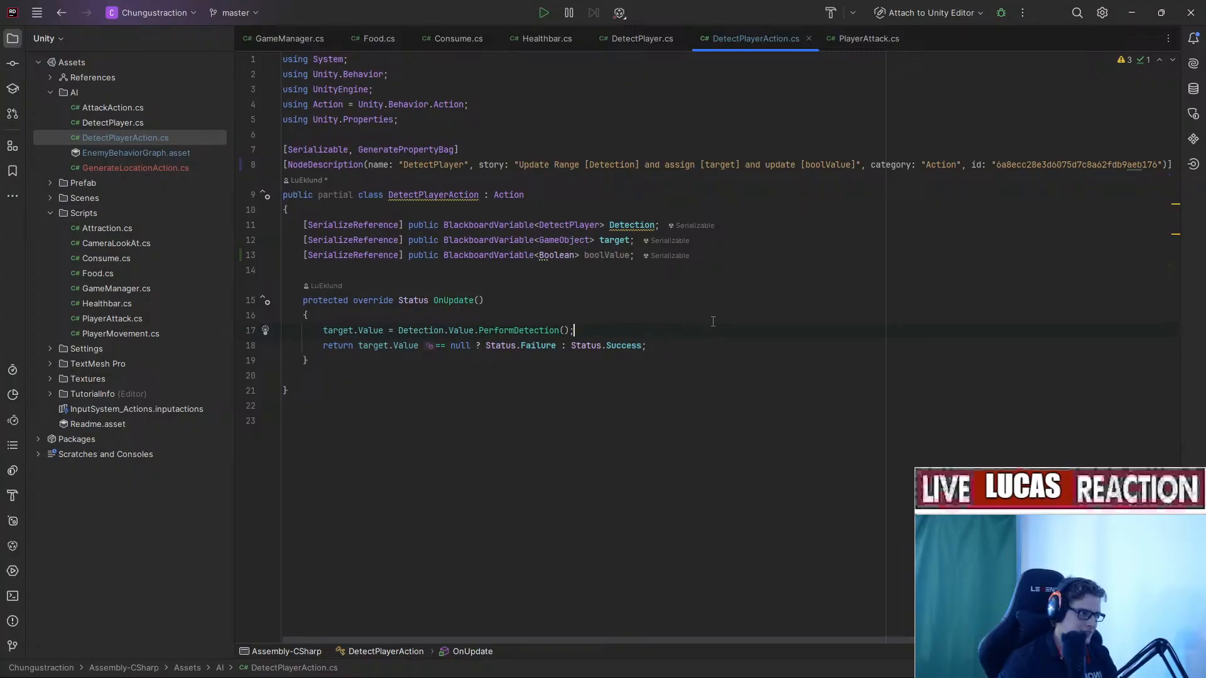
Add a boolValue assignment line using the null-check expression copied from the return line.
key(Return)
text(boolValue )
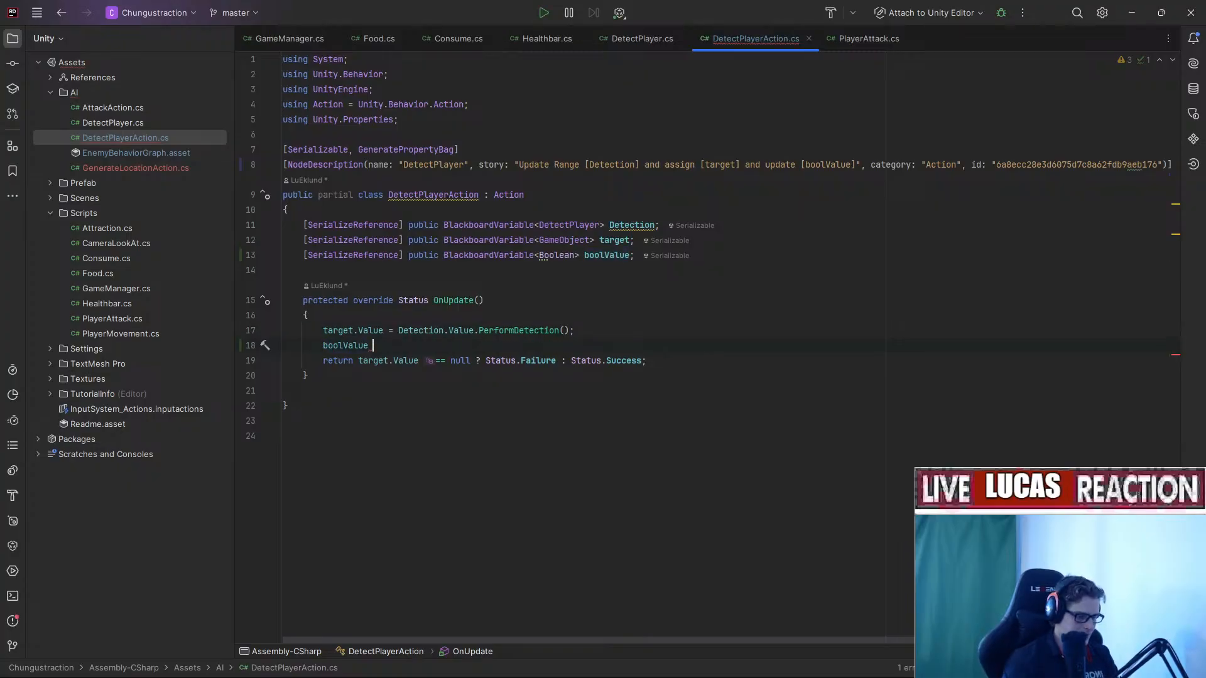
text(=)
click(484, 300)
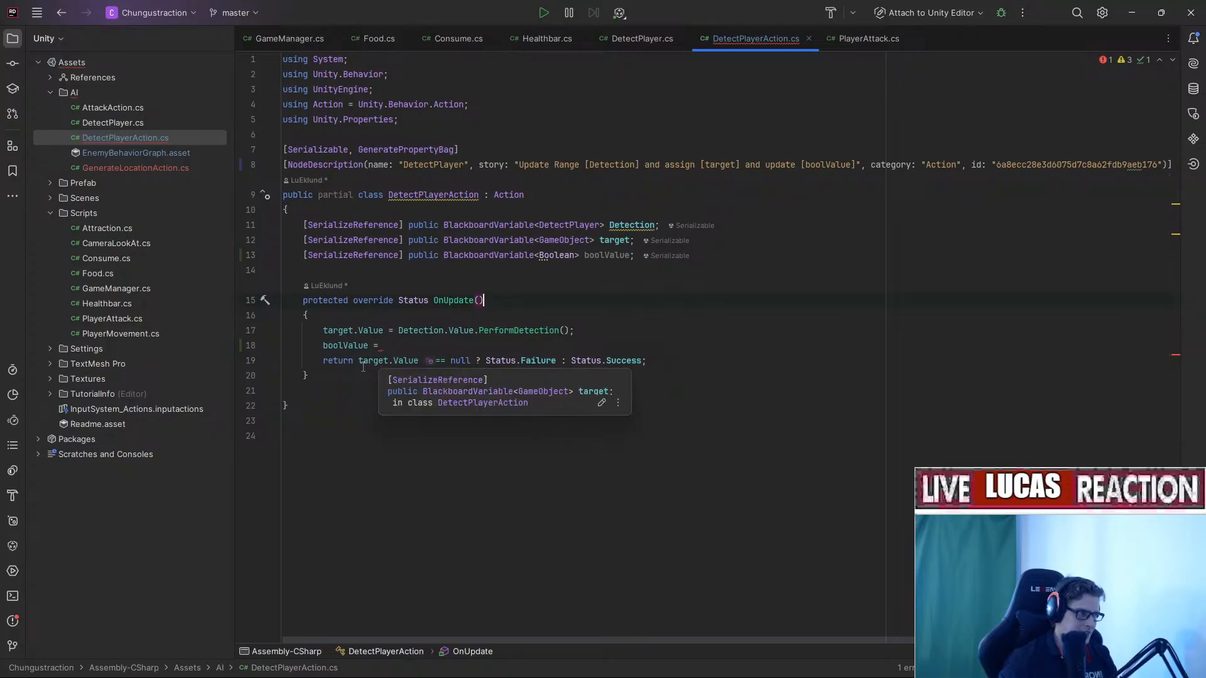
drag(363, 360, 642, 360)
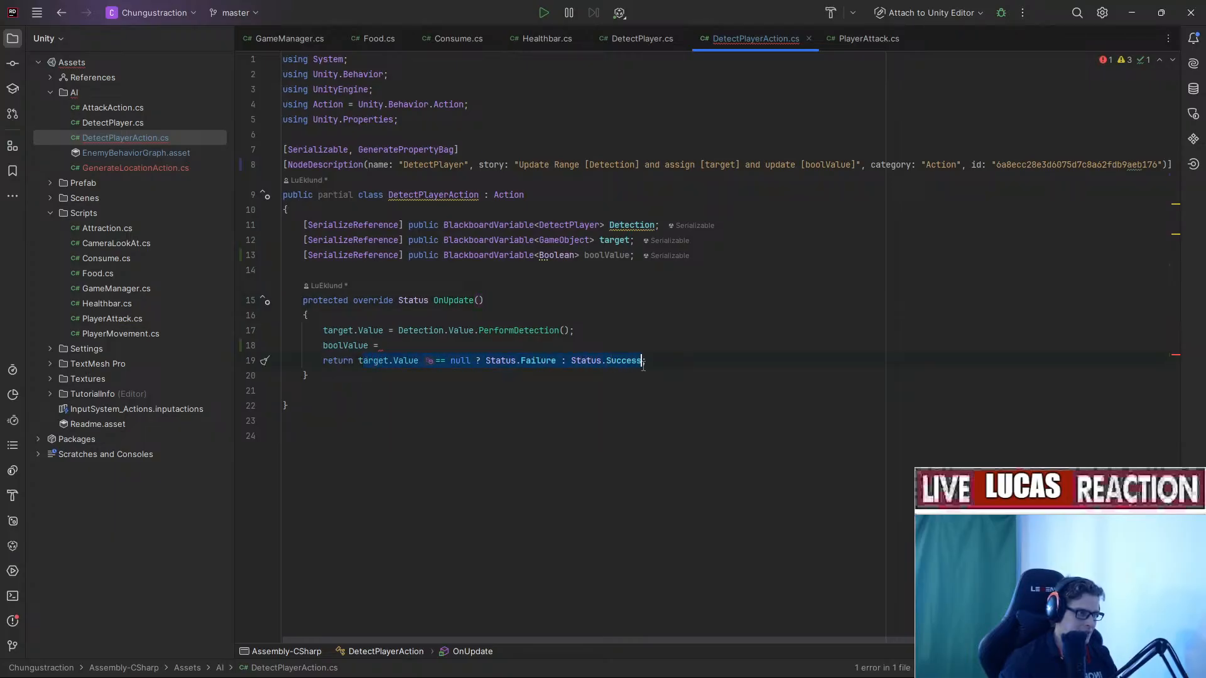
key(ctrl+c)
click(450, 347)
key(ctrl+v)
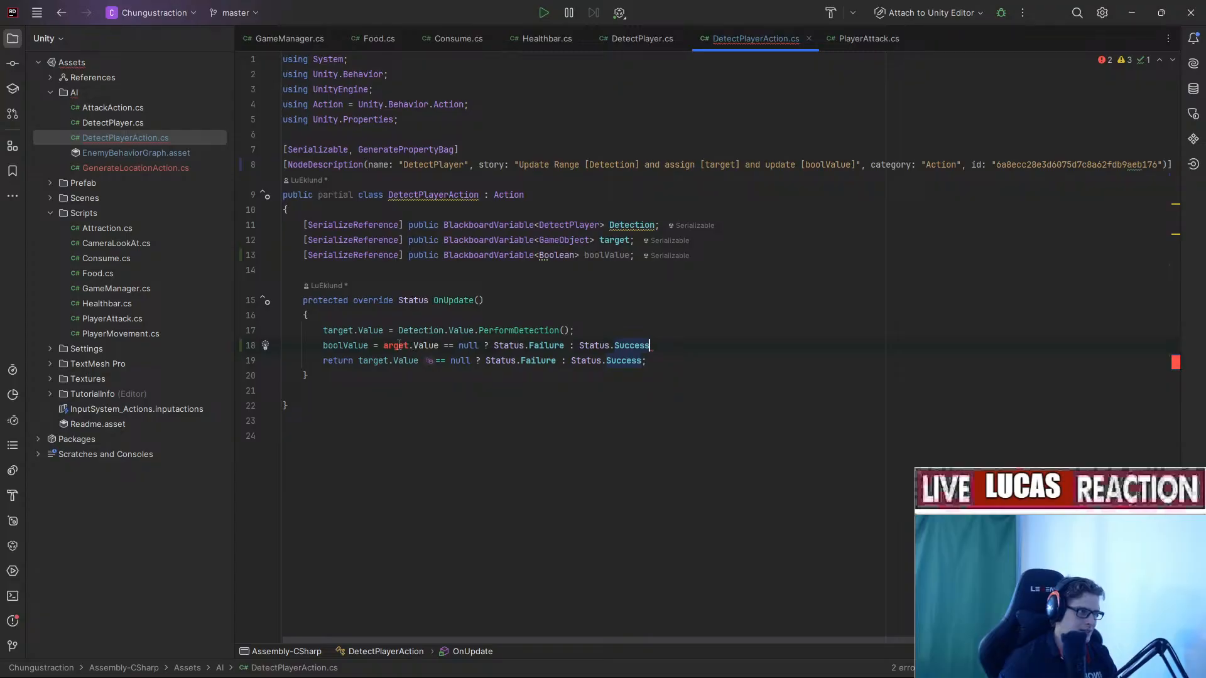
Trim the assignment to boolValue = target.Value == null, dropping the ternary Status part.
double_click(326, 331)
key(ctrl+c)
double_click(396, 348)
key(ctrl+v)
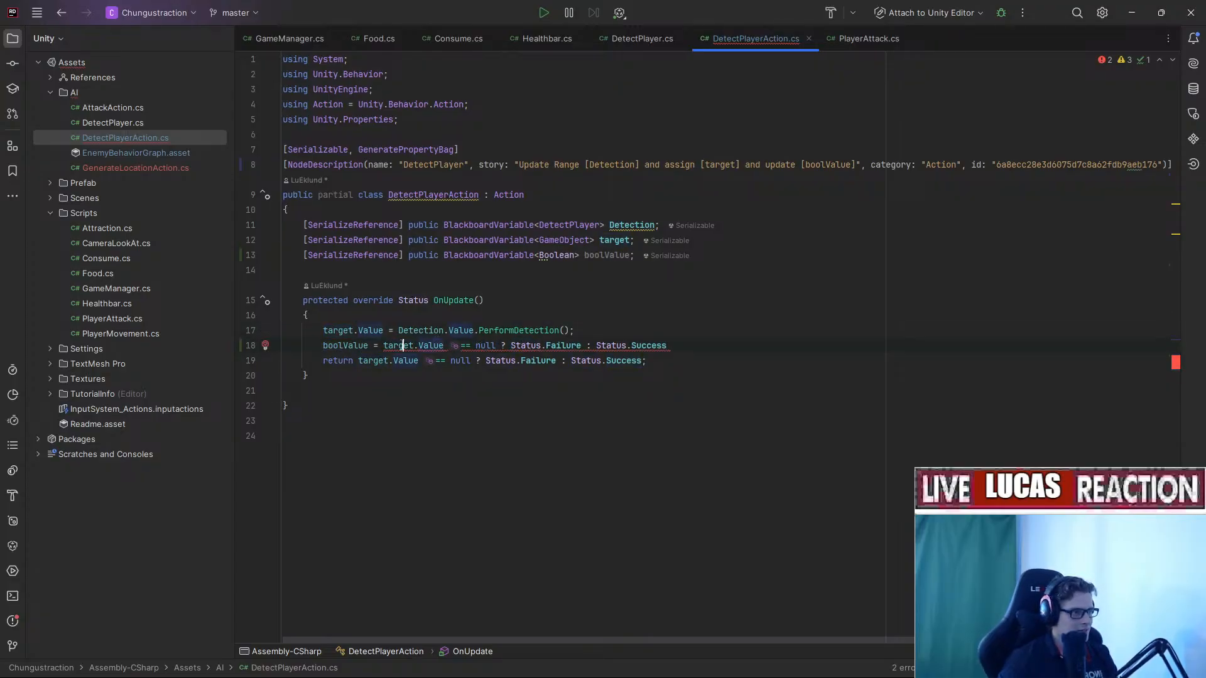
click(444, 345)
drag(510, 347, 583, 345)
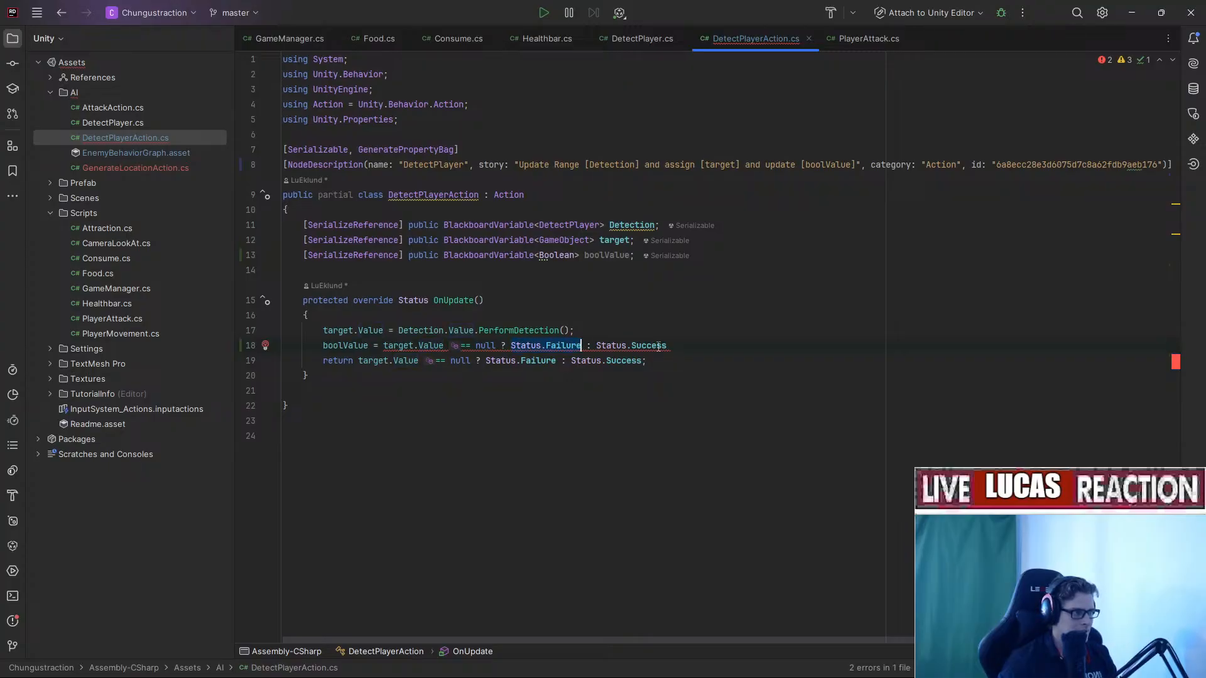
drag(694, 345, 496, 345)
text(;)
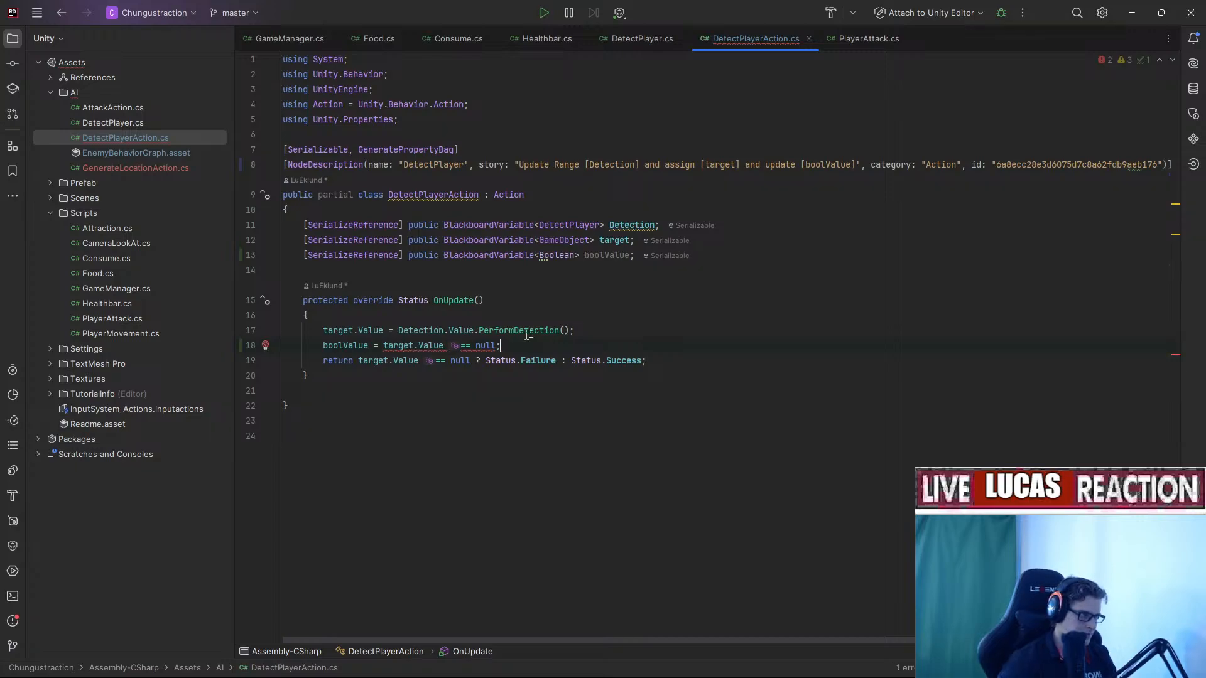
key(Up)
key(Up)
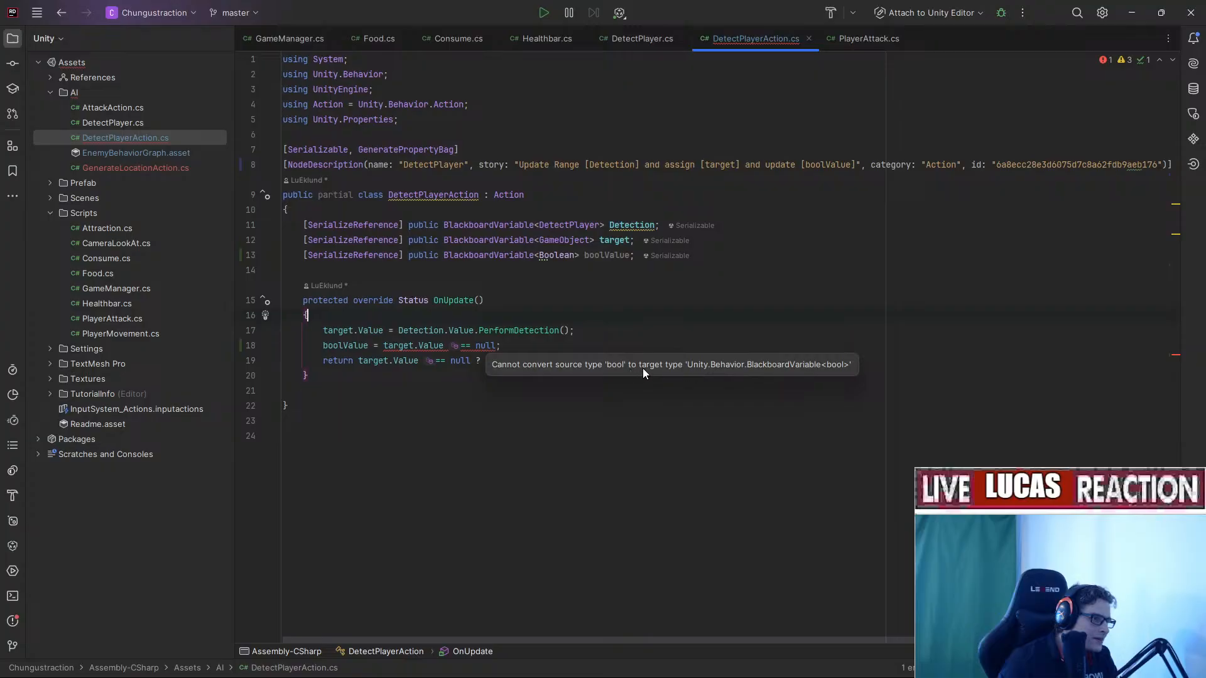
click(545, 360)
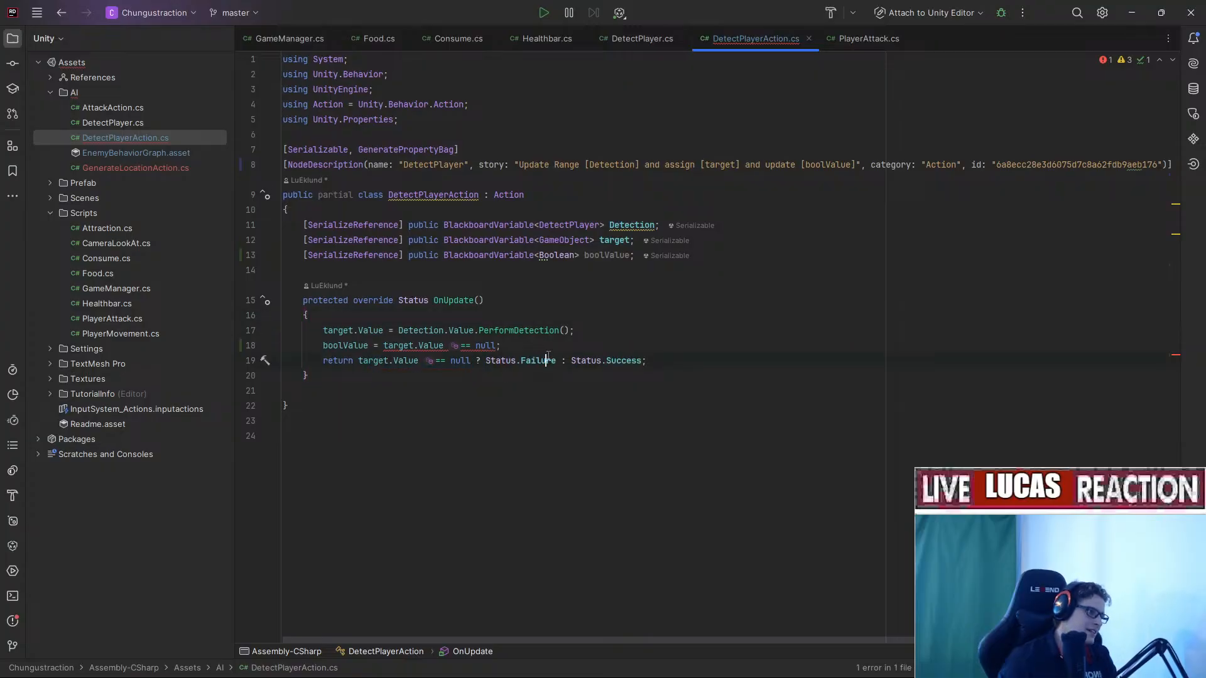
key(Up)
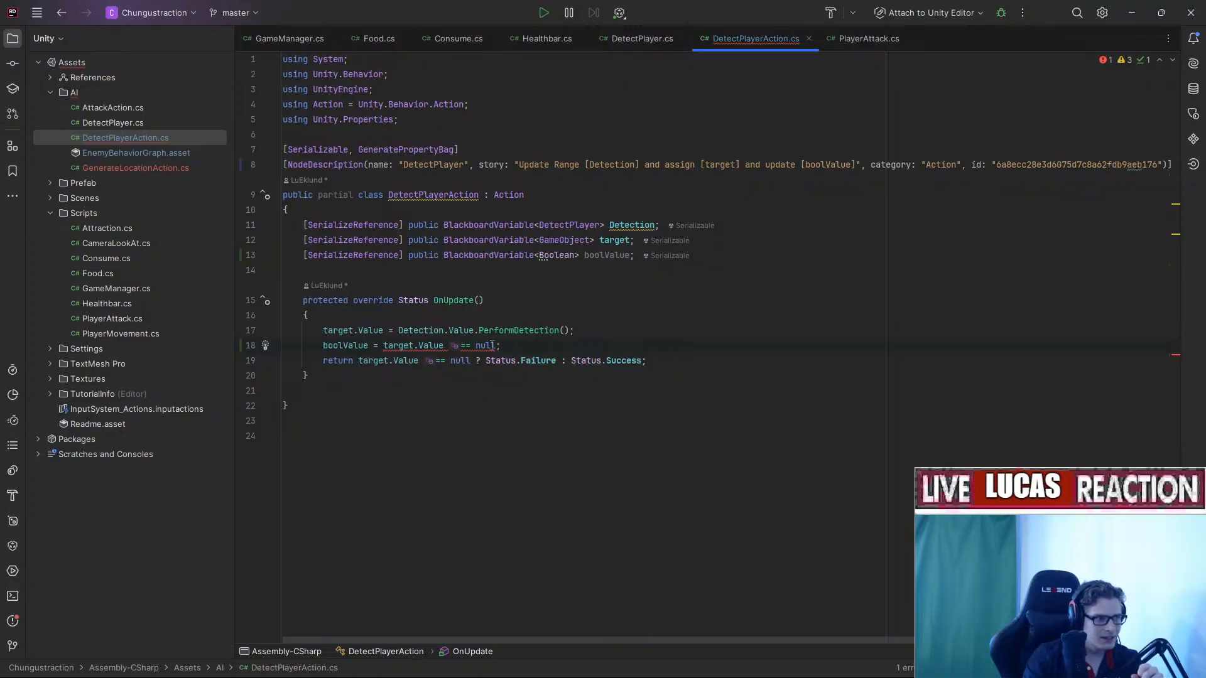
mouse_move(493, 345)
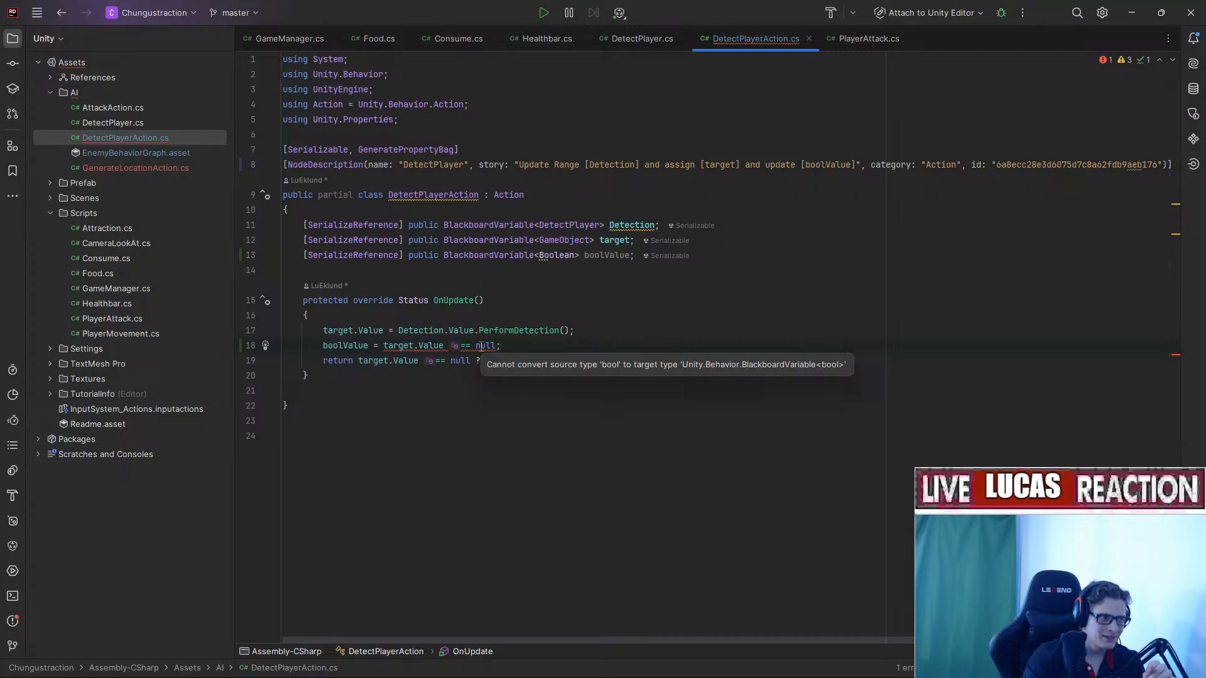
Change boolValue's declared type from Boolean to bool.
double_click(548, 255)
text(bool)
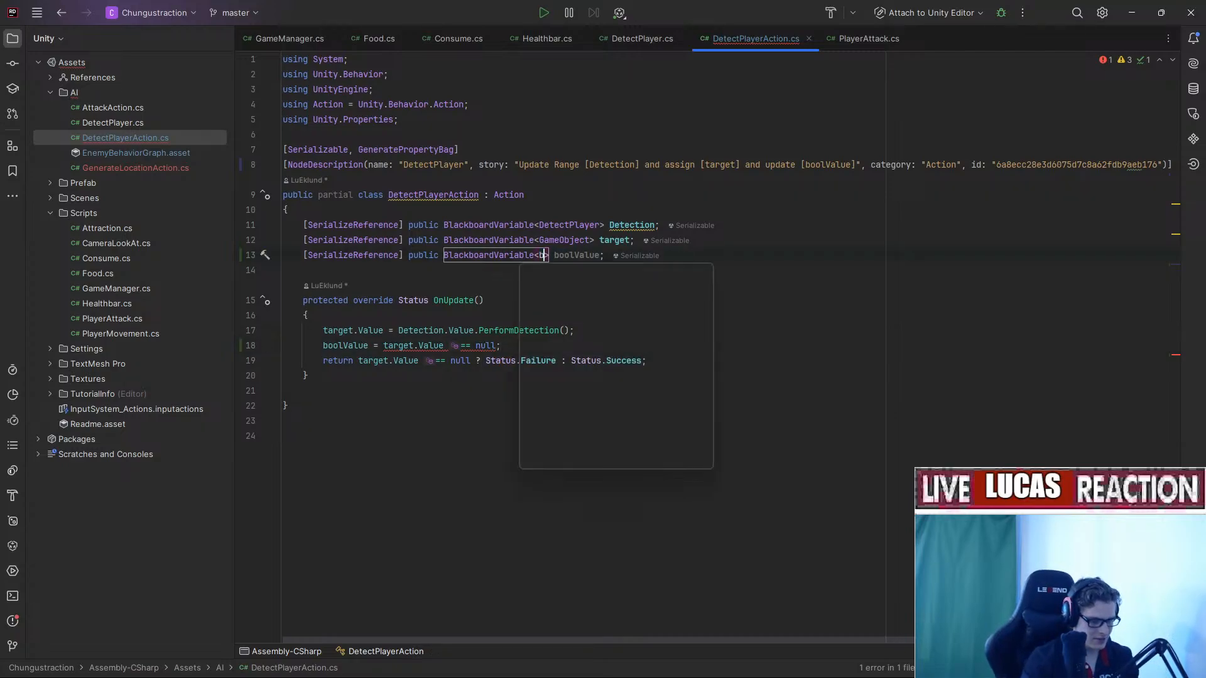
click(700, 304)
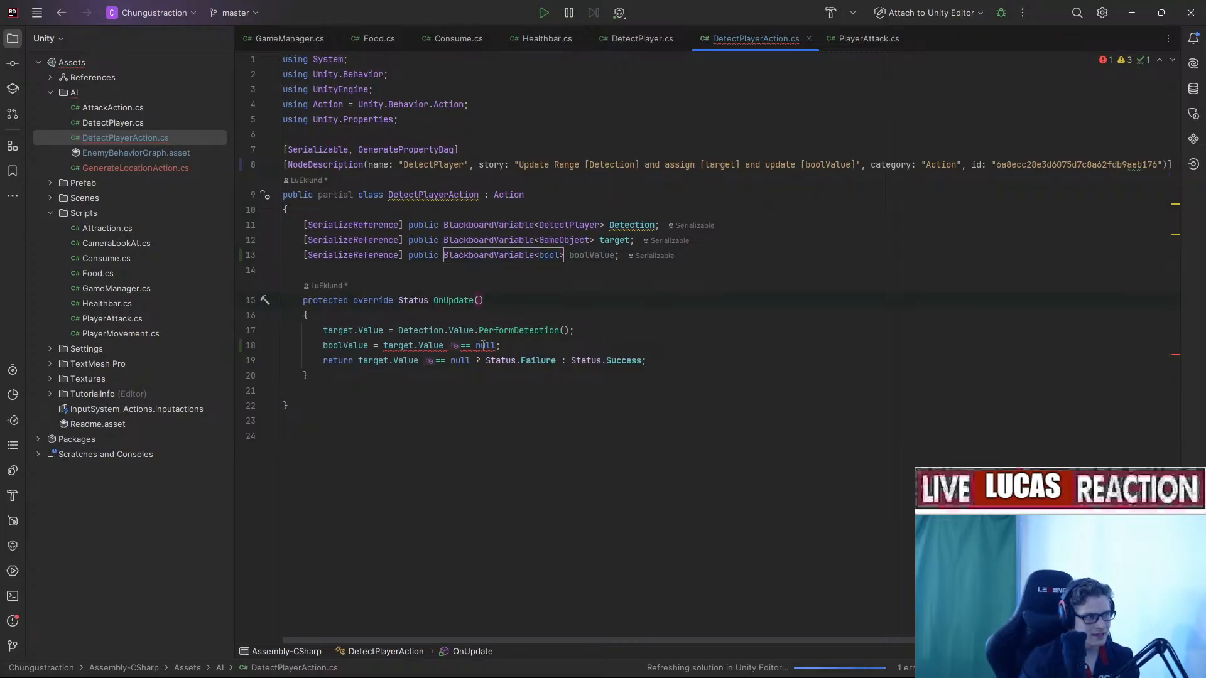
mouse_move(481, 361)
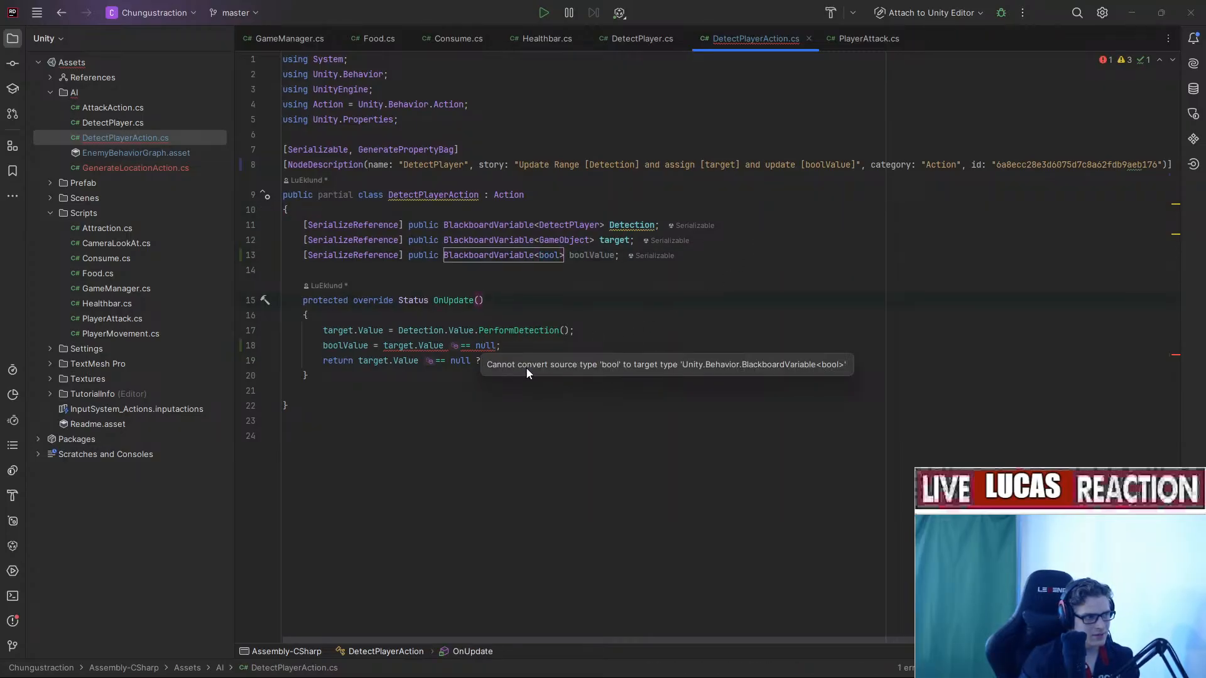
drag(525, 366, 591, 371)
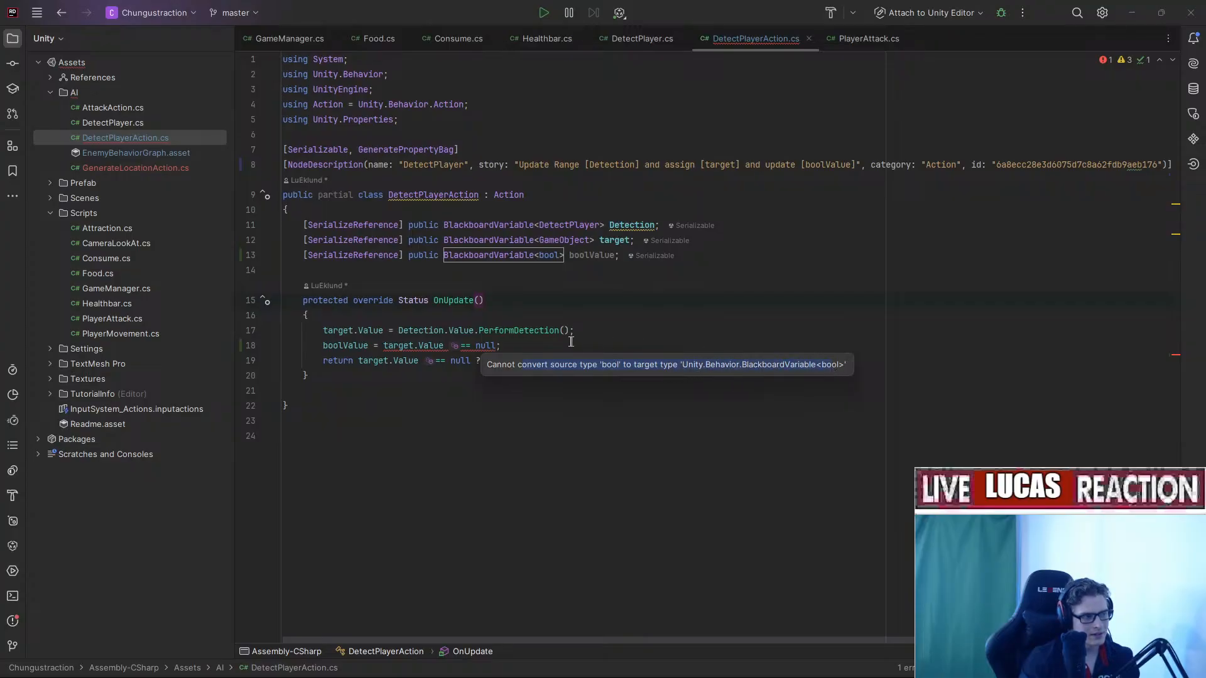
Replace the null check assigned to boolValue with true, then bring up DetectPlayer.cs.
drag(384, 346, 497, 346)
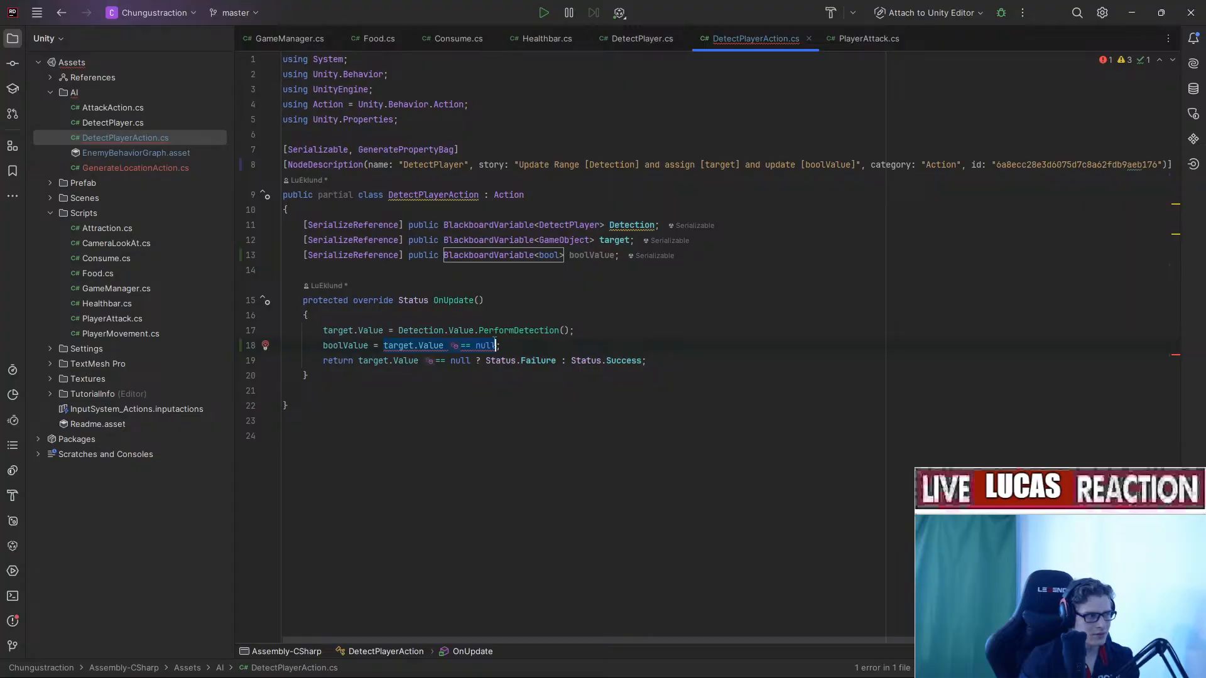
key(BackSpace)
text(true)
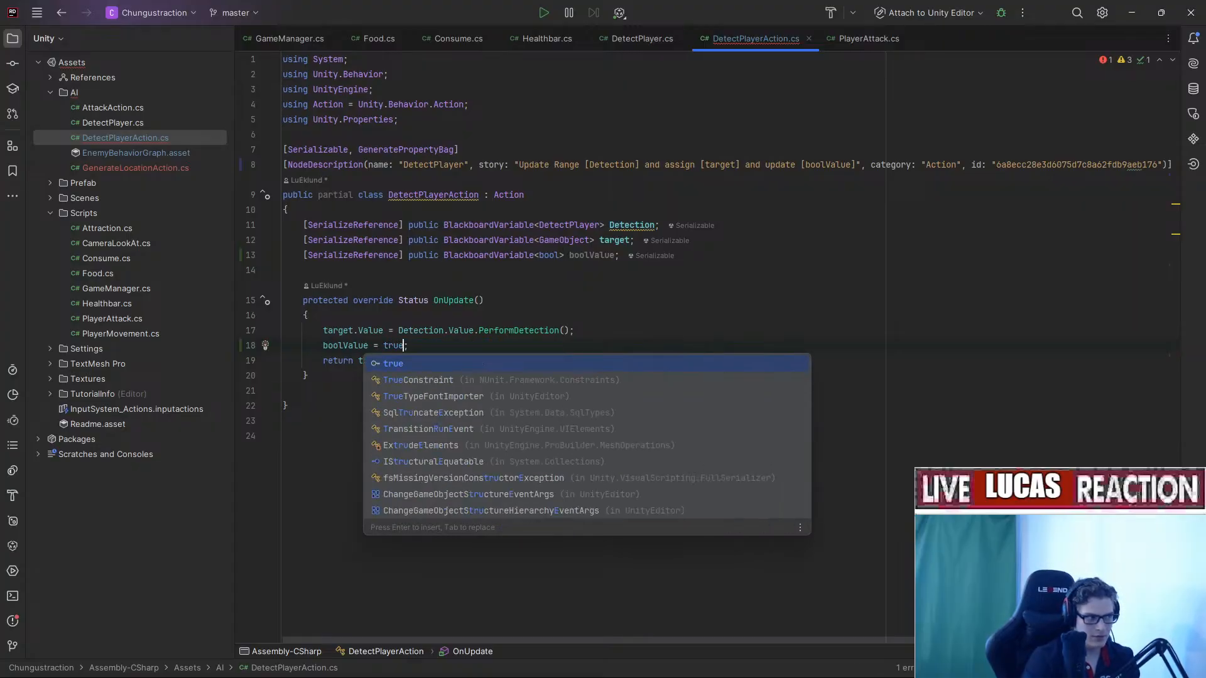
click(642, 286)
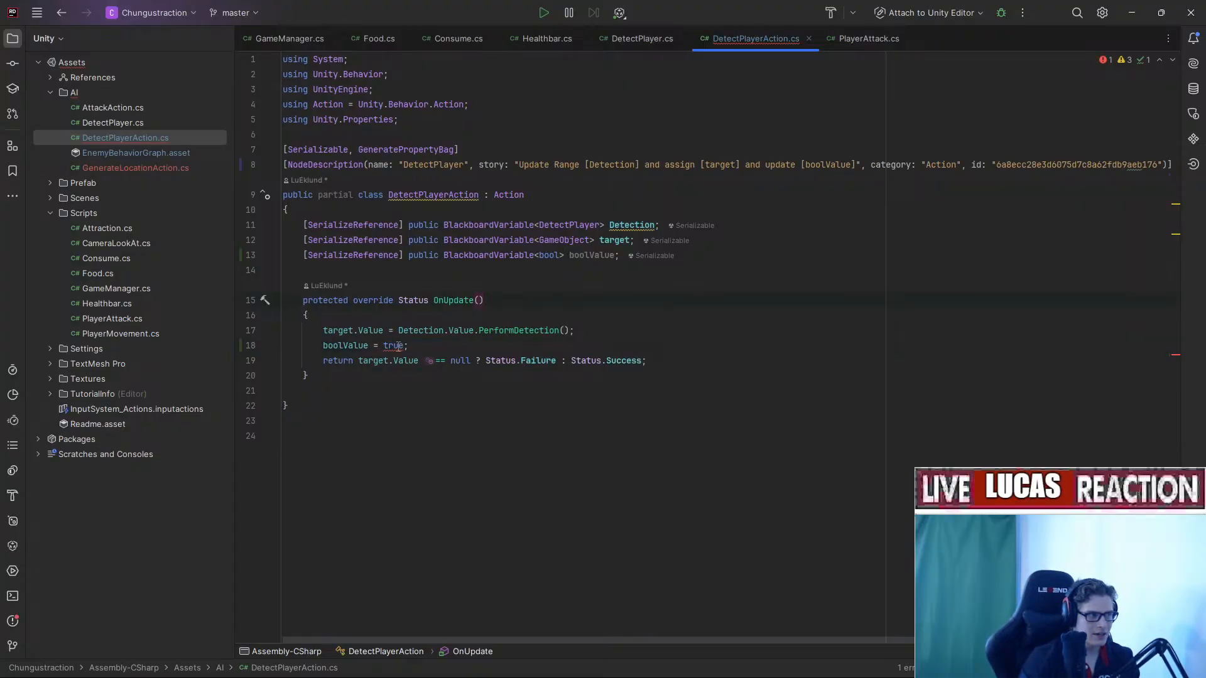
mouse_move(398, 347)
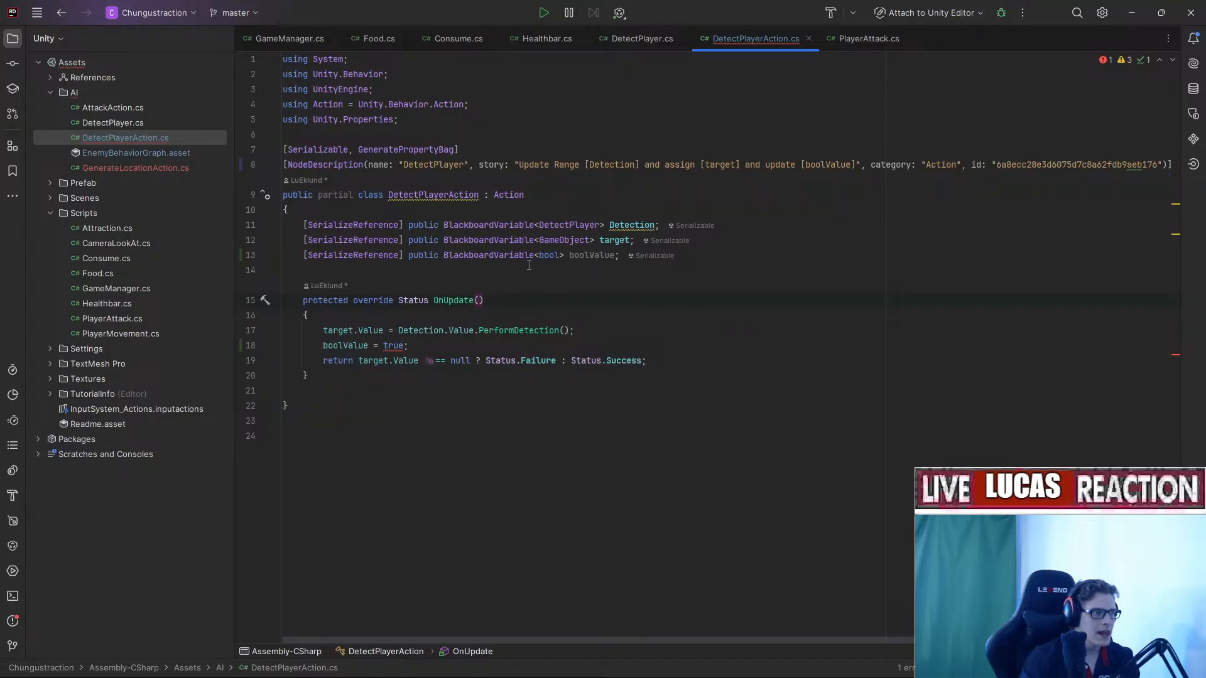
click(643, 43)
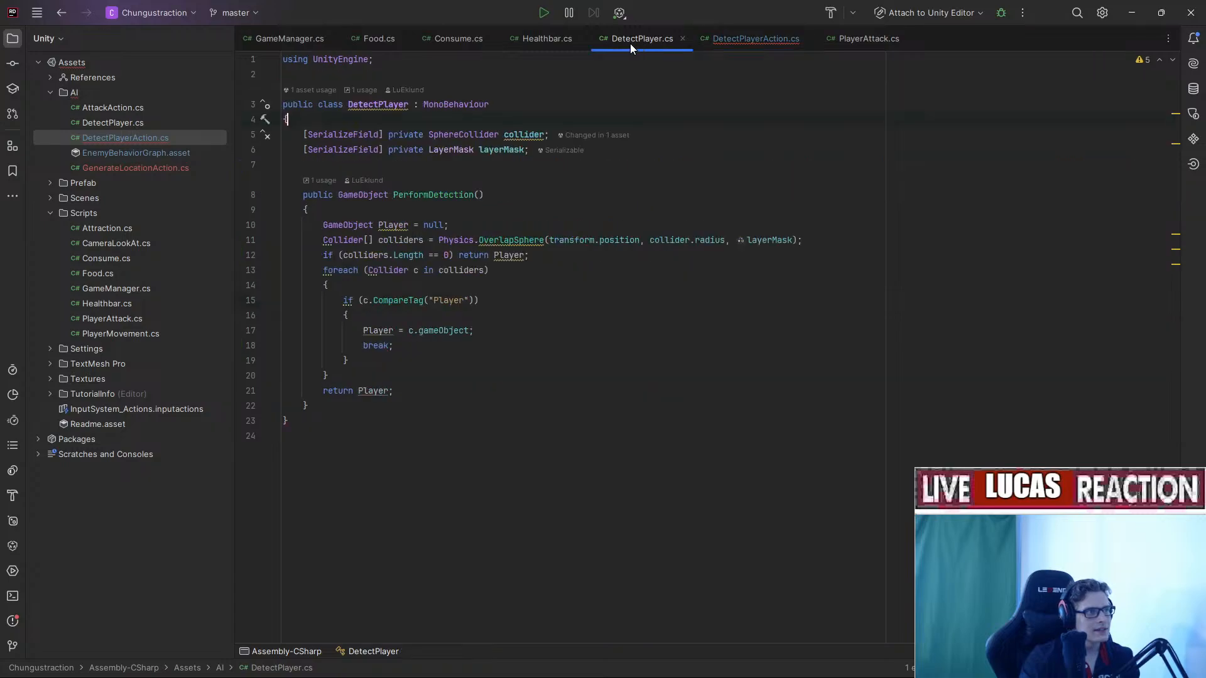
Copy the Location declaration from GenerateLocationAction.cs into DetectPlayerAction.cs below boolValue.
click(529, 41)
double_click(157, 167)
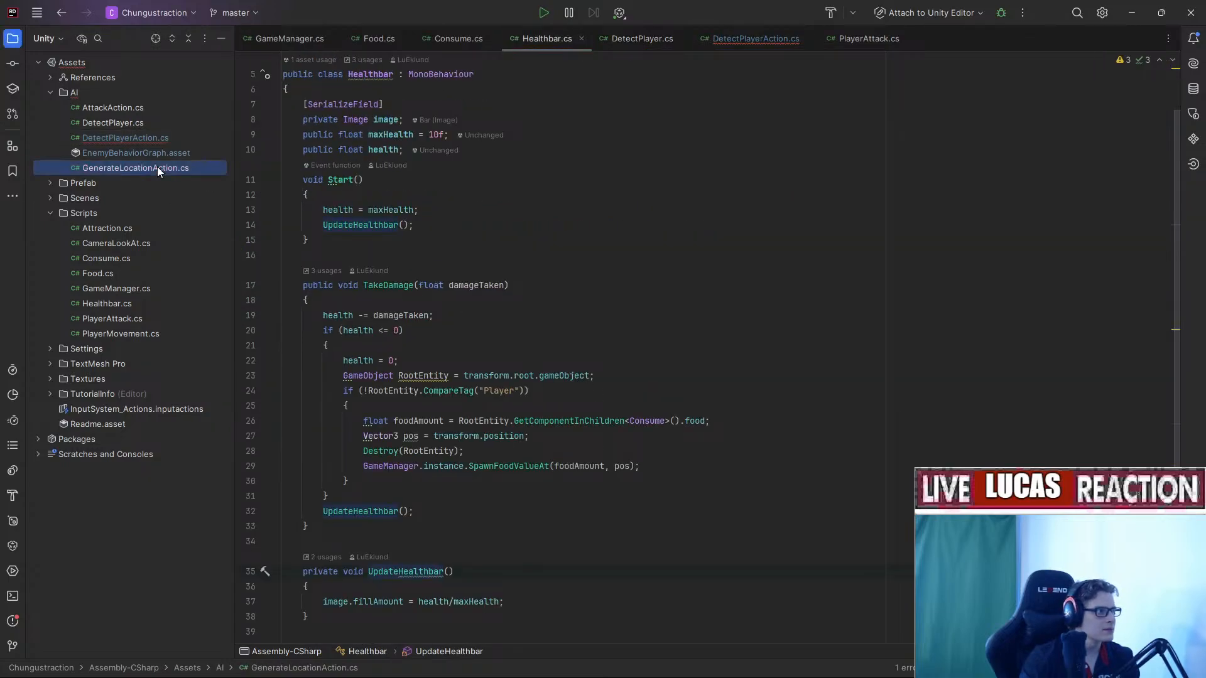
click(642, 237)
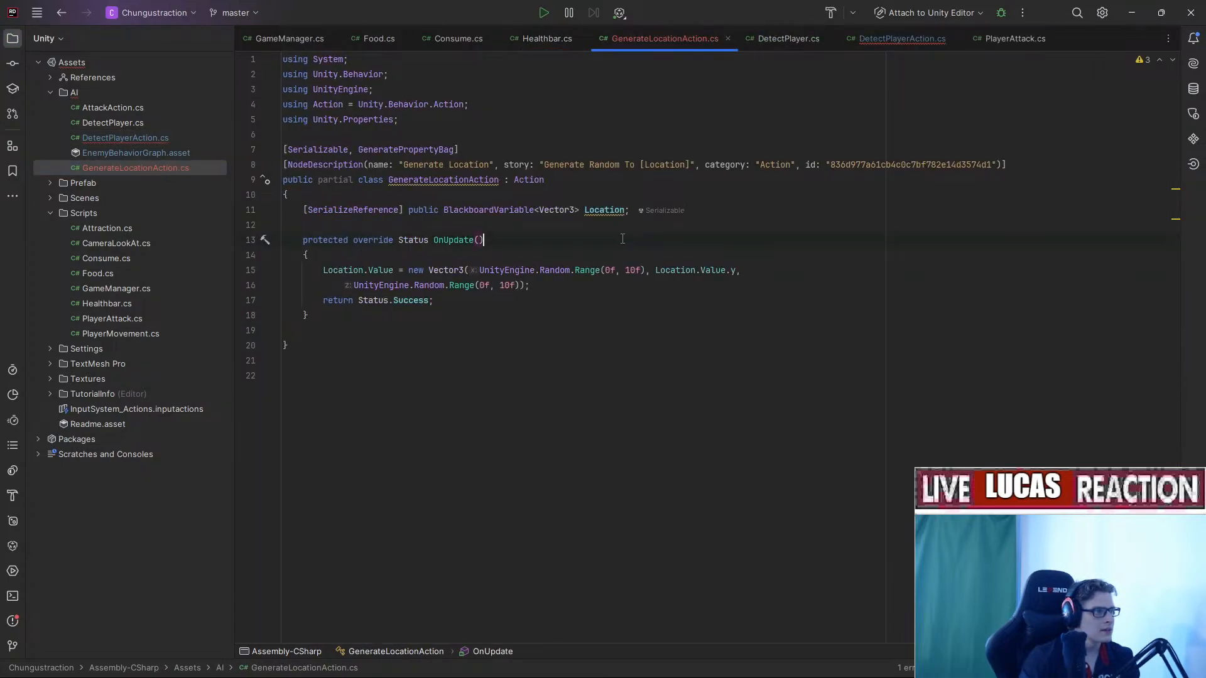
click(540, 209)
key(ctrl+c)
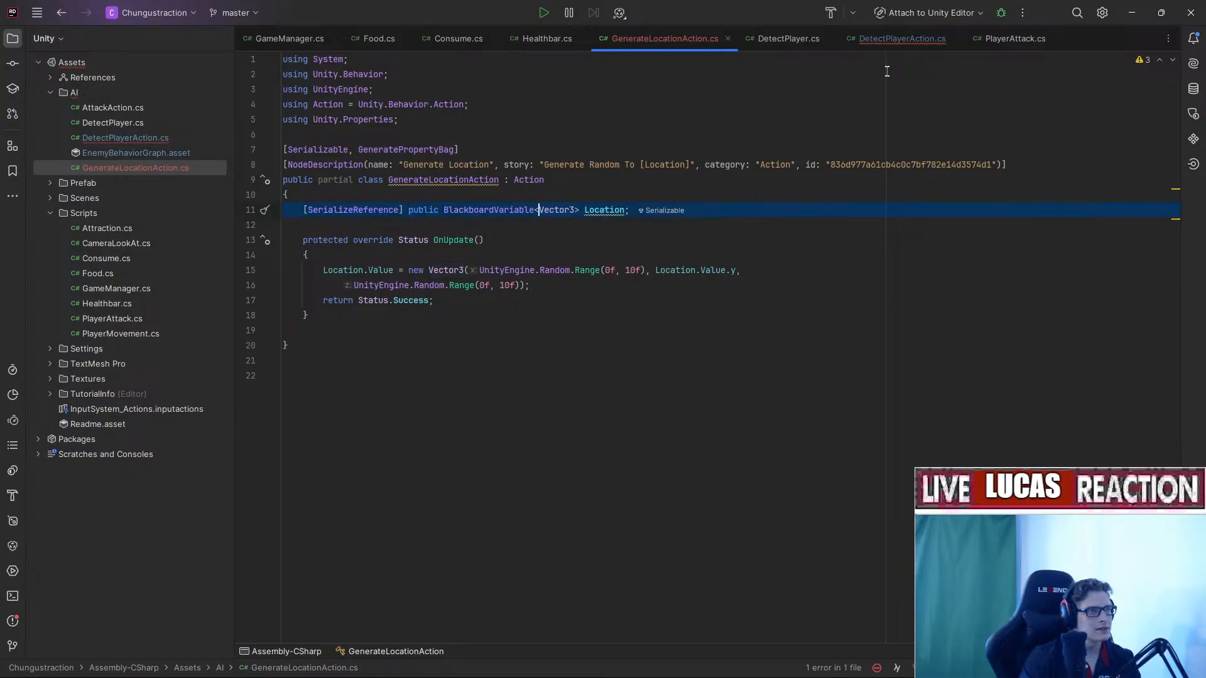
click(885, 40)
click(705, 255)
key(Return)
key(ctrl+v)
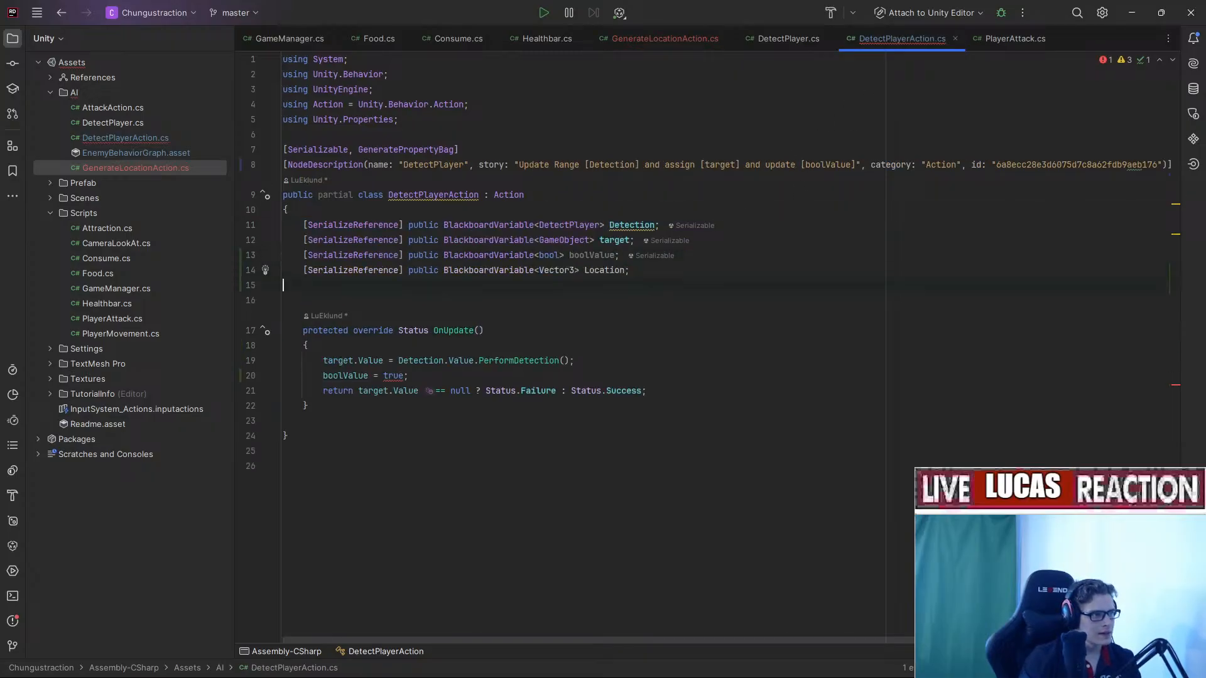
Retype the pasted declaration as bool, then undo back to the original null-check assignment.
double_click(556, 271)
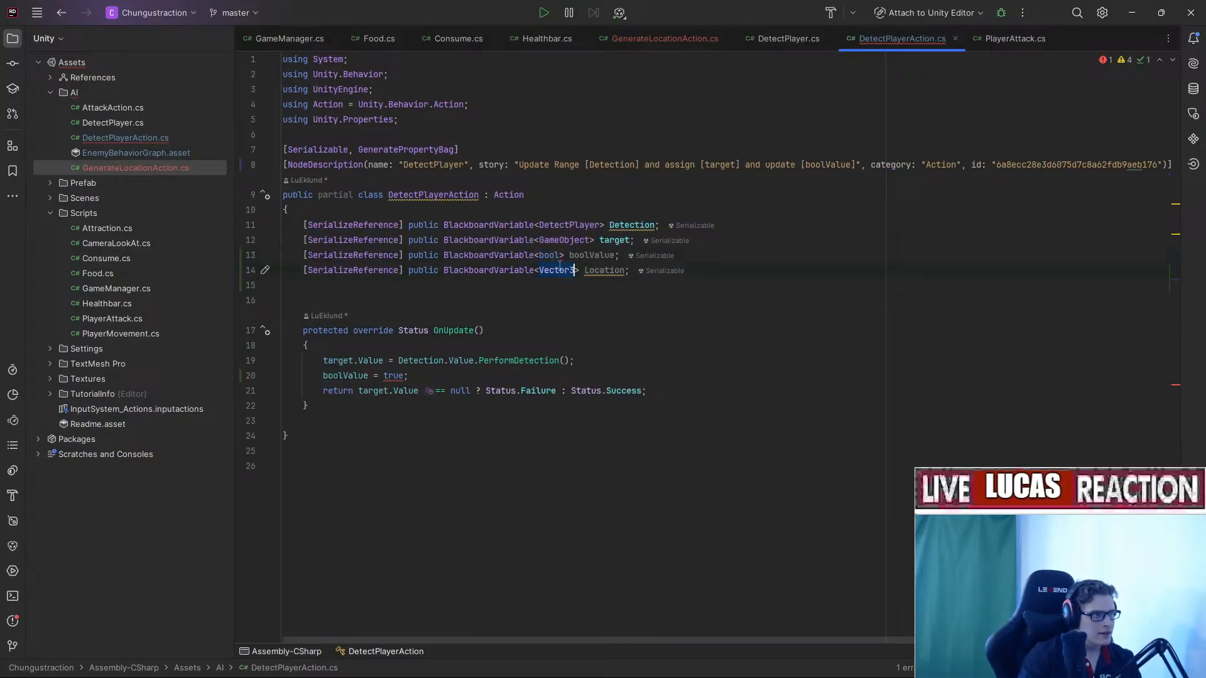
text(bool)
click(845, 257)
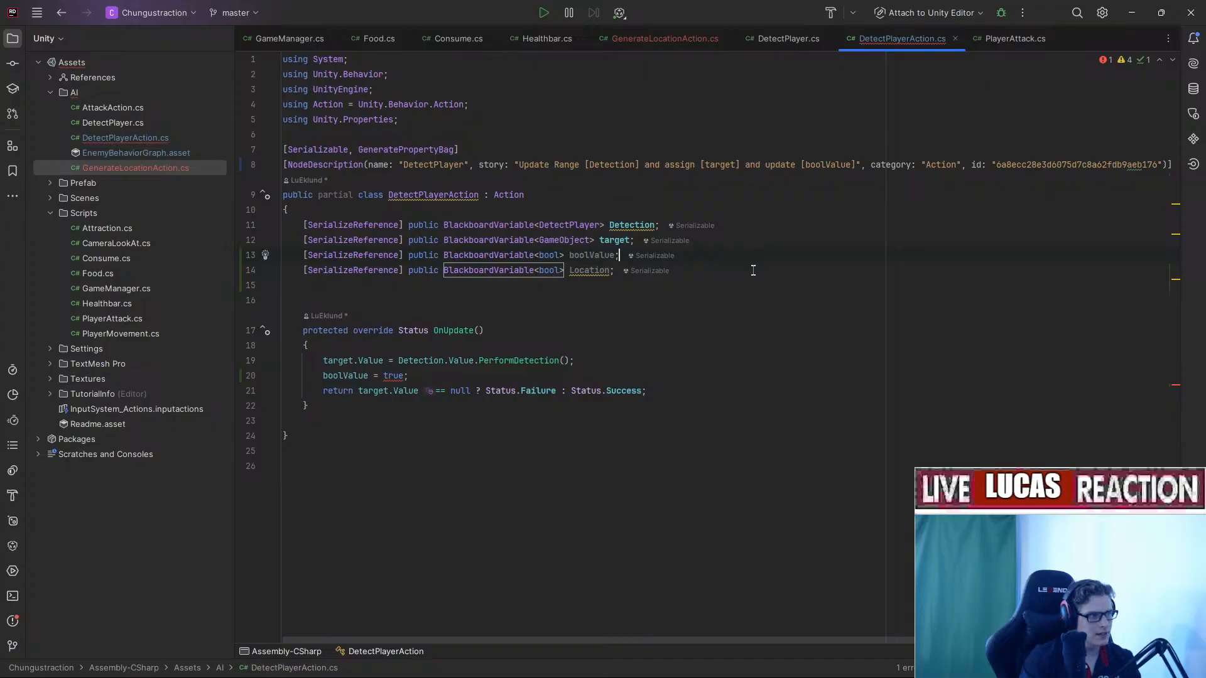
click(753, 270)
key(ctrl+y)
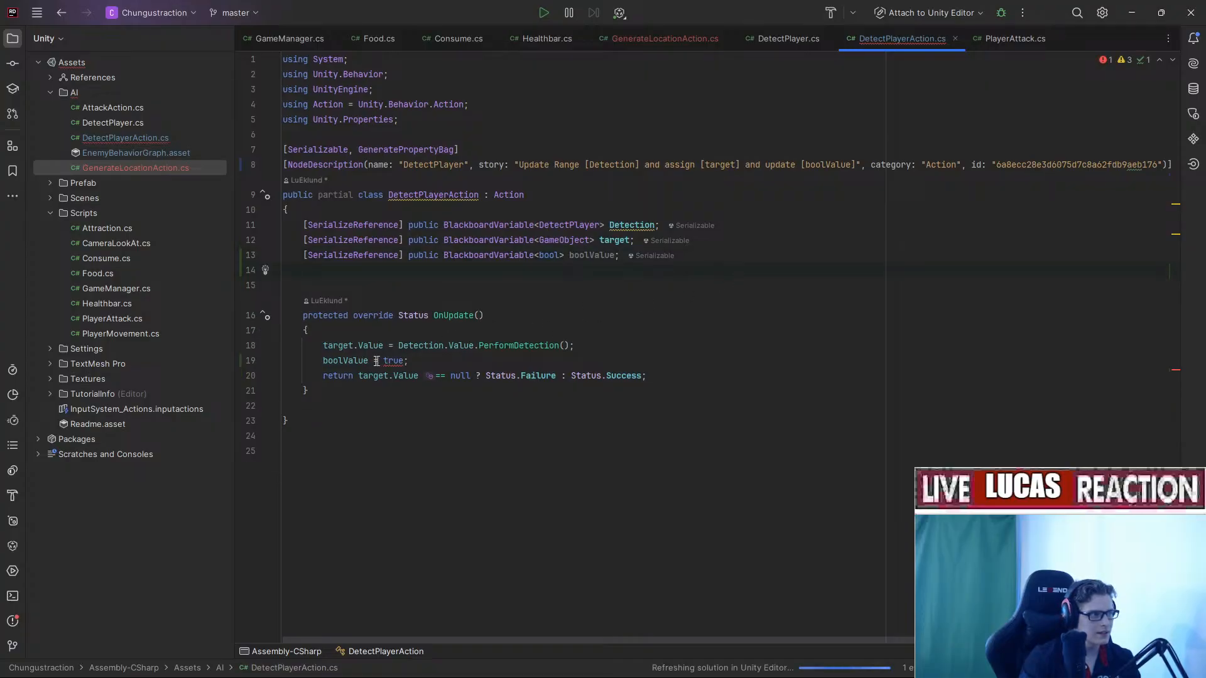
key(ctrl+z)
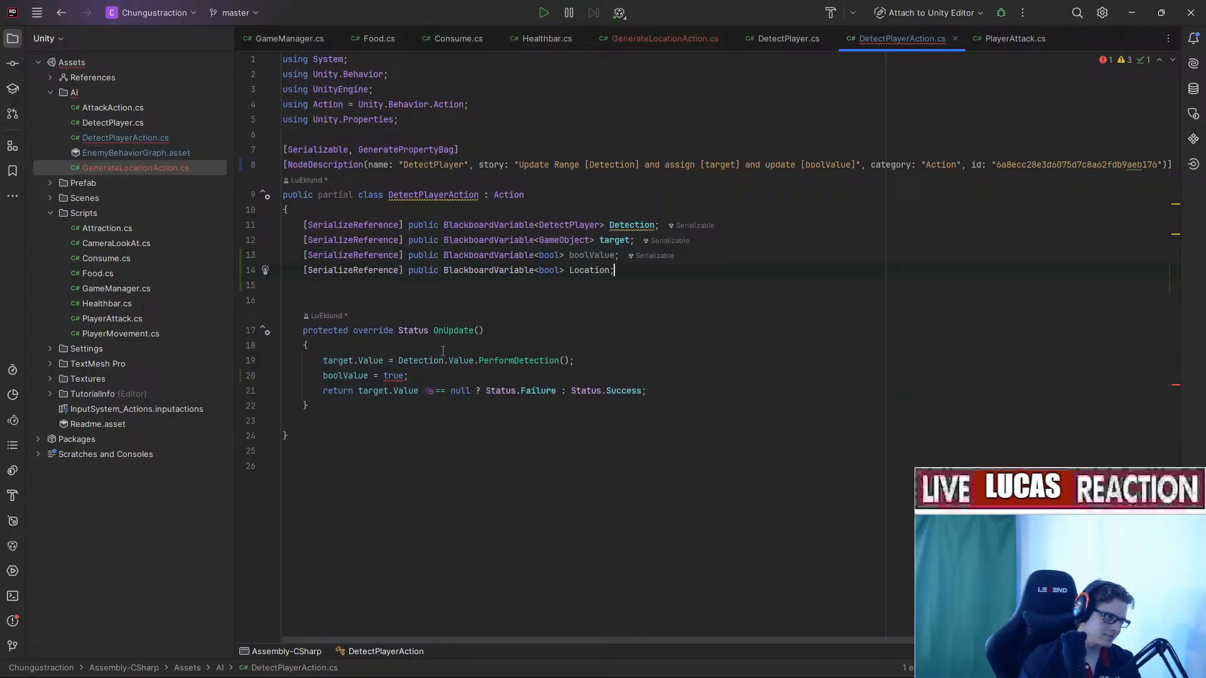
key(ctrl+z)
key(ctrl+z)
key(ctrl+z)
key(ctrl+z)
key(ctrl+z)
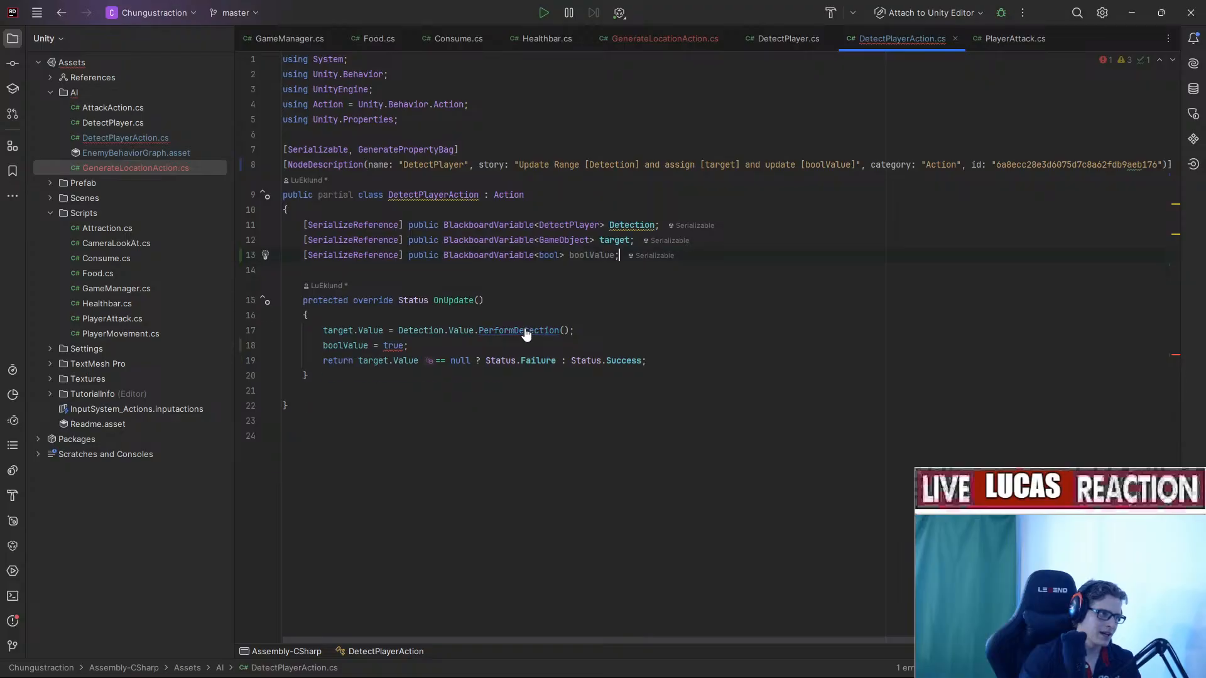
key(ctrl+z)
key(ctrl+z)
Rewrite line 18 as boolValue.Value = target.Value != null.
click(366, 345)
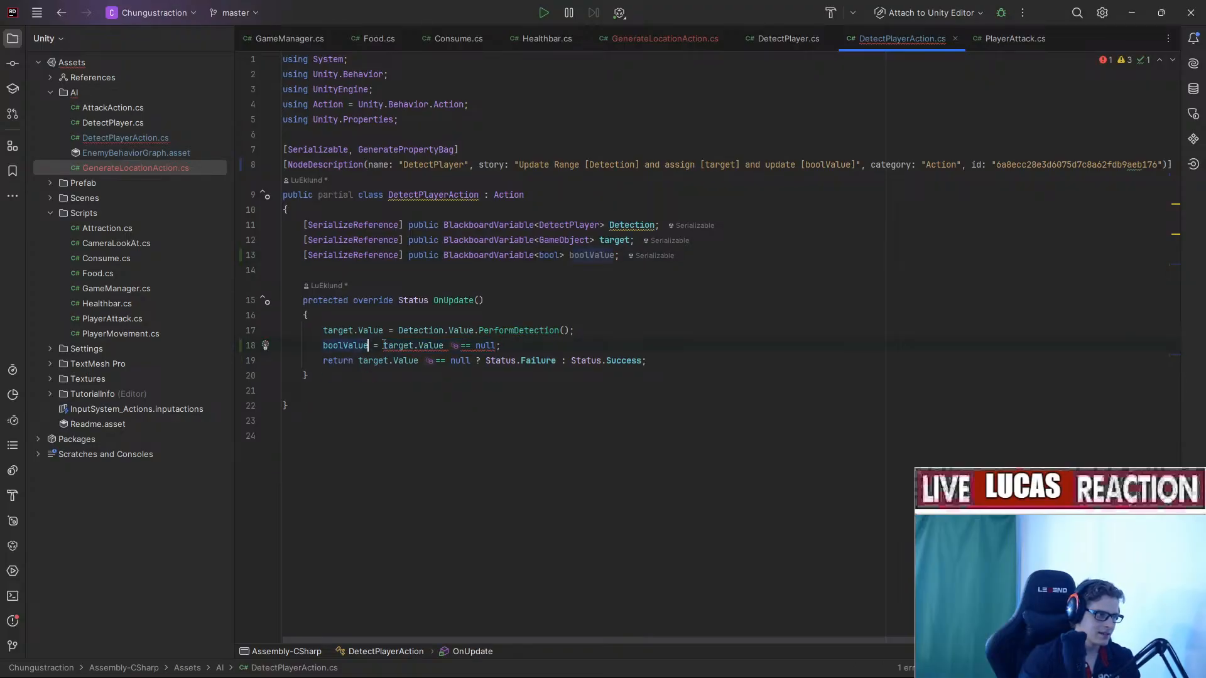
text(.Value)
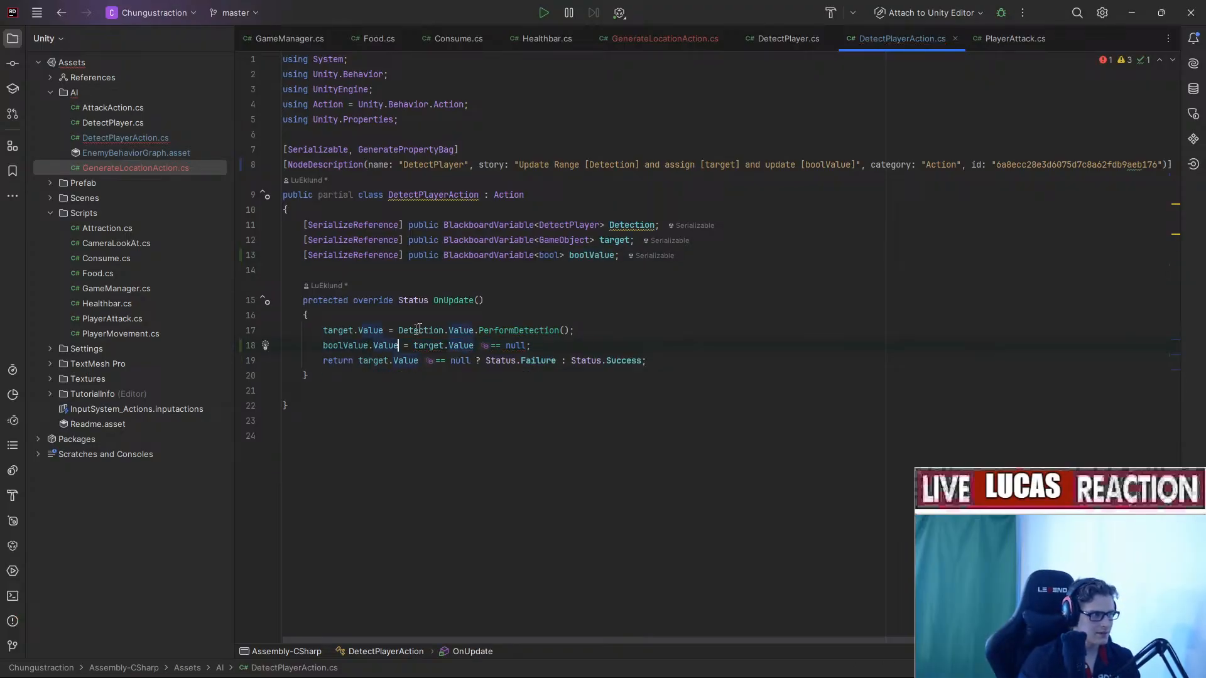
click(822, 348)
click(434, 349)
click(454, 348)
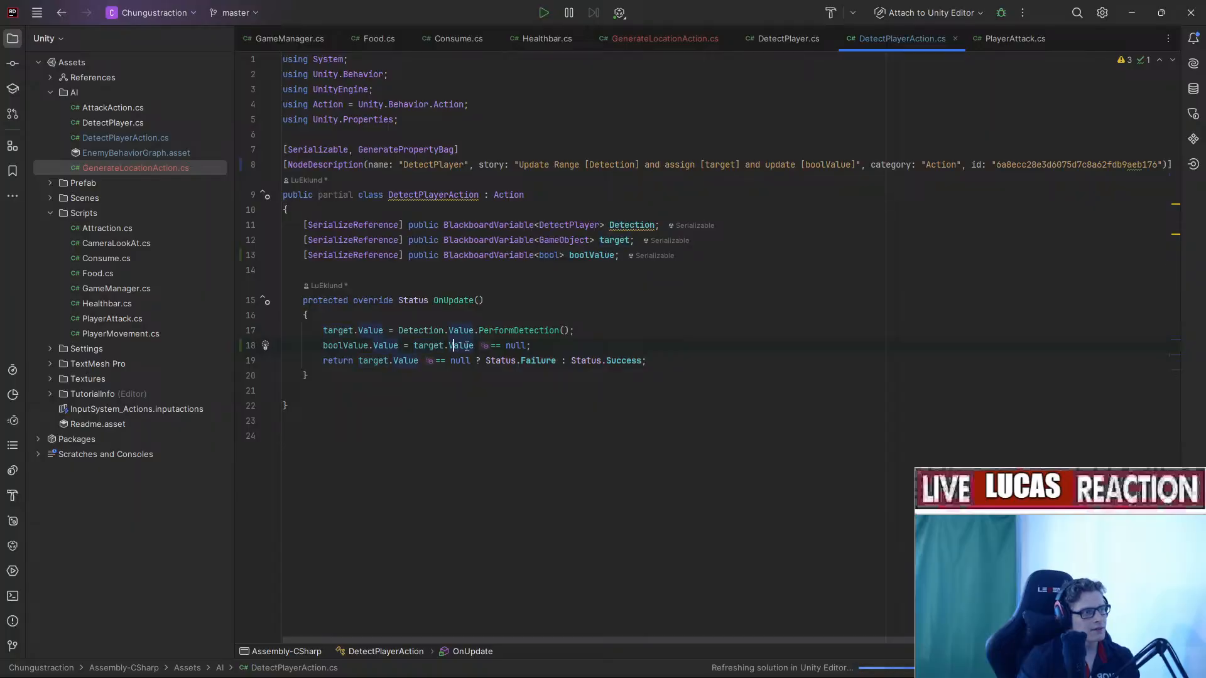
click(472, 347)
click(490, 347)
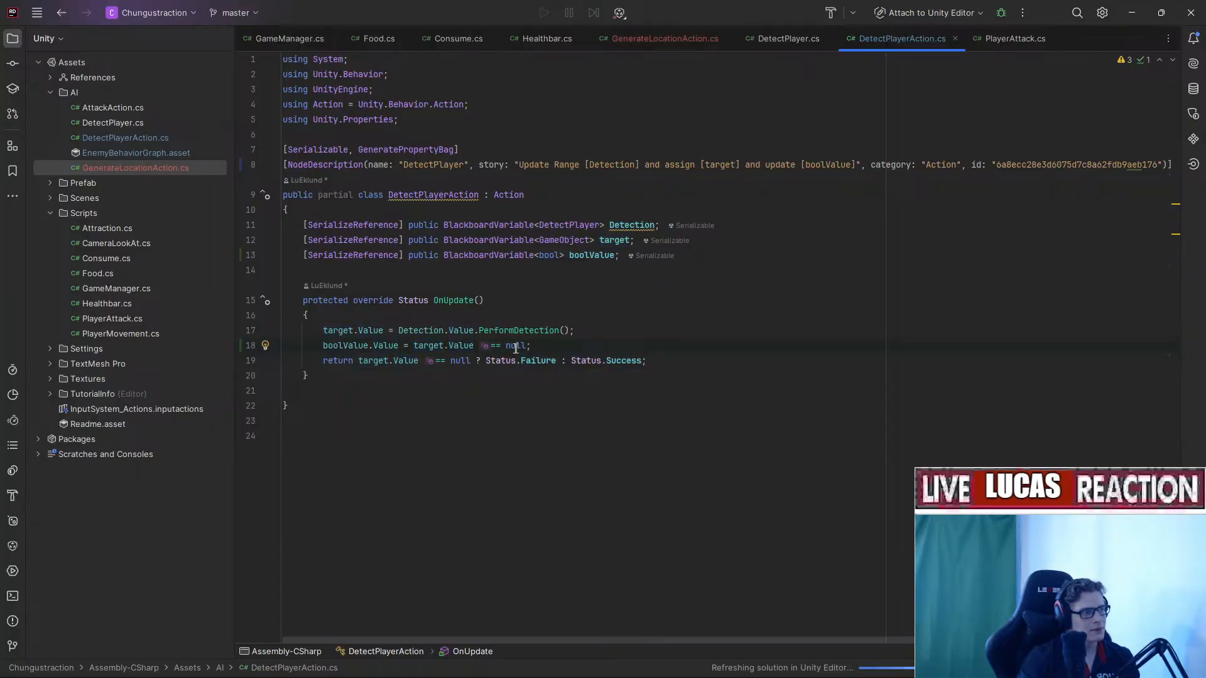
click(375, 349)
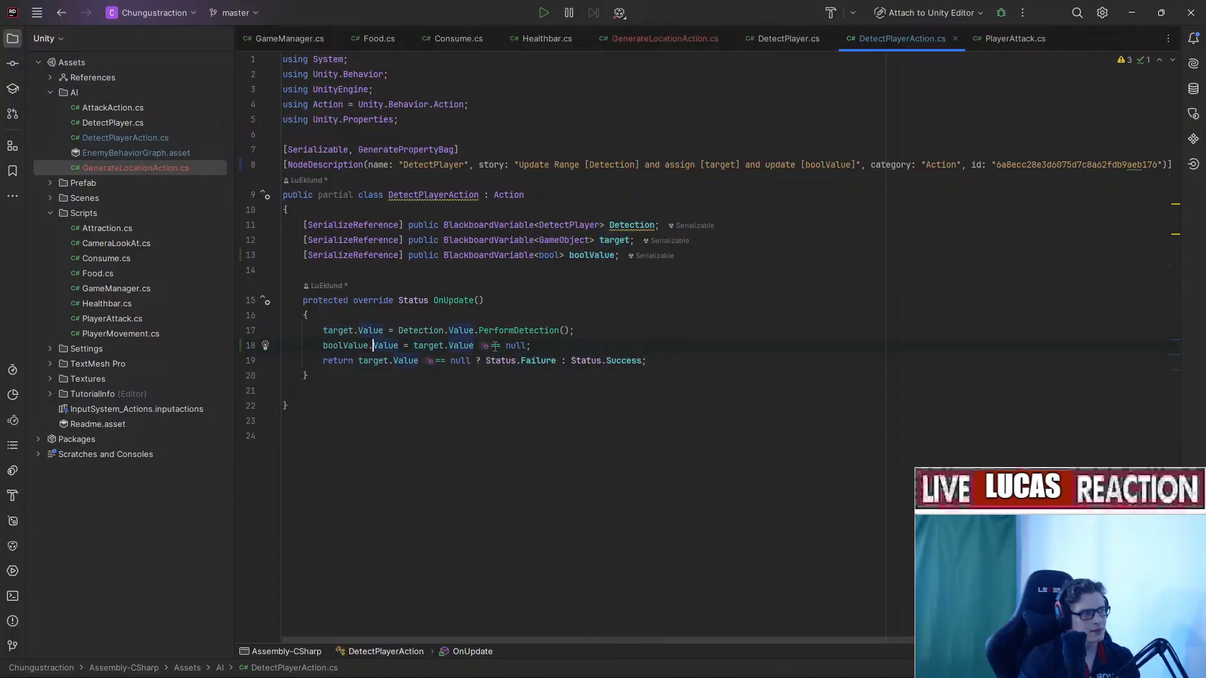
click(497, 346)
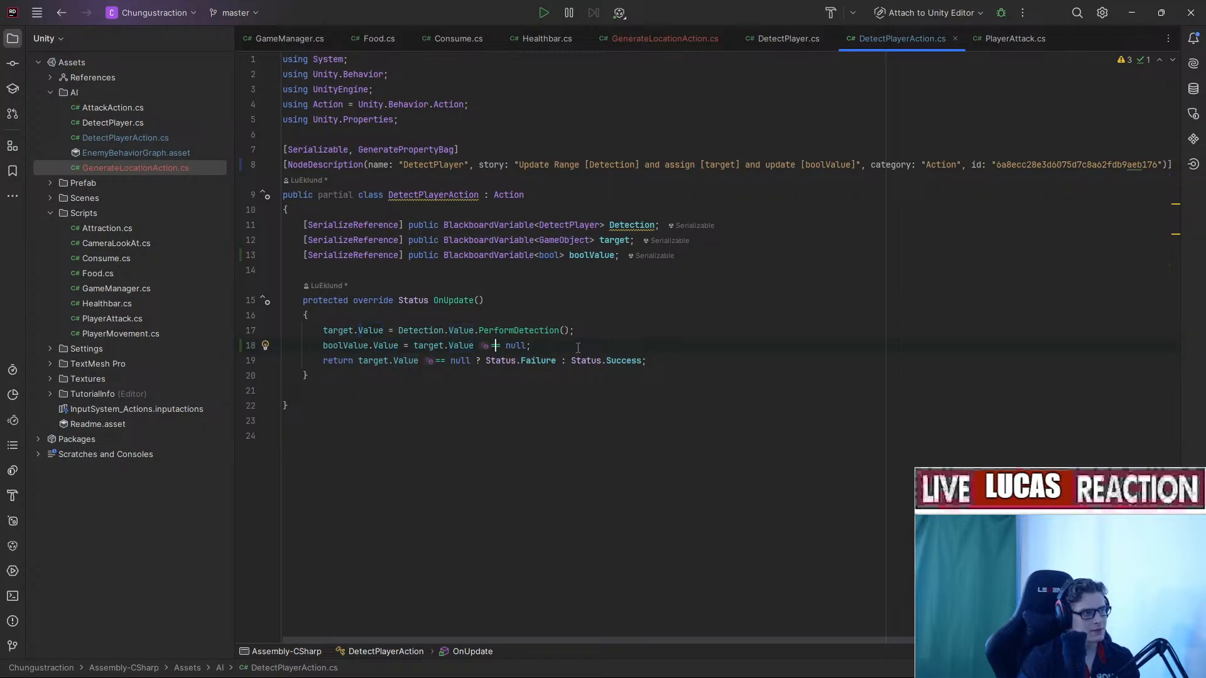
key(BackSpace)
text(!)
Review the boolValue declaration and target check, then return to Unity's behavior graph.
click(579, 256)
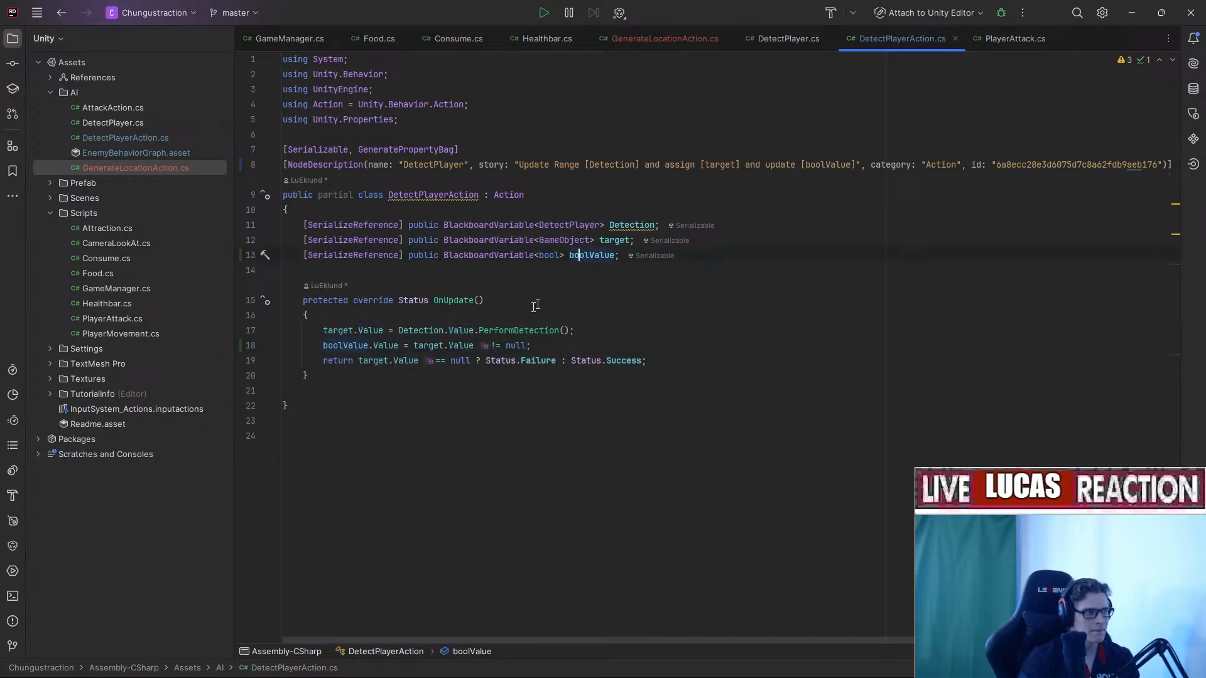
click(438, 346)
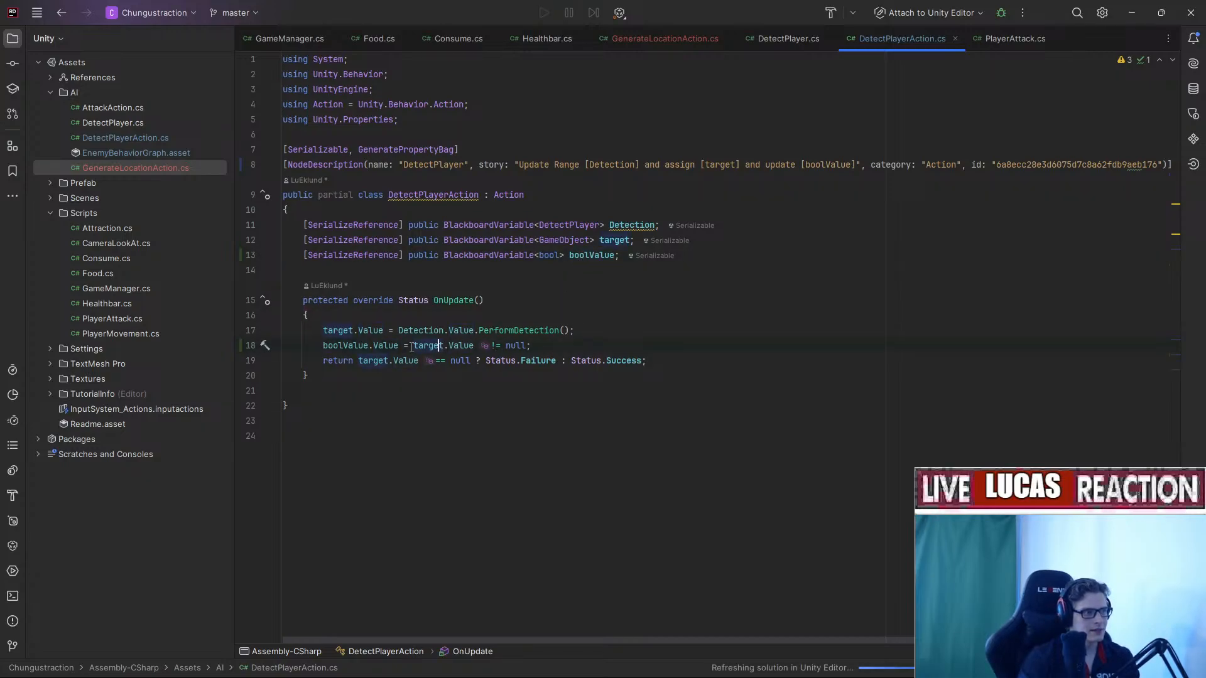
click(458, 347)
click(506, 346)
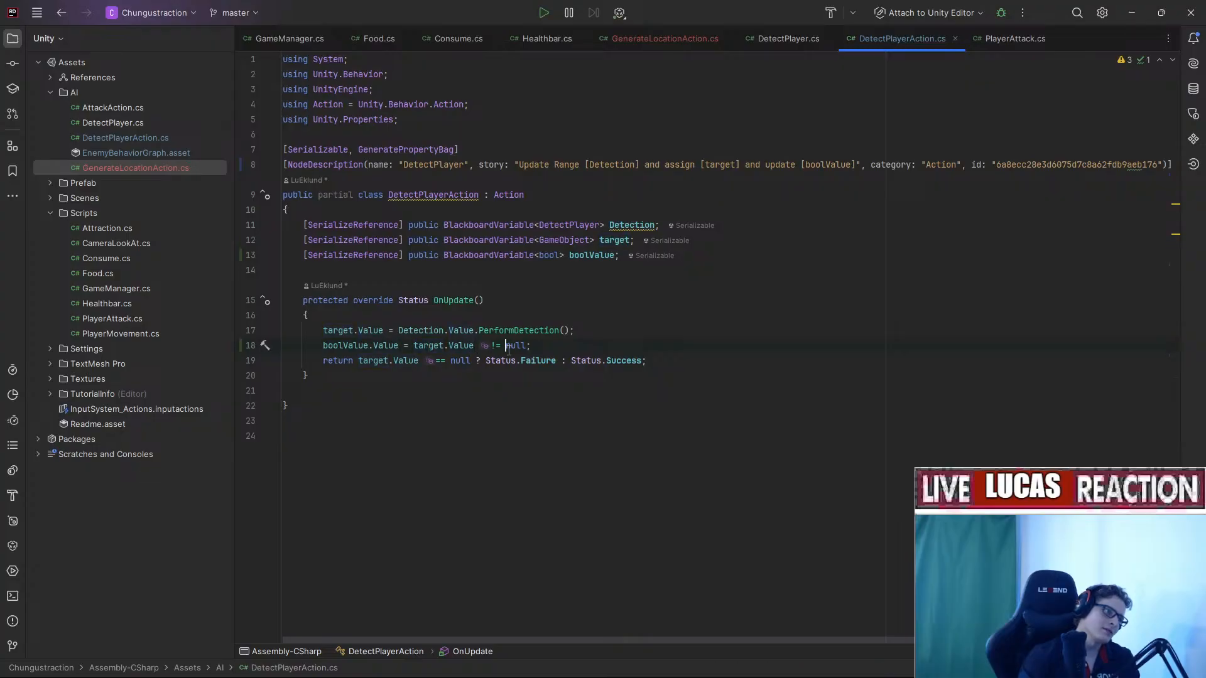
click(370, 347)
click(443, 347)
click(382, 346)
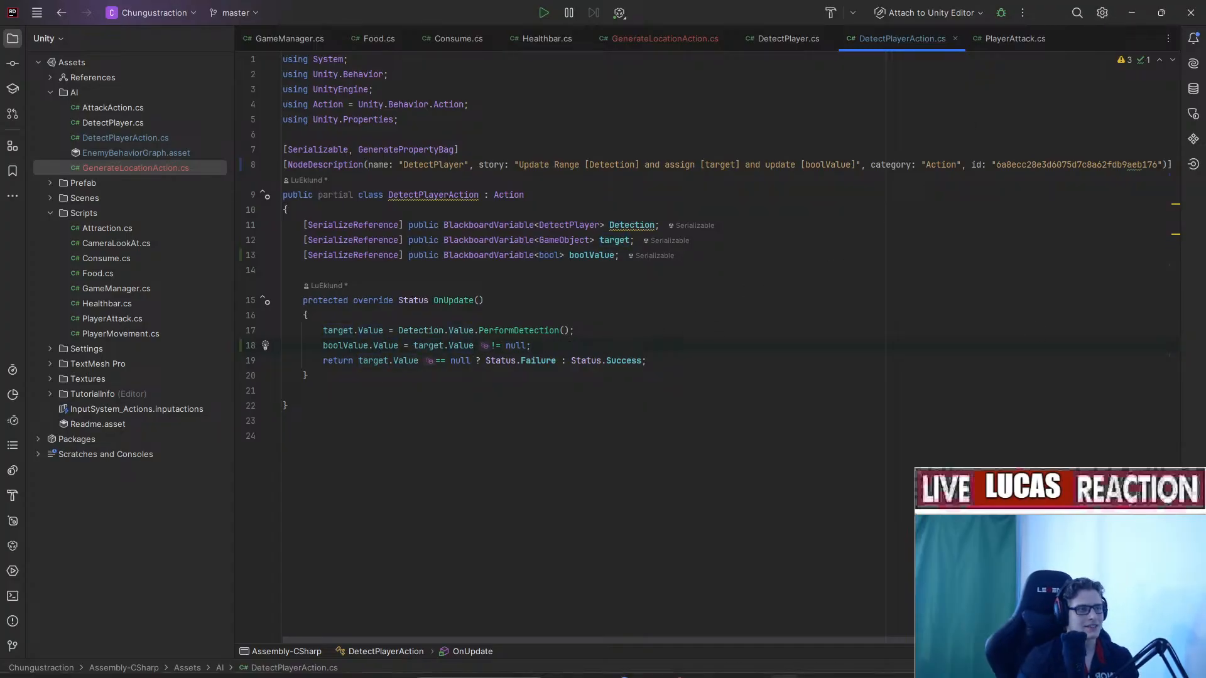
click(812, 665)
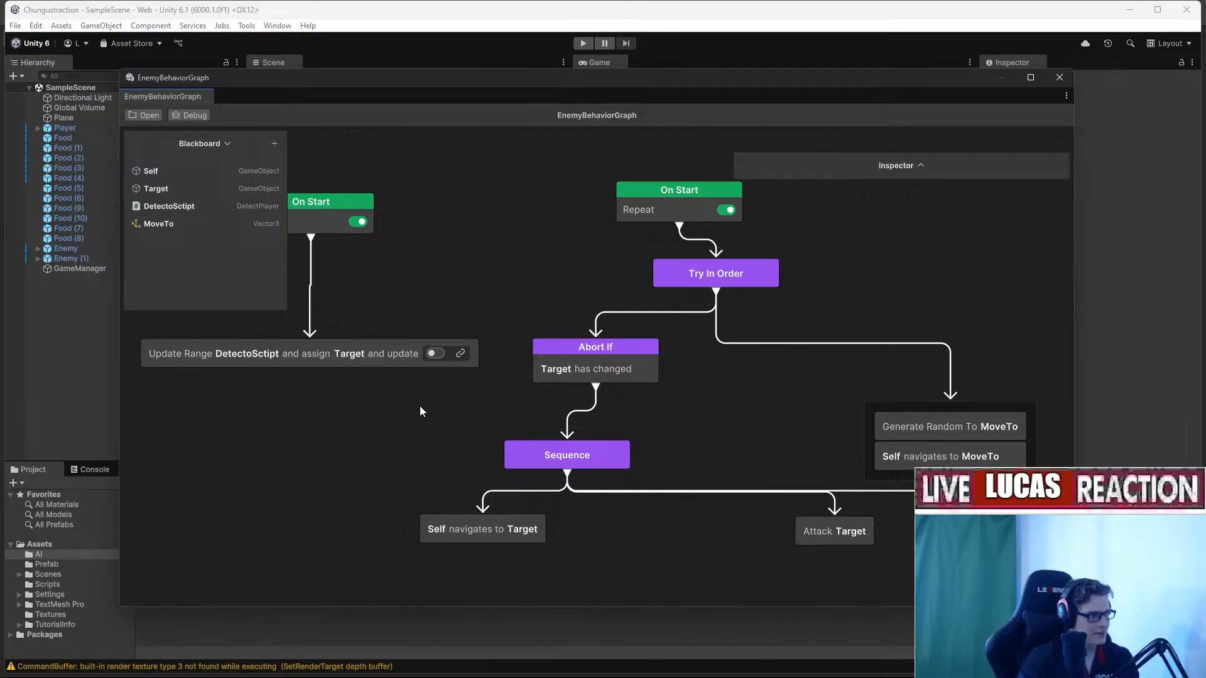
Add a Boolean blackboard variable named HasTarget to the graph.
middle_drag(419, 412, 561, 472)
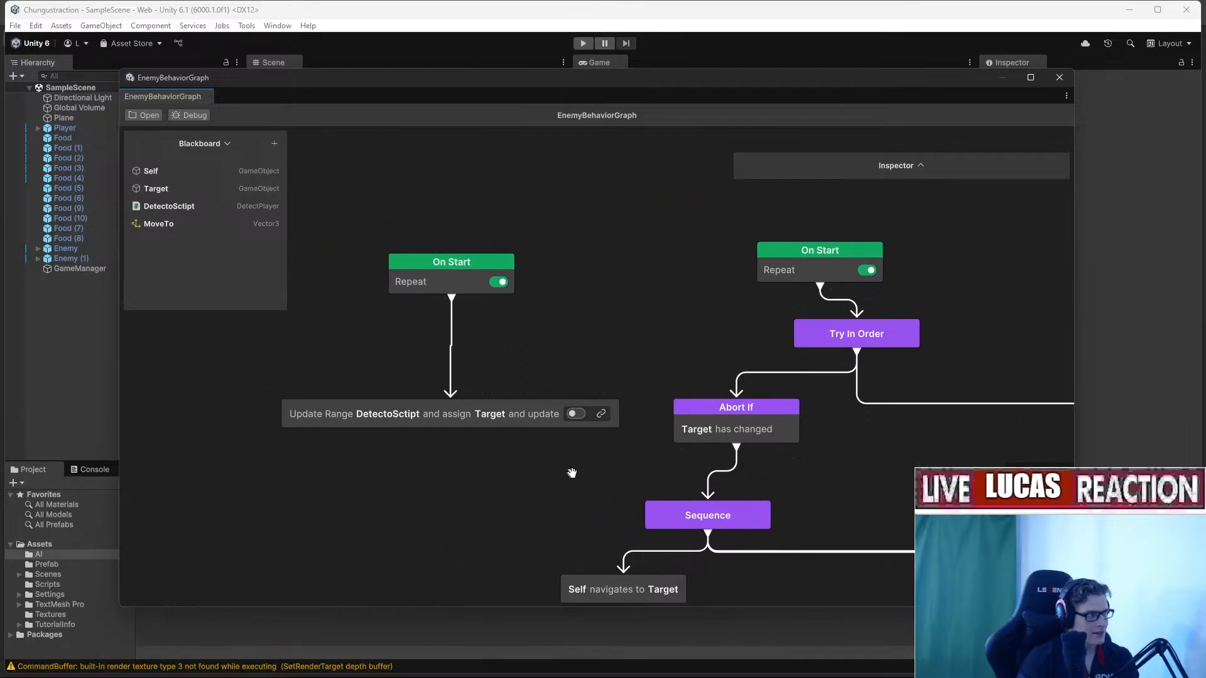
click(273, 144)
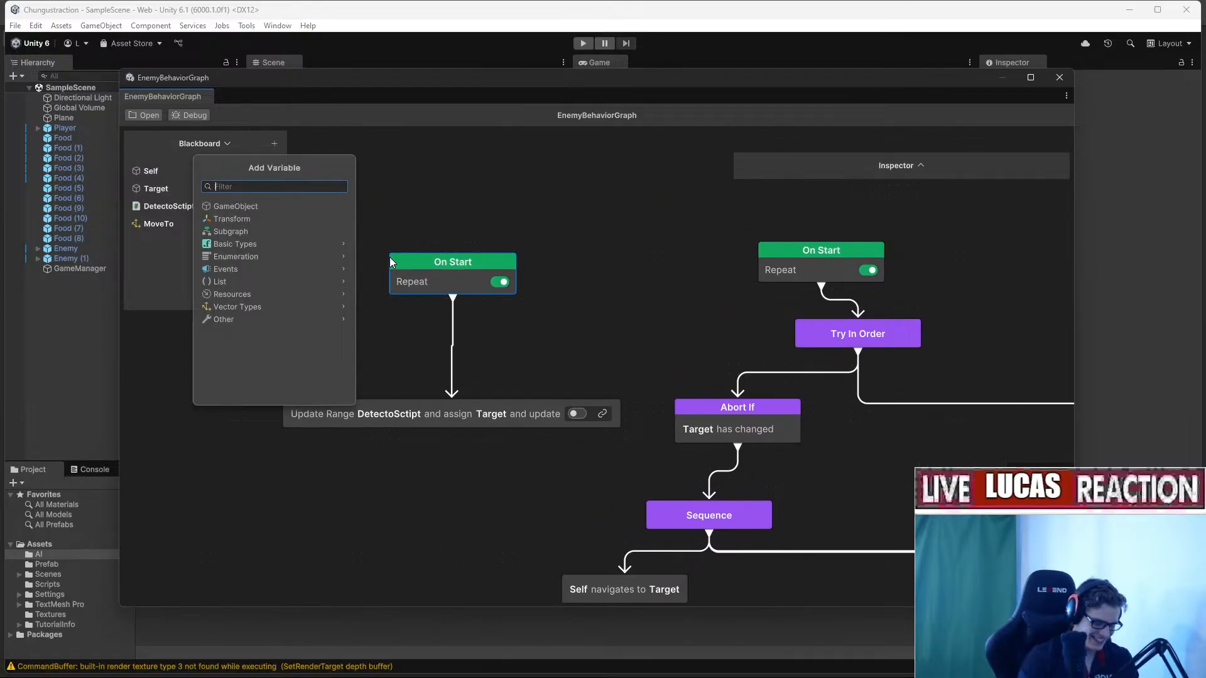
text(bool)
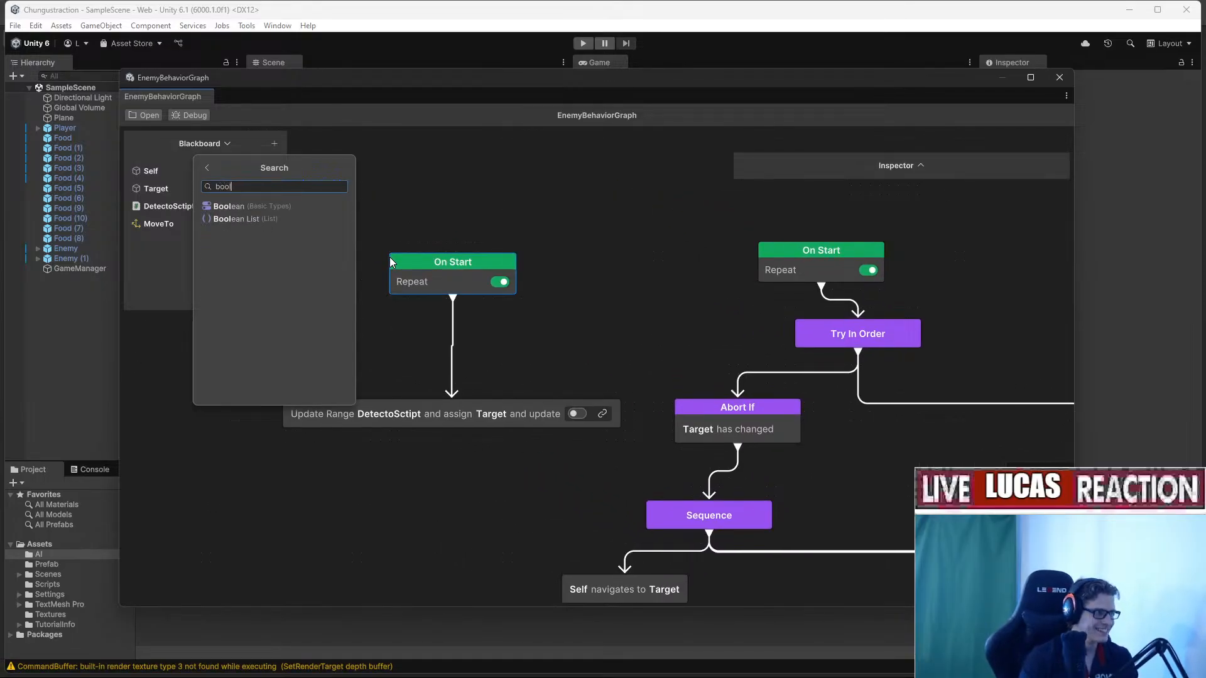
click(278, 206)
text(HasTarget)
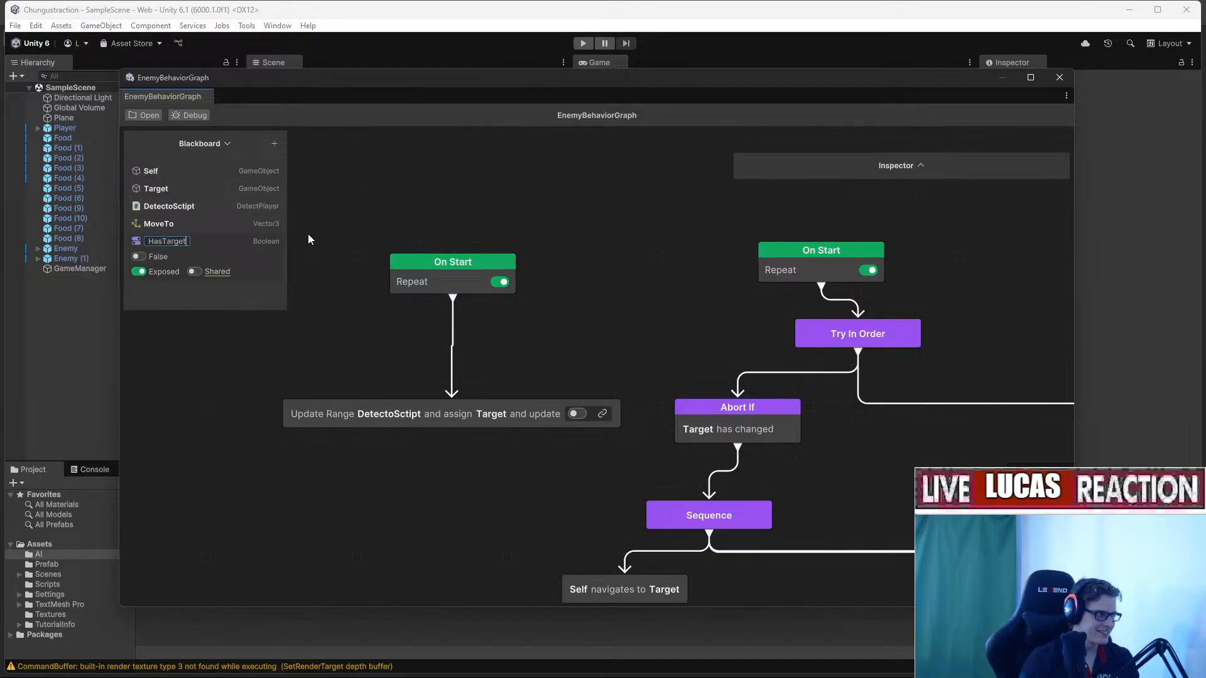
key(Return)
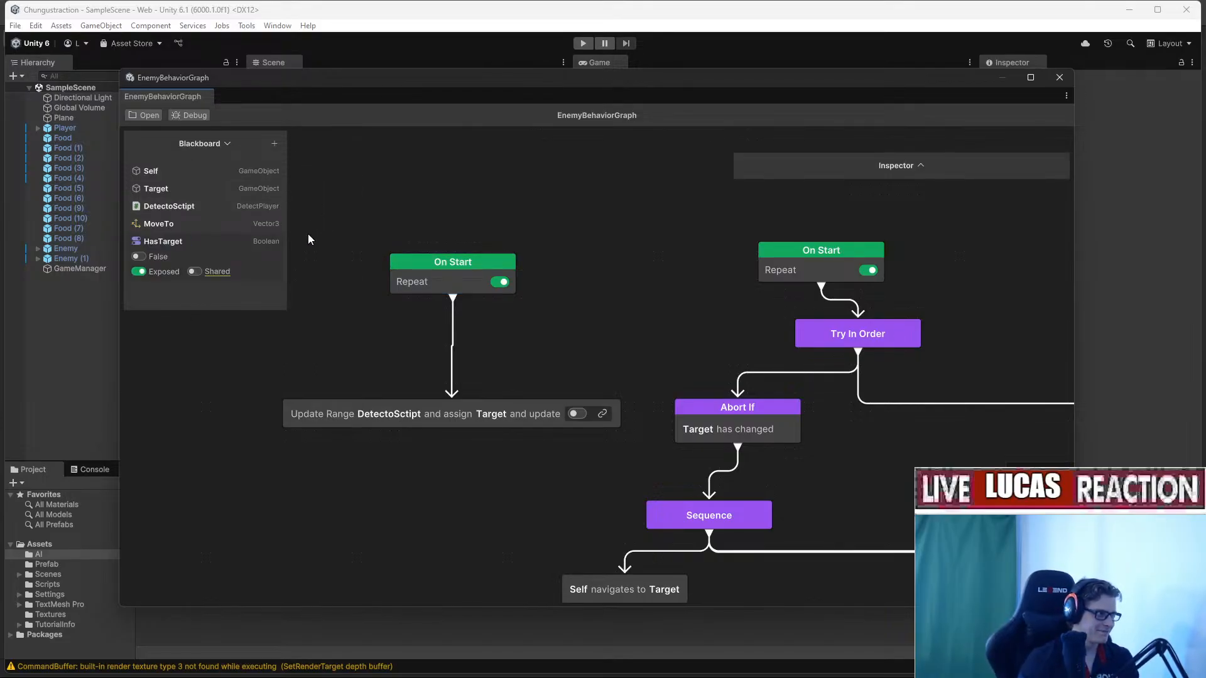
Link HasTarget to the Update Range node and select the Try In Order and Abort If nodes.
drag(165, 241, 577, 417)
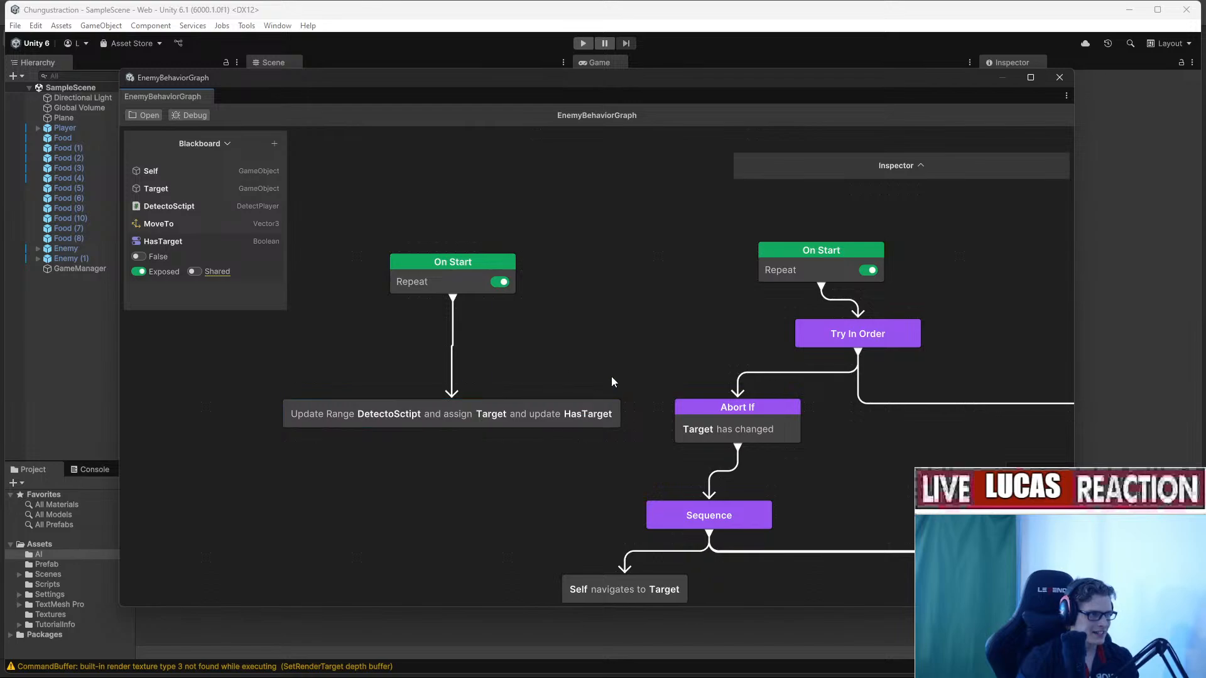
middle_drag(622, 377, 455, 380)
drag(635, 494, 696, 344)
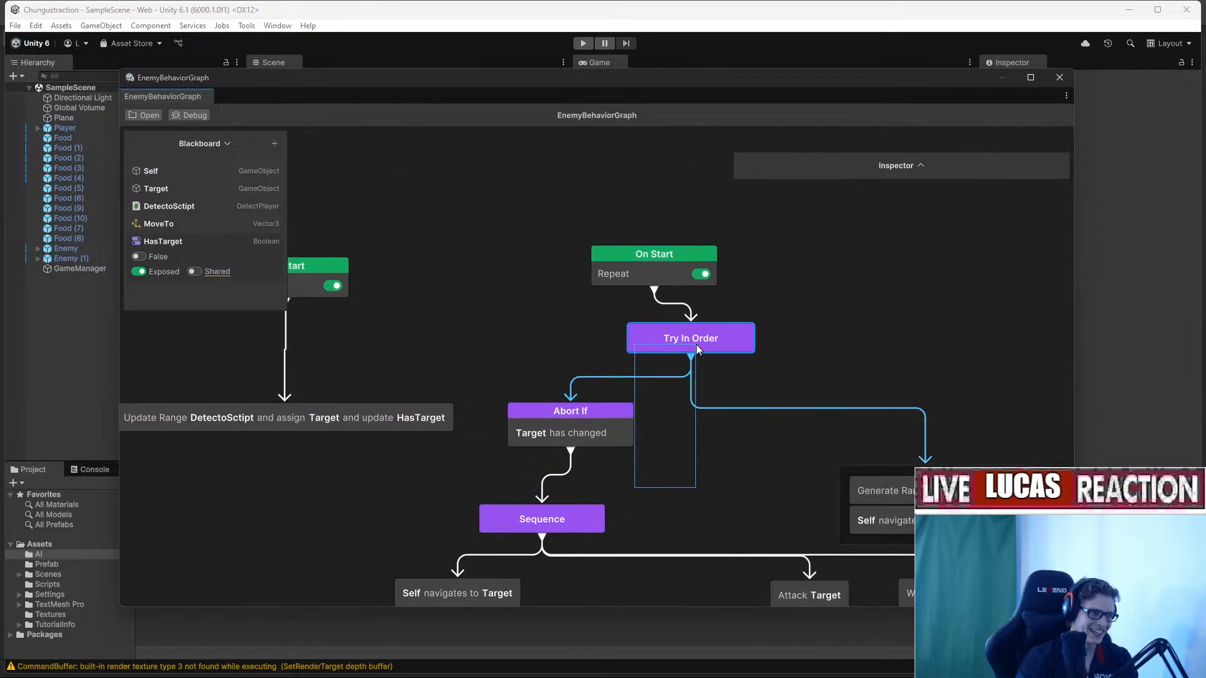
Replace the Try In Order and Abort If nodes with a new Conditional Branch node.
key(Delete)
right_click(620, 376)
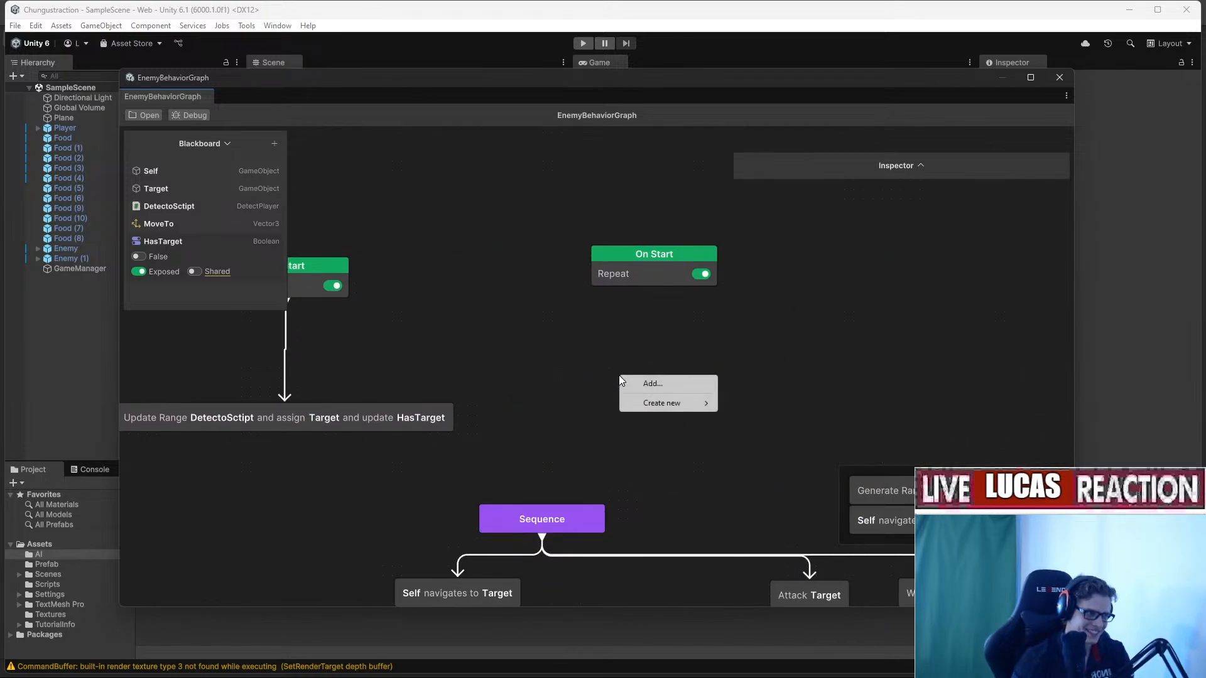
click(673, 379)
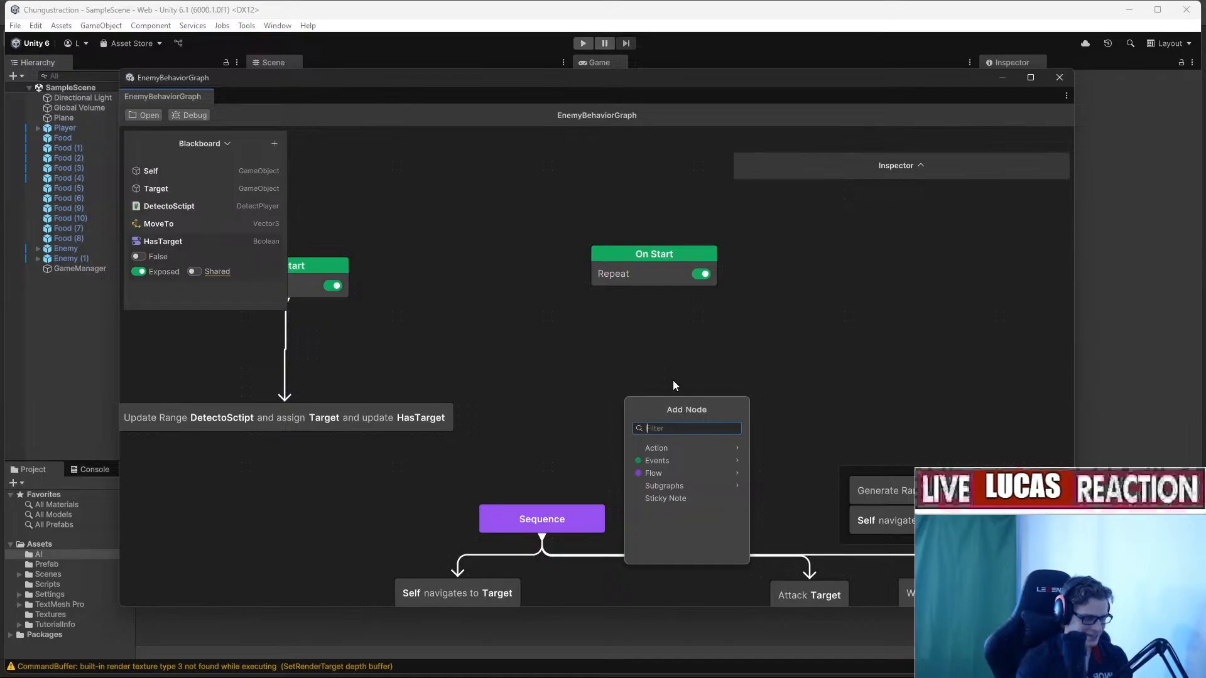
text(bran)
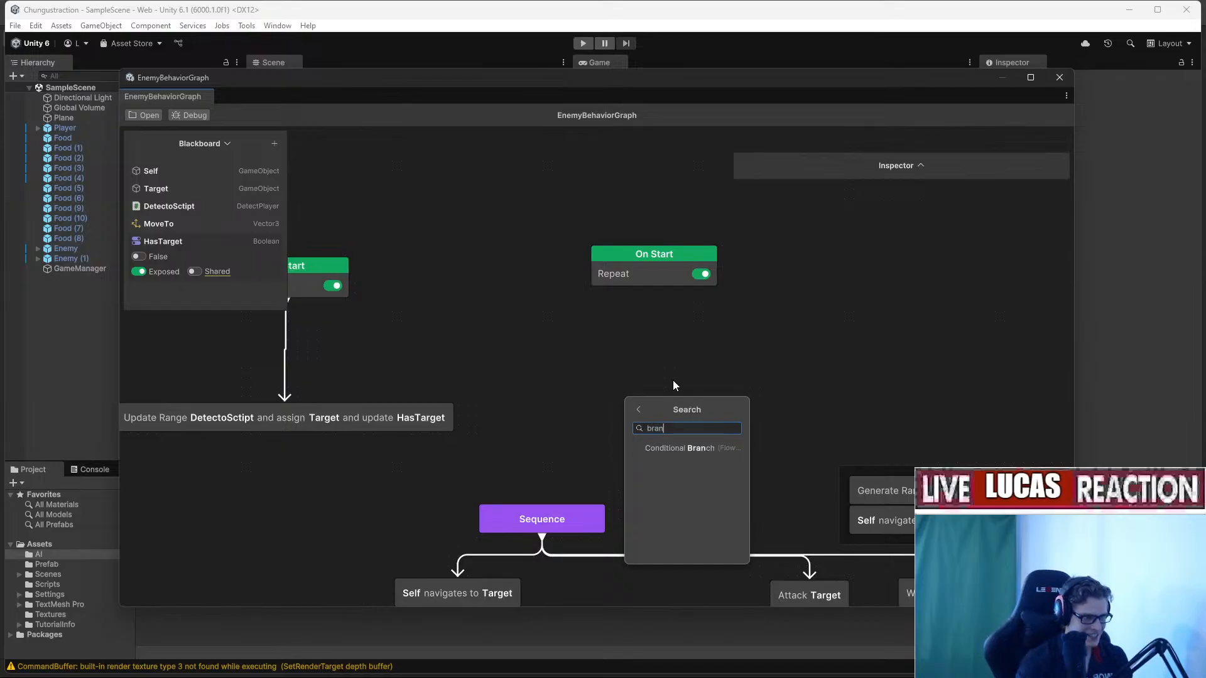
click(688, 448)
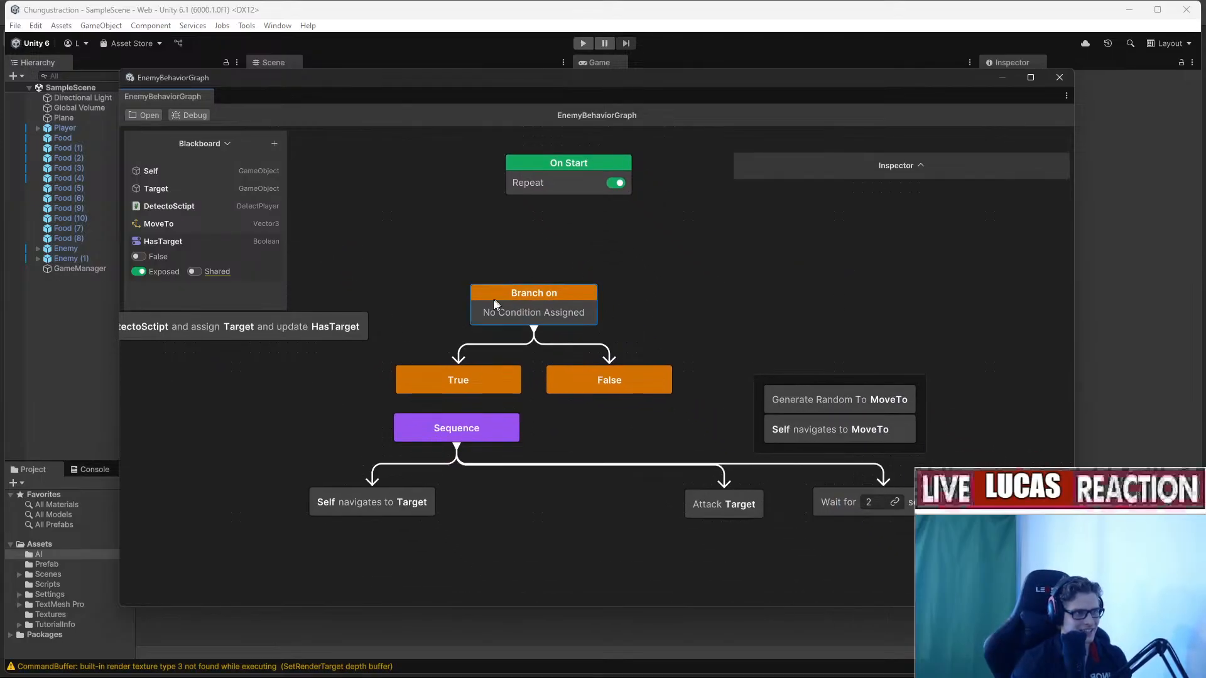
Give the branch a Variable Comparison condition that checks HasTarget.
click(905, 166)
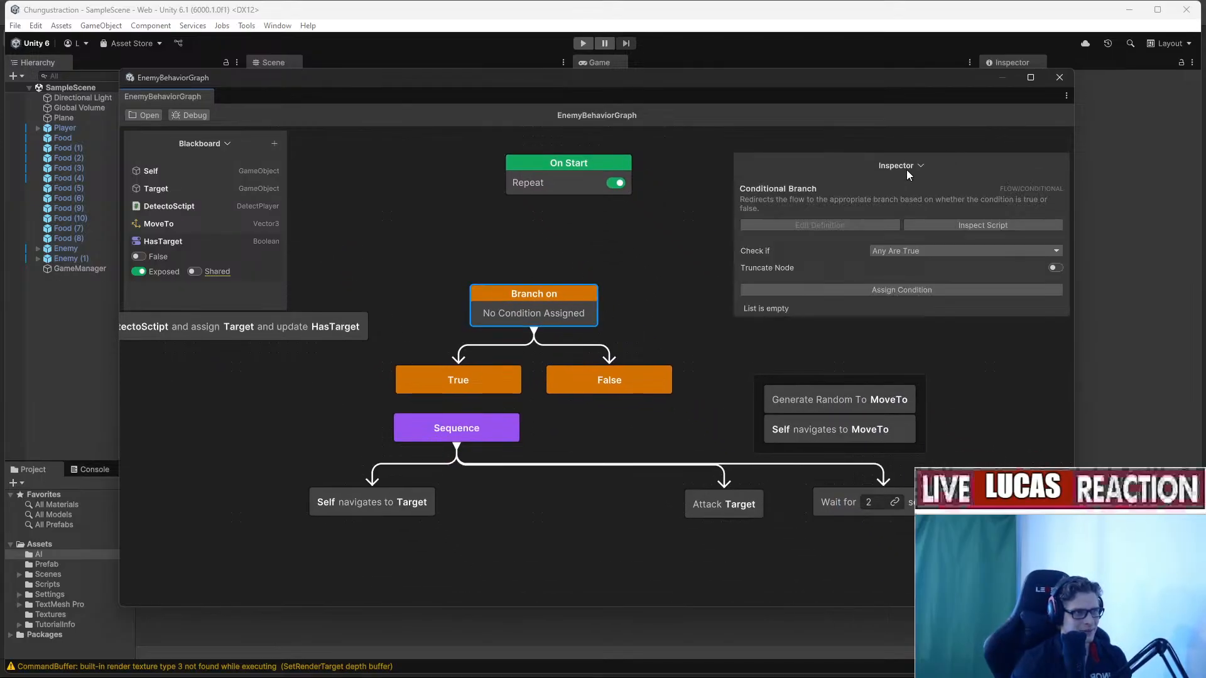
click(885, 290)
click(885, 376)
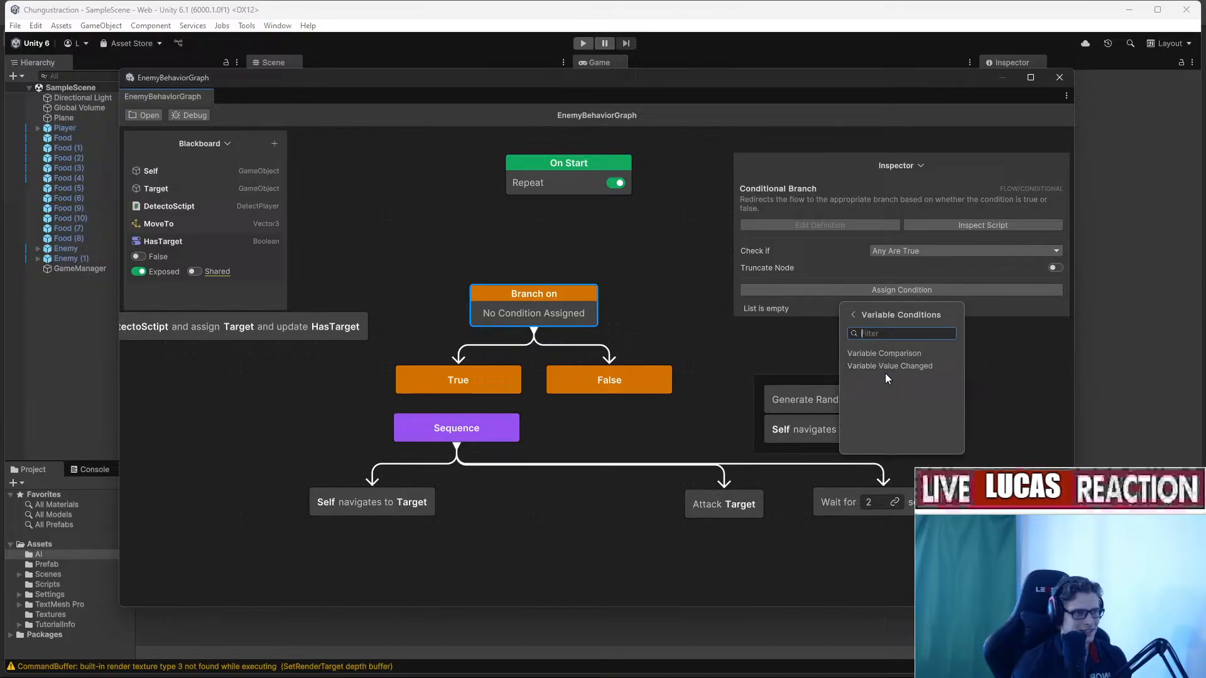
click(973, 358)
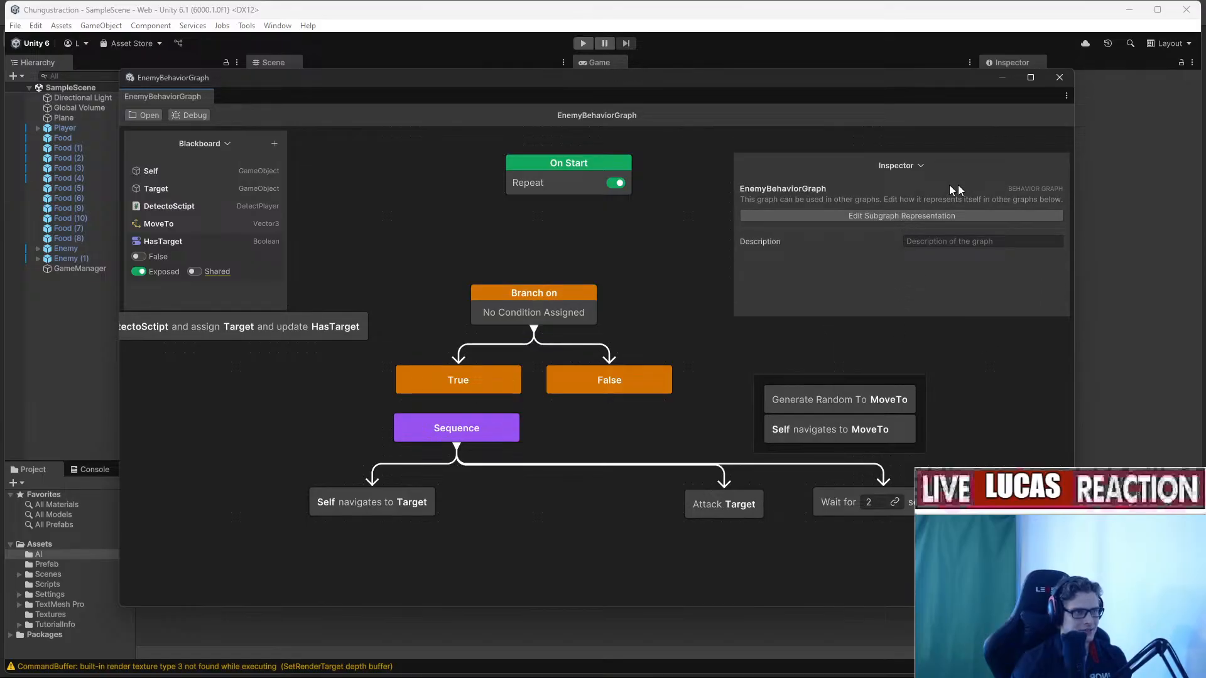
click(905, 166)
click(906, 168)
click(567, 292)
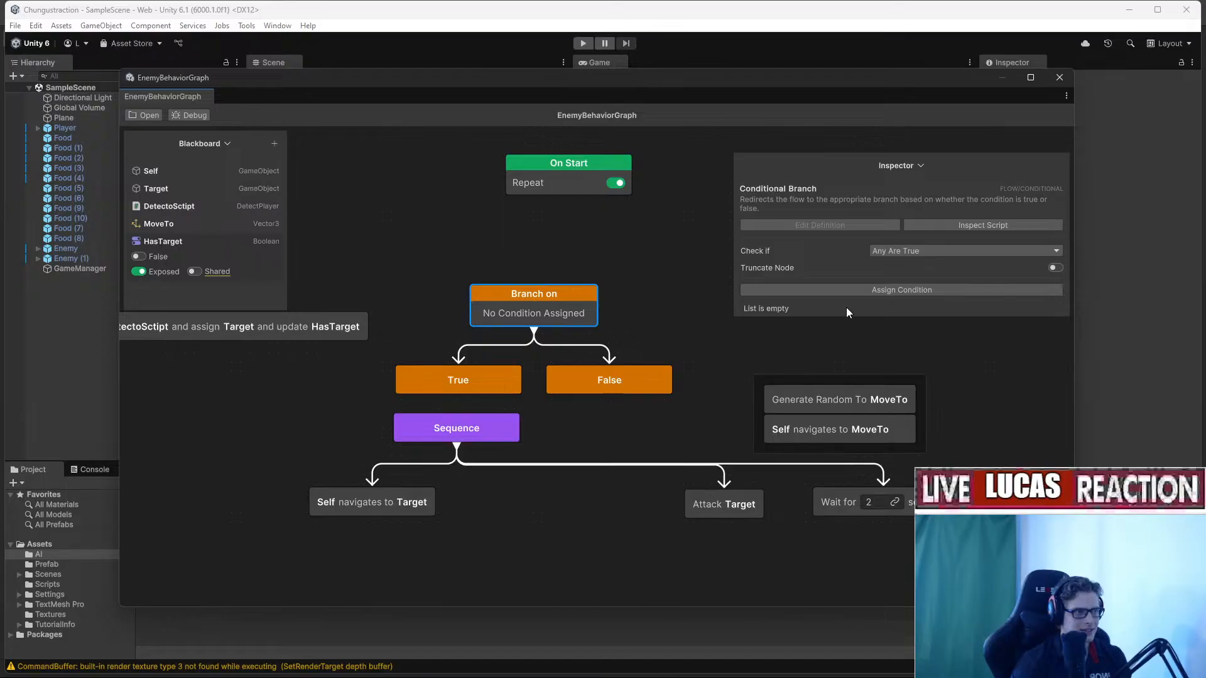
click(893, 291)
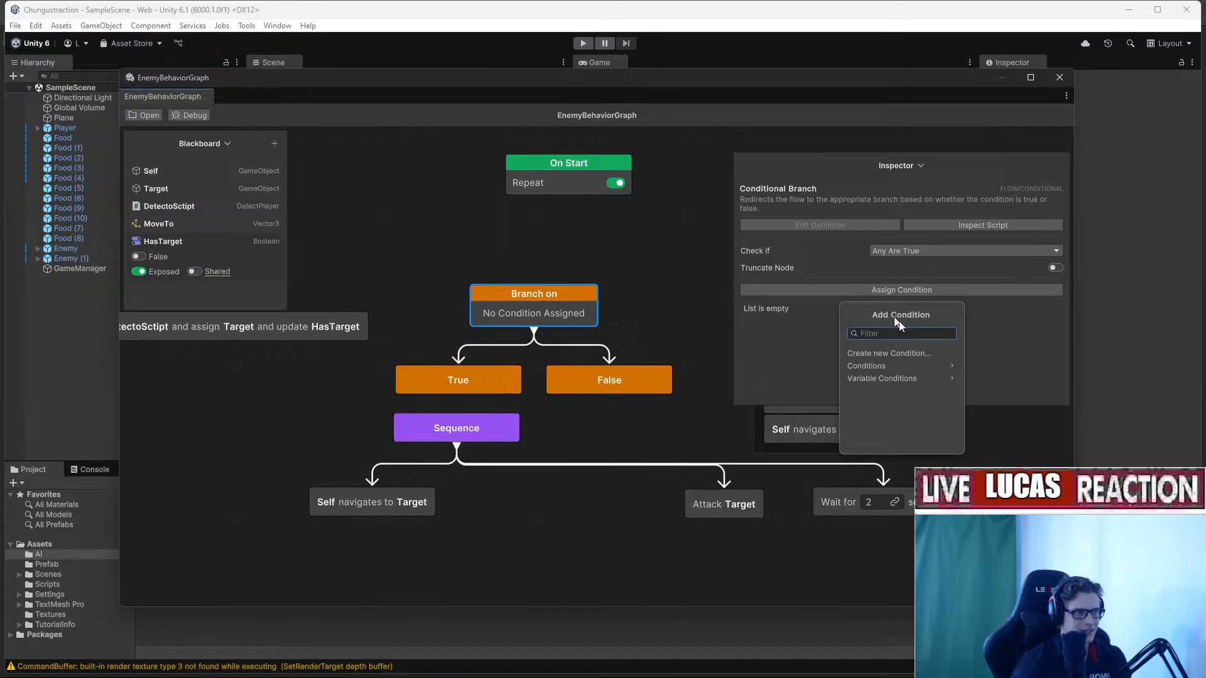
click(897, 369)
click(824, 320)
click(835, 290)
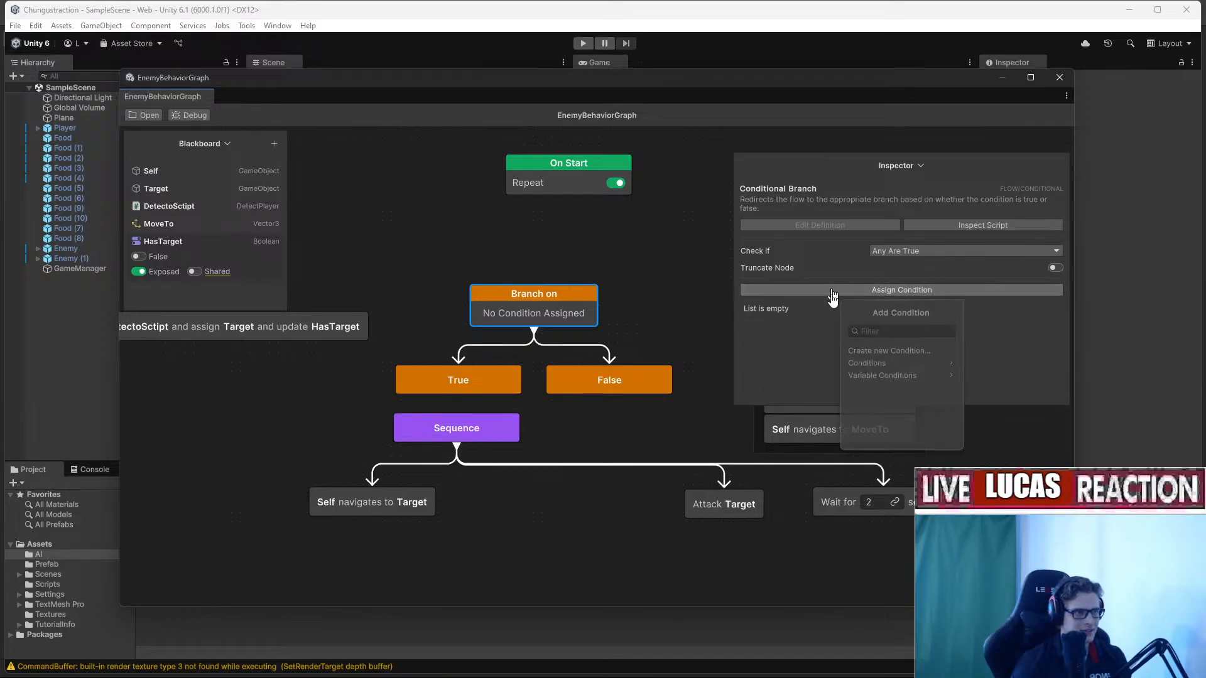
click(873, 379)
click(904, 353)
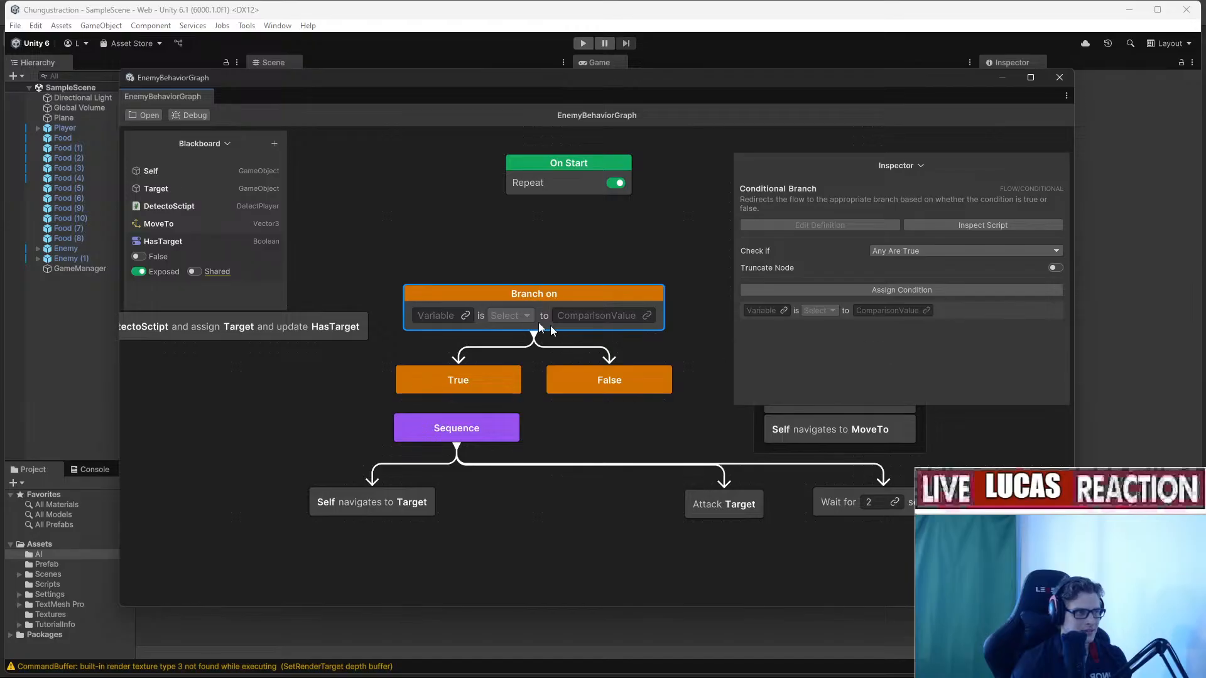
drag(495, 267, 468, 315)
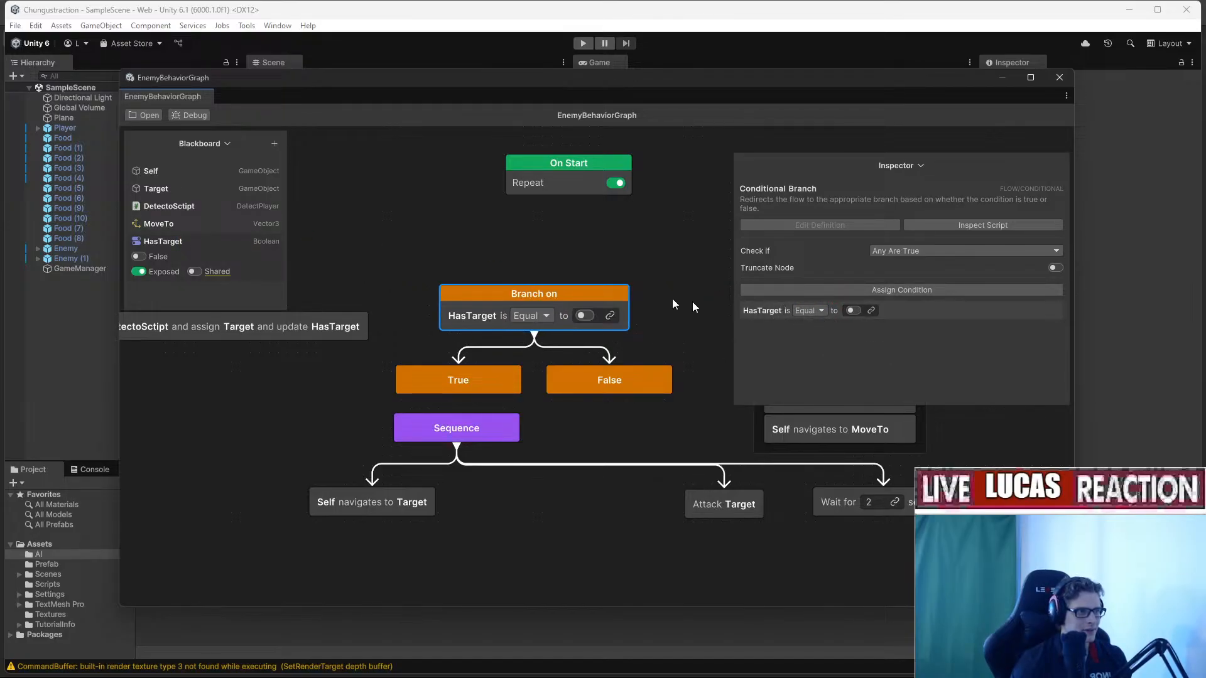
Wire On Start into the branch, compare to true, and connect True to chase, False to wander.
drag(567, 200, 585, 284)
click(611, 300)
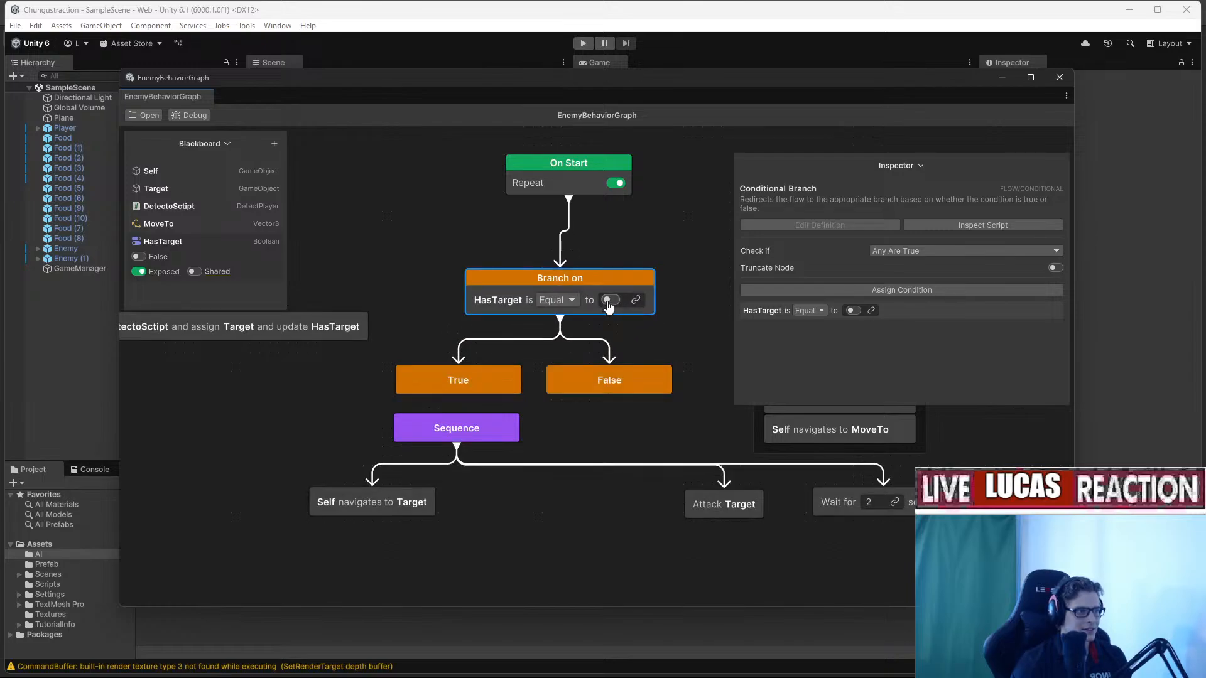
click(477, 389)
drag(459, 398, 463, 423)
middle_drag(647, 417, 534, 398)
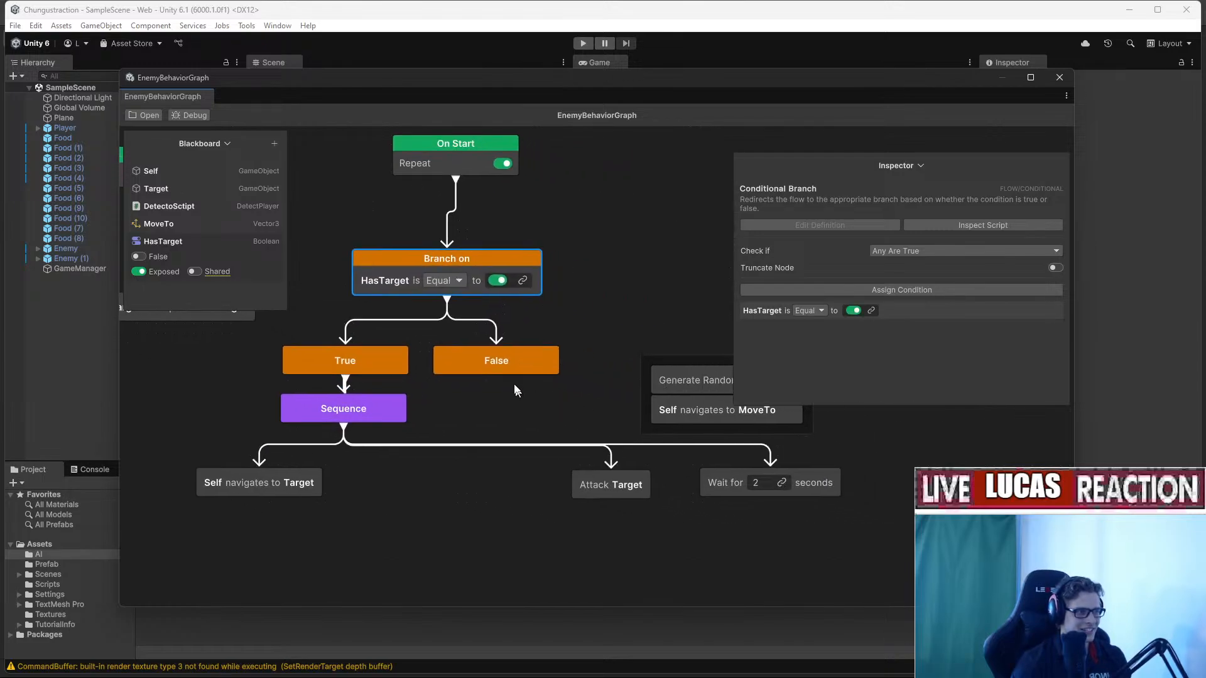
drag(496, 379, 632, 378)
Move the graph window aside to reveal the scene and press Play to test the enemy.
scroll(519, 377, down, 5)
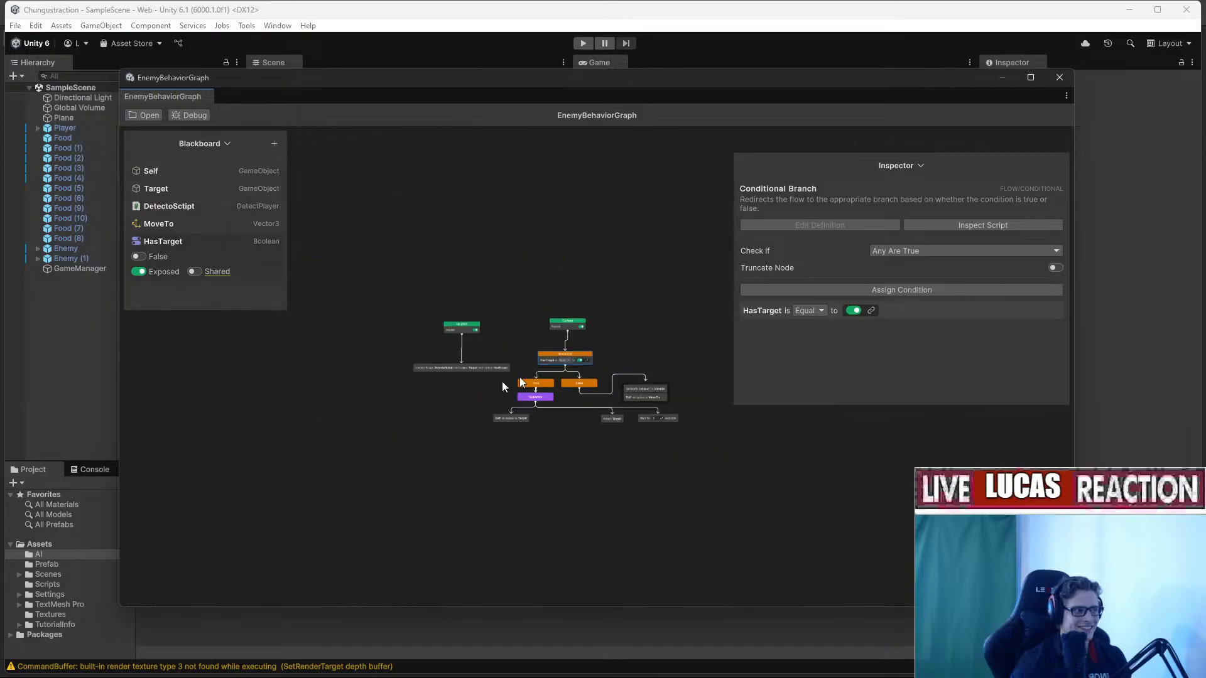
scroll(458, 380, up, 5)
scroll(520, 363, down, 5)
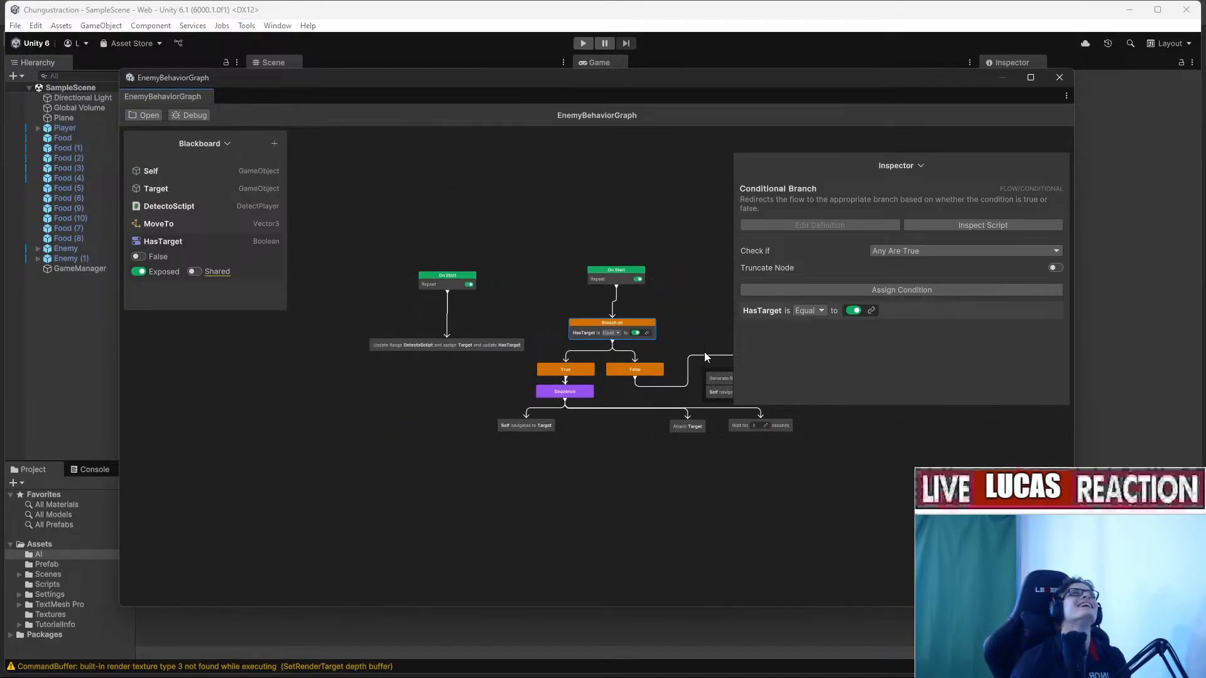
drag(608, 78, 1205, 302)
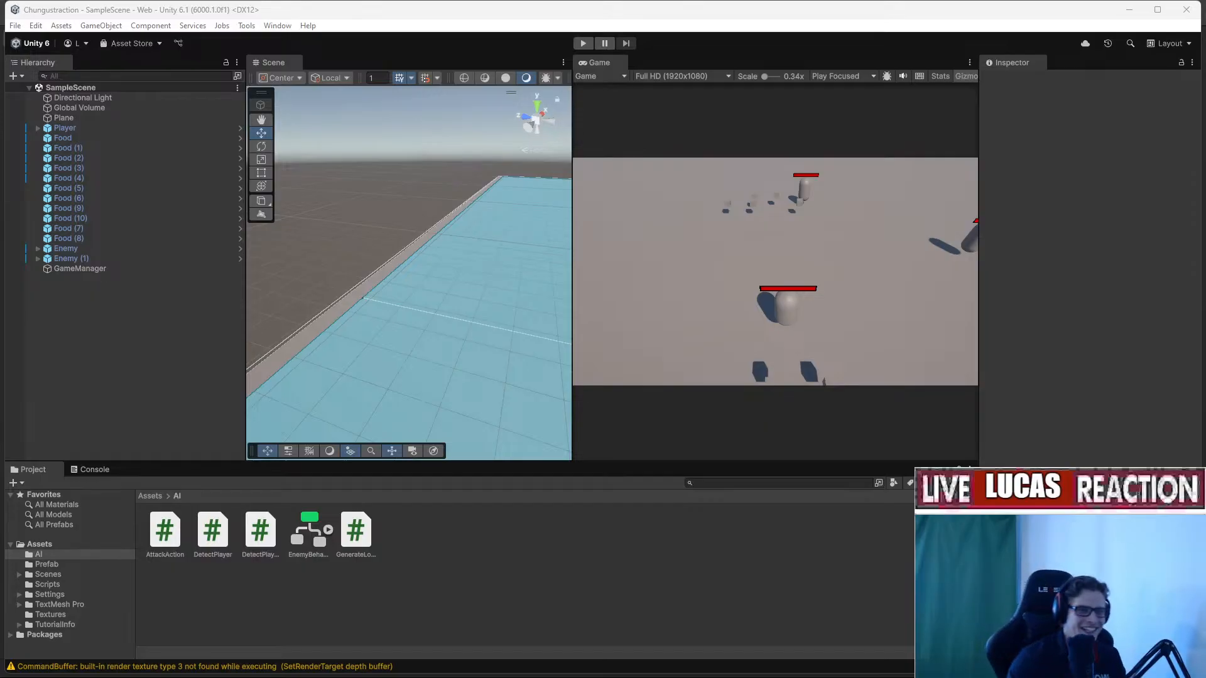
click(584, 43)
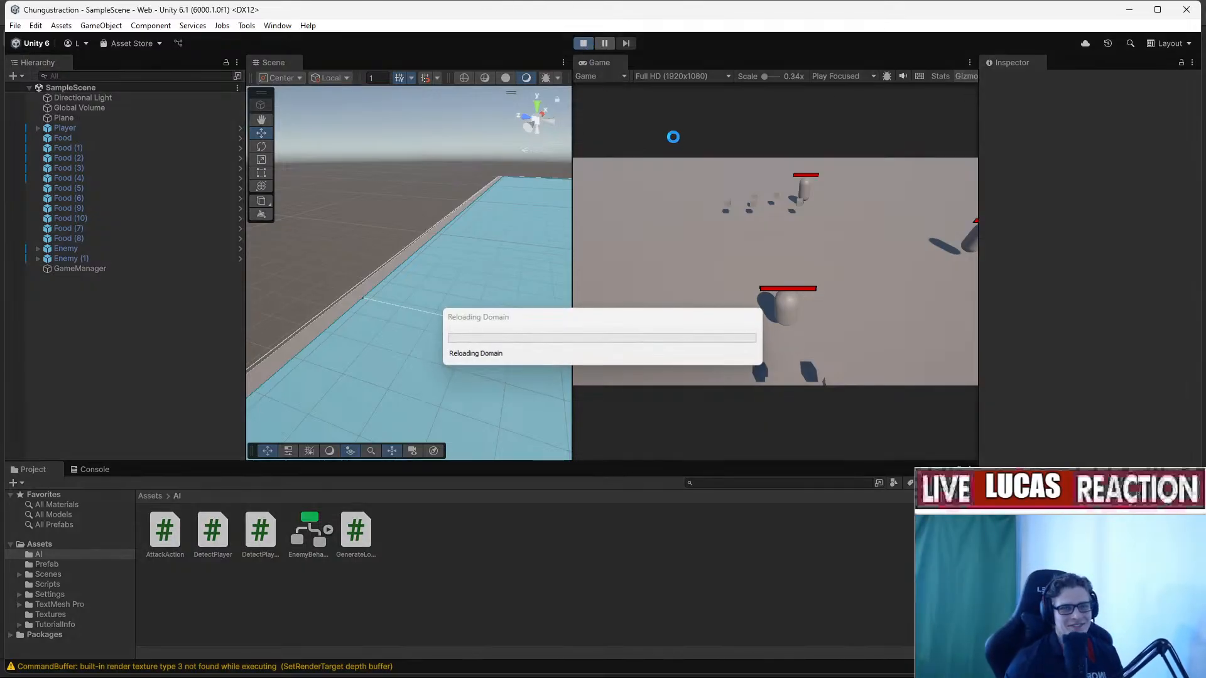
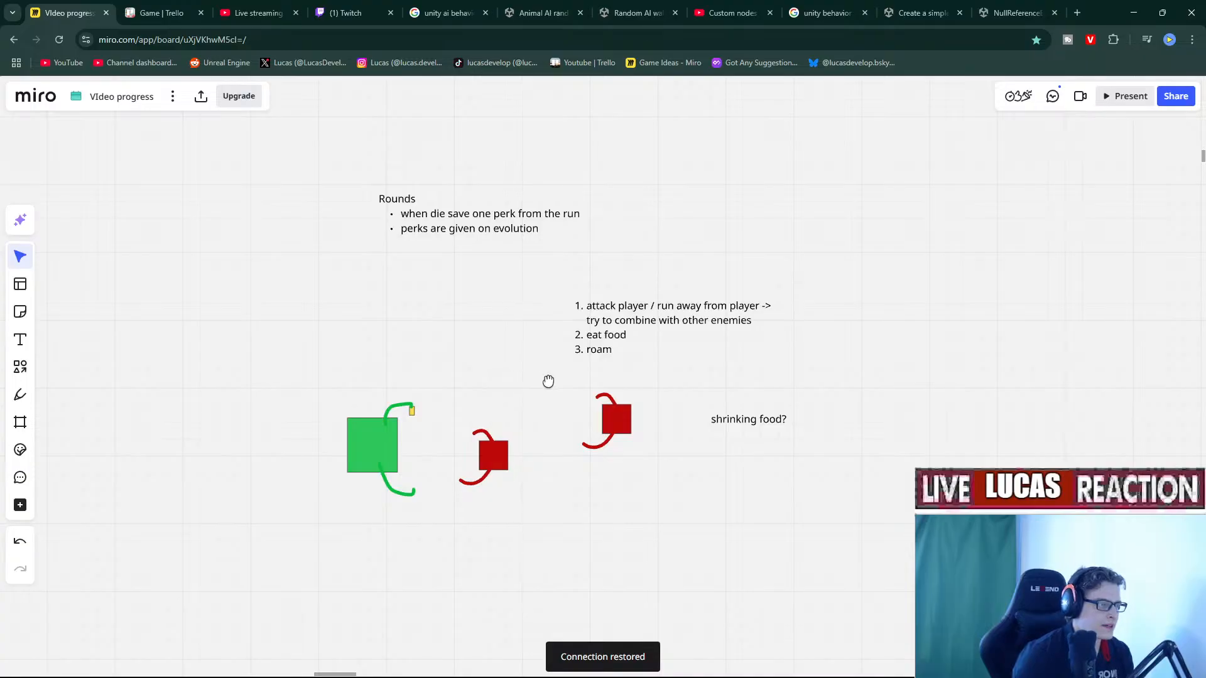
Draw a square in empty board space near the creature sketches.
right_drag(549, 382, 571, 371)
scroll(308, 353, up, 3)
right_drag(310, 351, 525, 388)
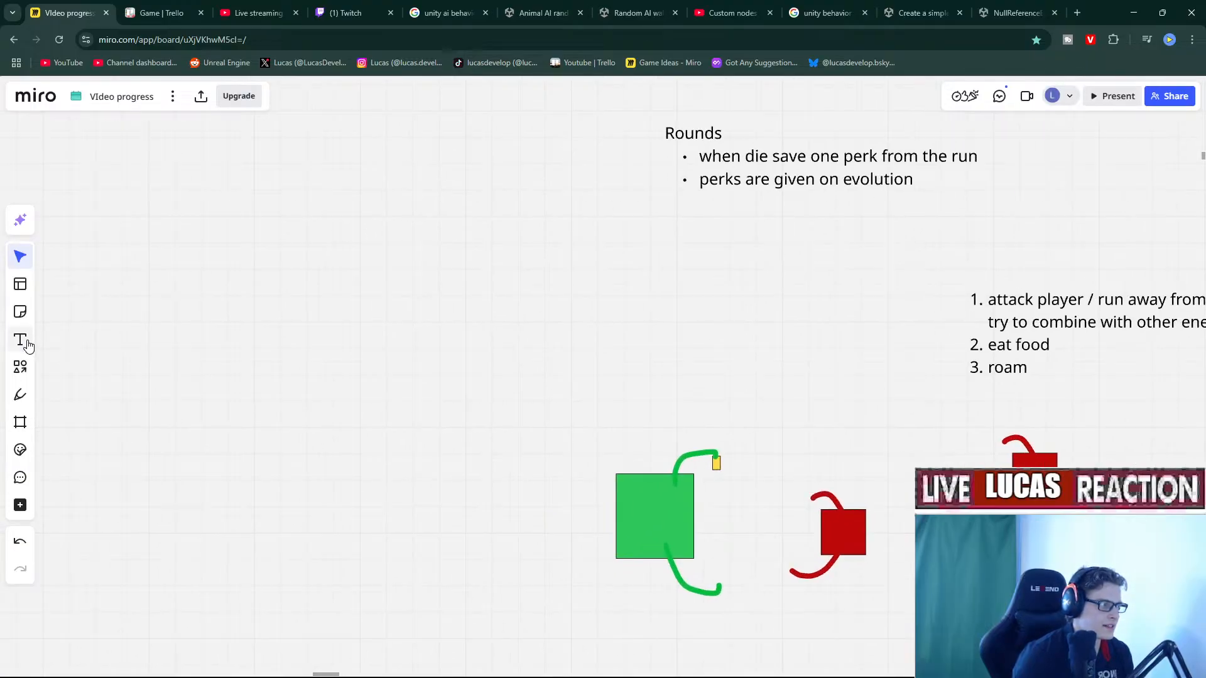
click(20, 340)
click(380, 299)
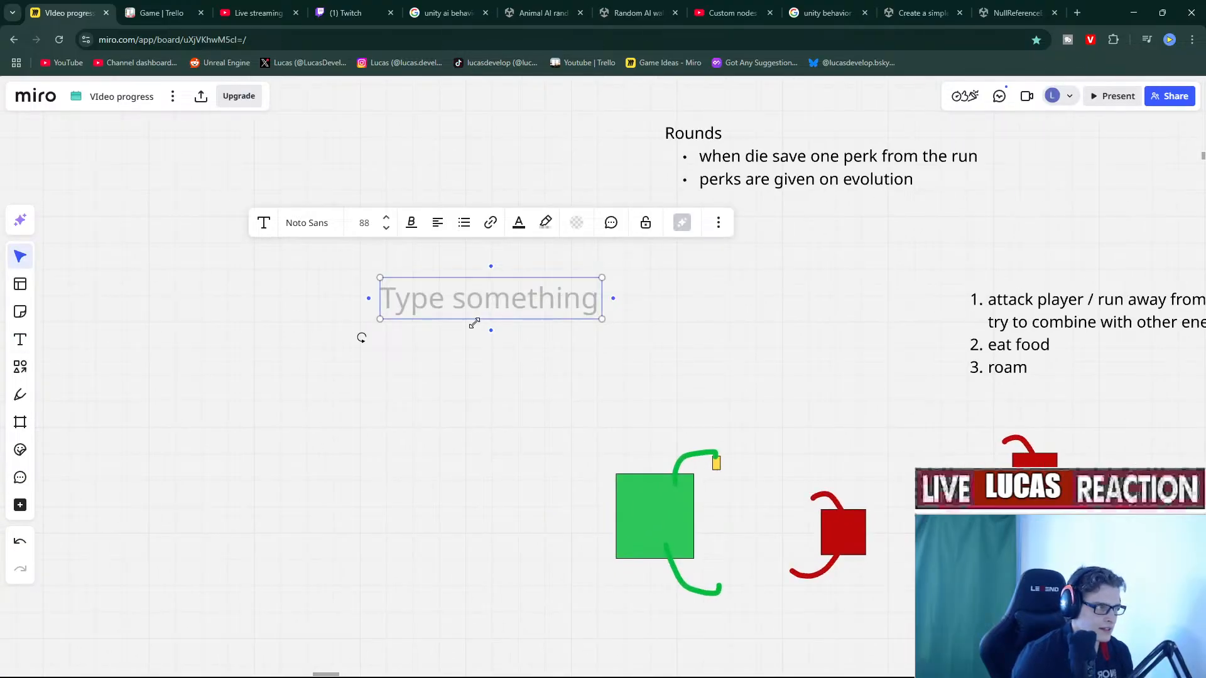
click(194, 383)
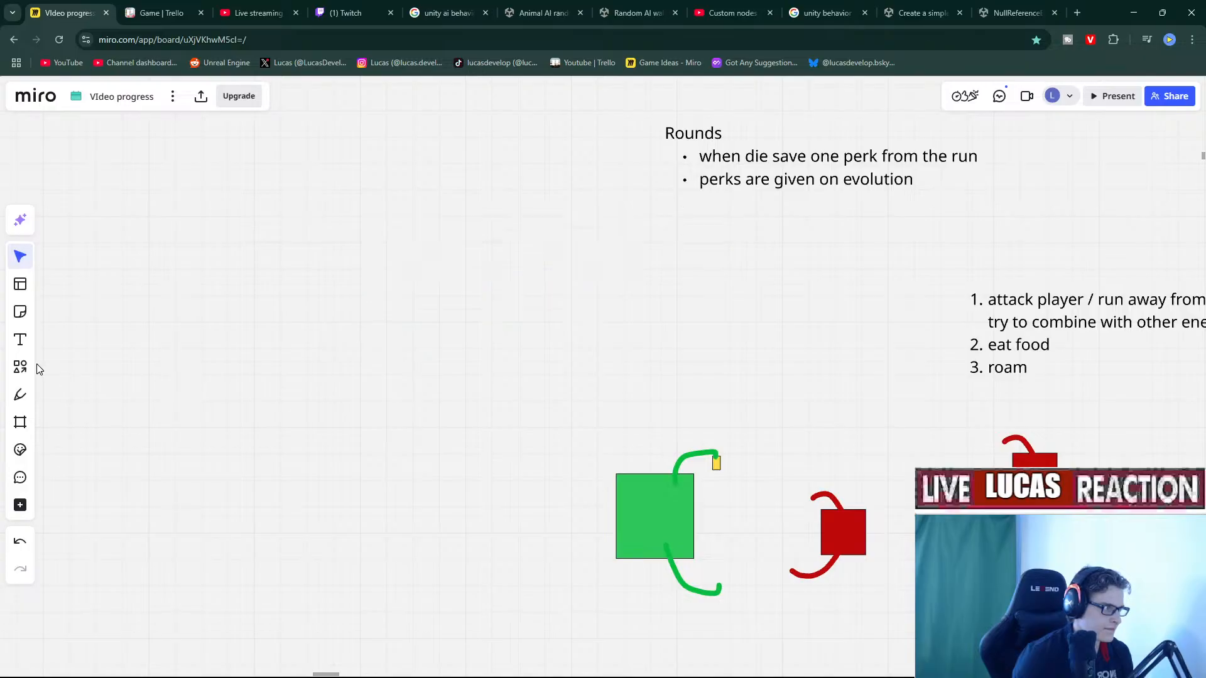
click(20, 367)
click(60, 385)
drag(310, 324, 389, 374)
Fill the square green and move it up and left.
middle_drag(504, 376, 691, 386)
click(615, 388)
click(537, 387)
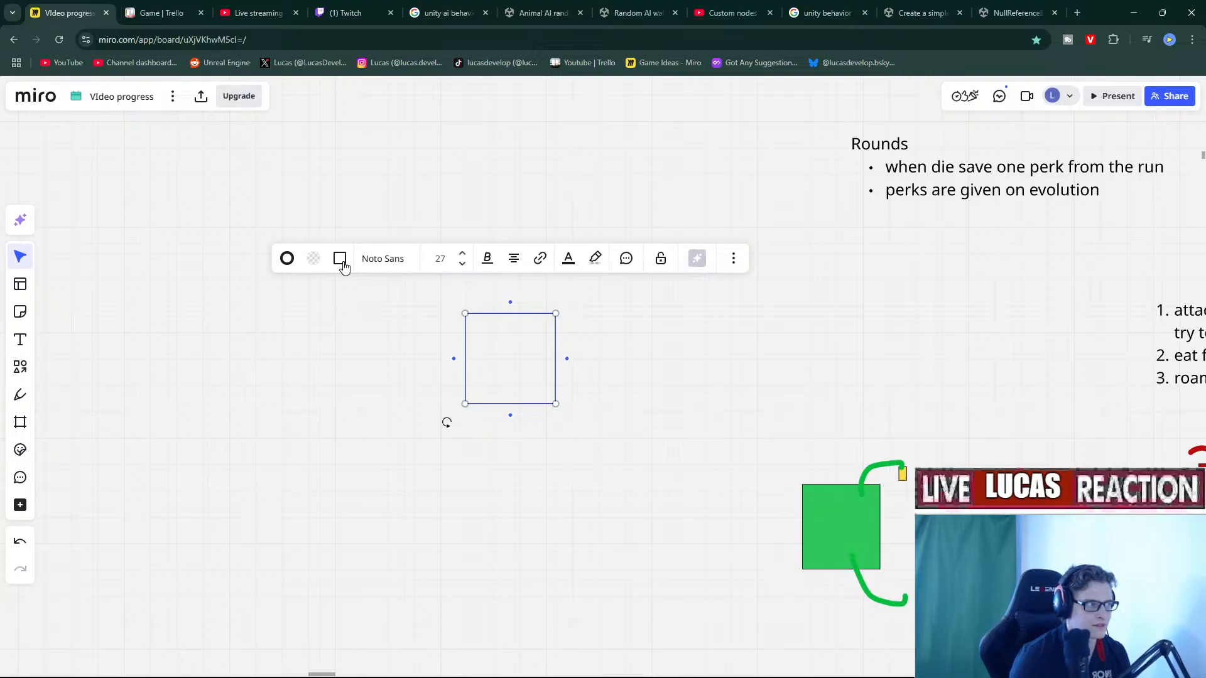
click(316, 262)
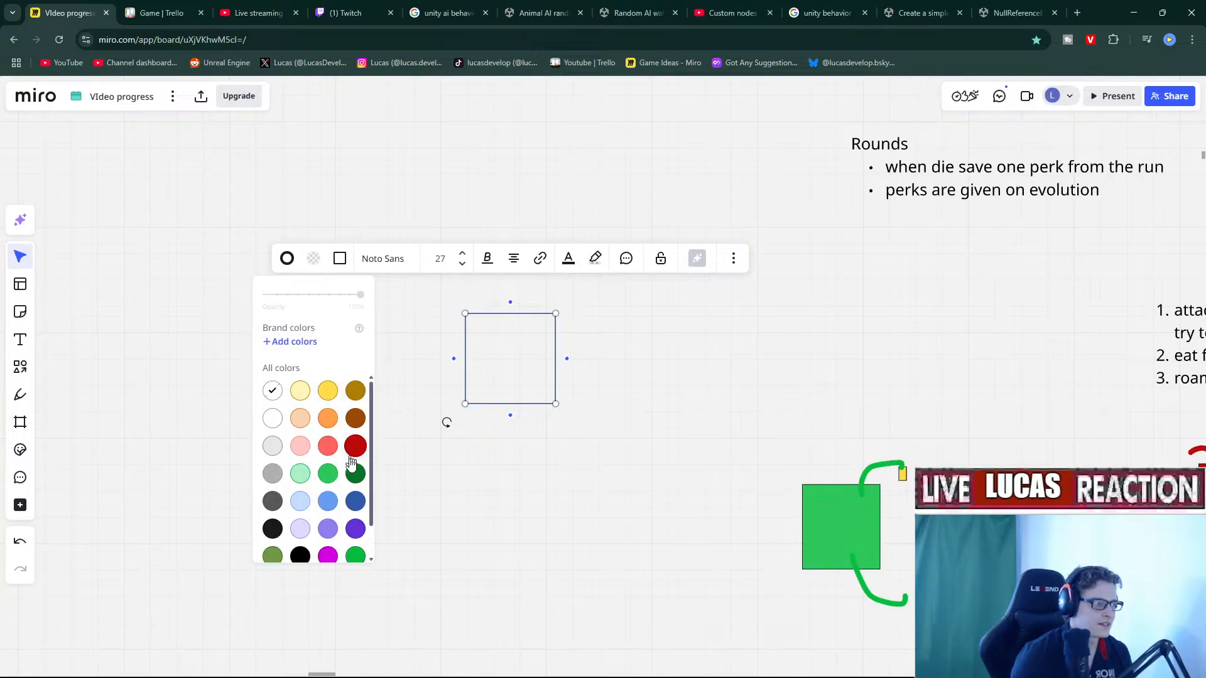
click(328, 474)
click(494, 439)
drag(495, 357, 383, 318)
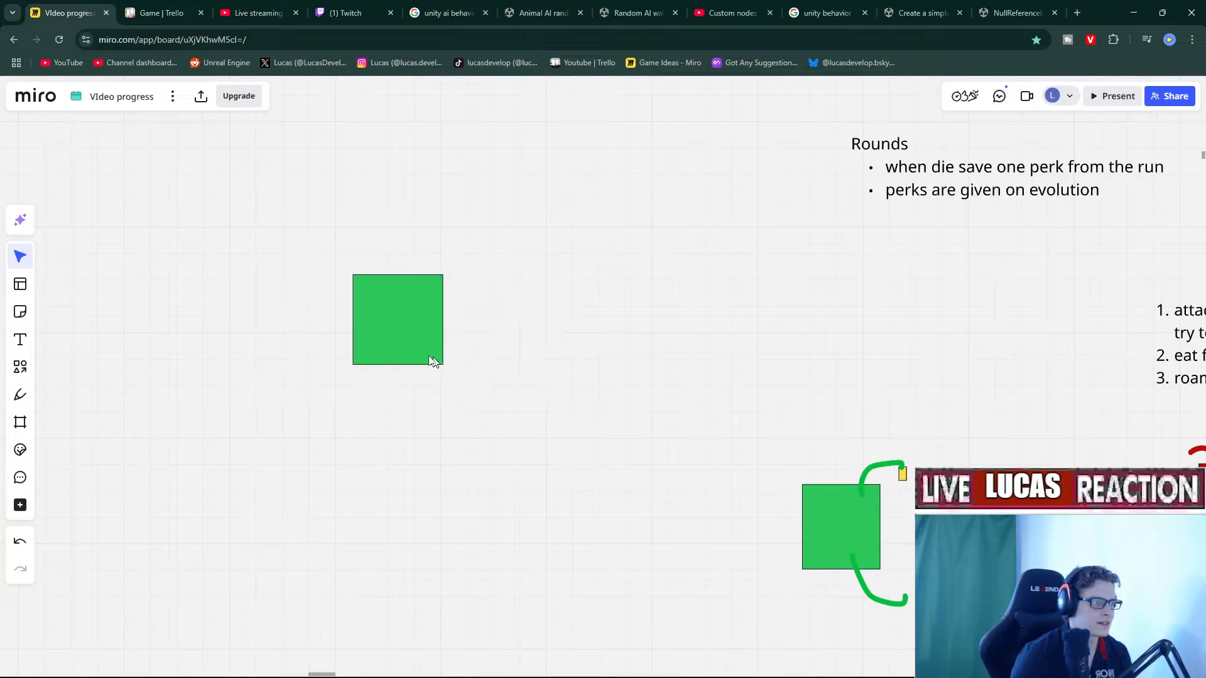
Duplicate the green square to its right and recolour the copy yellow.
key(ctrl+c)
key(ctrl+v)
drag(521, 338, 539, 322)
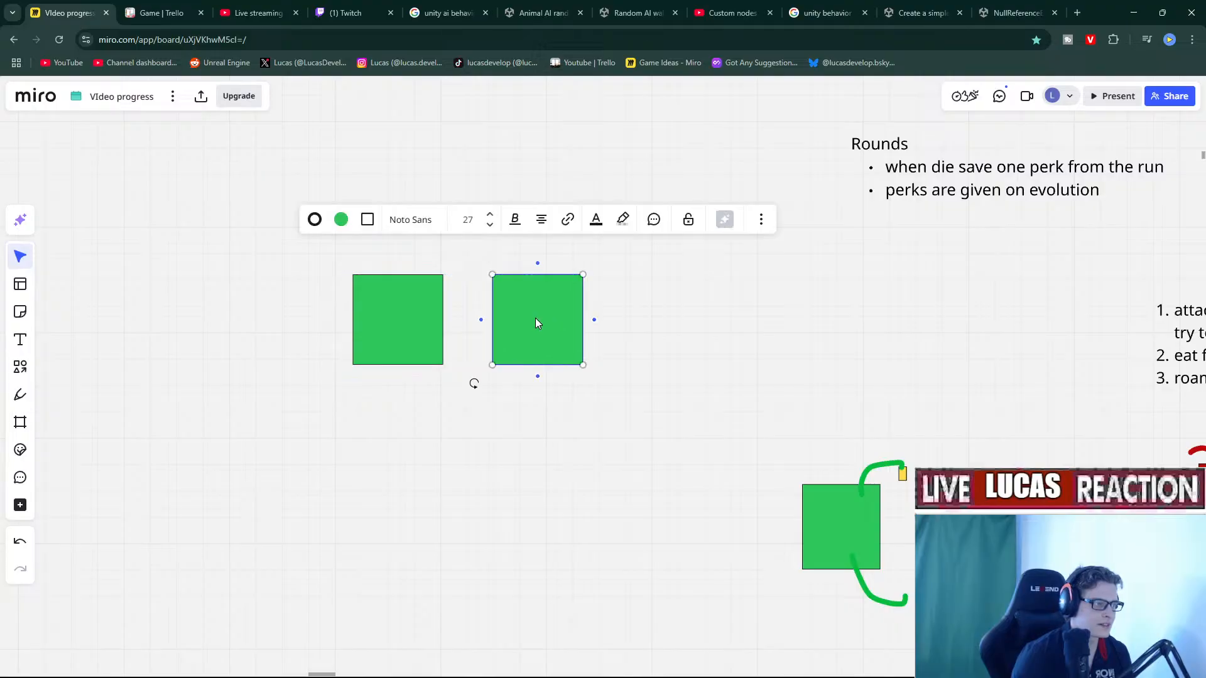
click(341, 219)
click(355, 353)
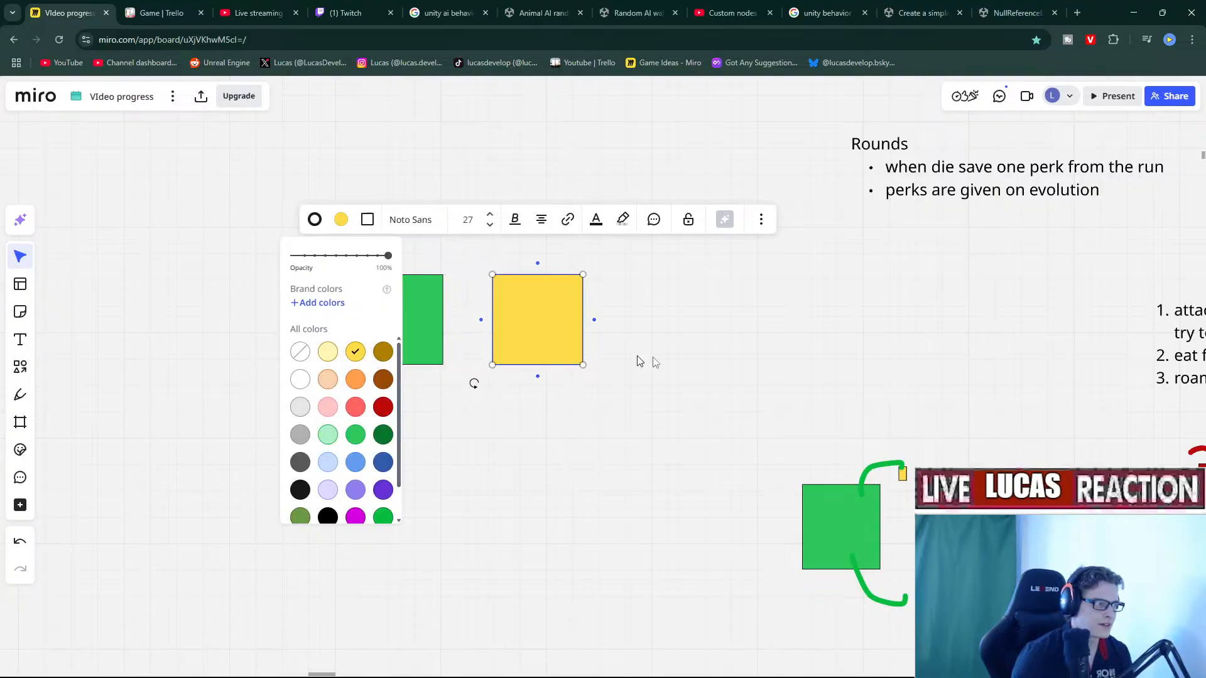
click(639, 358)
Duplicate the yellow square to its right and recolour the copy red.
click(546, 312)
key(ctrl+c)
key(ctrl+v)
drag(648, 315, 659, 323)
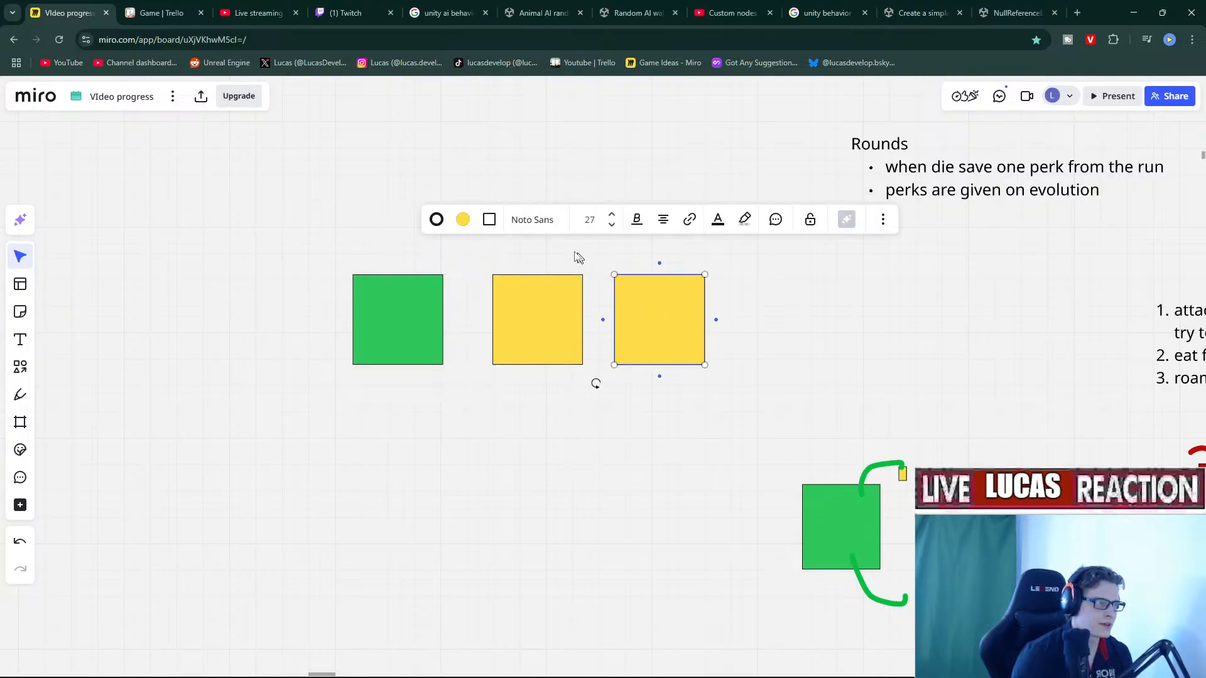
click(463, 219)
click(505, 407)
click(799, 416)
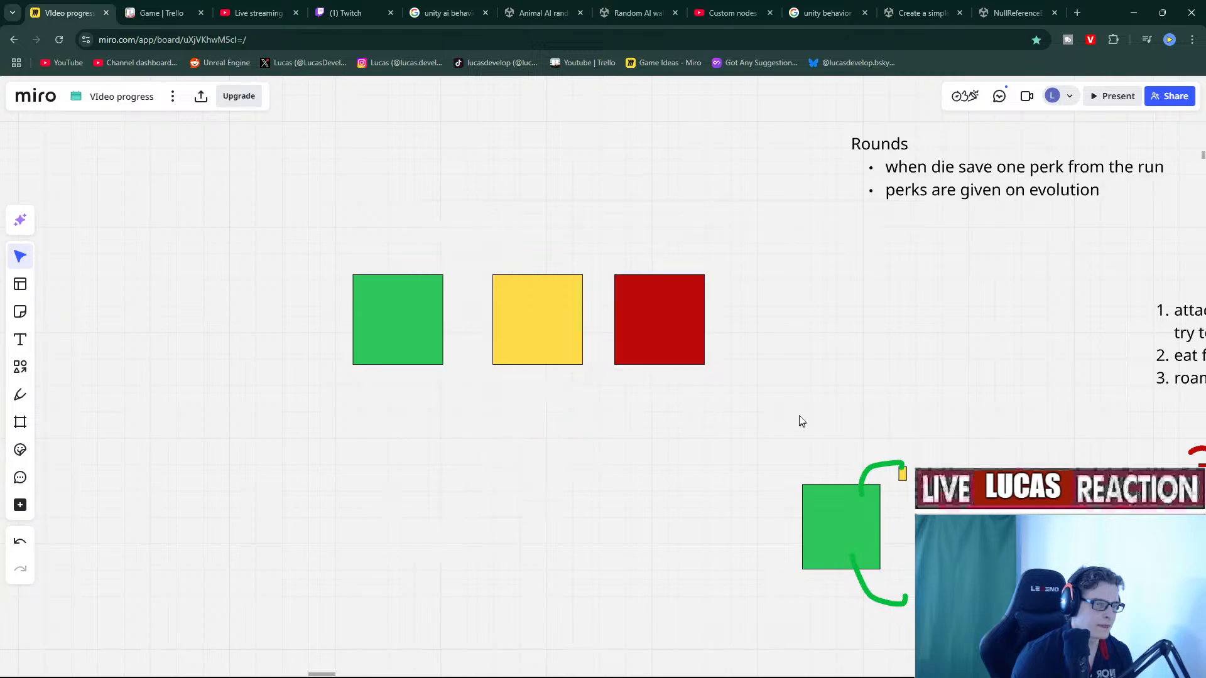
Copy the red creature drawing and paste it above the new squares.
middle_drag(799, 416, 656, 390)
drag(833, 427, 931, 590)
key(ctrl+c)
middle_drag(568, 420, 741, 578)
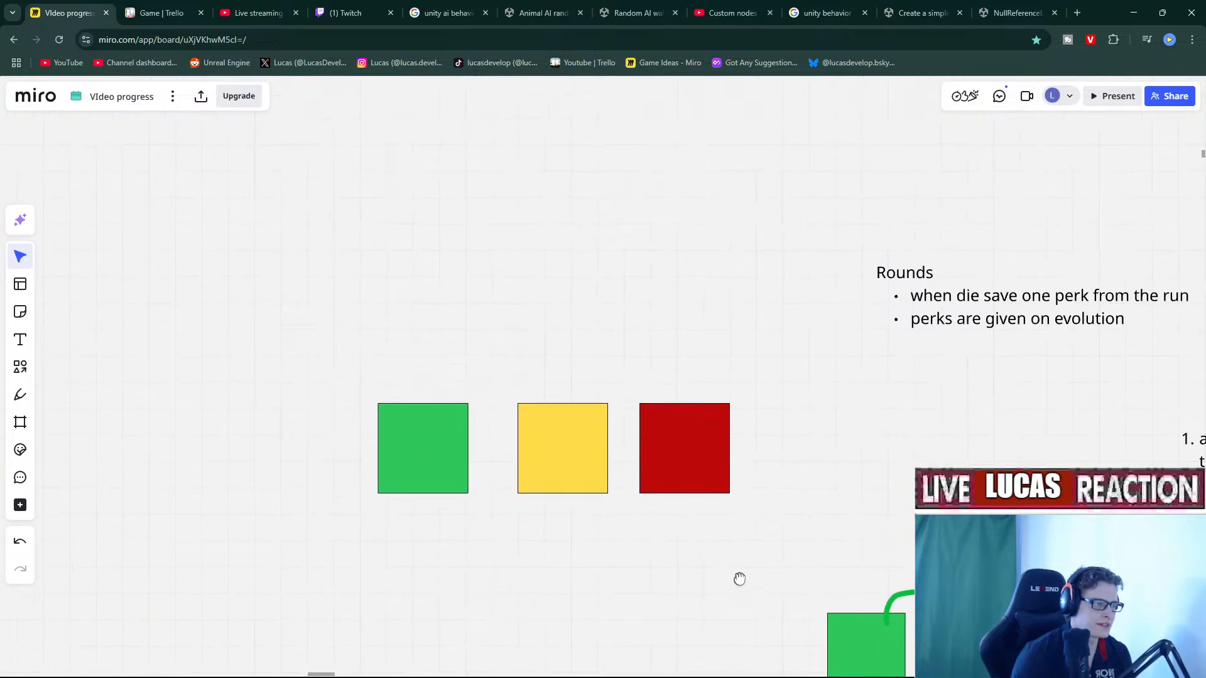
key(ctrl+v)
middle_drag(697, 387, 745, 250)
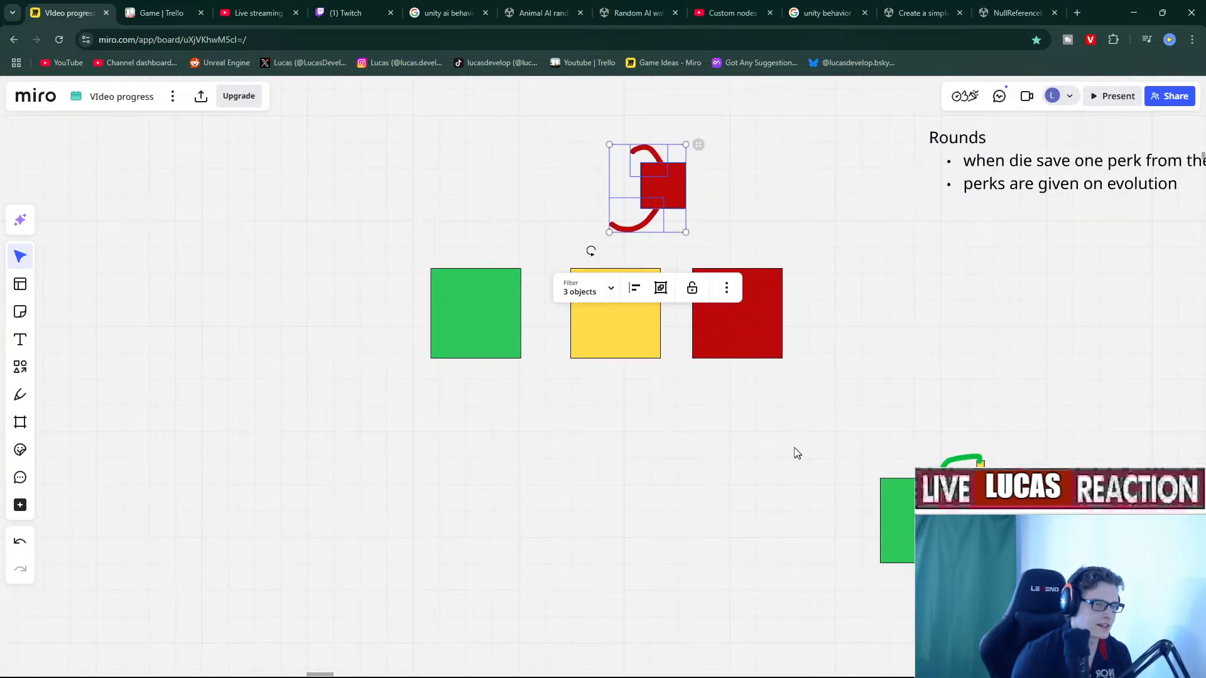
Copy and paste the green creature drawing beside the squares.
drag(793, 447, 949, 621)
key(ctrl+c)
key(ctrl+v)
drag(565, 468, 591, 467)
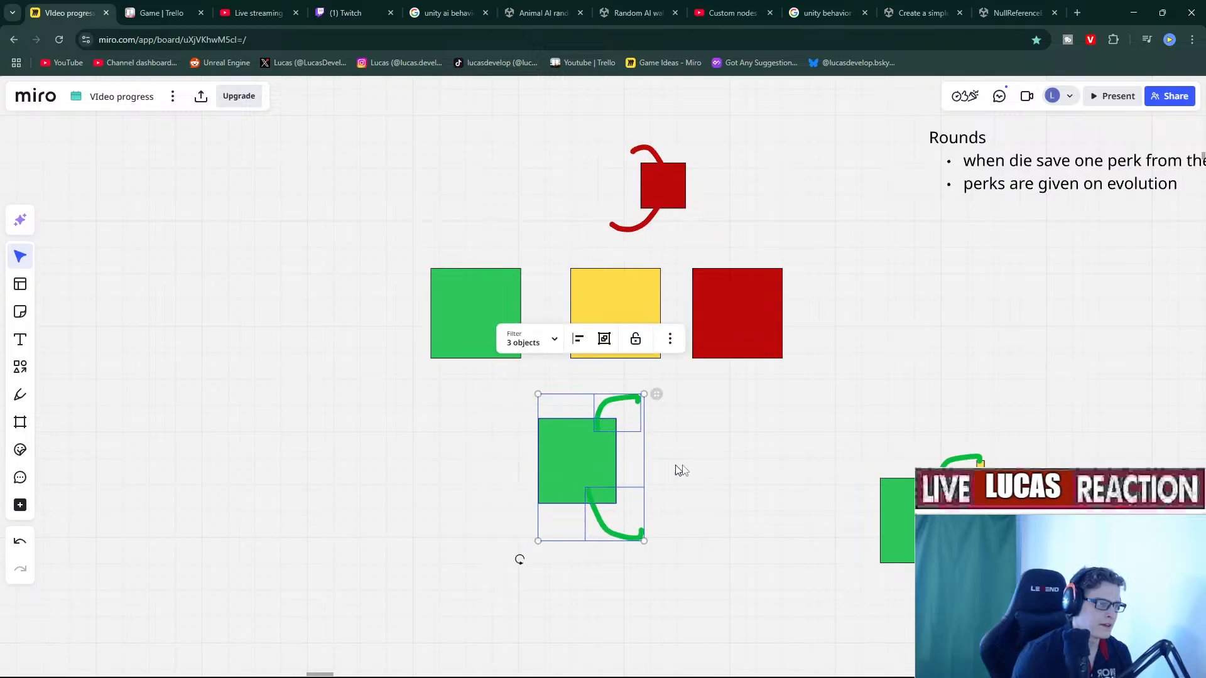
click(762, 467)
middle_drag(758, 470, 748, 545)
Line up the green, yellow and red squares in a row at the top.
drag(628, 396, 653, 154)
drag(485, 426, 481, 212)
drag(742, 430, 789, 201)
Label the green square 'Roming', correcting the initial misspelling.
double_click(481, 192)
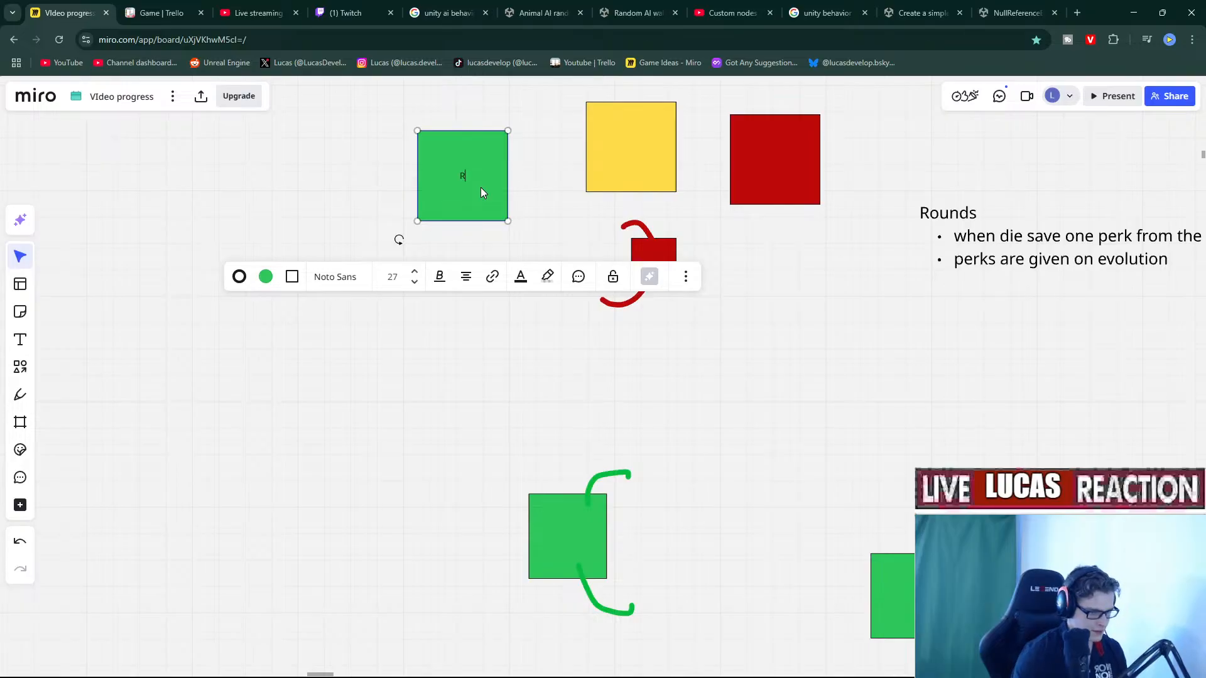
text(Romaing)
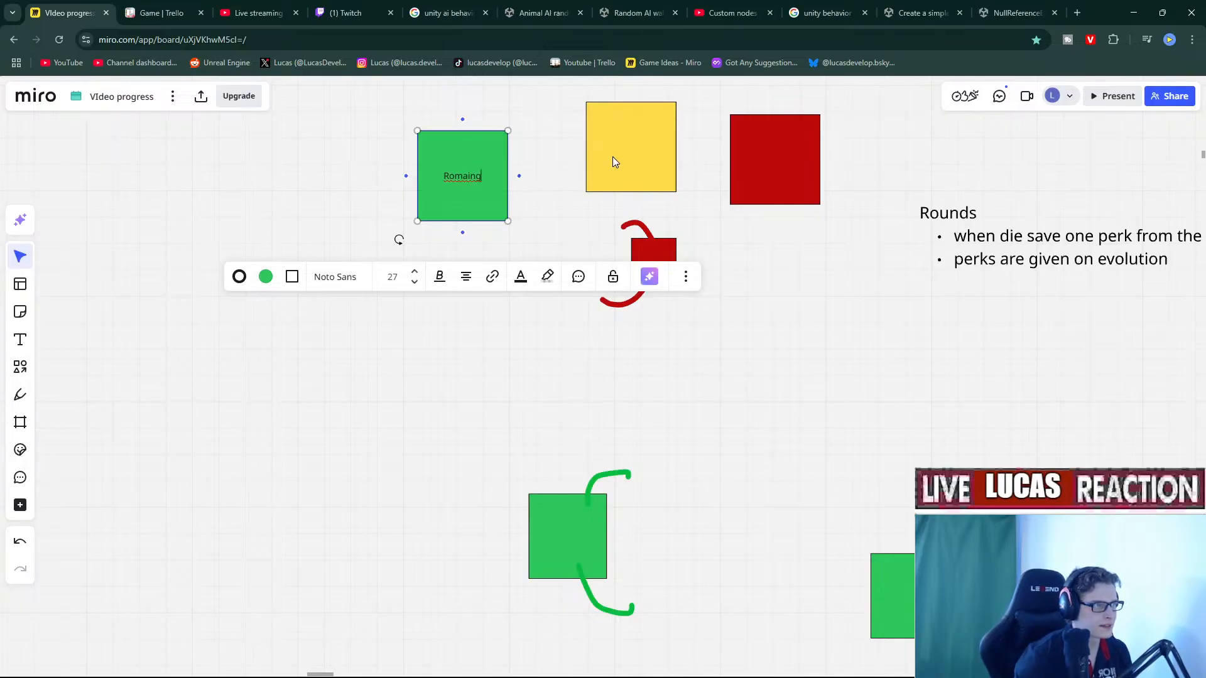
double_click(613, 162)
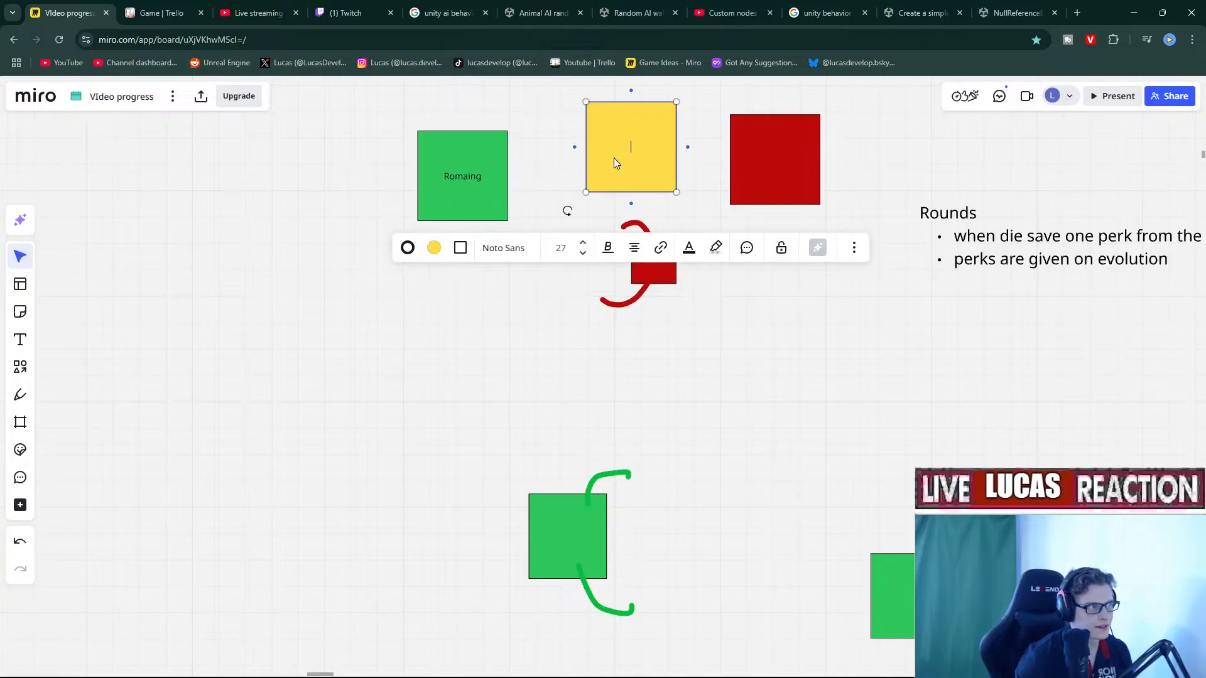
click(491, 176)
click(489, 176)
text(Ro)
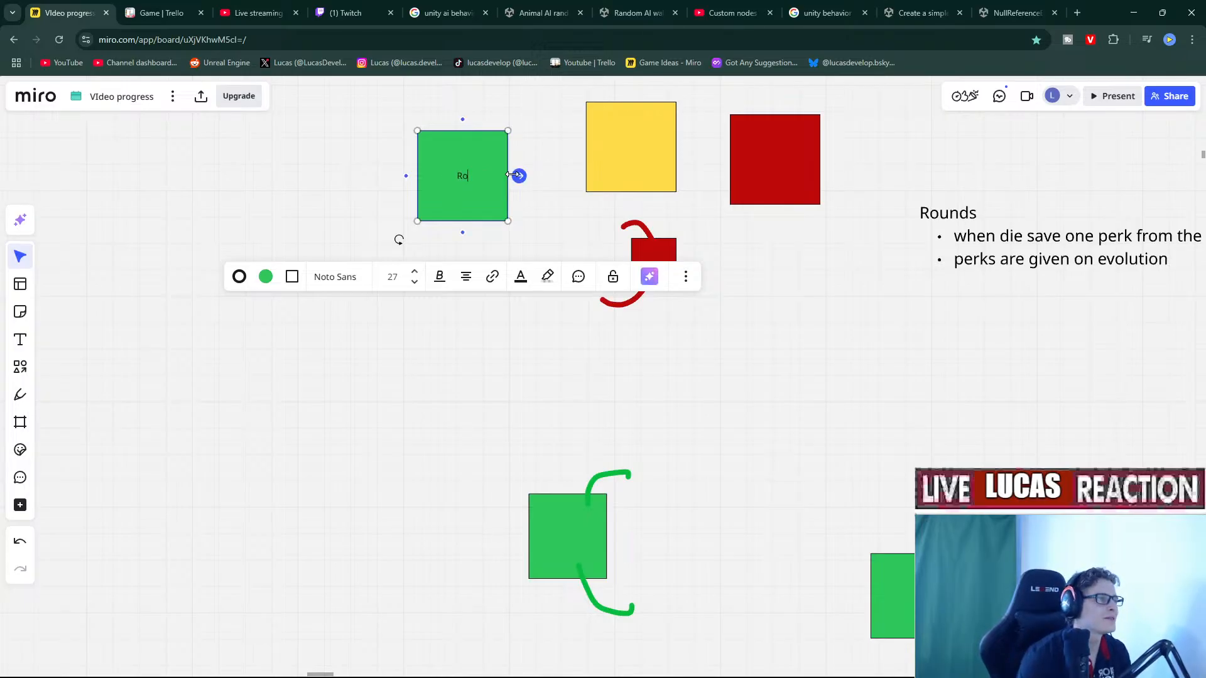
text(ming)
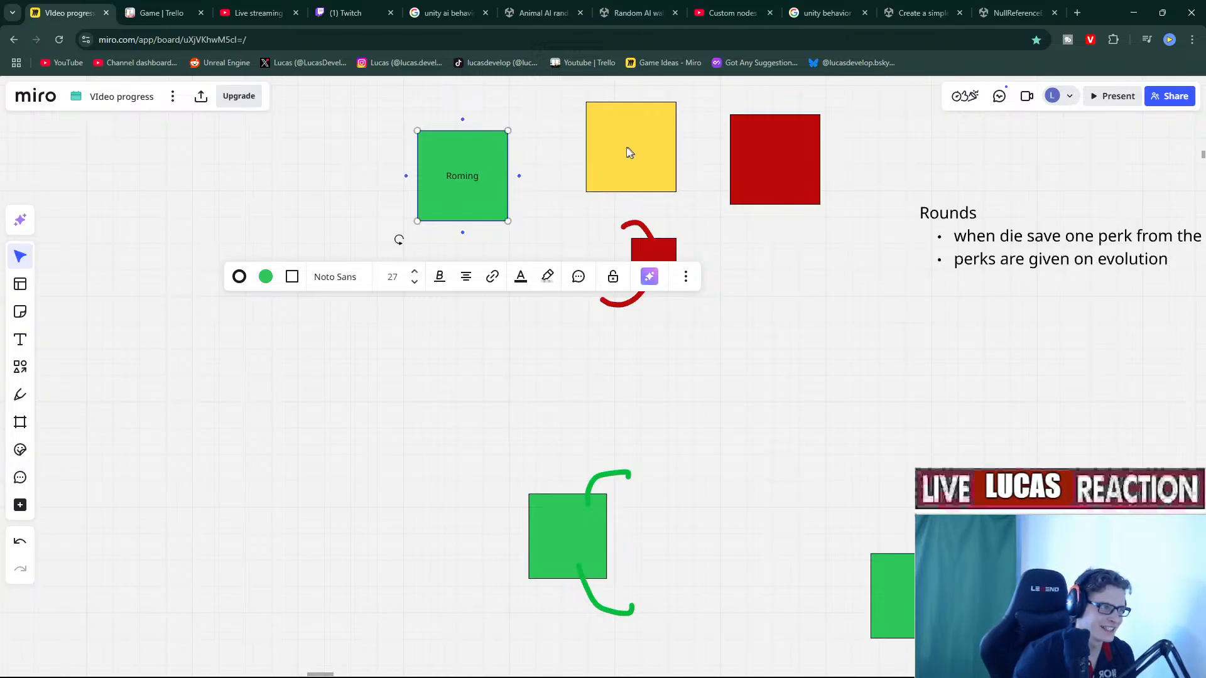
Label the yellow square 'Attack player' and the red one 'Flee for player/Combine with other enemy'.
click(649, 156)
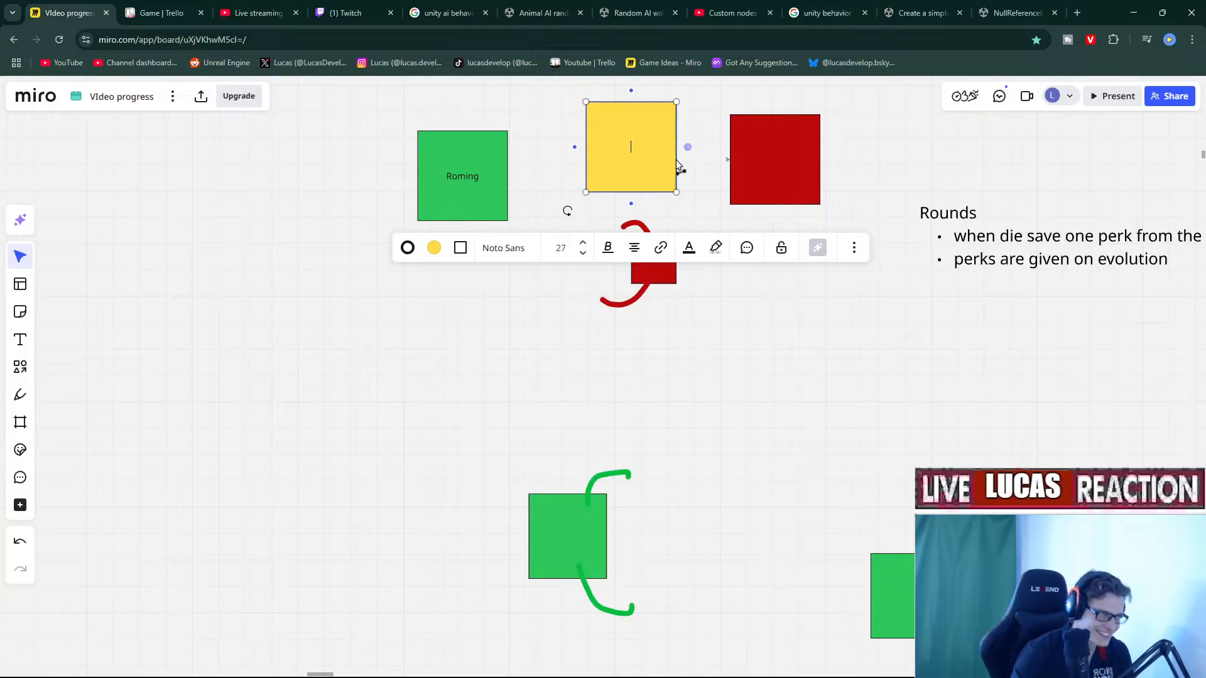
text(A)
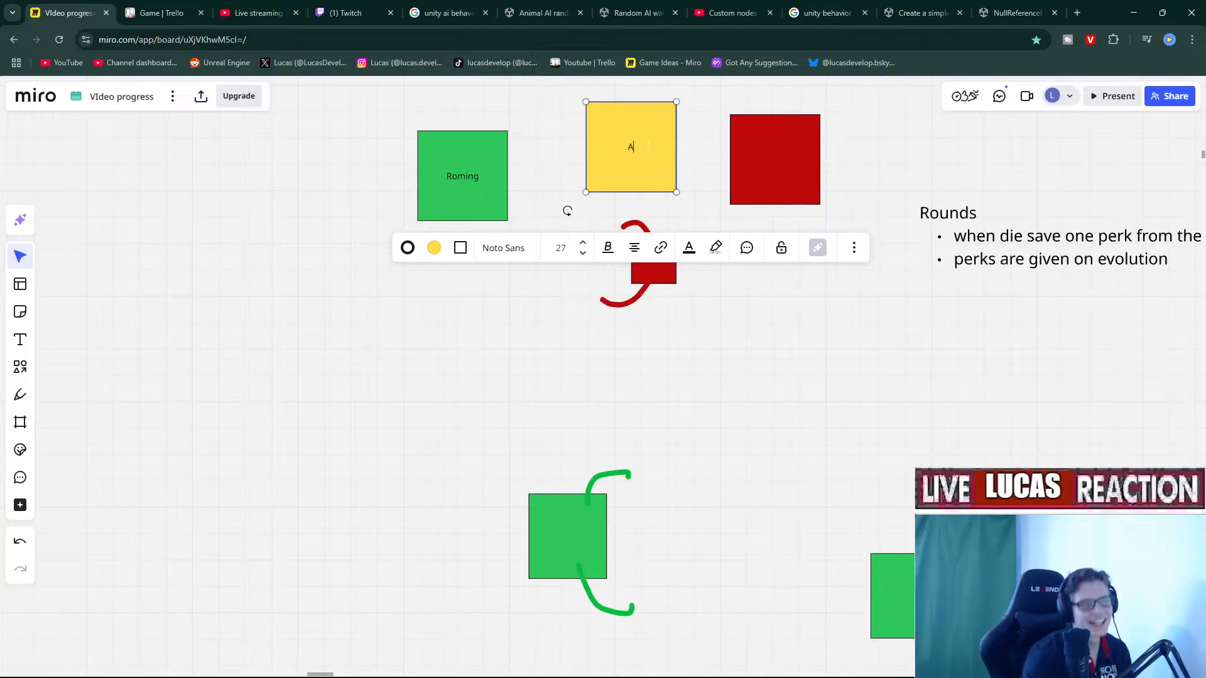
text(ttack player)
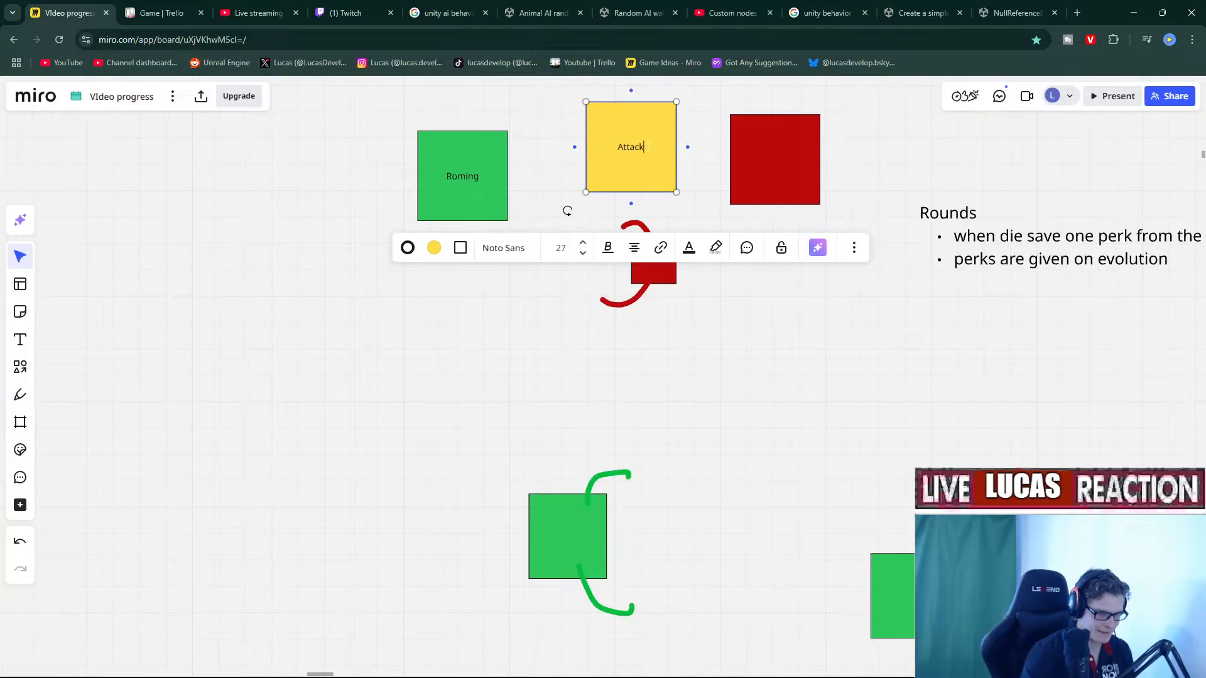
double_click(794, 177)
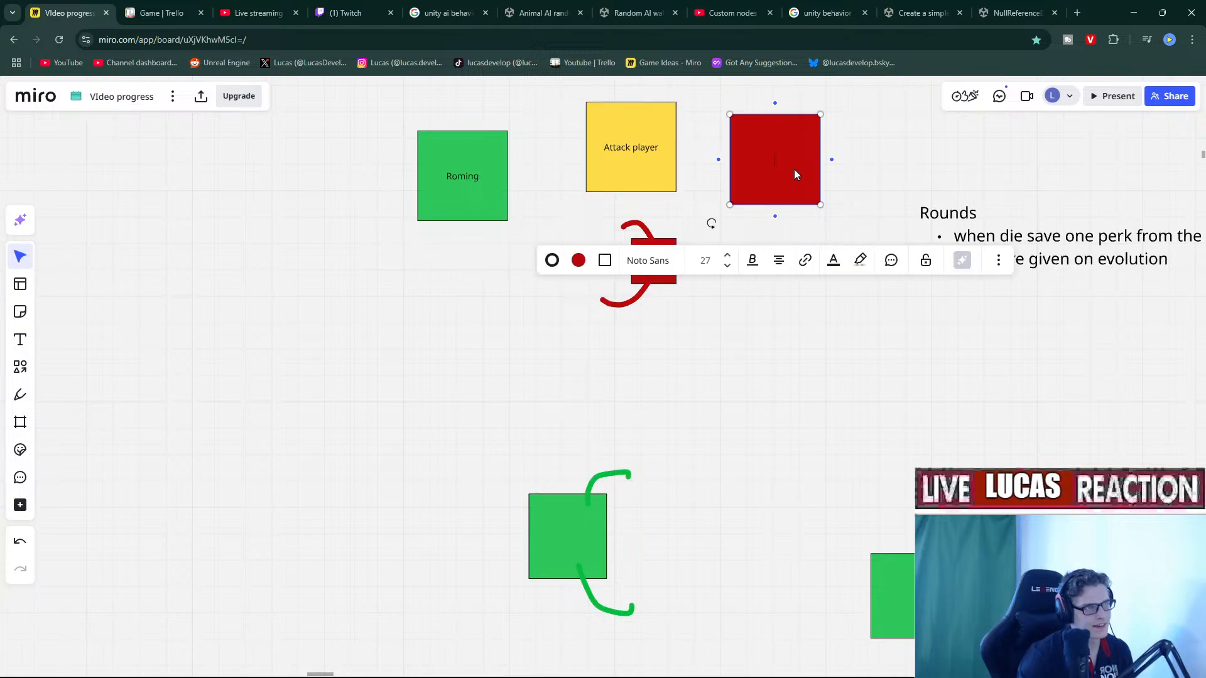
text(Flee for player/C)
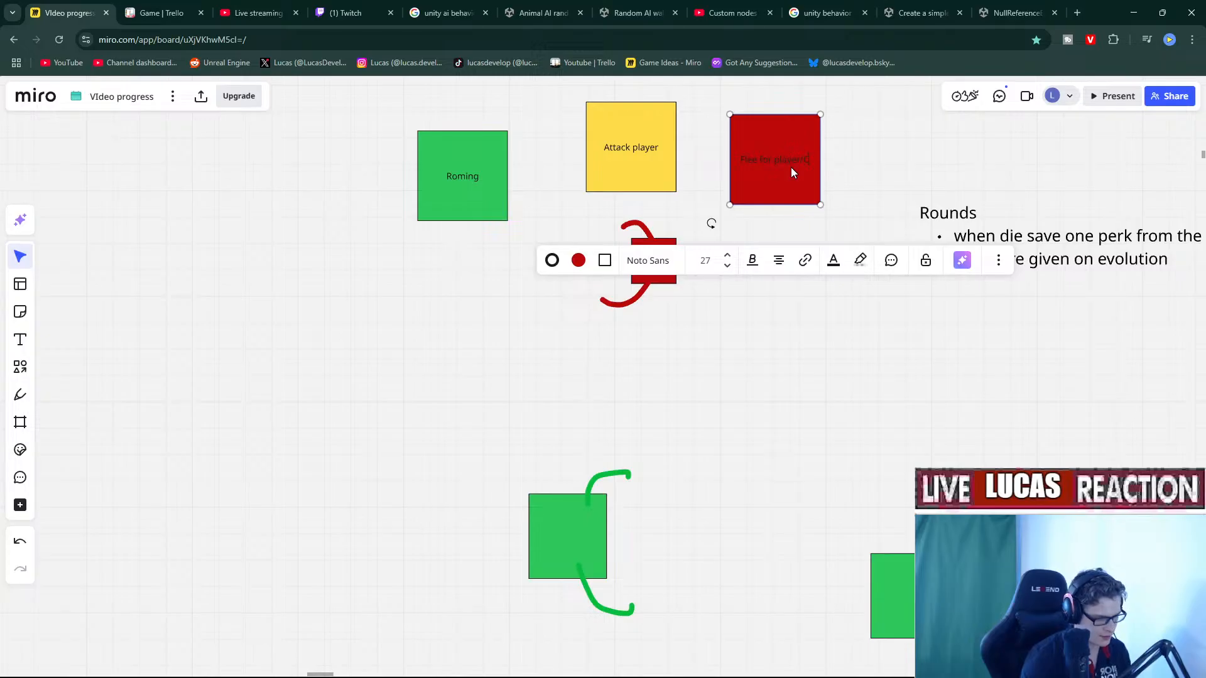
text(ombine wit)
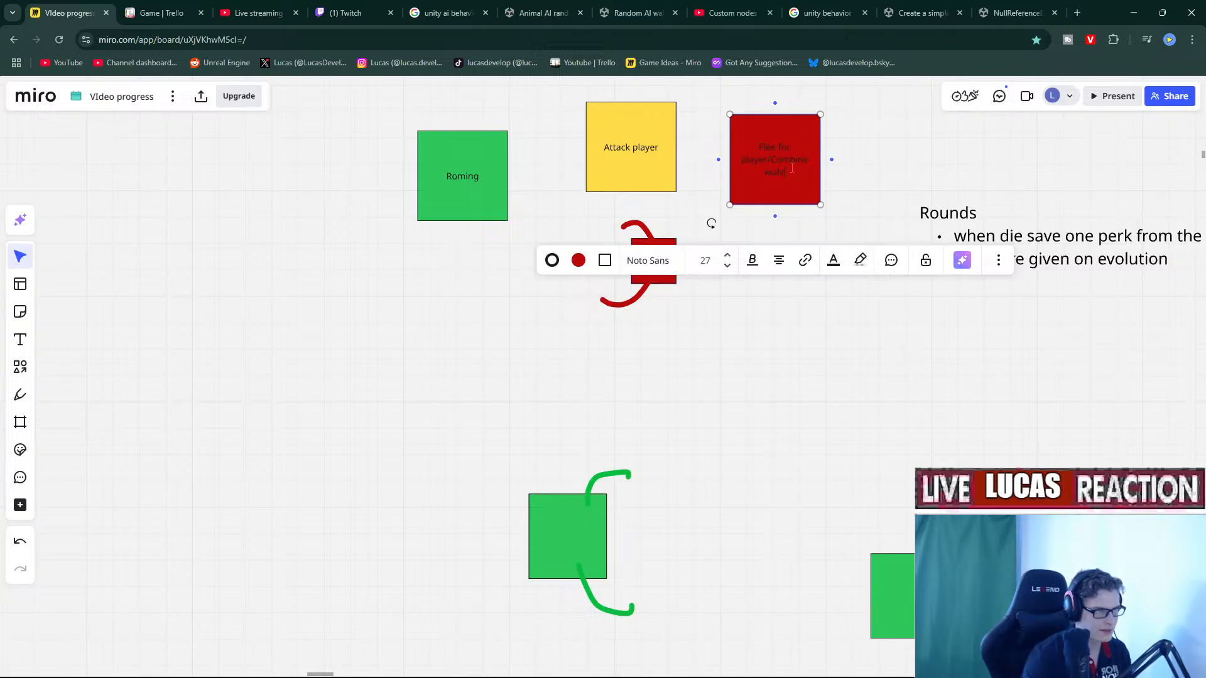
text(ll)
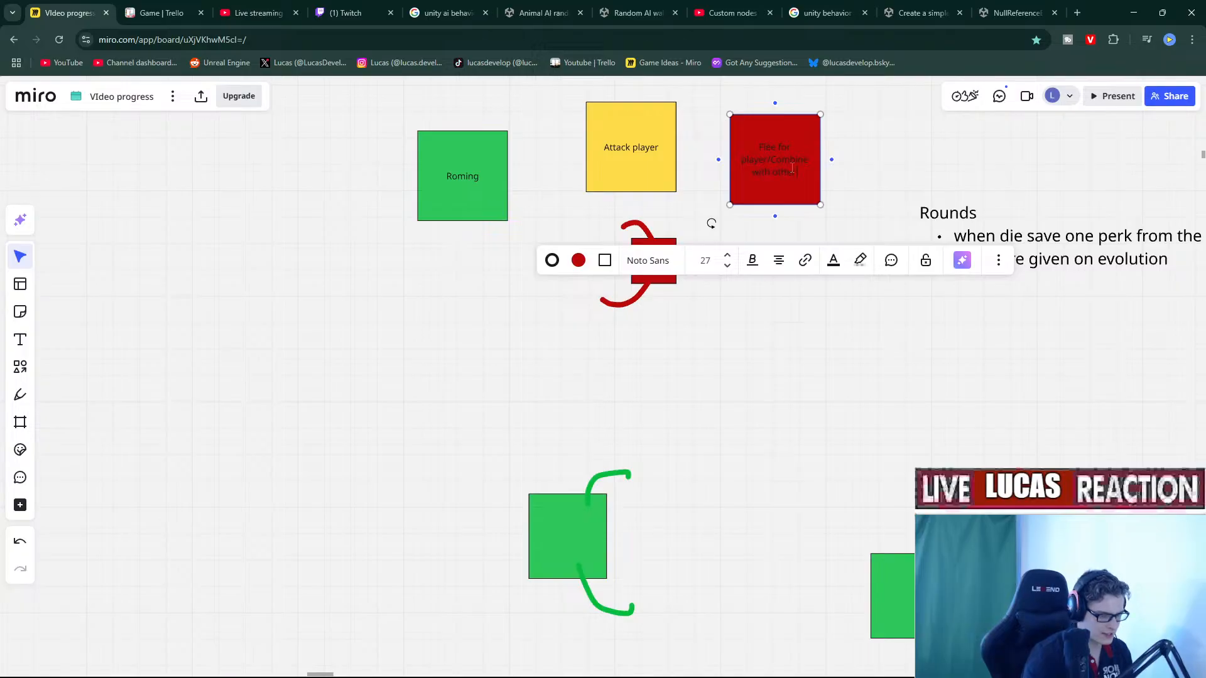
right_drag(871, 184, 864, 199)
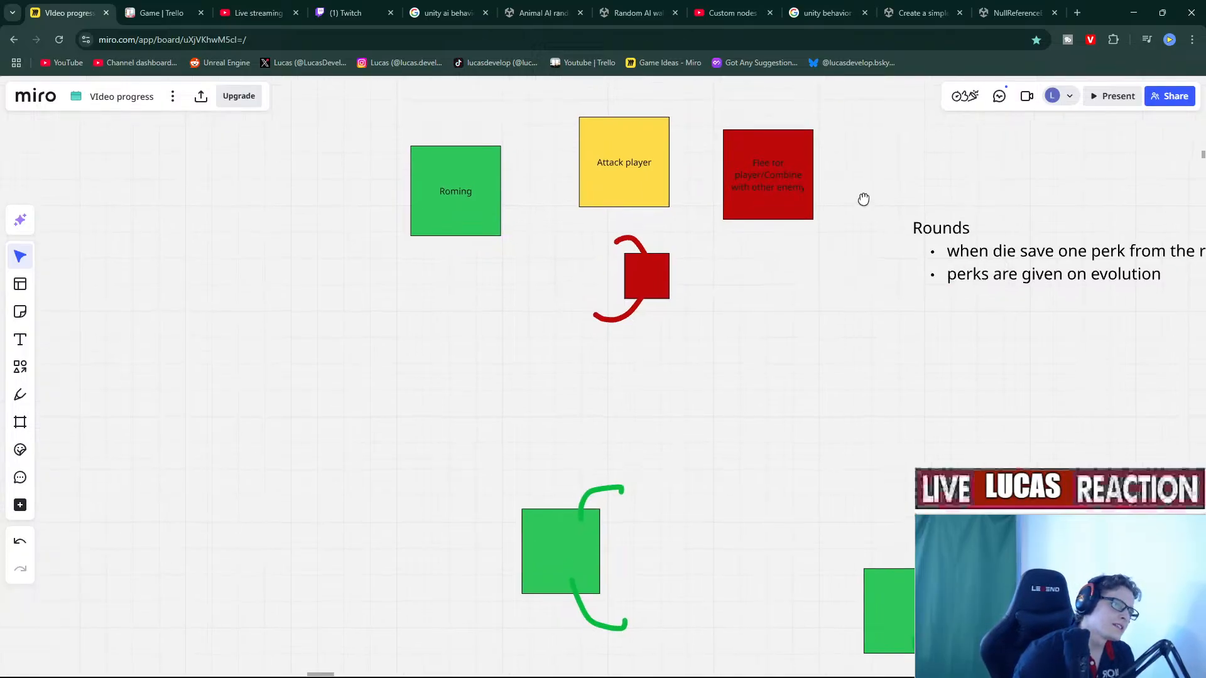
Reselect the red square, then switch to the Unity editor showing EnemyBehaviorGraph.
drag(829, 277, 771, 180)
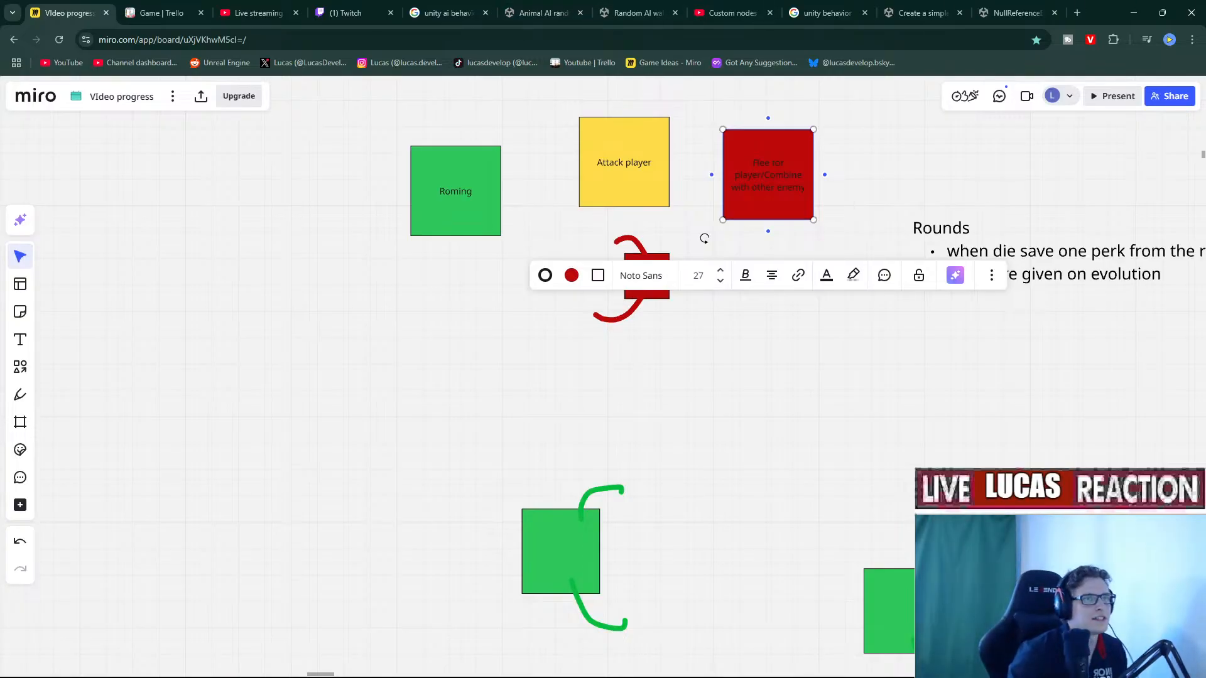
key(alt+Tab)
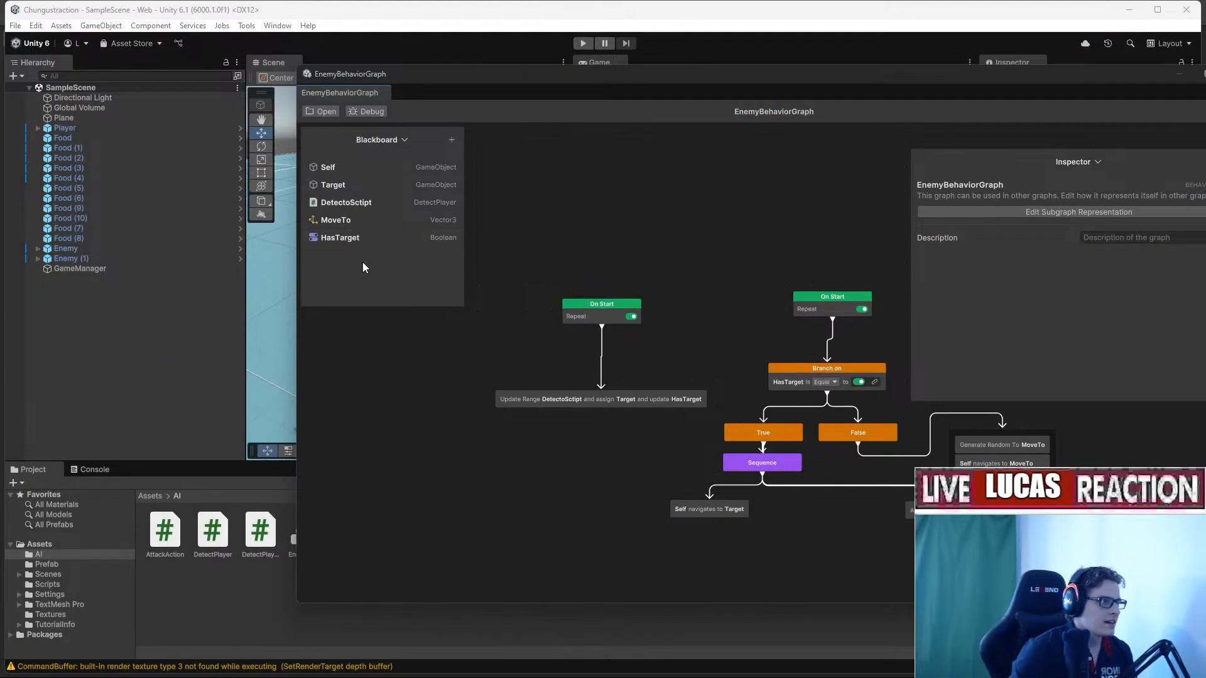
Add an Enumeration variable to the blackboard and start a new enum type named AIDesision.
middle_drag(655, 397, 617, 363)
click(359, 238)
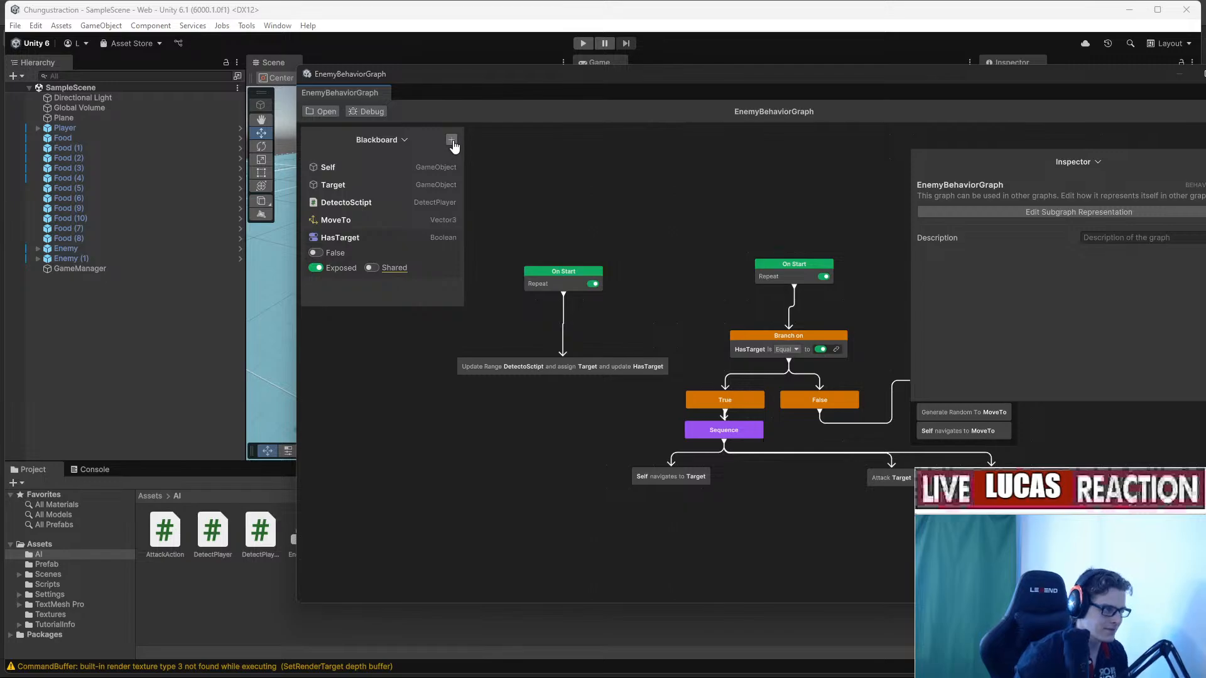
click(452, 140)
text(enu8)
key(BackSpace)
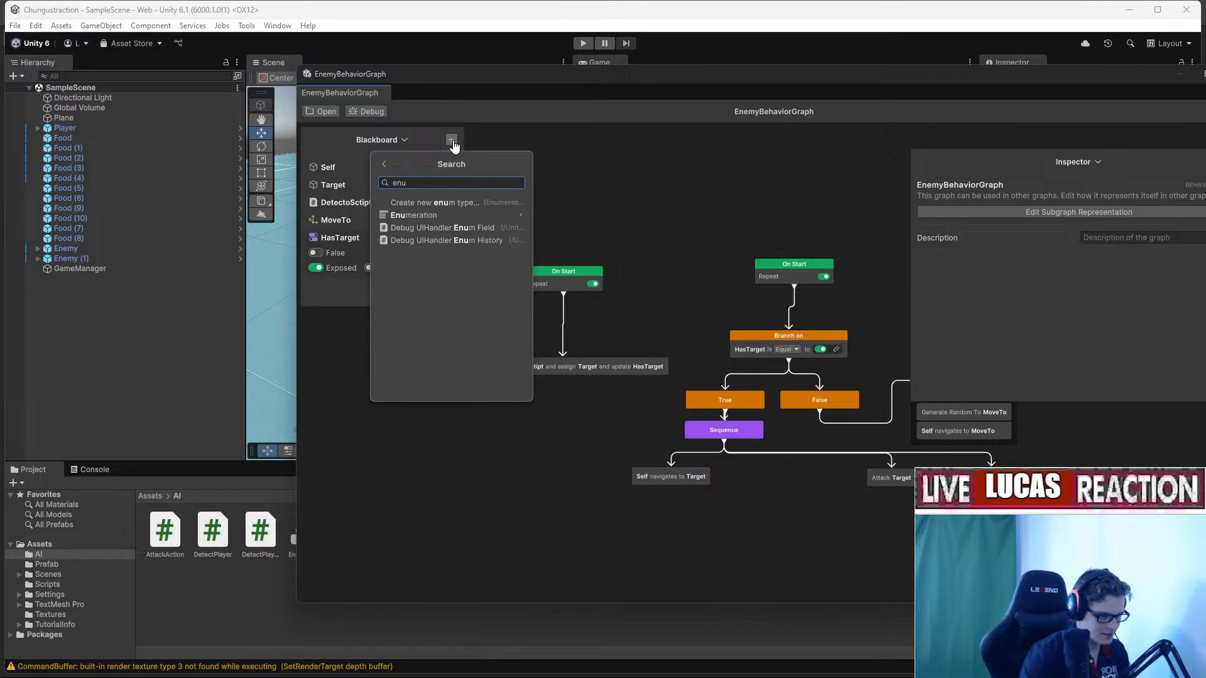
click(496, 210)
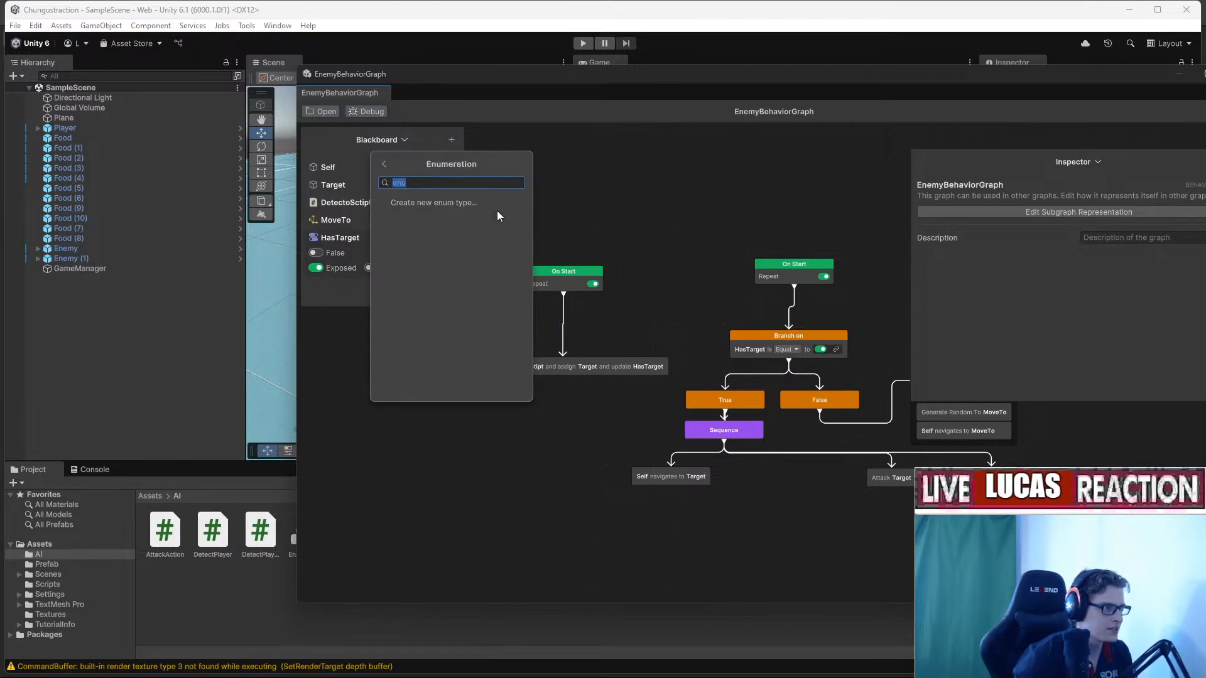
click(468, 203)
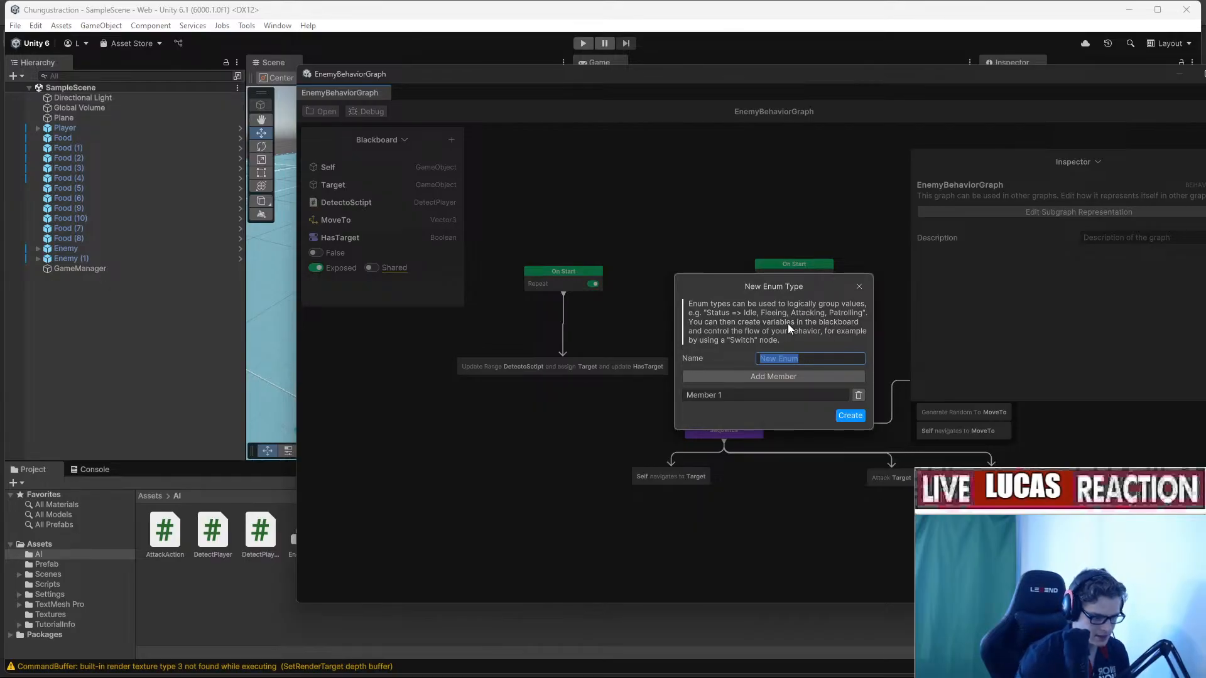
text(AI)
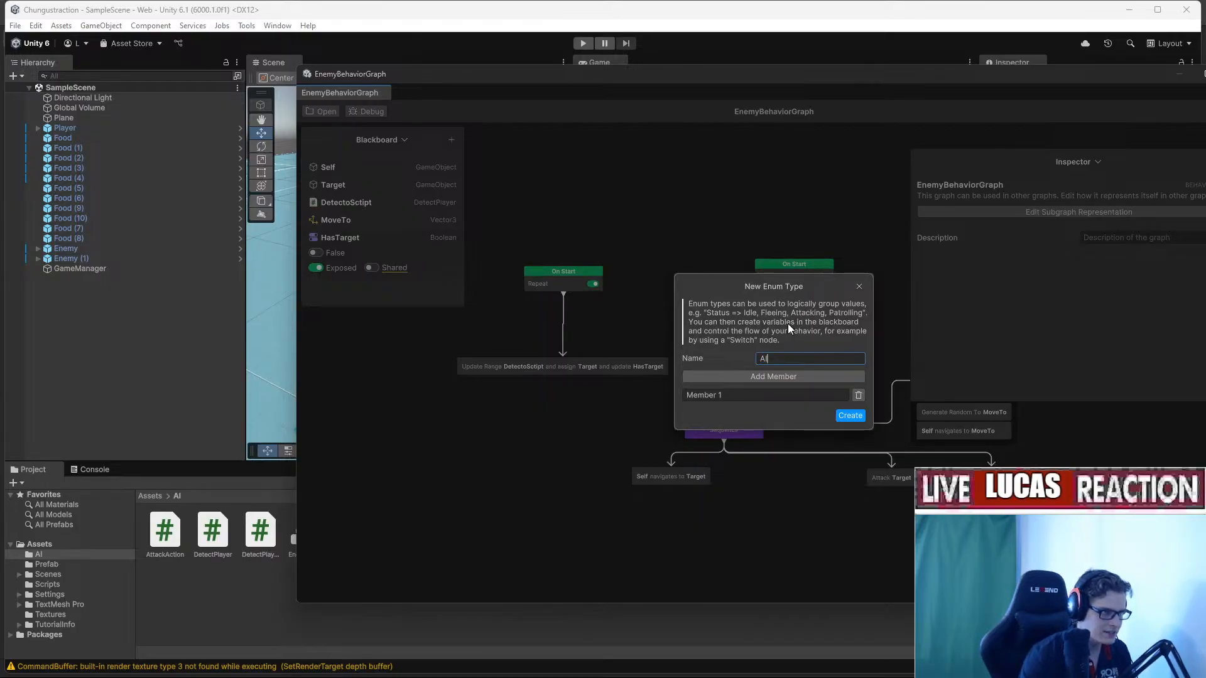
text(De)
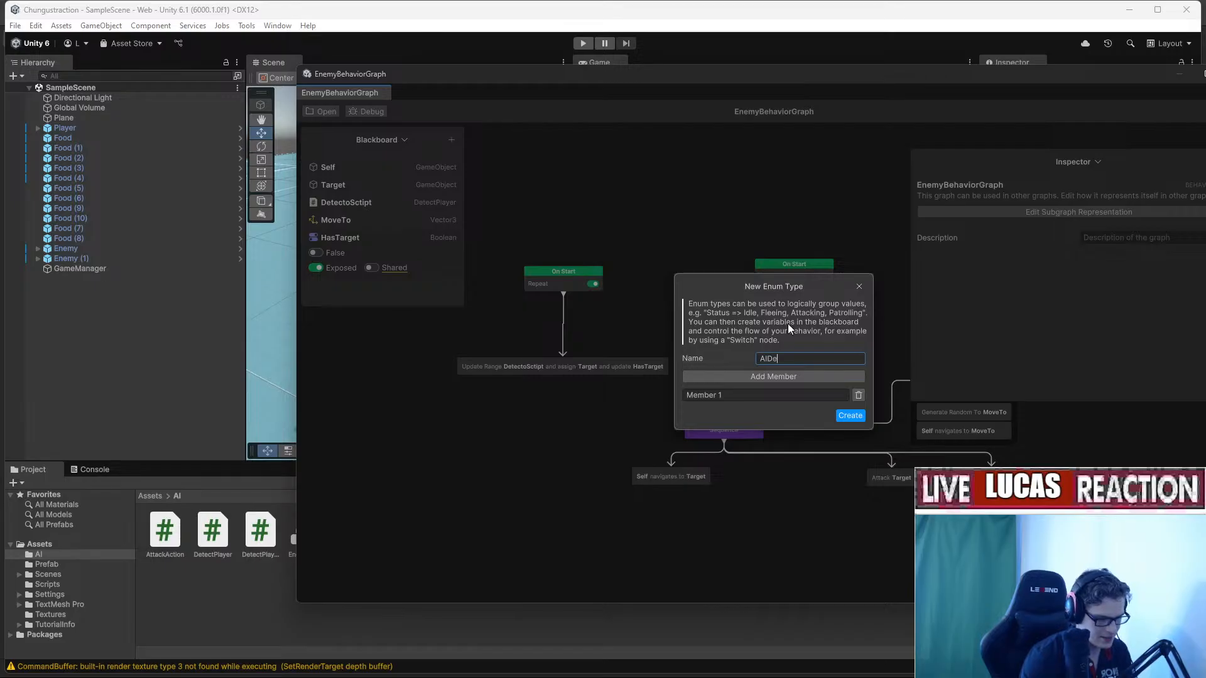
text(sision)
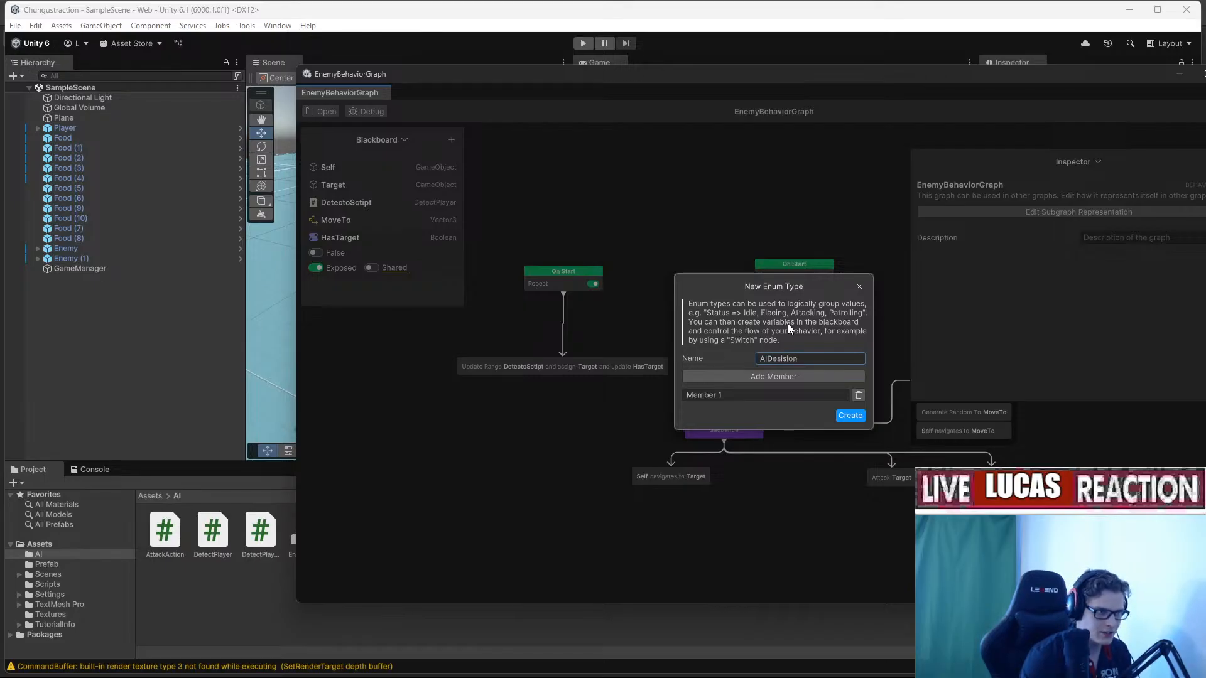
Give the enum three members: Roam, Attack and Retreat.
click(785, 394)
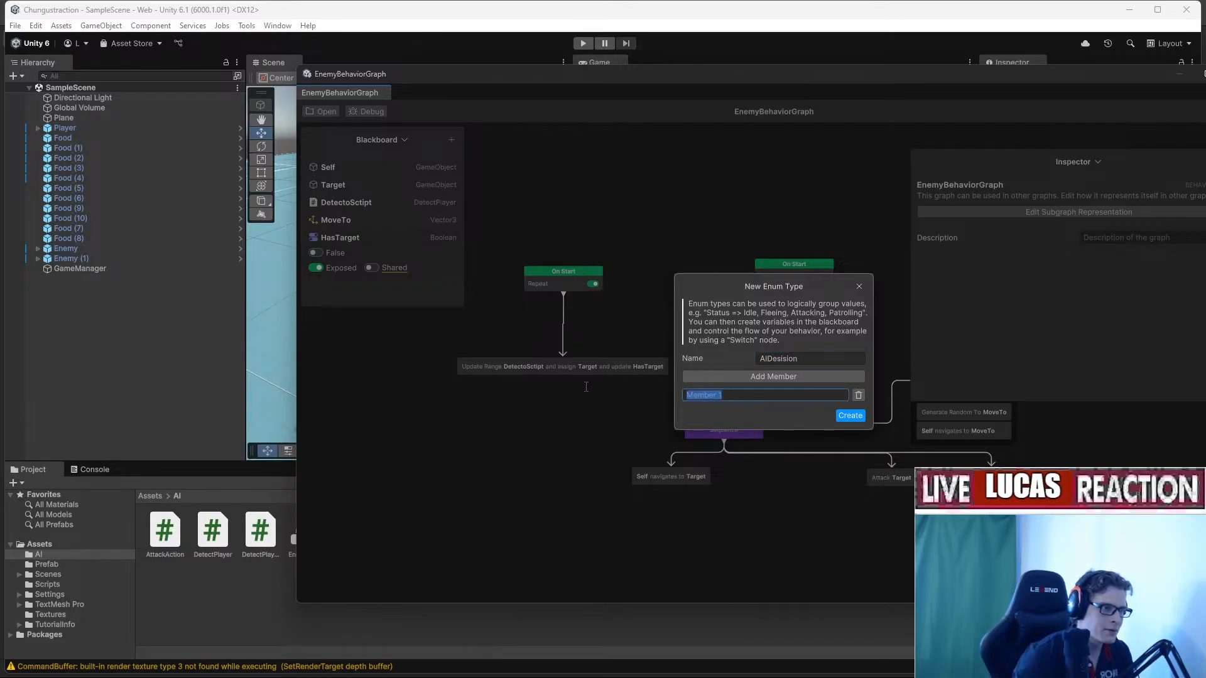
text(Raom)
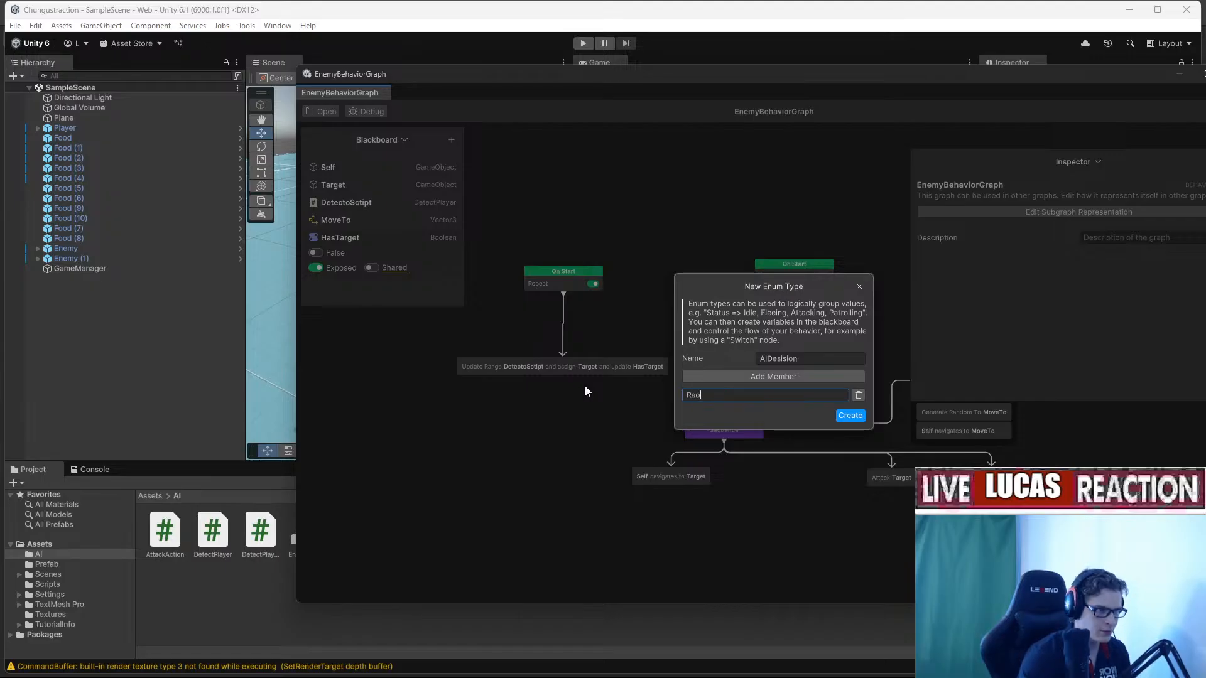
key(BackSpace)
key(BackSpace)
key(BackSpace)
text(oam)
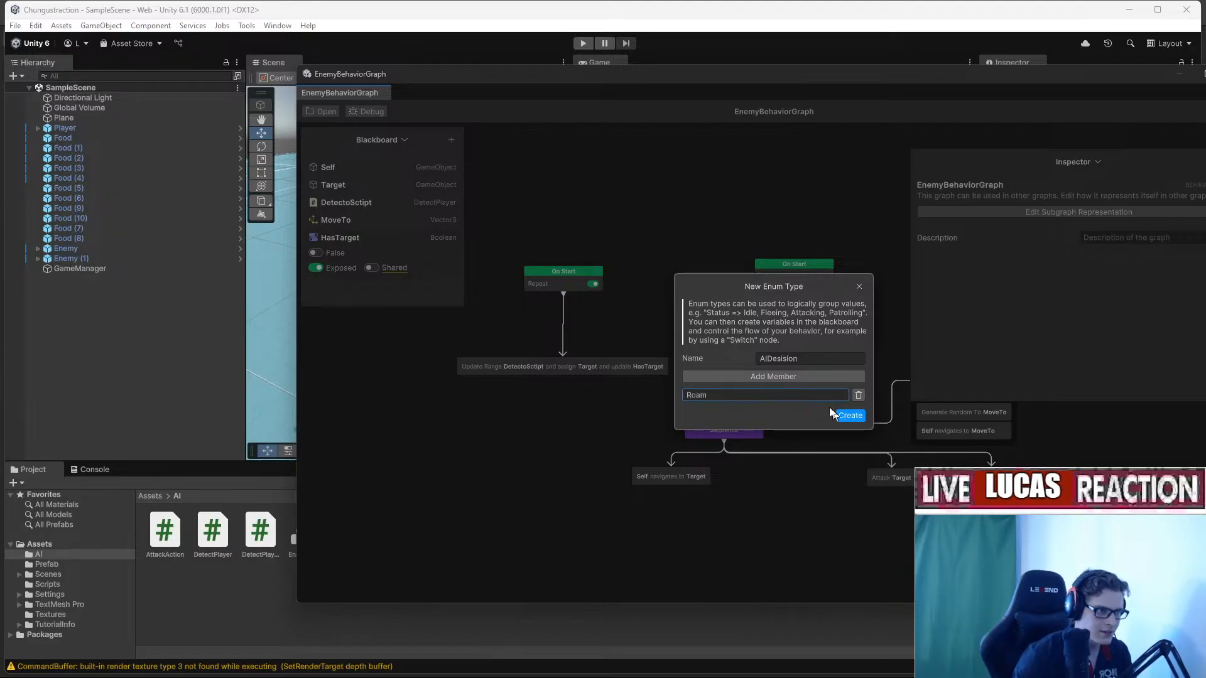
click(795, 377)
click(796, 377)
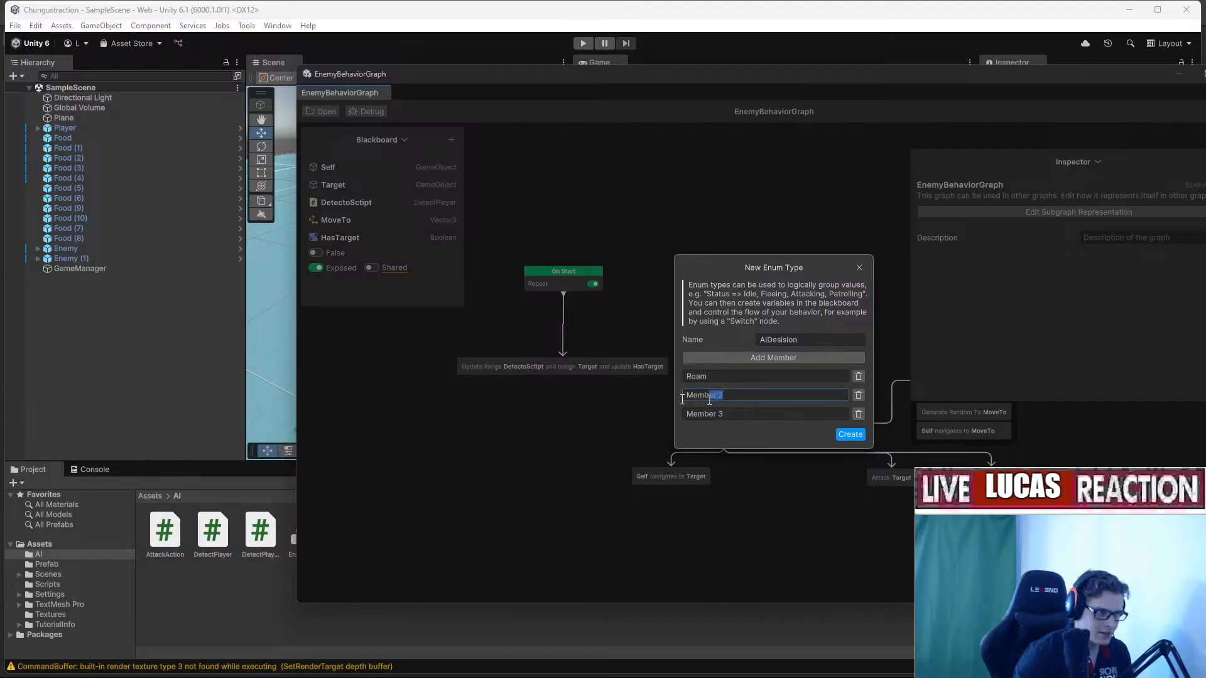
key(BackSpace)
text(A)
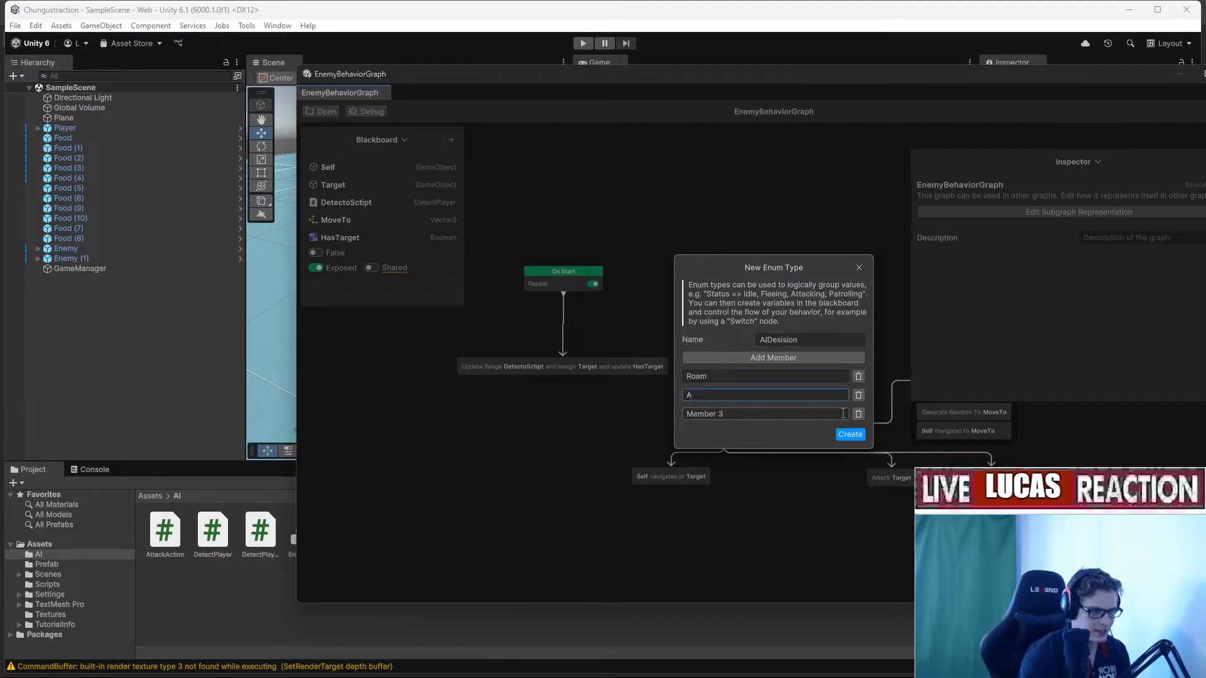
text(ttack)
click(773, 412)
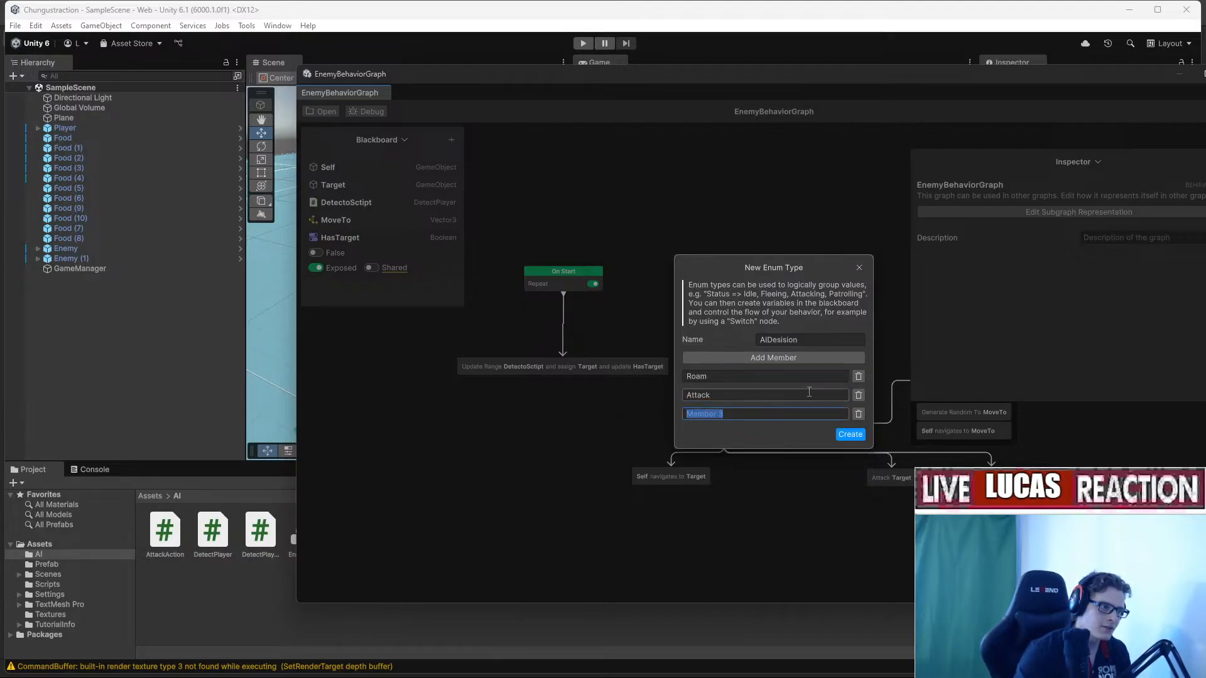
key(BackSpace)
text(retrea)
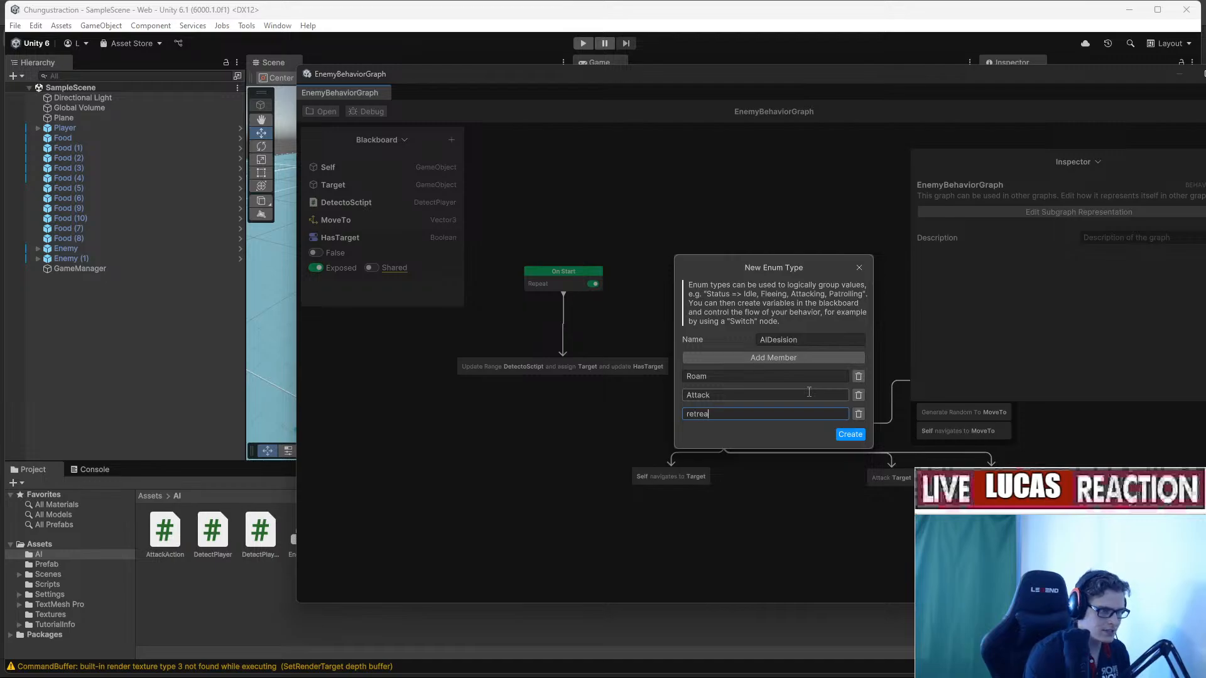
key(BackSpace)
key(BackSpace)
key(BackSpace)
key(BackSpace)
key(BackSpace)
key(BackSpace)
key(BackSpace)
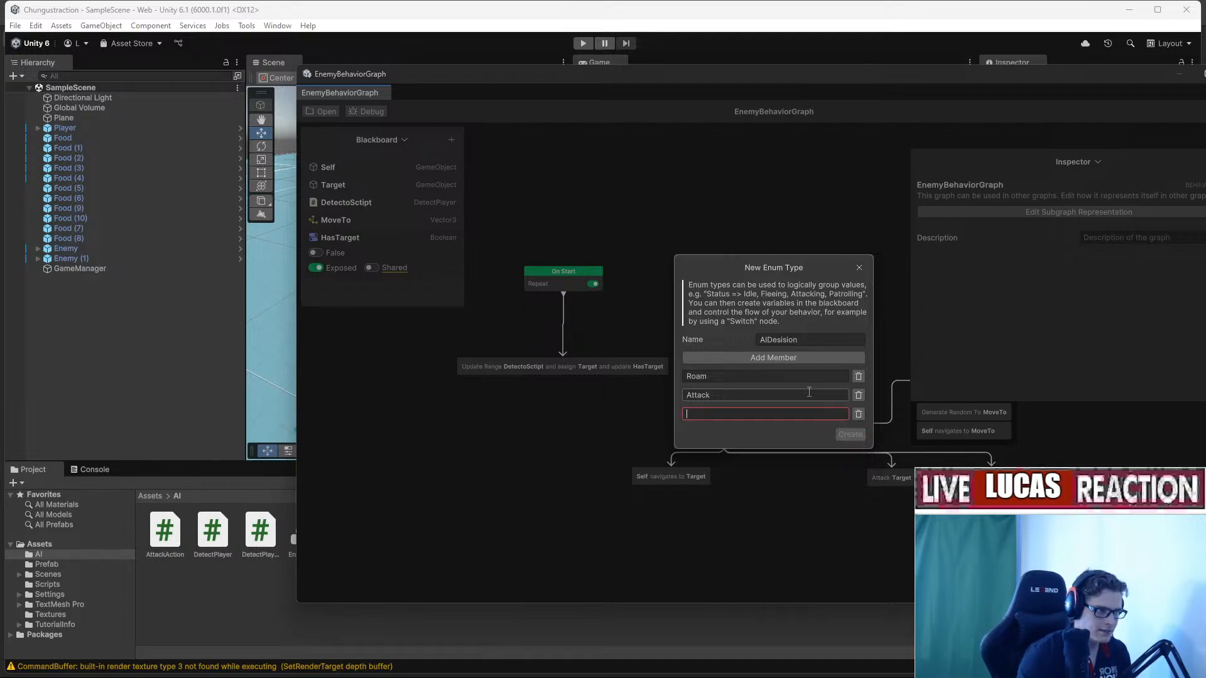
text(Retreat)
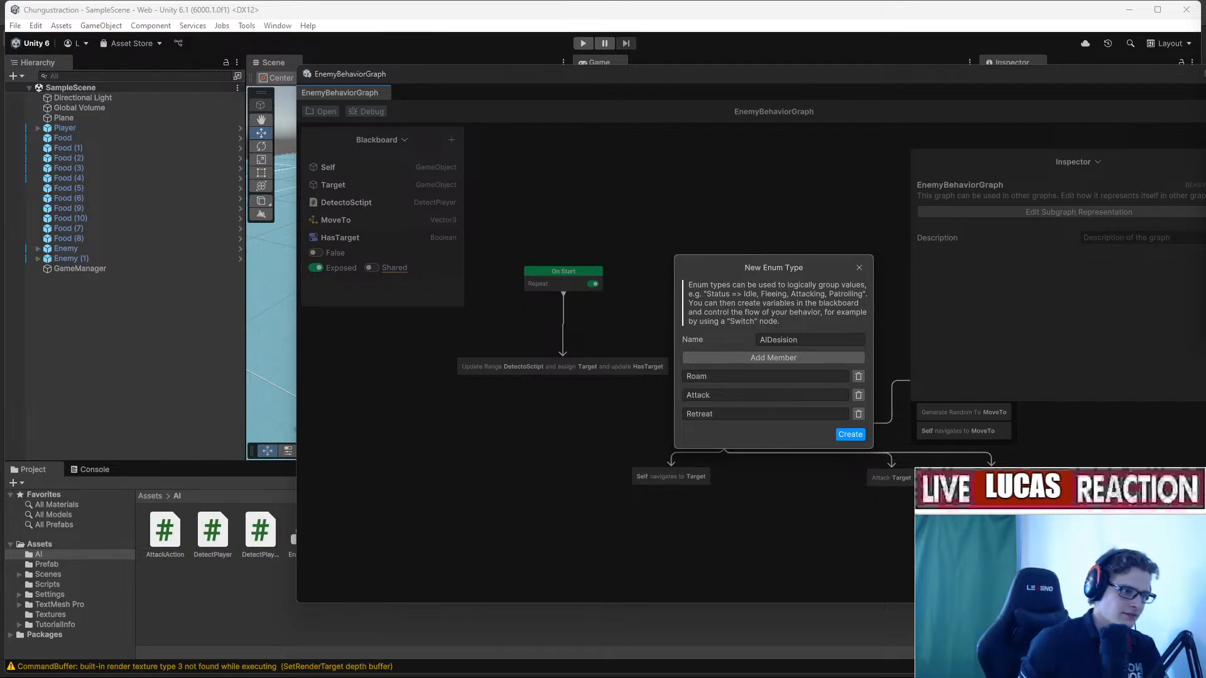
Save the AIDesision enum script to the AI folder and rename the blackboard variable AIDesision.
click(843, 432)
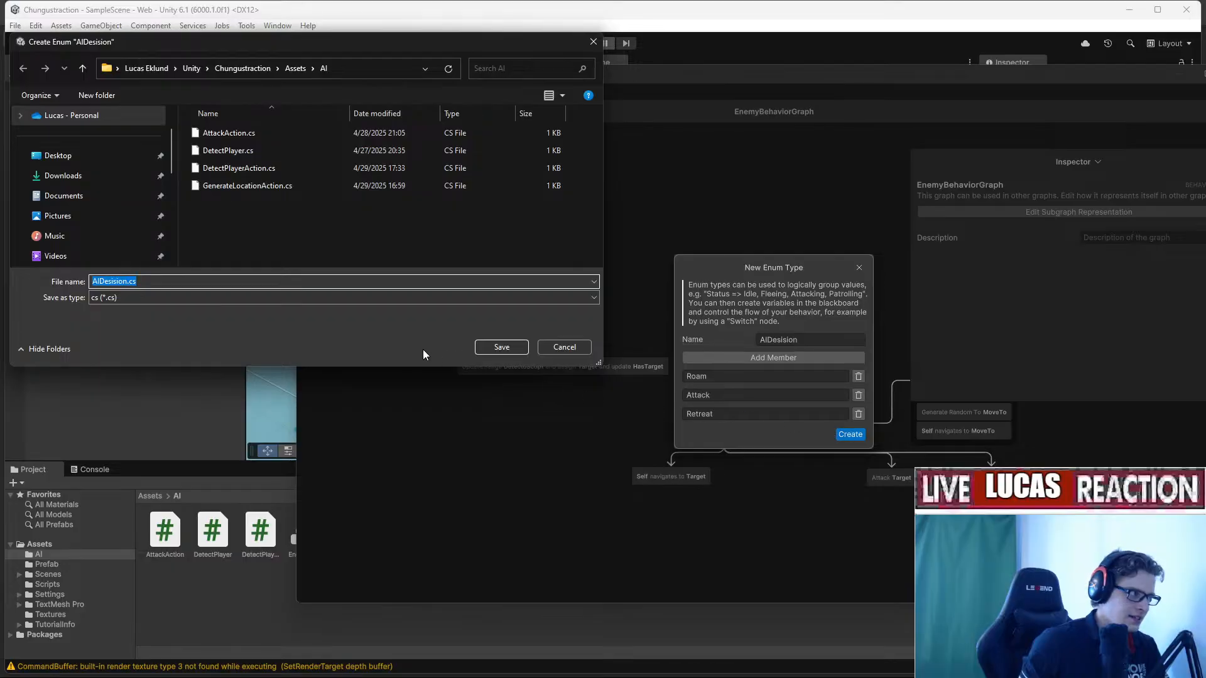
click(502, 348)
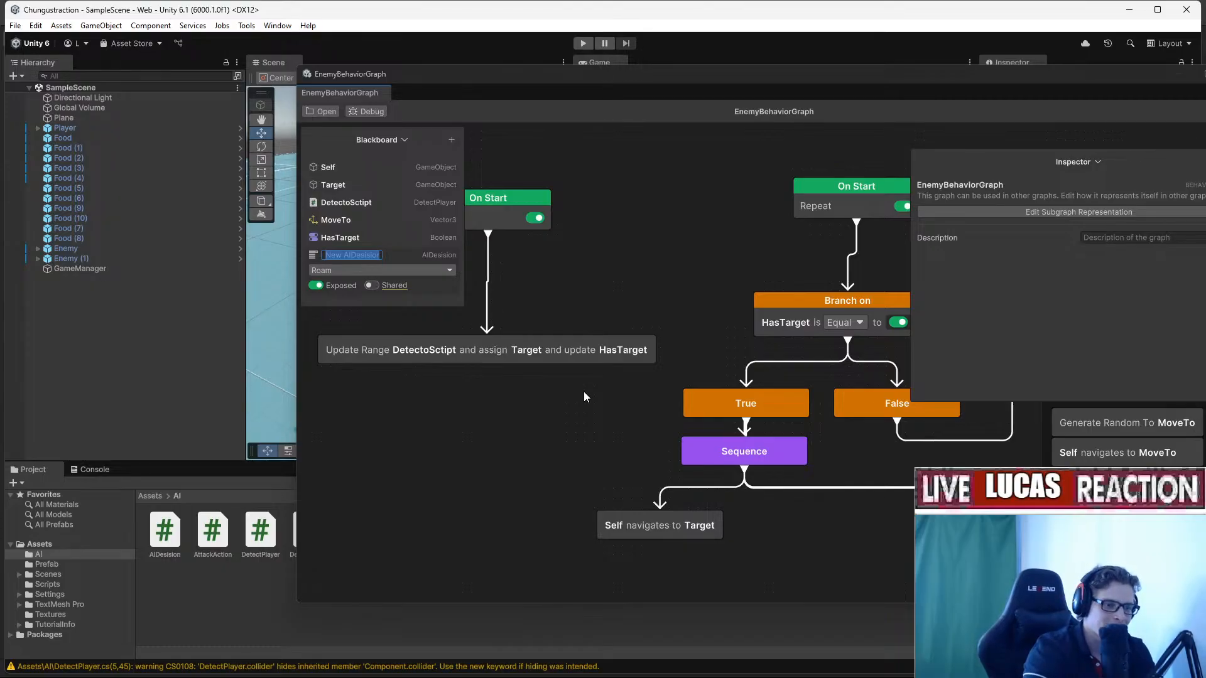
mouse_move(760, 673)
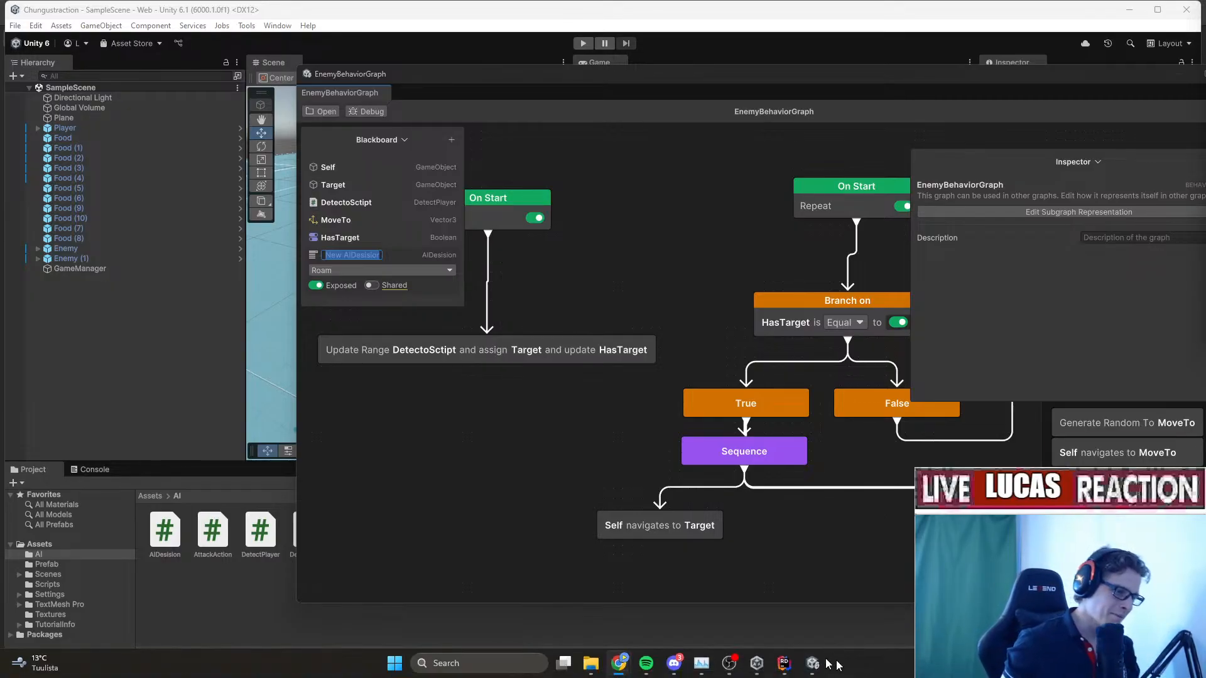
click(810, 669)
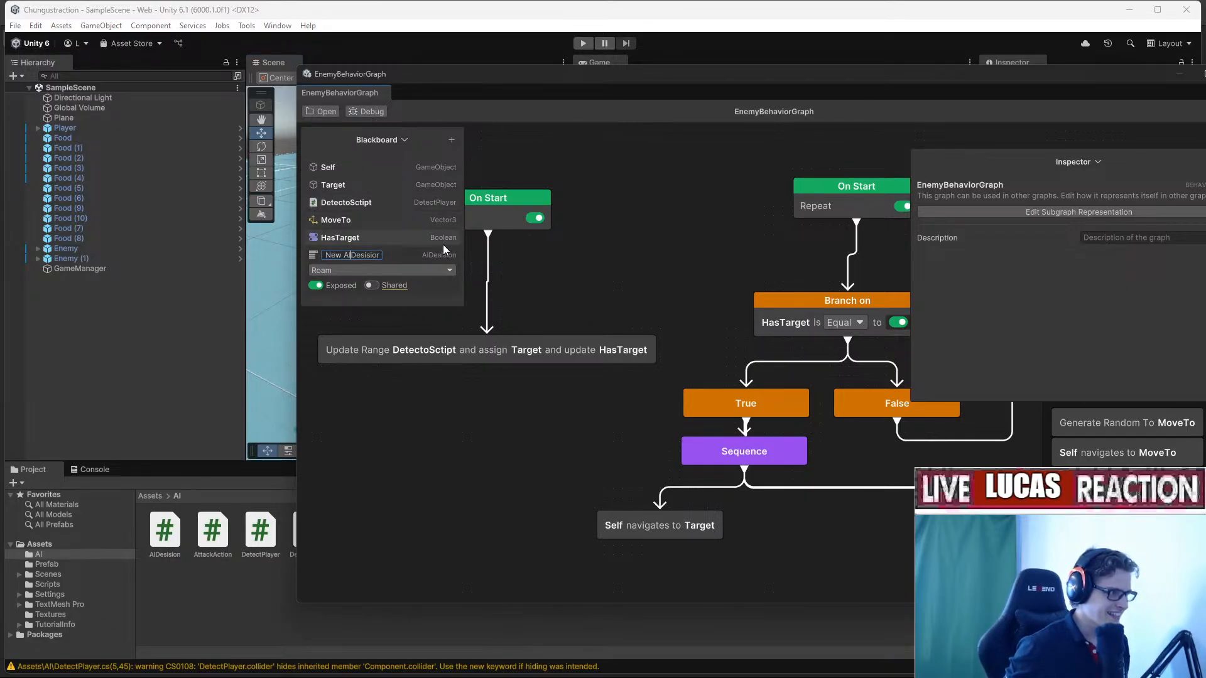
key(BackSpace)
key(BackSpace)
key(BackSpace)
key(BackSpace)
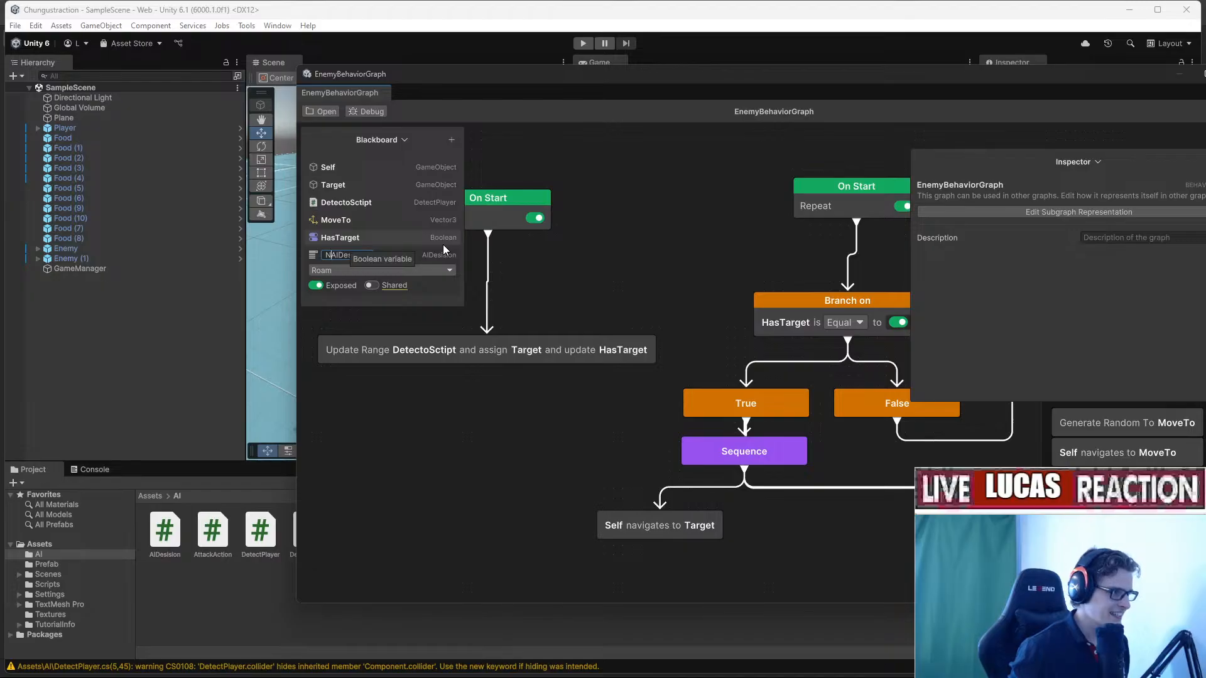
key(Return)
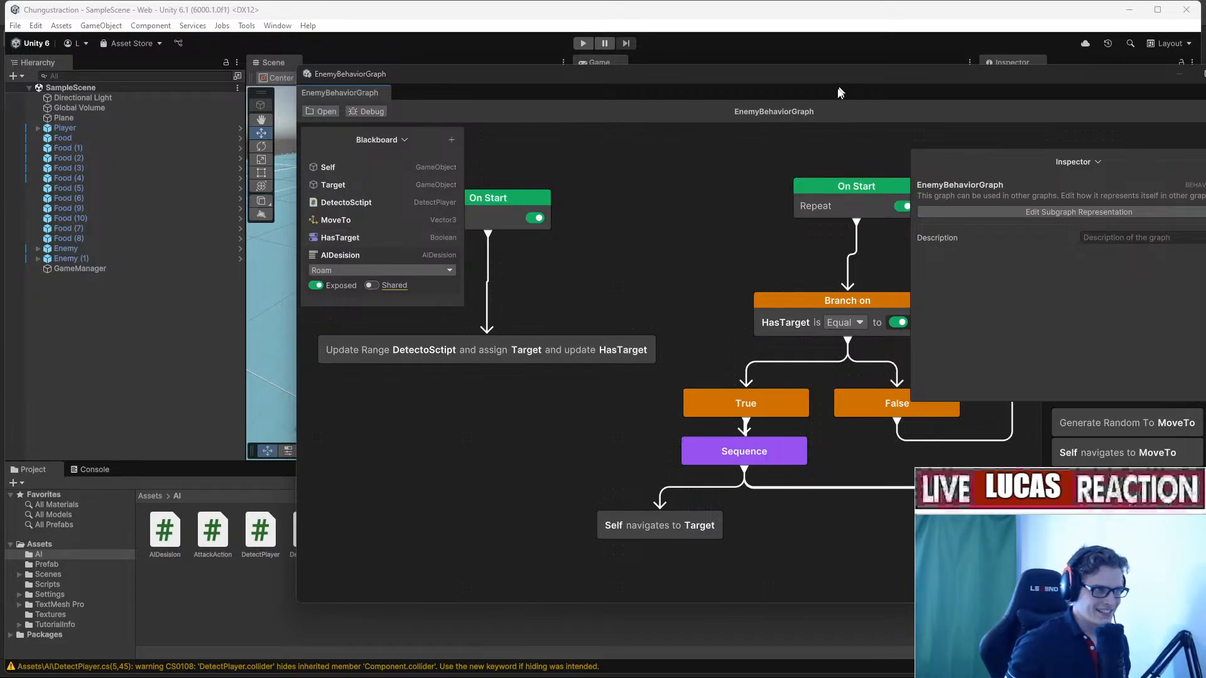
Add a Switch node to the behavior graph from the canvas menu.
drag(835, 70, 603, 35)
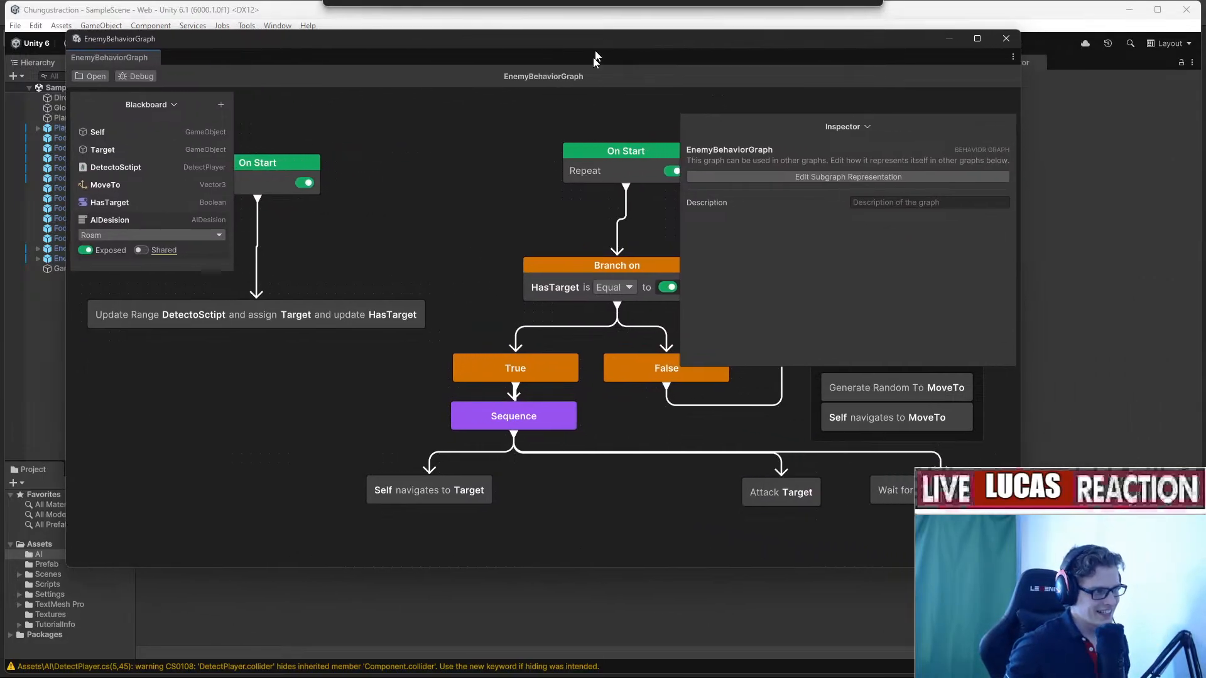
middle_drag(565, 199, 482, 284)
scroll(288, 255, down, 3)
scroll(289, 255, up, 3)
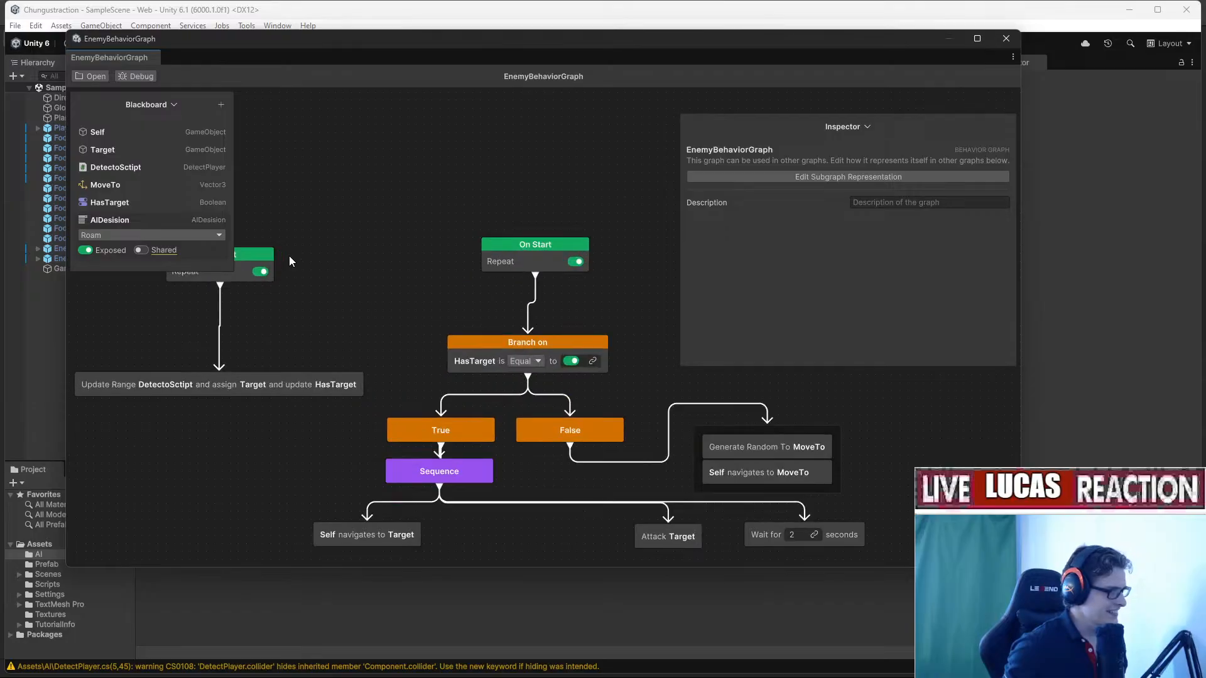
right_click(420, 277)
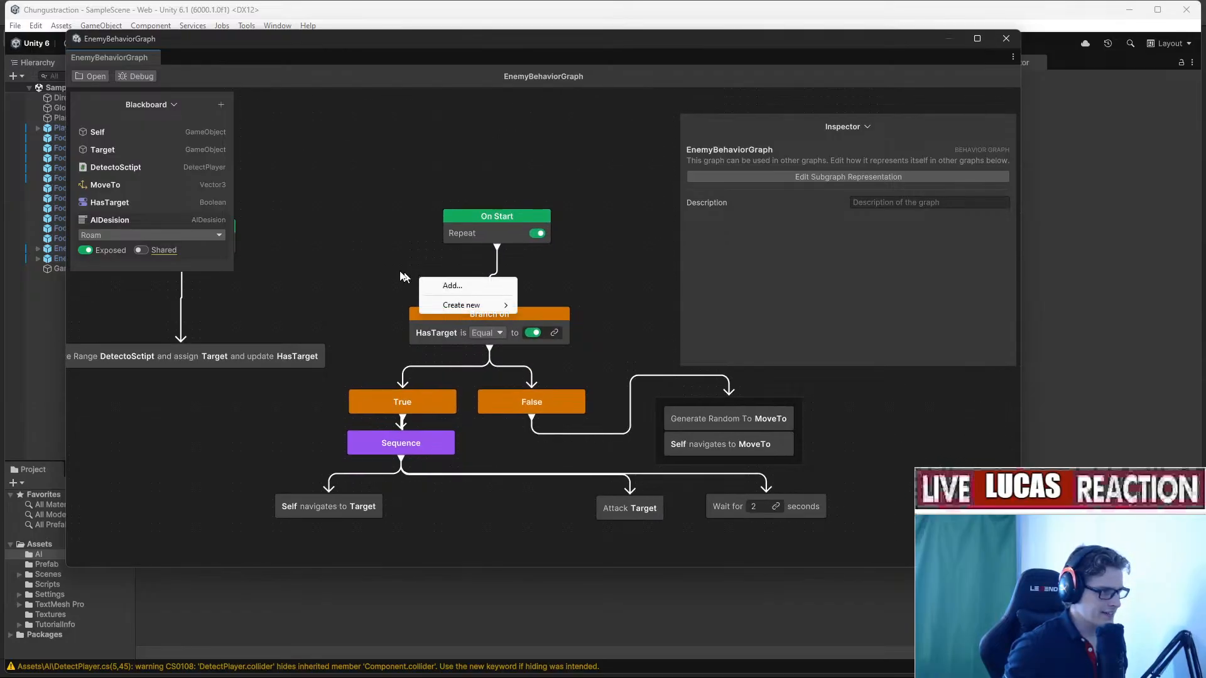
click(404, 275)
right_click(449, 279)
click(493, 305)
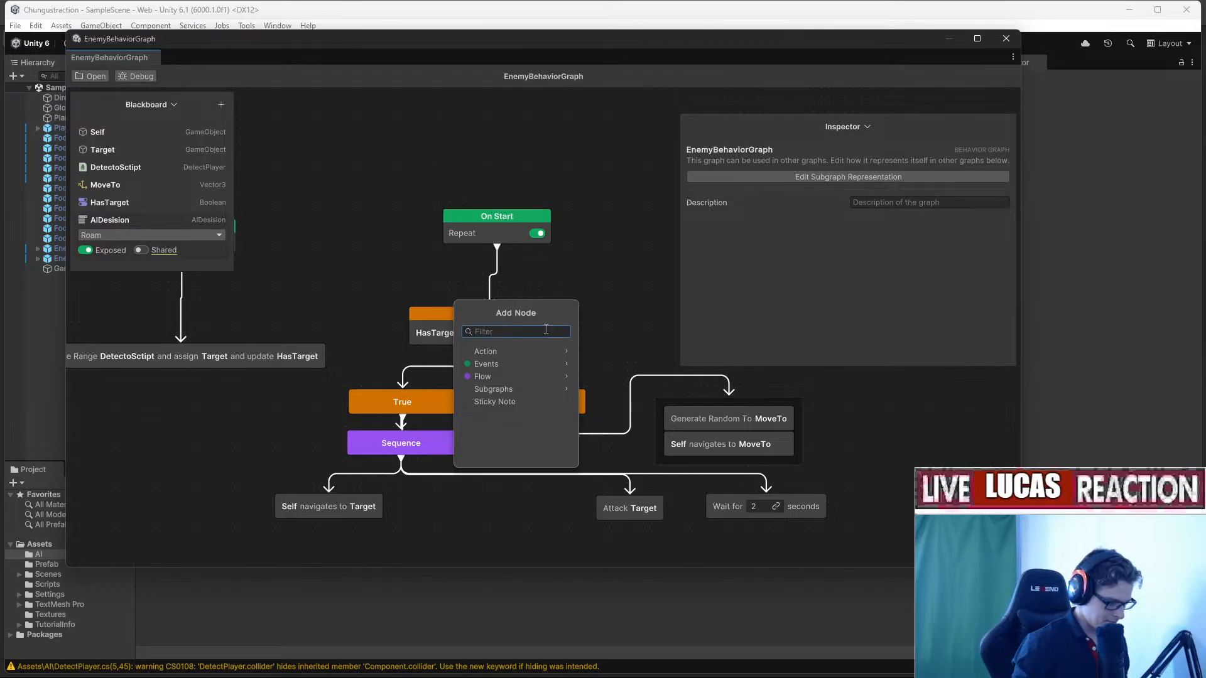
text(switch)
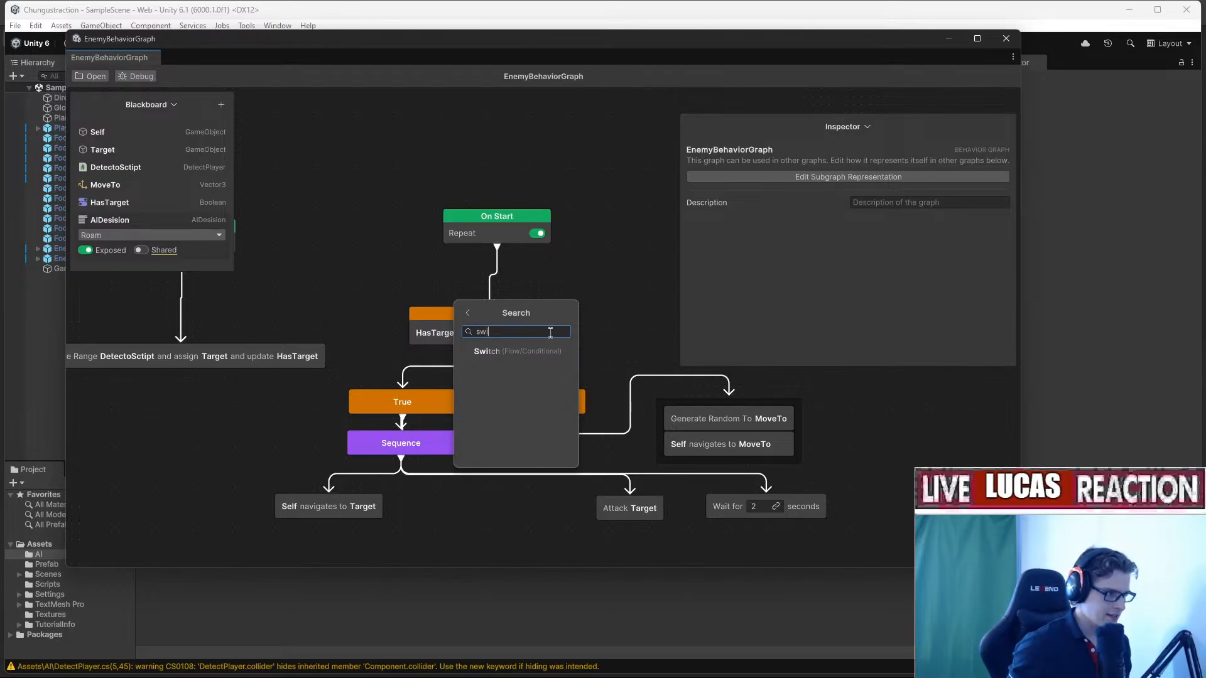
click(553, 348)
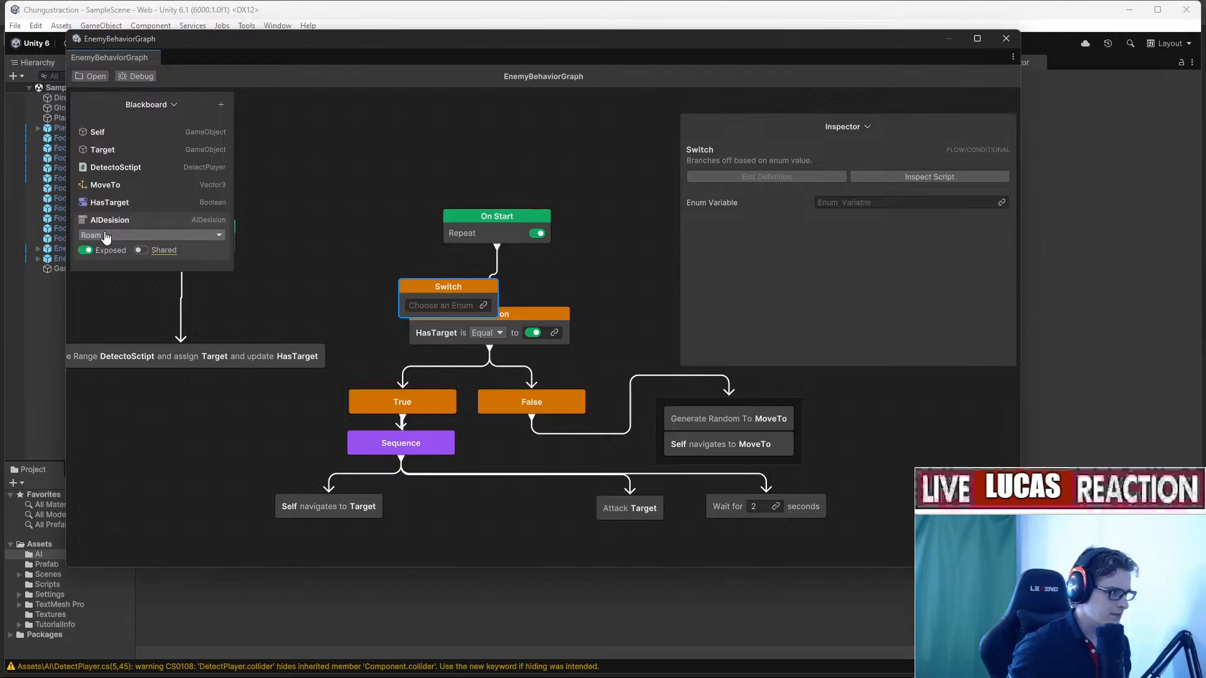
Switch on AIDesision, delete the Branch/True/False nodes, and wire On Start in and Attack to the Sequence.
drag(125, 222, 444, 310)
middle_drag(626, 277, 556, 272)
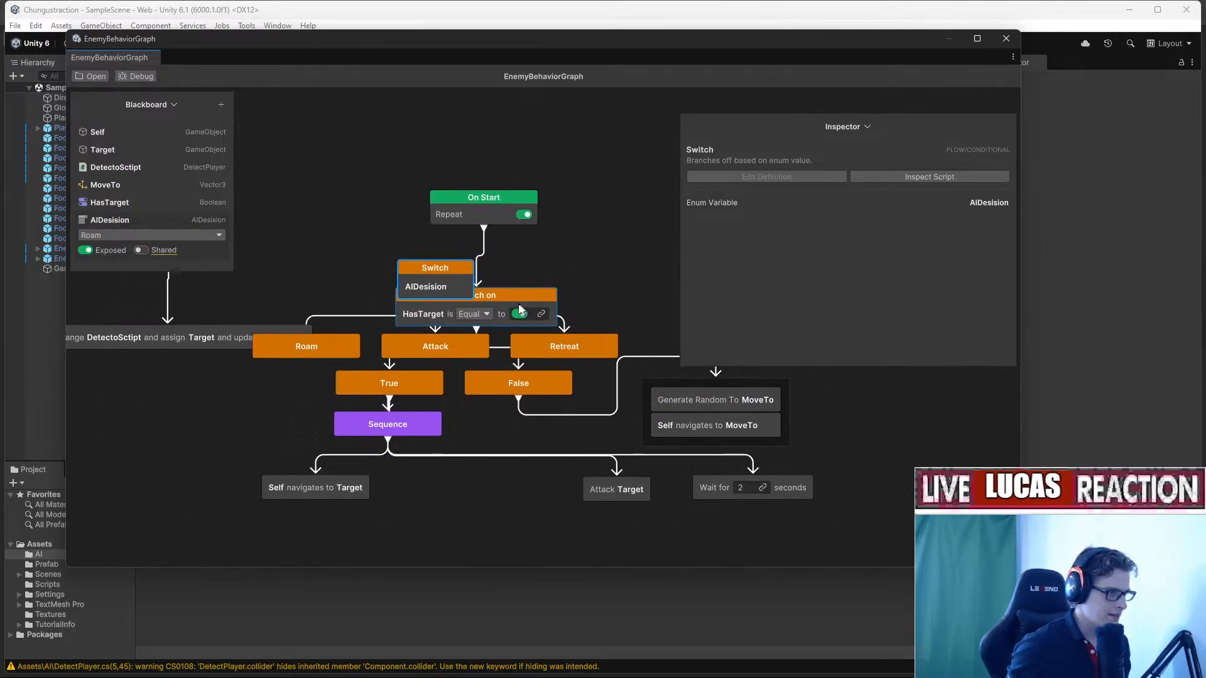
drag(514, 298, 610, 260)
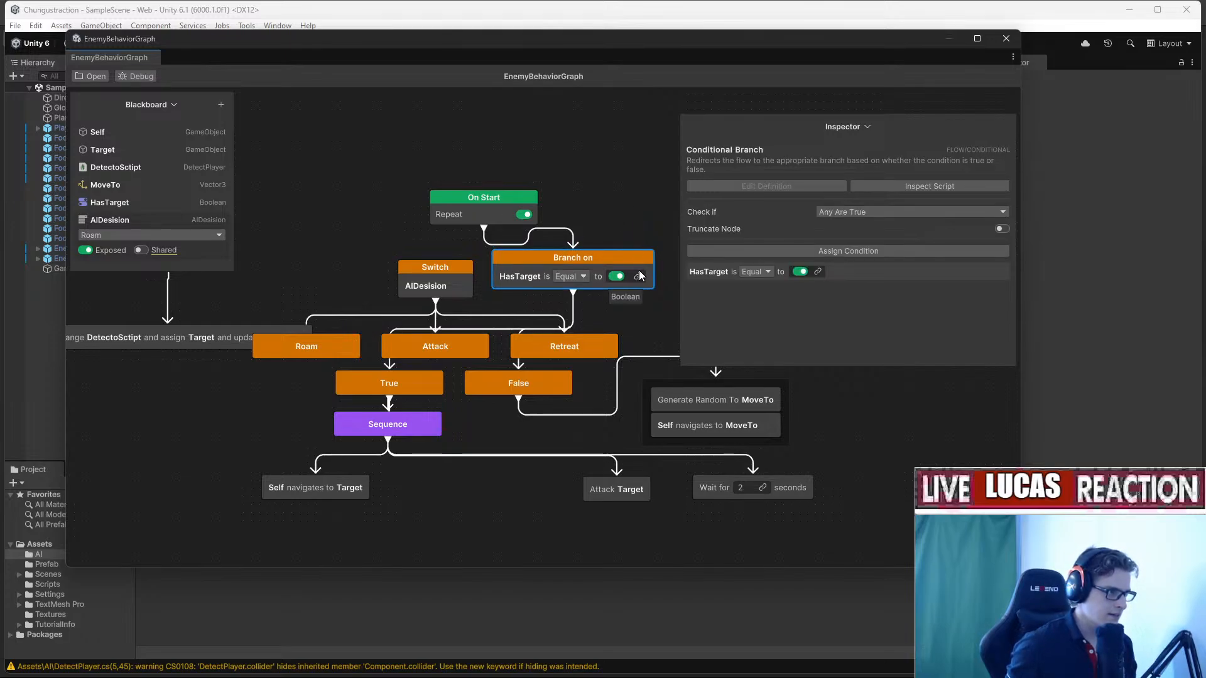
key(Delete)
middle_drag(553, 271, 537, 269)
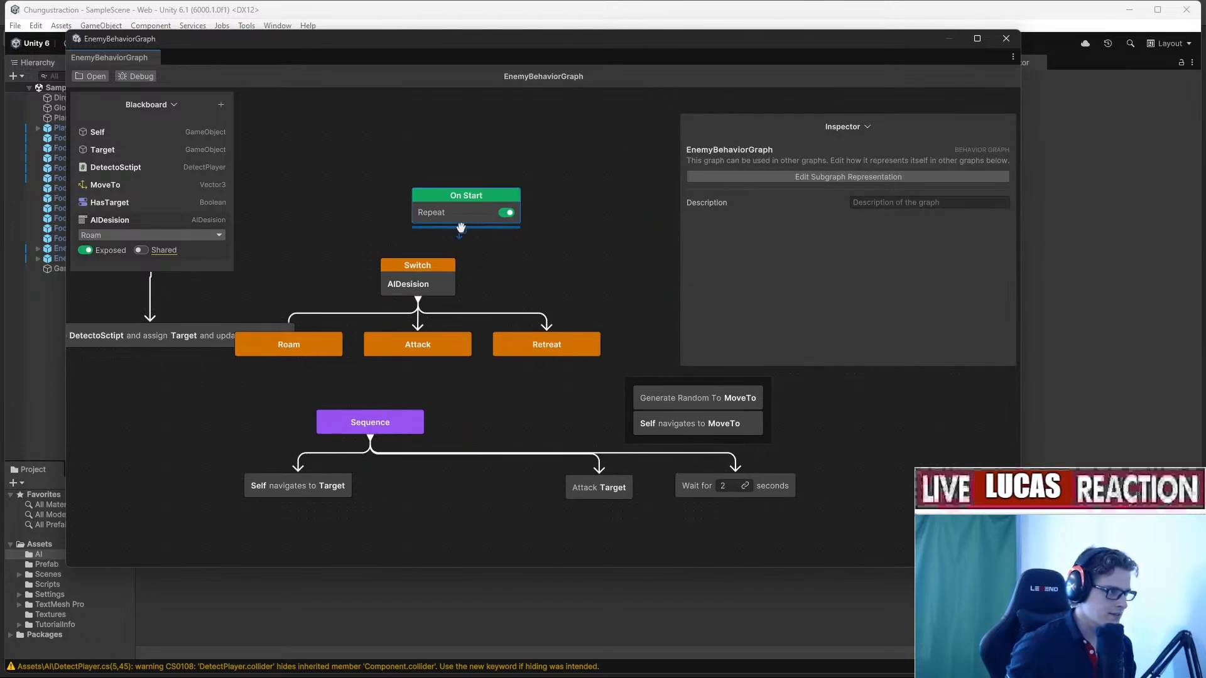
drag(462, 228, 429, 265)
middle_drag(499, 279, 556, 212)
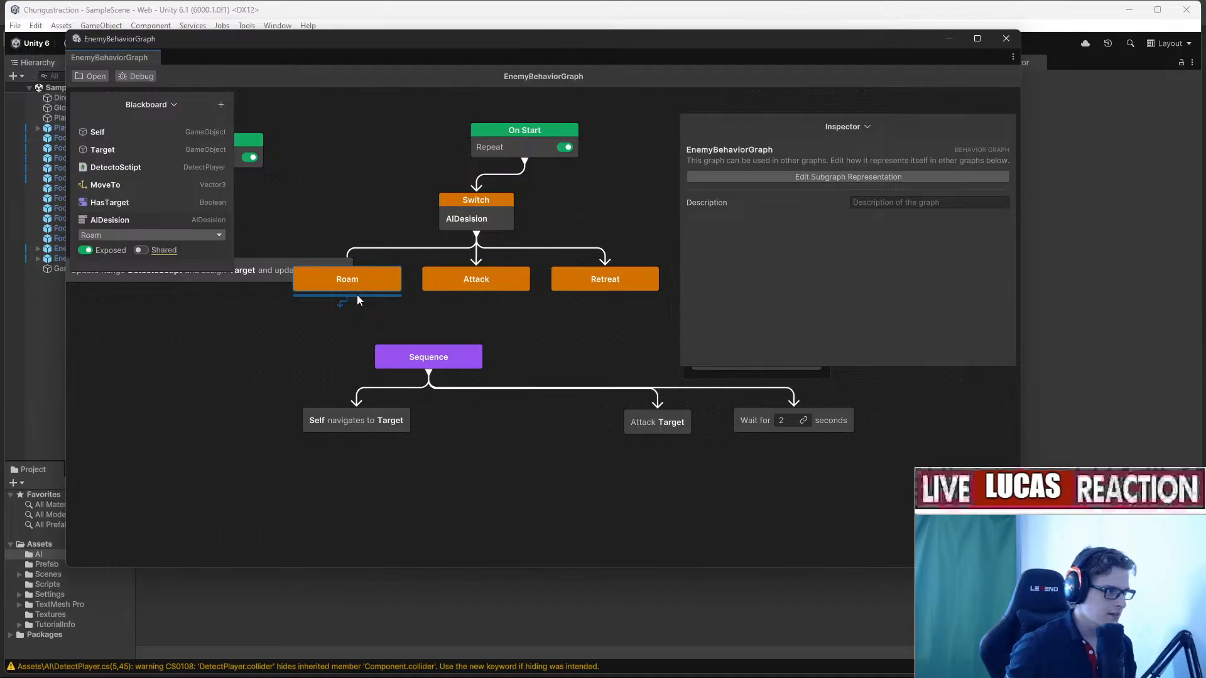
middle_drag(431, 277, 373, 291)
drag(419, 307, 392, 365)
Move the random MoveTo steps group left and connect Roam to it.
scroll(434, 335, down, 5)
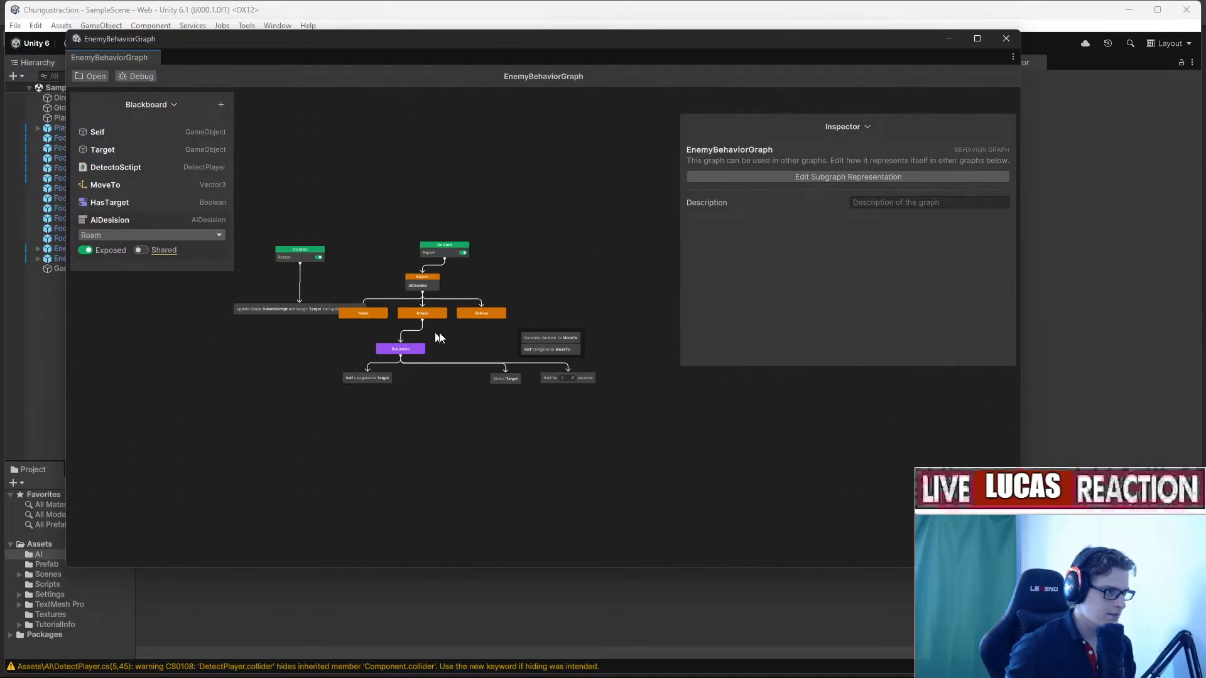
click(565, 333)
drag(567, 336, 612, 341)
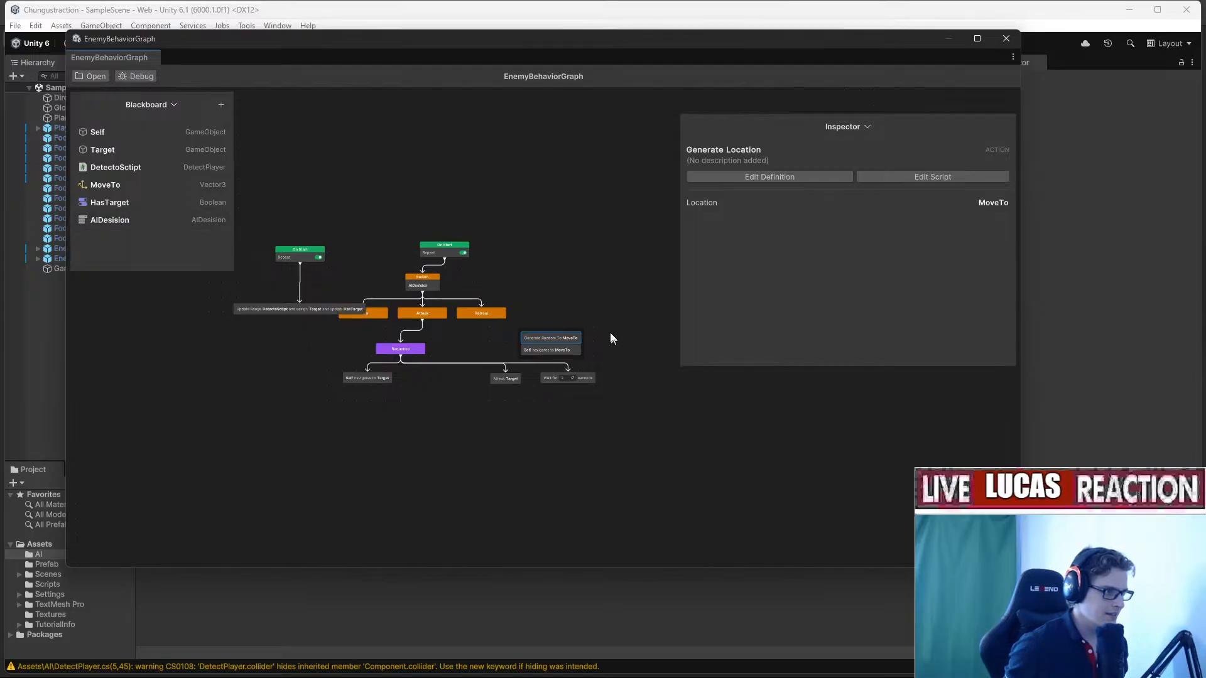
scroll(595, 323, up, 4)
drag(631, 385, 510, 331)
middle_drag(516, 326, 644, 338)
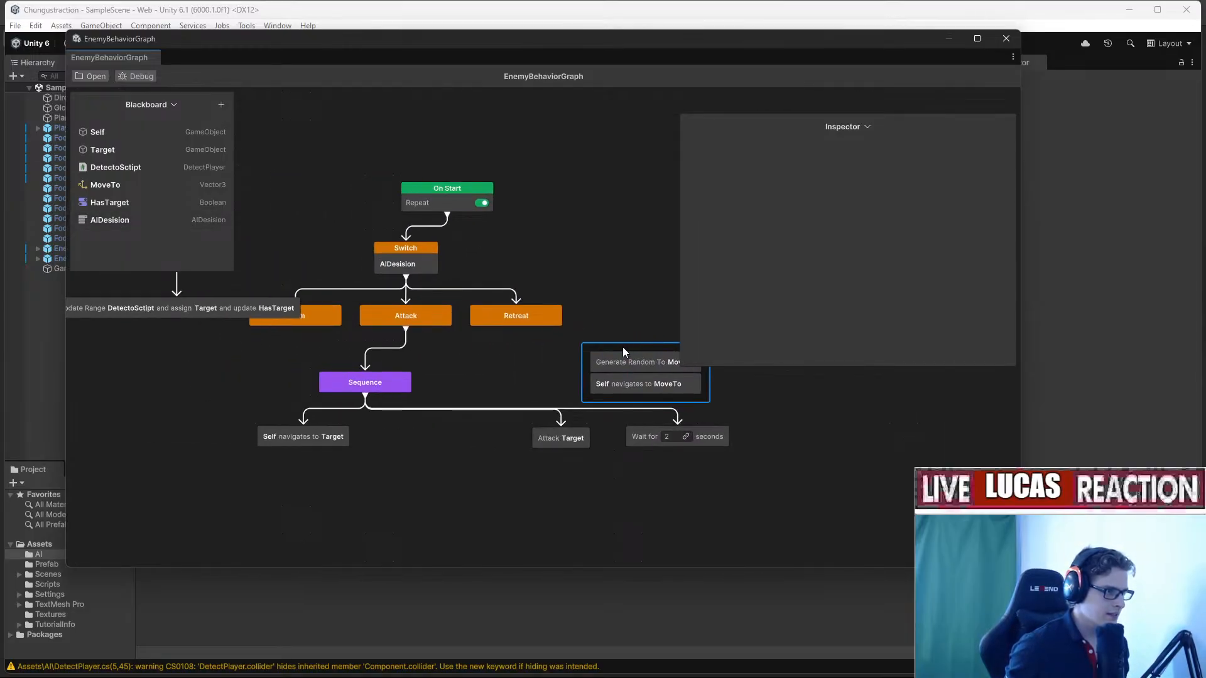
drag(623, 352, 197, 369)
middle_drag(322, 318, 543, 375)
mouse_move(245, 201)
mouse_down()
mouse_move(433, 371)
mouse_move(330, 334)
mouse_up()
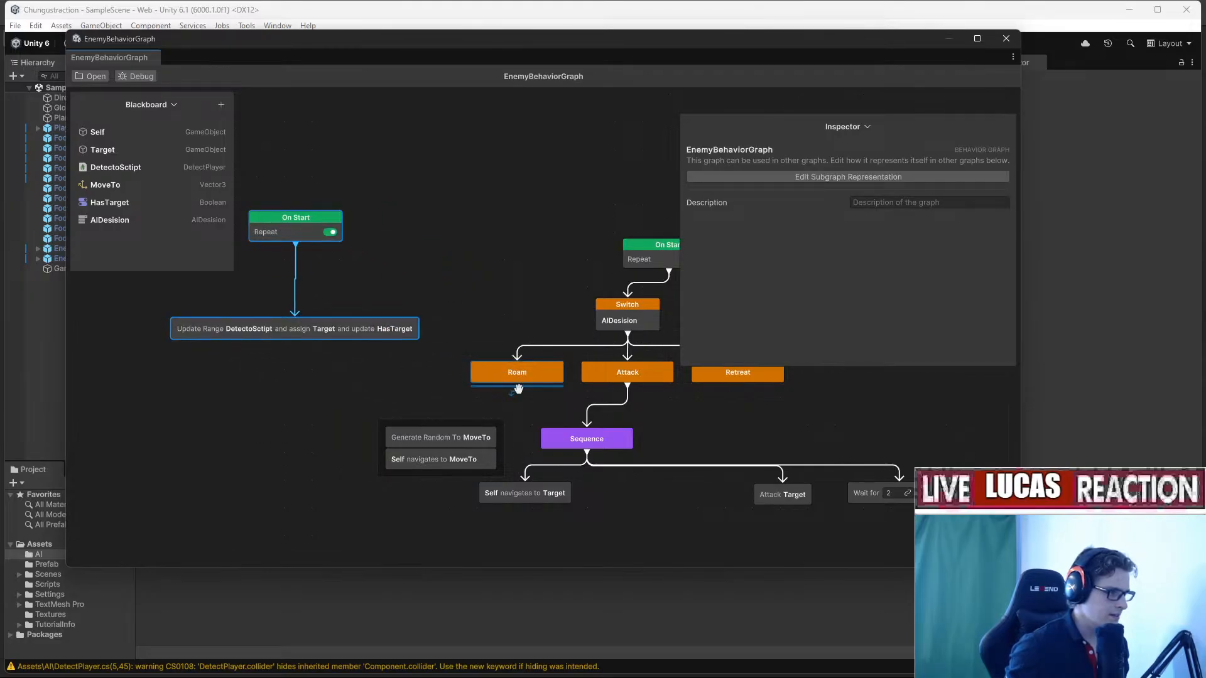
click(449, 424)
middle_drag(610, 430, 506, 343)
Move the Attack Target and Wait for nodes under the Sequence.
drag(860, 483, 660, 388)
drag(824, 413, 662, 413)
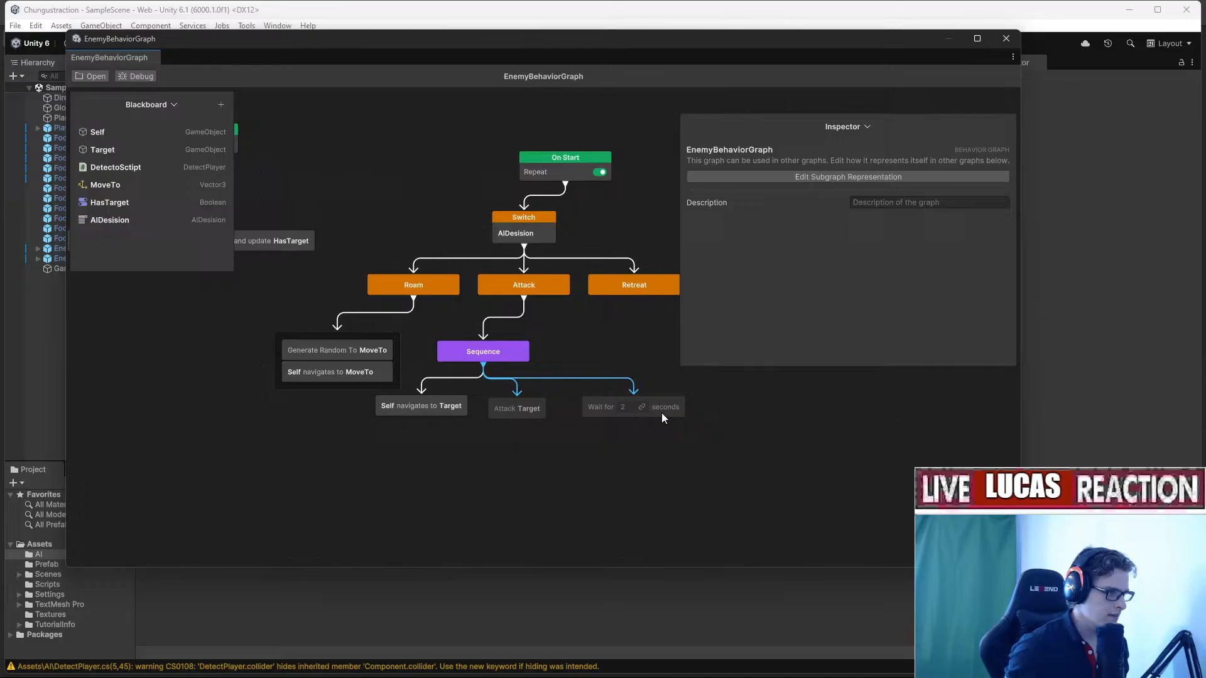
click(747, 439)
middle_drag(747, 438, 549, 484)
middle_drag(468, 412, 595, 452)
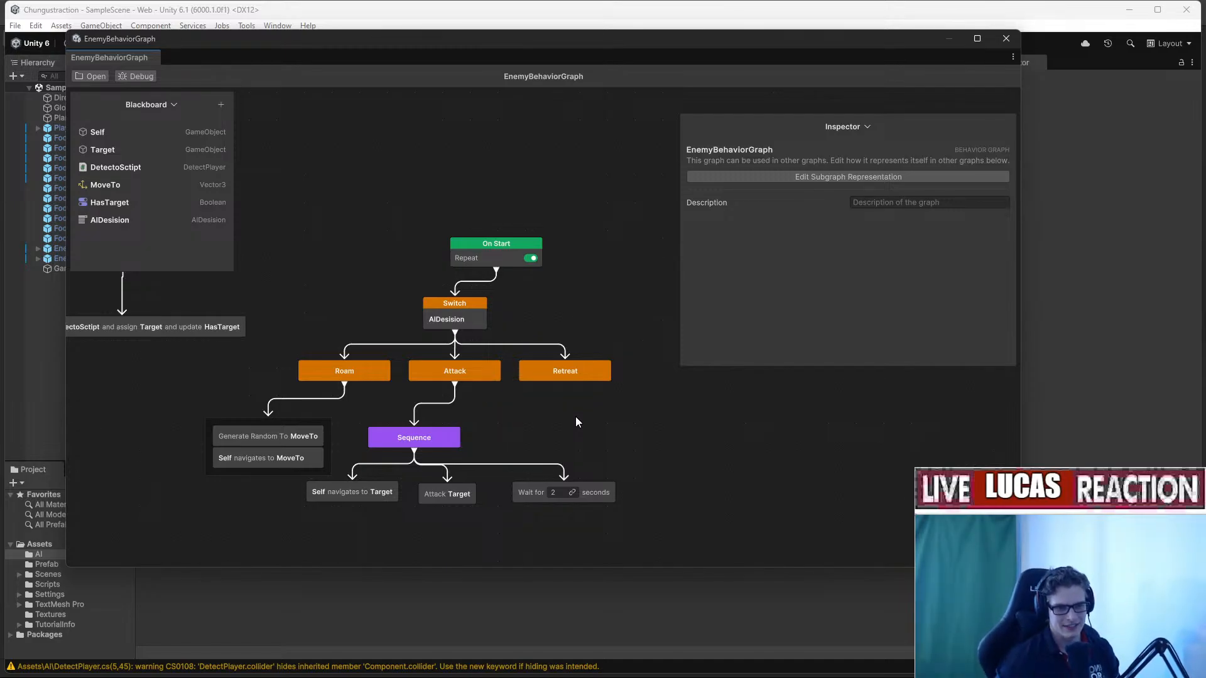
Pan to the second On Start branch and select the DetectPlayer action to show its settings.
middle_drag(552, 356, 463, 283)
middle_drag(463, 344, 599, 353)
middle_drag(490, 369, 503, 415)
middle_drag(352, 326, 539, 372)
click(485, 363)
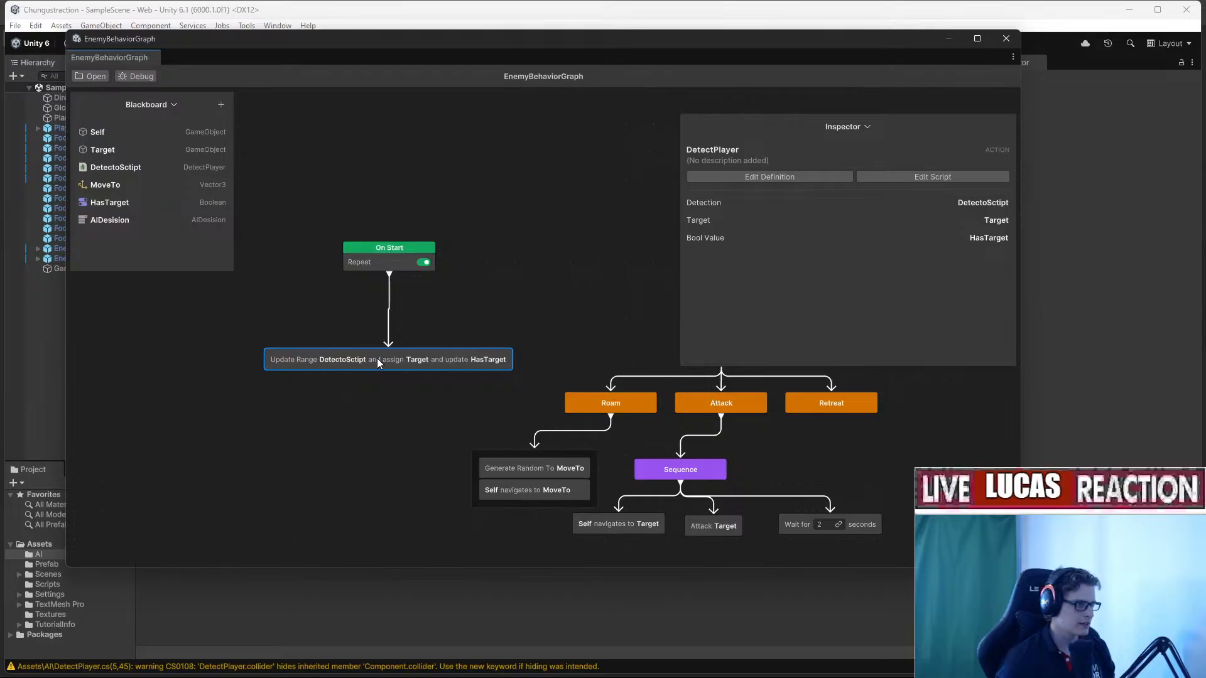
key(alt+Tab)
key(alt+Tab)
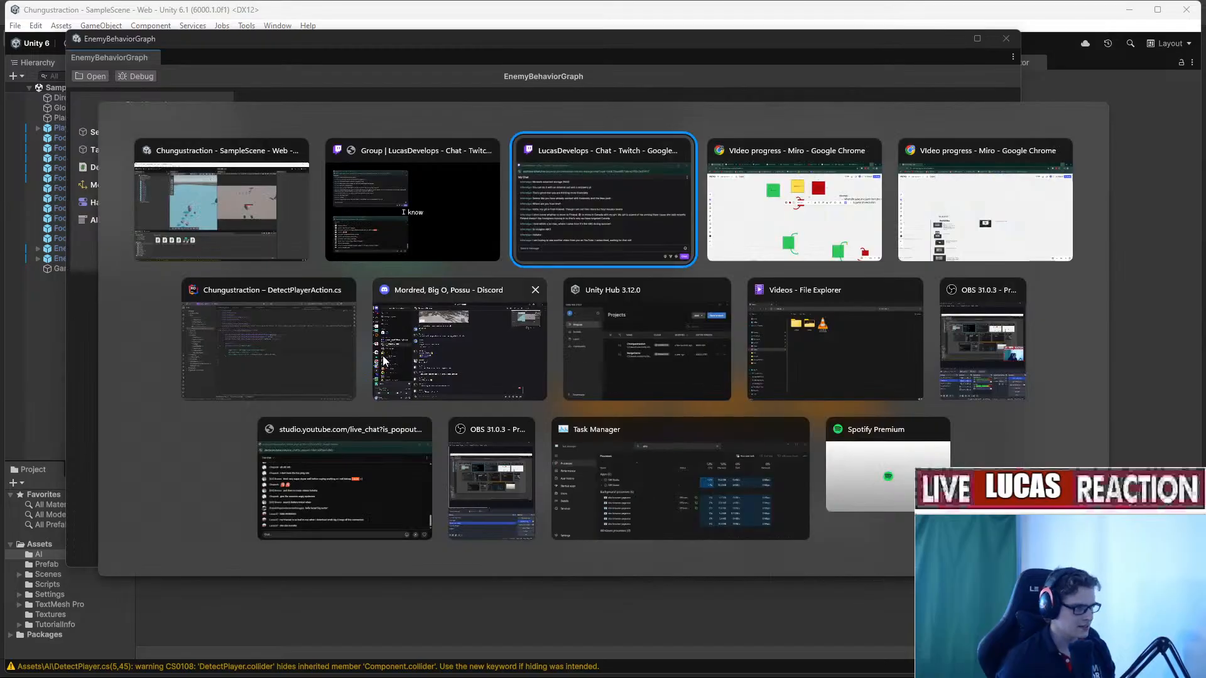
click(326, 376)
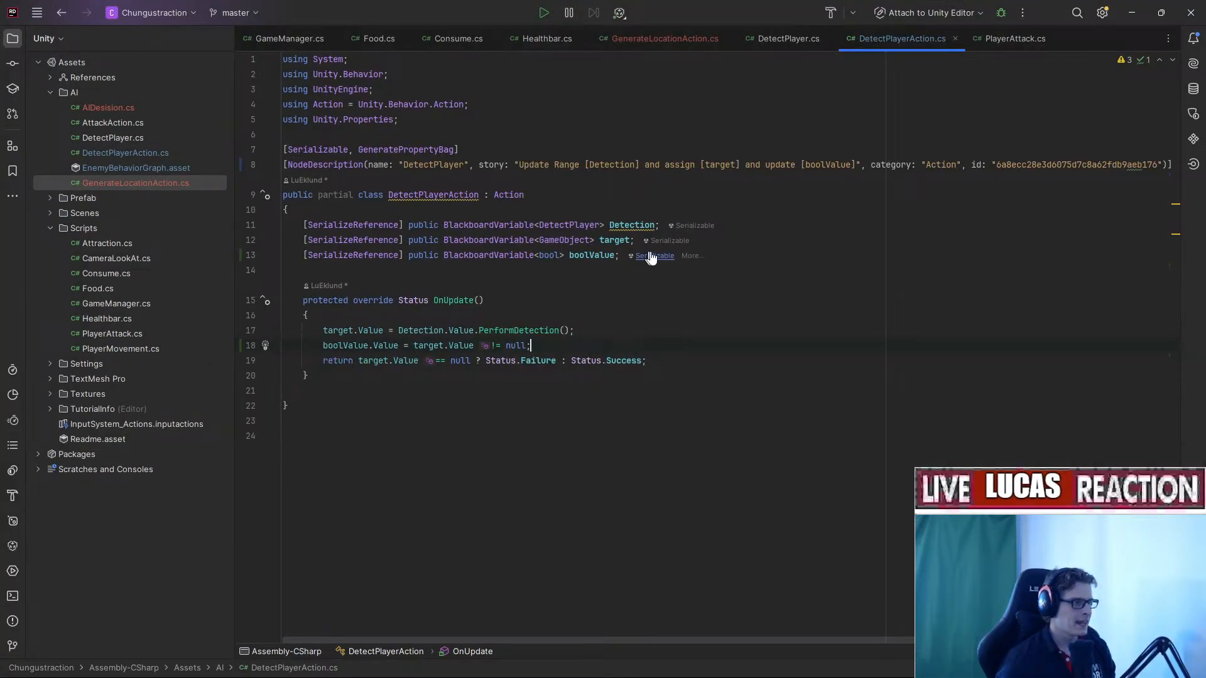
double_click(549, 255)
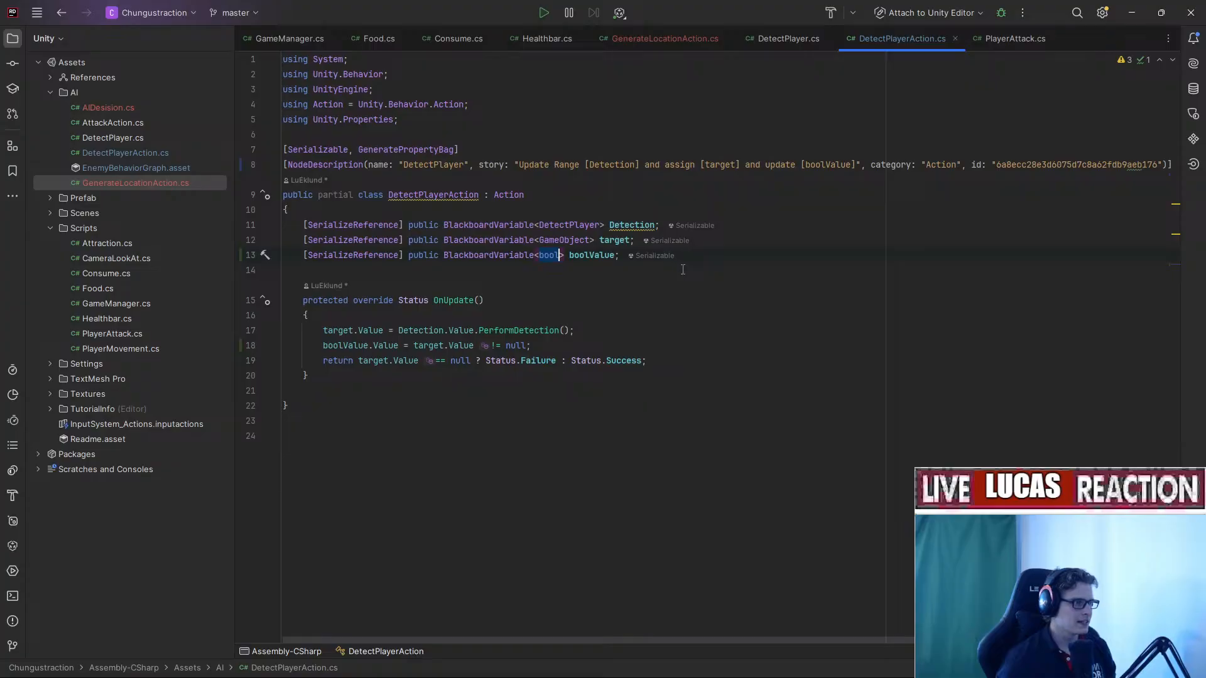
key(alt+Tab)
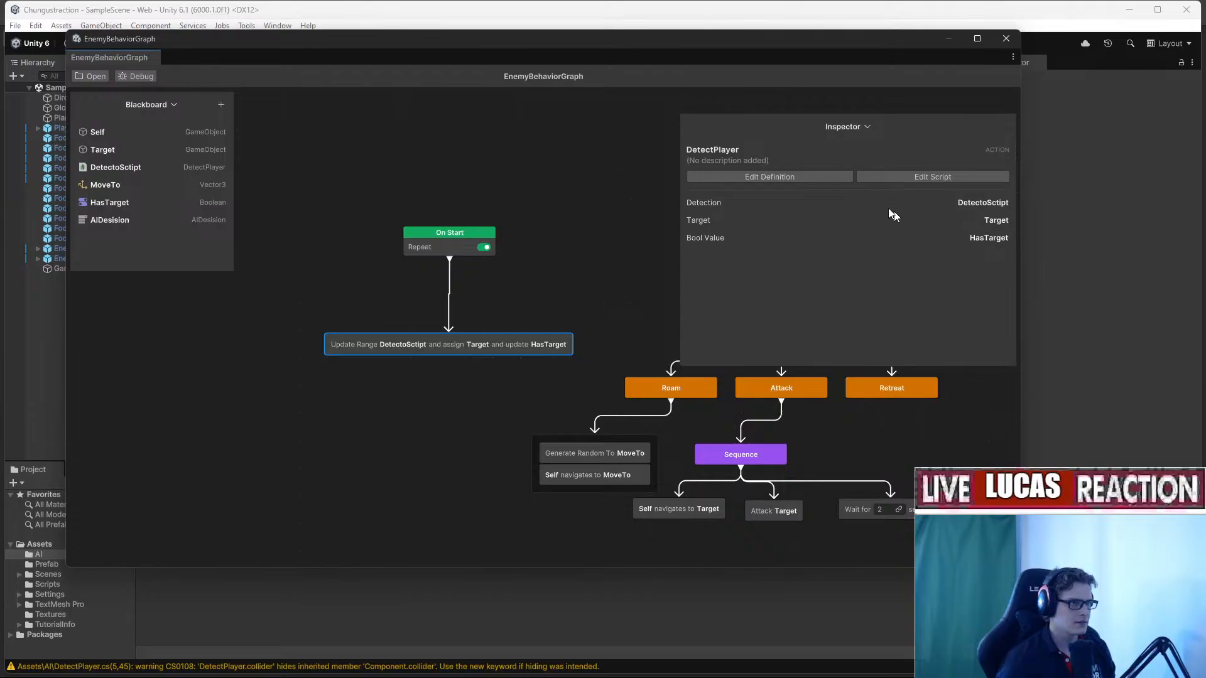
Edit the DetectPlayer definition so boolValue uses the AI Desision enum type, accepting the mismatch warning.
click(806, 177)
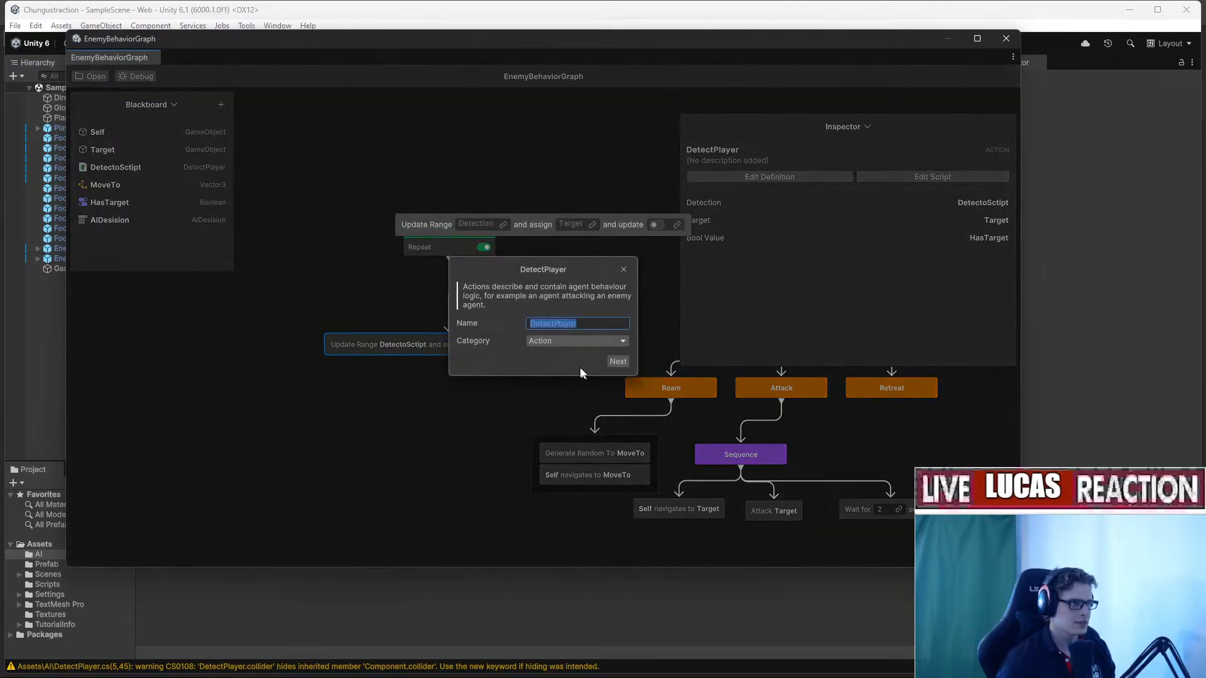
click(617, 361)
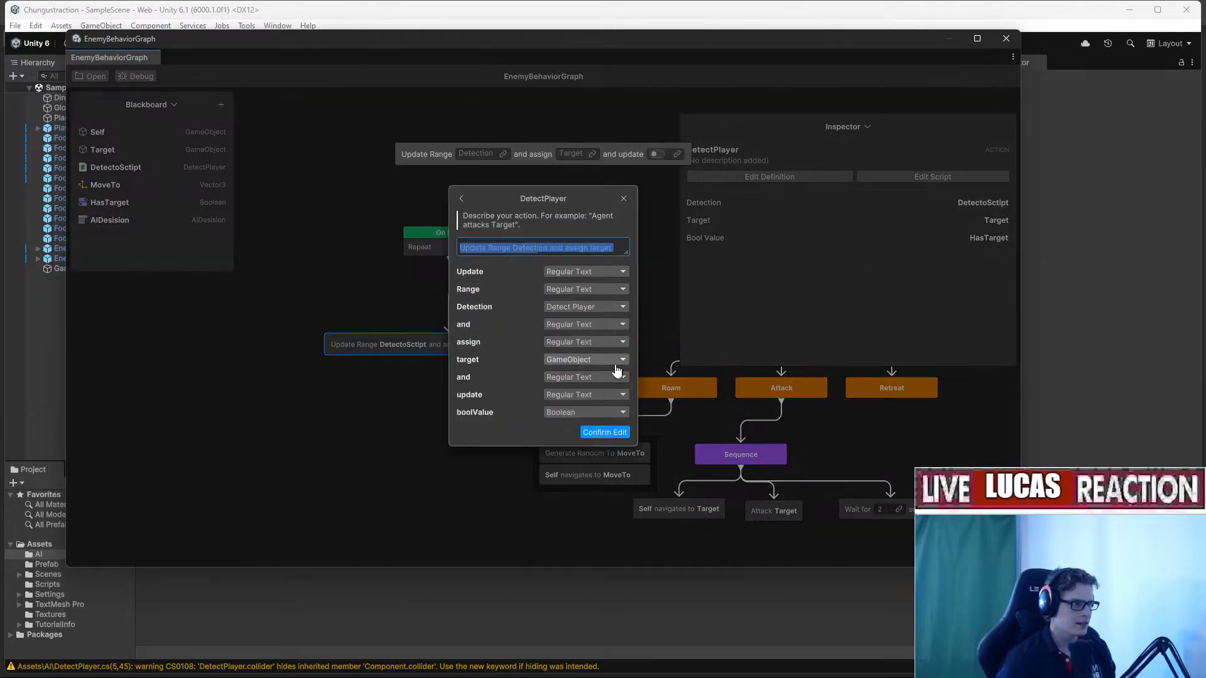
click(574, 412)
click(559, 307)
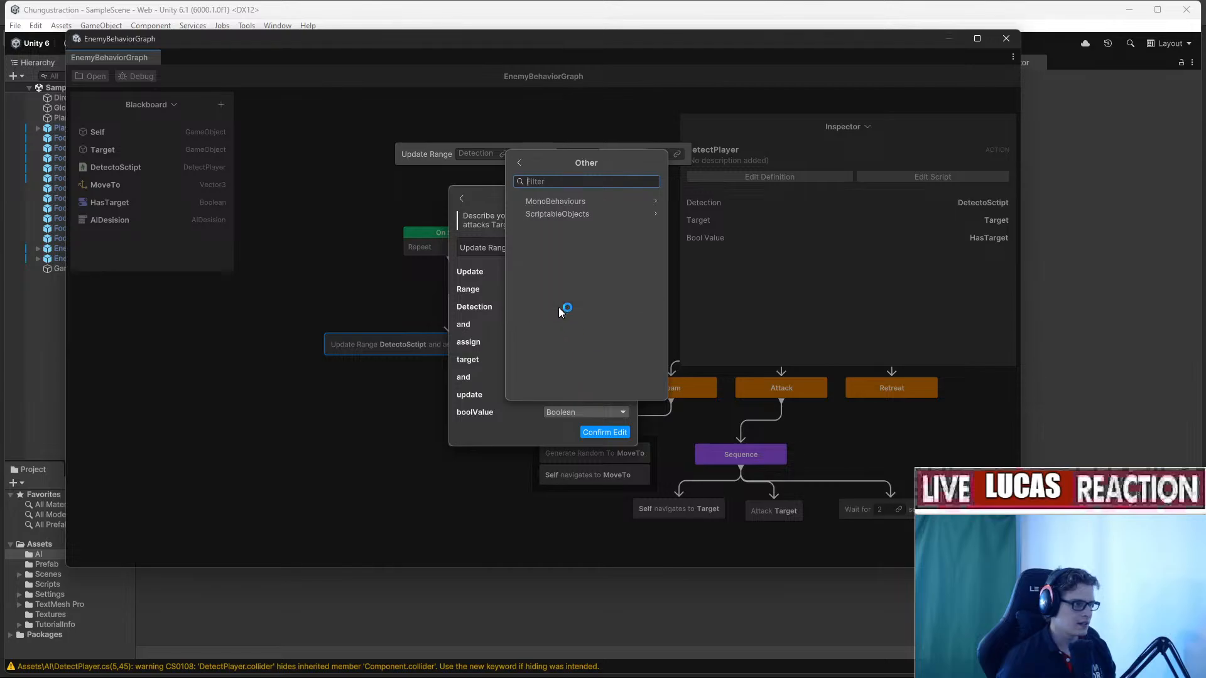
click(518, 165)
click(578, 308)
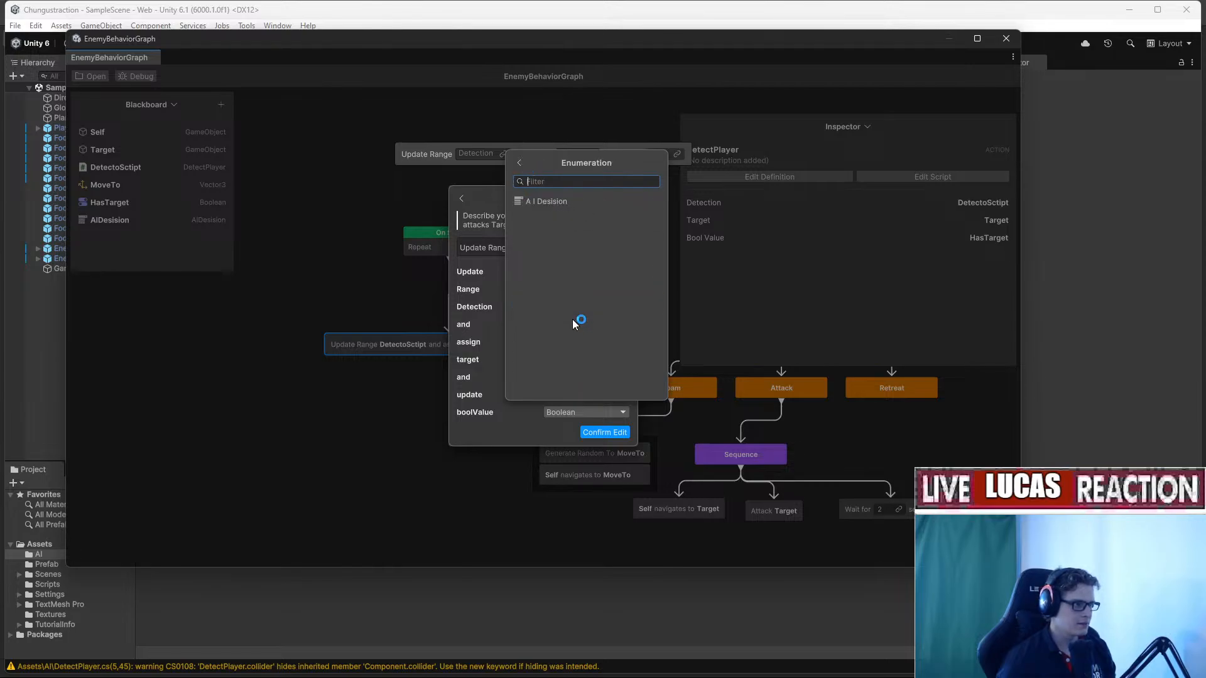
click(560, 205)
click(605, 433)
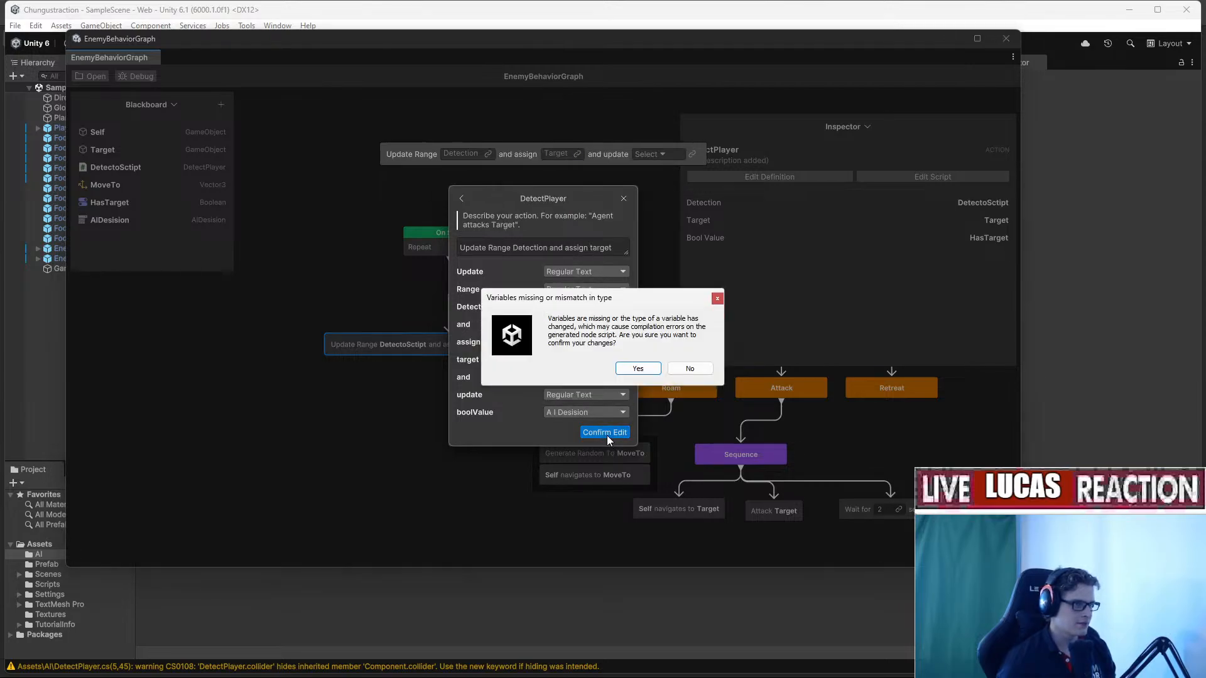
click(641, 366)
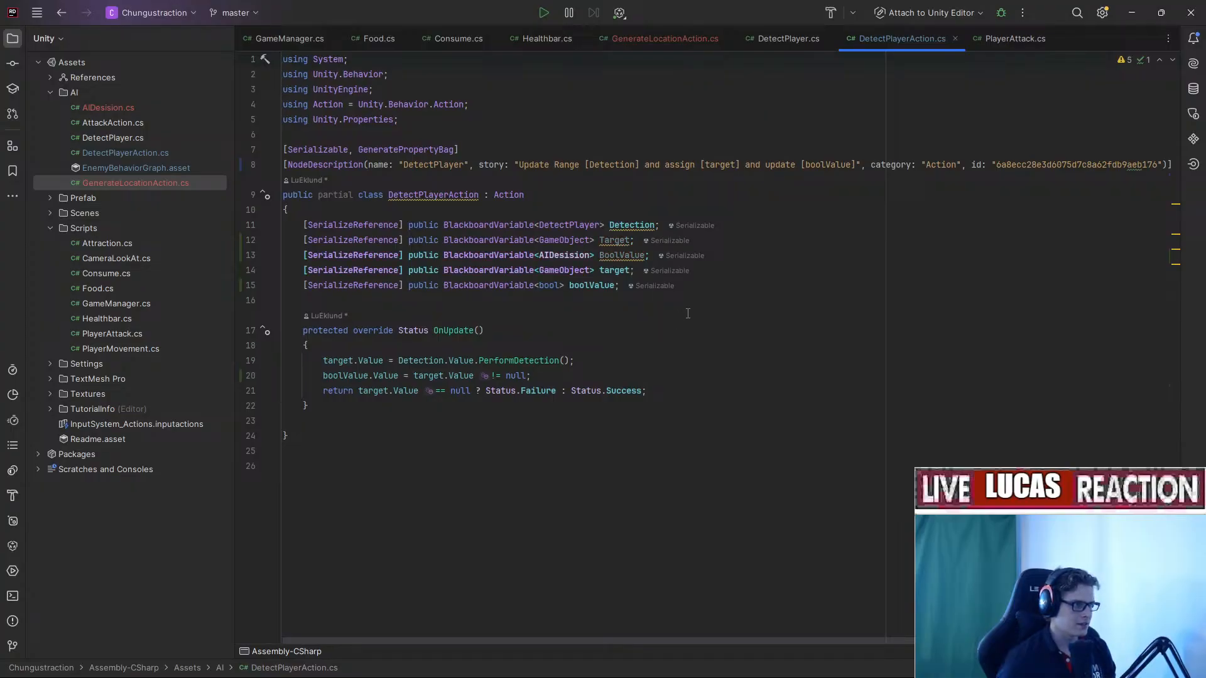
Delete the duplicate target and boolValue fields and capitalise [Target] in the story.
drag(722, 290, 286, 274)
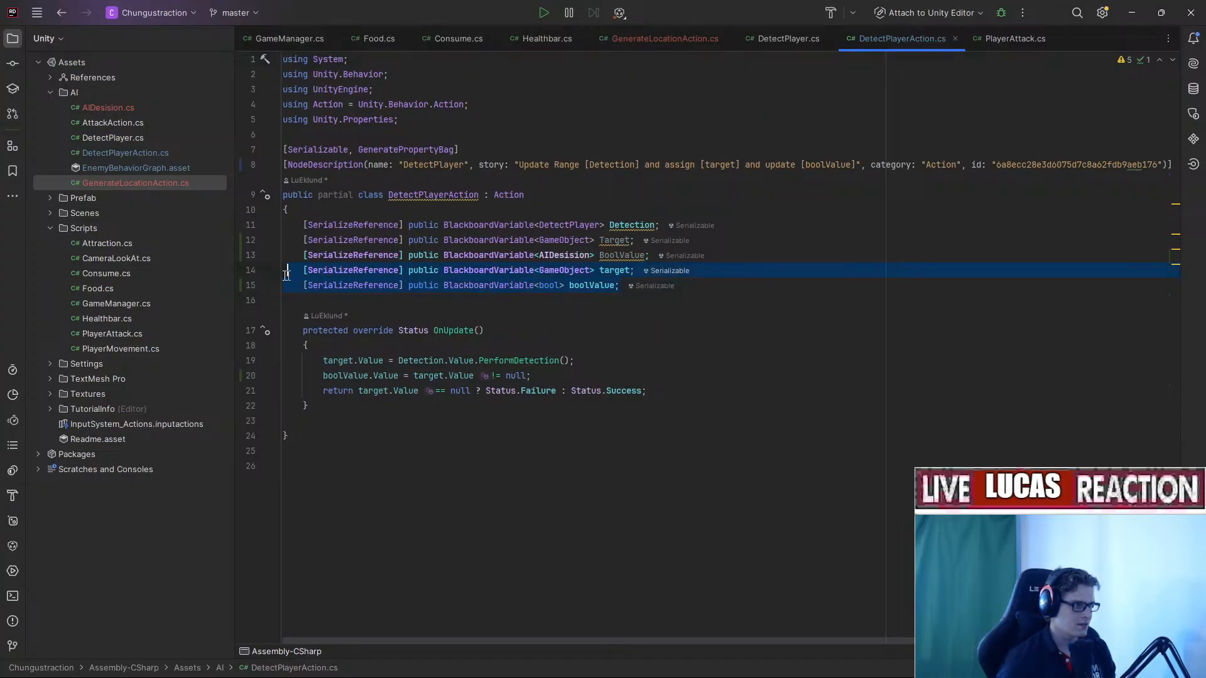
key(BackSpace)
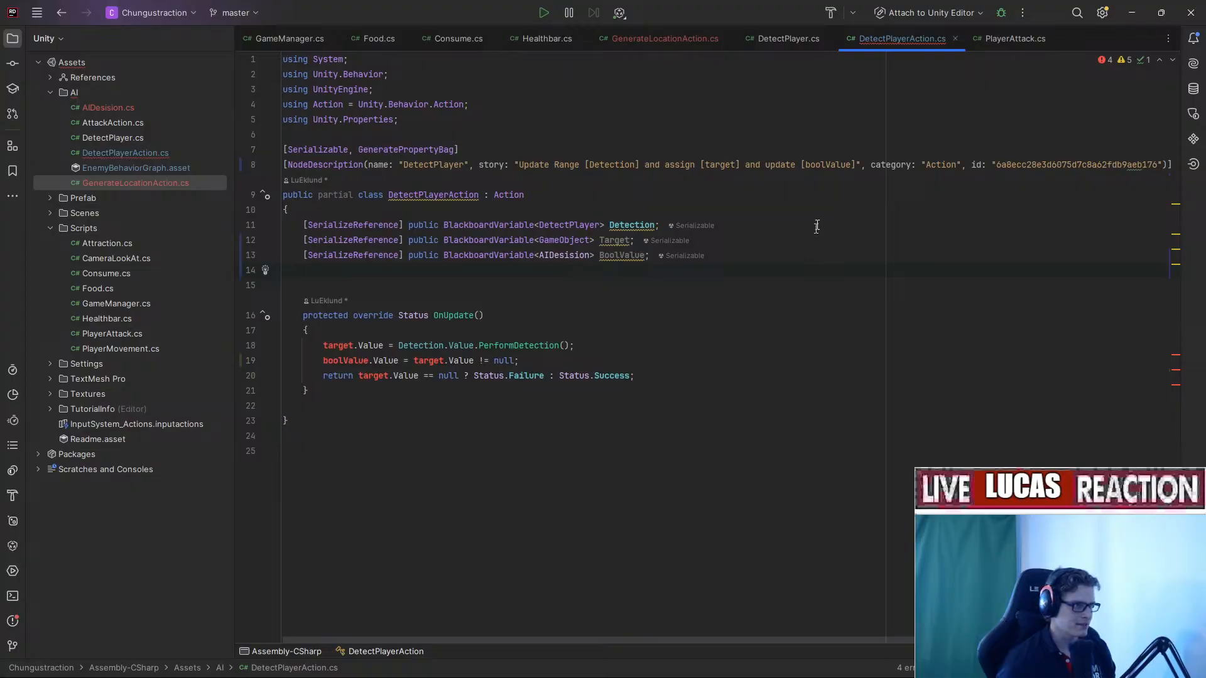
click(709, 164)
key(BackSpace)
text(T)
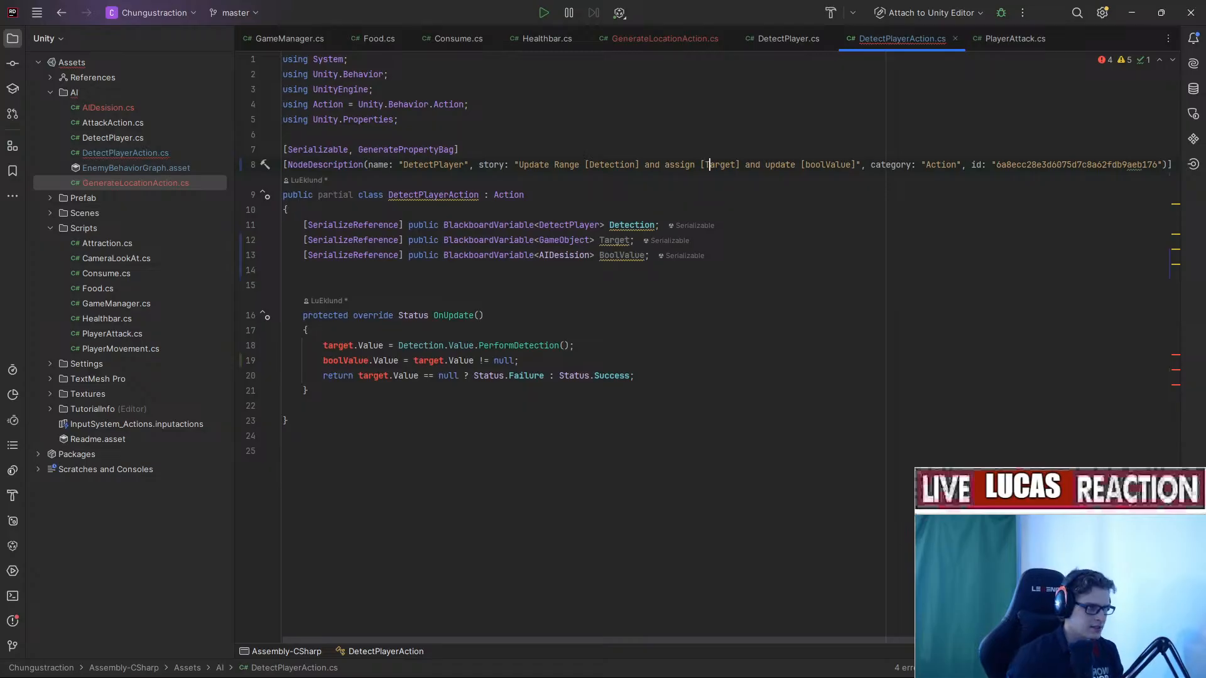
Replace boolValue with AIEnum in the story string.
key(alt+Tab)
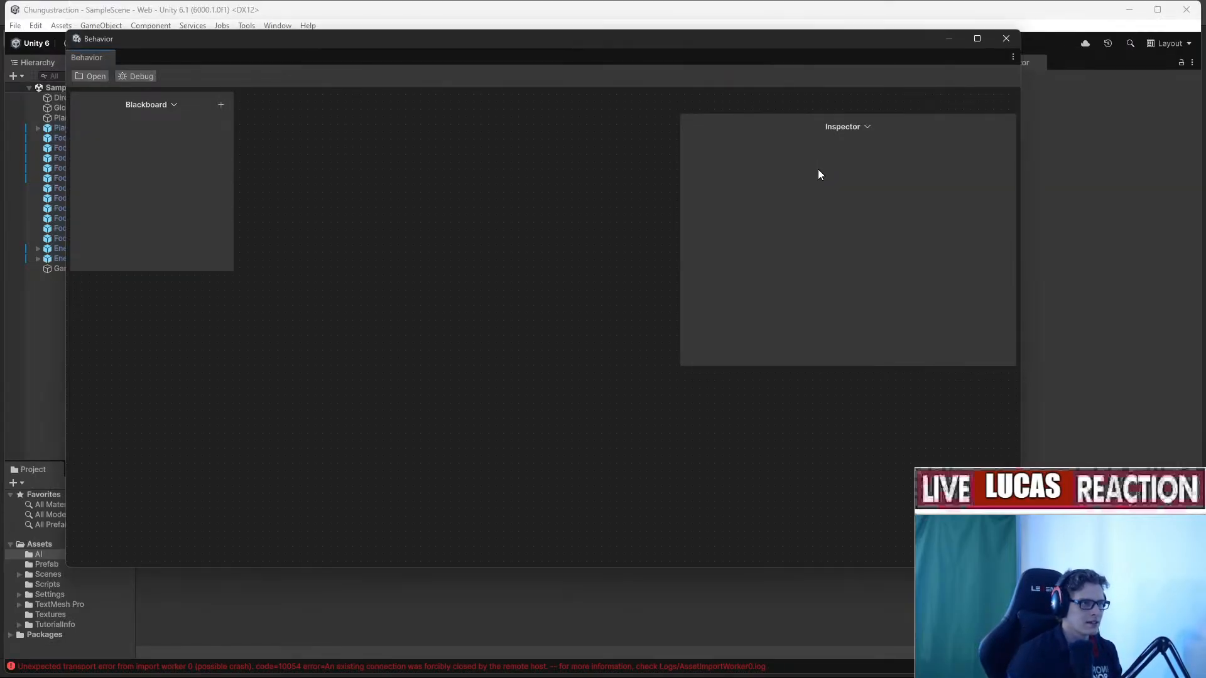
click(785, 664)
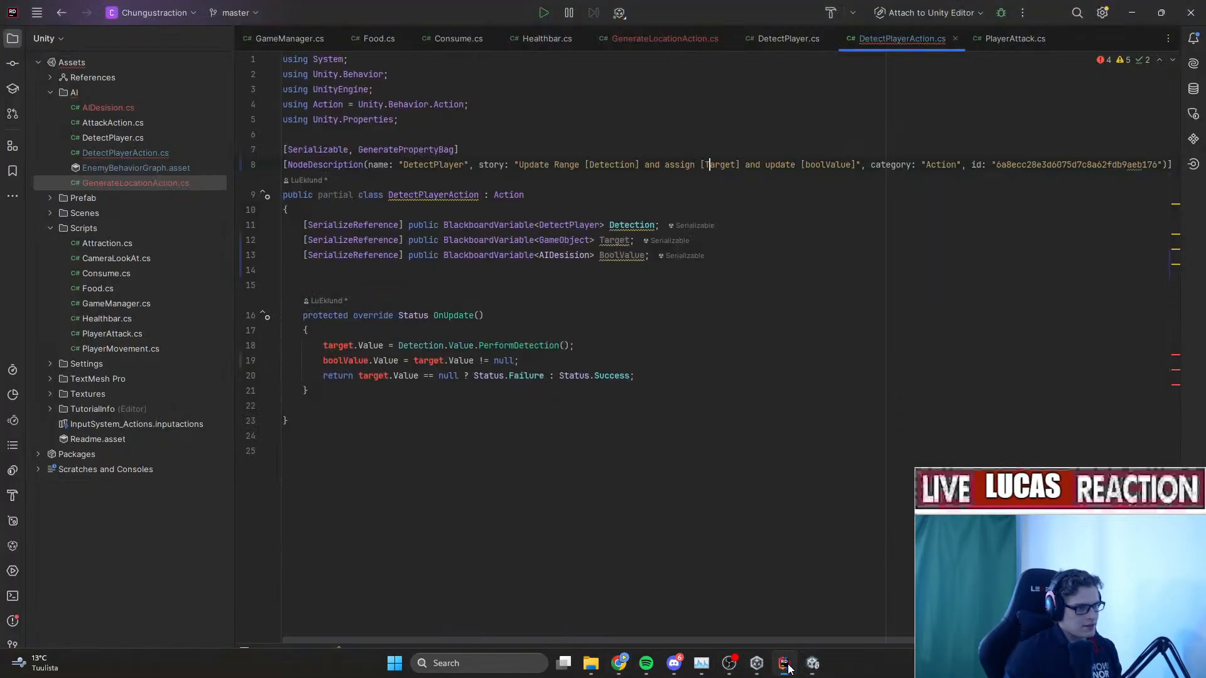
double_click(824, 165)
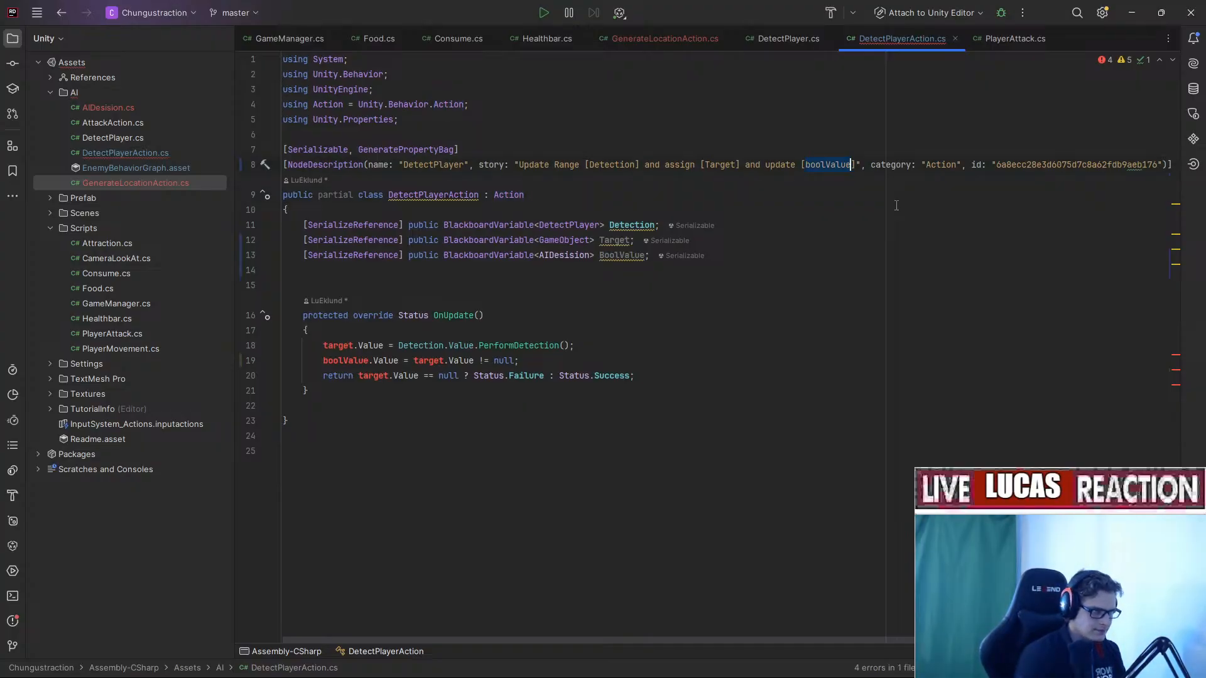
text(AI)
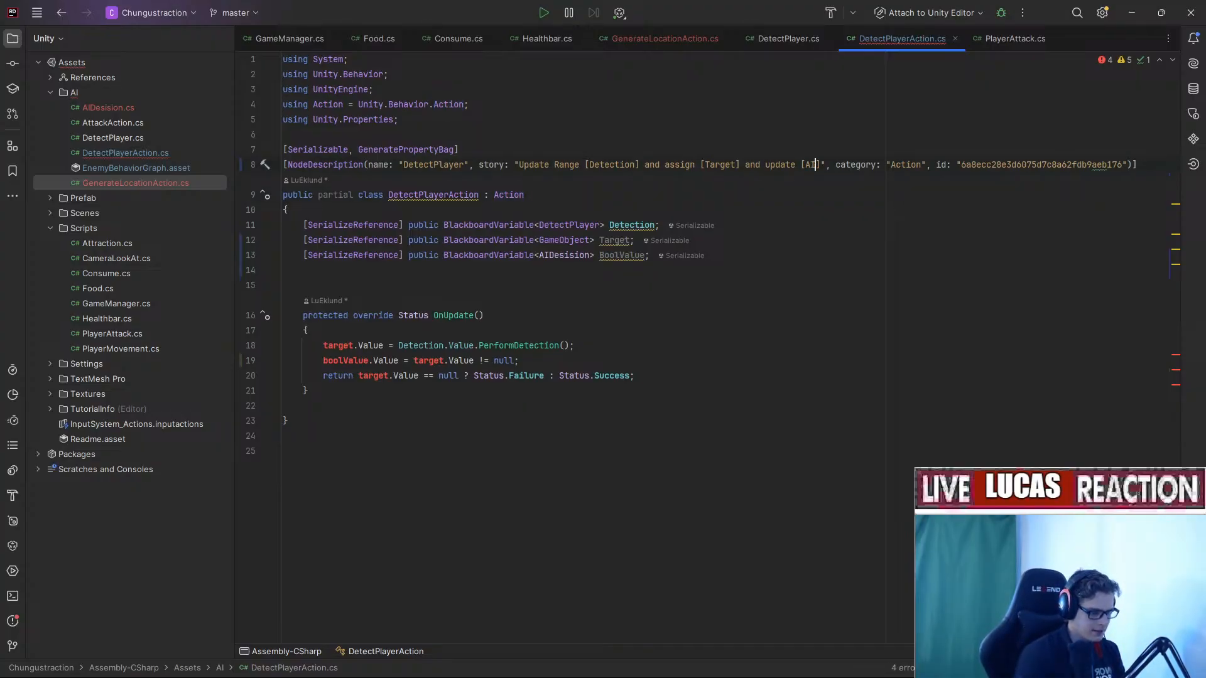
text(Enum)
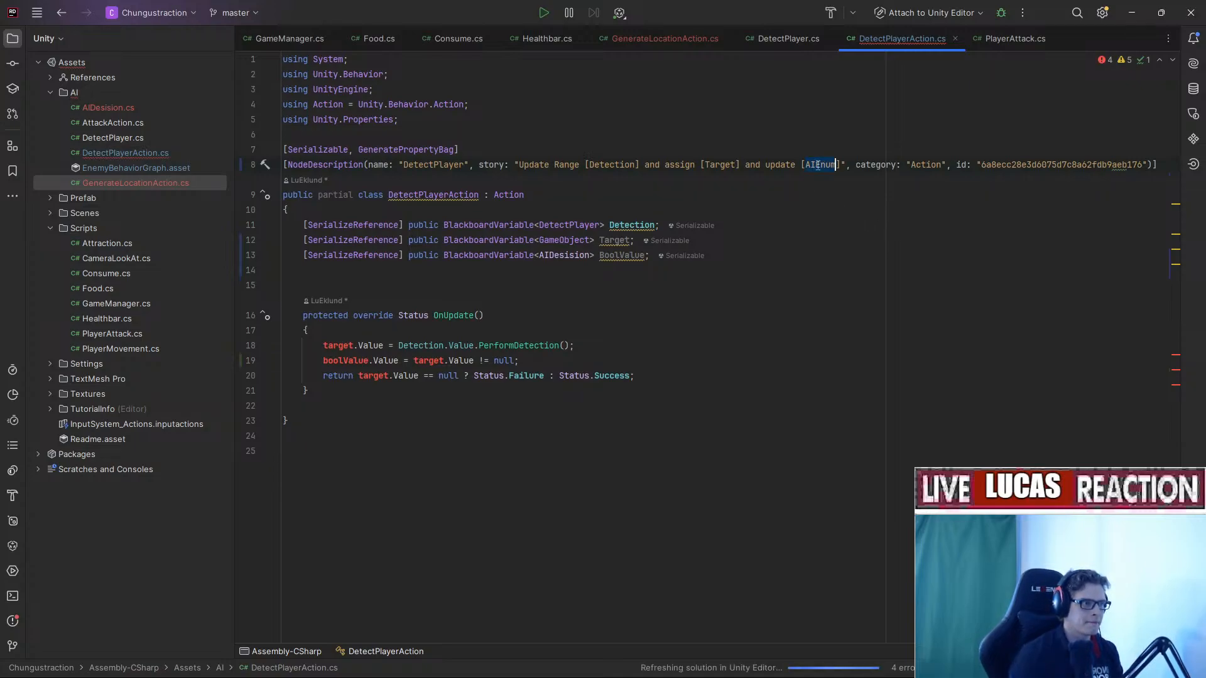
click(645, 256)
text(AIEnum)
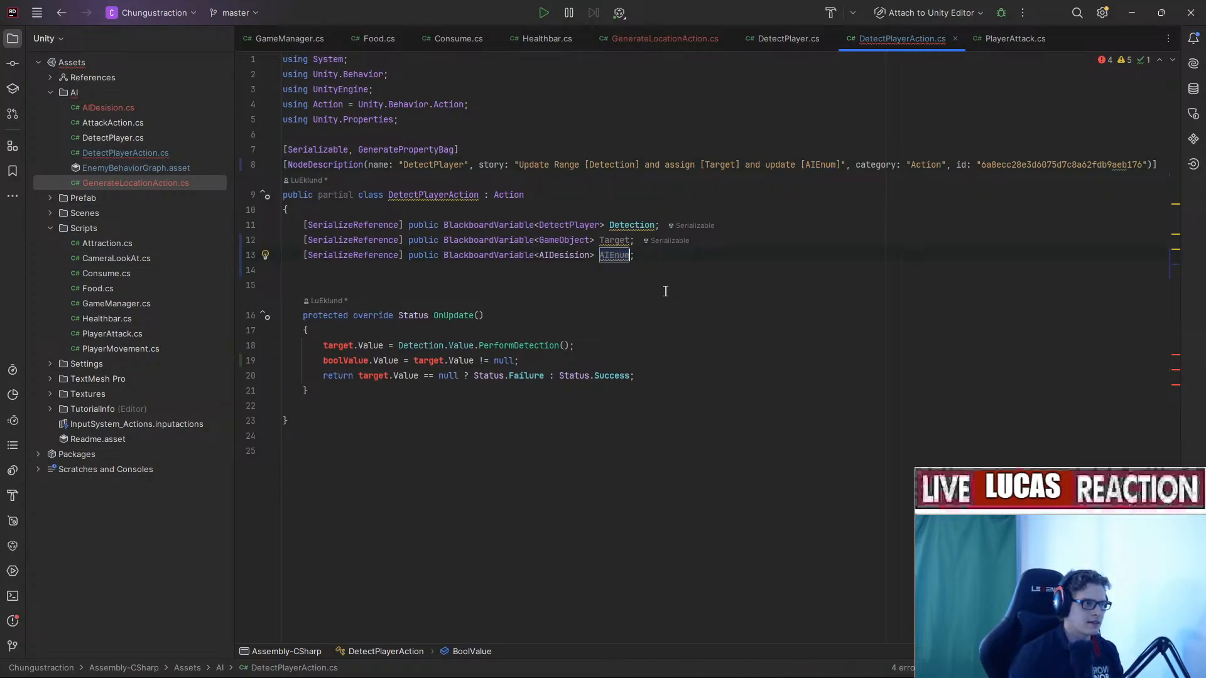
key(Down)
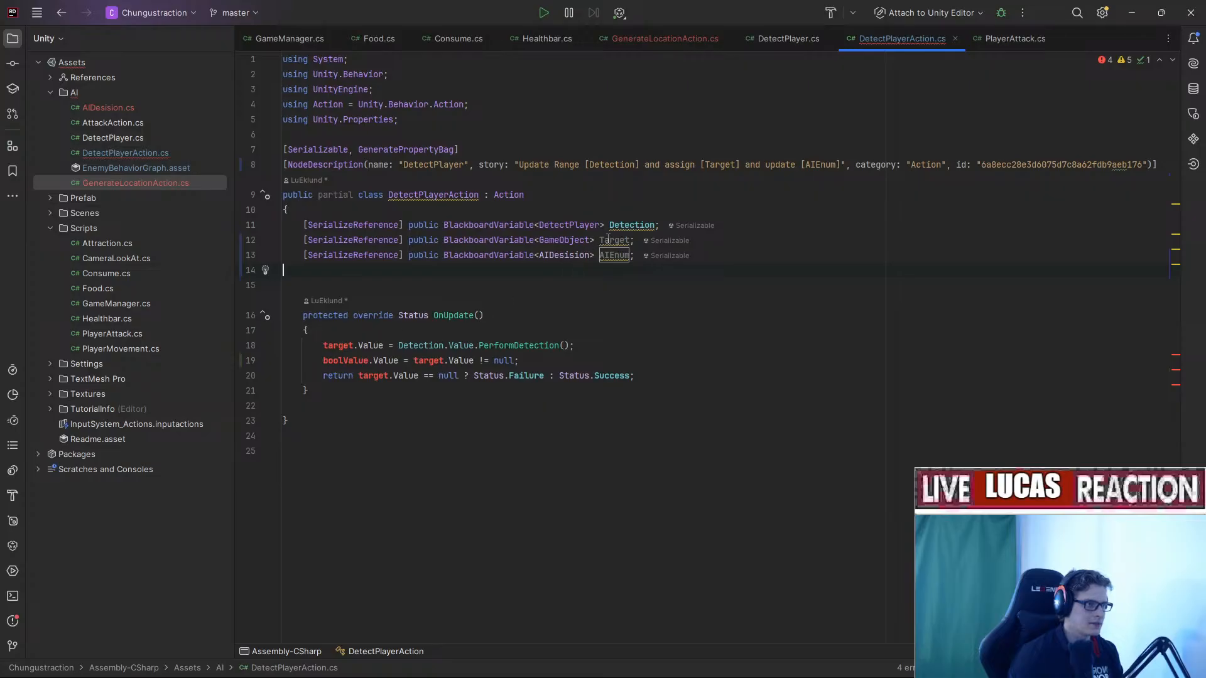
Rename the target and boolValue usages in OnUpdate to Target.
click(353, 346)
text(Target)
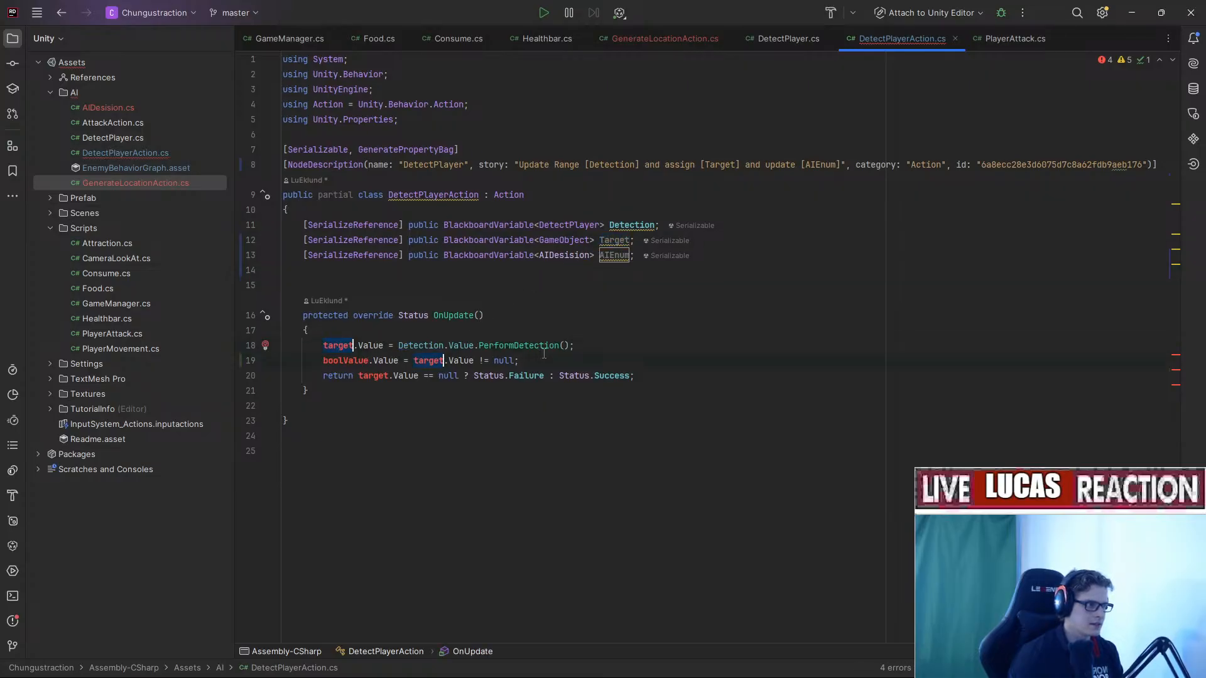
double_click(373, 376)
text(Target)
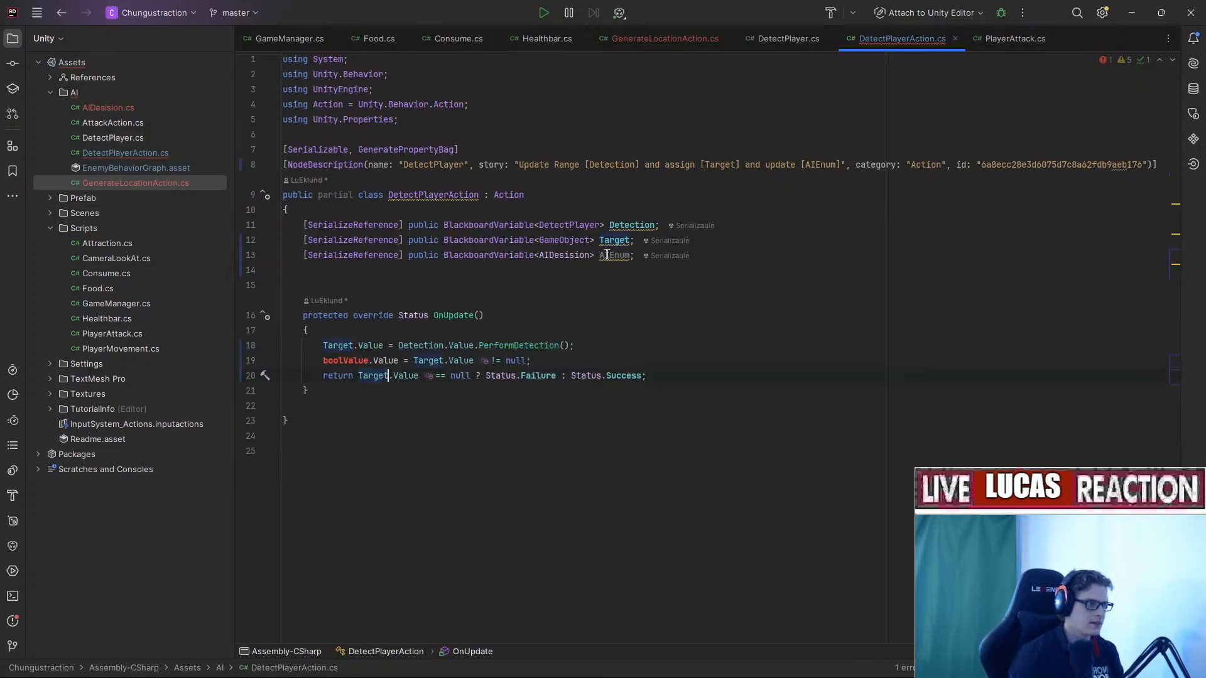
double_click(614, 255)
text(Target)
double_click(344, 362)
key(ctrl+v)
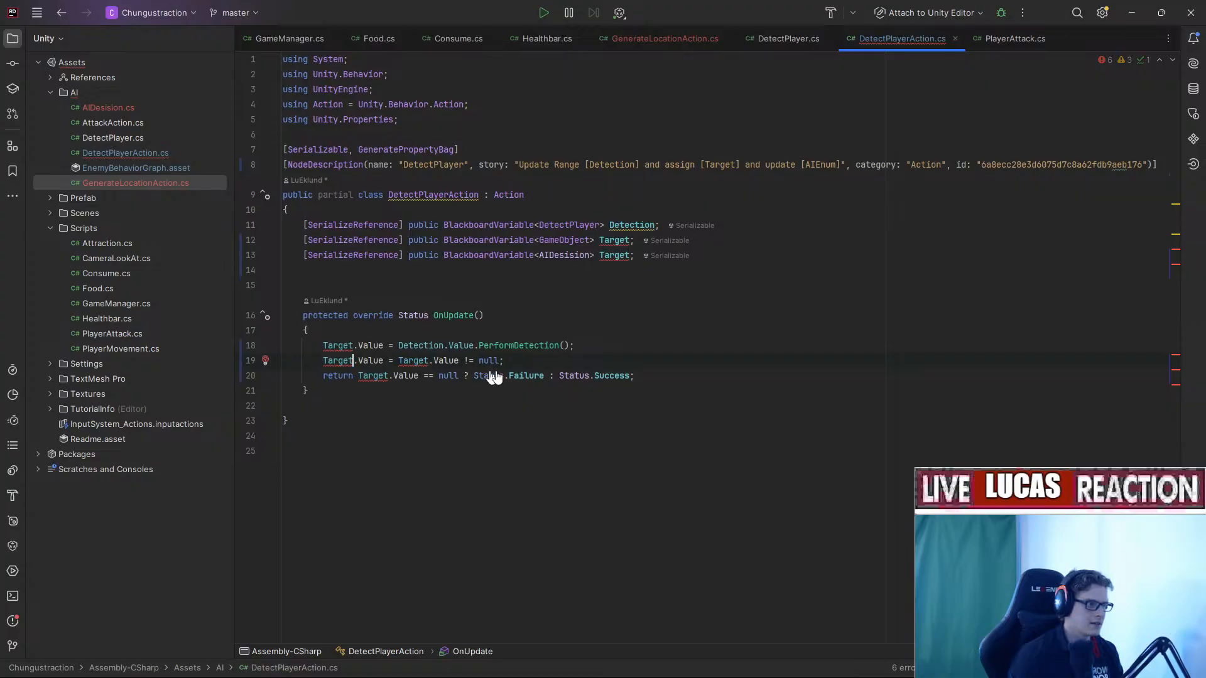
click(520, 360)
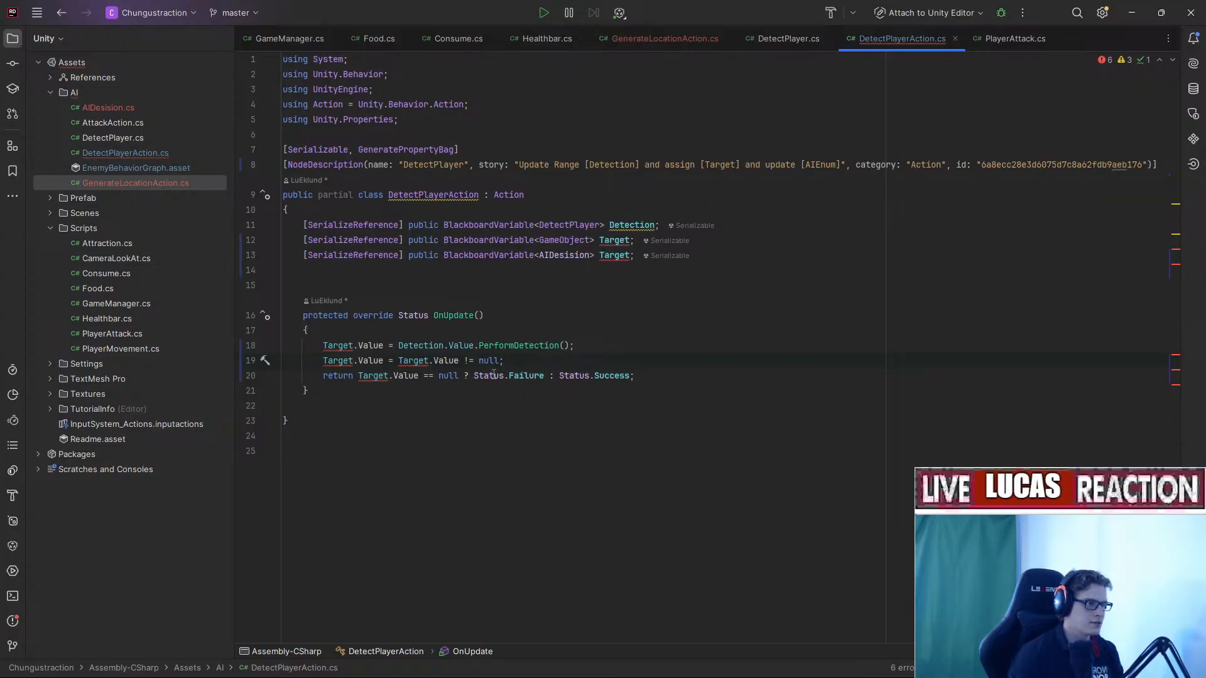
key(Up)
key(Up)
key(Up)
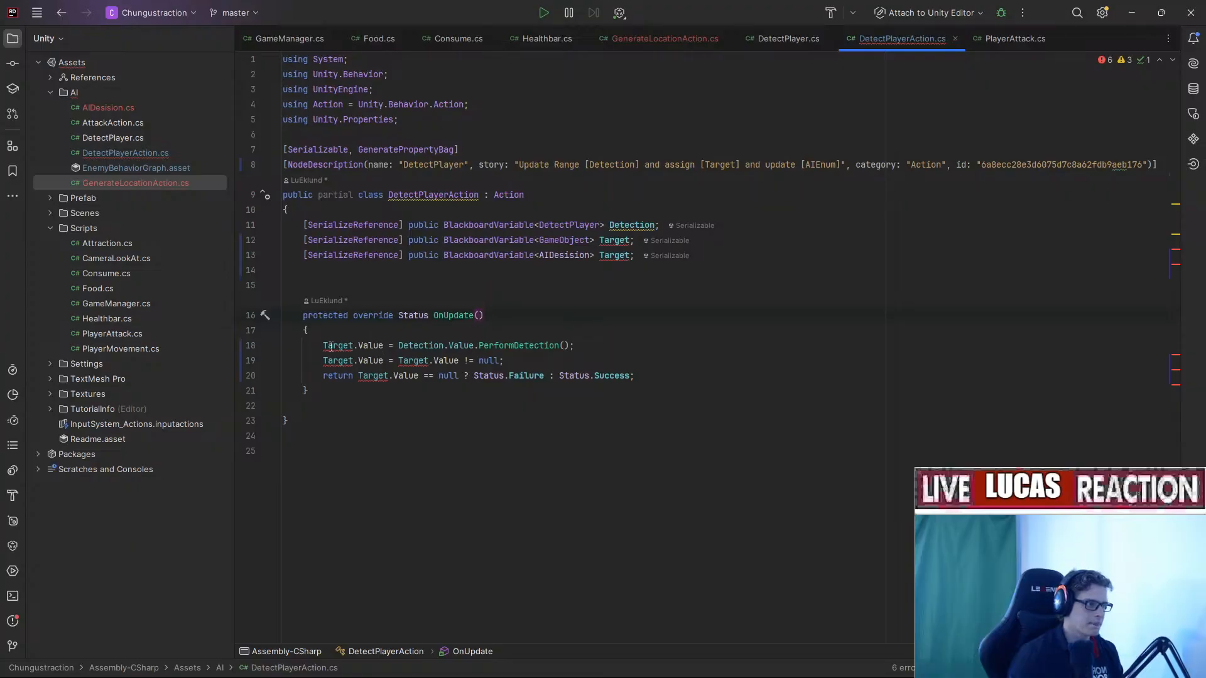
mouse_move(331, 346)
Rename the line 13 field to AIEnum, copying the name from the story.
double_click(820, 164)
key(ctrl+c)
double_click(614, 255)
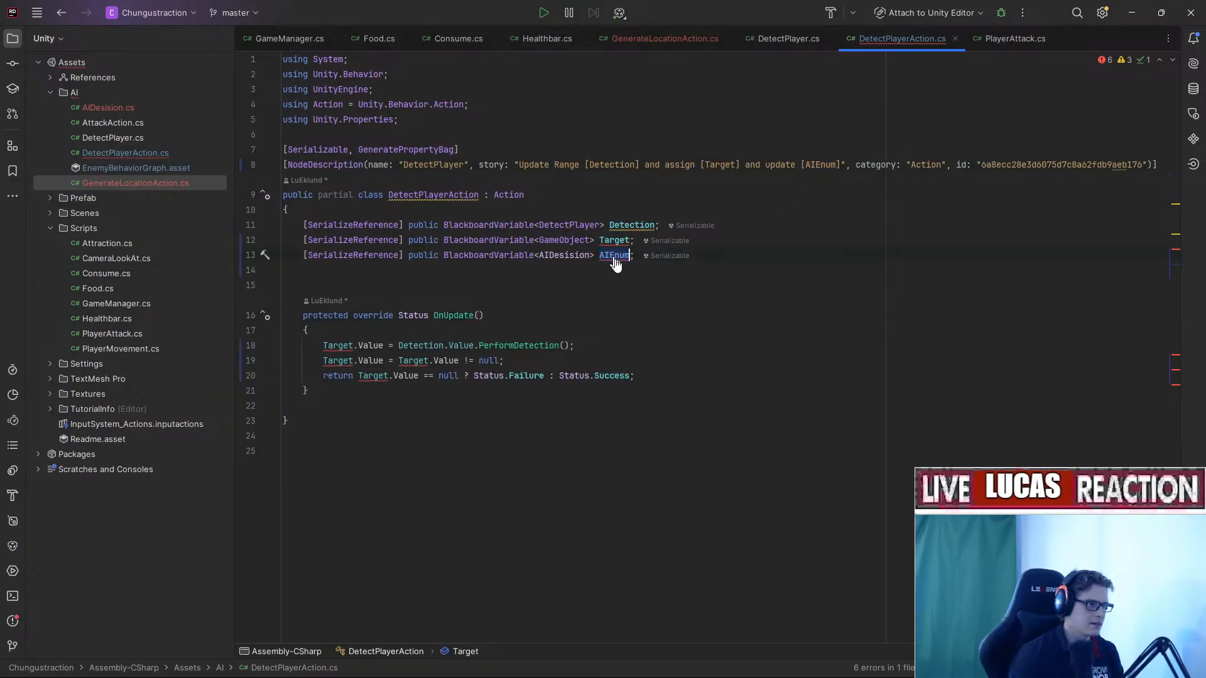
key(ctrl+v)
click(615, 328)
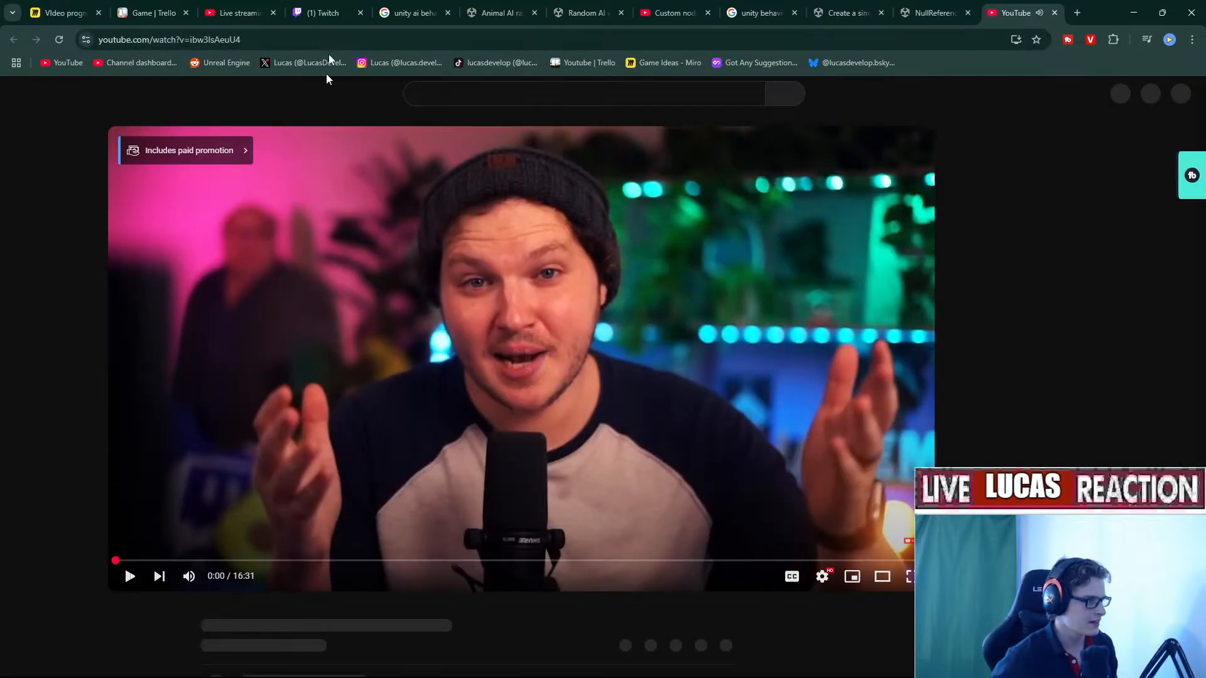
Copy the StreamElements chatbot video URL and return to the Miro Video progress tab.
click(316, 39)
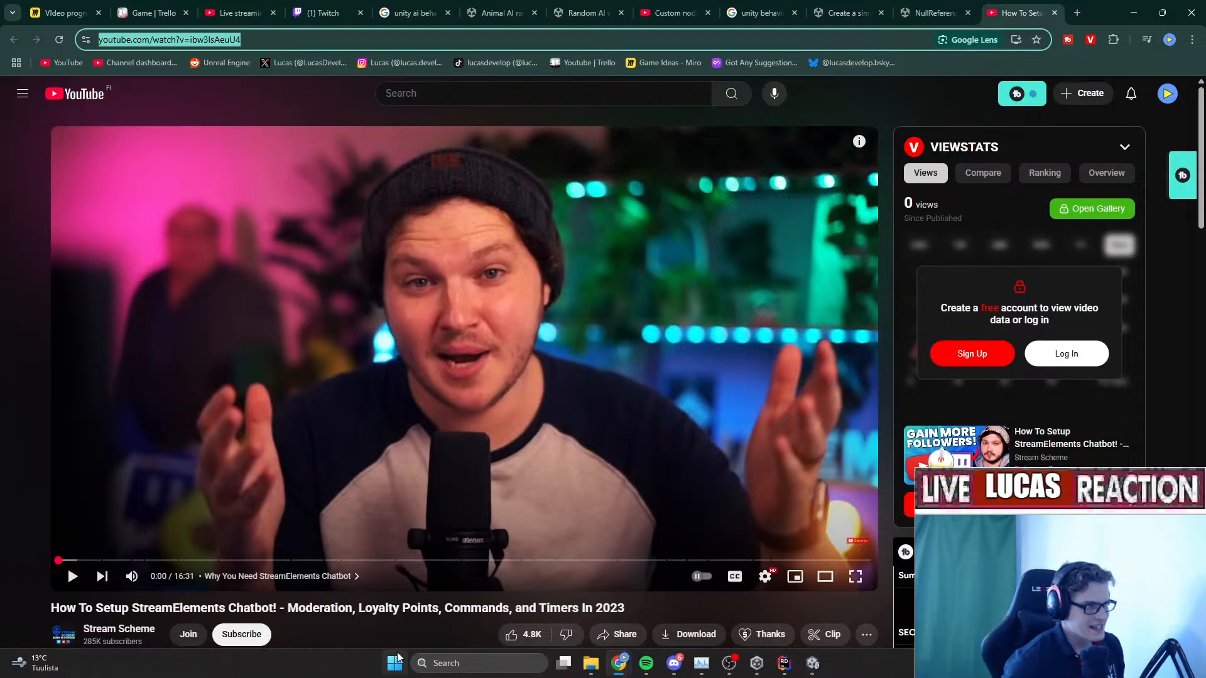
click(63, 12)
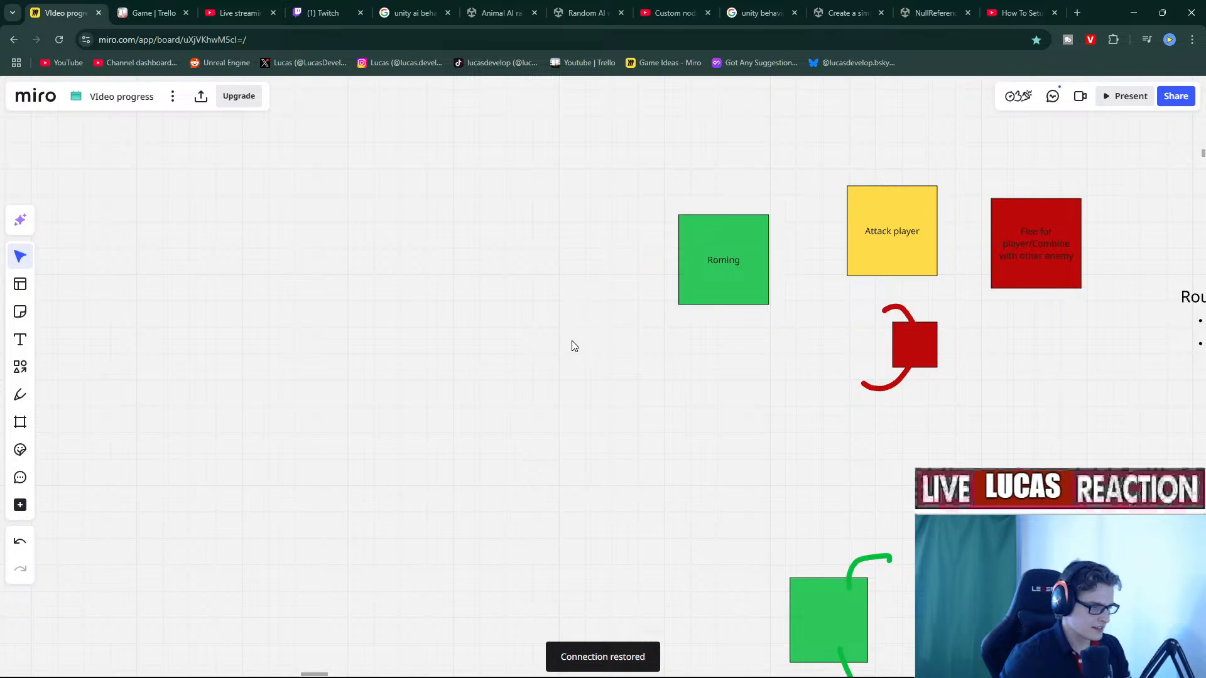
Paste the chatbot video's YouTube link onto the Video progress board as a card.
key(ctrl+v)
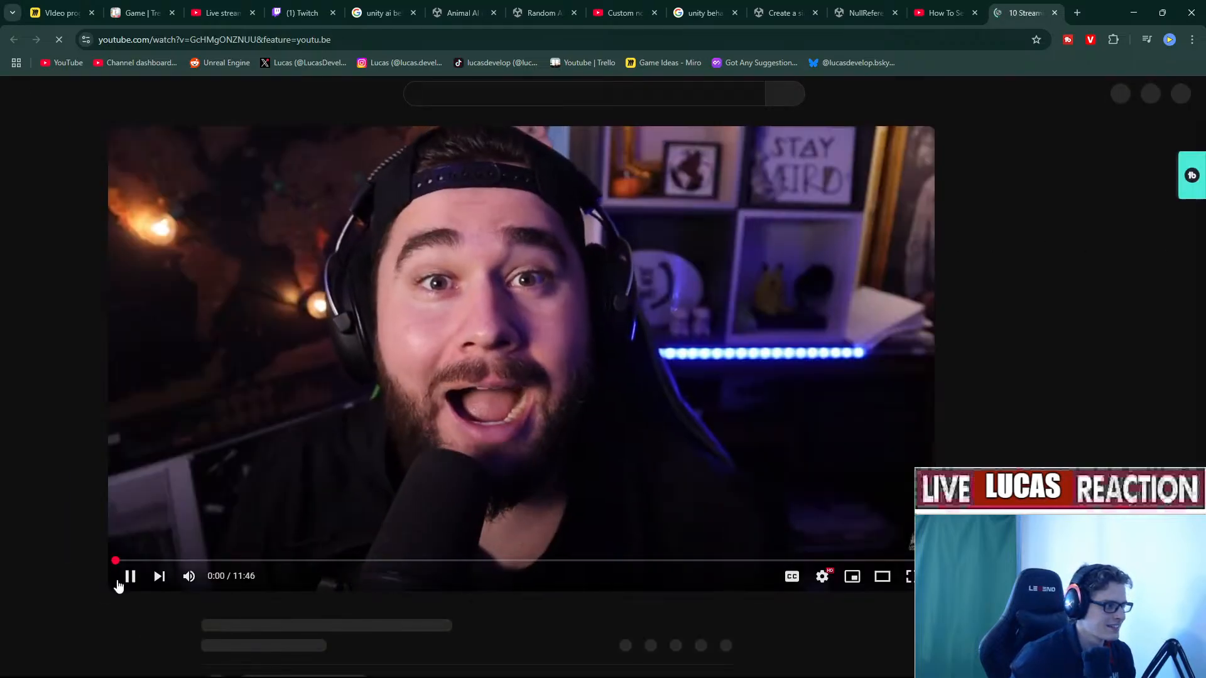
Copy the '10 Chatbot Commands You Need' video URL and return to the Video progress board.
click(129, 577)
click(591, 40)
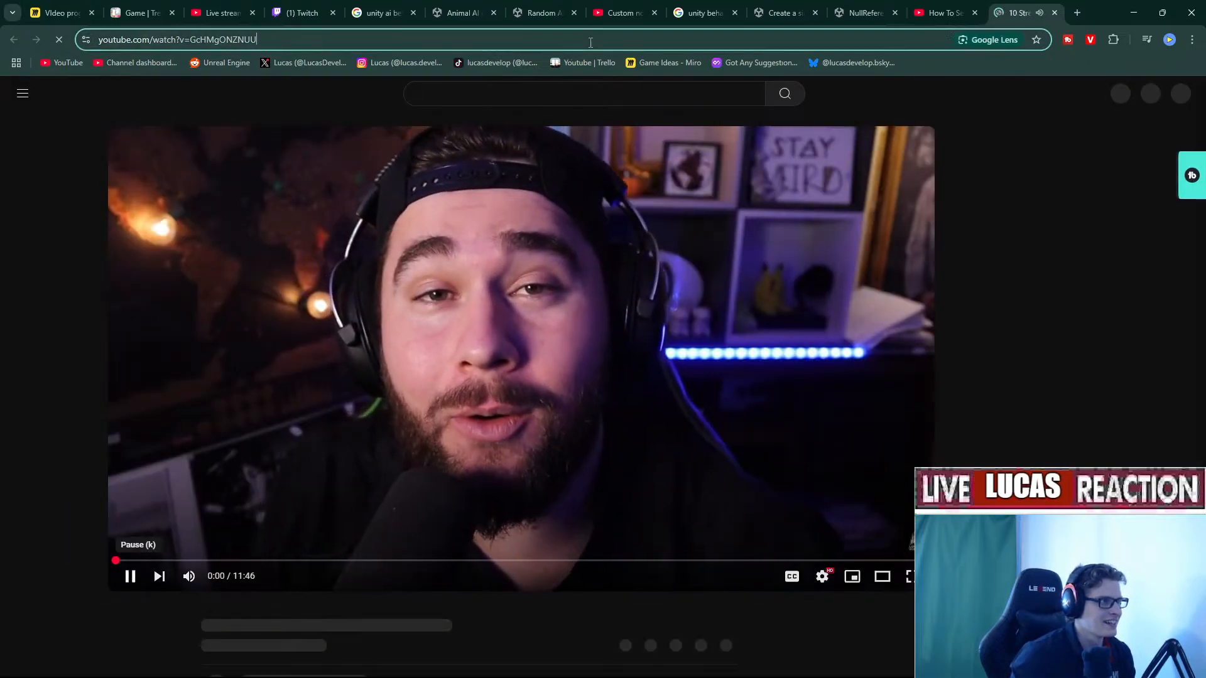
click(32, 7)
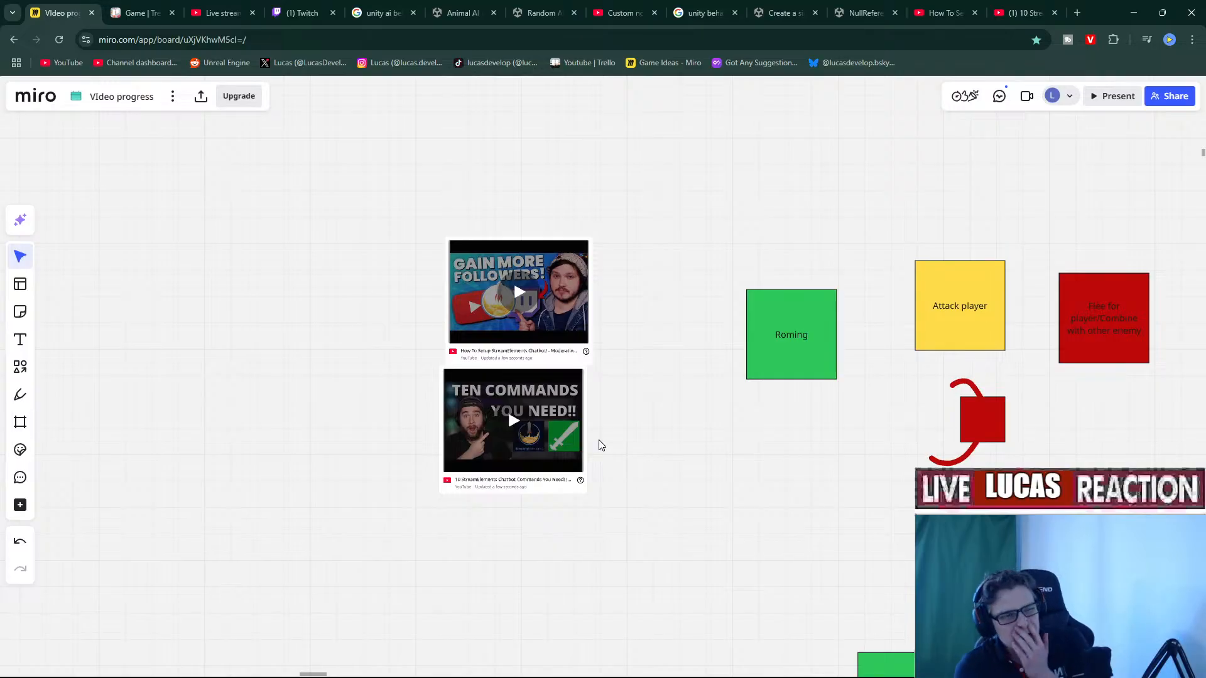
Enlarge both StreamElements video cards and move them beside the Evolution list.
drag(676, 488, 314, 127)
scroll(425, 390, down, 5)
drag(492, 313, 568, 420)
scroll(244, 254, down, 5)
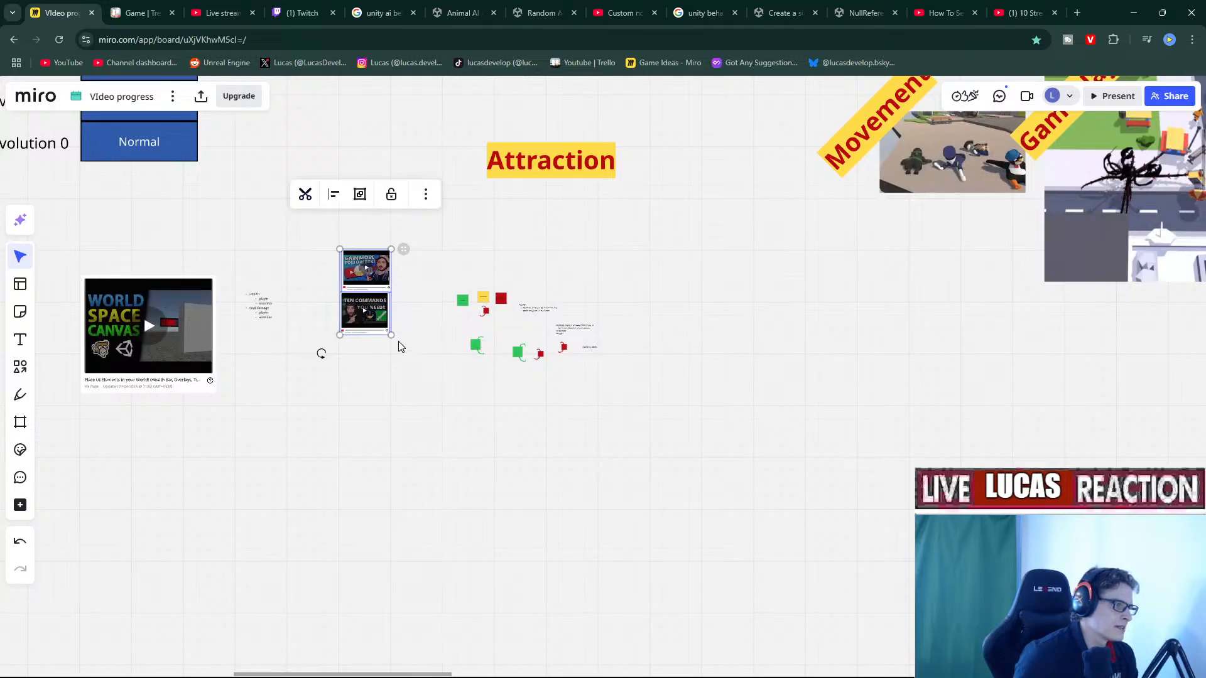
drag(395, 337, 482, 487)
drag(434, 418, 362, 188)
scroll(375, 264, down, 5)
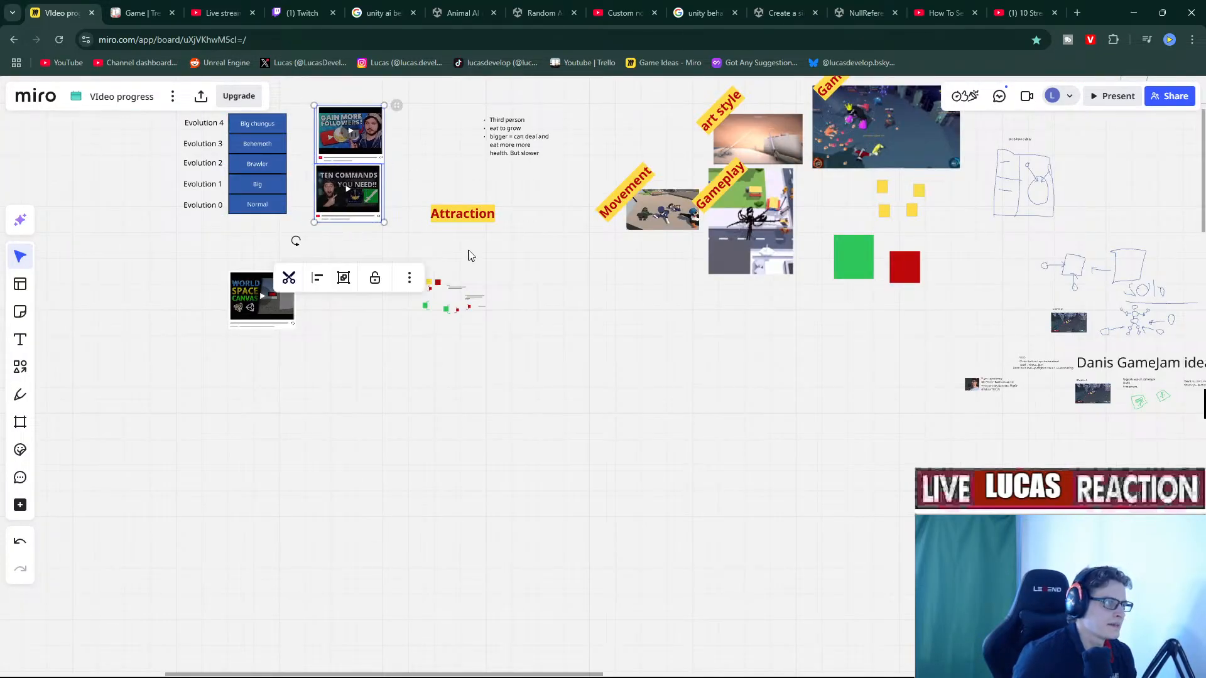
click(514, 259)
scroll(415, 310, up, 5)
scroll(552, 302, up, 3)
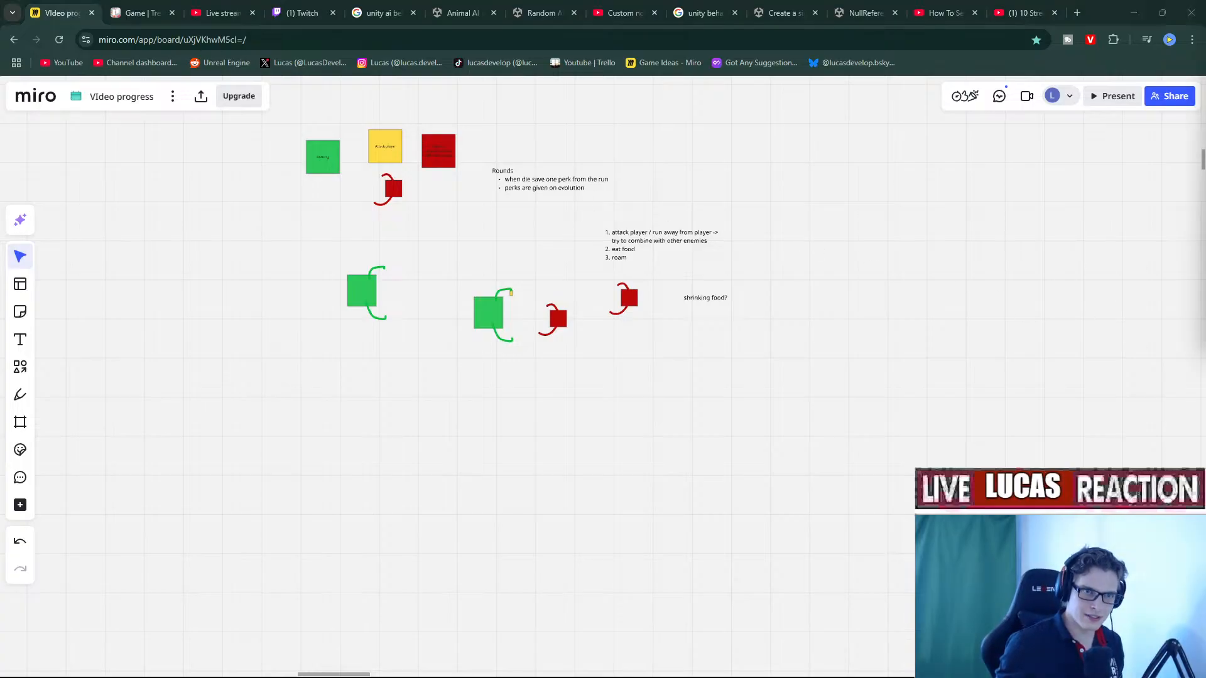
drag(500, 266, 741, 616)
drag(500, 128, 675, 563)
Paste the !discord heading, enlarge it and place it above the video cards.
key(ctrl+v)
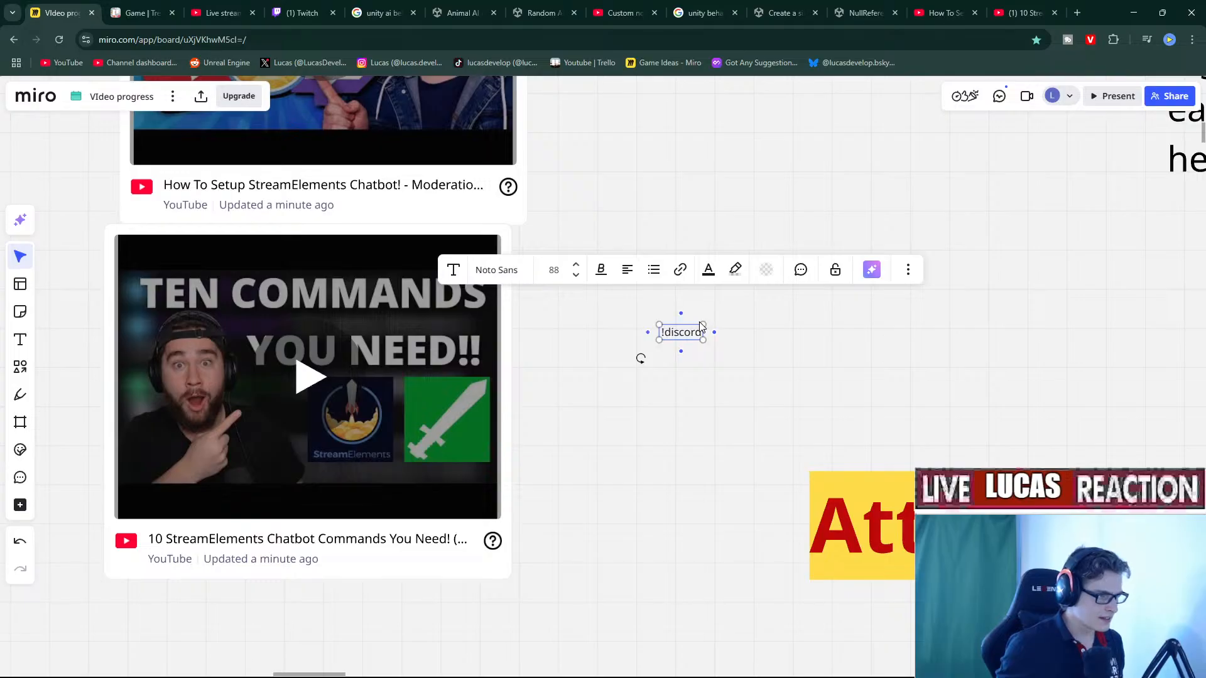
drag(702, 326, 1124, 172)
scroll(805, 352, down, 5)
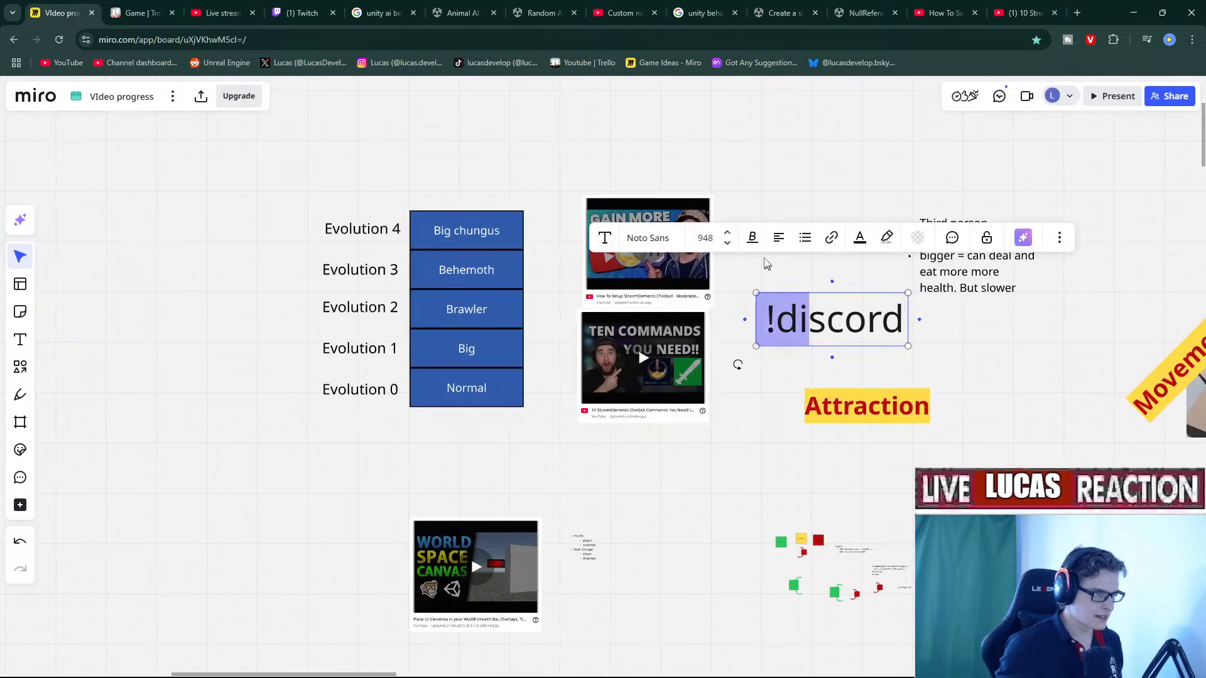
click(789, 446)
drag(809, 323, 630, 177)
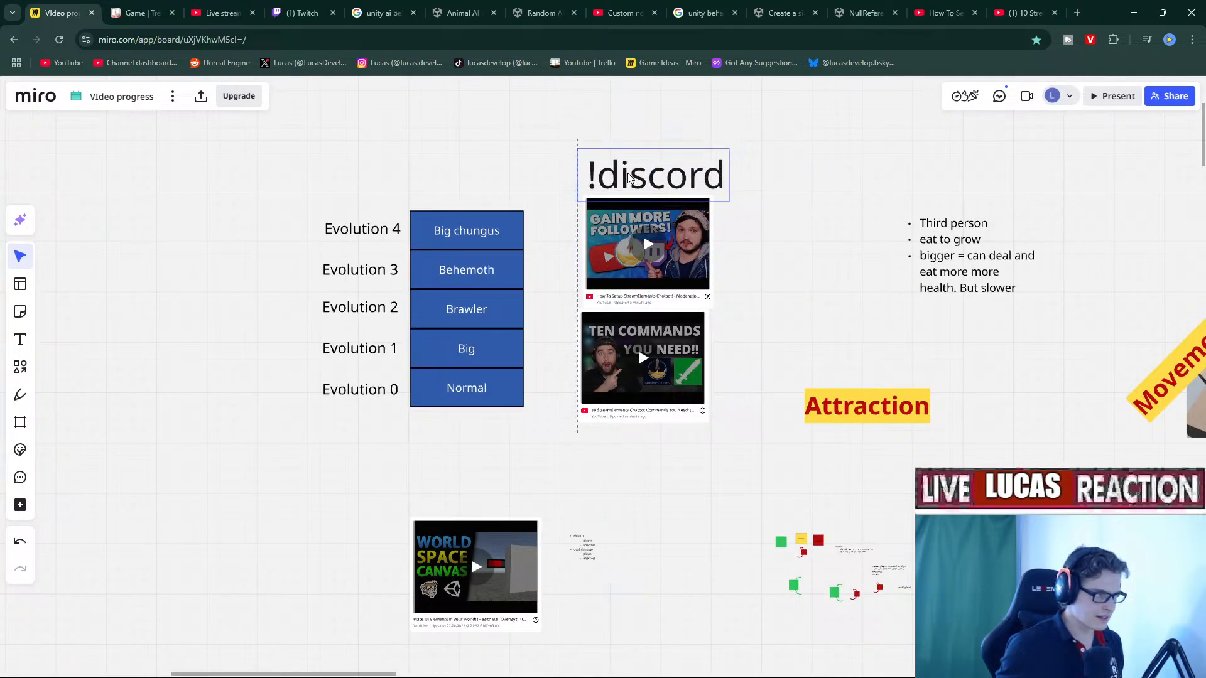
scroll(703, 304, down, 3)
scroll(702, 304, right, 3)
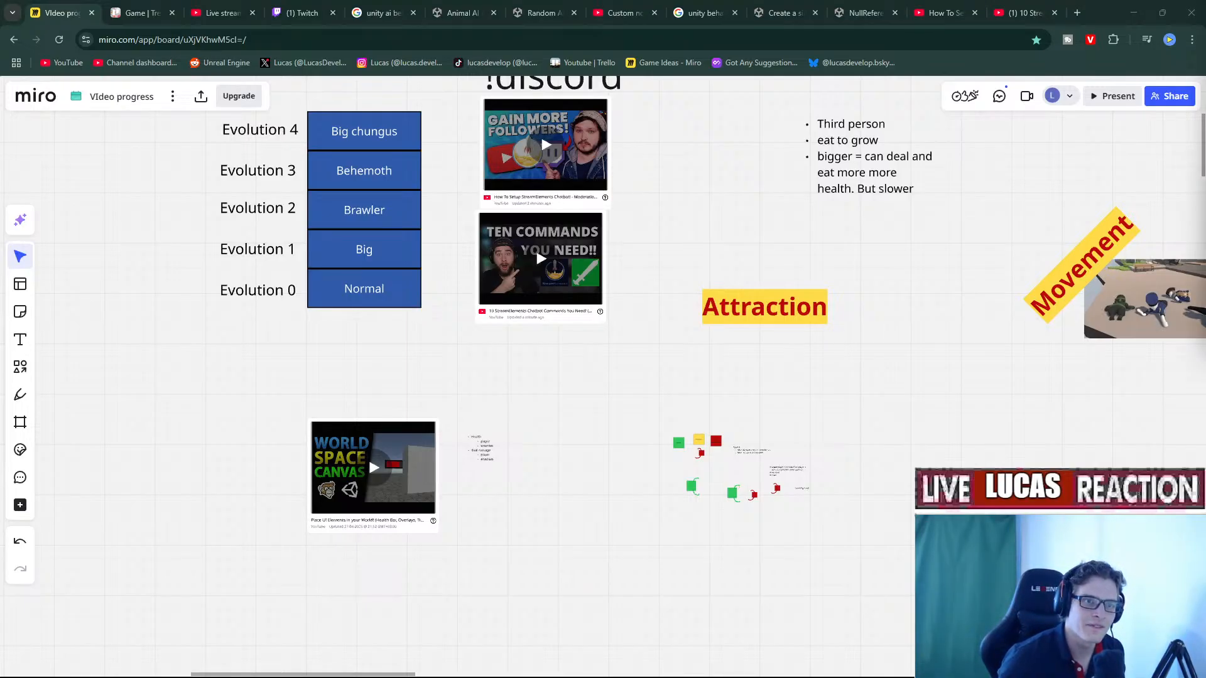
Paste the competitor-commands instructions, shrink them and place them above !discord.
middle_drag(681, 223, 651, 370)
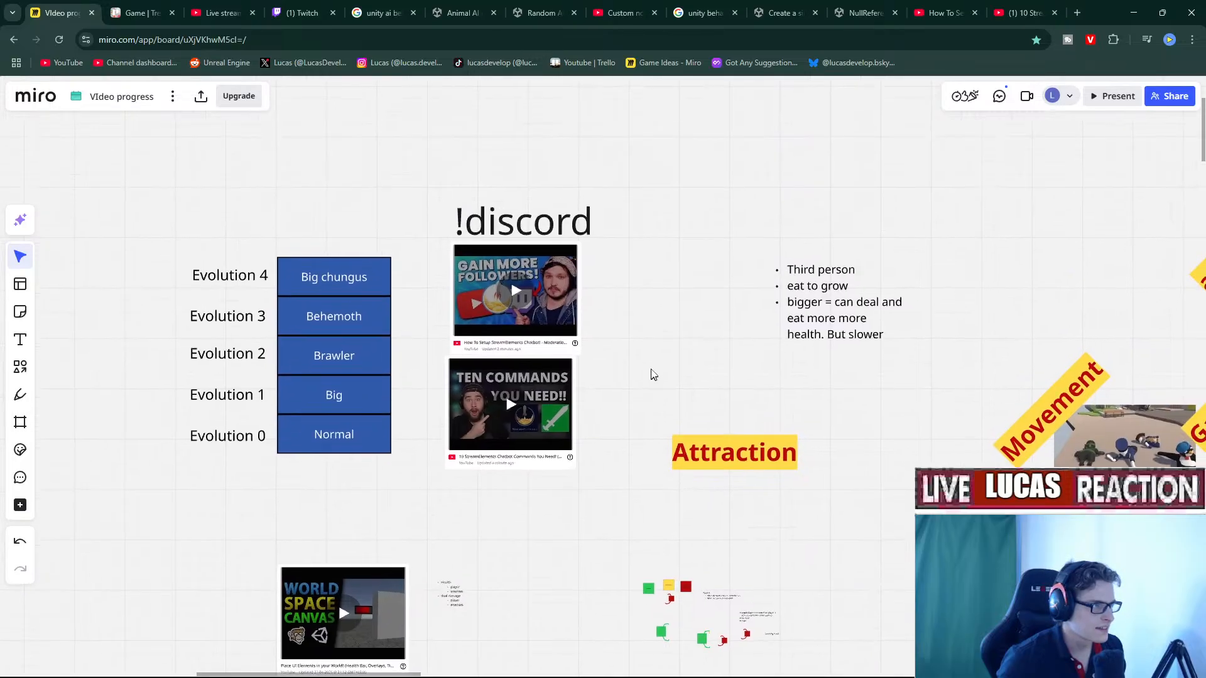
key(ctrl+v)
scroll(673, 275, down, 5)
scroll(414, 308, up, 2)
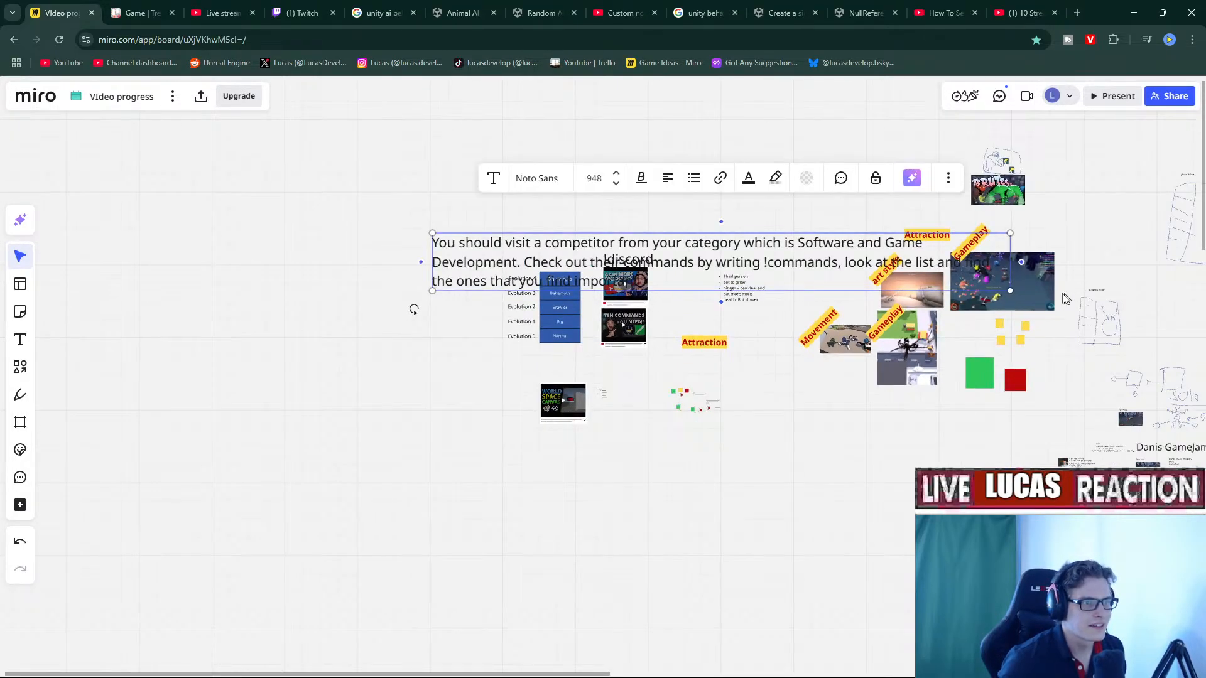
drag(1010, 290, 638, 254)
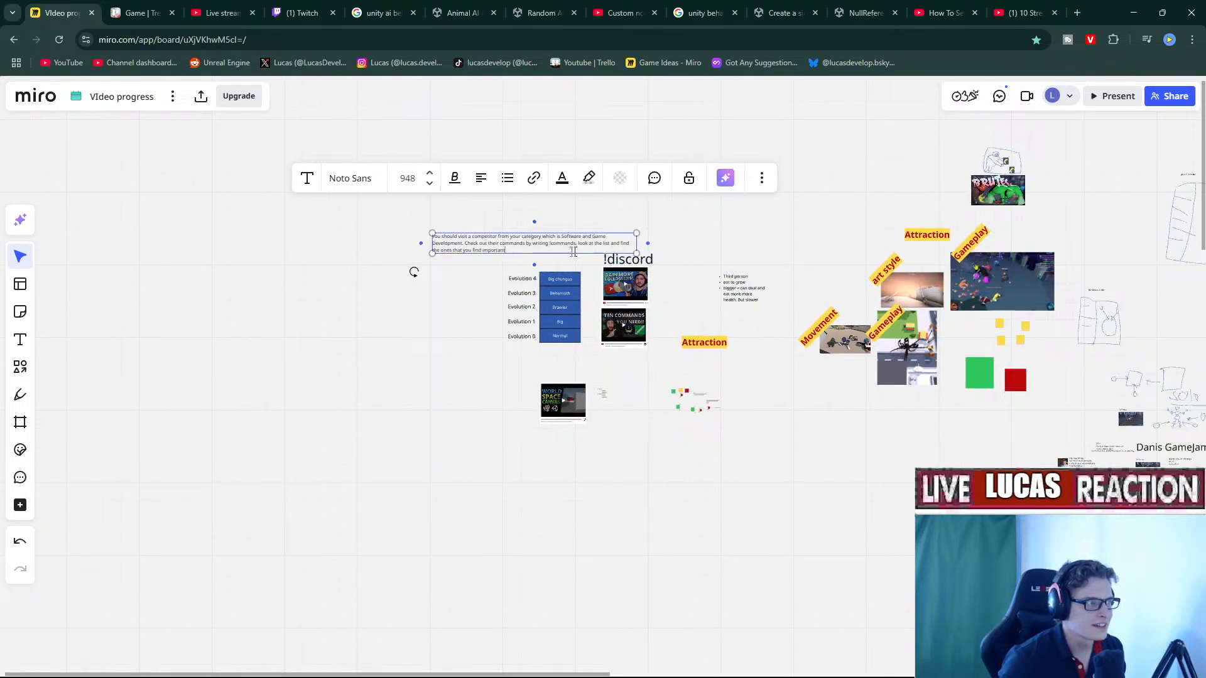
click(413, 290)
drag(509, 248, 682, 245)
scroll(691, 291, up, 3)
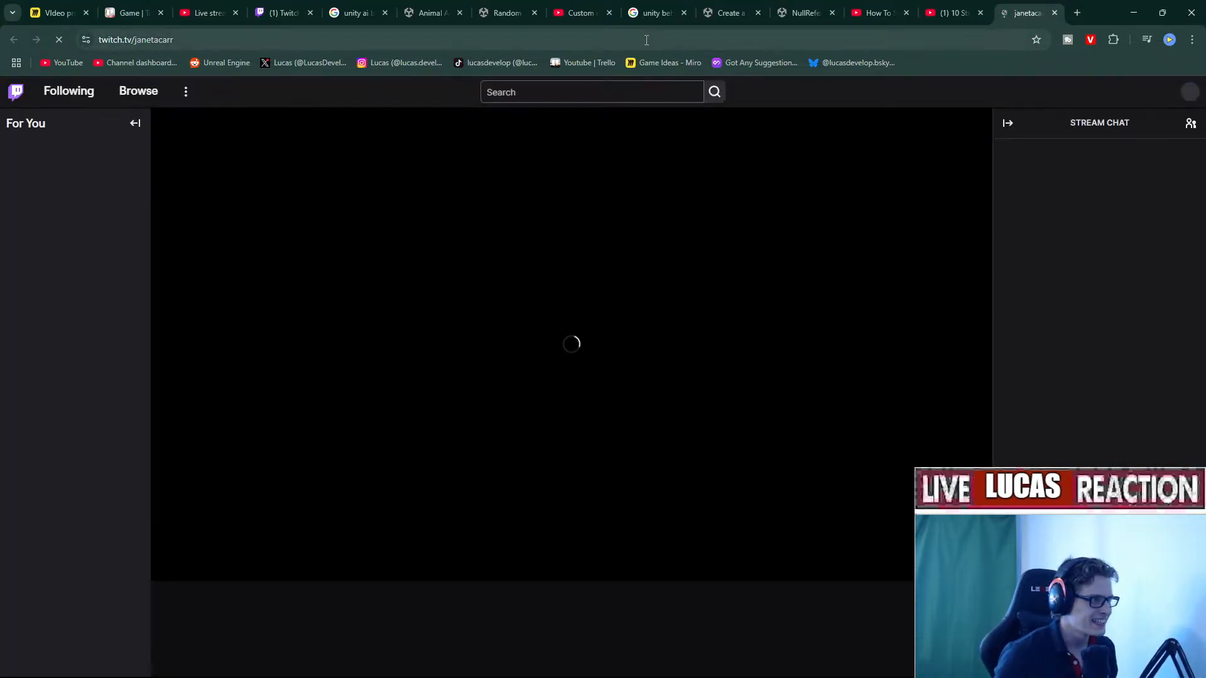
Copy the Twitch channel link and close the Twitch and commands video tabs.
click(646, 40)
middle_click(1024, 19)
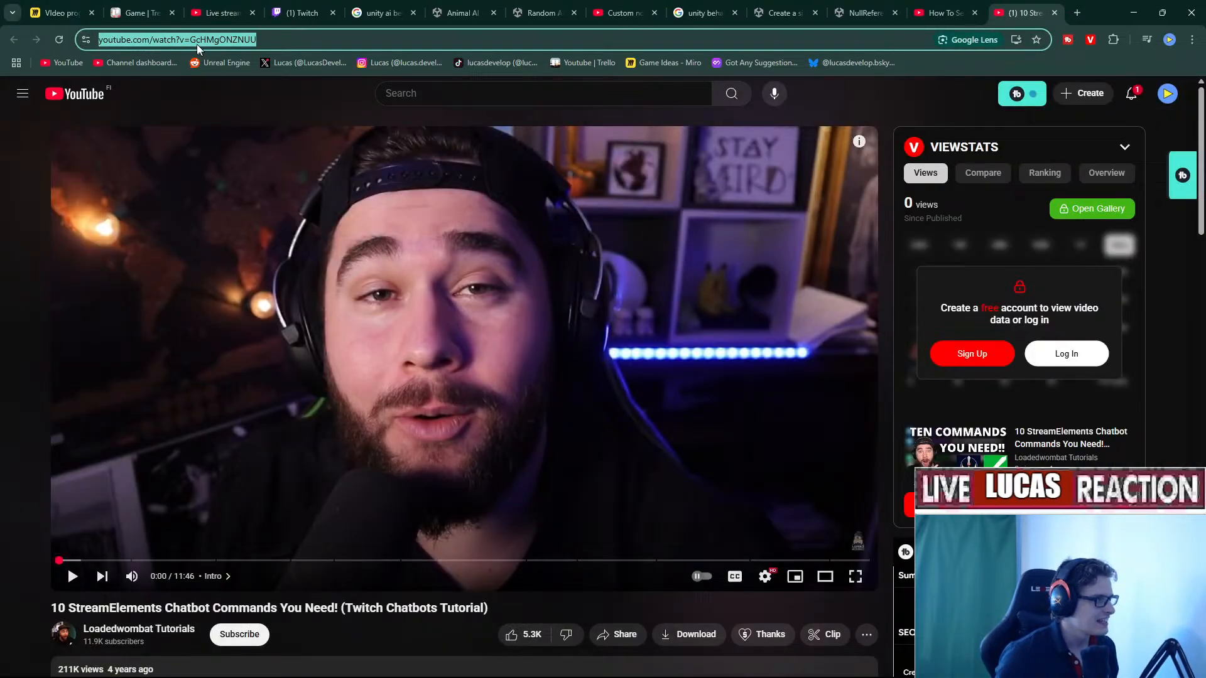
click(63, 12)
scroll(584, 323, down, 4)
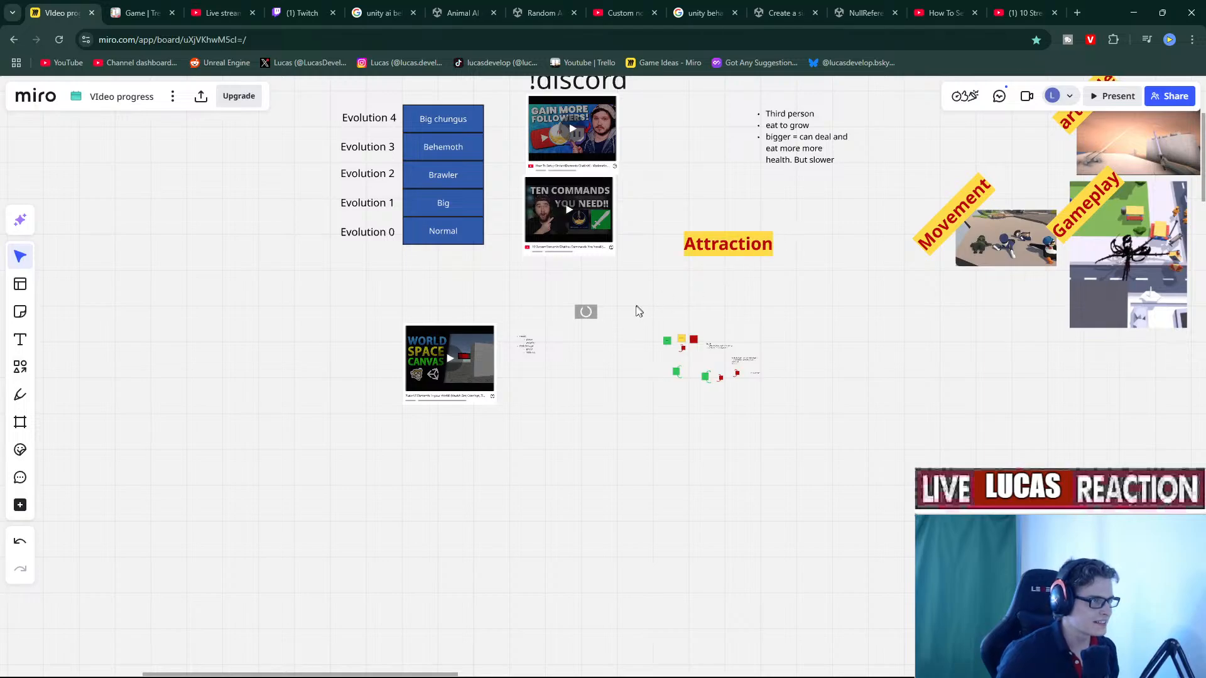
middle_click(1005, 17)
scroll(617, 290, up, 2)
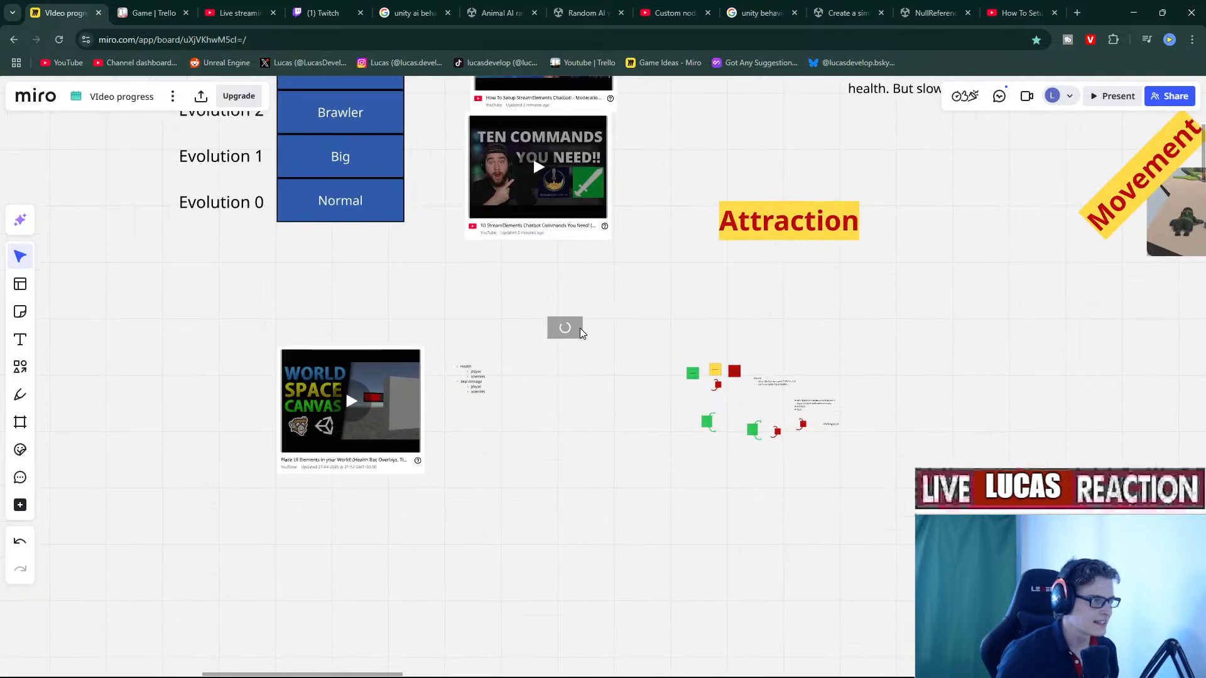
Move the new Twitch embed beside the StreamElements video cards.
drag(574, 331, 698, 92)
right_drag(661, 231, 594, 511)
scroll(635, 390, up, 3)
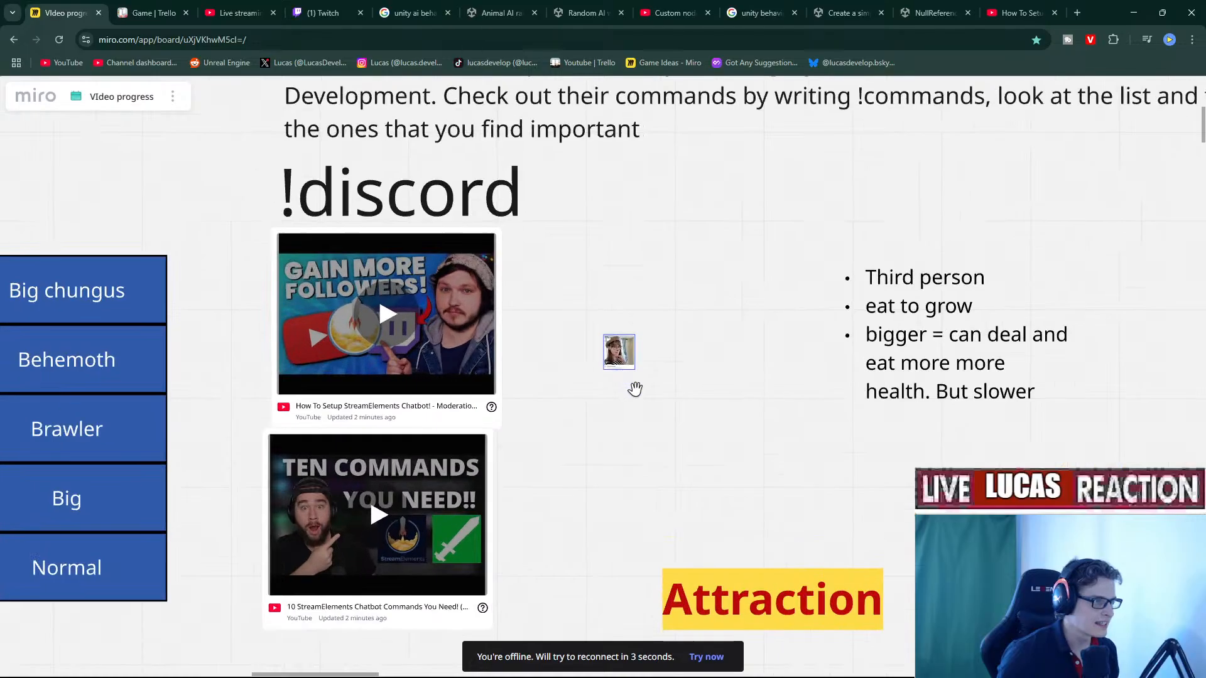
scroll(635, 389, up, 3)
right_drag(740, 449, 484, 272)
right_drag(279, 193, 432, 372)
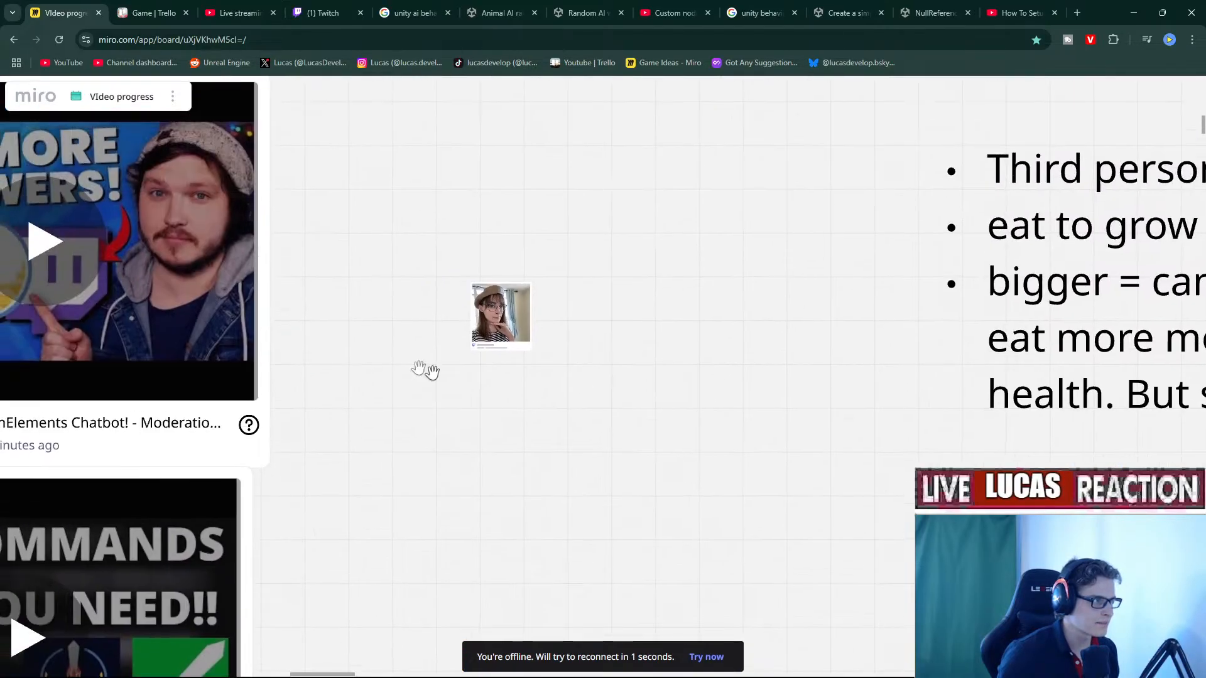
scroll(622, 449, down, 5)
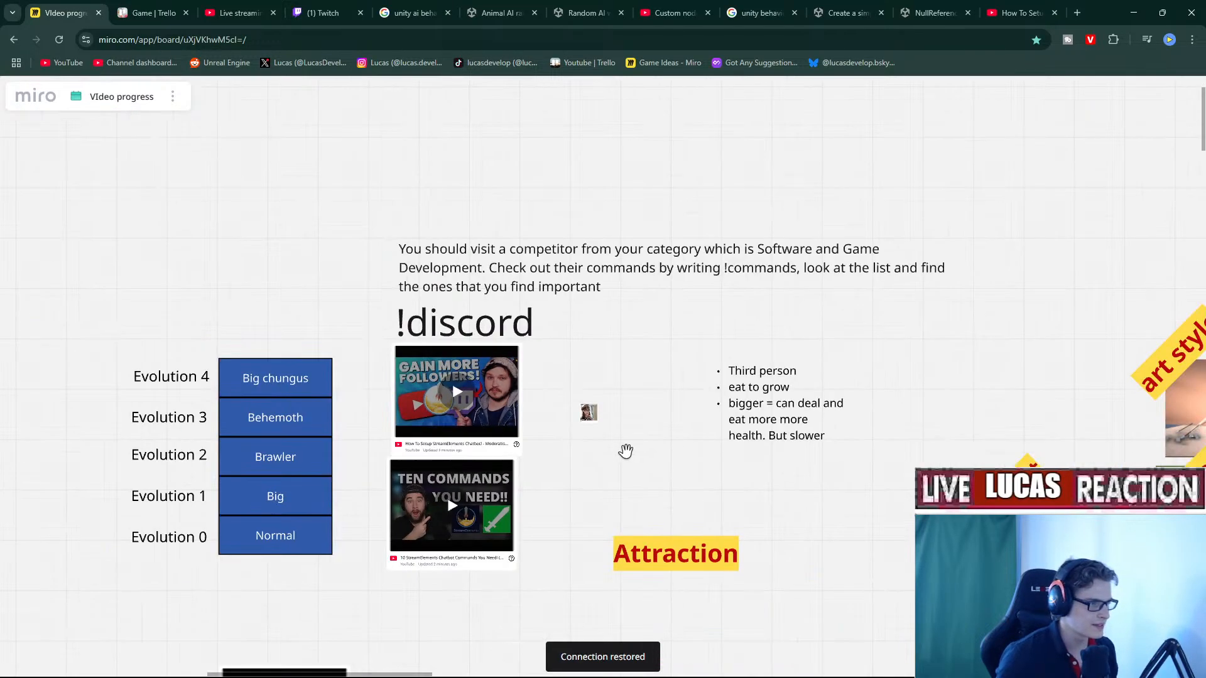
scroll(626, 455, up, 3)
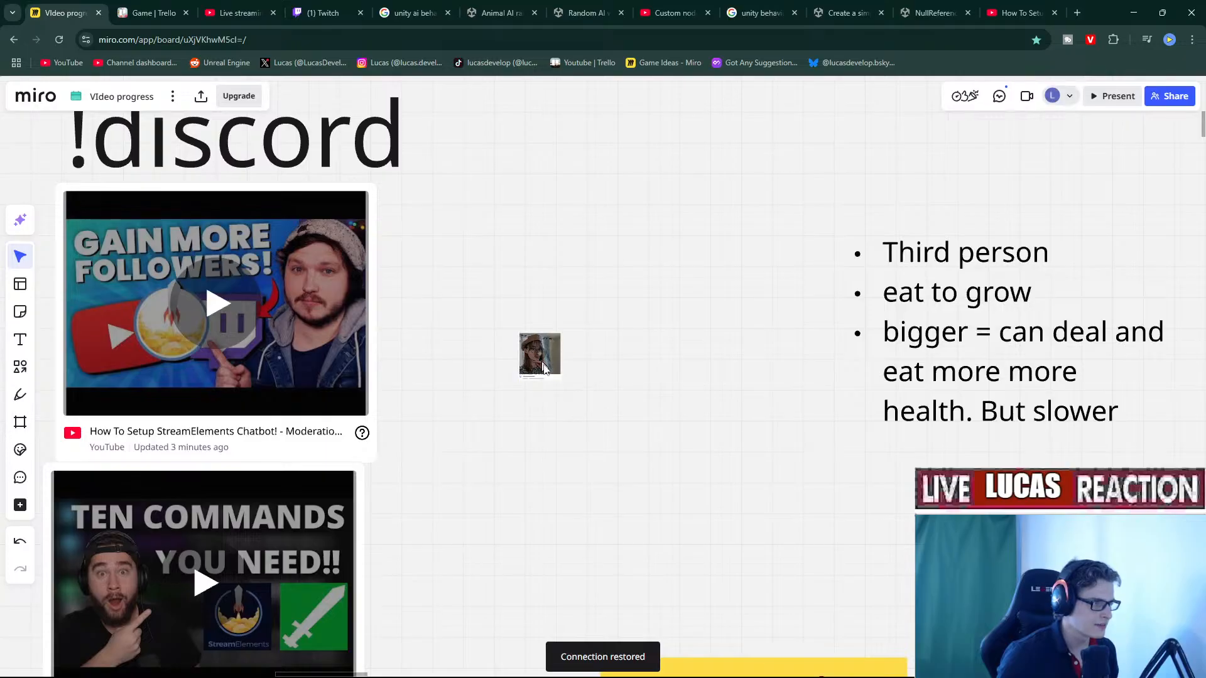
click(561, 378)
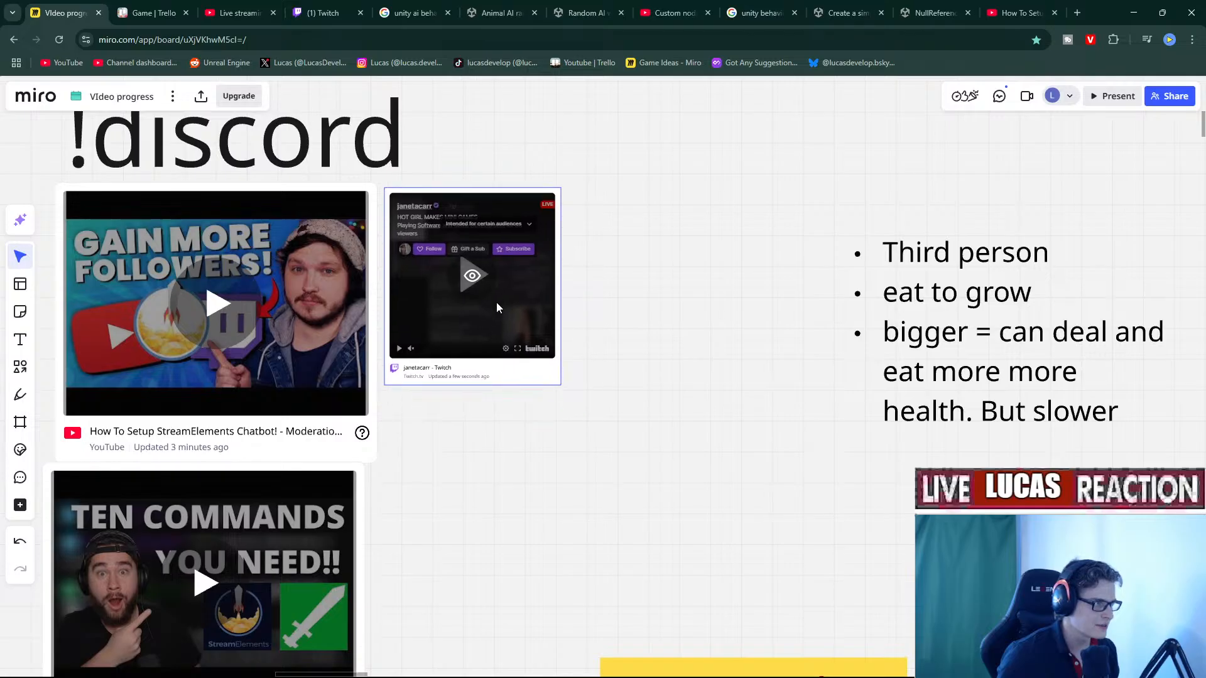
scroll(653, 452, down, 3)
scroll(653, 457, down, 3)
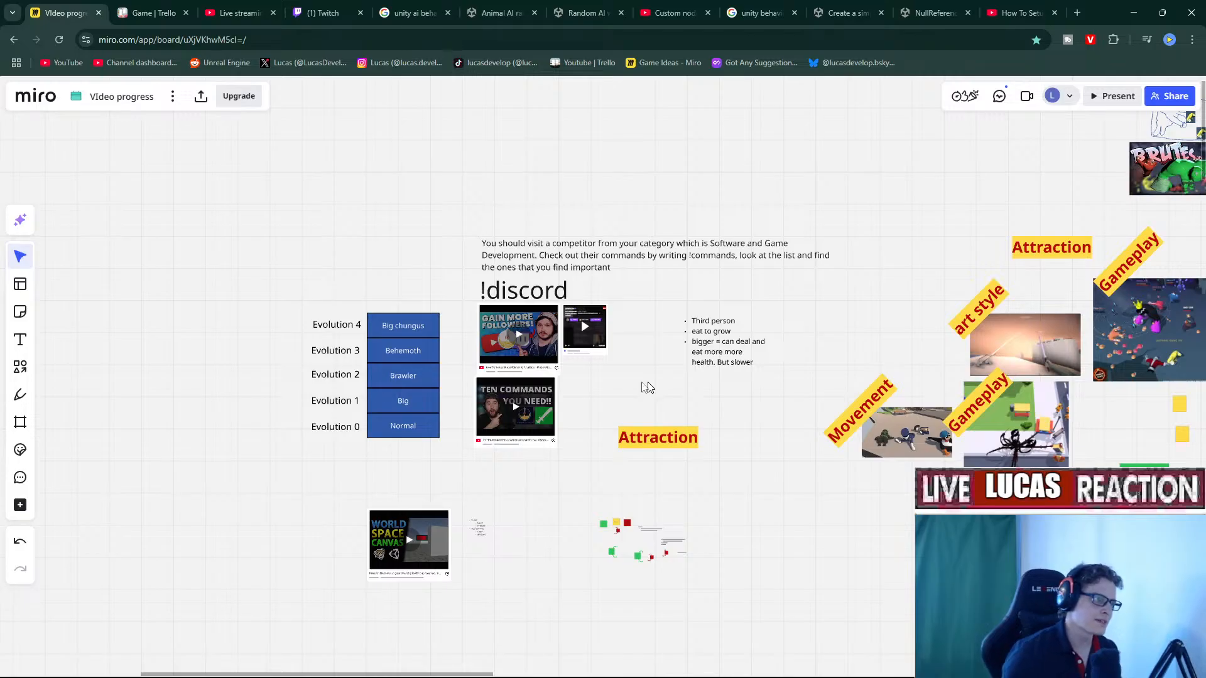
Paste a copy of the Attraction label above the !discord heading.
click(20, 339)
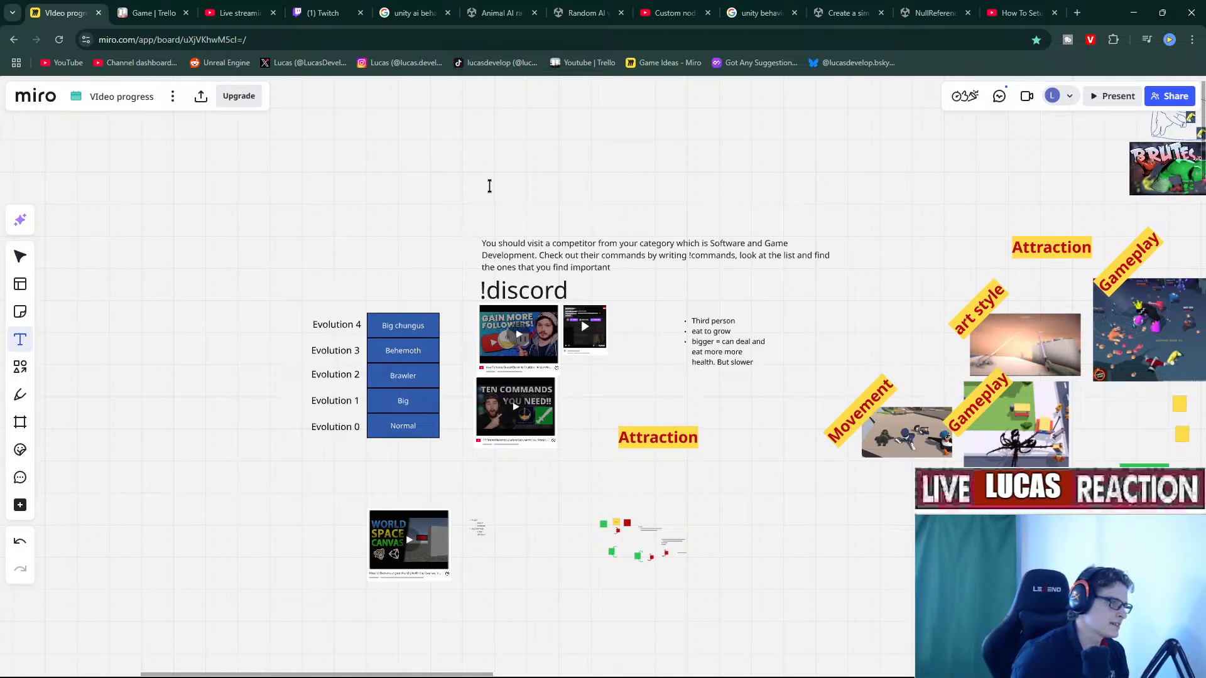
click(455, 208)
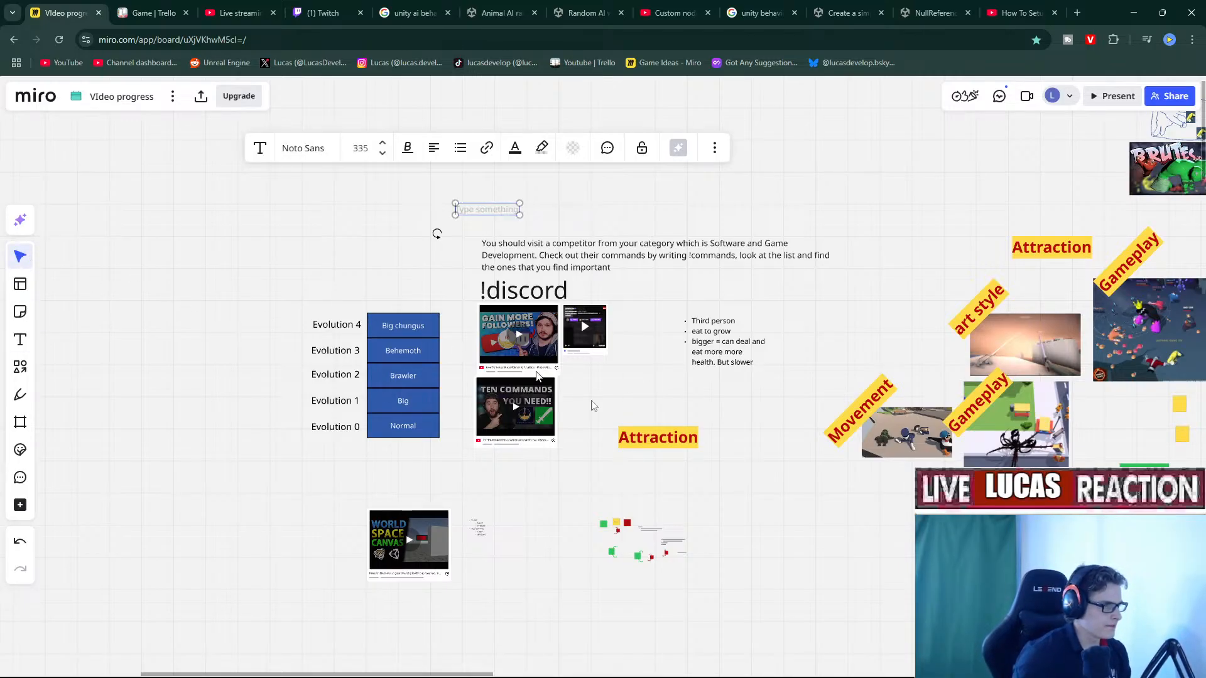
click(665, 443)
key(ctrl+v)
drag(417, 220, 482, 233)
Make it a white-on-purple TWITCH label tilted across the top video thumbnail.
click(516, 161)
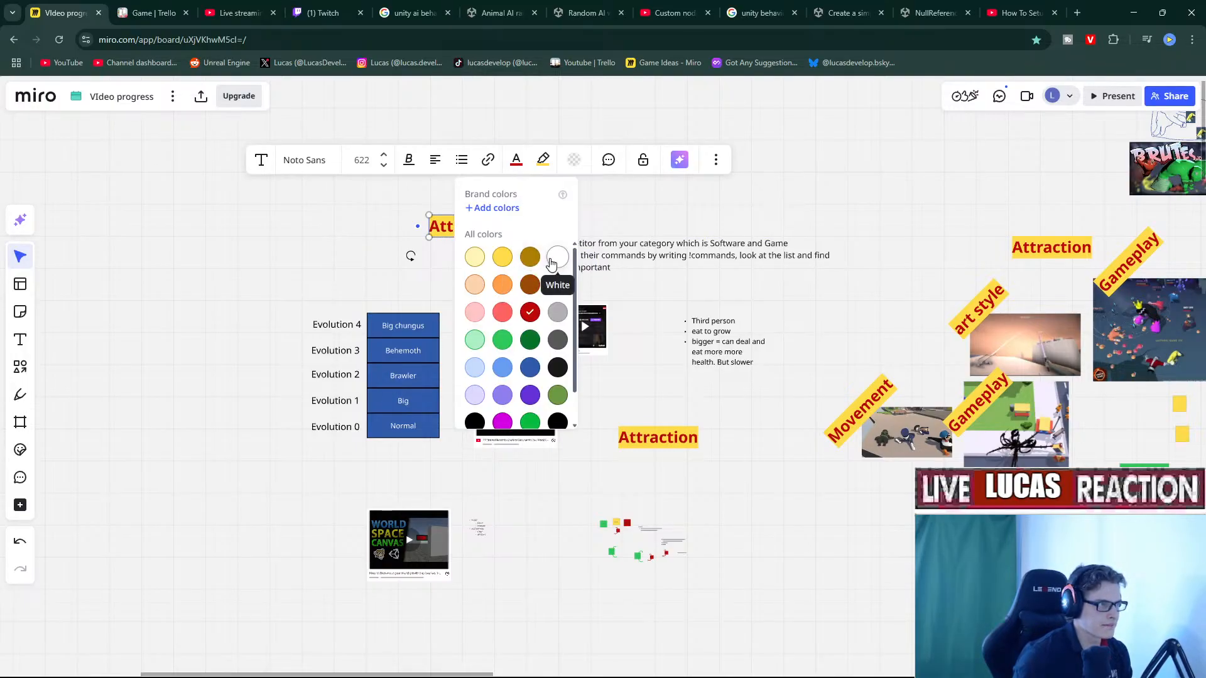
click(554, 259)
click(543, 162)
click(584, 394)
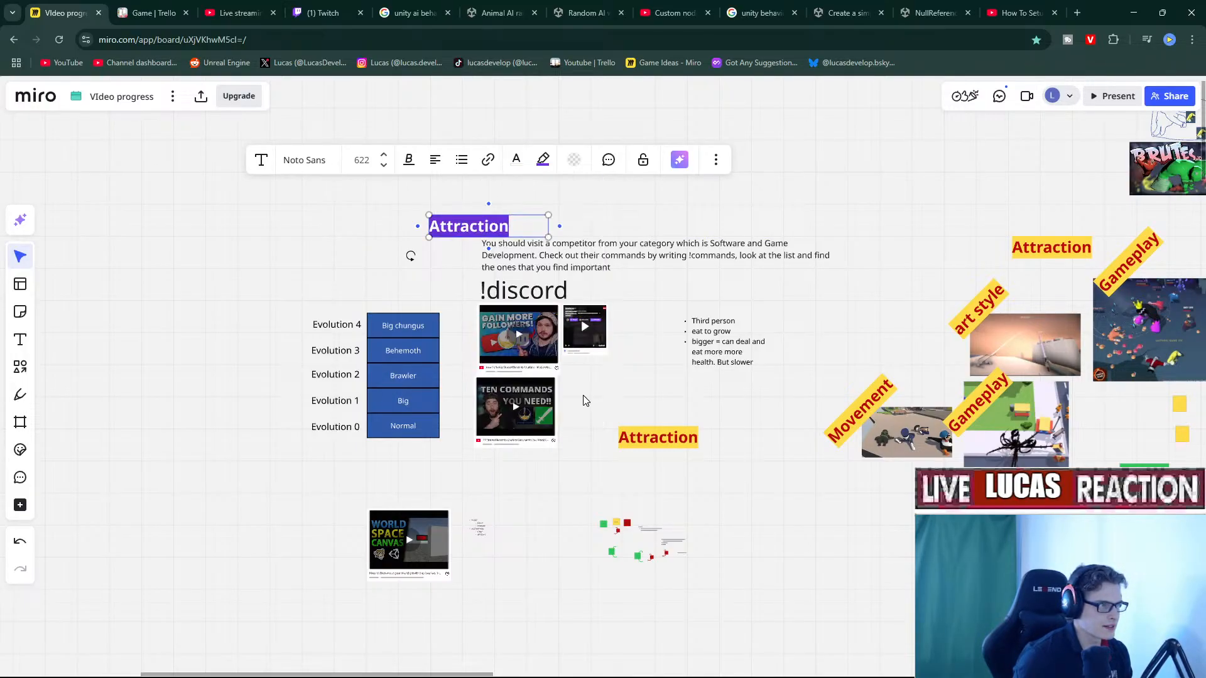
text(TWITCH)
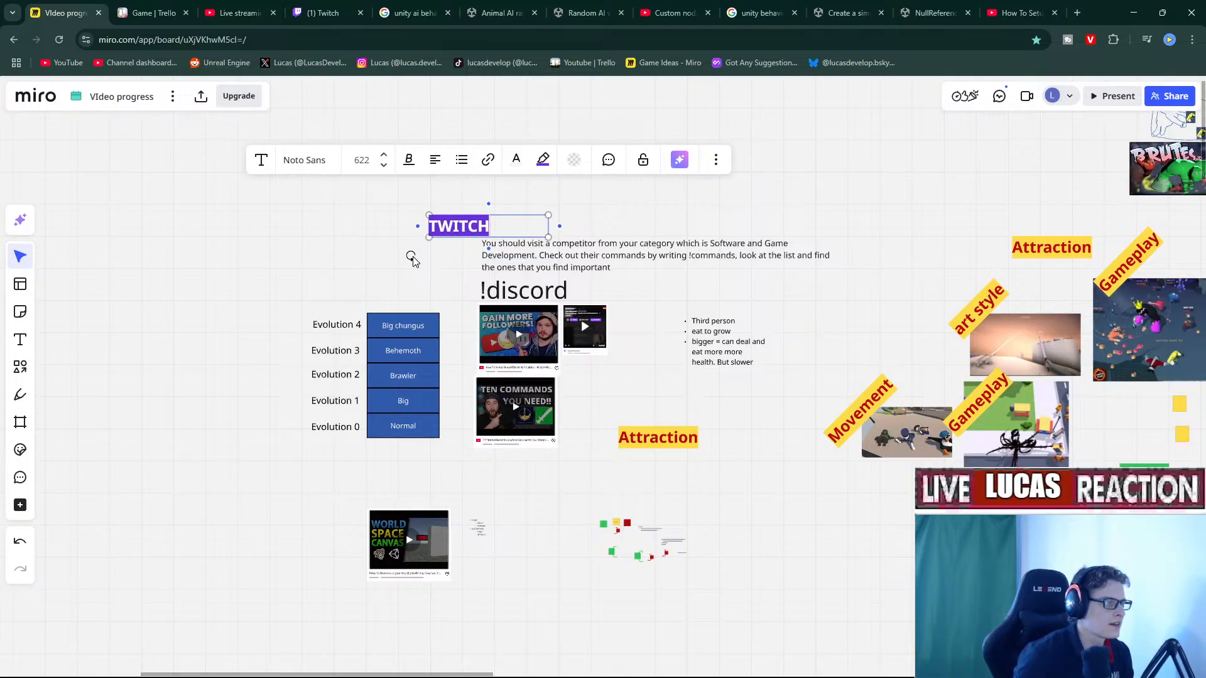
drag(411, 256, 444, 296)
drag(470, 239, 495, 311)
scroll(608, 207, up, 2)
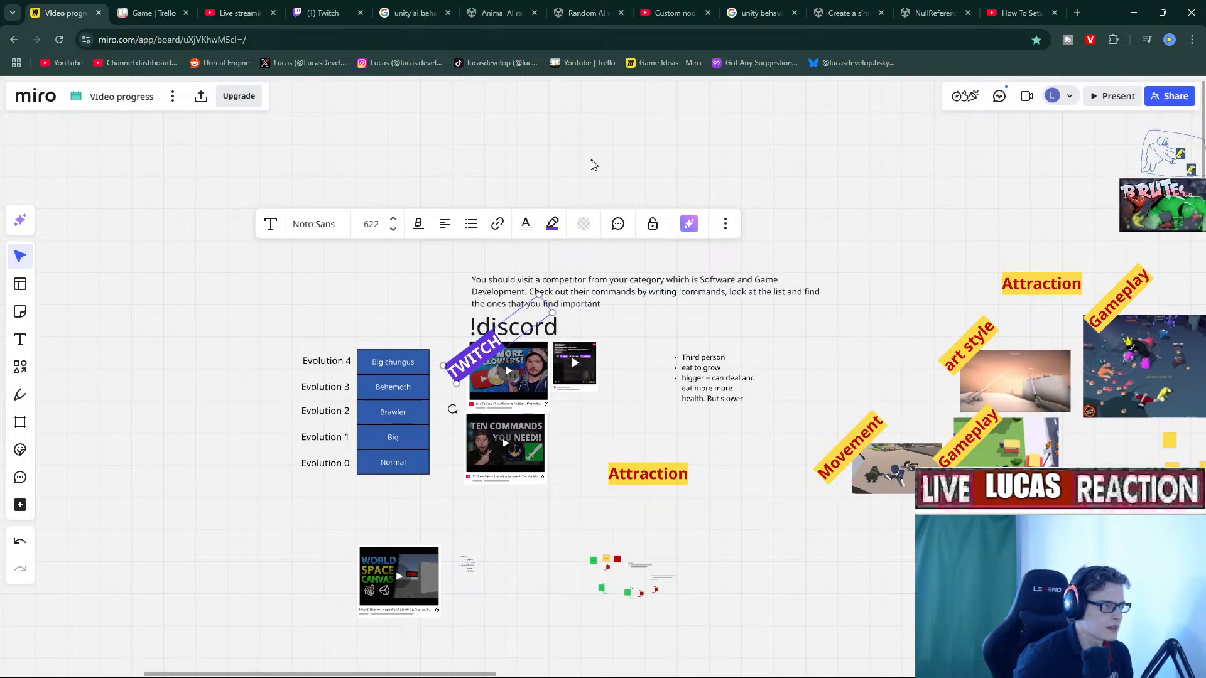
Paste a copy of the TWITCH label, give it a red highlight and retype it as Youtube.
key(ctrl+v)
drag(562, 184, 532, 212)
click(614, 283)
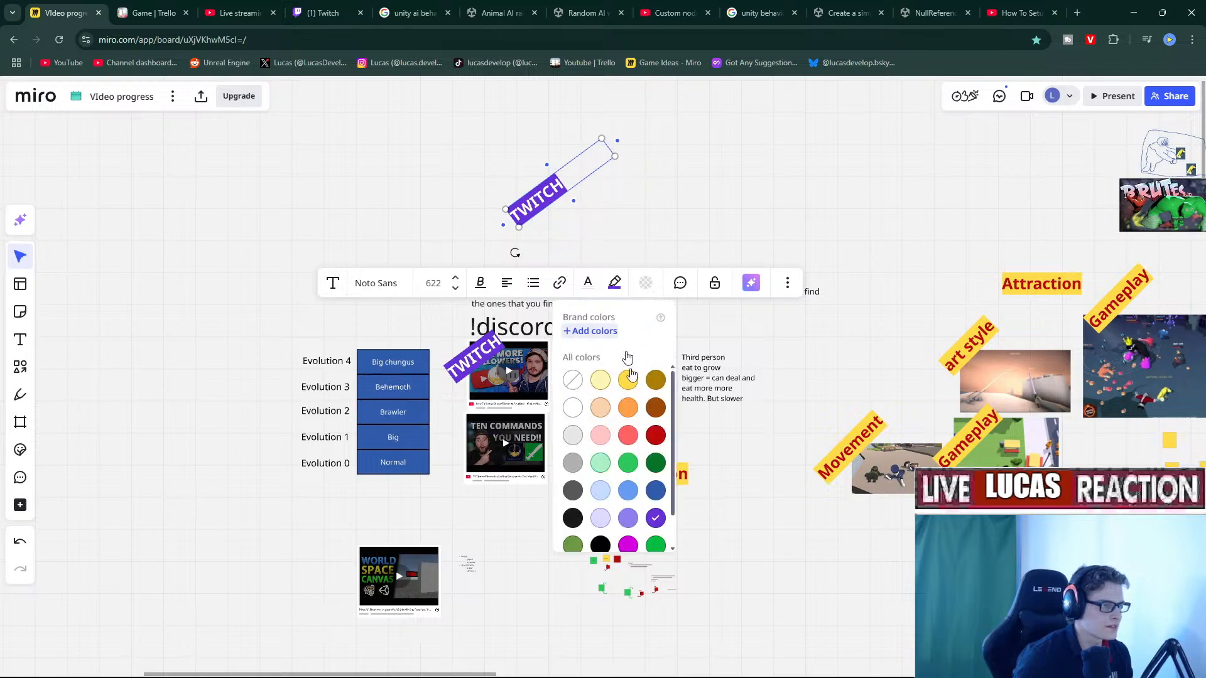
click(651, 439)
double_click(551, 202)
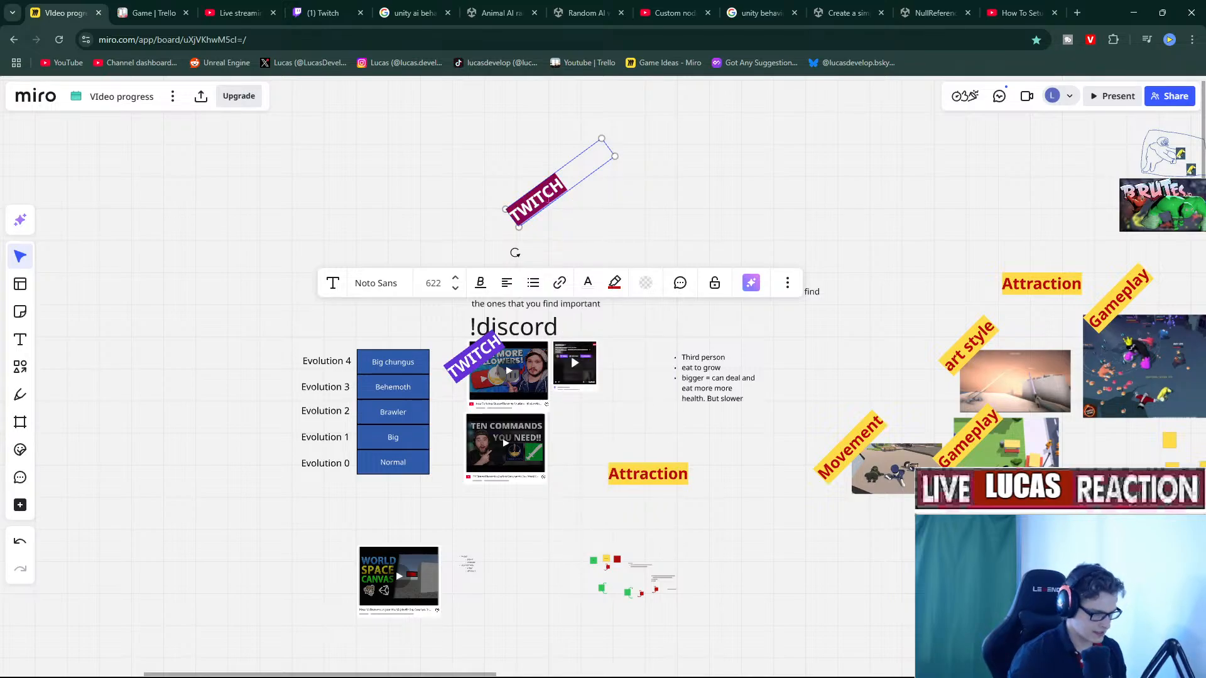
text(YOu>)
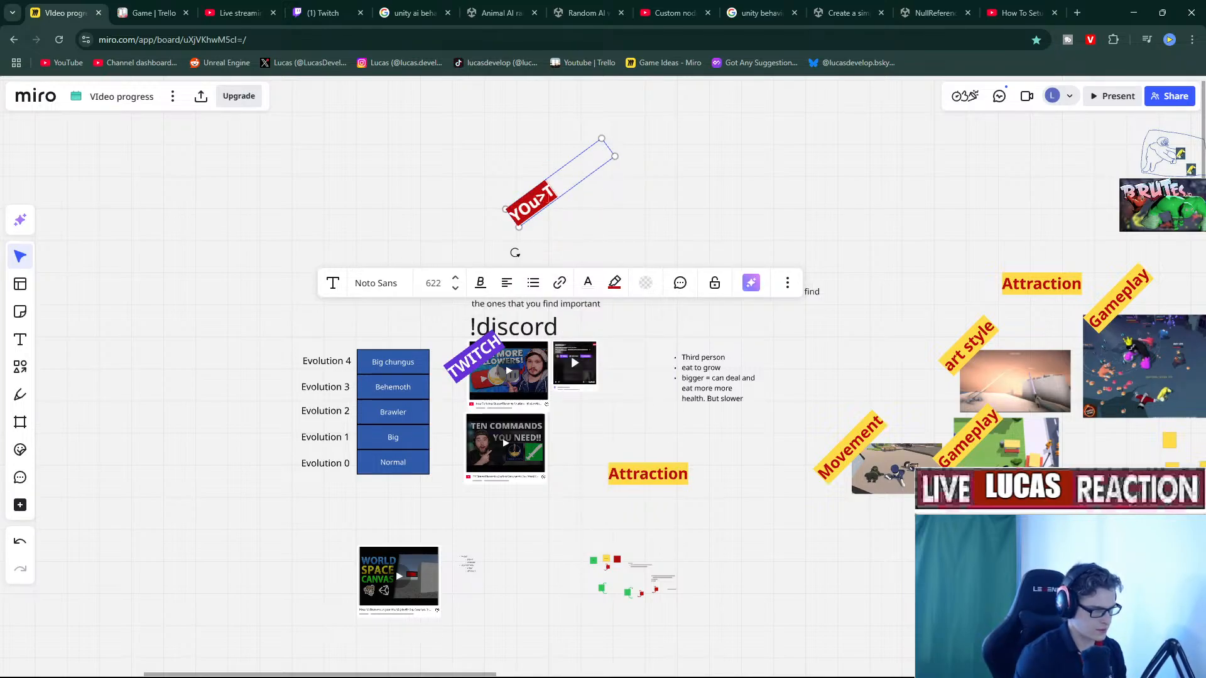
key(BackSpace)
text(tube)
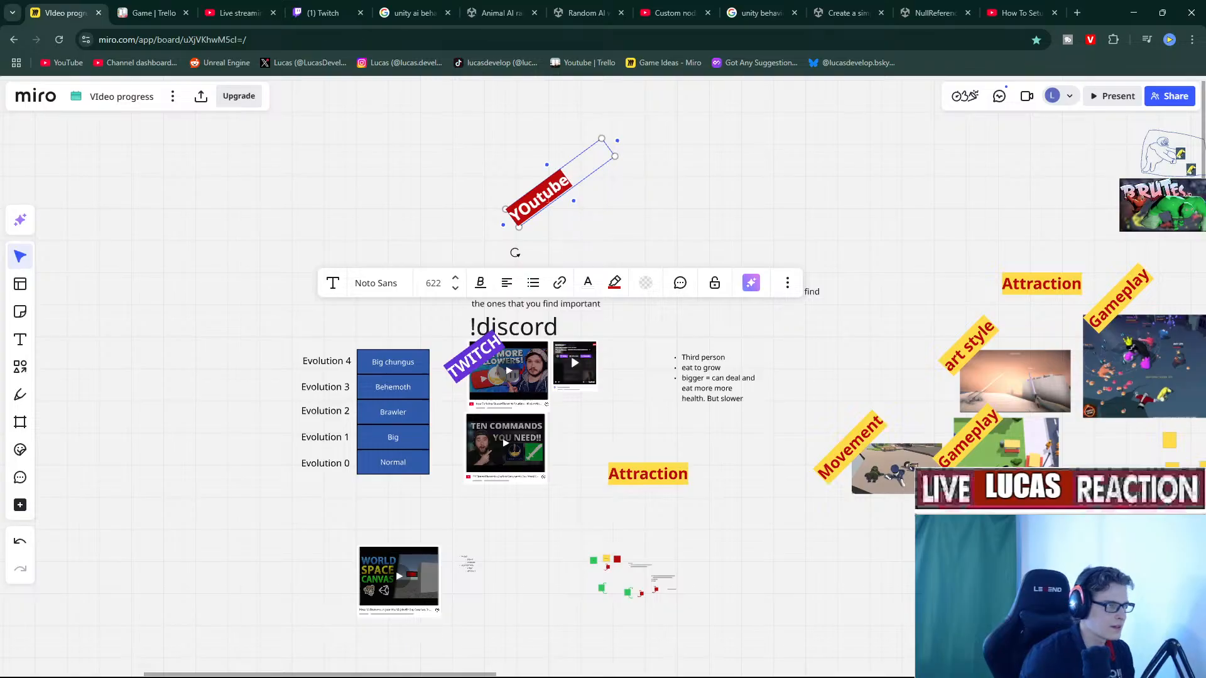
click(714, 283)
Zoom in on the Youtube label, unlock it and dismiss the upgrade offer.
click(610, 205)
double_click(532, 200)
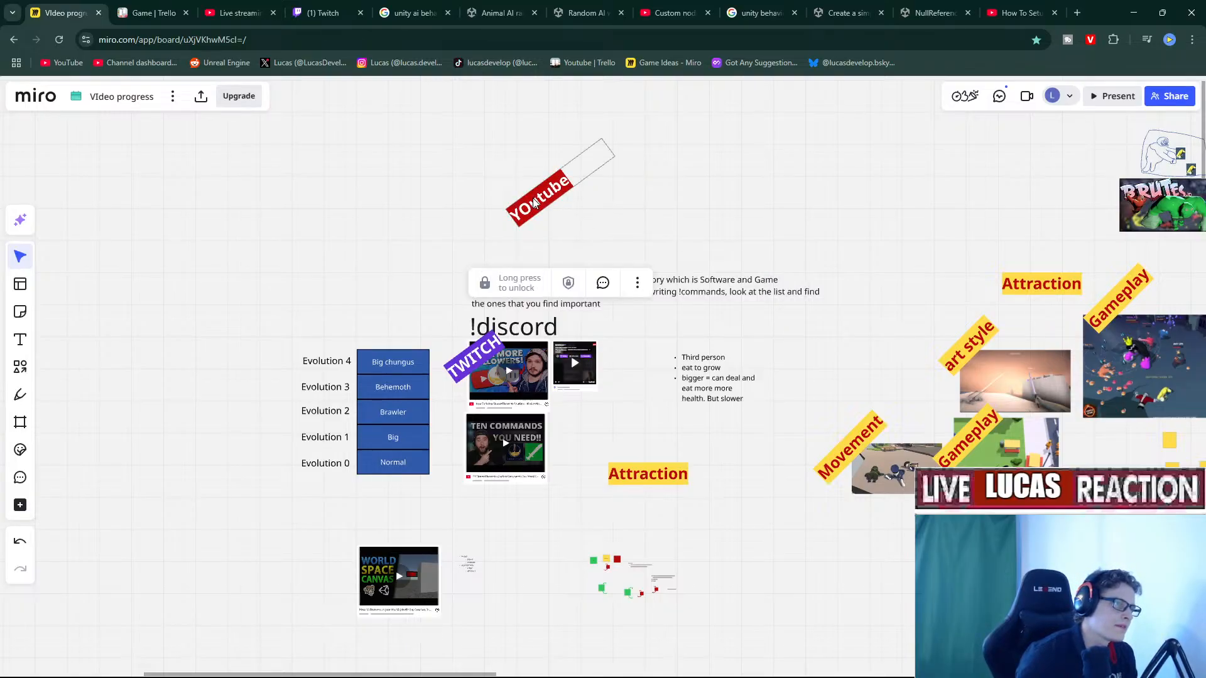
scroll(572, 362, down, 3)
scroll(571, 362, down, 4)
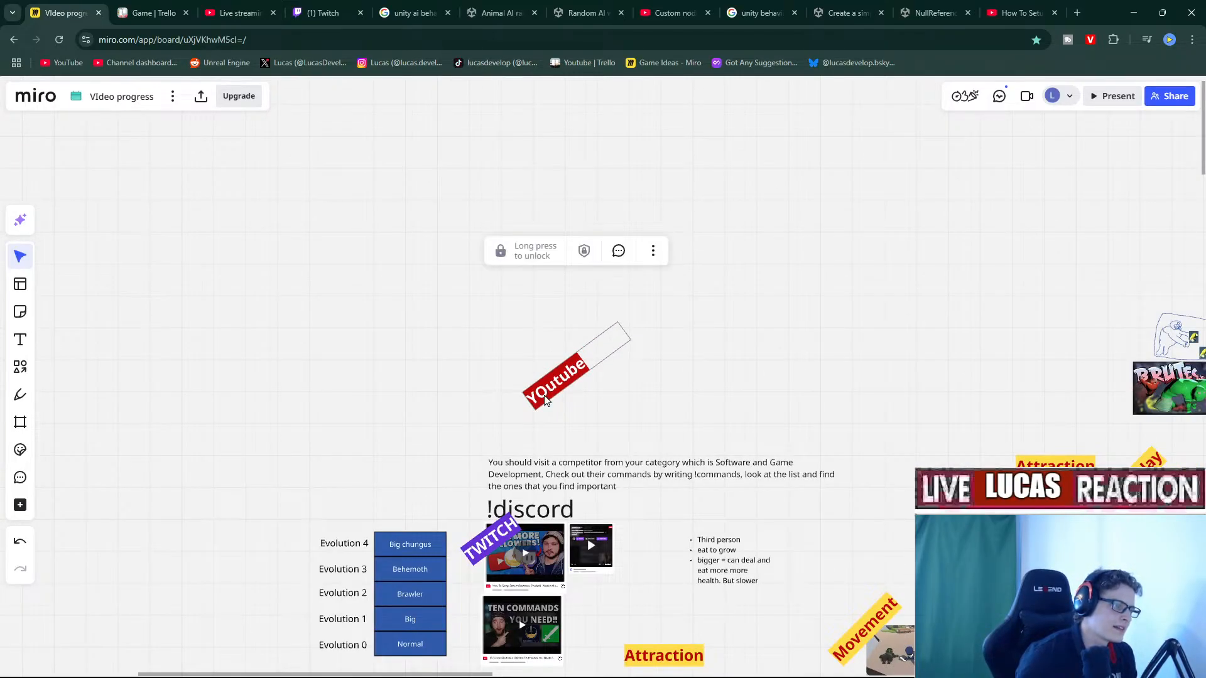
double_click(546, 397)
scroll(548, 397, down, 1)
scroll(548, 397, down, 2)
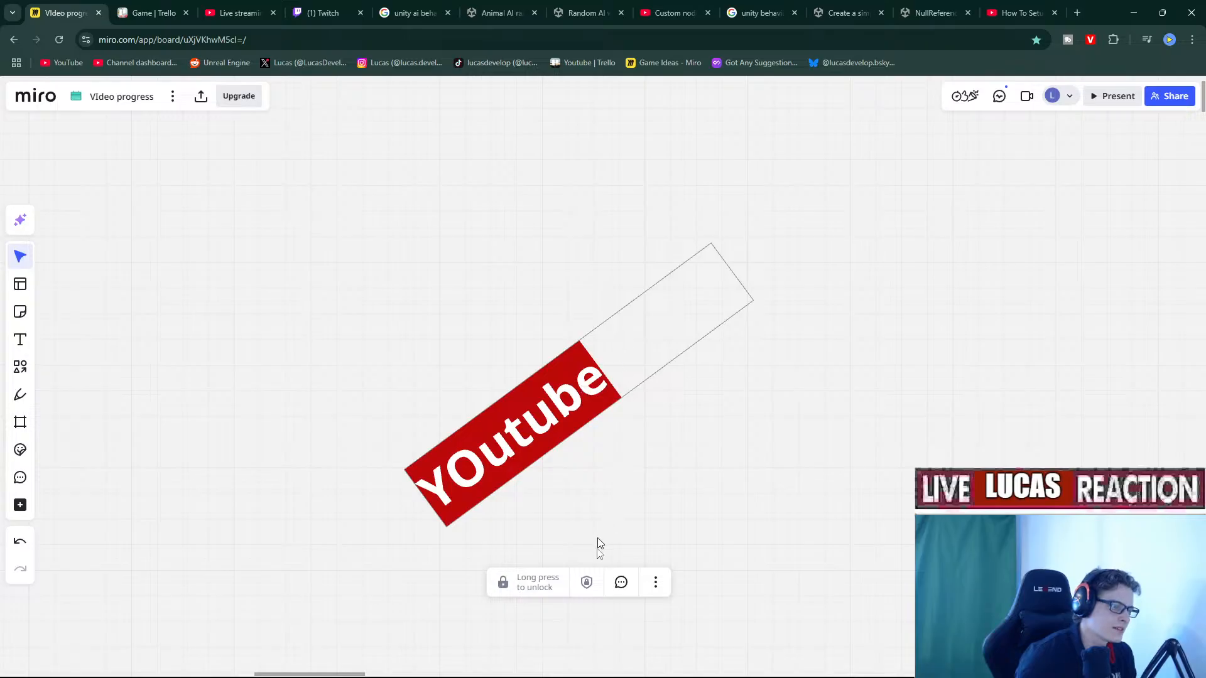
click(588, 583)
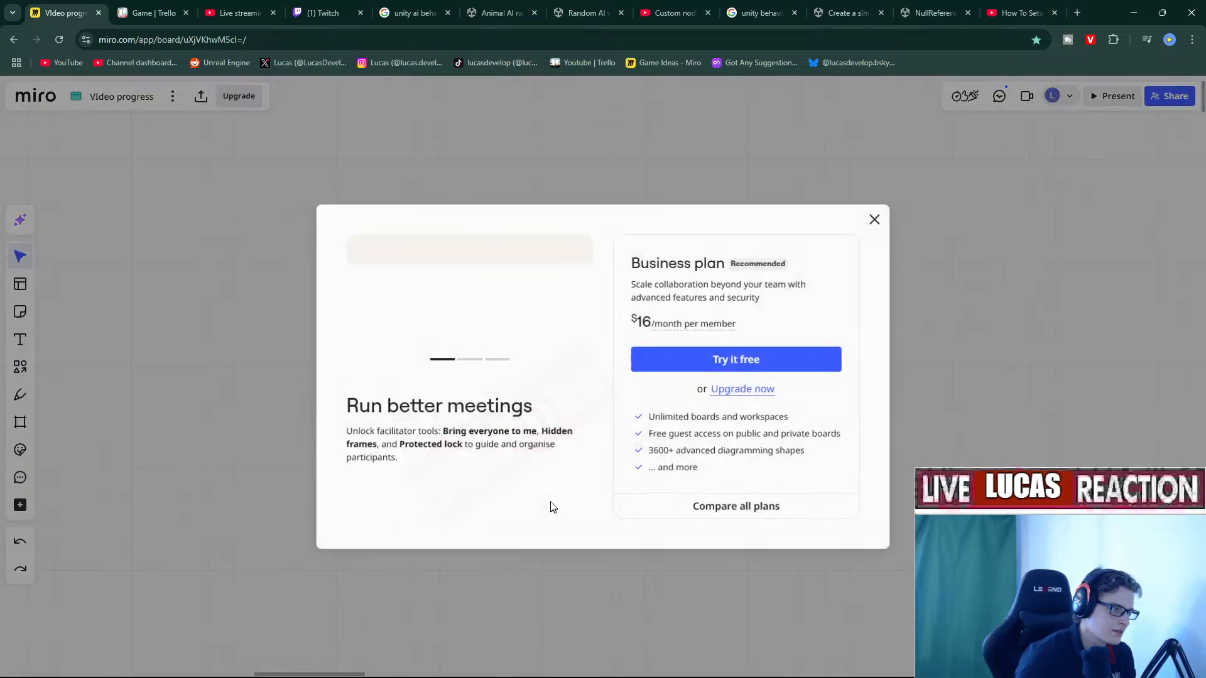
click(877, 221)
scroll(697, 345, down, 3)
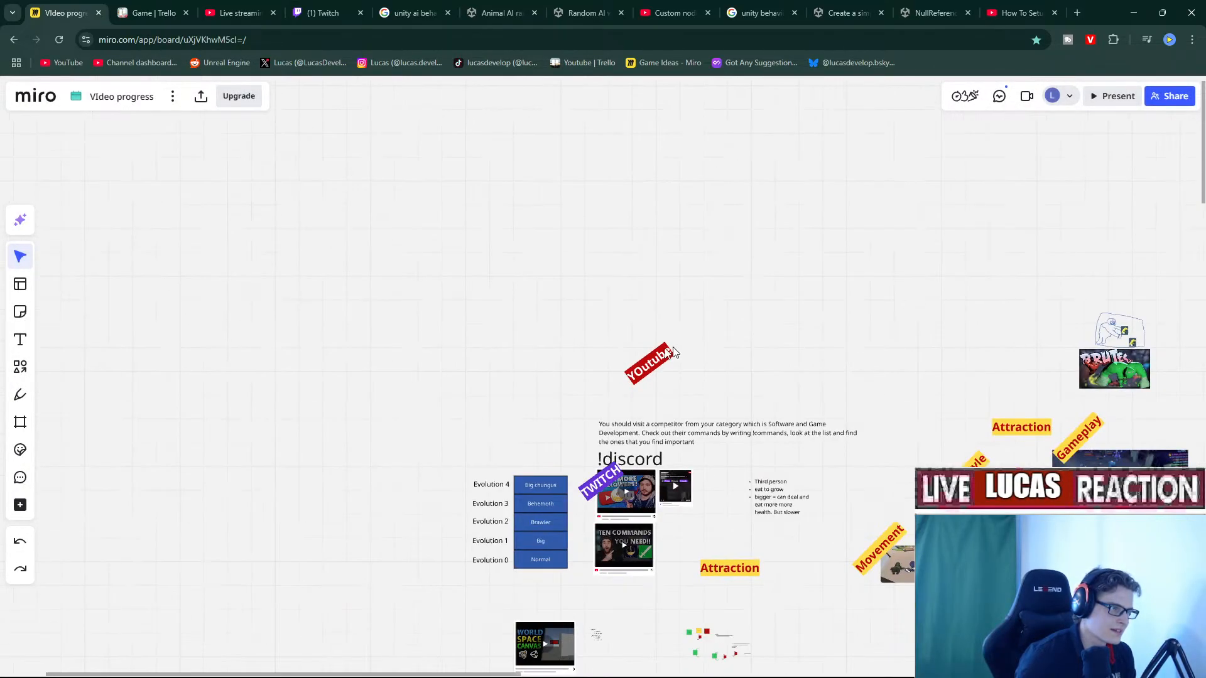
Fix the wrong capital so it reads Youtube and move it onto the lower thumbnail.
click(640, 368)
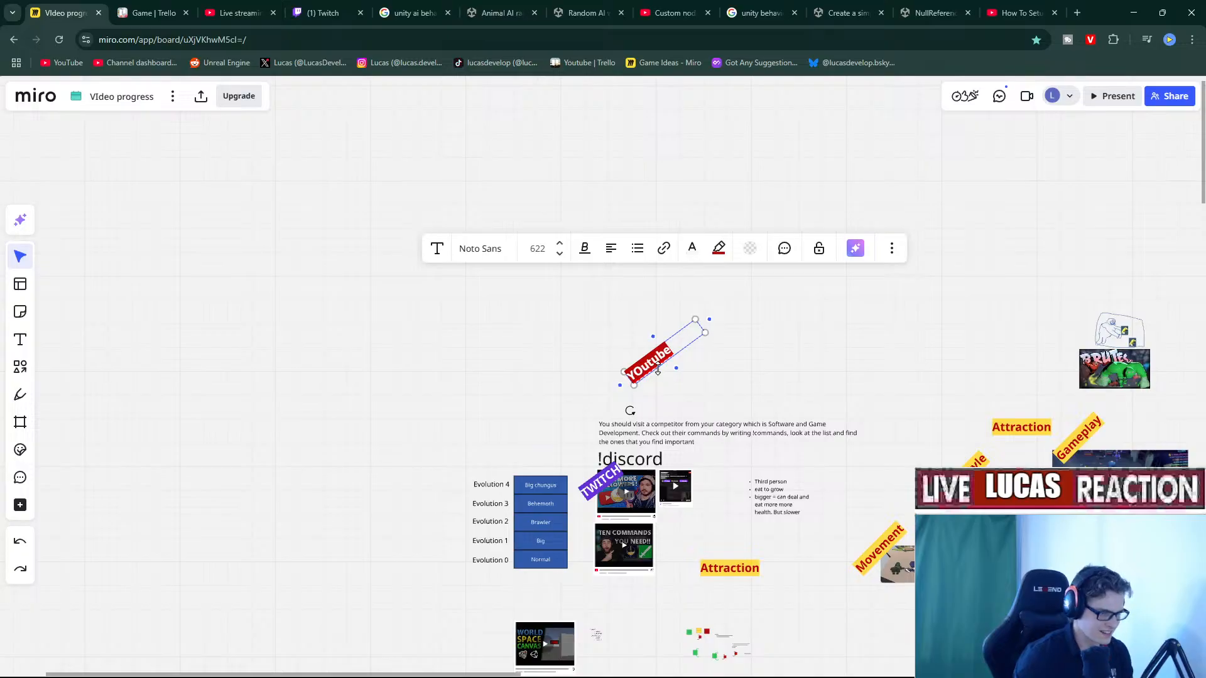
key(BackSpace)
text(o)
click(750, 398)
click(645, 365)
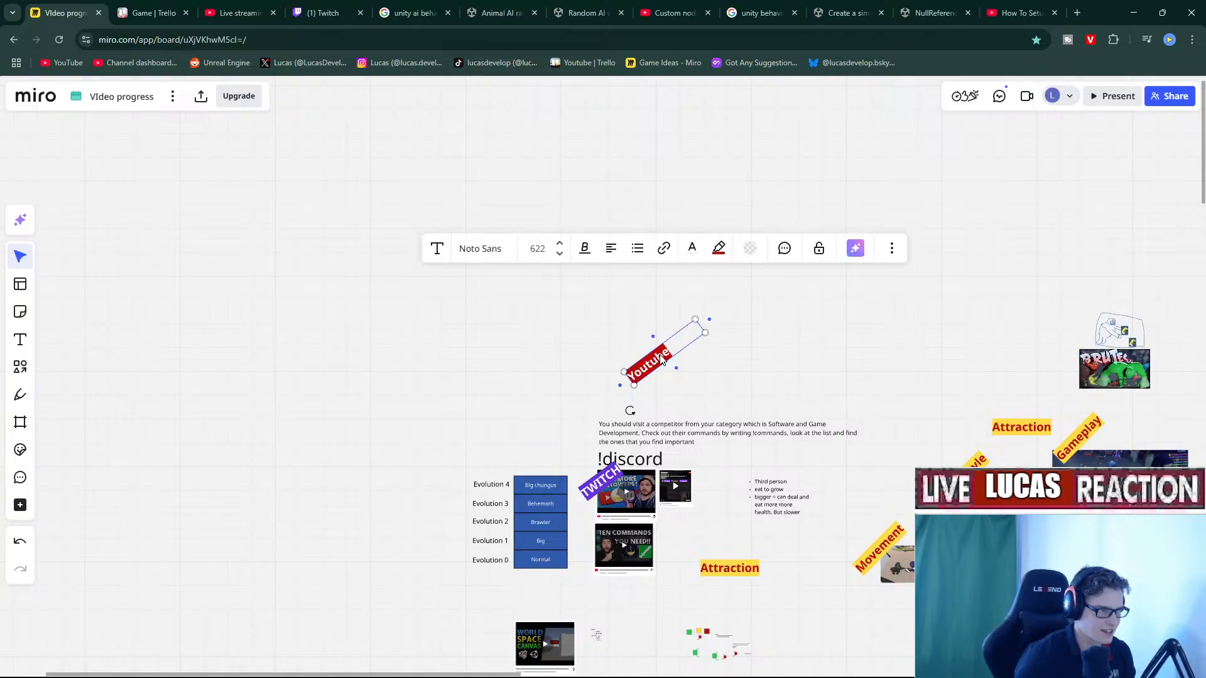
drag(645, 364, 680, 516)
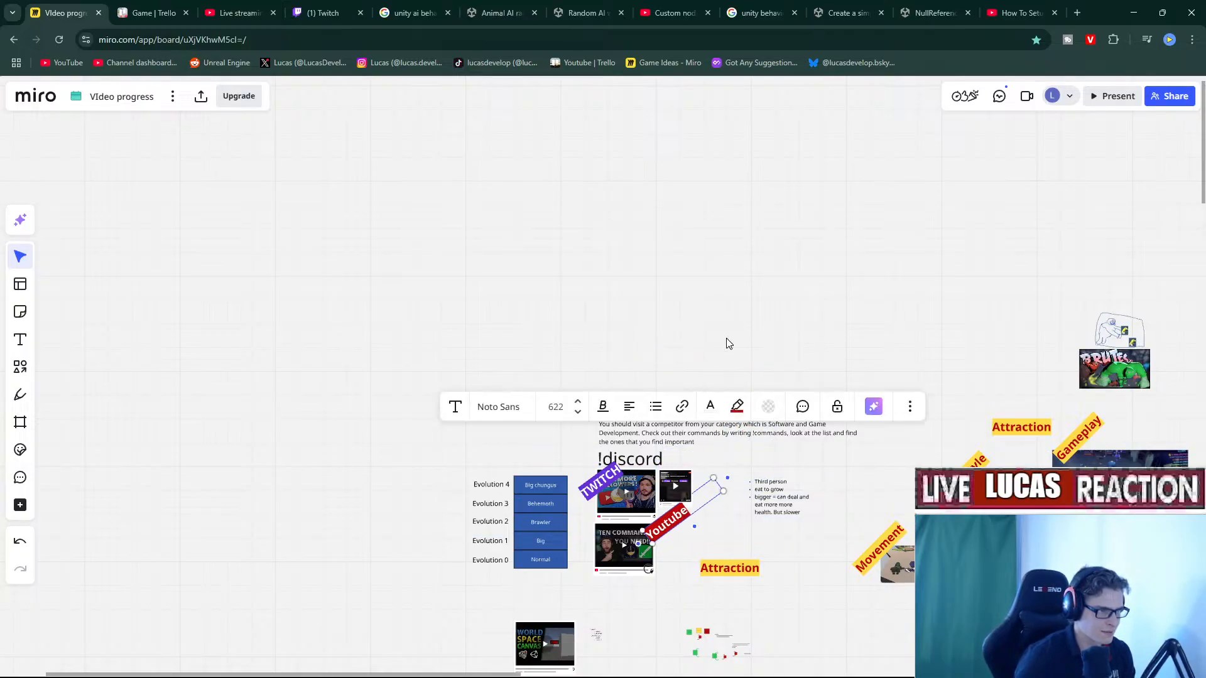
Look over the labelled planning area, then minimise the browser to reveal Rider.
click(727, 341)
right_drag(739, 340, 684, 246)
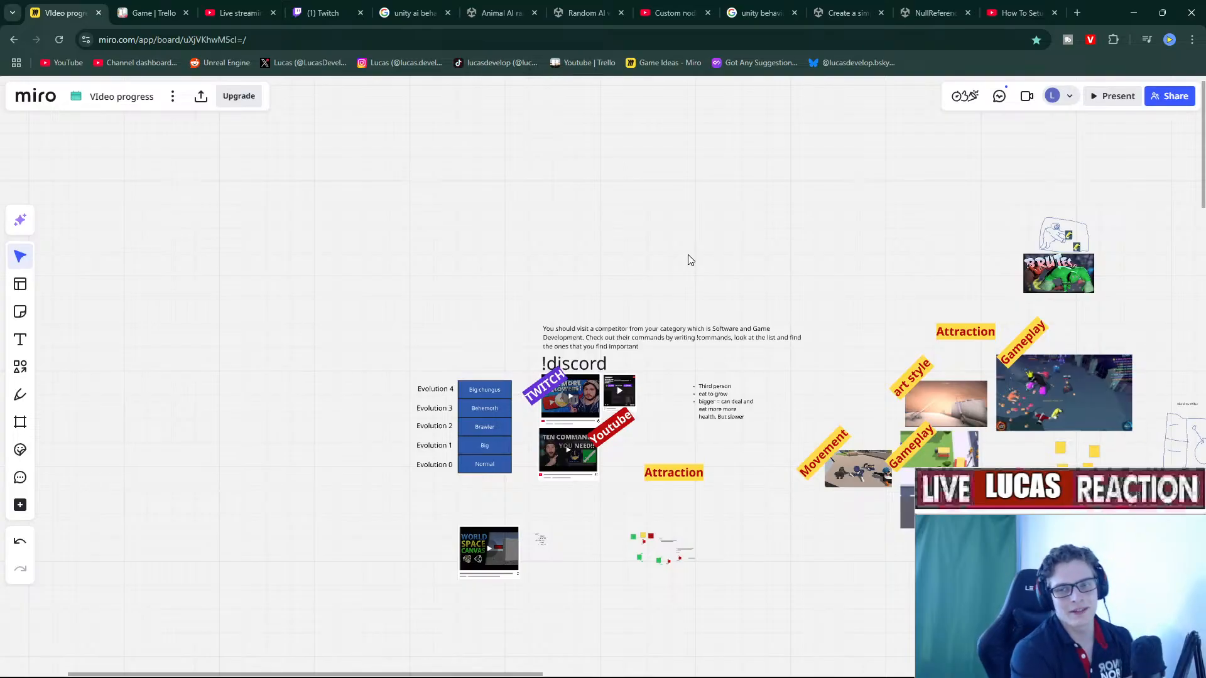
click(1134, 13)
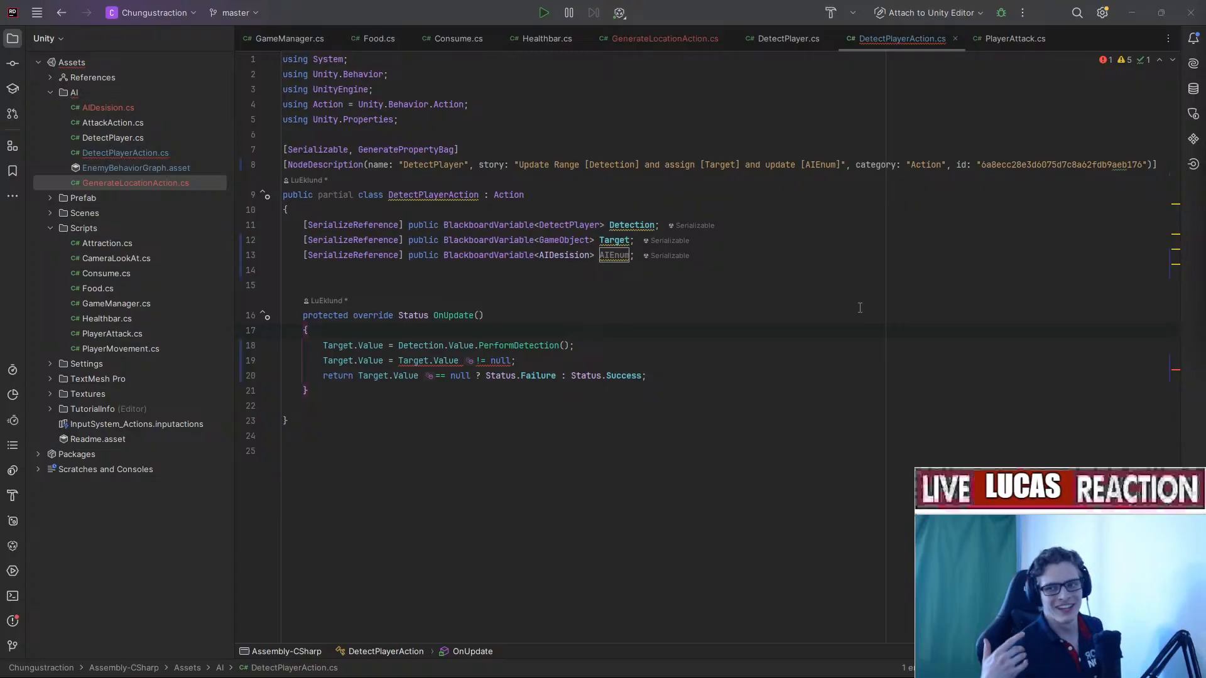
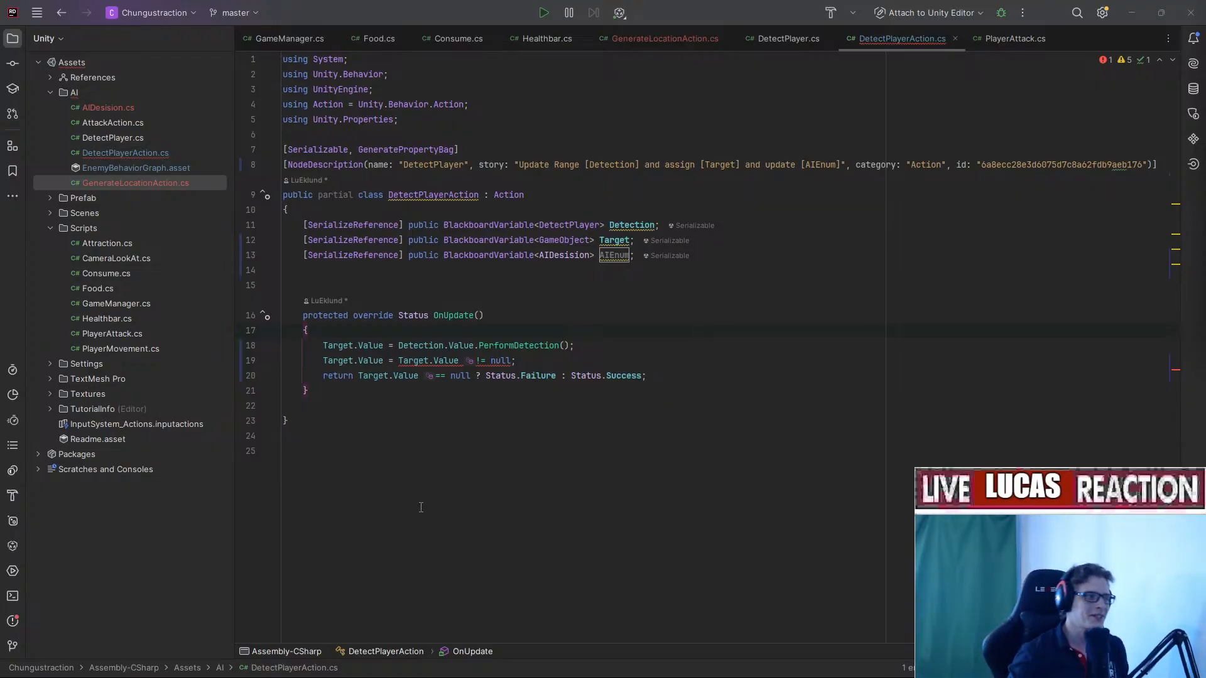
Insert a blank line in OnUpdate after the Target assignment on line 18.
click(630, 346)
key(Return)
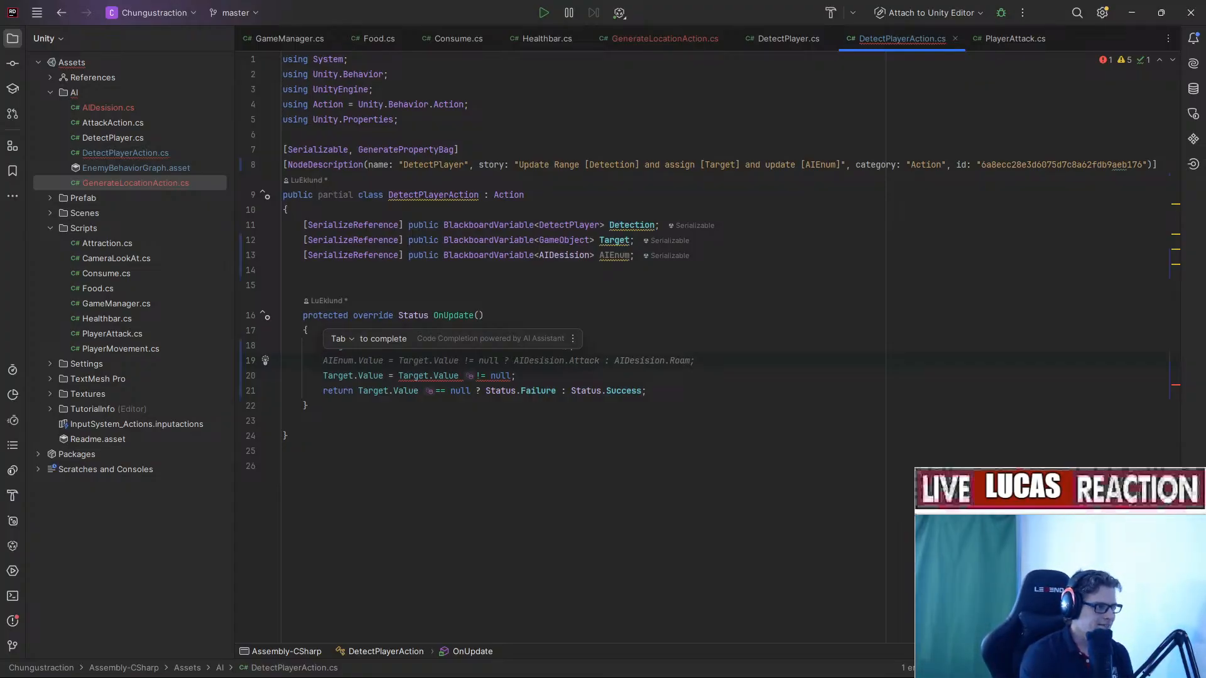
Accept the suggested line setting AIEnum to Attack or Roam depending on Target.
key(Tab)
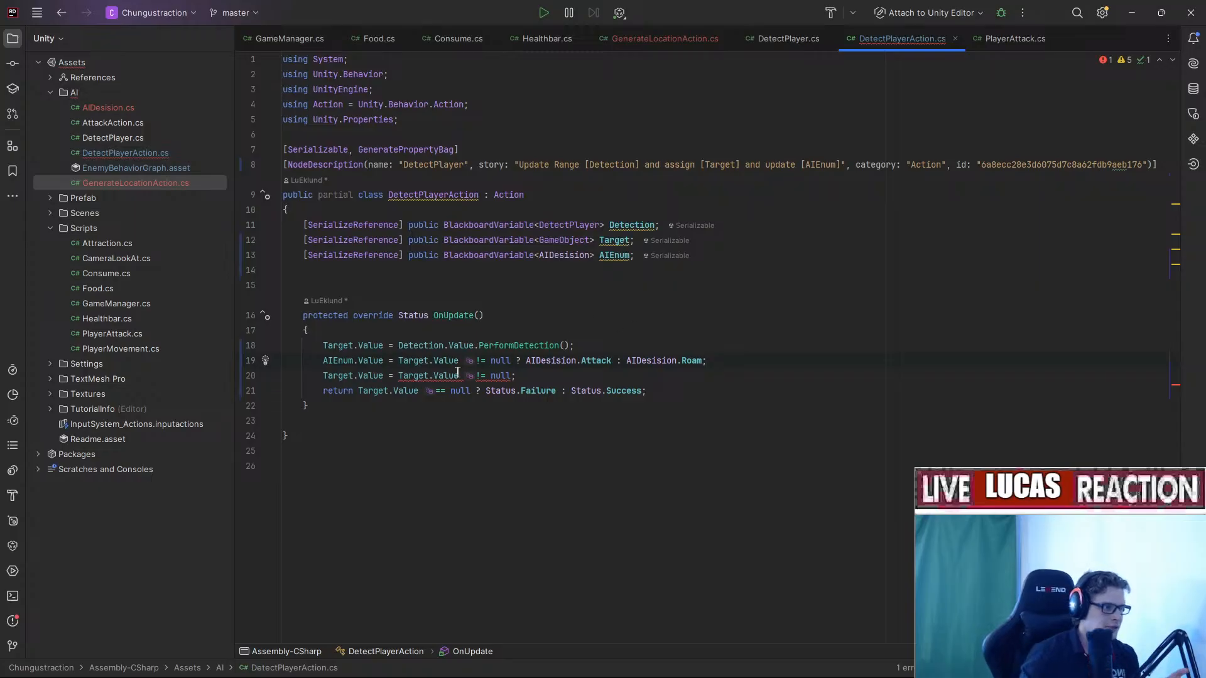
click(417, 360)
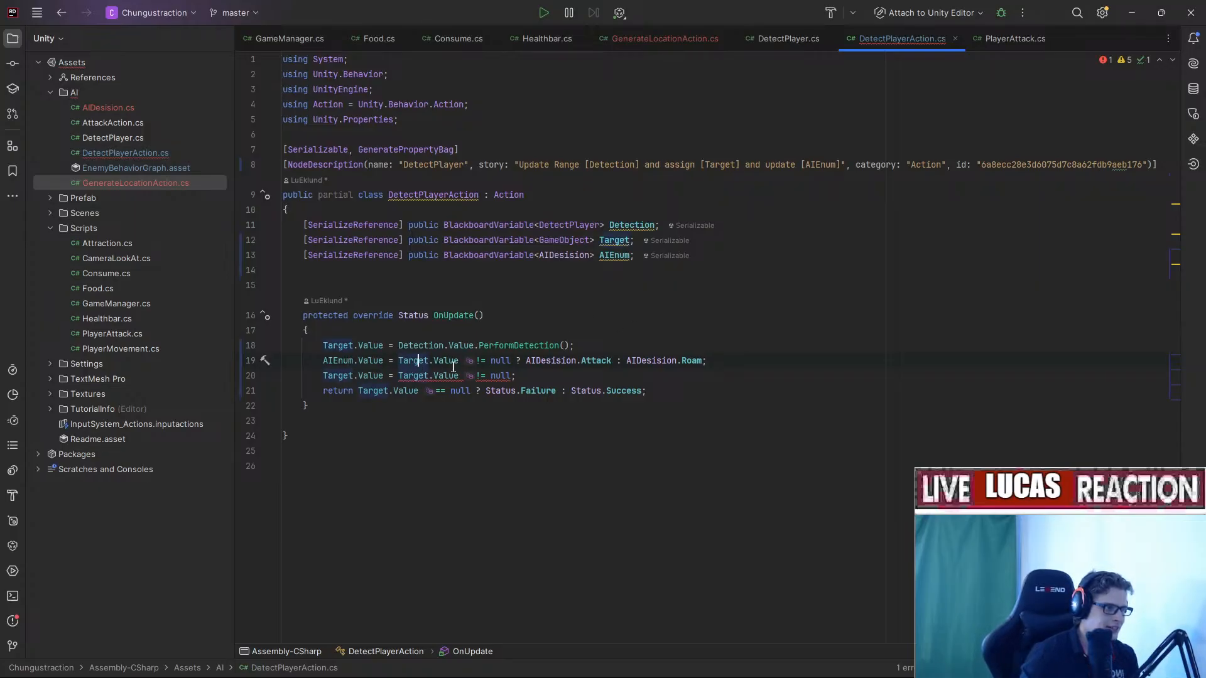
click(551, 360)
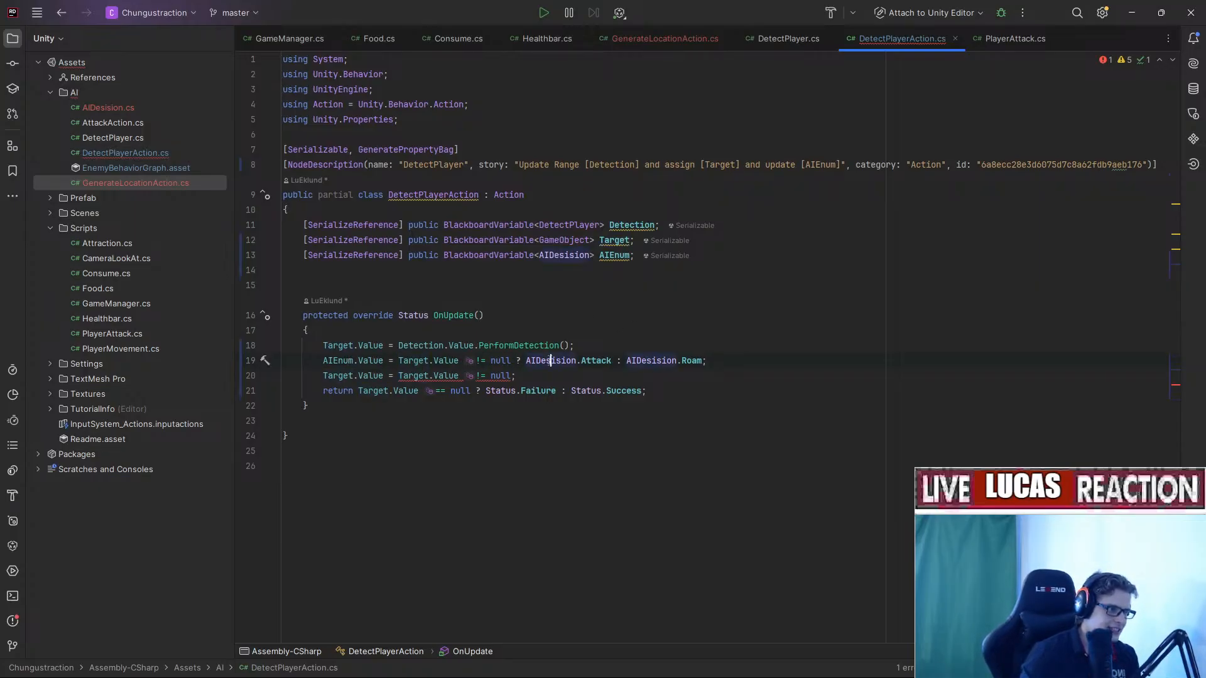
click(600, 360)
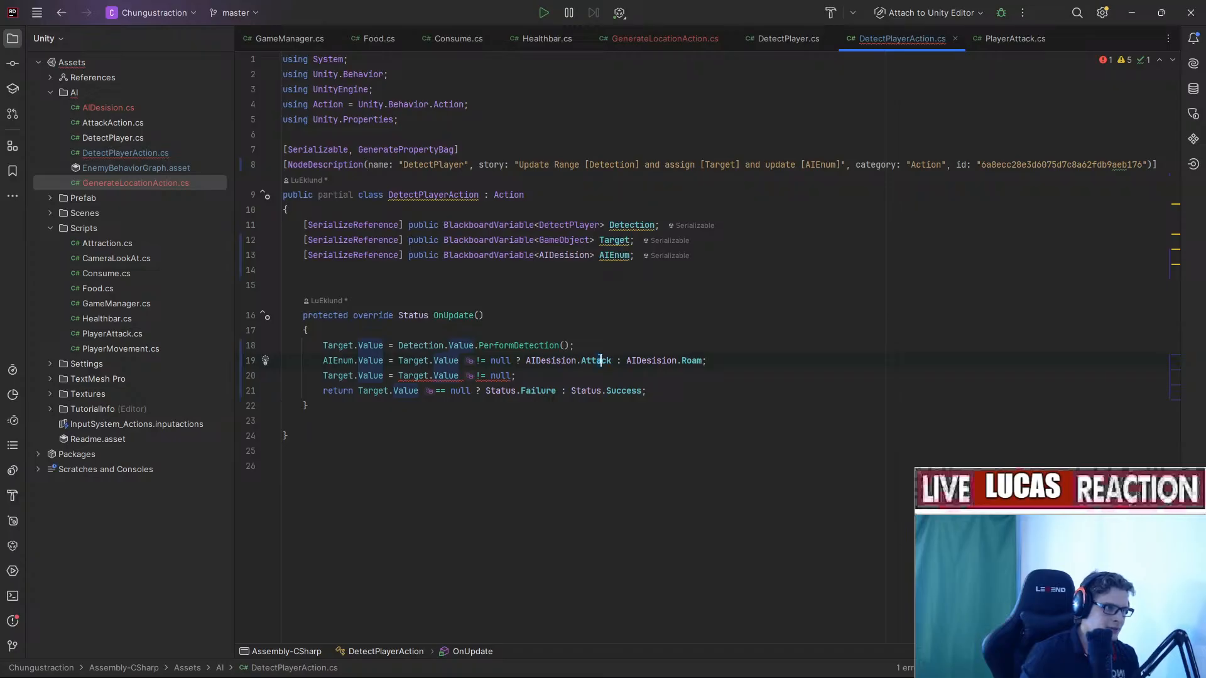
click(751, 369)
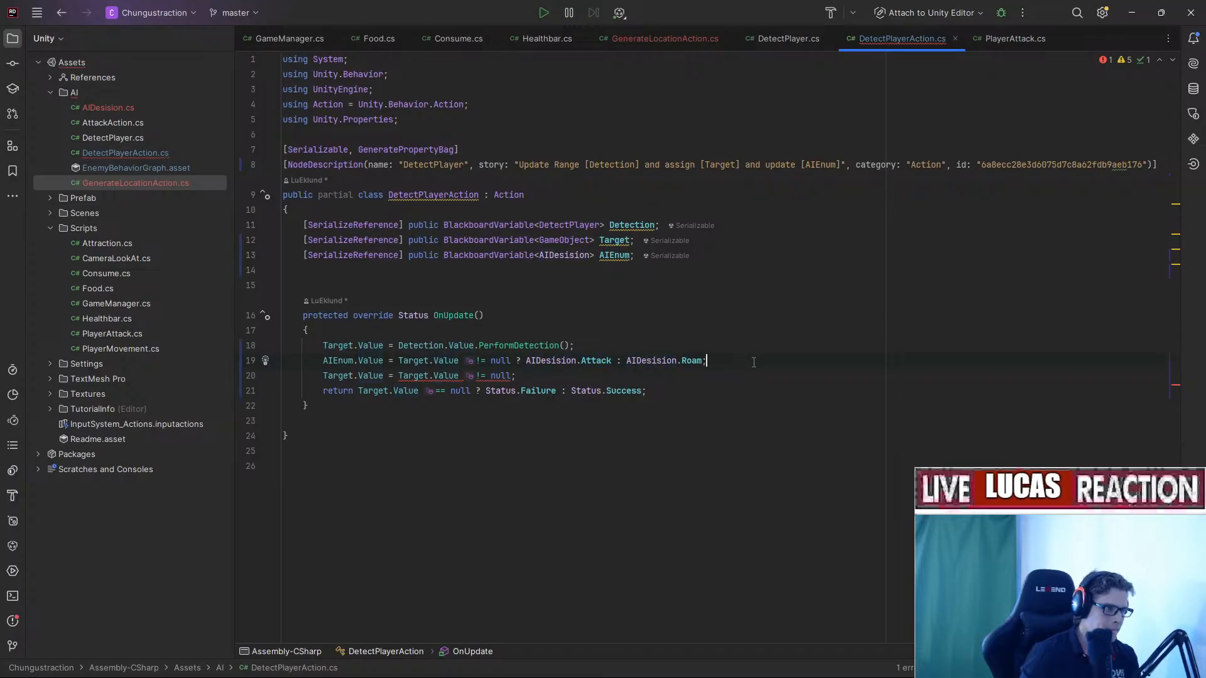
Add an empty if (AIEnum.Value == AIDesision.Attack) block with braces below it.
key(Return)
text(if ()
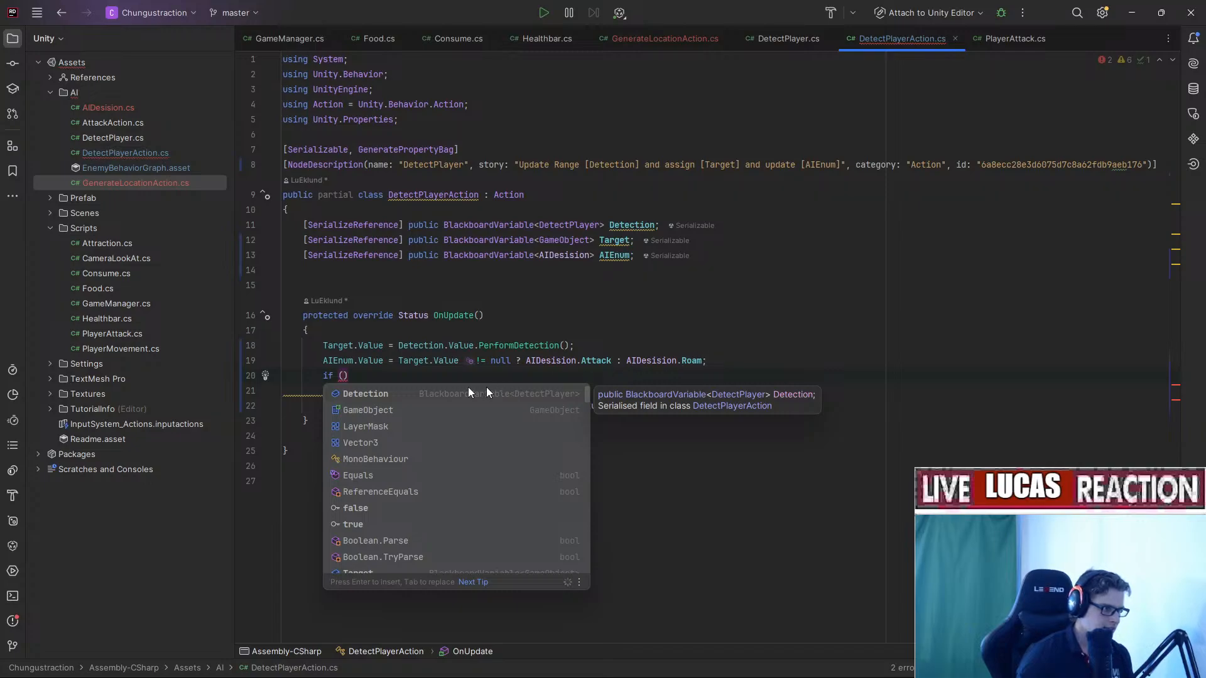
key(Escape)
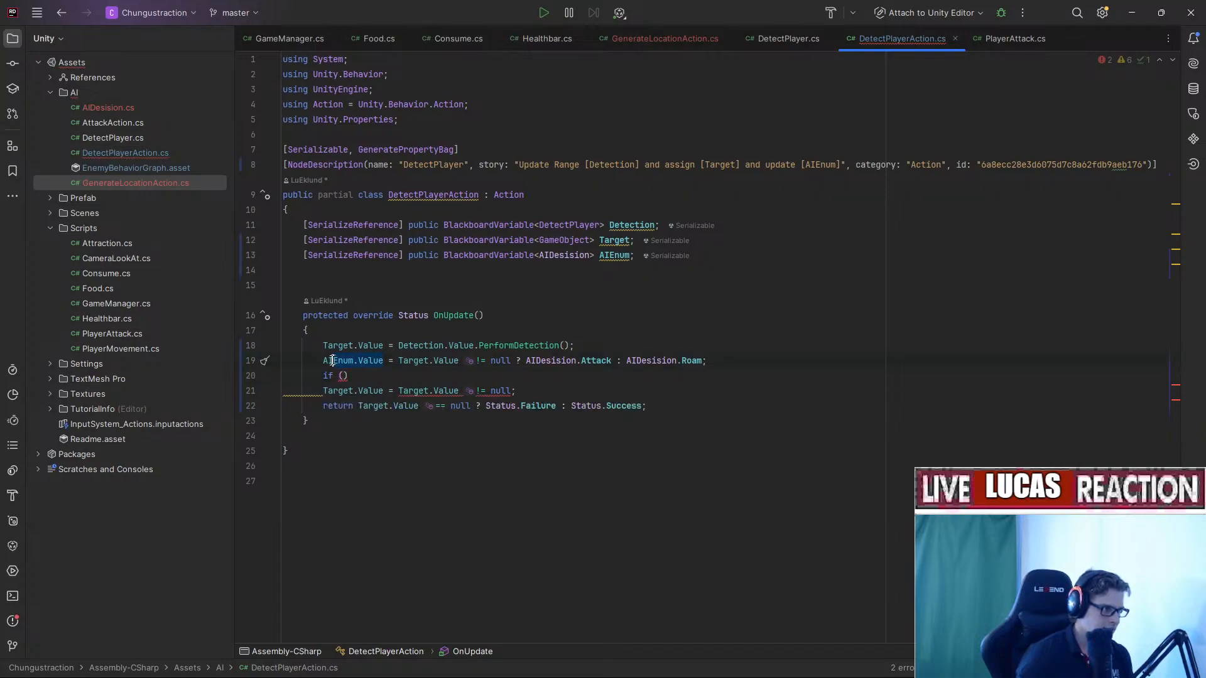
text(AIEnum.Value ==)
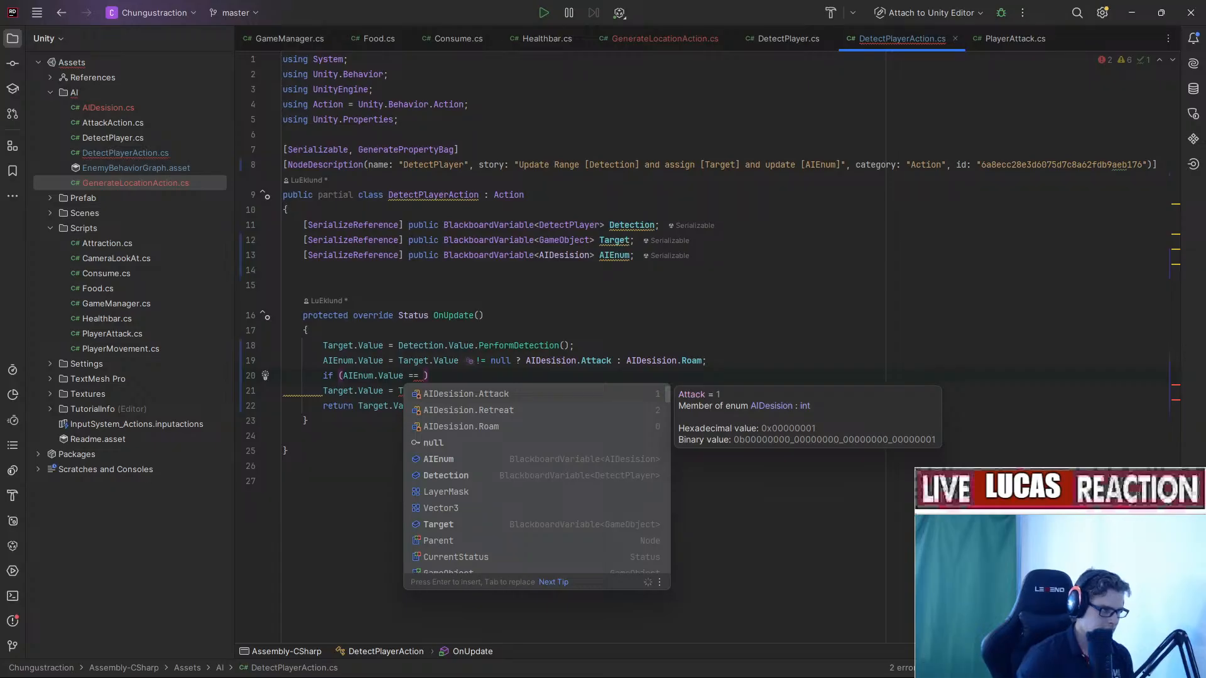
key(Return)
key(End)
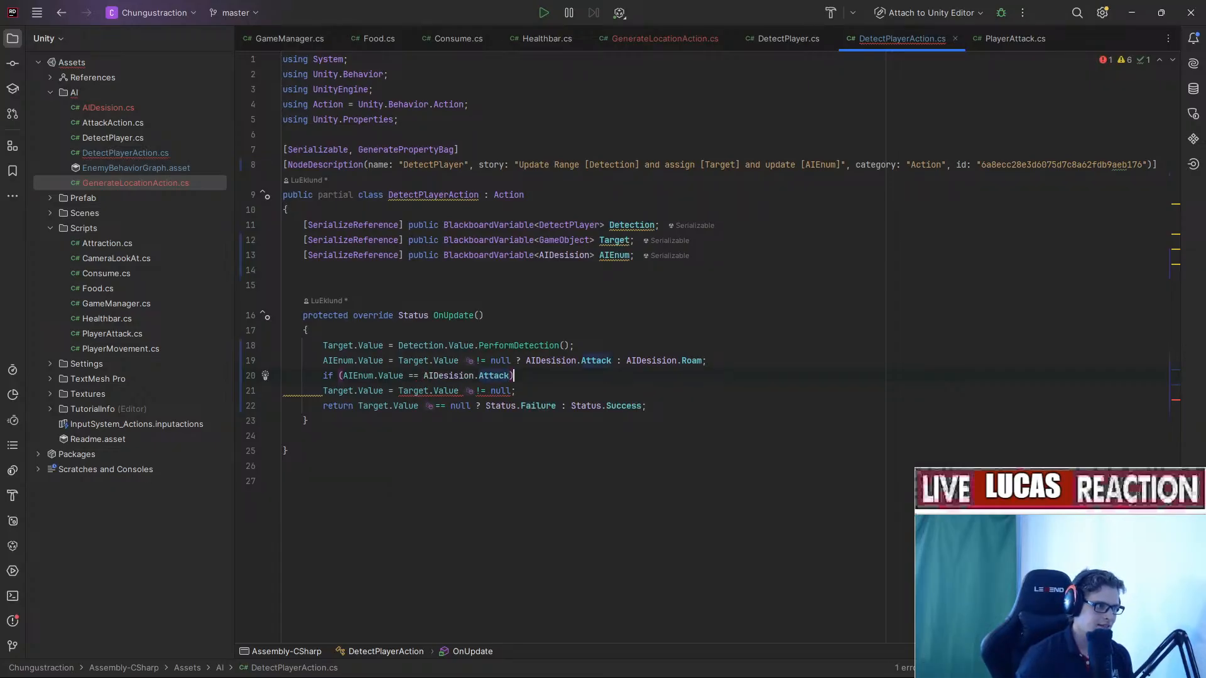
key(Return)
text({)
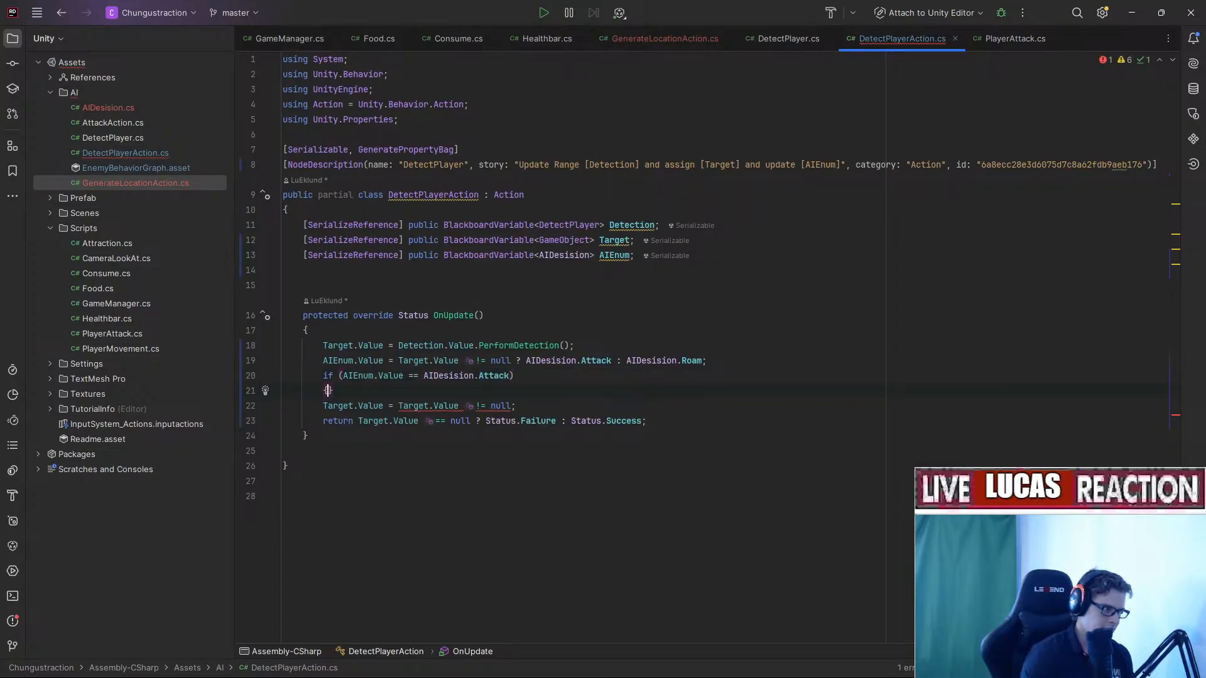
key(Return)
key(Down)
key(Down)
Delete the leftover broken Target.Value line and return inside the braces.
key(ctrl+x)
key(Up)
key(Up)
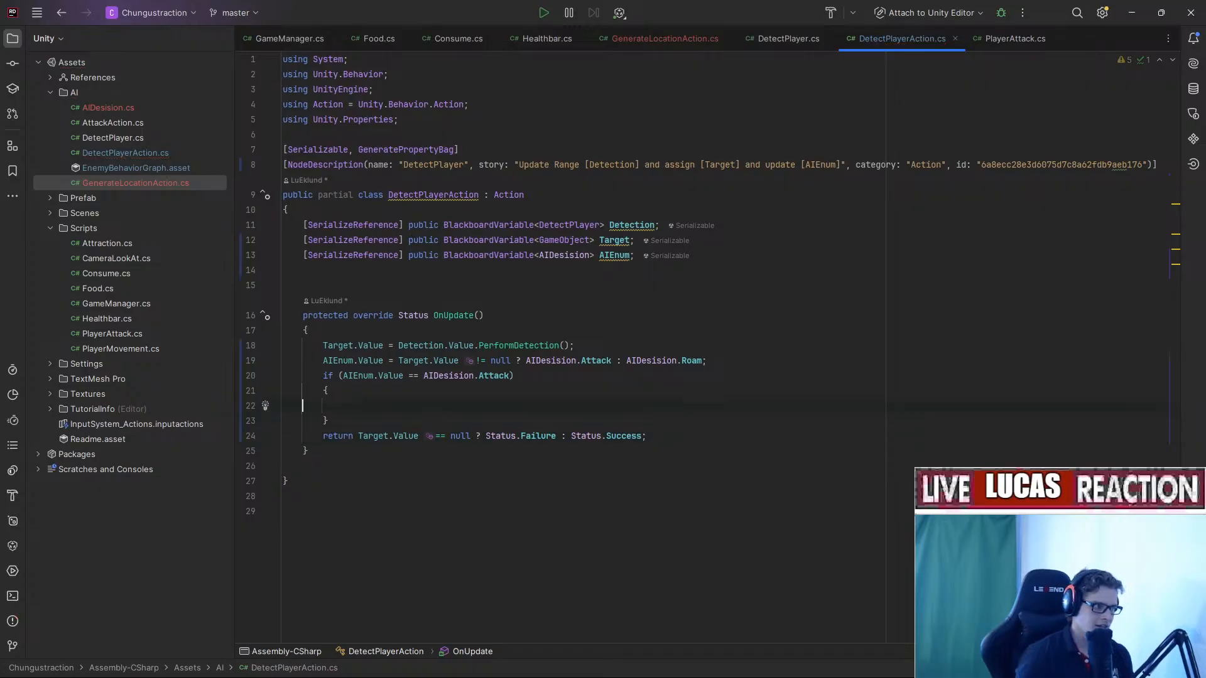
key(Tab)
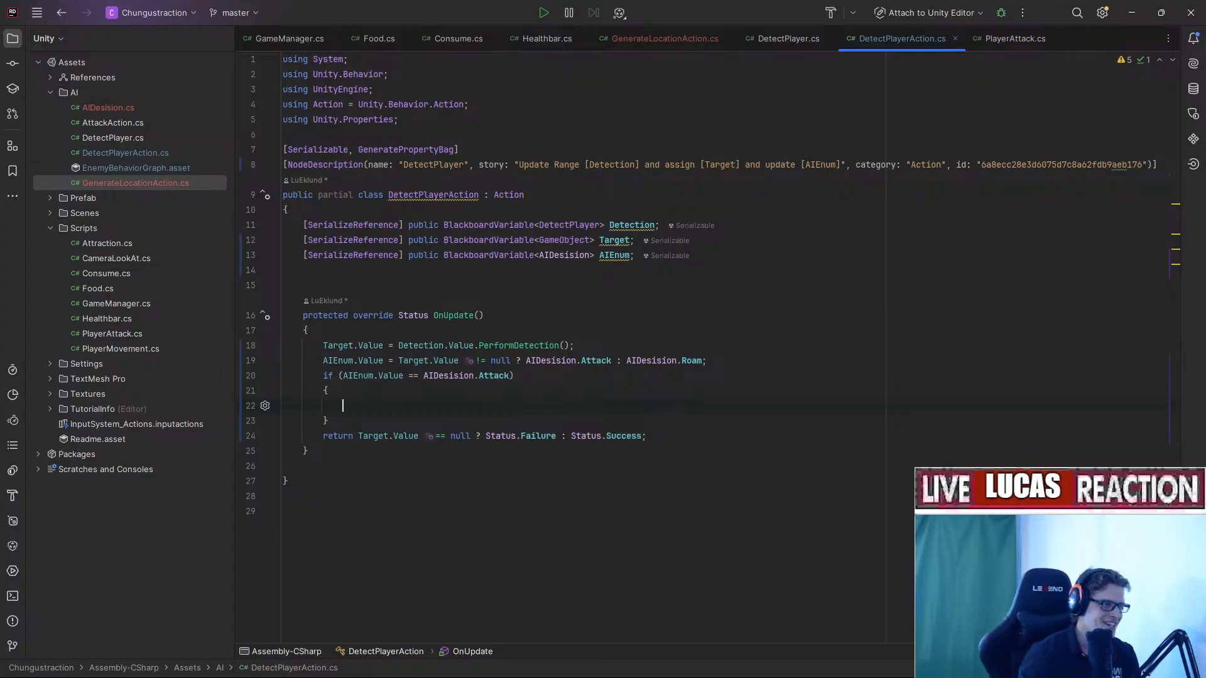
click(481, 362)
click(403, 405)
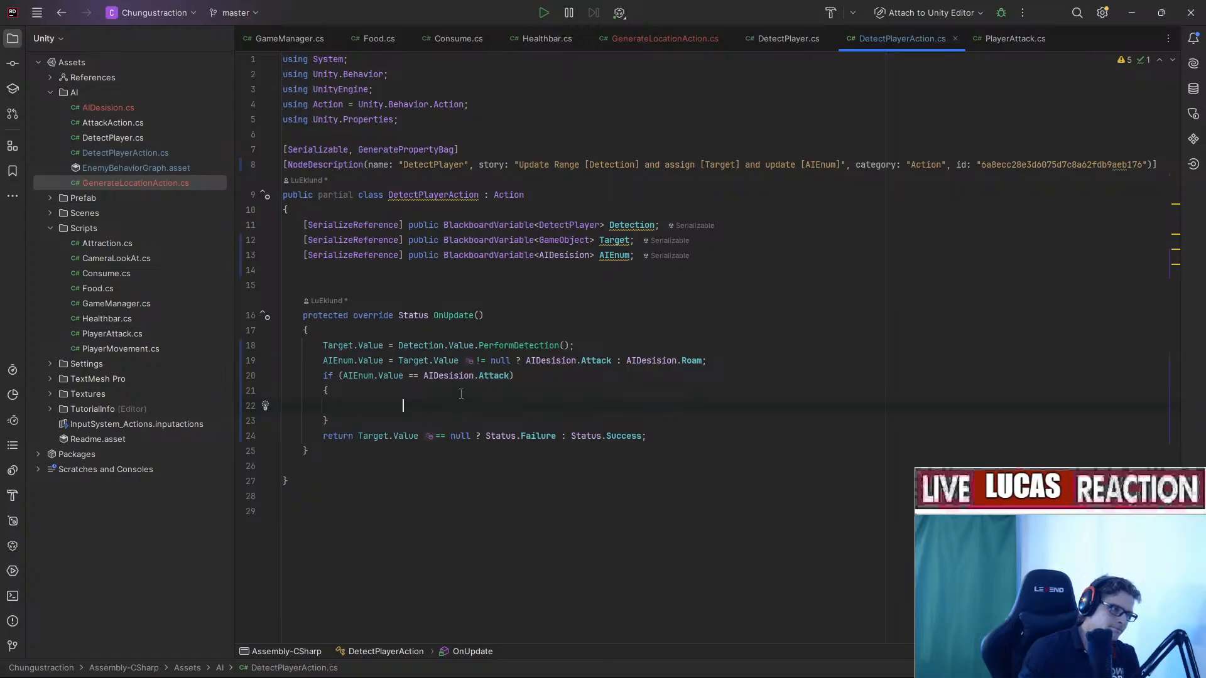
key(BackSpace)
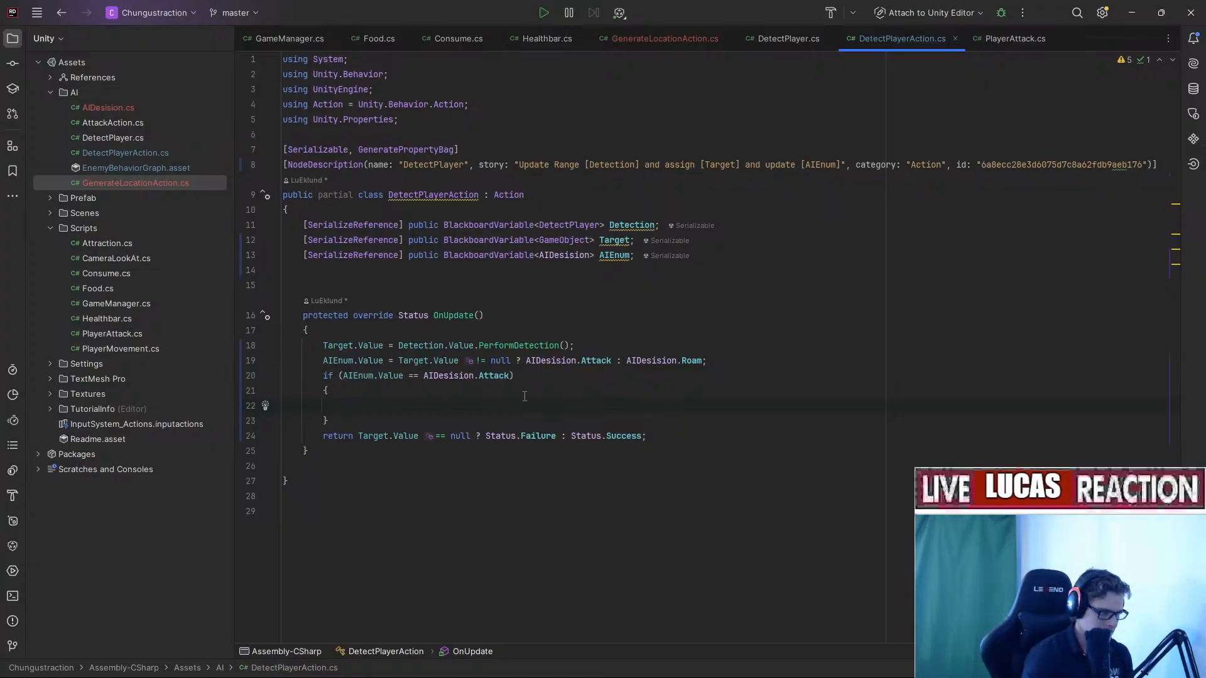
On line 22, write GameObject.transform.root.localScale.x < using completions.
text(Transform)
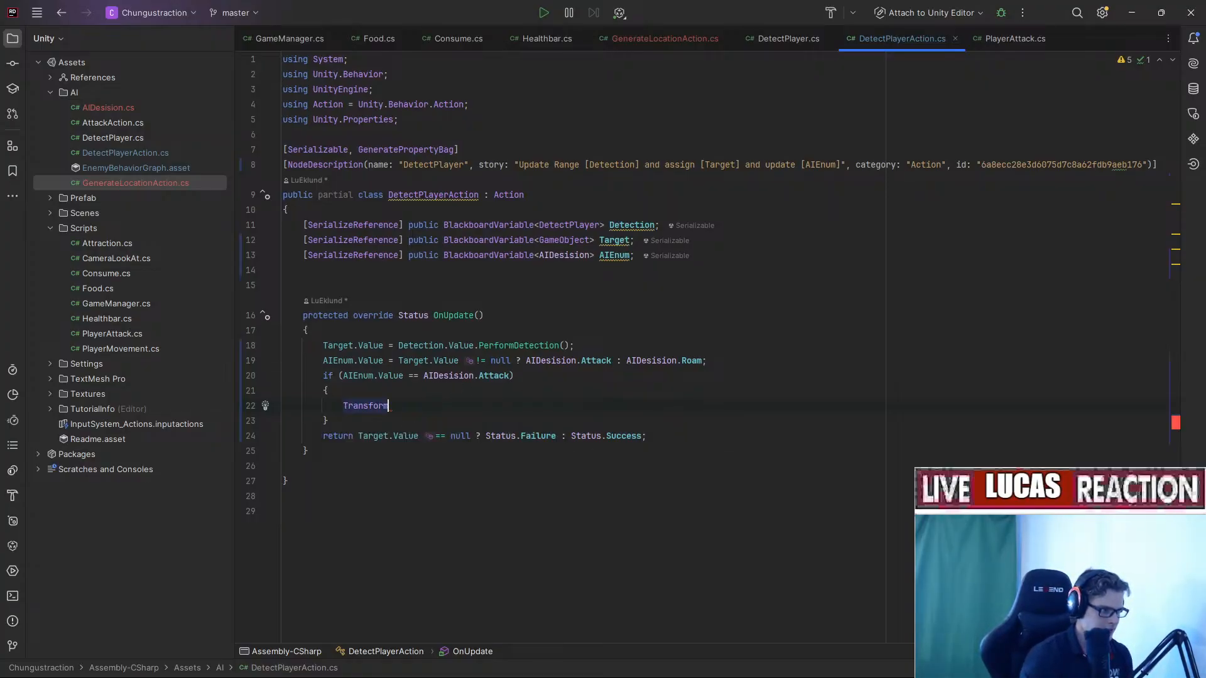
key(BackSpace)
key(BackSpace)
key(BackSpace)
key(BackSpace)
key(BackSpace)
key(BackSpace)
key(BackSpace)
key(BackSpace)
key(BackSpace)
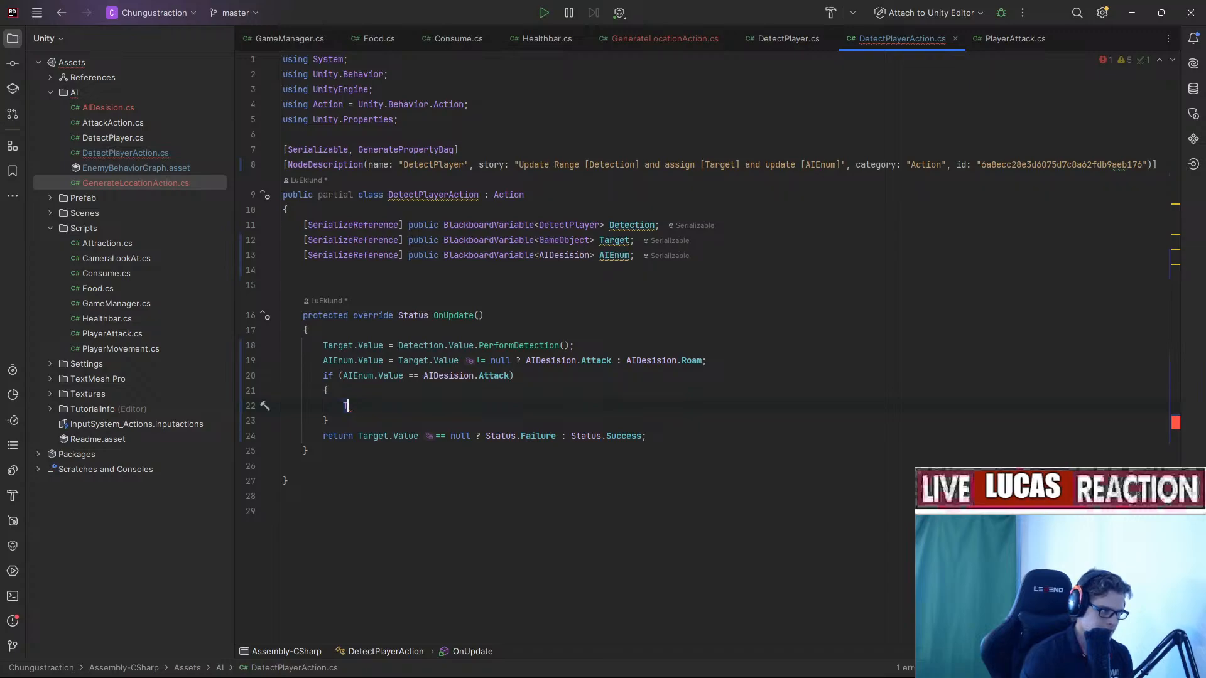
text(trans)
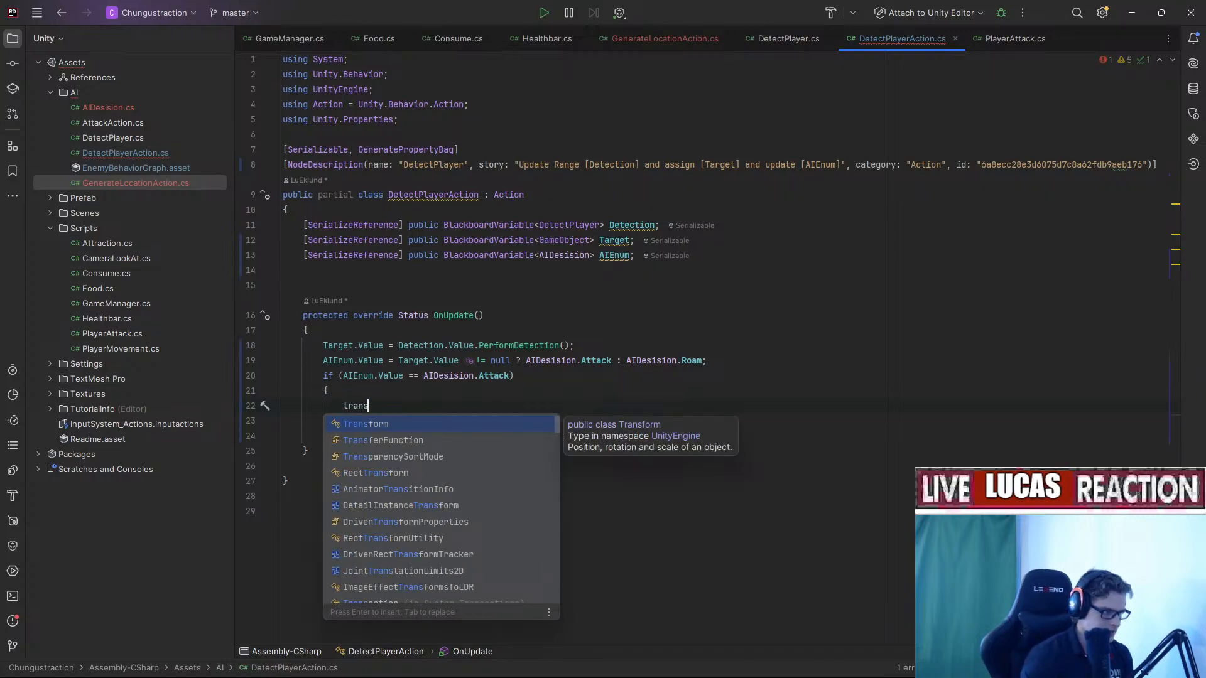
text(for)
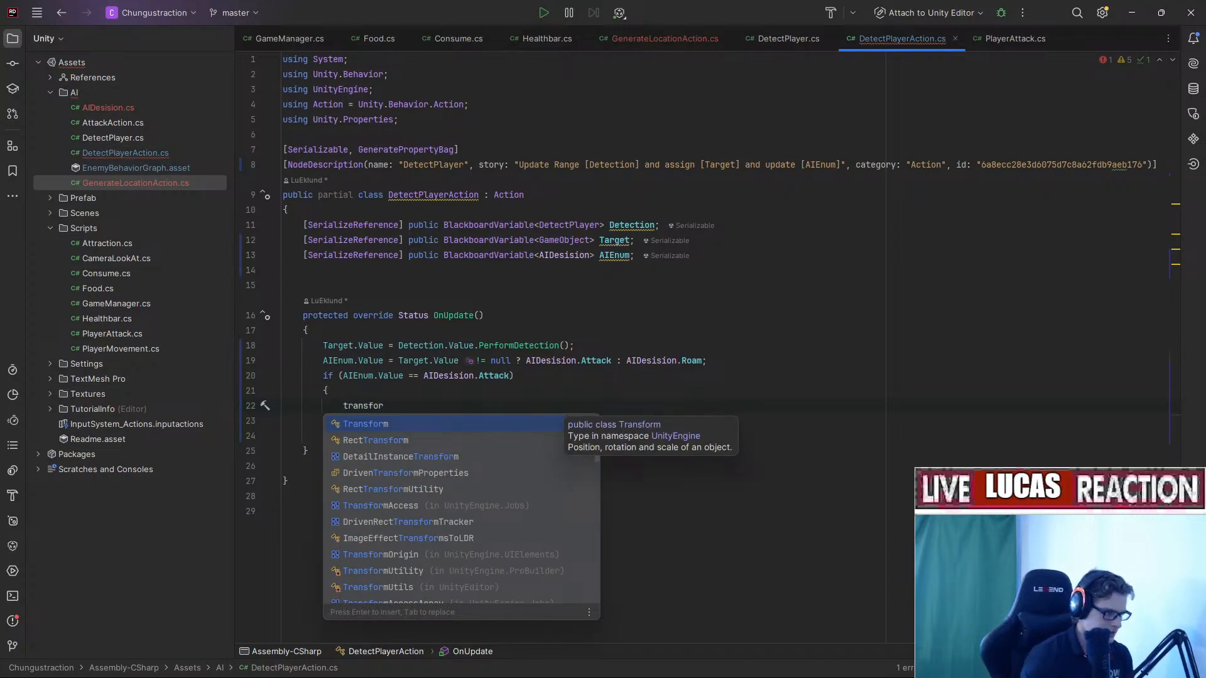
key(BackSpace)
key(BackSpace)
key(BackSpace)
key(BackSpace)
key(BackSpace)
key(BackSpace)
key(BackSpace)
key(BackSpace)
text(gam)
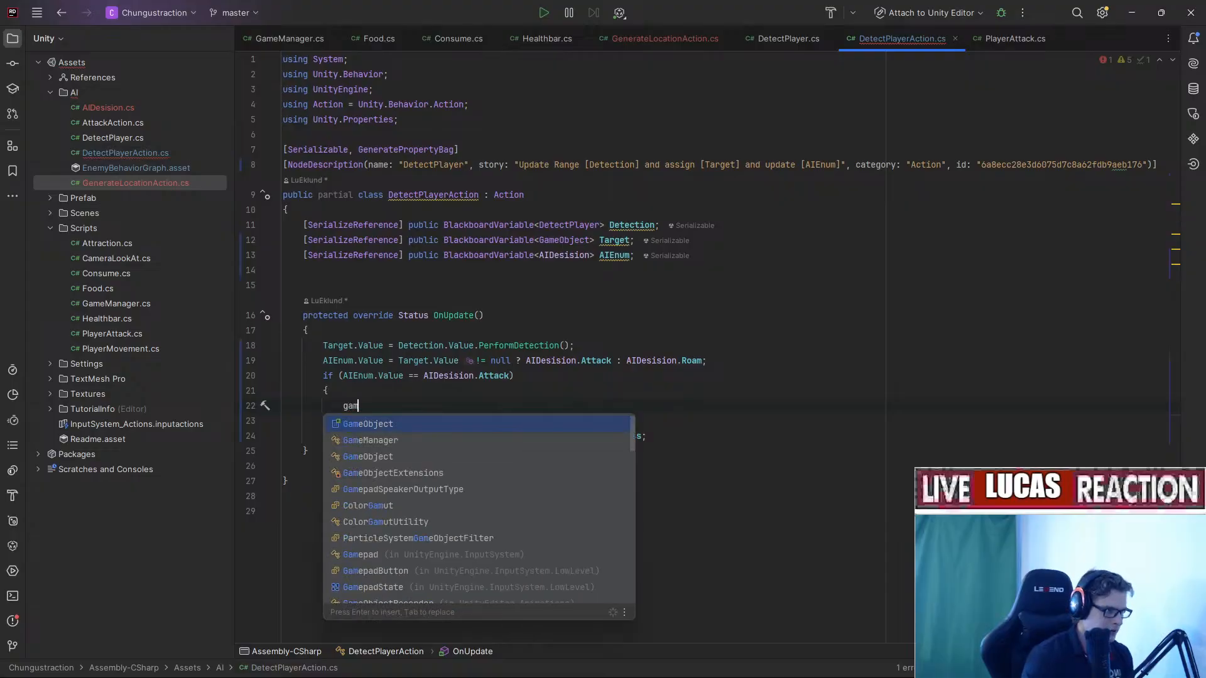
key(Return)
text(.tra)
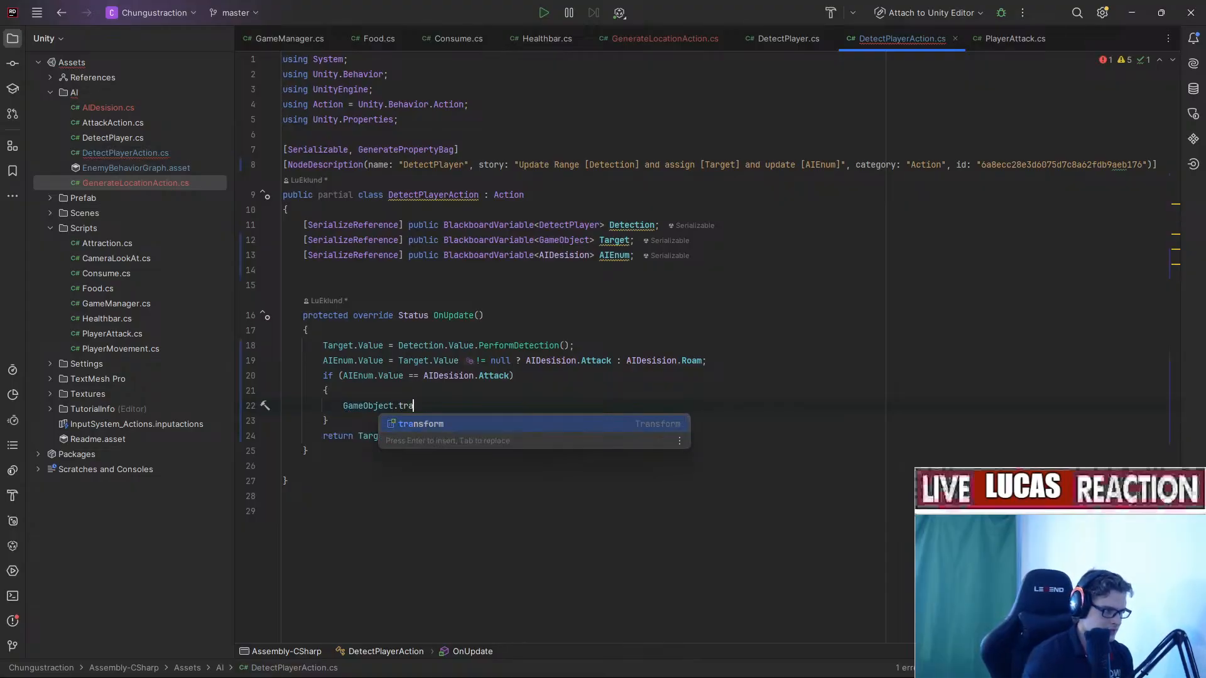
key(Return)
text(.r)
key(Return)
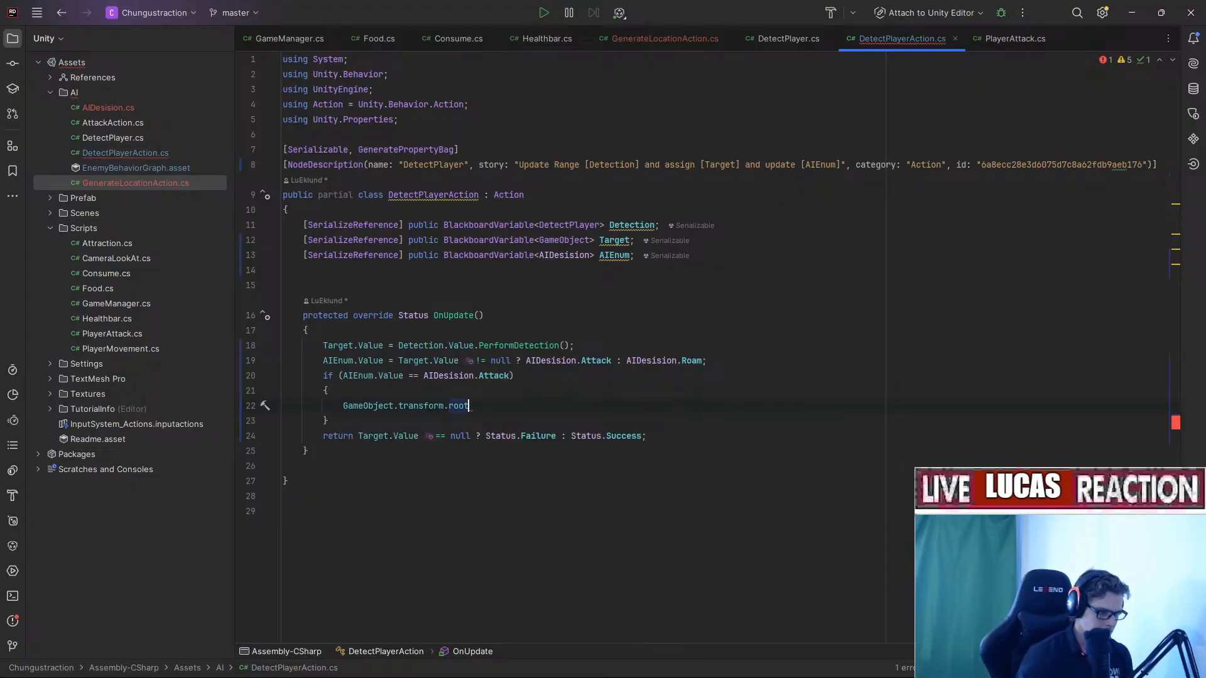
text(.sca)
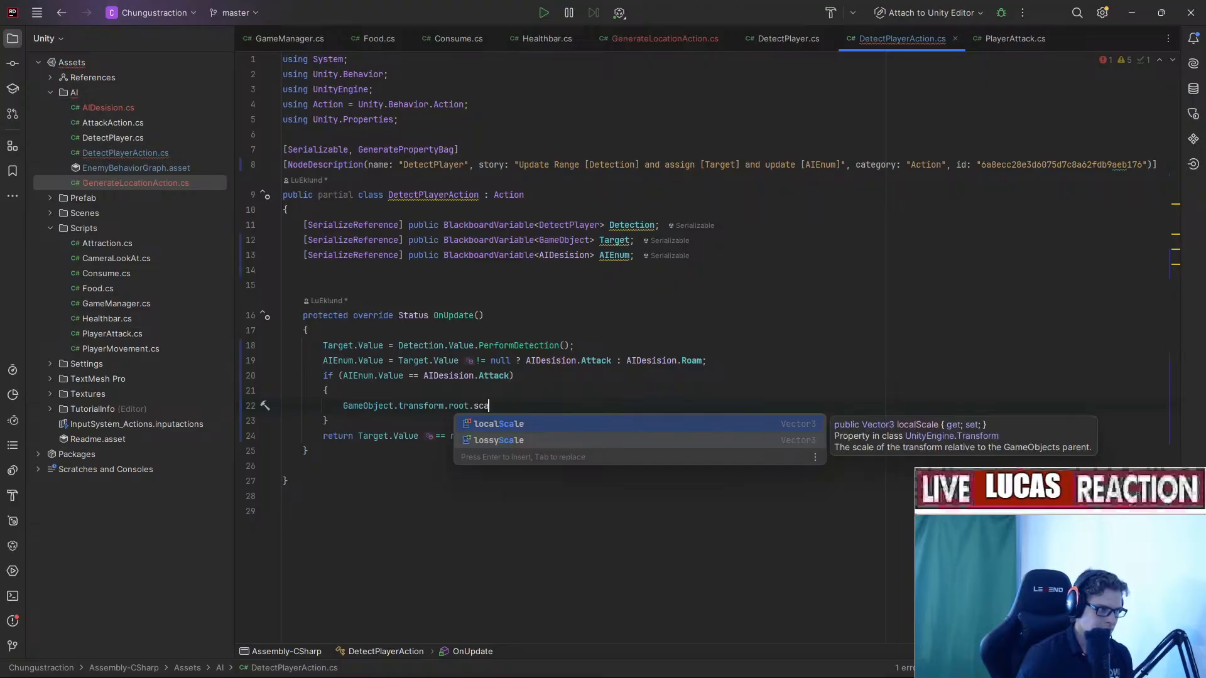
key(Return)
text(.x )
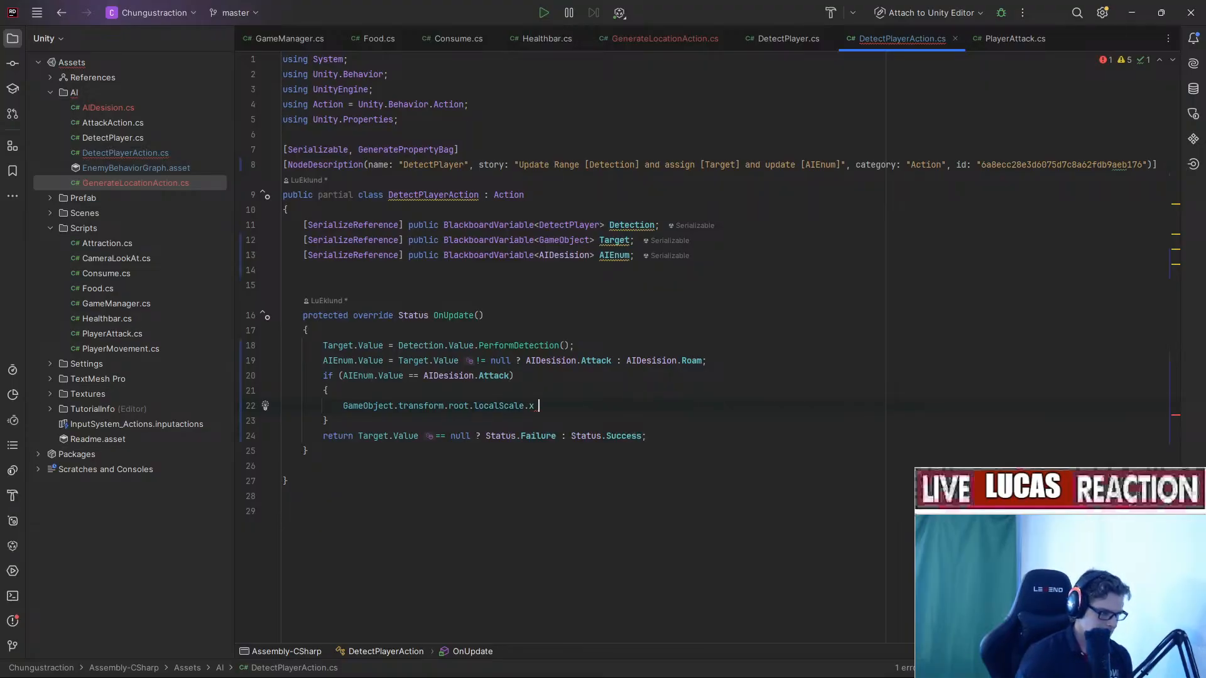
text(<)
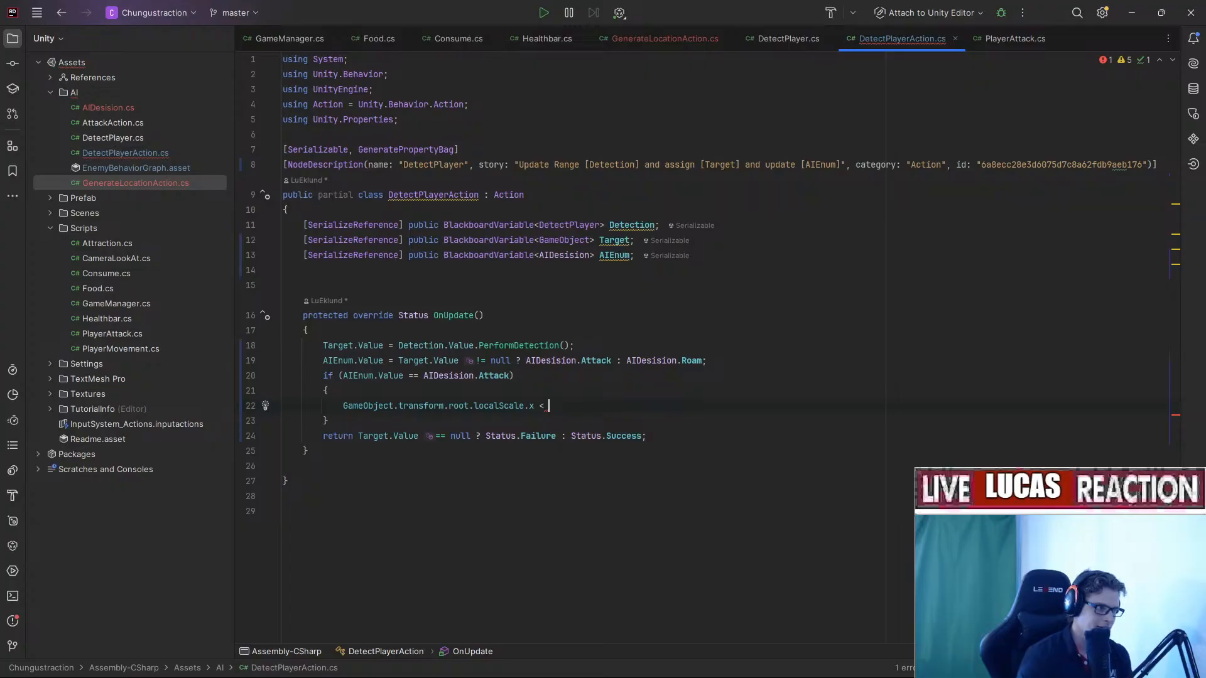
Finish the comparison with Target.Value.transform.root.localScale.x.
text(Target.)
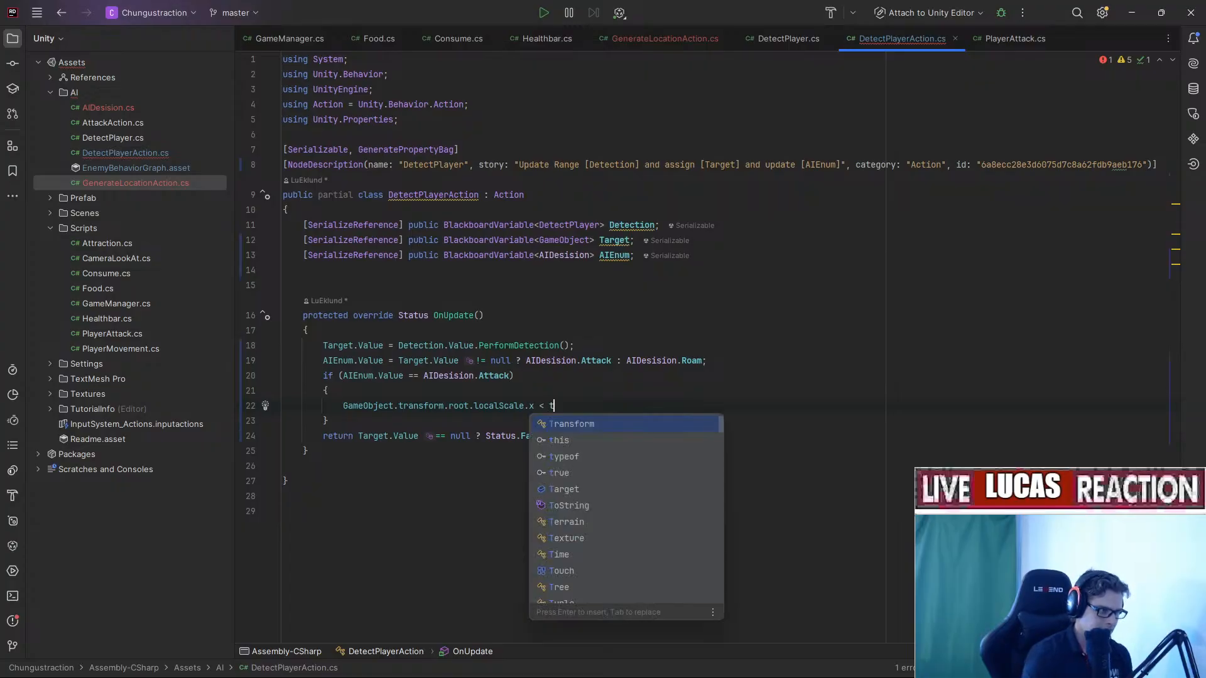
key(Escape)
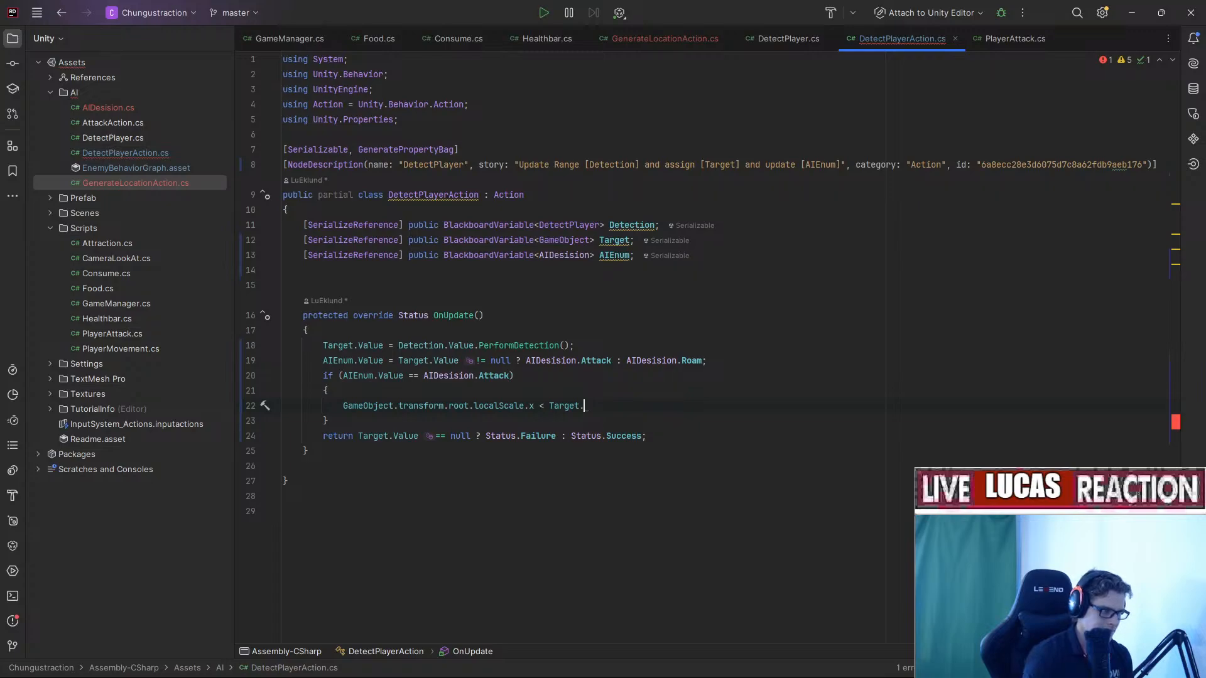
key(ctrl+space)
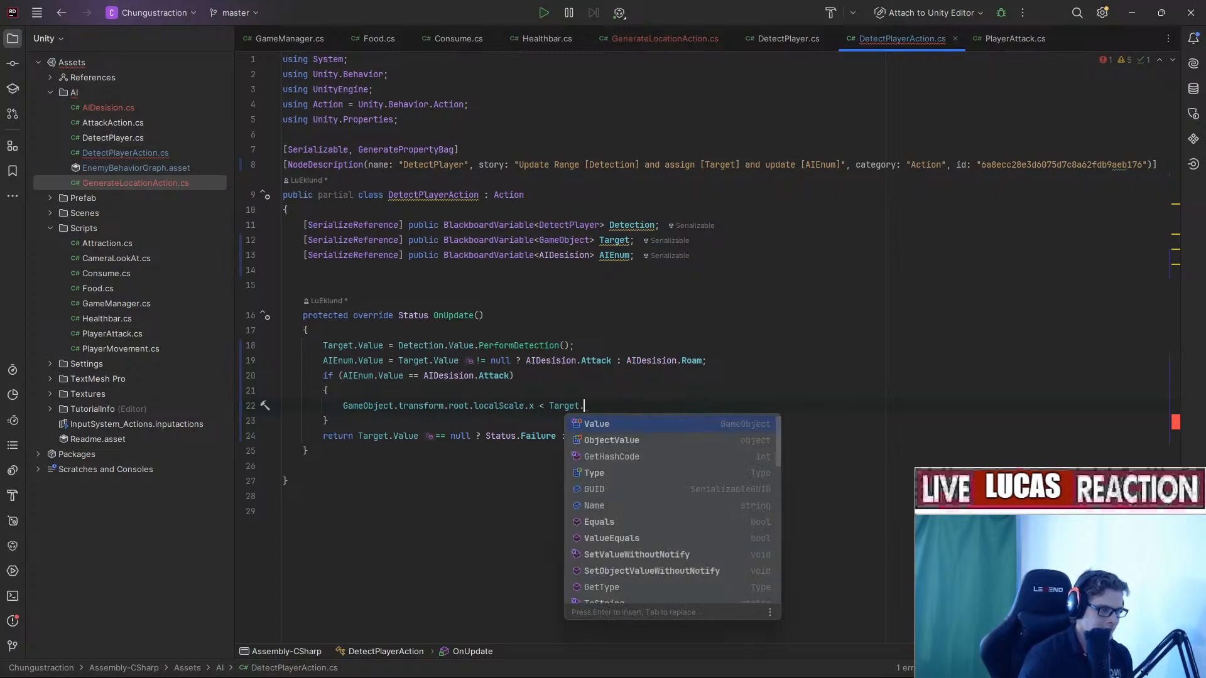
key(Return)
text(.transform.)
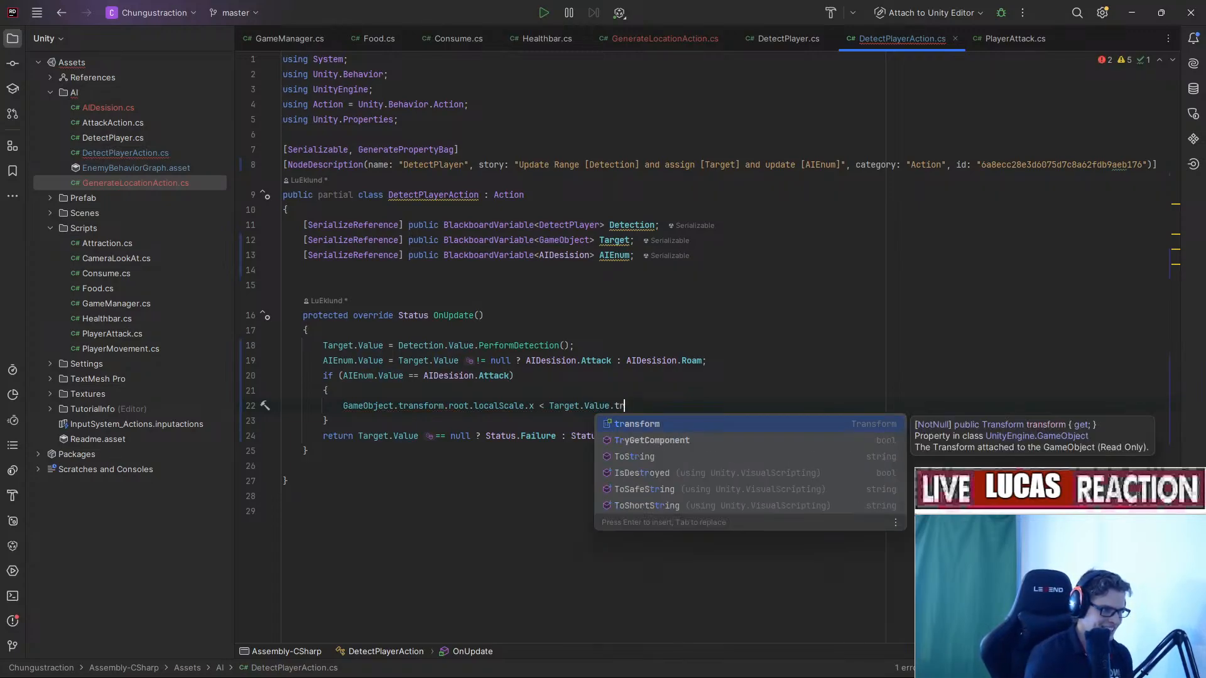
text(root.localScale.)
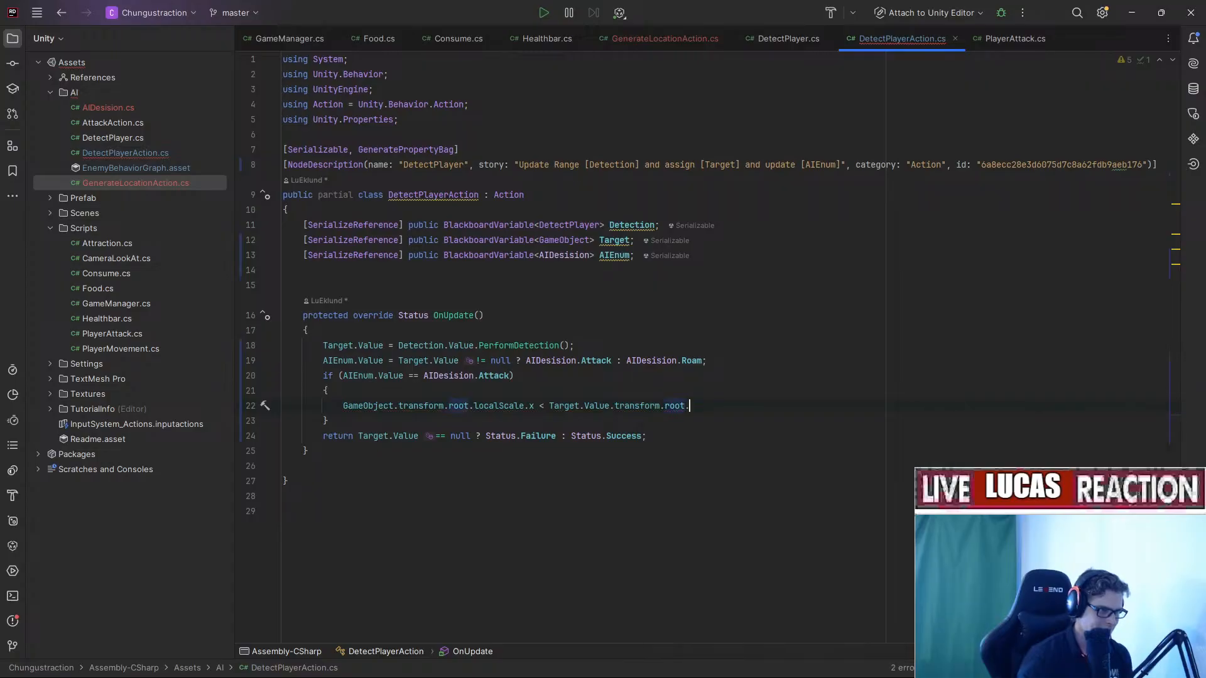
text(x)
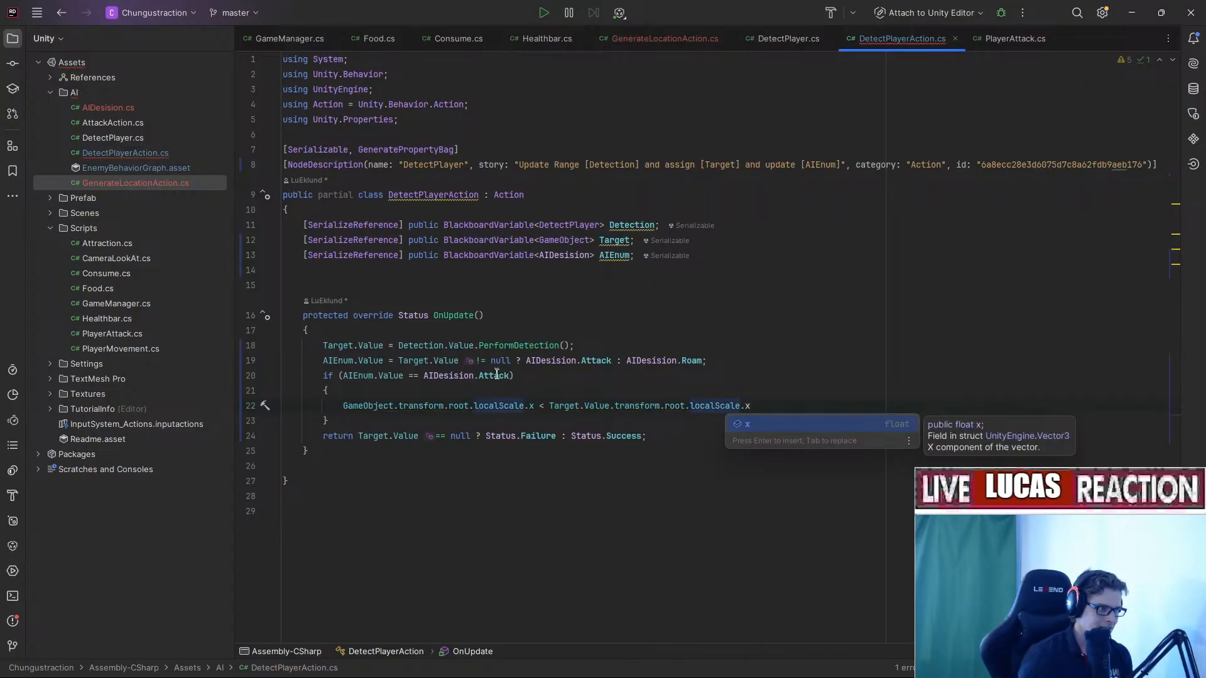
click(480, 390)
click(344, 405)
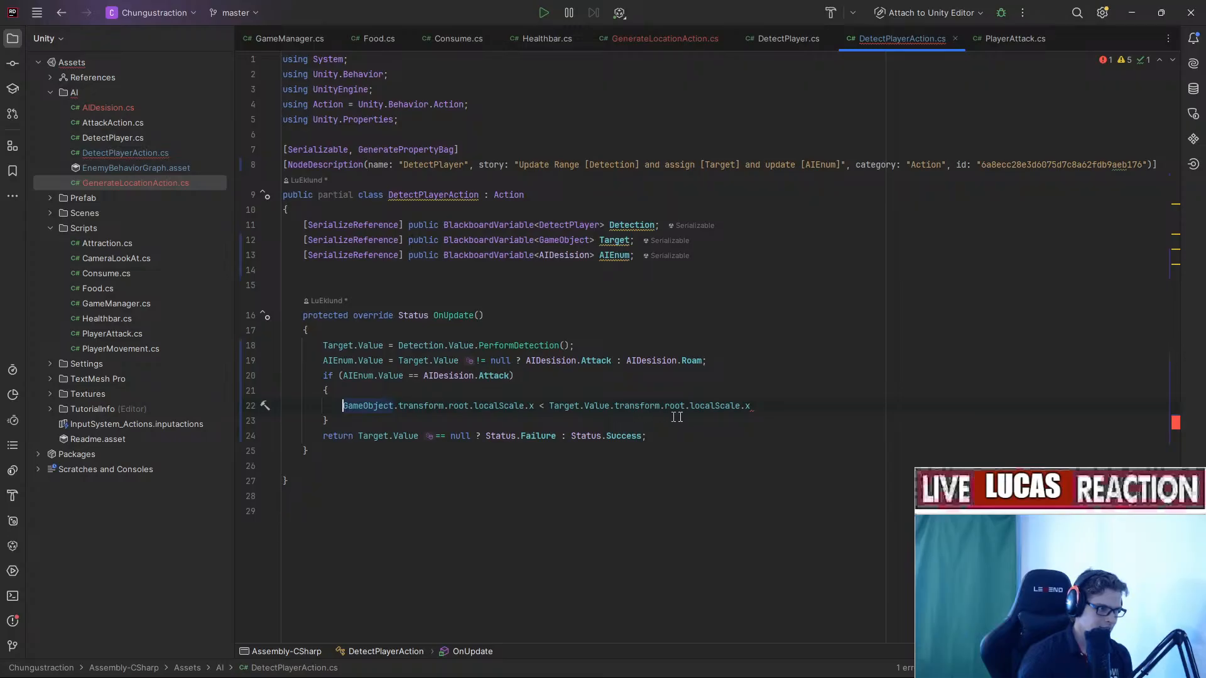
Move the scale comparison into the if condition after && AIEnum.Value == AIDesision.Attack.
drag(756, 408, 343, 409)
key(ctrl+c)
key(BackSpace)
click(510, 376)
text(&&)
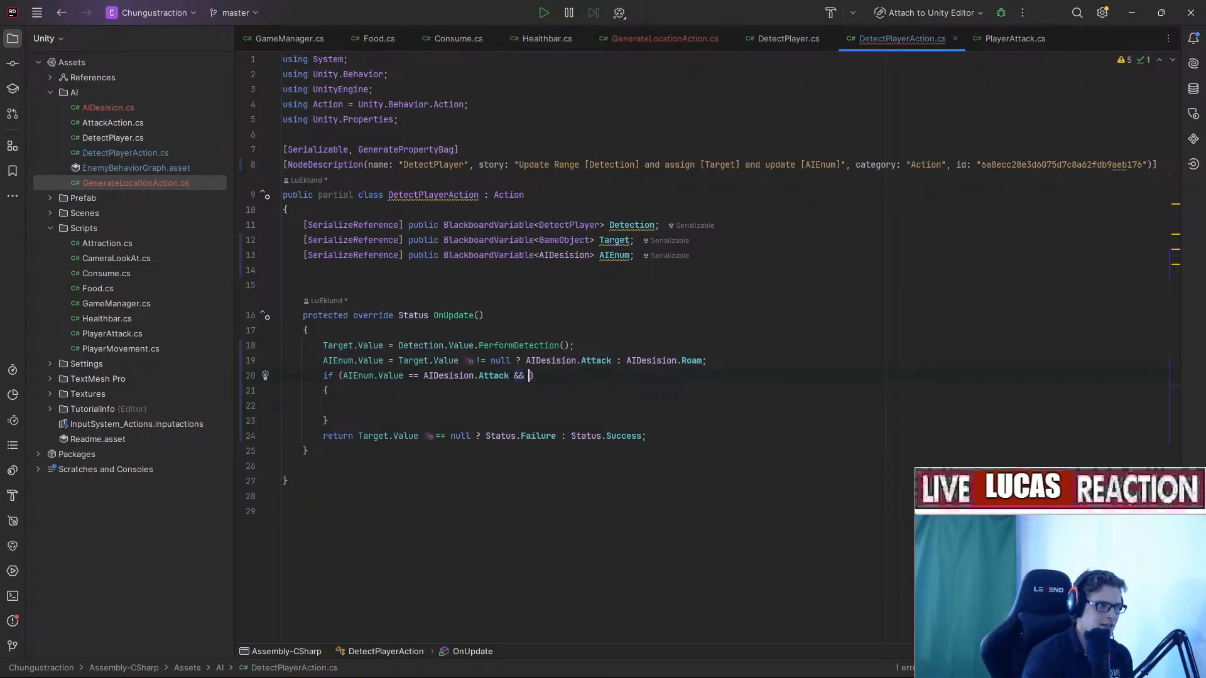
key(ctrl+v)
Write AIEnum.Value = AIDesision.Retreat on line 22.
click(691, 405)
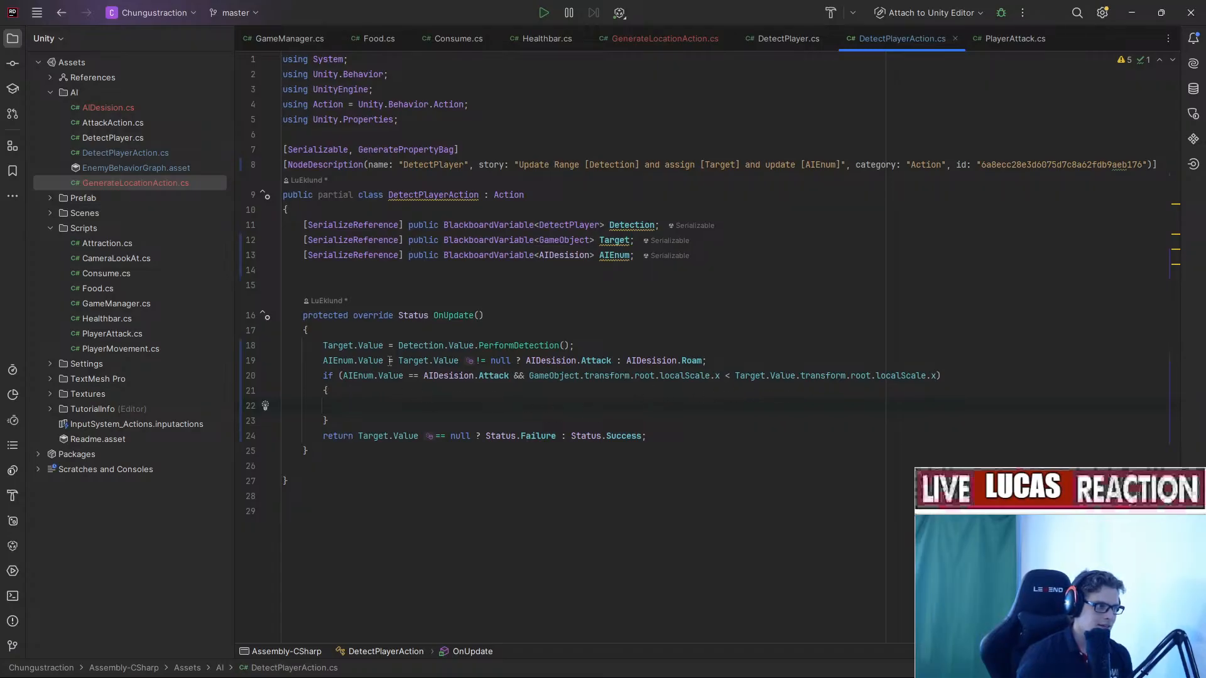
drag(390, 361, 312, 361)
text(AIEnum.Value)
text(=)
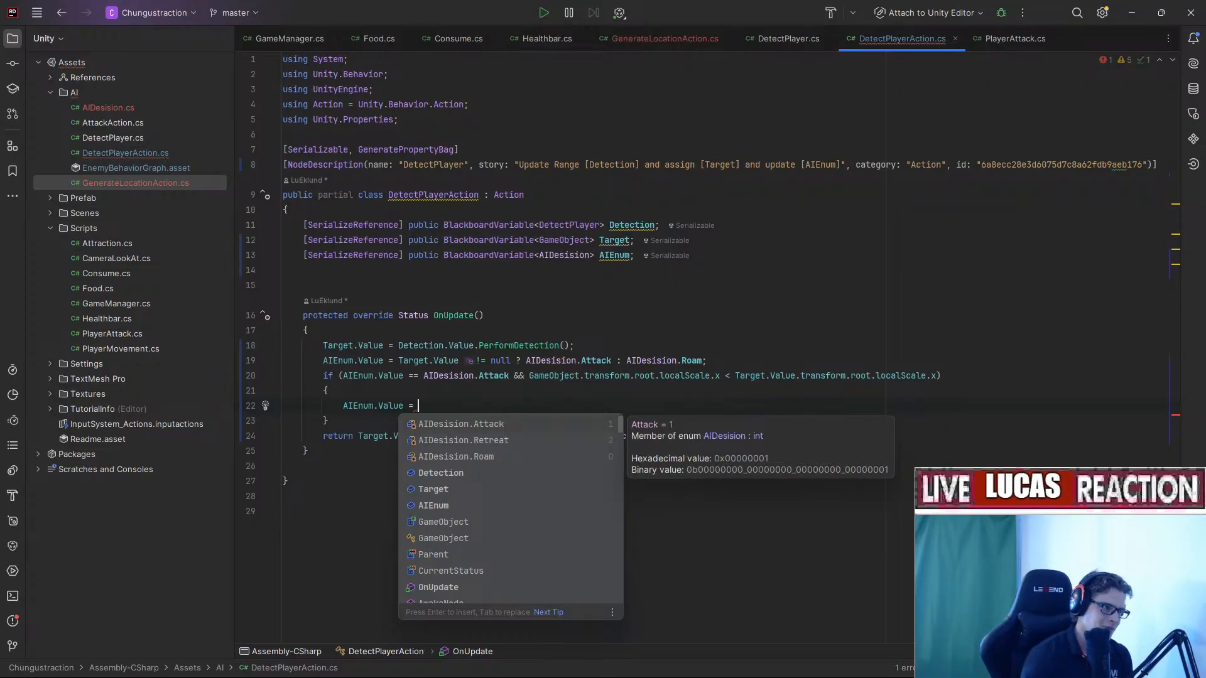
key(Down)
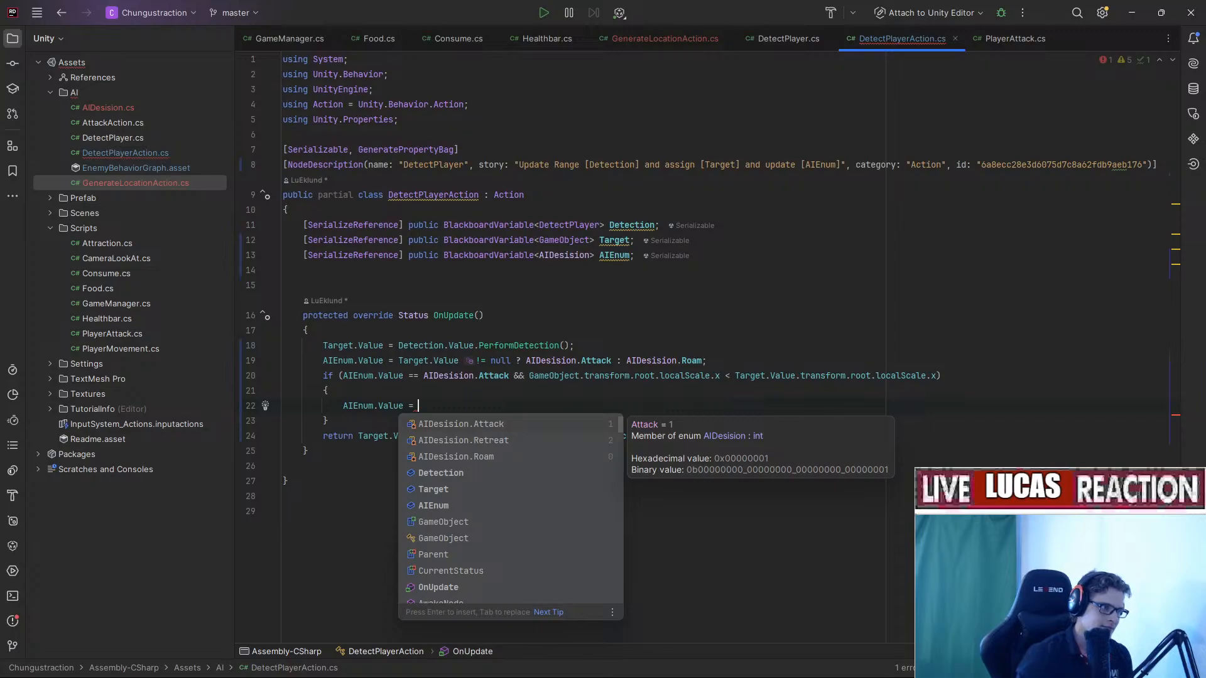
key(Down)
key(Up)
key(Return)
Remove the if block's braces and end the Retreat assignment with a semicolon.
click(417, 391)
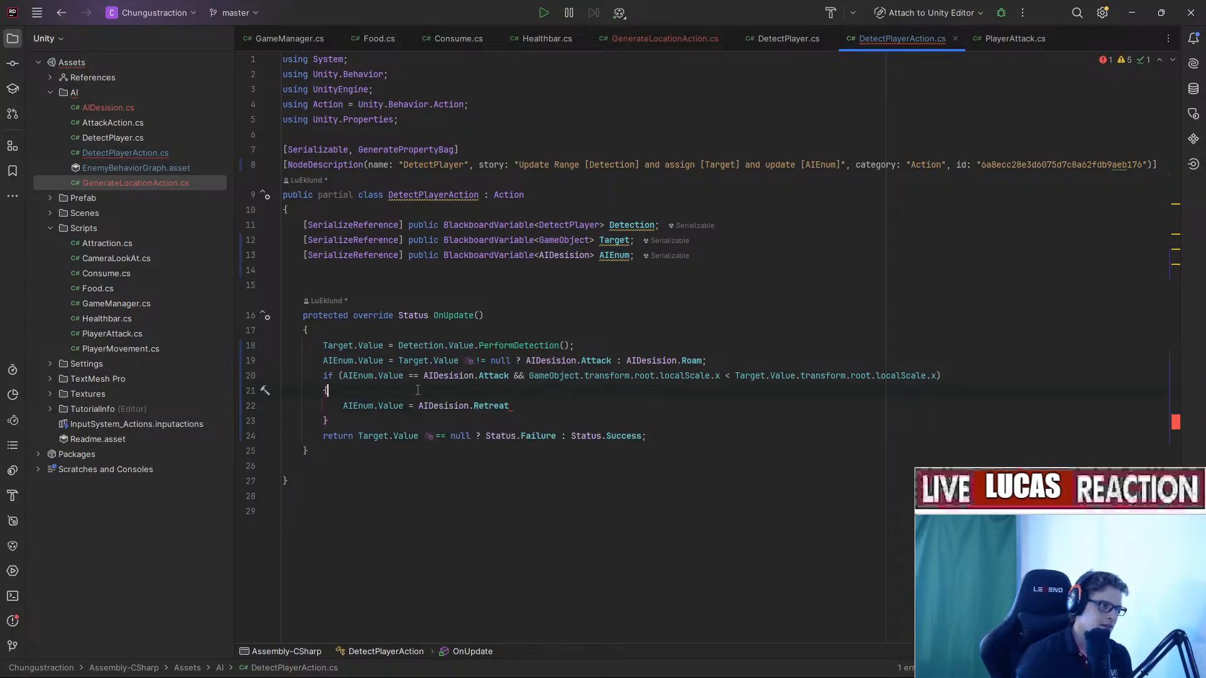
key(ctrl+x)
click(412, 405)
key(ctrl+x)
click(598, 388)
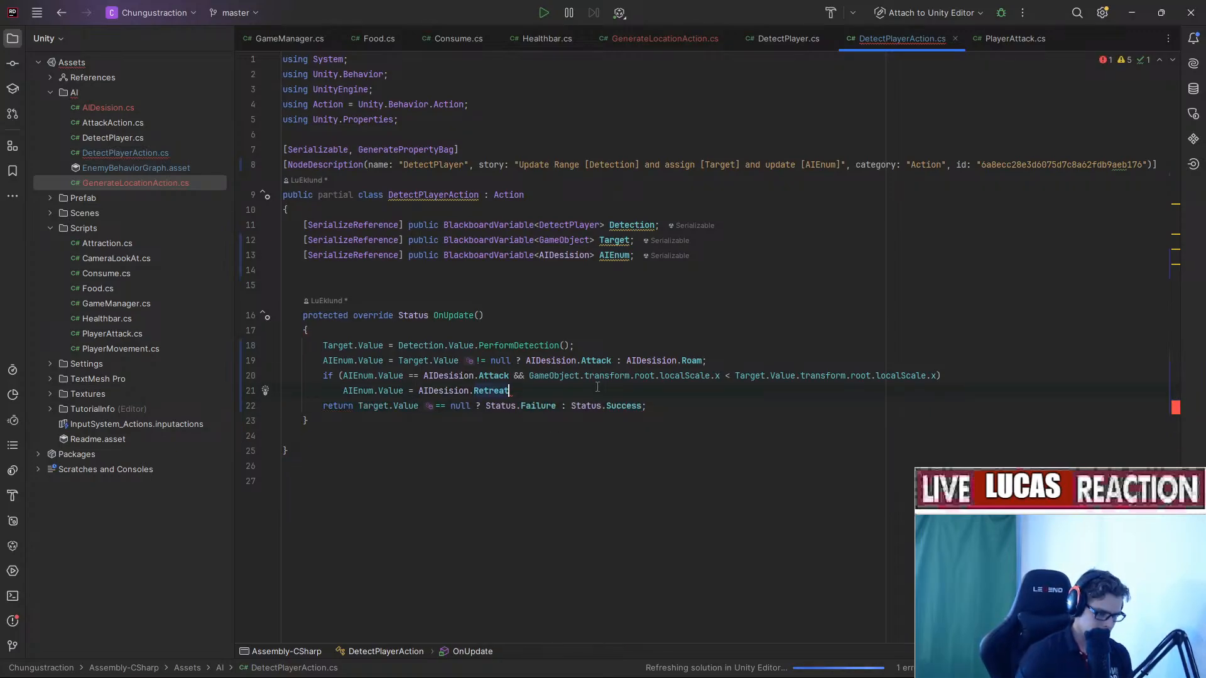
text(;)
Add blank lines after line 19 and after the if statement.
click(735, 359)
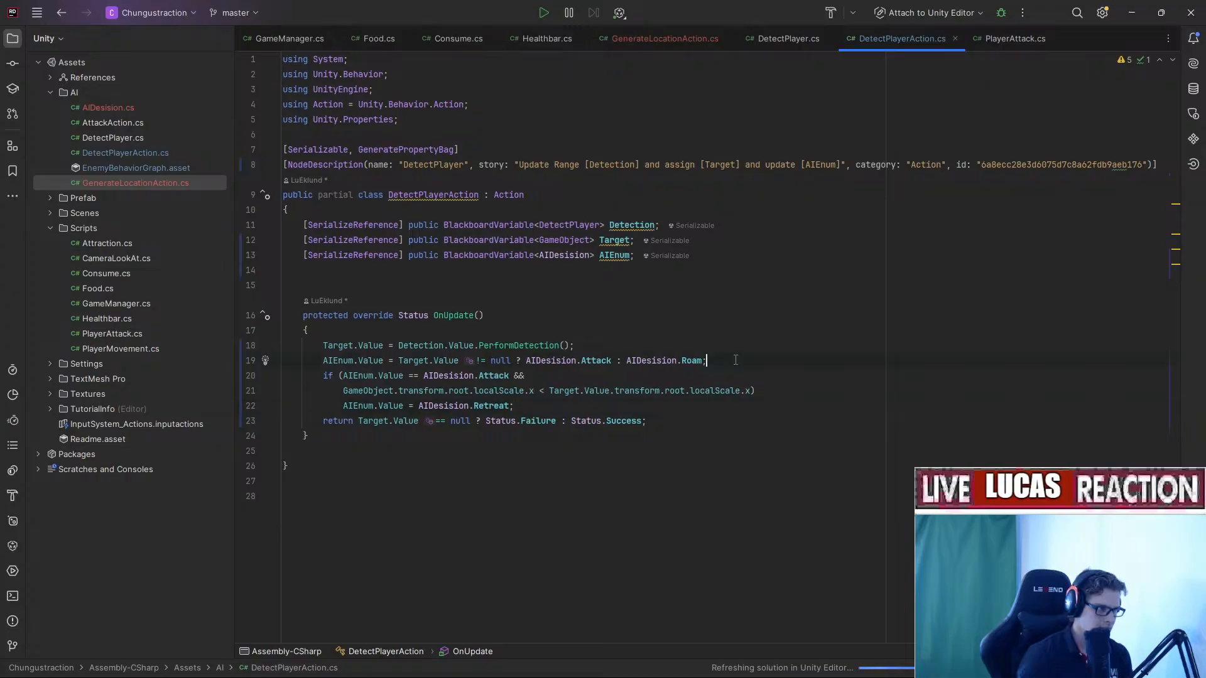
key(Return)
click(525, 425)
key(Return)
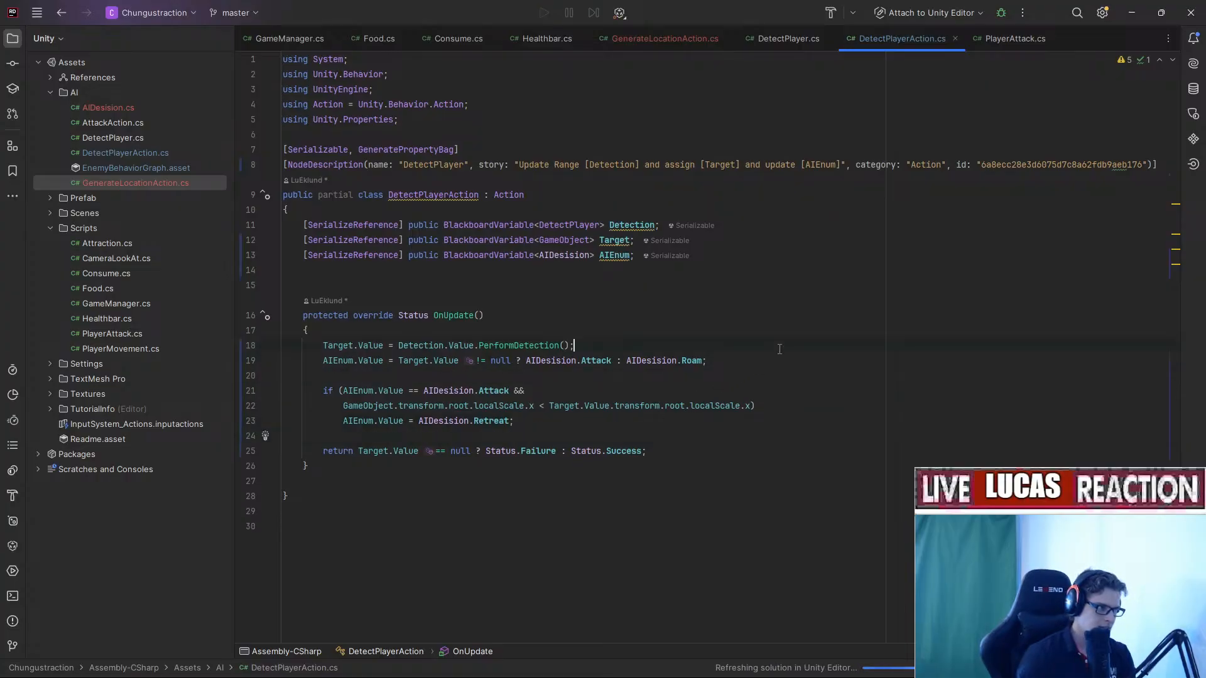
click(772, 349)
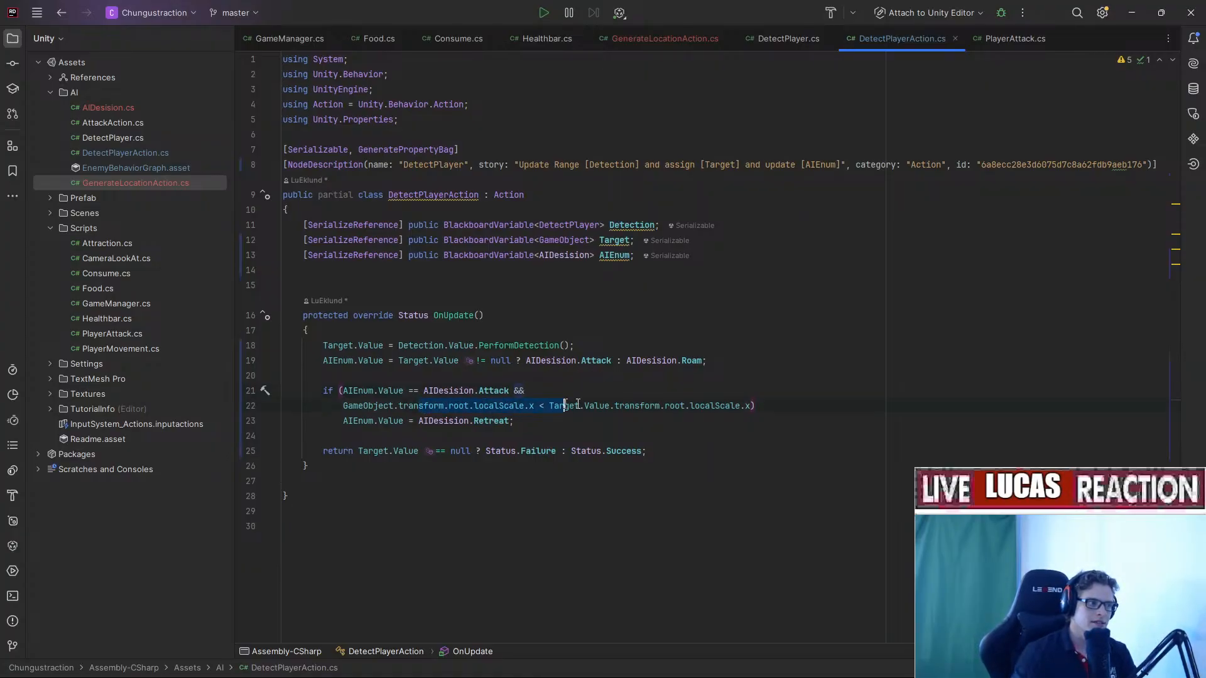
drag(578, 404, 763, 407)
click(787, 410)
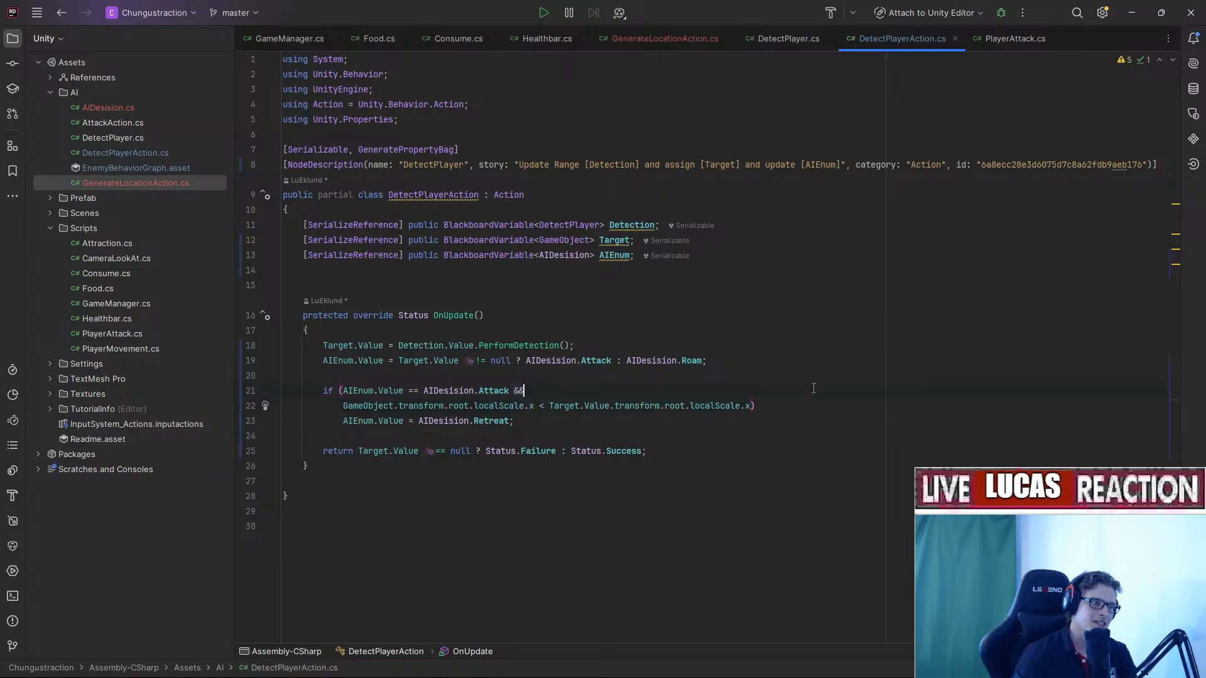
click(795, 408)
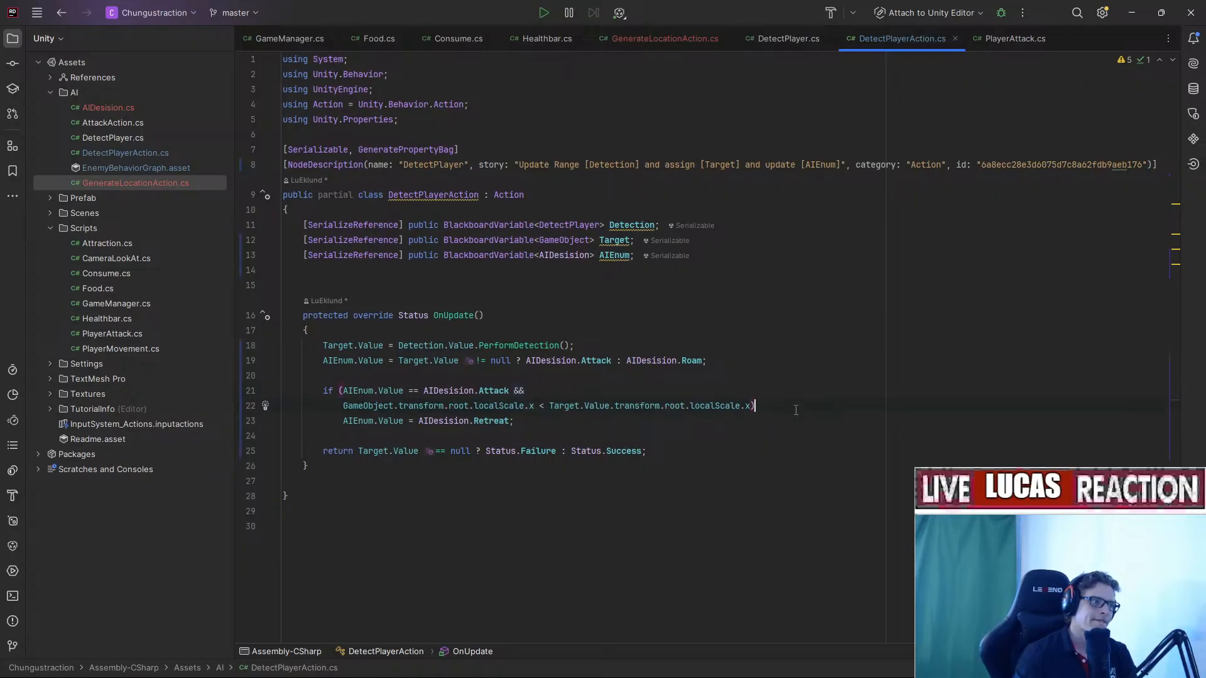
click(661, 435)
drag(627, 433, 296, 400)
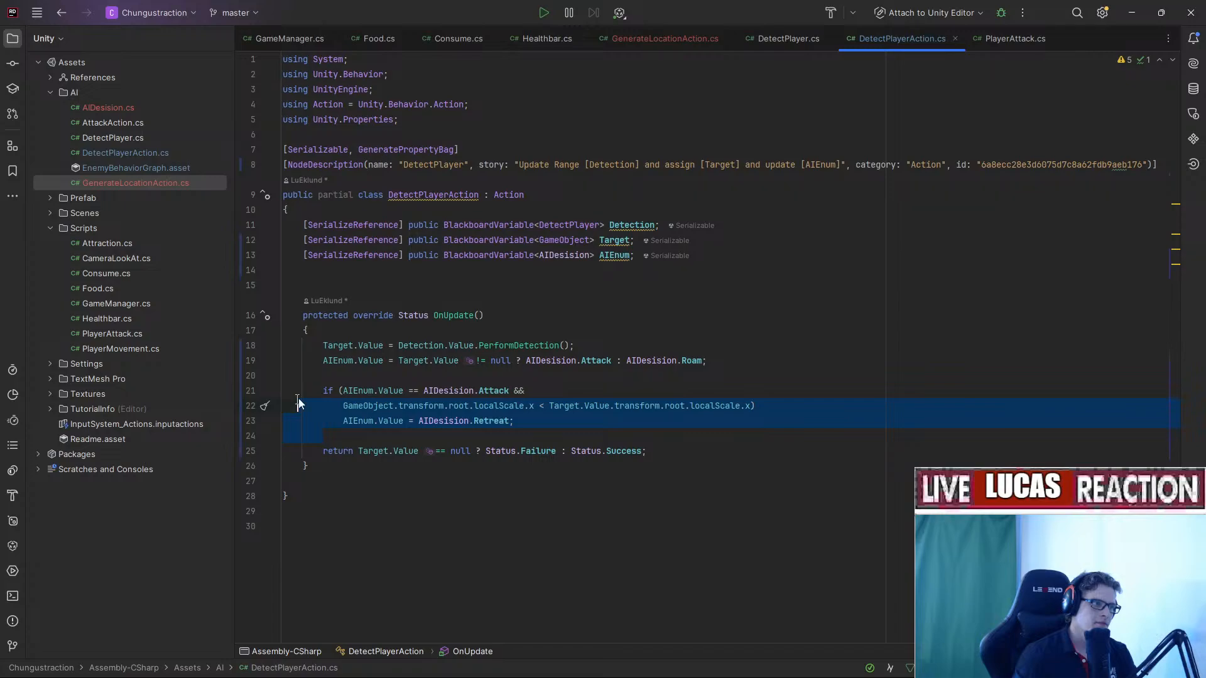
click(678, 349)
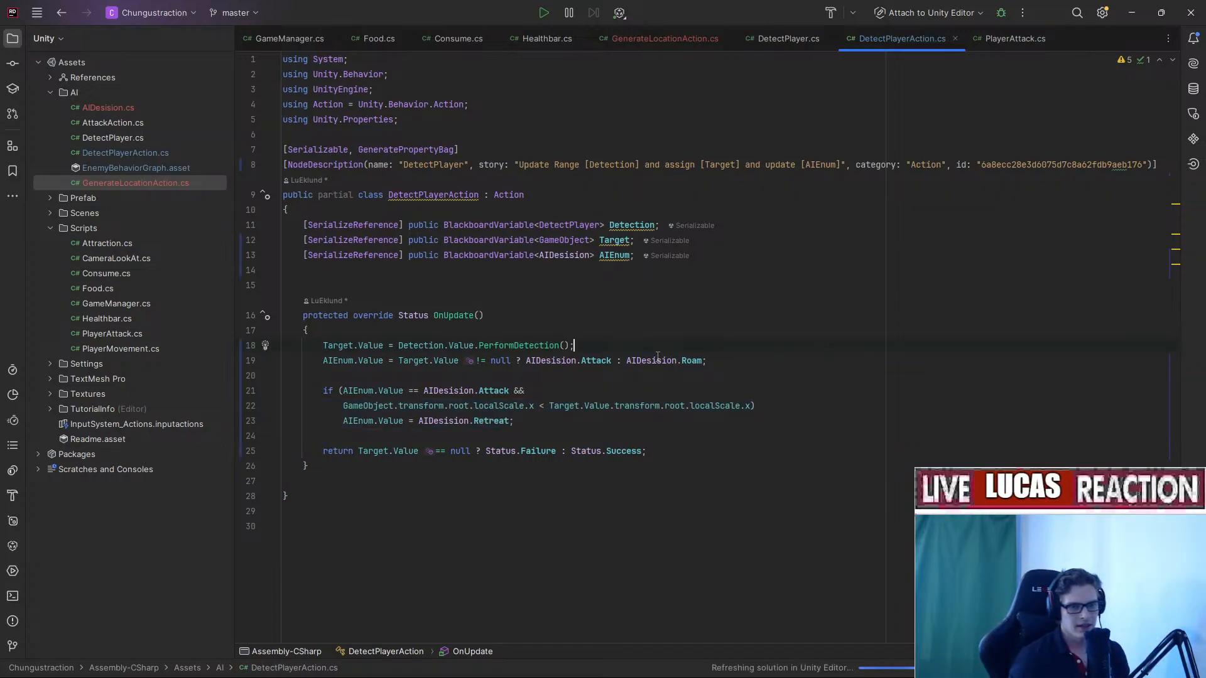
mouse_move(658, 357)
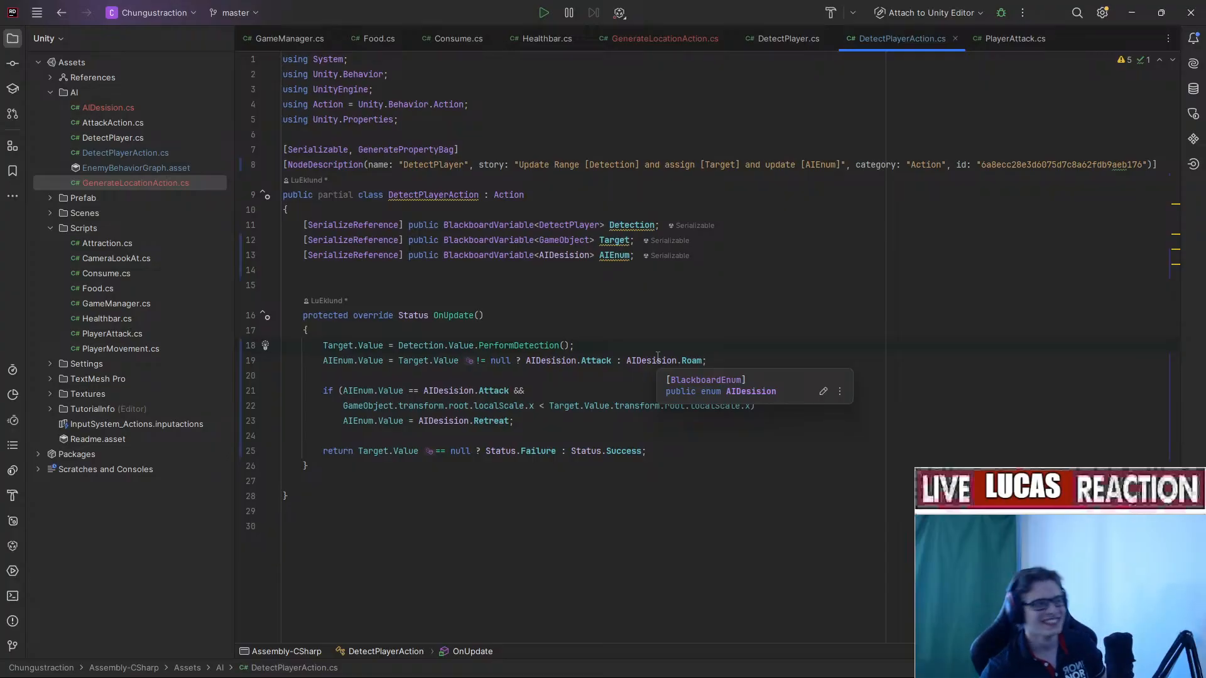
mouse_move(701, 676)
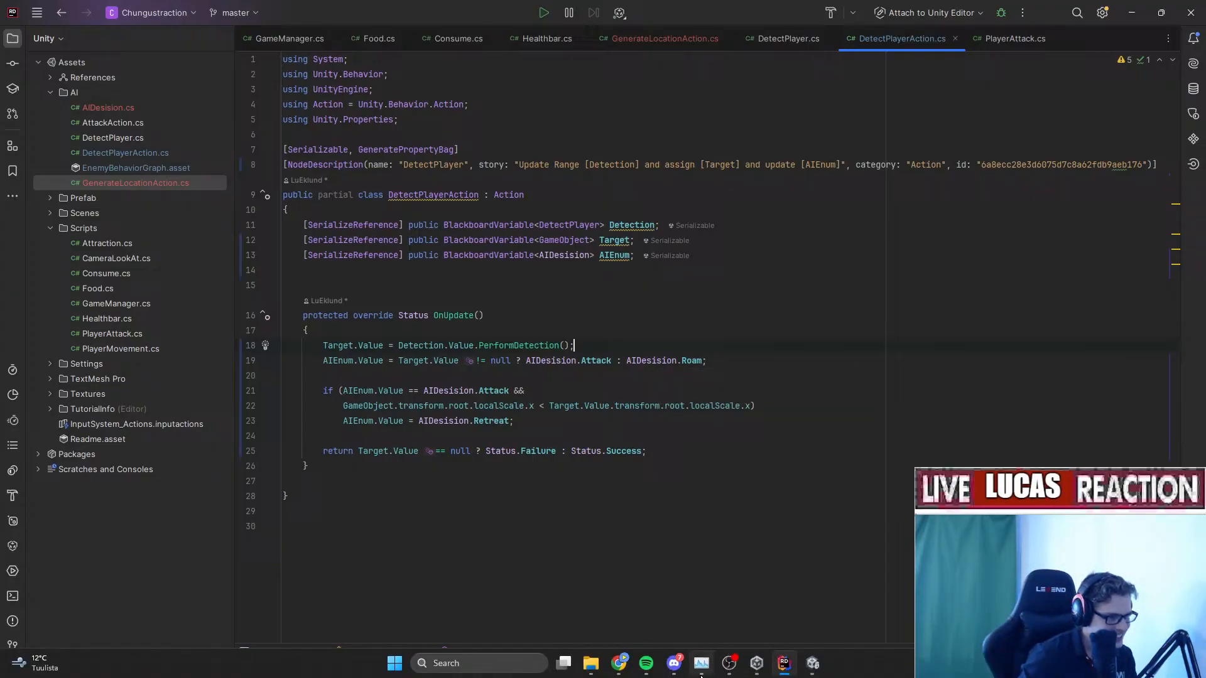
Bring Unity Editor to the front and move the EnemyBehaviorGraph window aside.
click(756, 663)
click(812, 663)
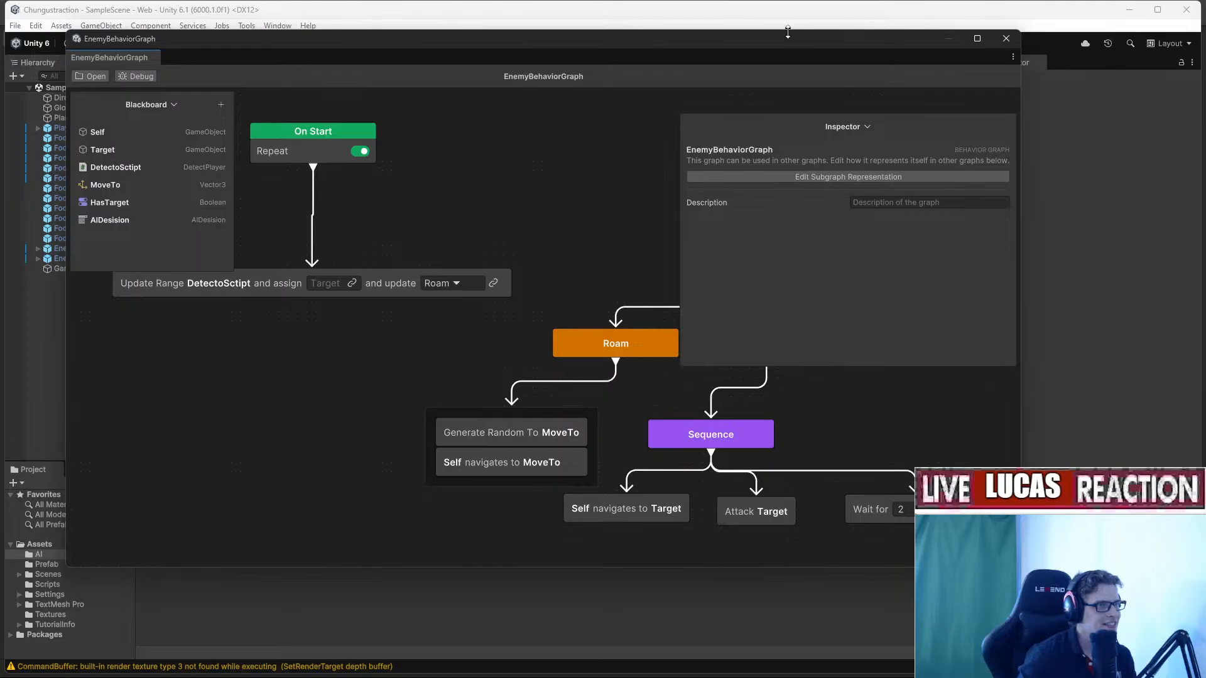
drag(785, 38, 1205, 126)
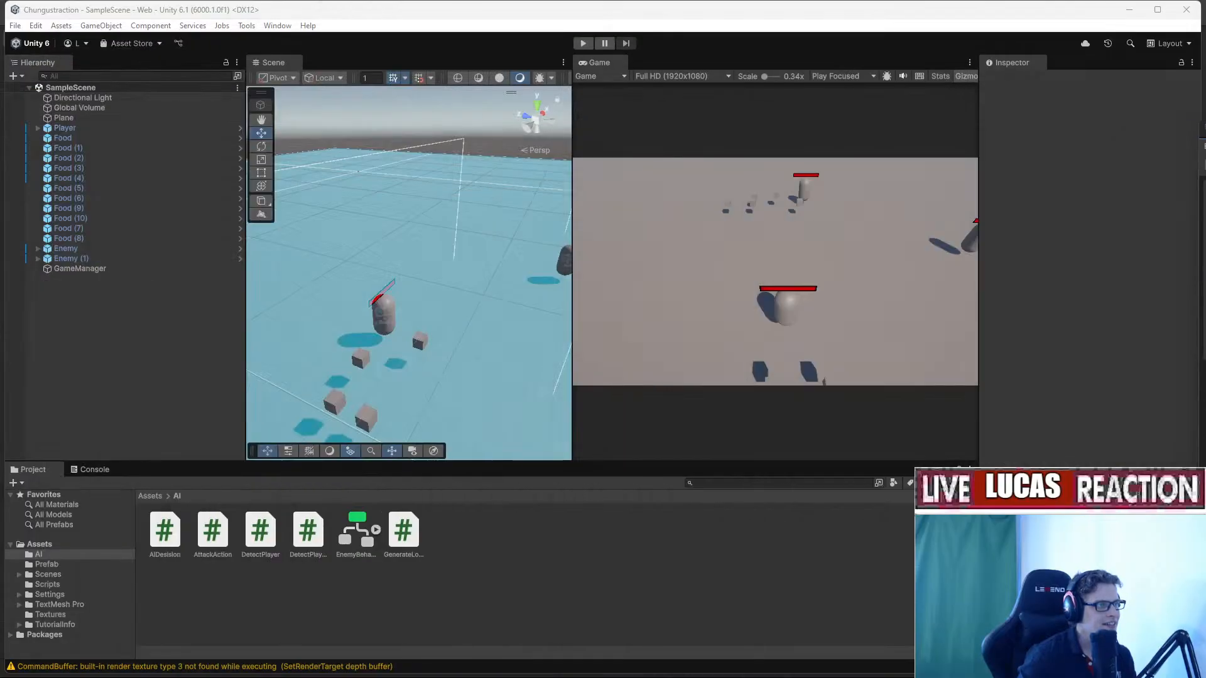
click(78, 111)
click(64, 118)
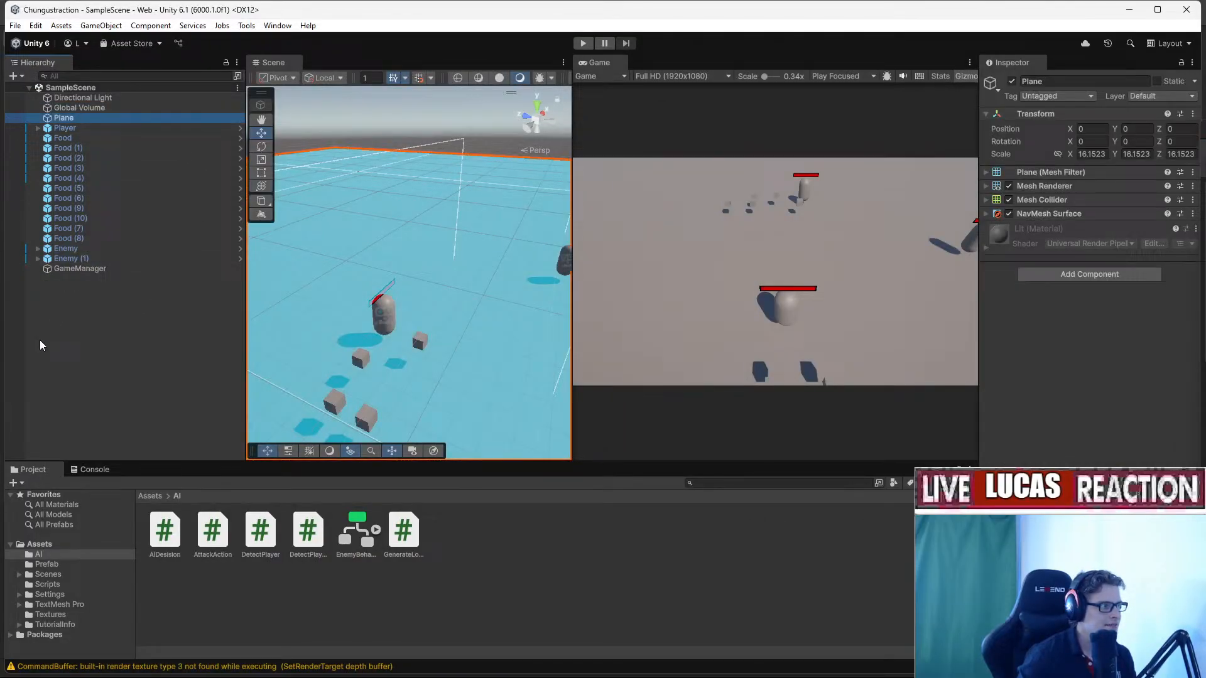
Create an empty GameObject in the Hierarchy and fly the Scene view to it.
right_click(80, 303)
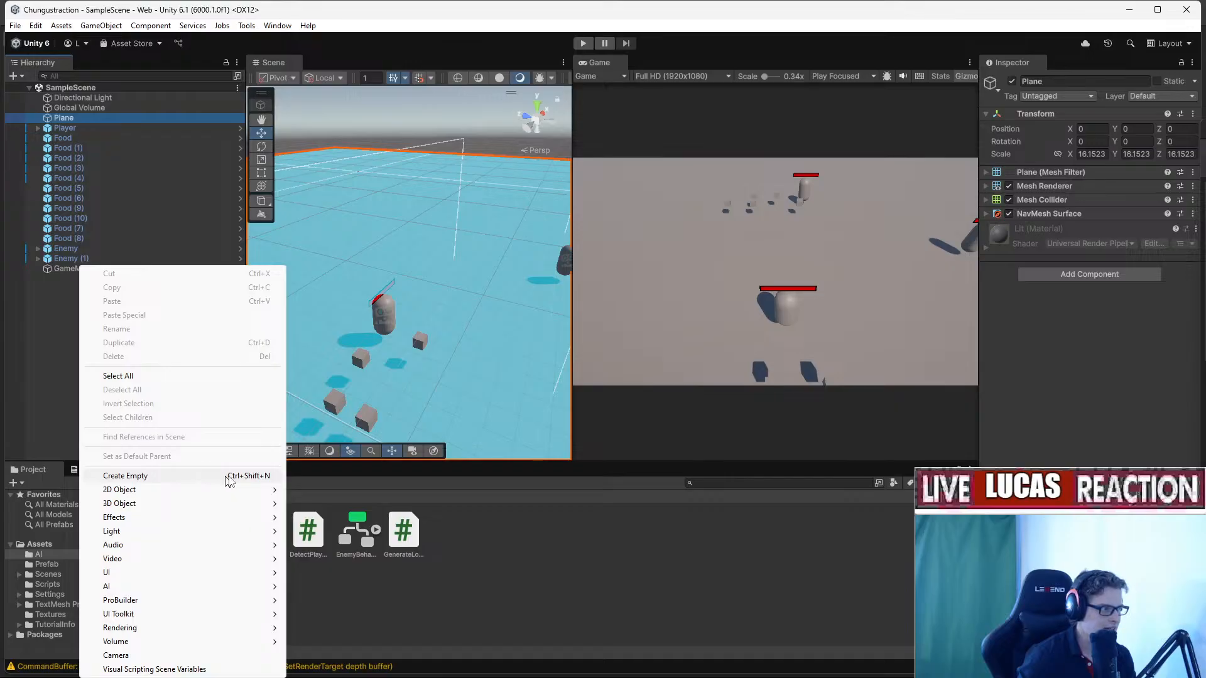
click(231, 478)
click(137, 326)
click(84, 279)
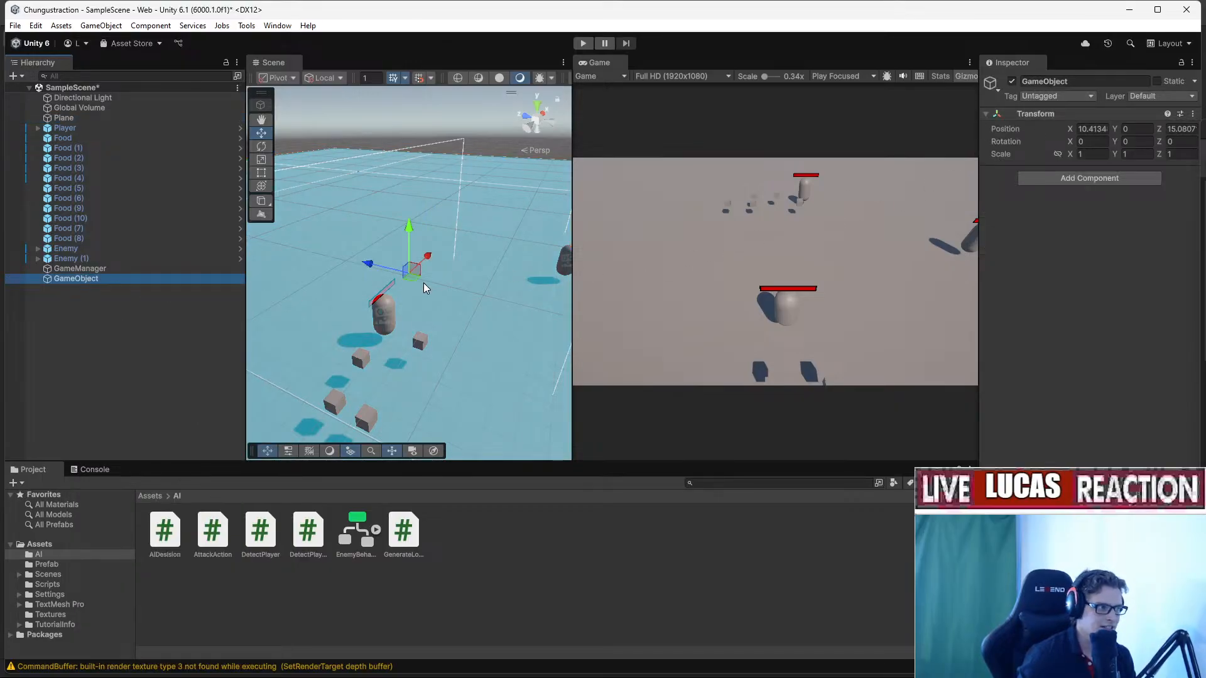
click(435, 265)
right_drag(435, 265, 407, 316)
key(w)
key(s)
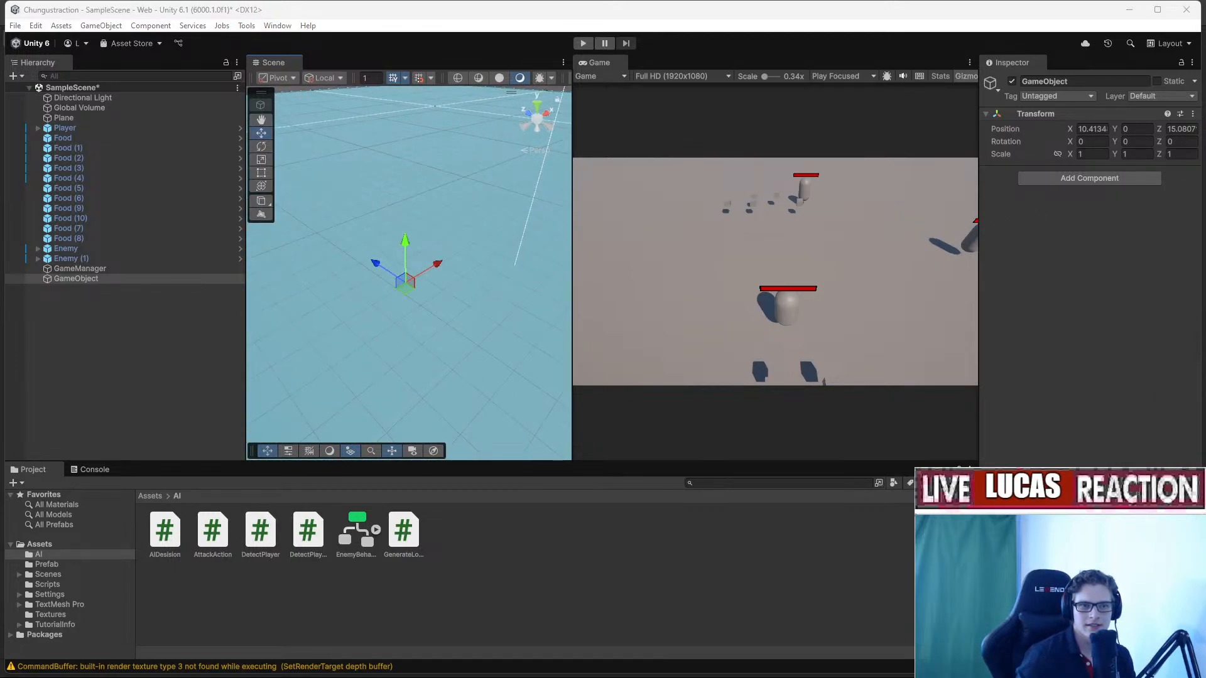
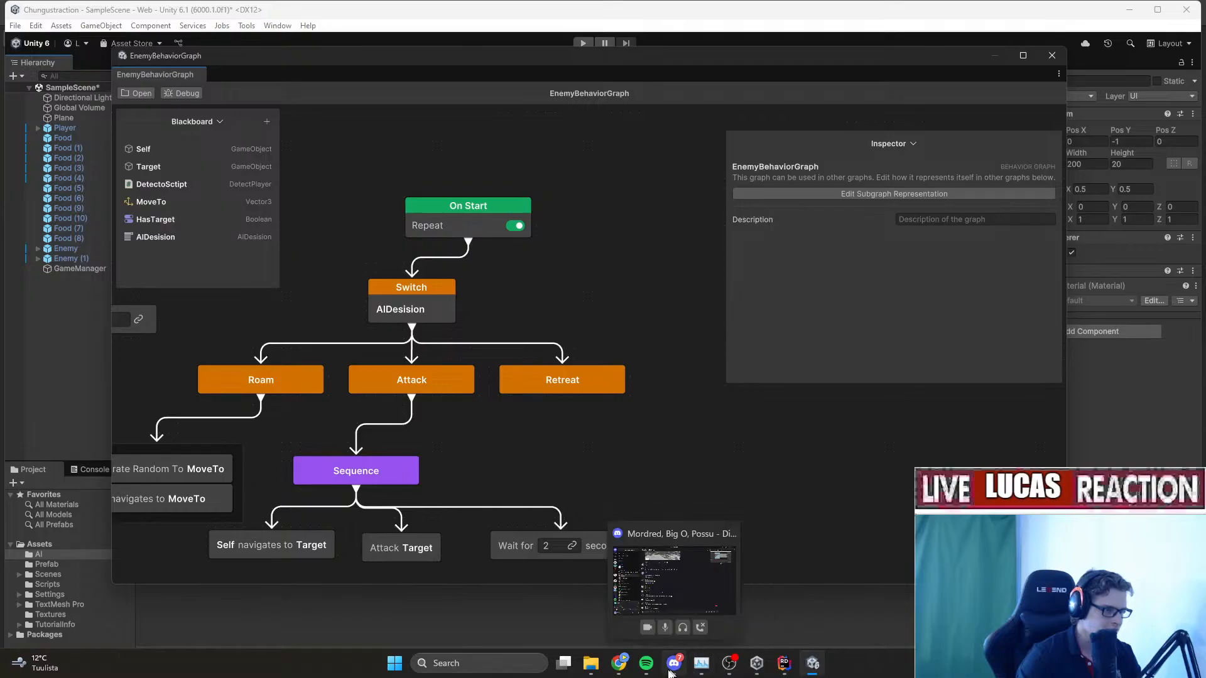
Move the behavior graph window aside and enter Play mode to test the enemies.
mouse_move(648, 673)
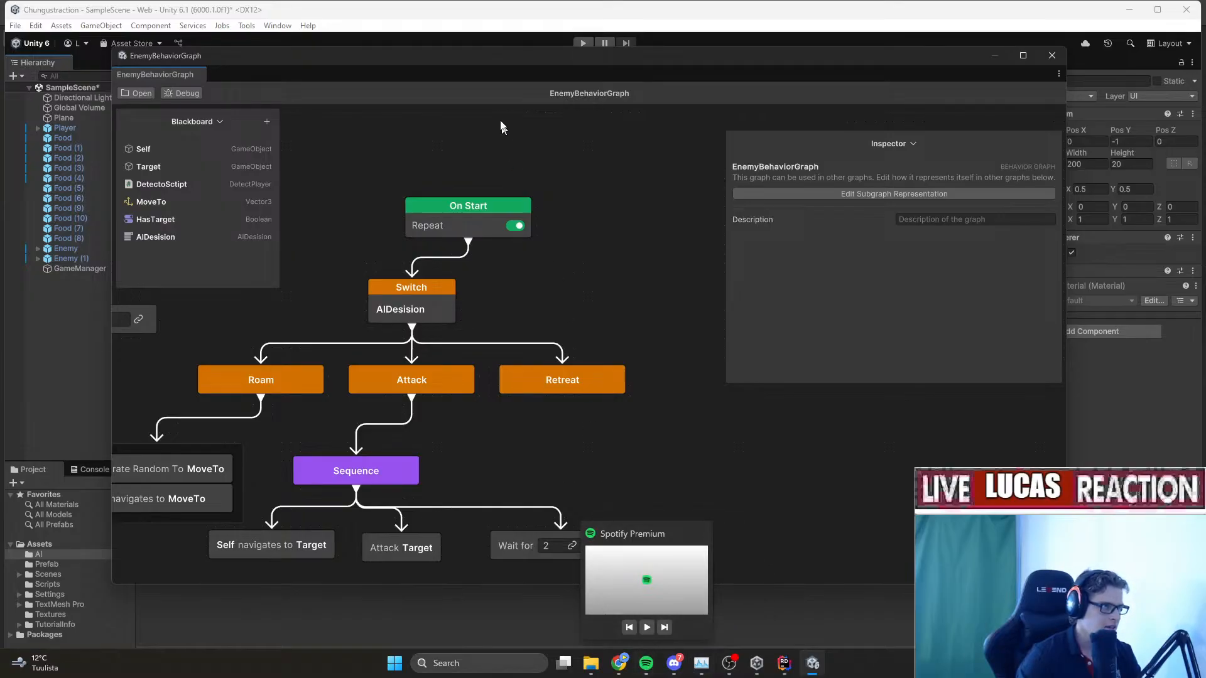
drag(453, 61, 879, 677)
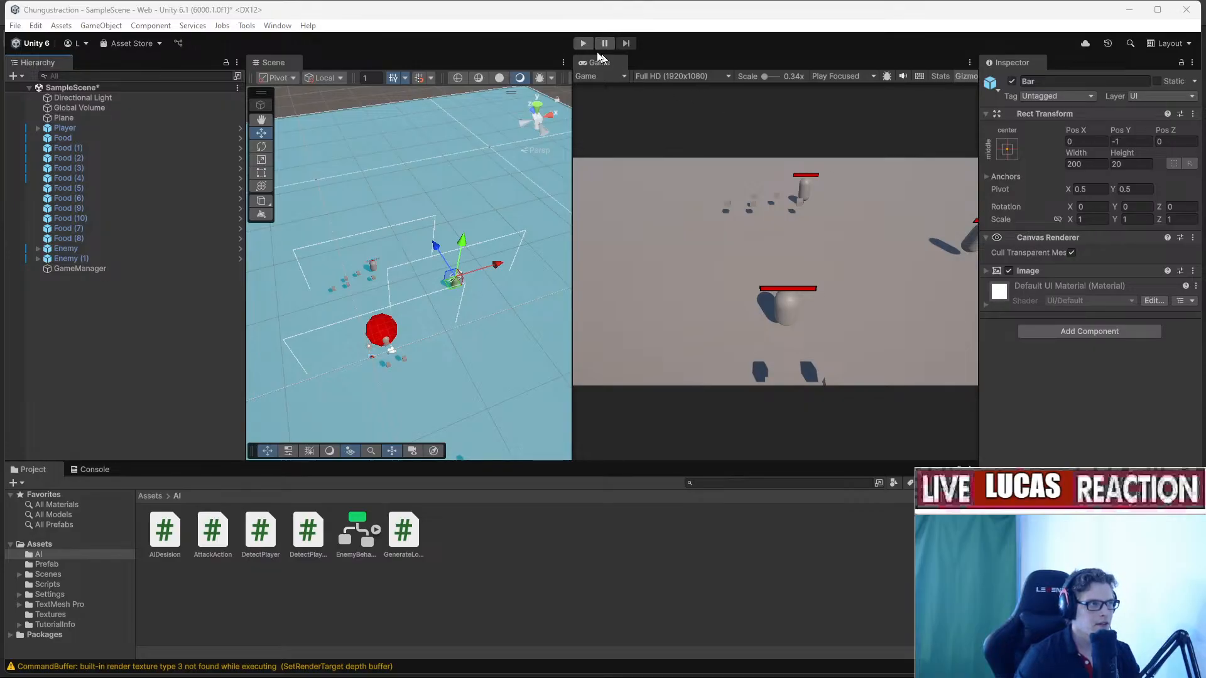
click(583, 42)
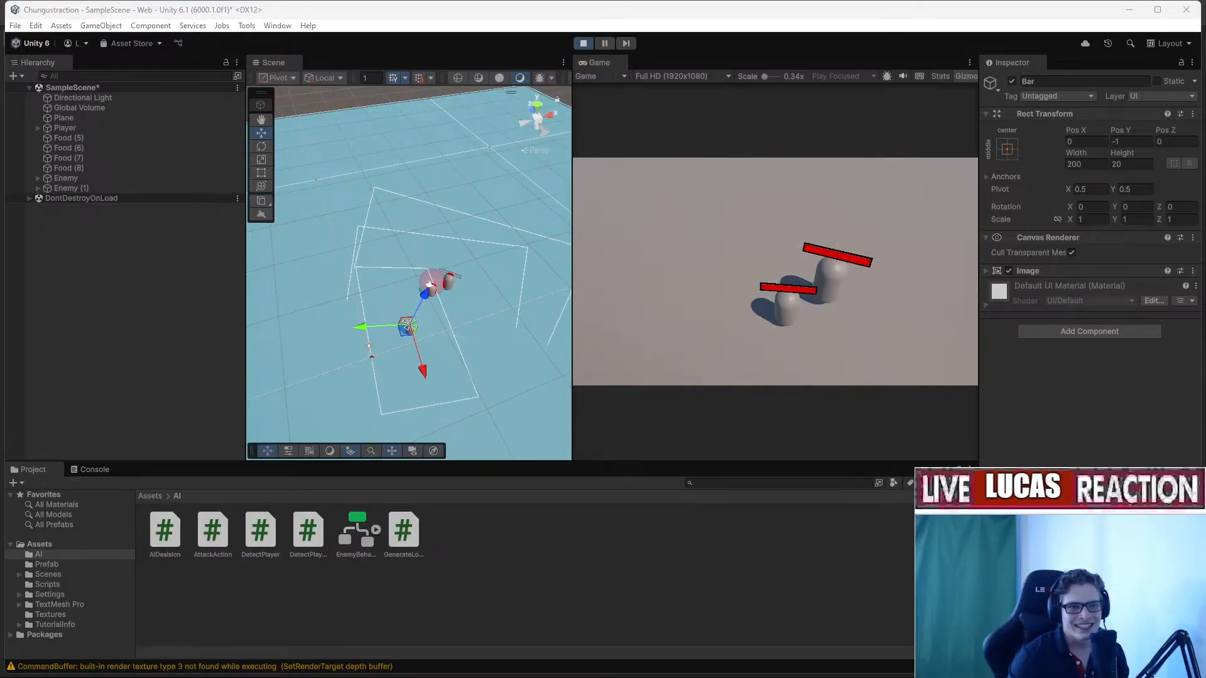
Inspect Enemy (1), stop the test, and reopen the EnemyBehaviorGraph asset.
click(449, 282)
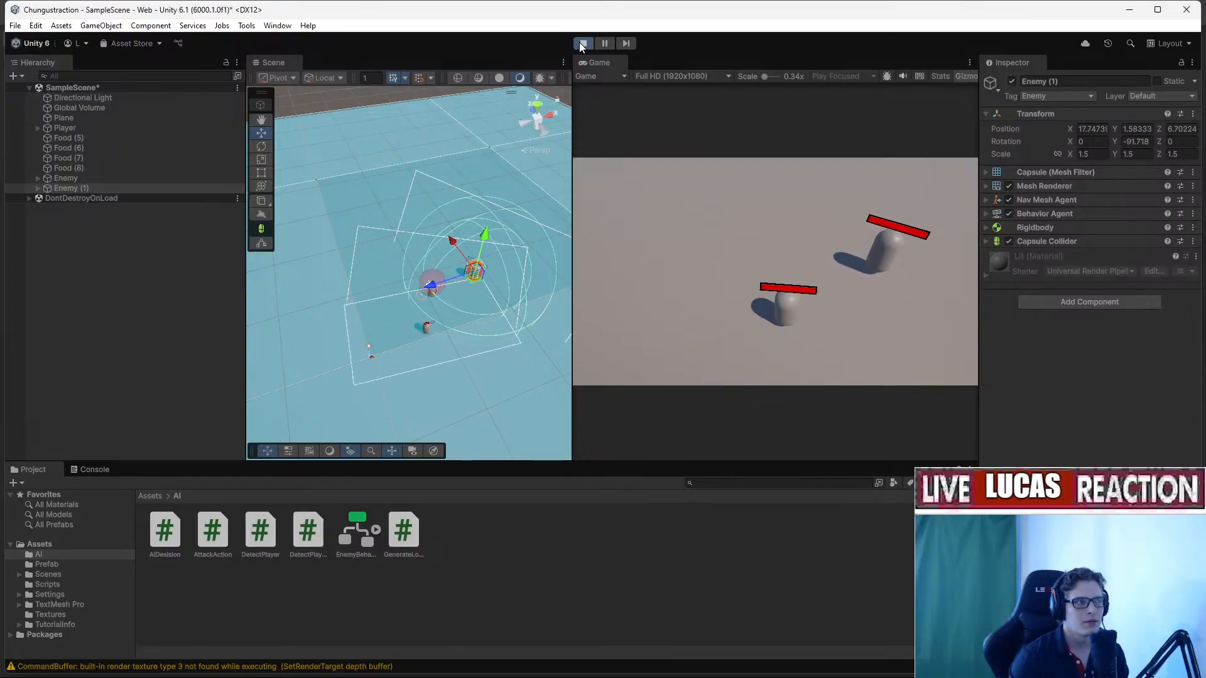
click(582, 43)
double_click(356, 533)
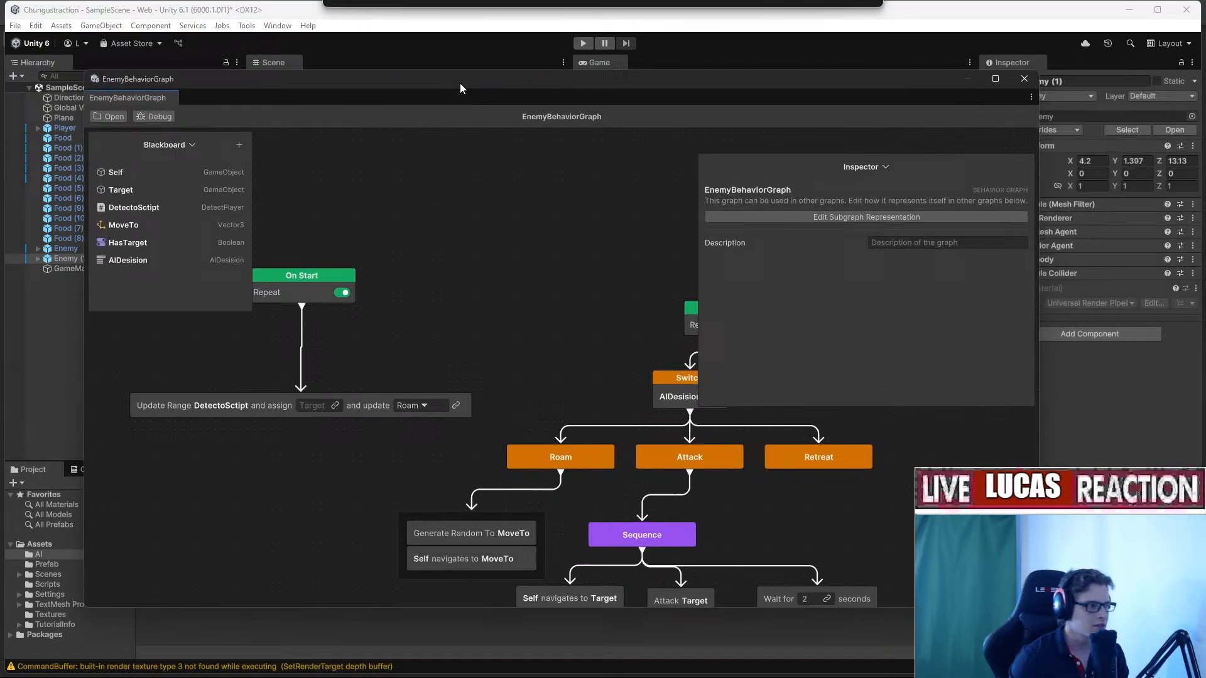
Make the Update Range node assign Target and update AIDesision instead of Roam.
click(333, 408)
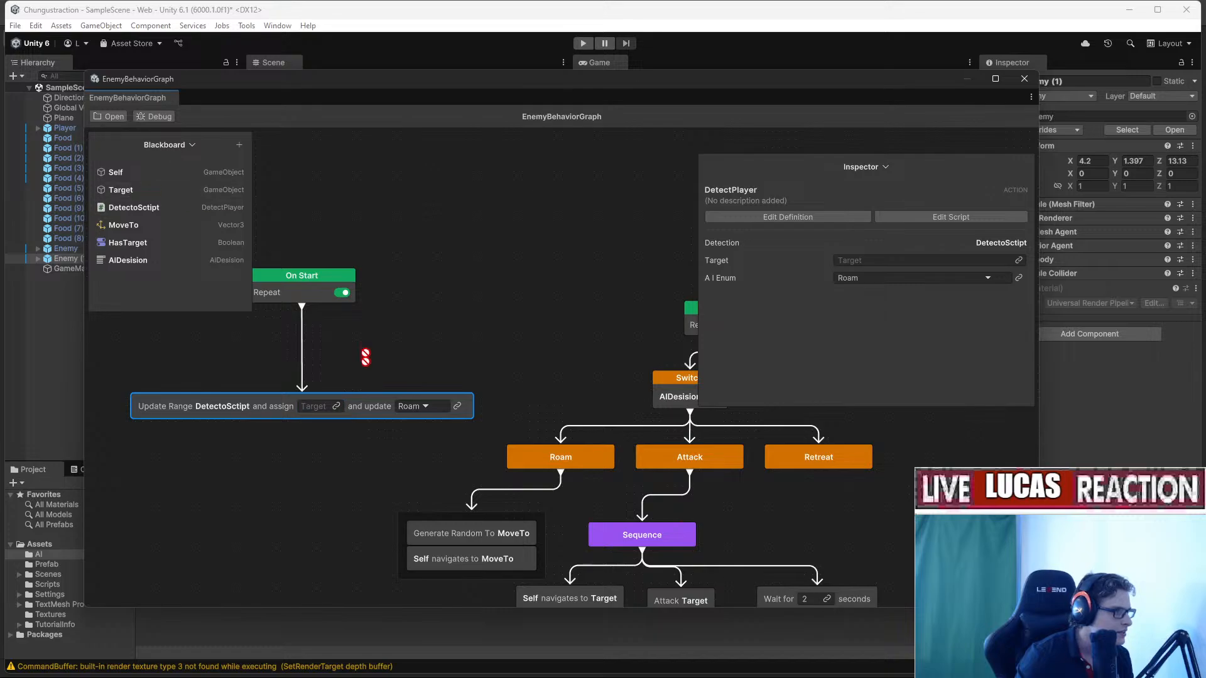
drag(366, 357, 317, 406)
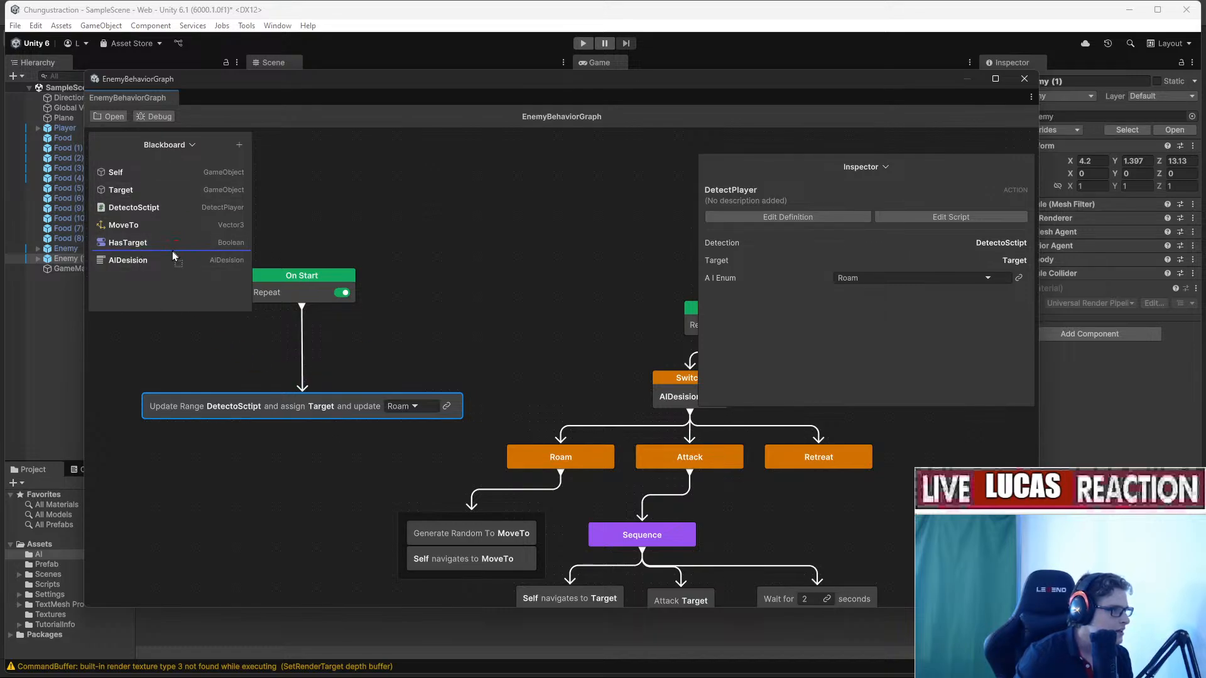
drag(120, 262, 401, 411)
Delete the unused HasTarget variable, then move the graph aside and enter Play mode.
click(145, 243)
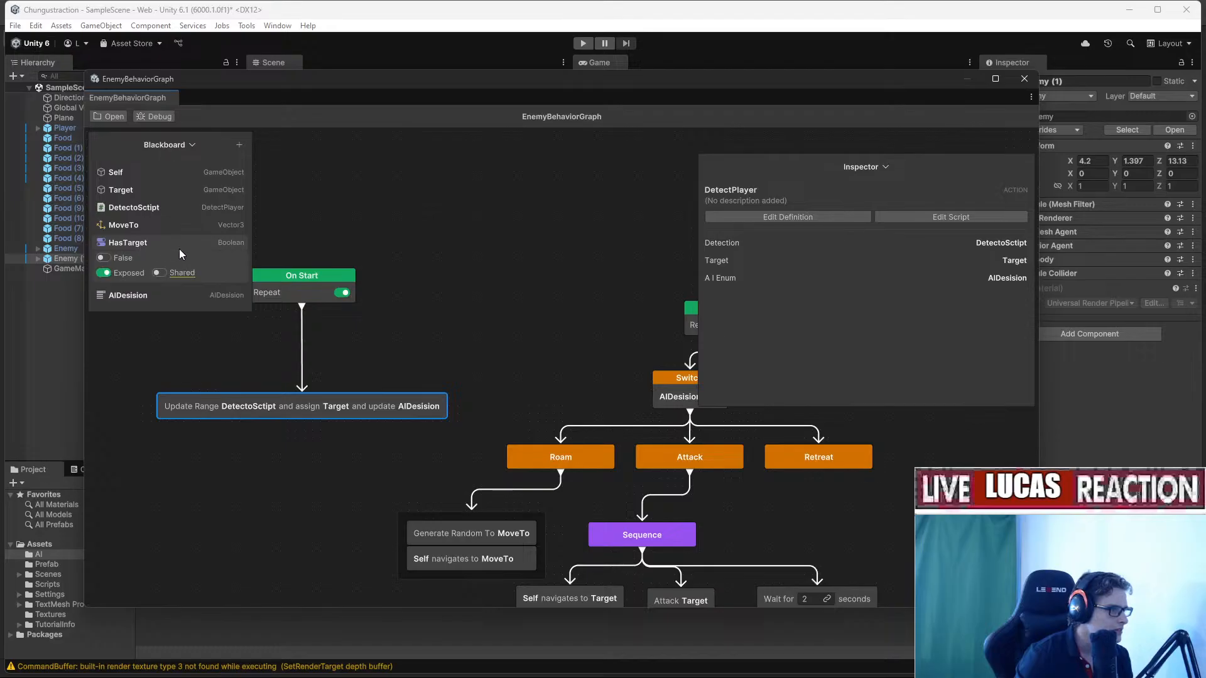
right_click(180, 253)
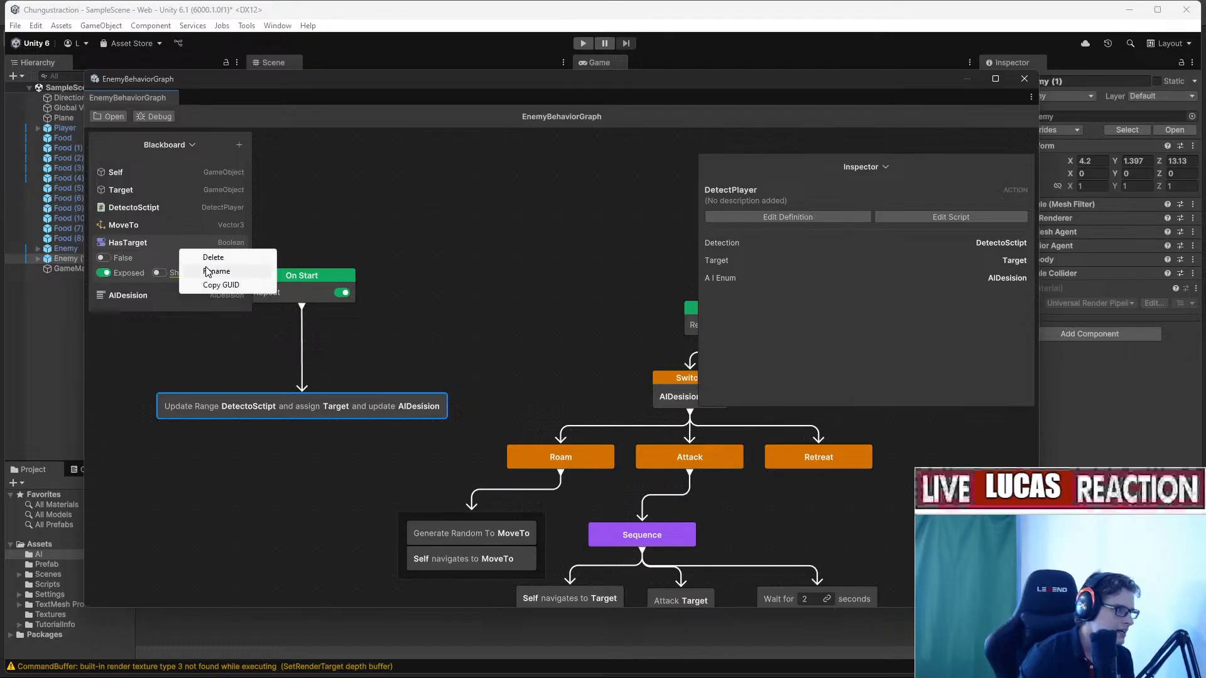
click(212, 257)
drag(391, 85, 1205, 226)
click(583, 43)
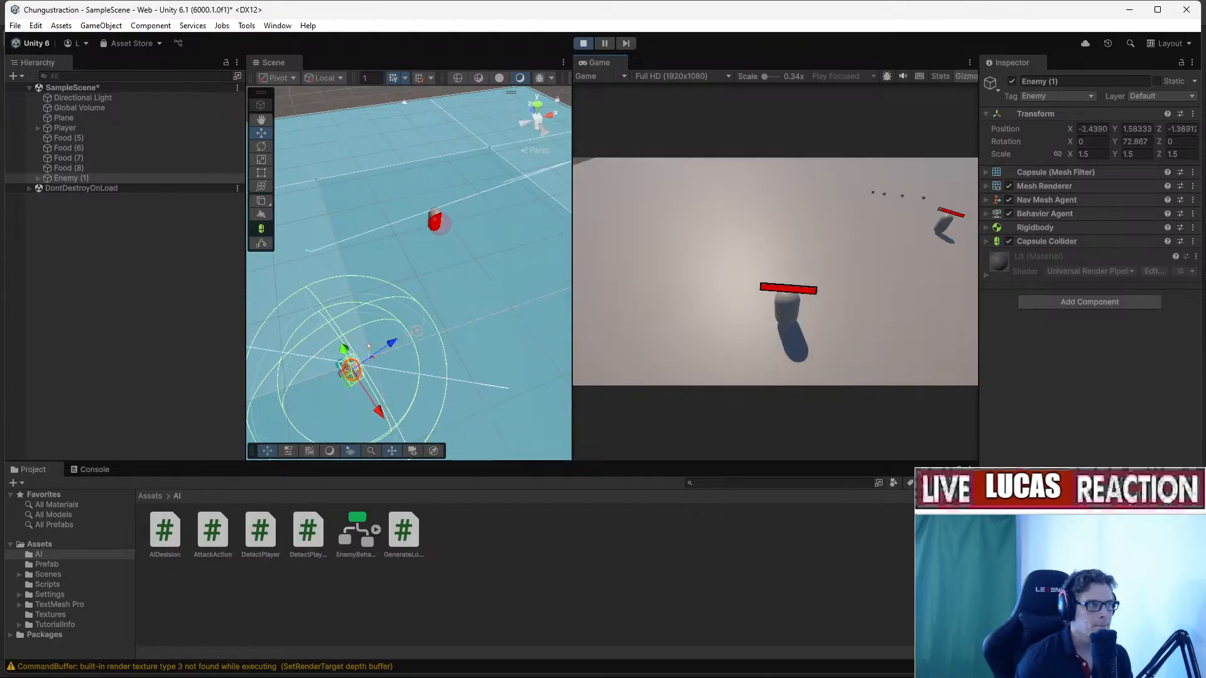
End the enemy test run with the Stop button.
key(super)
click(583, 43)
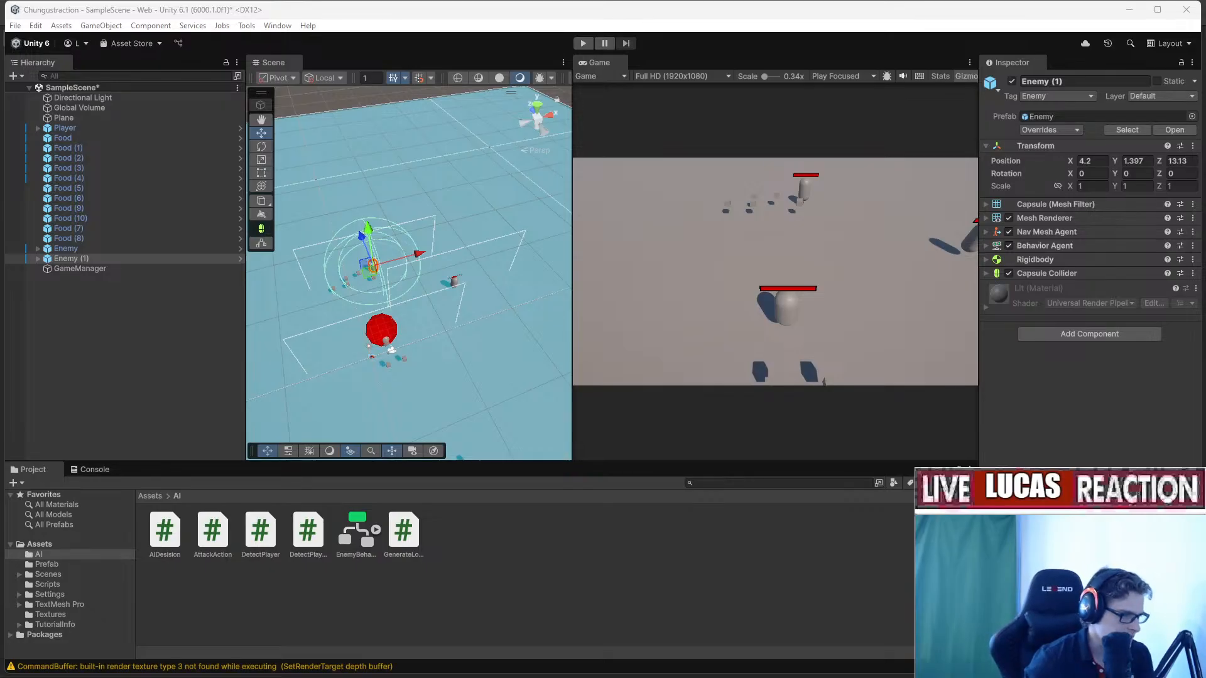
On the Trello Game board, add a ToDo card titled 'Enemie attracted to u'.
mouse_move(726, 657)
mouse_move(628, 669)
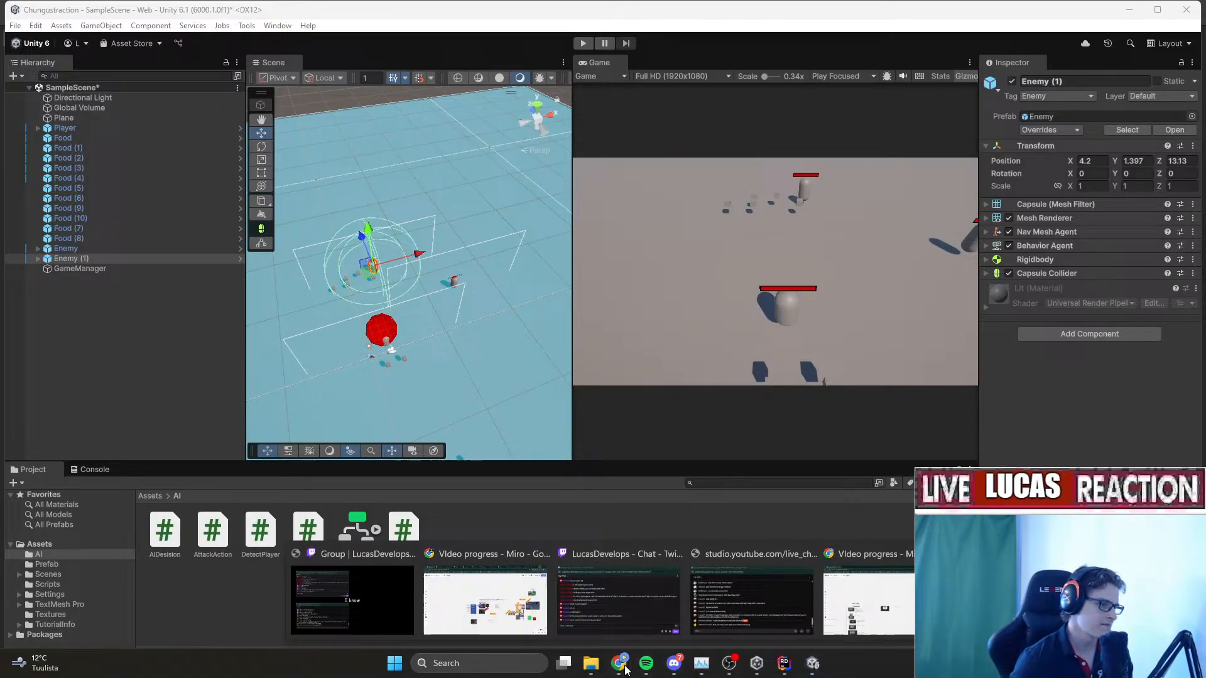
click(465, 613)
click(151, 12)
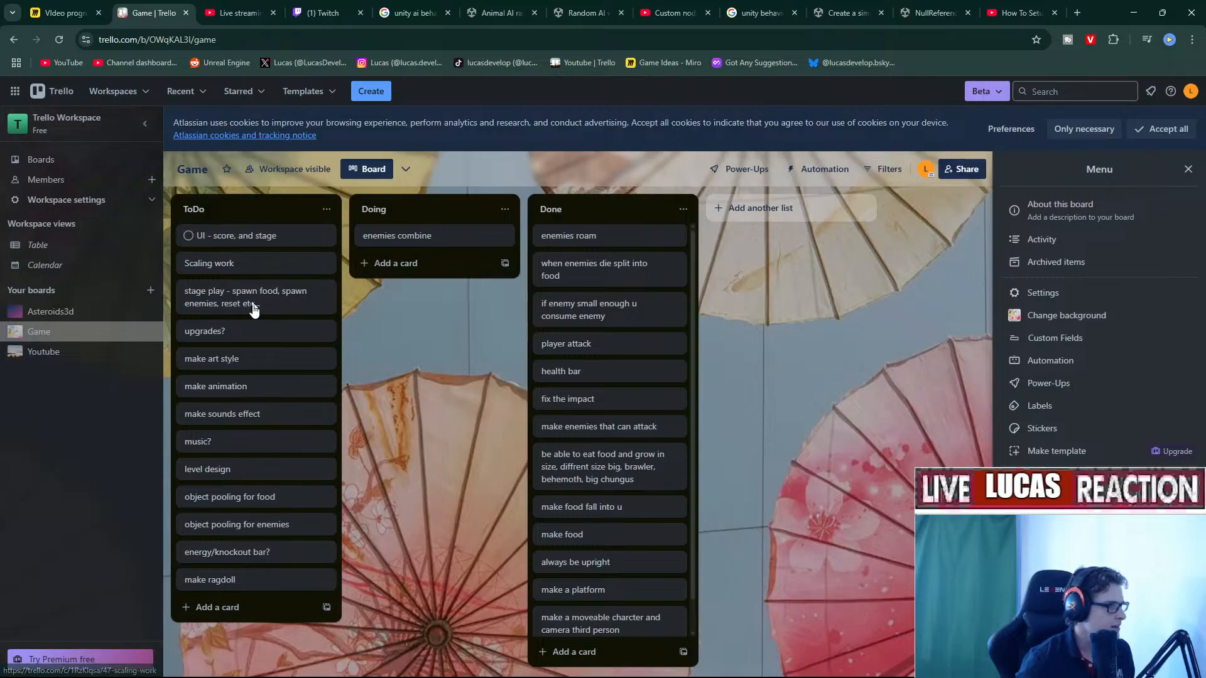
click(238, 608)
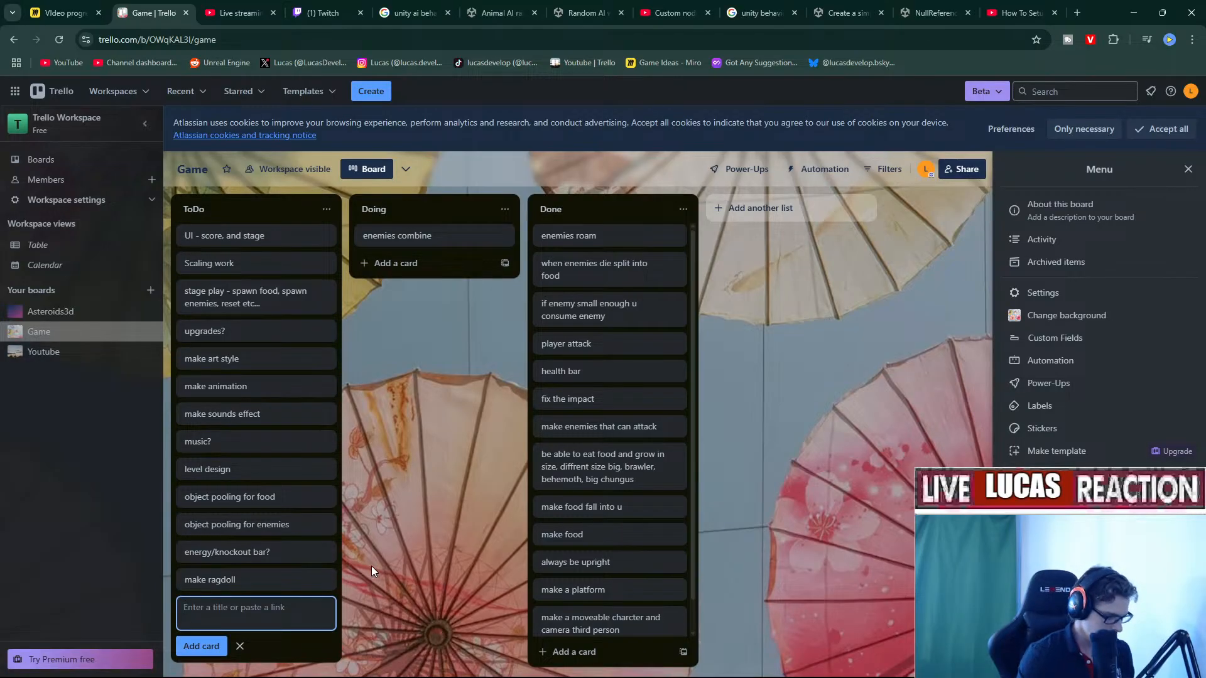
text(Enemie)
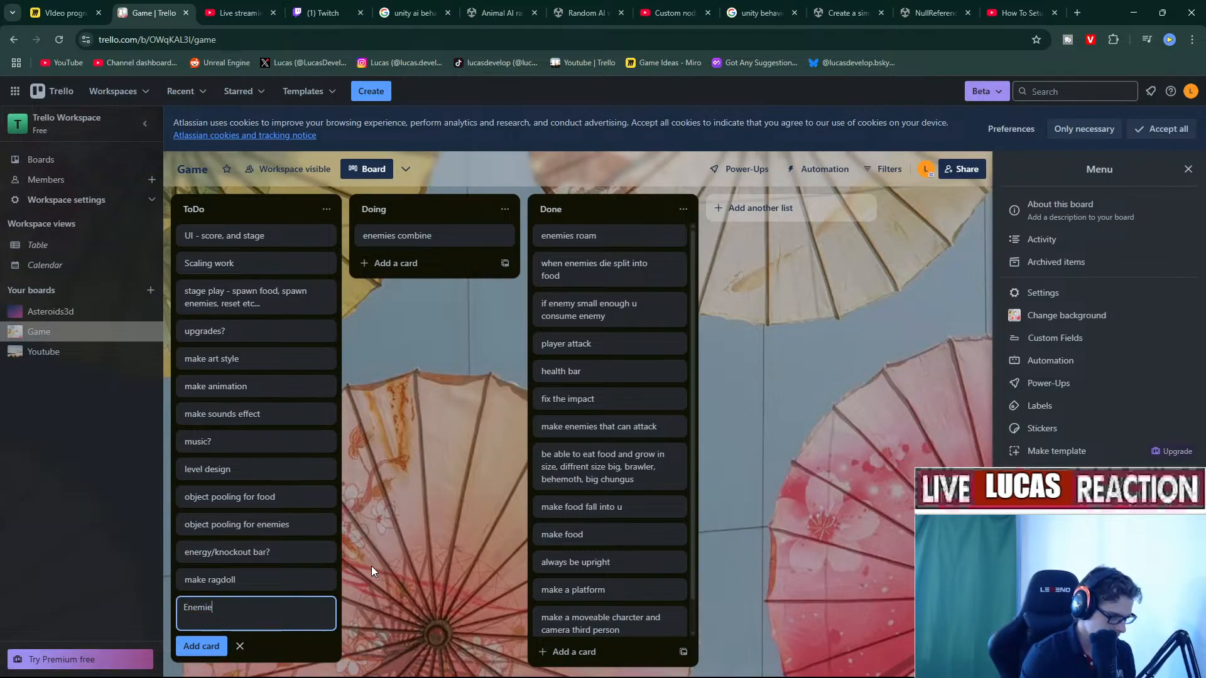
text( attracted to u)
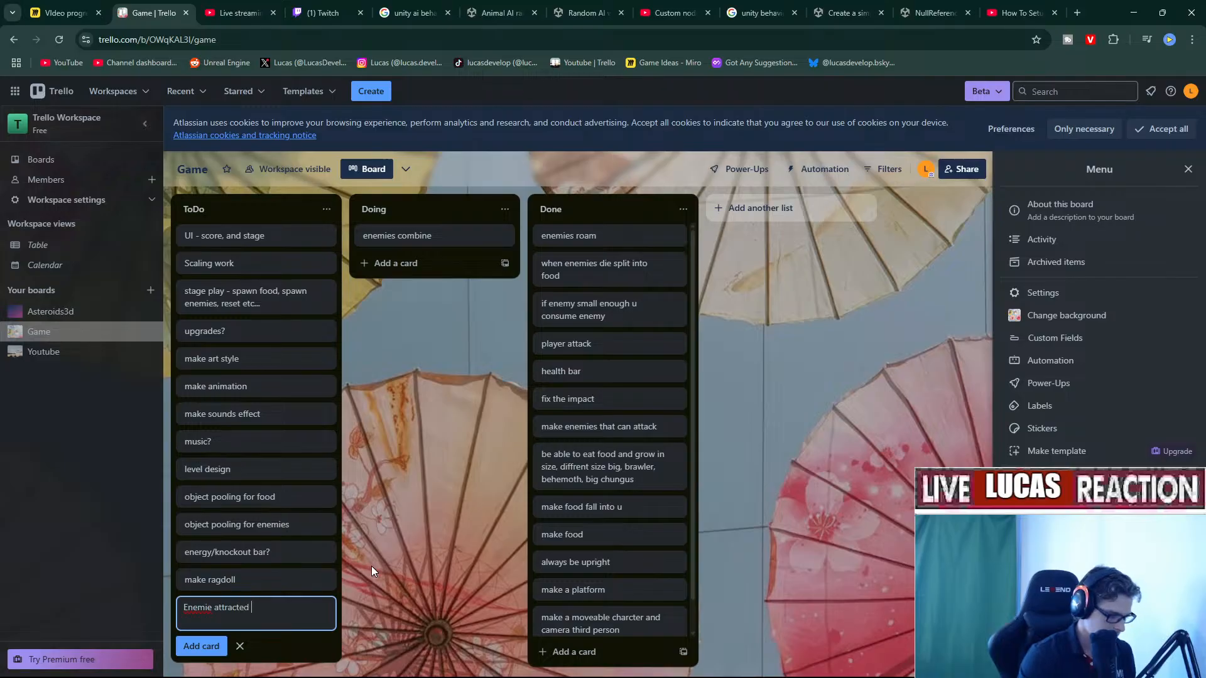
key(Return)
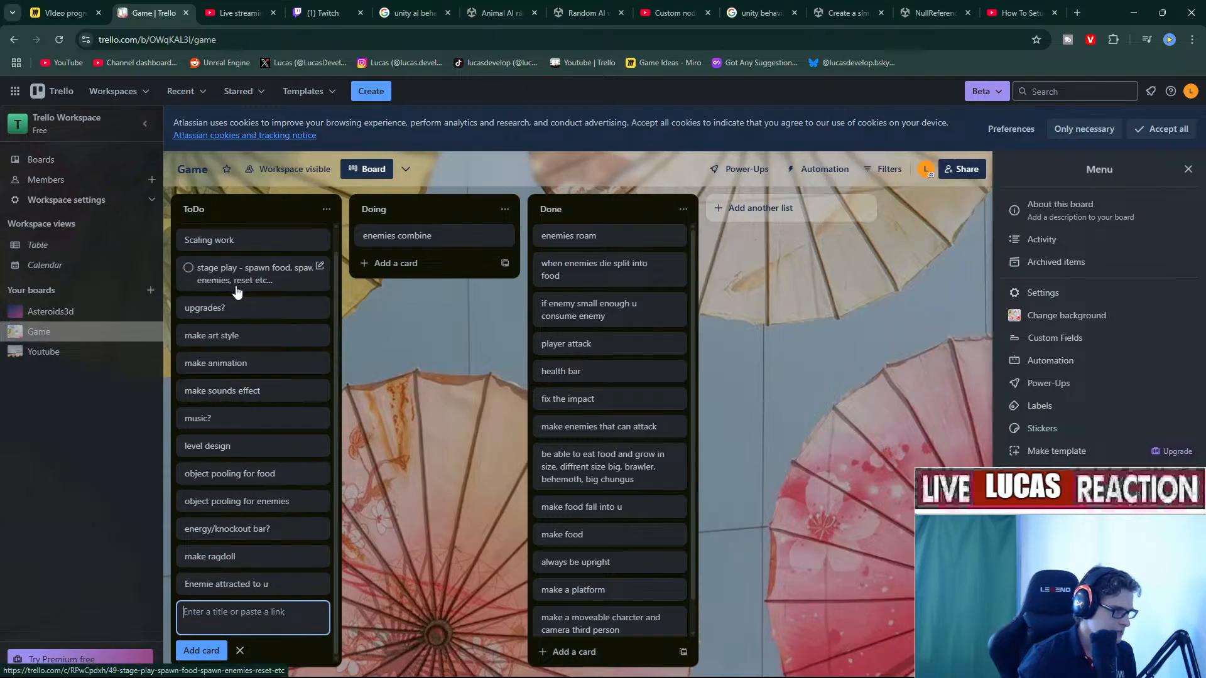
Correct the card title's spelling to 'Enemies attracted to u'.
click(231, 598)
click(434, 128)
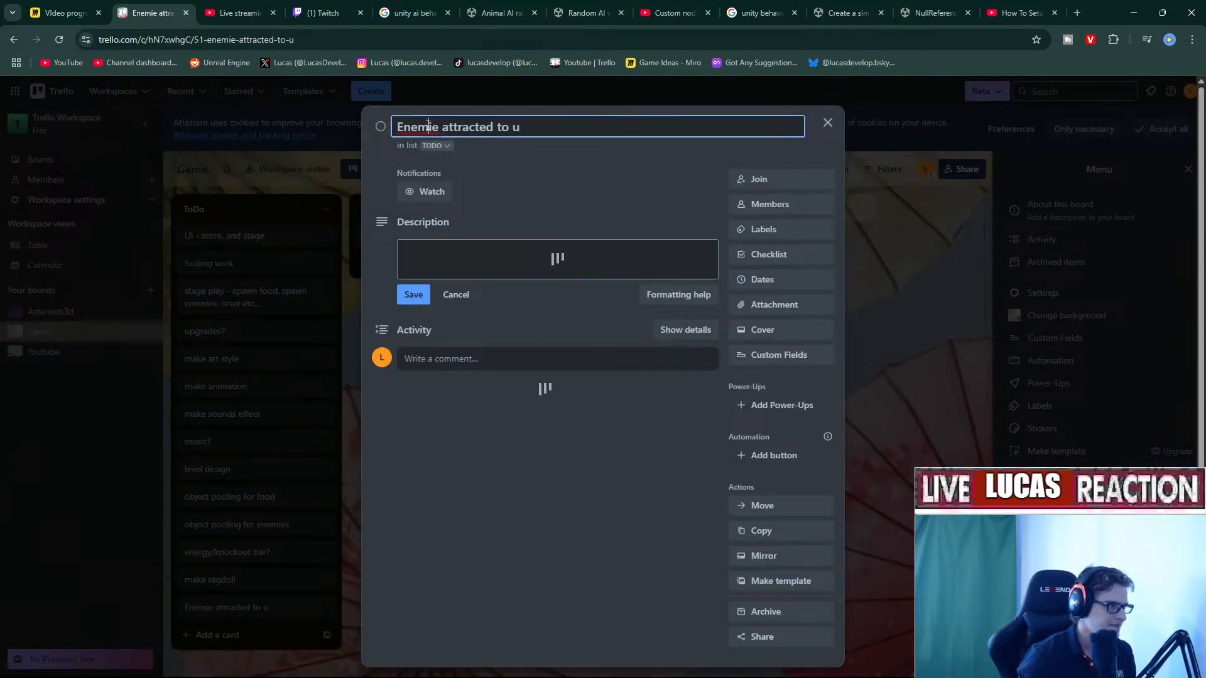
right_click(432, 128)
click(452, 133)
click(416, 295)
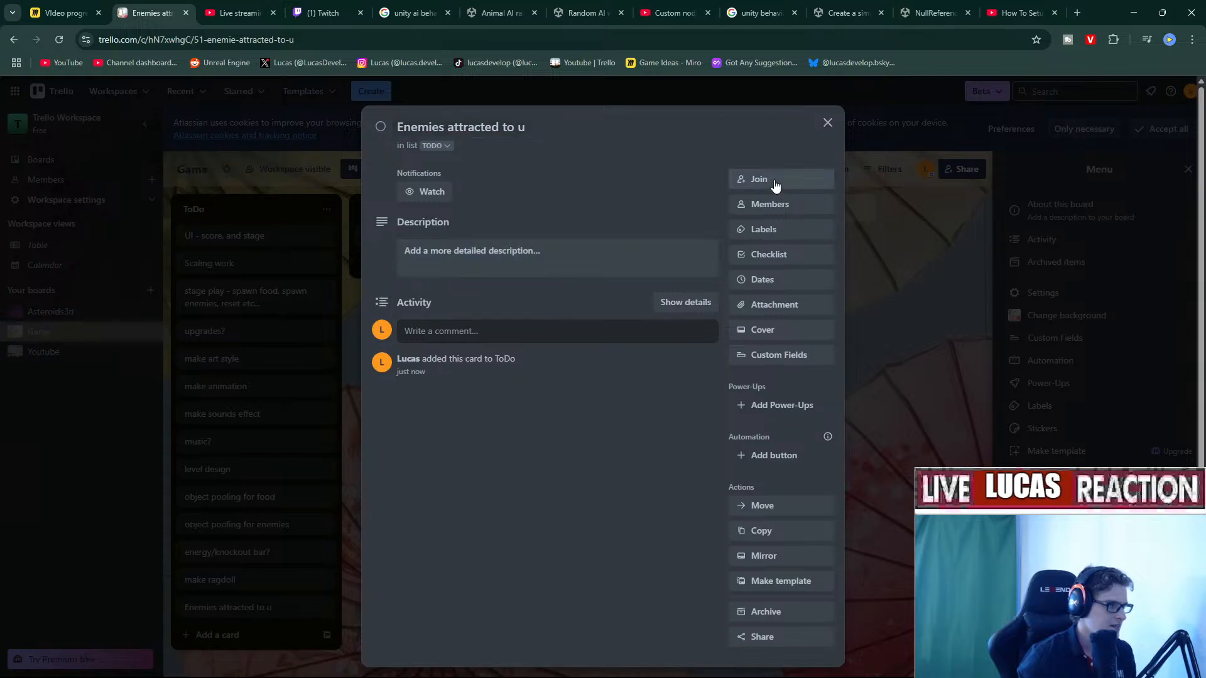
click(826, 123)
Move the card to the top of the ToDo list and return to Unity.
drag(239, 606, 264, 235)
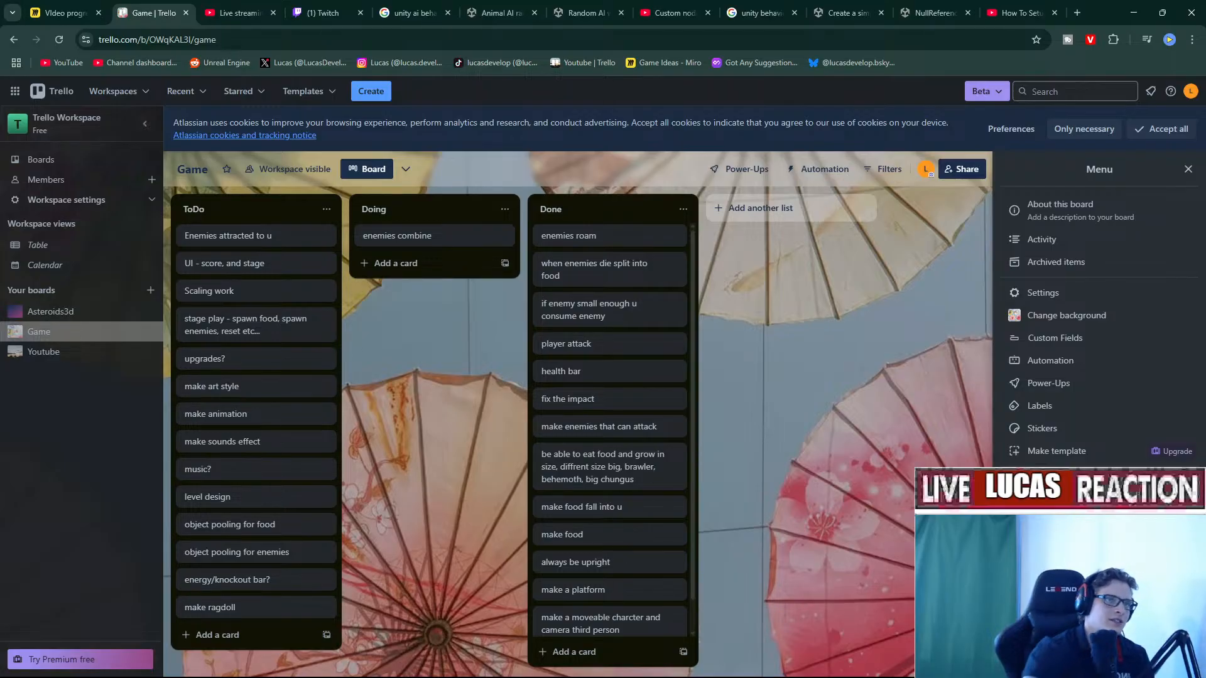
click(1140, 8)
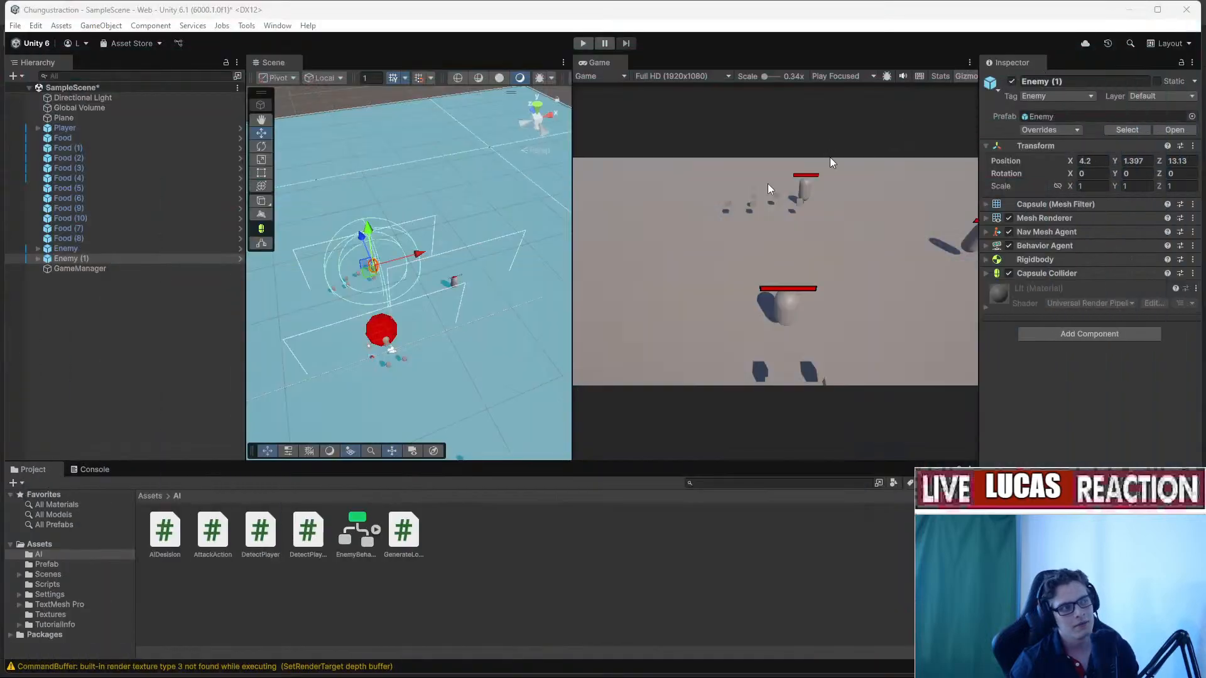
key(w)
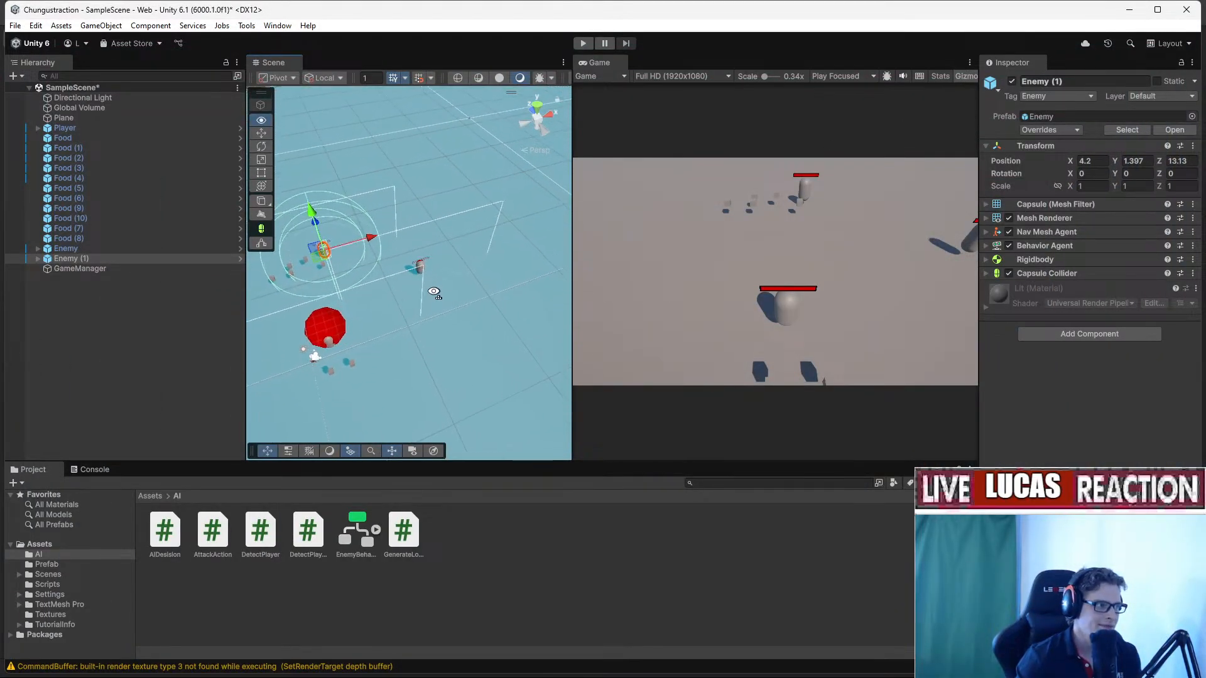